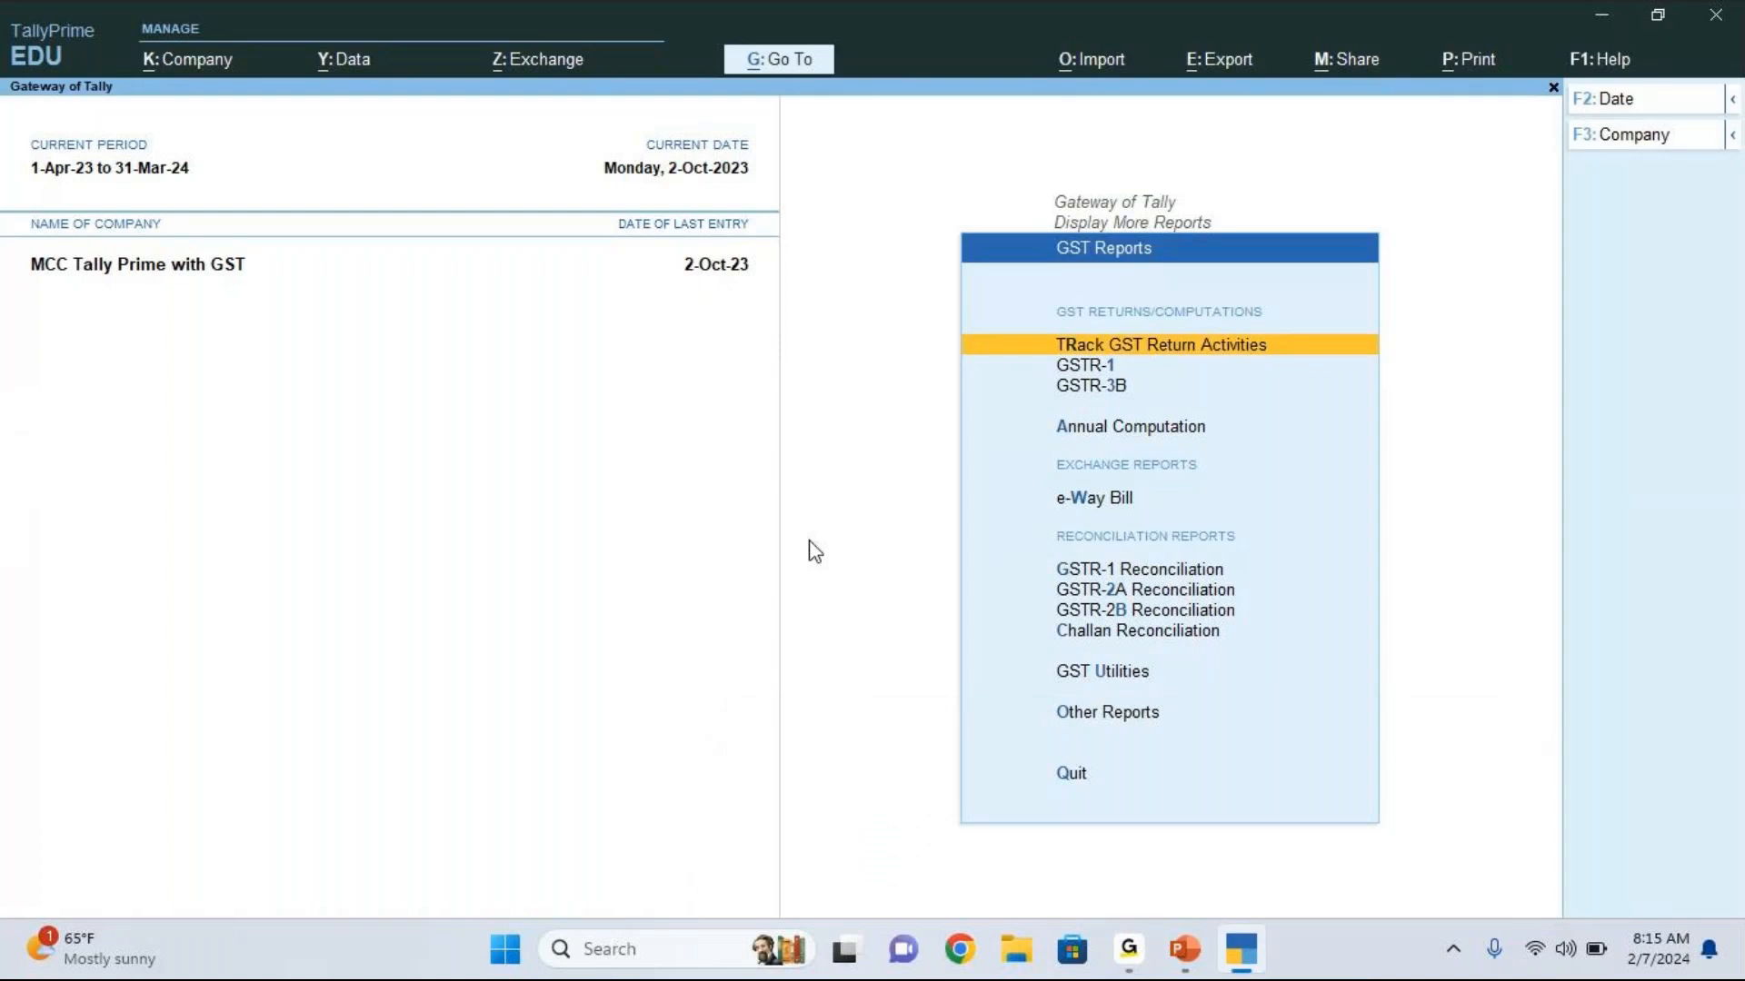
key(Escape)
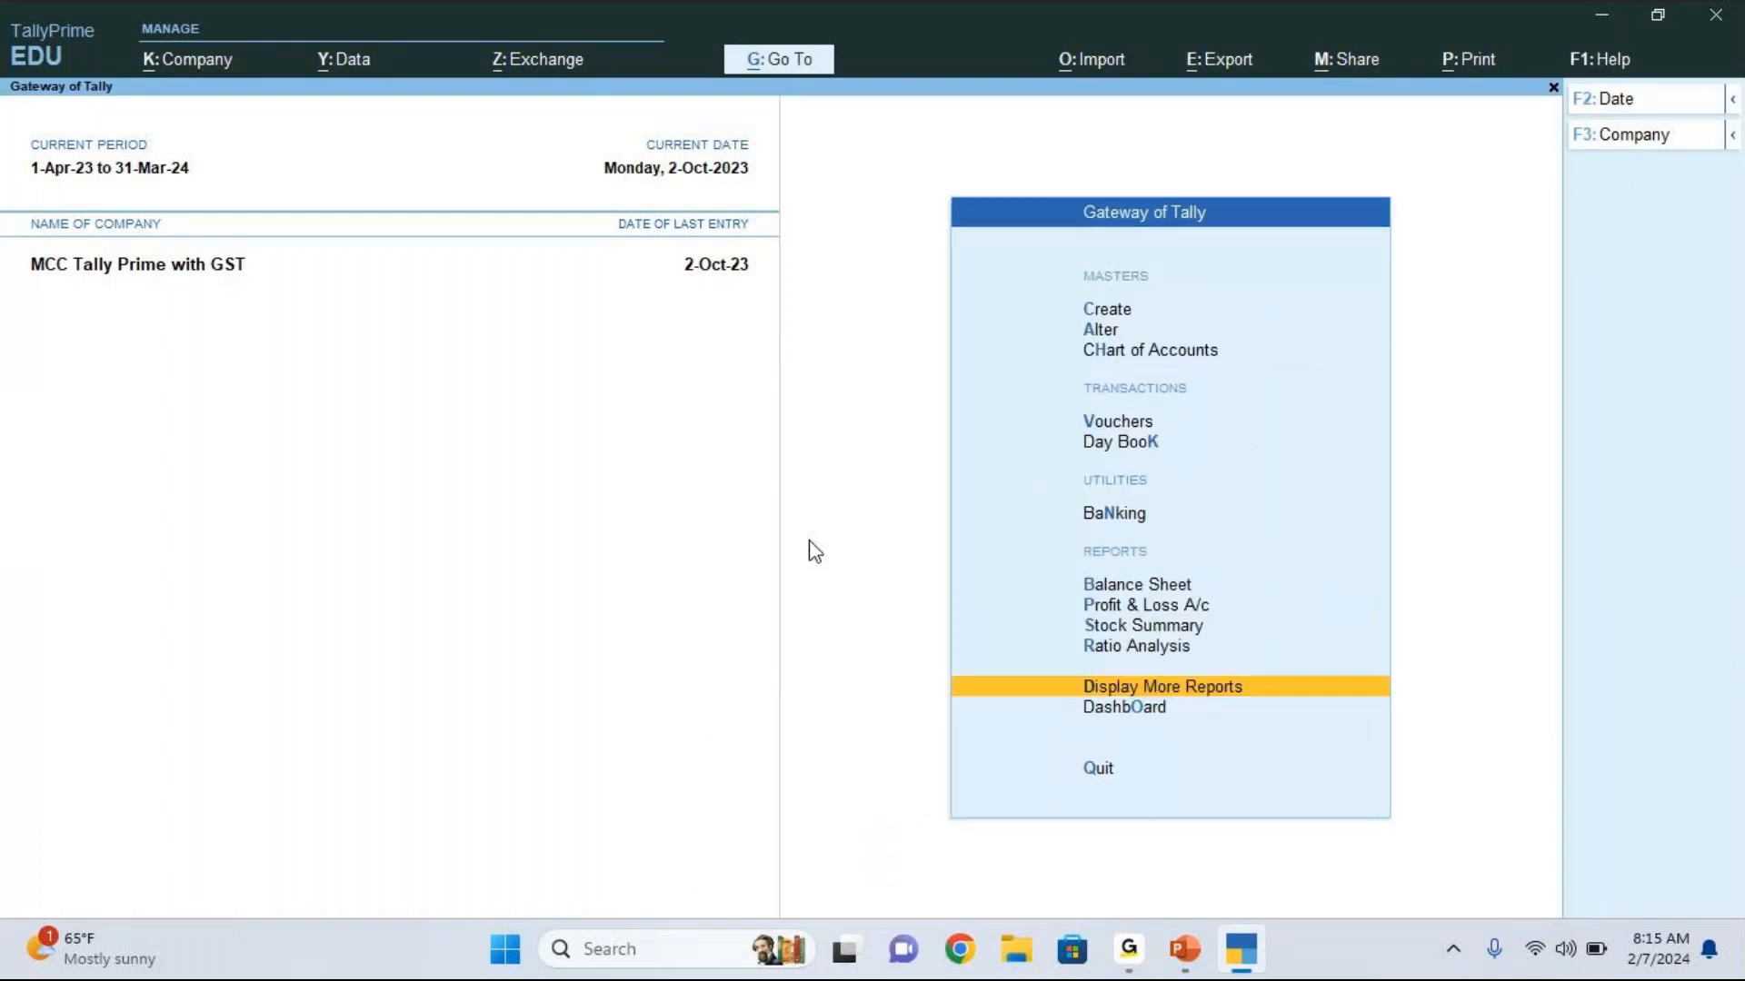
Step: Review the voucher entries in the company's Day Book and leave it again
key(Up)
key(Up)
key(Up)
key(Up)
key(Down)
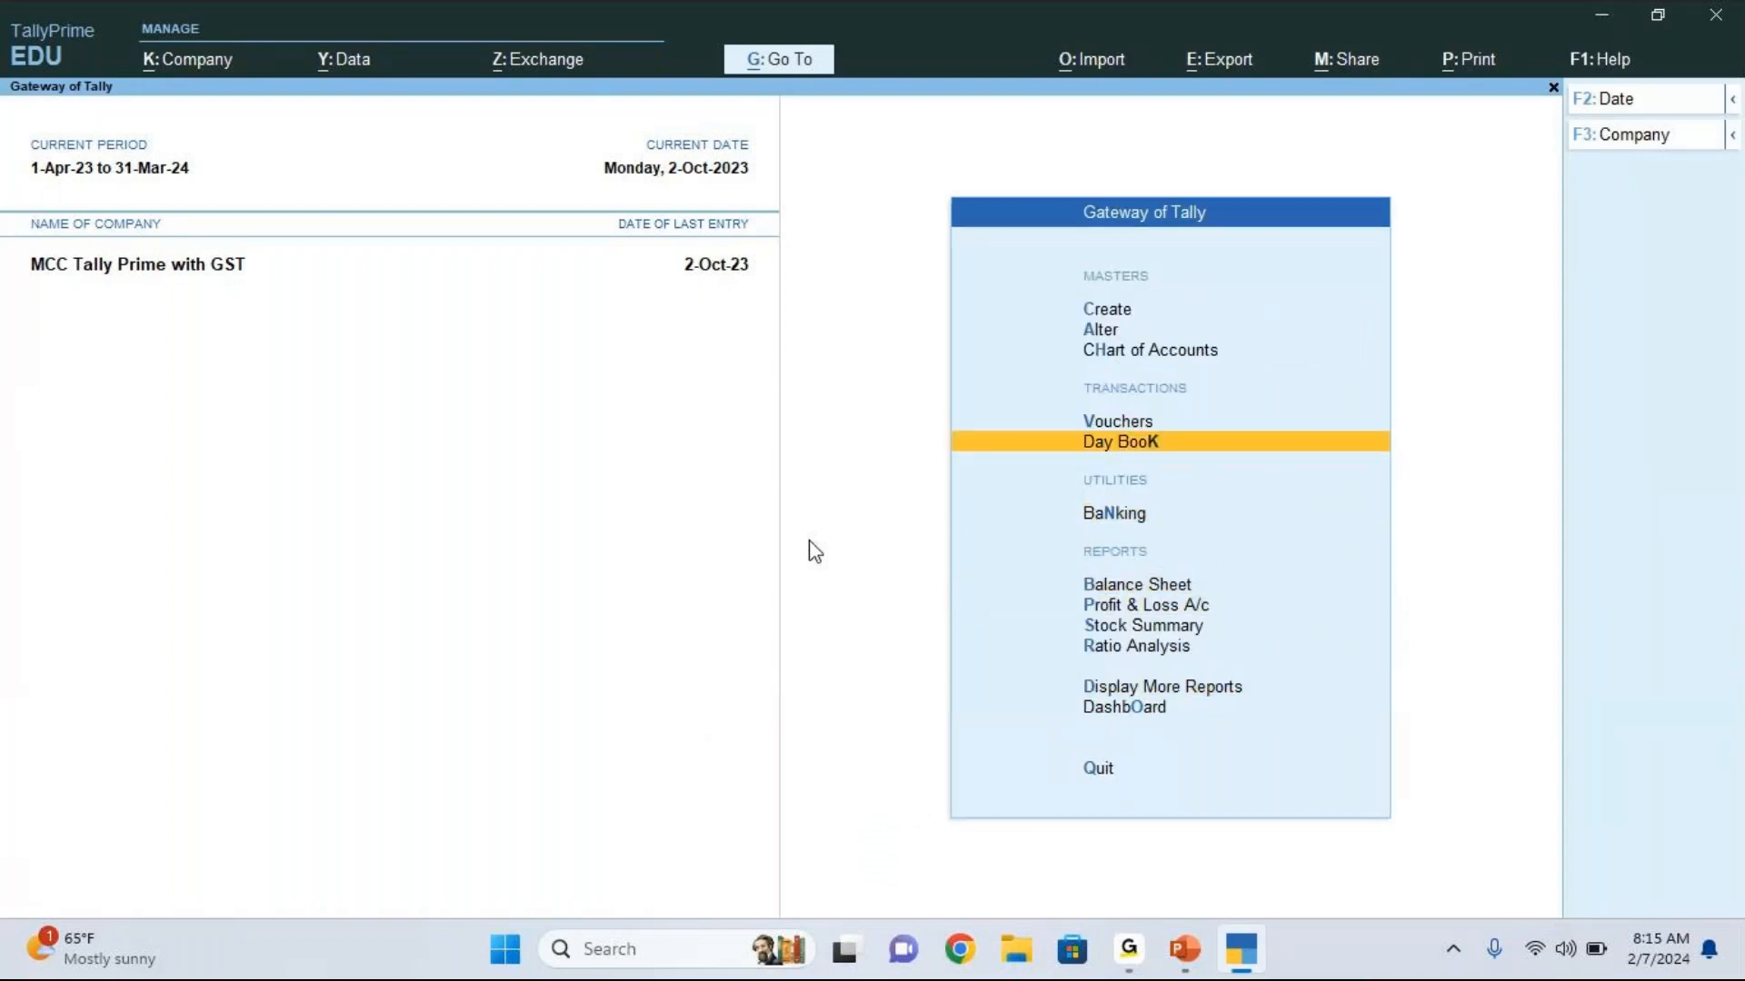
key(Return)
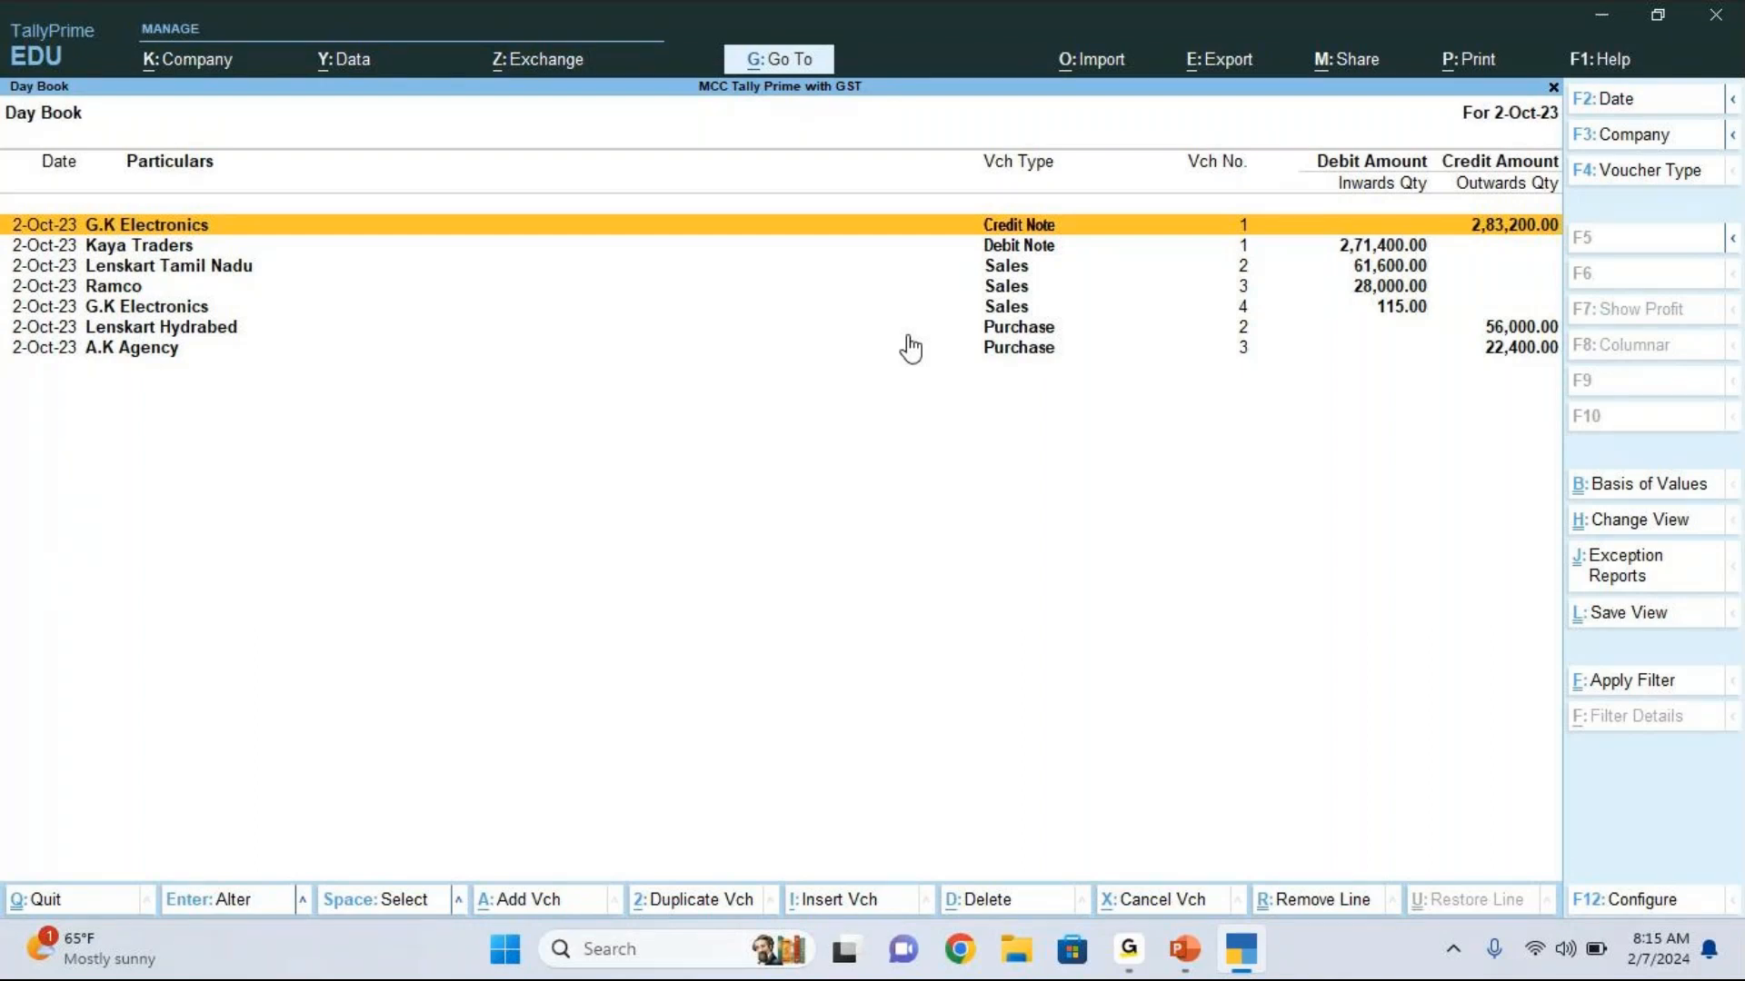
key(Escape)
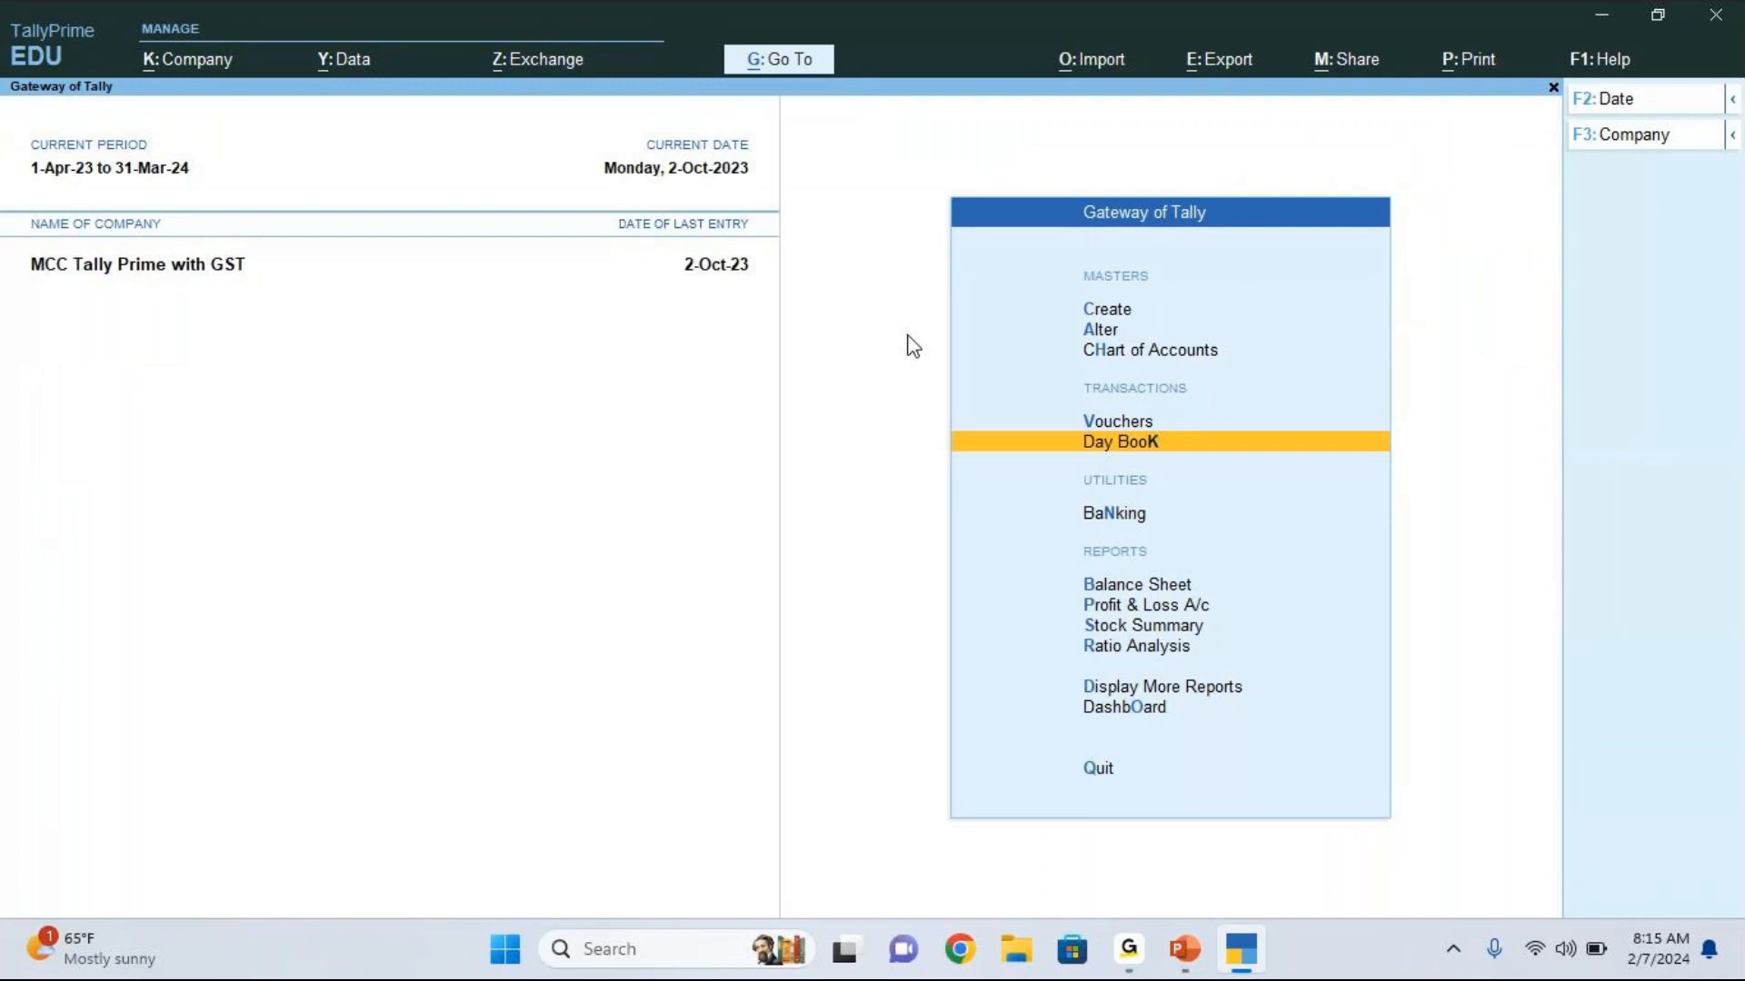
Step: Open the GSTR-1 return from the GST reports
key(Down)
key(Down)
key(Down)
key(Down)
key(Down)
key(Down)
key(Return)
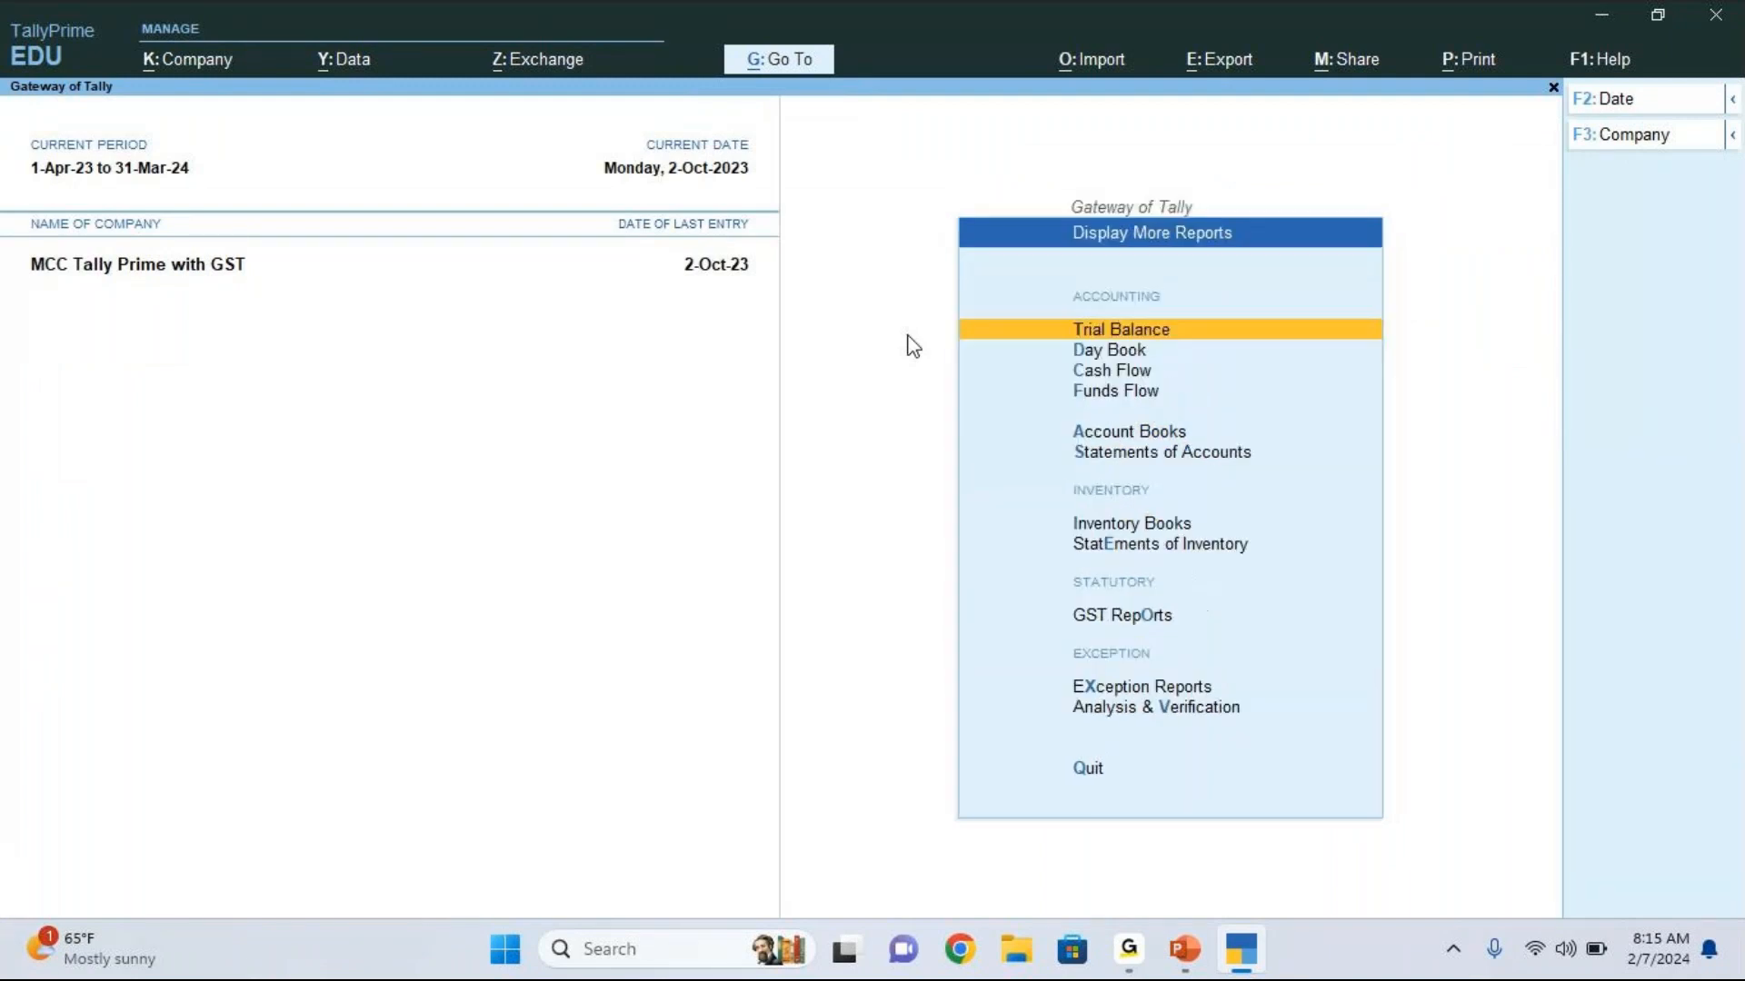
key(Down)
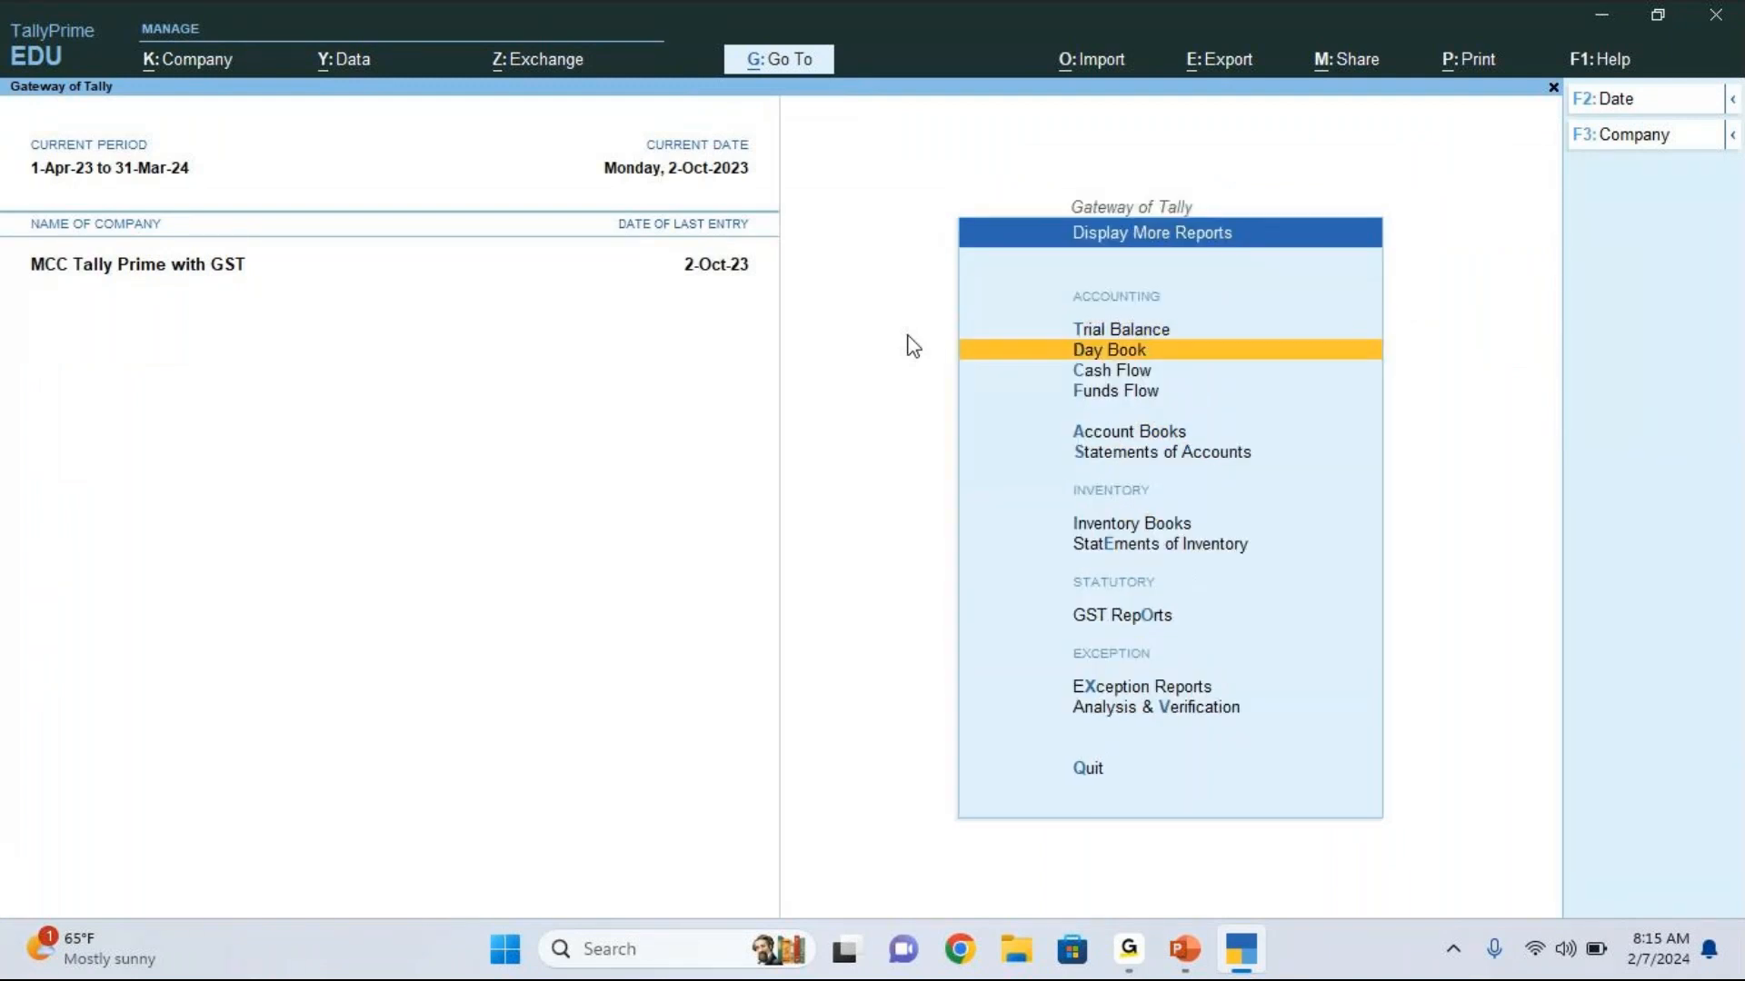
key(Down)
key(Down)
key(Down)
key(Down)
key(Down)
key(Down)
key(Down)
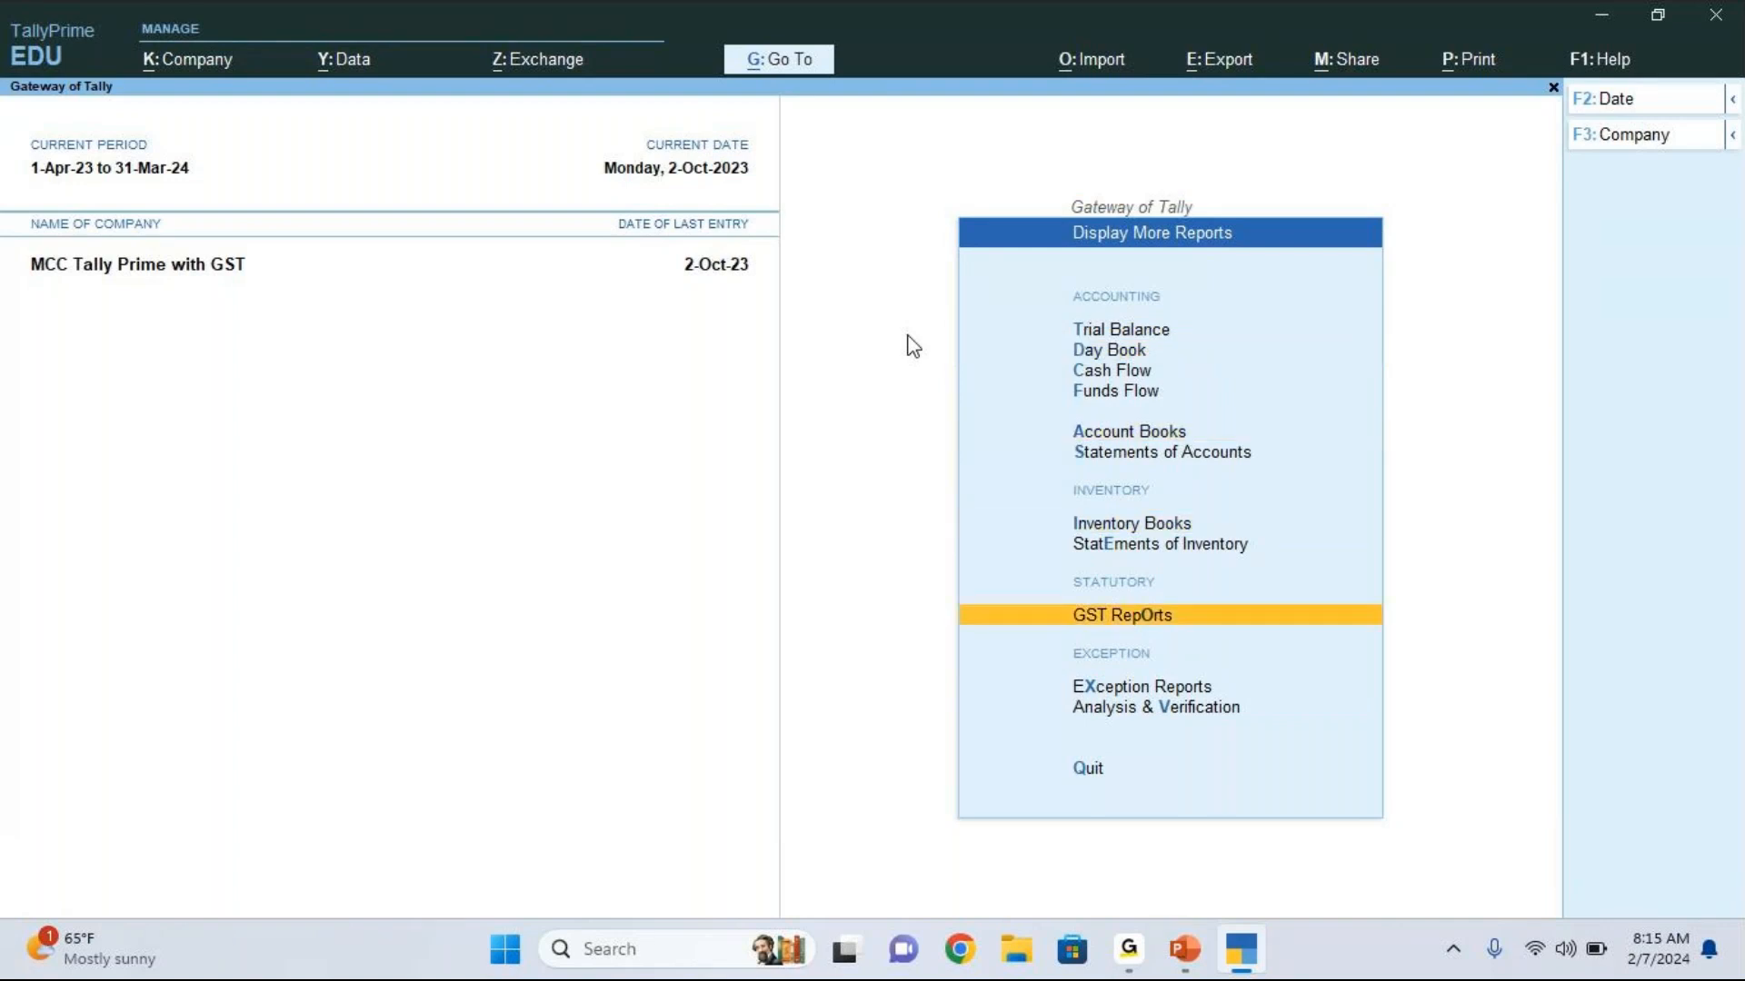
key(Return)
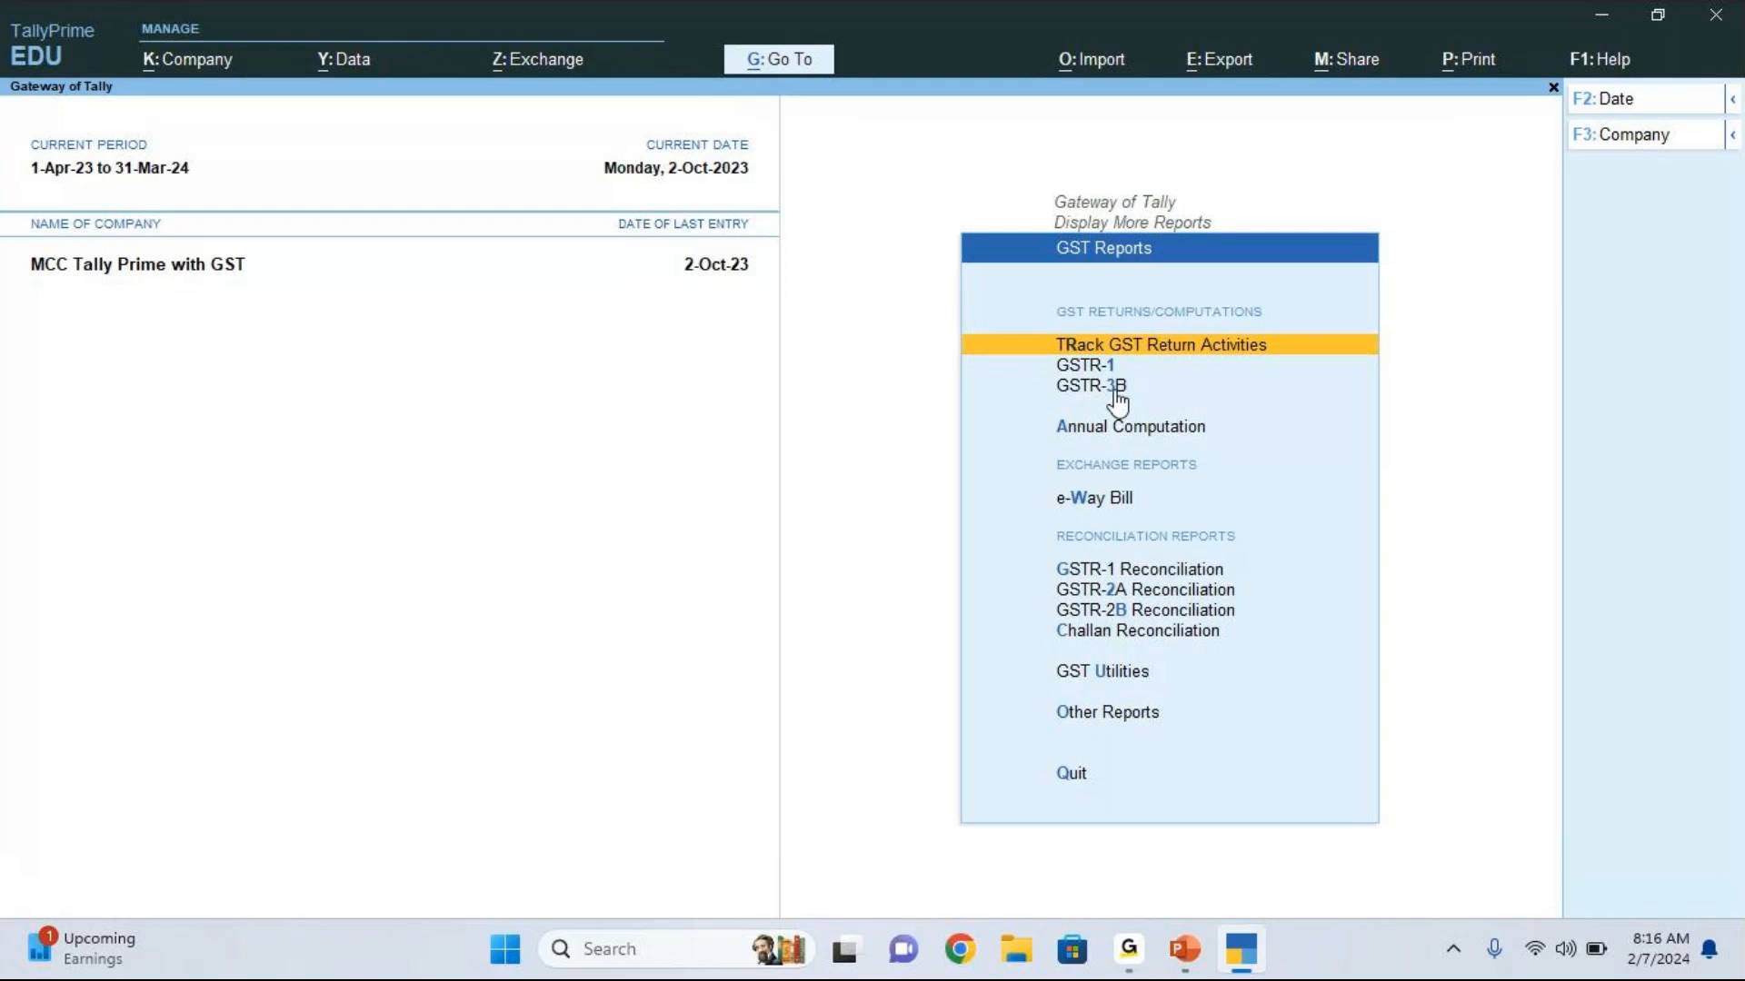
key(Down)
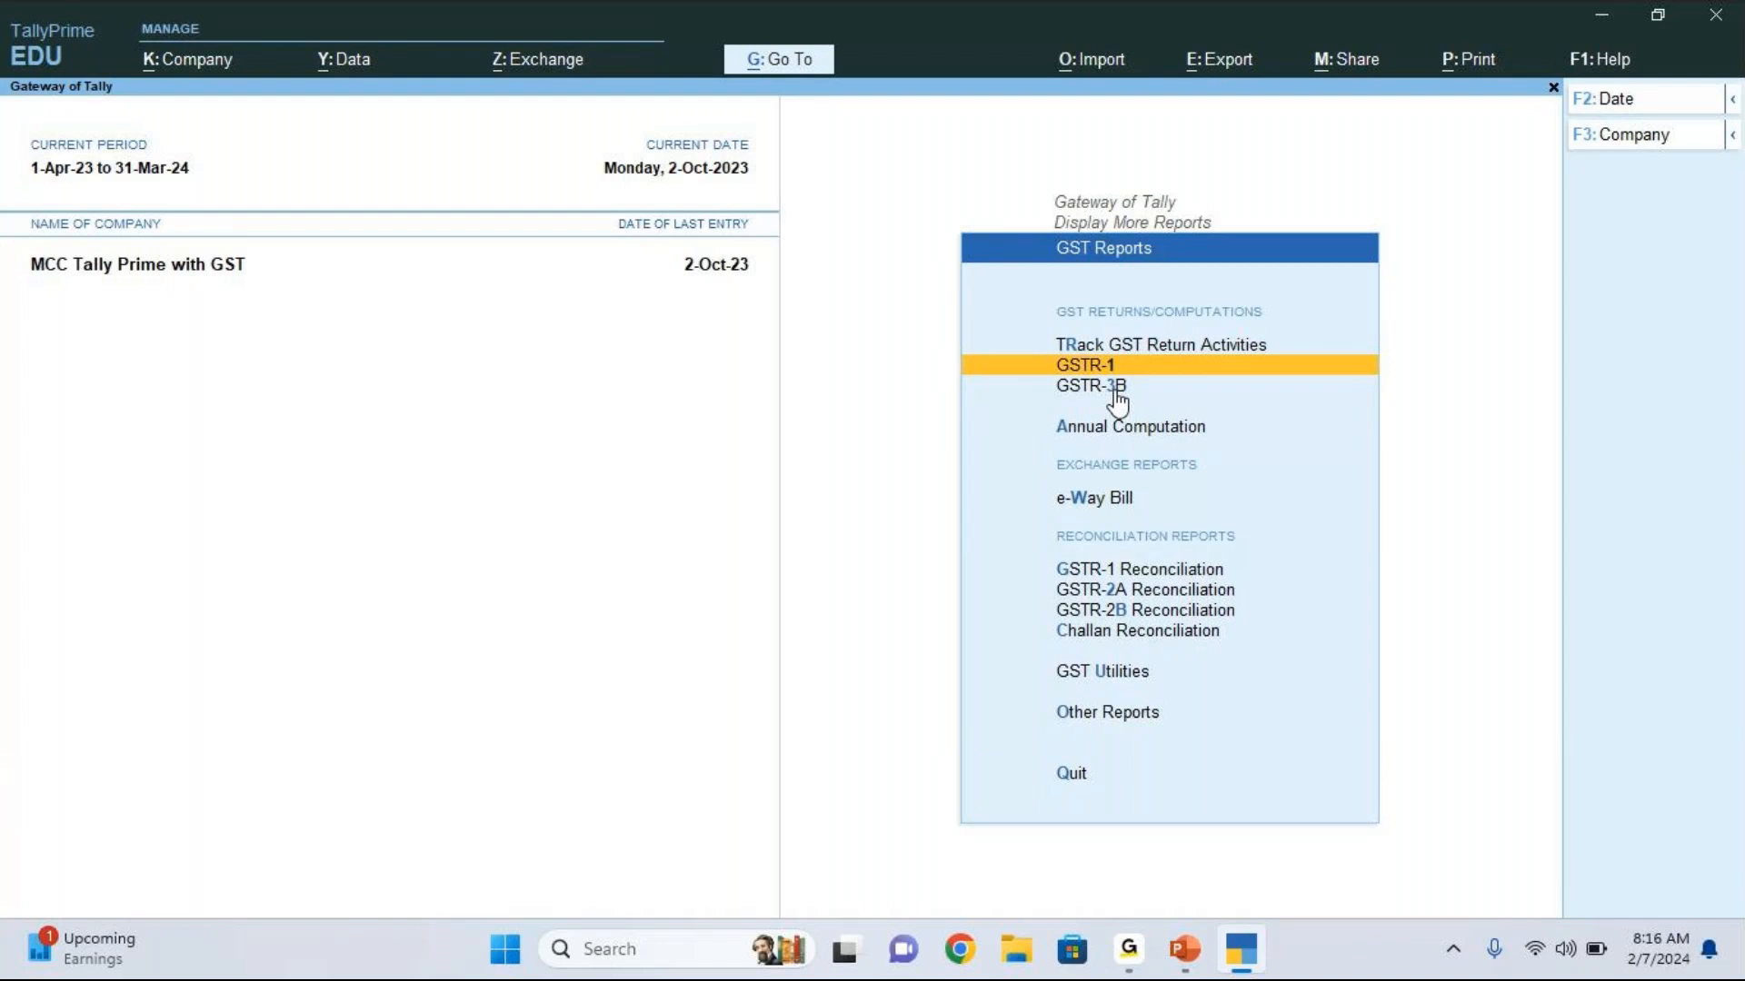
key(Return)
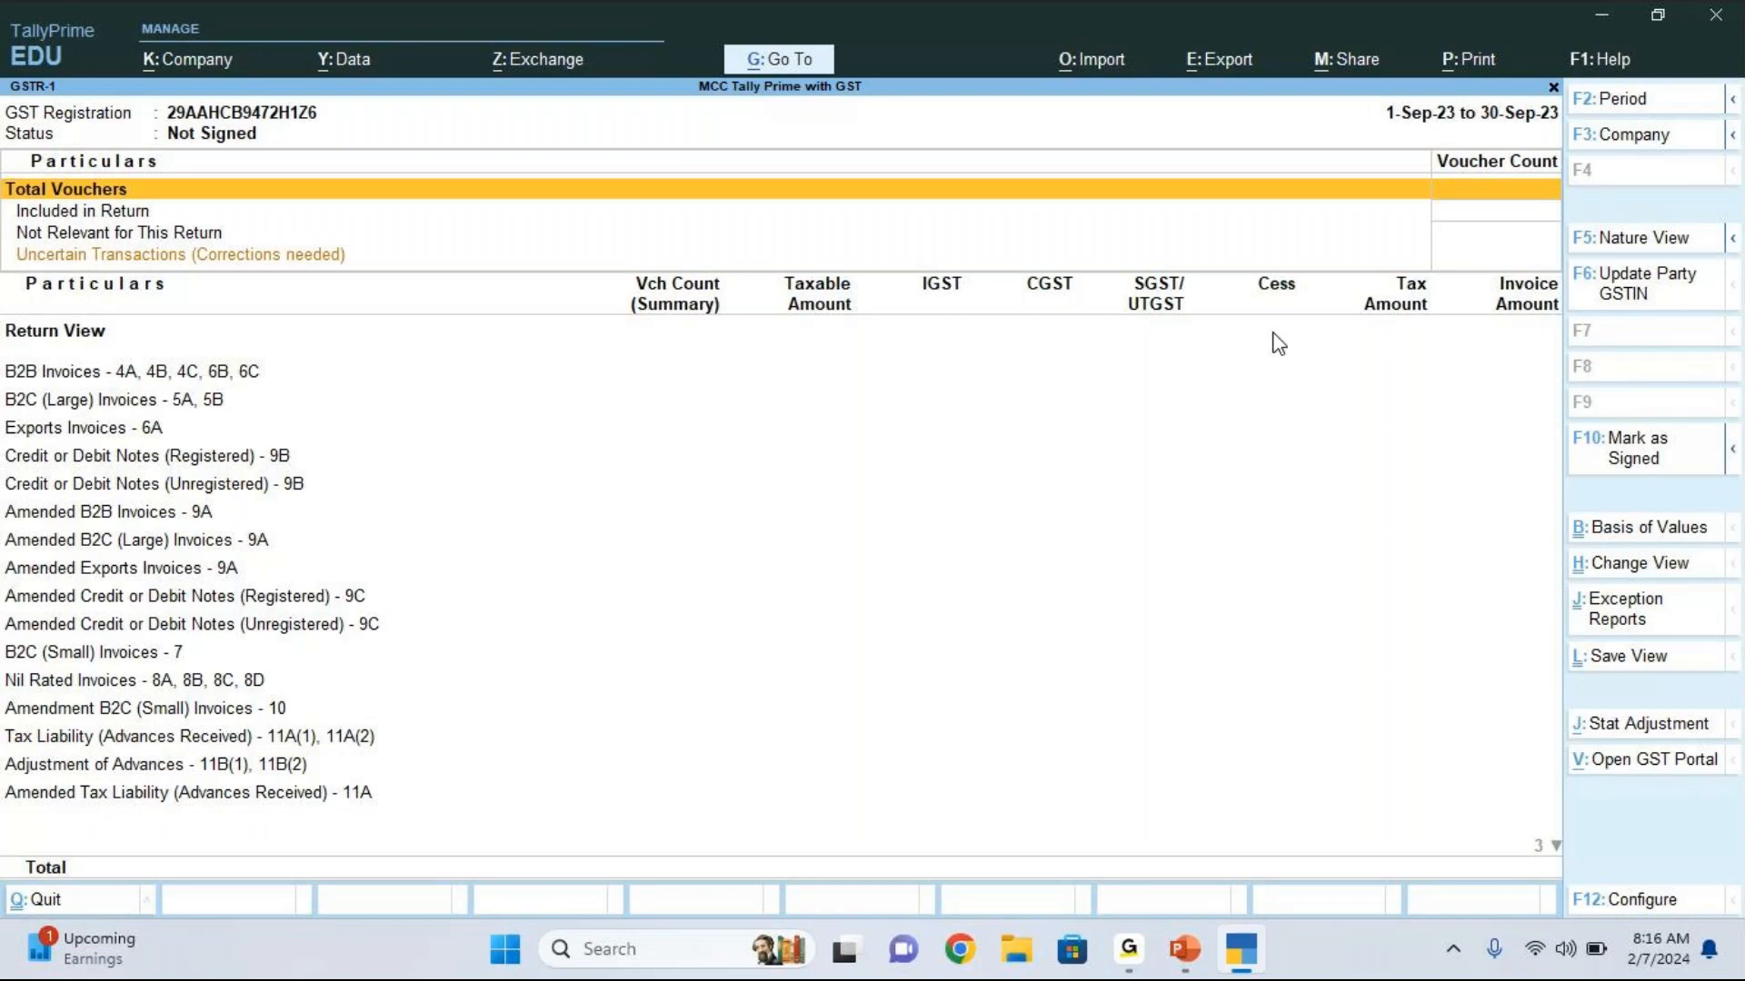
Step: Set the GSTR-1 report period from 1-10-2023 to 31-10-2023
key(alt+F2)
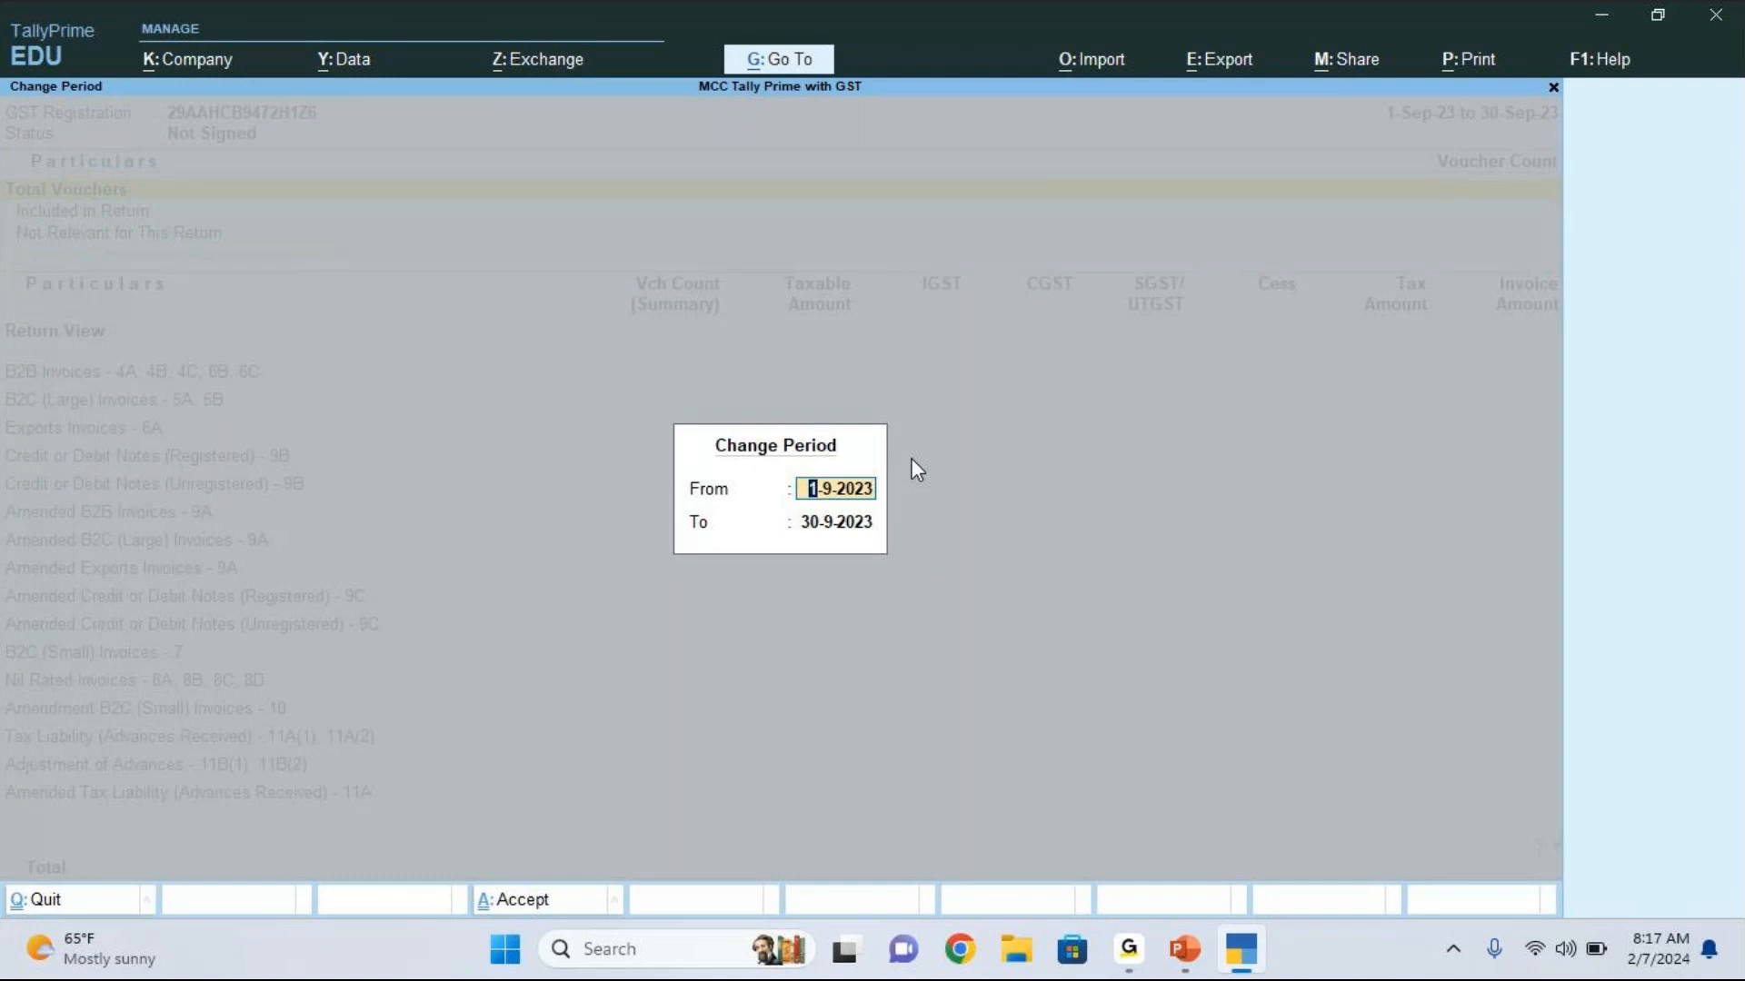
text(1.10)
key(Return)
text(31)
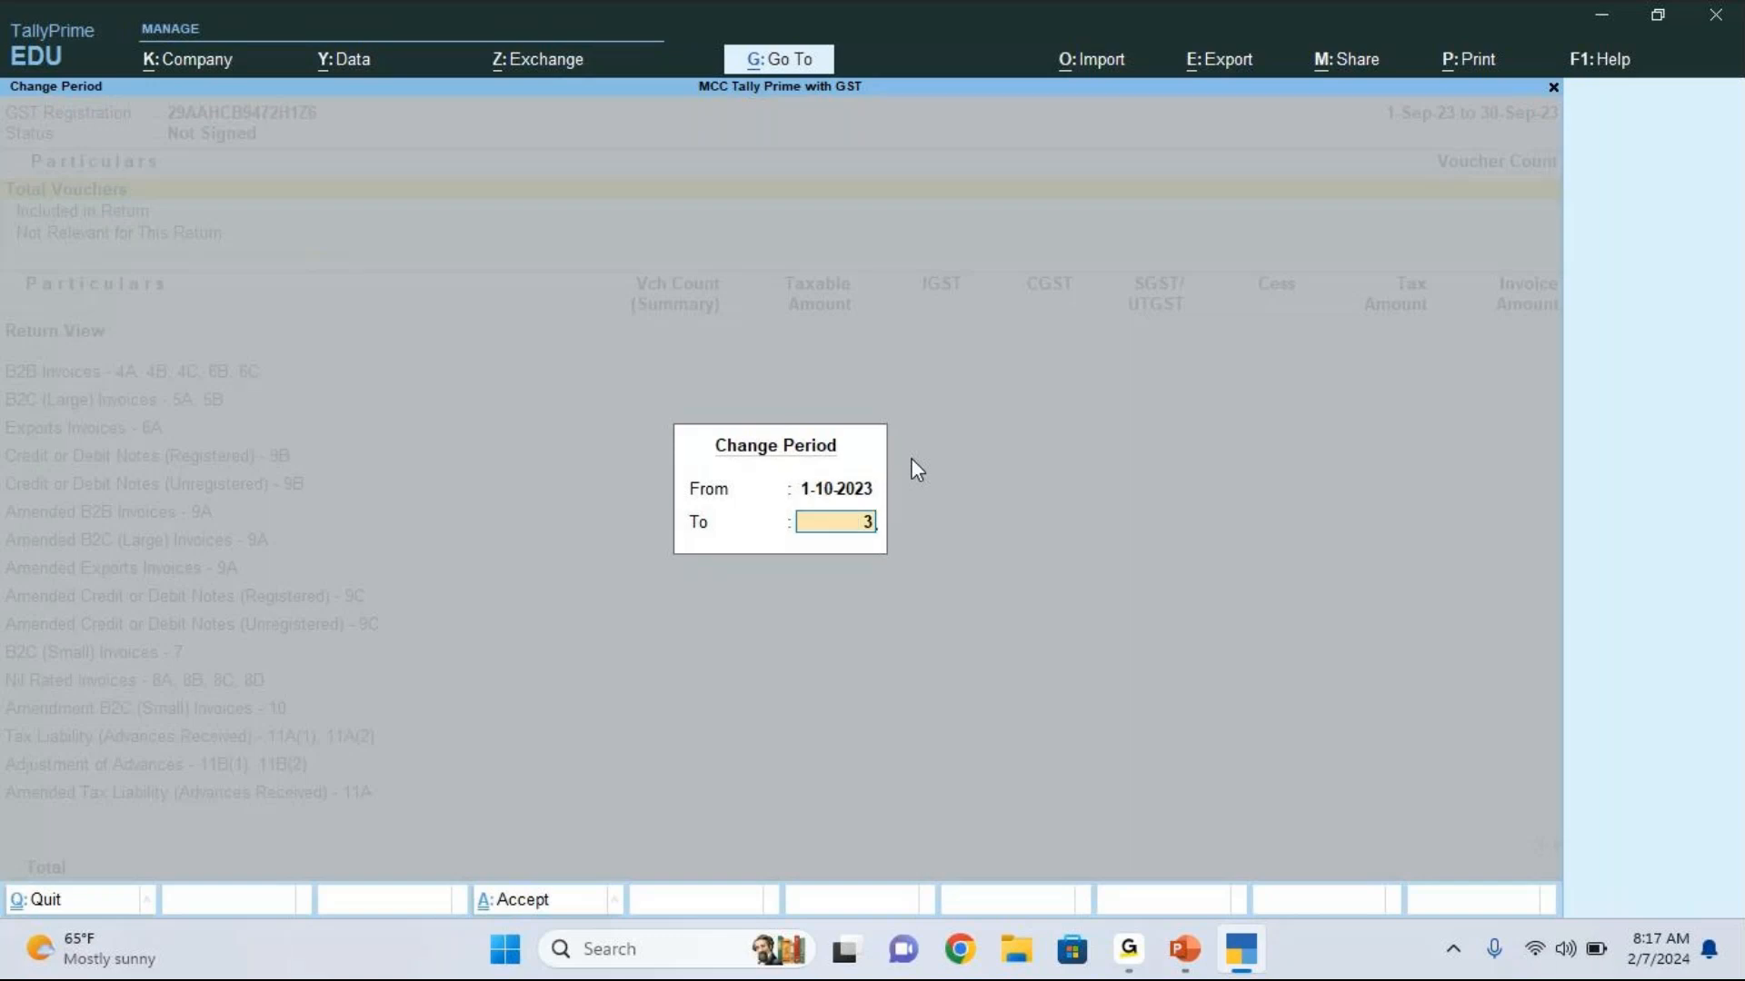
text(.10)
key(Return)
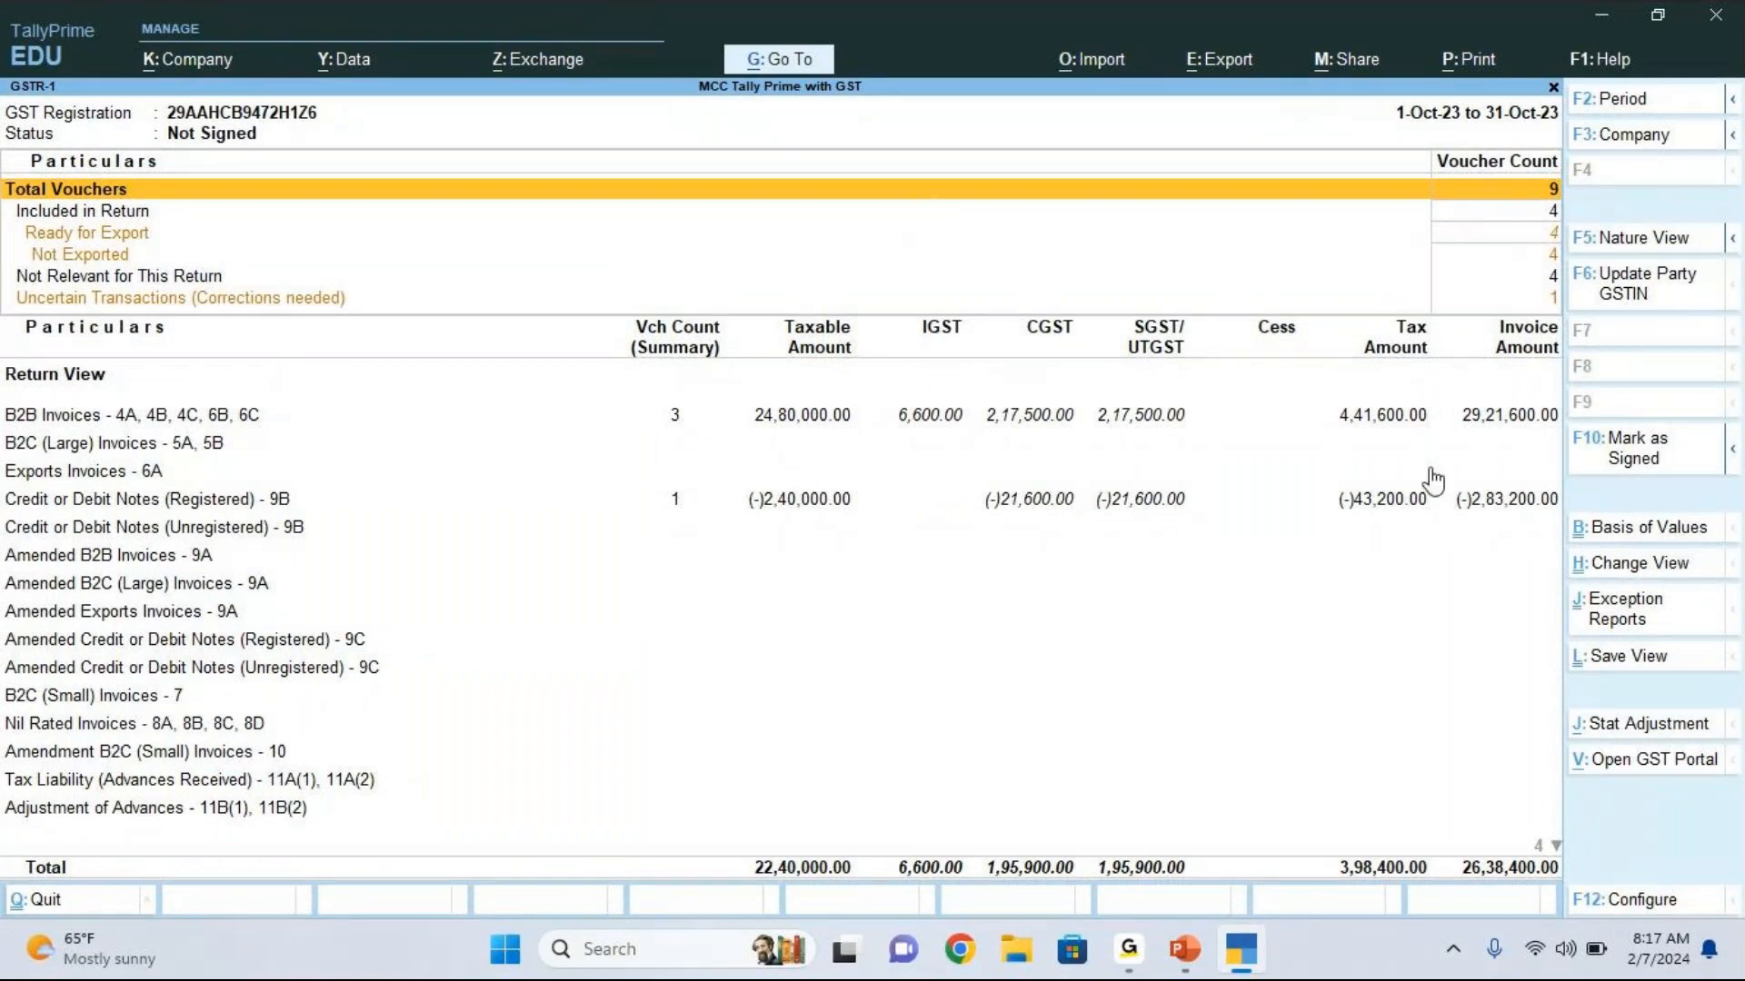
Step: Examine the GSTR-1 return's B2B invoices, registered credit or debit notes, and vouchers not relevant for this return
key(Down)
key(Down)
key(Down)
key(Down)
key(Down)
key(Down)
key(Down)
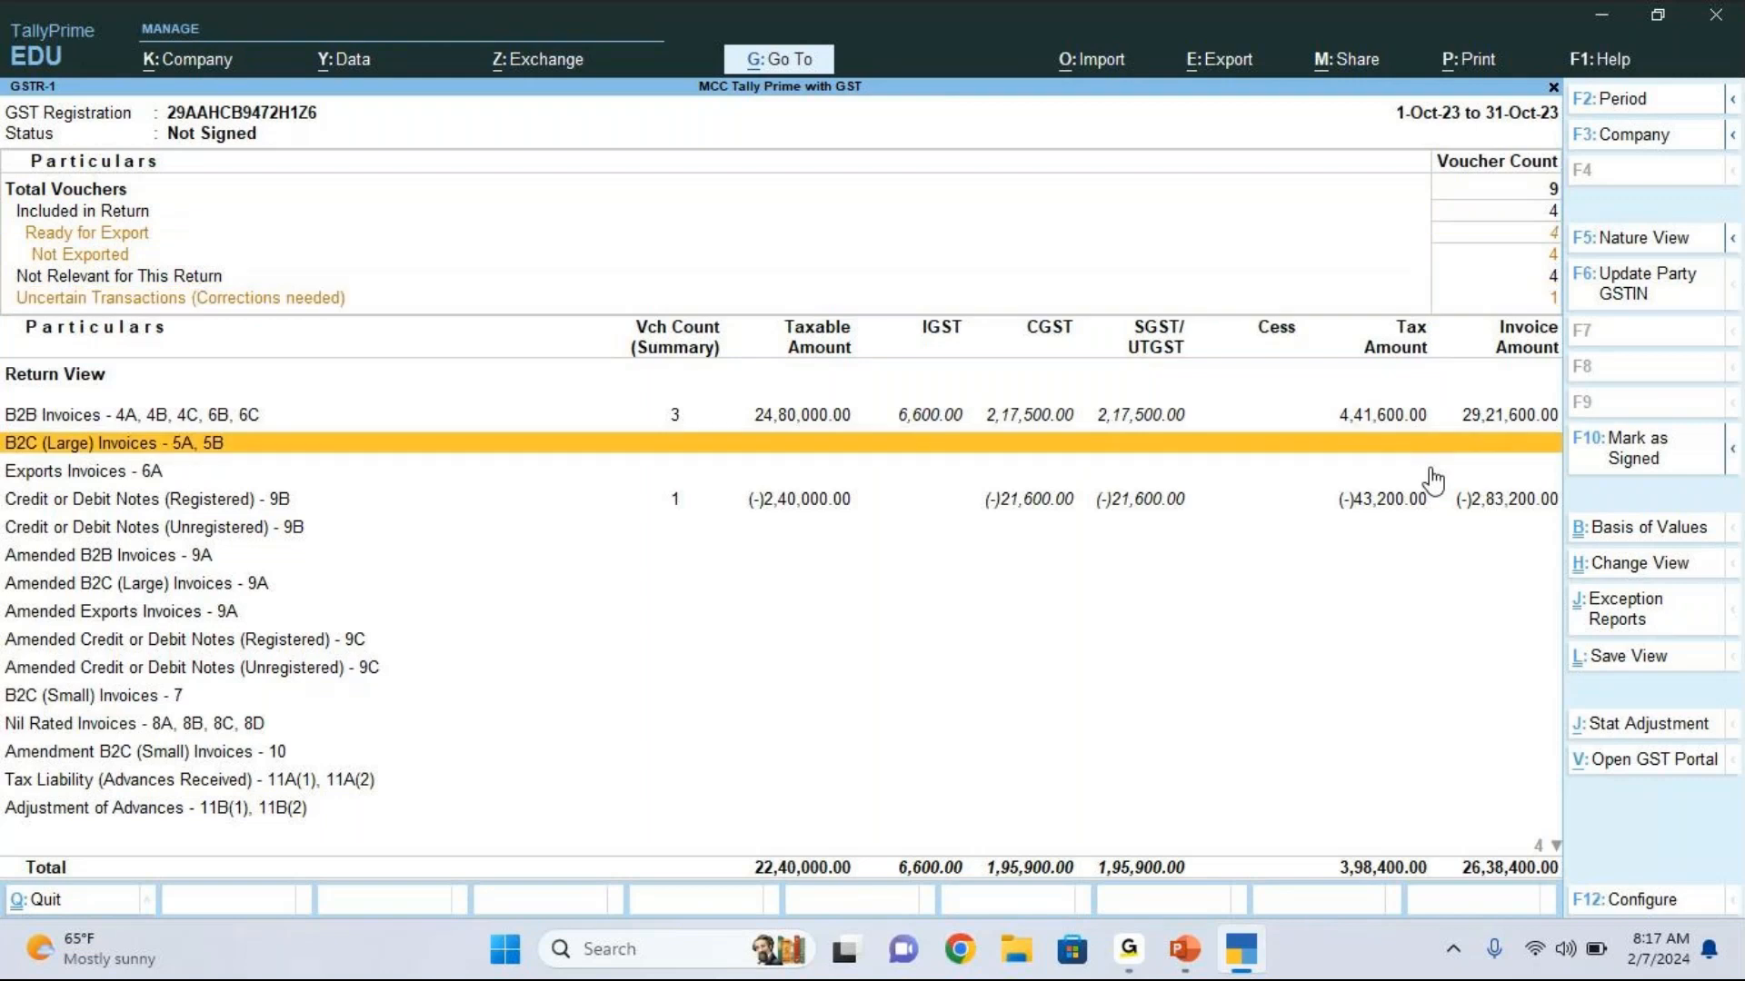
key(Up)
key(Down)
key(Down)
key(Down)
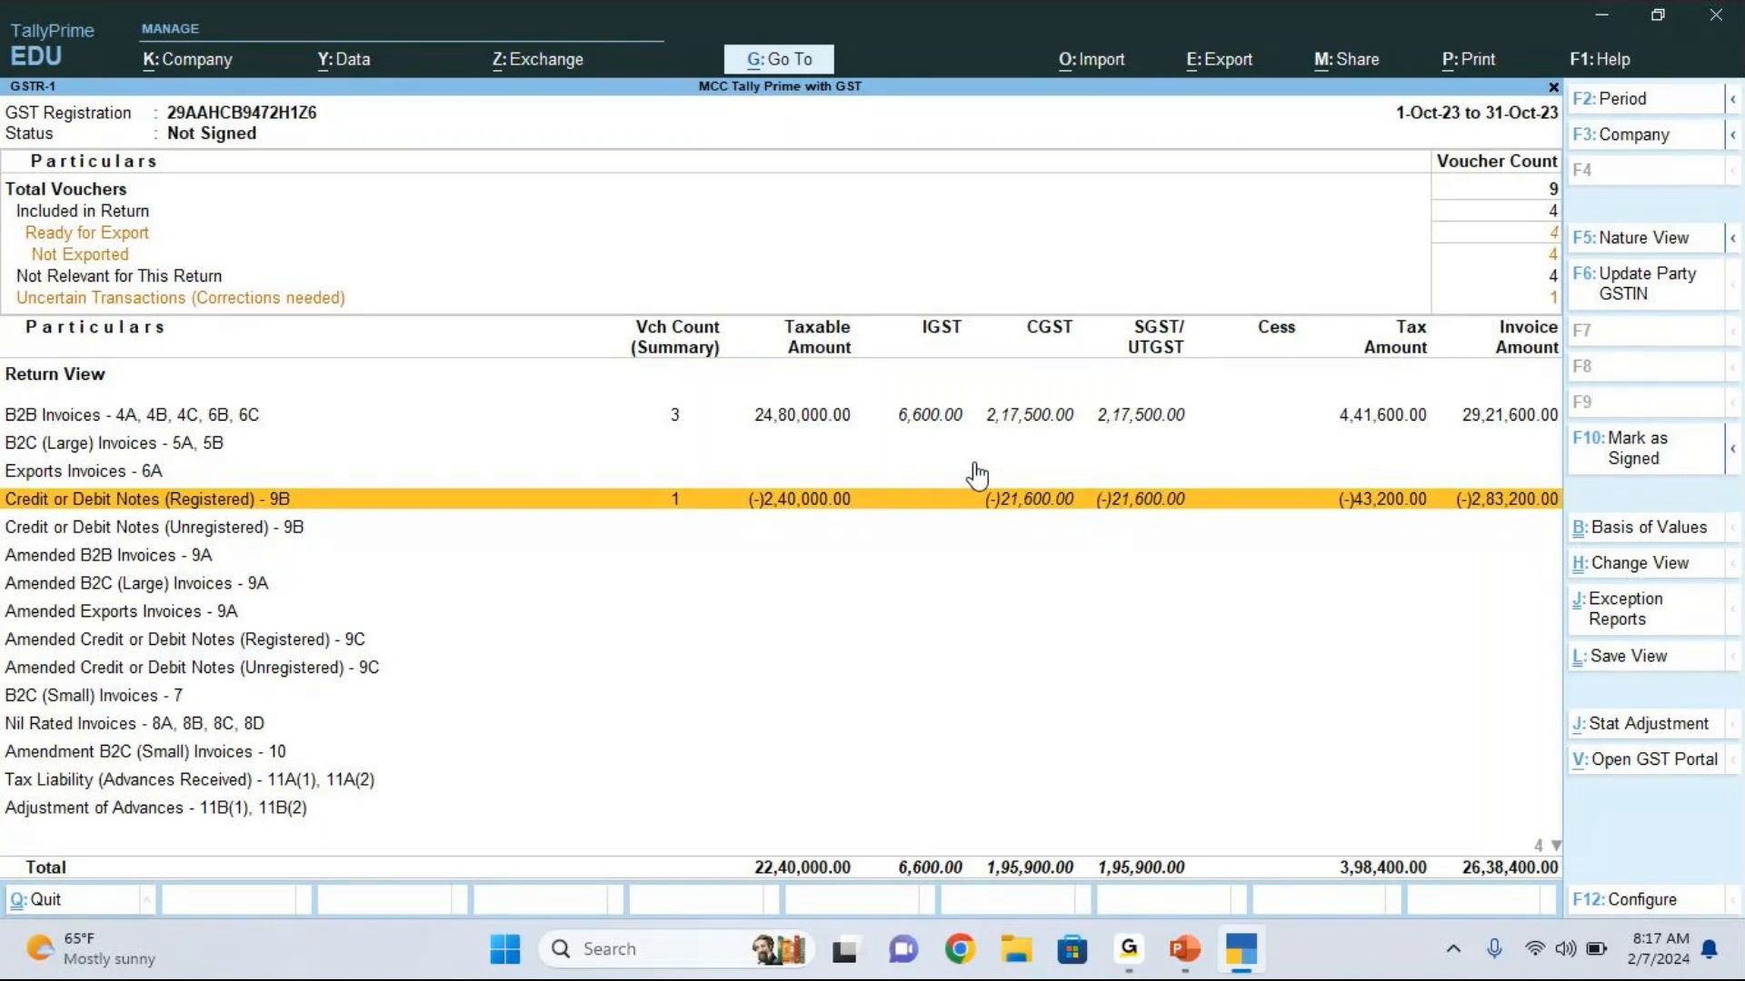
key(Up)
key(Up)
key(Up)
key(Up)
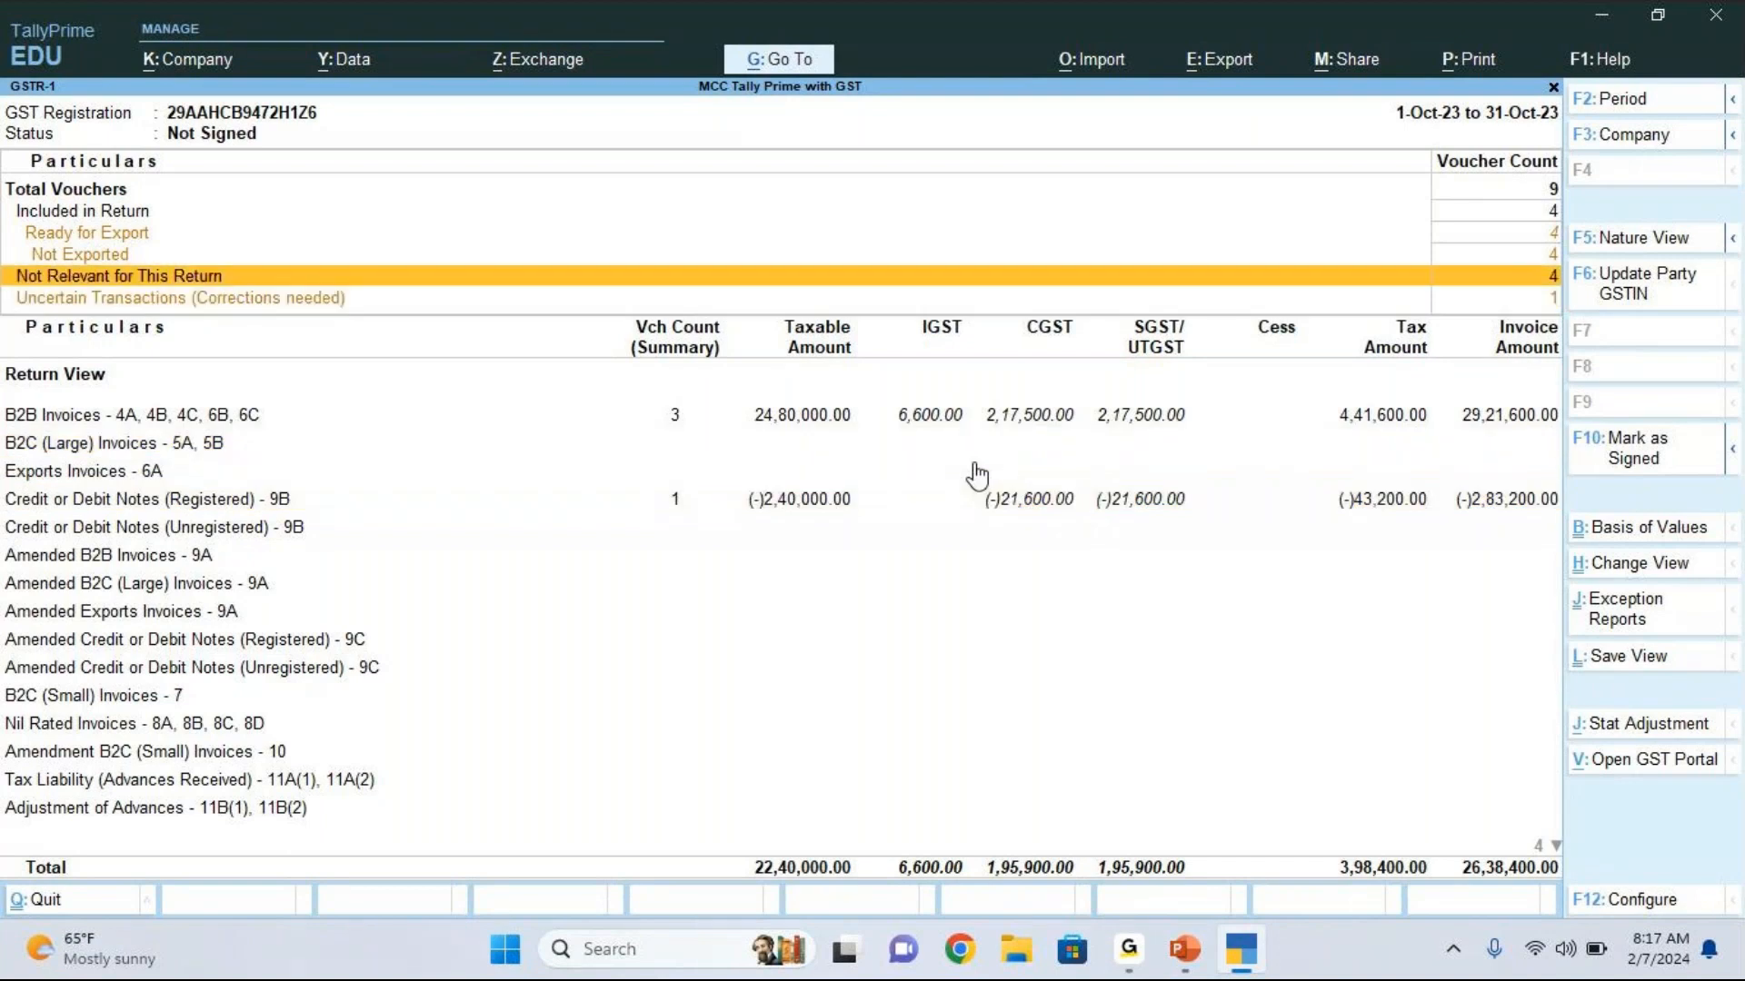
Step: Drill down into the uncertain transactions to the vouchers whose HSN/SAC is invalid or not specified
key(Down)
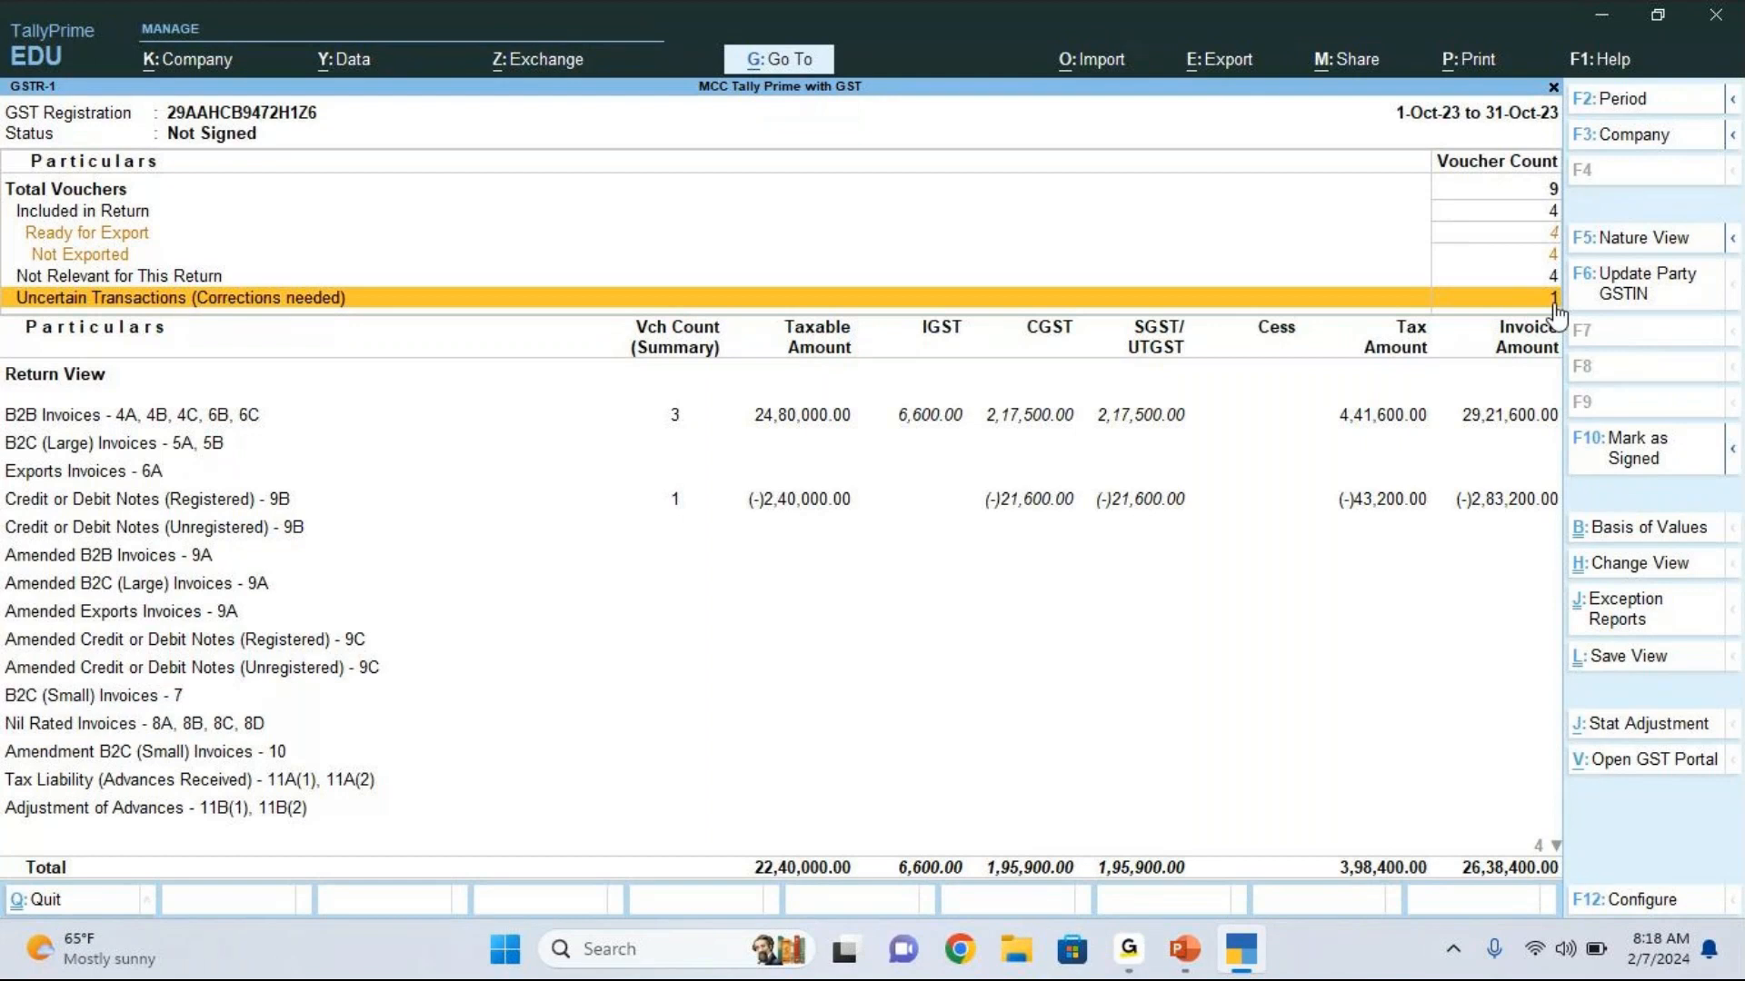
click(1555, 304)
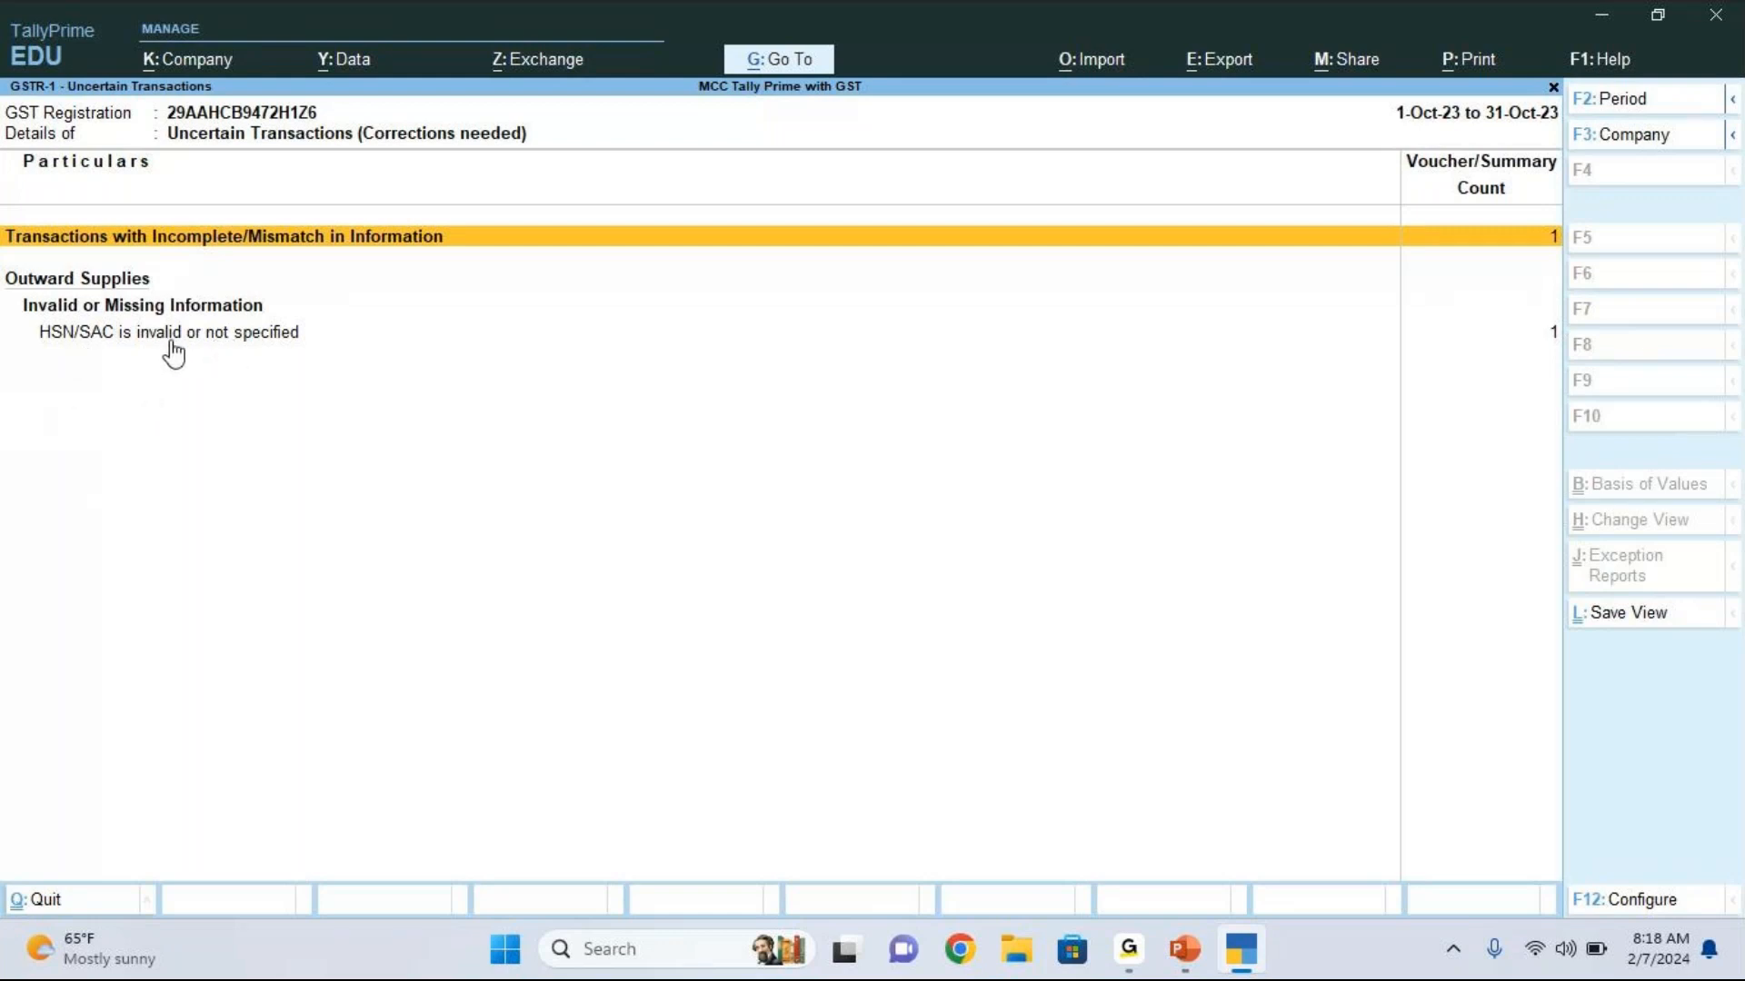
key(Down)
key(Down)
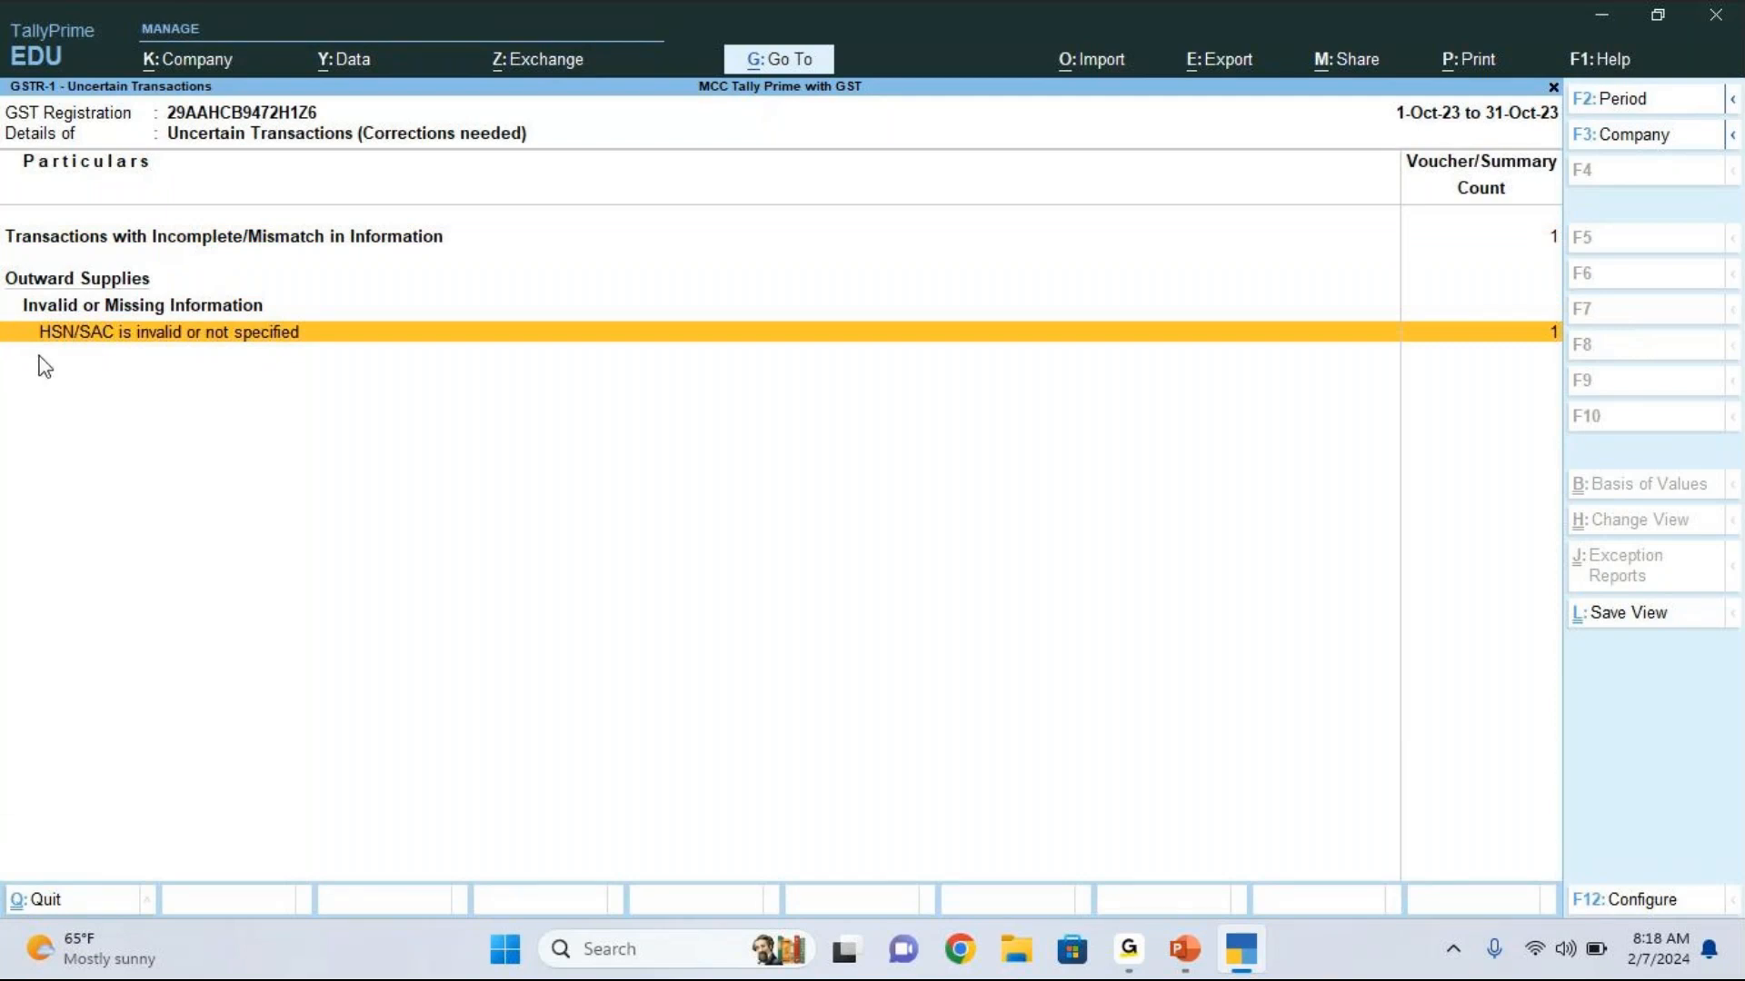
key(Return)
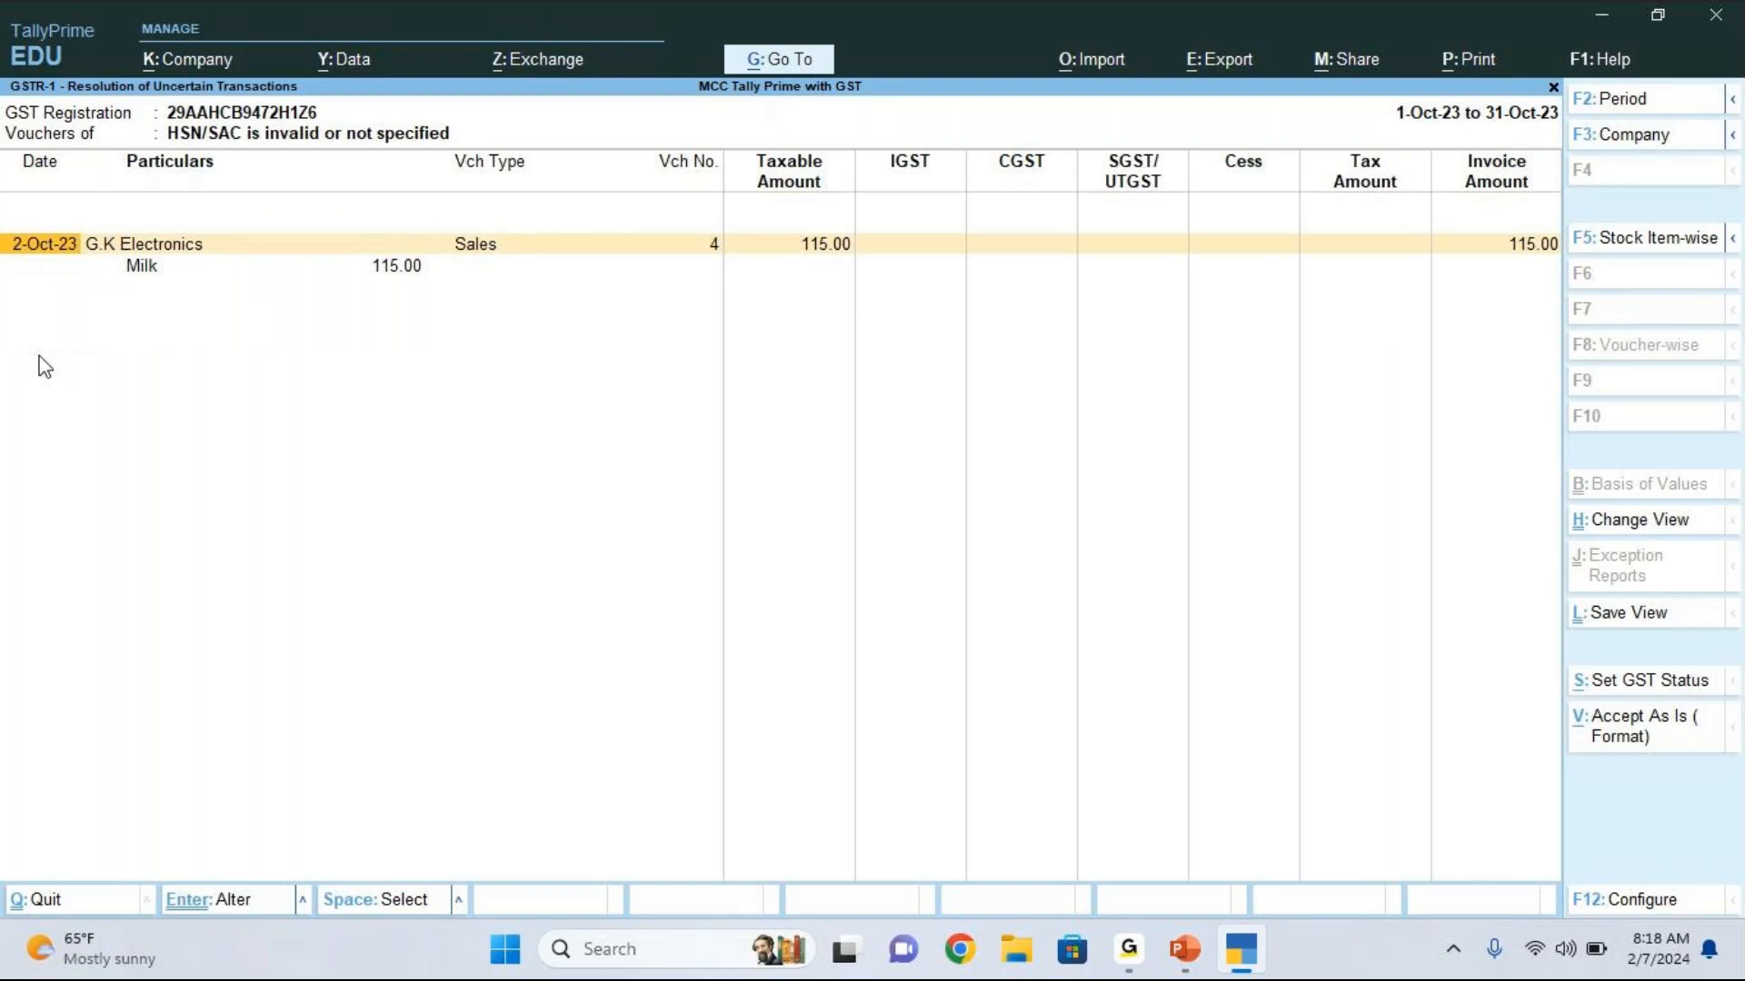
click(162, 268)
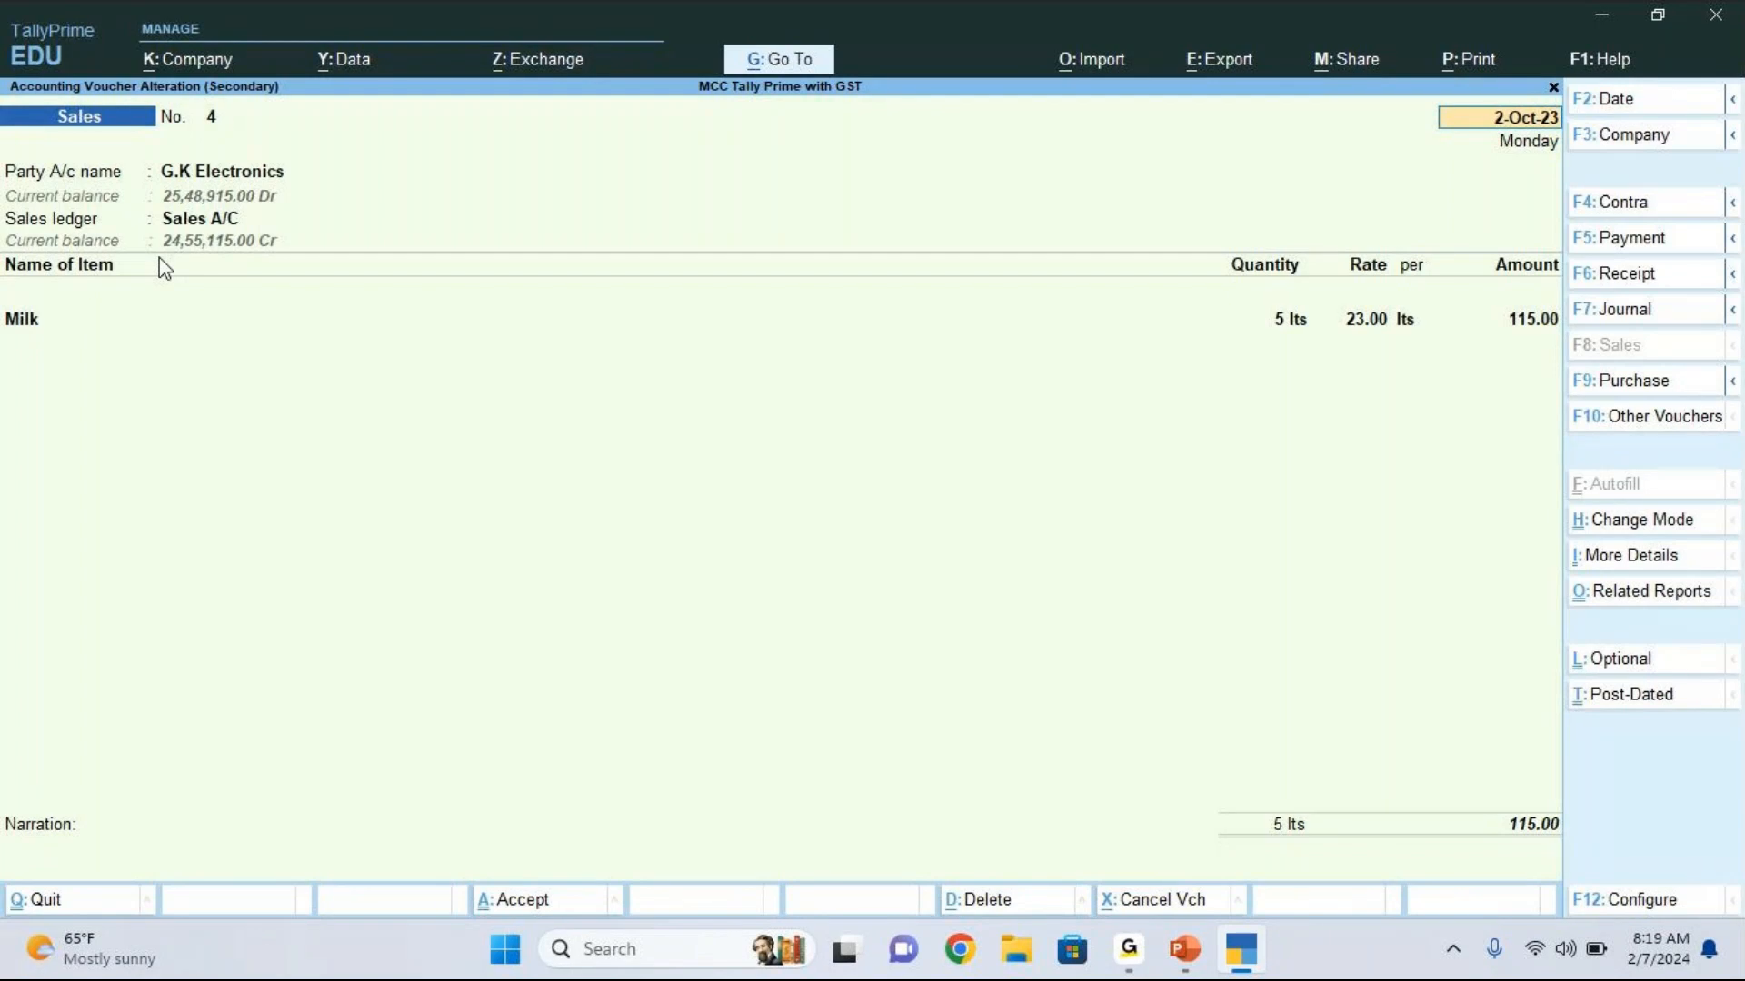
key(BackSpace)
key(Escape)
key(y)
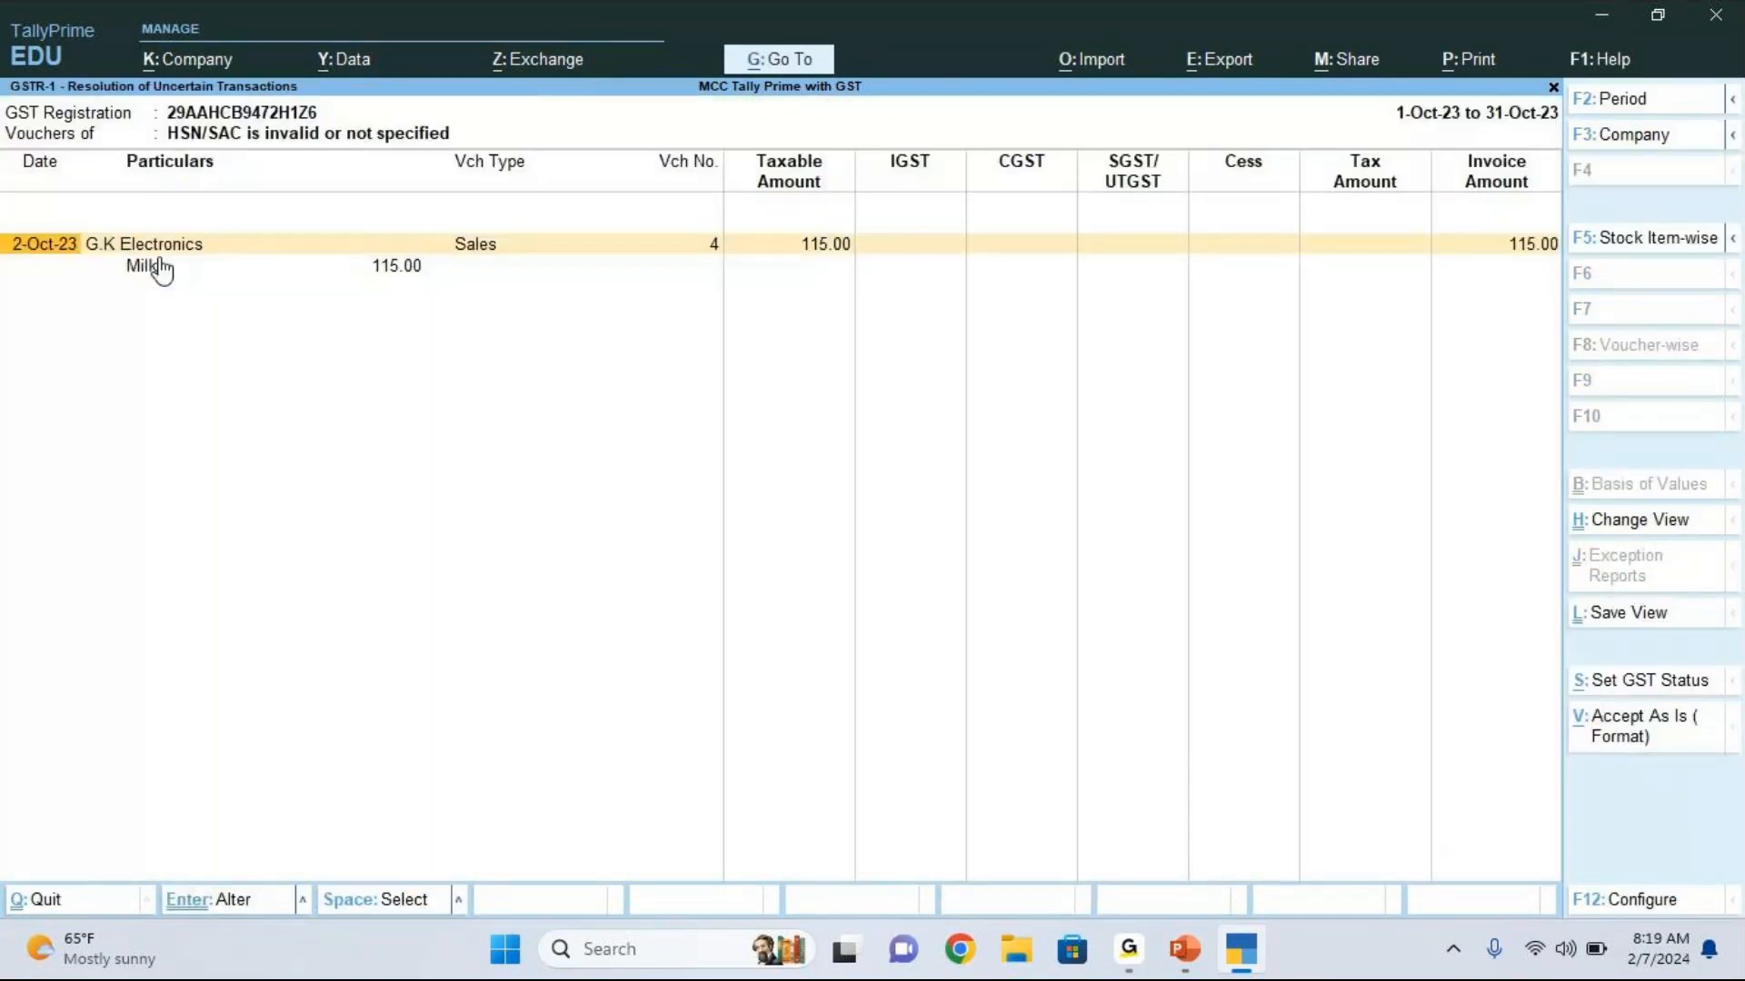
key(Escape)
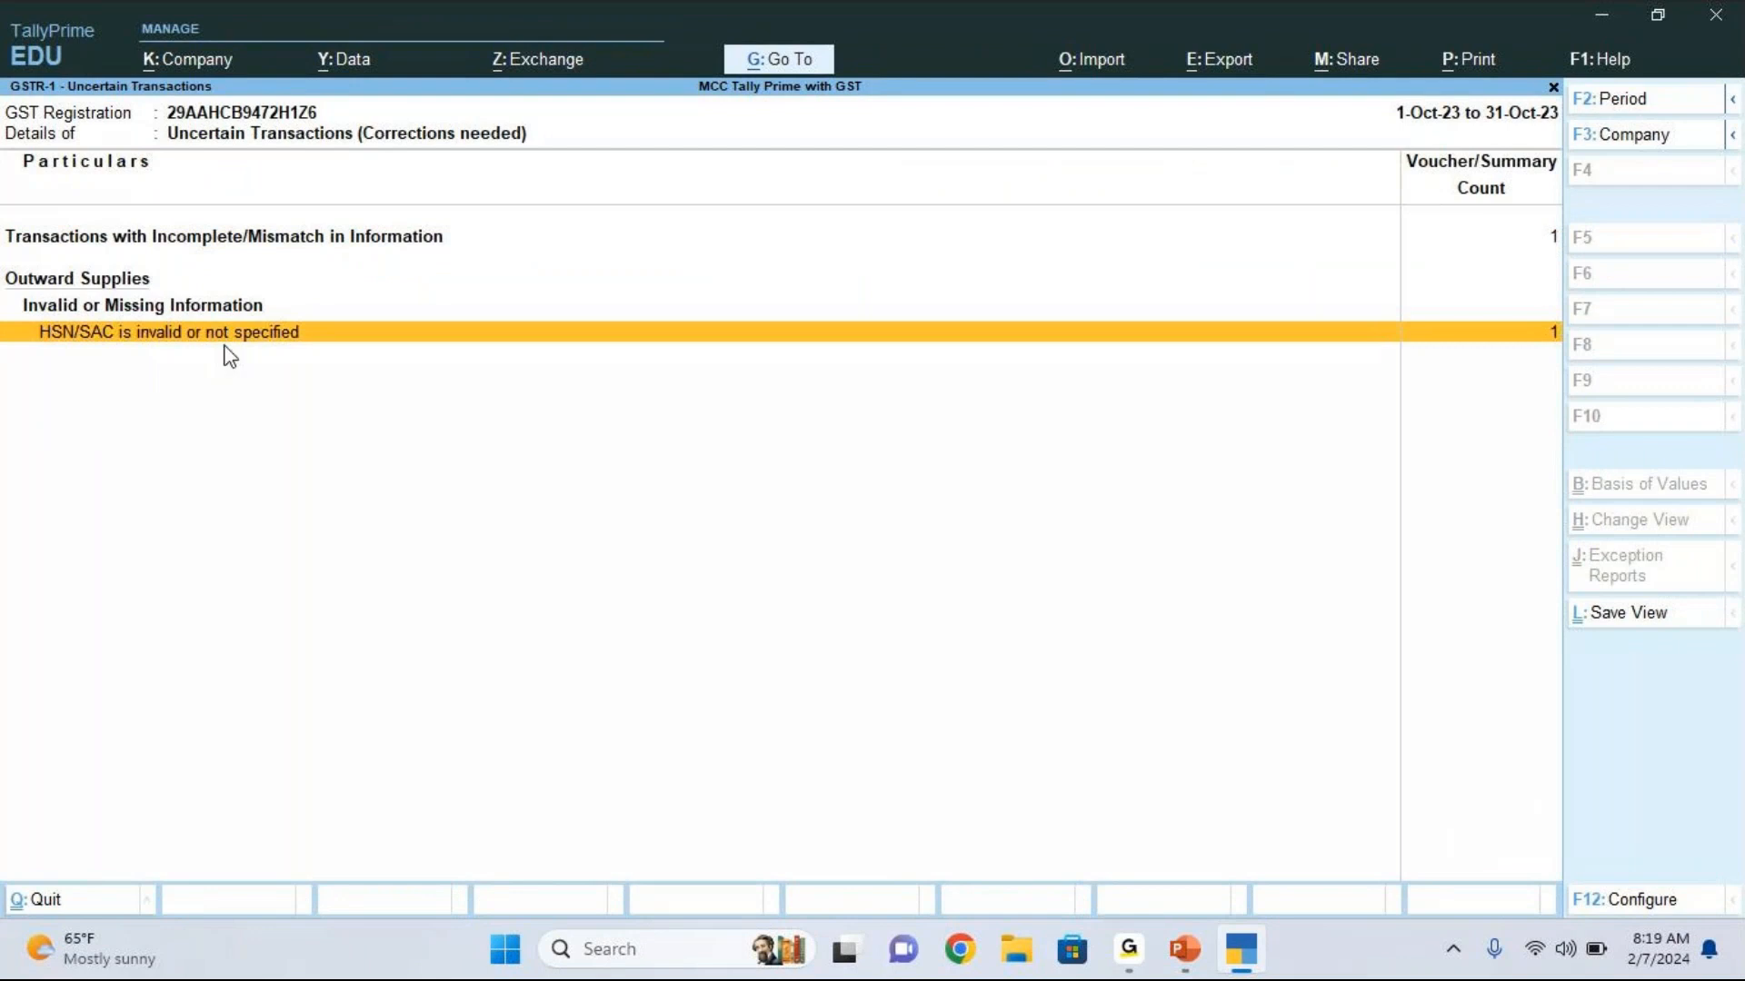
key(Return)
key(Return)
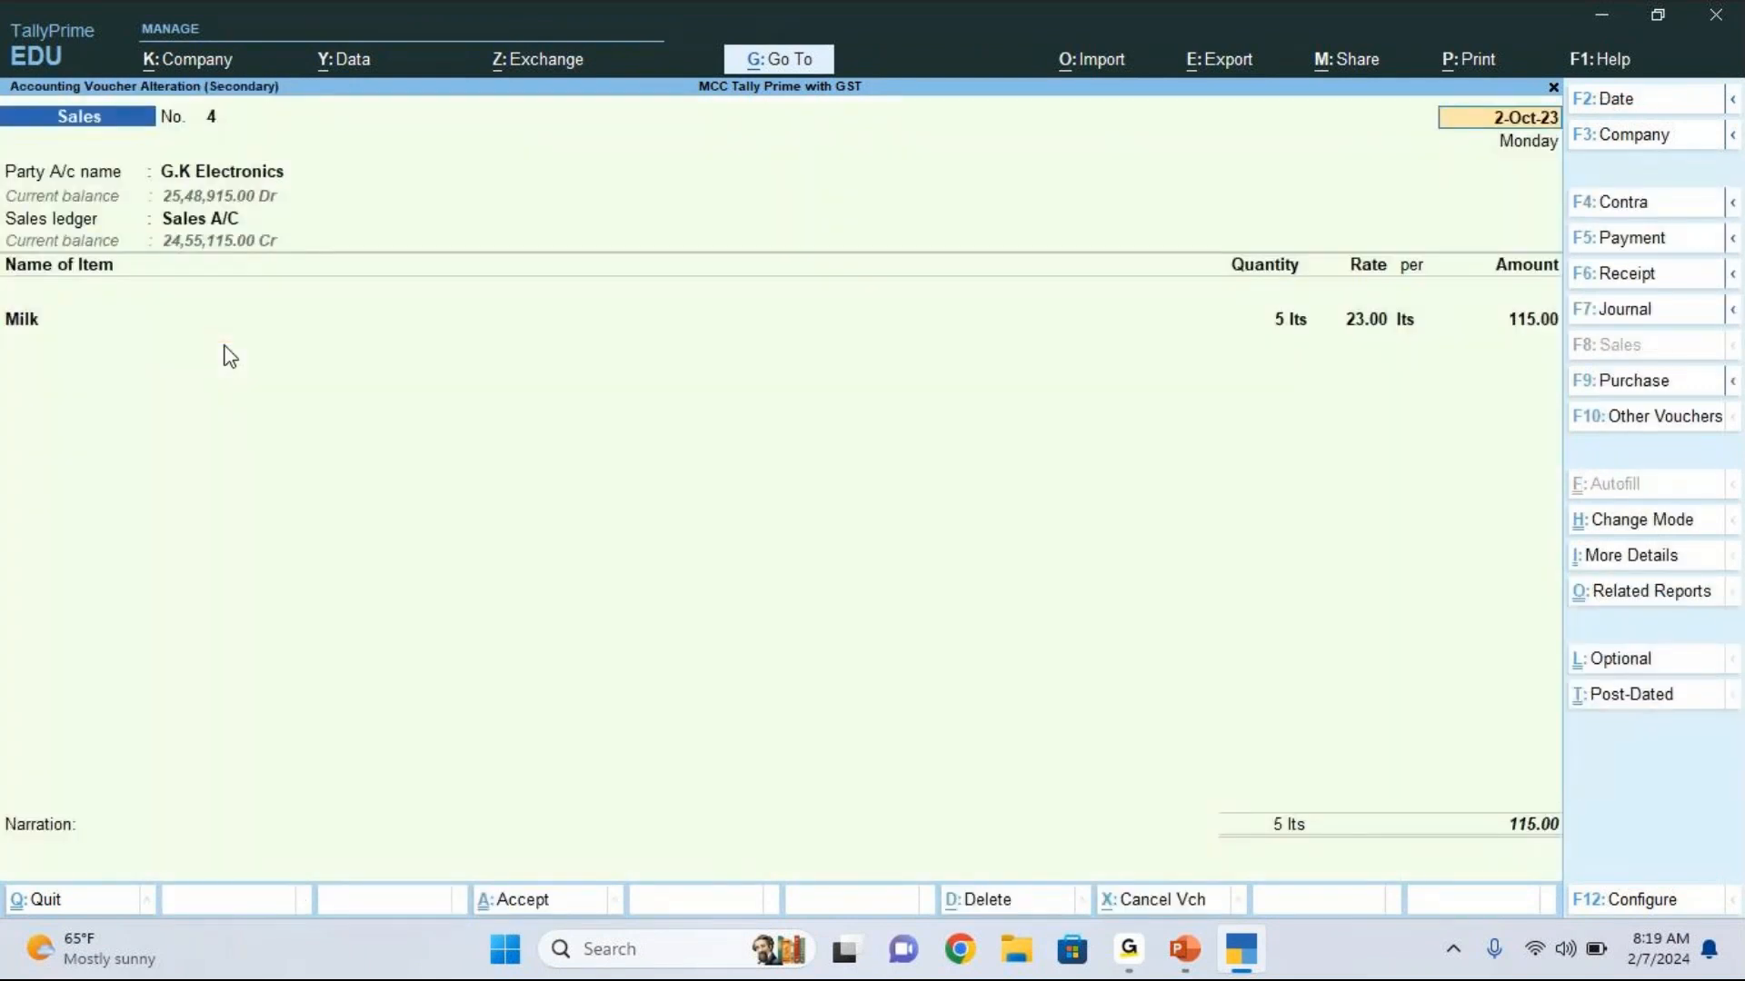
Step: Open the G.K Electronics sales voucher and bring up its Milk stock item for alteration
click(24, 329)
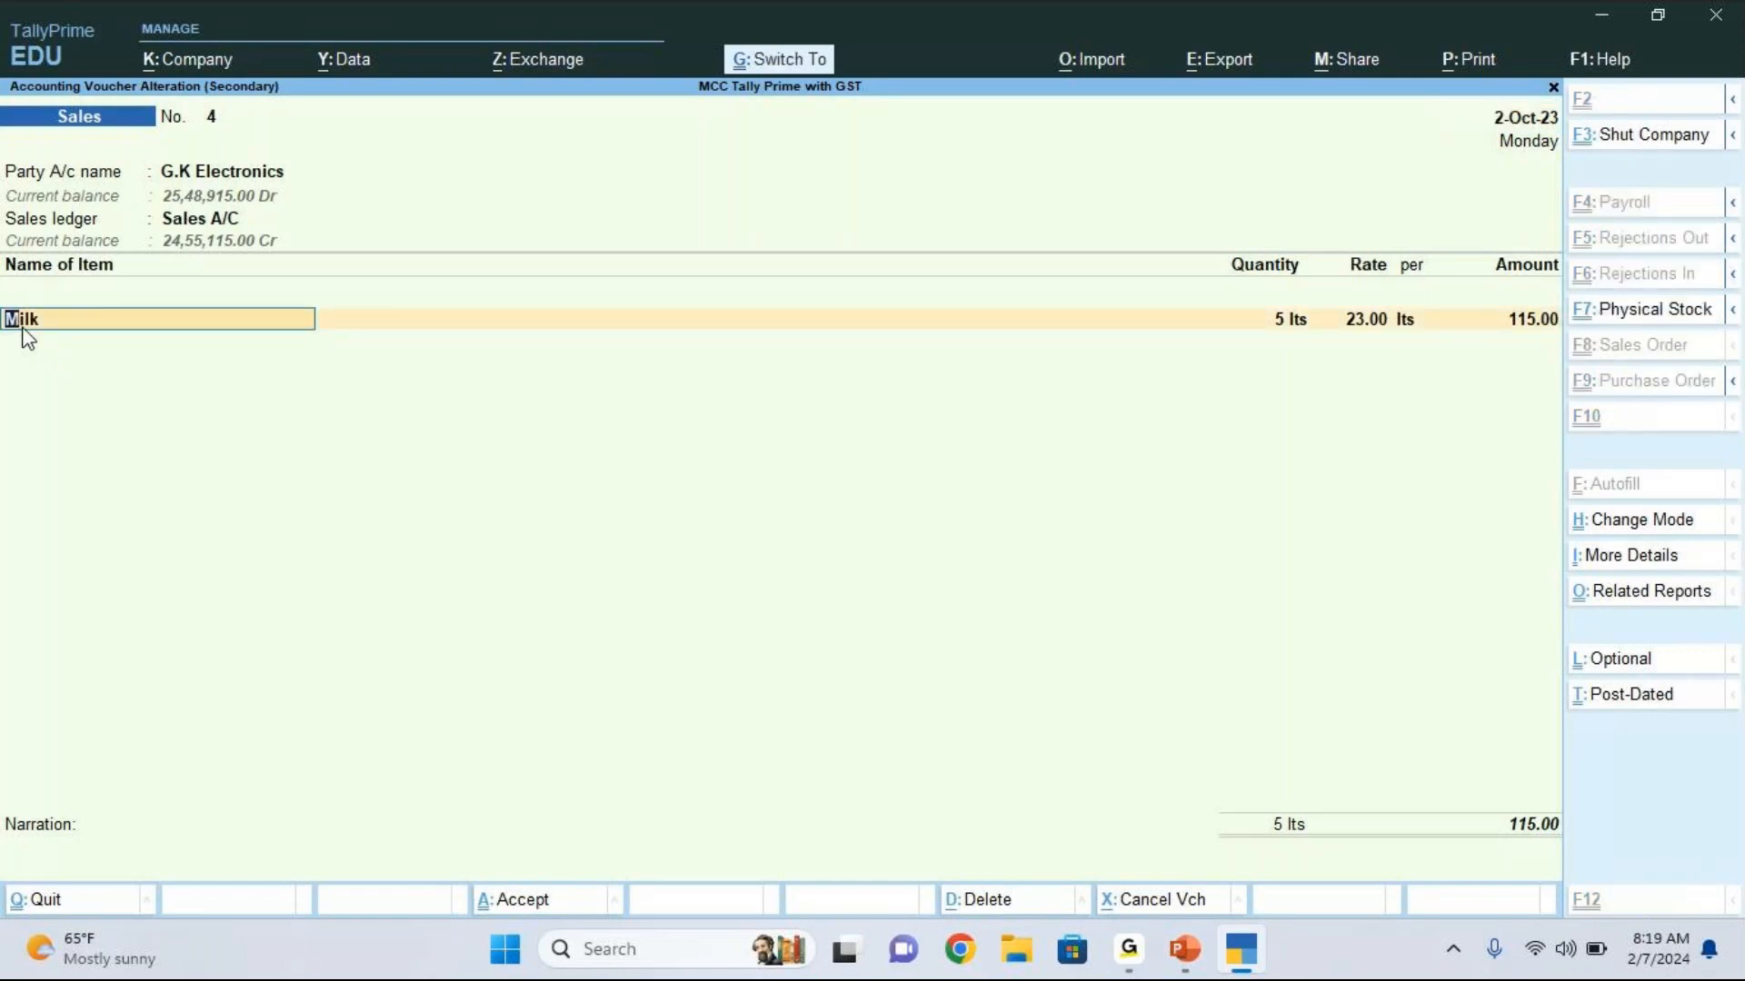
key(ctrl+Return)
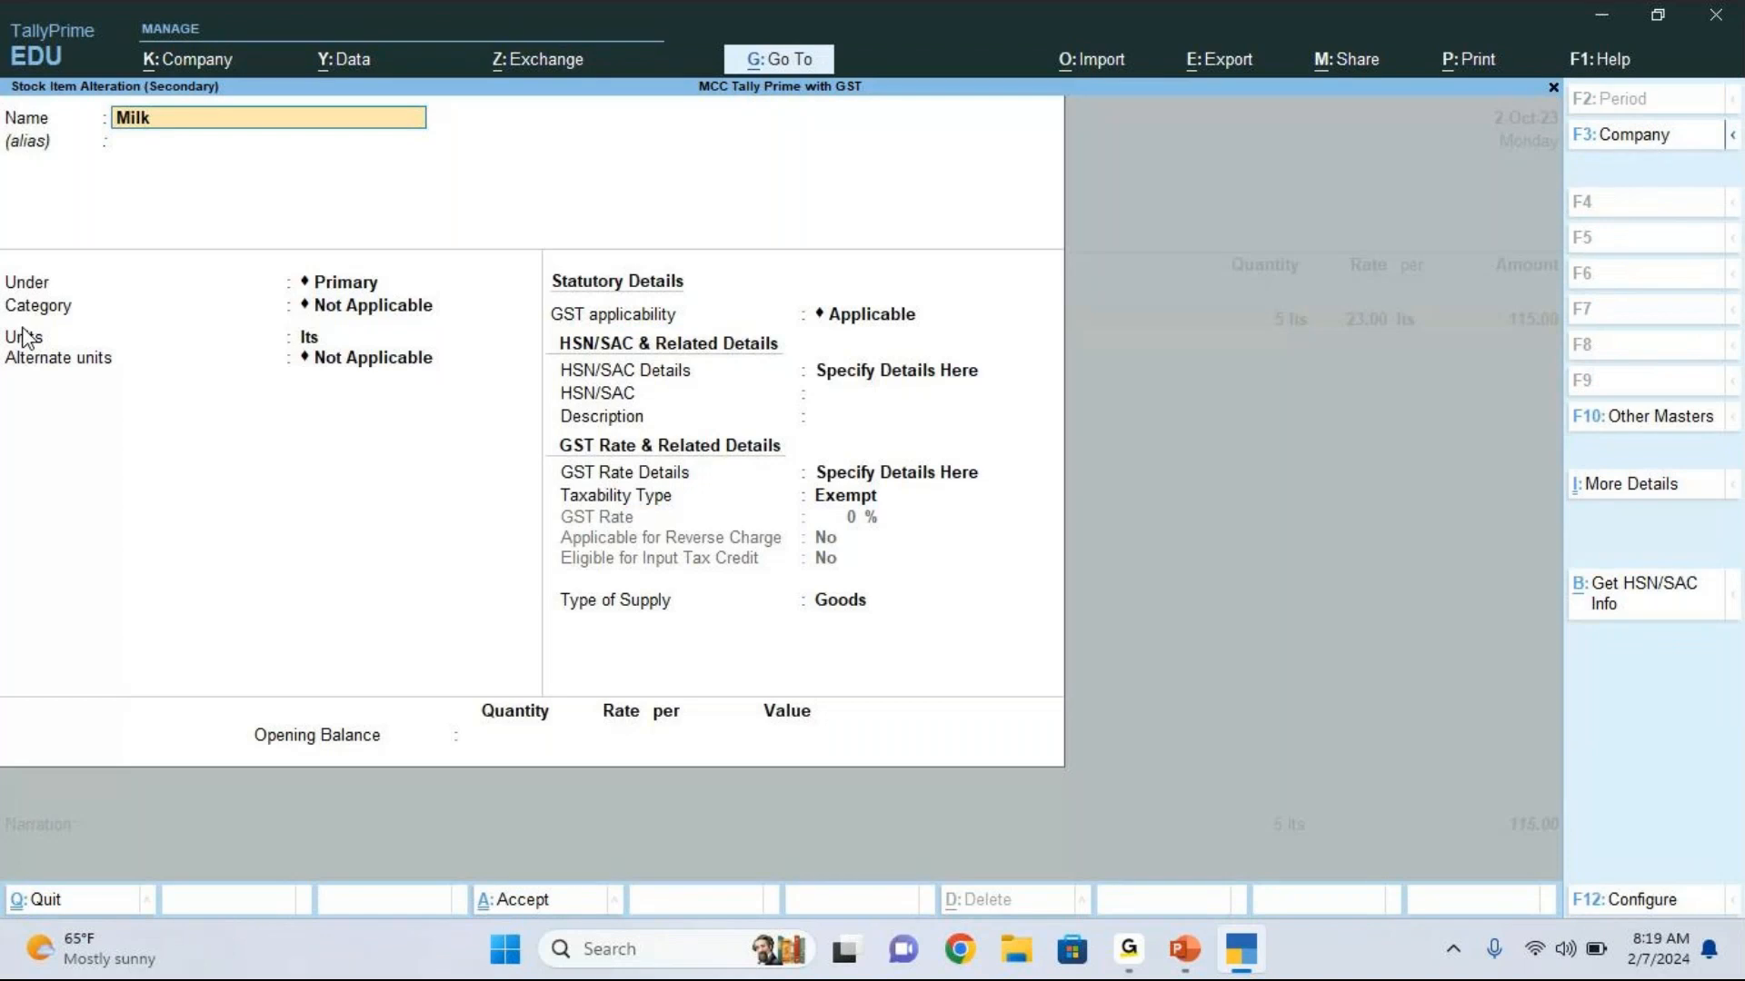
Step: Set the Milk stock item's GST applicability to Not Applicable
key(Return)
key(Return)
key(Return)
key(Return)
key(Return)
key(Return)
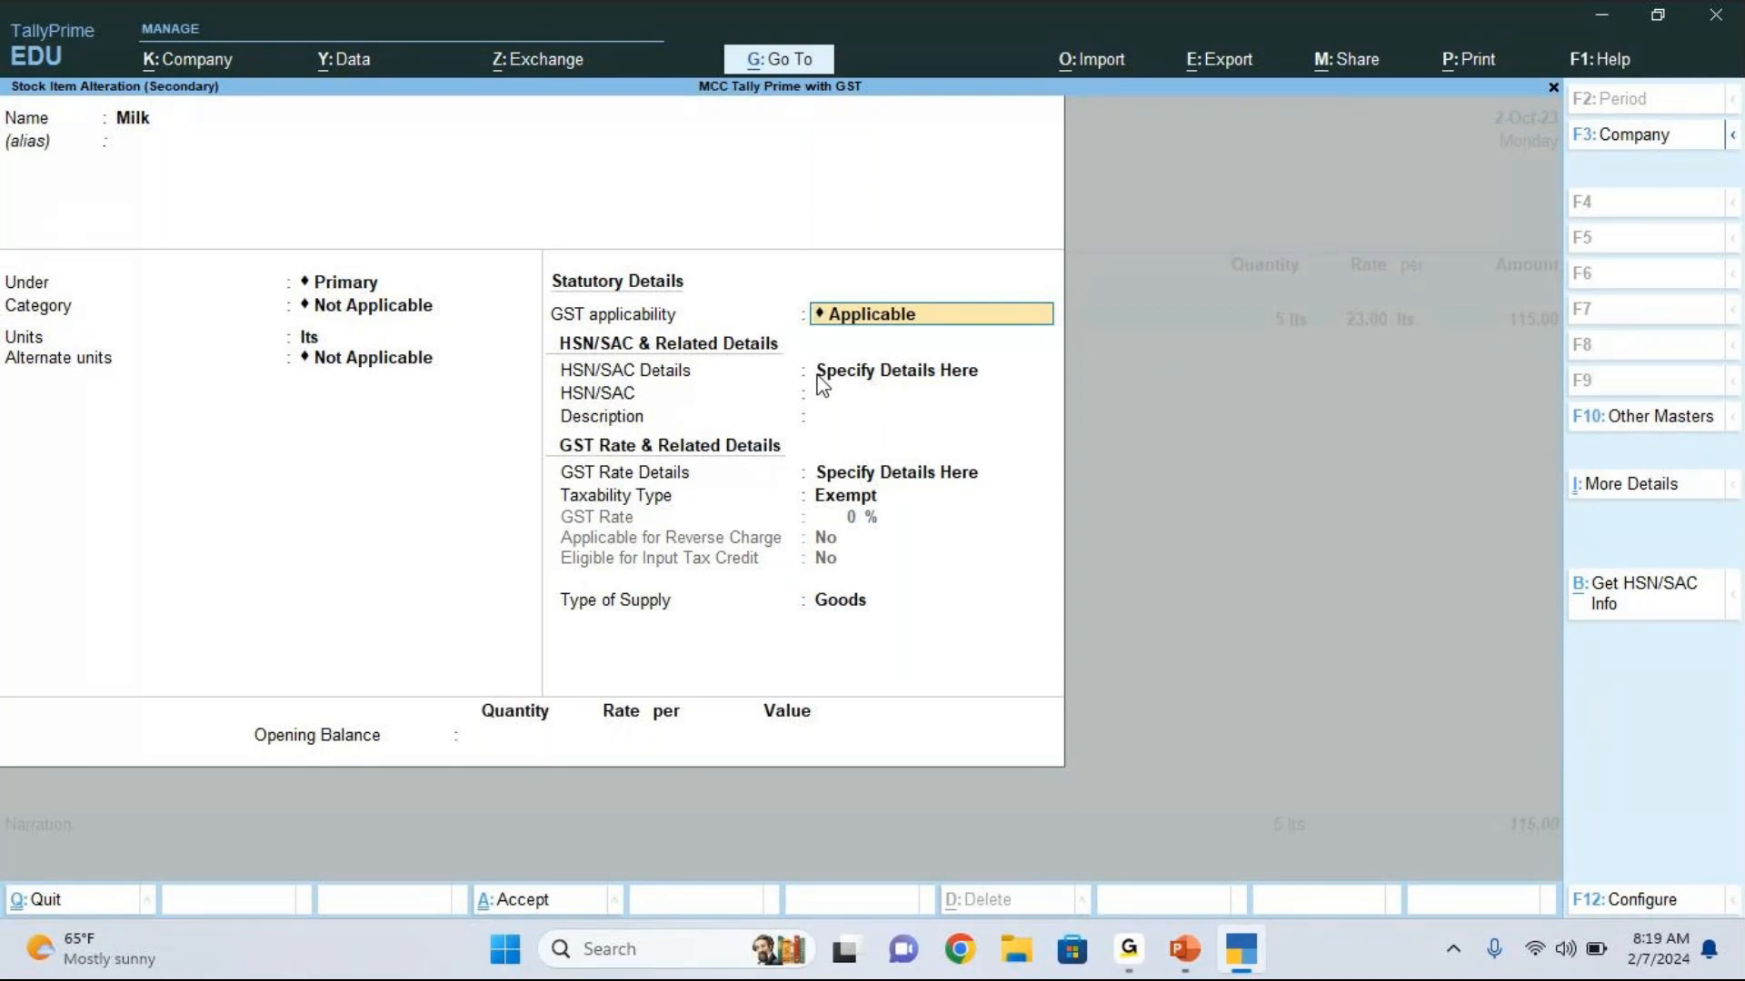
key(BackSpace)
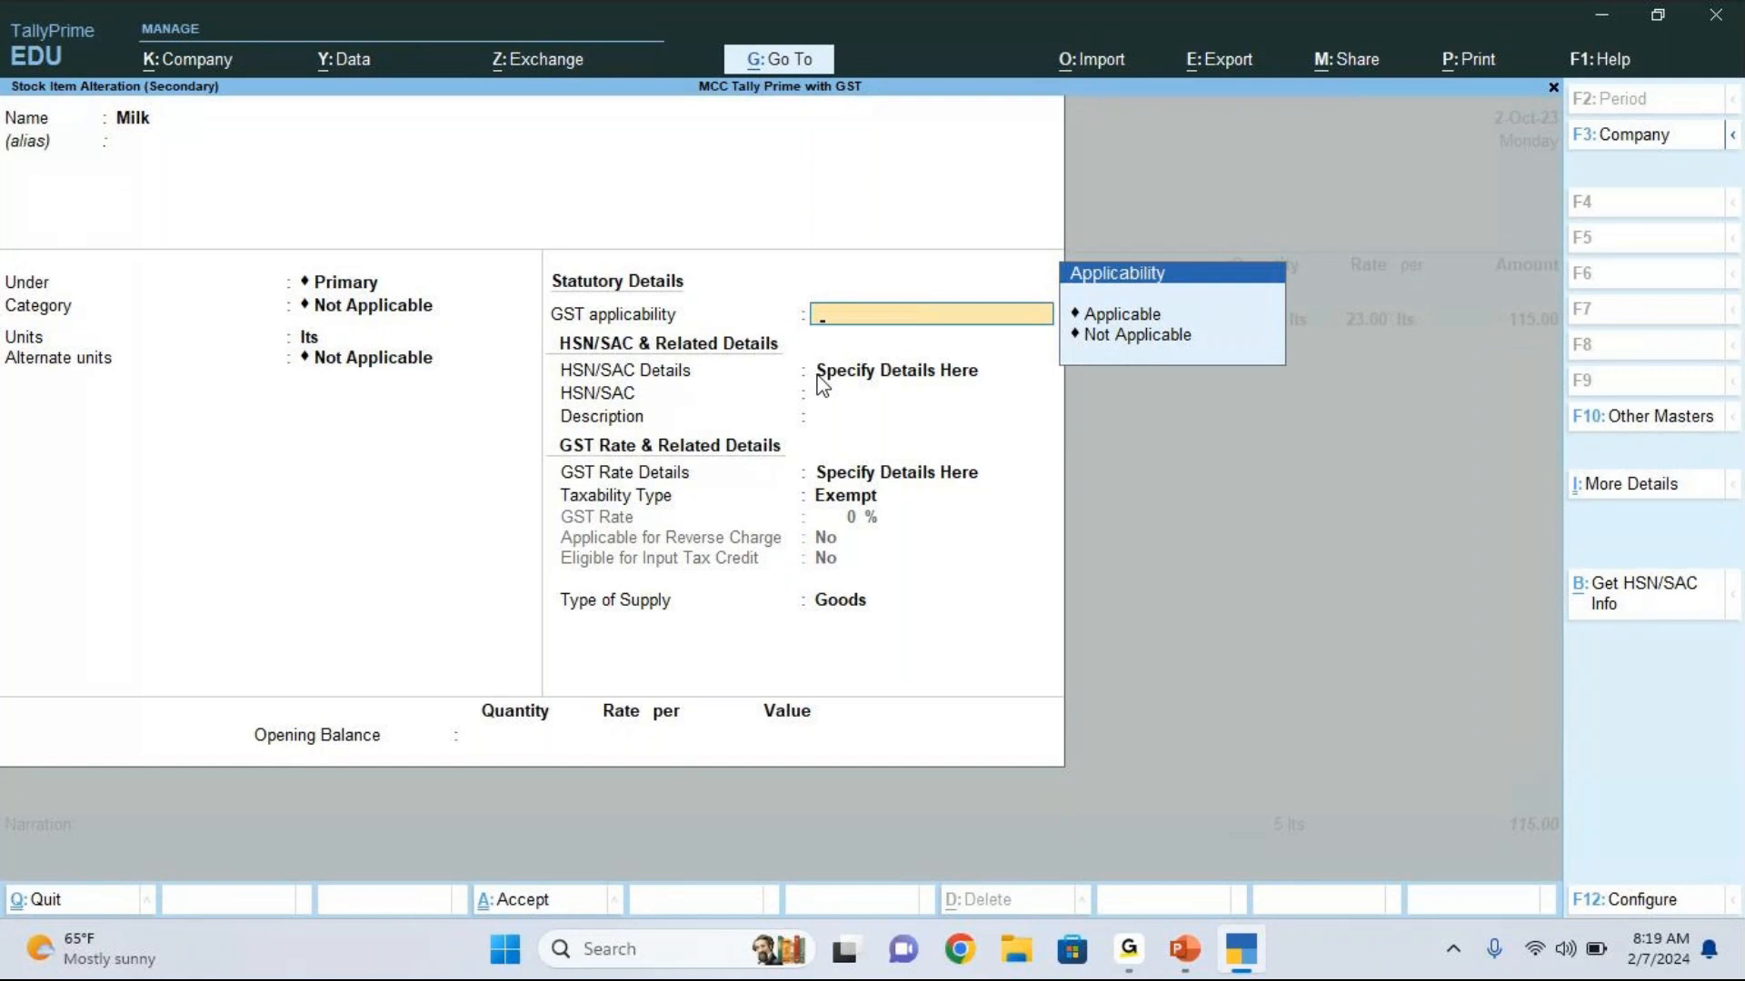
key(Down)
key(Down)
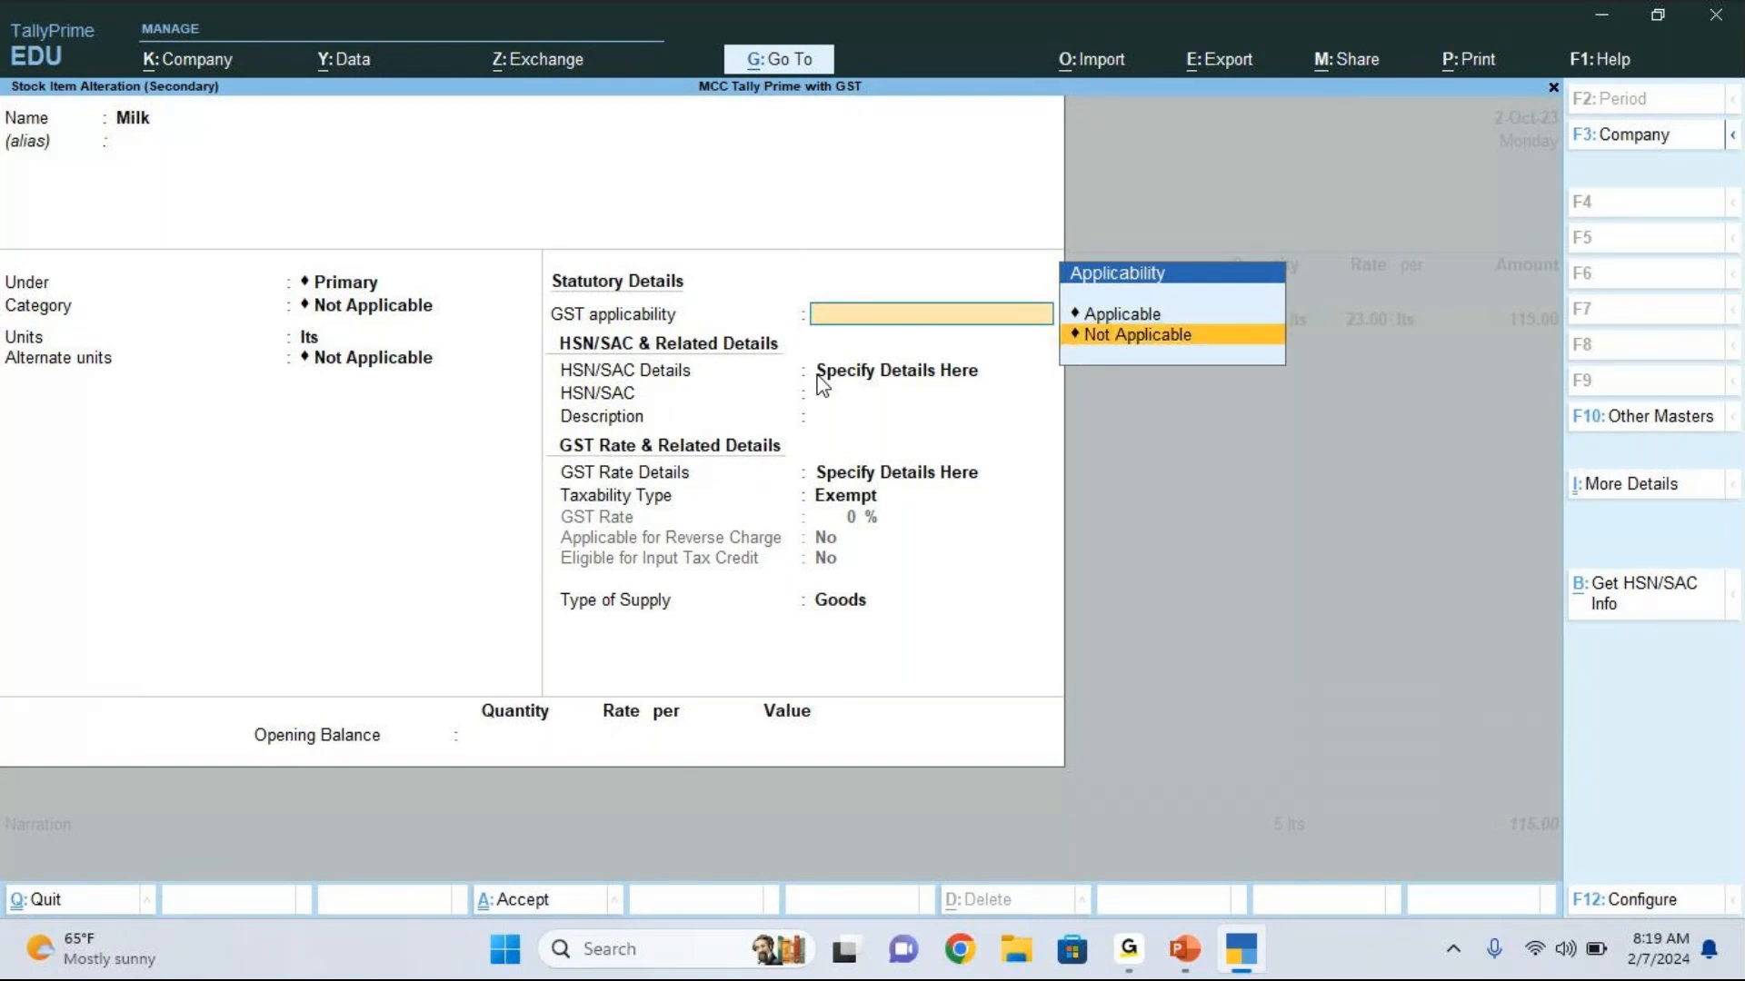
key(Return)
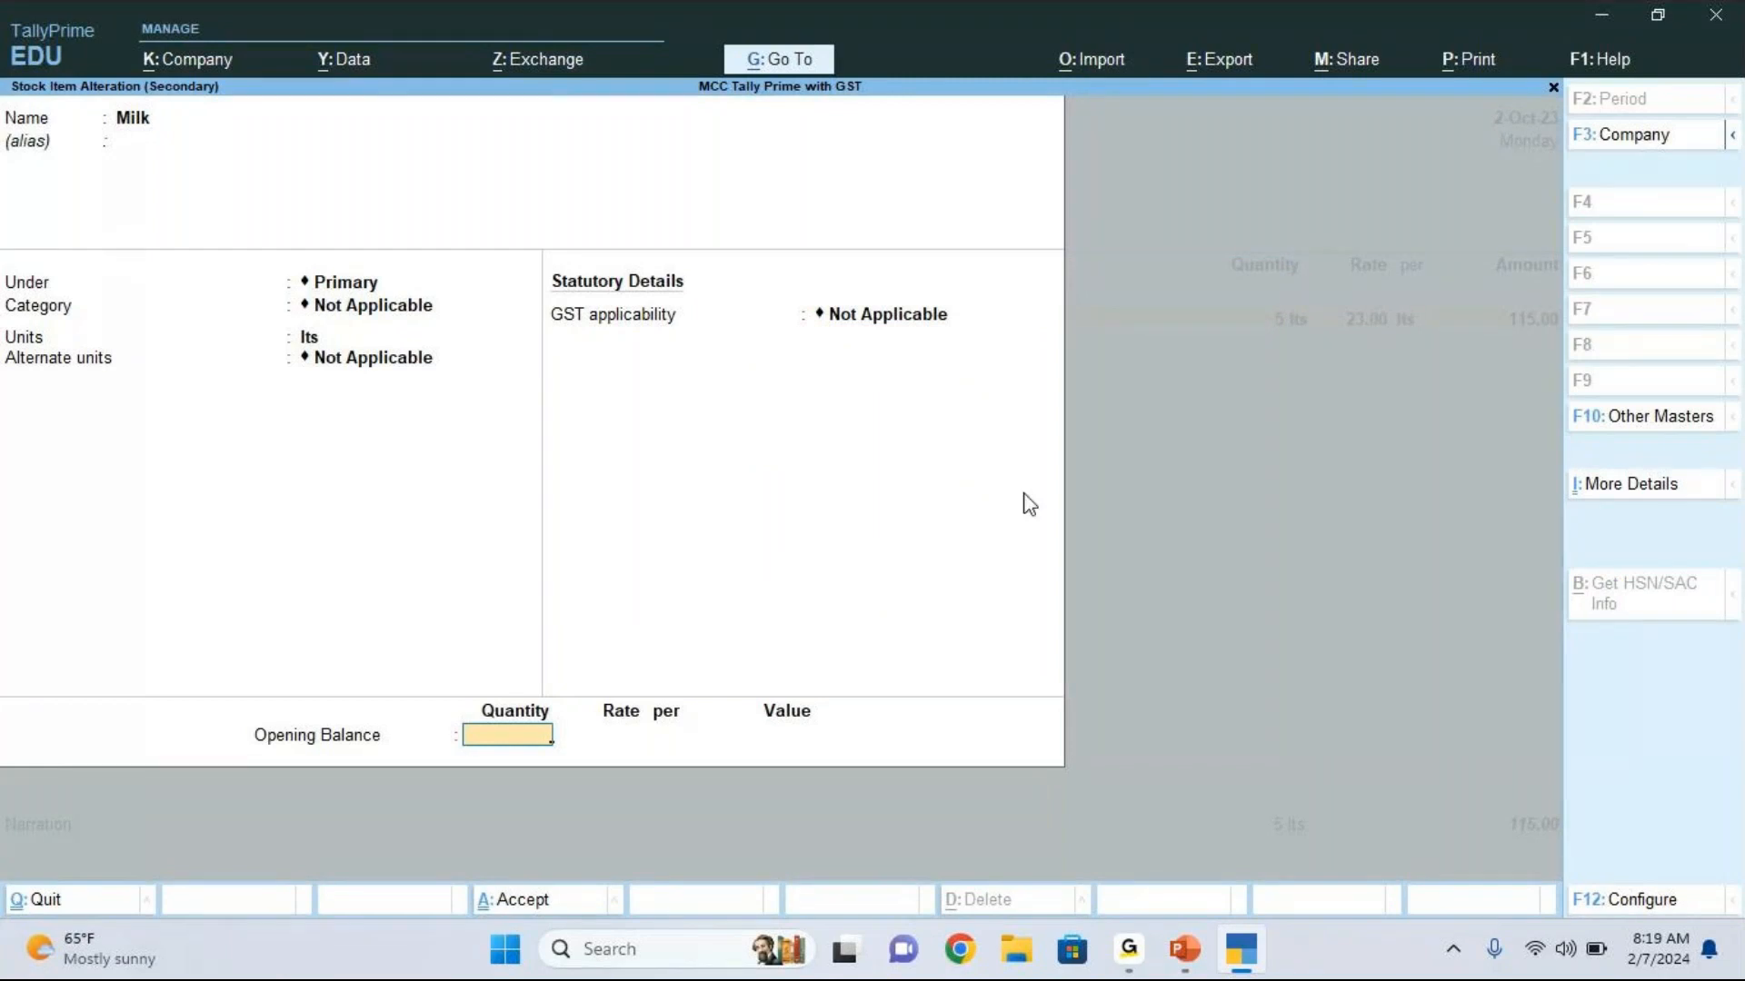
Step: Save the Milk stock item, accepting the master and updating the GST status of its vouchers
key(ctrl)
key(ctrl+a)
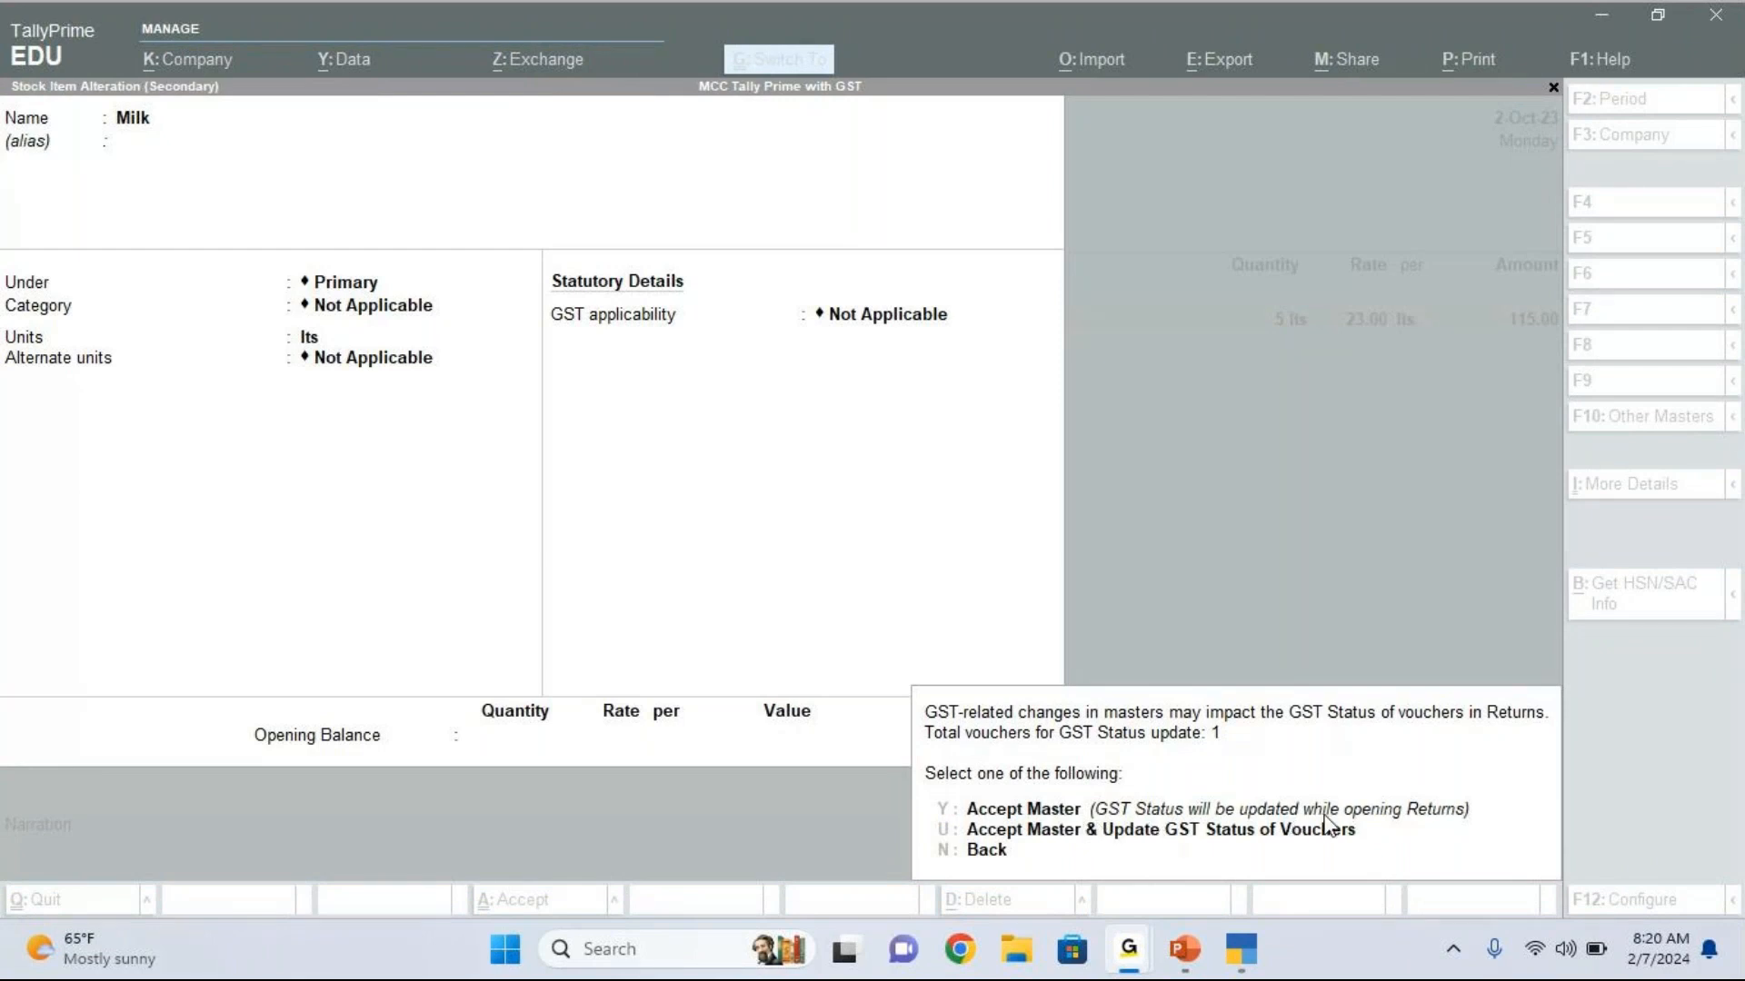
click(1052, 836)
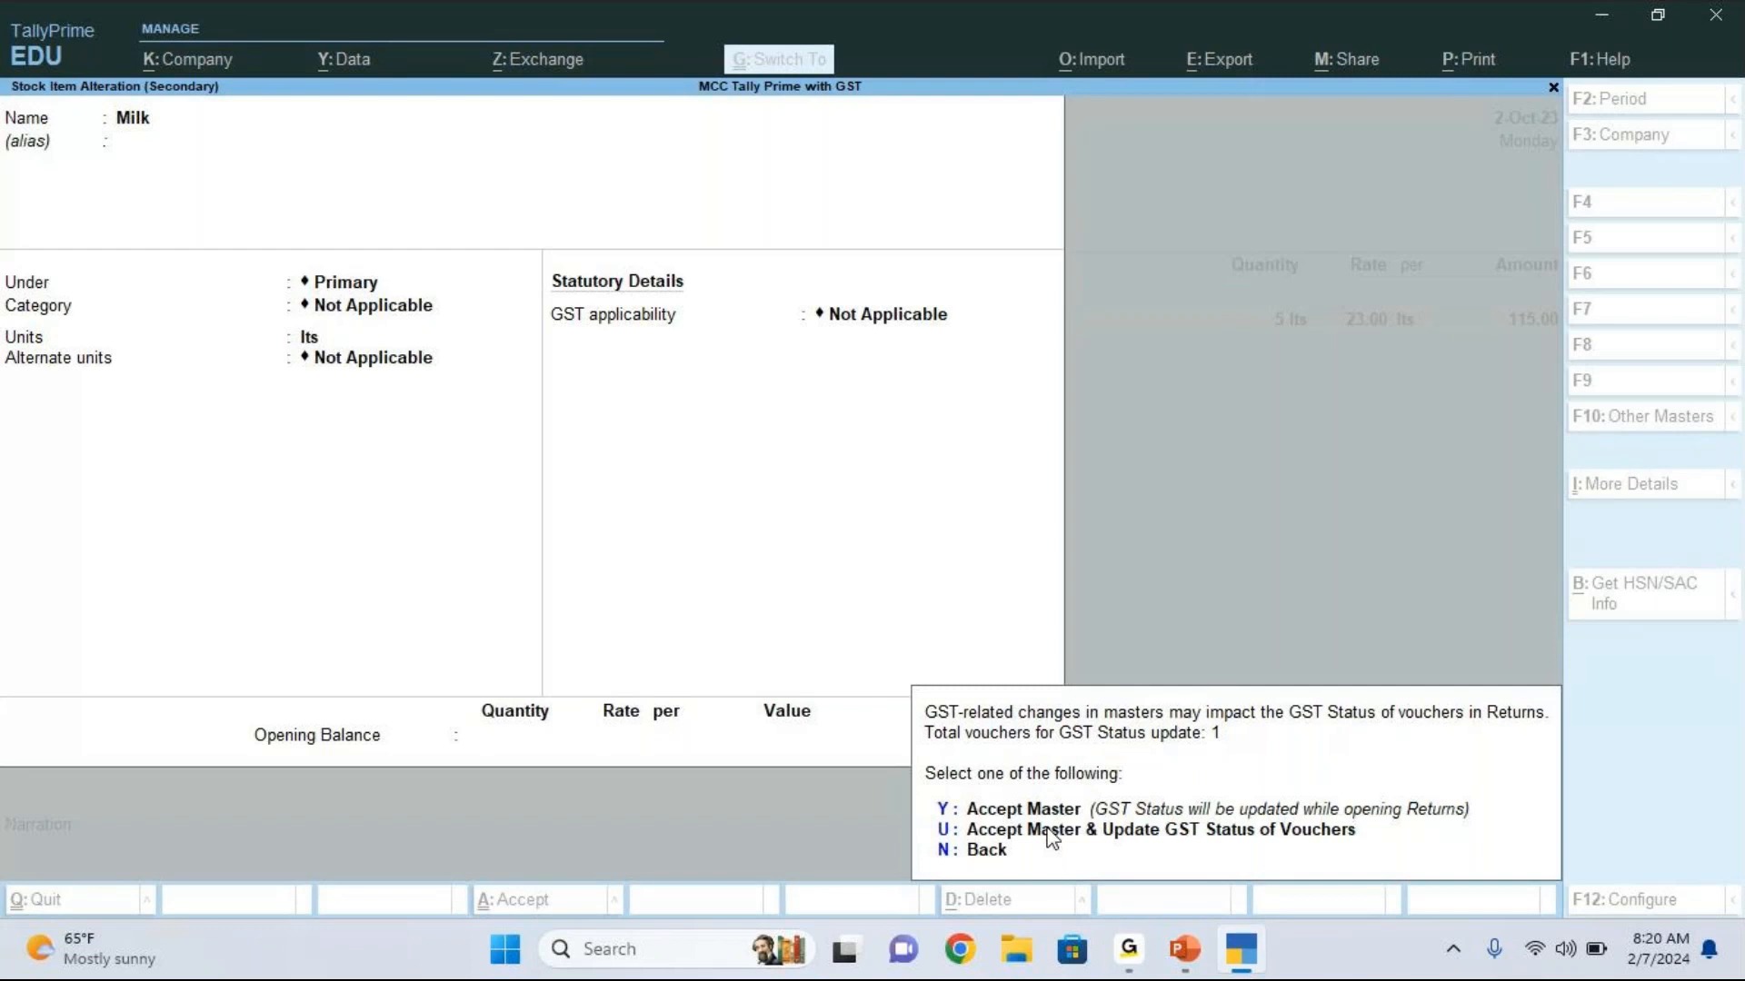
click(1051, 836)
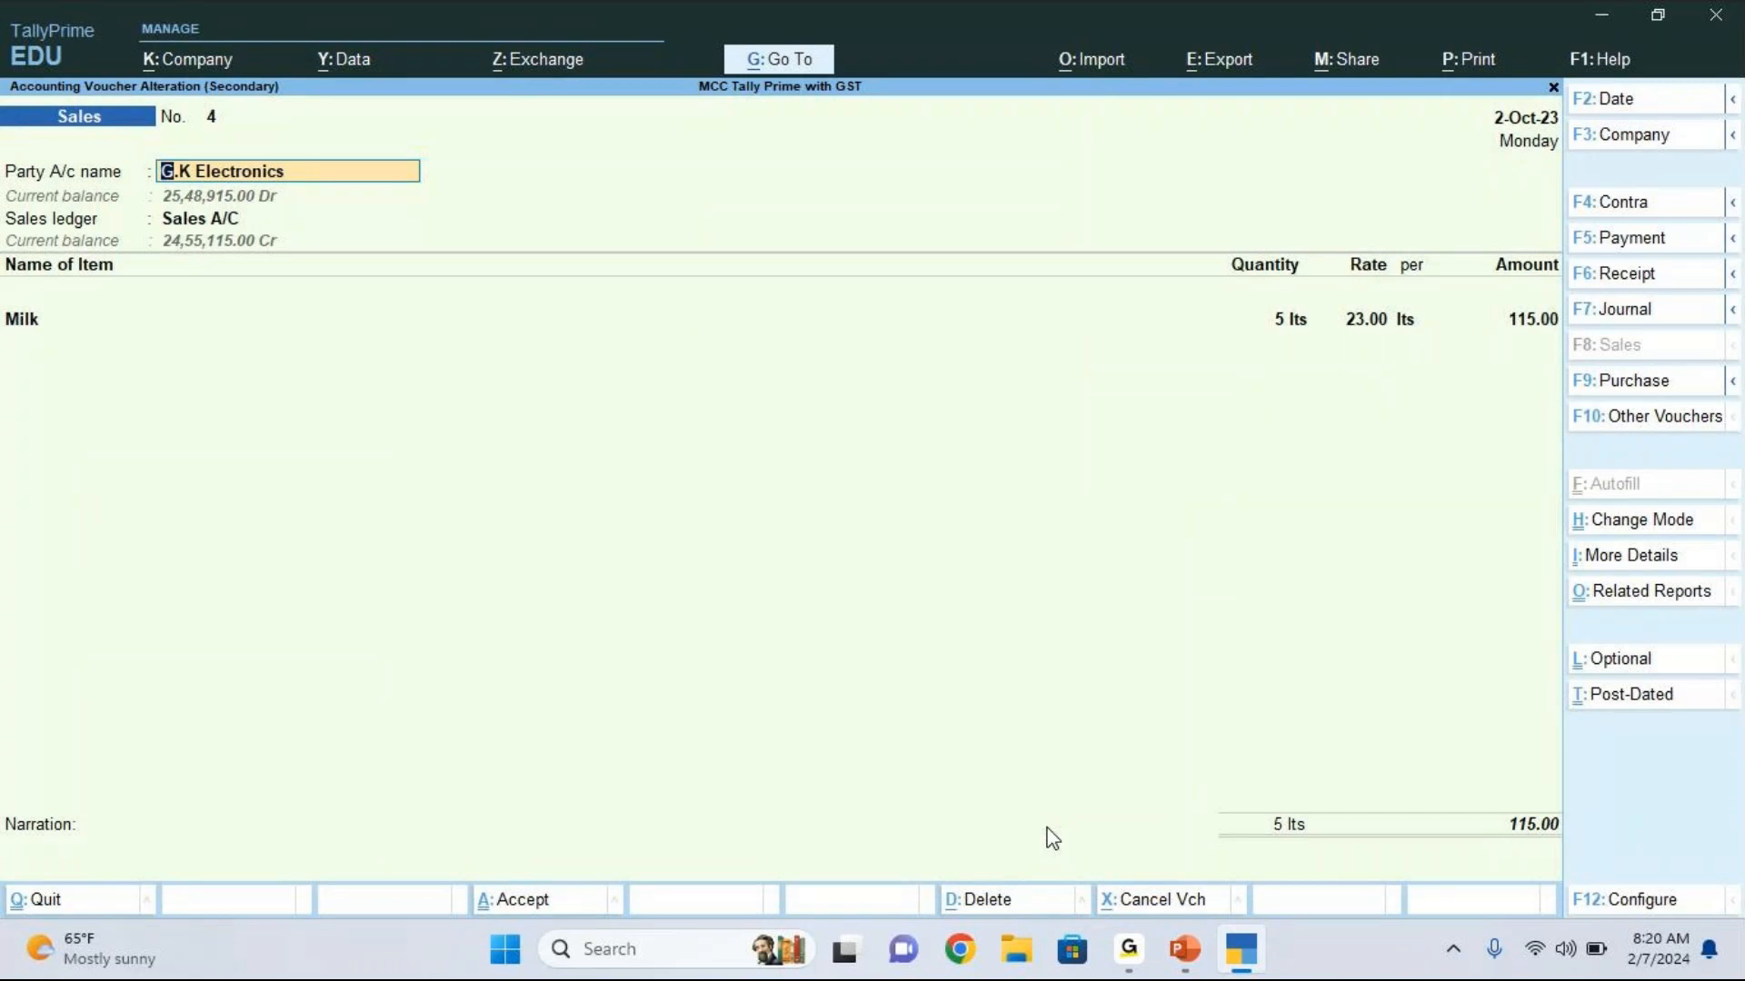
Step: Save the sales voucher and return to the GSTR-1 summary
key(ctrl+a)
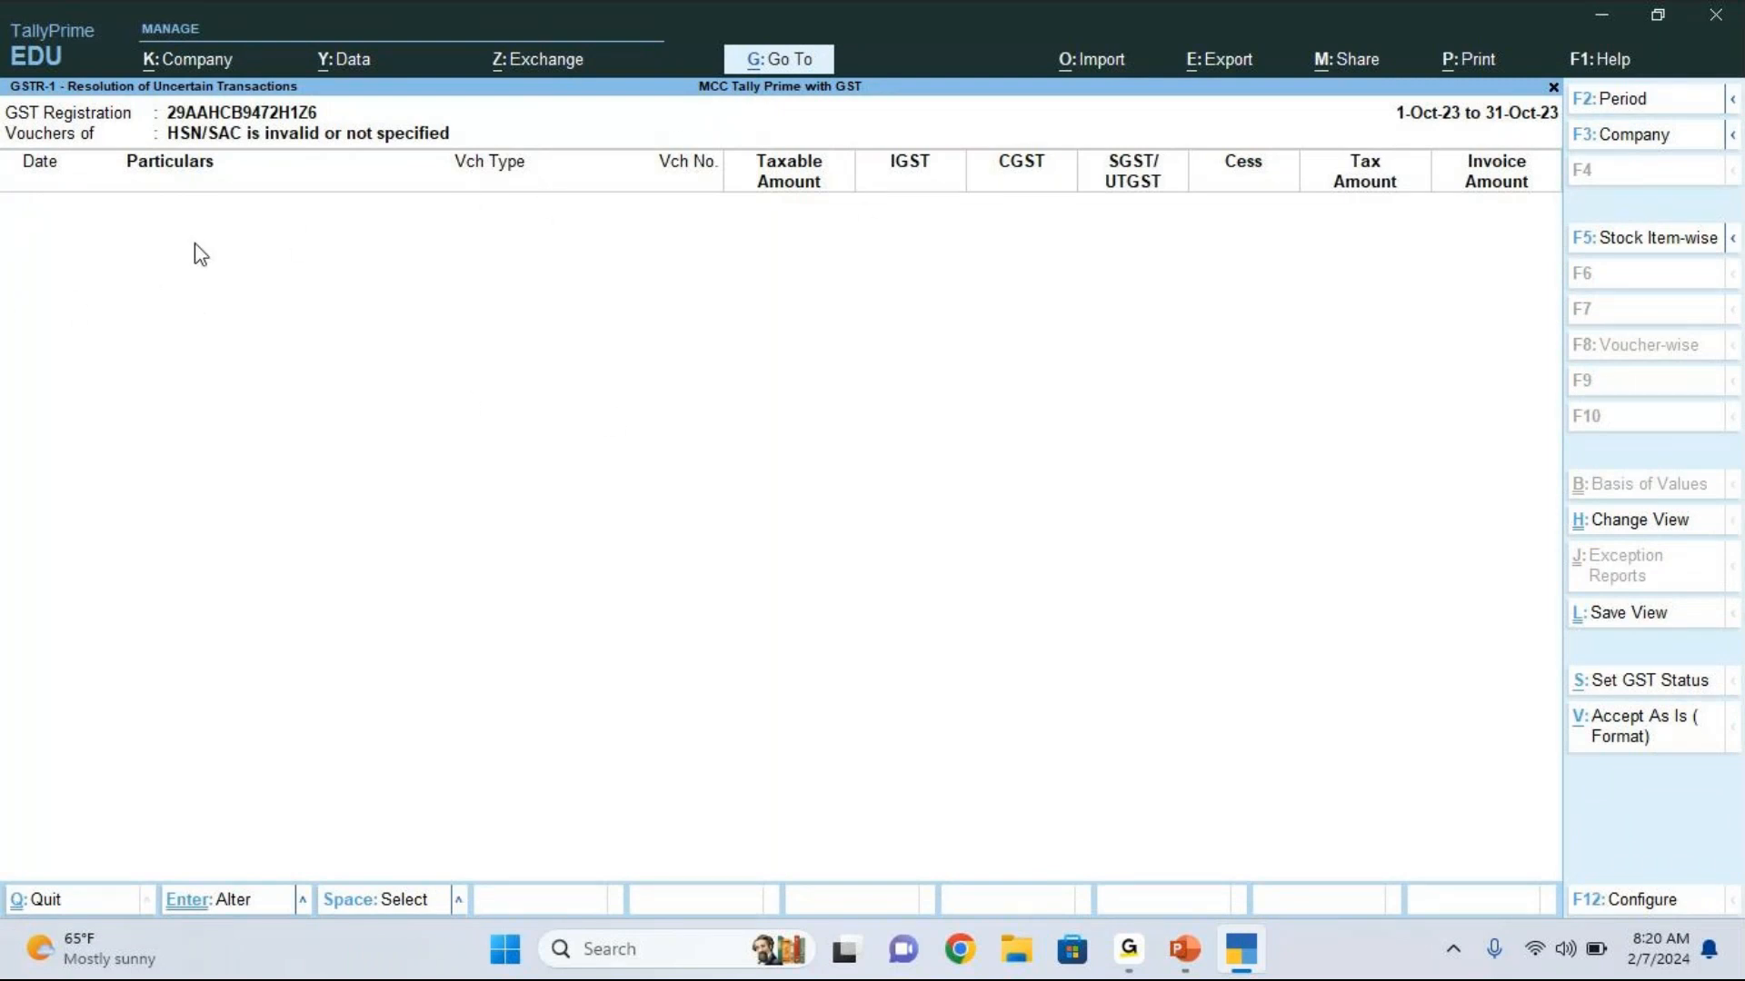
key(Escape)
key(Escape)
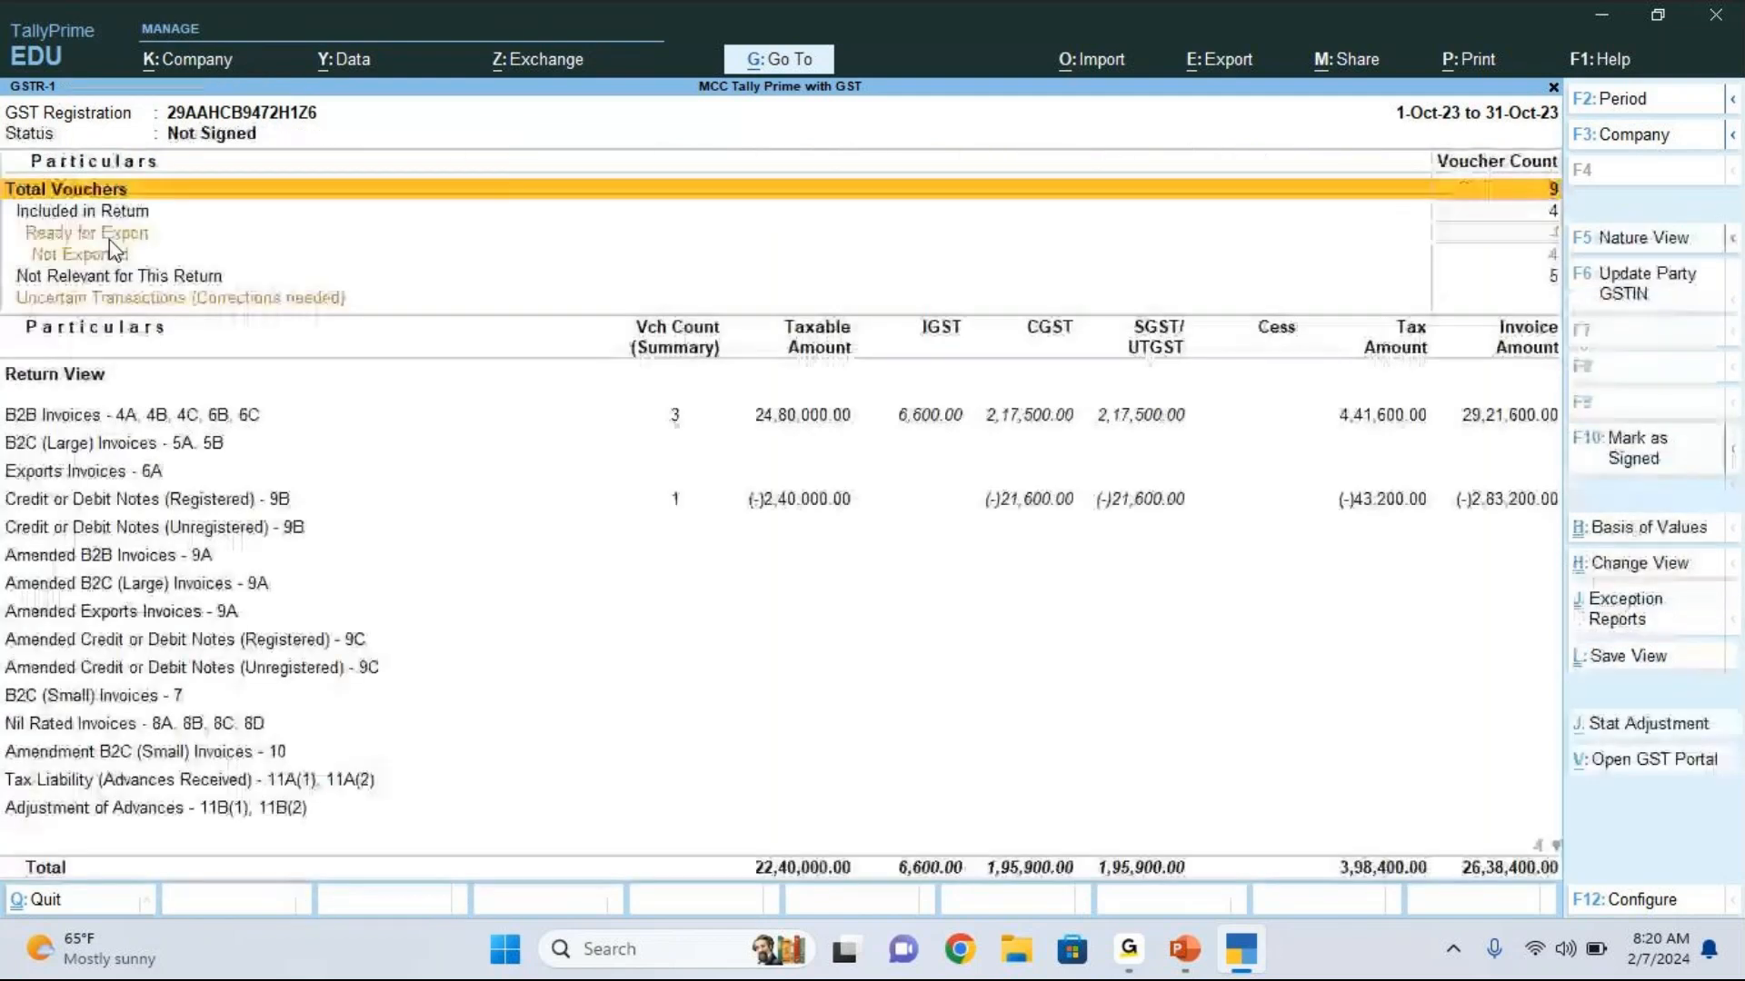
Step: Check the Uncertain Transactions (Corrections needed) row in the October 2023 GSTR-1 return
key(Down)
key(Down)
key(Down)
key(Down)
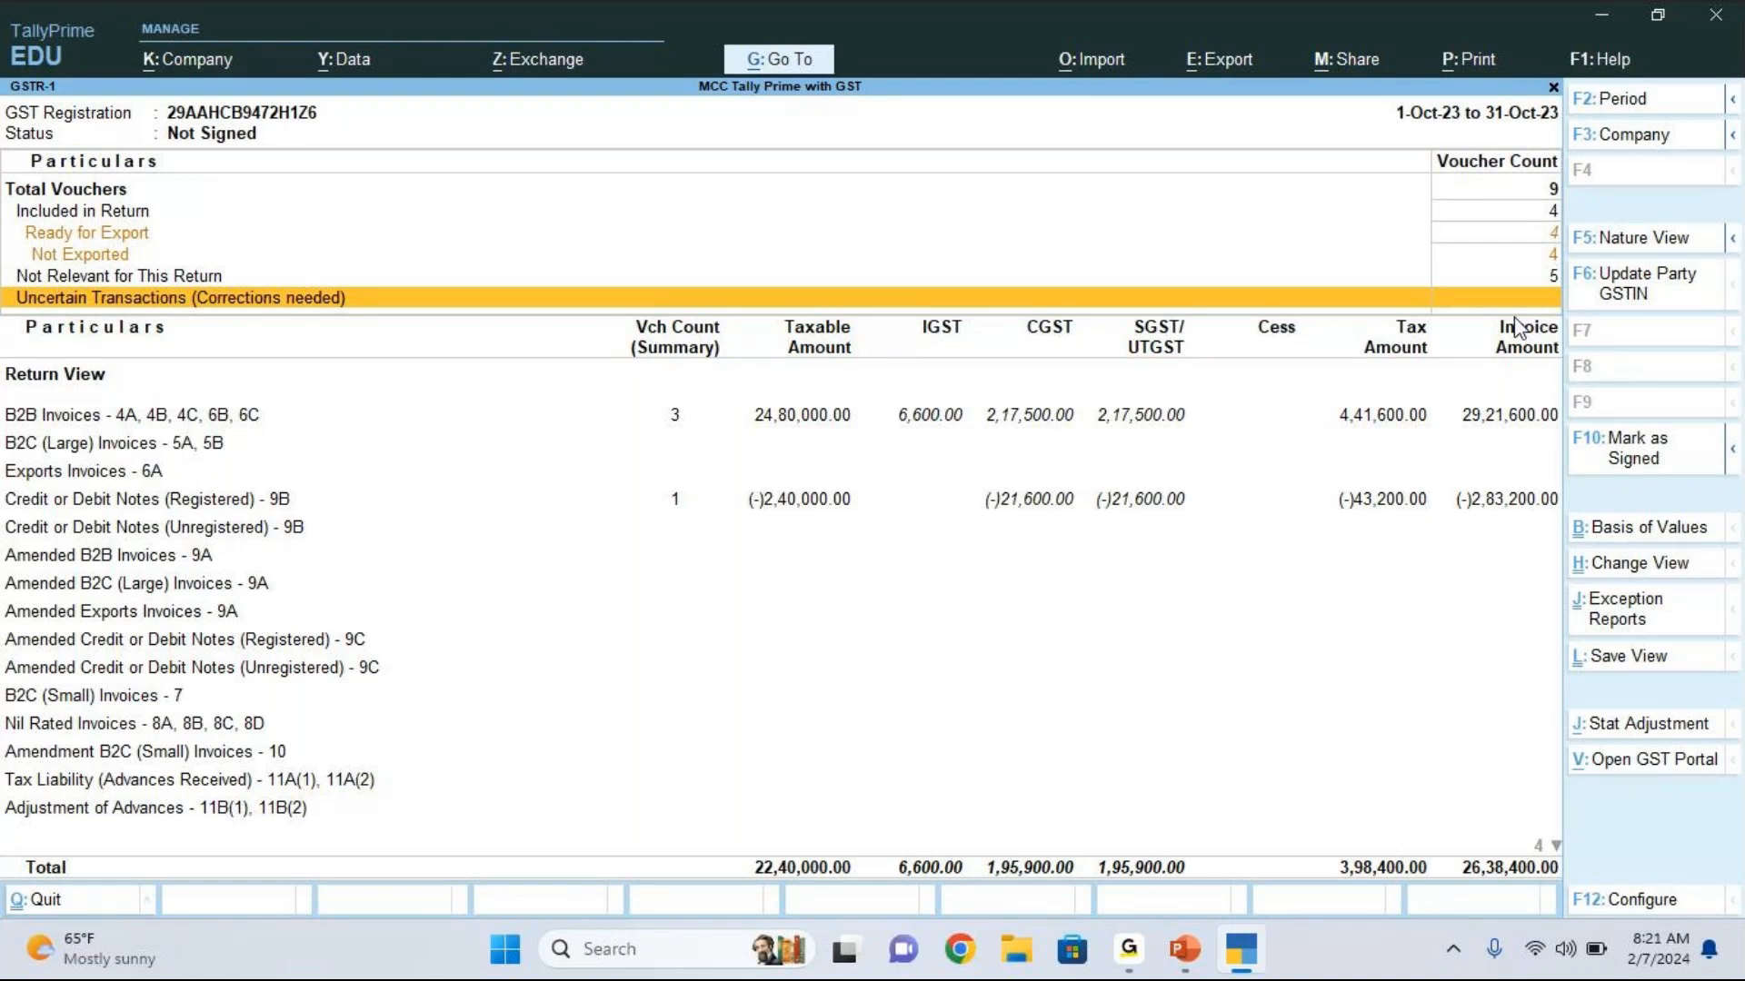
Step: Leave the GSTR-1 return and open the Day Book
key(Escape)
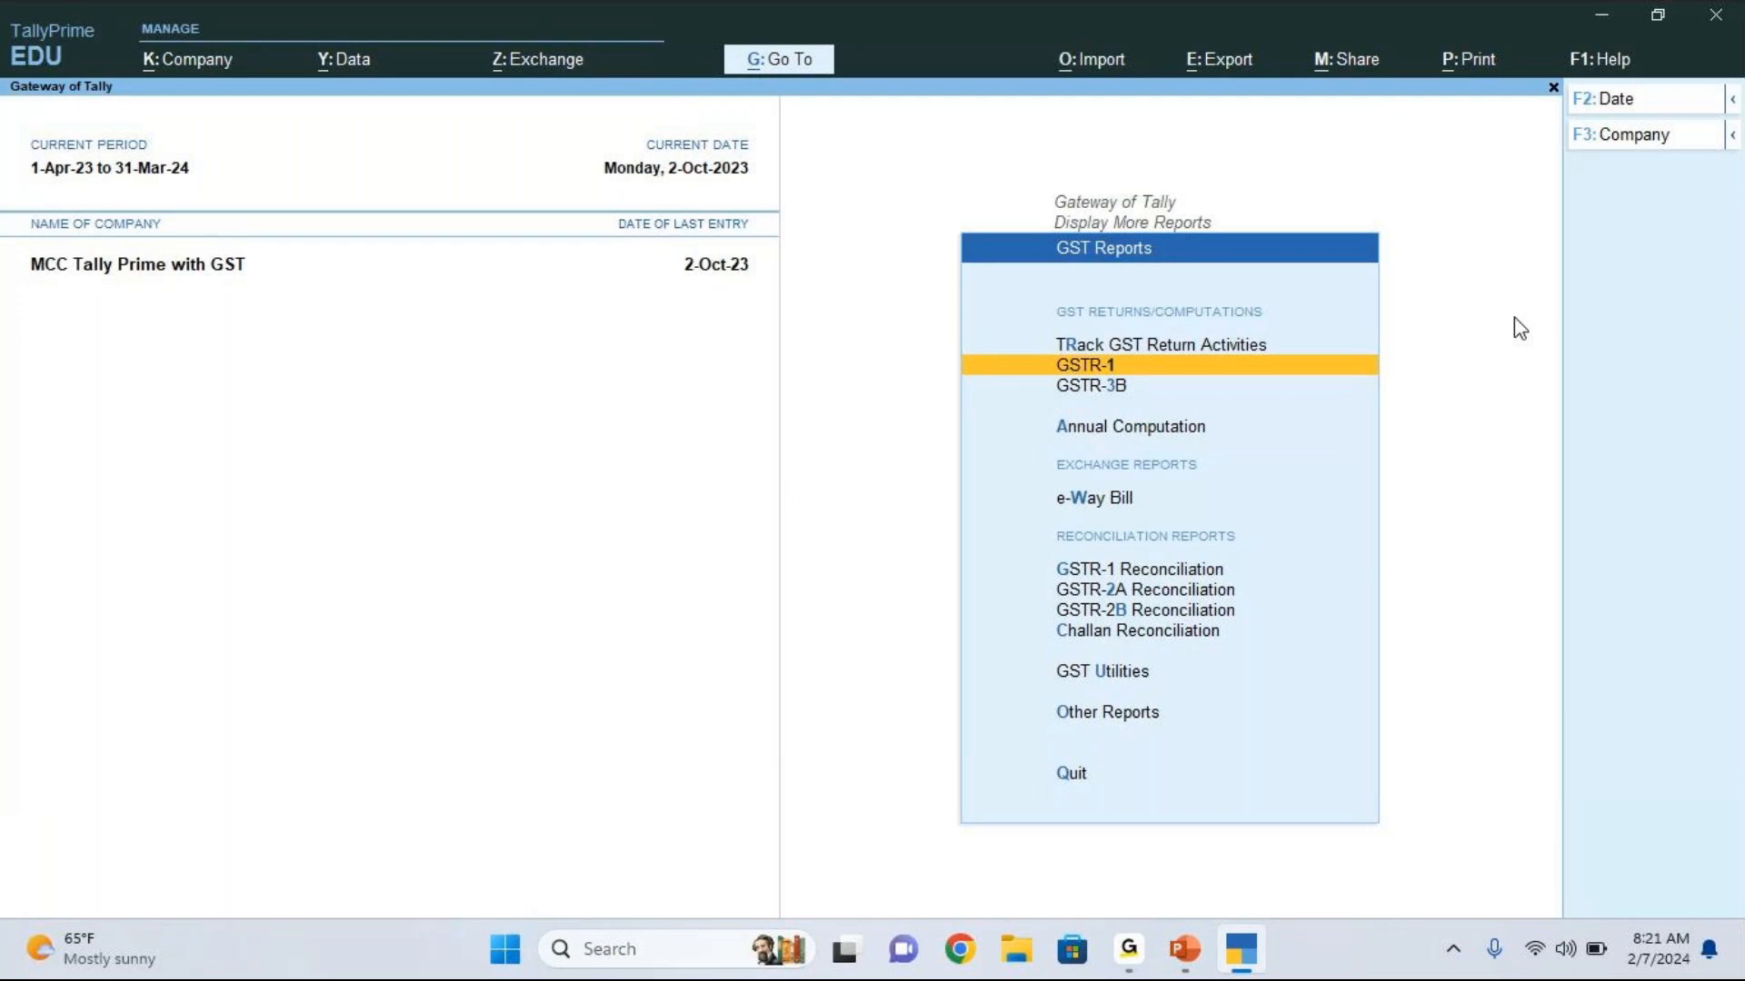
key(Escape)
key(Escape)
key(Up)
key(Up)
key(Up)
key(Up)
key(Up)
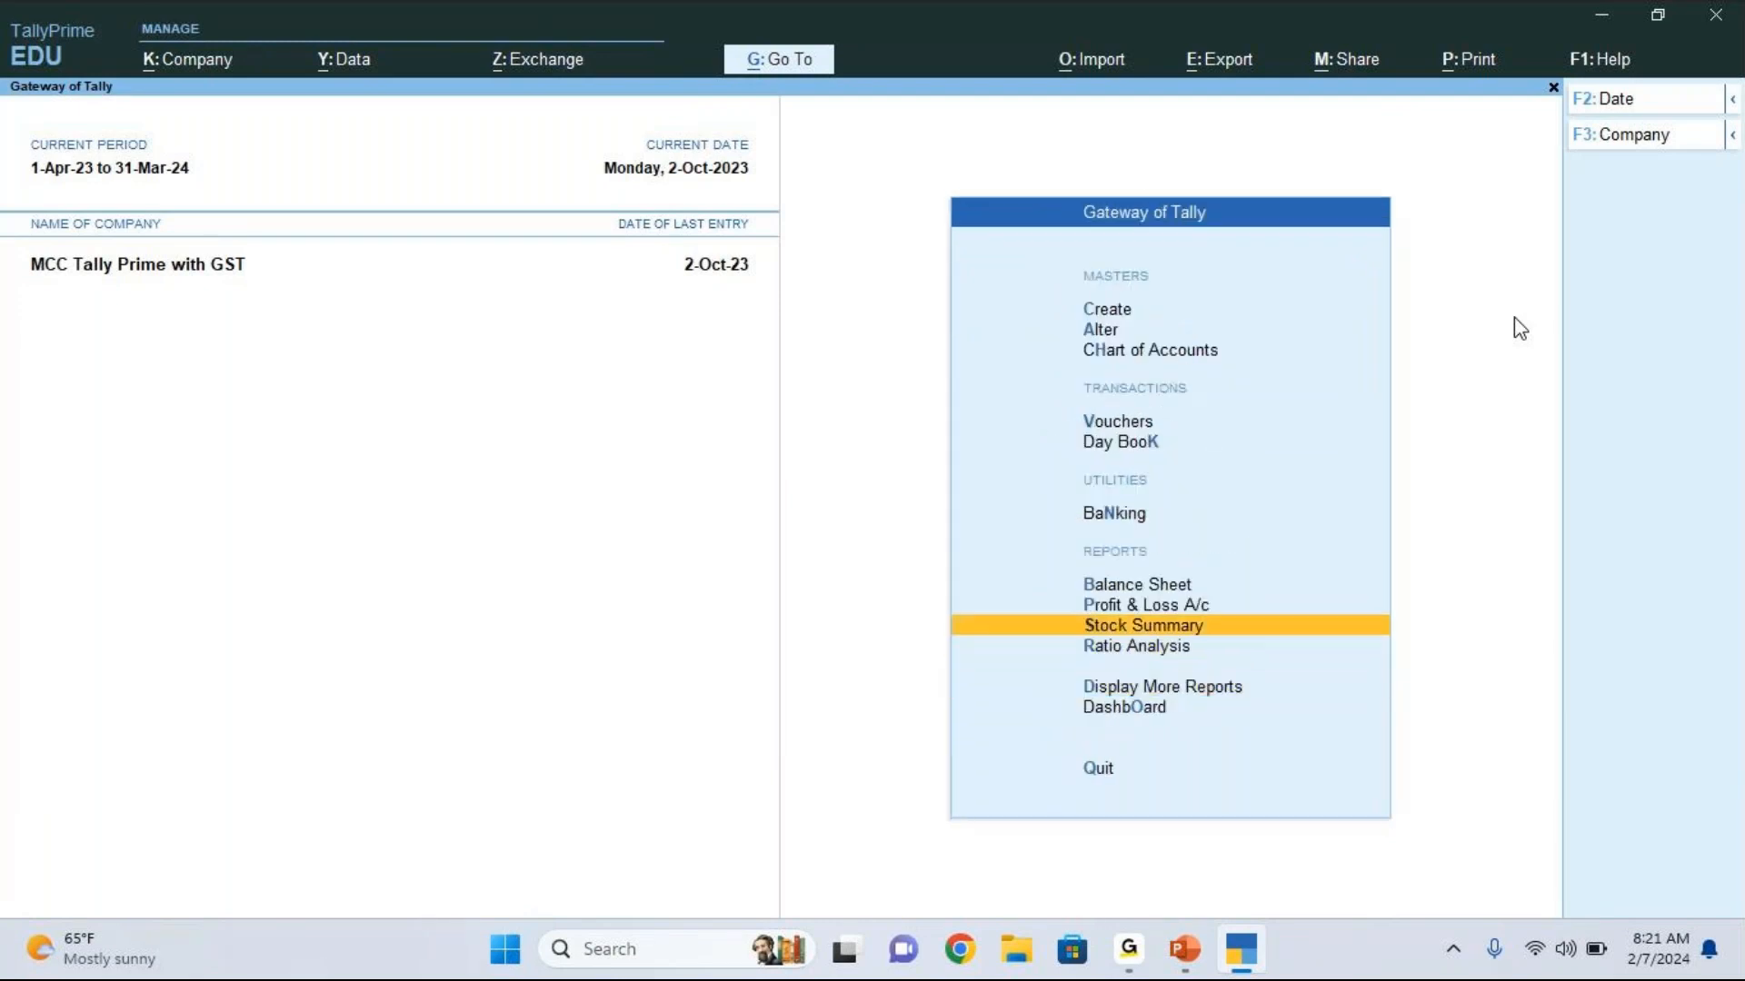
key(Up)
key(Return)
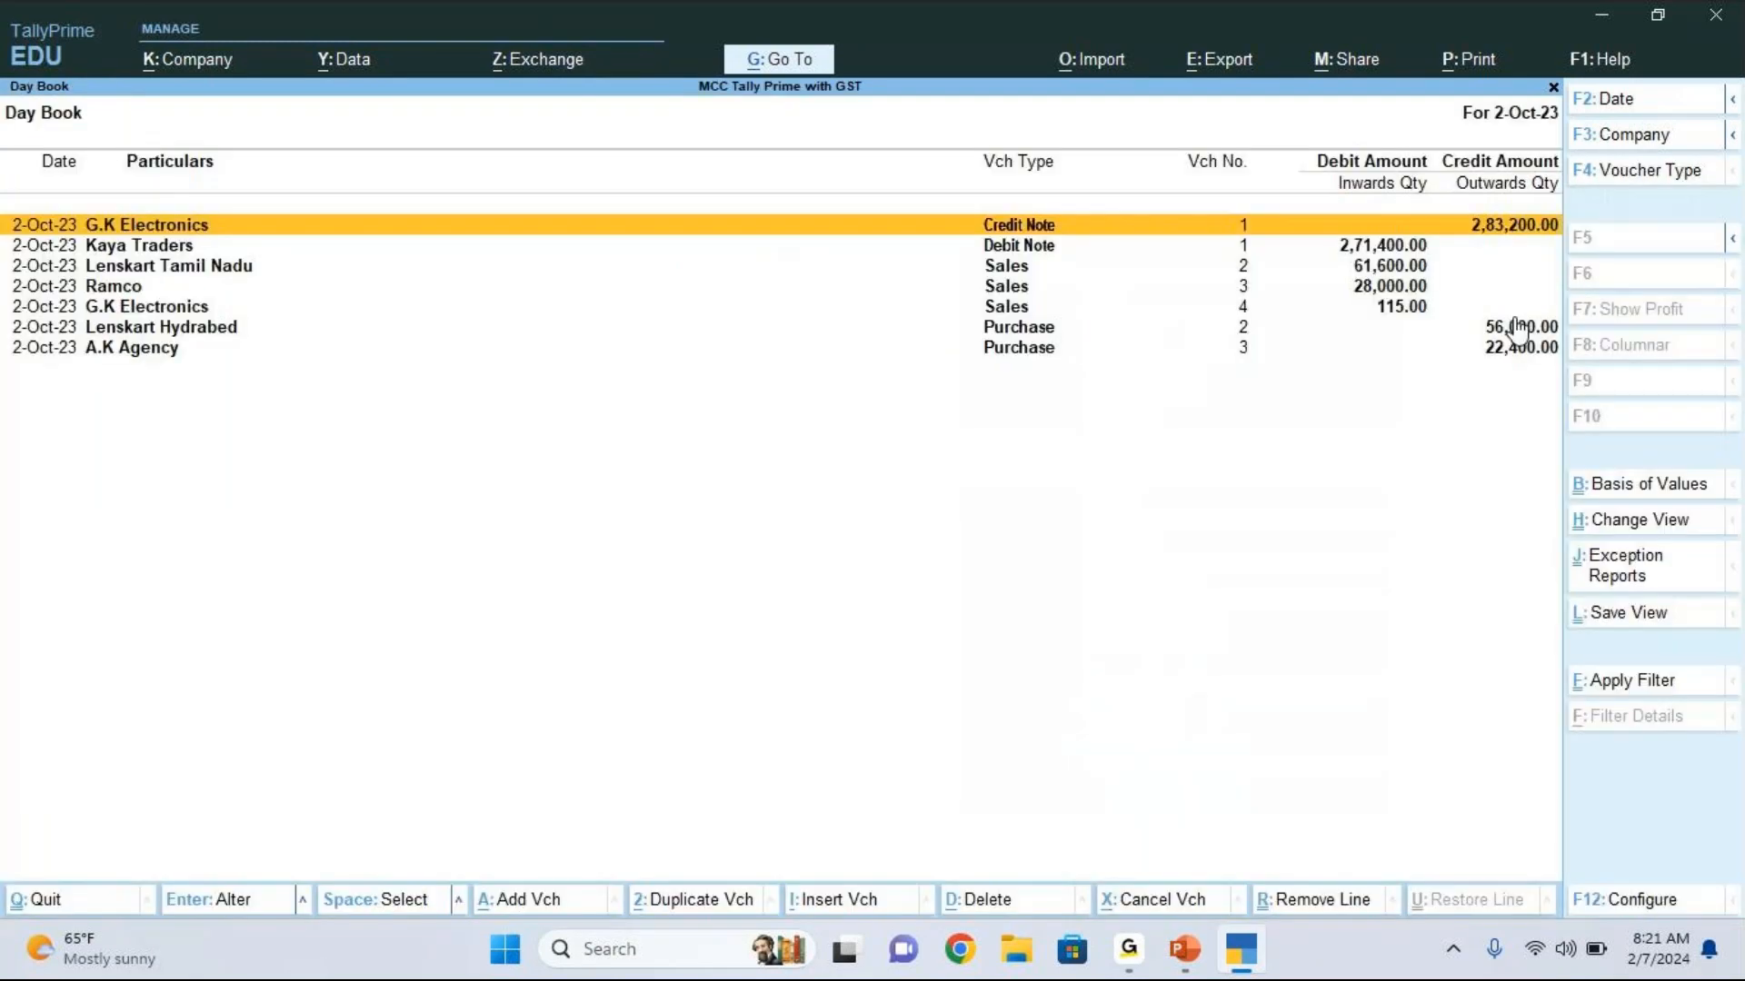
Step: Open the G.K Electronics sales voucher no. 4 from the Day Book for alteration
key(Down)
key(Down)
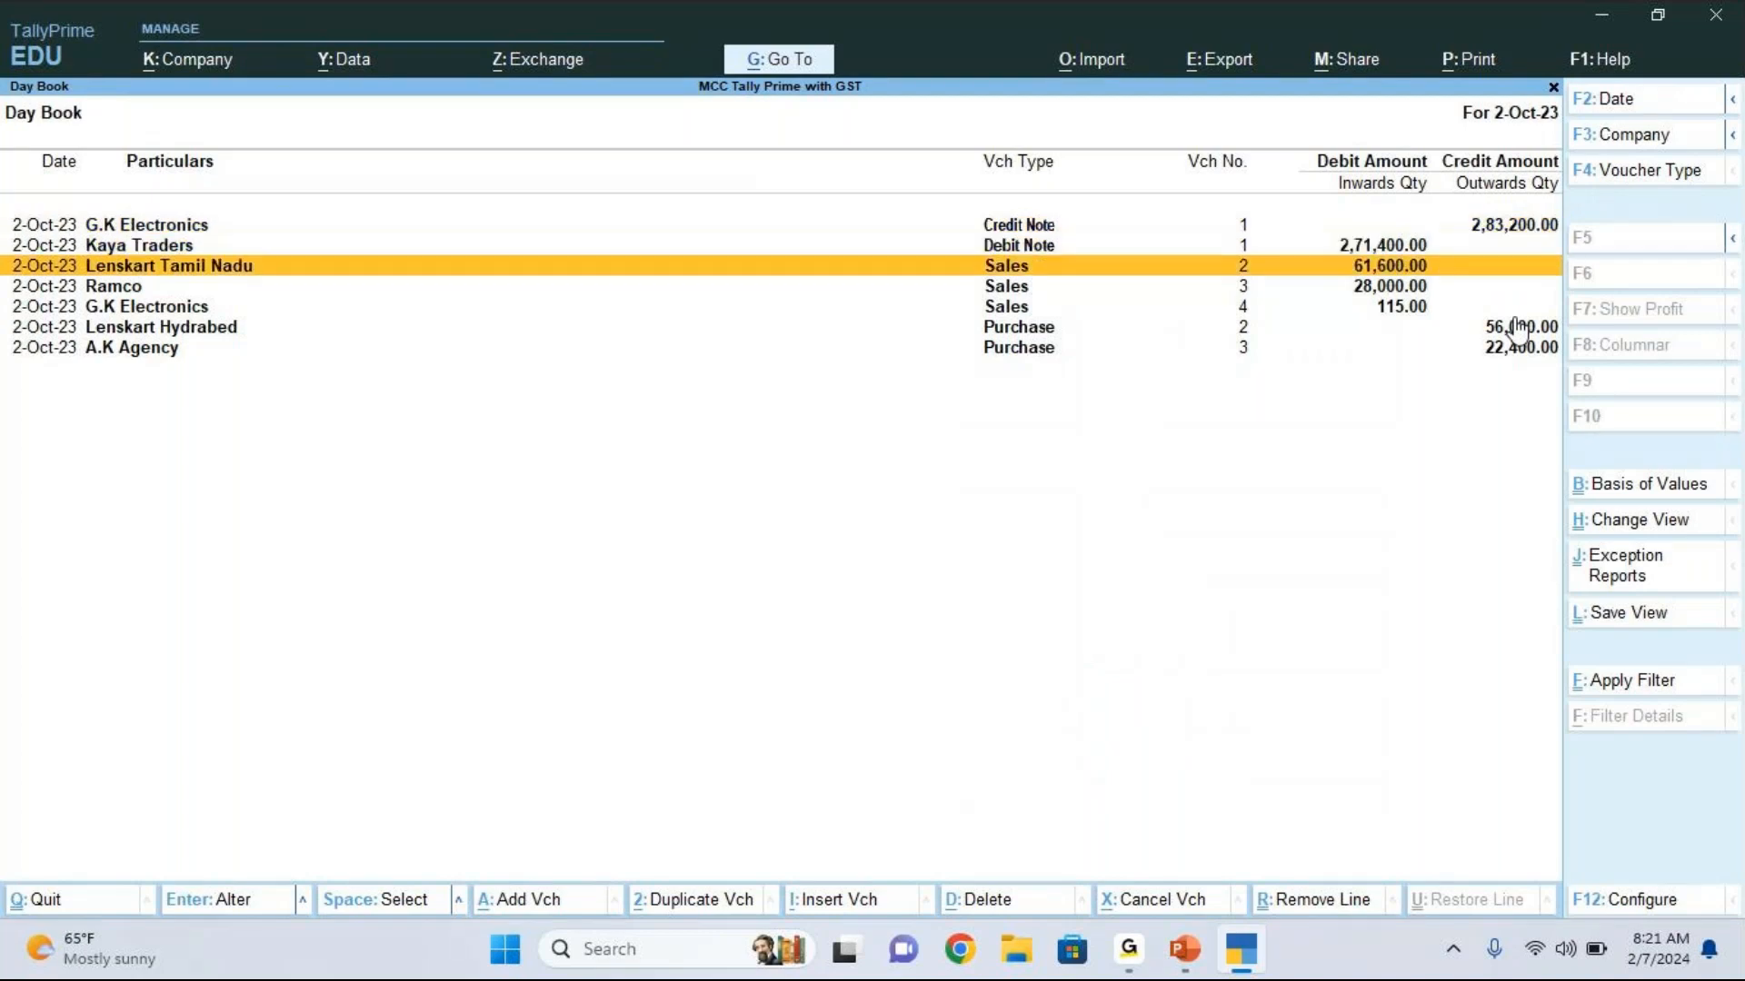
key(Down)
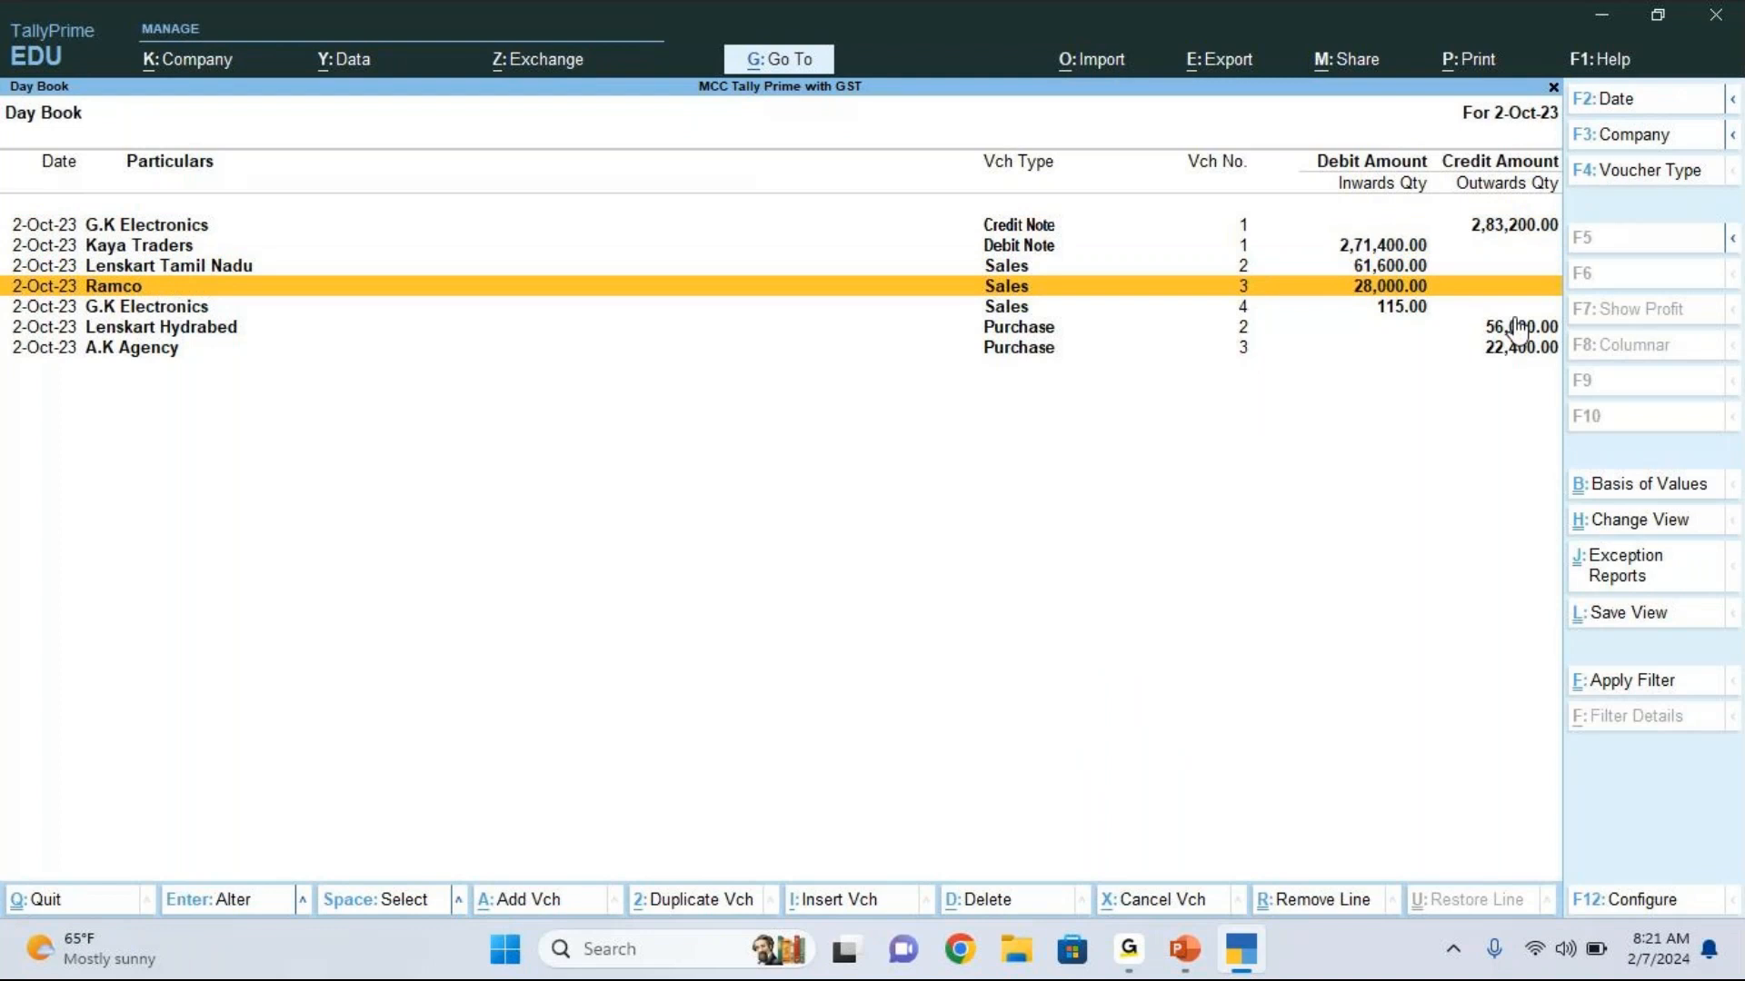
key(Down)
key(Return)
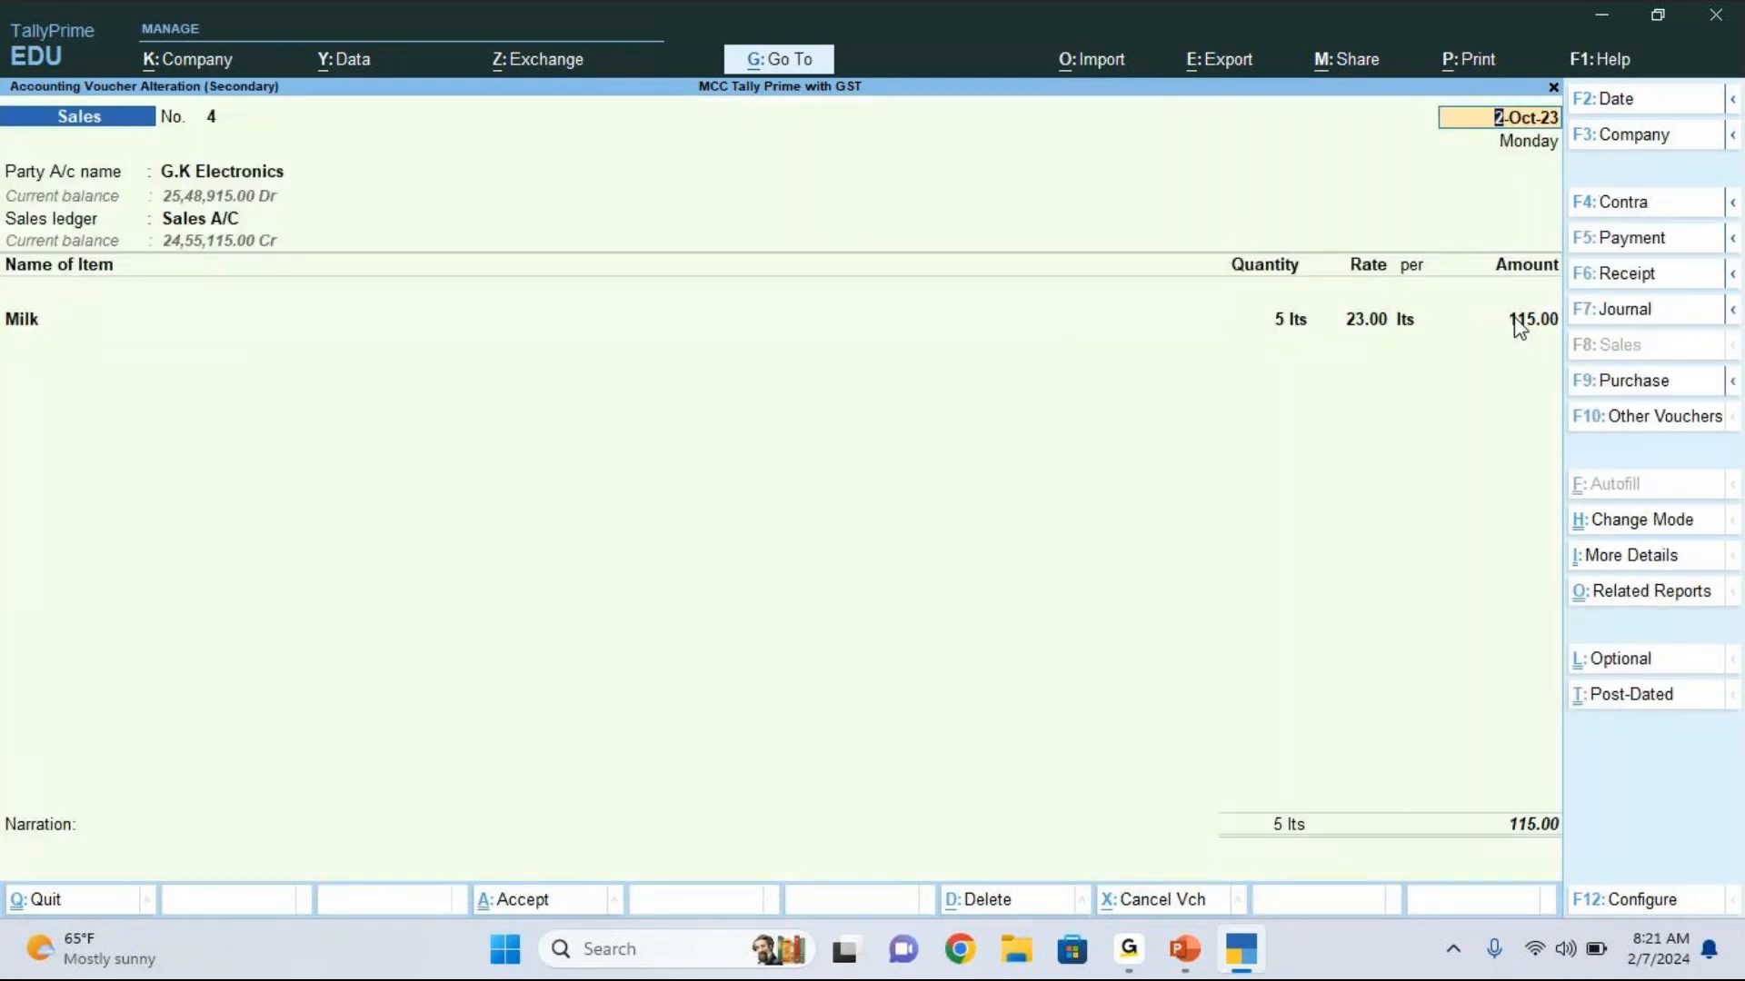
Step: Accept the voucher's party details as they are and bring up its Milk stock item for alteration
key(Return)
key(Return)
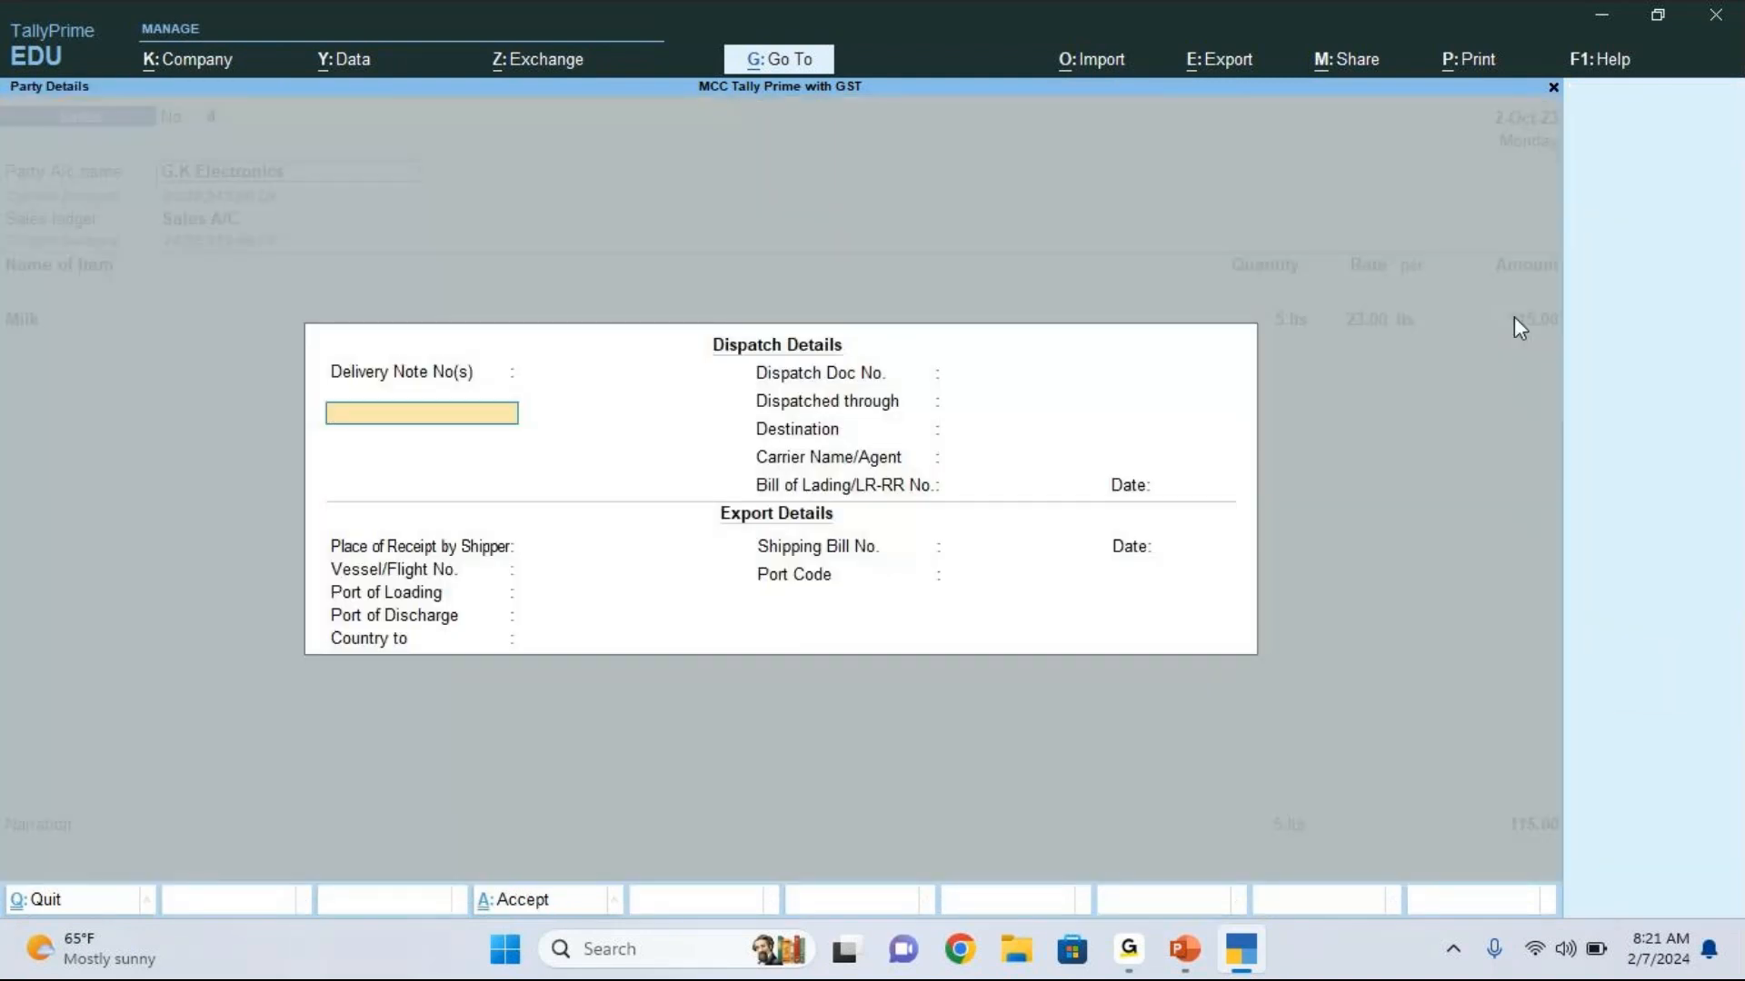
key(ctrl+a)
key(ctrl+a)
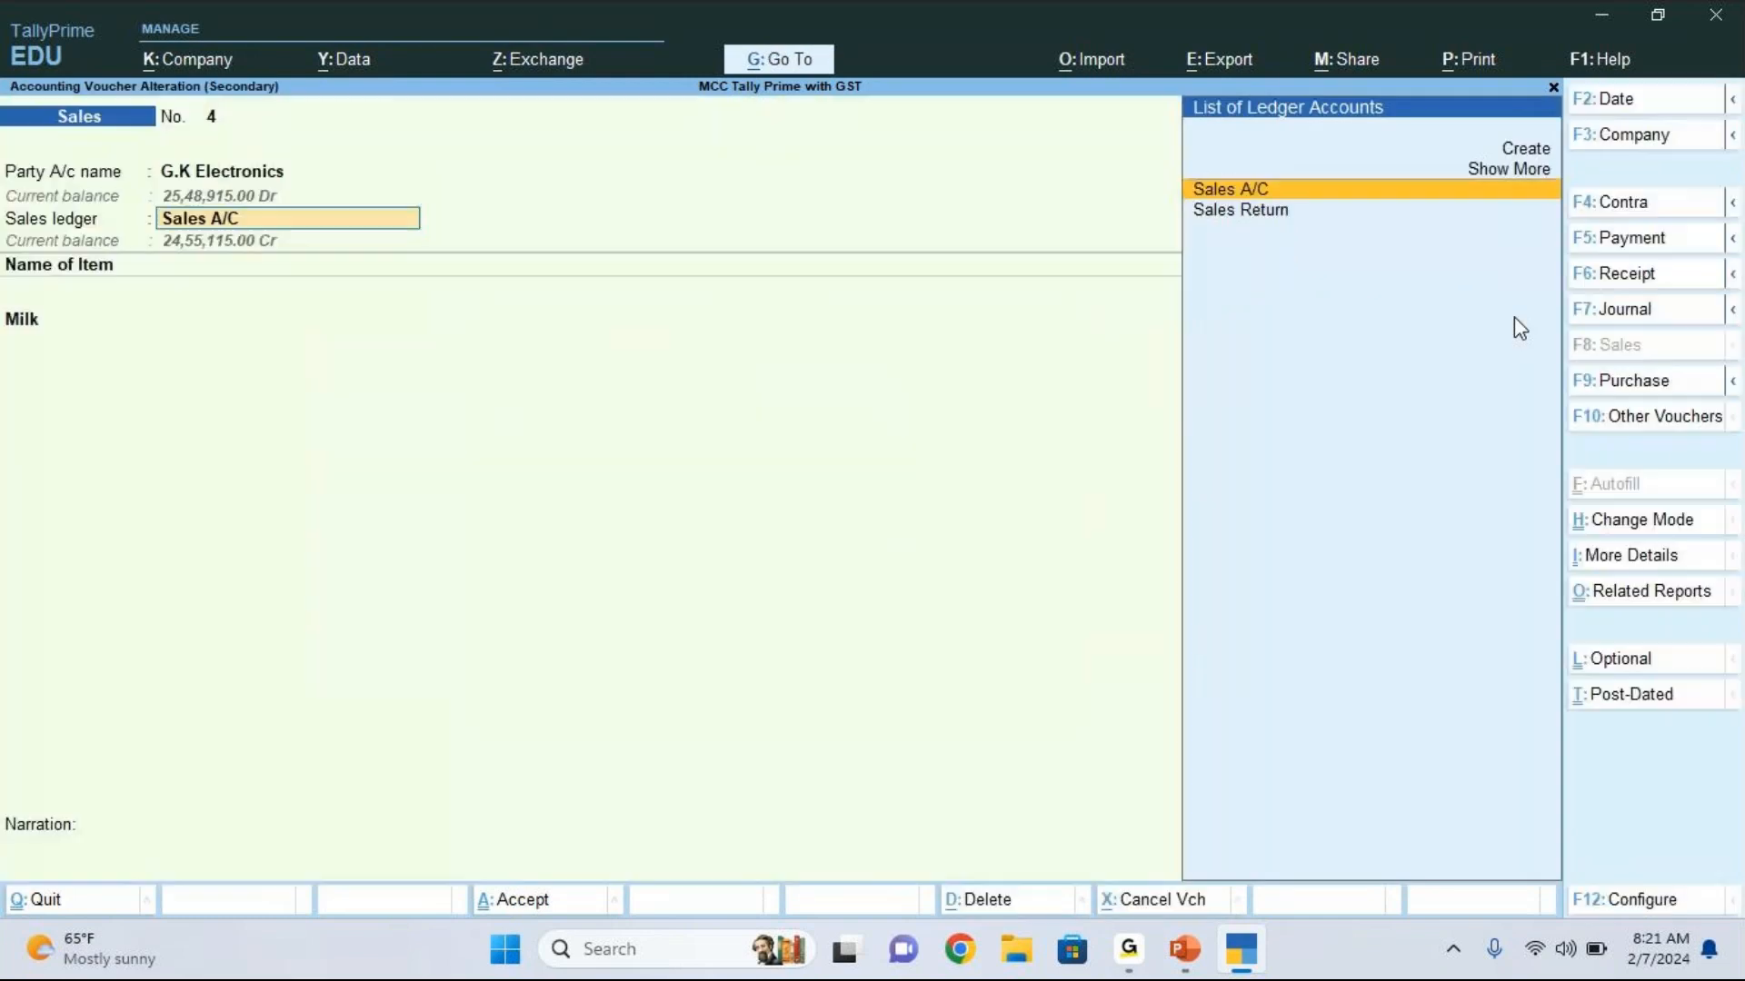
key(Return)
key(ctrl+Return)
key(Return)
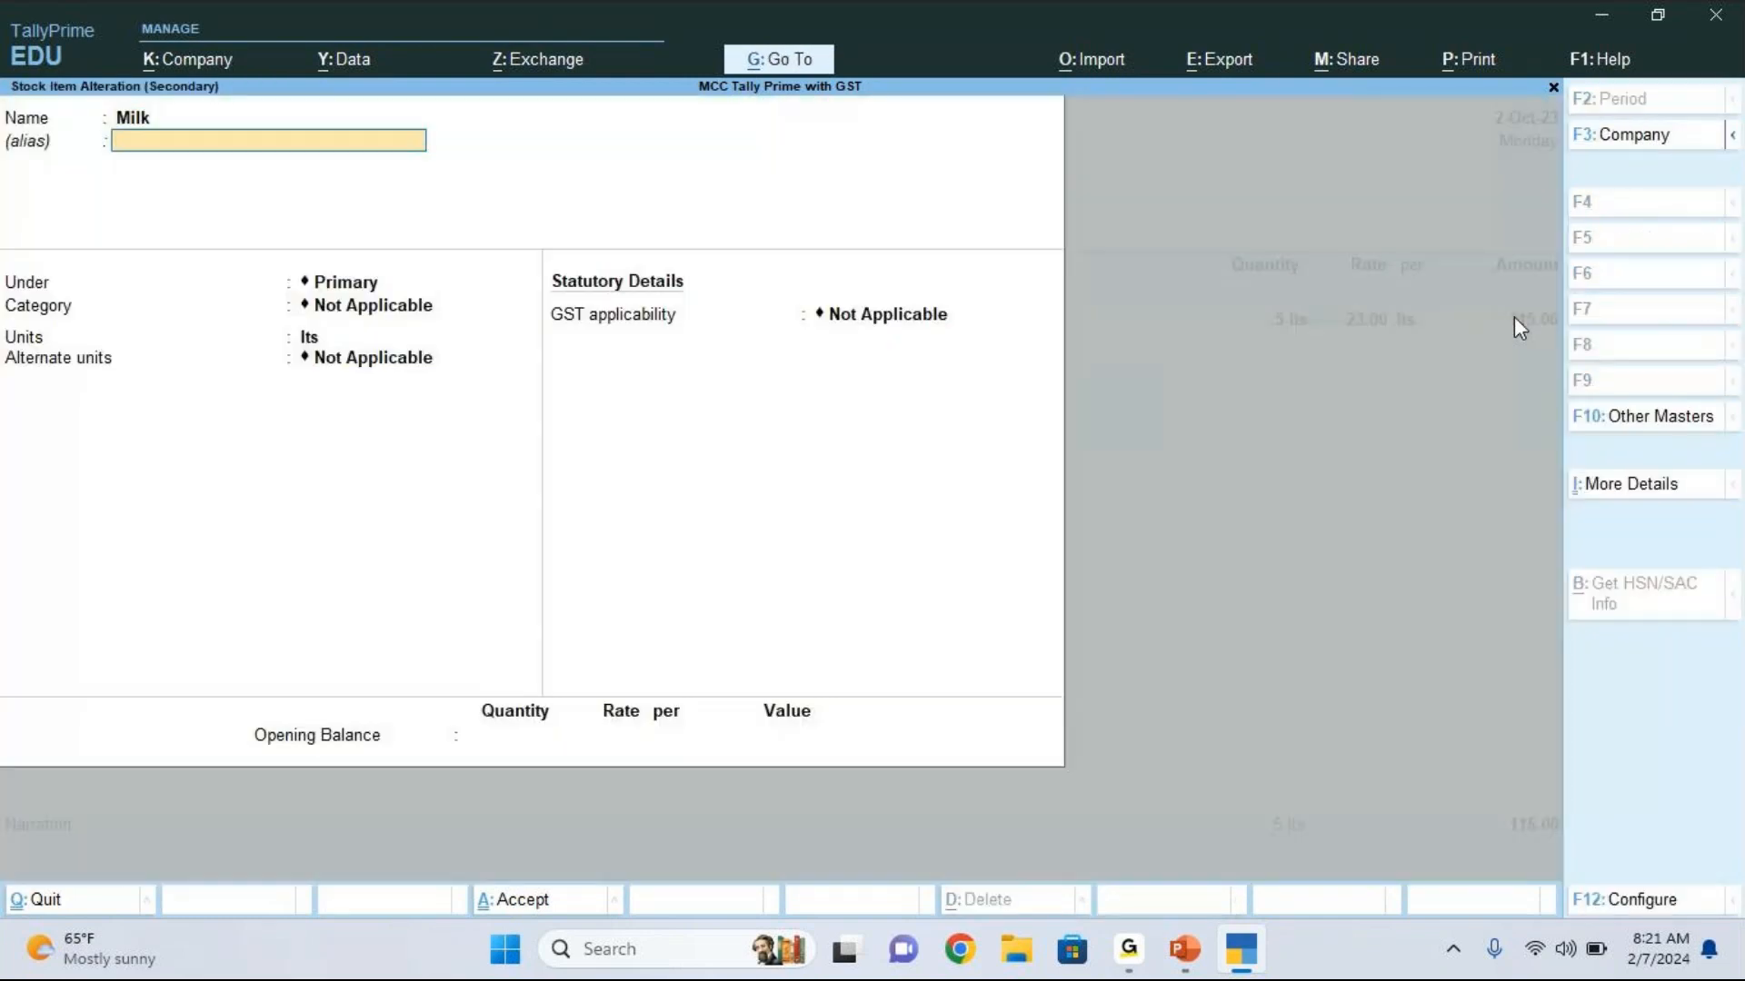
Step: Set the Milk stock item's GST applicability to Applicable
key(Return)
key(Return)
key(Return)
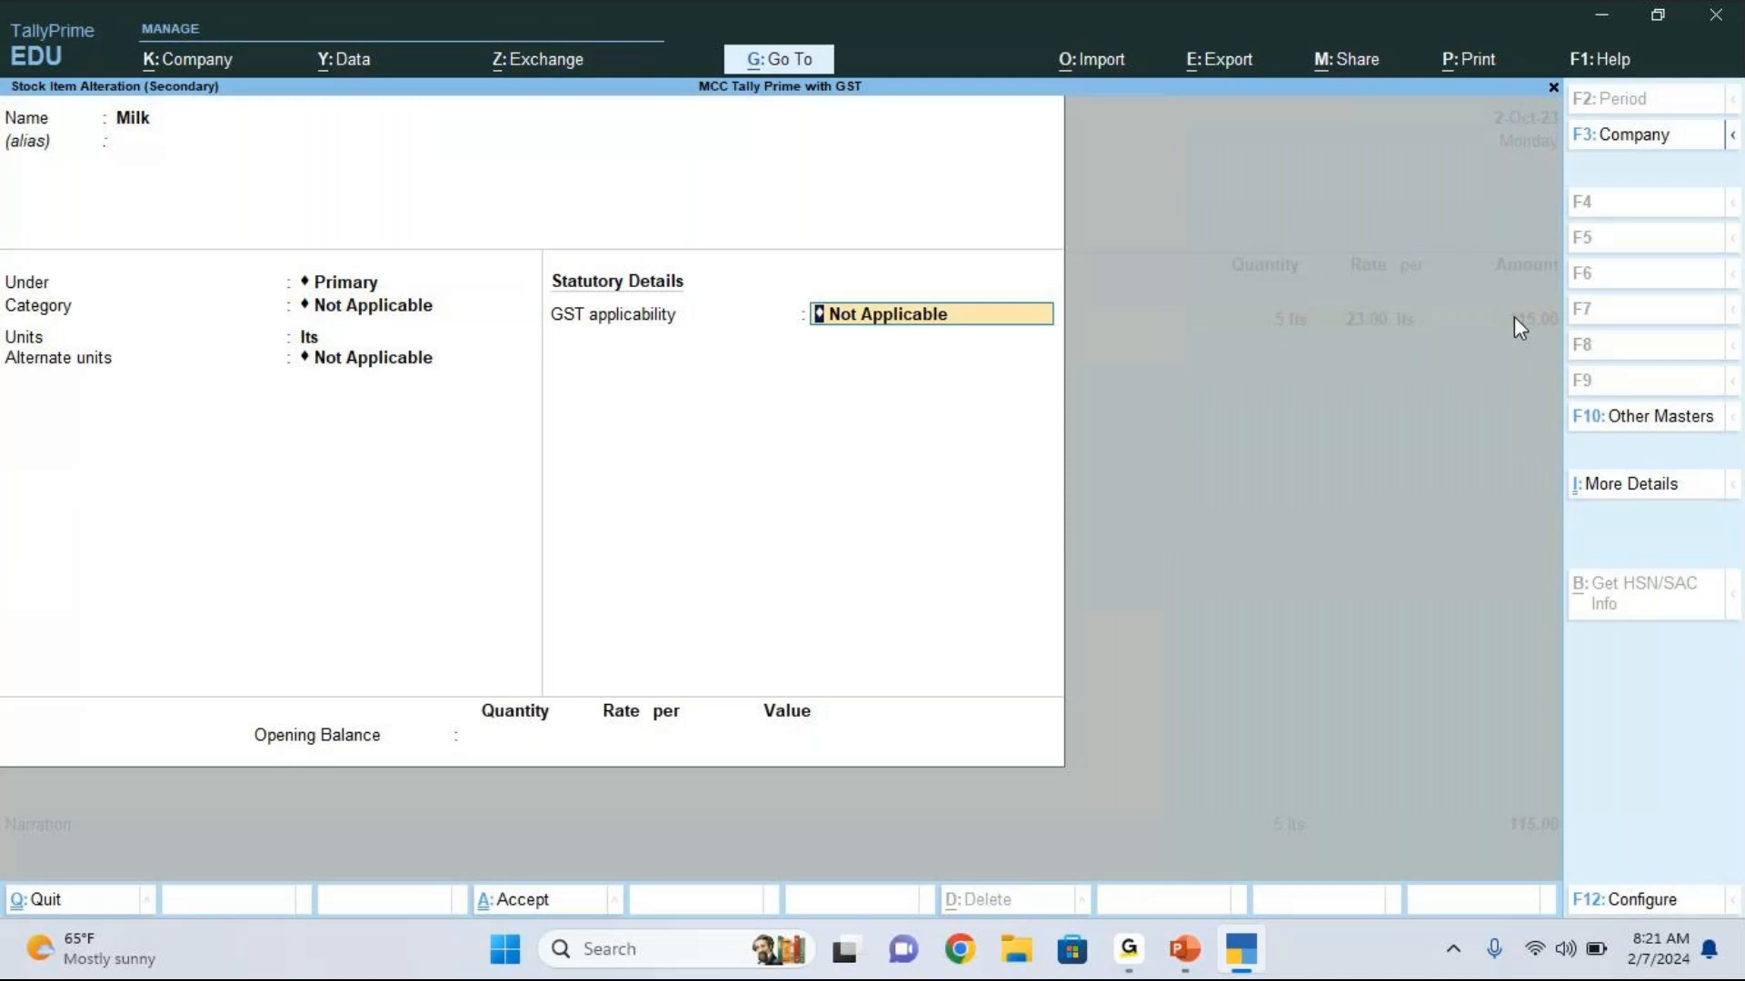
key(Up)
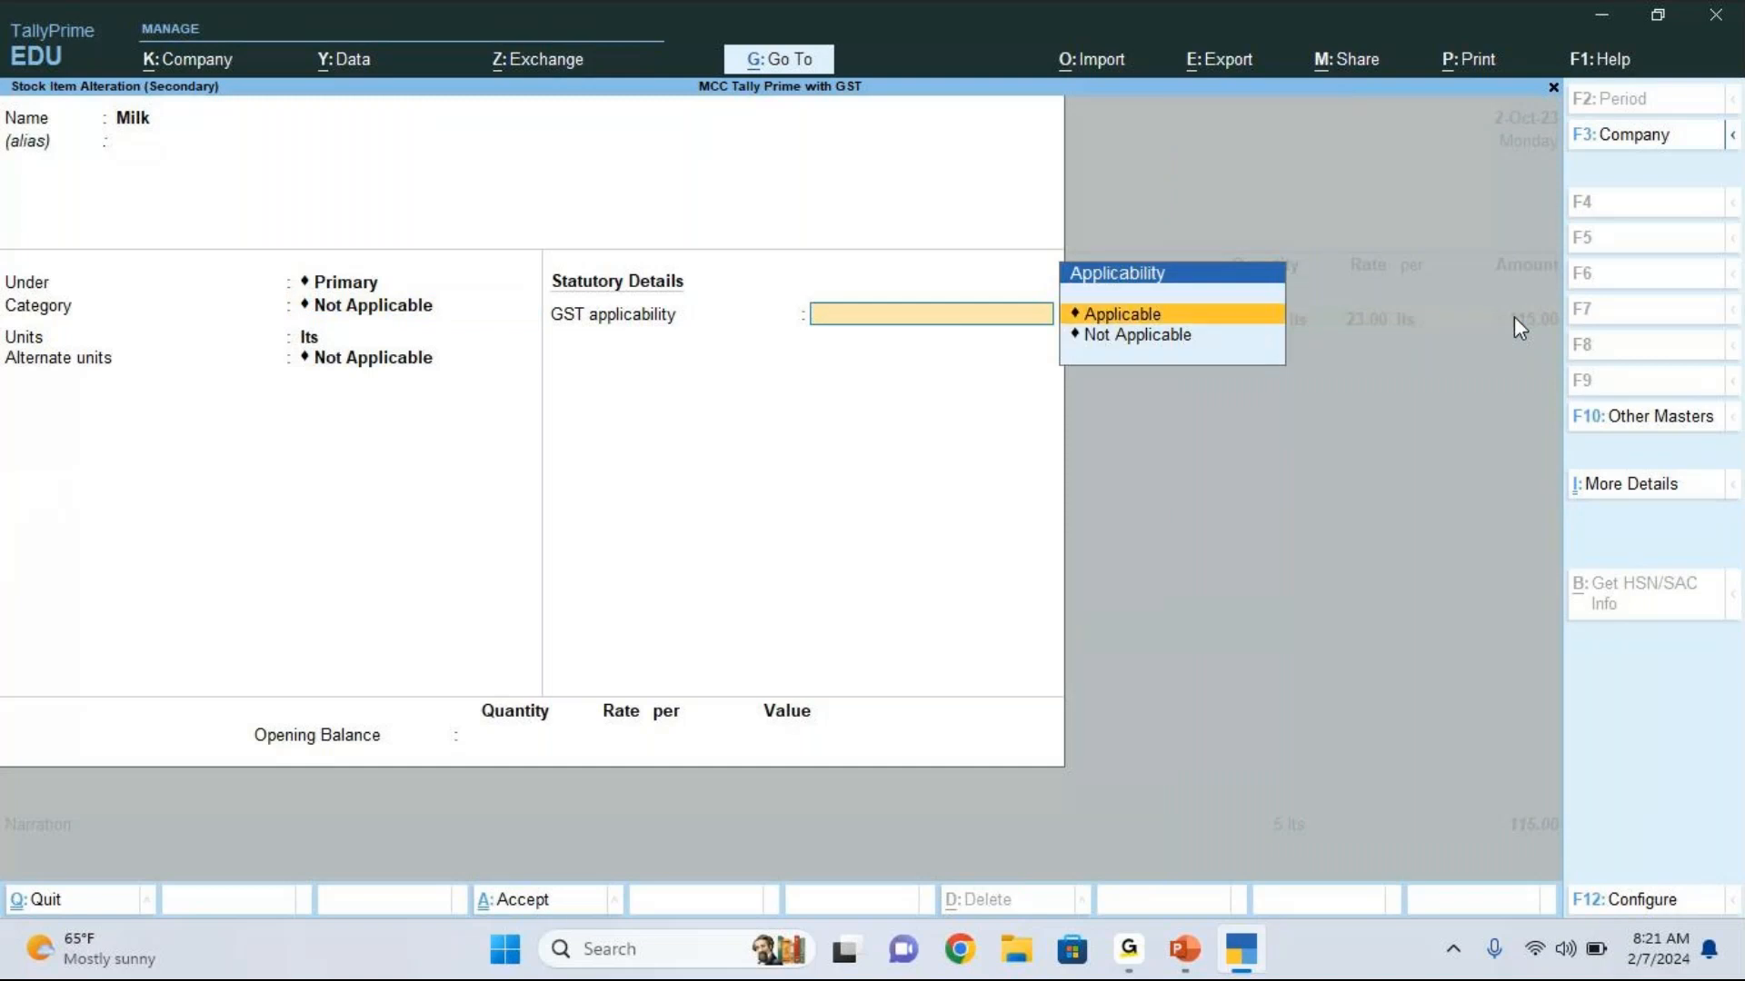
key(Return)
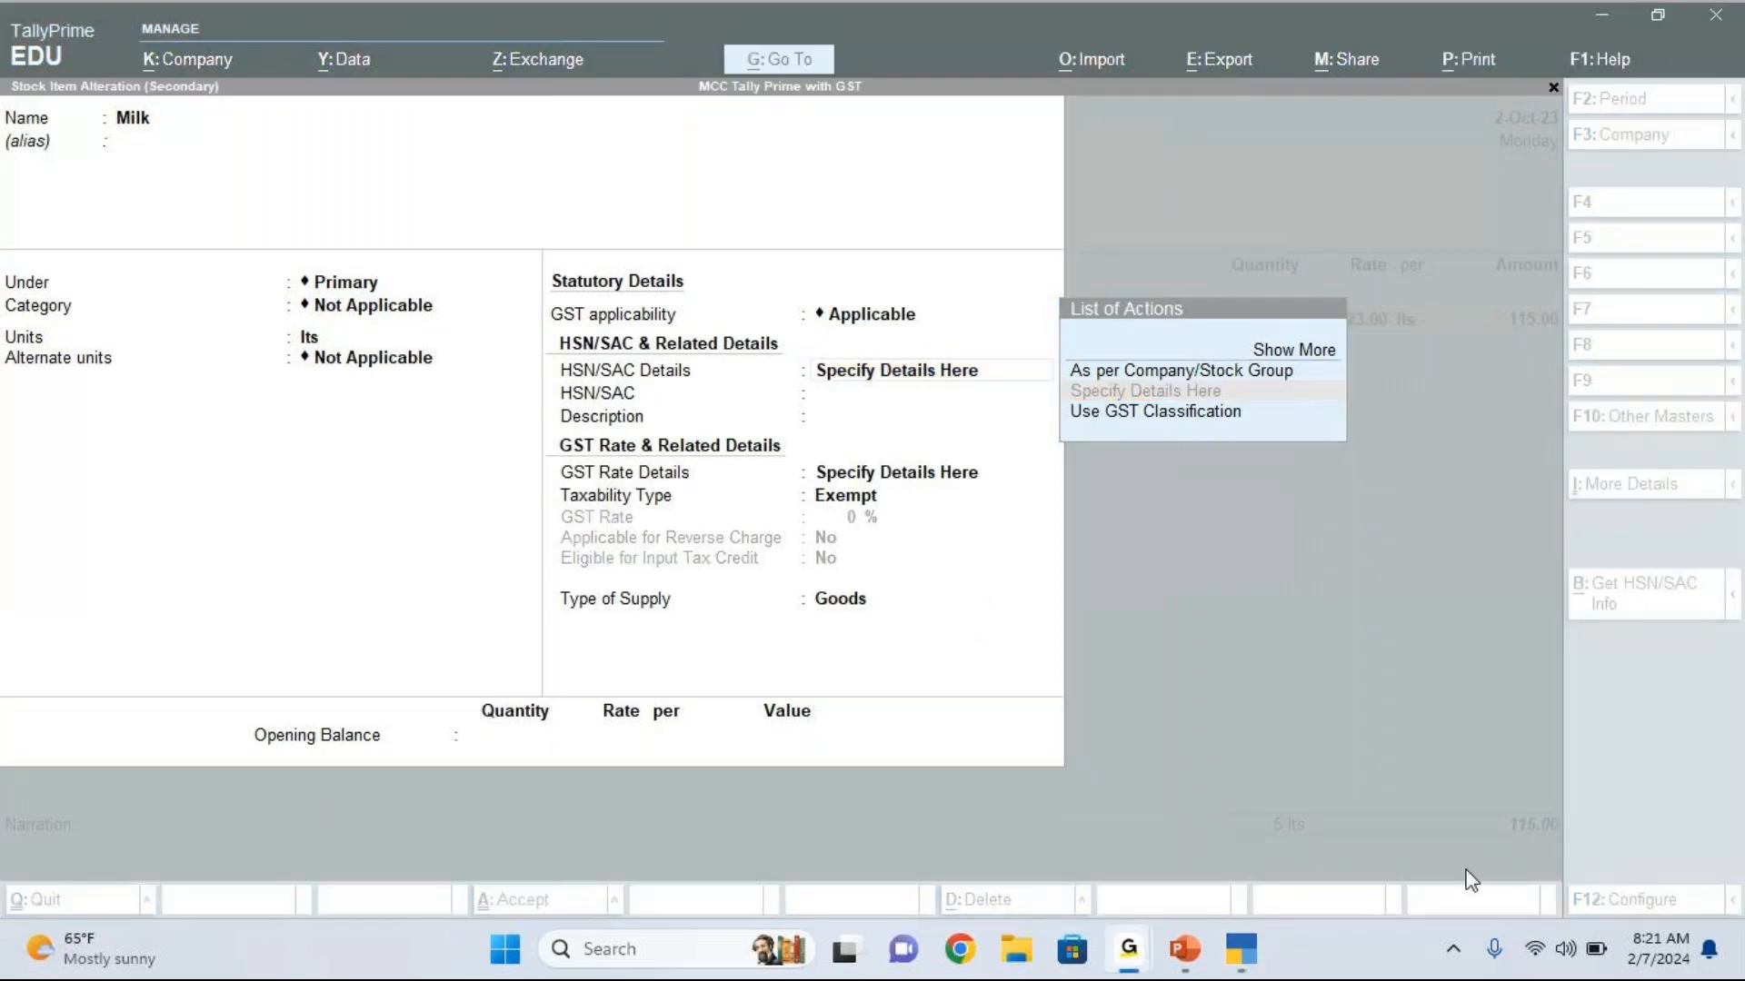
Step: Leave Milk's HSN/SAC code and description blank and keep its taxability type as Exempt and supply type as Goods
click(919, 382)
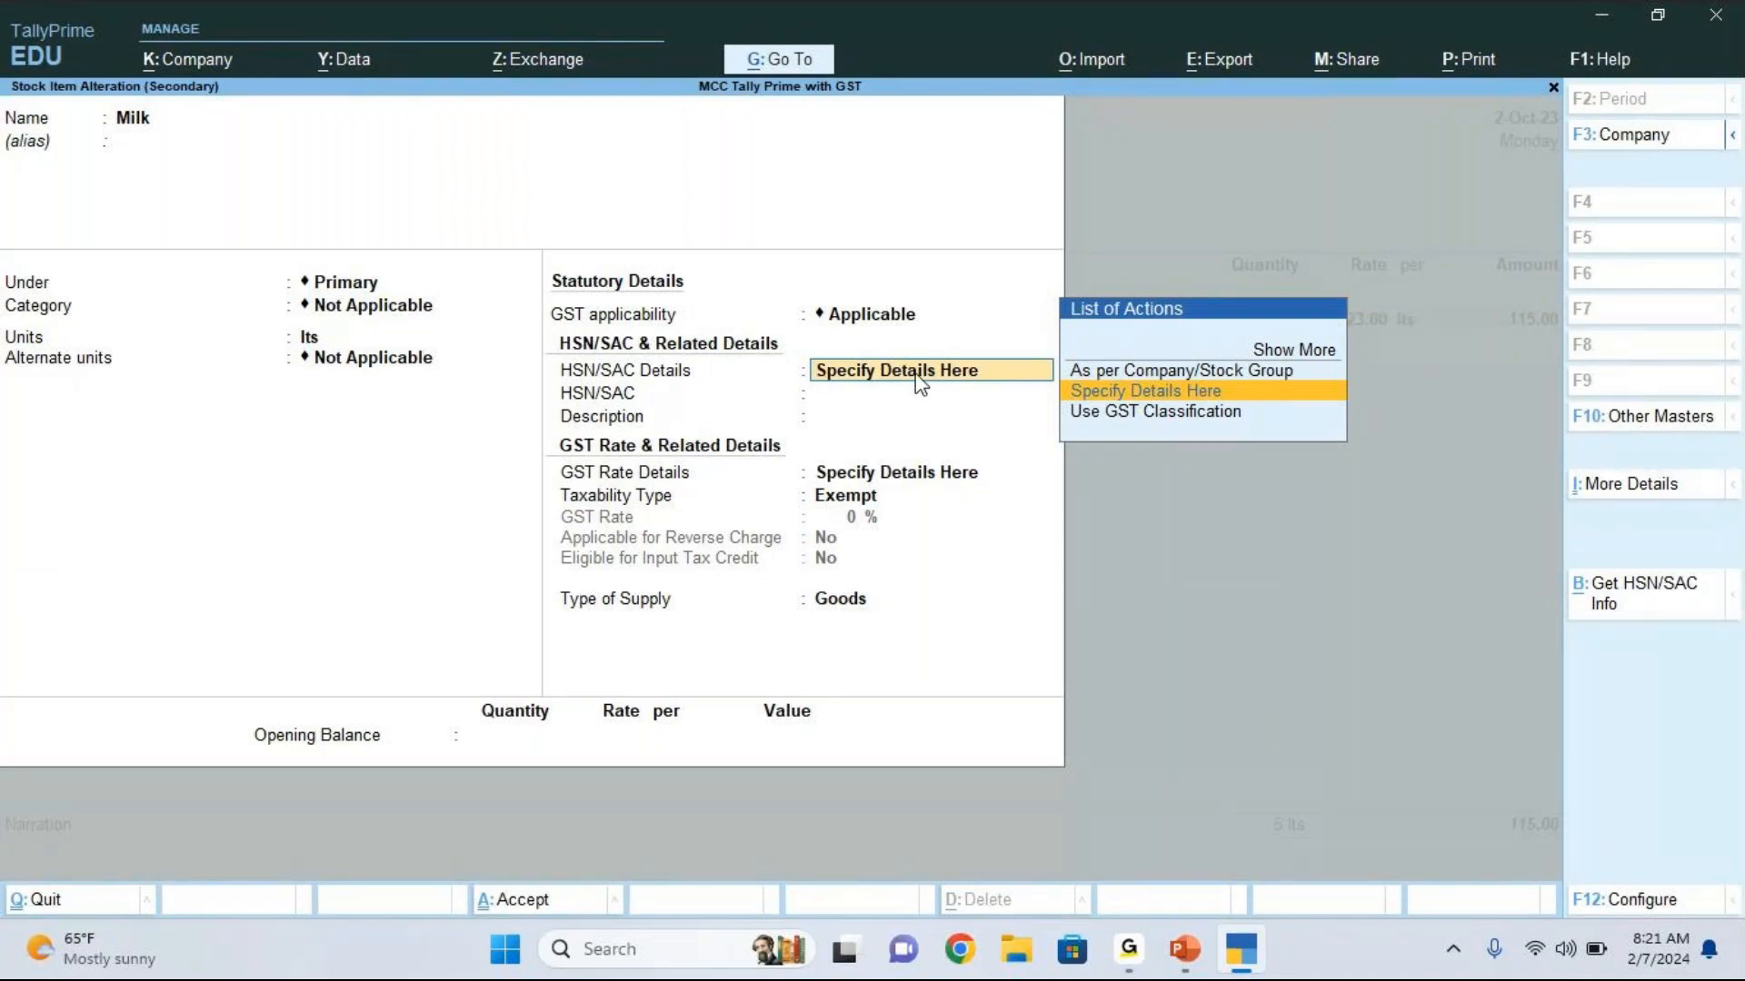
key(Return)
key(Return)
key(Return)
key(Return)
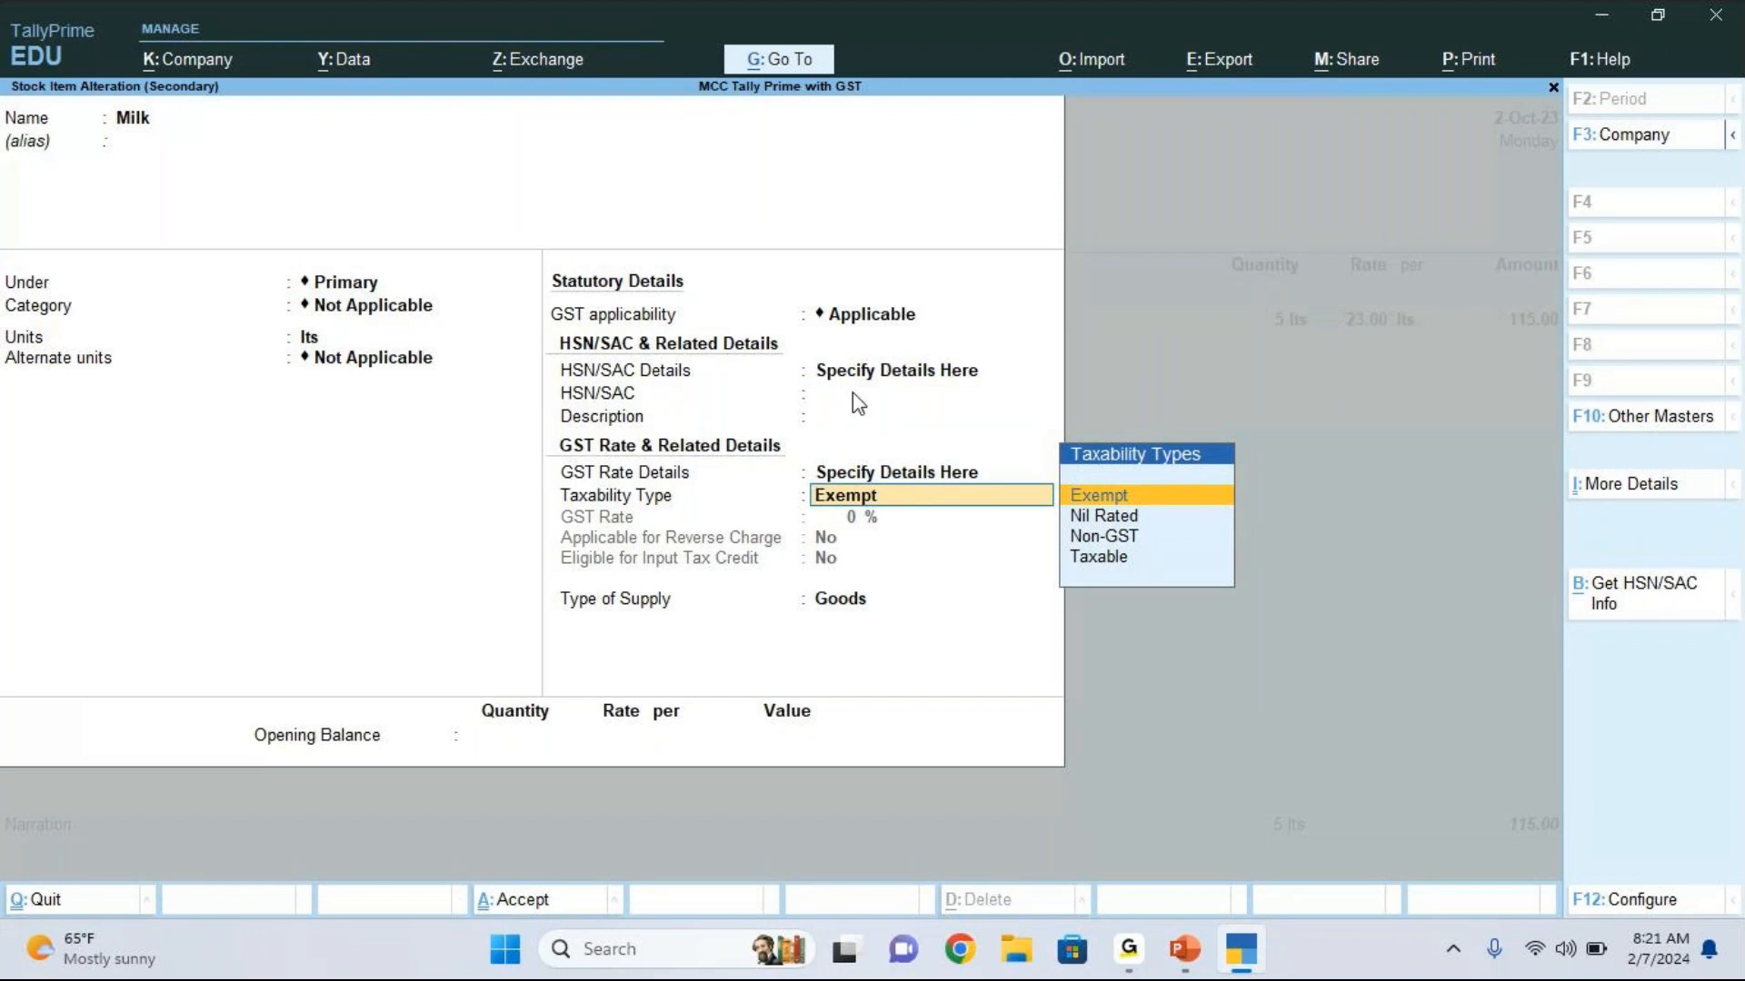
key(Return)
Step: Save the Milk item, accepting the master and updating the GST status of its vouchers, and save the sales voucher
key(Return)
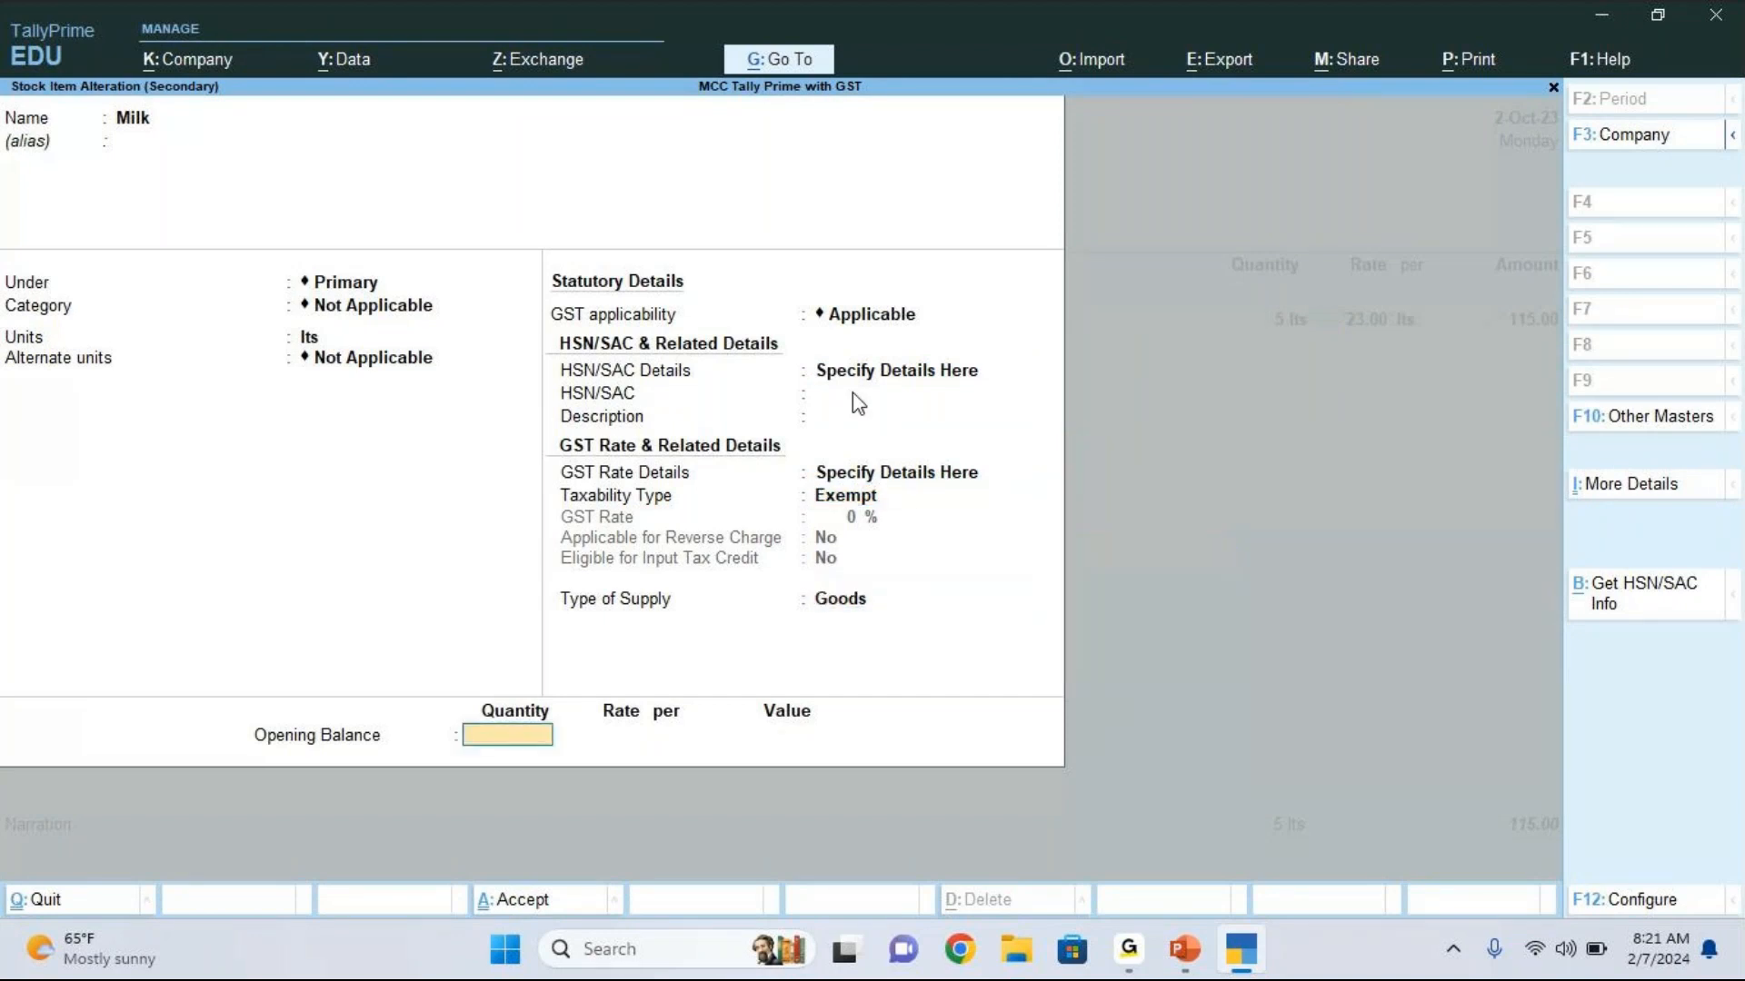
key(Return)
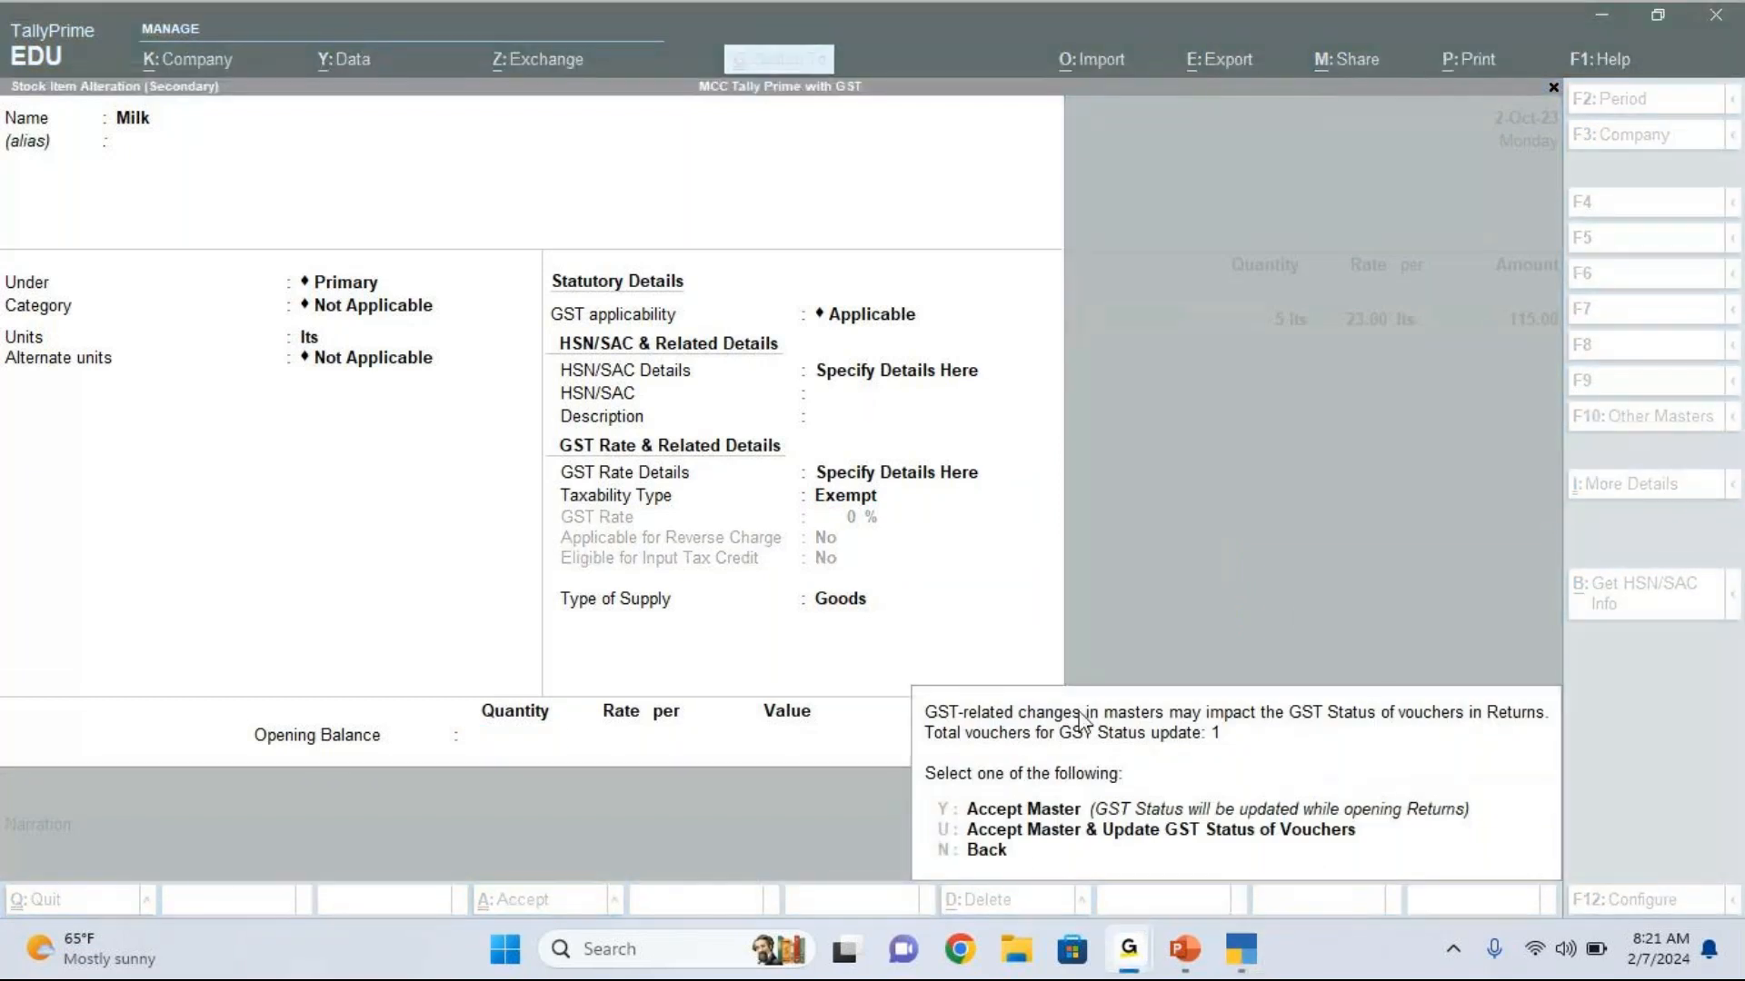
click(1015, 851)
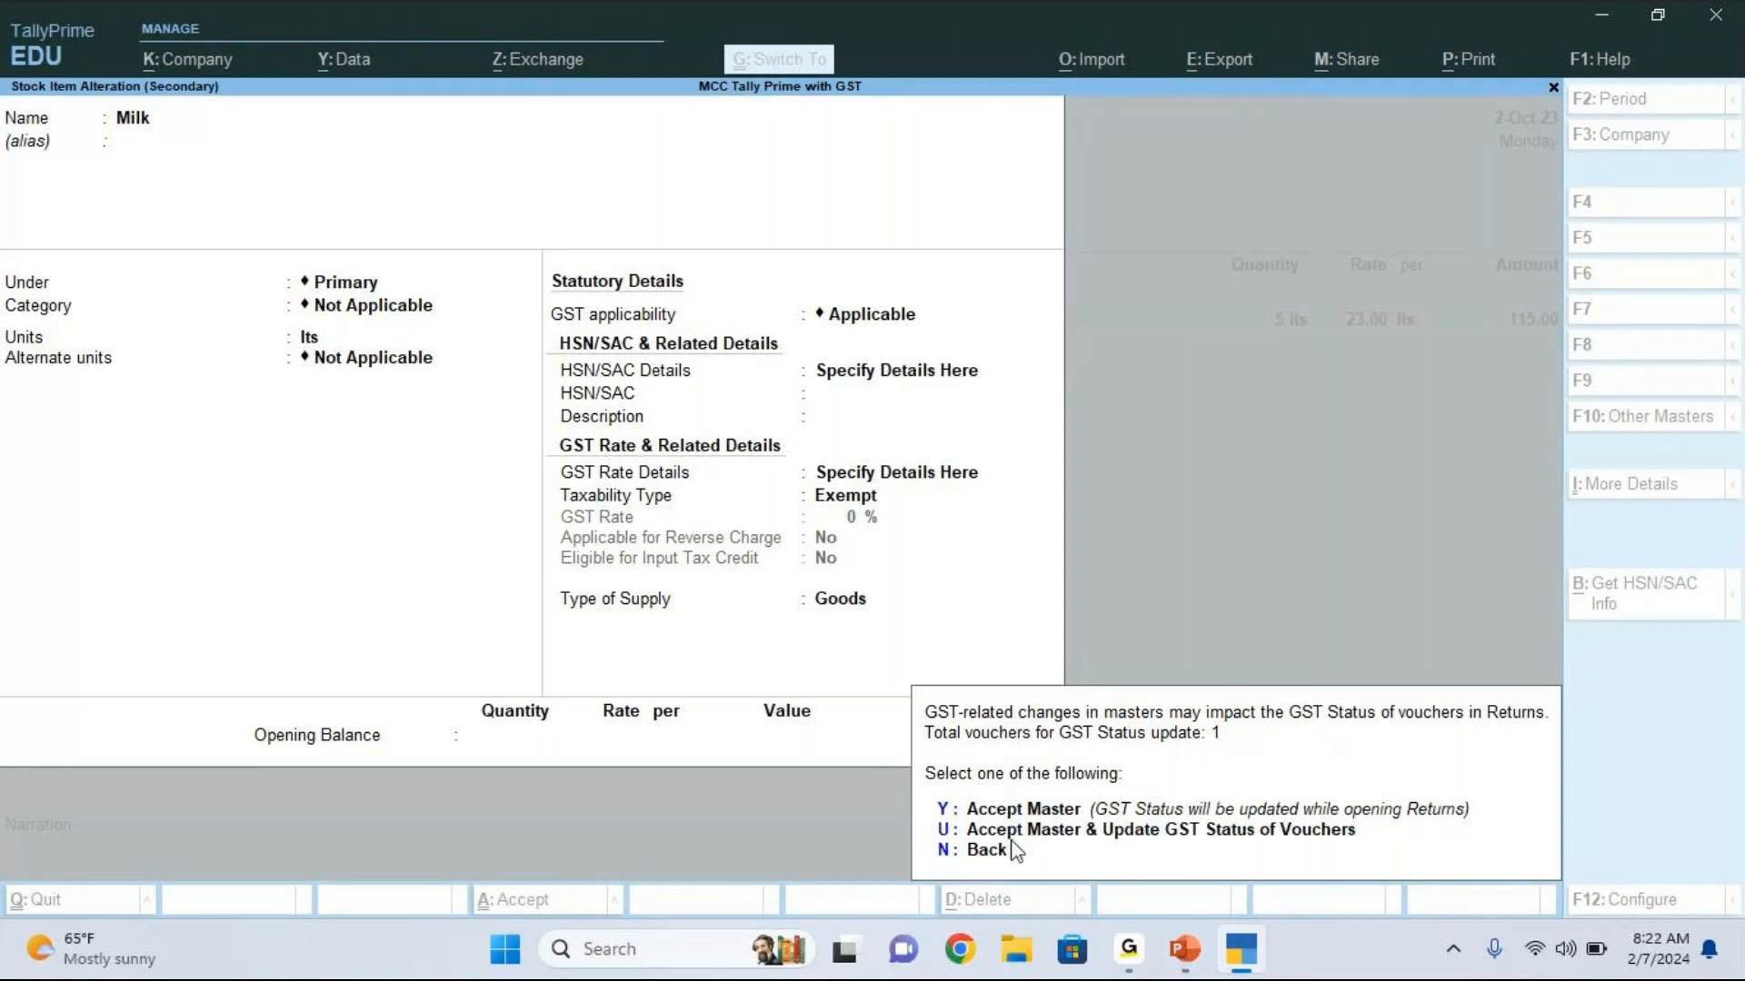
click(1007, 830)
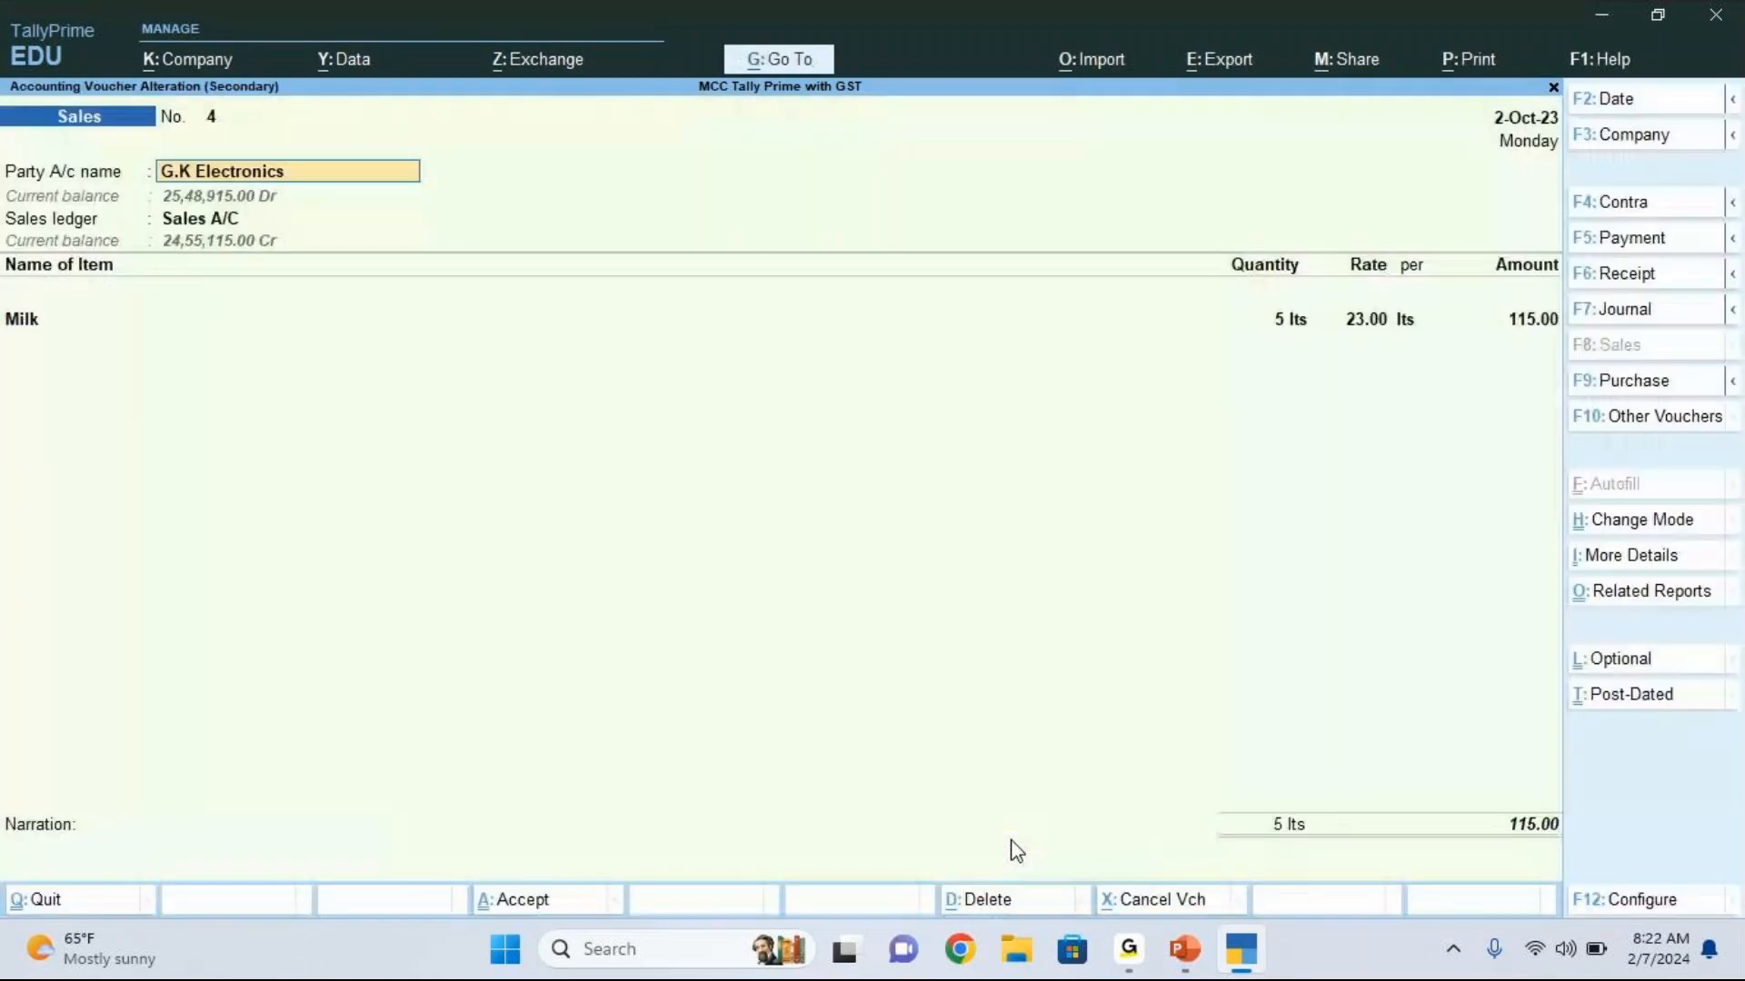
key(ctrl)
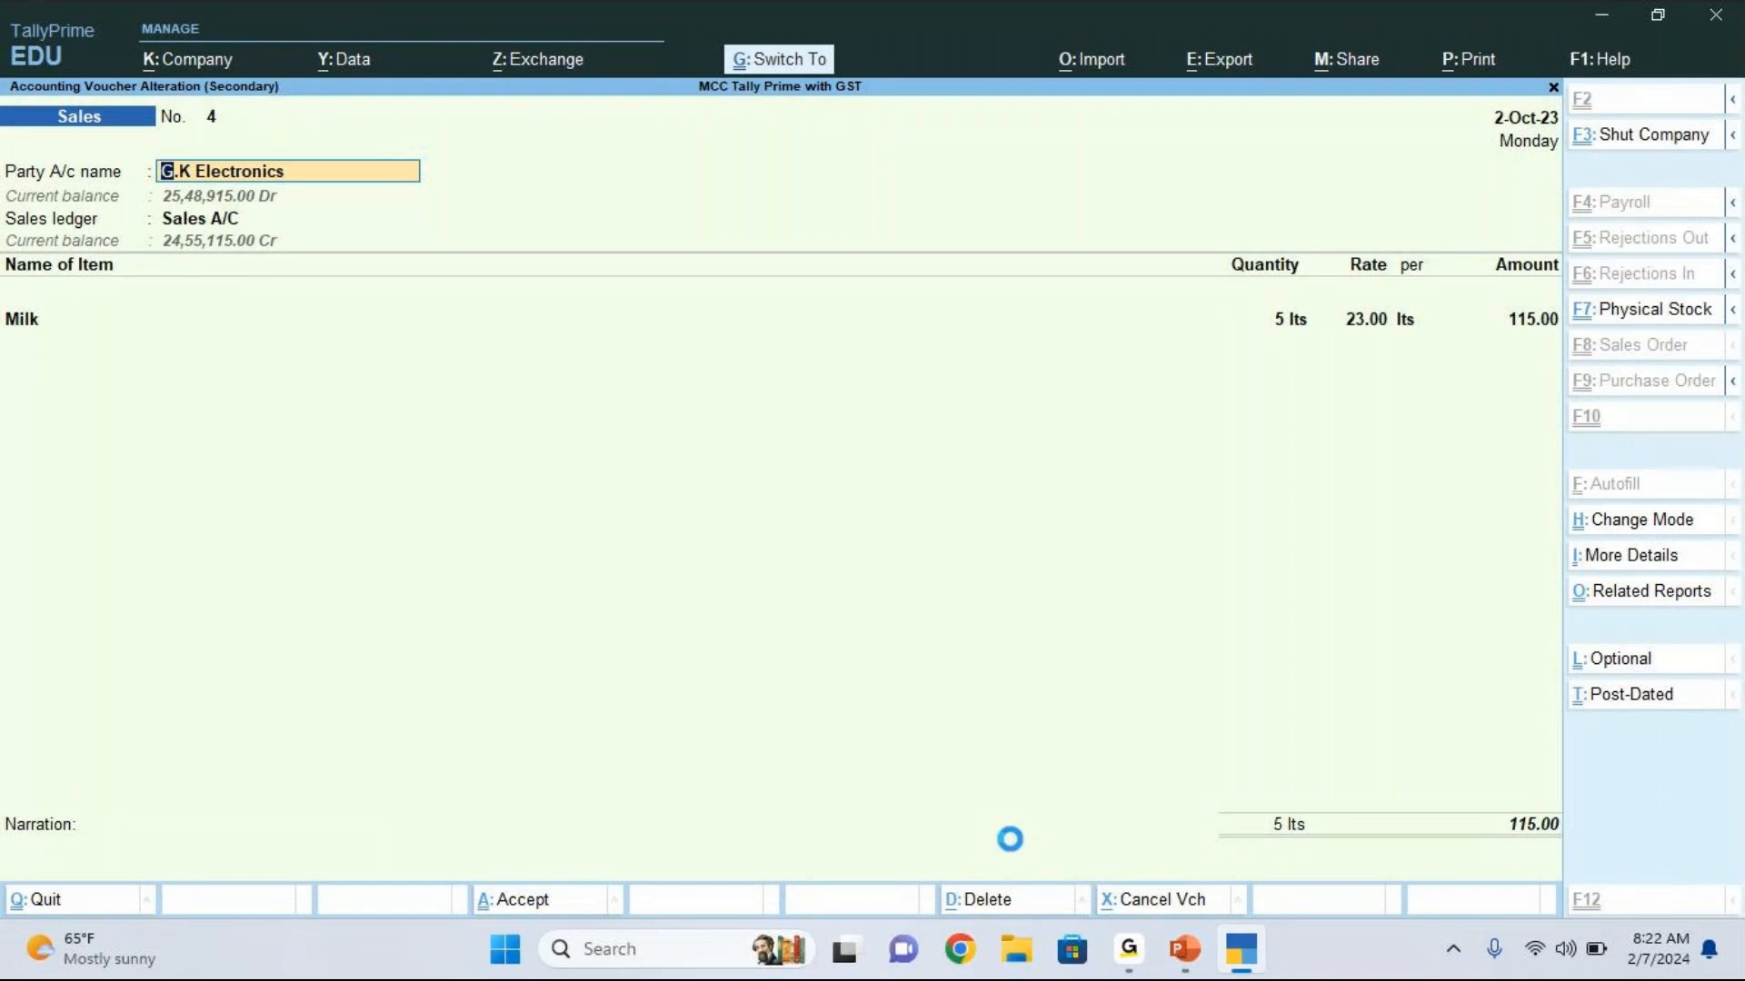
key(ctrl+a)
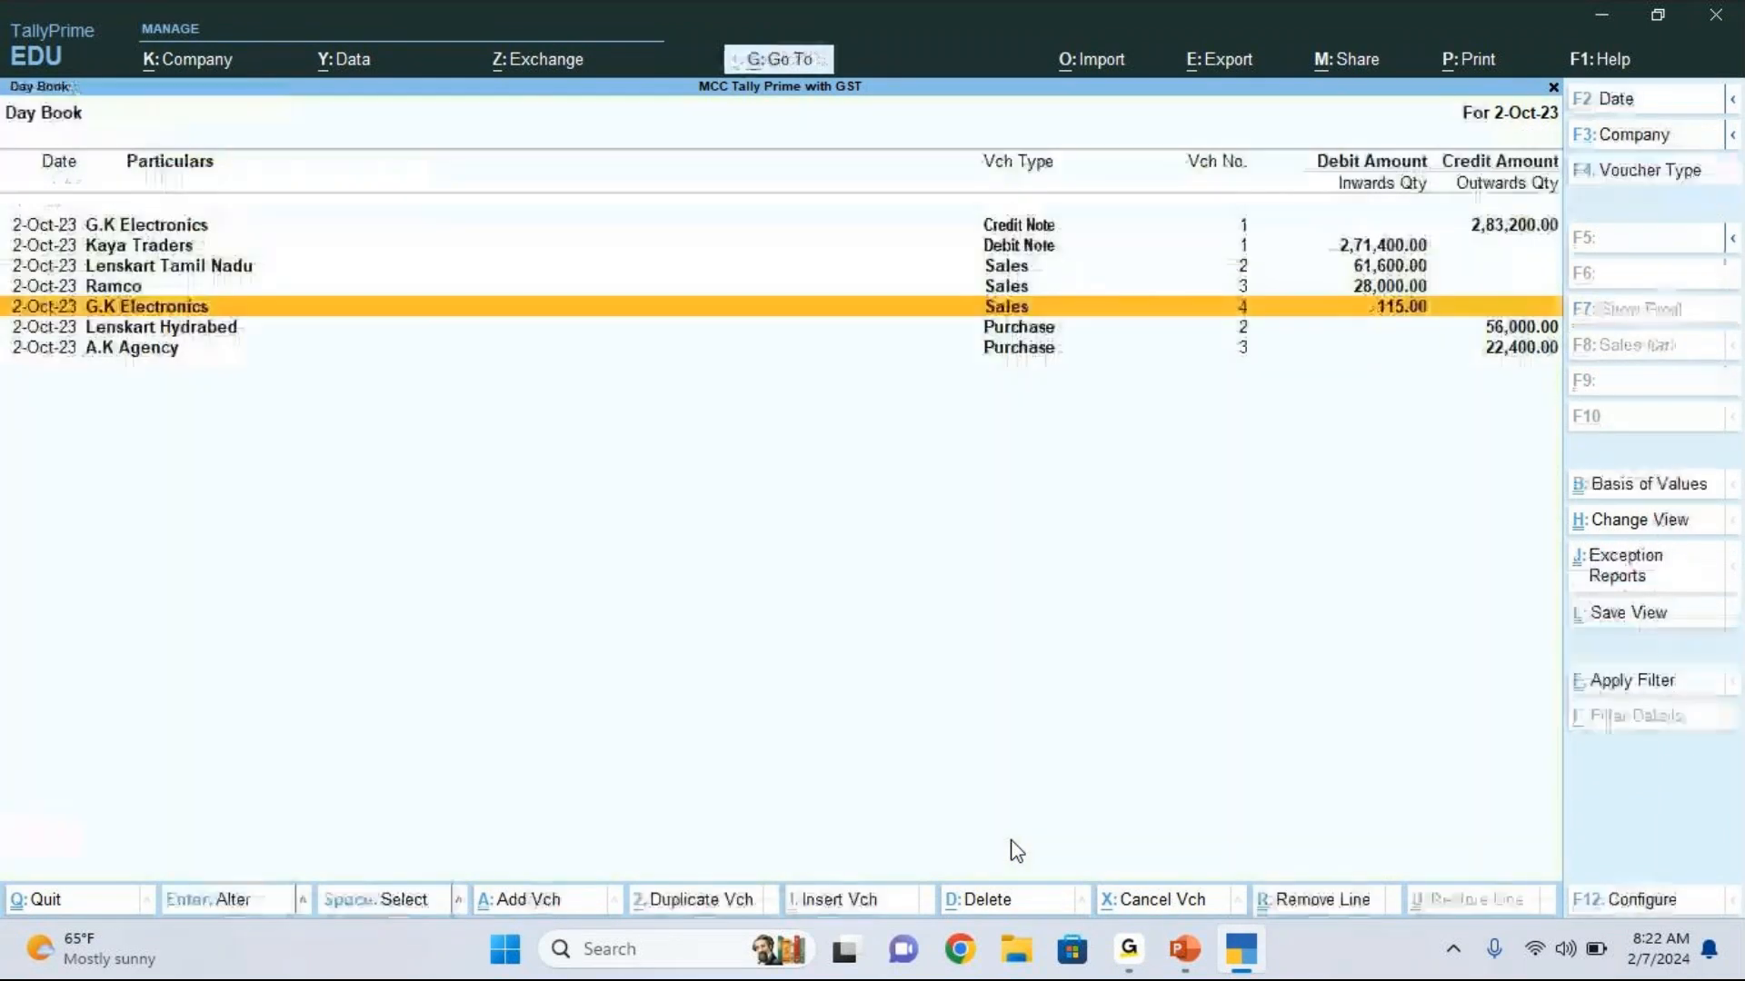
Step: Leave the Day Book and bring up the list of GST reports
key(Escape)
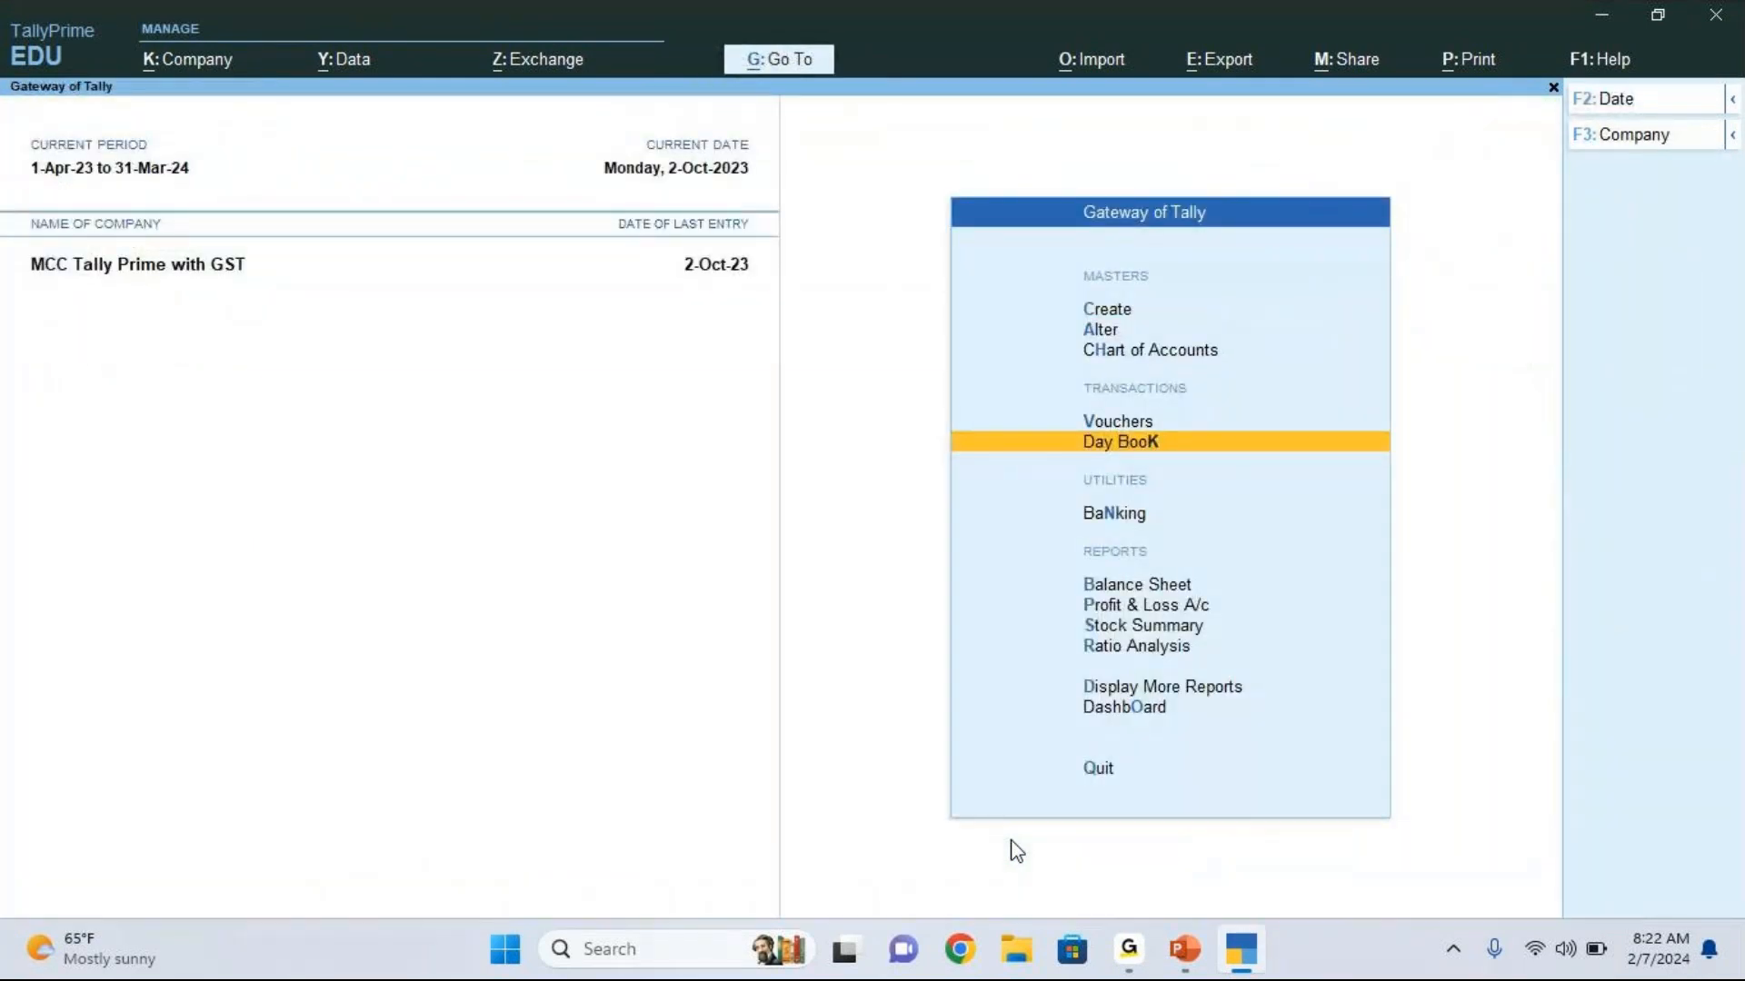
click(1089, 711)
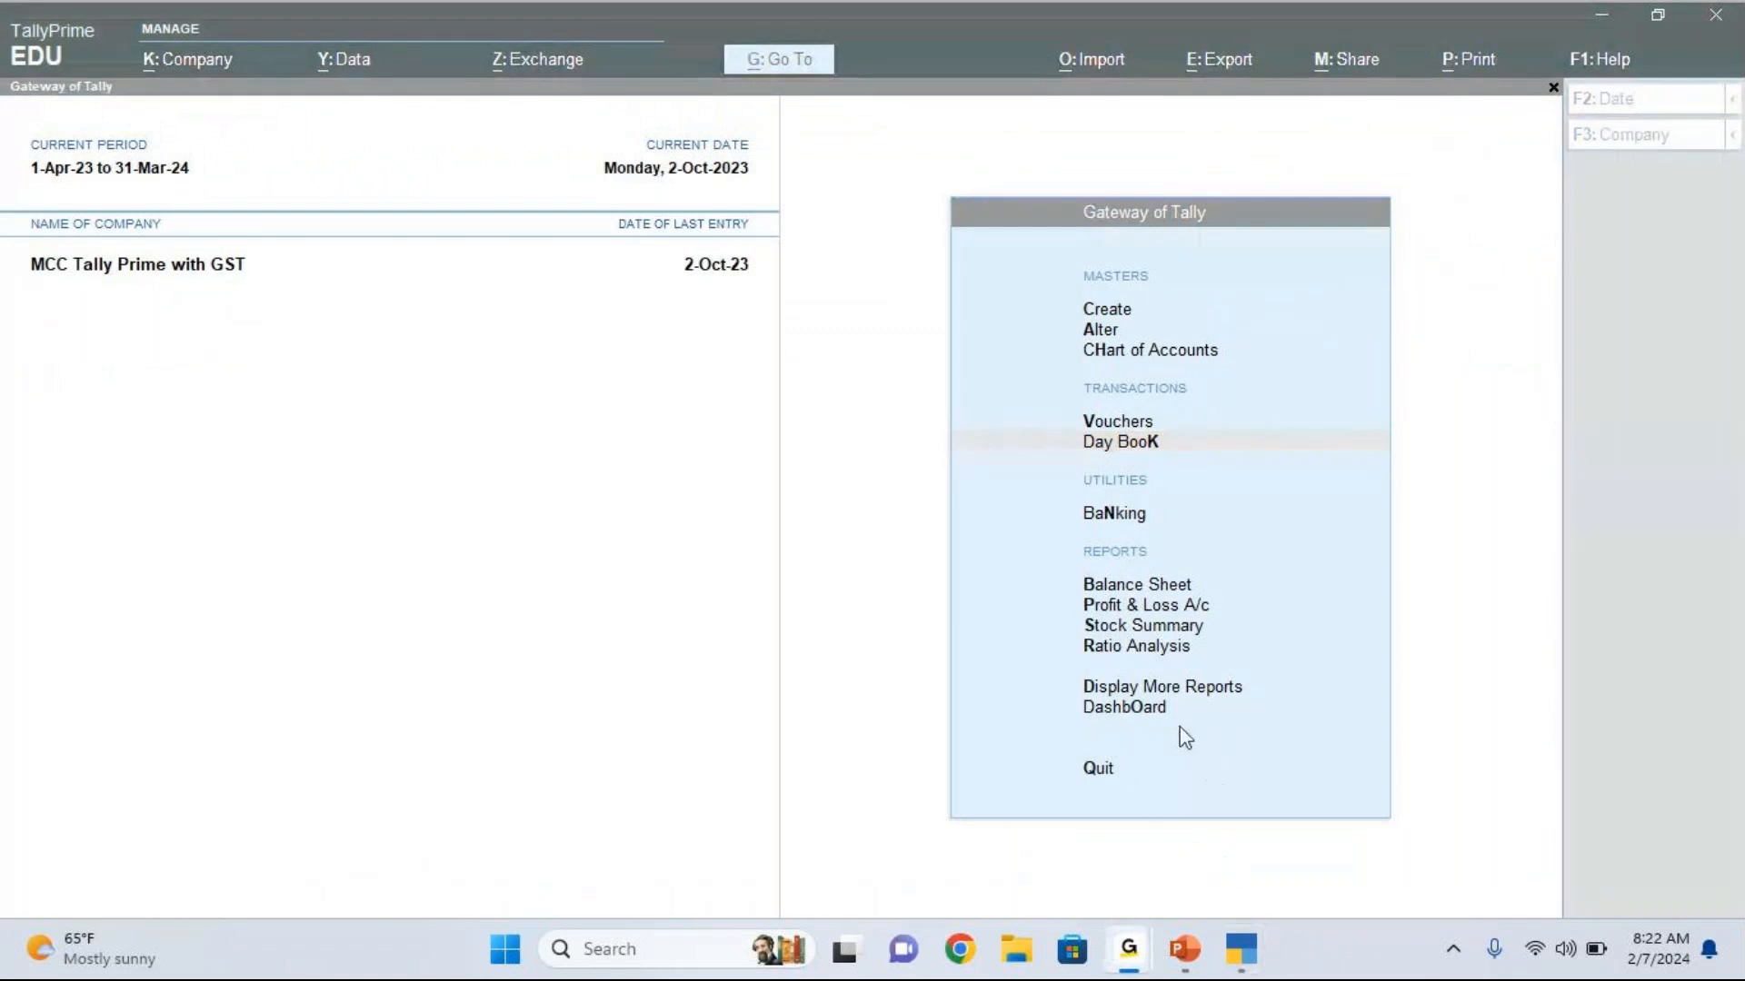
click(1165, 698)
click(1164, 693)
key(Down)
key(Down)
key(Down)
key(Down)
key(Down)
key(Down)
key(Down)
key(Down)
key(Return)
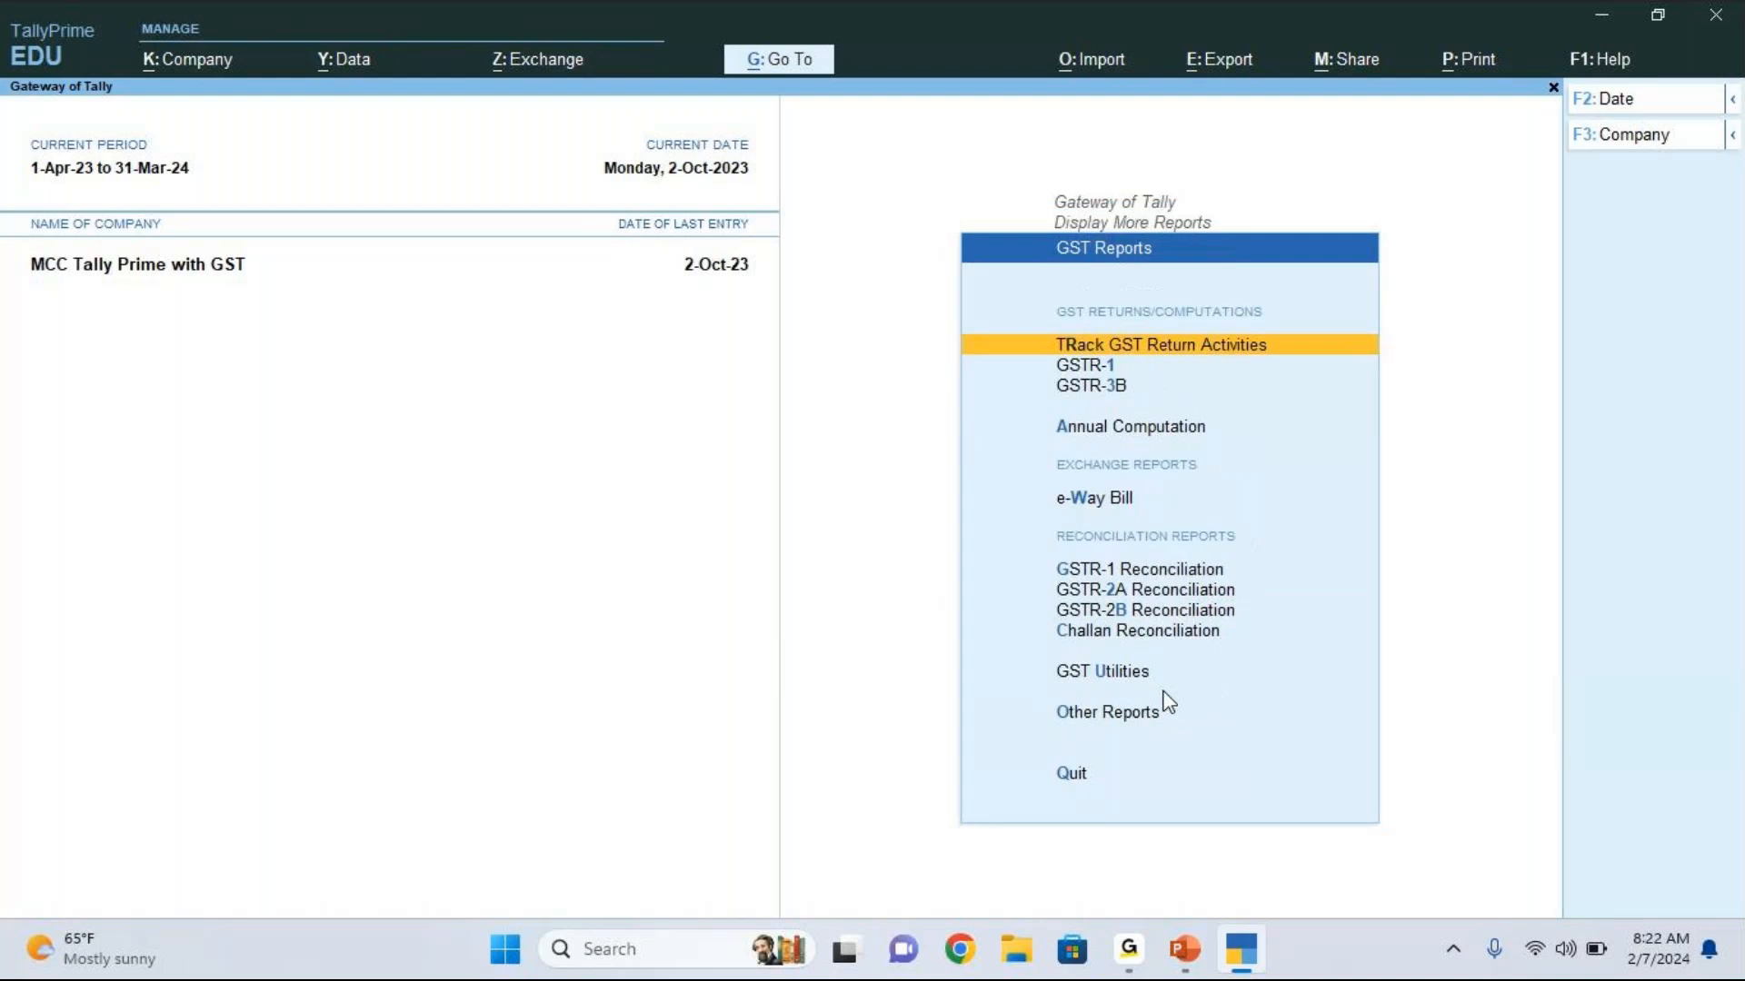
Step: Open the GSTR-1 return and set its period from 1-Oct-23 to 31-Oct-23
key(Down)
click(1164, 695)
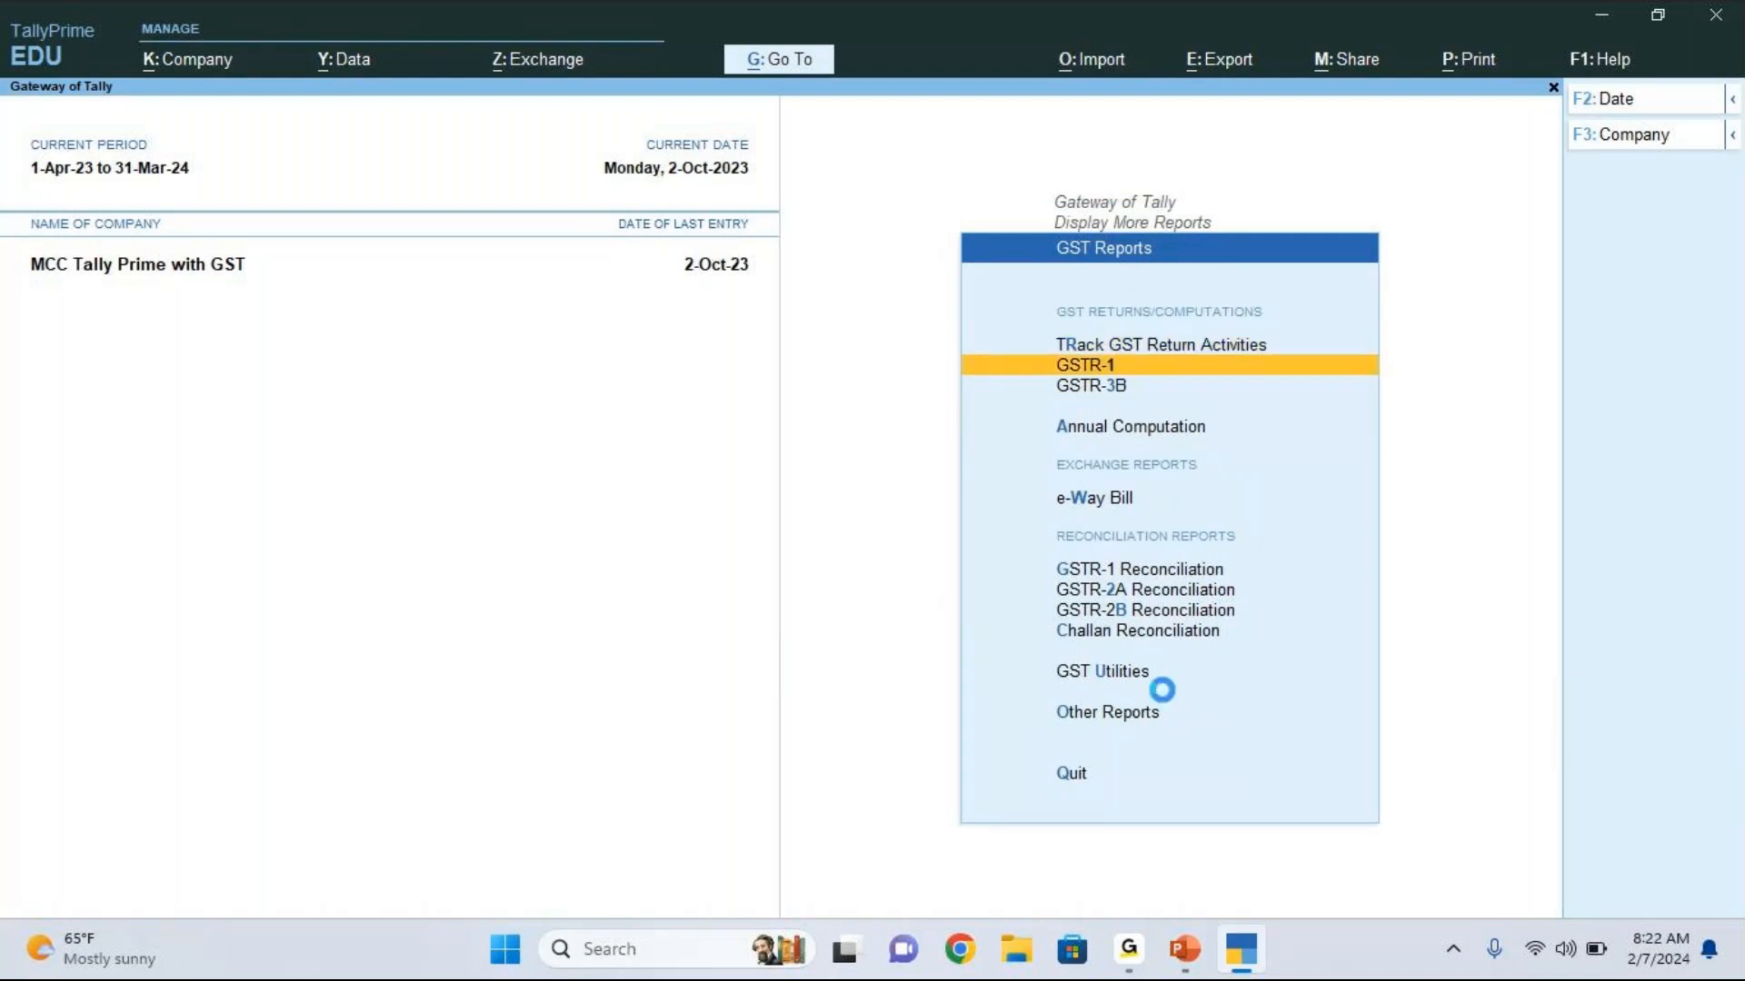
key(Return)
key(F2)
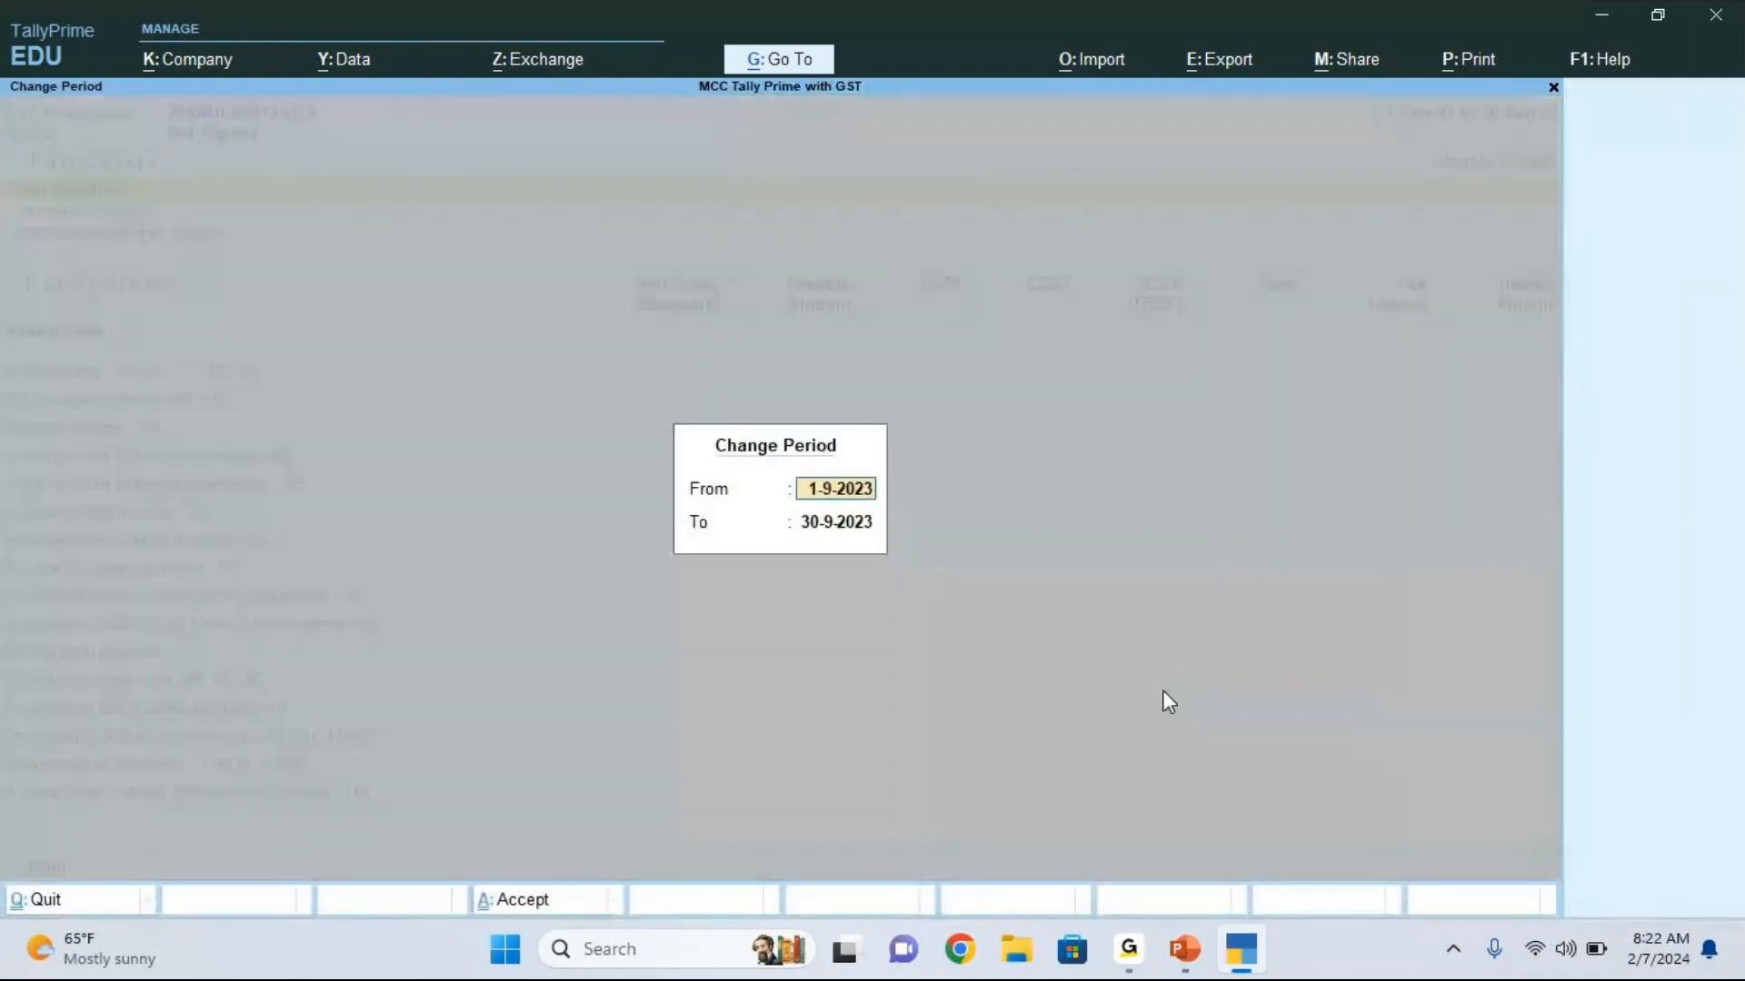
text(1.10)
key(Return)
text(31.10)
key(Return)
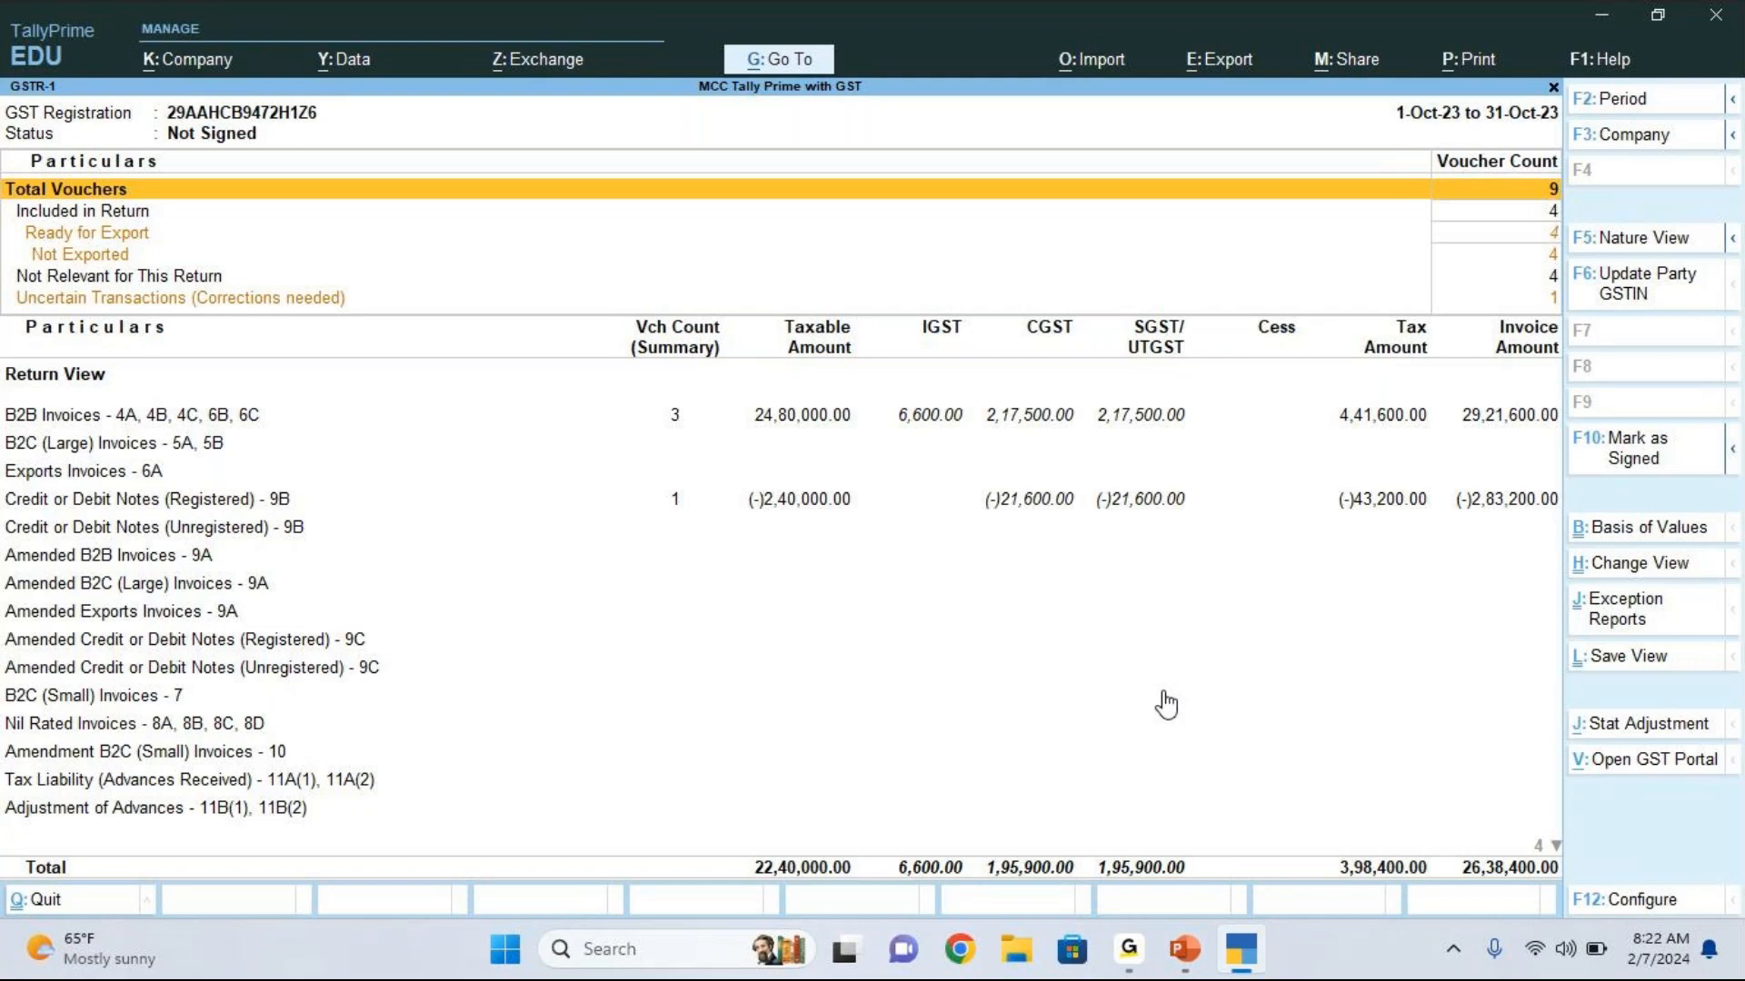
Step: Drill into the uncertain transactions and list the vouchers under "HSN/SAC is invalid or not specified"
key(Down)
key(Down)
key(Down)
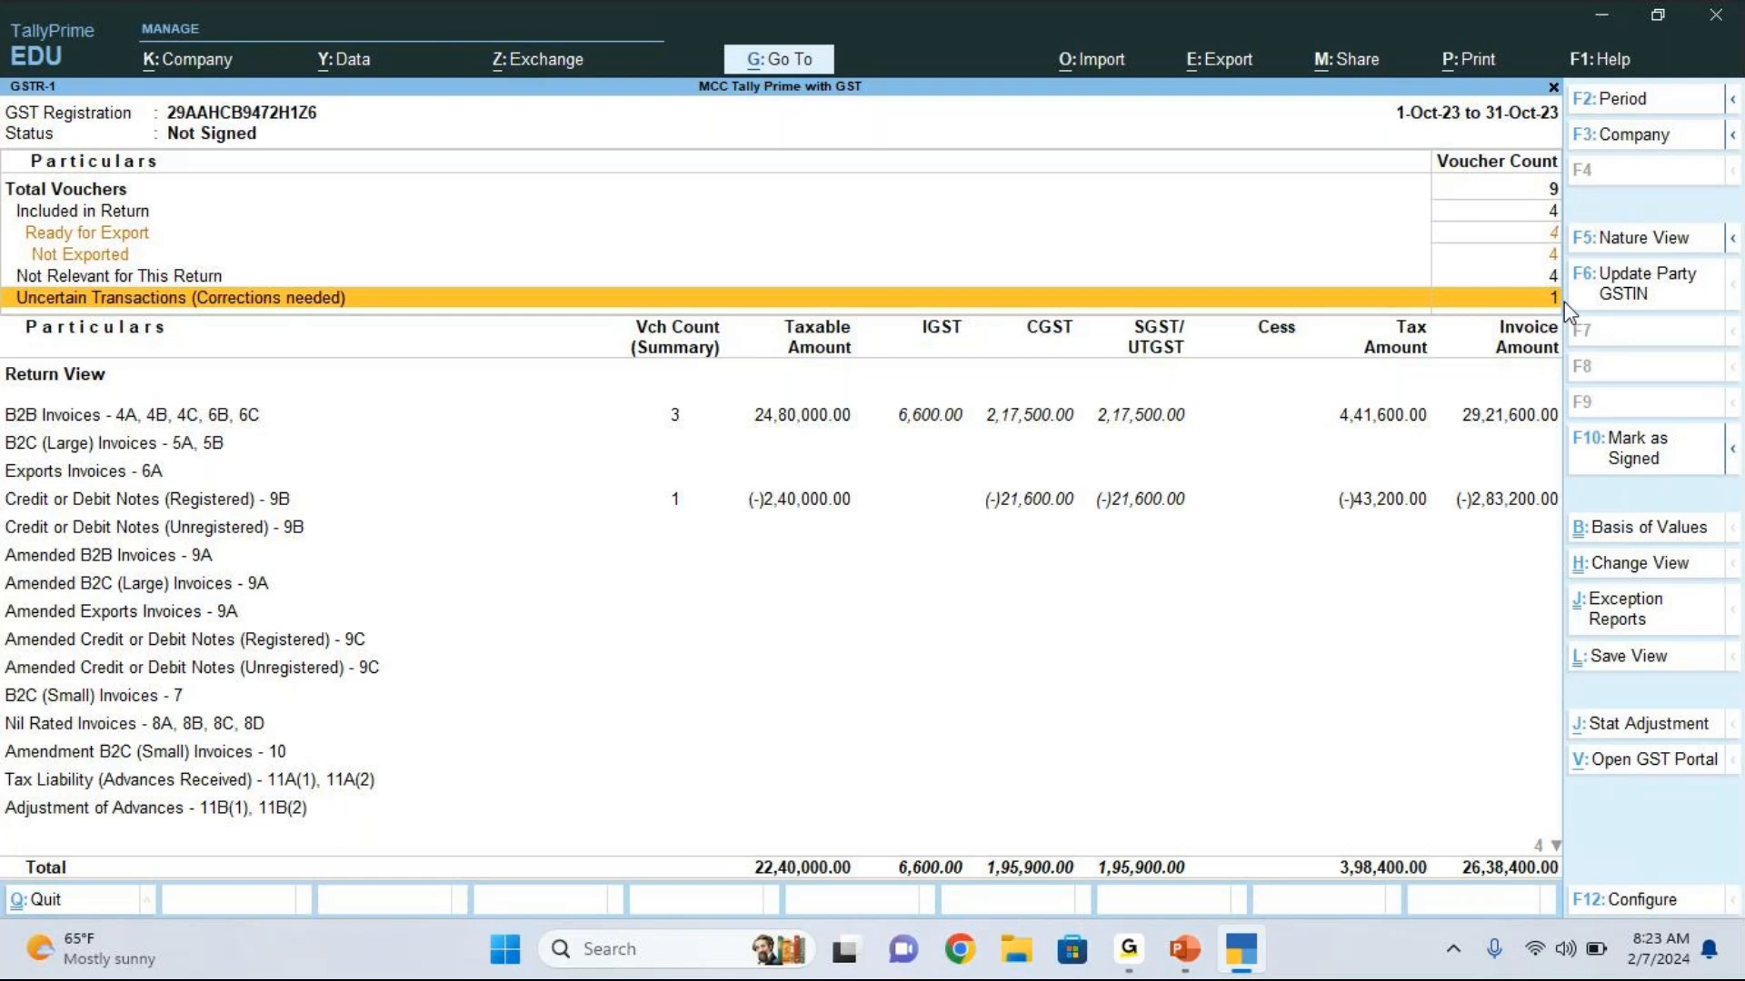
click(1579, 194)
click(1545, 287)
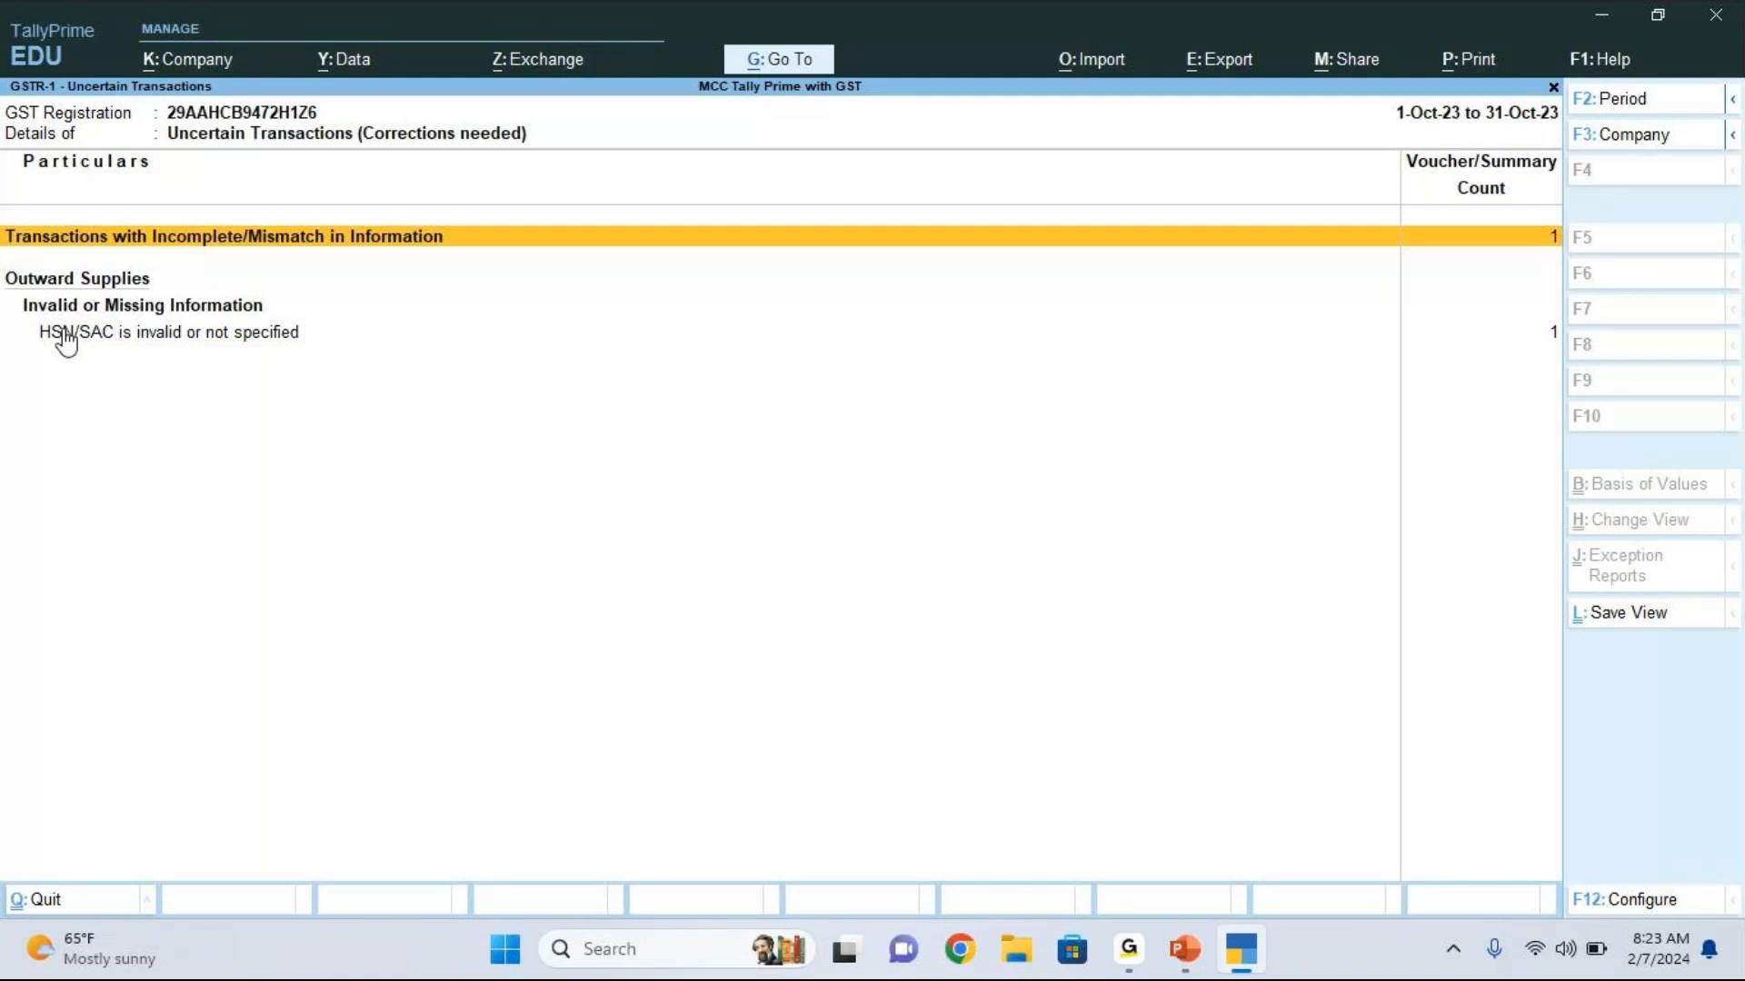
key(Down)
key(Down)
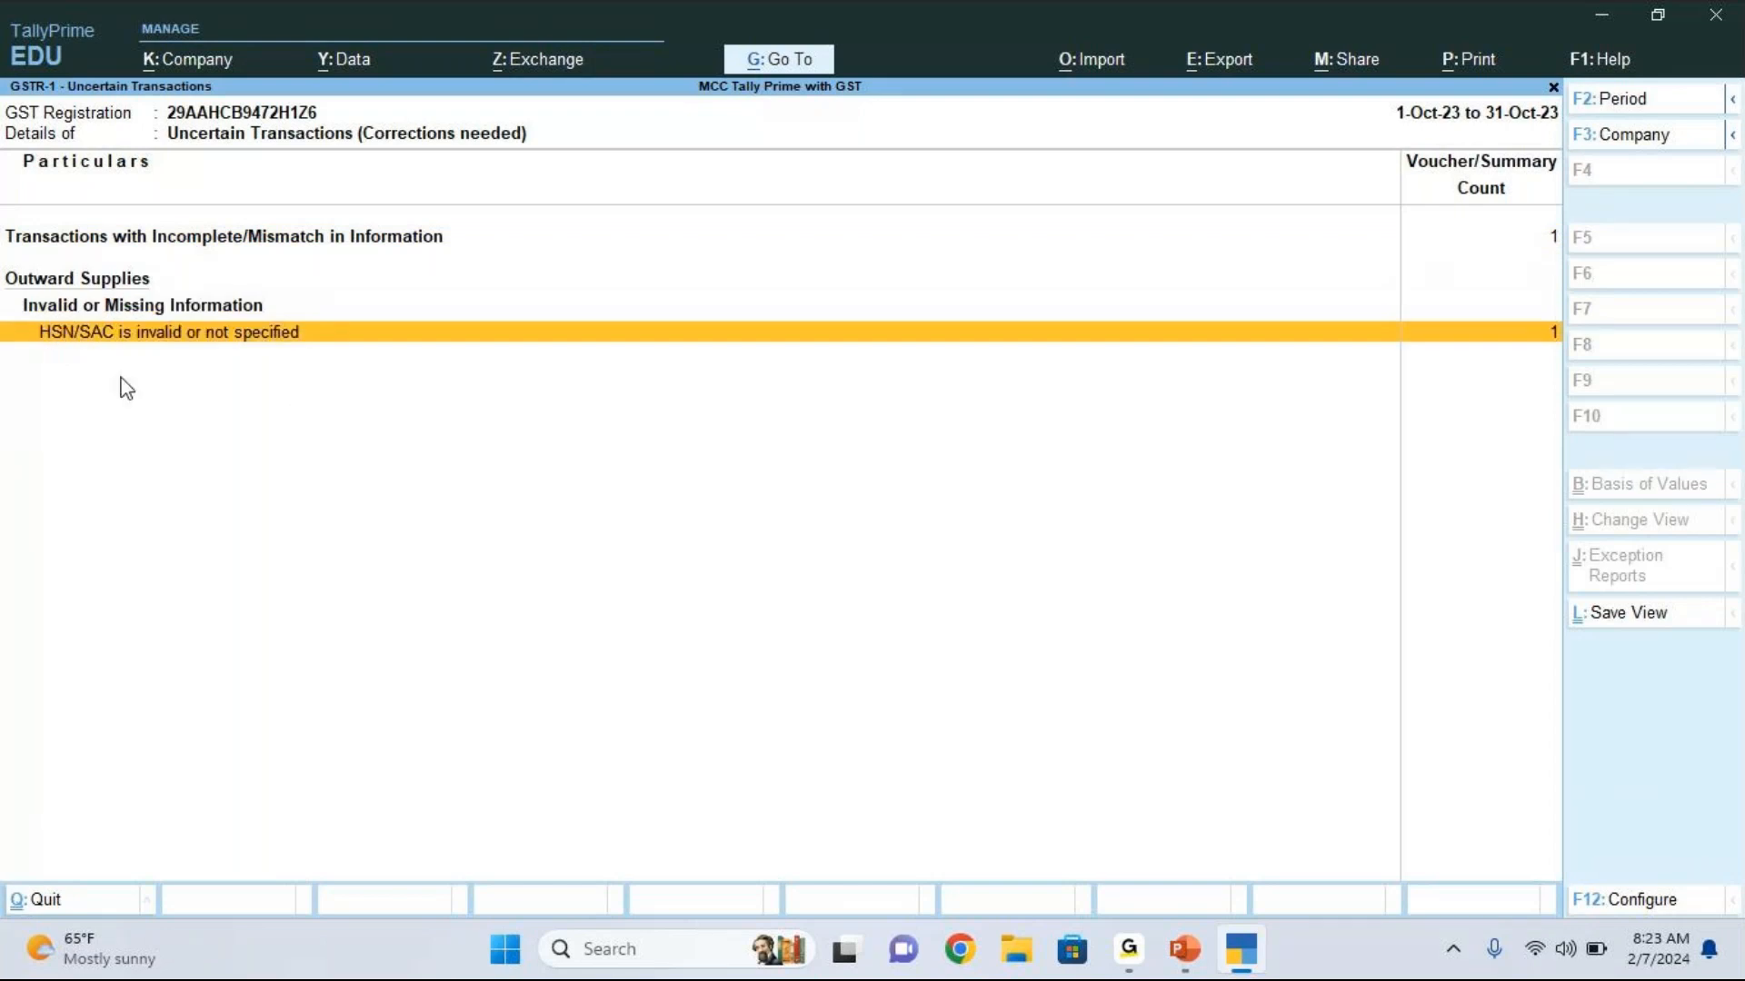
key(Return)
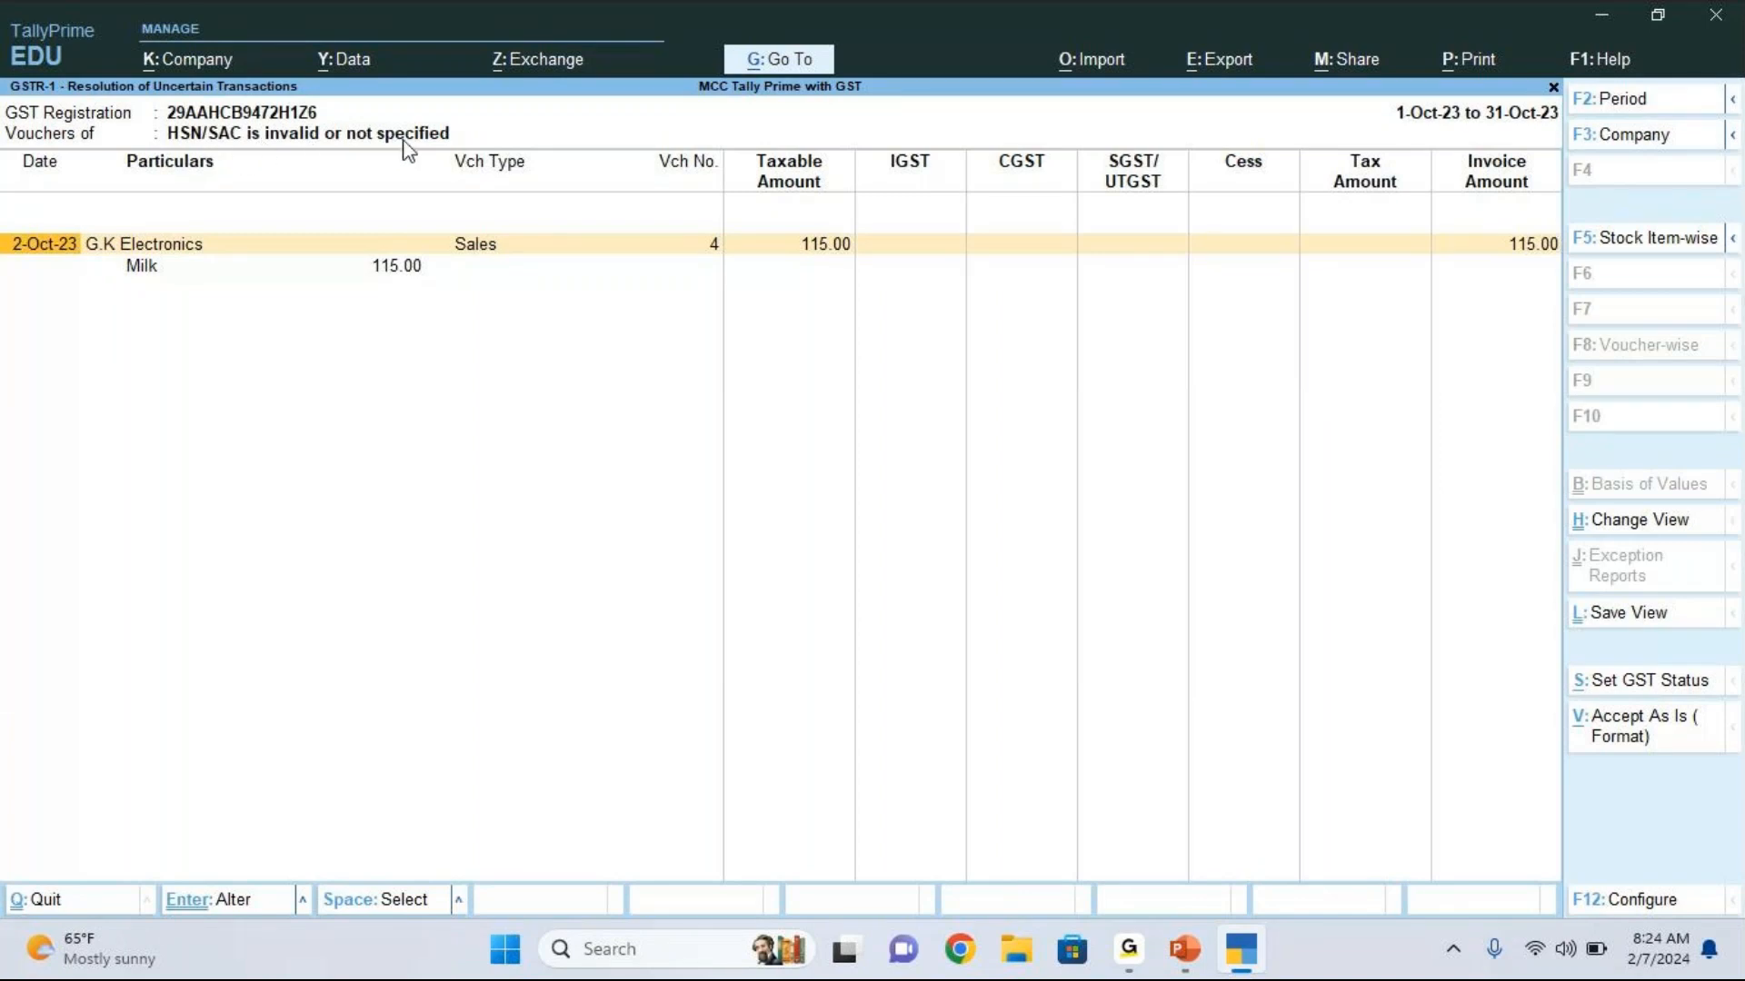
Step: Open the listed G.K Electronics sales voucher and bring up its Milk stock item for alteration
click(163, 266)
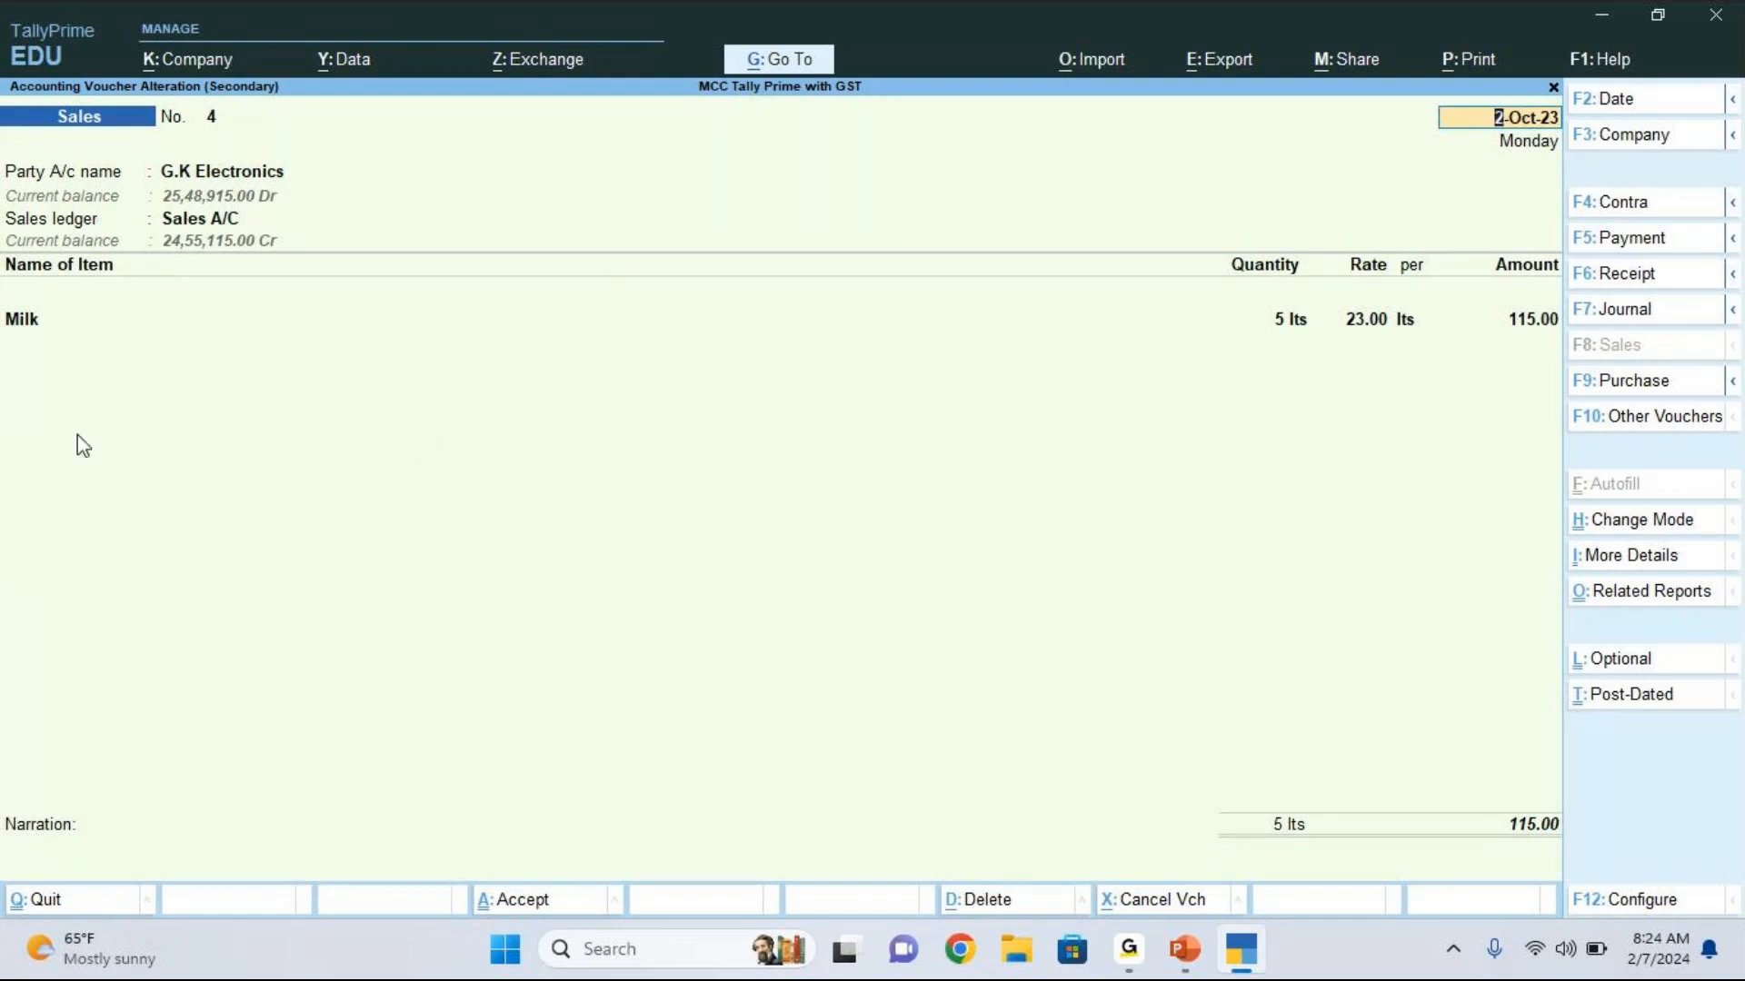
click(36, 324)
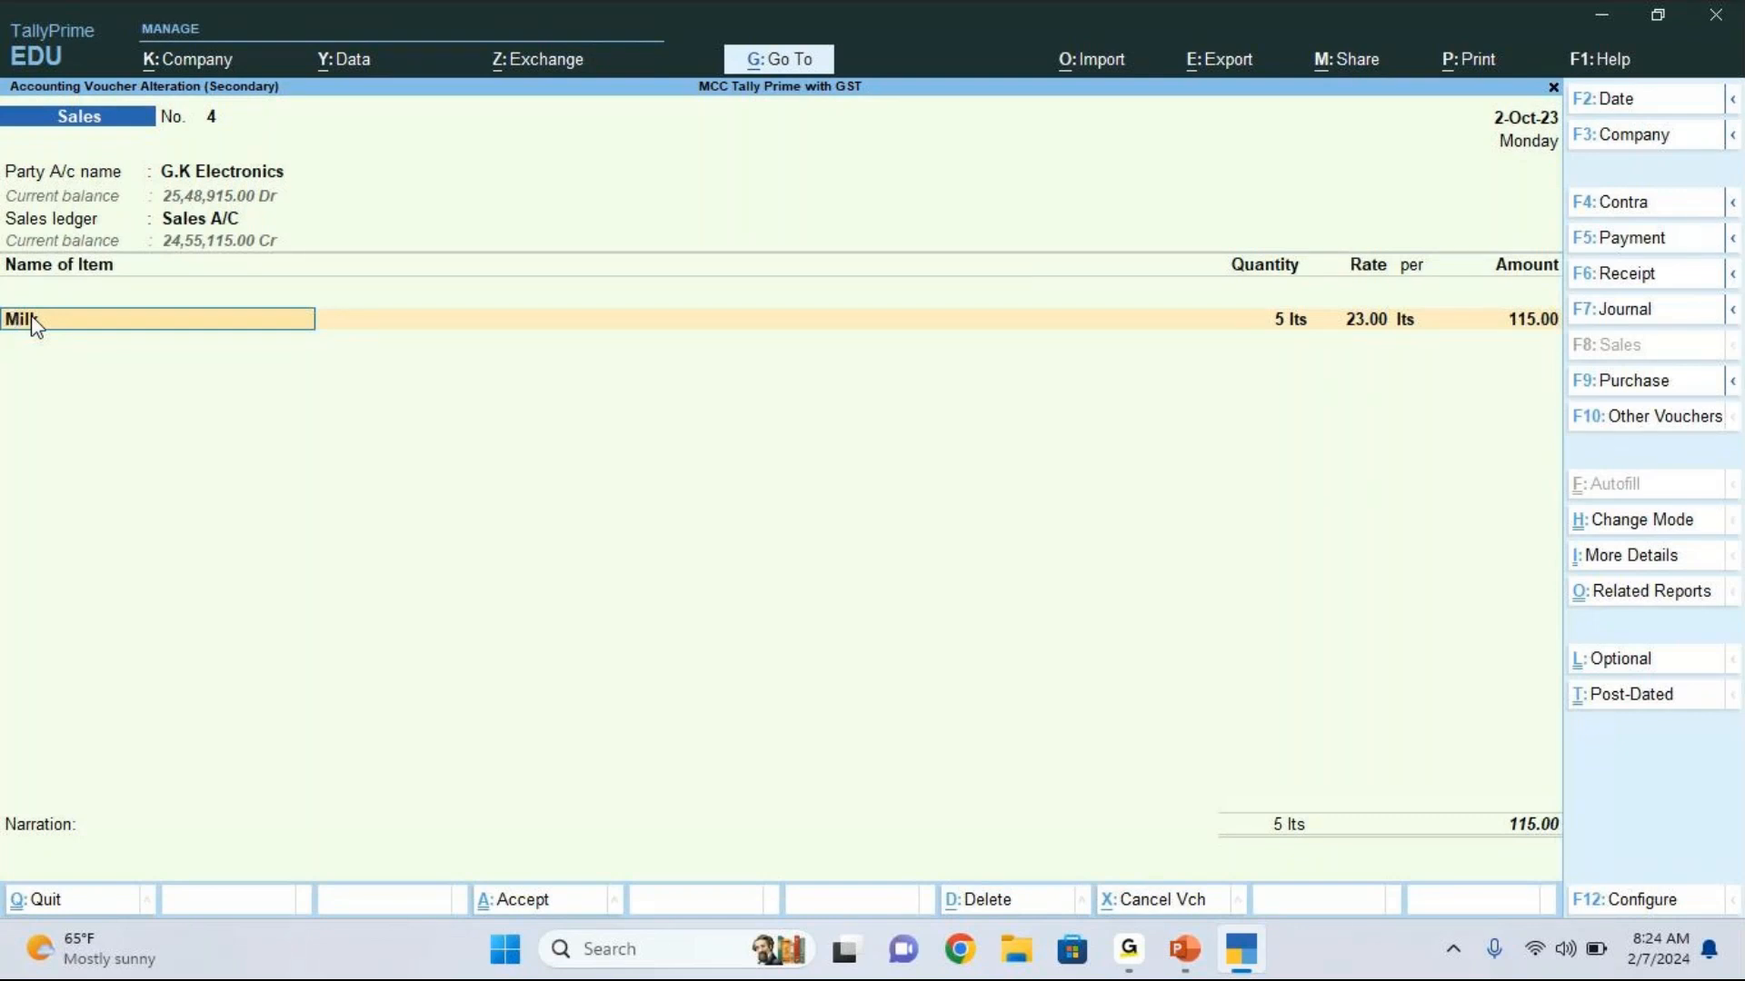
key(ctrl+Return)
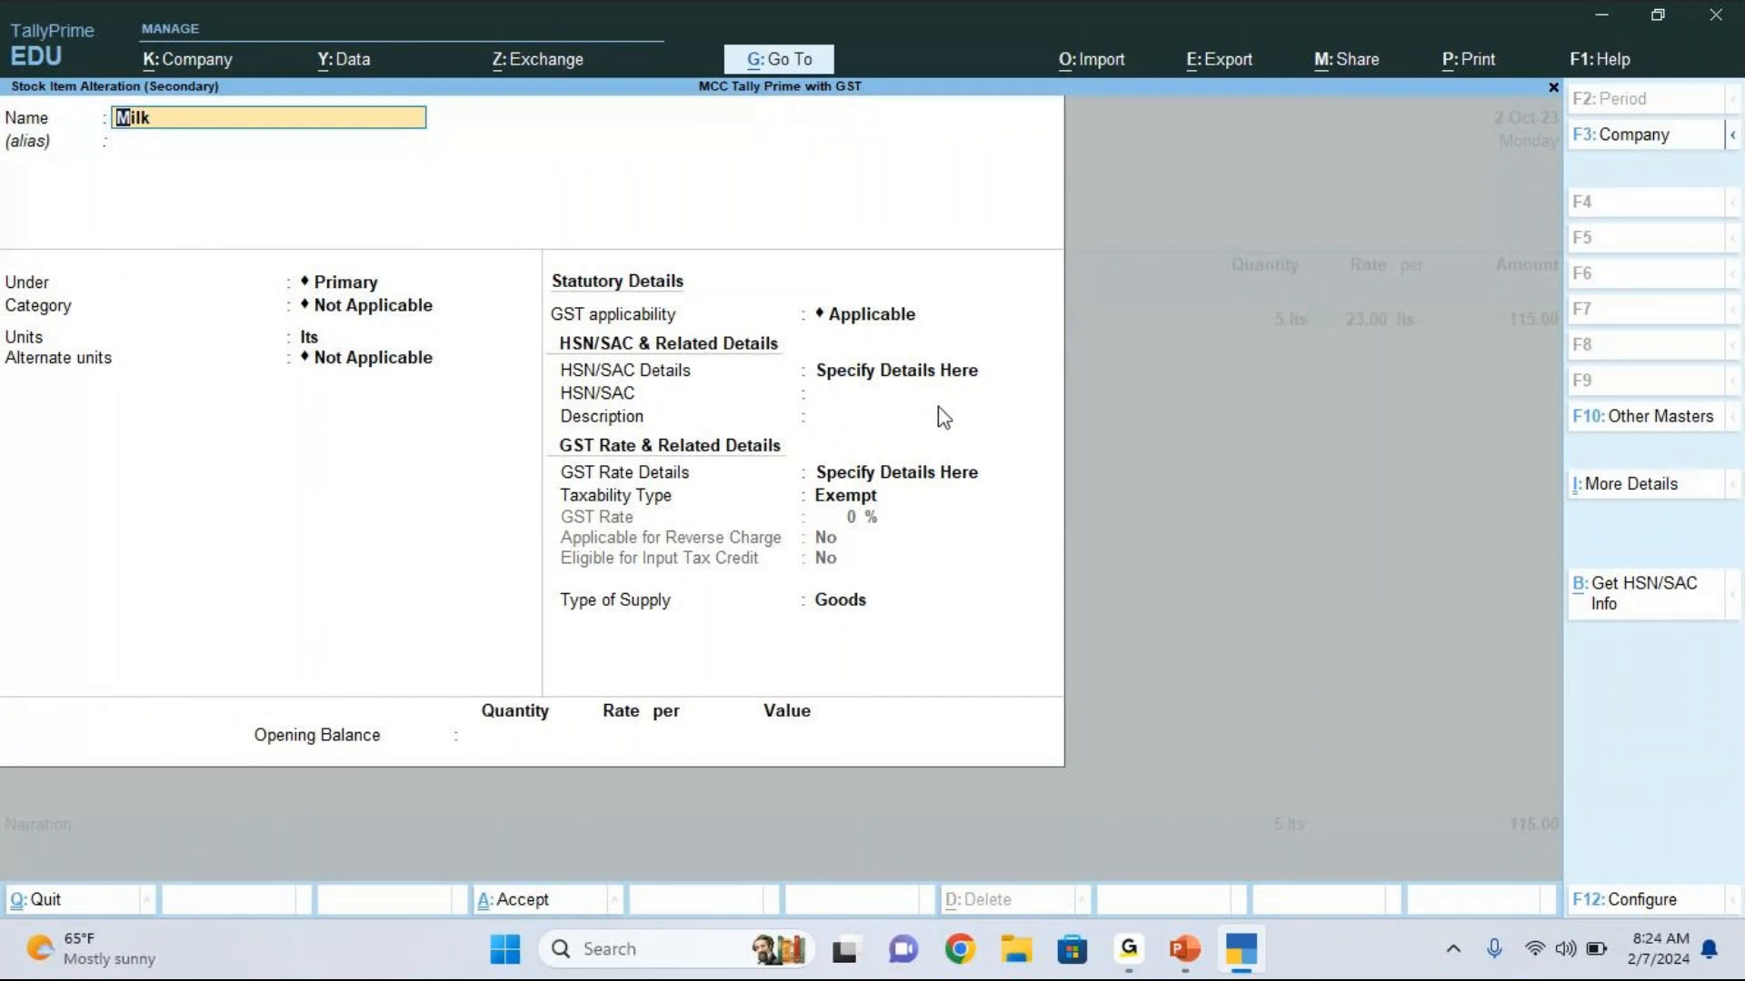
Step: Set the Milk item's HSN/SAC to 401 with the description Milk, keeping GST applicability as Applicable and HSN/SAC details specified here
click(861, 400)
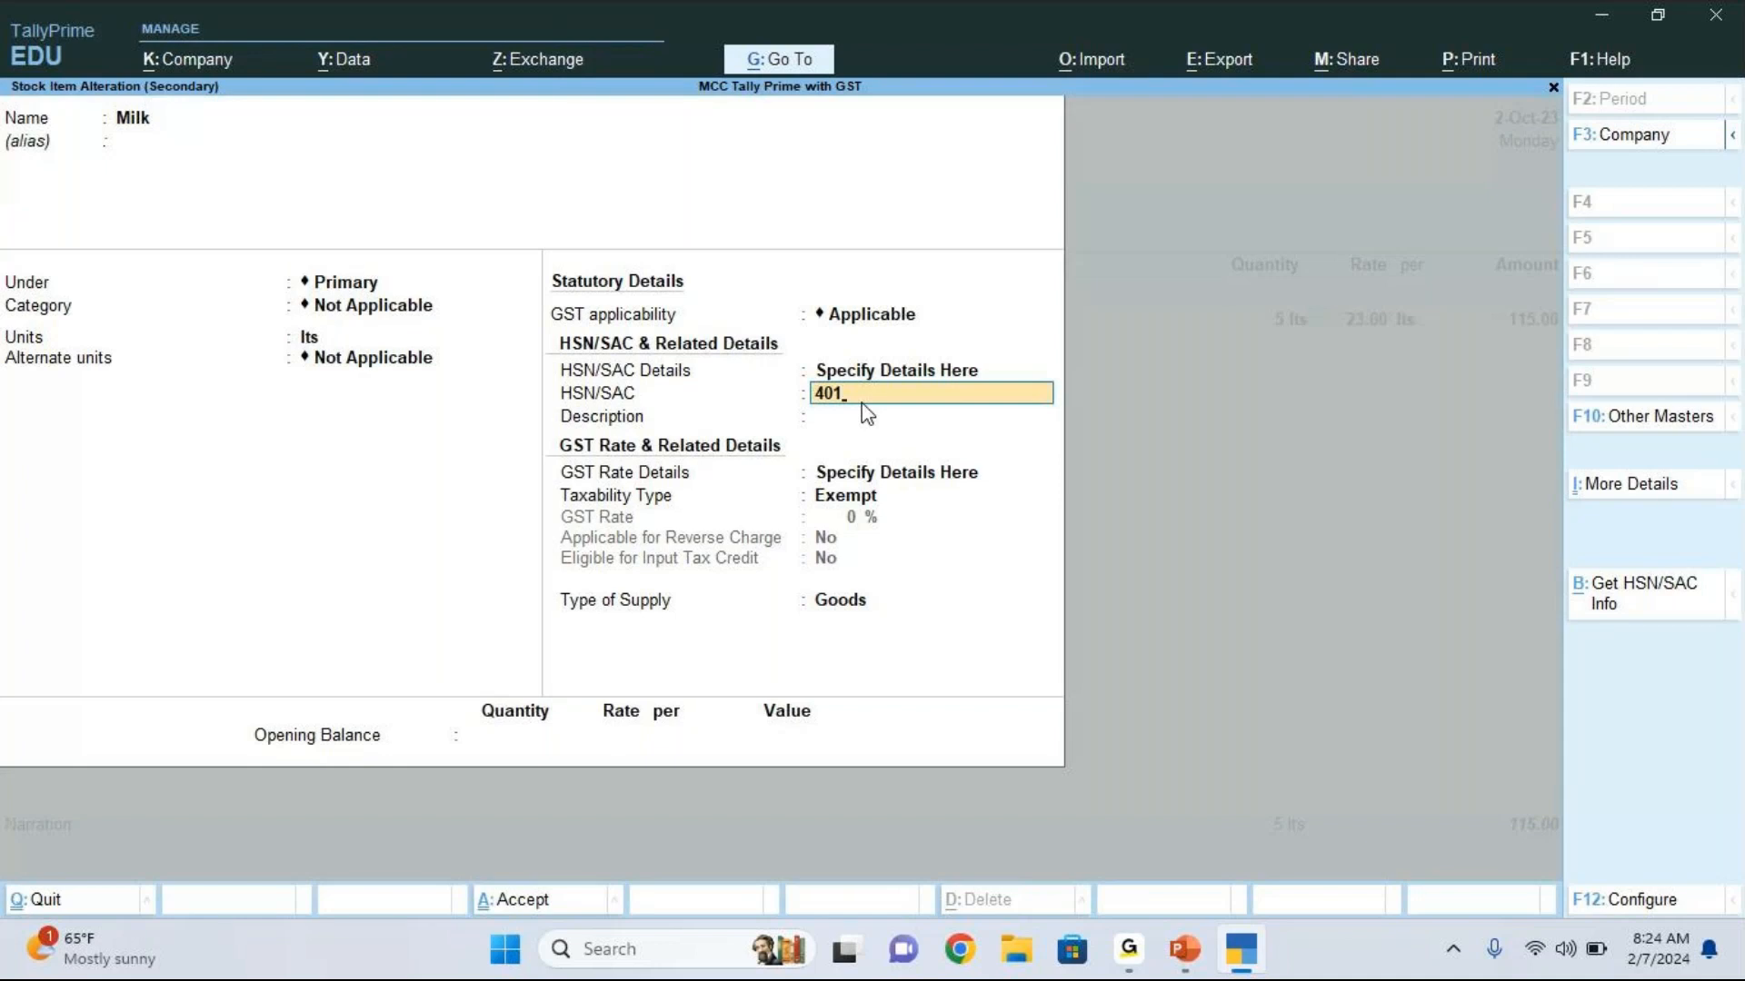
key(Return)
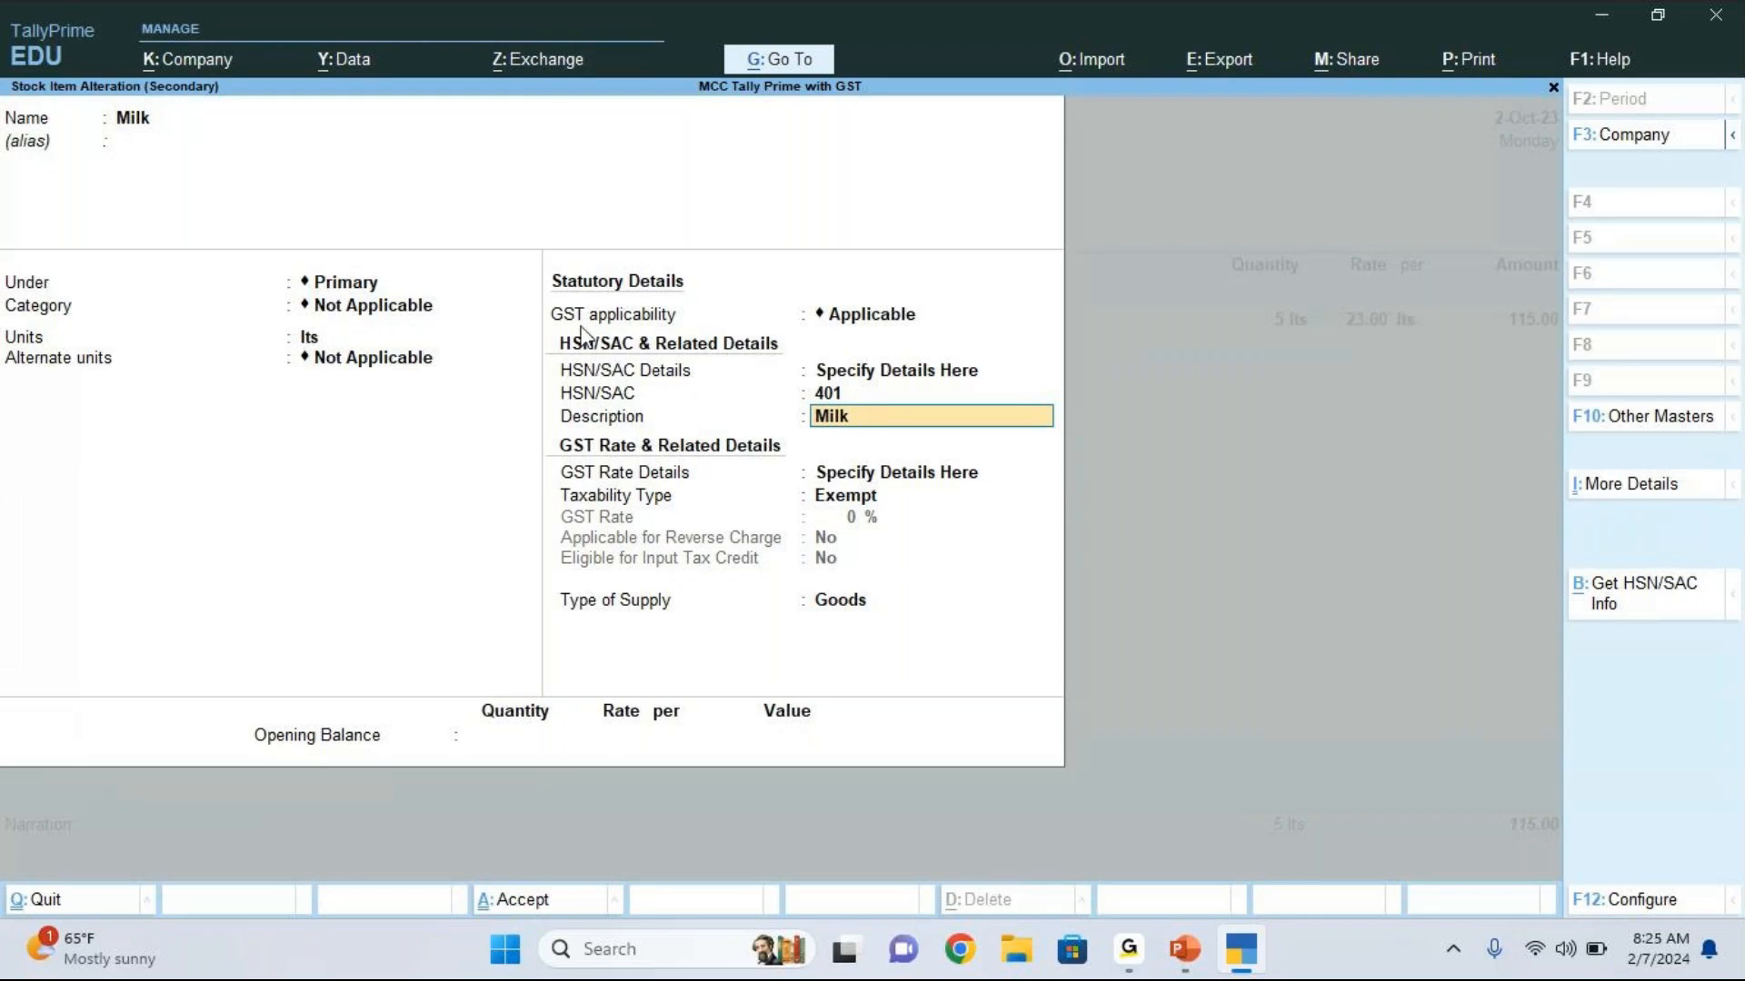
click(978, 318)
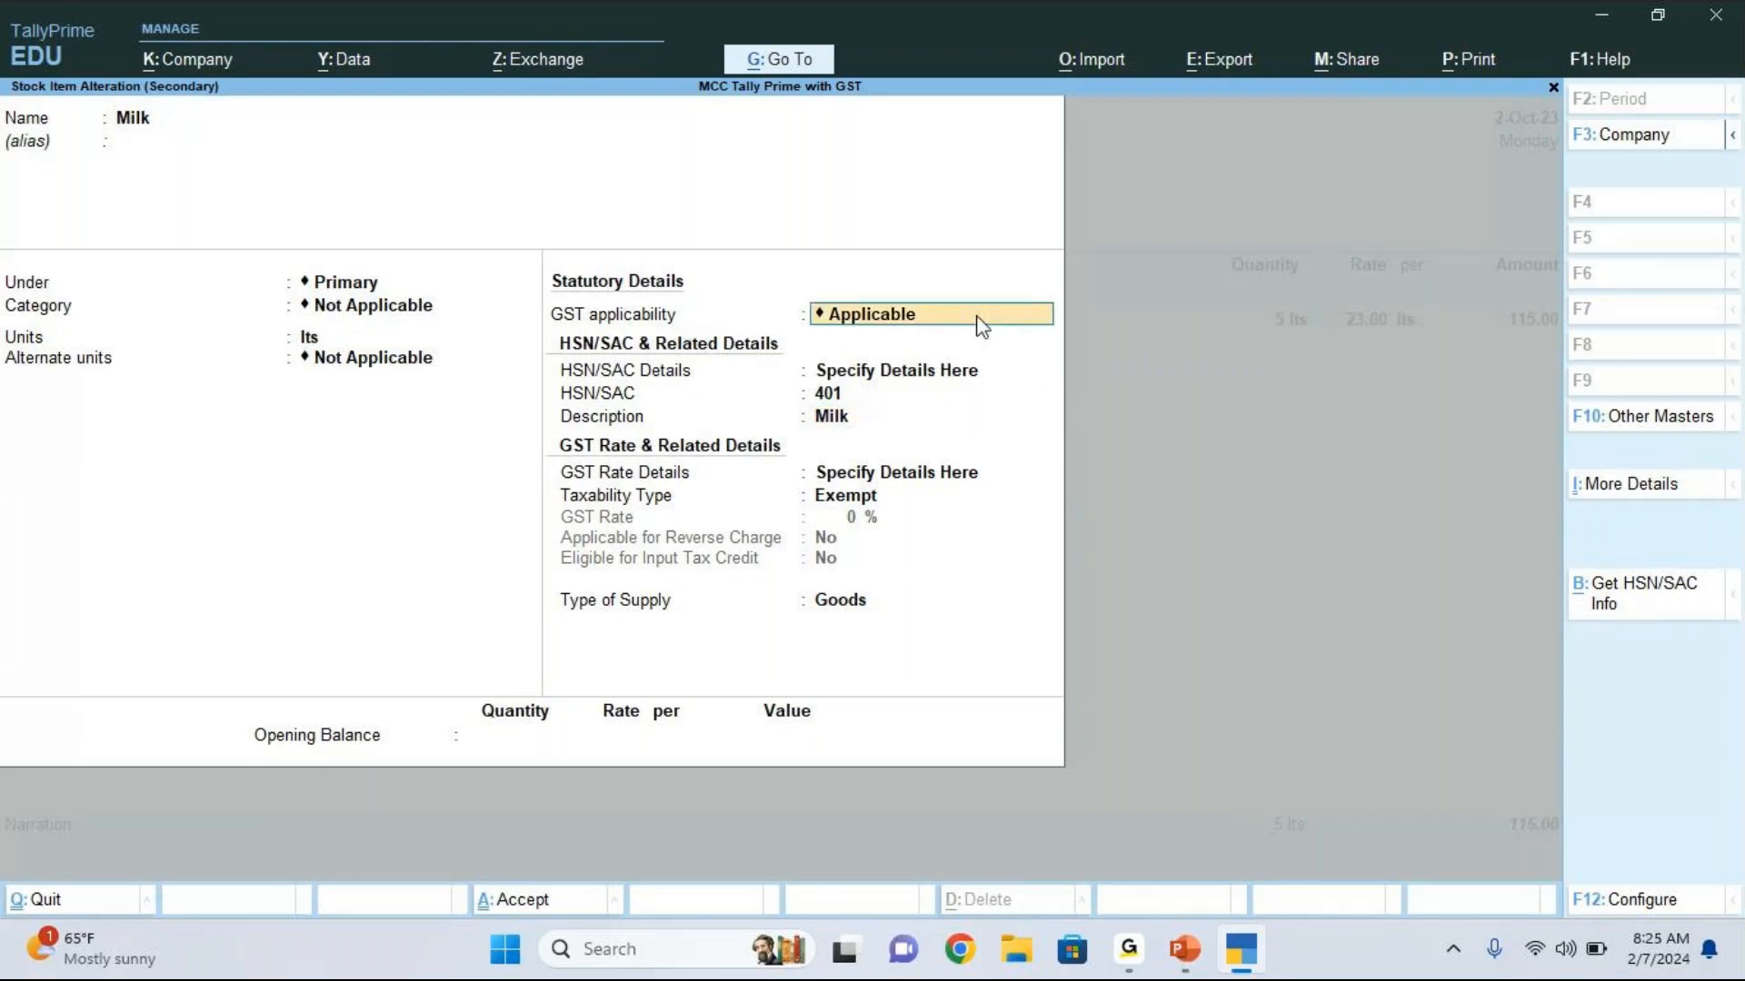
key(space)
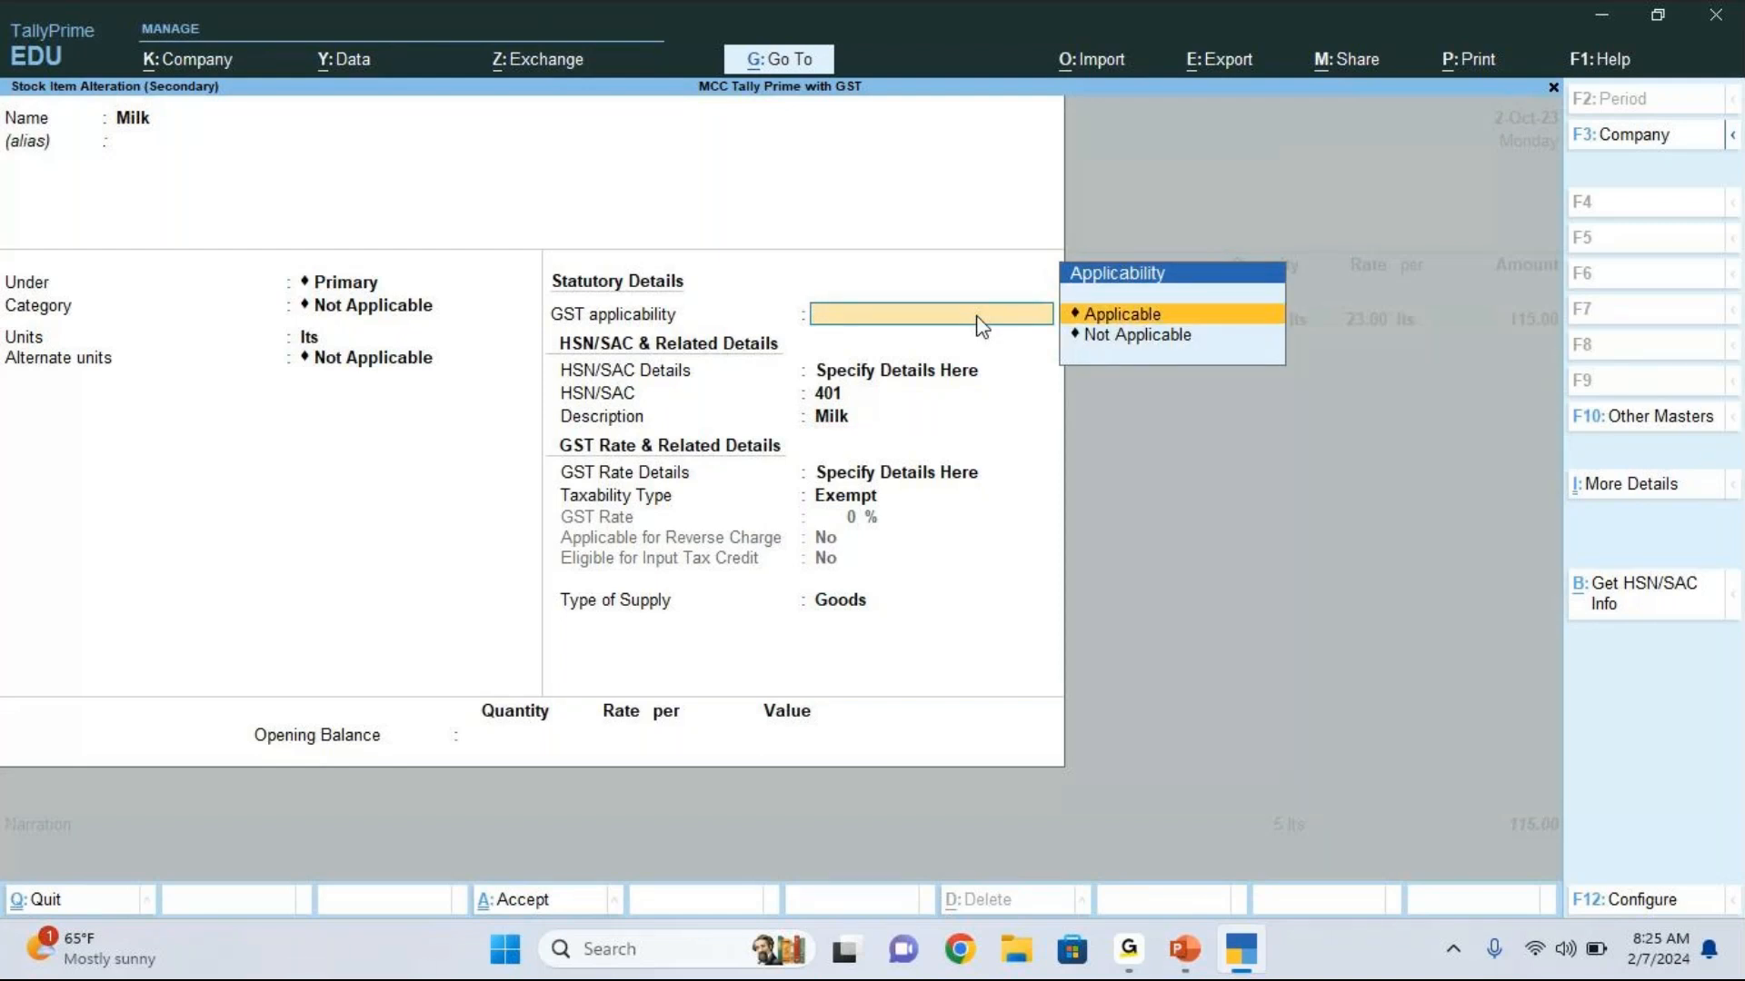
key(Return)
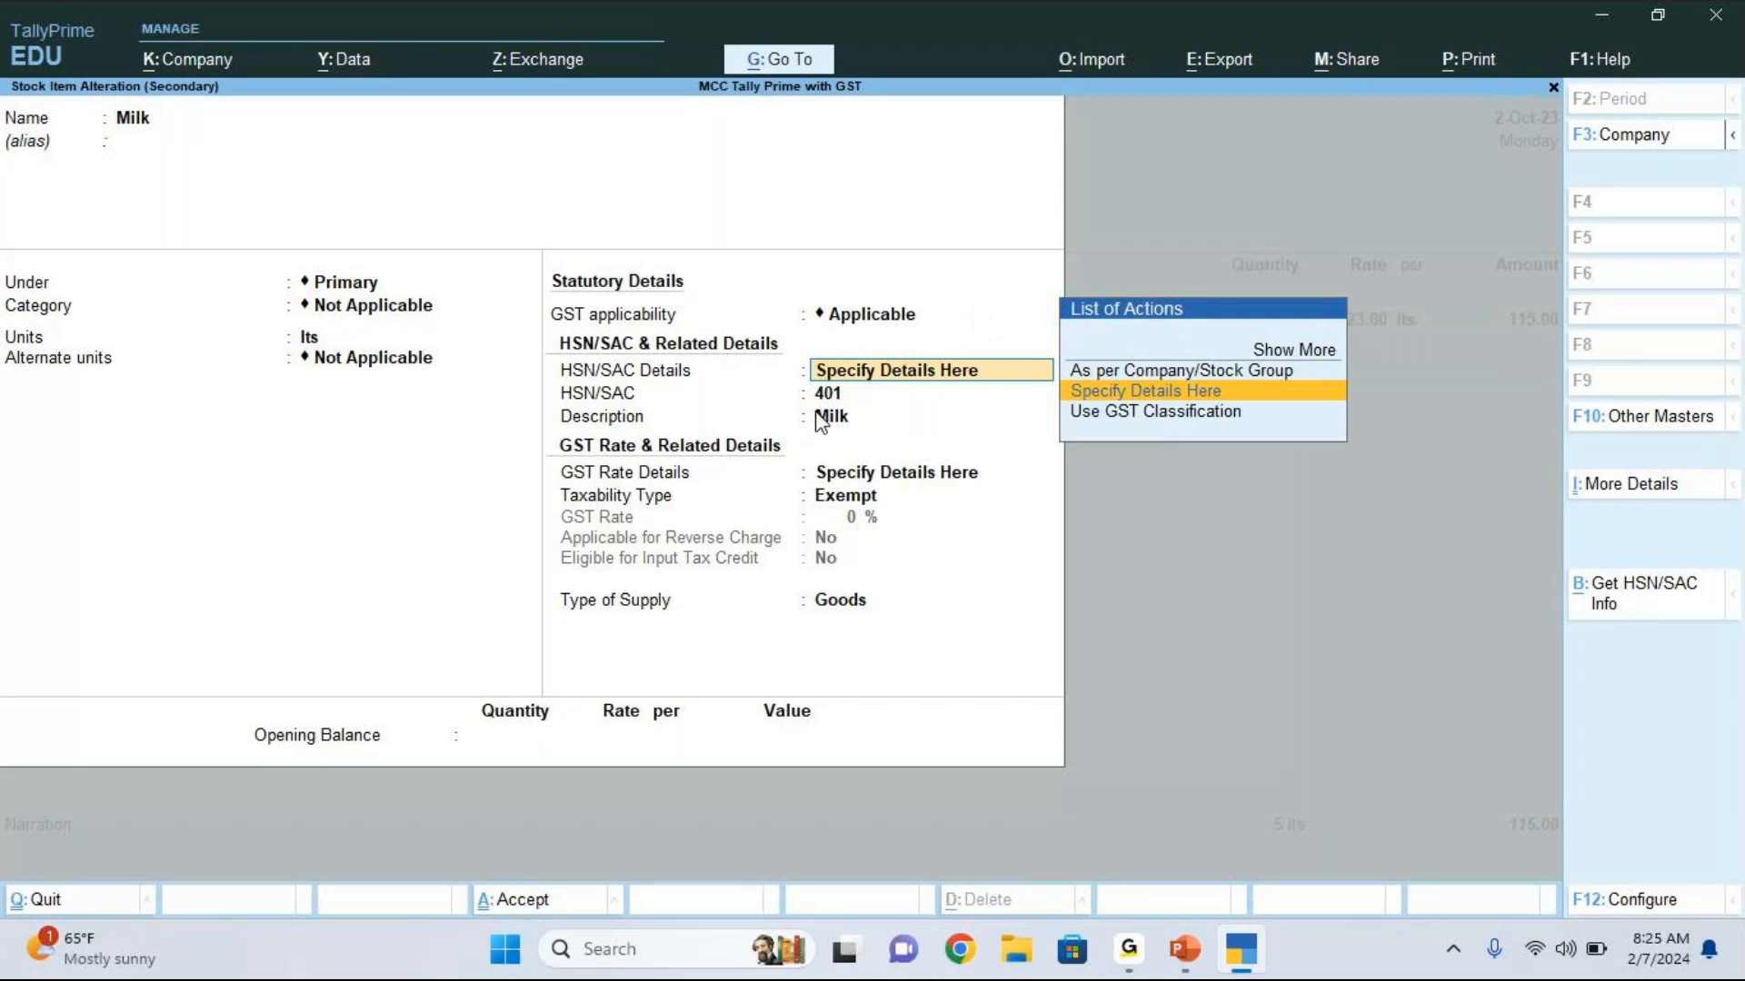
key(Return)
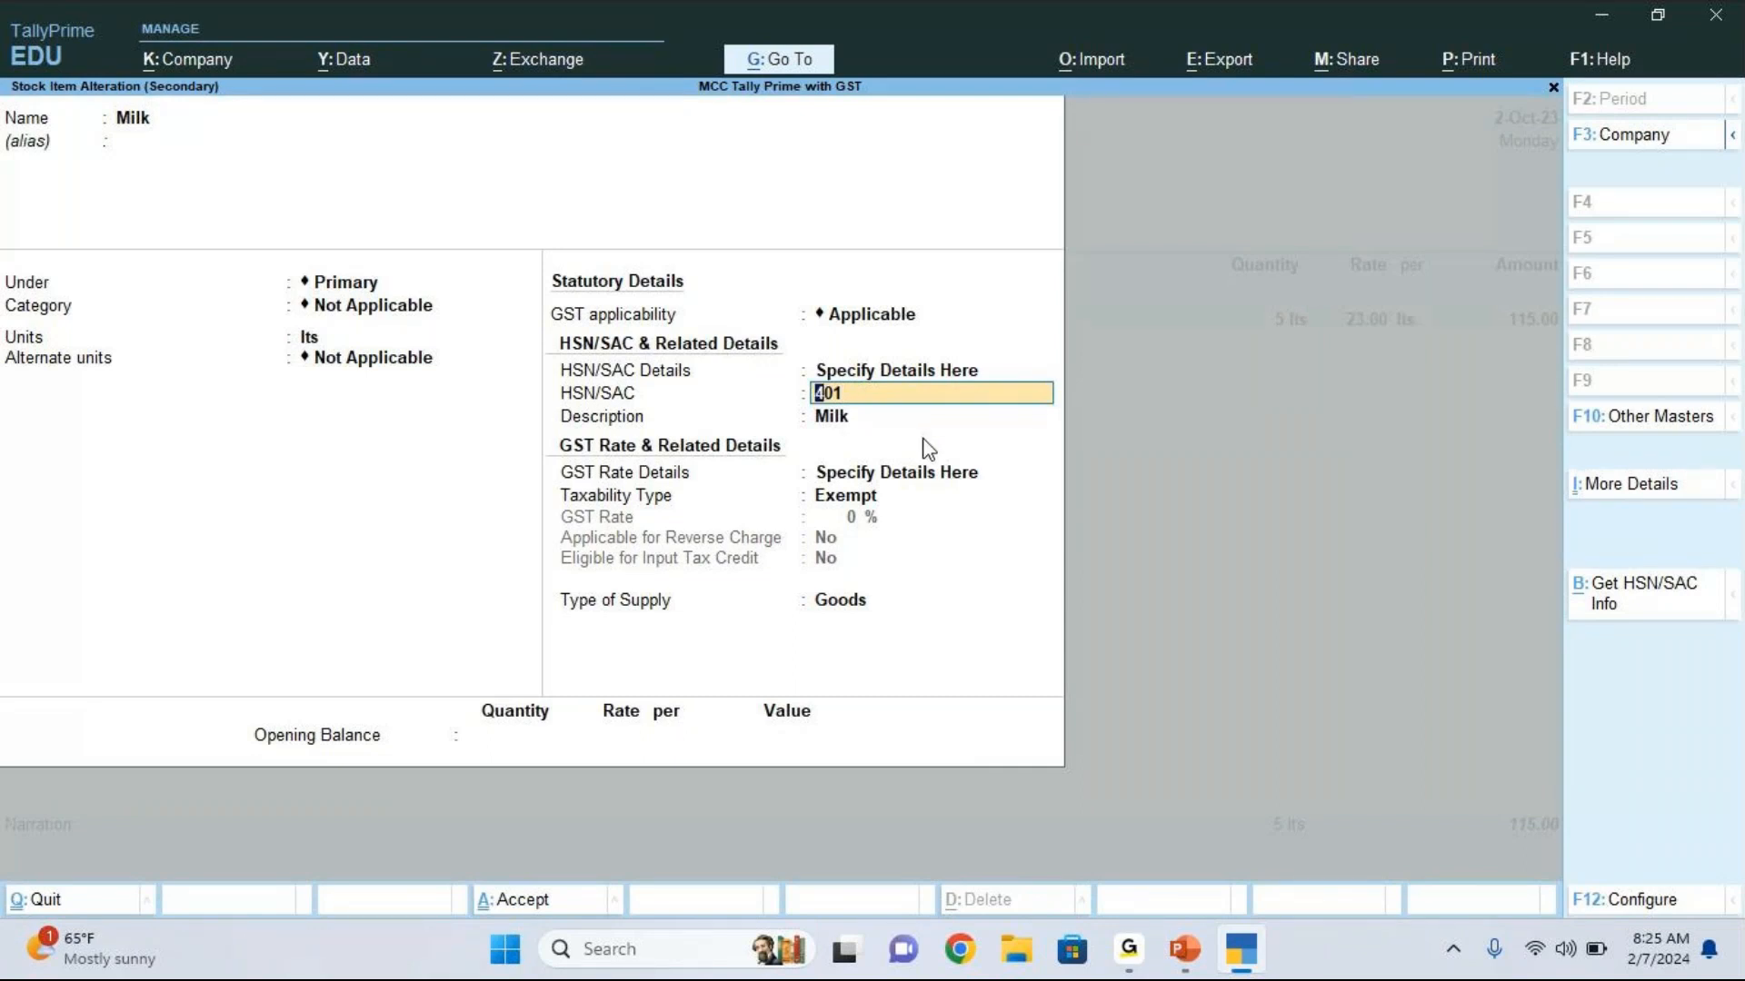
Step: Accept the altered Milk item with the HSN/SAC code, update the GST status of its vouchers, and save the sales voucher
key(ctrl)
key(ctrl+a)
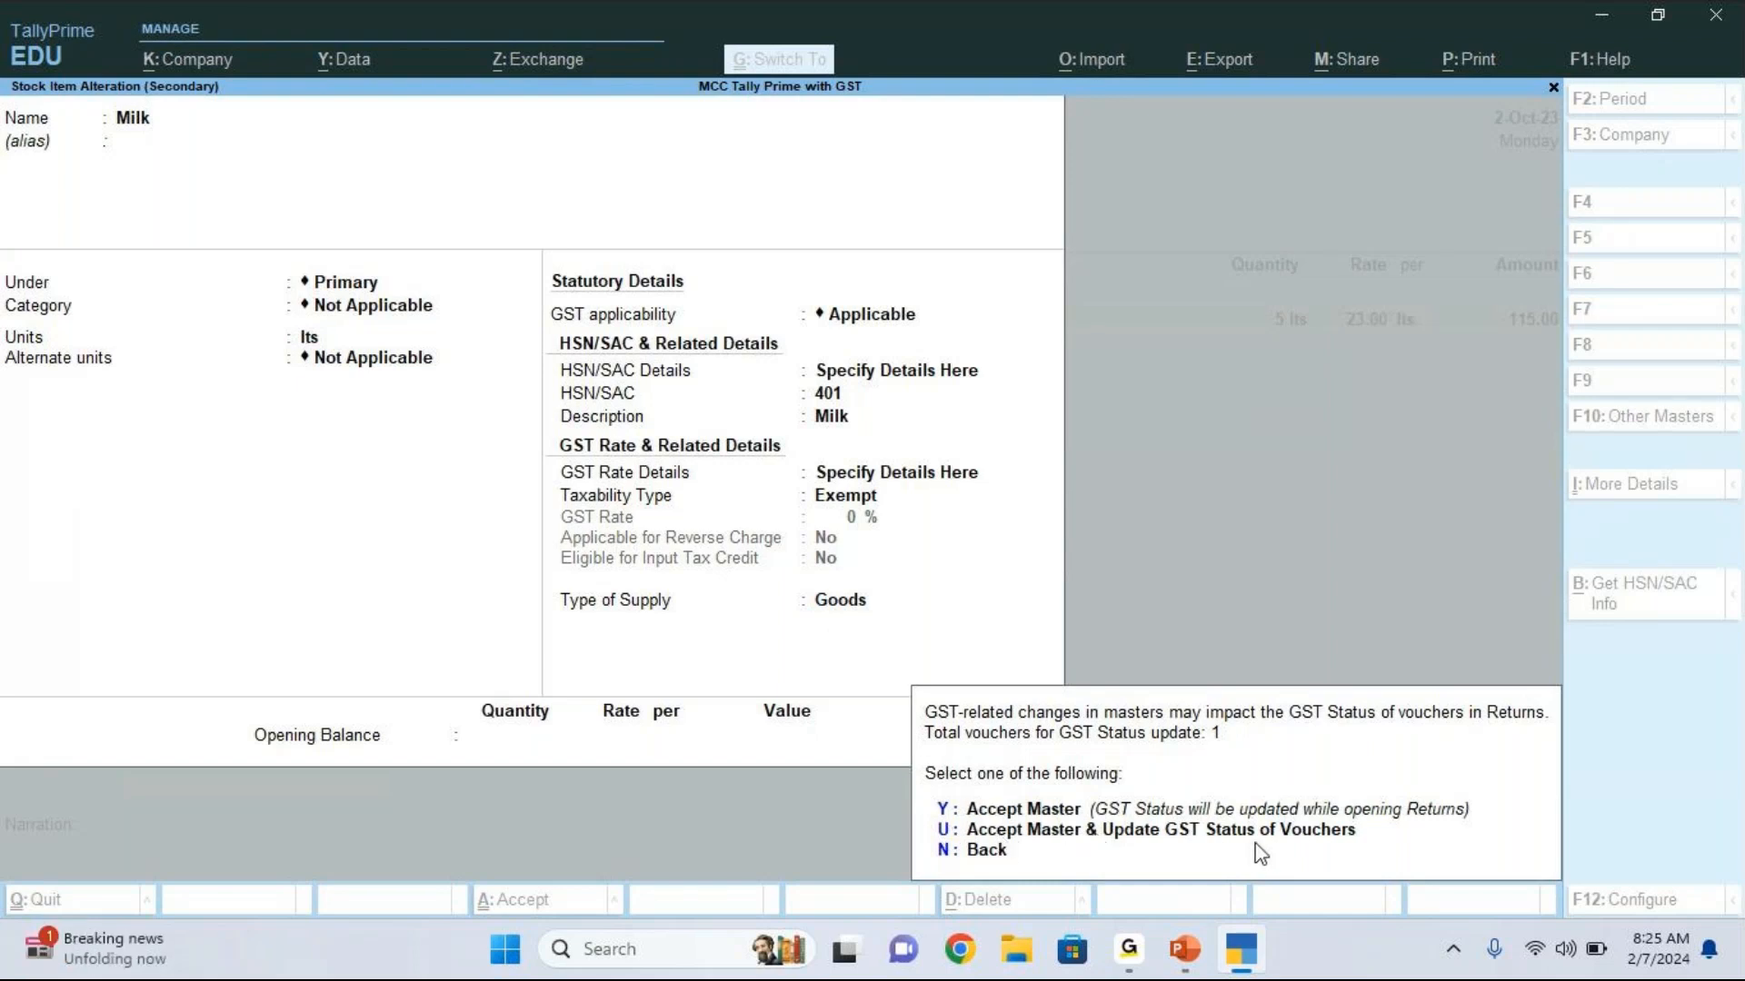
click(949, 831)
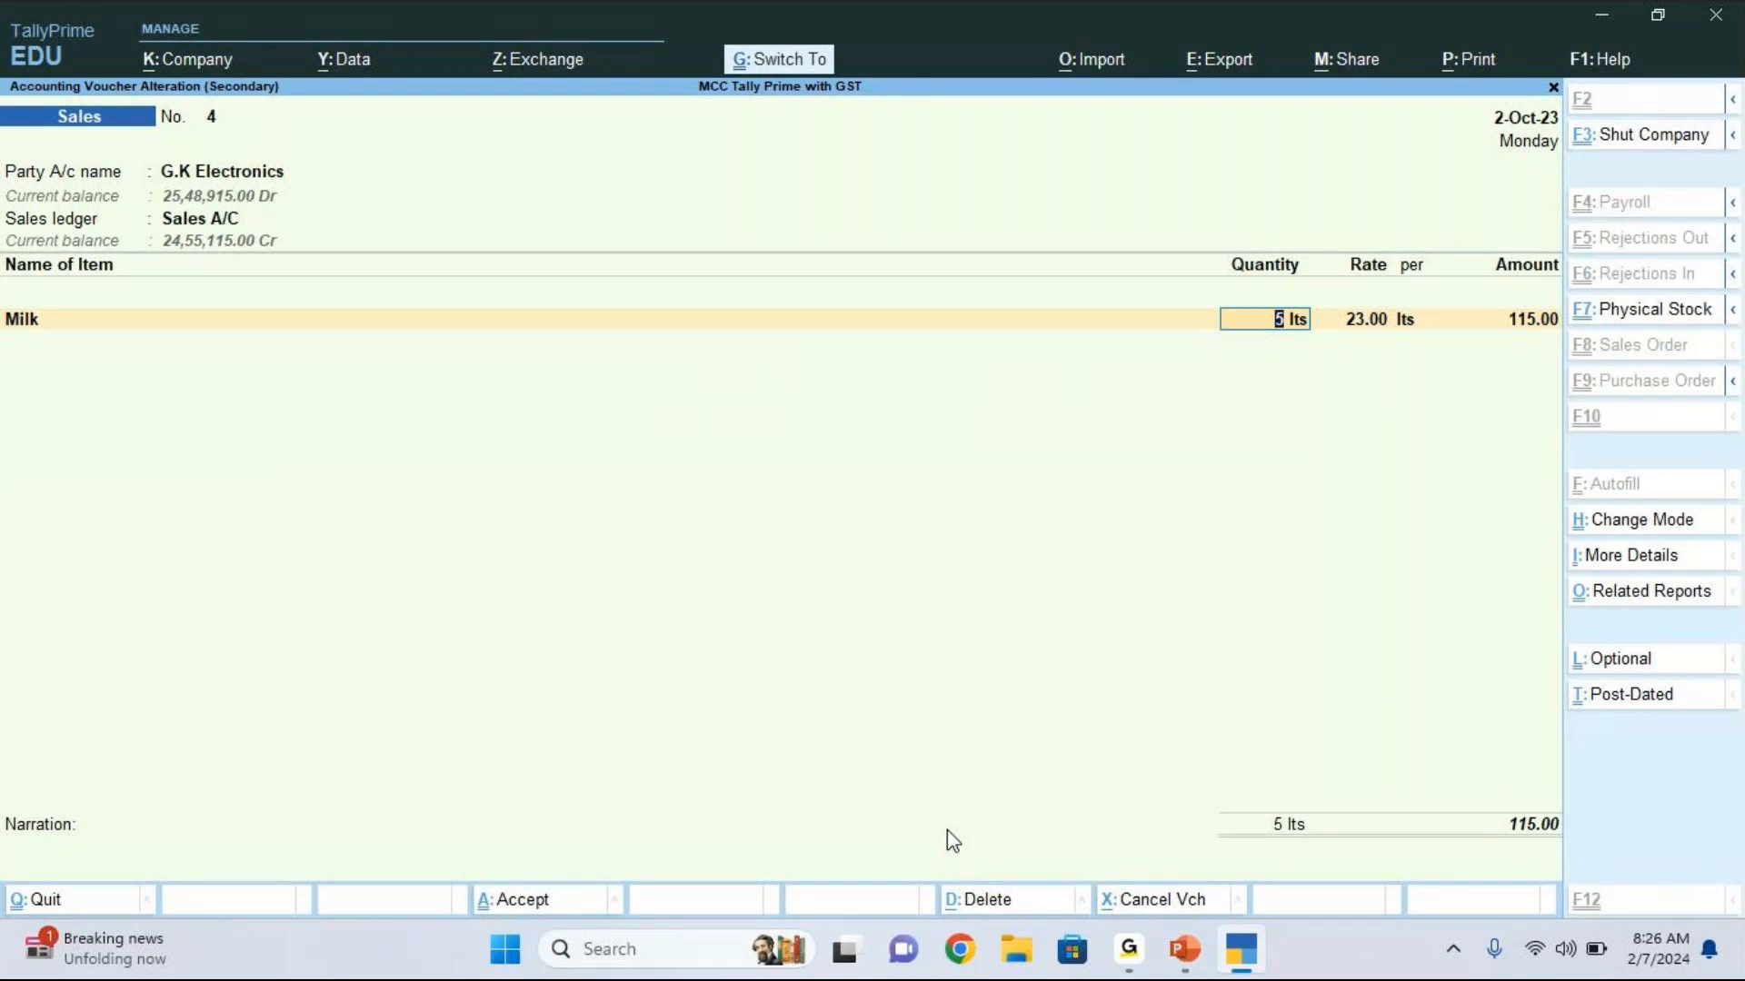
key(ctrl+a)
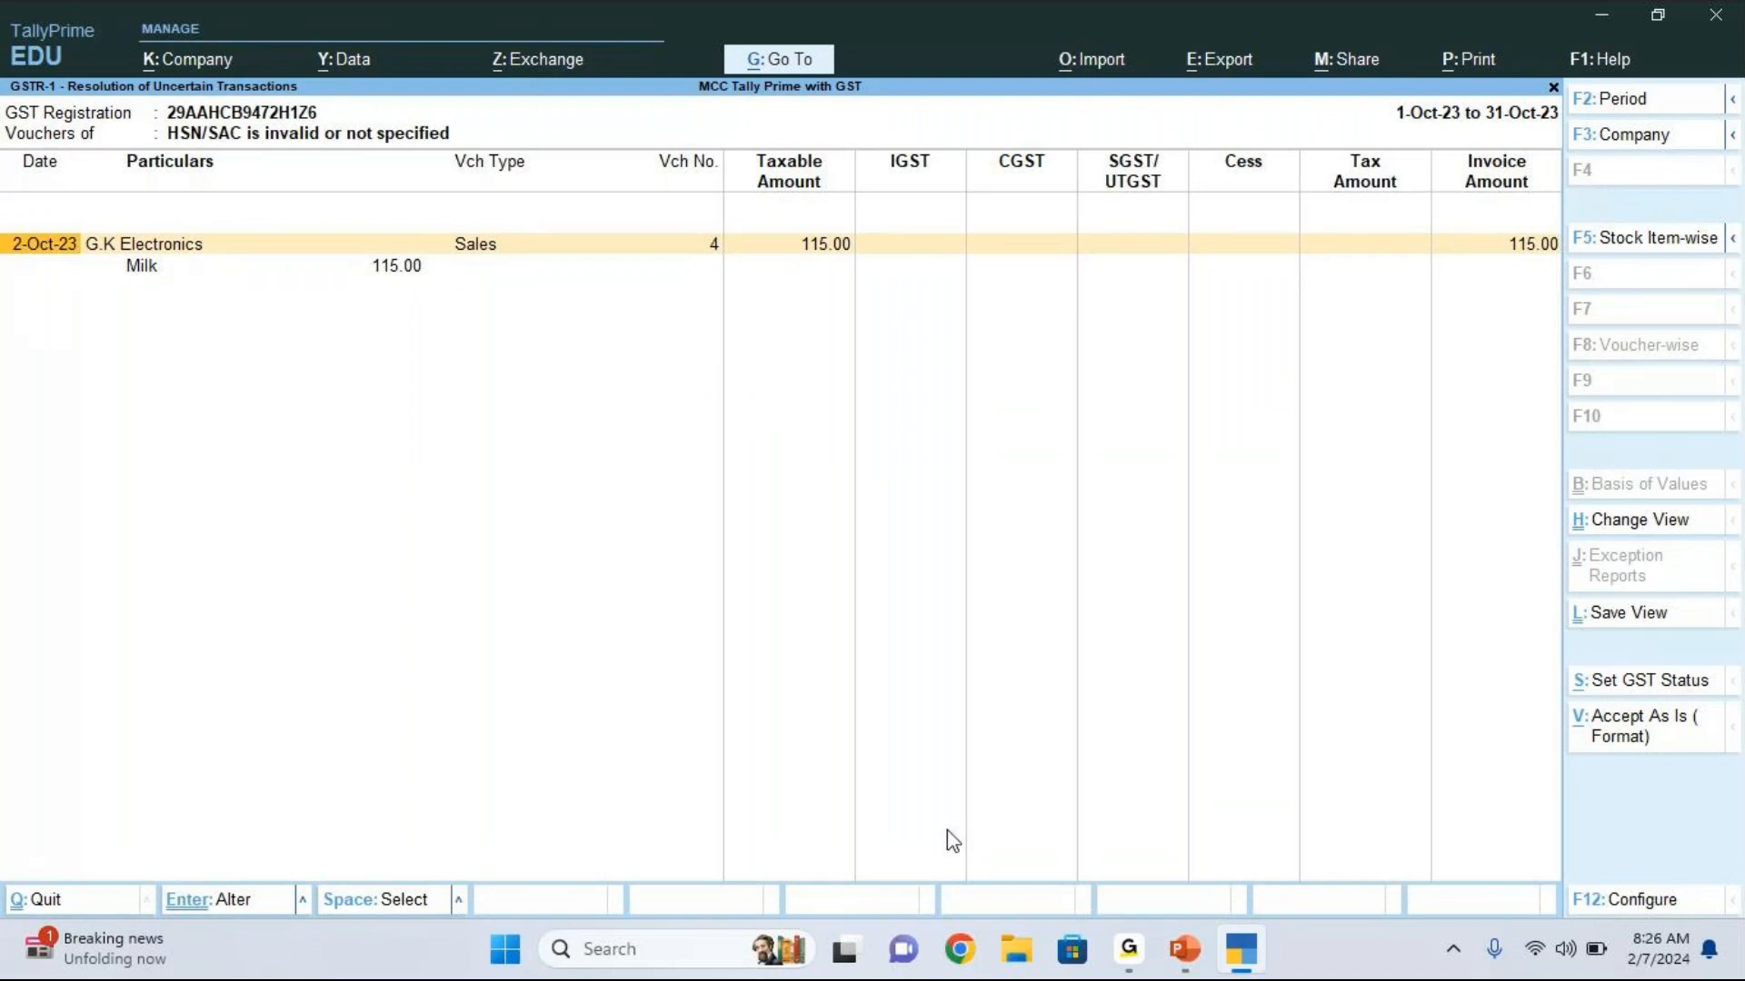
Step: Return to the GSTR-1 summary and list the uncertain vouchers under "HSN/SAC is invalid or not specified" again
key(Escape)
key(Escape)
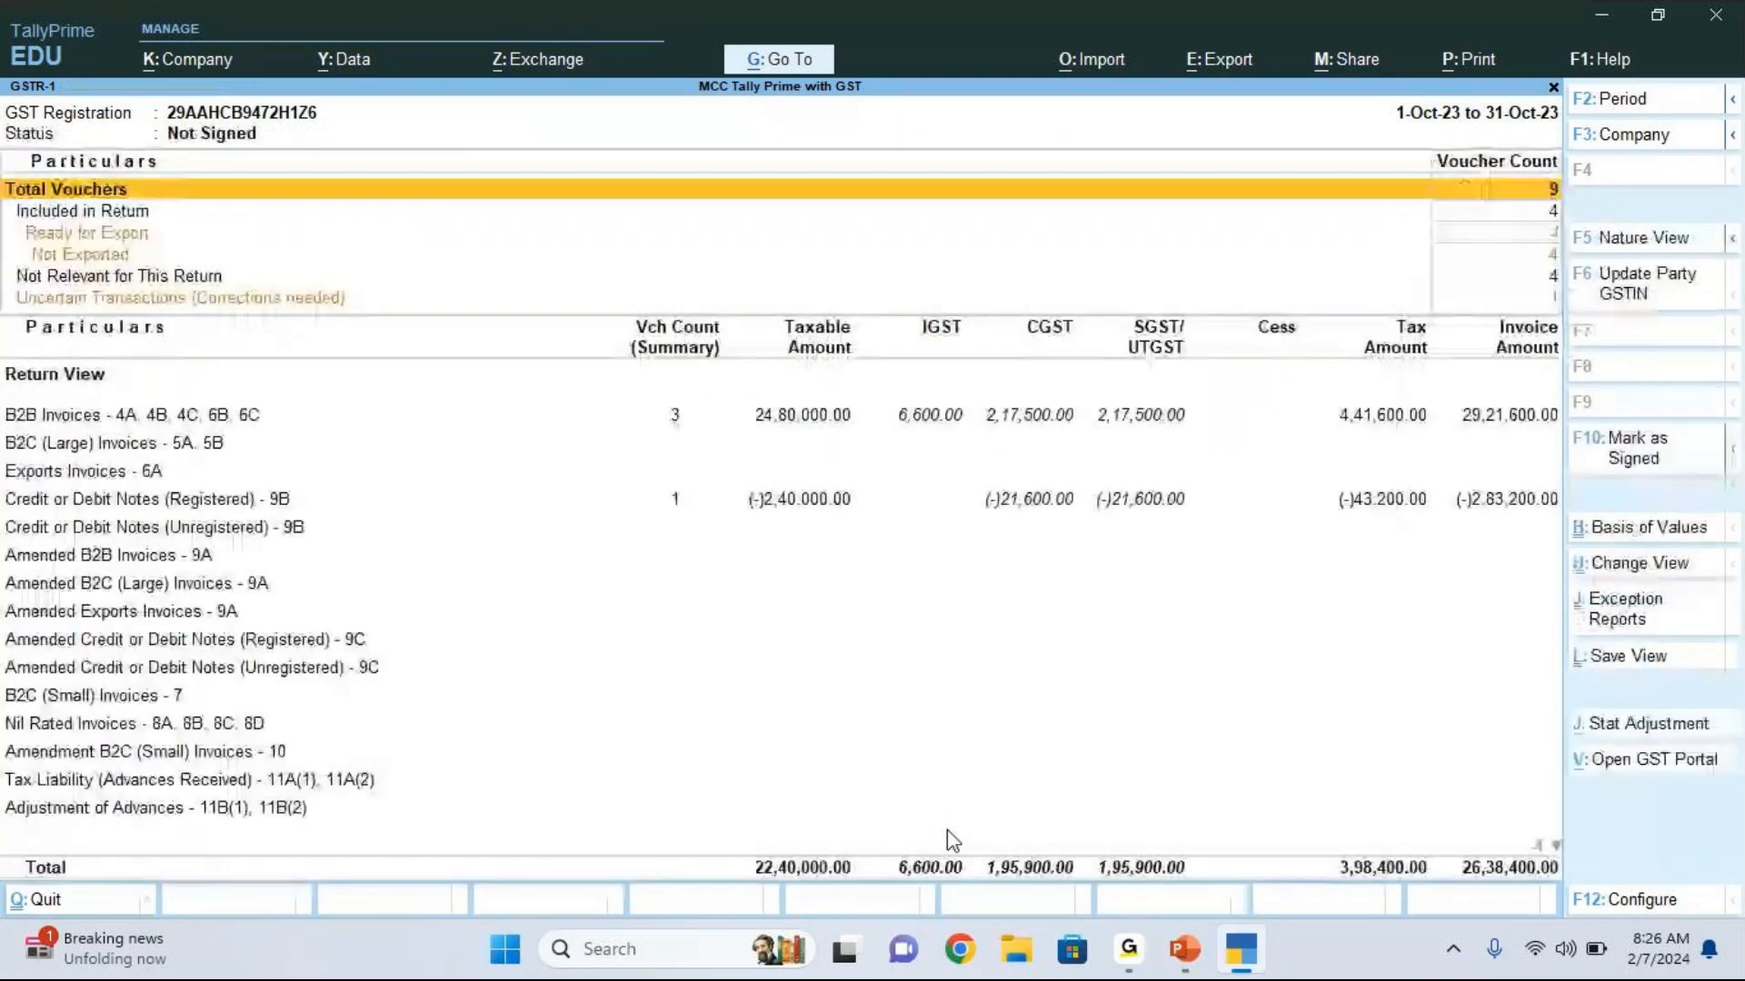
key(Down)
key(Down)
key(Down)
key(Down)
key(Down)
key(Return)
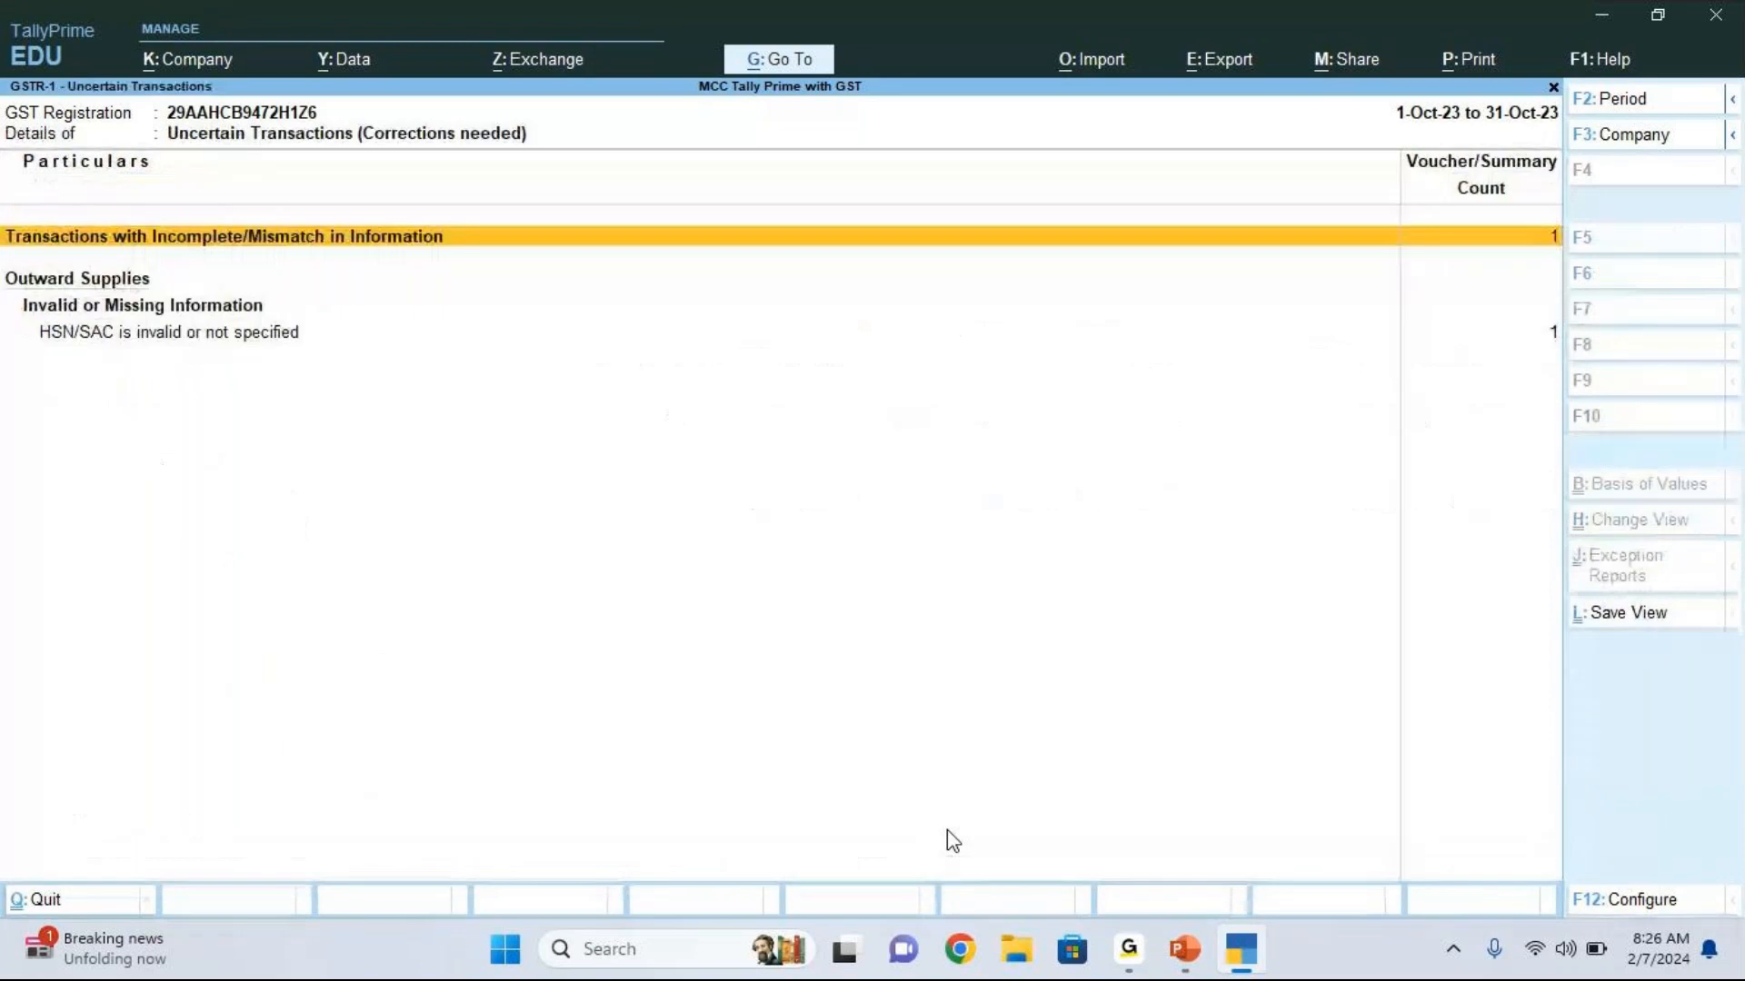
key(Down)
key(Down)
key(Return)
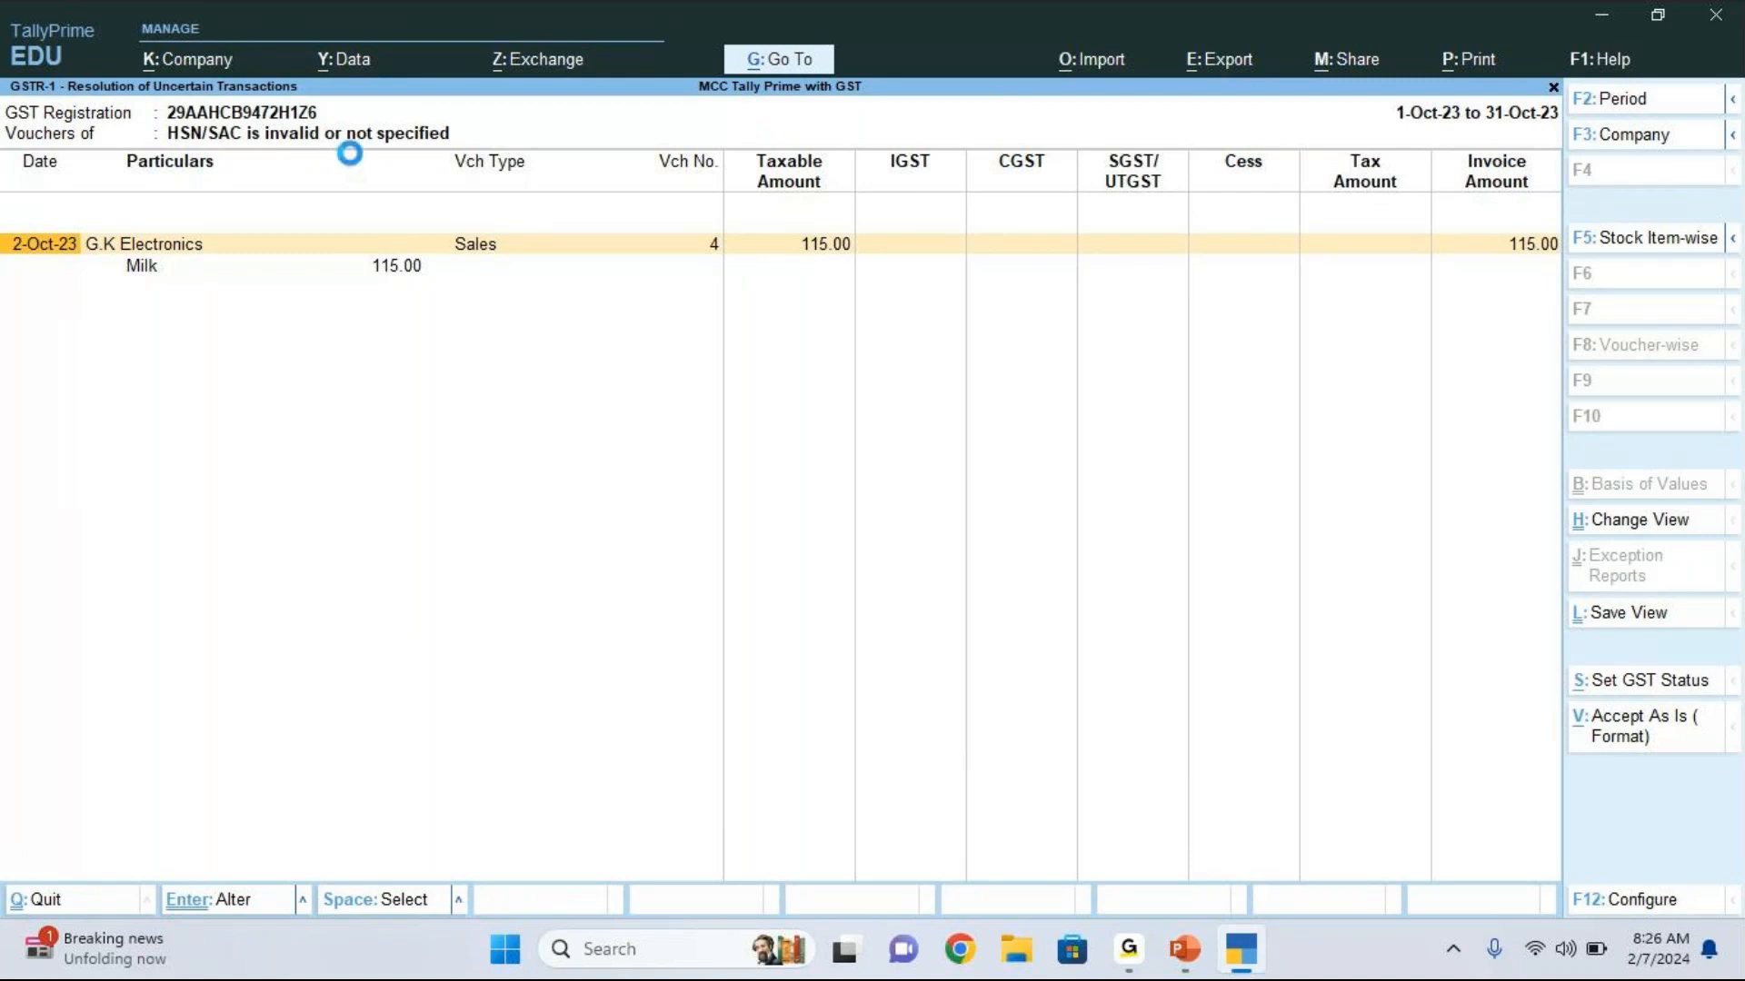
Step: Open the Milk item from the listed G.K Electronics sales voucher and set its GST applicability to Not Applicable
key(Return)
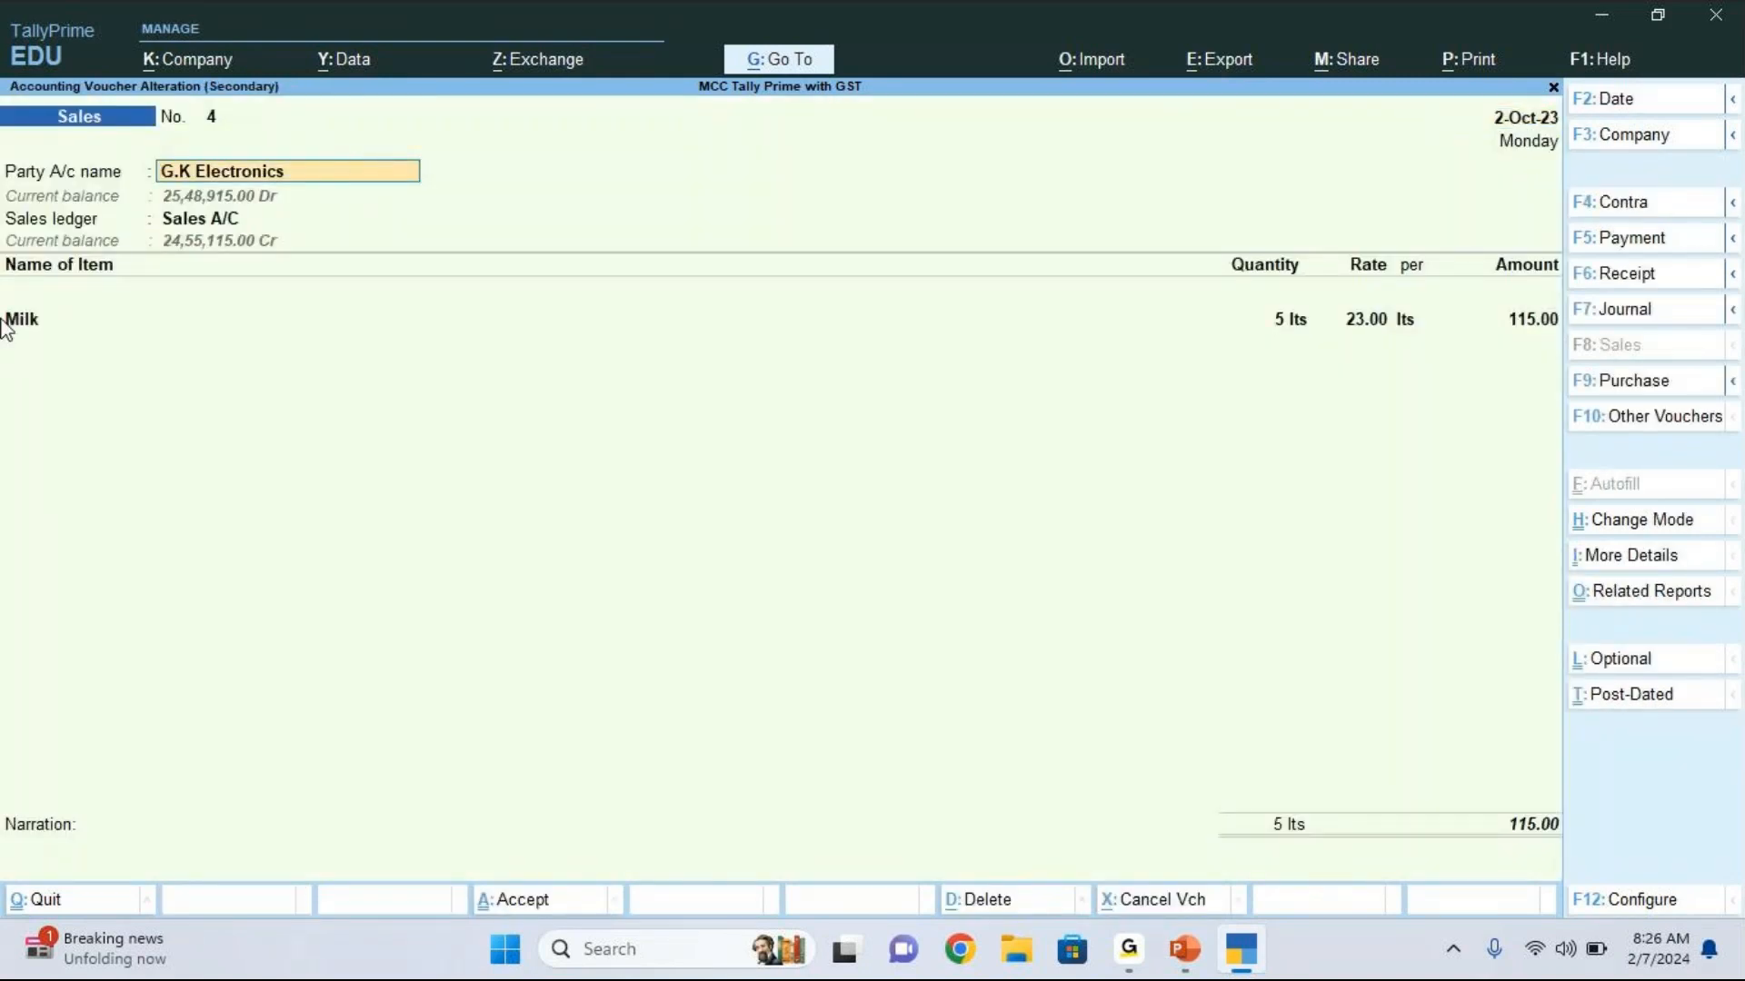
click(4, 320)
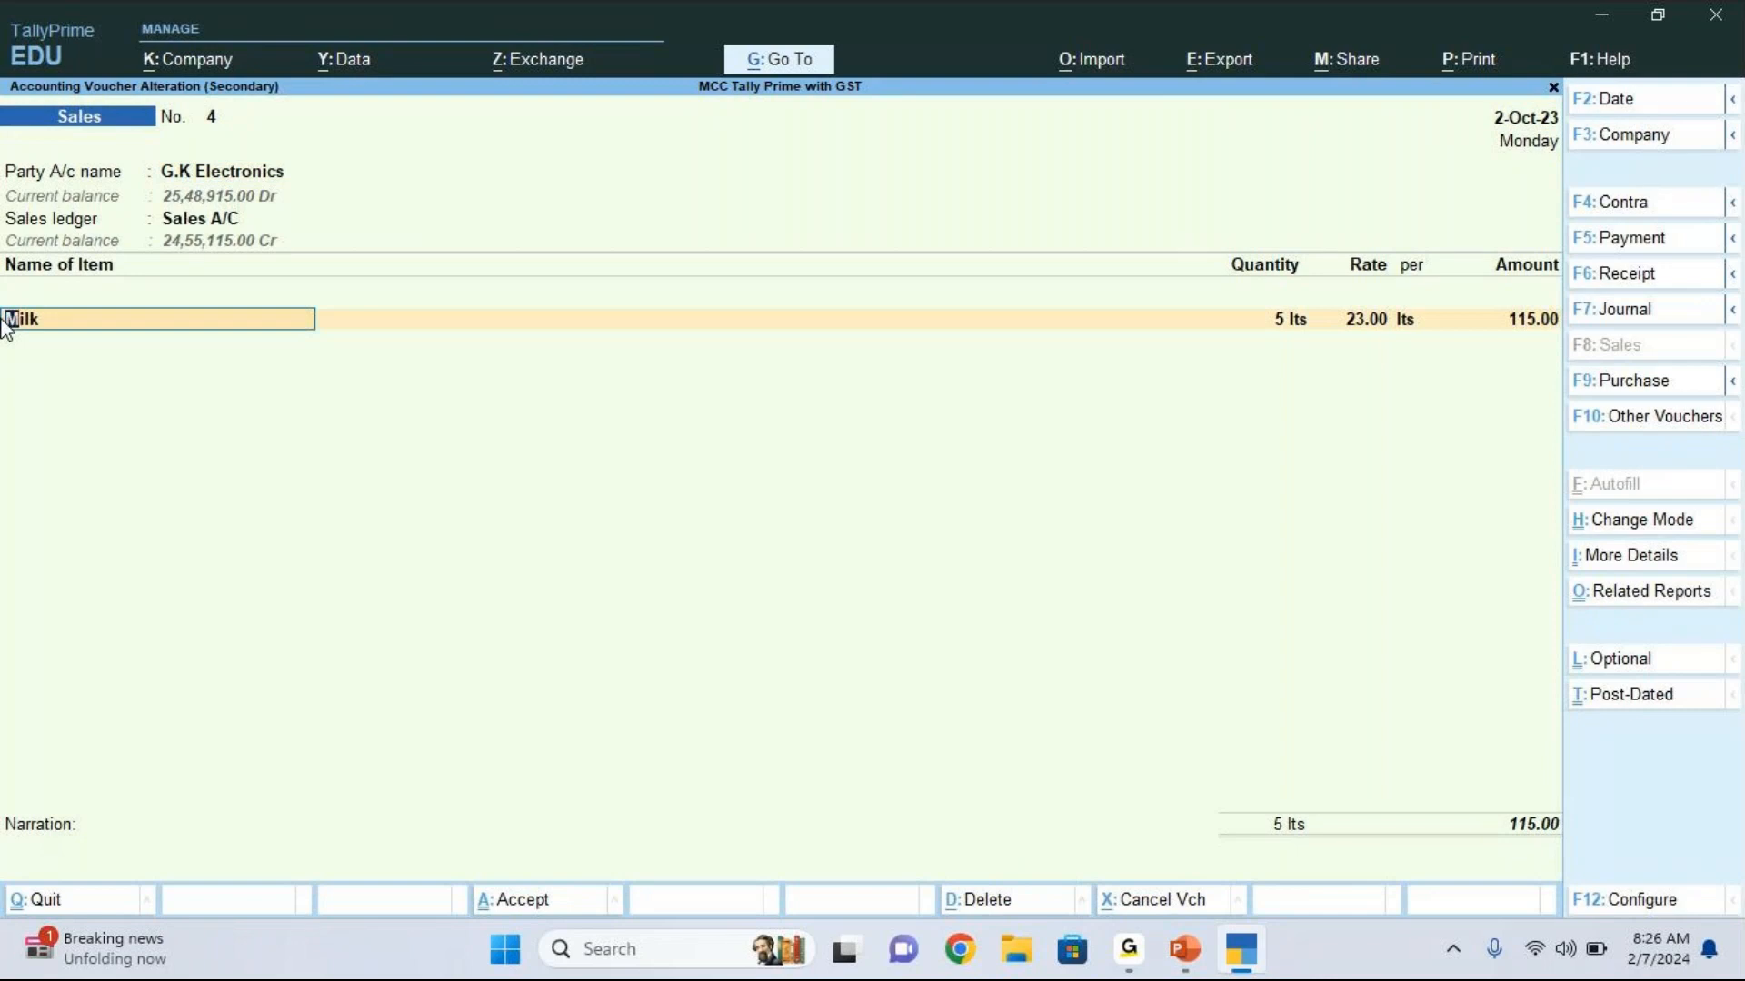
key(ctrl+Return)
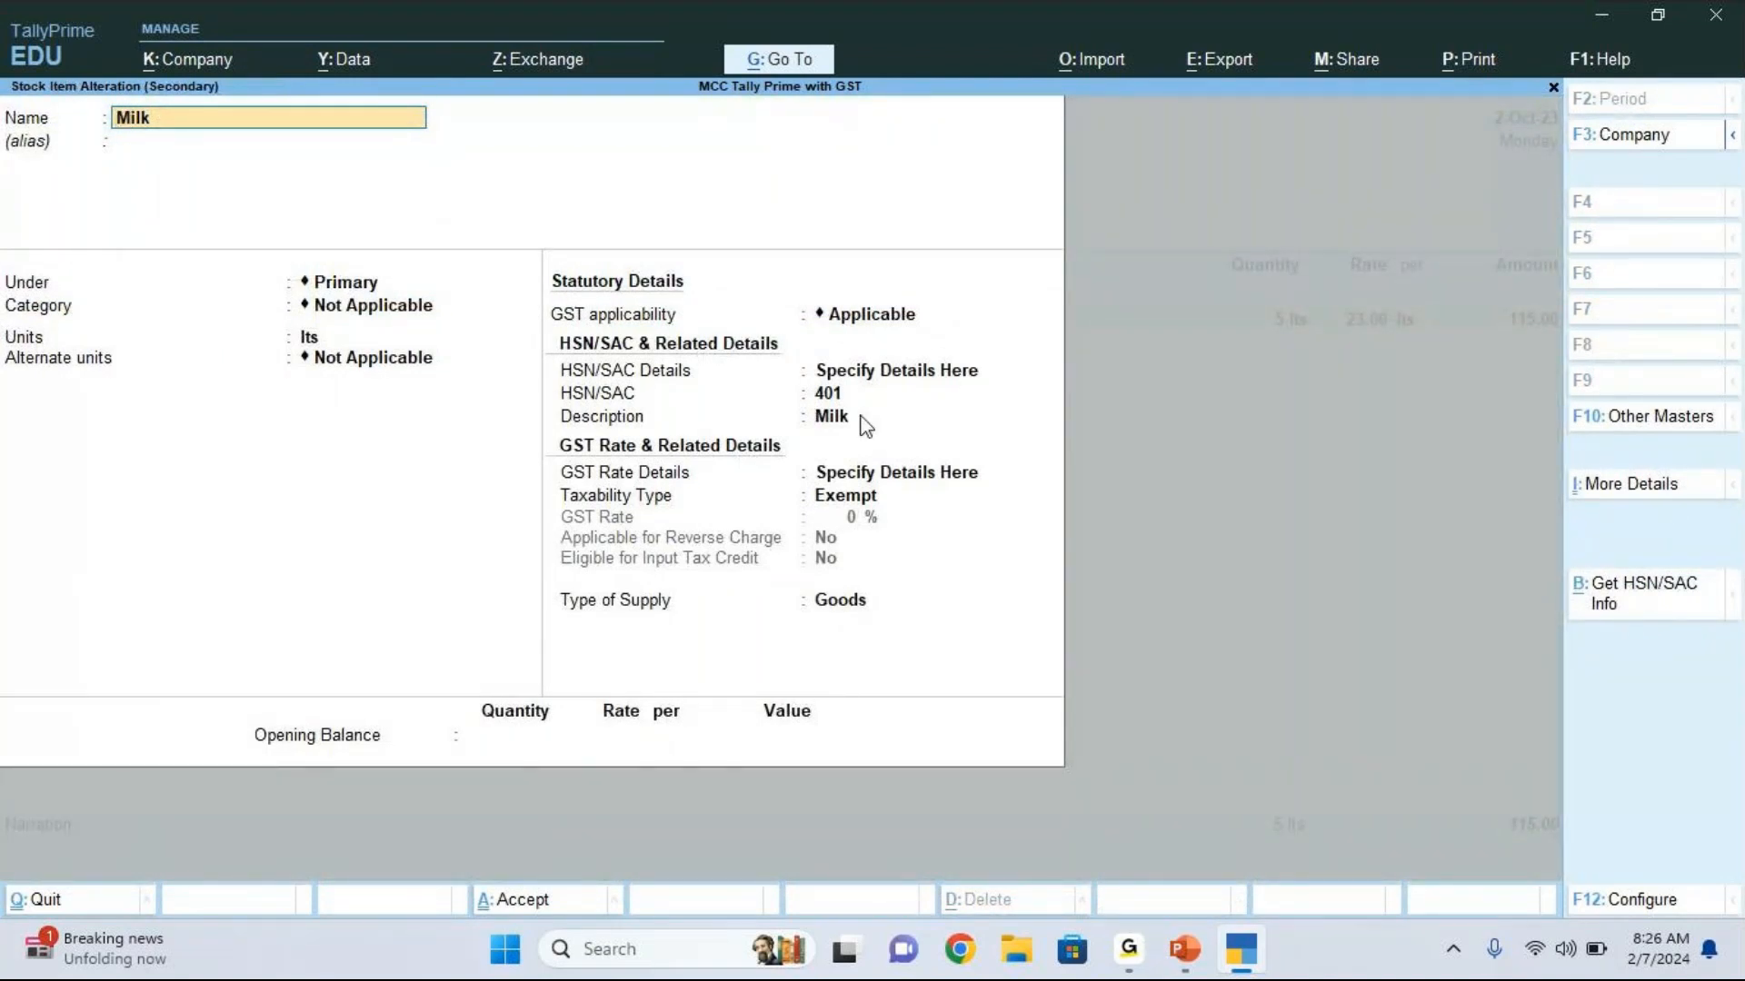
click(881, 318)
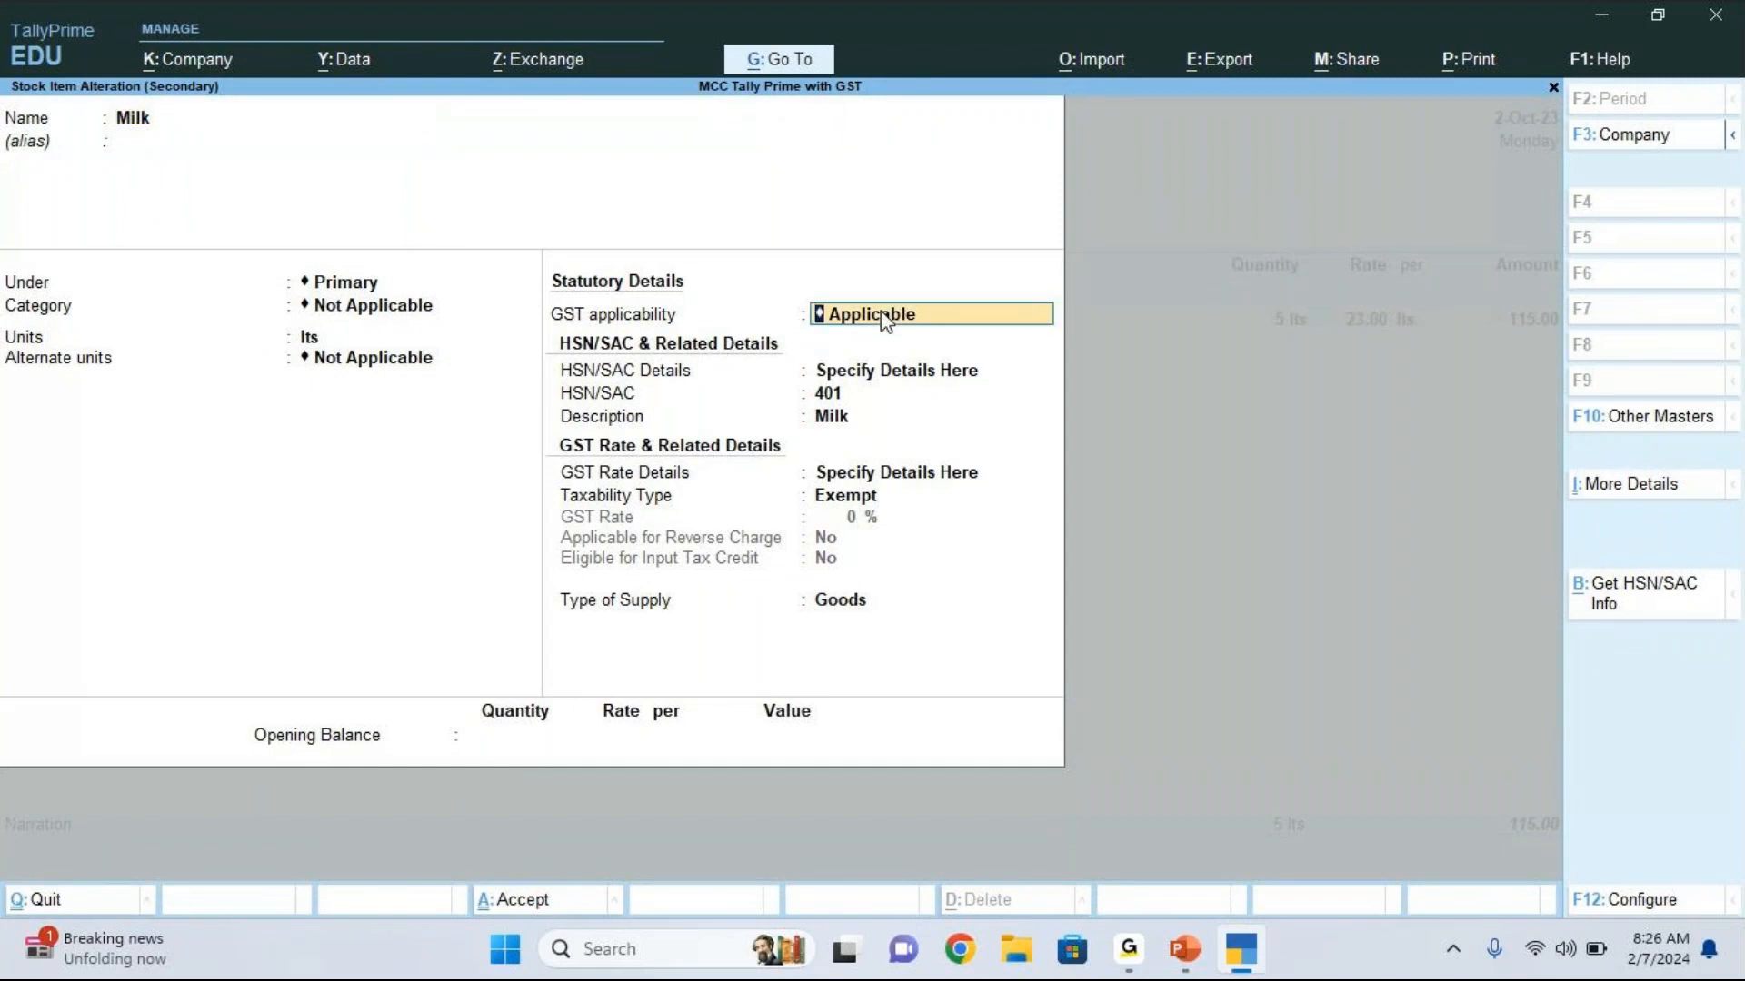
key(BackSpace)
key(Down)
key(Down)
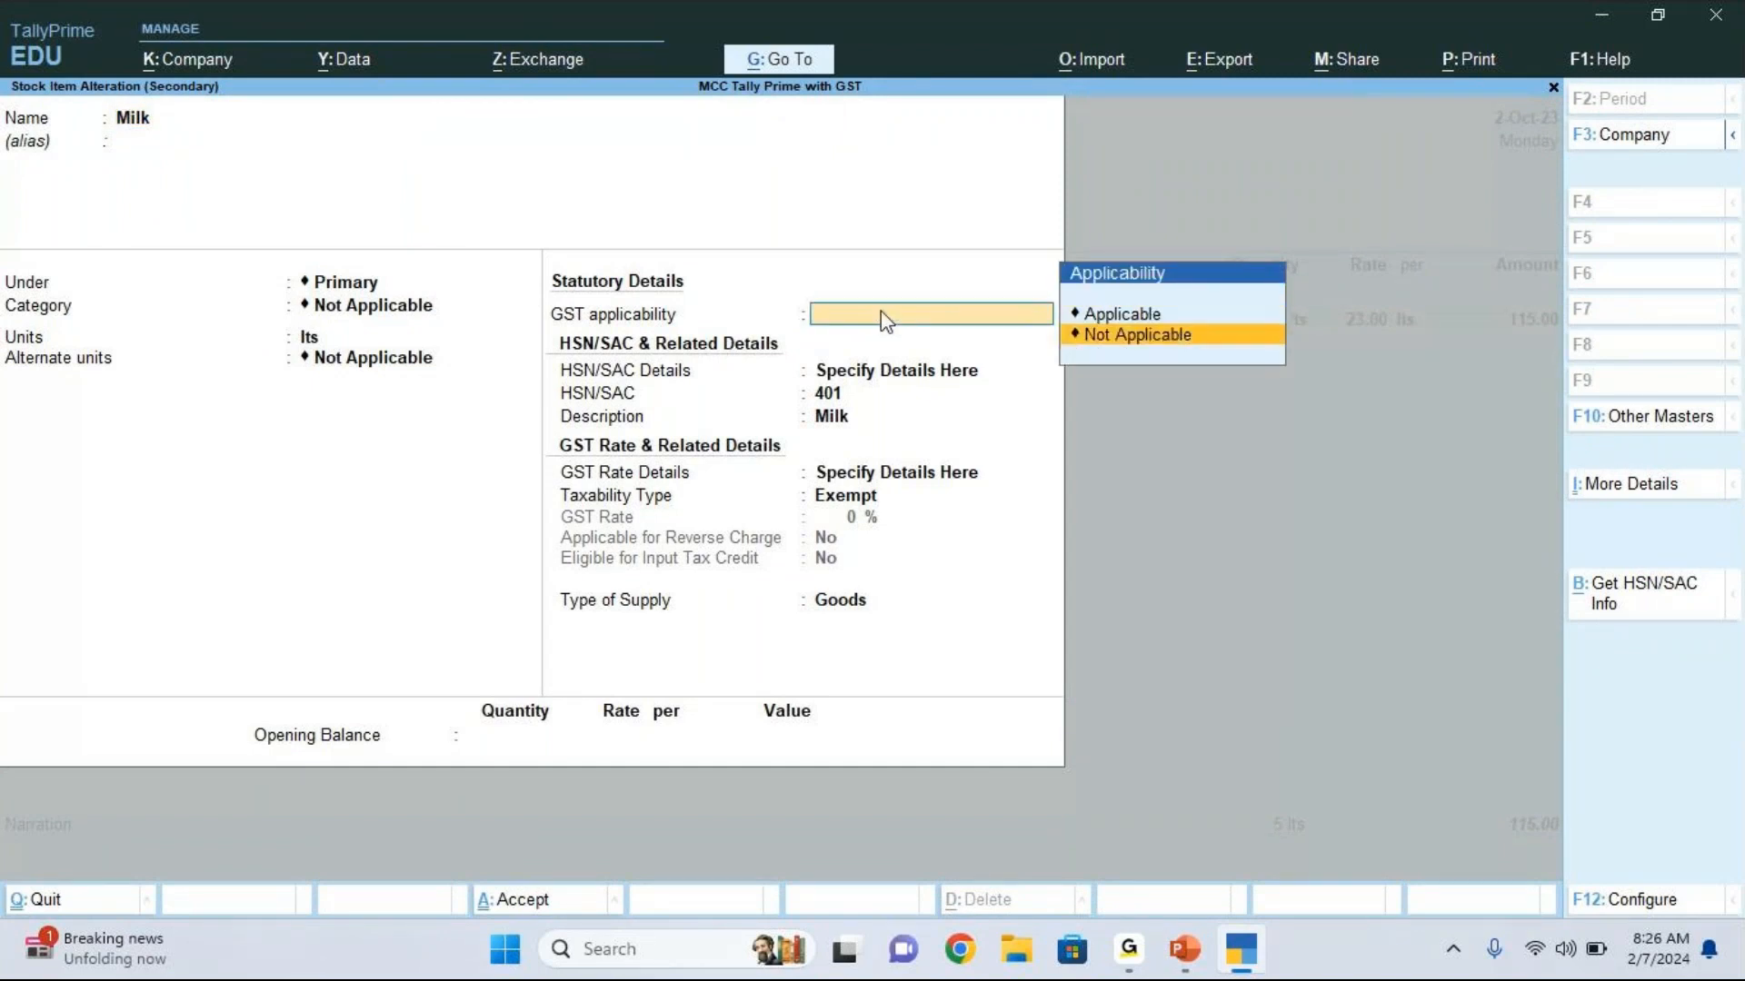
key(Return)
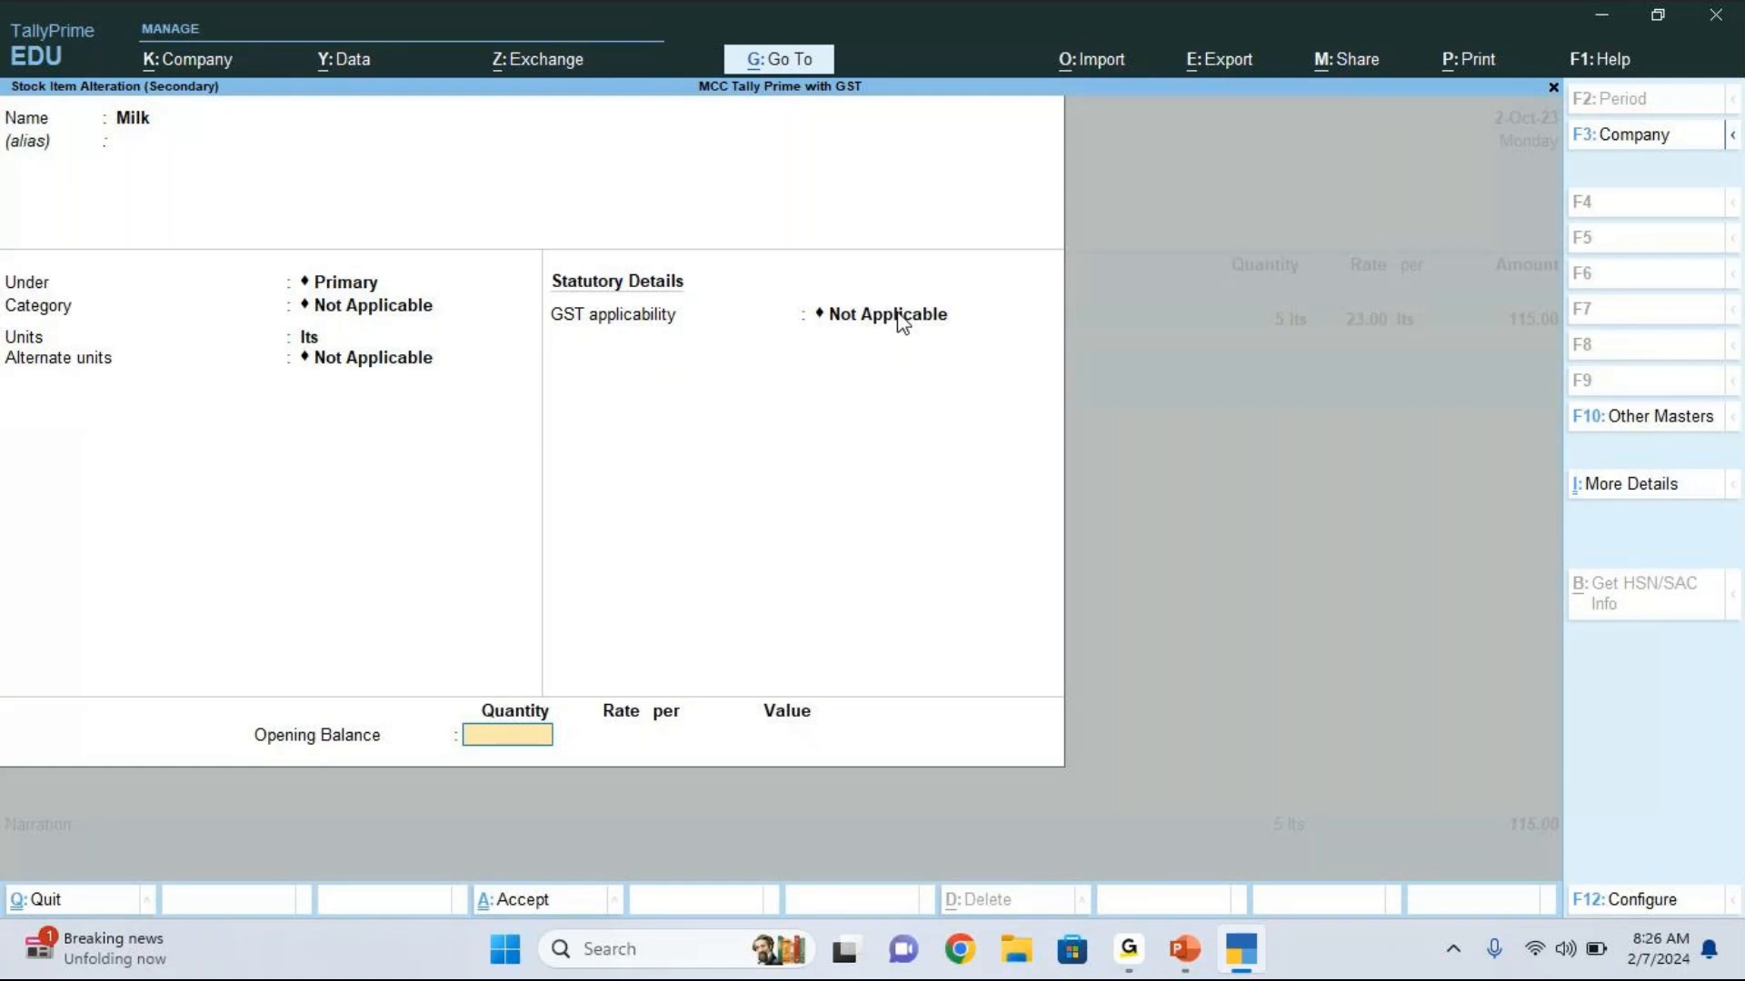
Step: Accept the Milk item as not GST-applicable, update the GST status of its vouchers, and save the sales voucher
key(ctrl+a)
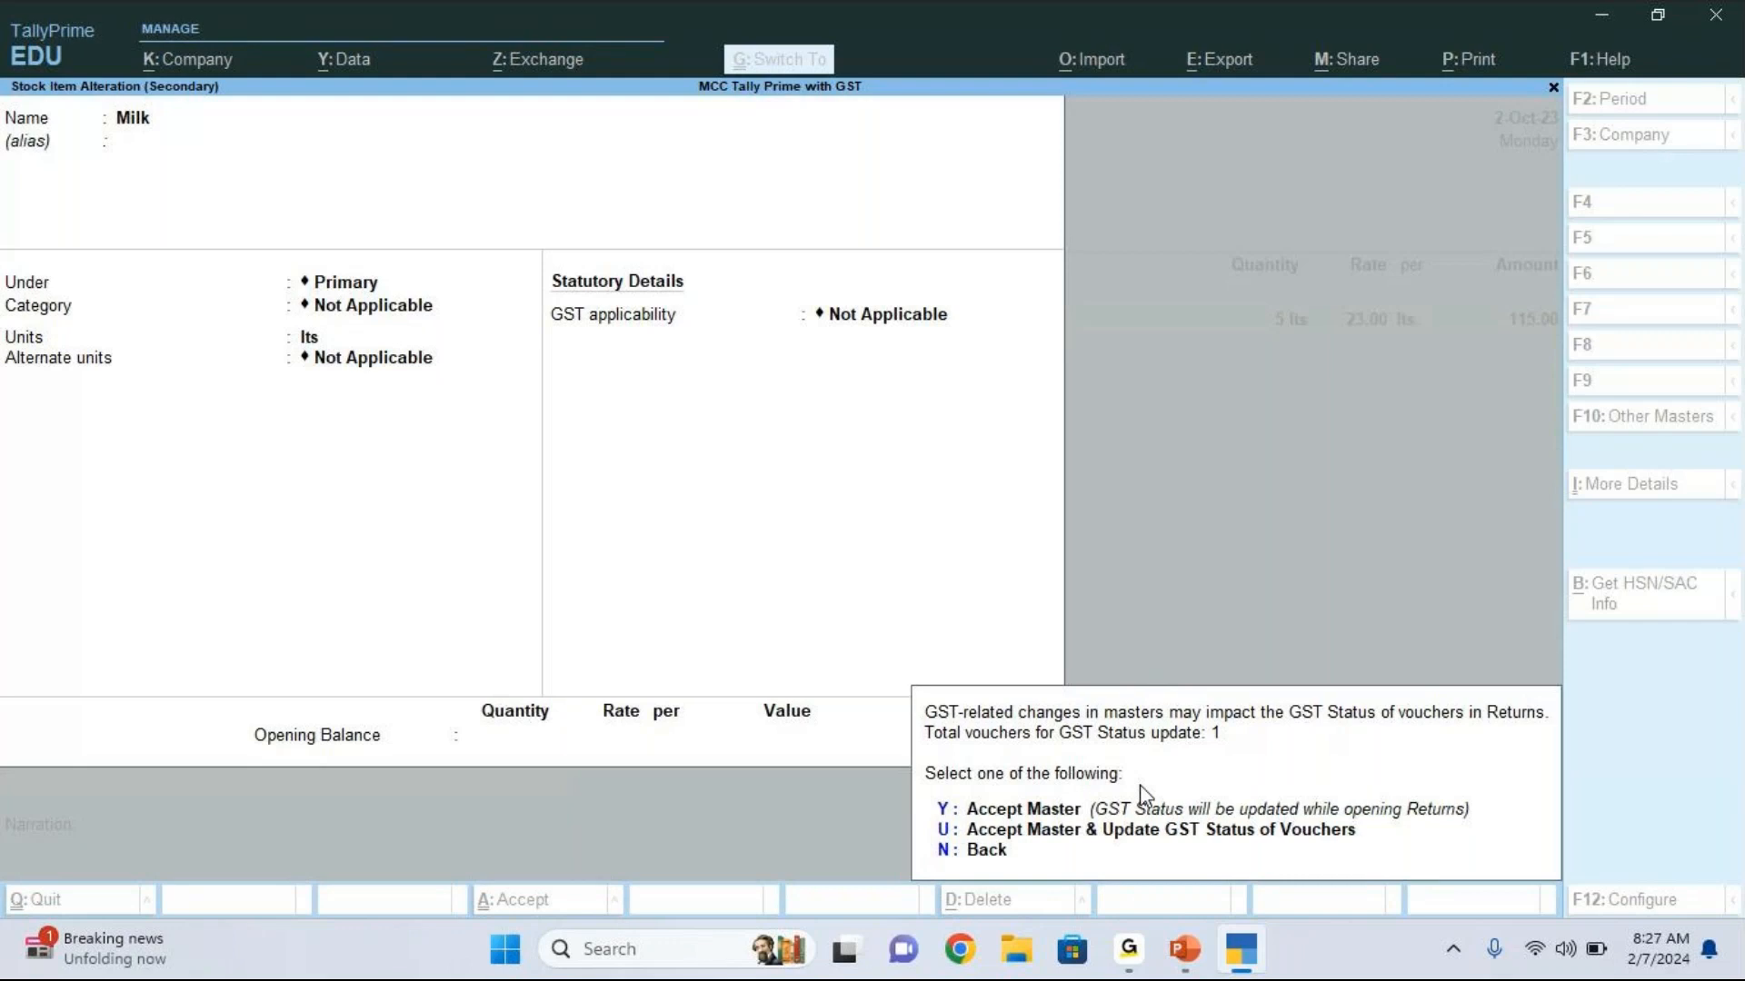
click(955, 838)
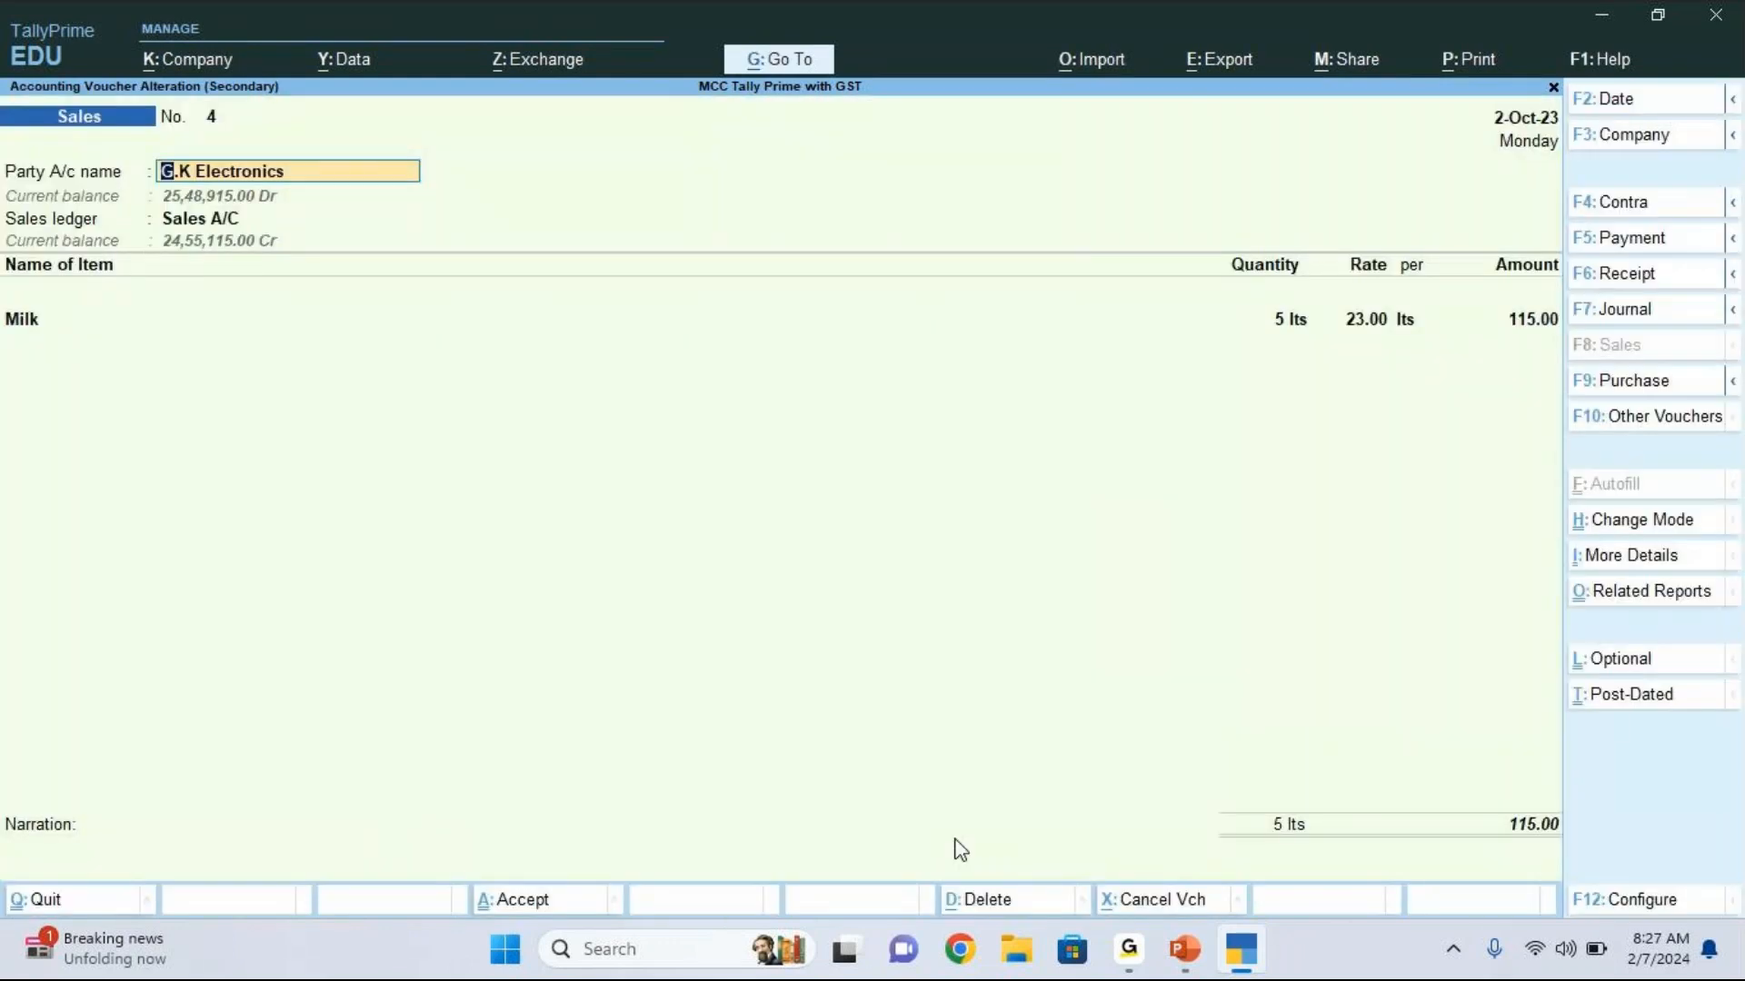
key(ctrl)
key(ctrl+a)
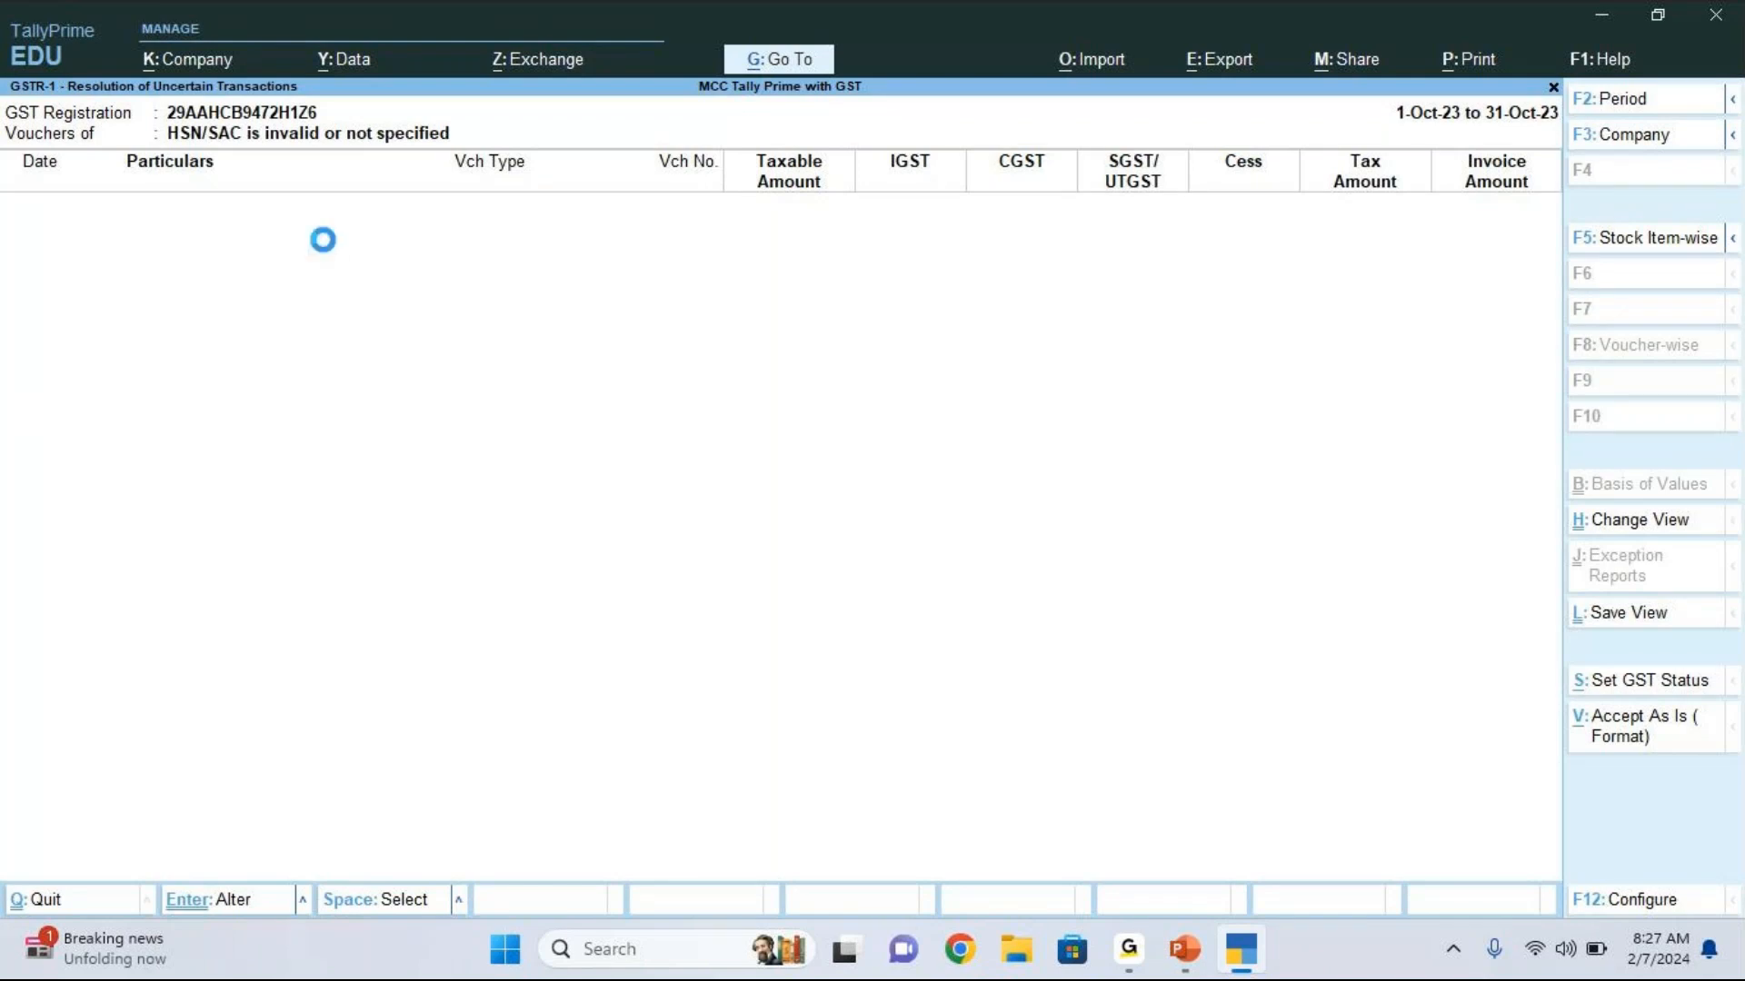
Step: Go back to the GSTR-1 summary and check the Uncertain Transactions (Corrections needed) row
key(Escape)
key(Escape)
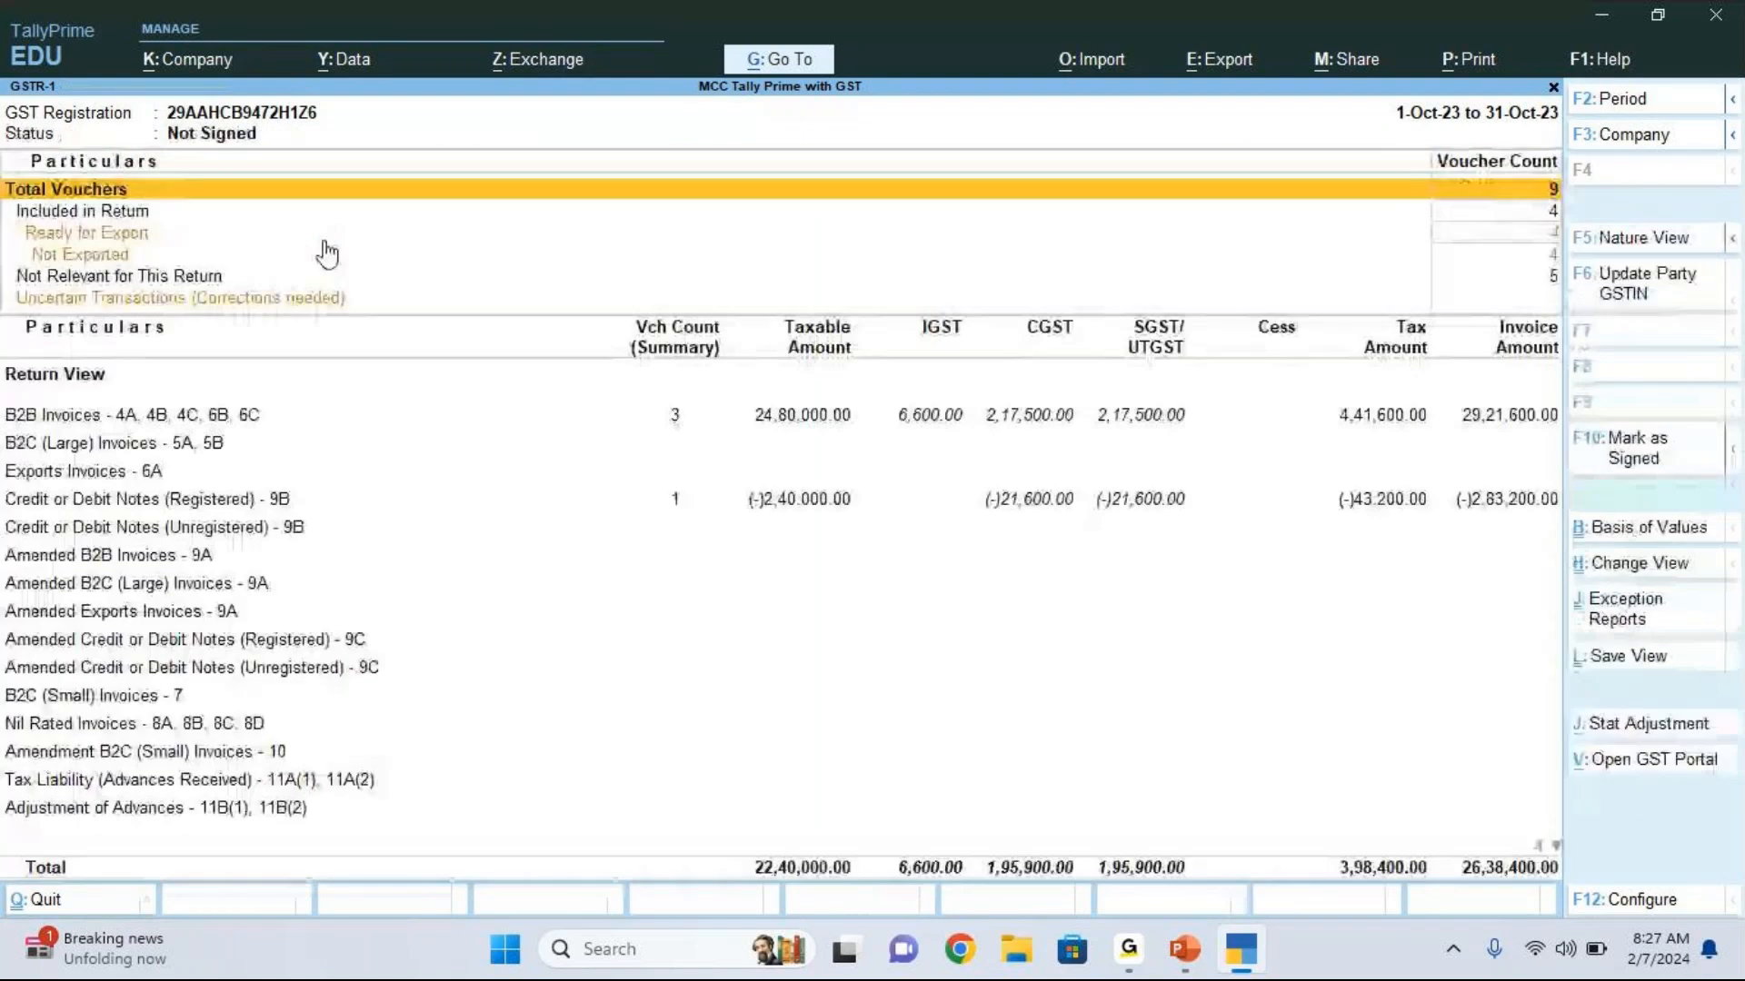
key(Down)
key(Down)
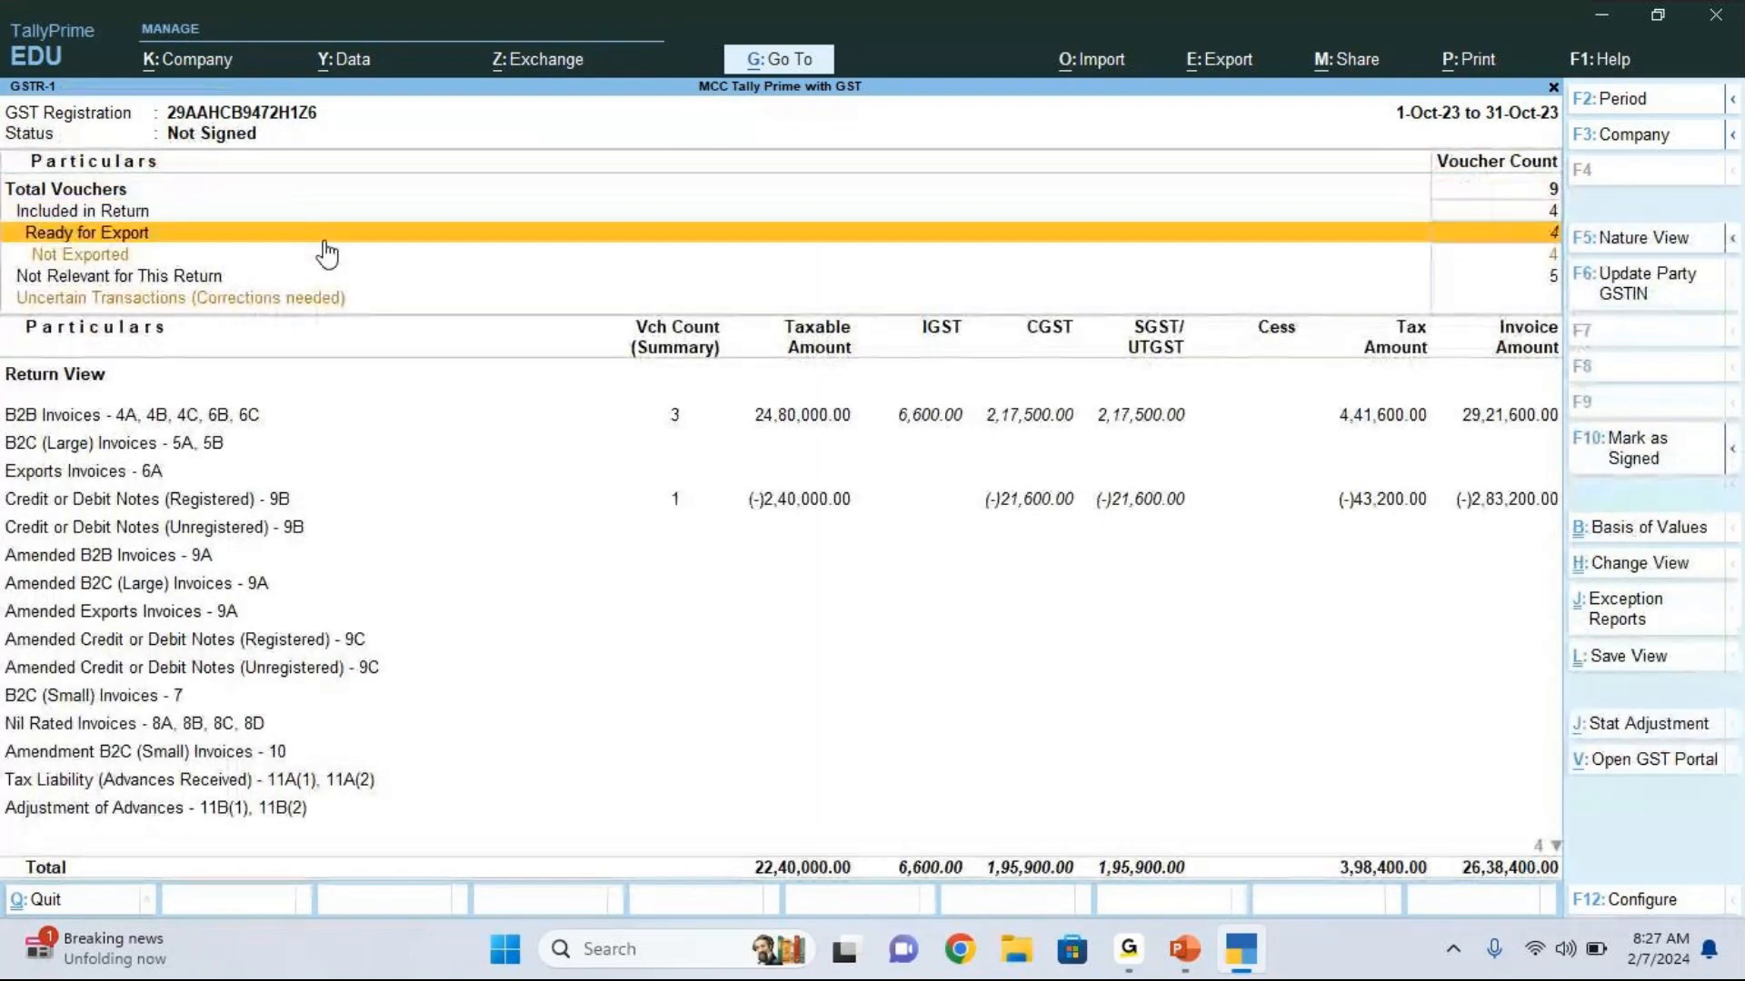
key(Down)
key(Down)
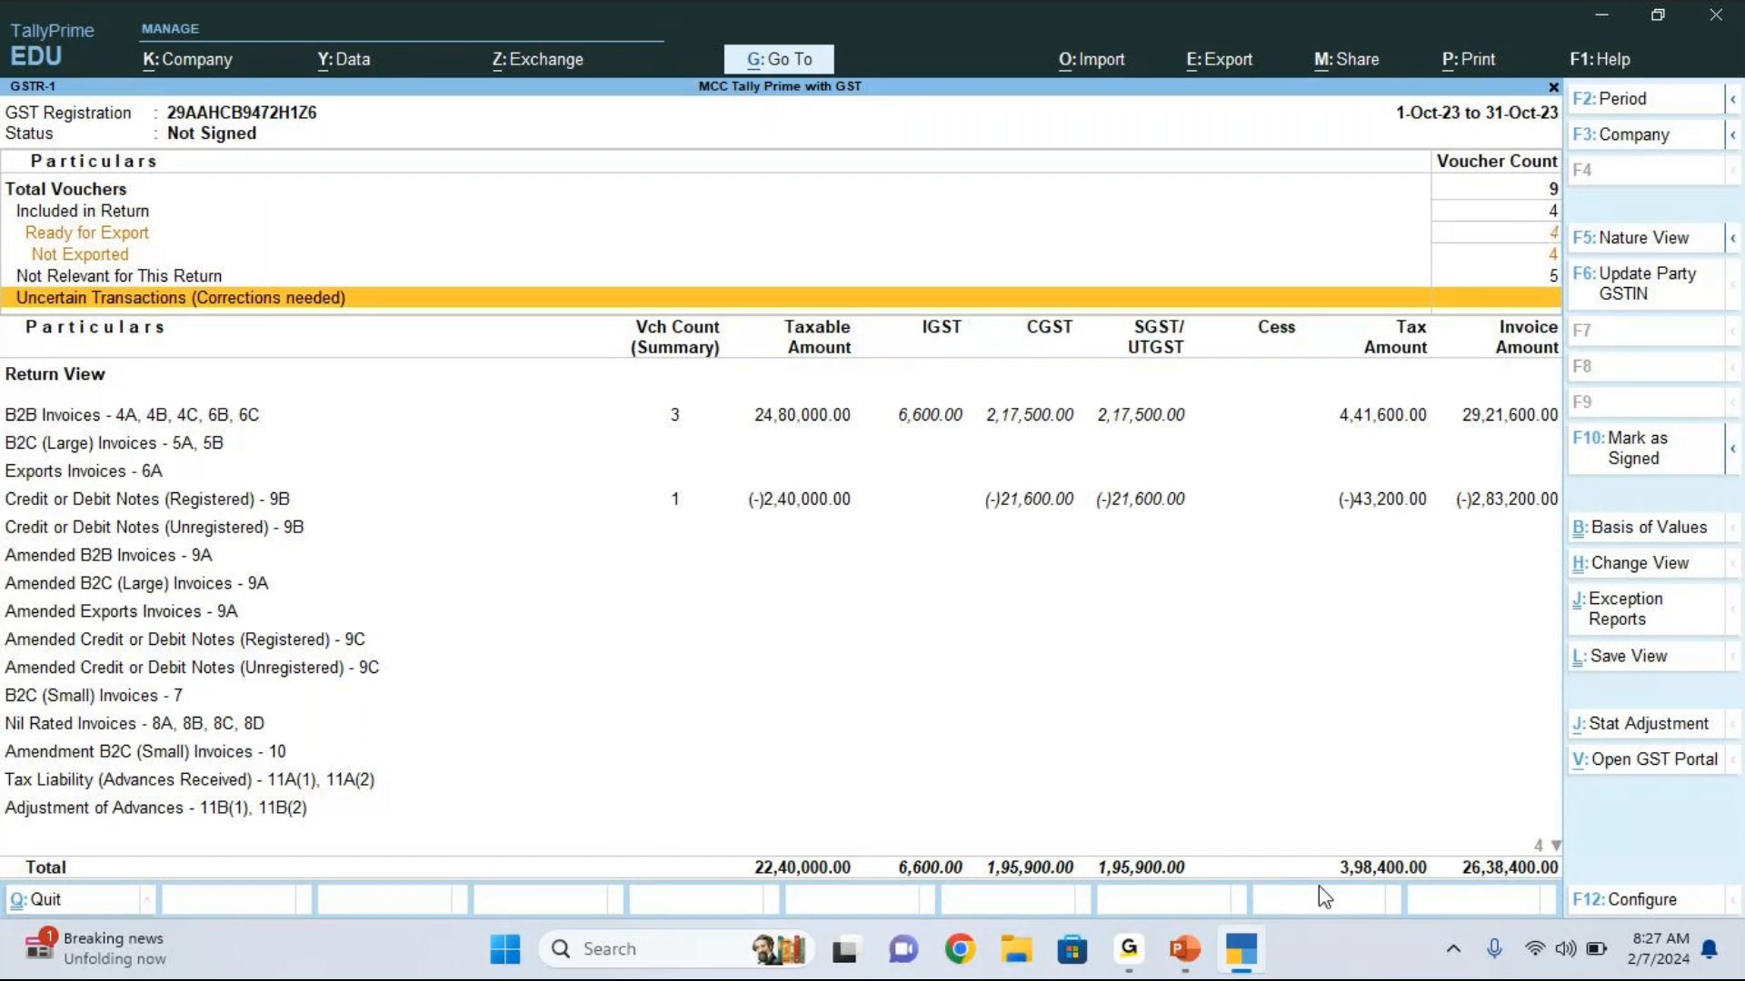
click(1311, 911)
click(1278, 885)
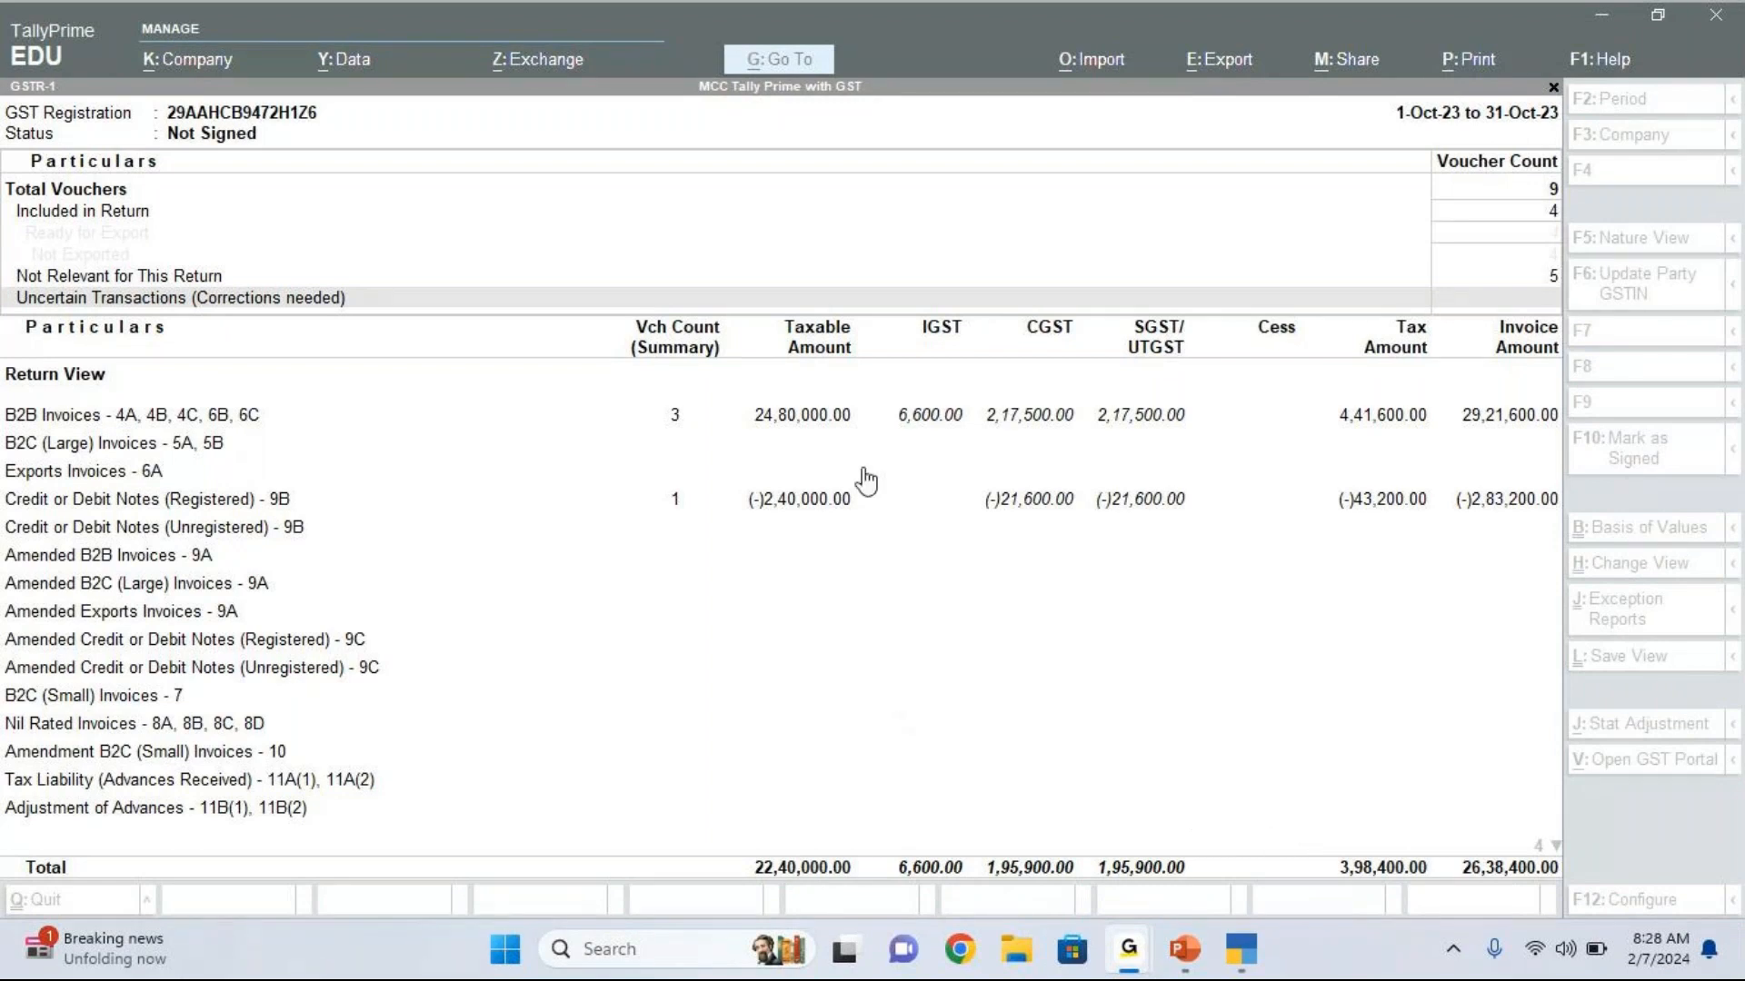
click(844, 560)
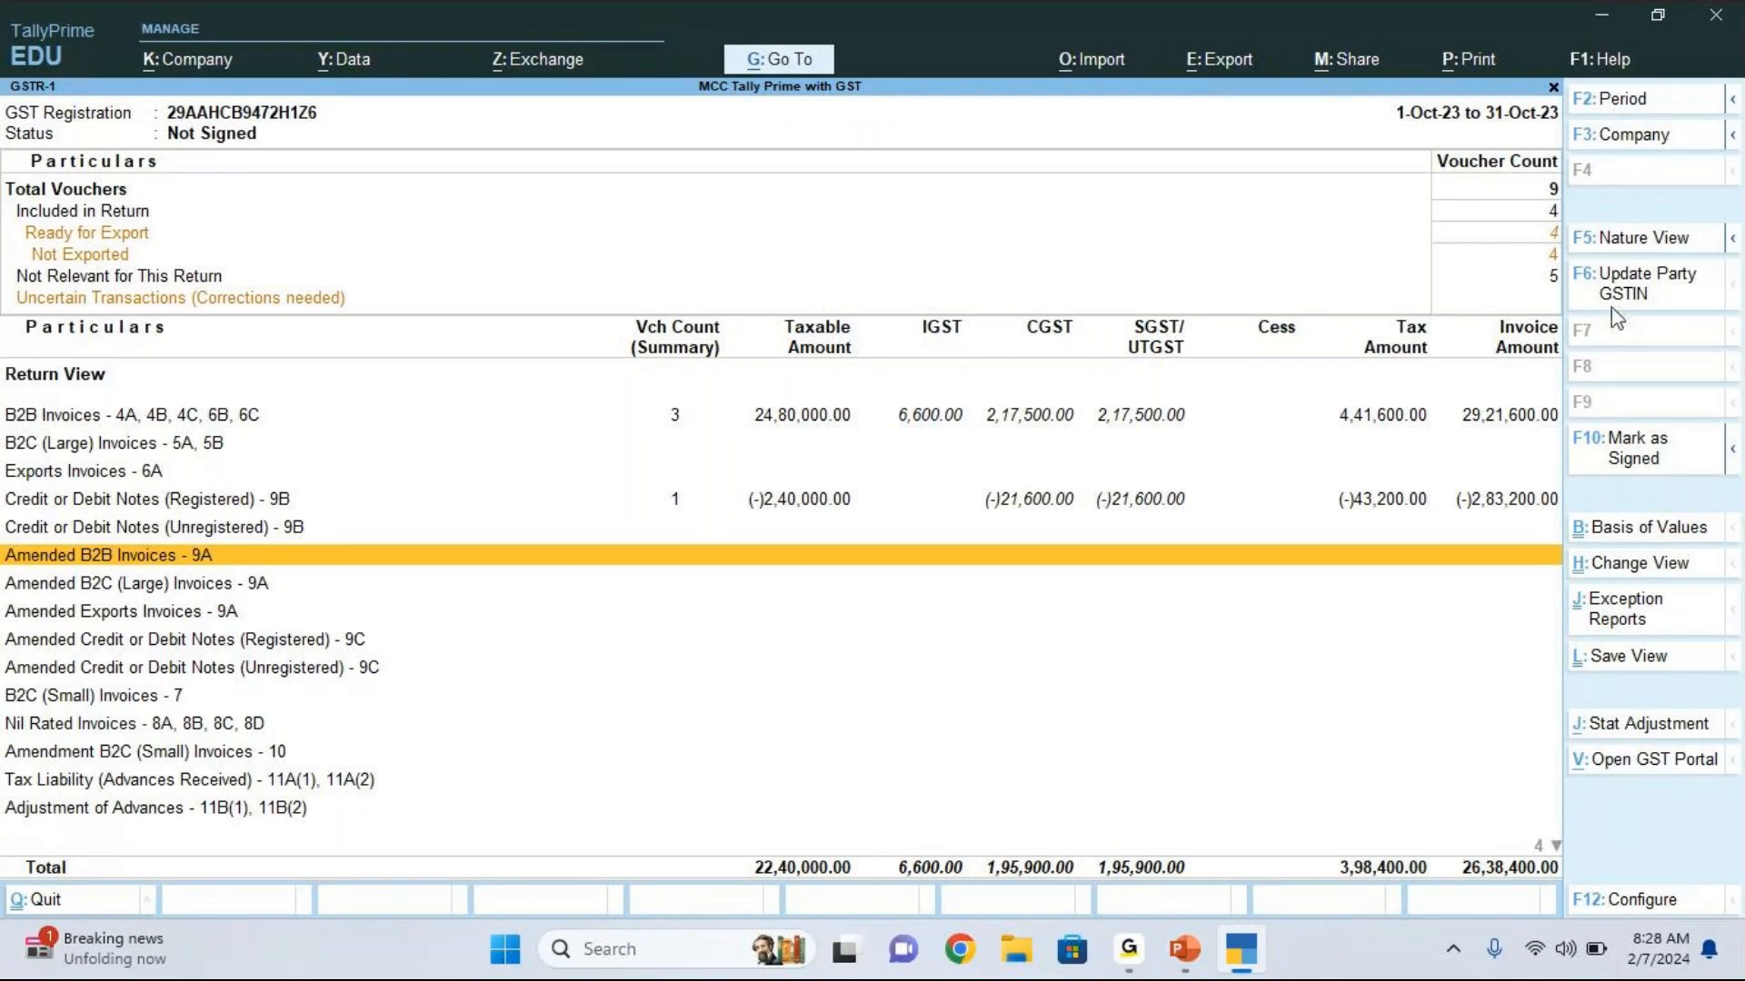
key(alt+Tab)
click(1586, 176)
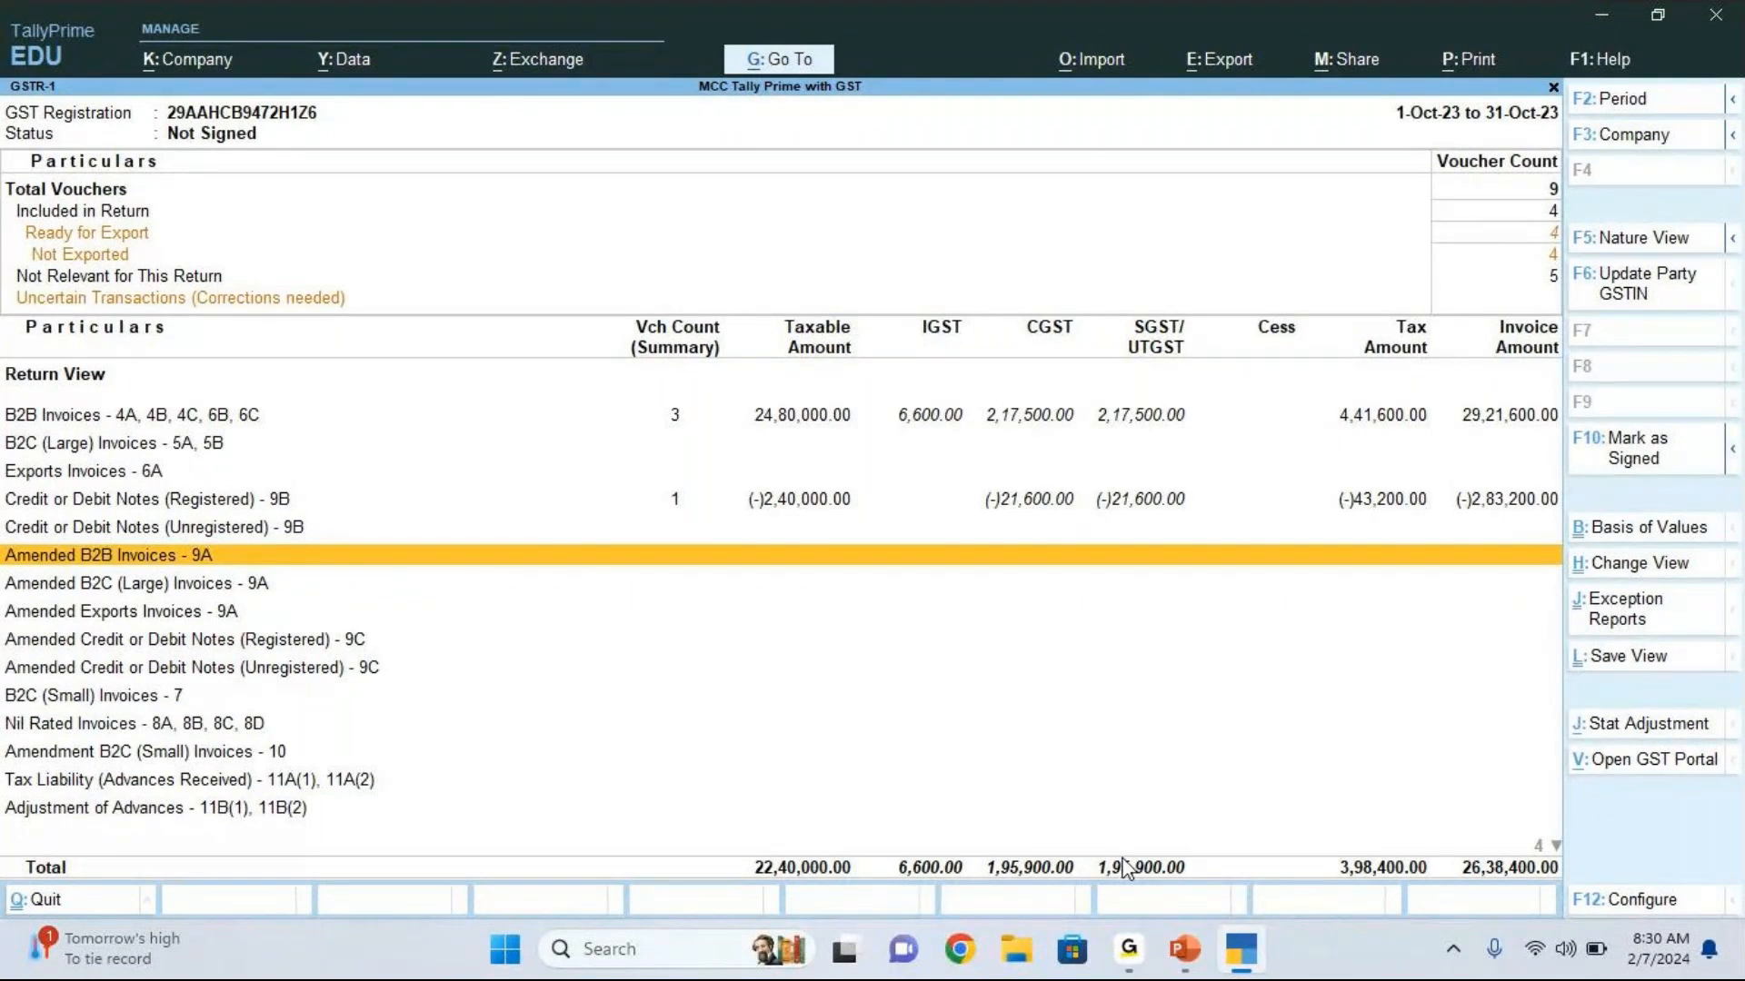
Step: Leave GSTR-1, open the GSTR-3B return, and set its period from 1-Oct-23 to 31-Oct-23
key(Escape)
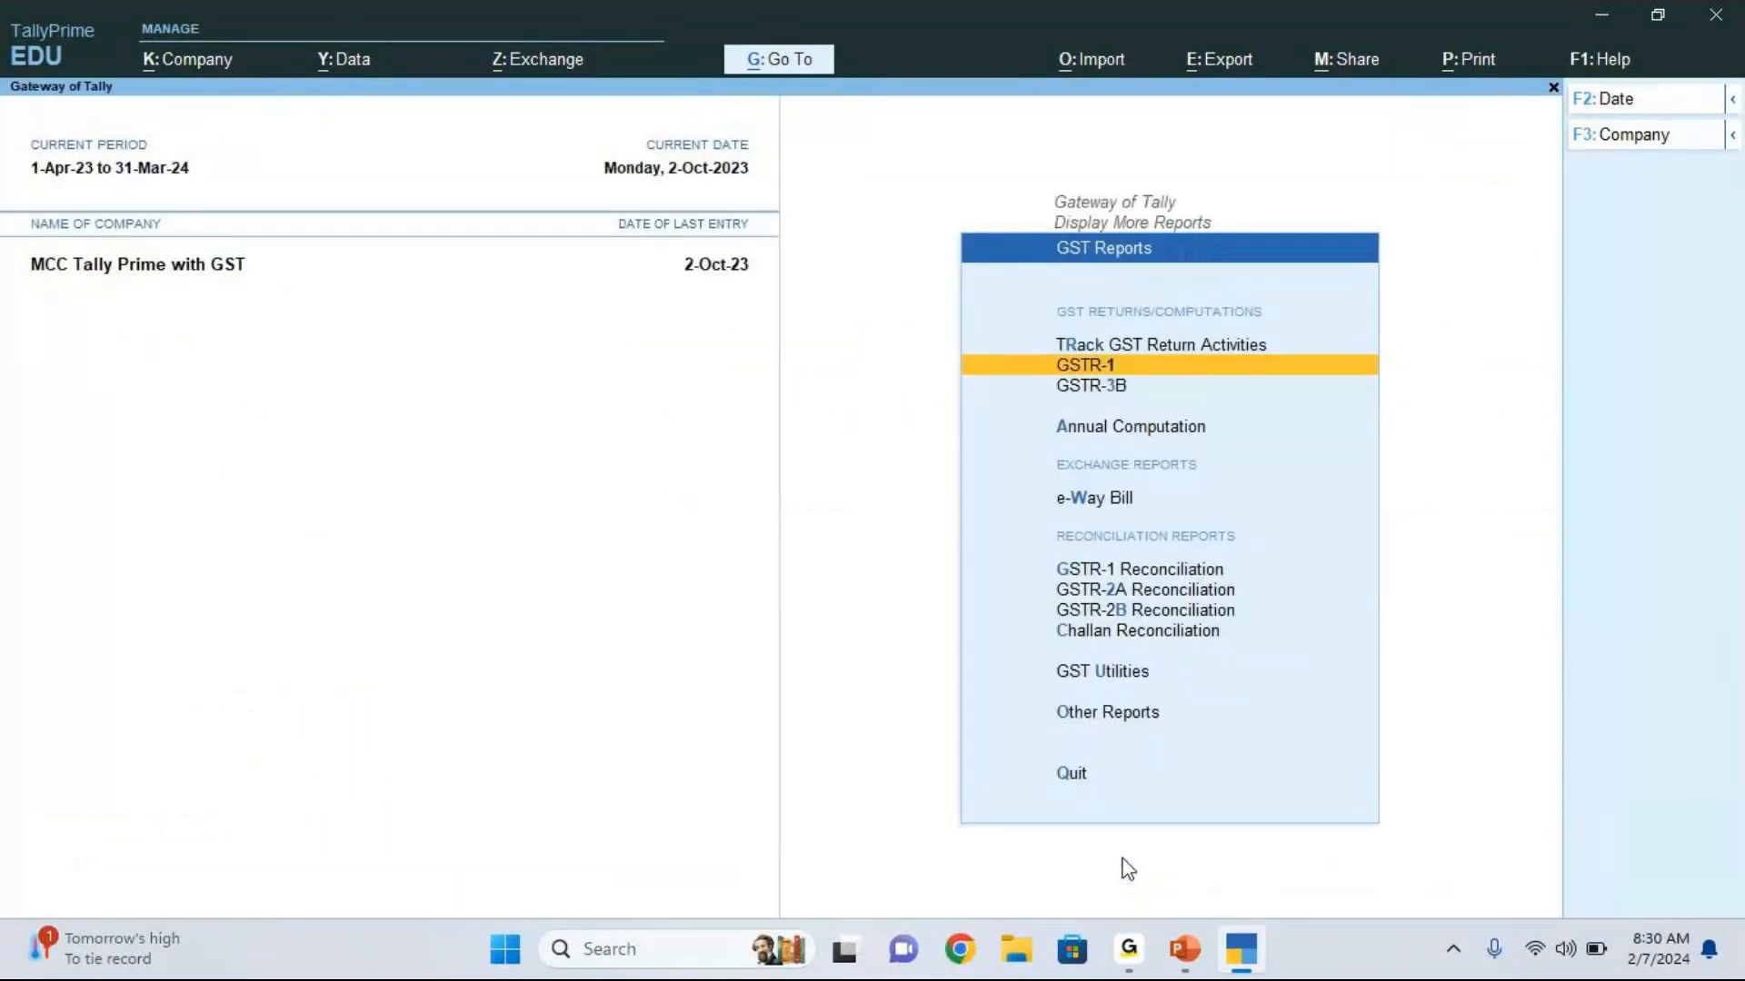
key(Down)
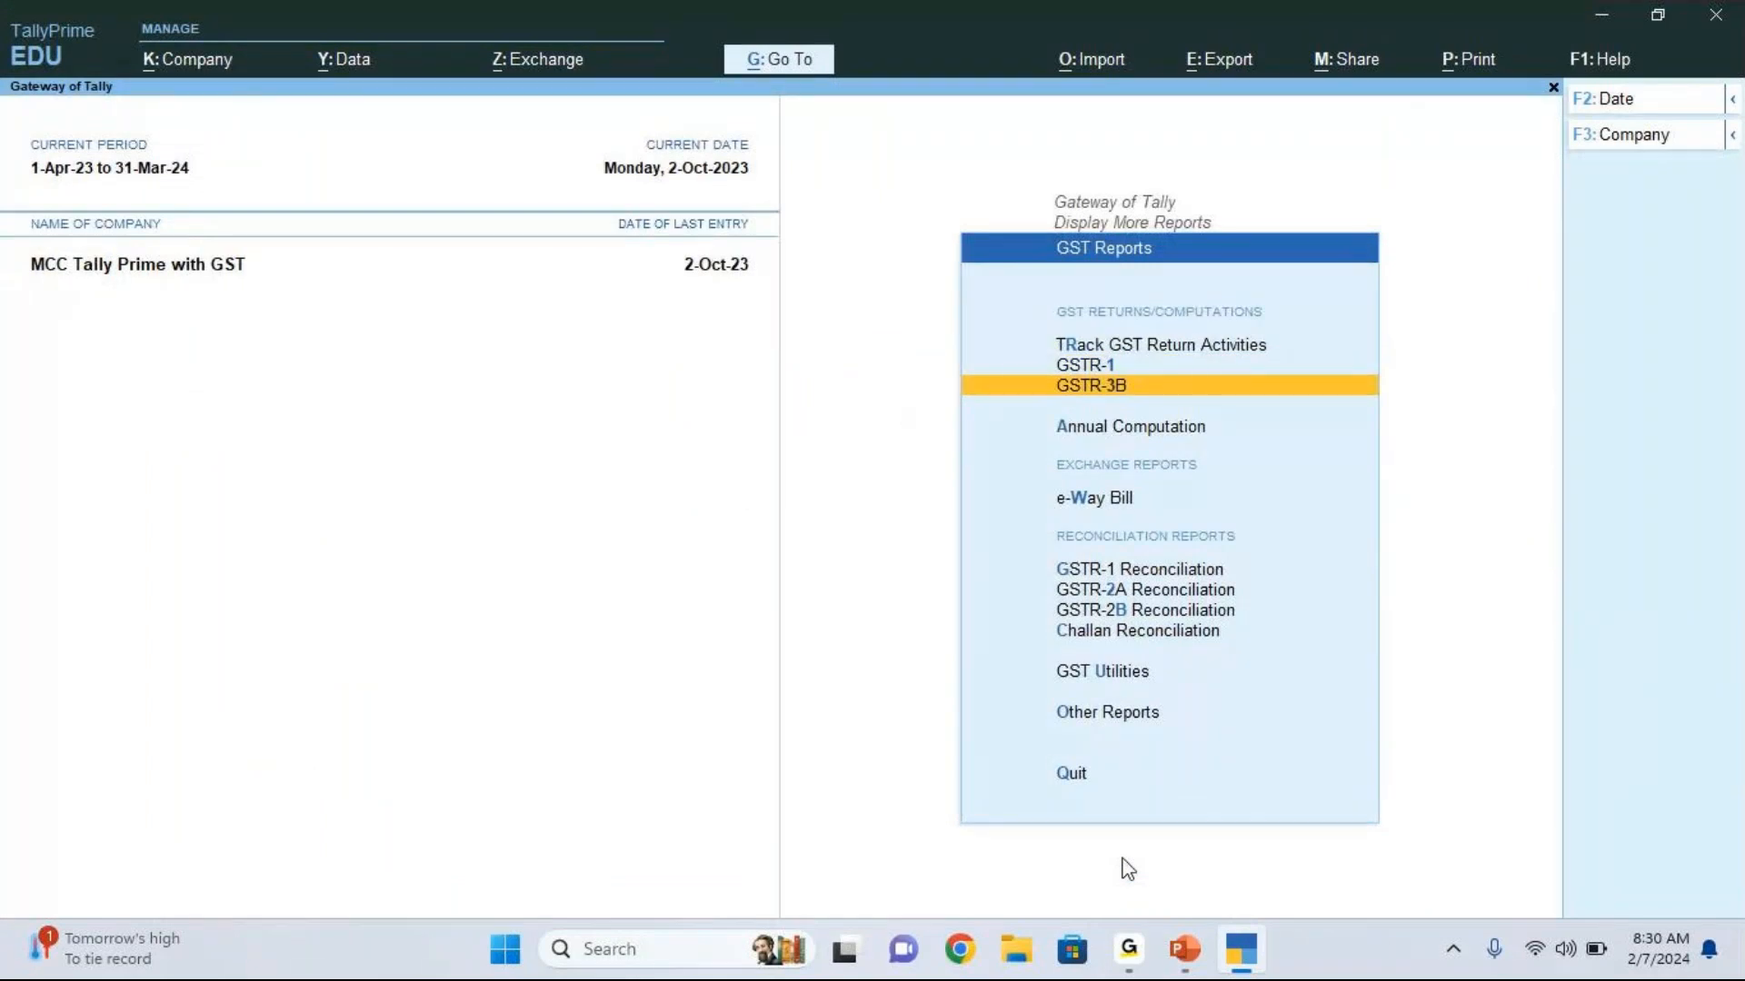
key(Return)
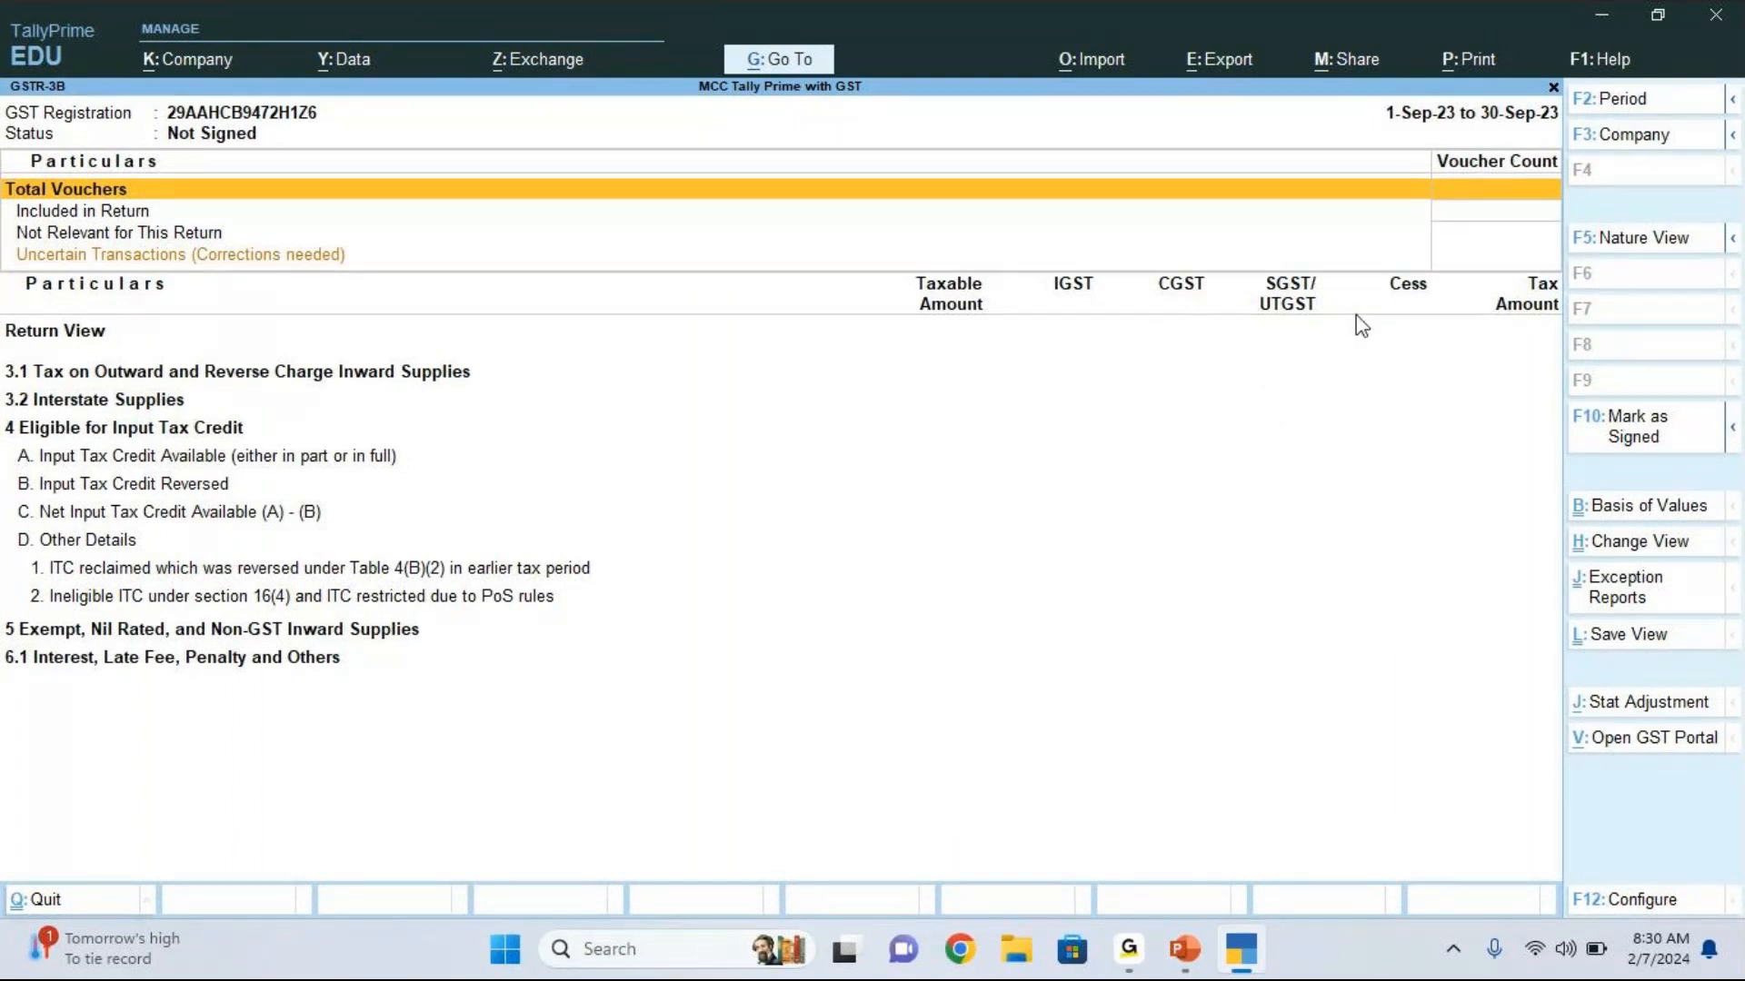
key(alt+F2)
text(1.10)
key(Return)
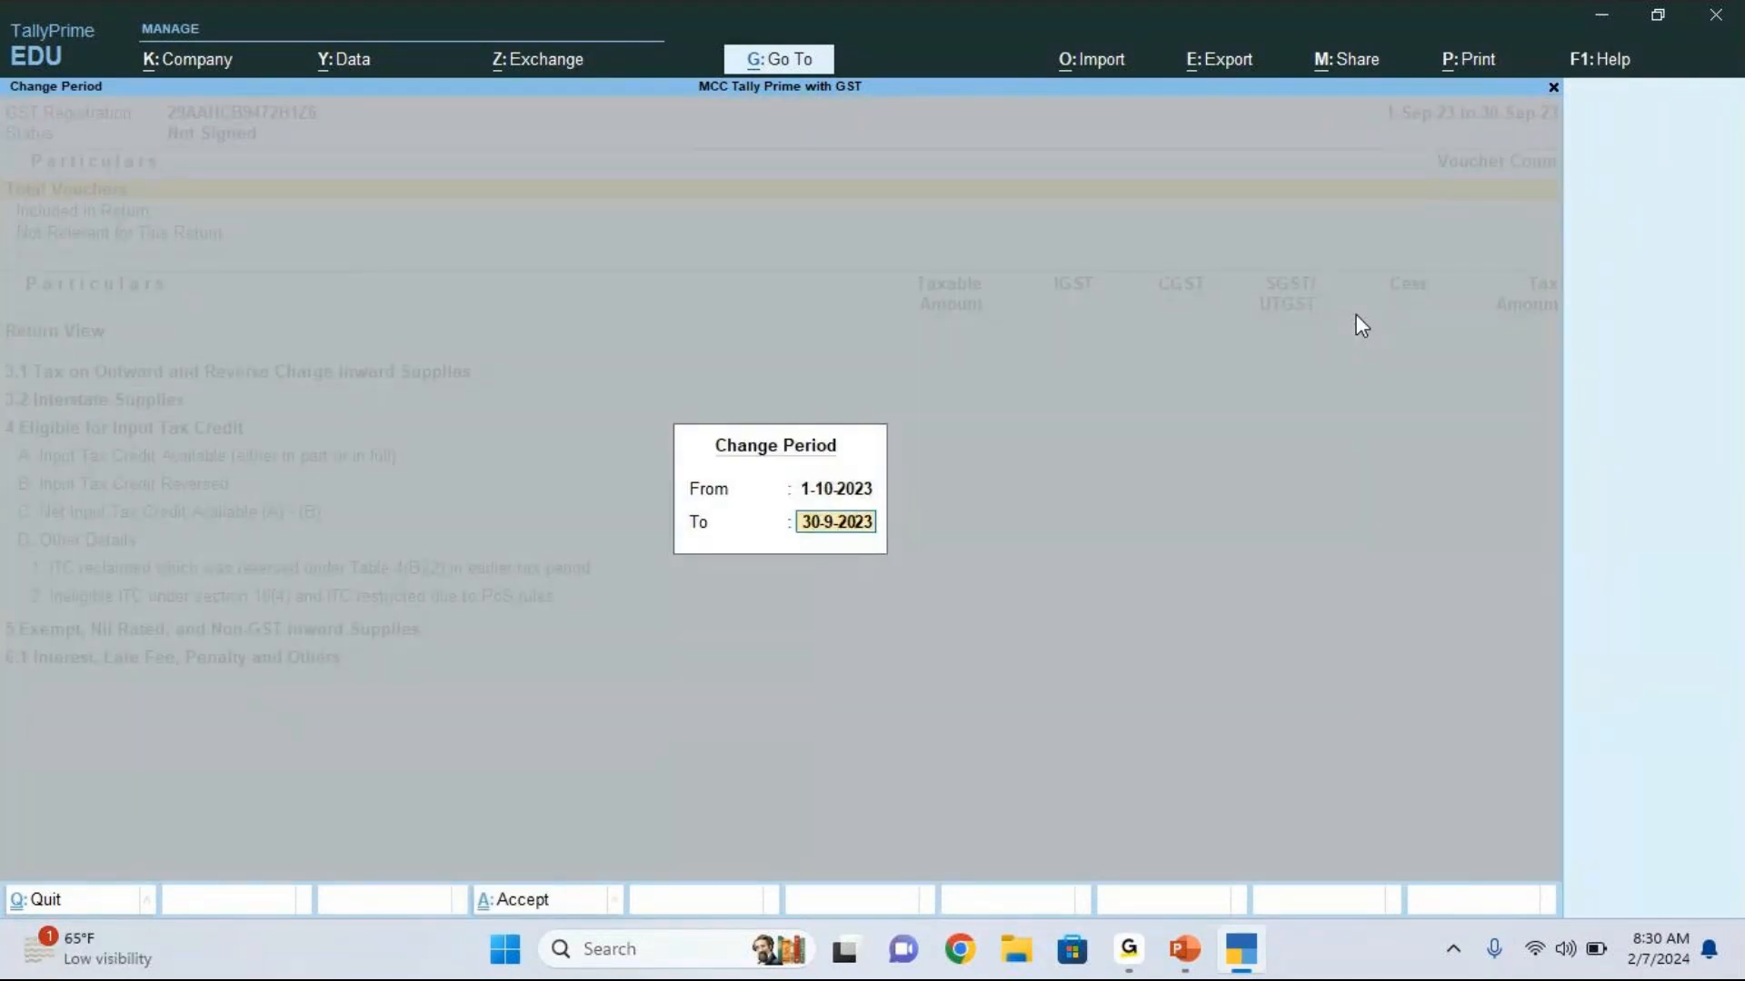
text(31.10)
key(Return)
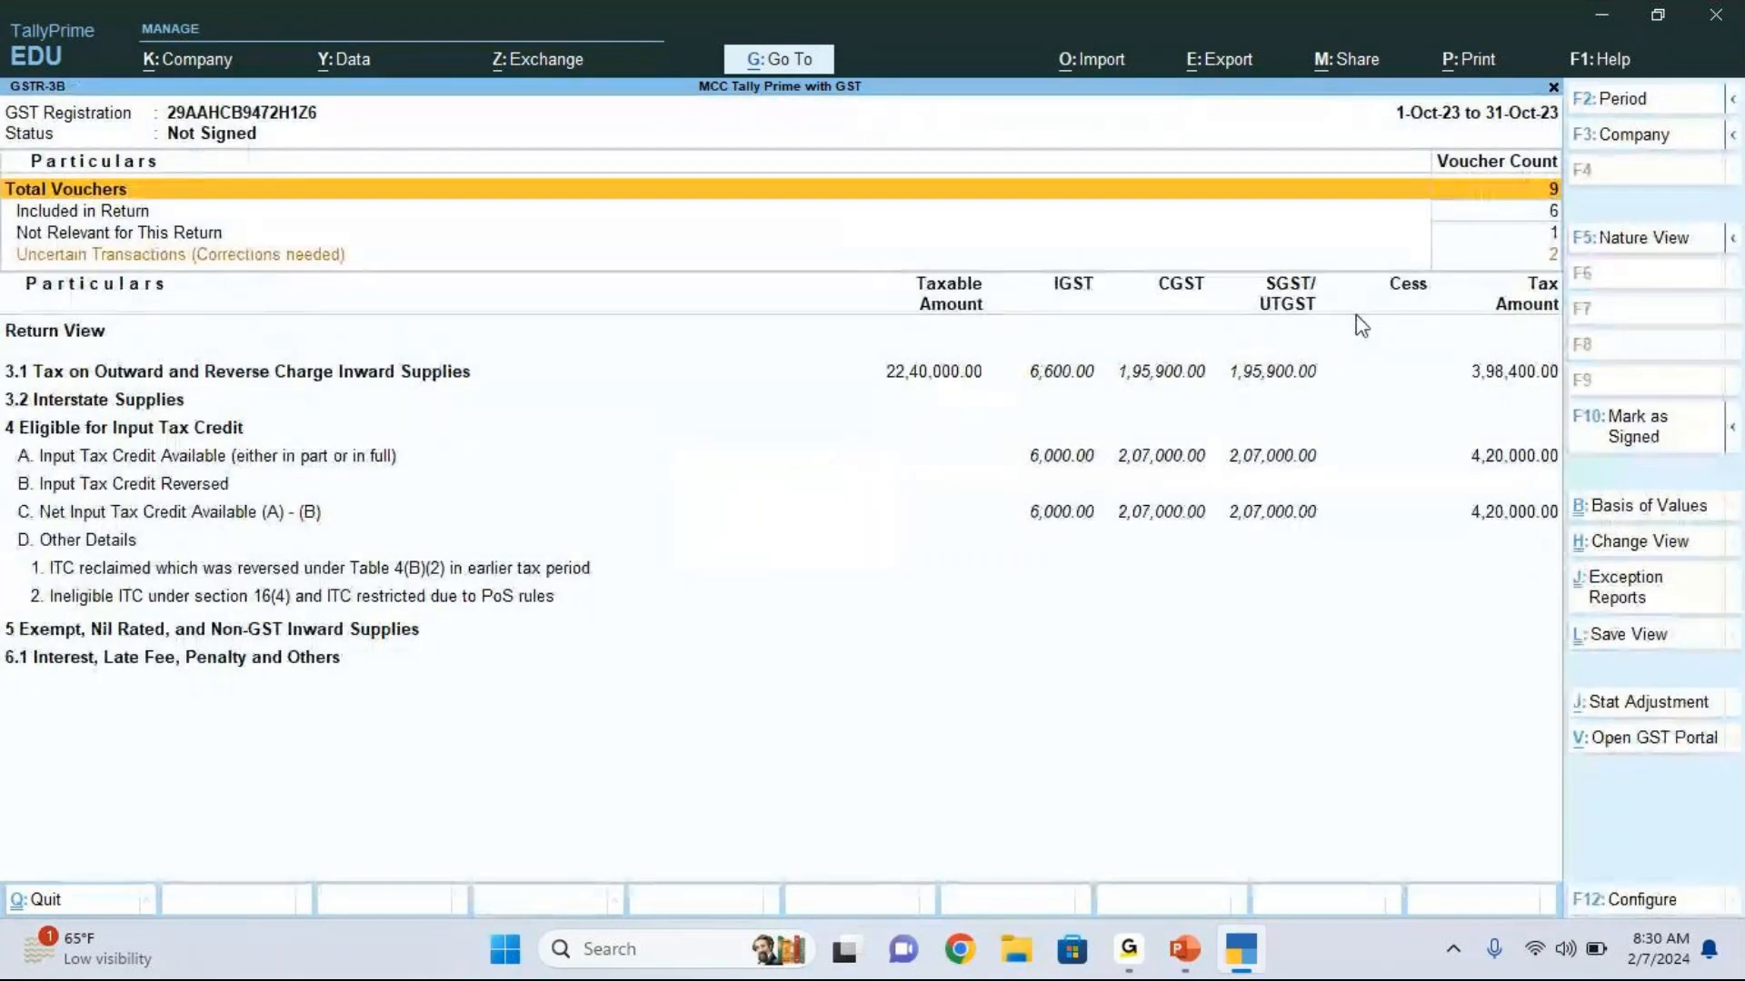
Step: Review the input tax credit row in GSTR-3B and drill into Uncertain Transactions (Corrections needed)
click(147, 462)
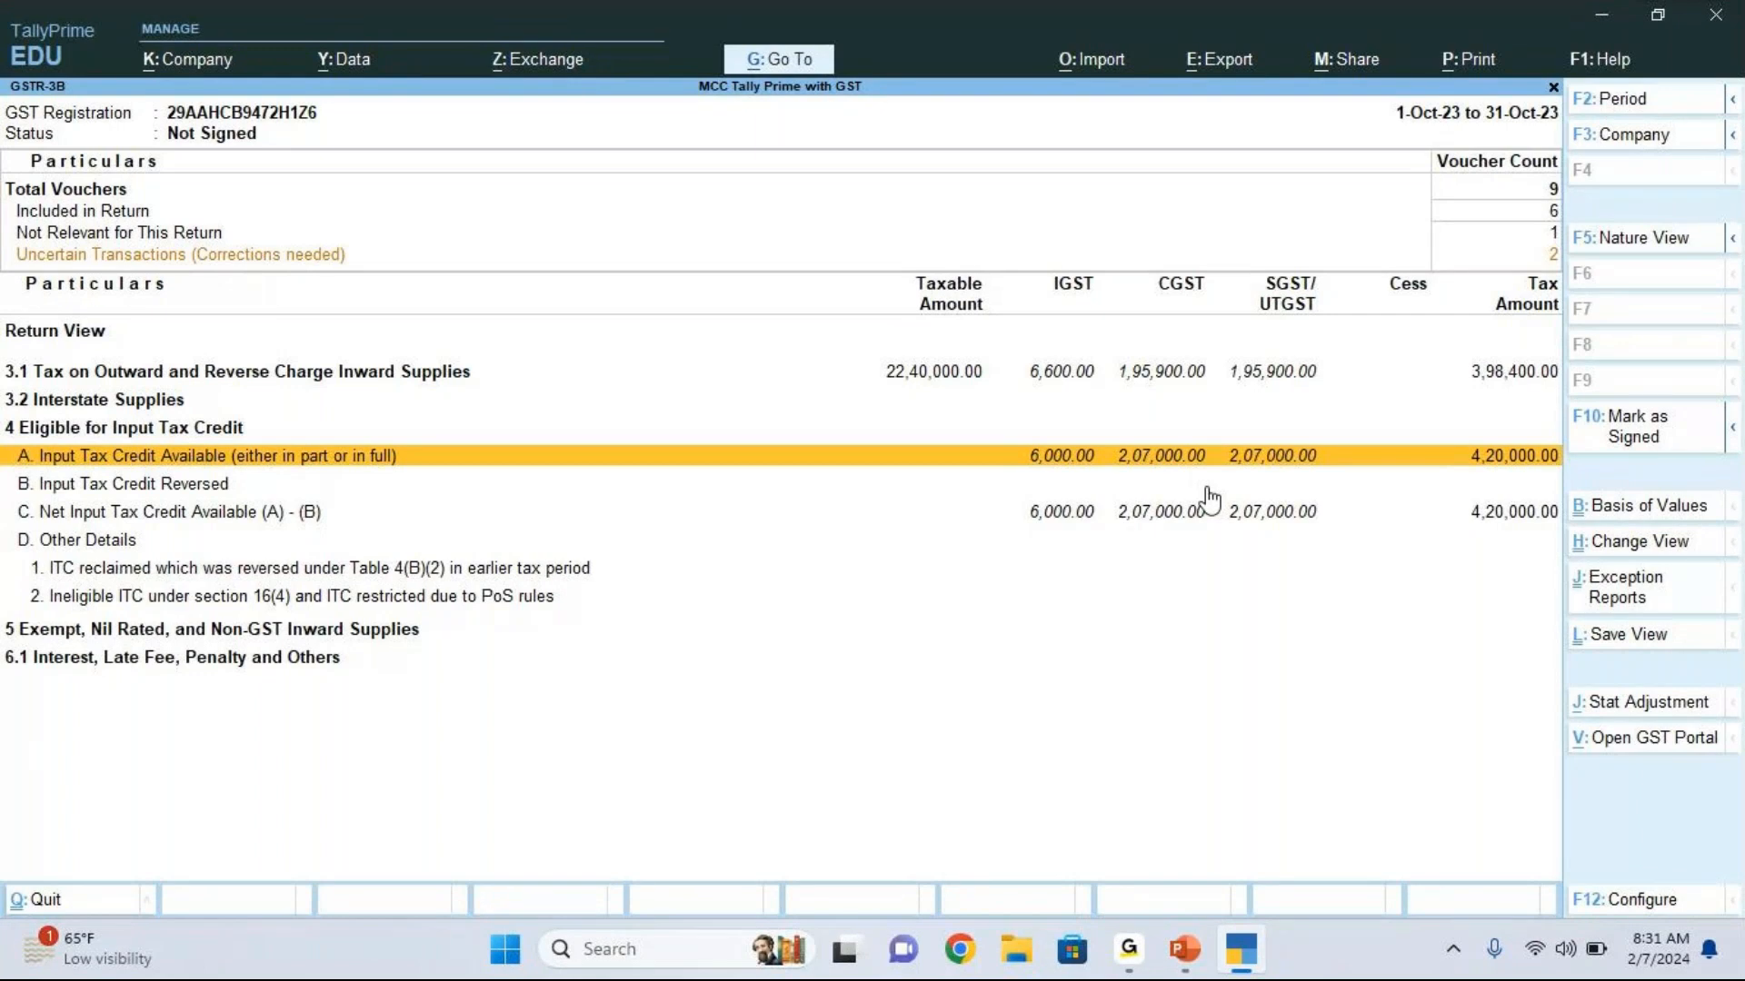
click(1696, 675)
key(Up)
key(Up)
key(Up)
click(1555, 262)
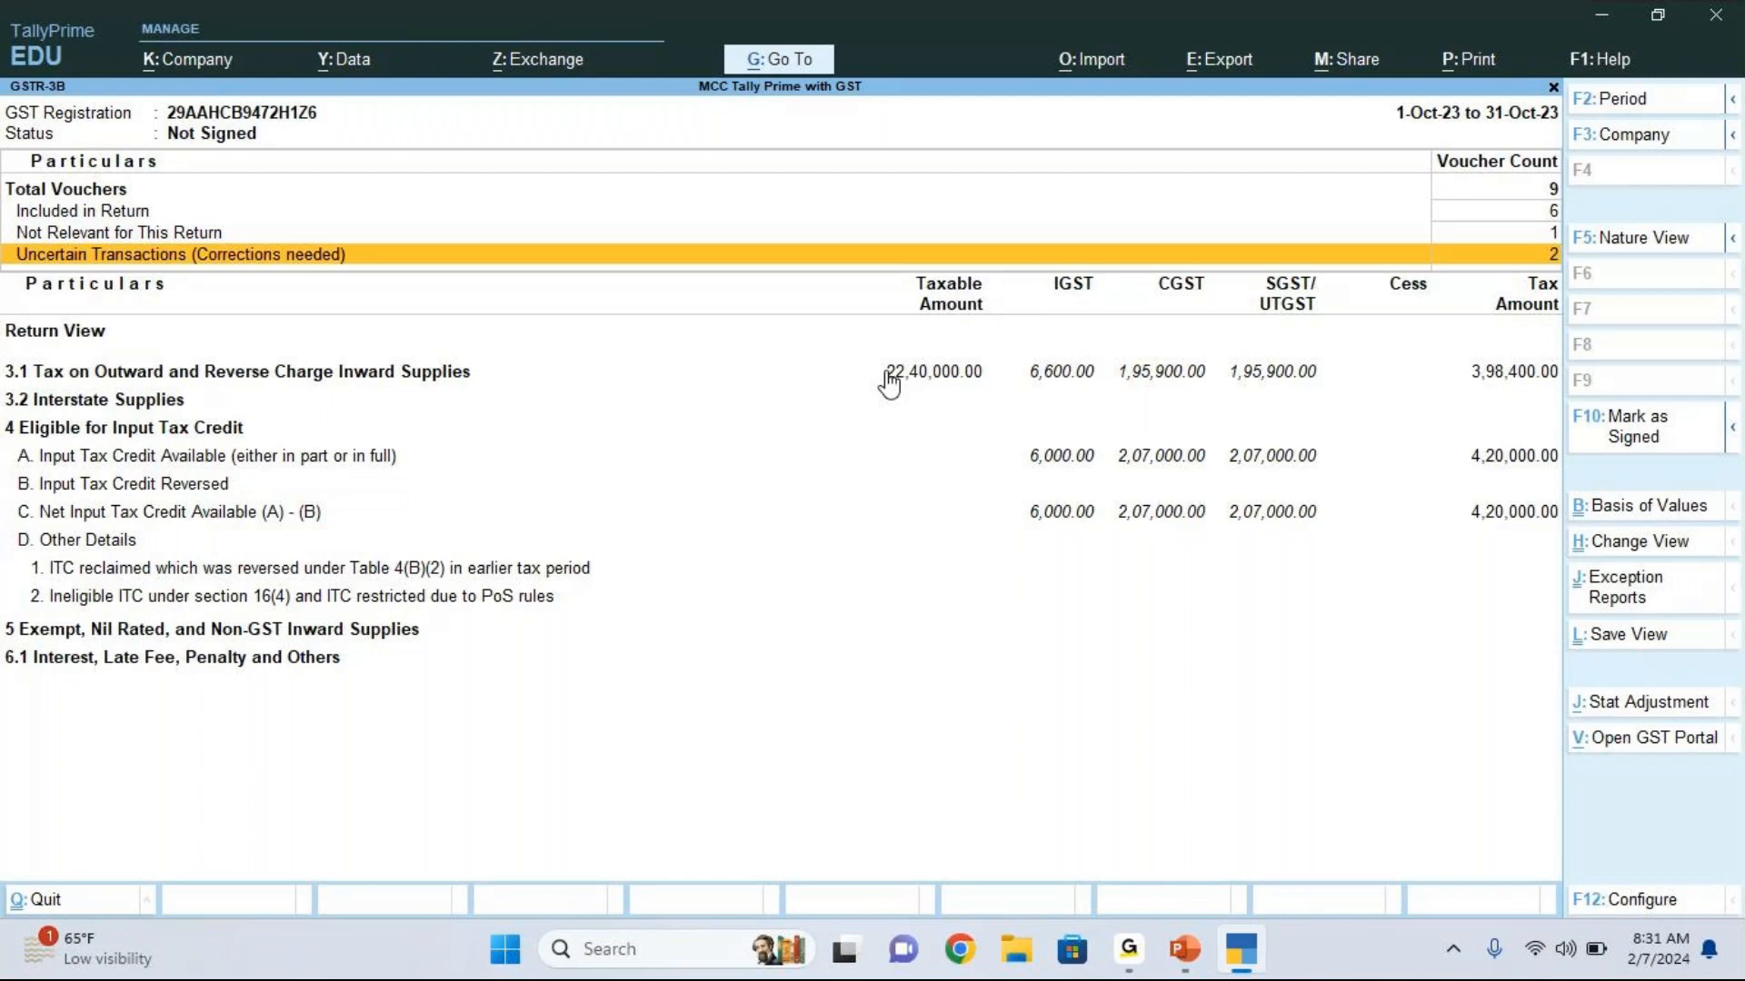
key(Return)
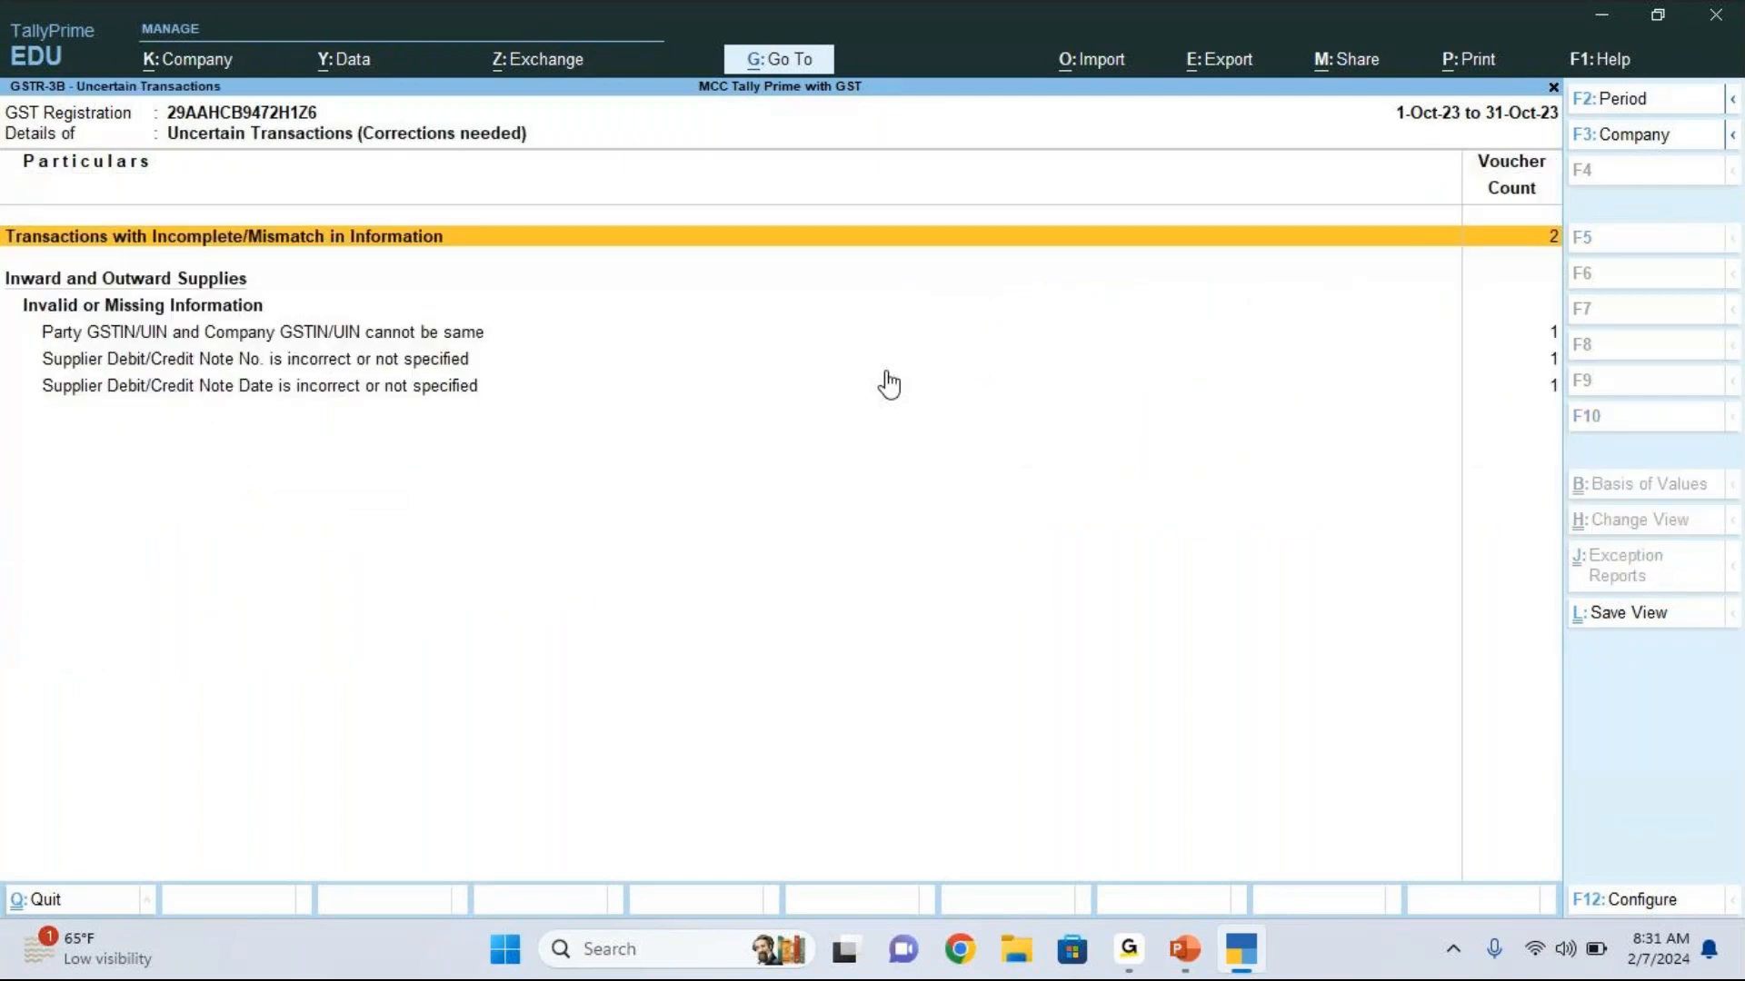
Step: Look through the invalid or missing information entries and open the vouchers where party and company GSTIN/UIN cannot be the same
key(Down)
key(Down)
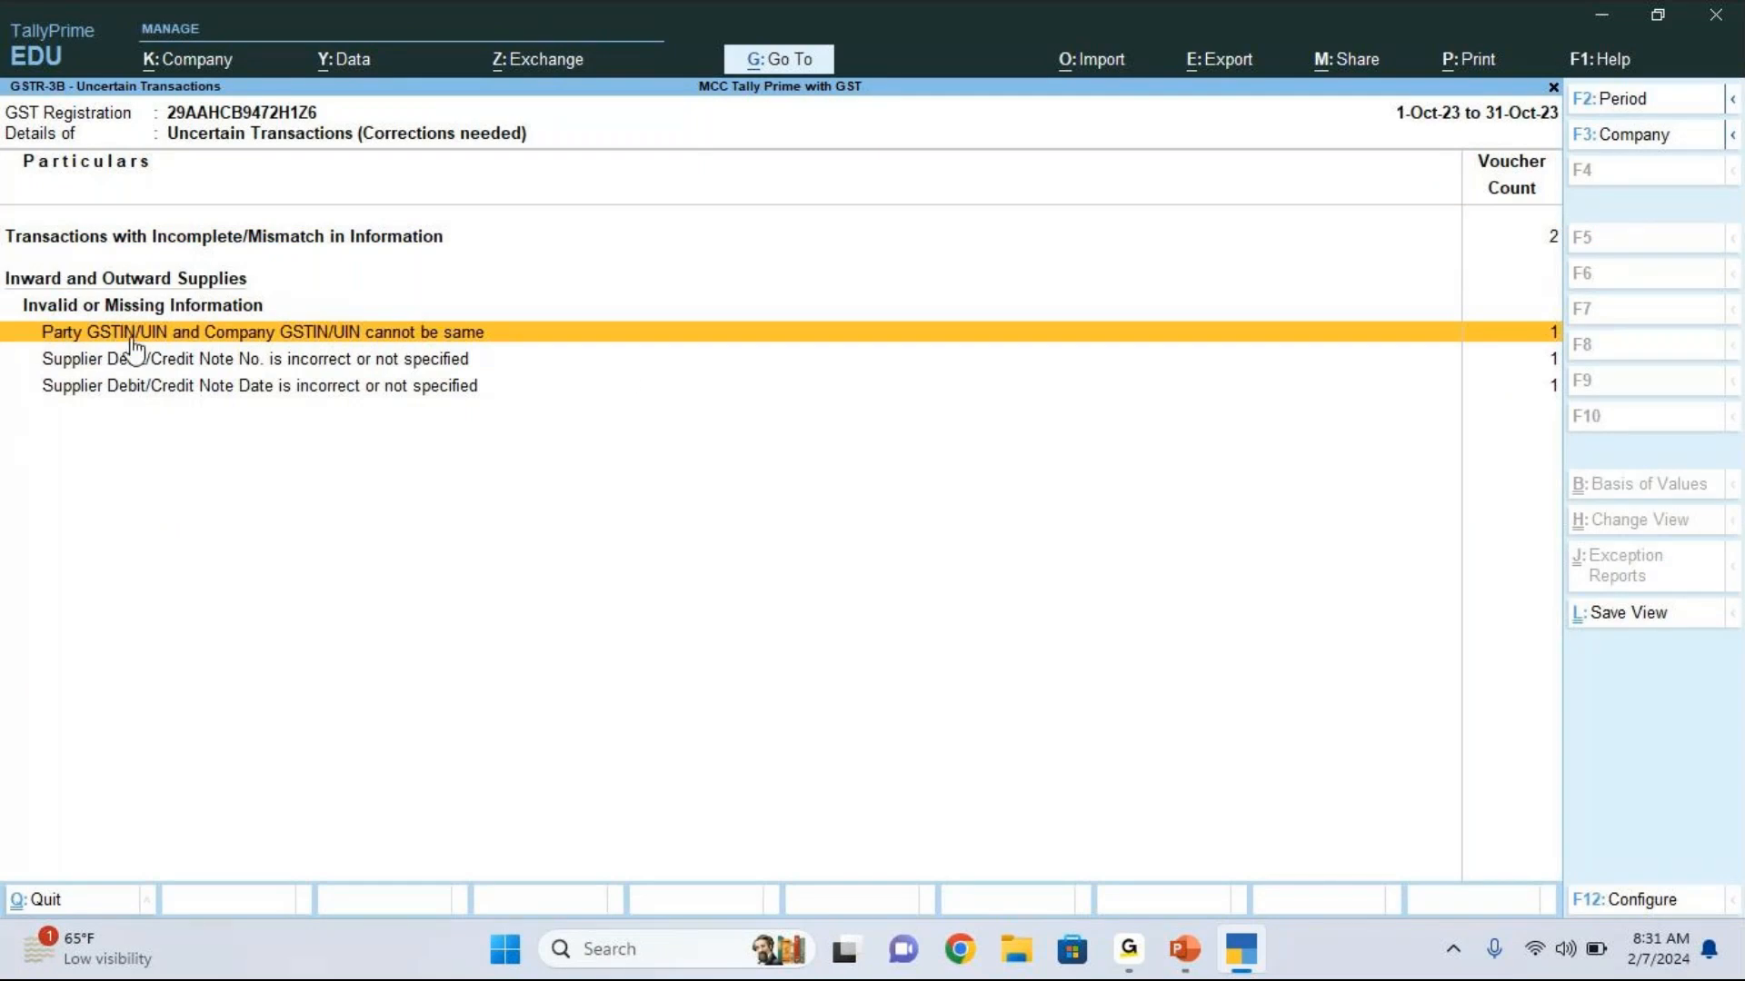
click(491, 358)
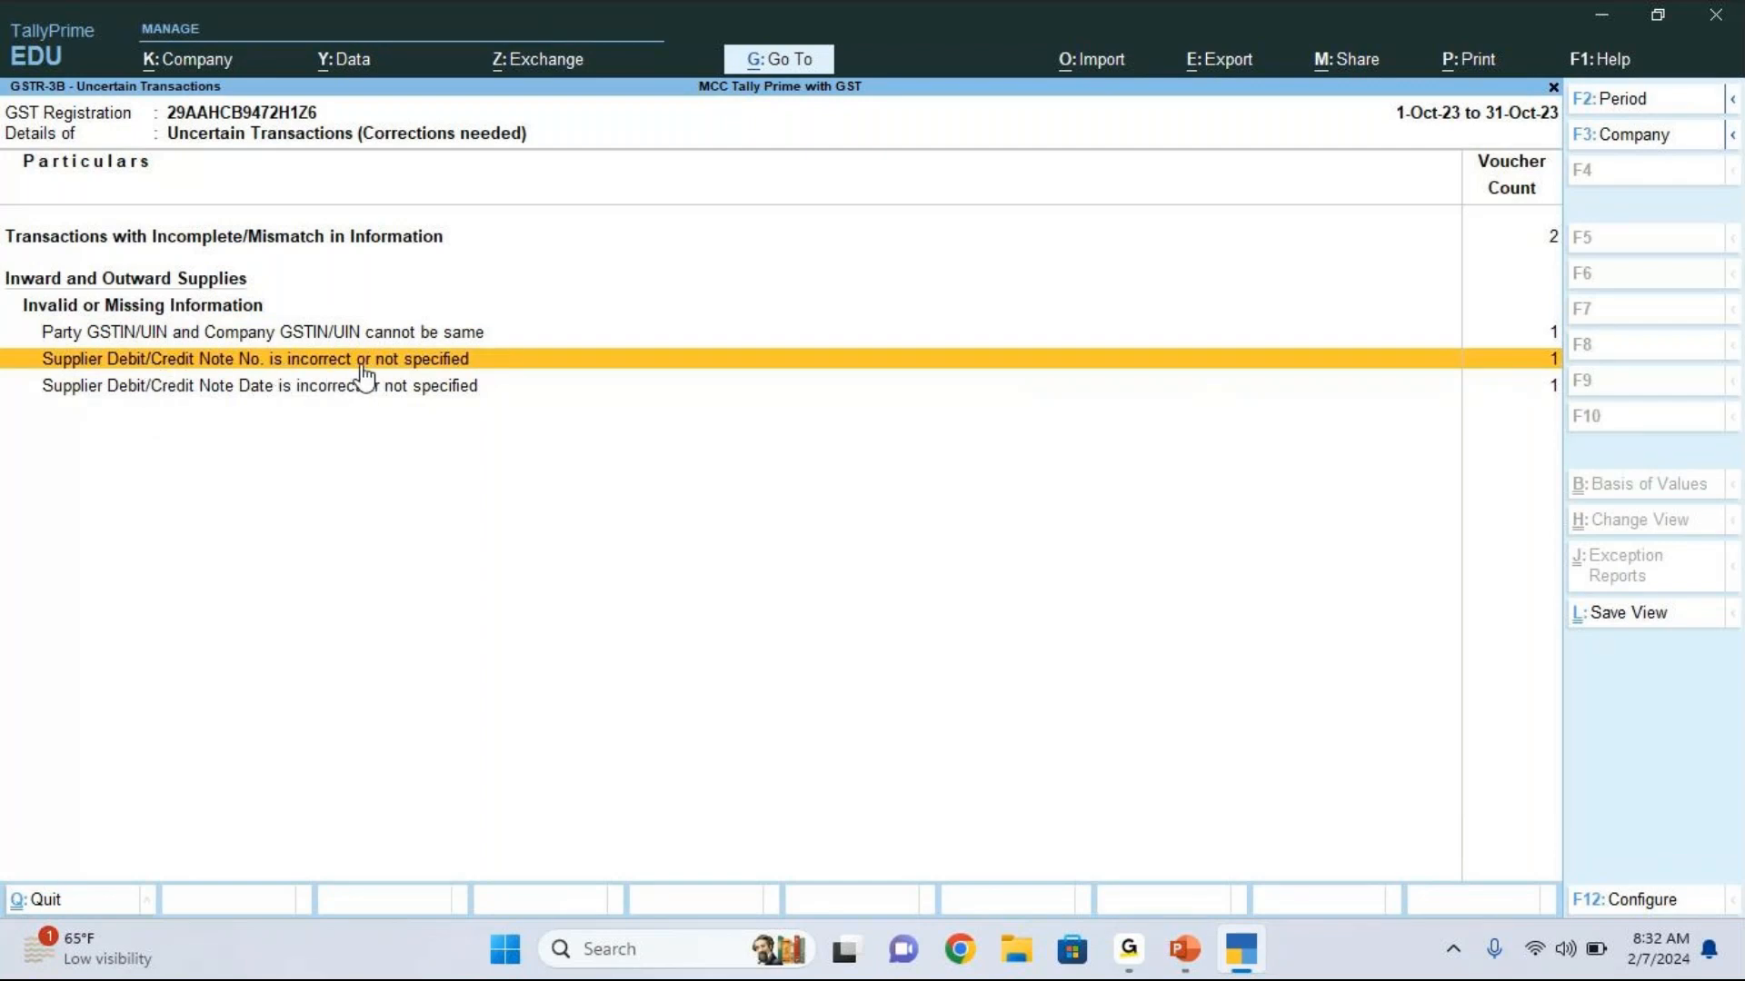
key(Down)
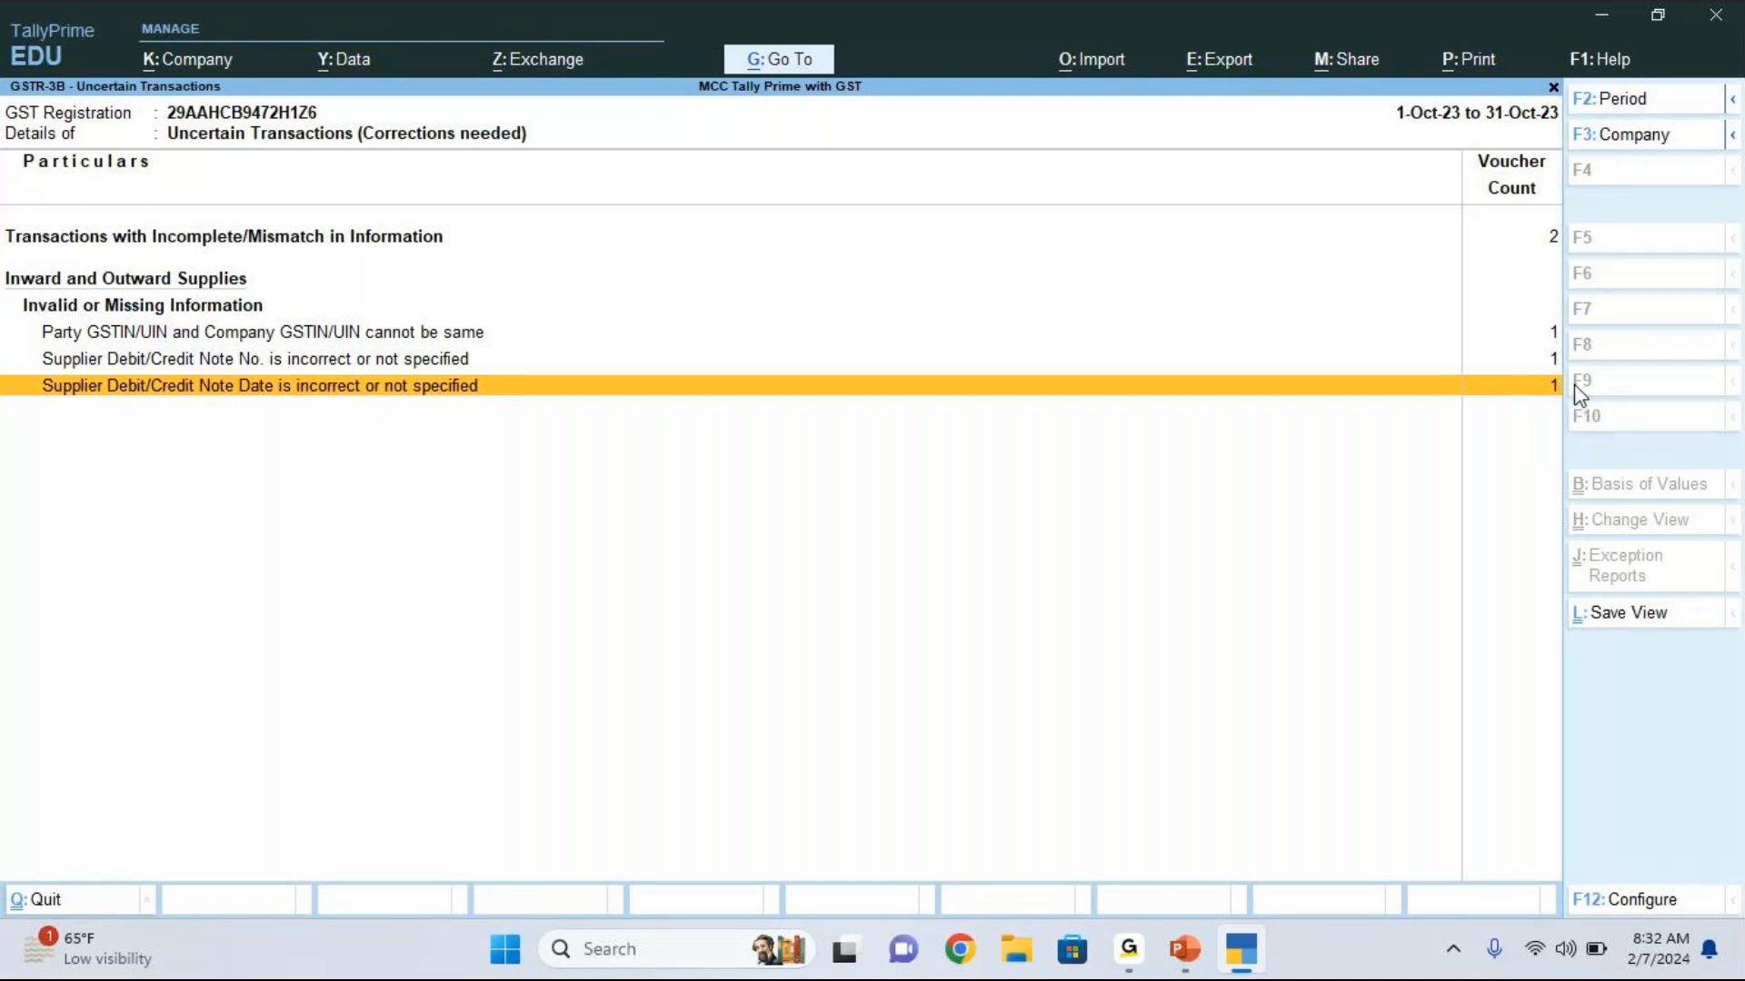
key(Up)
key(Up)
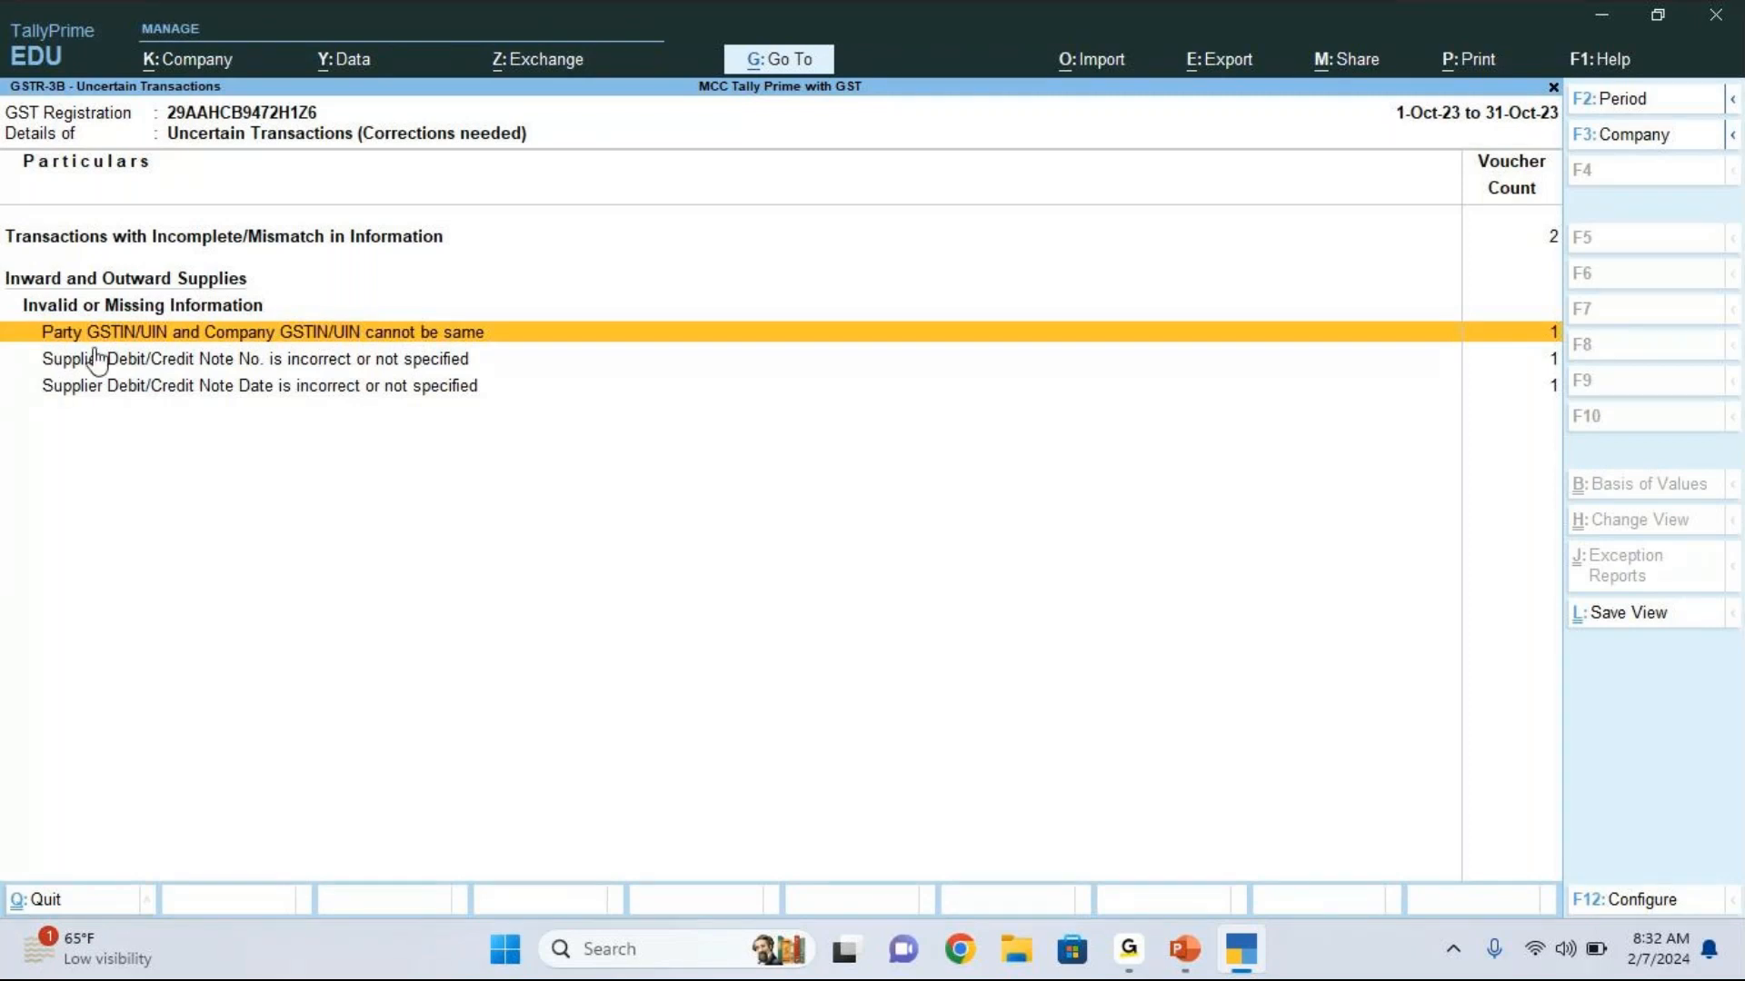
click(454, 331)
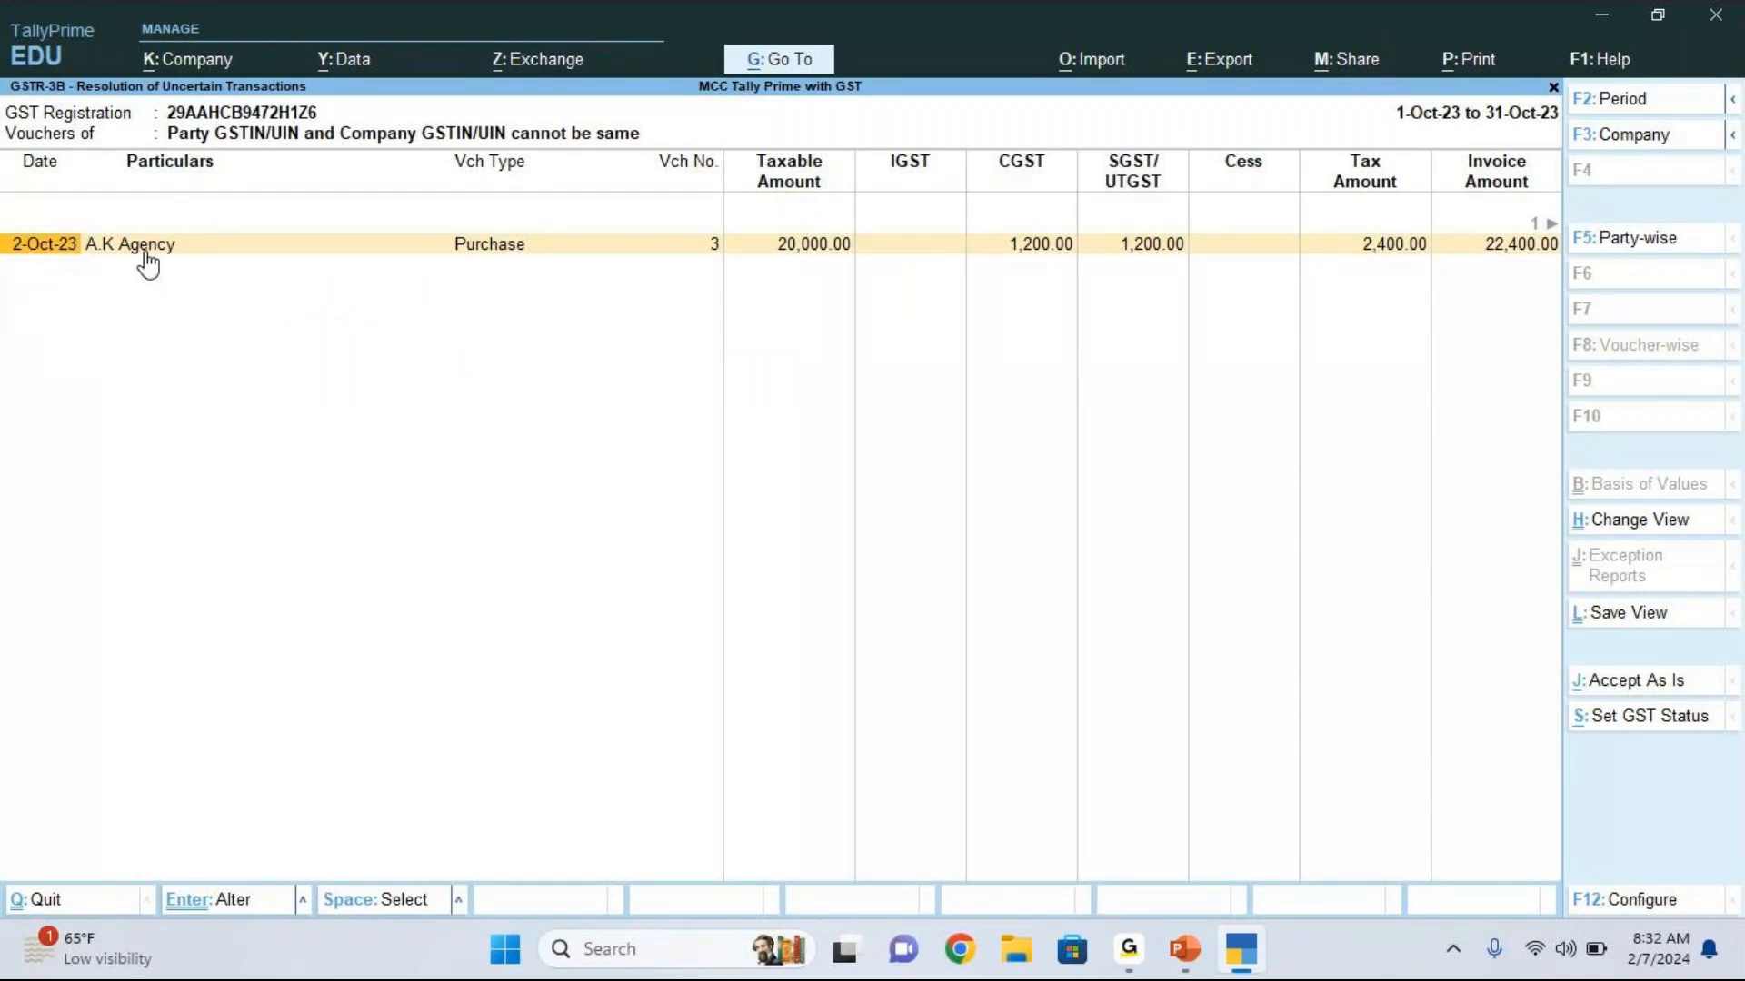
Step: Check the company's GSTIN/UIN in its GST registration details, and leave company features without saving
key(F11)
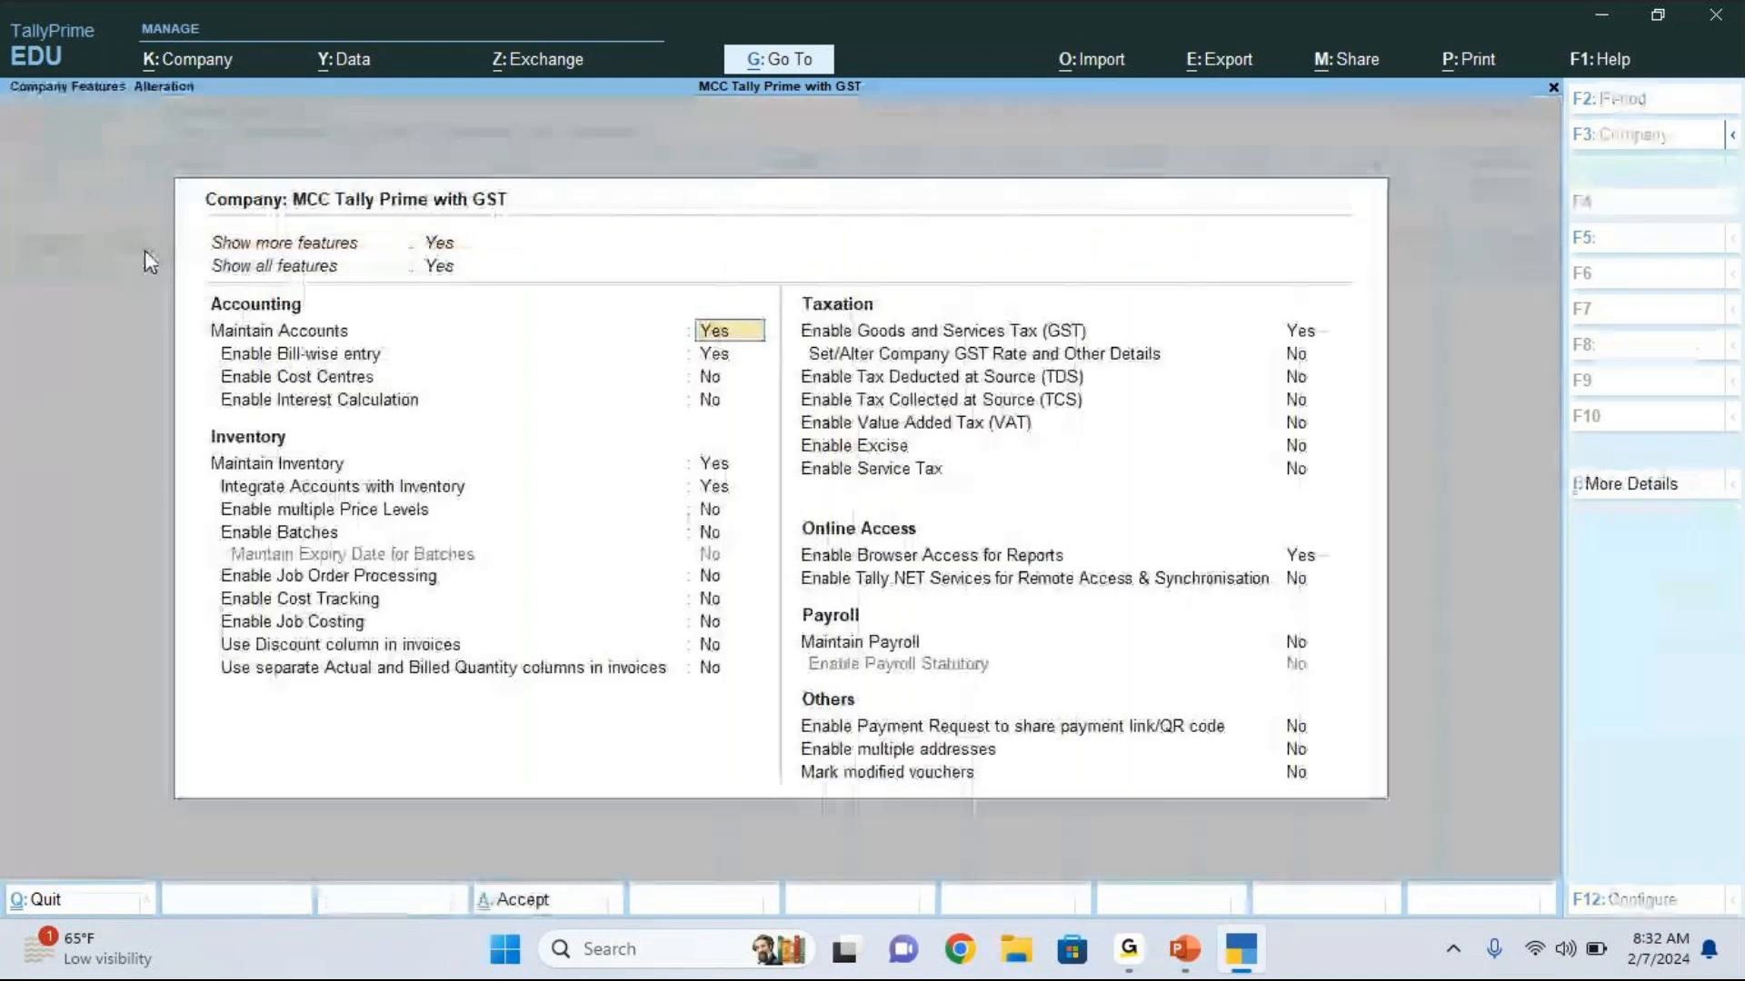
key(Return)
key(Return)
key(Return)
key(Return)
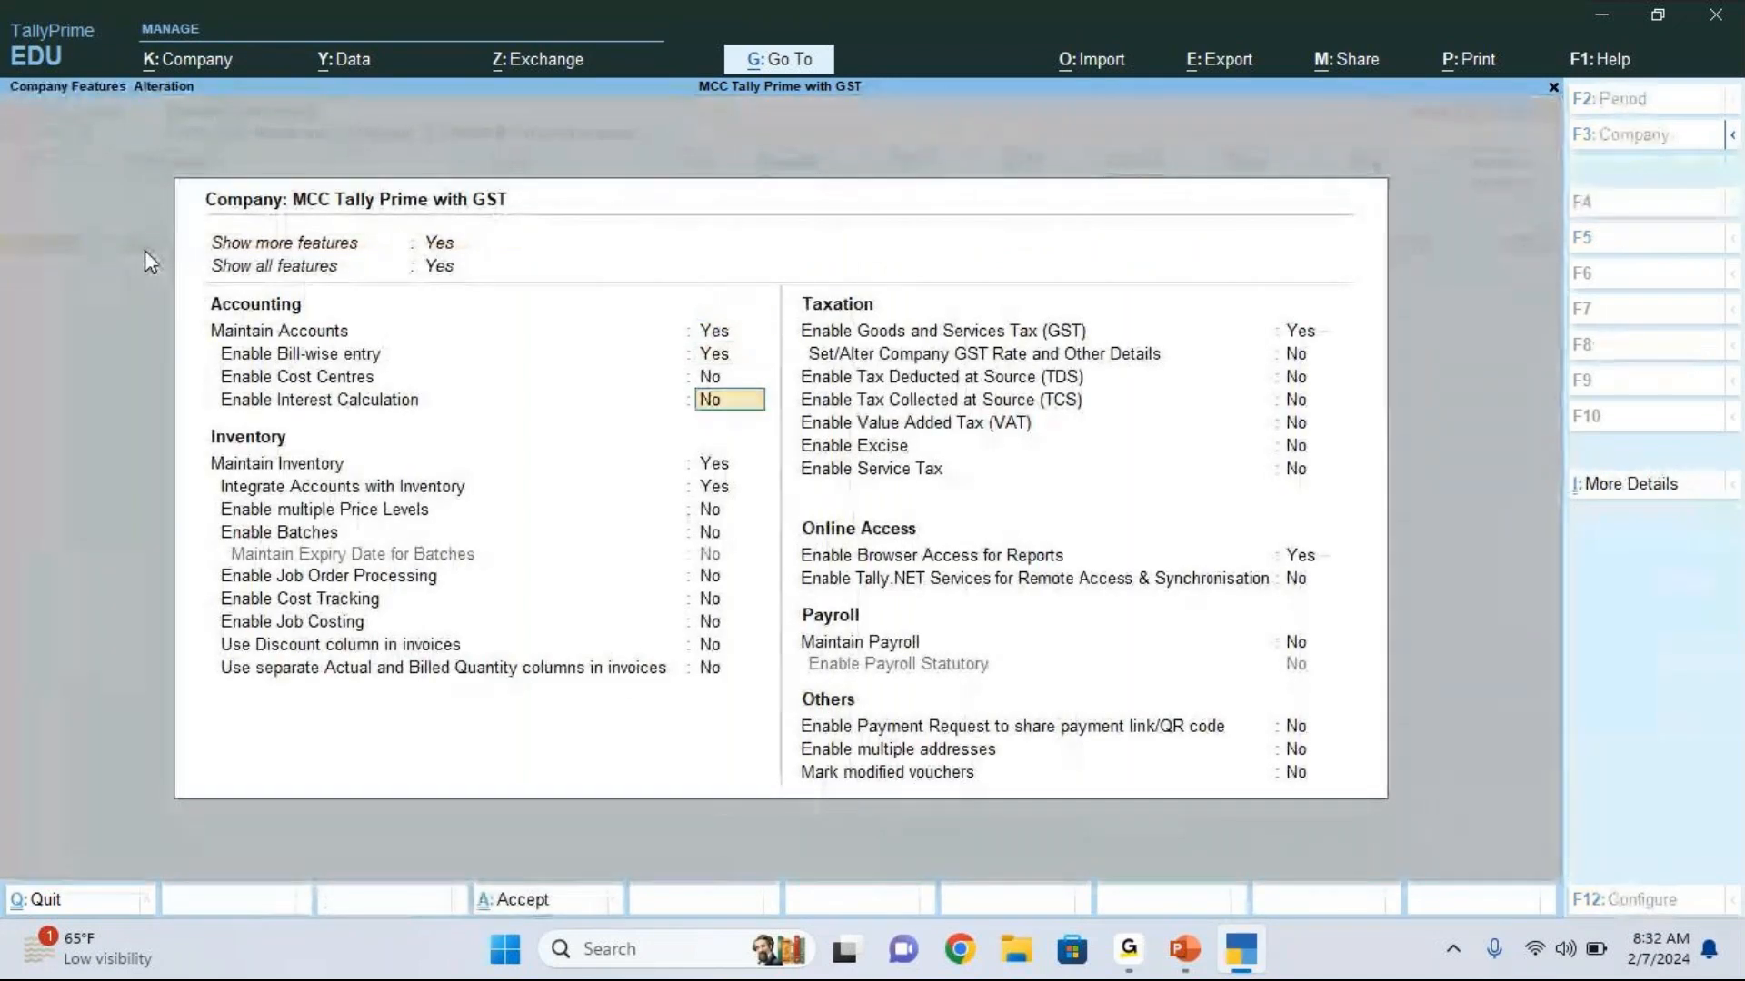
key(Down)
key(Right)
text(y)
key(Return)
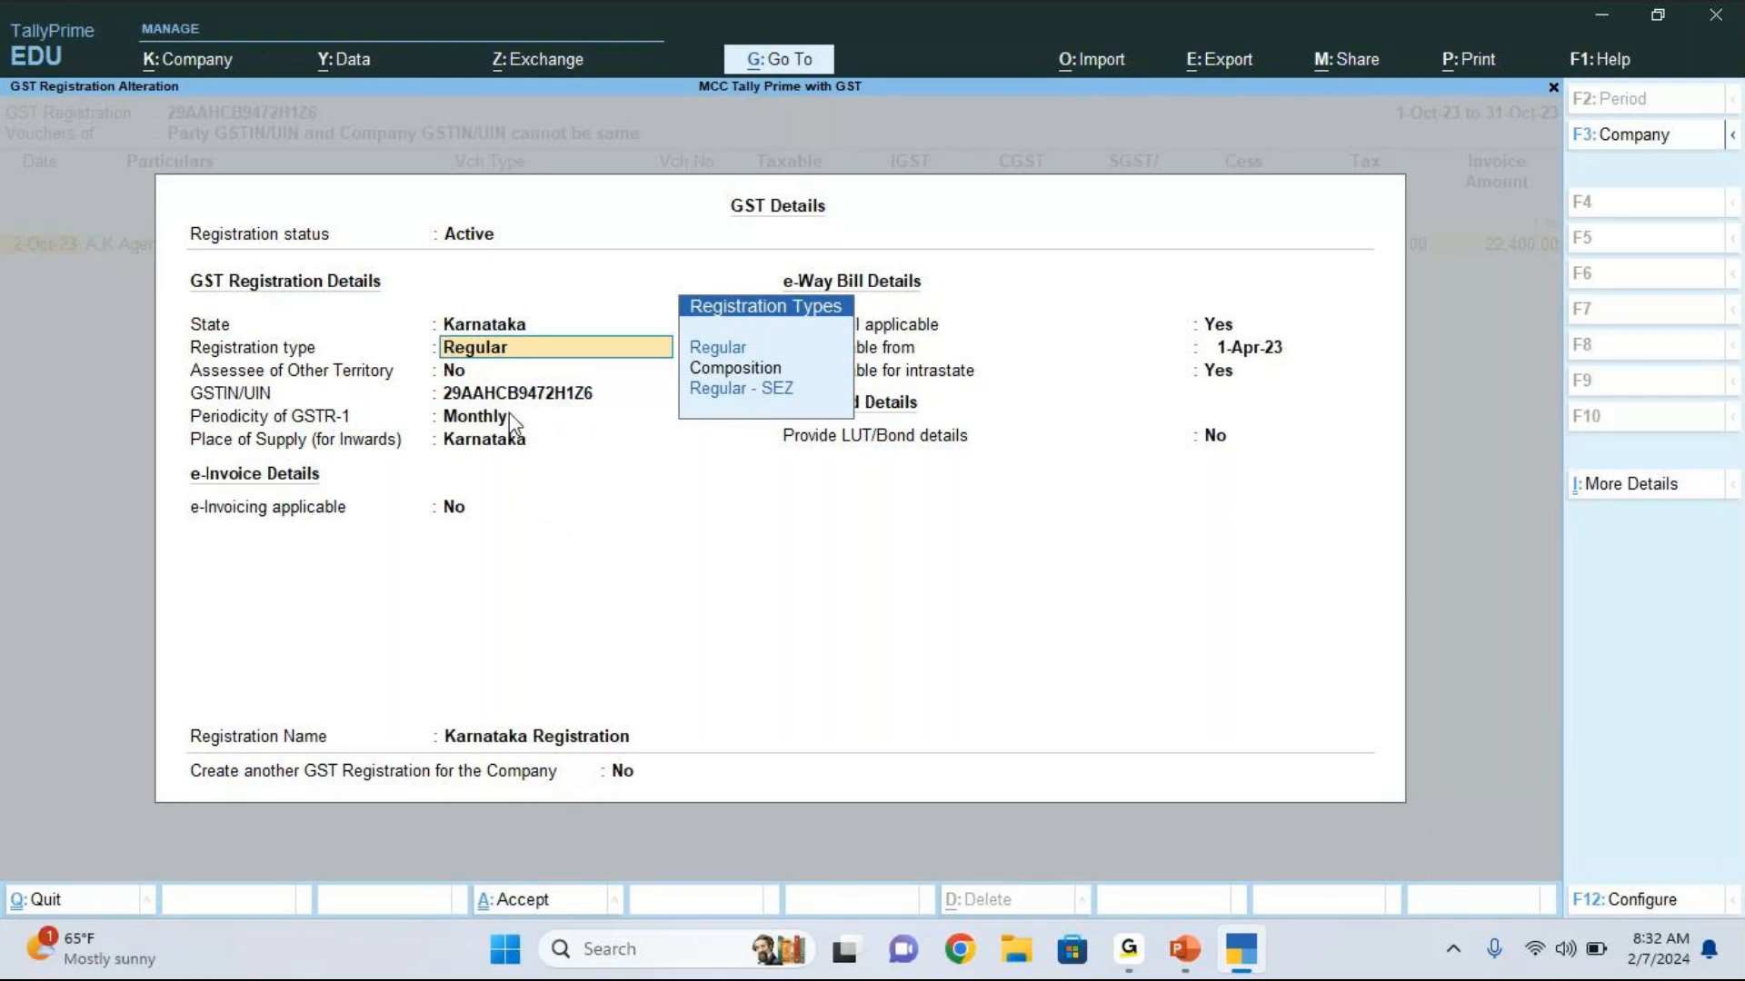
key(BackSpace)
key(Escape)
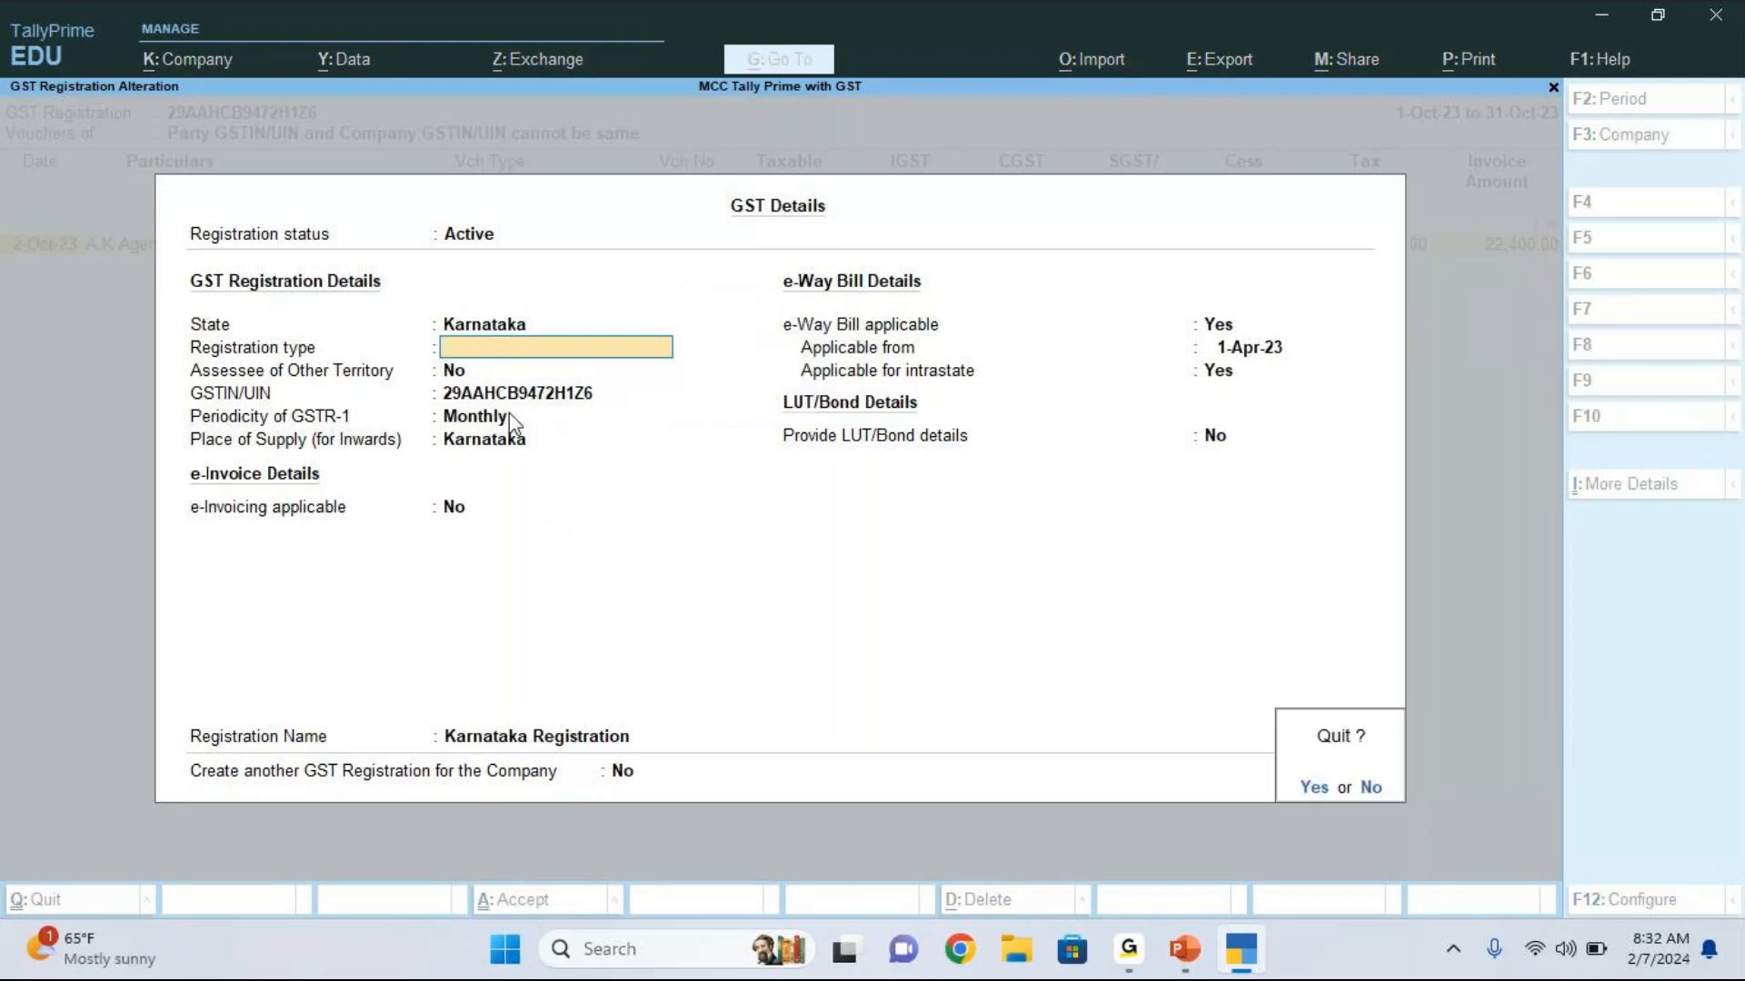
key(y)
key(Escape)
key(y)
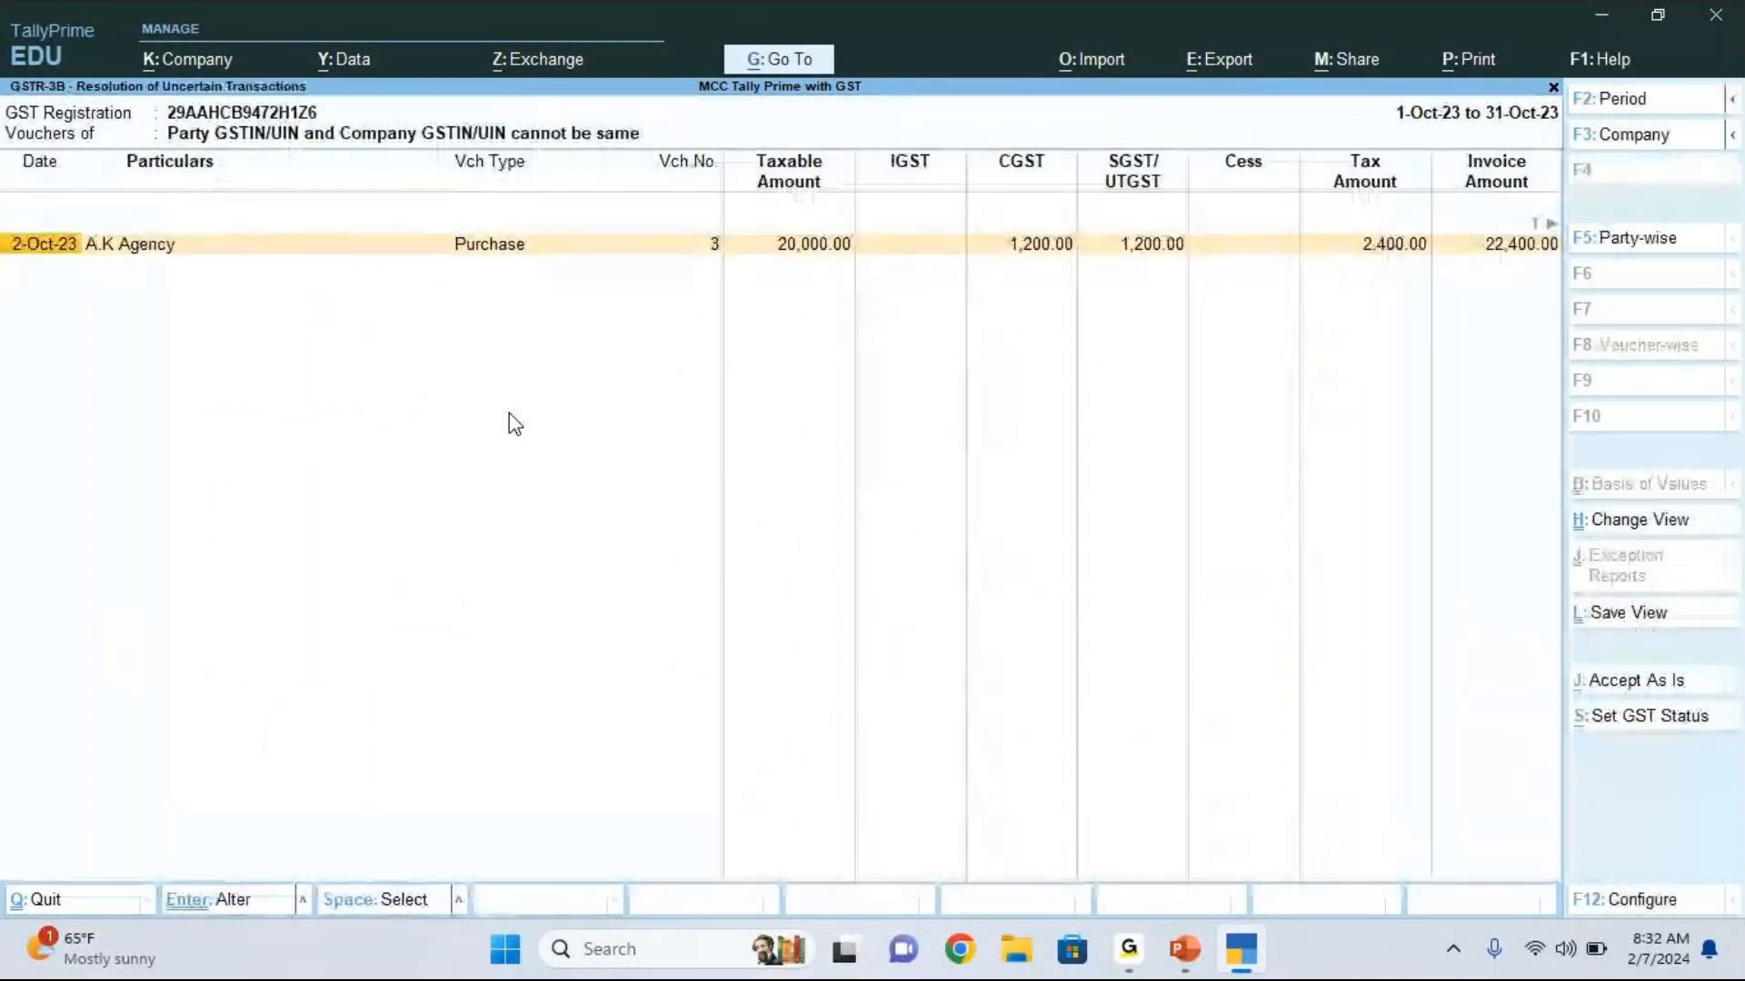
Step: Open the A.K Agency purchase voucher and bring up the party's ledger alteration at its GSTIN/UIN
key(Return)
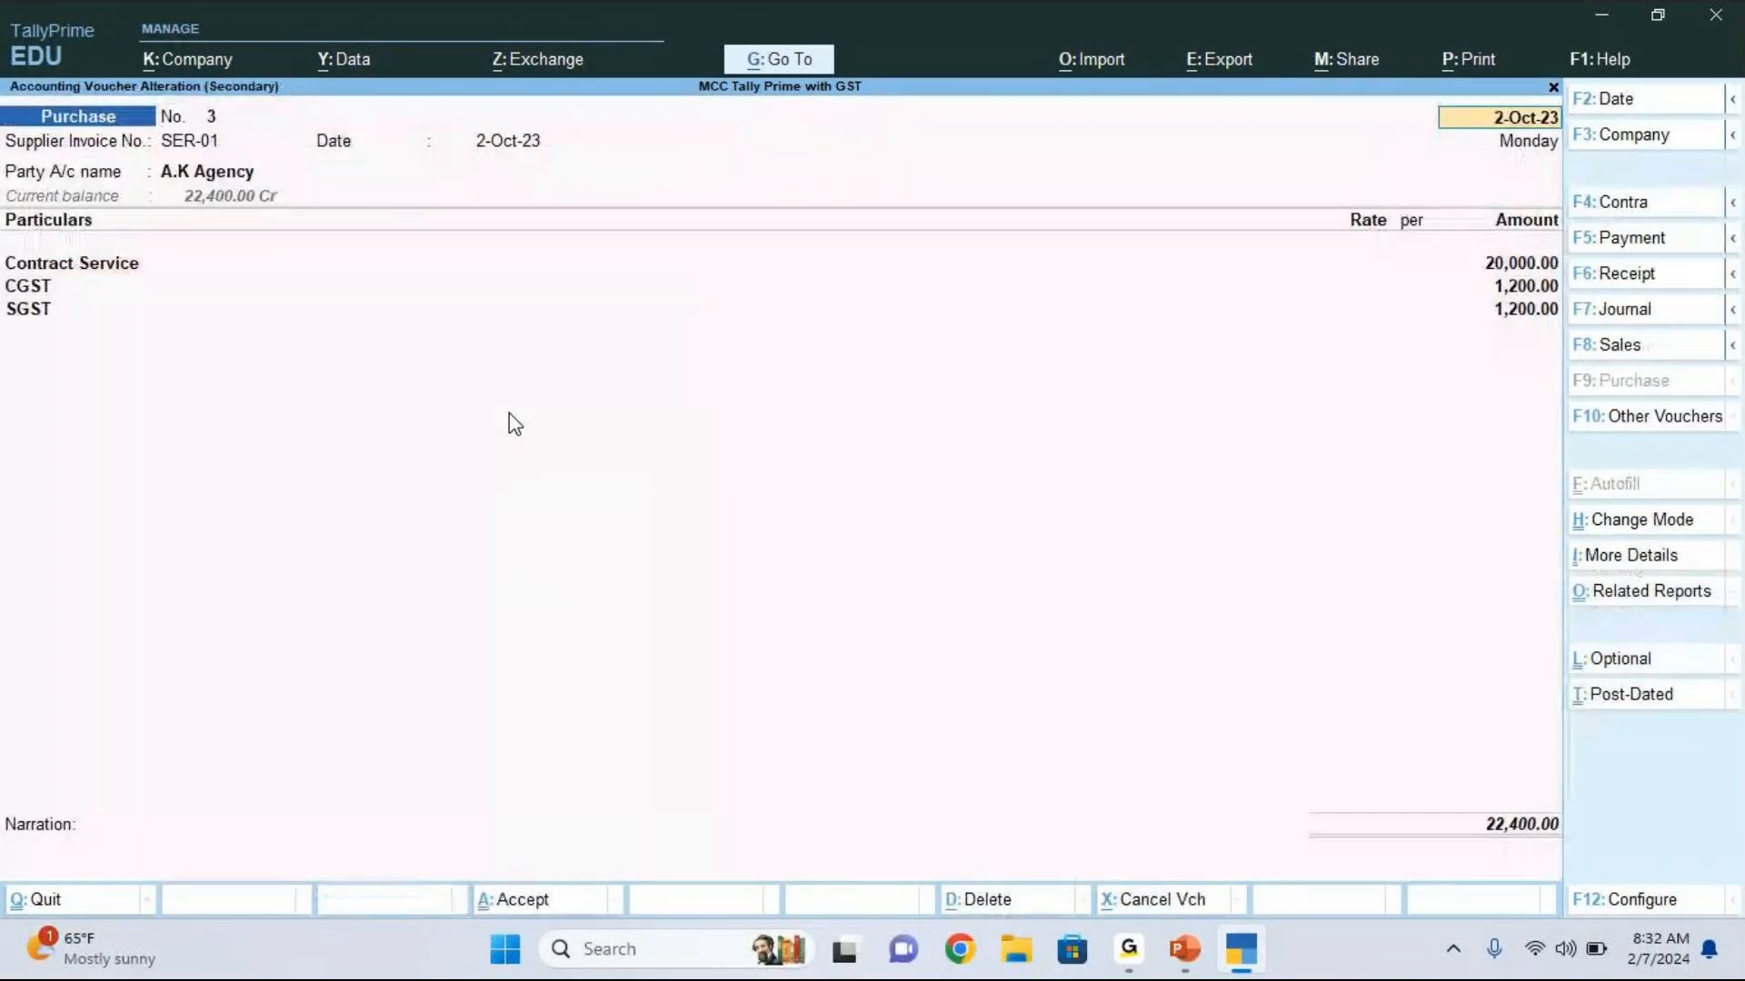
click(205, 176)
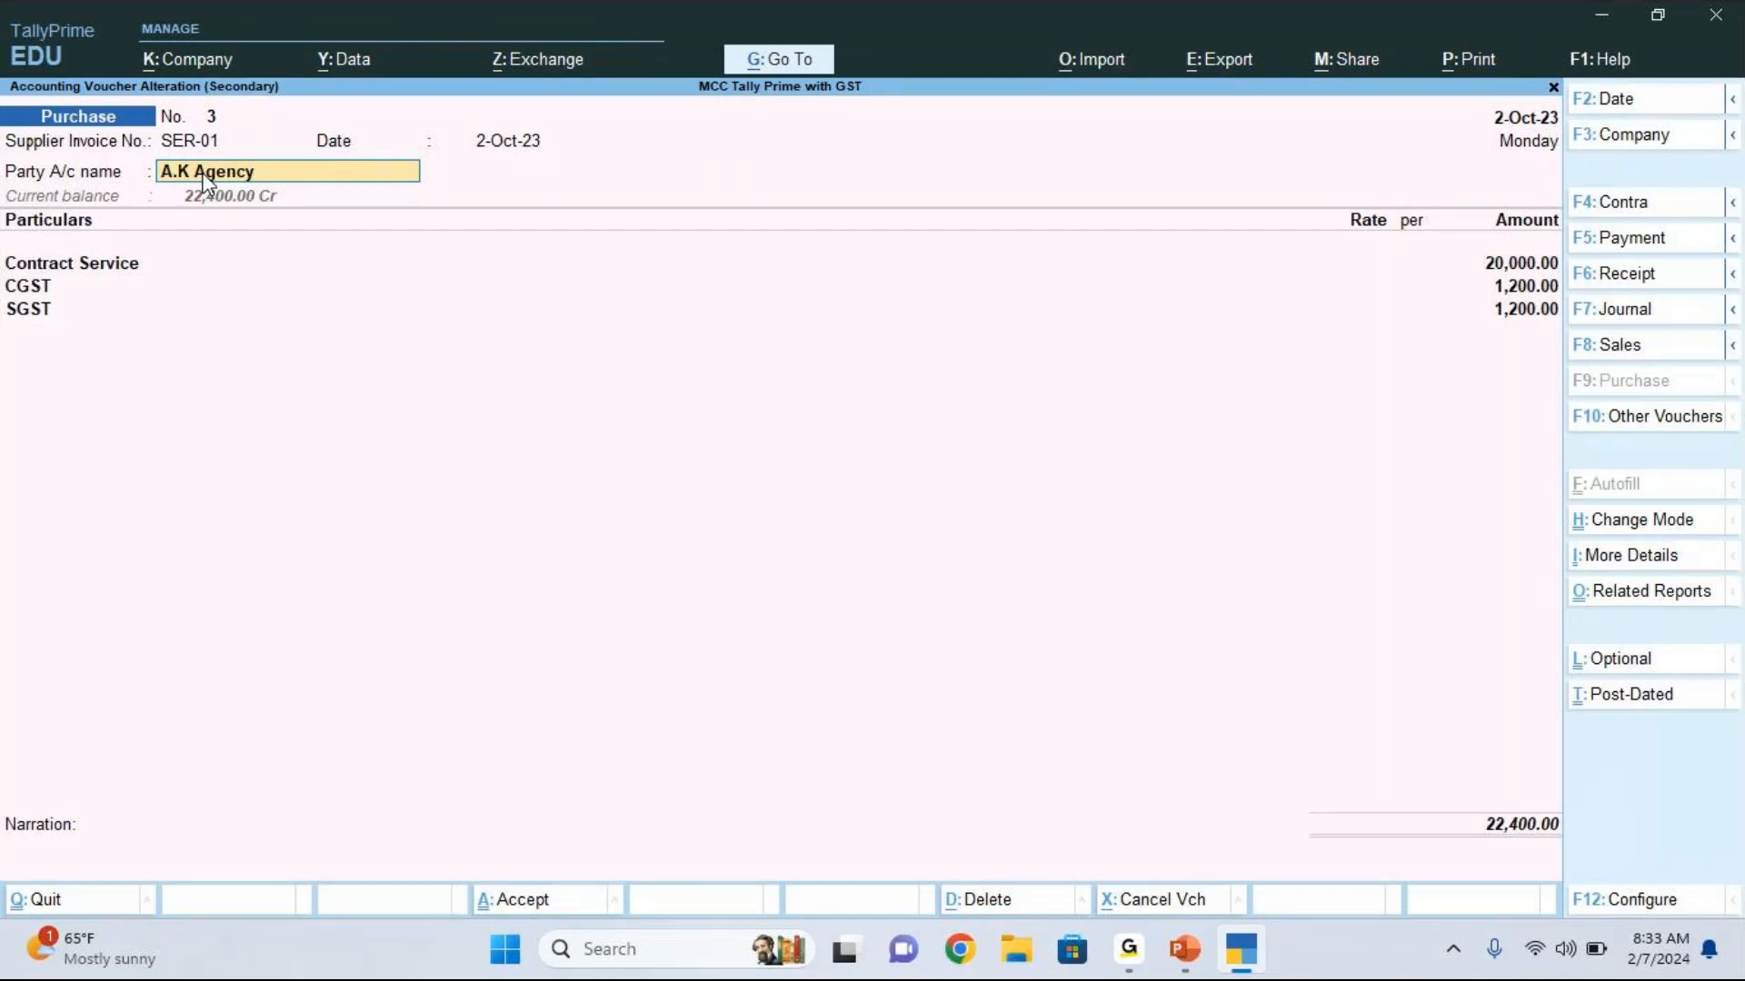
key(ctrl+Return)
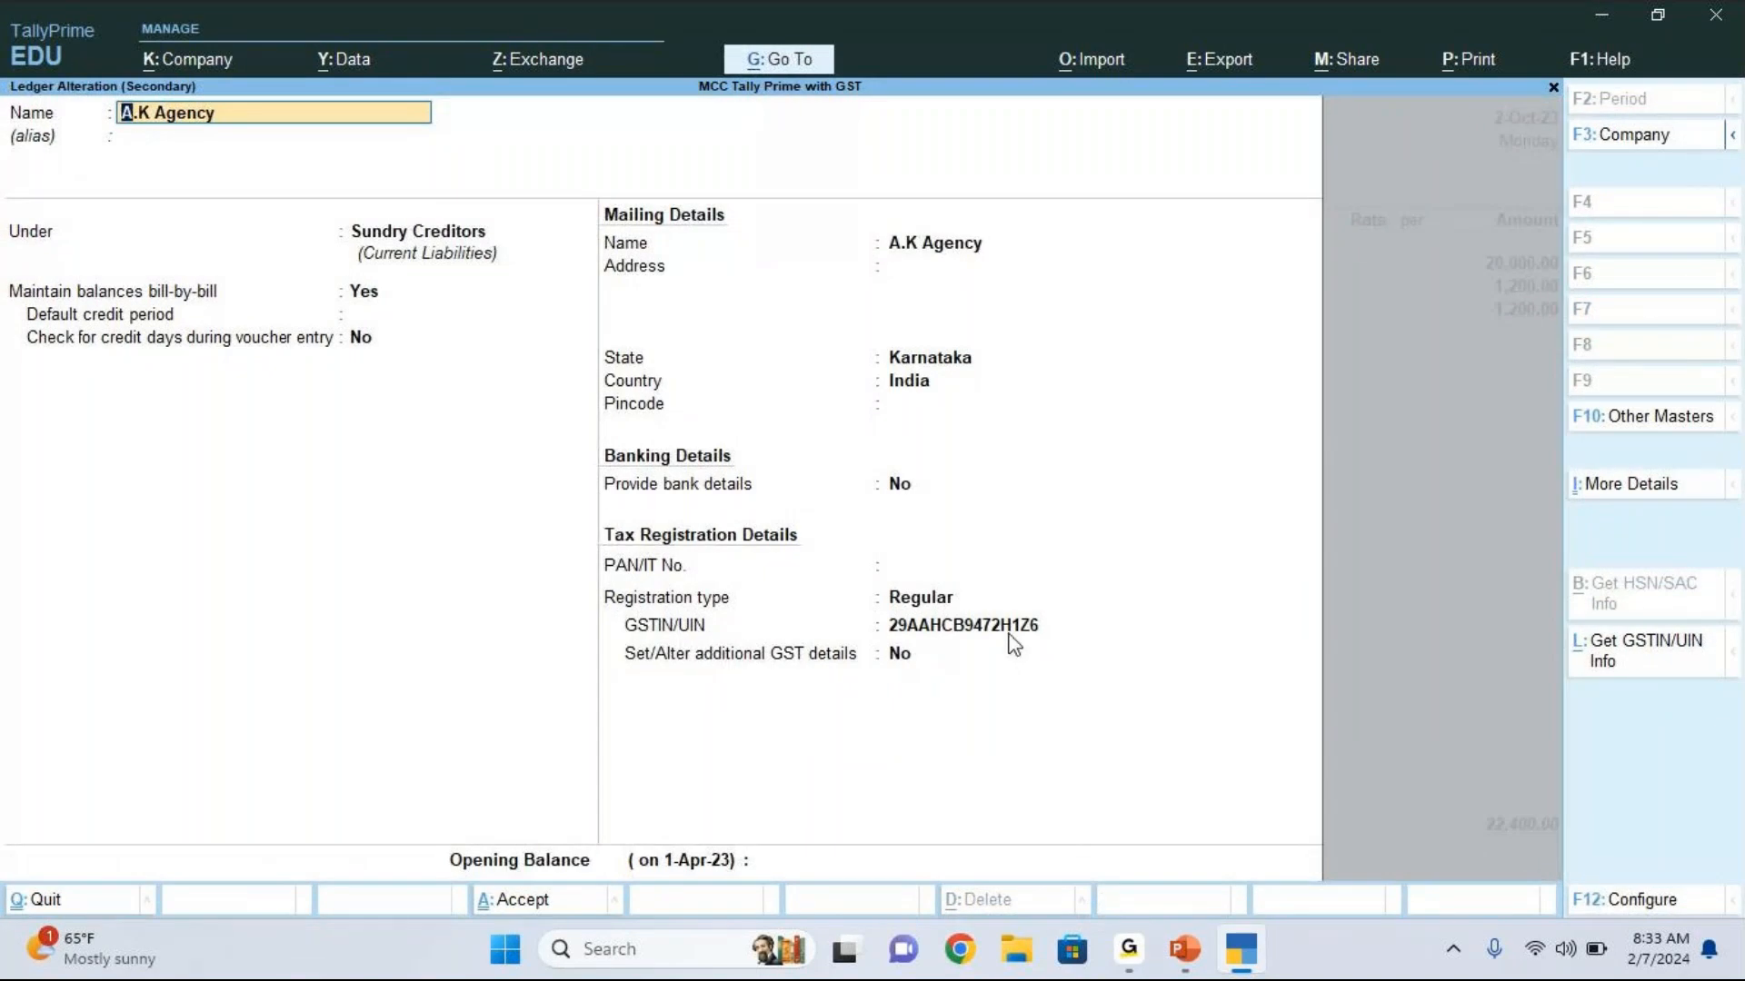
click(1010, 633)
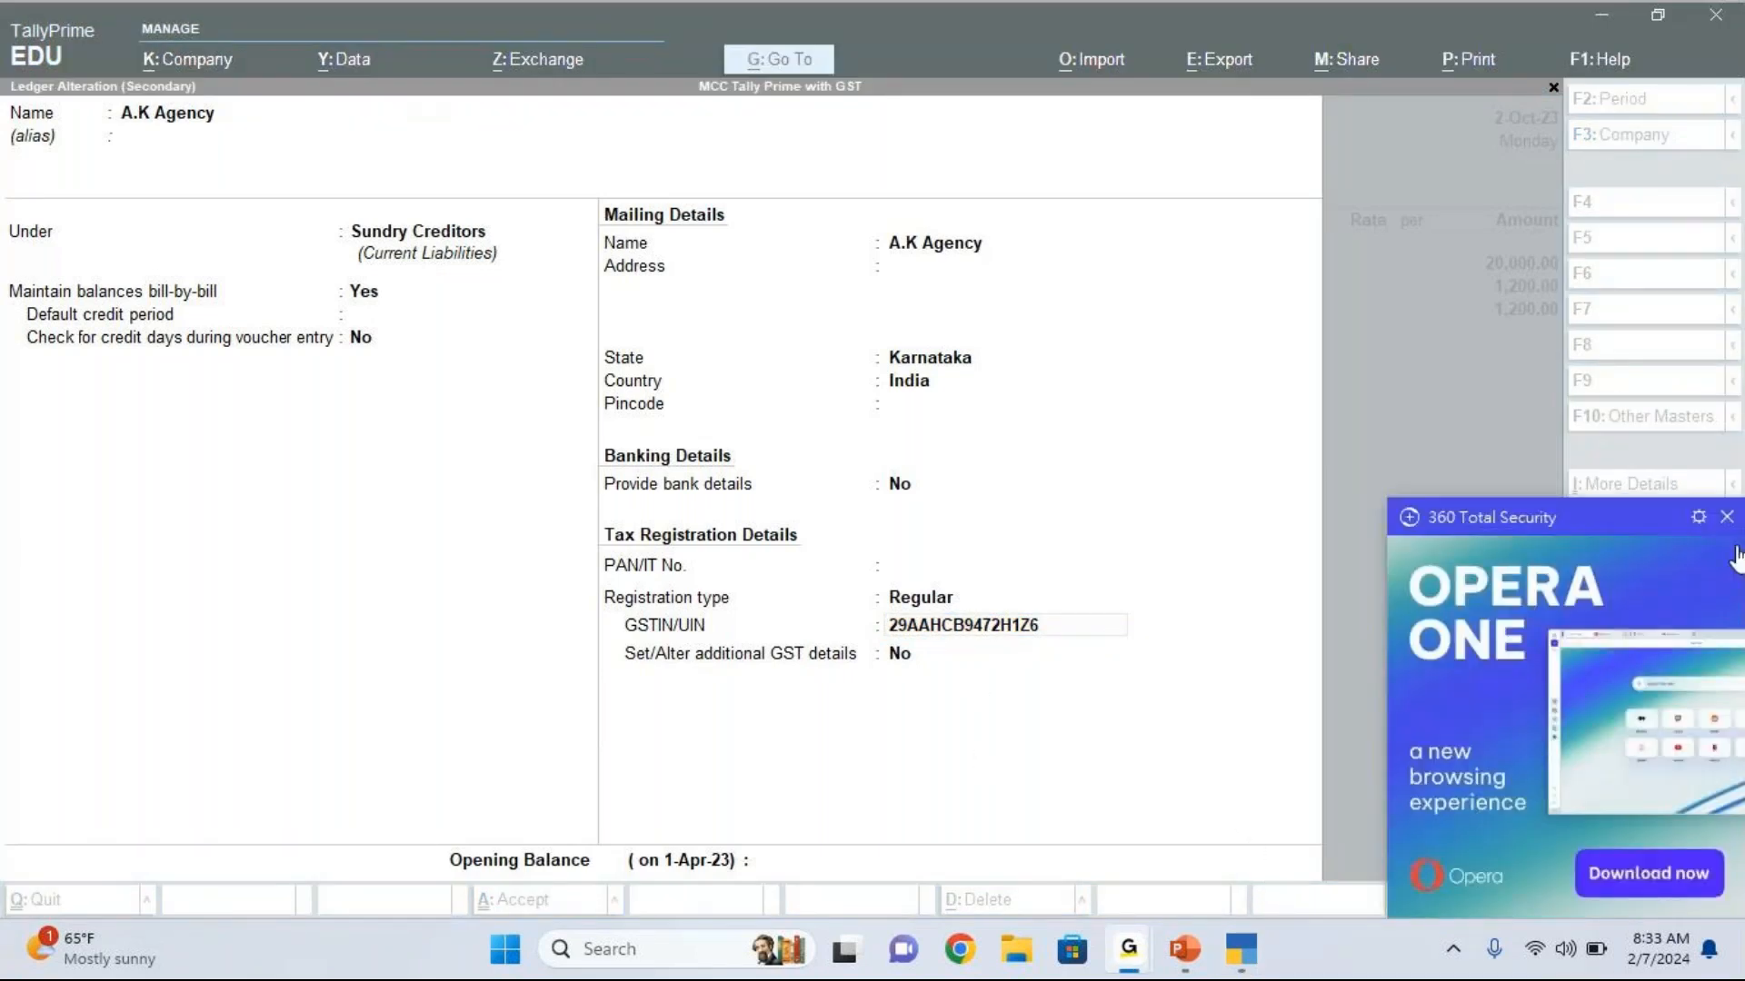
click(1726, 516)
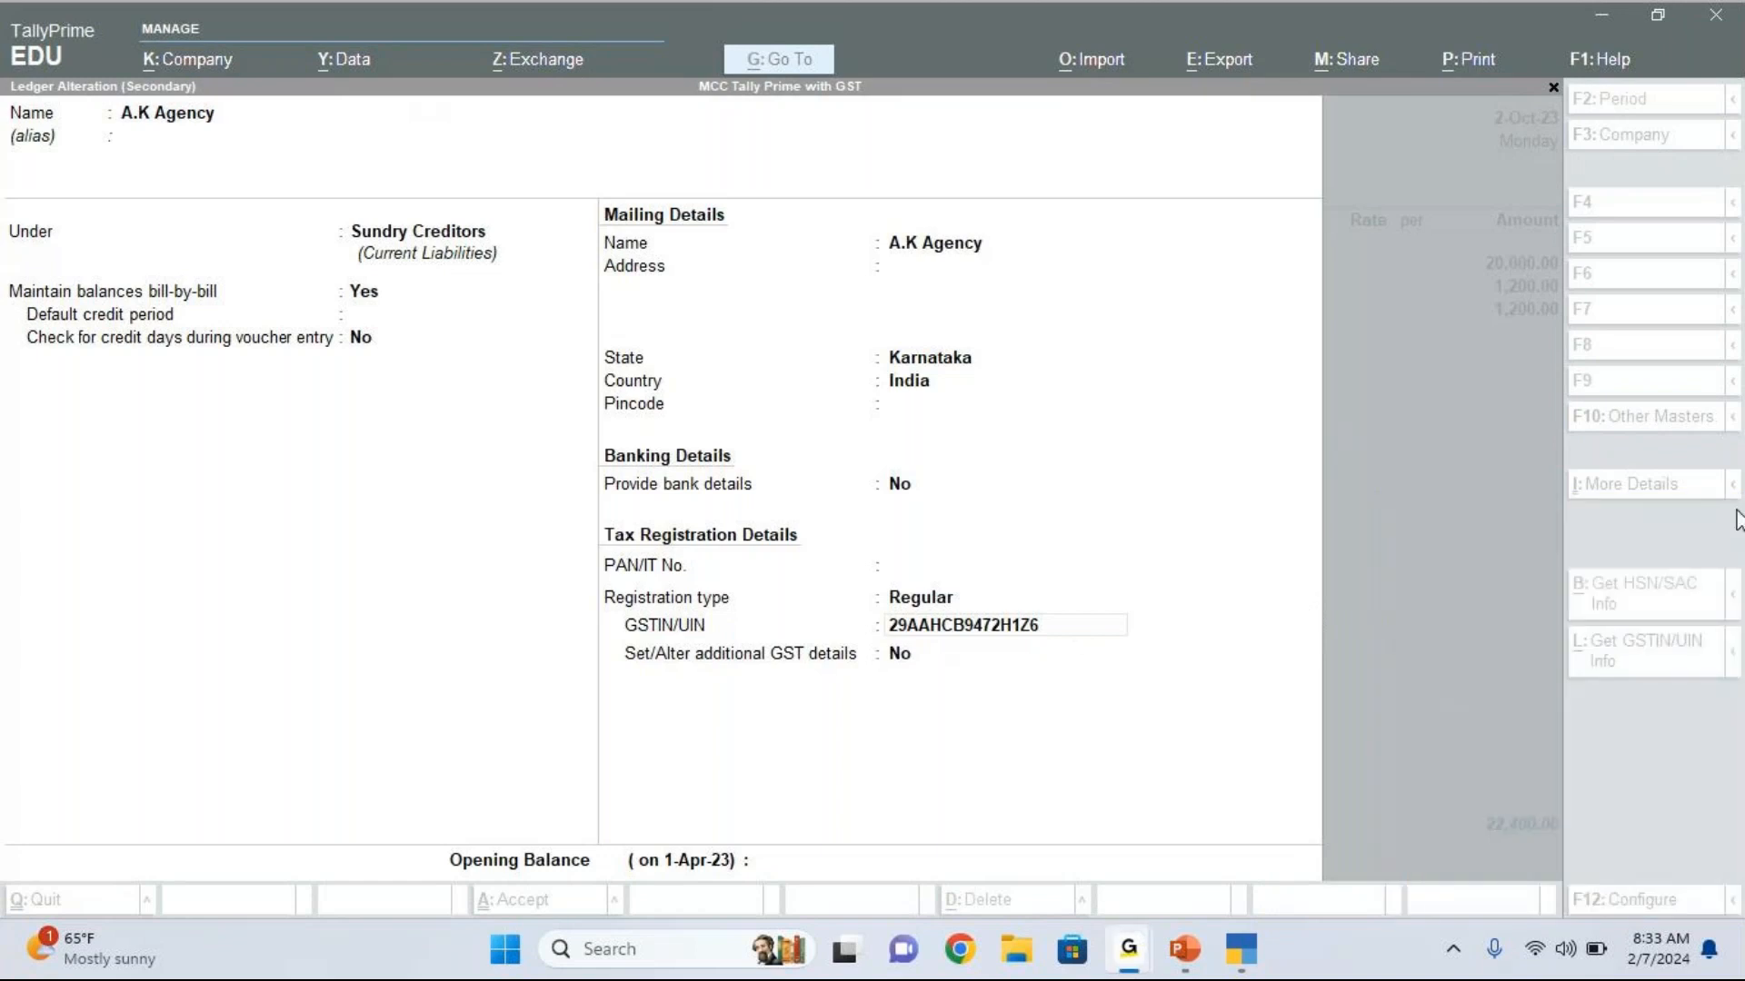
click(1084, 633)
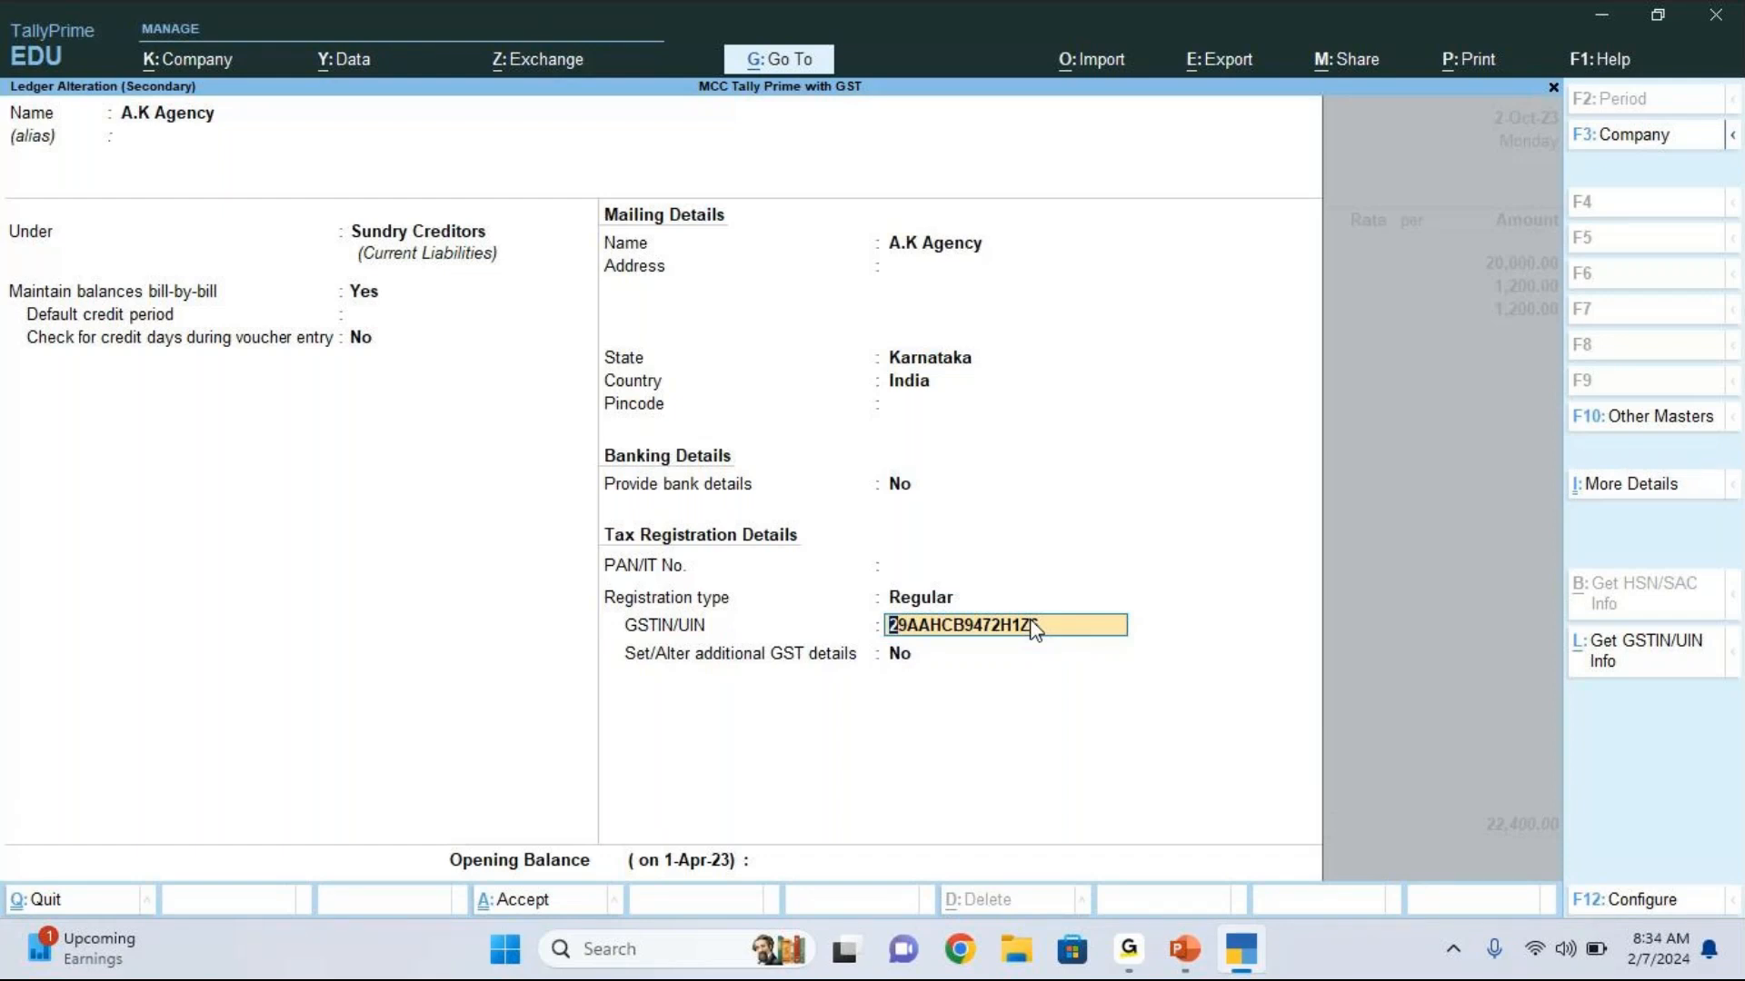
Step: Try to replace A.K Agency's GSTIN/UIN with a different Karnataka registration number
key(BackSpace)
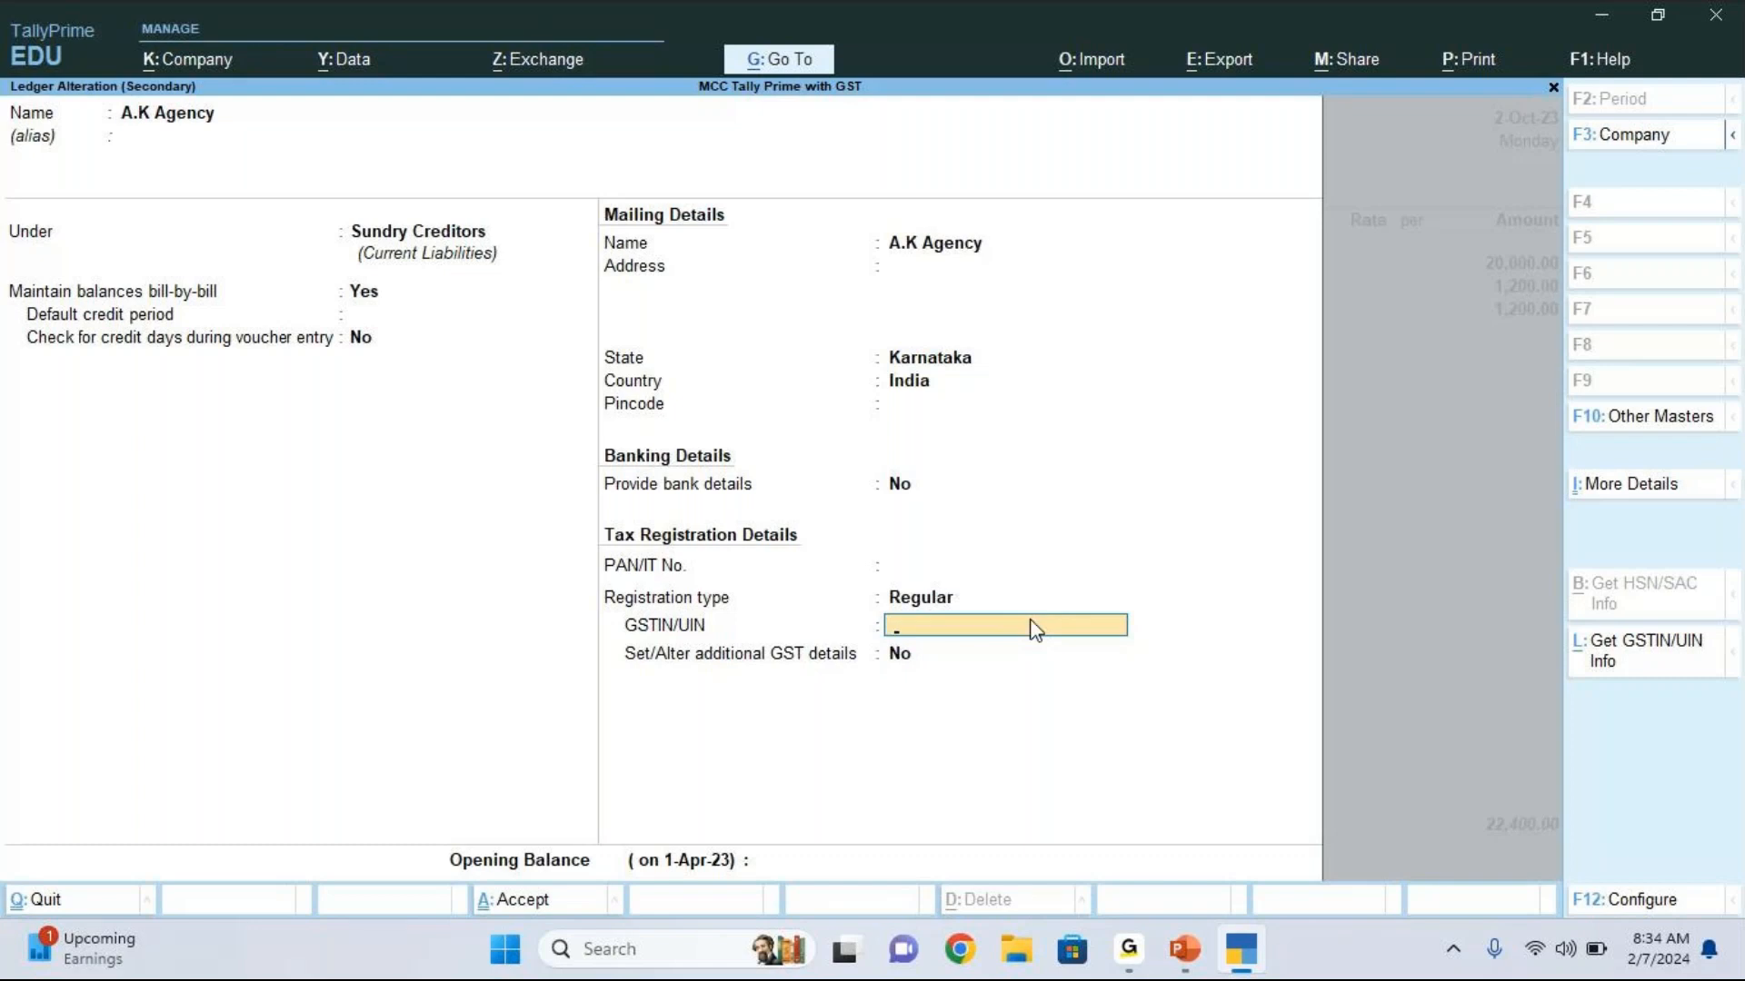
key(Return)
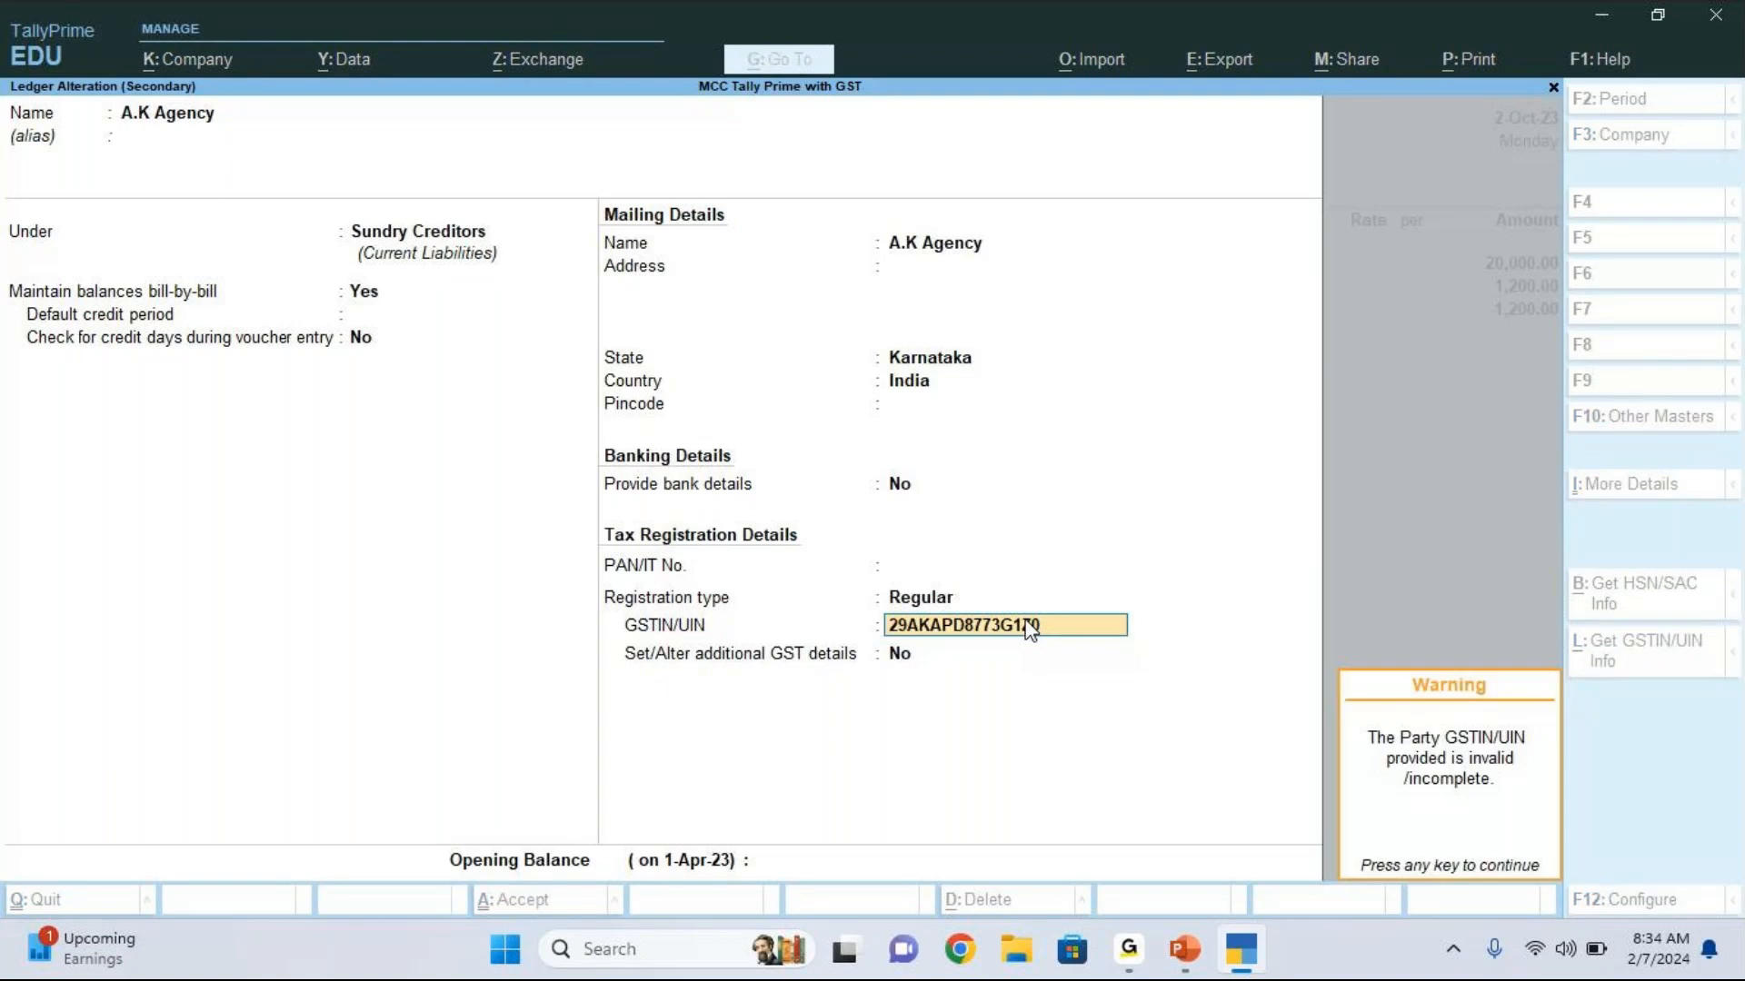
key(Return)
Step: Try the same GSTIN/UIN with Q as its last character, and clear the entry
click(1030, 627)
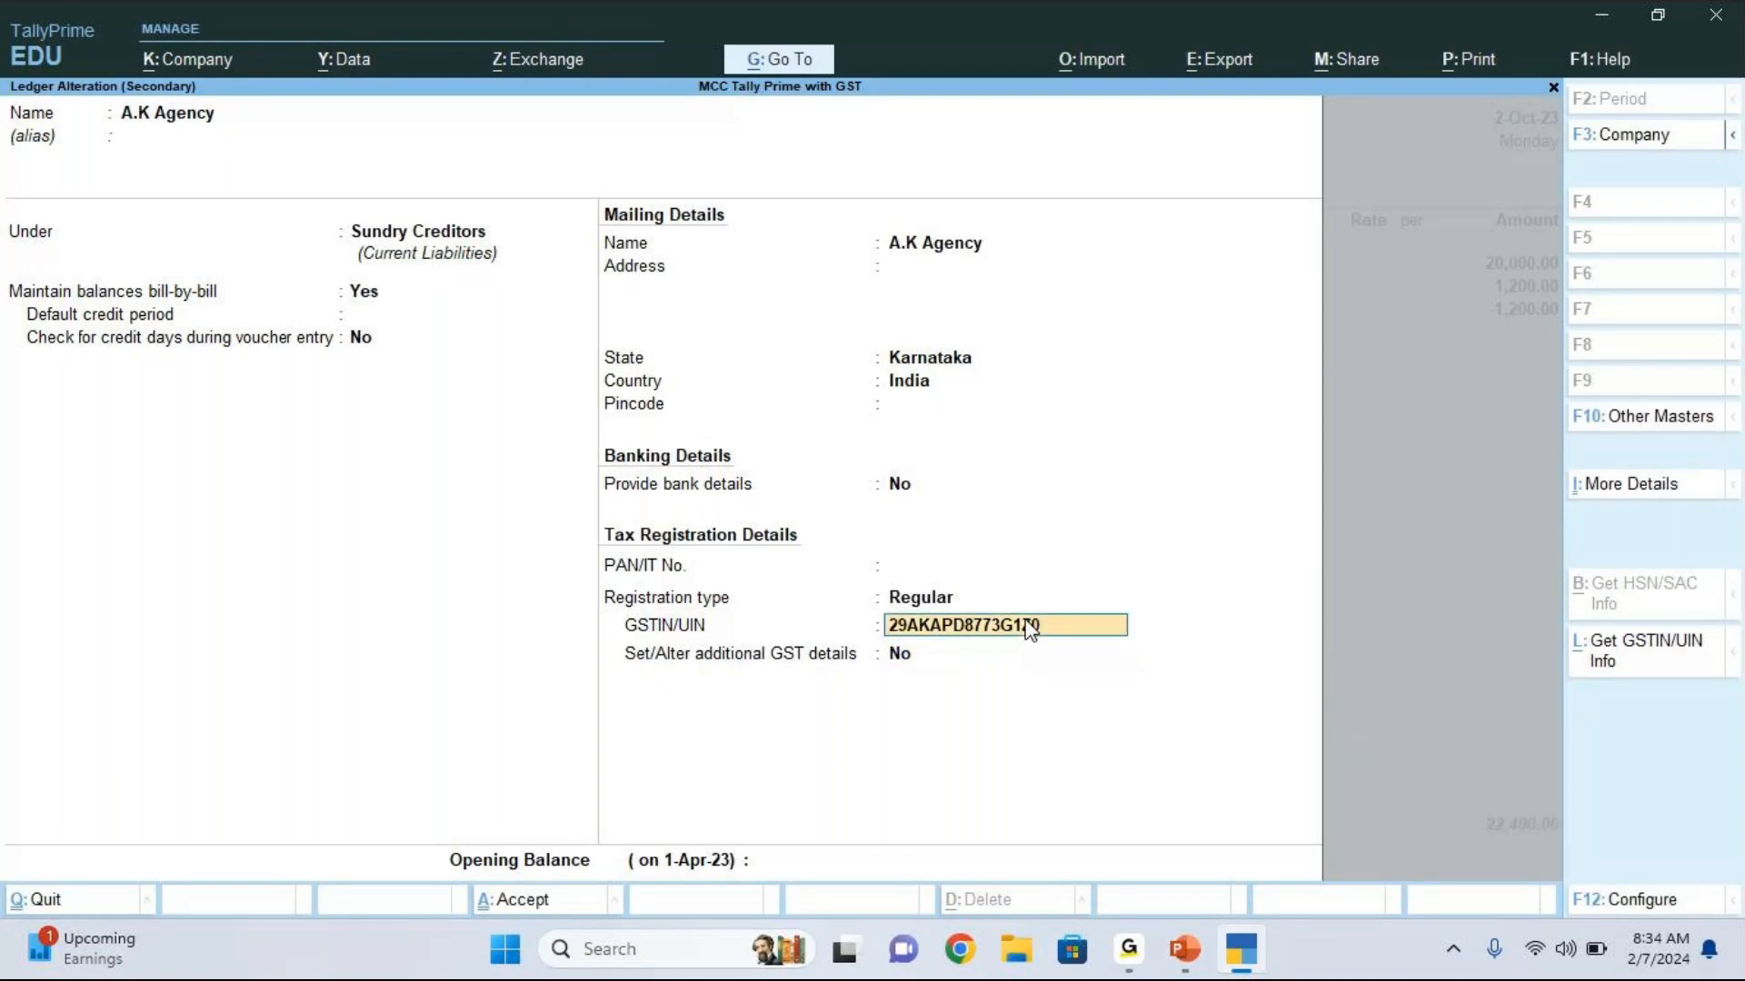
key(BackSpace)
text(Q)
key(Return)
key(Return)
click(1028, 625)
key(Escape)
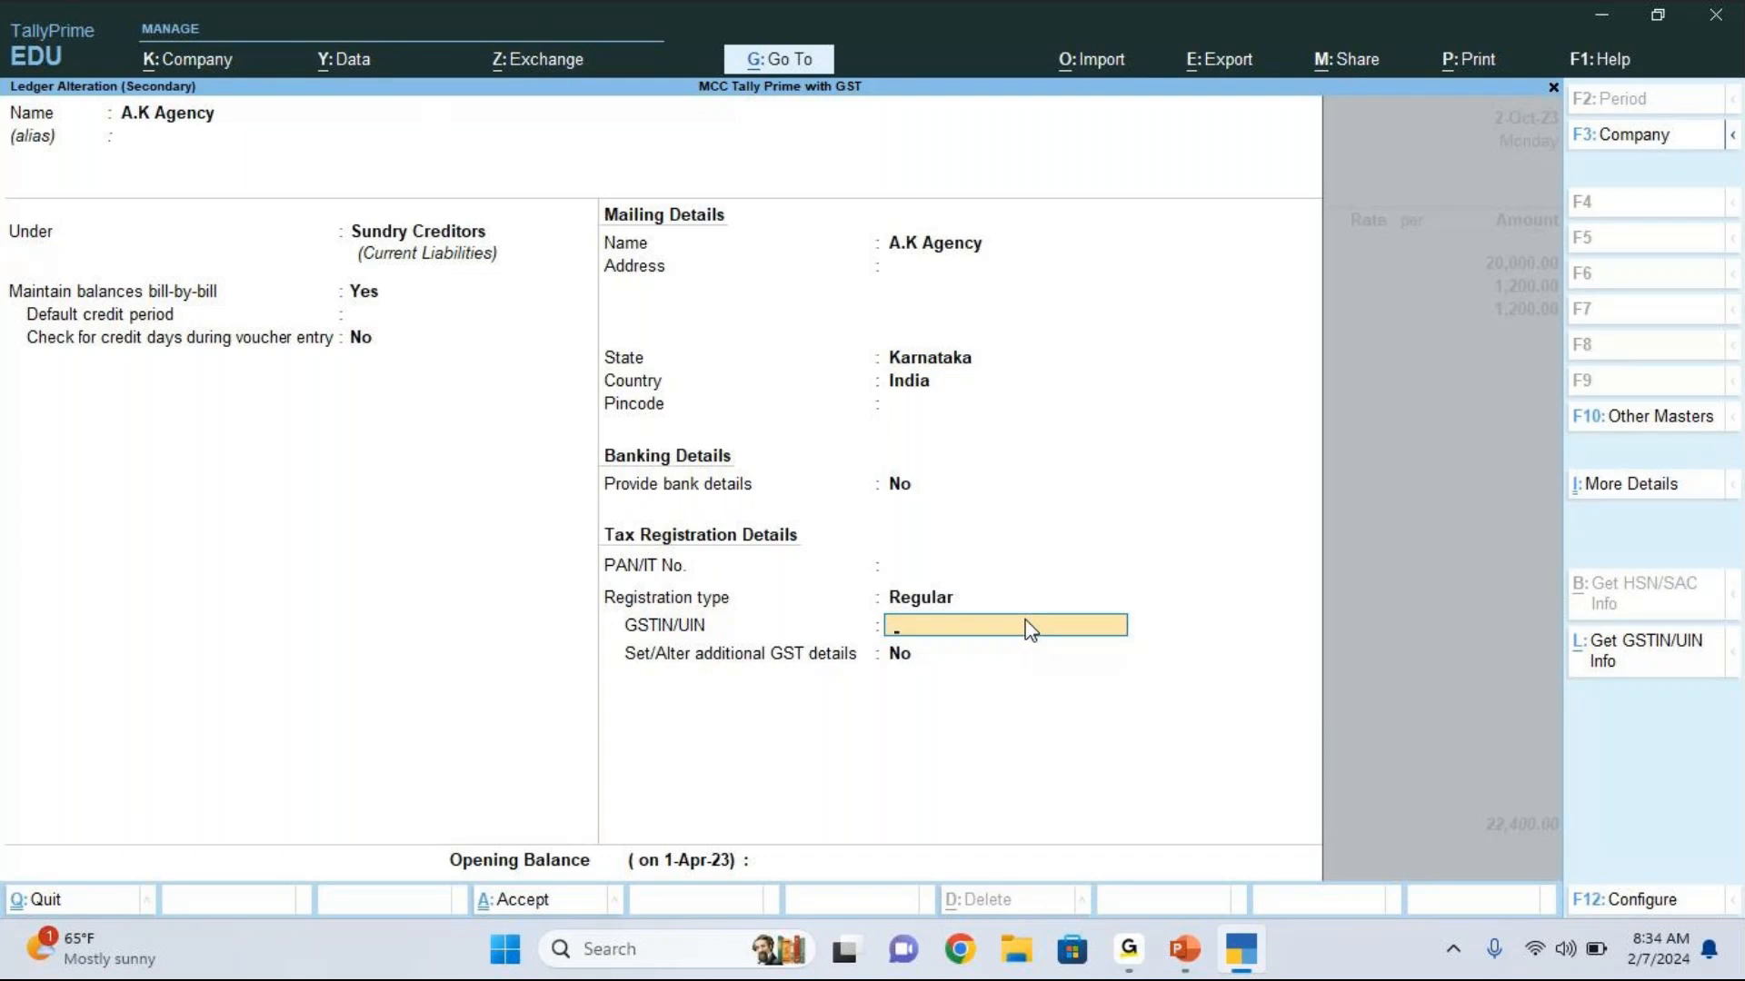
Step: Enter a new party GSTIN/UIN, different from the company's own, in the A.K Agency ledger
text(29)
key(BackSpace)
key(BackSpace)
key(BackSpace)
key(Return)
key(BackSpace)
text(29)
key(BackSpace)
key(BackSpace)
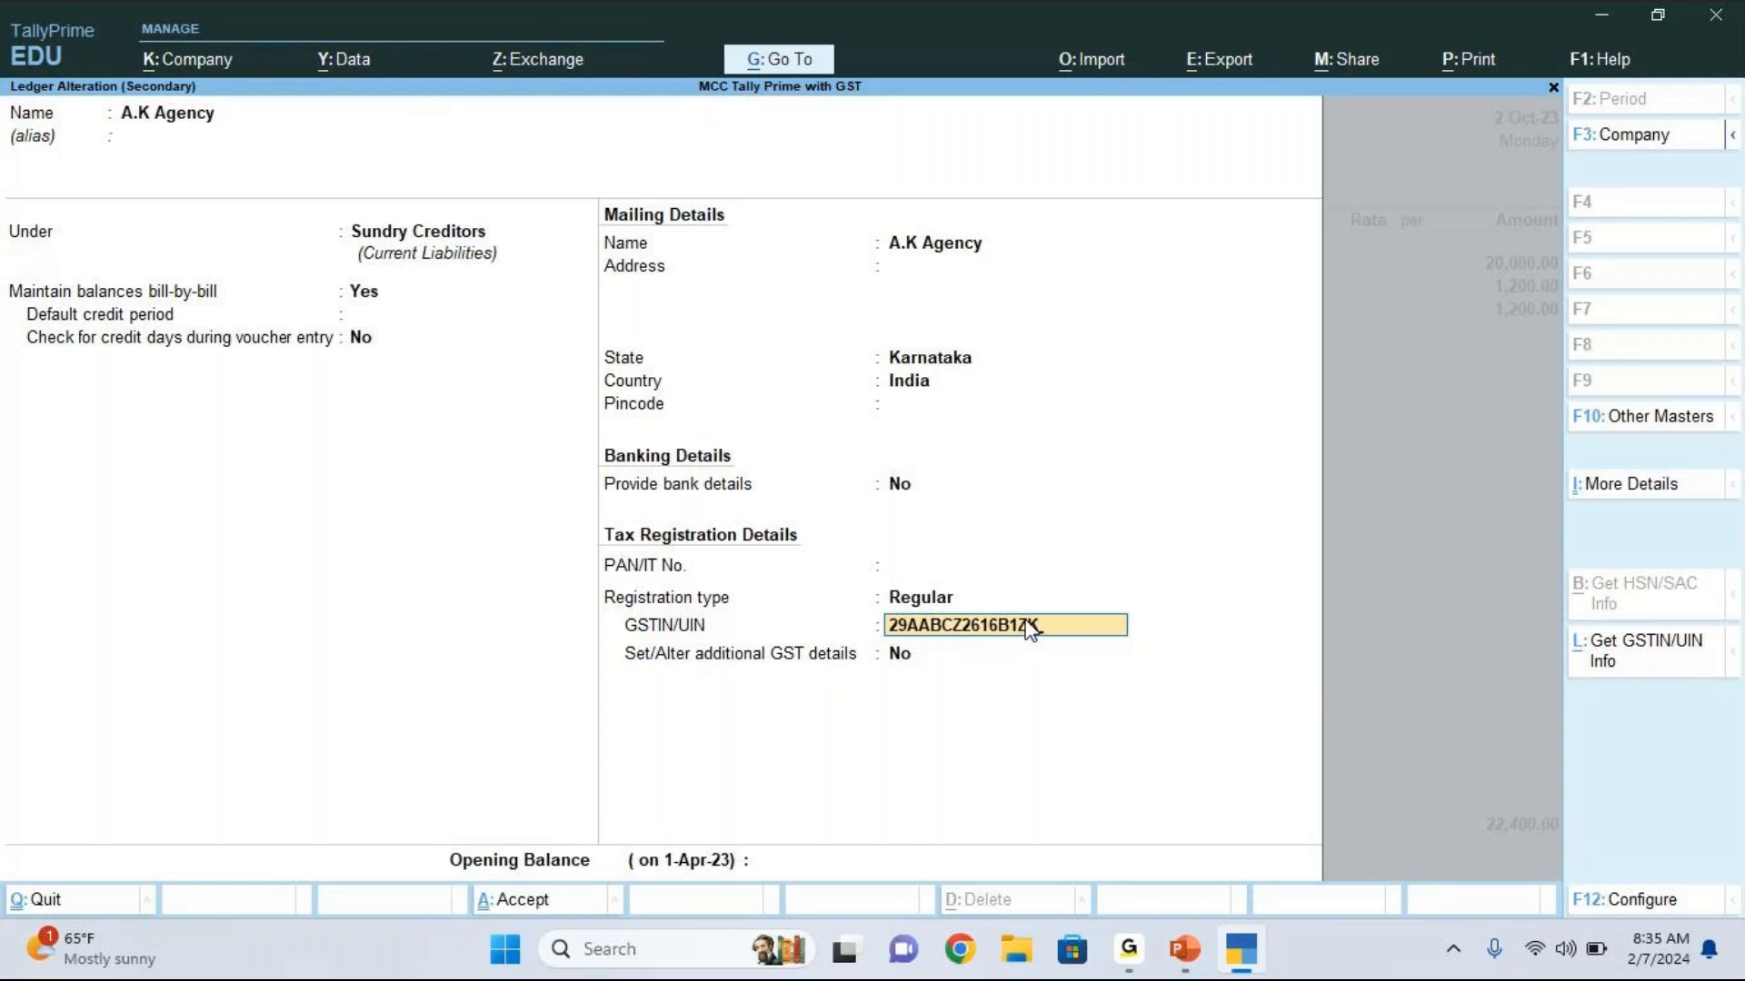
key(Return)
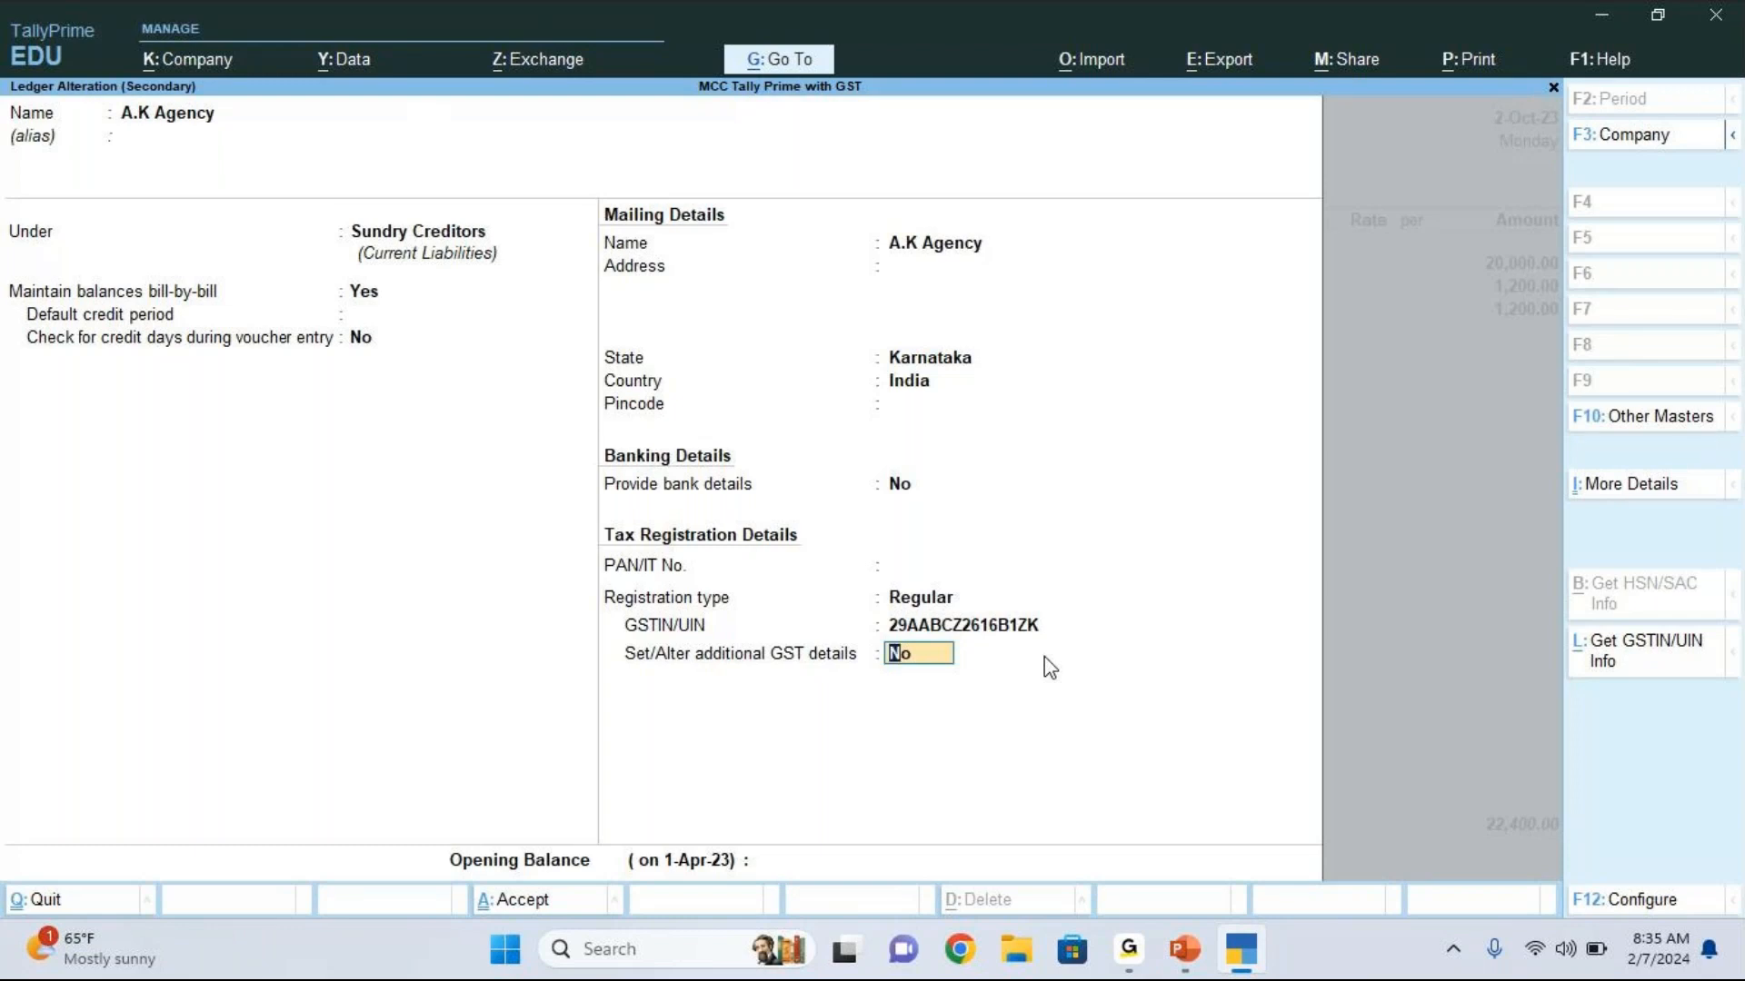
Step: Make the revised GST details effective from 2-Oct-23, then accept the master and update the GST status of vouchers
key(y)
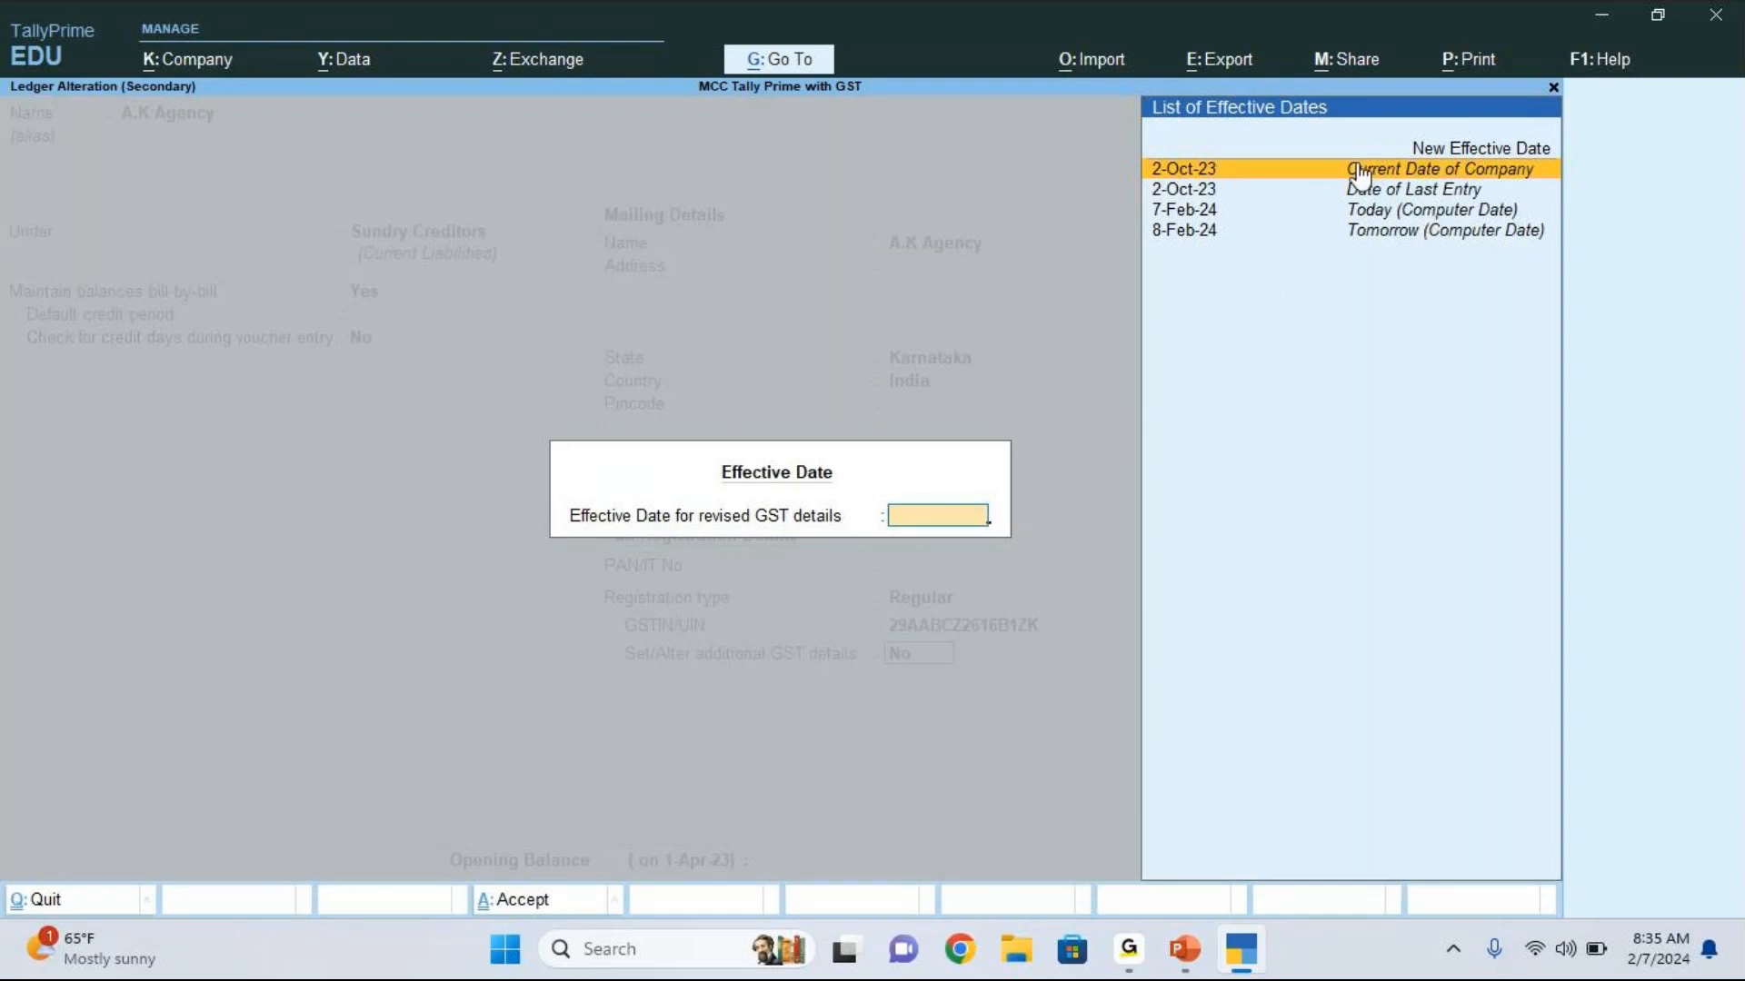
click(1423, 171)
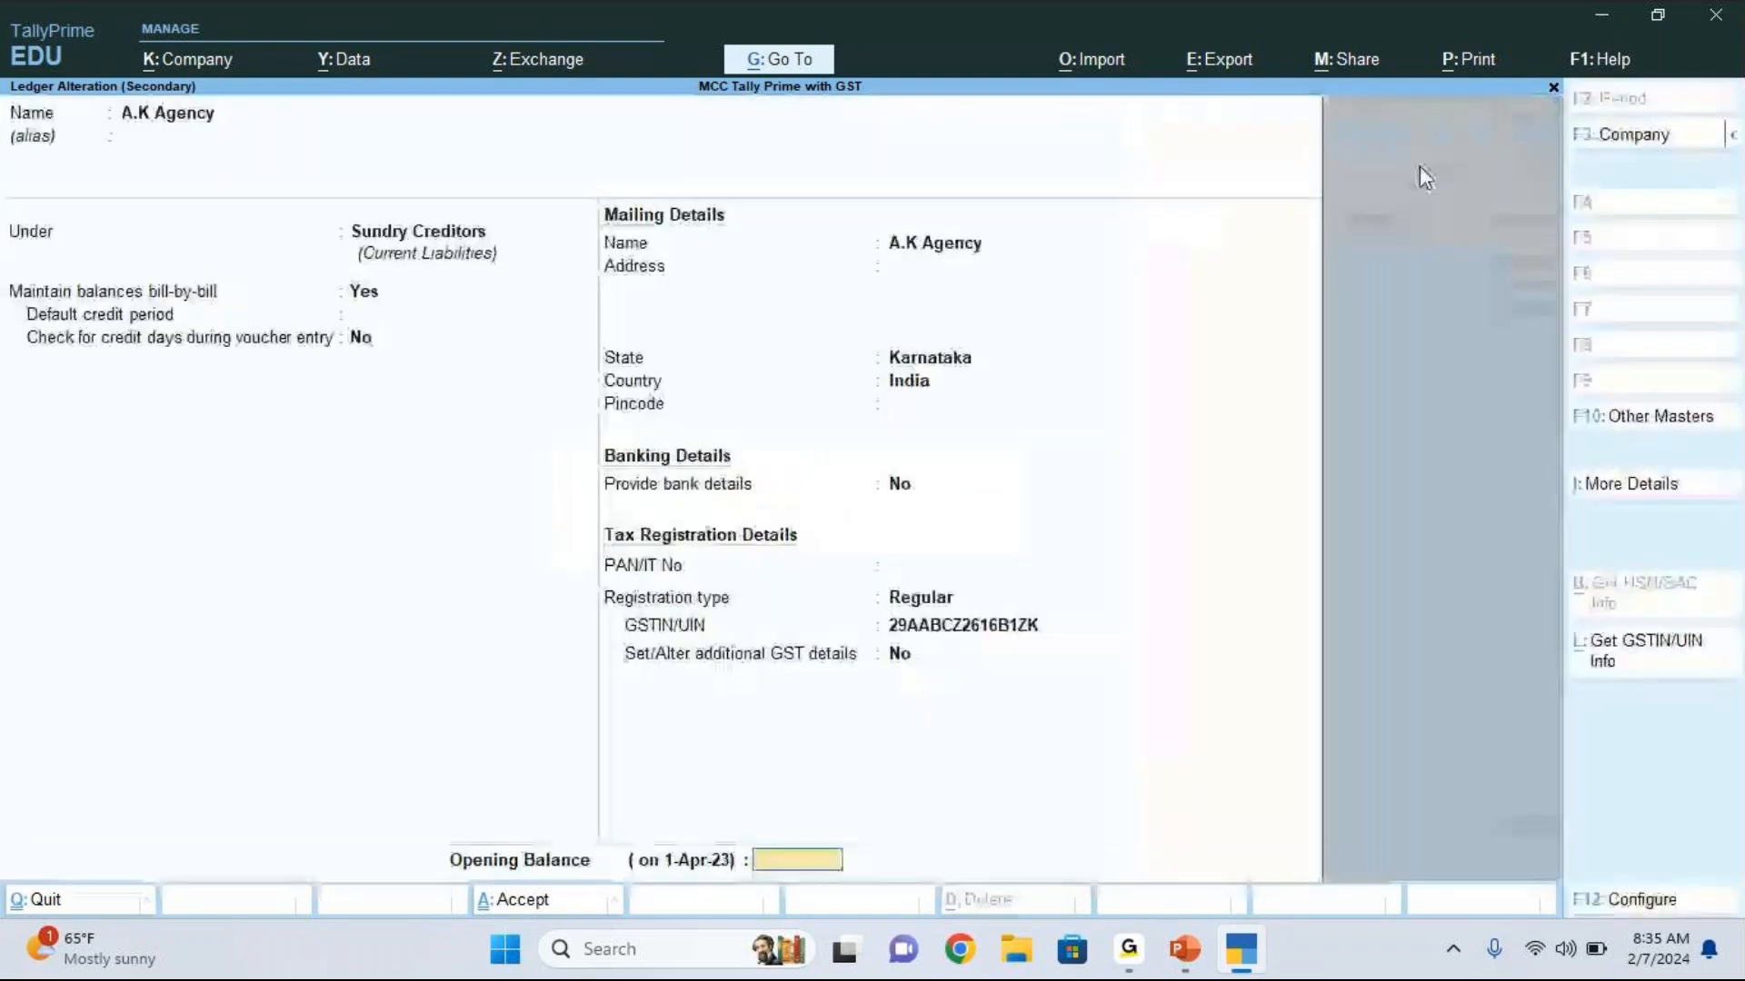
key(Return)
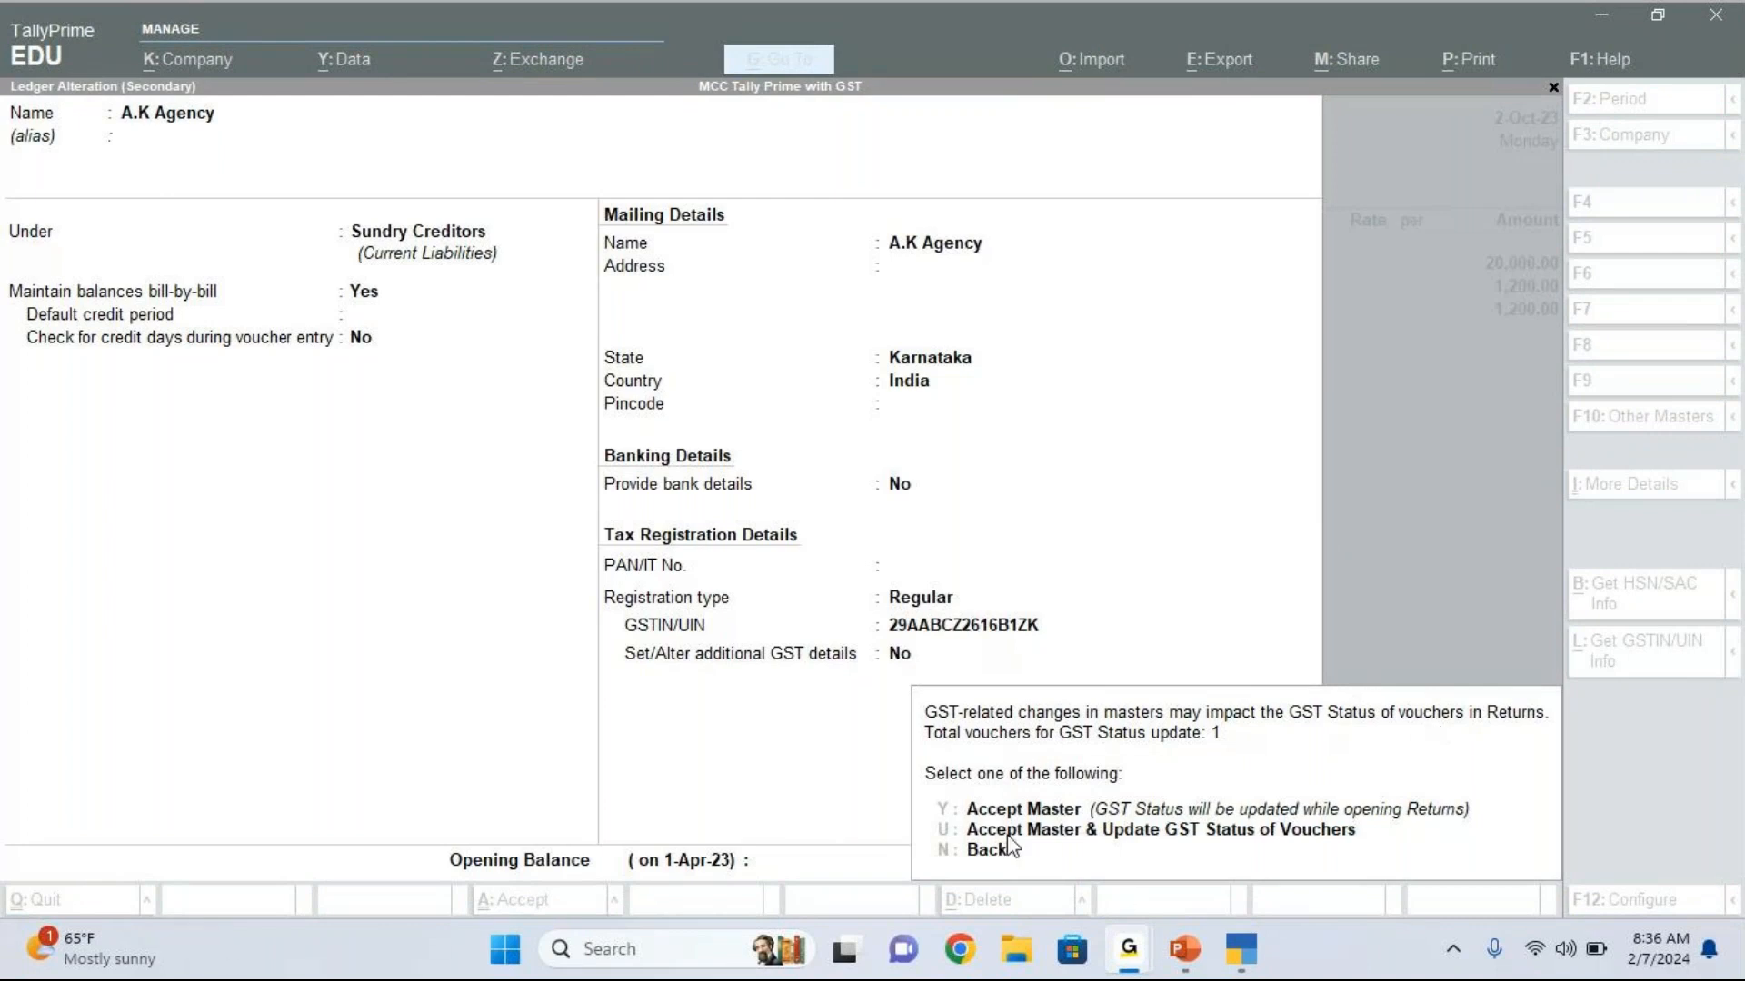
click(966, 840)
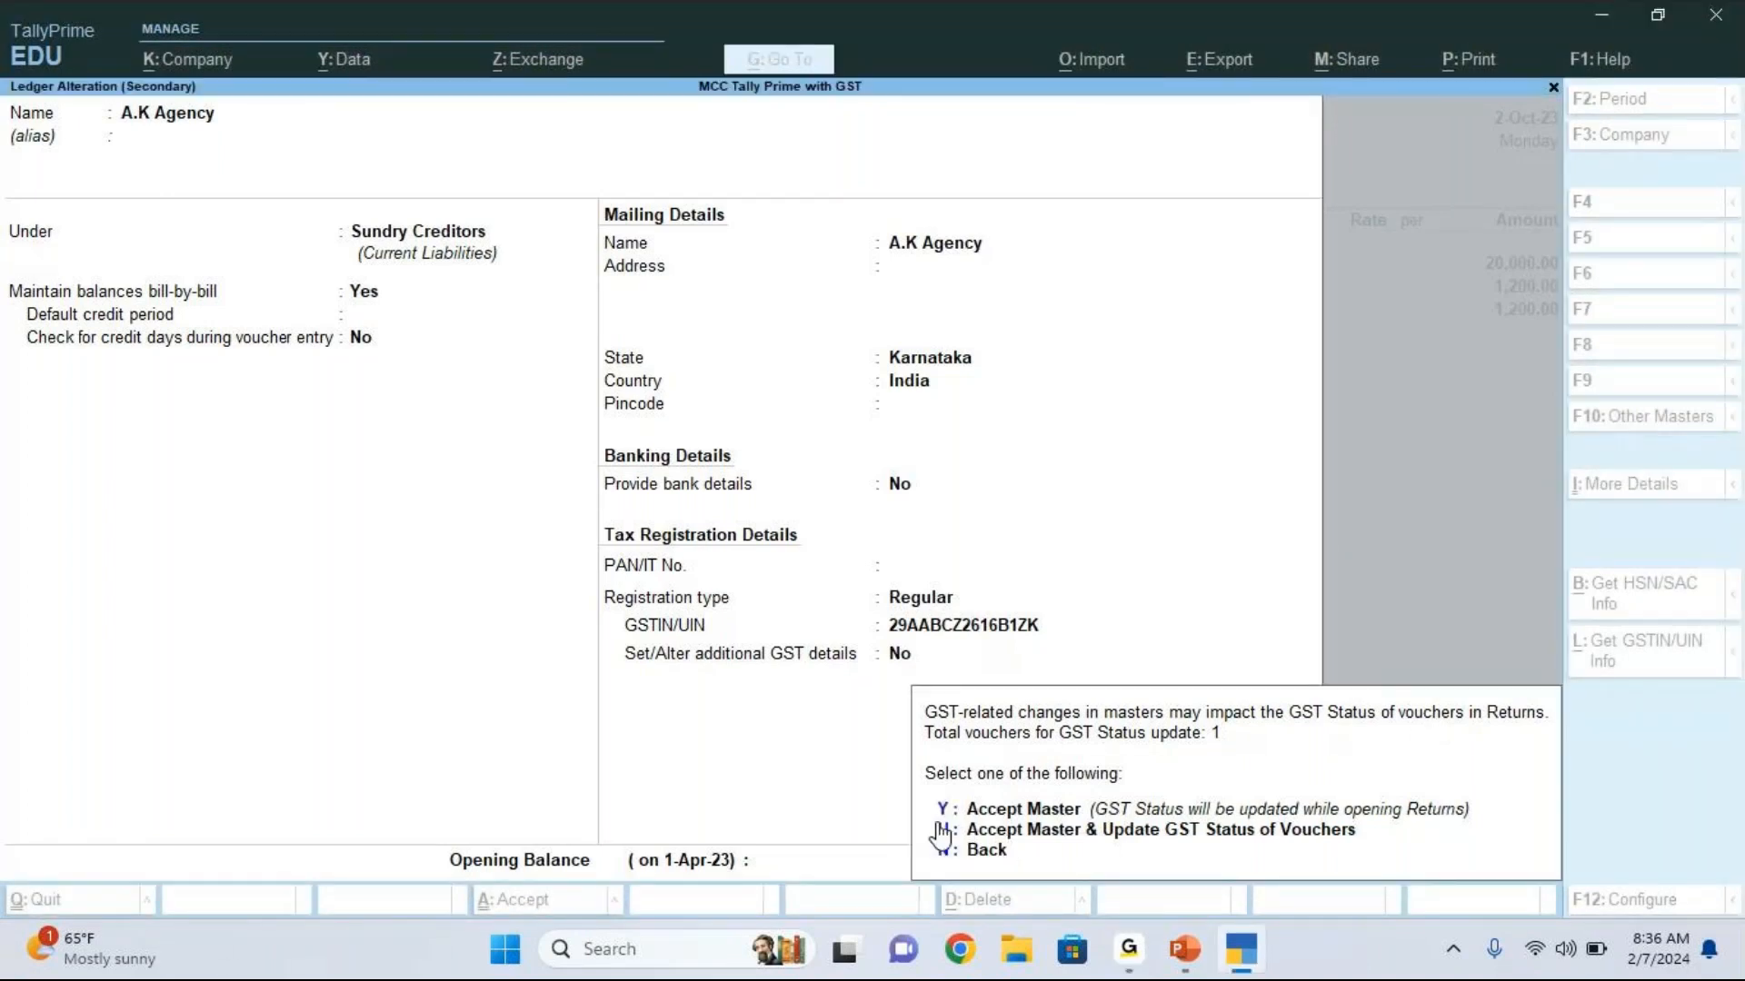
click(941, 831)
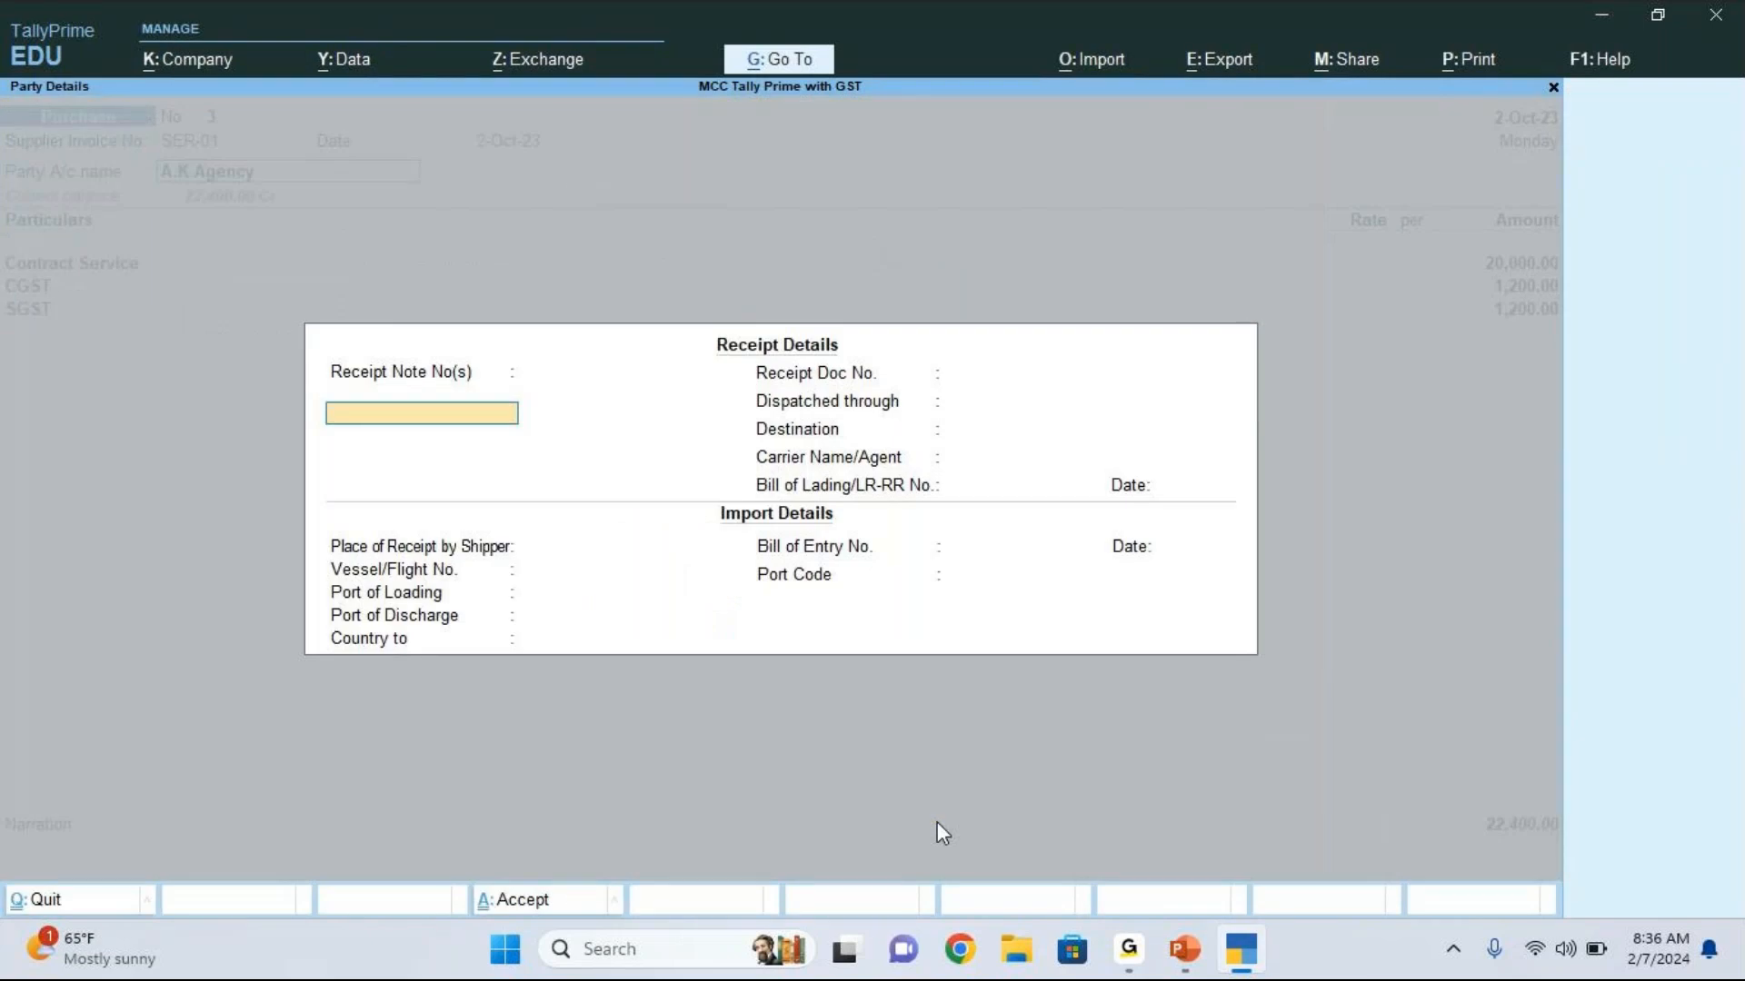
Step: Accept the receipt and party details as they are and save the A.K Agency purchase voucher
key(ctrl+a)
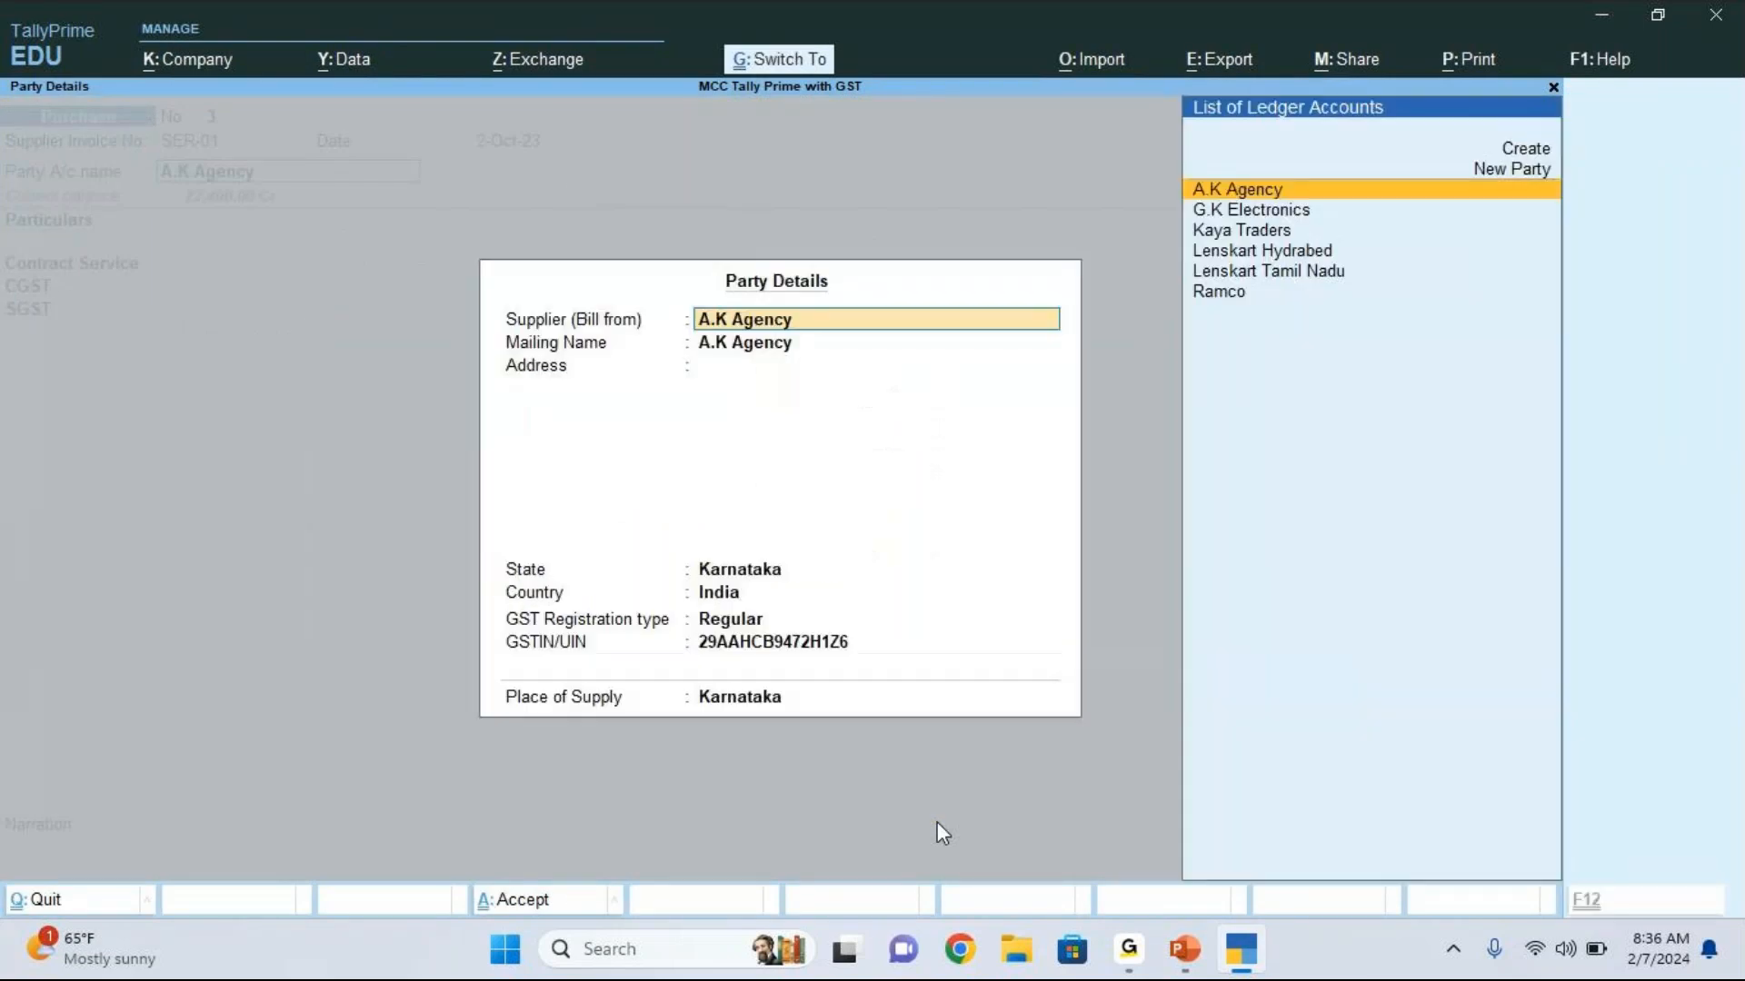
key(ctrl+a)
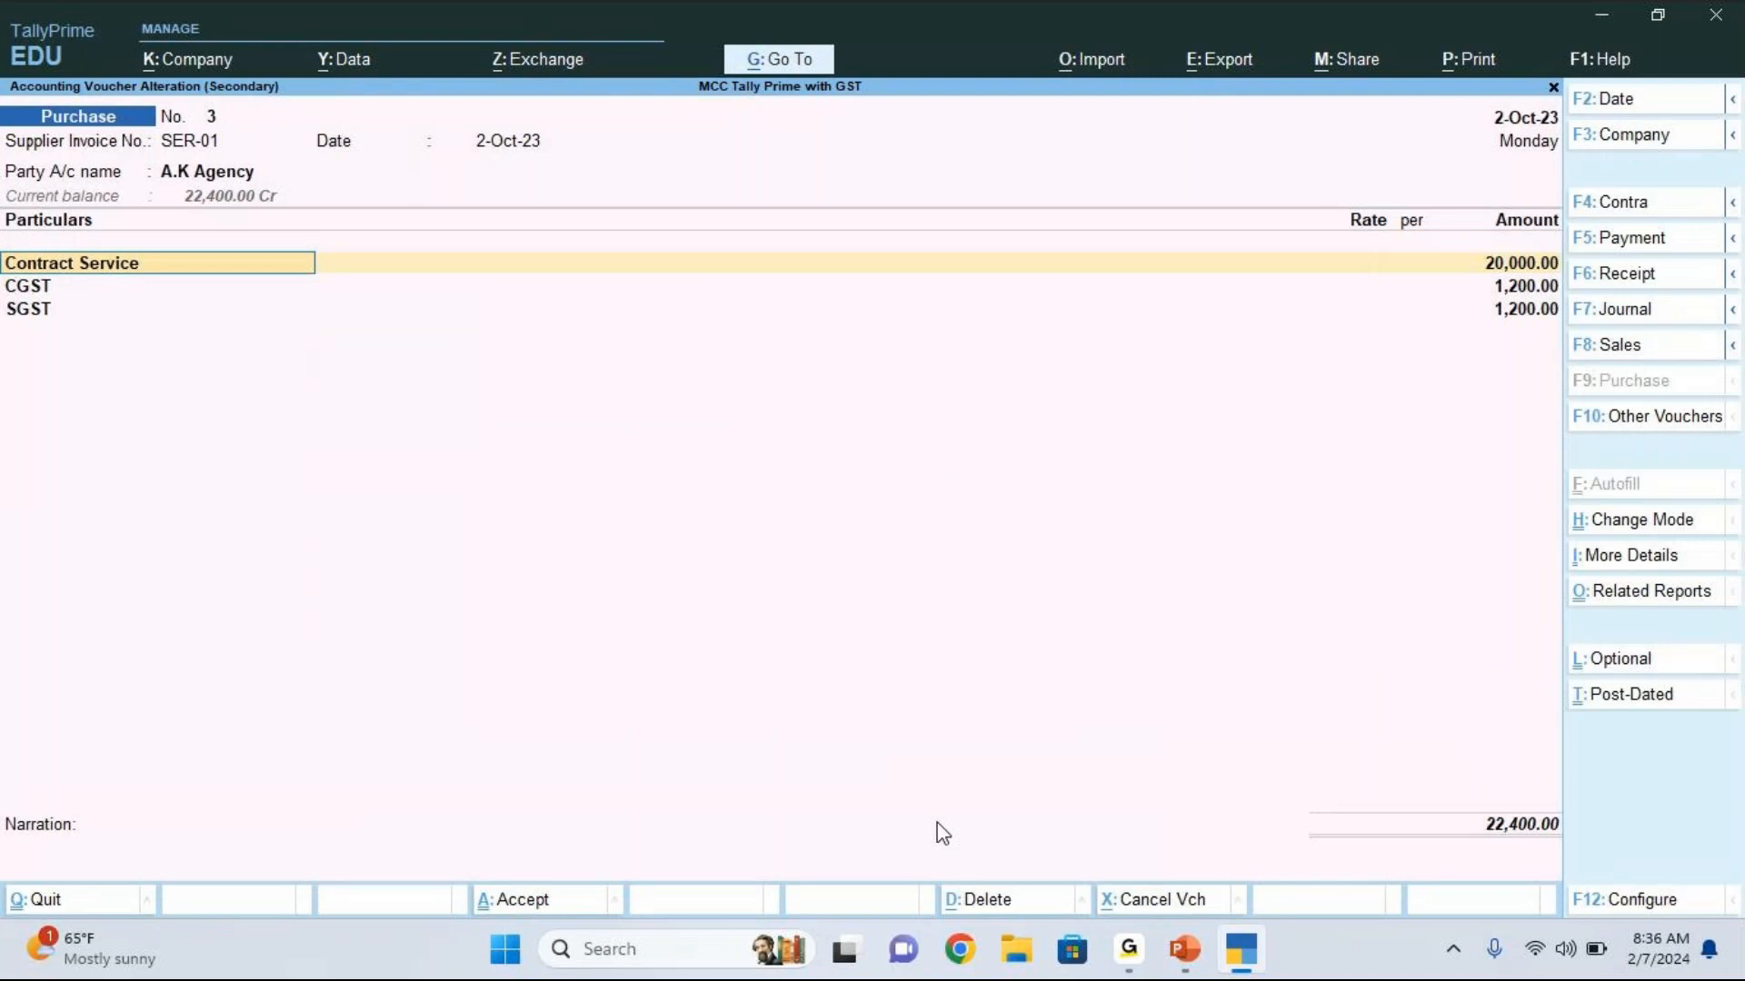
key(ctrl)
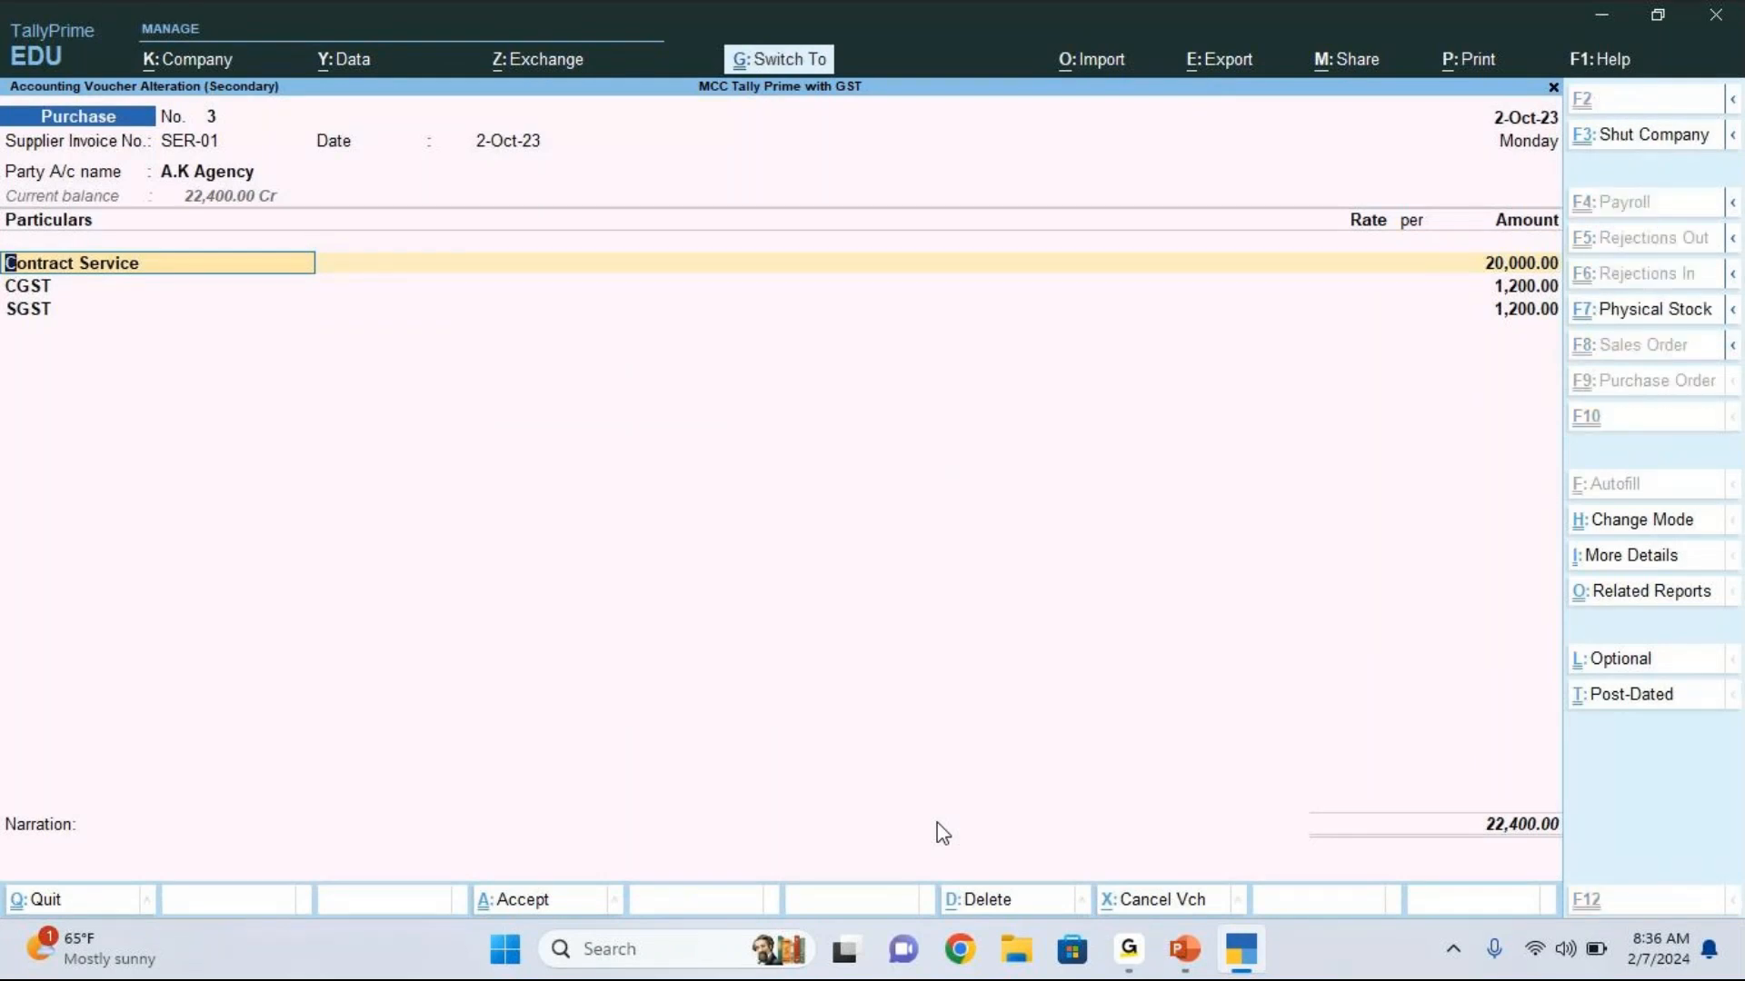
key(ctrl+a)
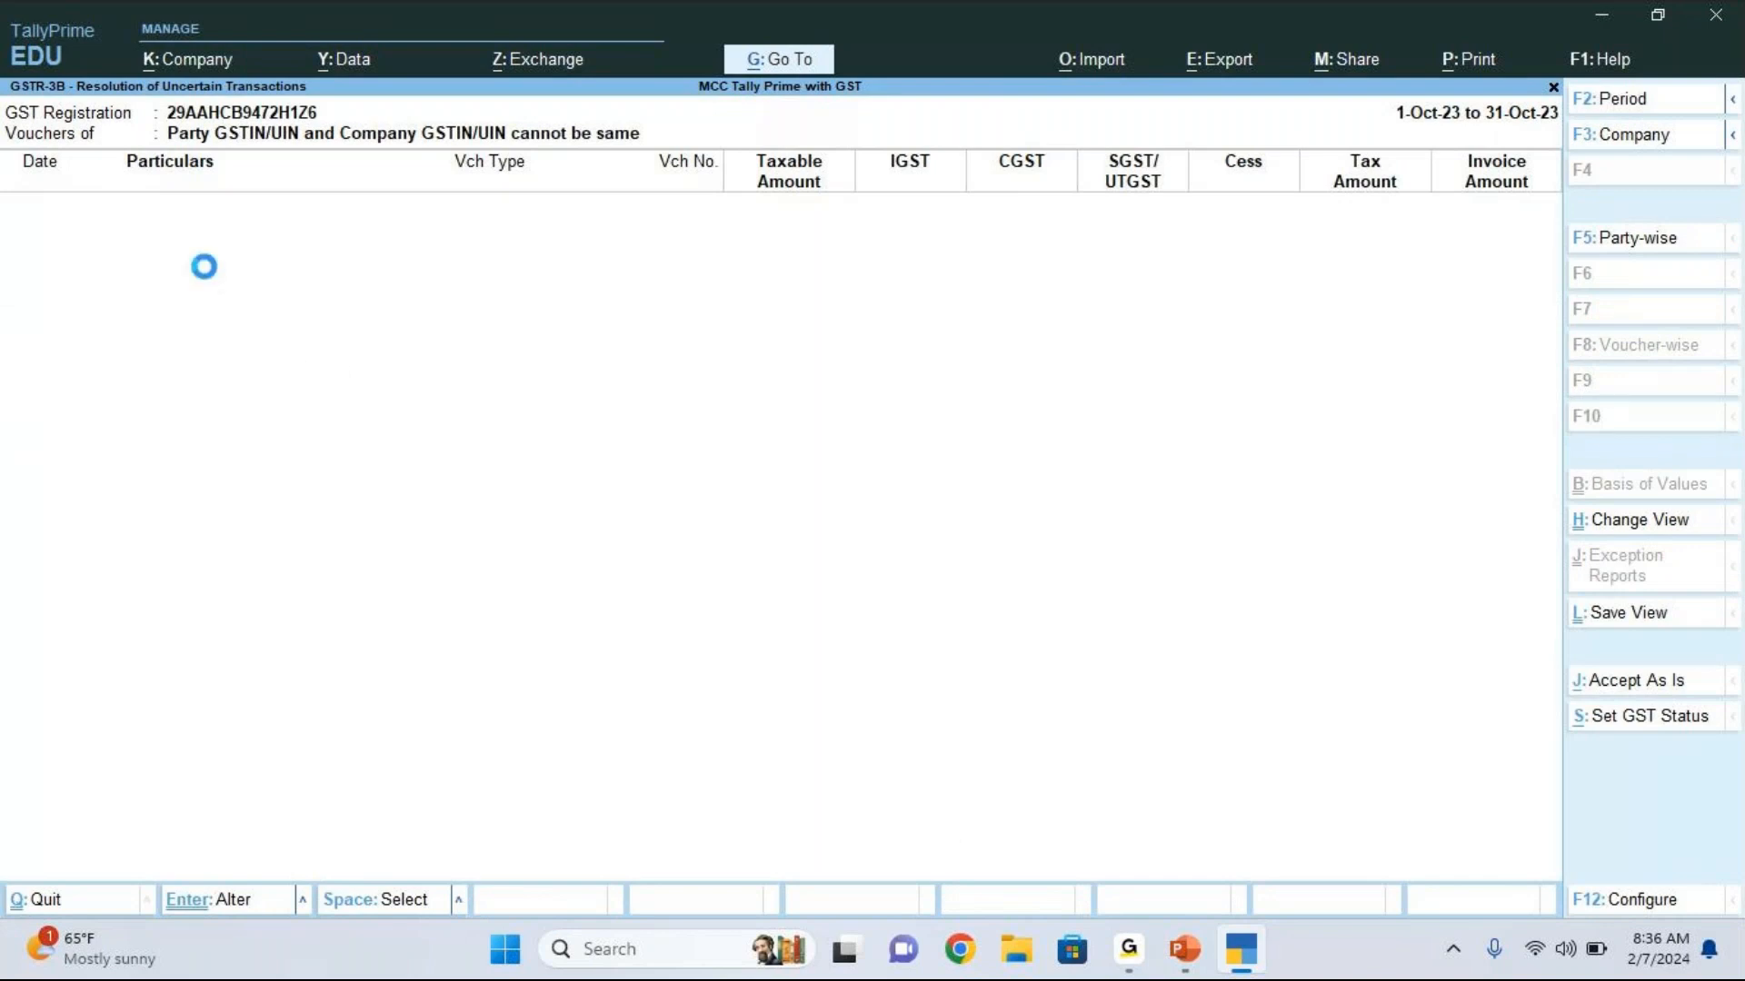
Step: Return to the GSTR-3B summary and reopen Uncertain Transactions (Corrections needed) to check the remaining entries
key(Escape)
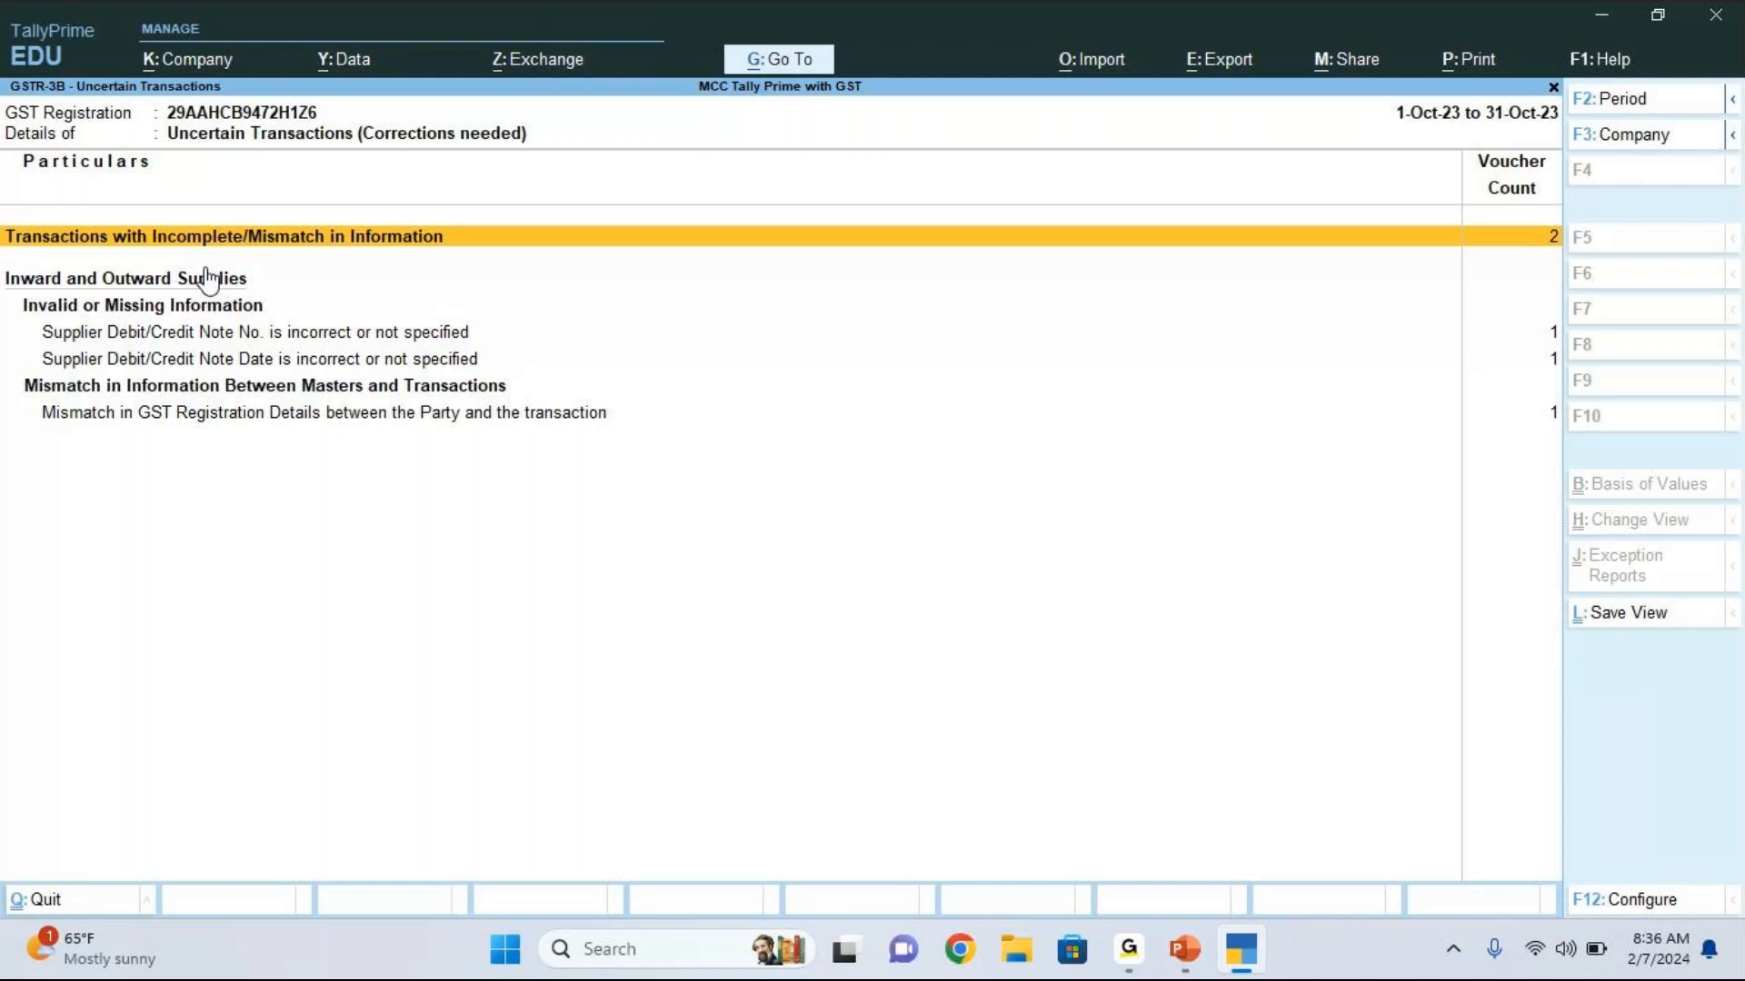
key(Escape)
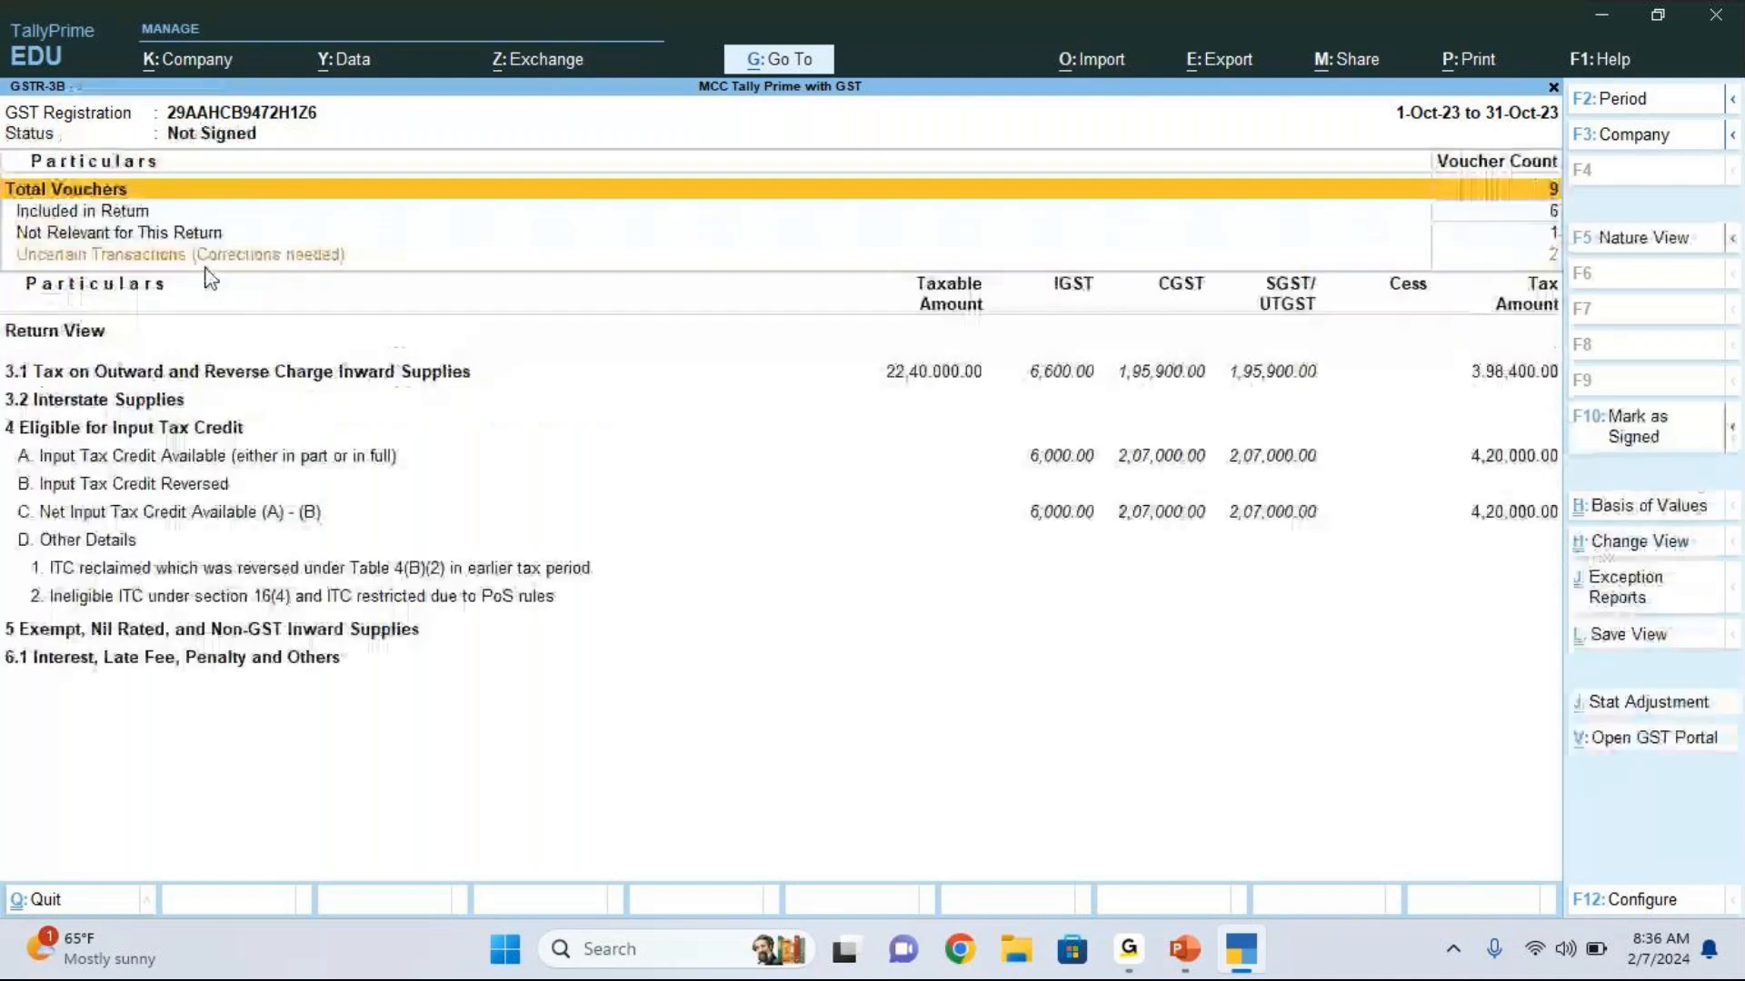
key(Down)
key(Down)
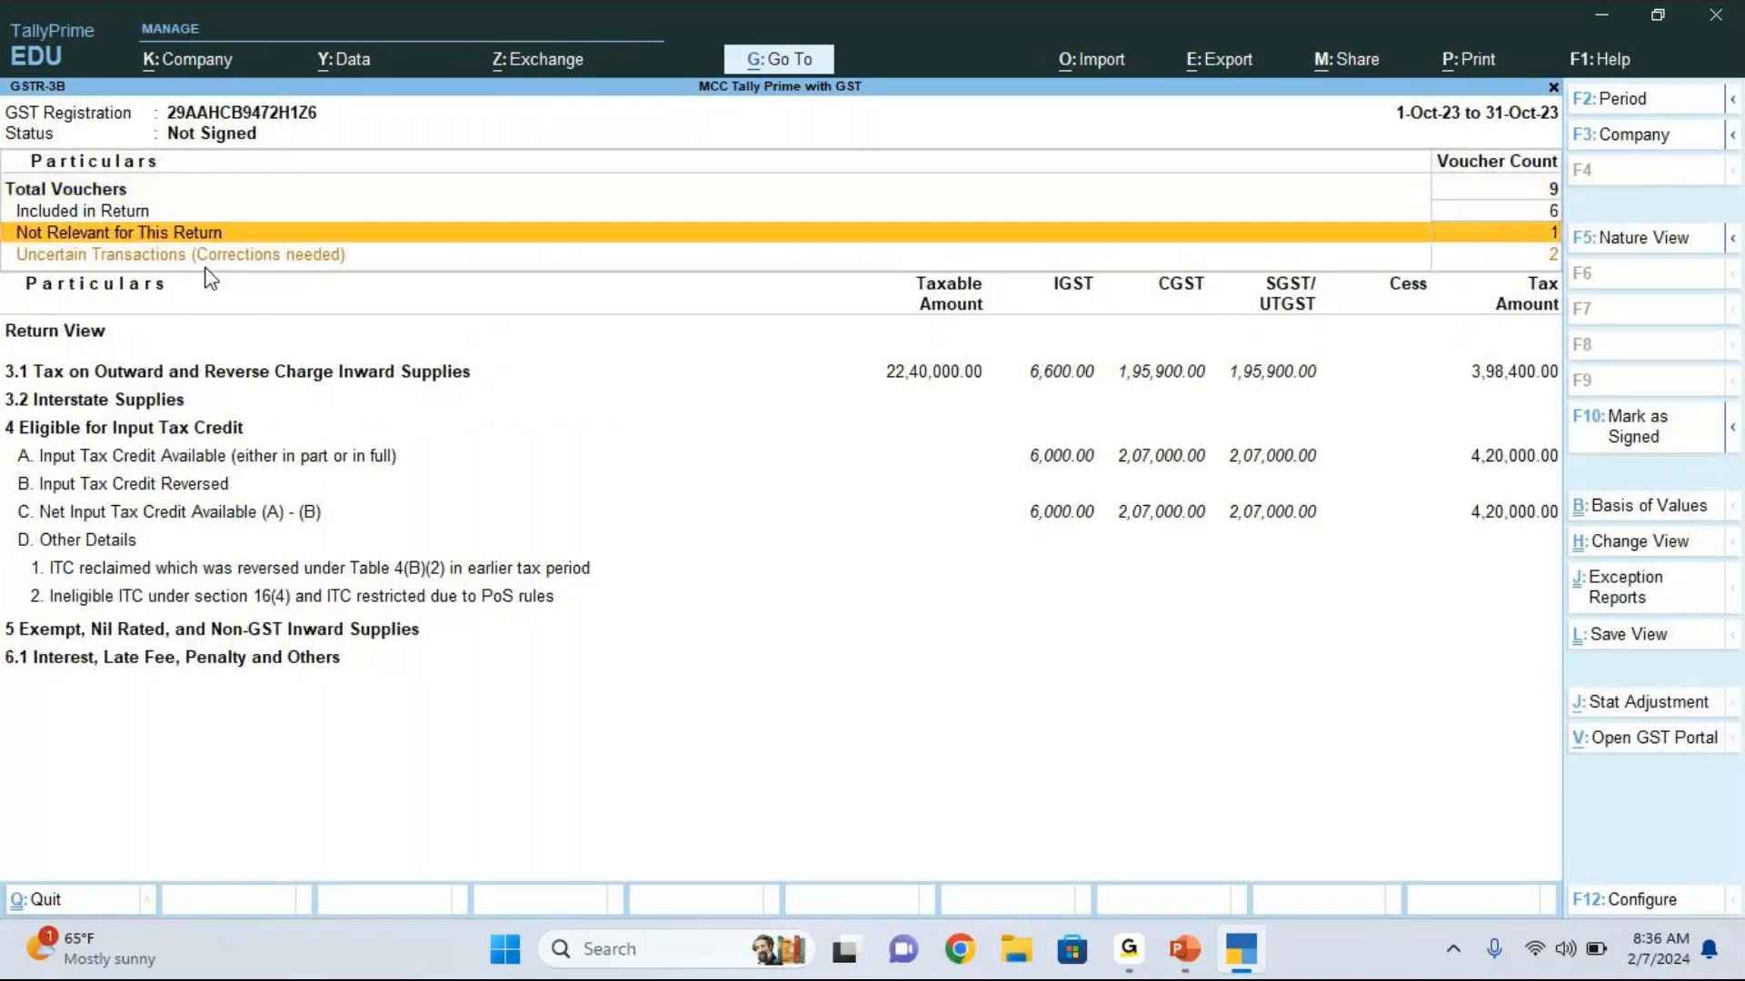
key(Down)
key(Return)
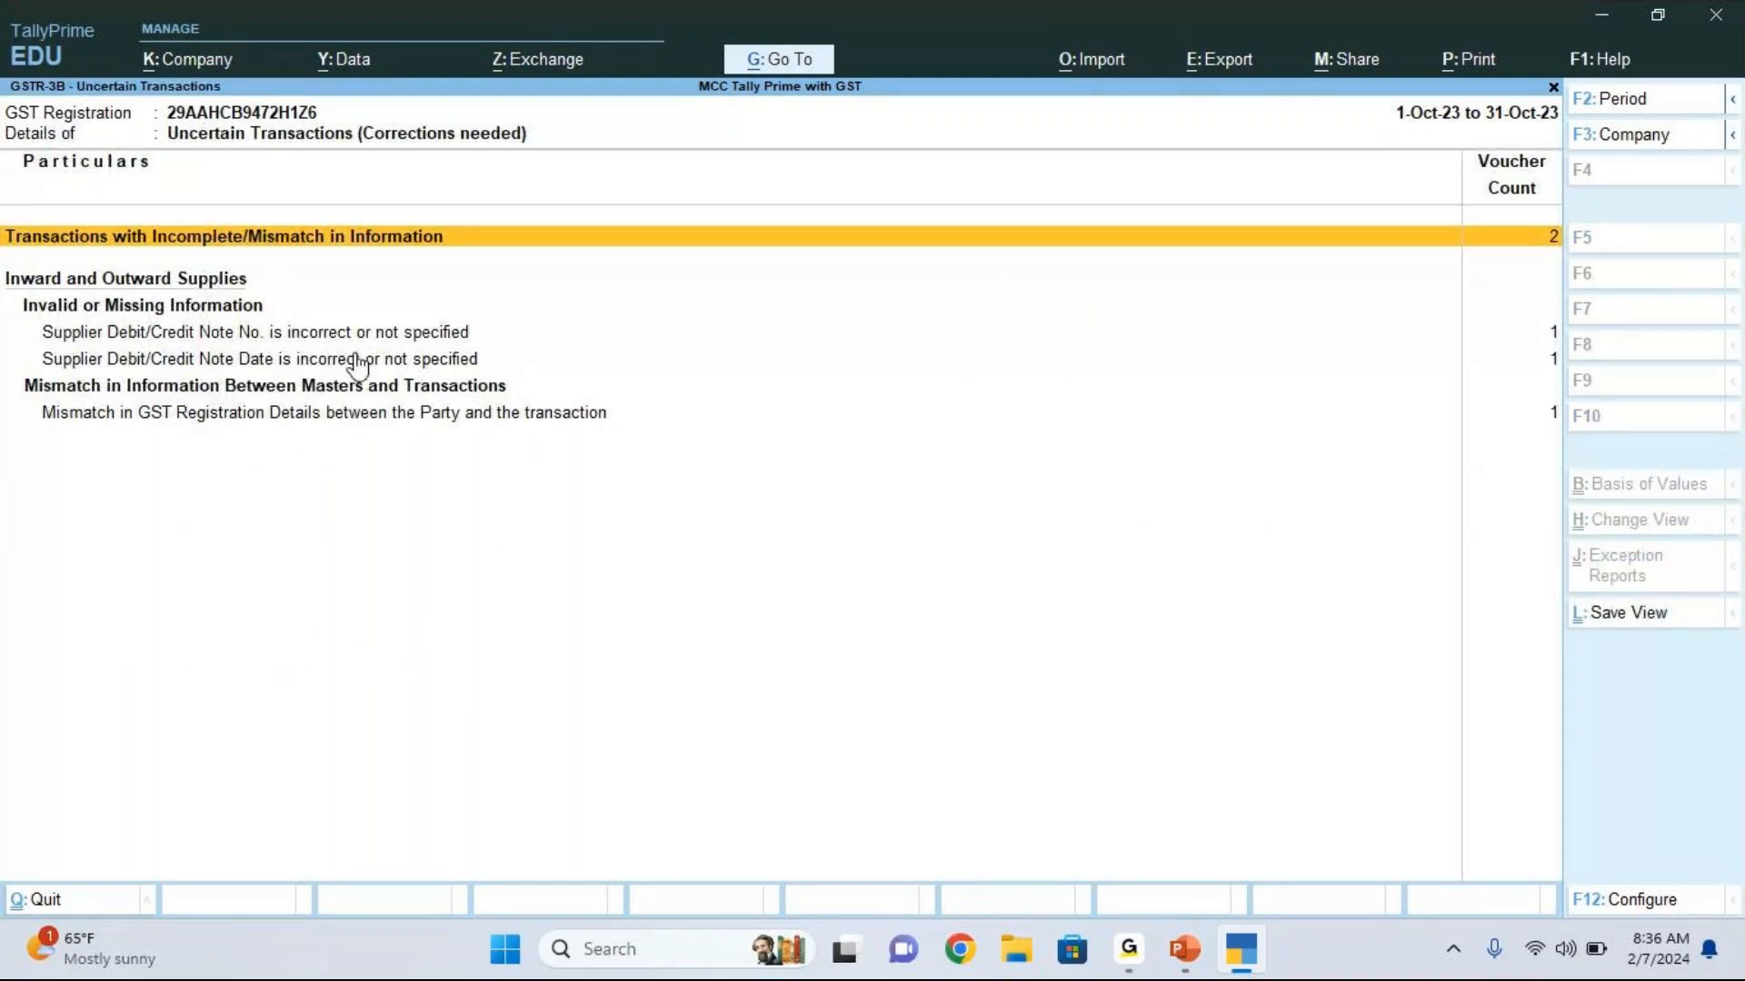
Step: Open the Kaya Traders debit note flagged for its supplier note number and set the reason for issuing to 03-Deficiency in services
key(Down)
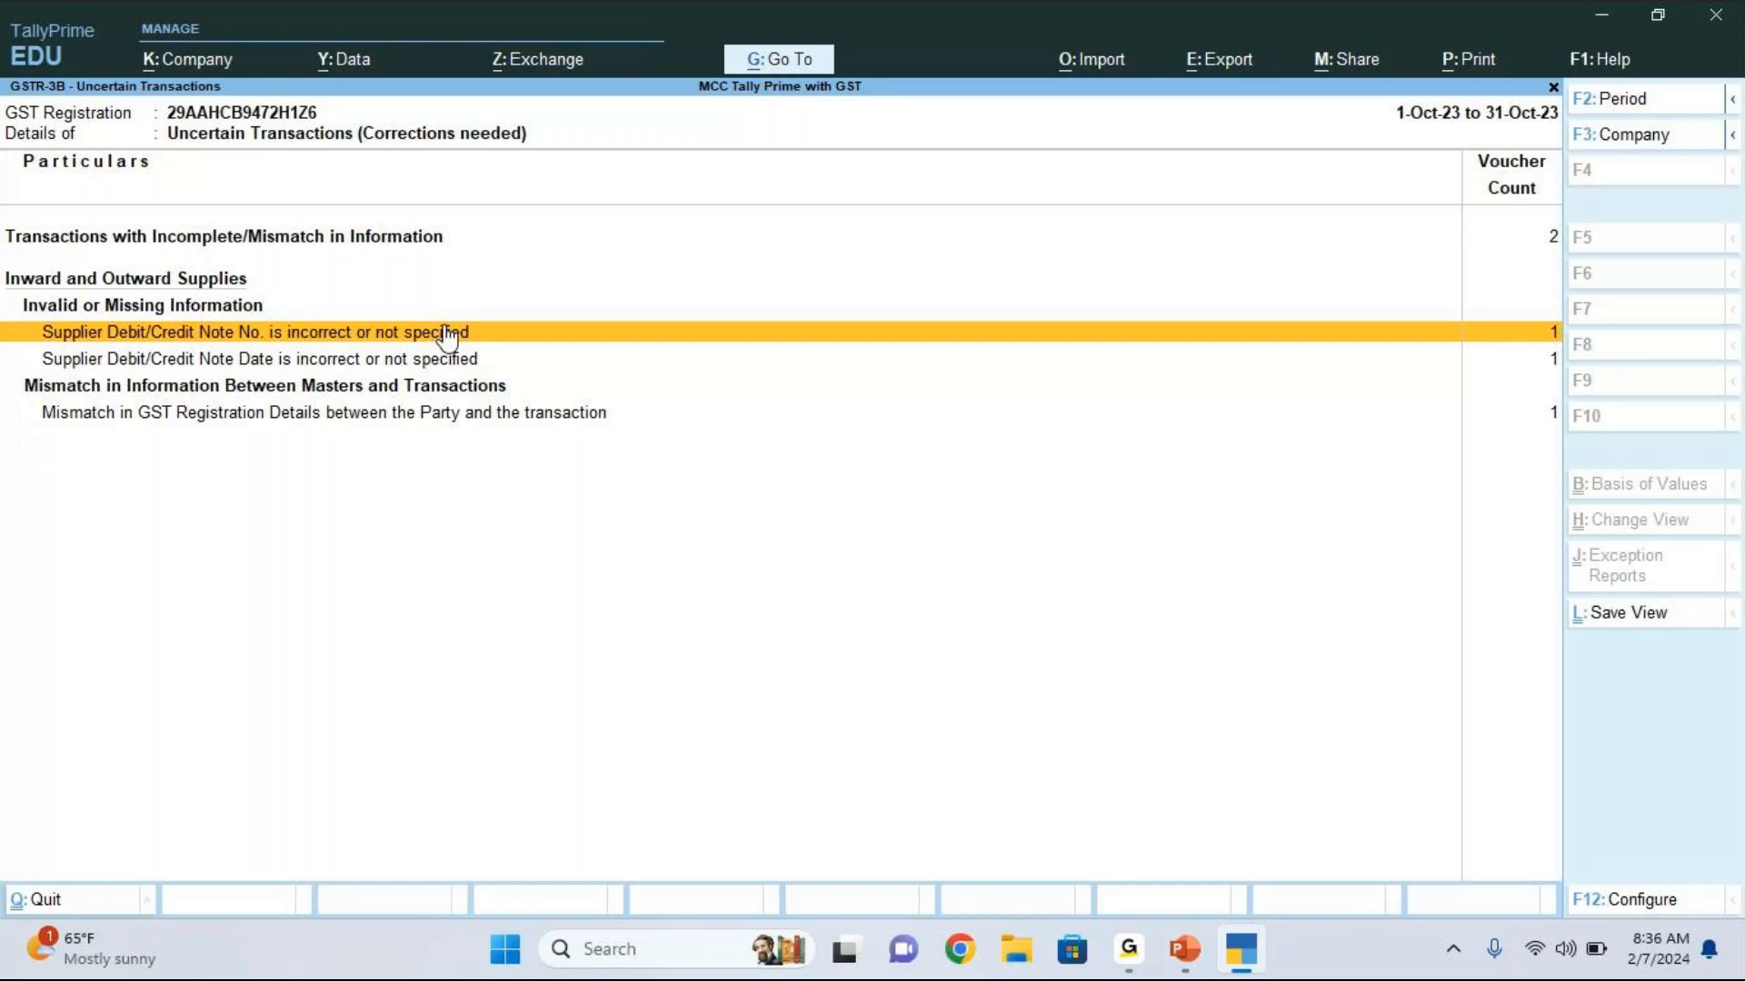
click(445, 332)
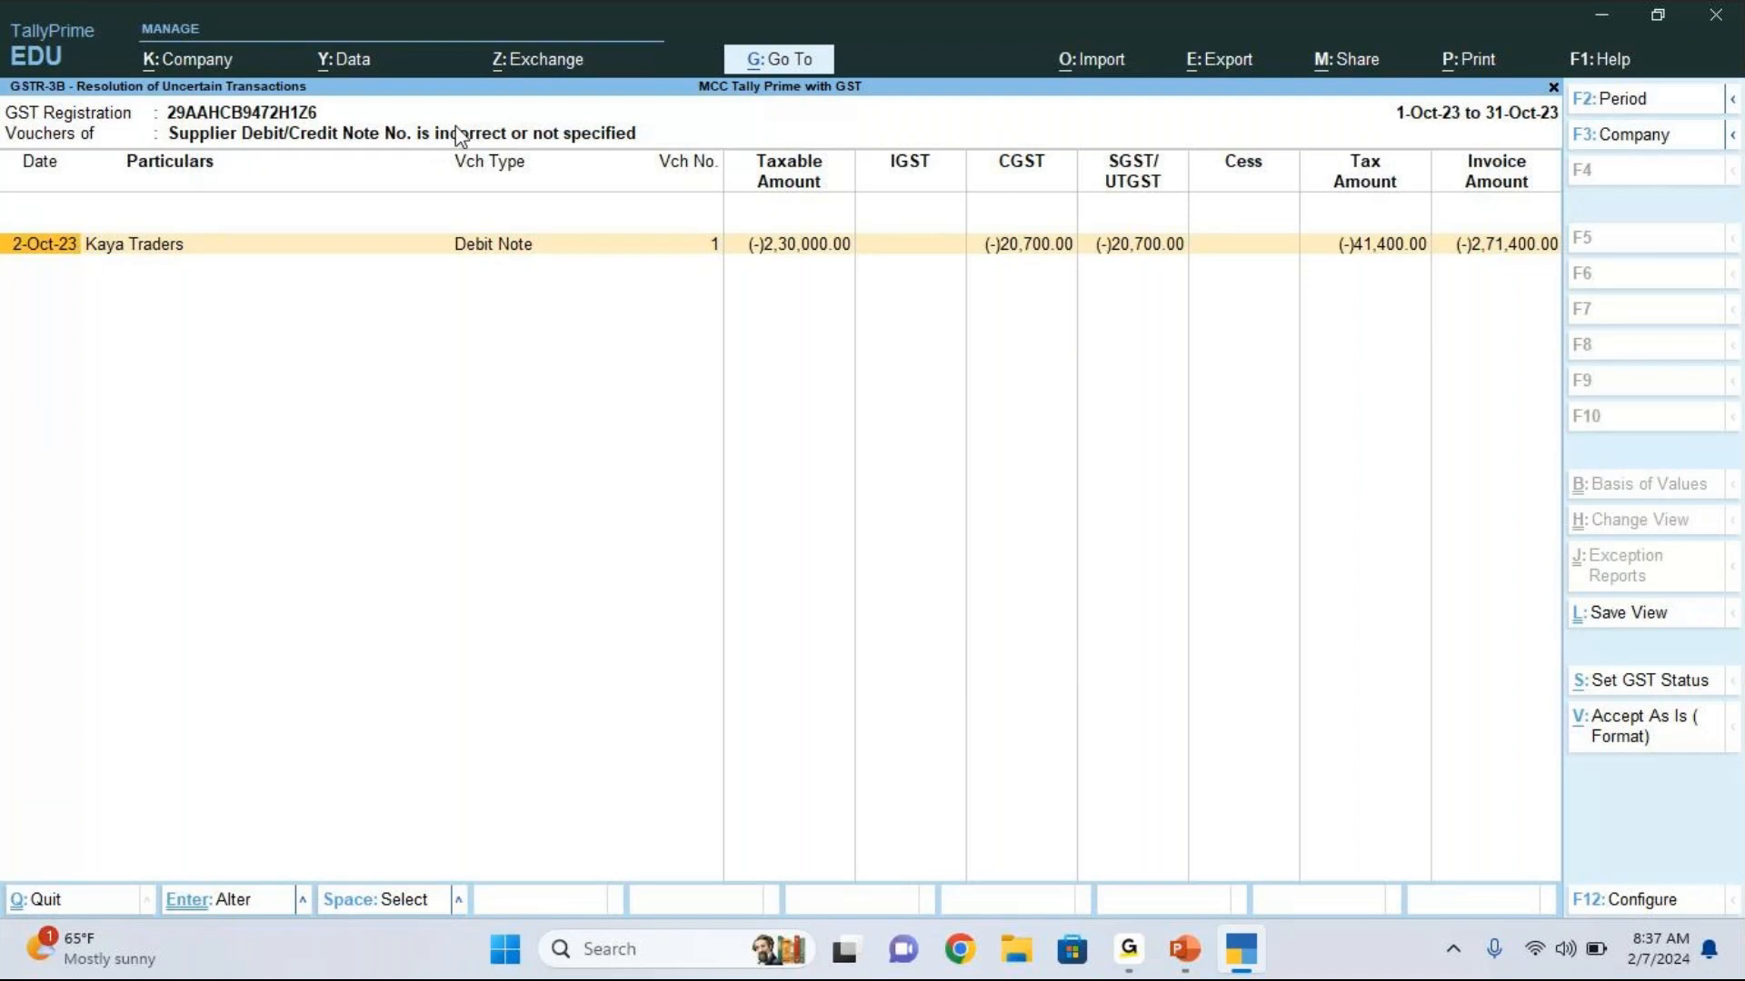
key(Return)
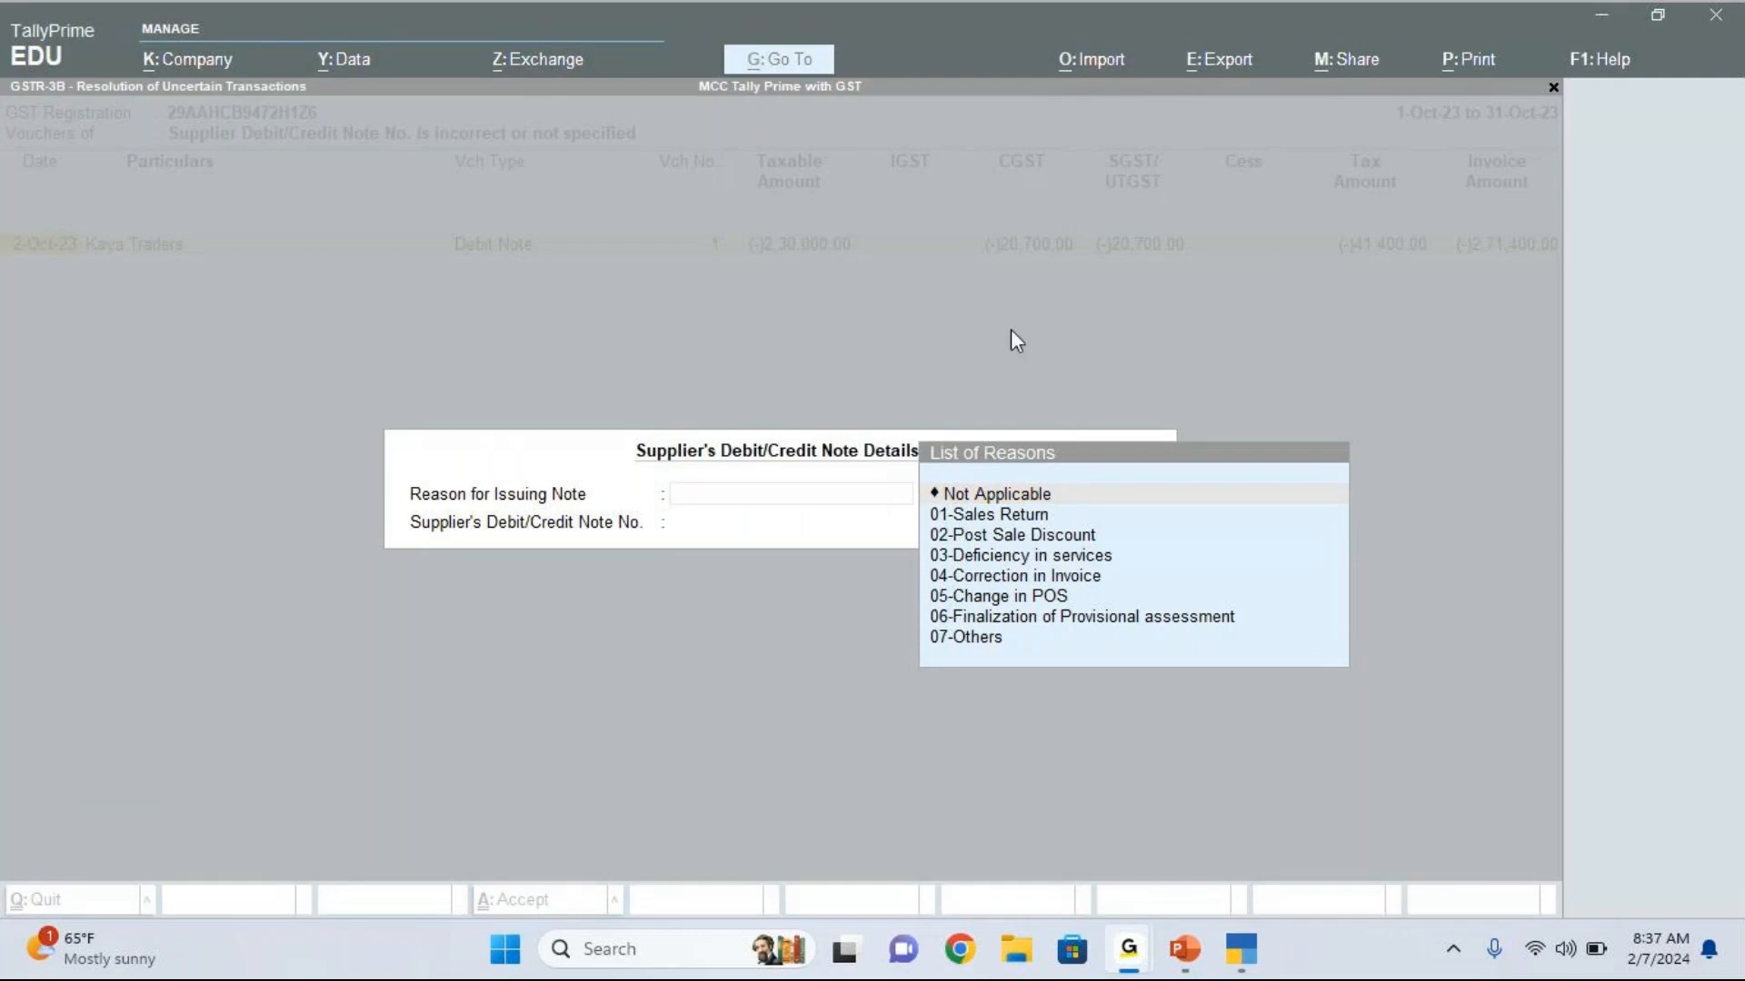
click(731, 502)
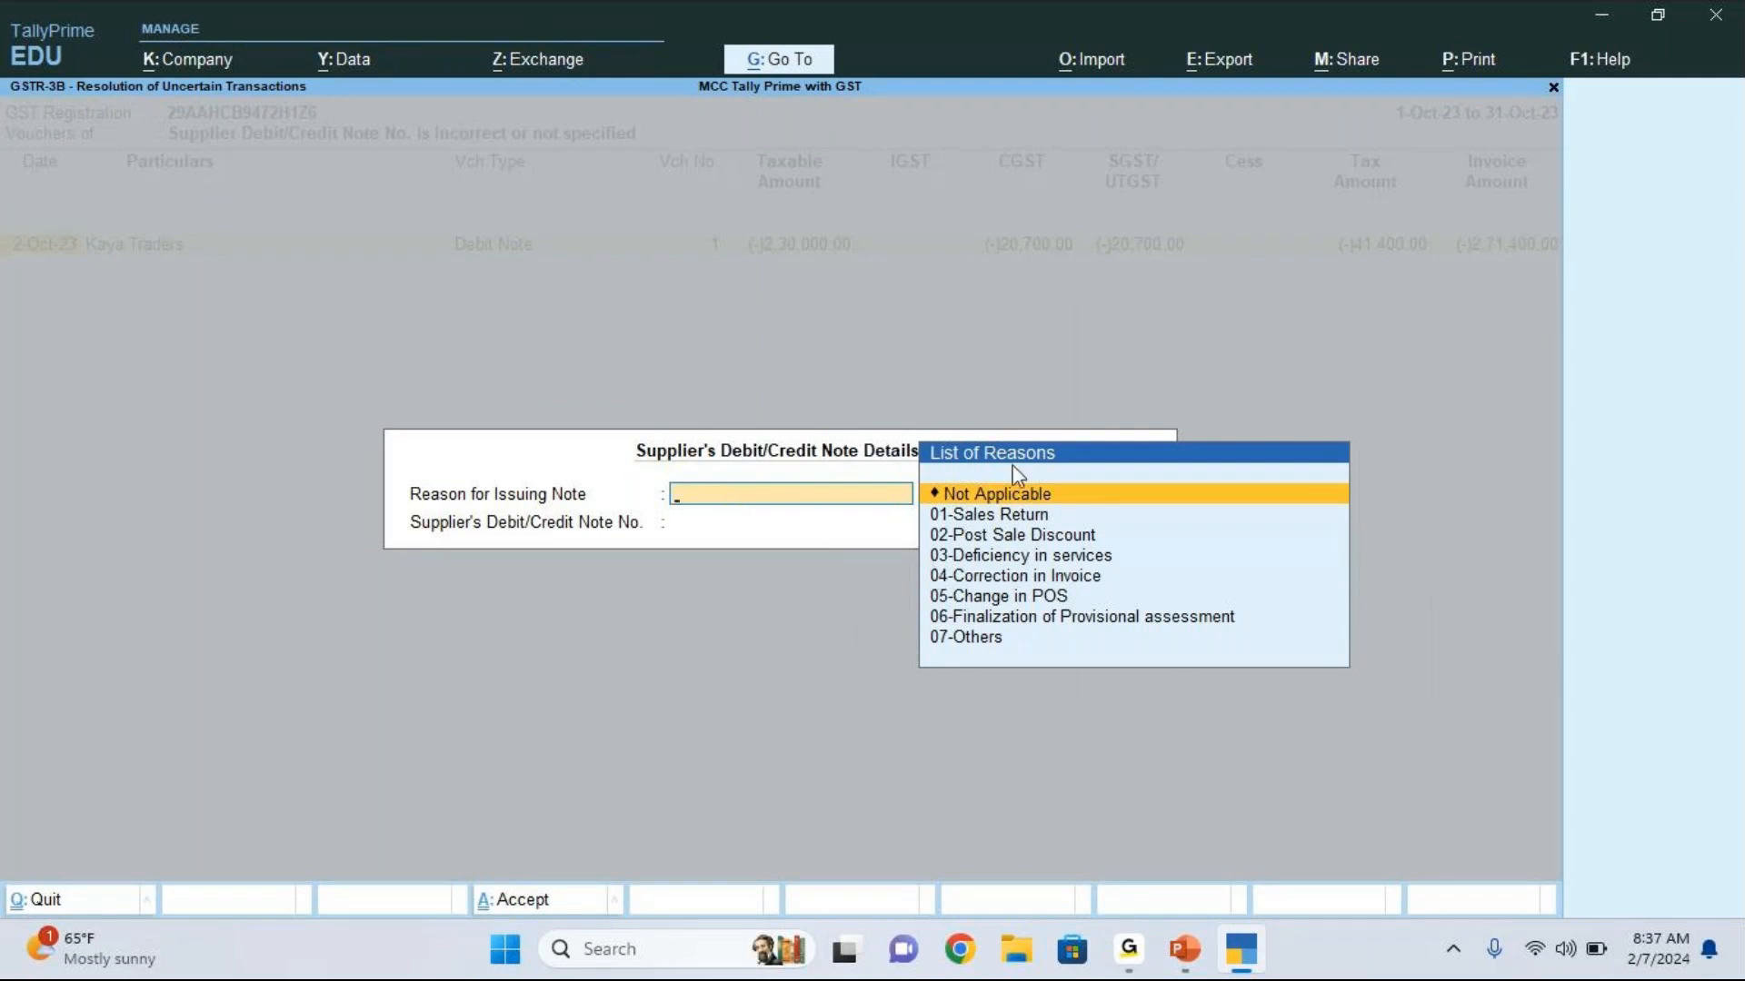
key(Down)
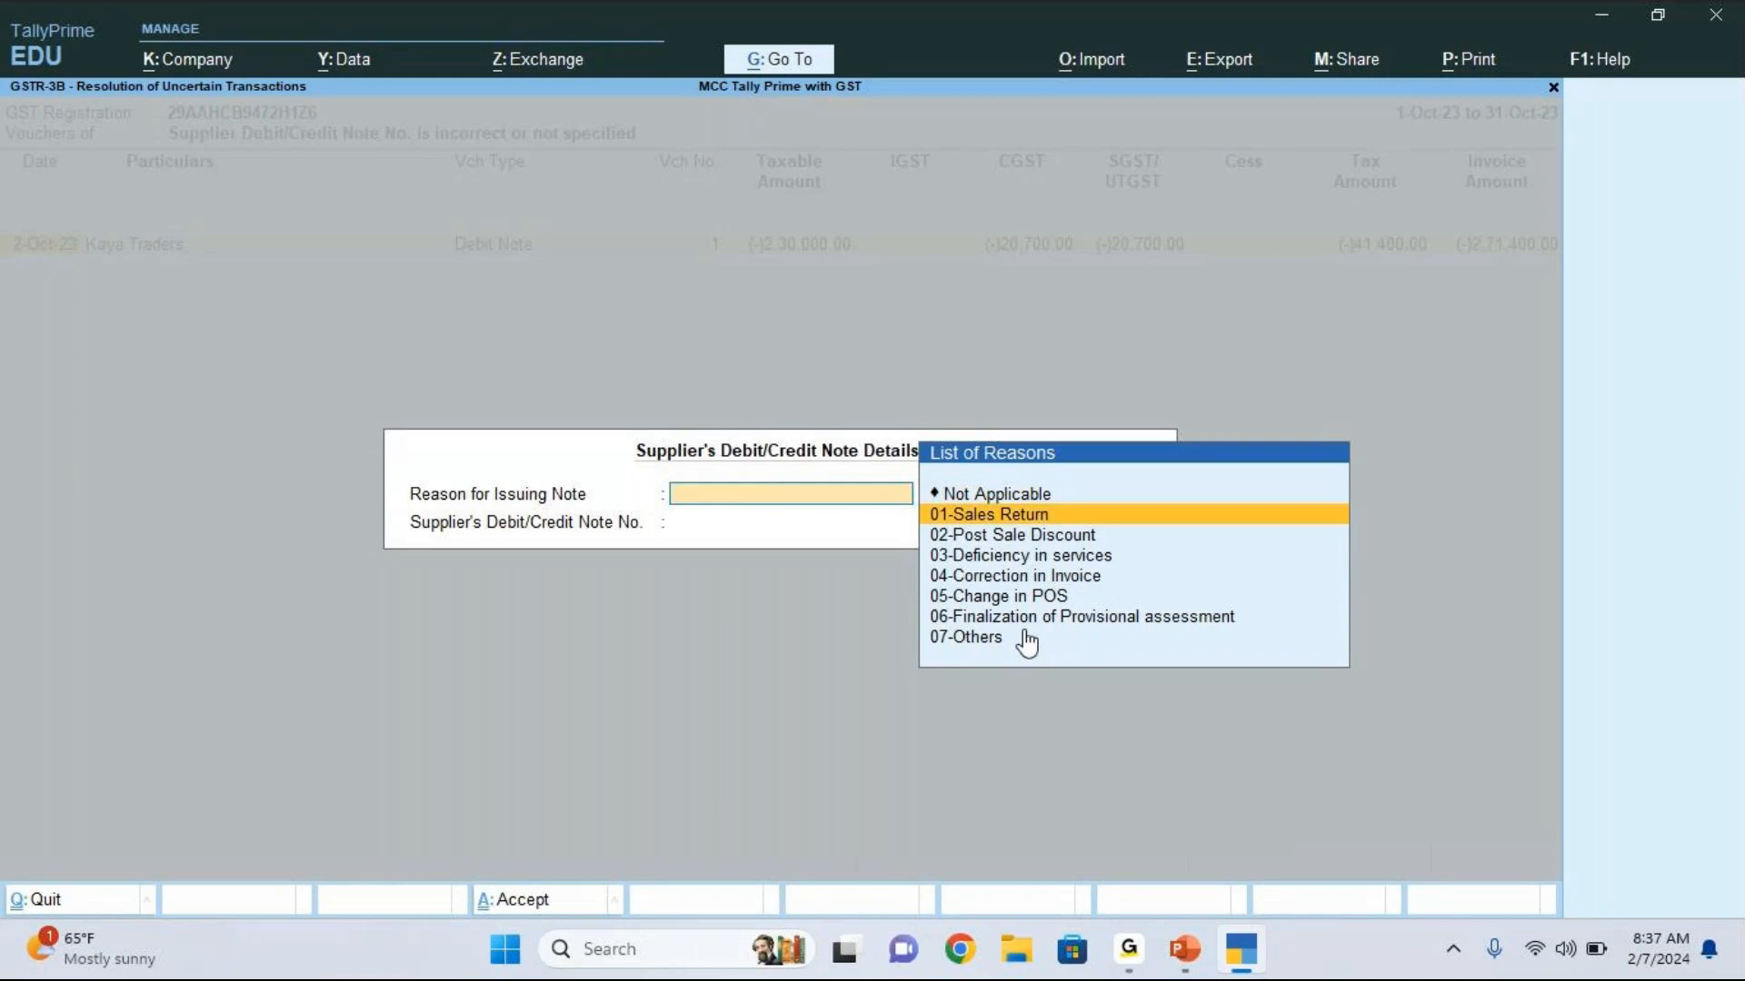
key(Down)
key(Down)
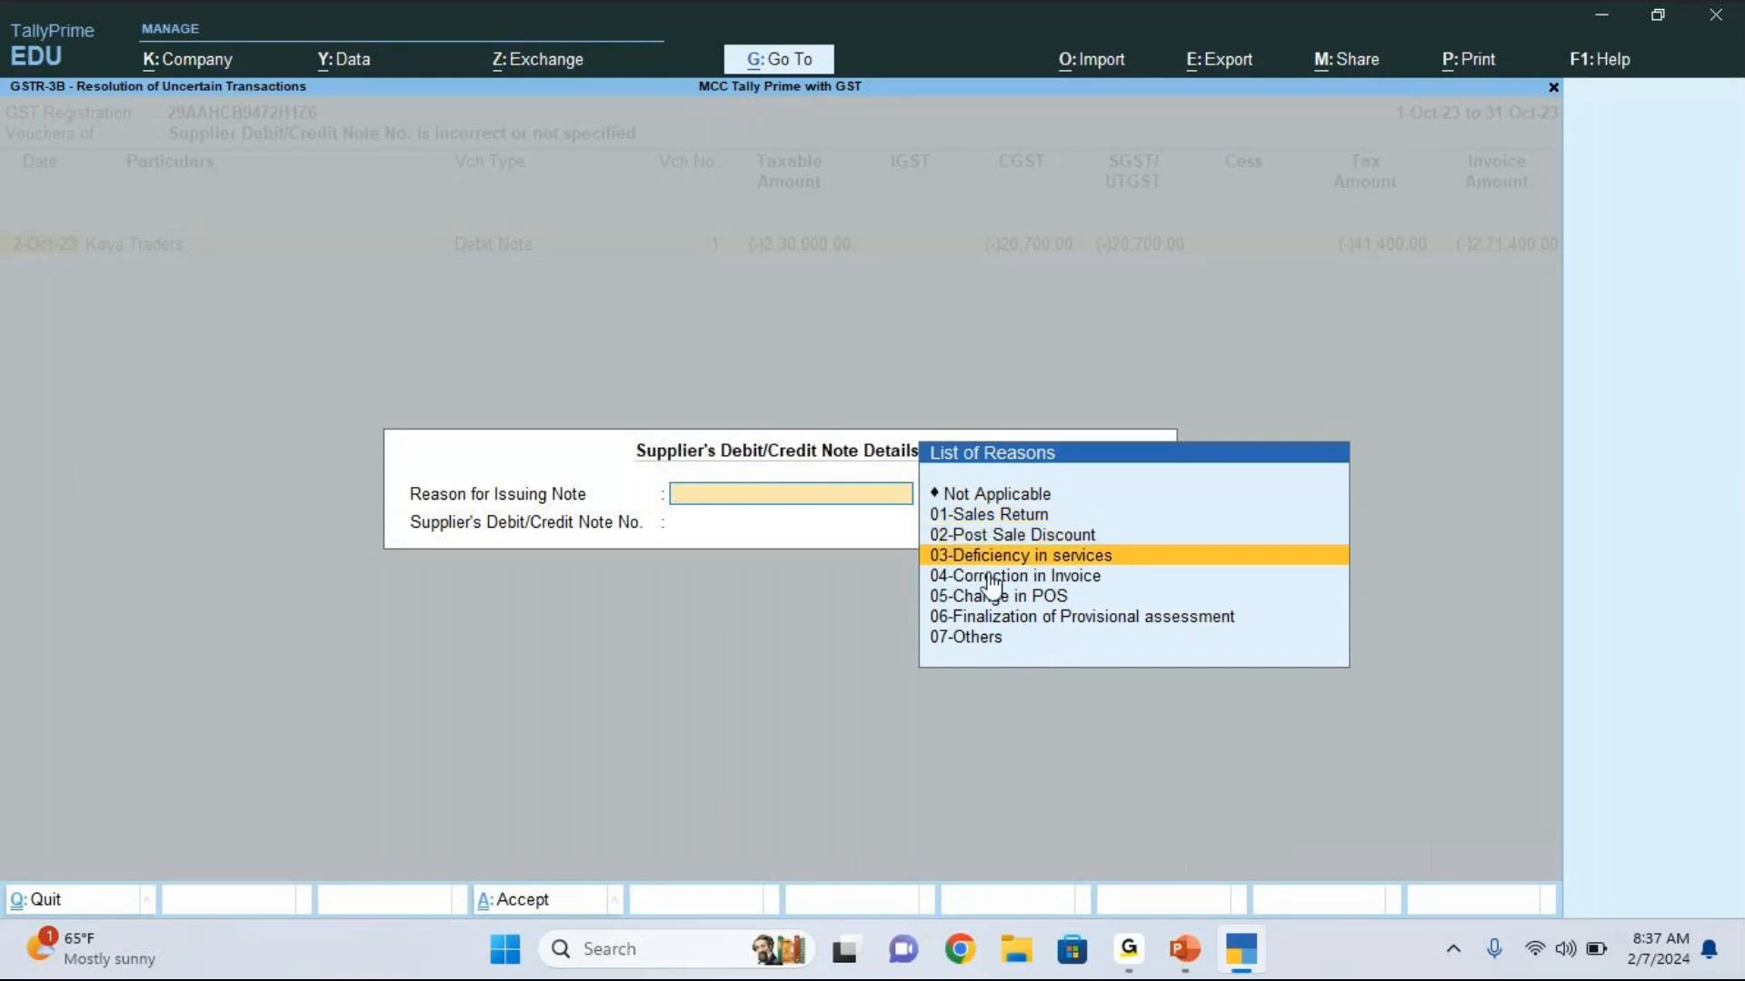
click(1078, 563)
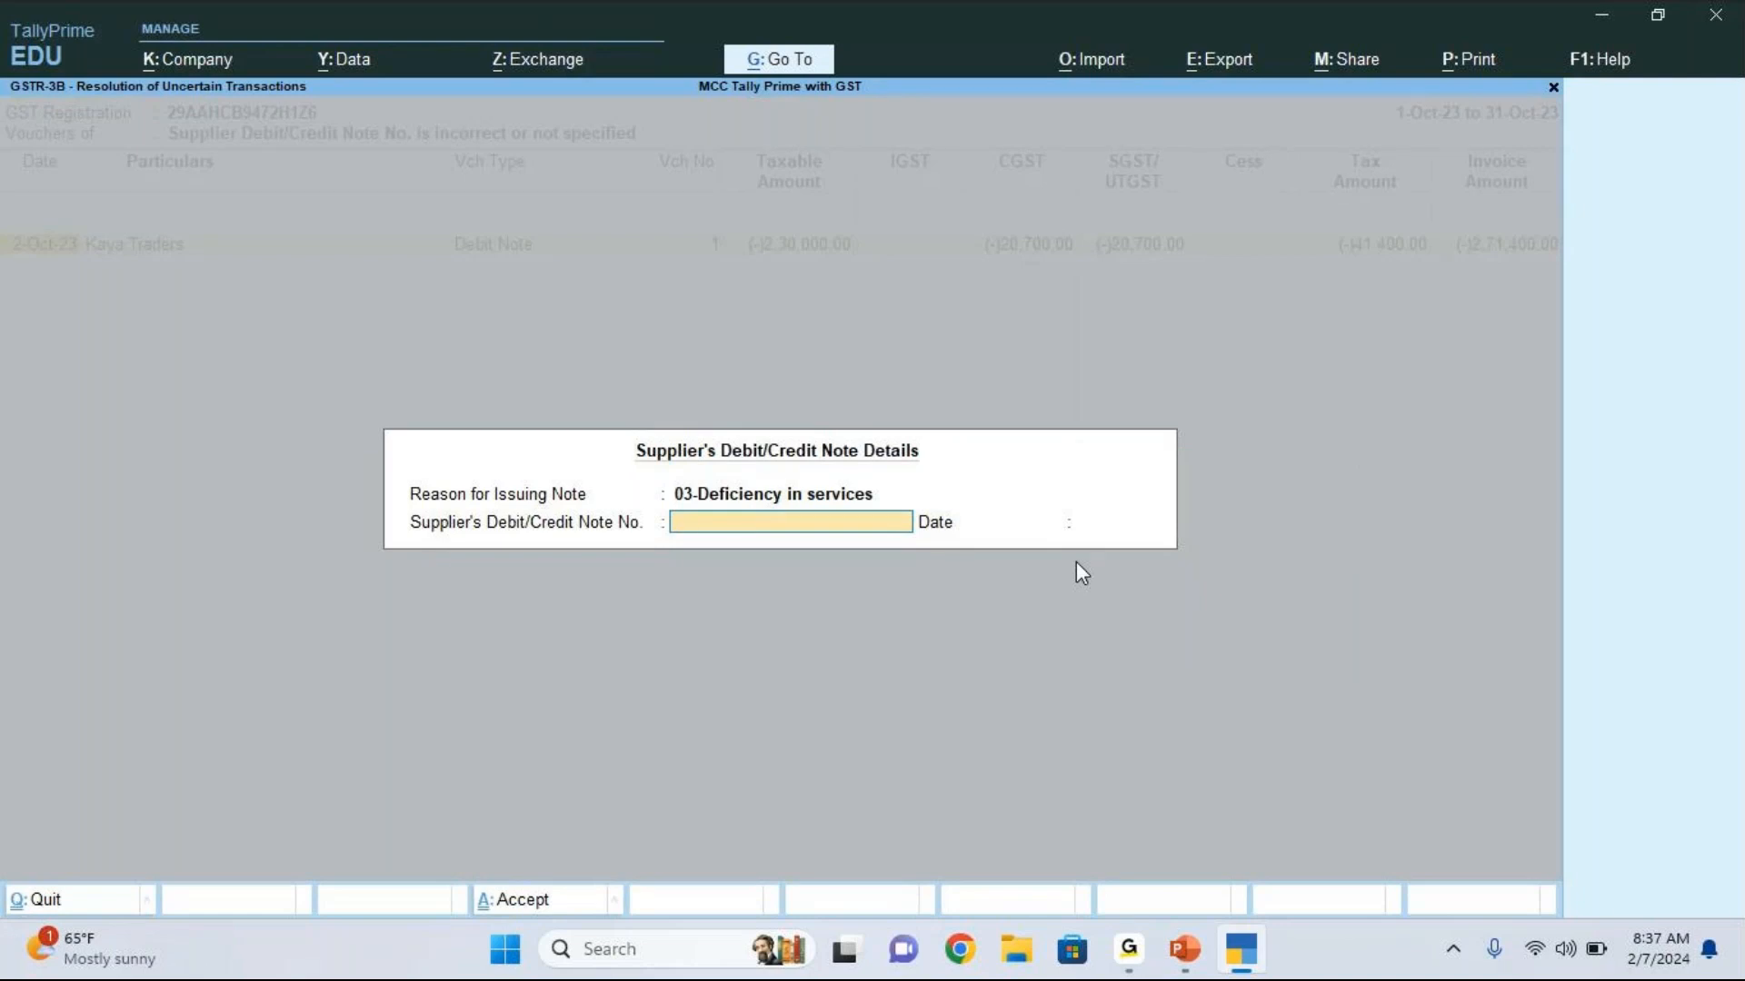
Step: Enter the supplier's debit/credit note number PR/KY-01 with date 2.10, accept the details, and return to the uncertain transactions list
text(PR/KY-01)
key(Return)
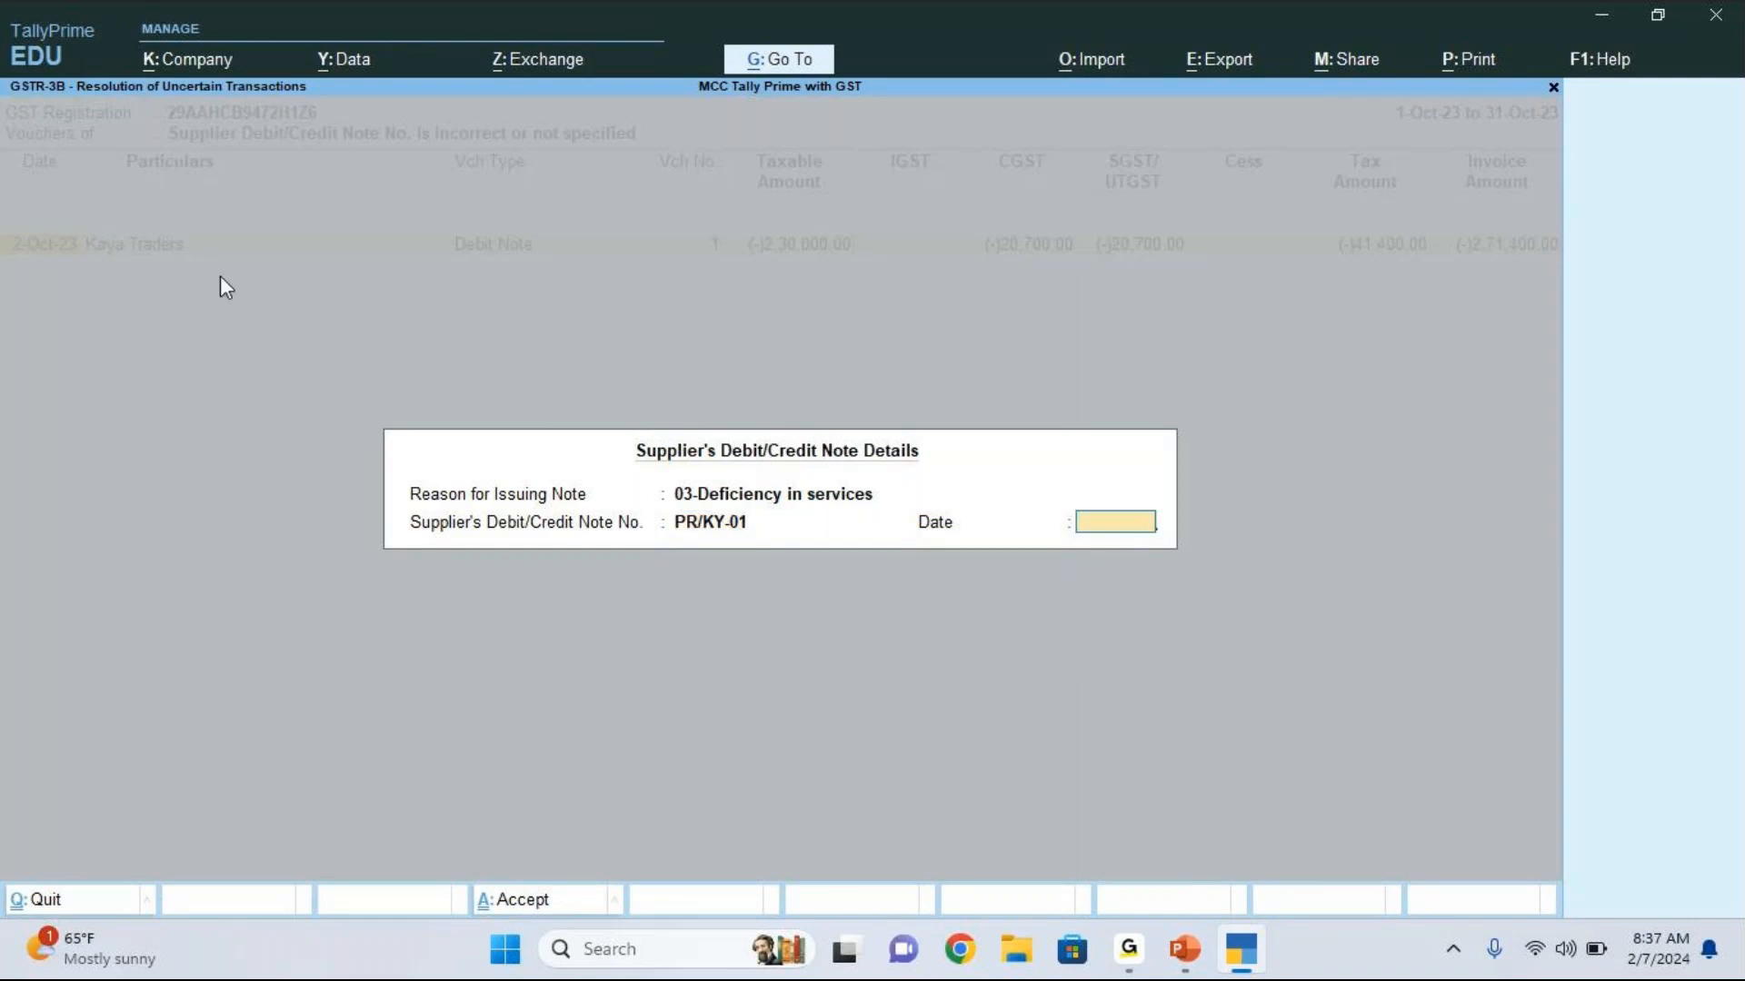
text(2.10)
key(Return)
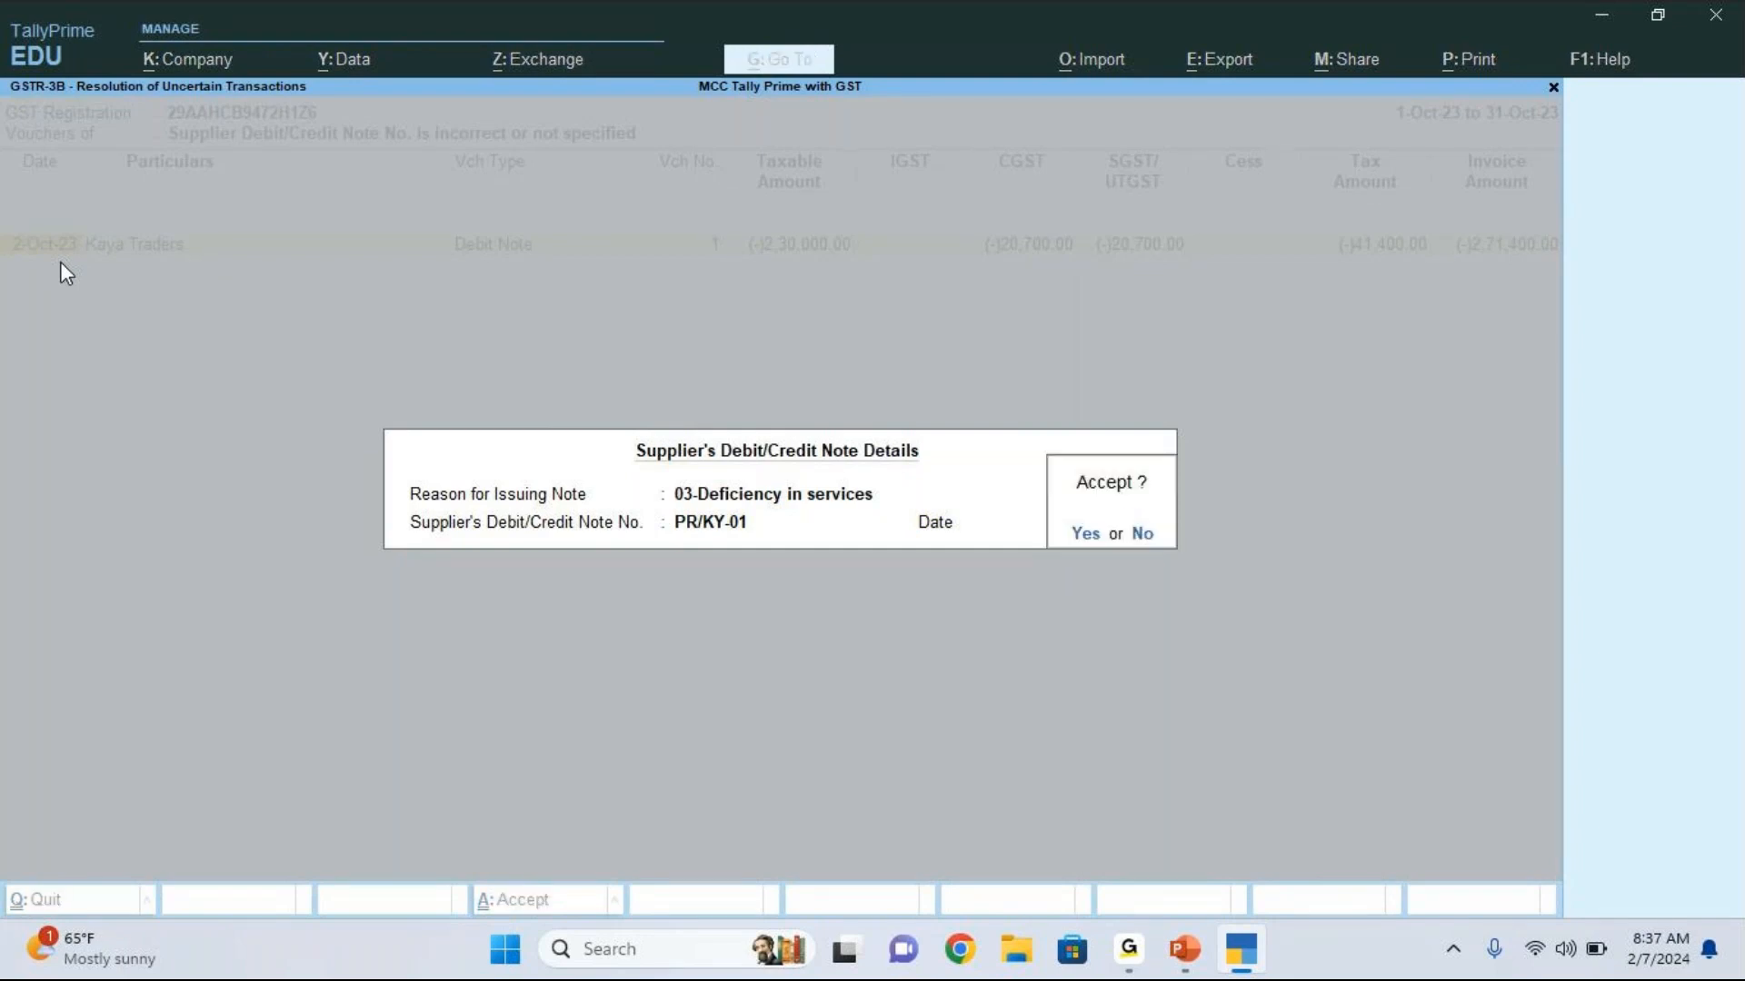
key(Return)
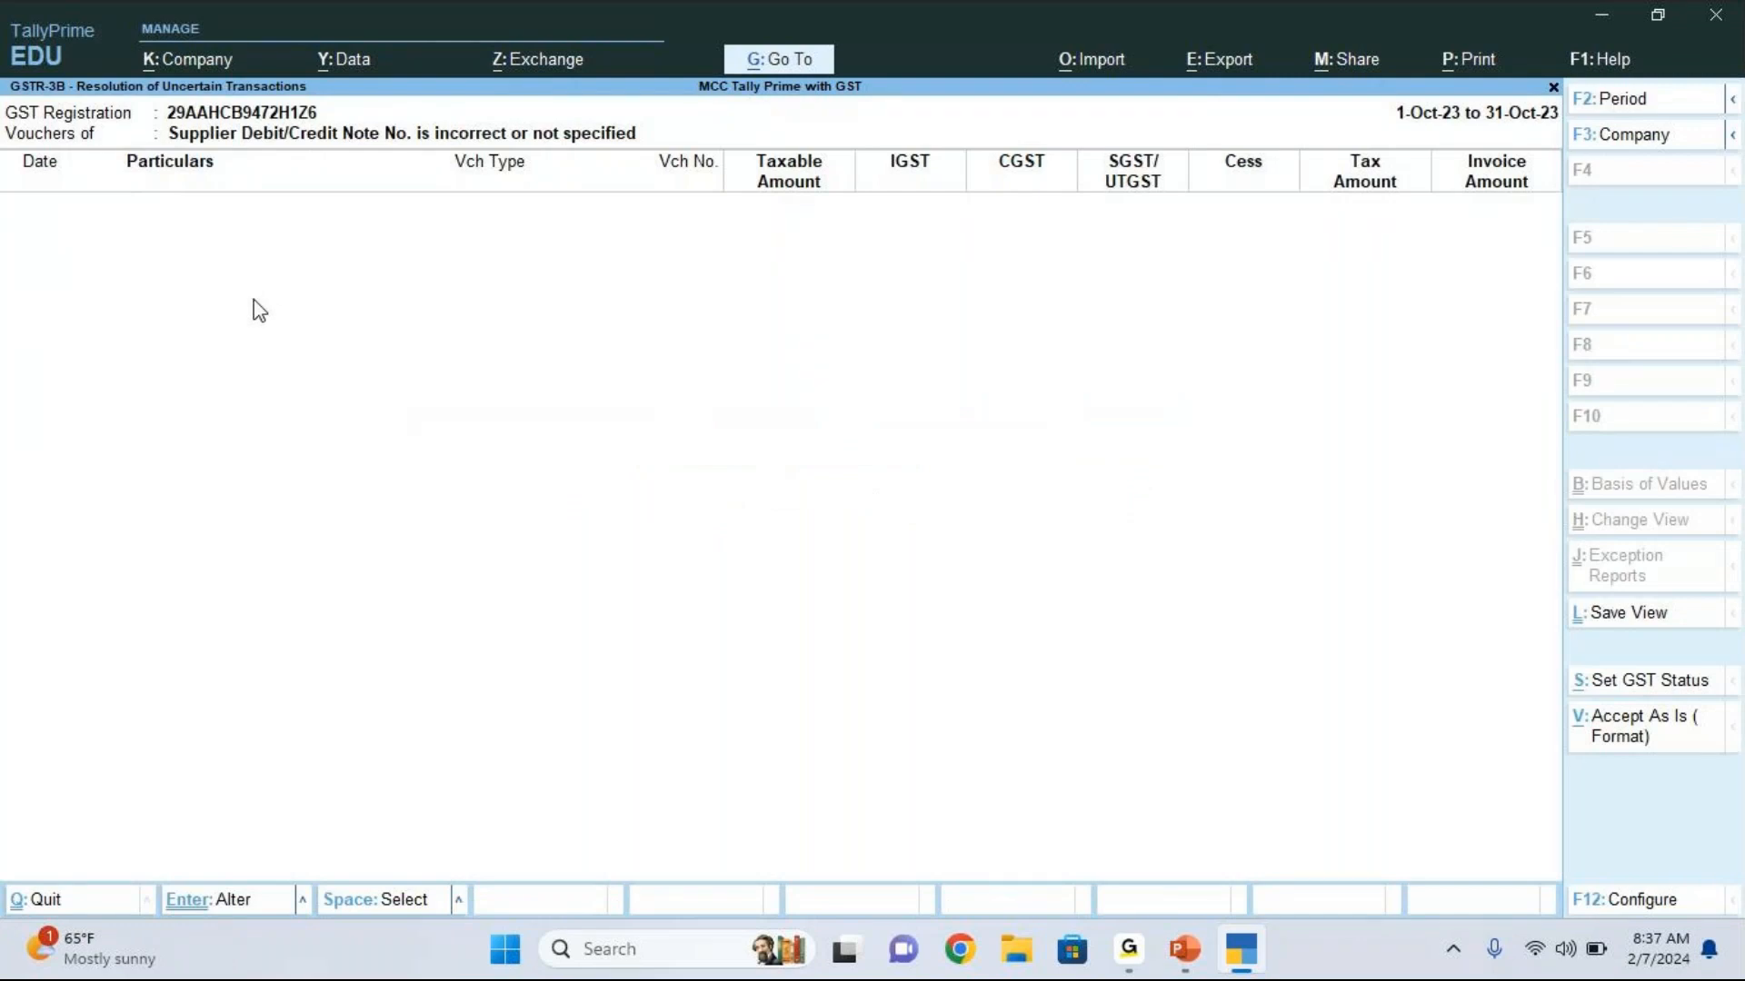
key(Escape)
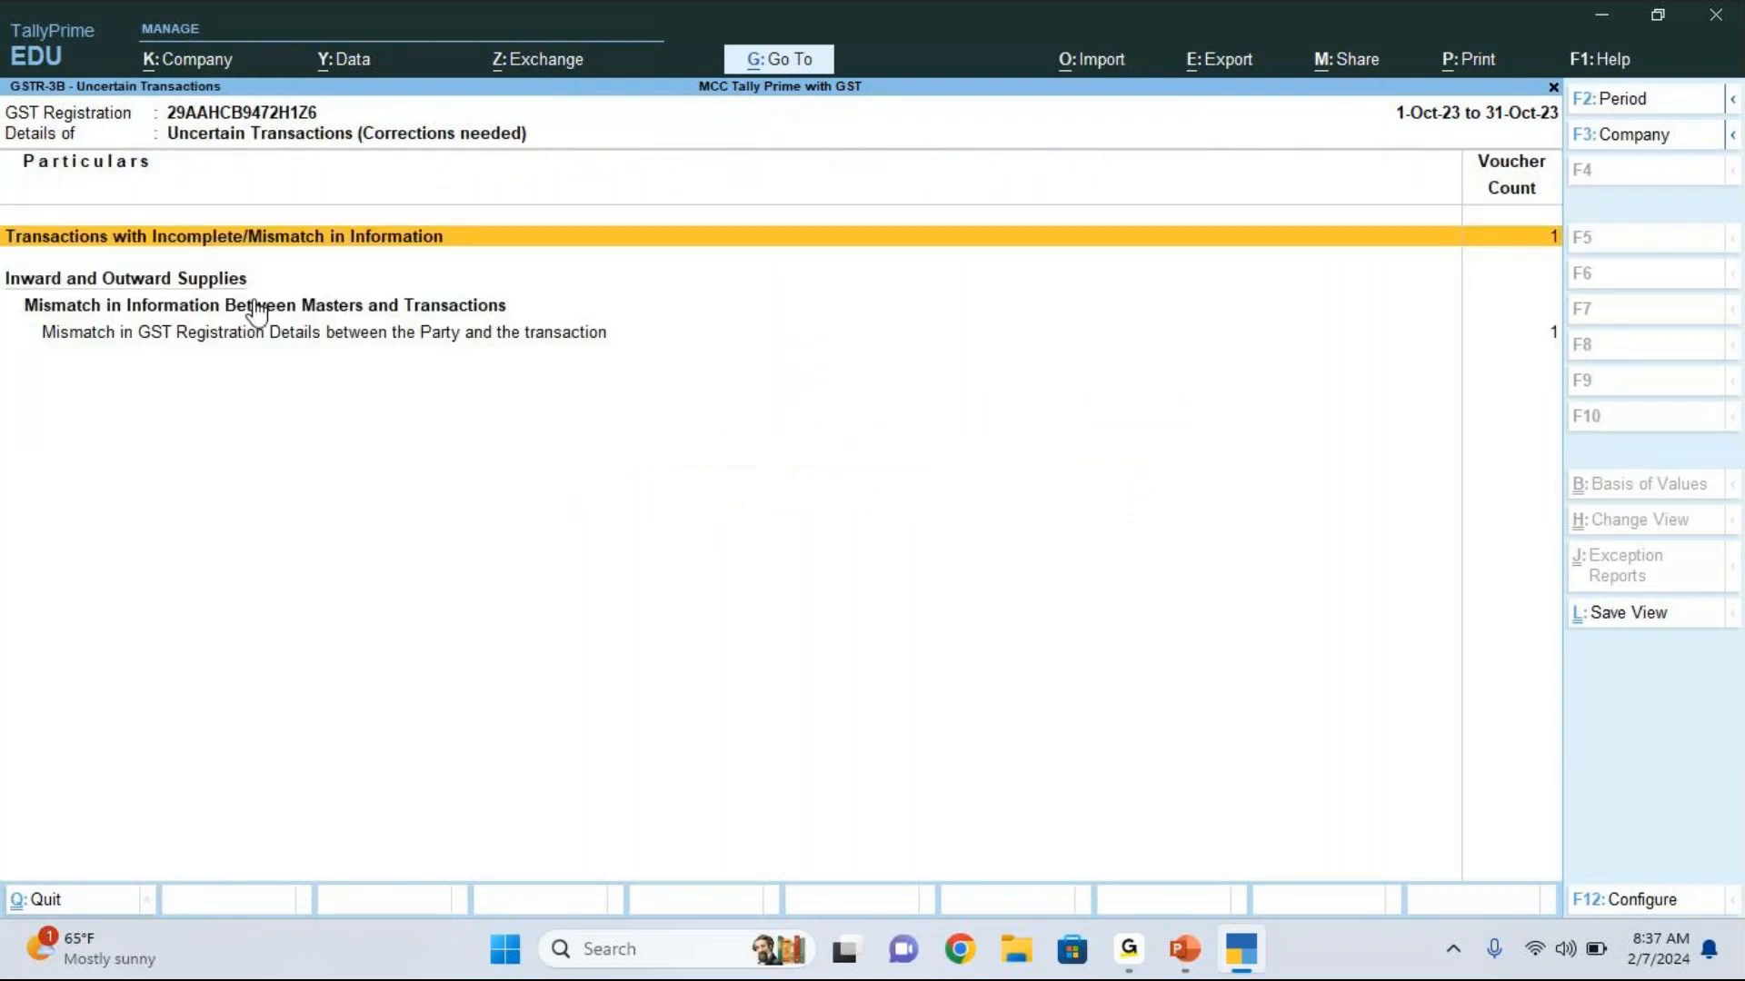
Step: Open the A.K Agency purchase voucher listed under the mismatch in GST registration details between the party and the transaction
click(771, 325)
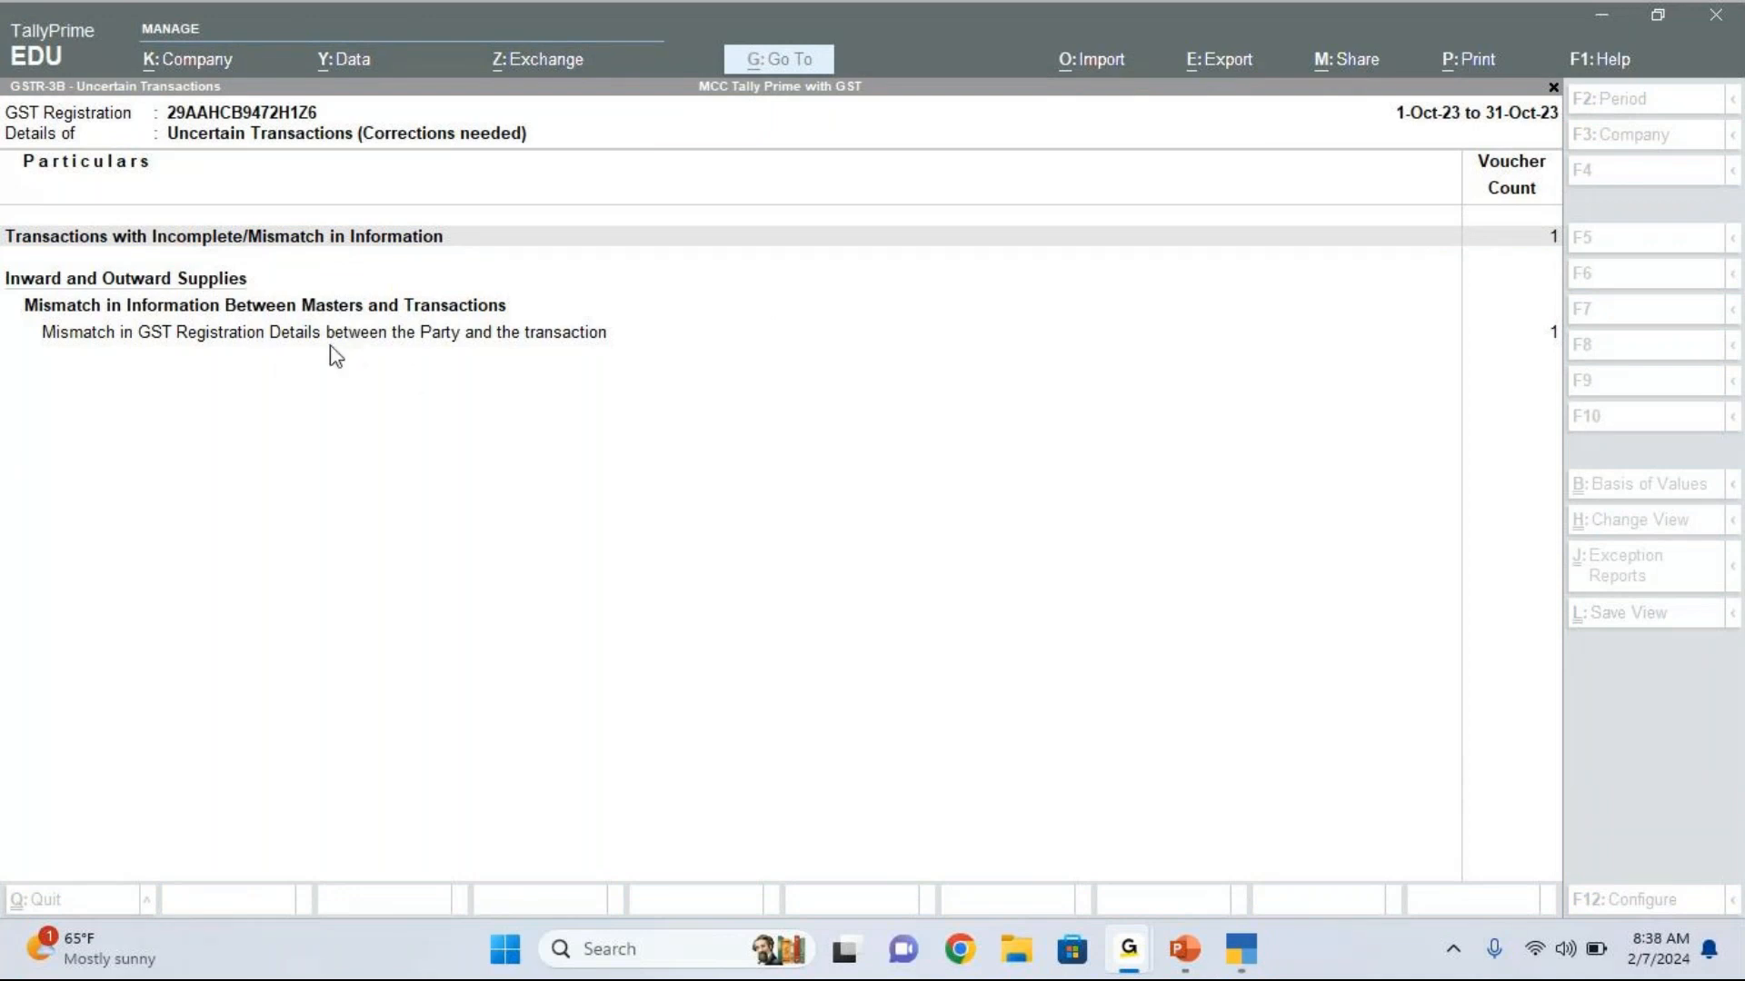
click(123, 346)
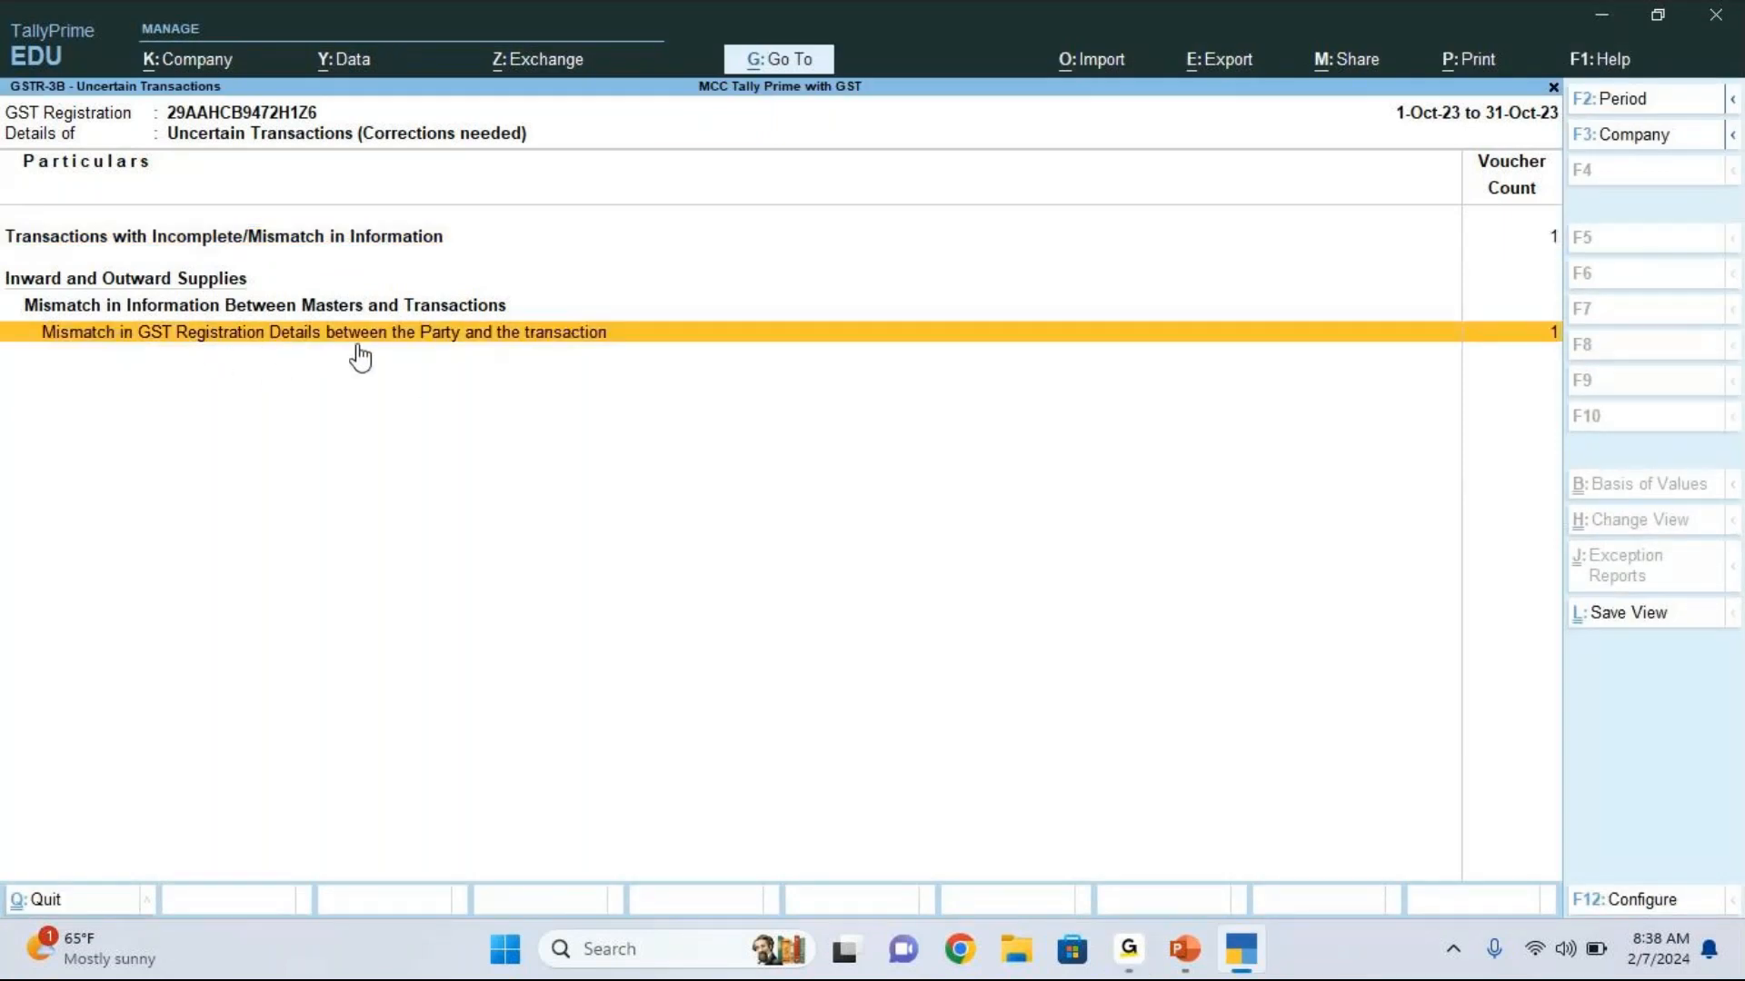
click(520, 351)
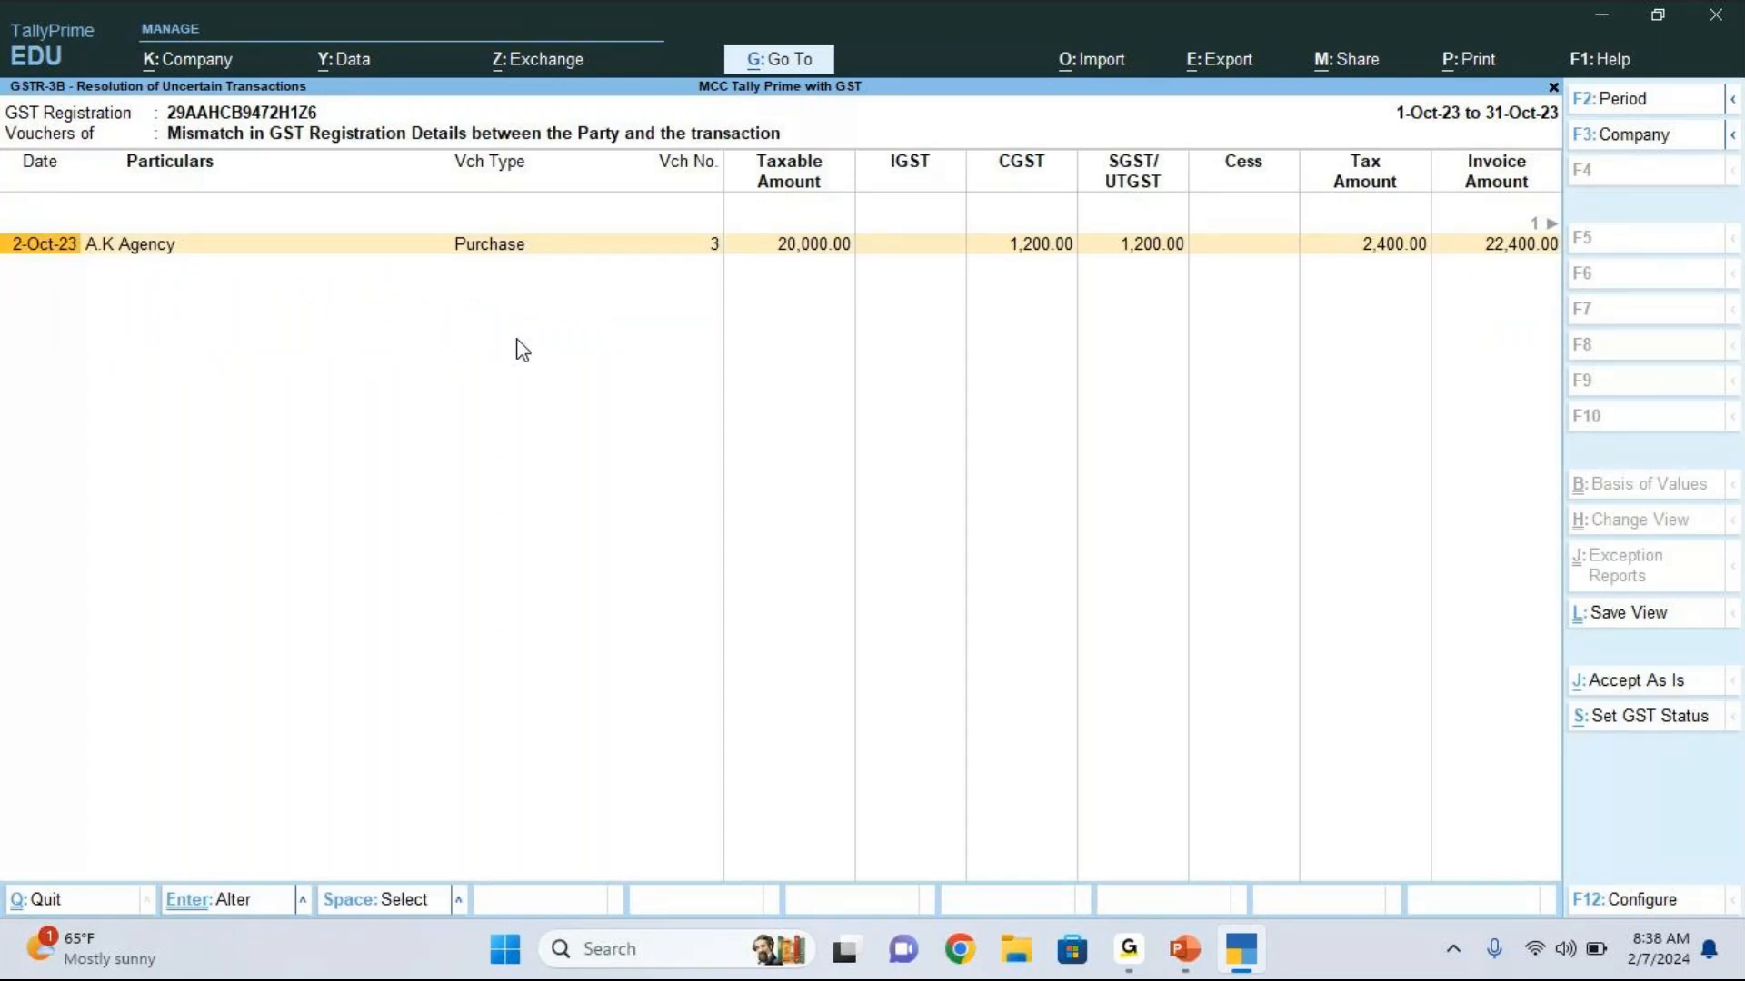
key(Return)
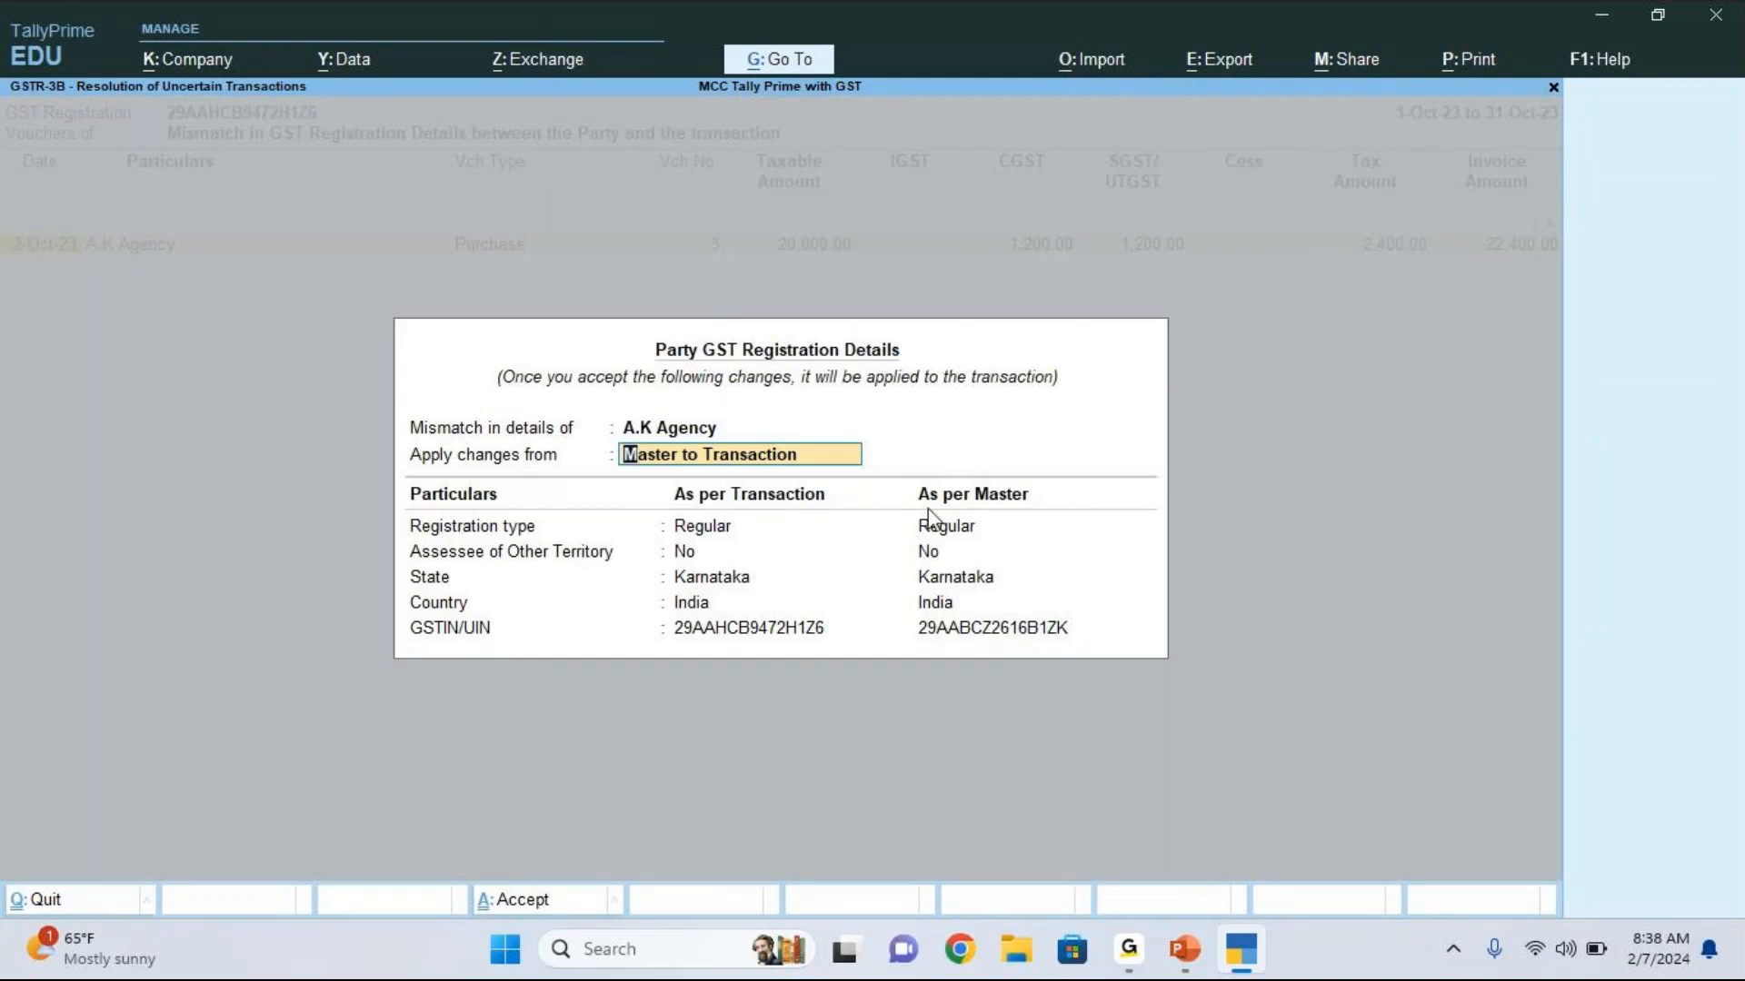
key(Return)
key(BackSpace)
key(Escape)
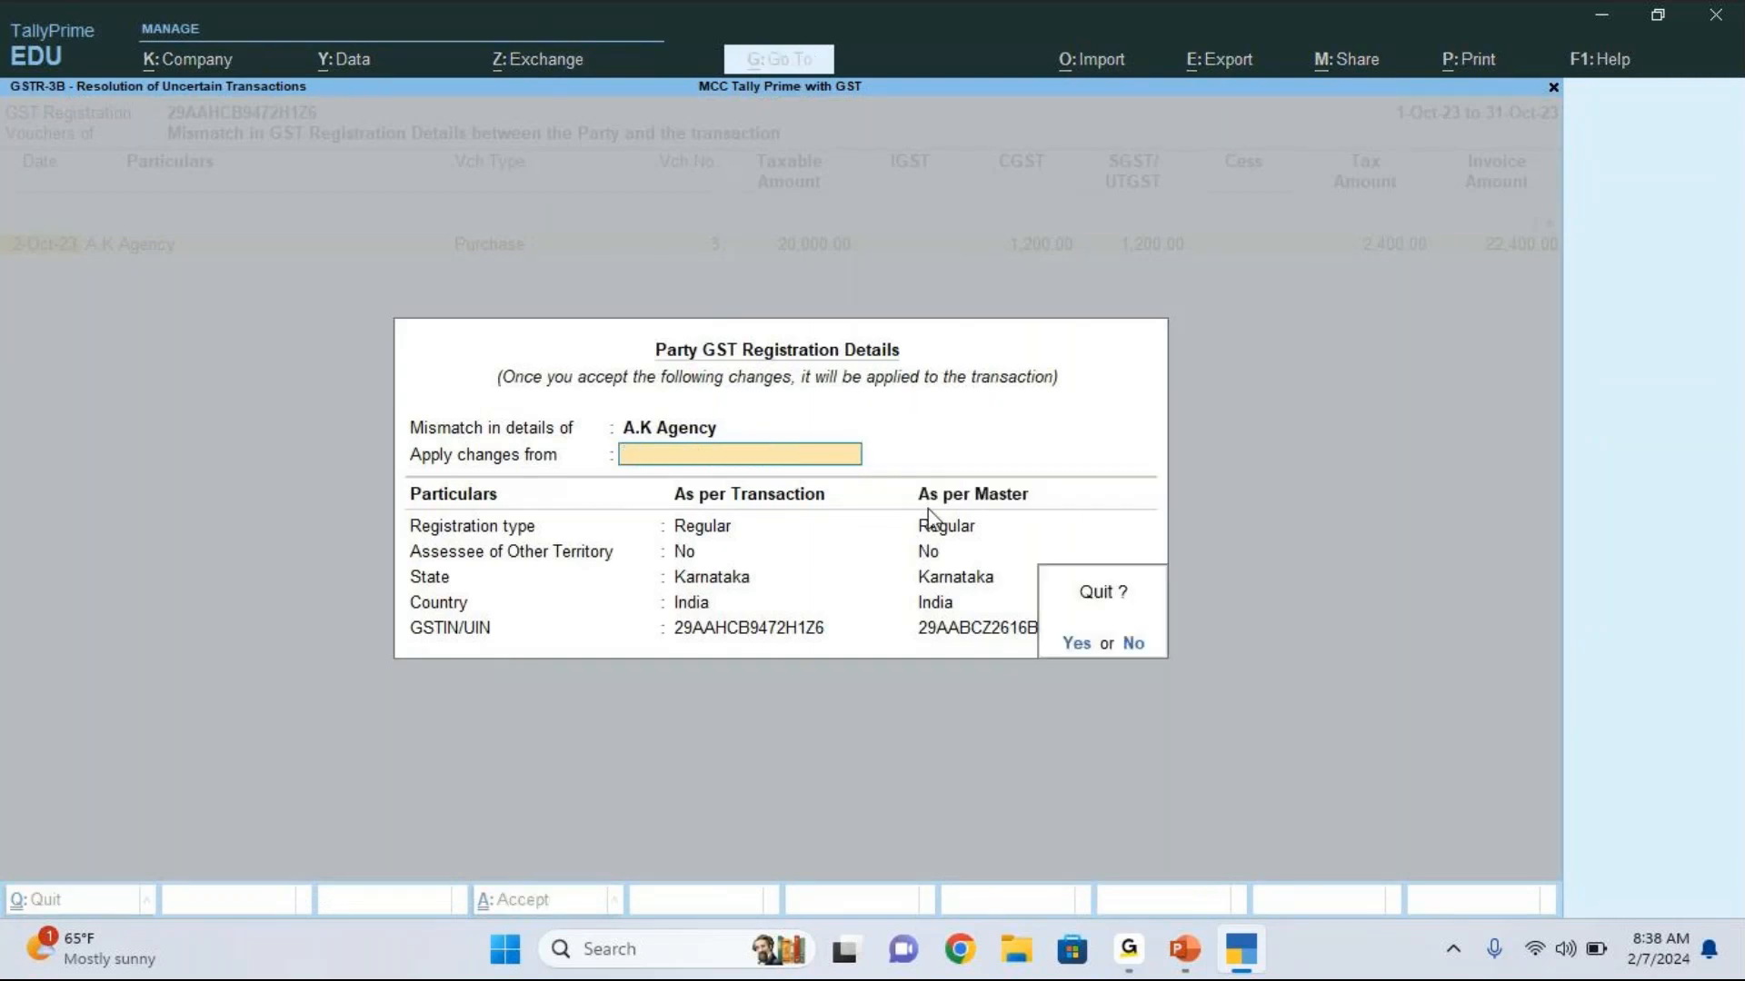
key(y)
key(Return)
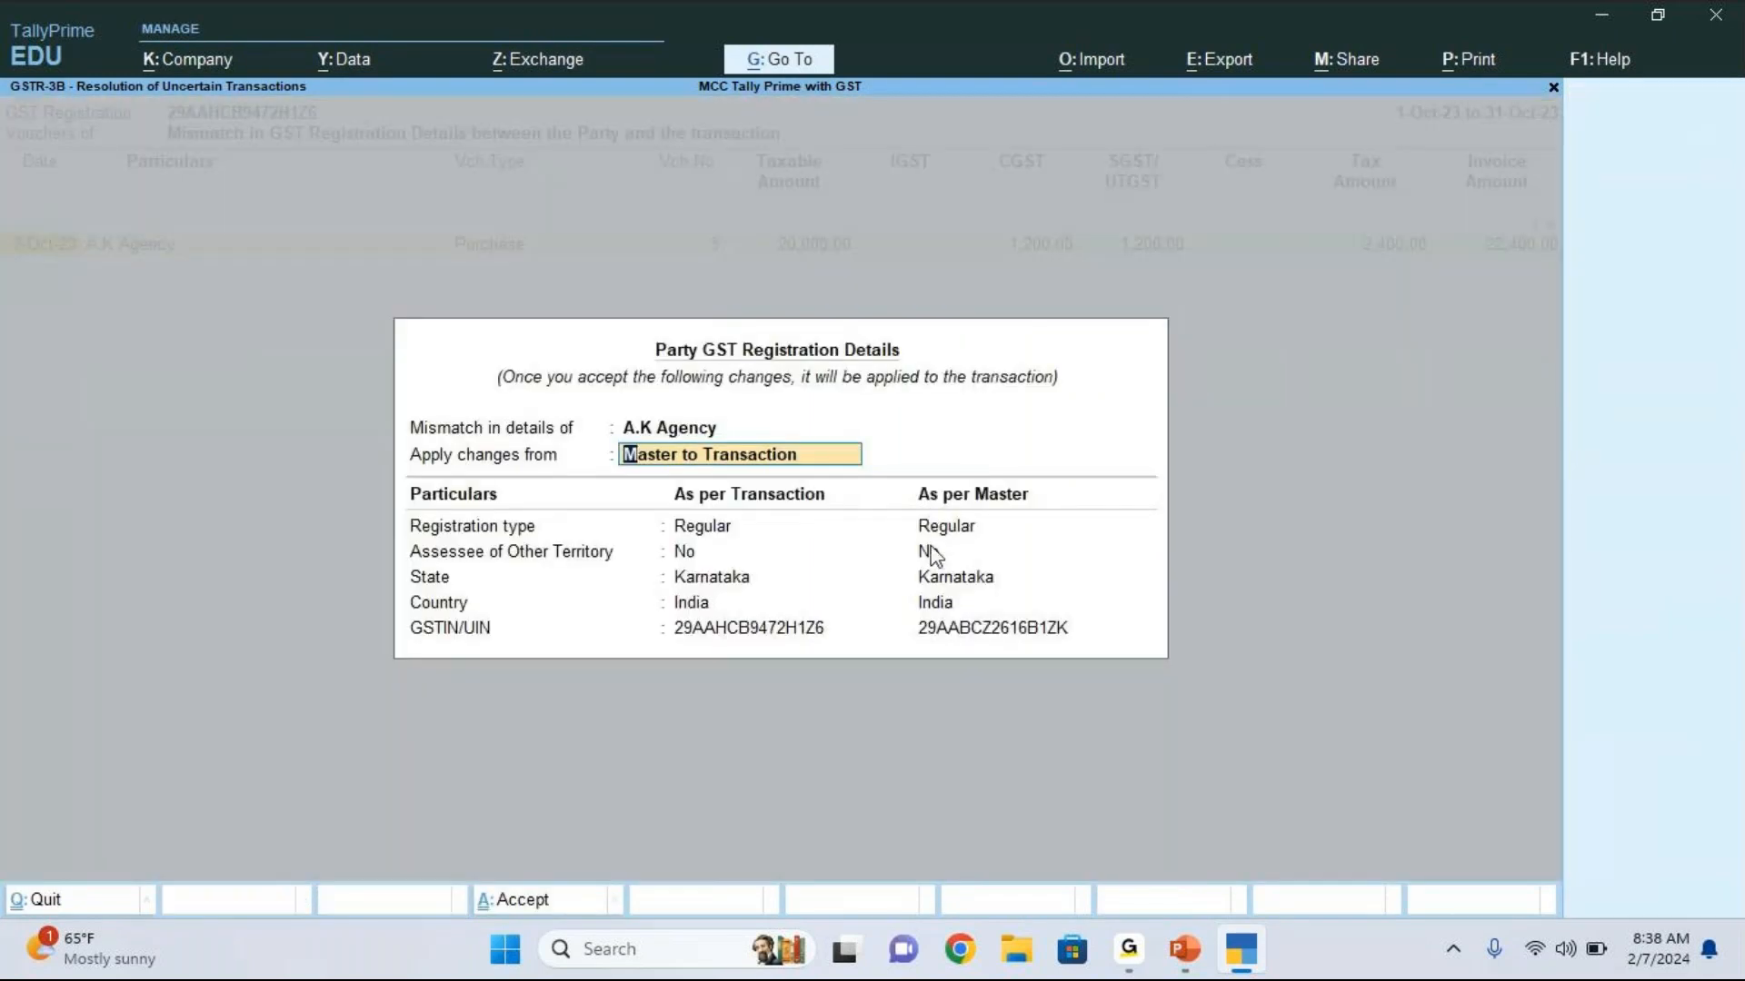
key(alt+Tab)
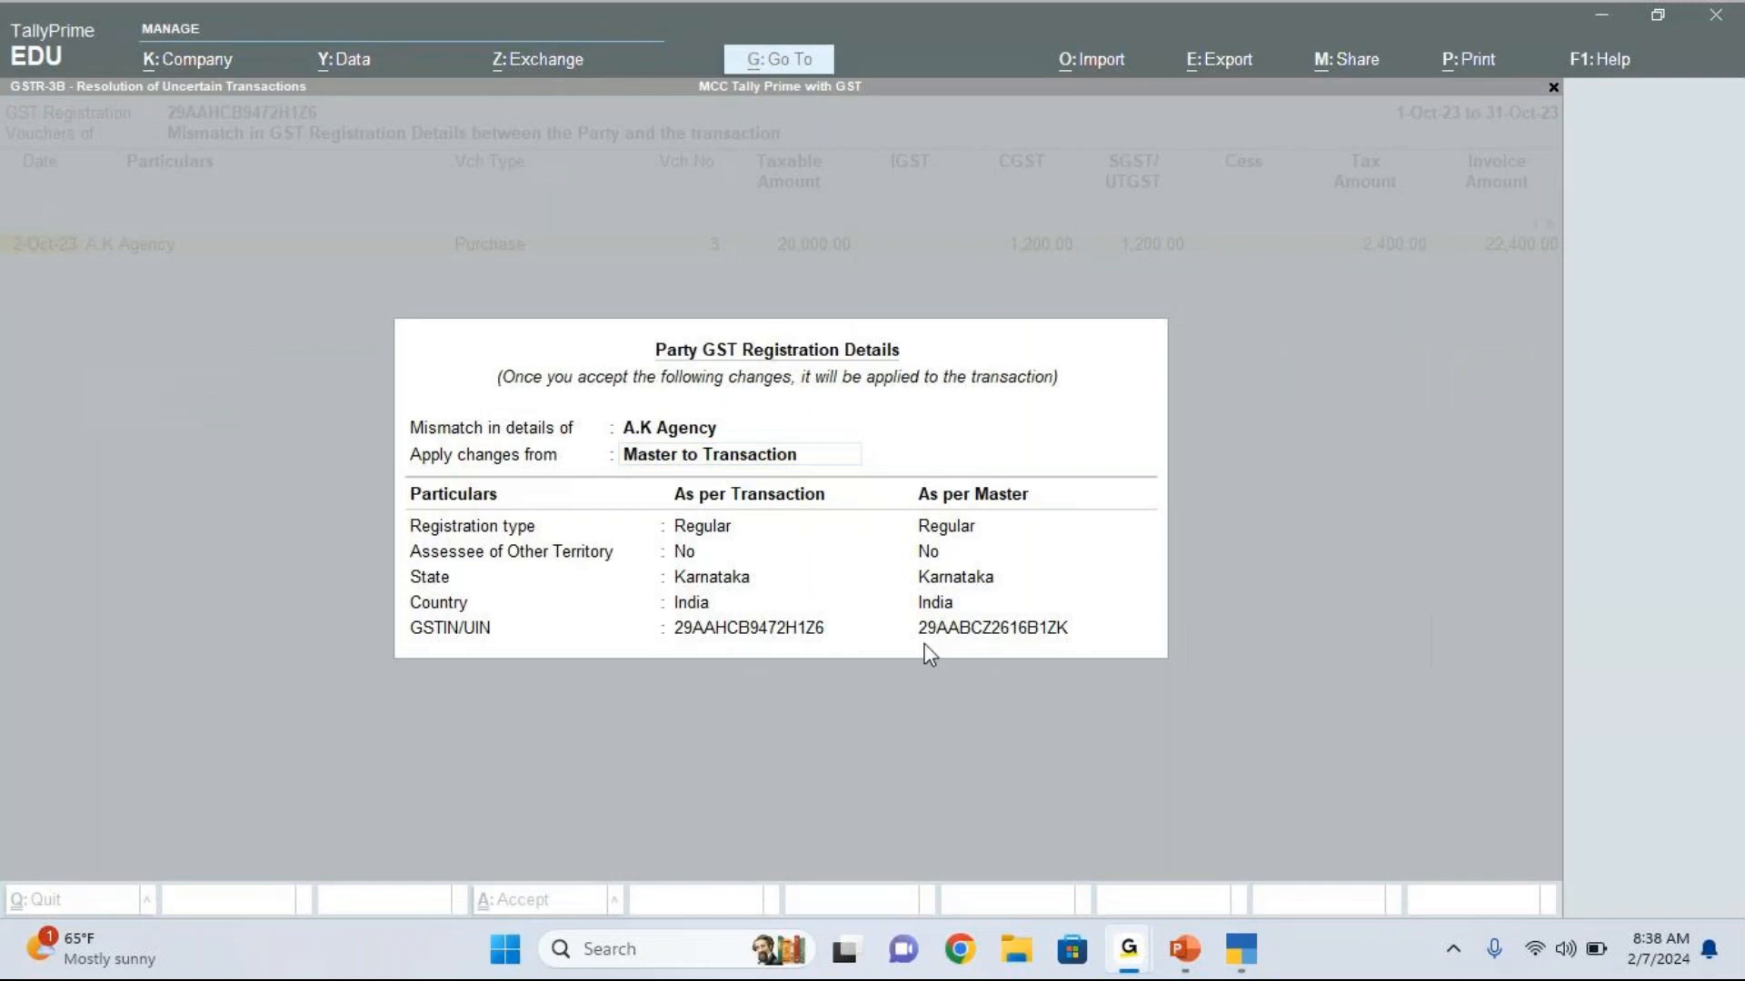
click(1059, 586)
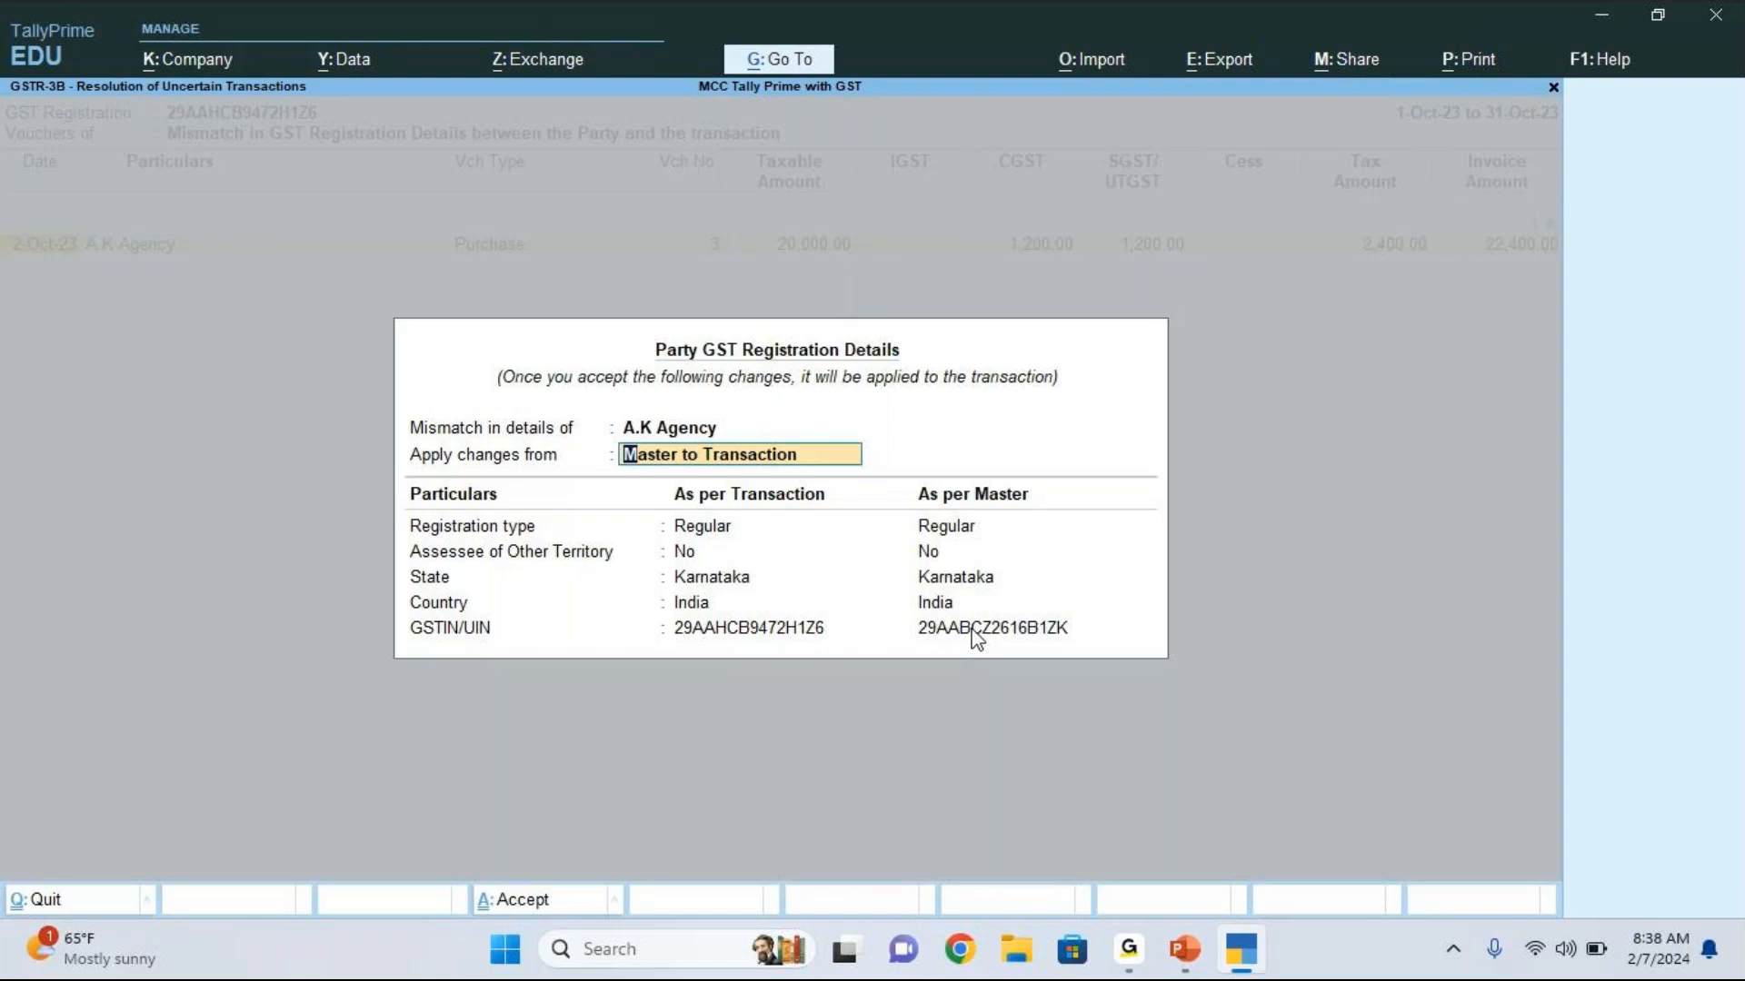
key(Return)
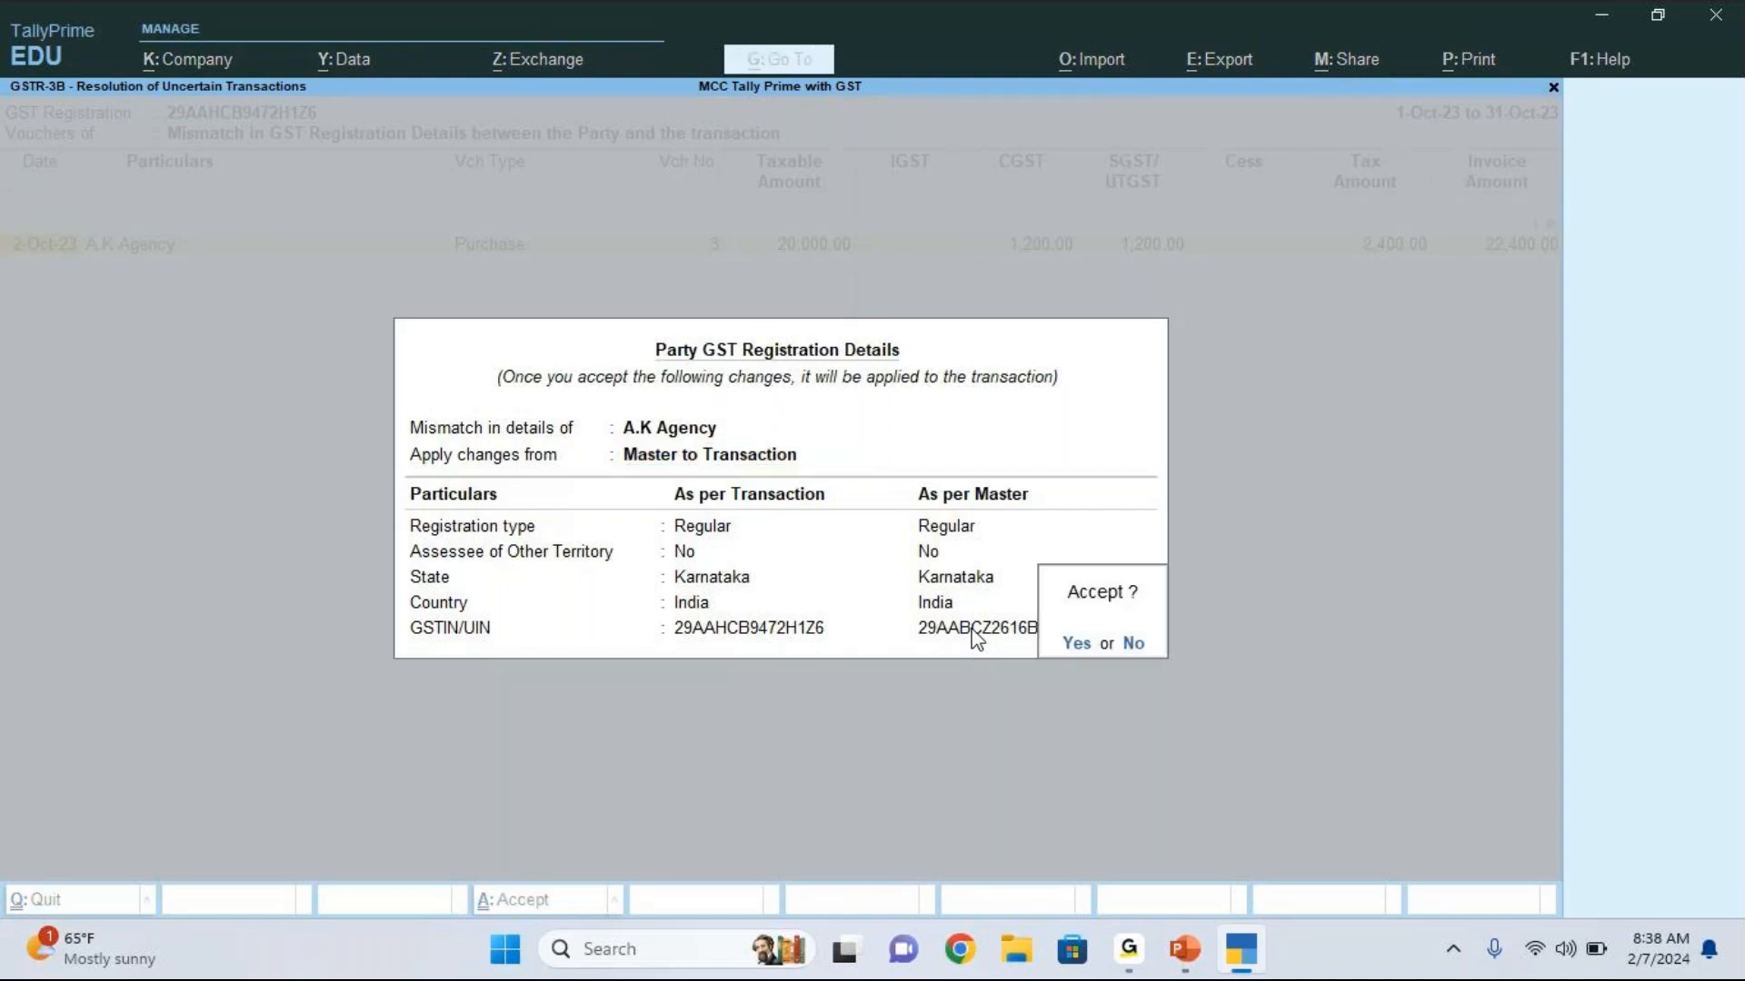
key(Escape)
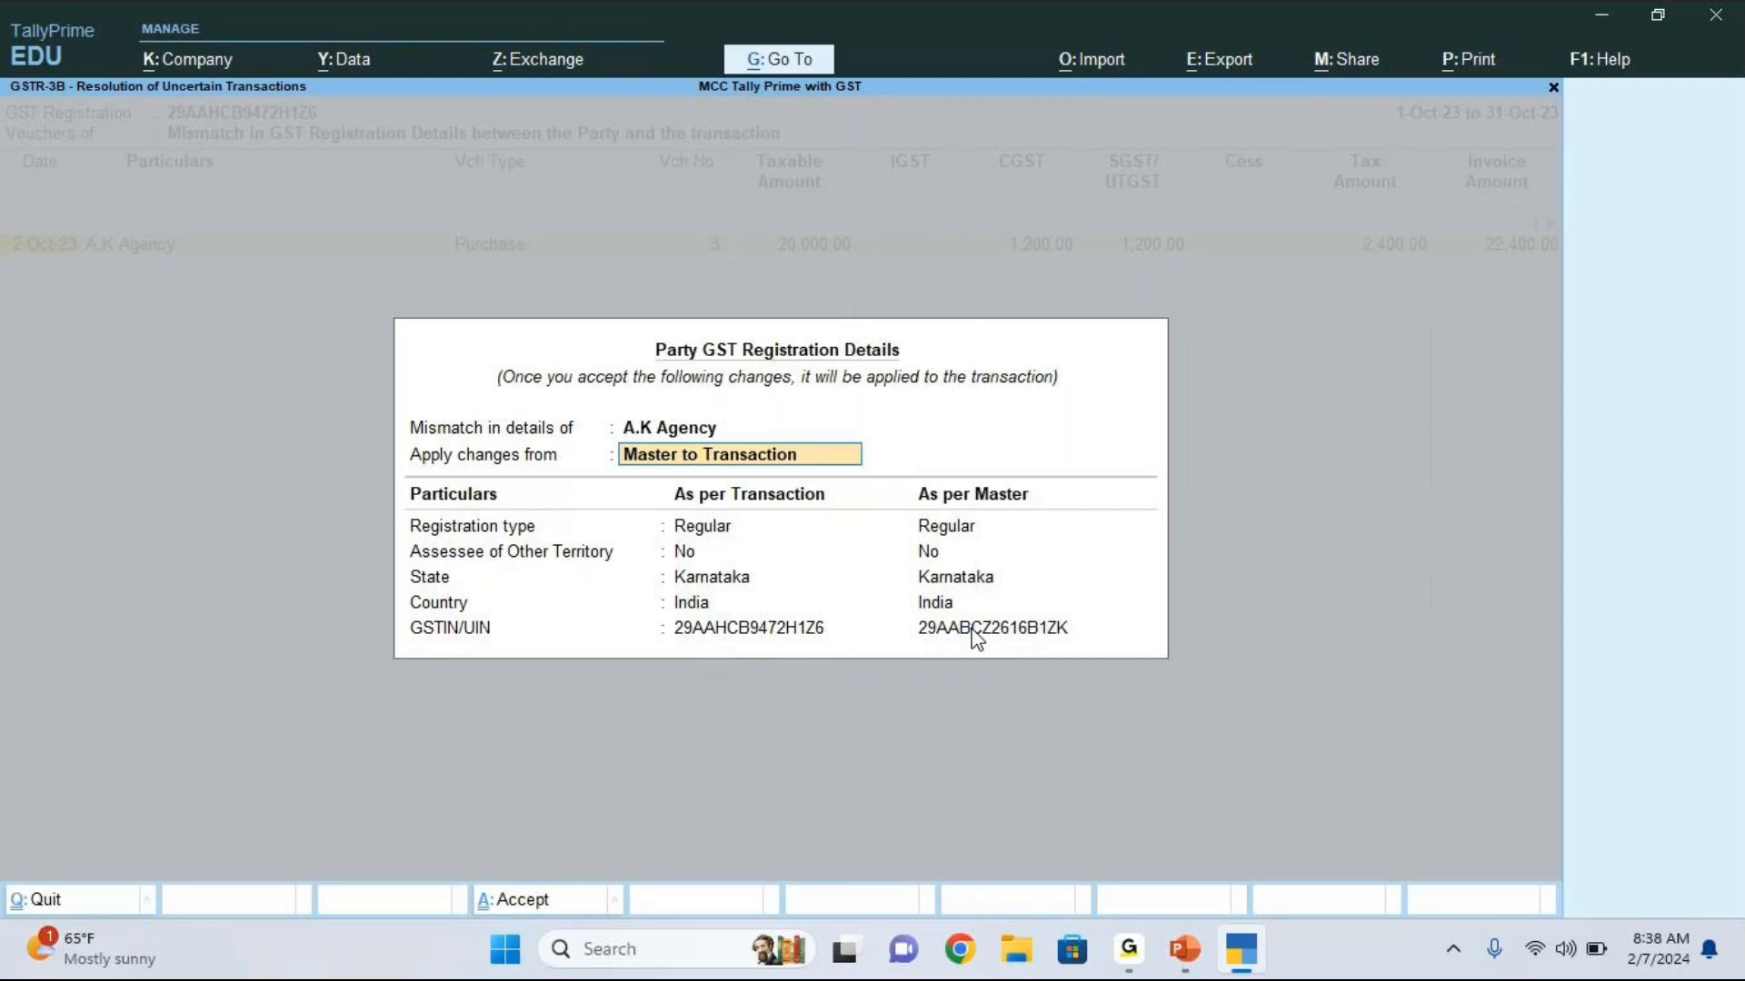
Step: Apply A.K Agency's GST registration details from Master to Transaction, accept the change, and return to the GSTR-3B summary
text(N)
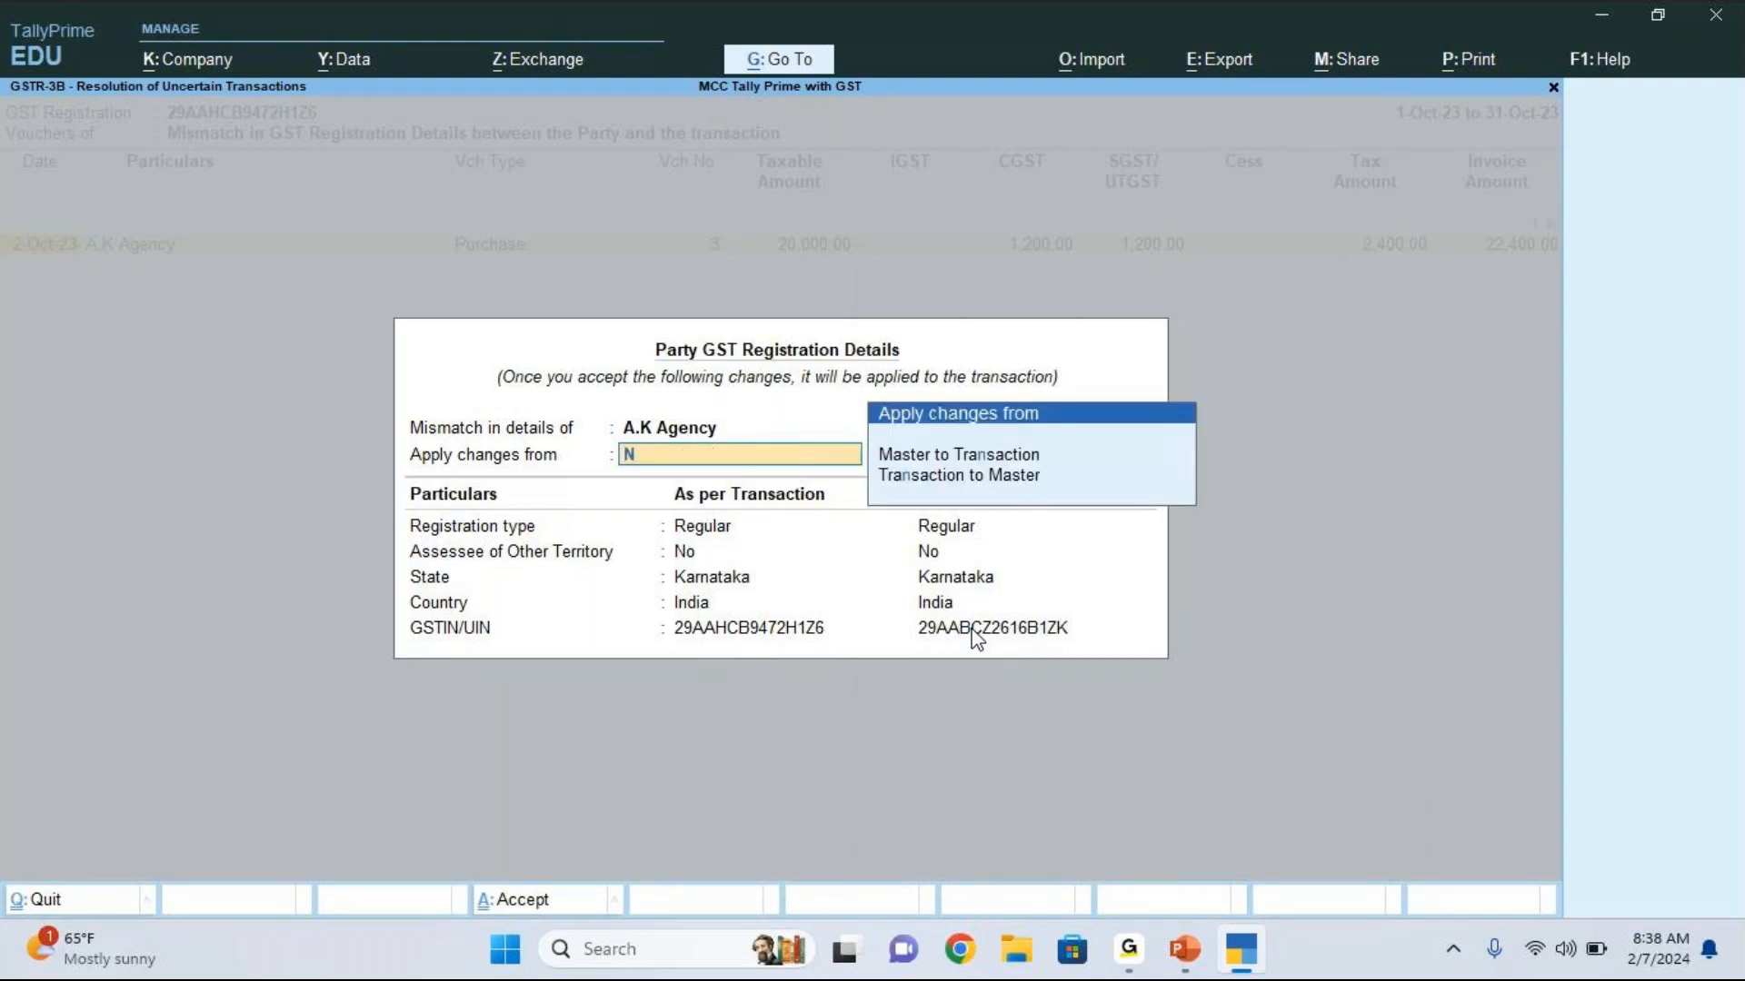
key(Down)
key(Up)
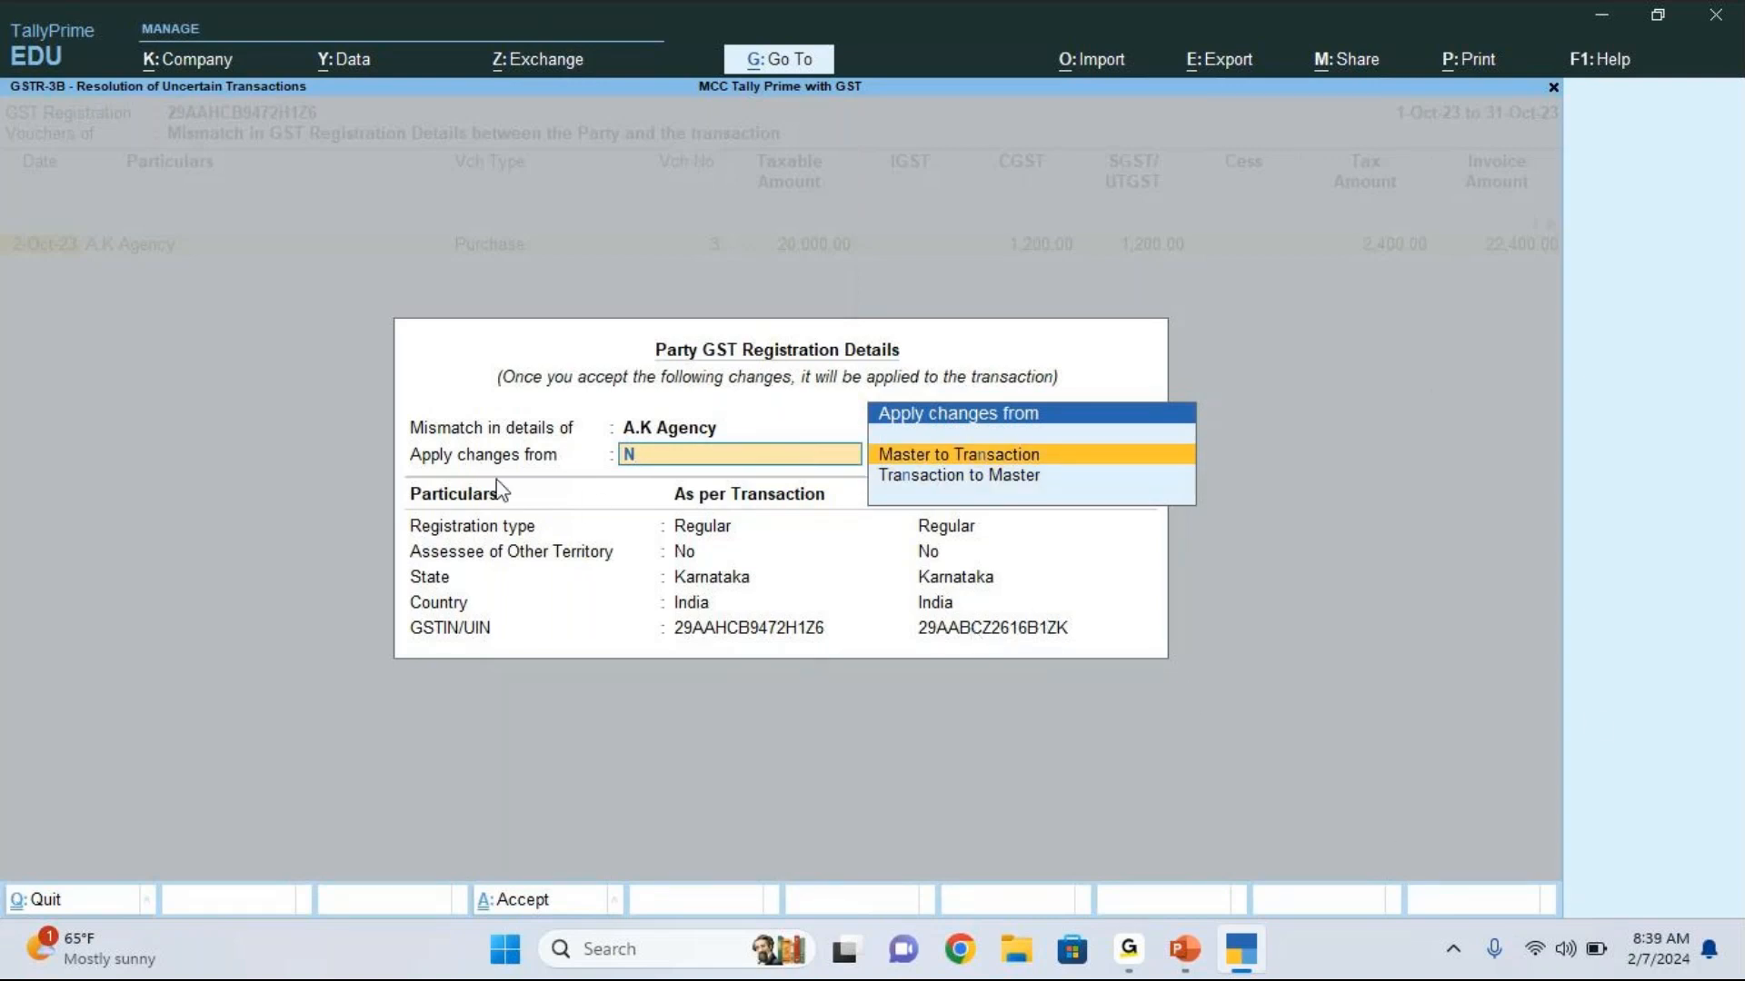
click(1028, 460)
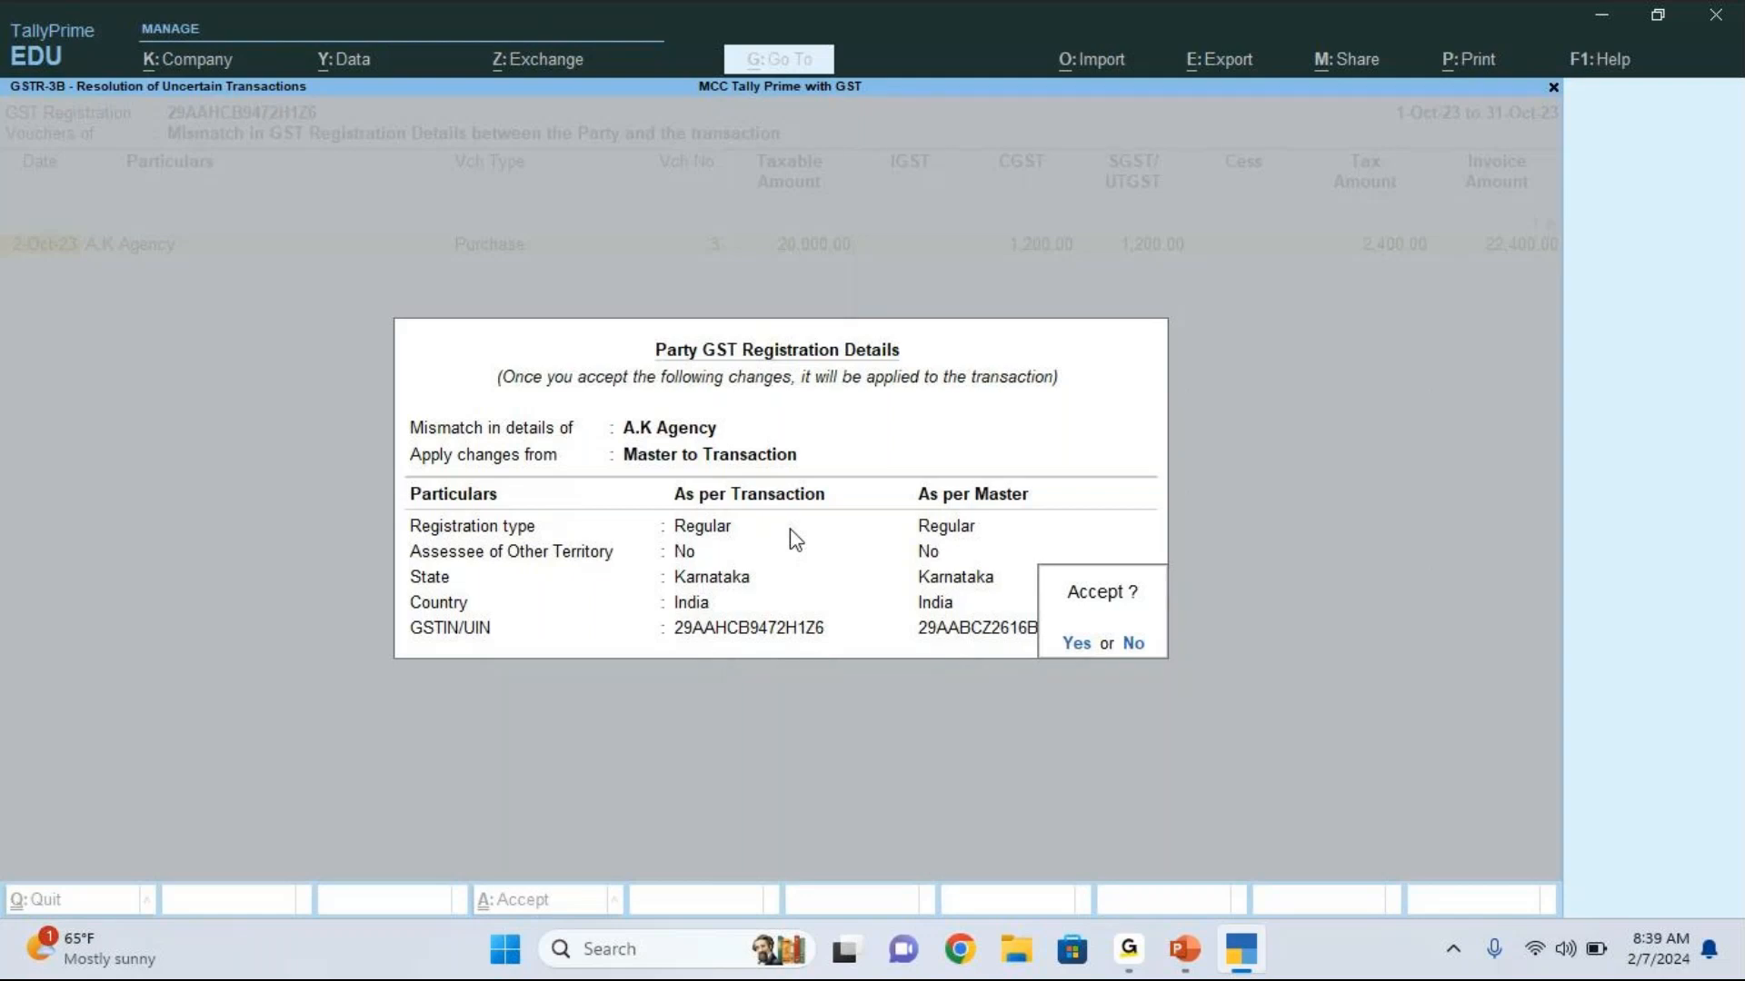
key(y)
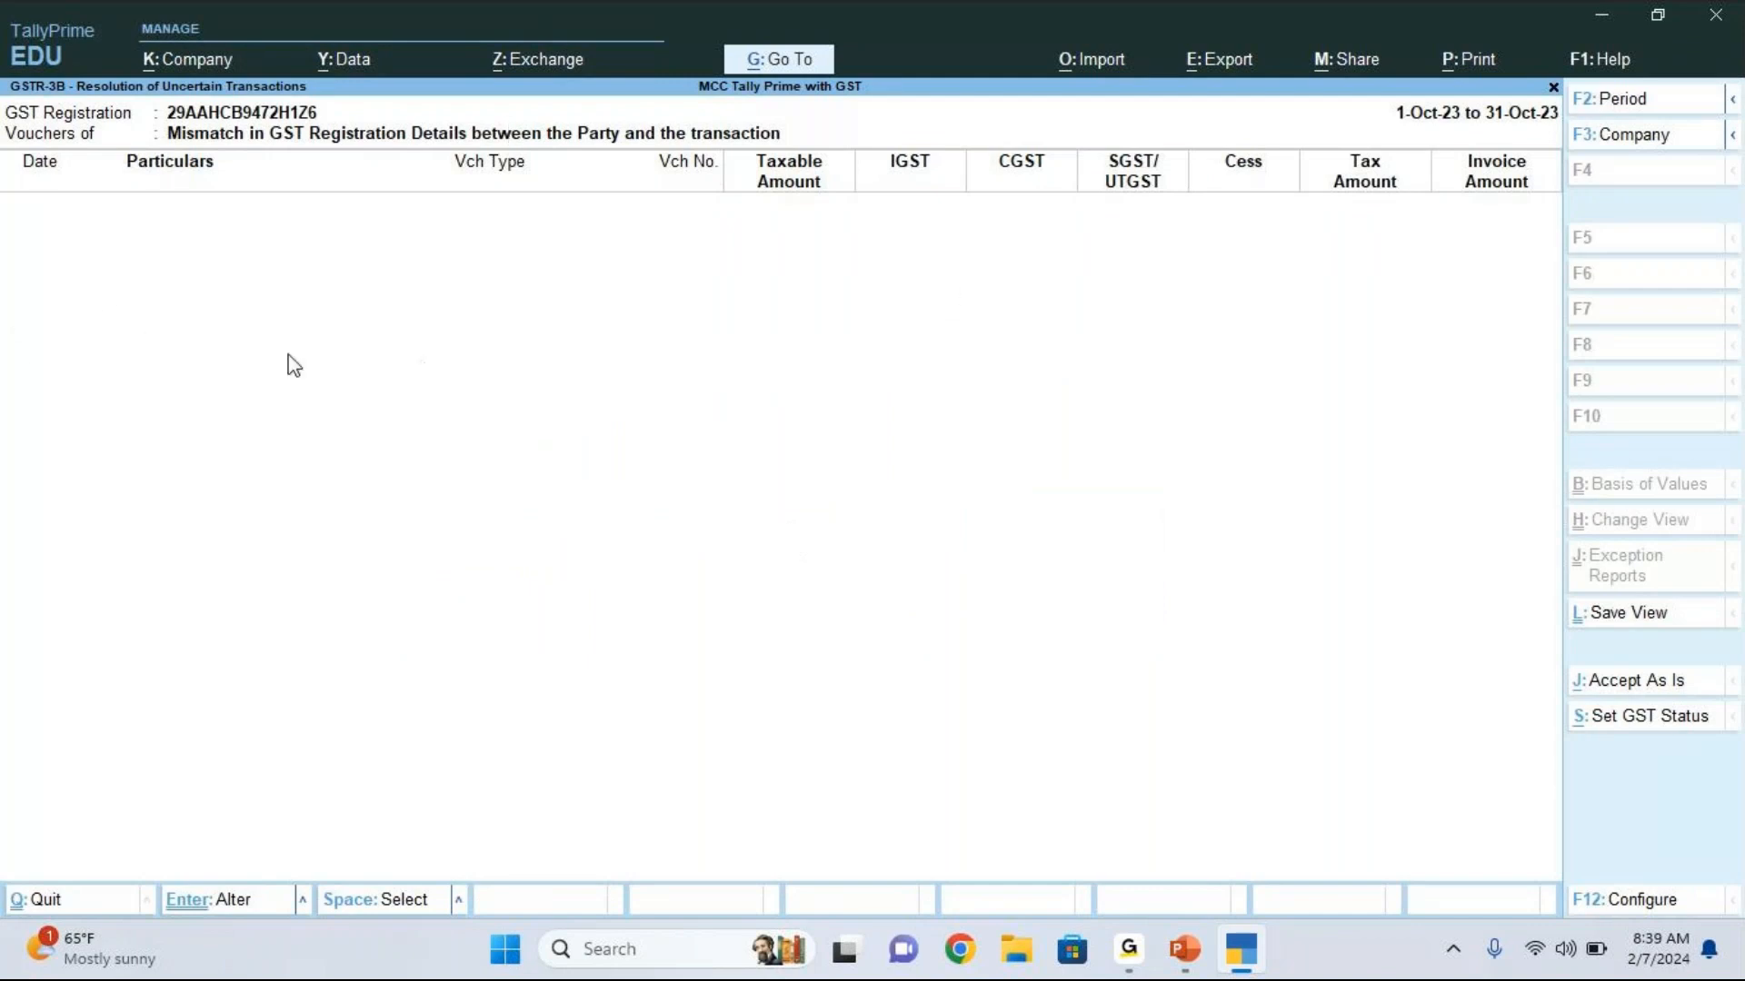
key(Escape)
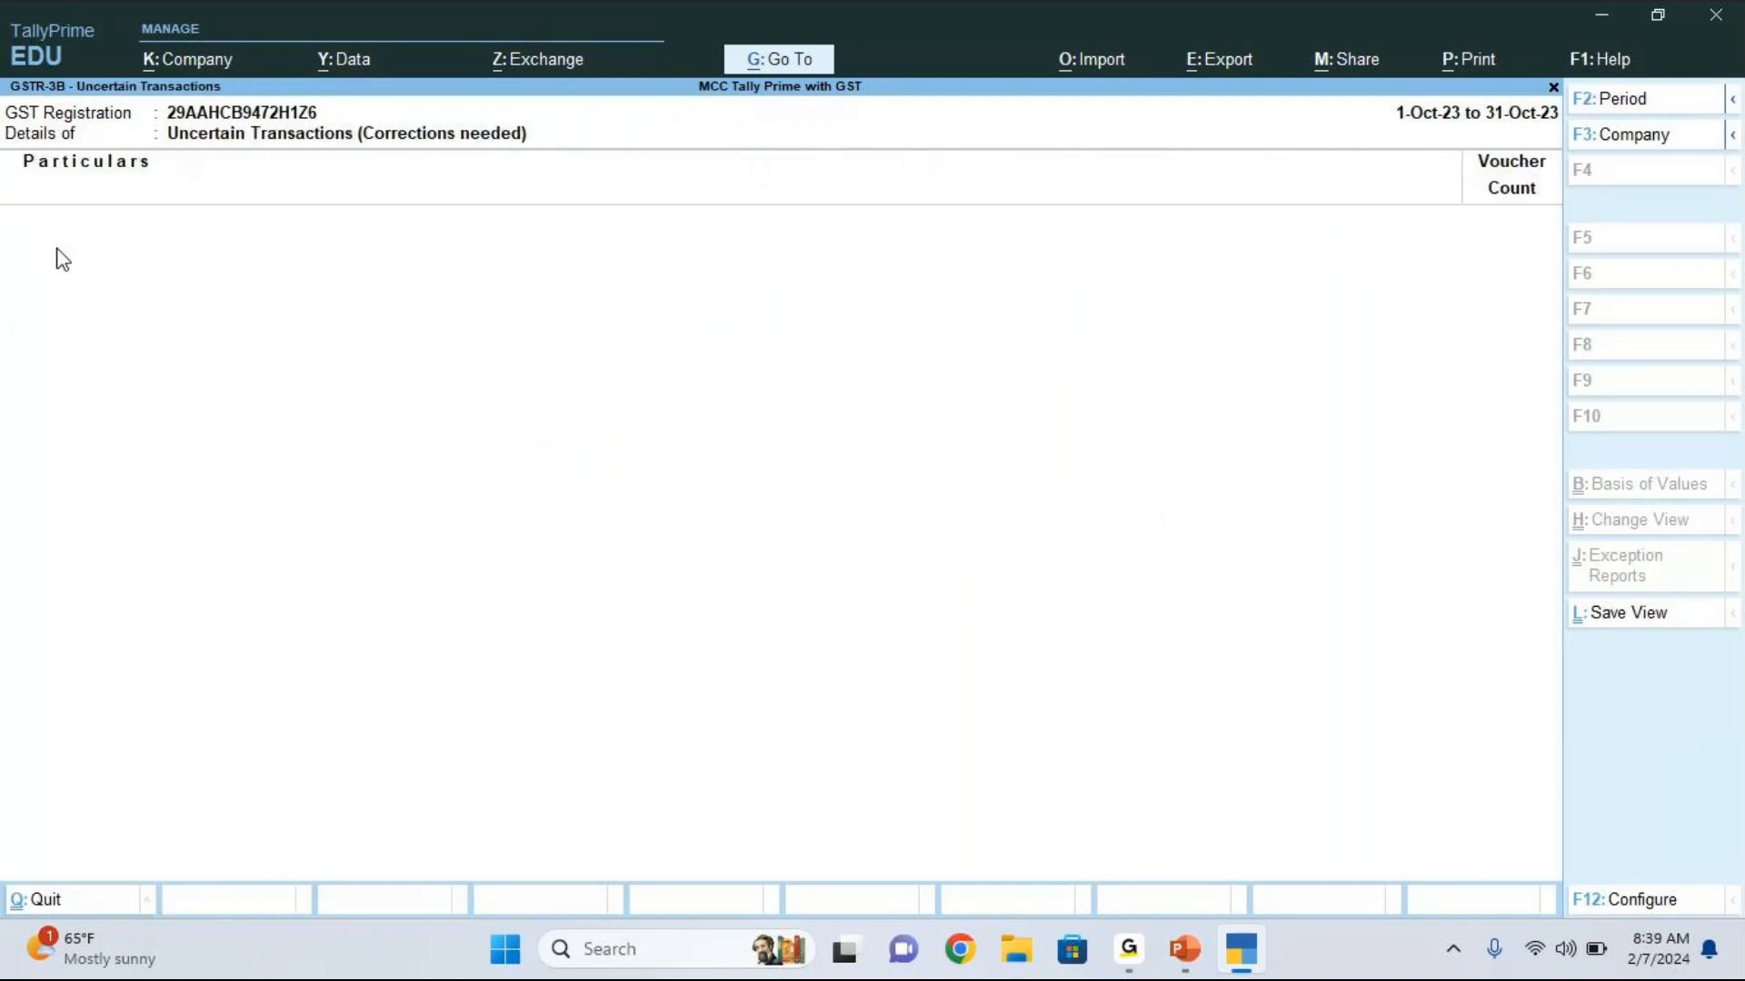
key(Escape)
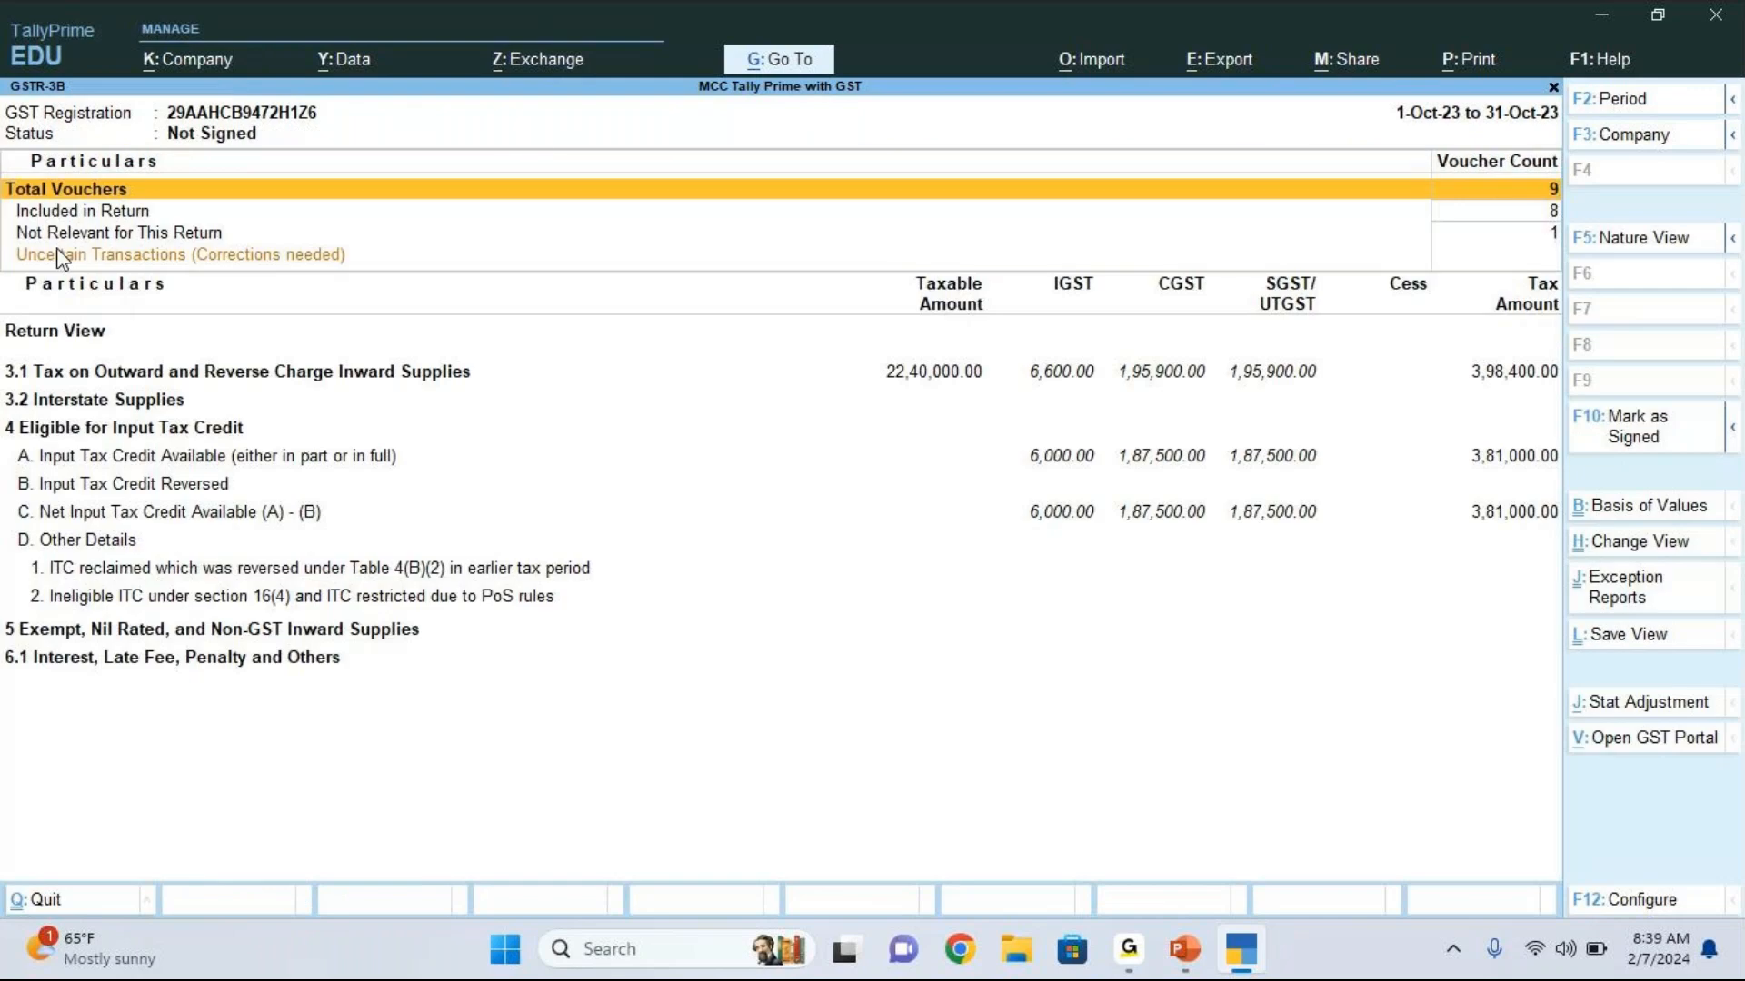
Step: Check the uncertain transactions count and the input tax credit available in the GSTR-3B summary
click(60, 255)
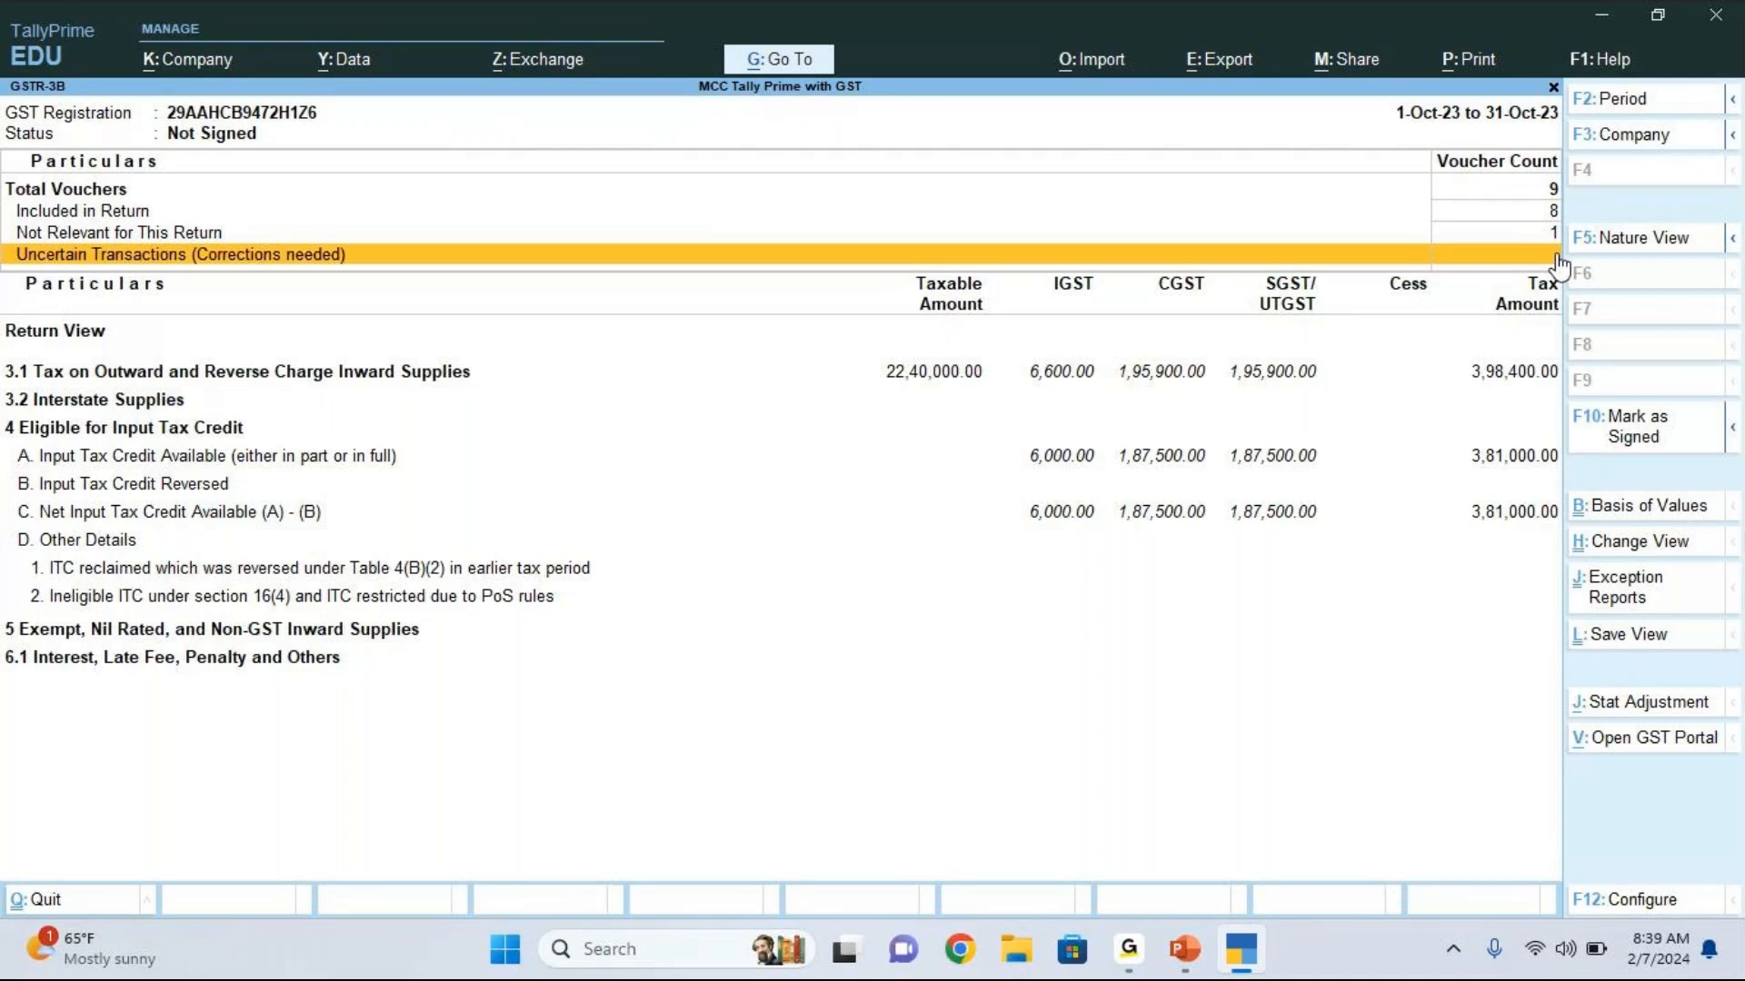
key(Down)
key(Down)
key(Down)
key(Down)
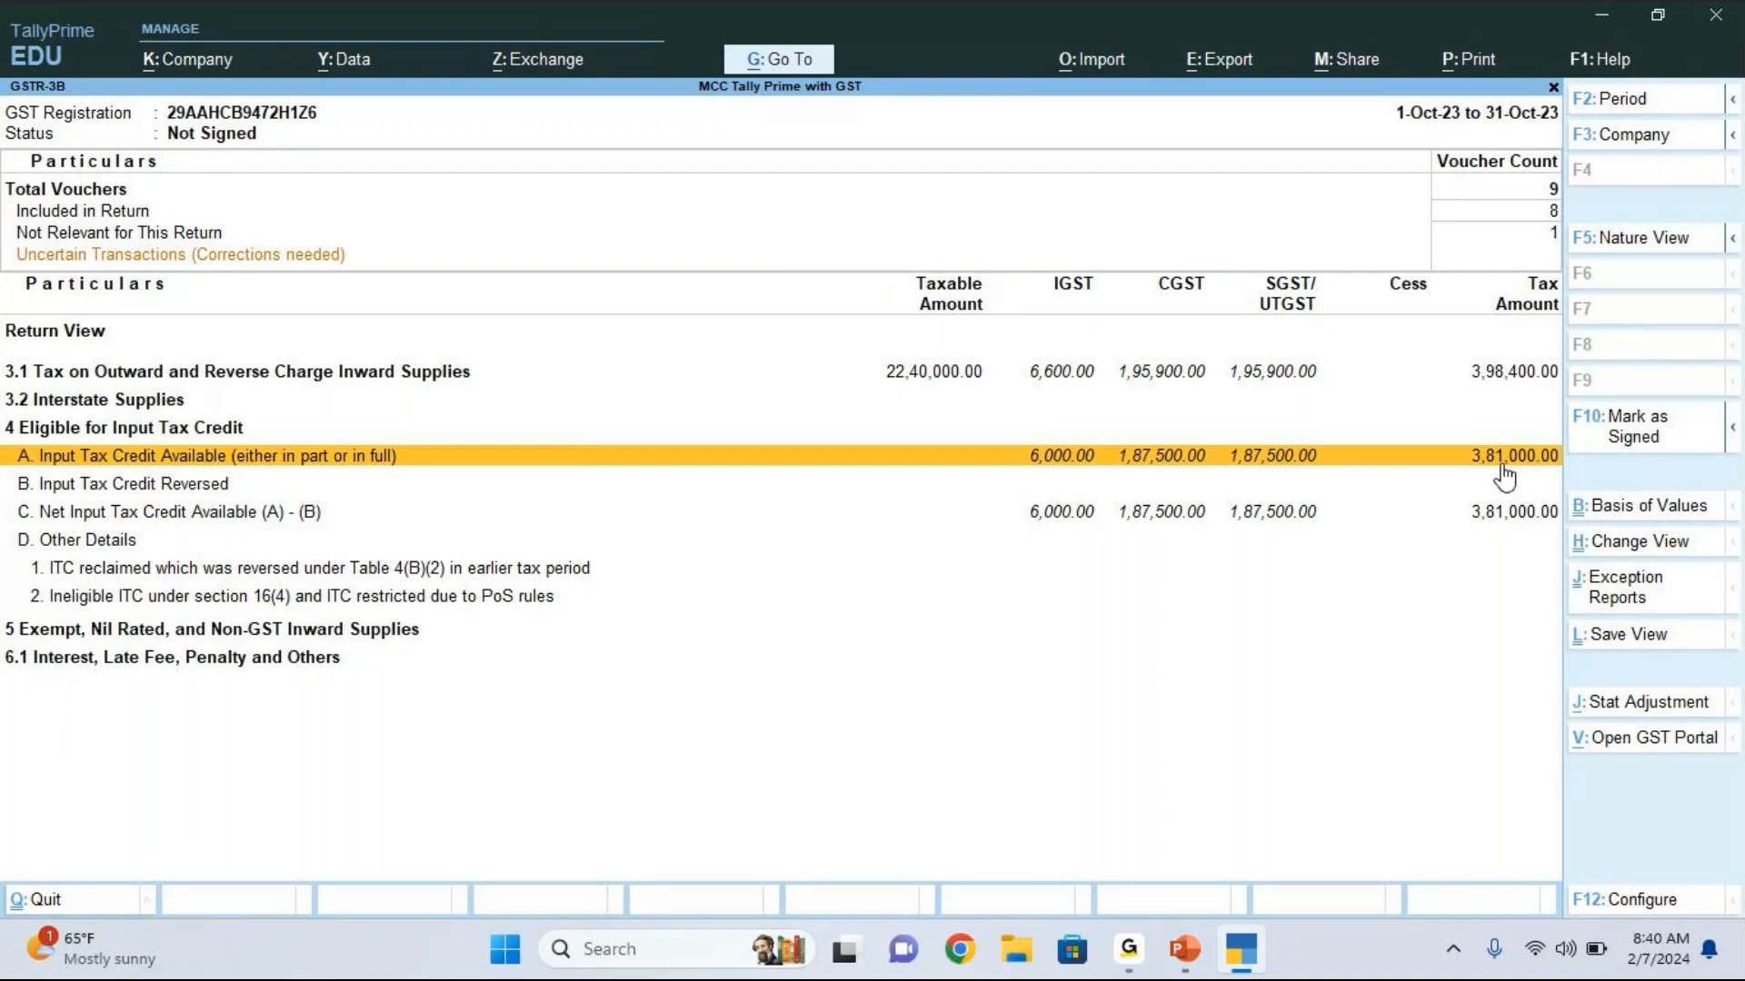
Step: Leave the GST reports and open the Day Book for 2-Oct-23
key(Escape)
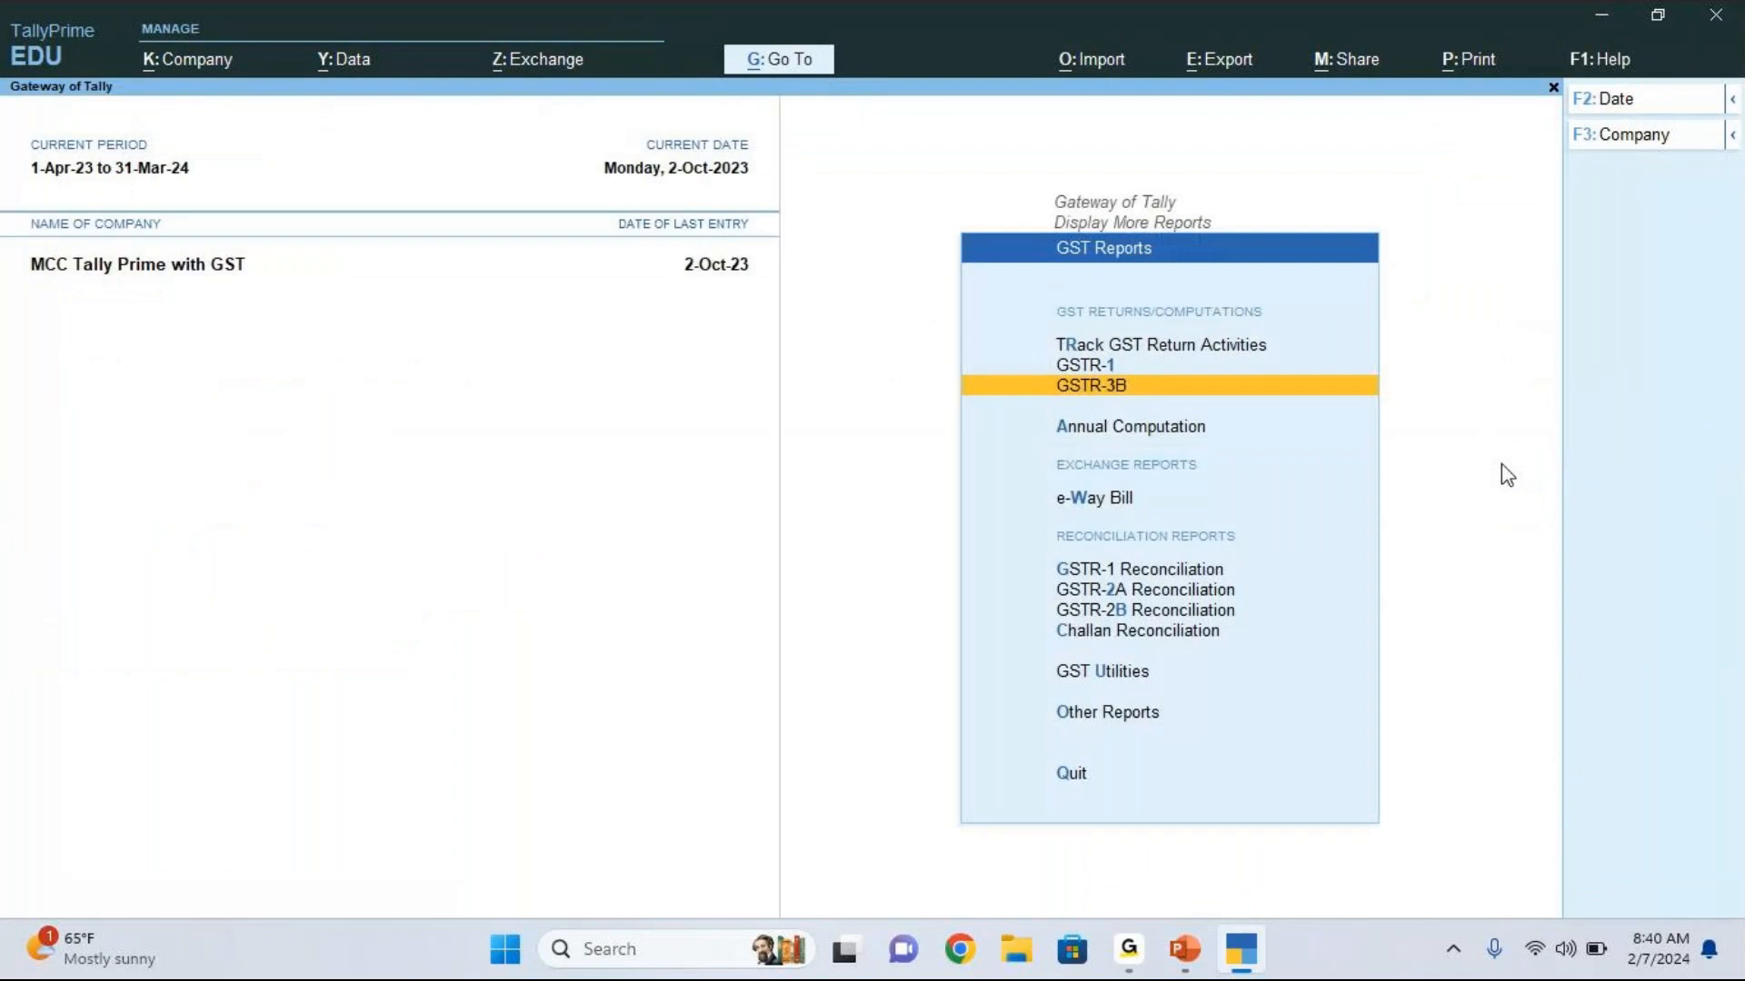
key(Escape)
key(Up)
key(Up)
key(Up)
key(Up)
key(Up)
key(Up)
key(Up)
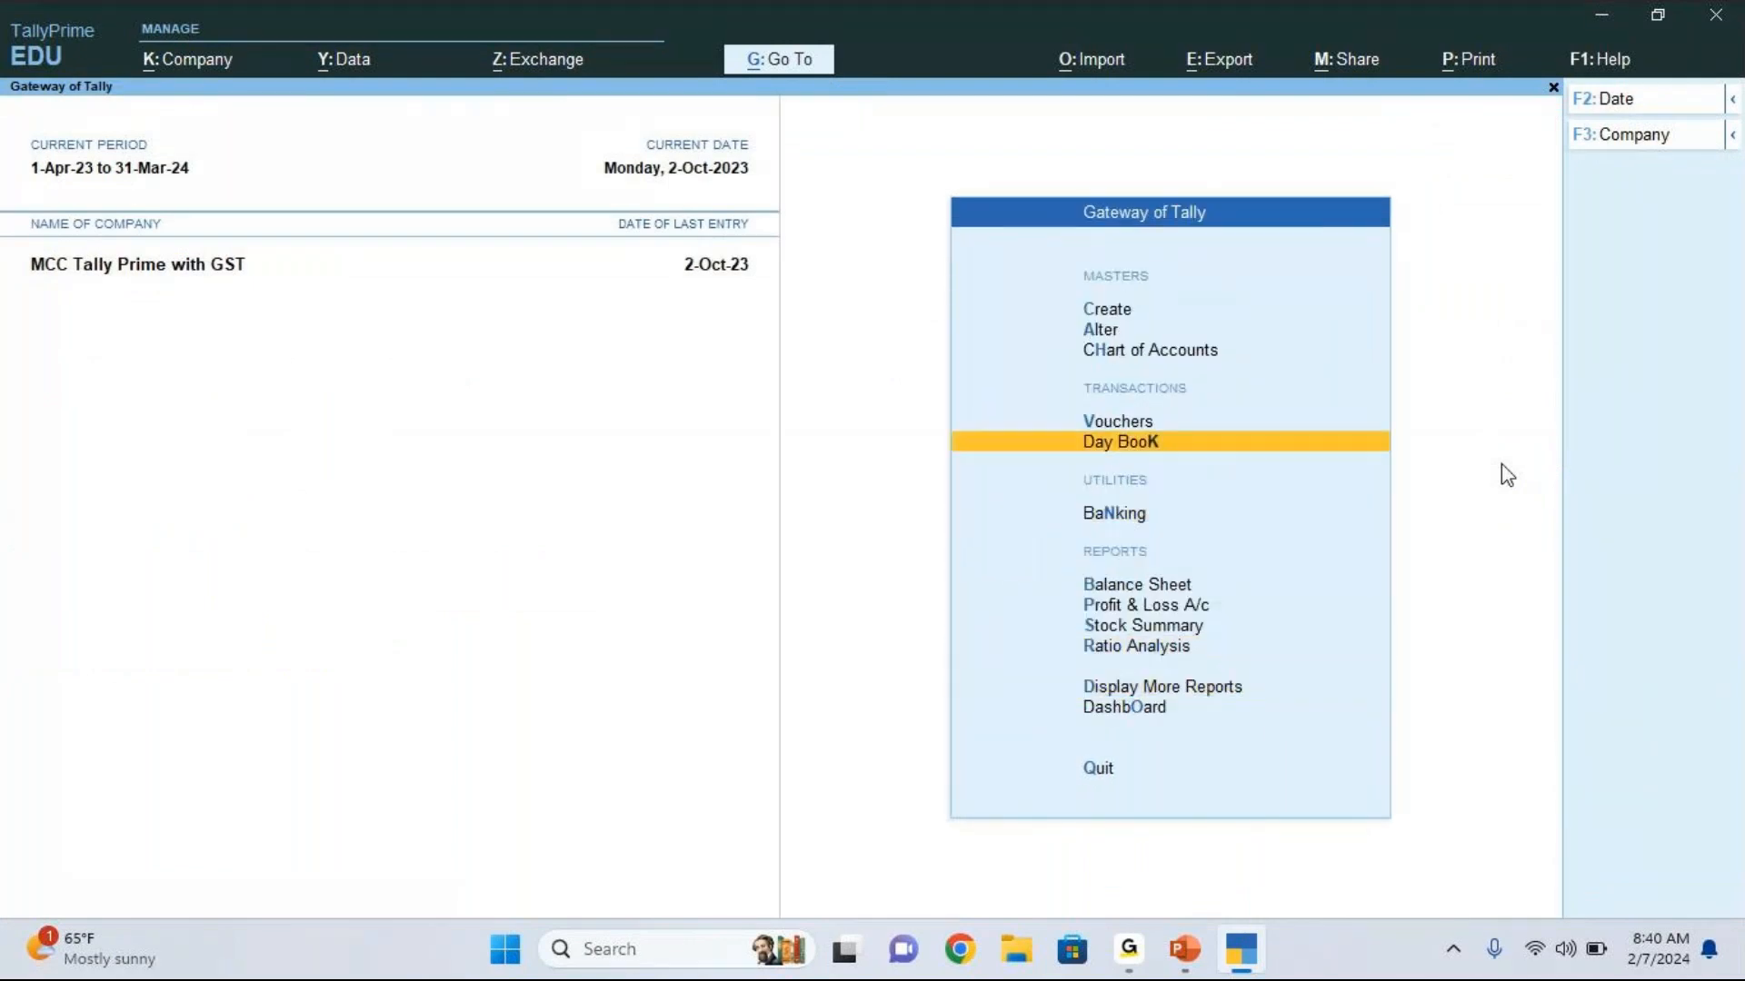
key(Down)
key(Return)
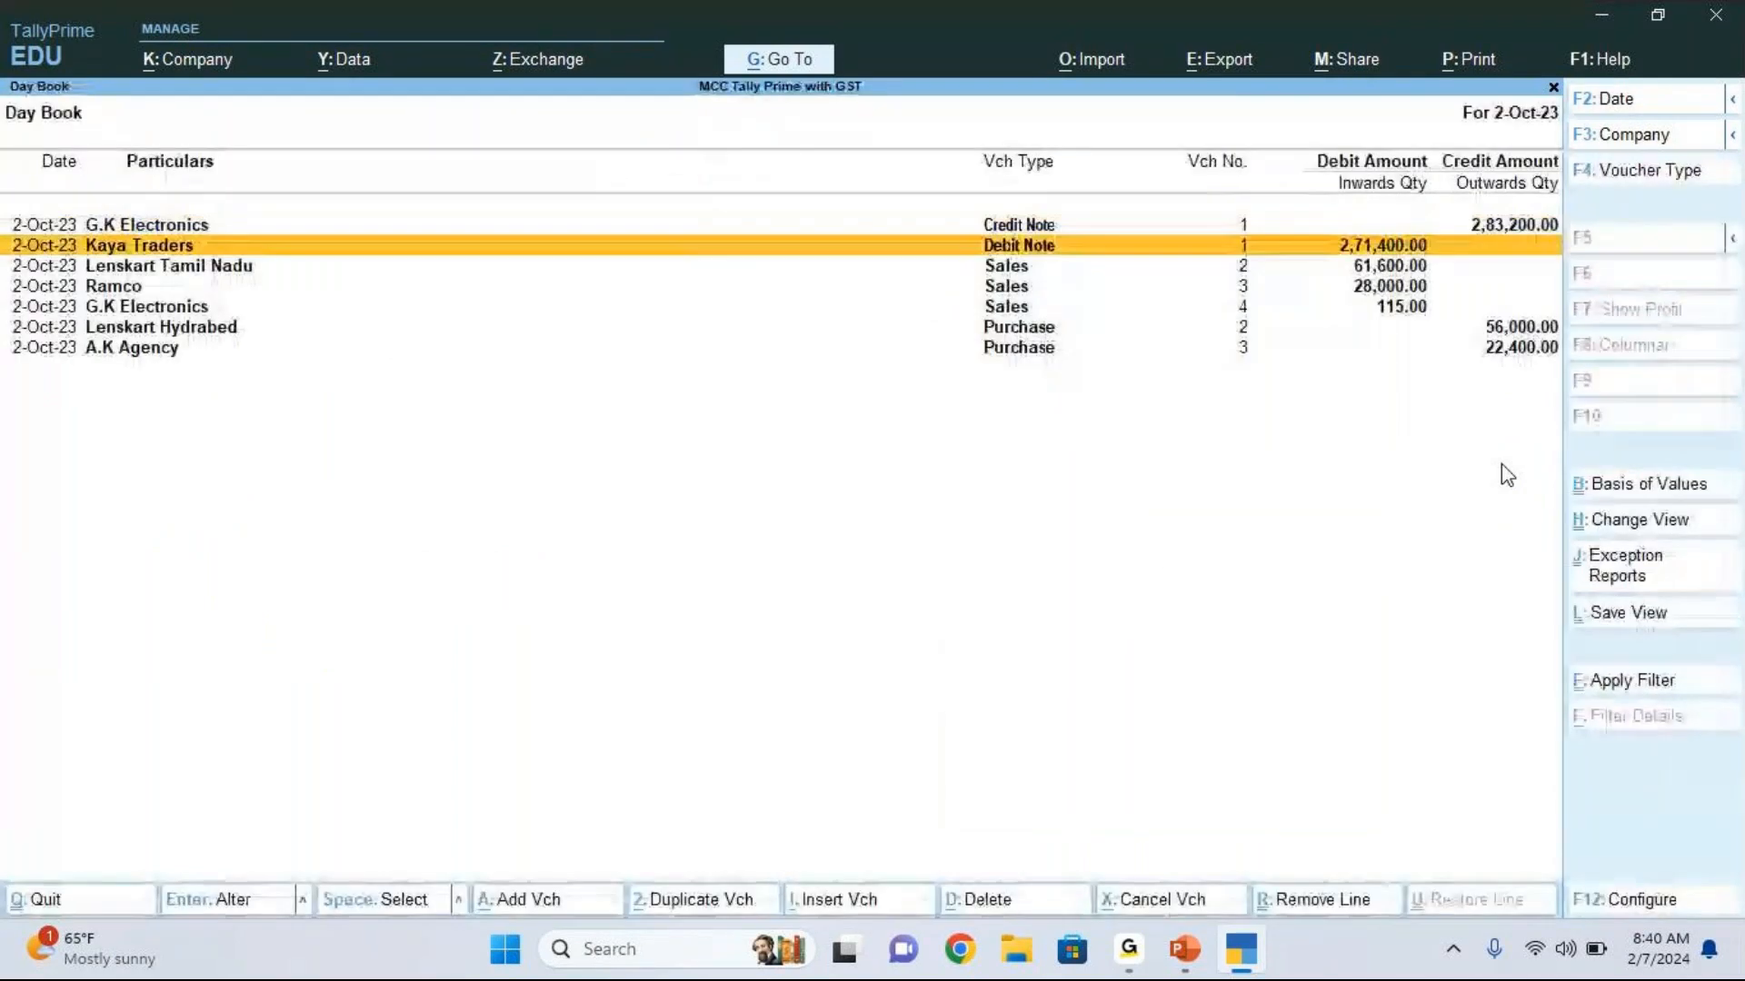
Step: Open the Kaya Traders debit note of 2-Oct-23 and examine its ledger account selection
key(Down)
key(Down)
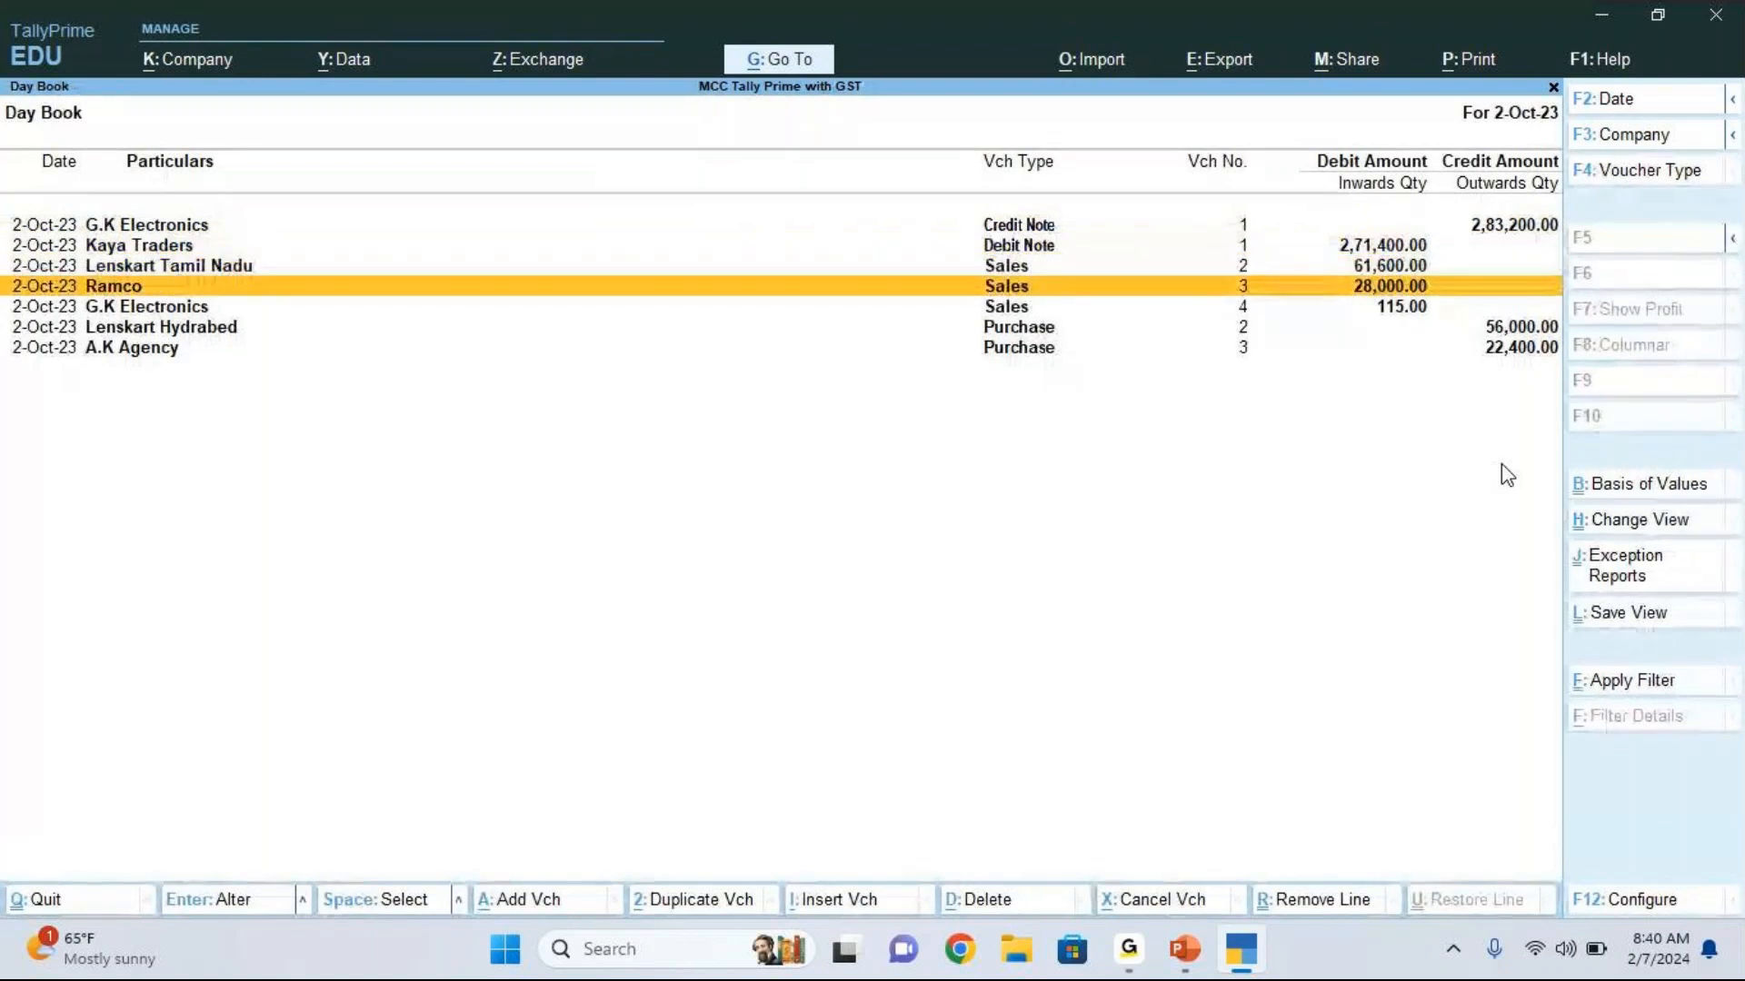
key(Up)
key(Up)
key(Return)
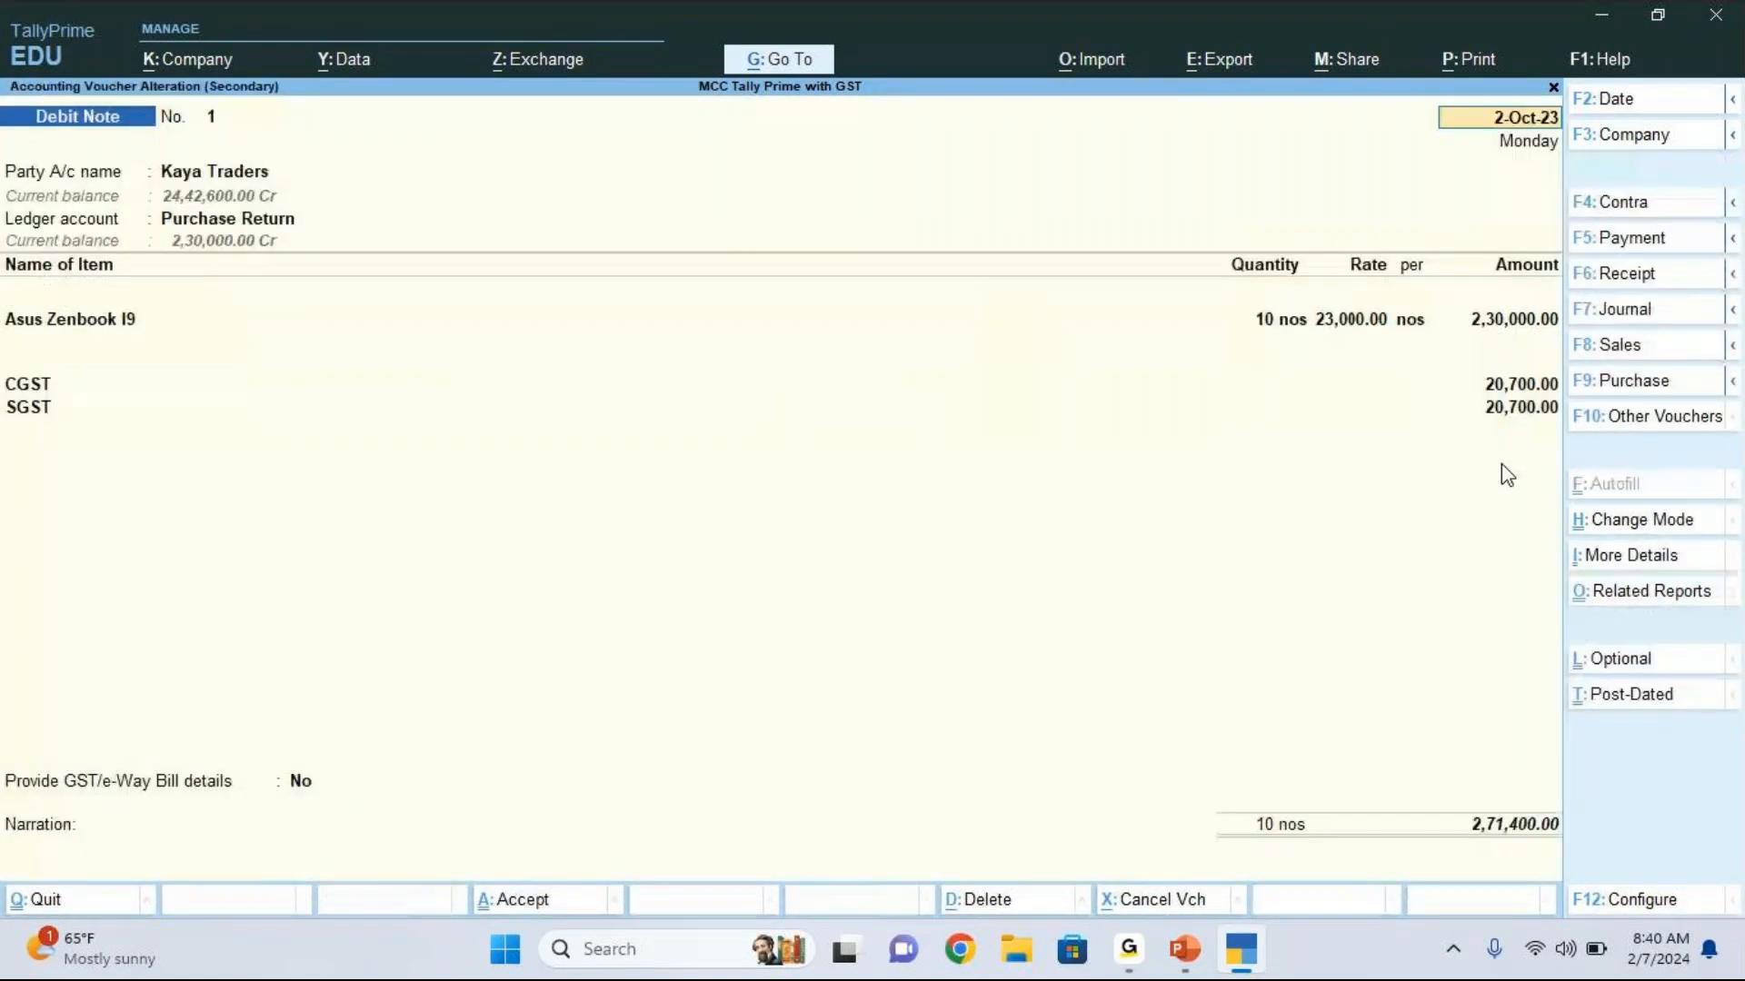
click(227, 221)
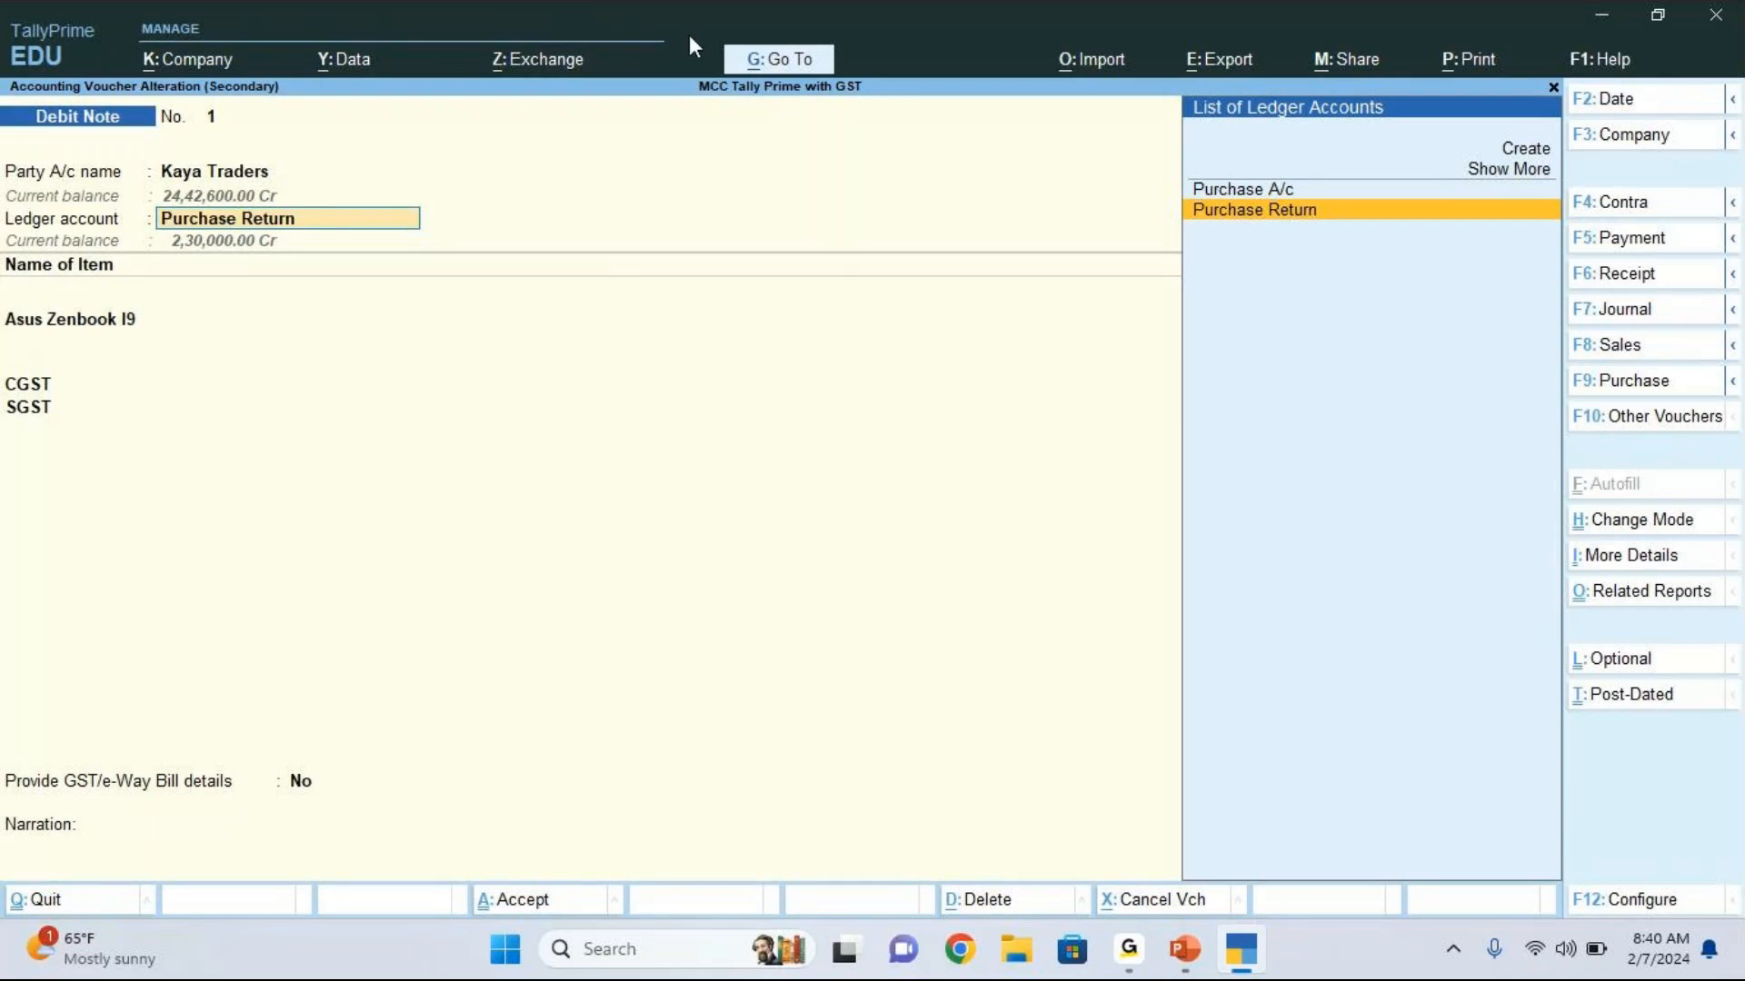
Step: Bring up the list of ledgers for master alteration without leaving the debit note
key(alt)
click(811, 69)
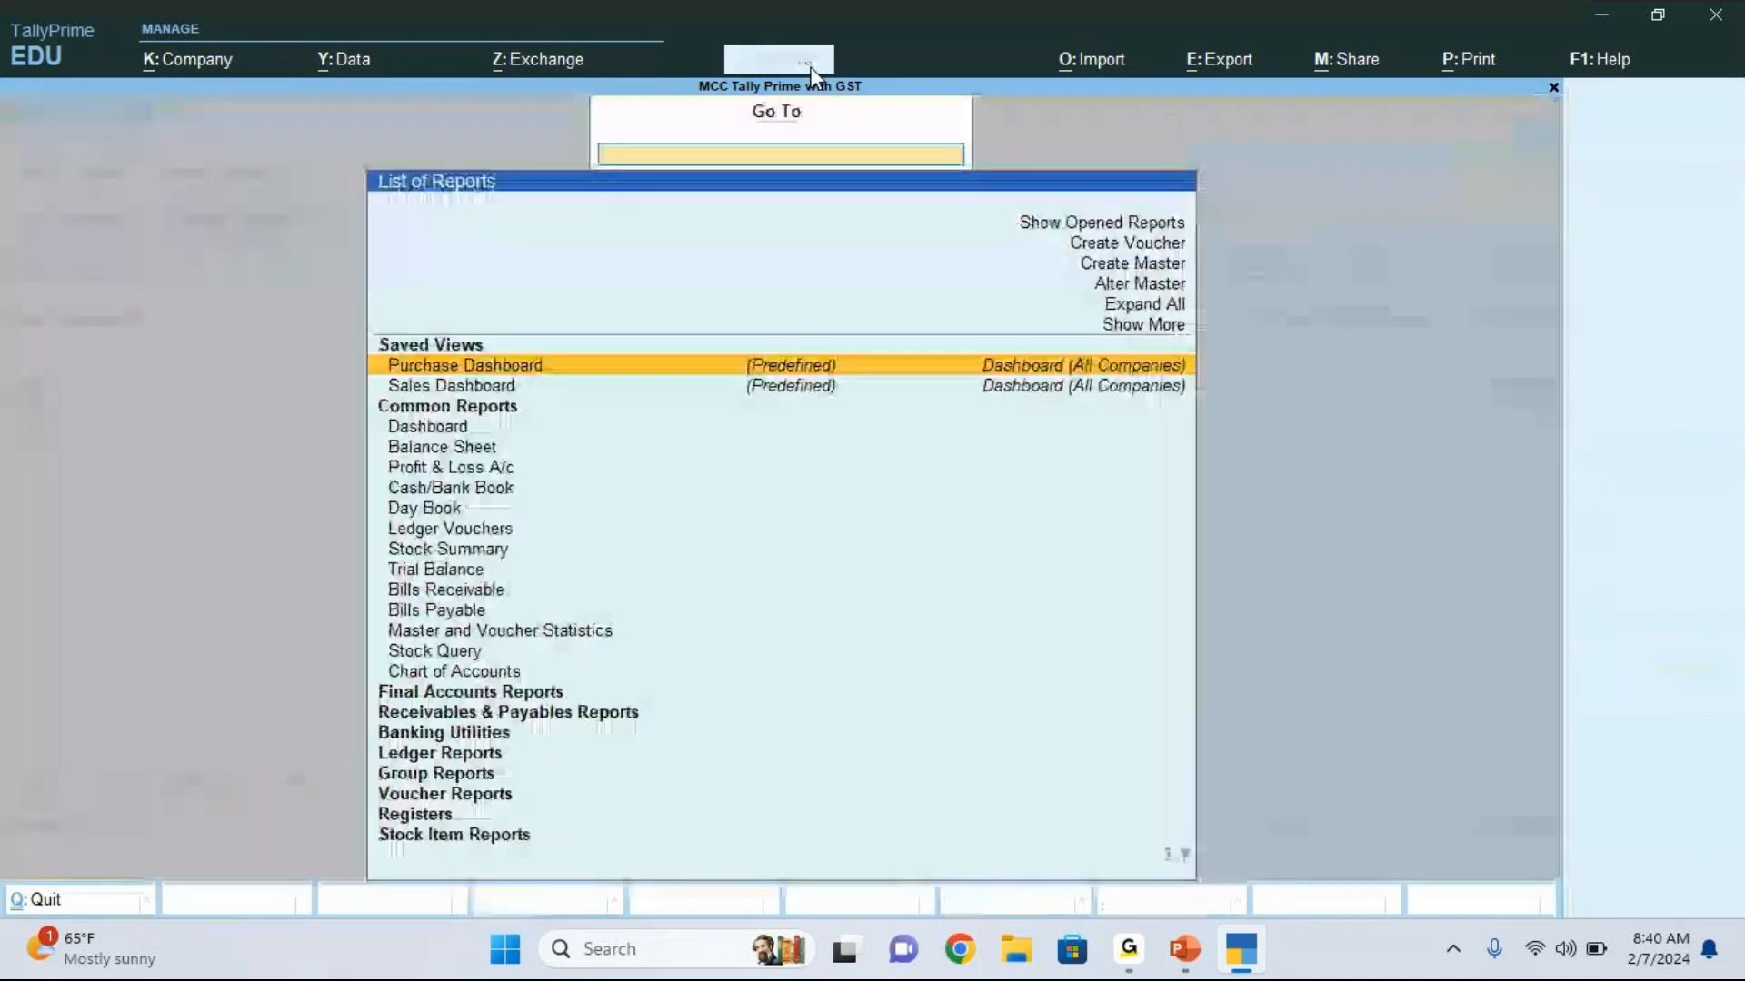
key(Up)
key(Up)
key(Up)
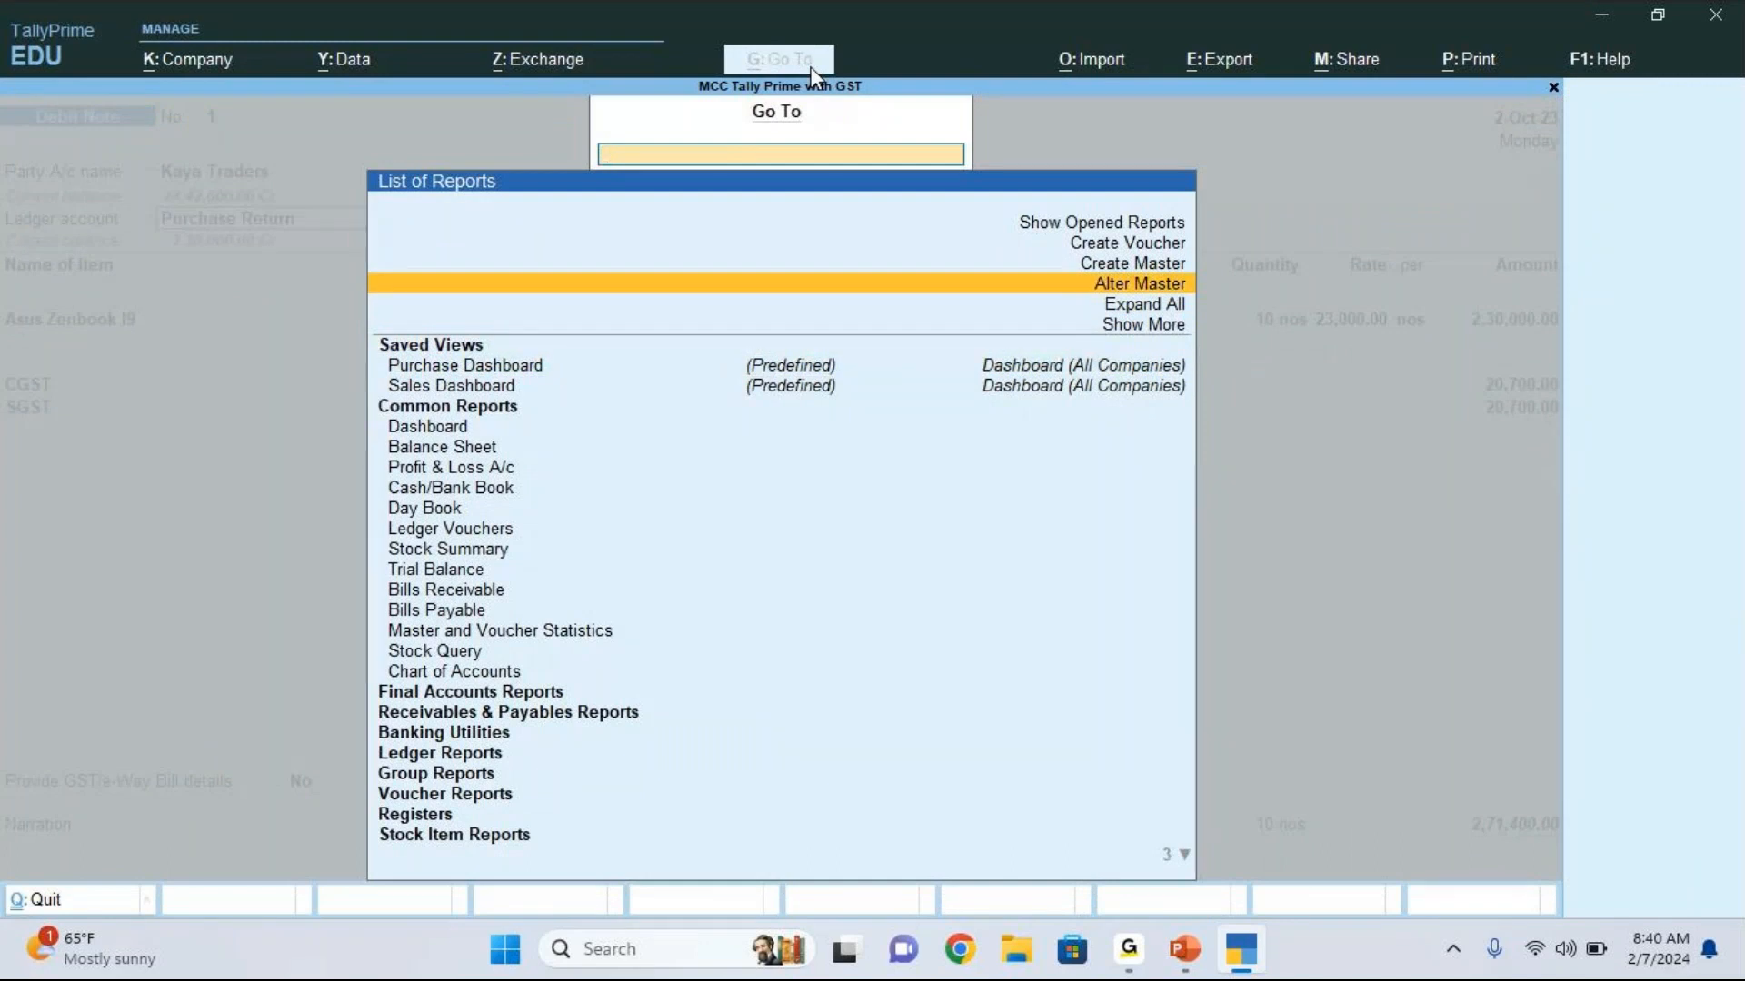
click(1175, 289)
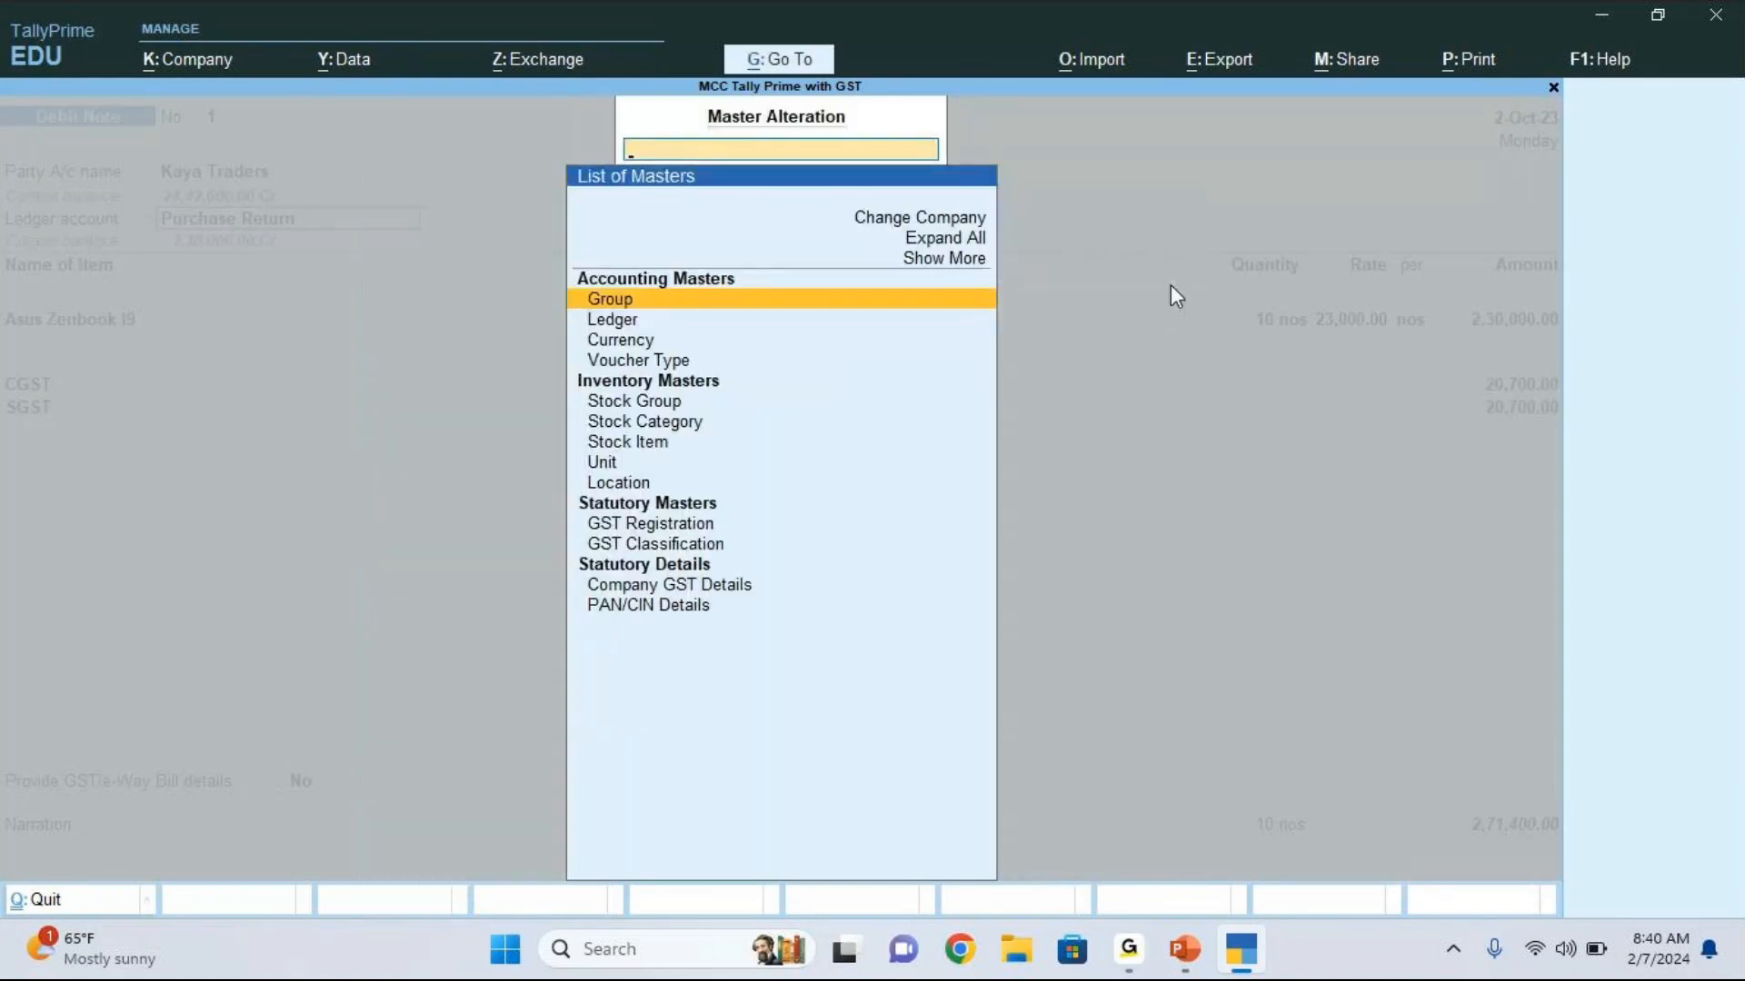
key(Down)
key(Return)
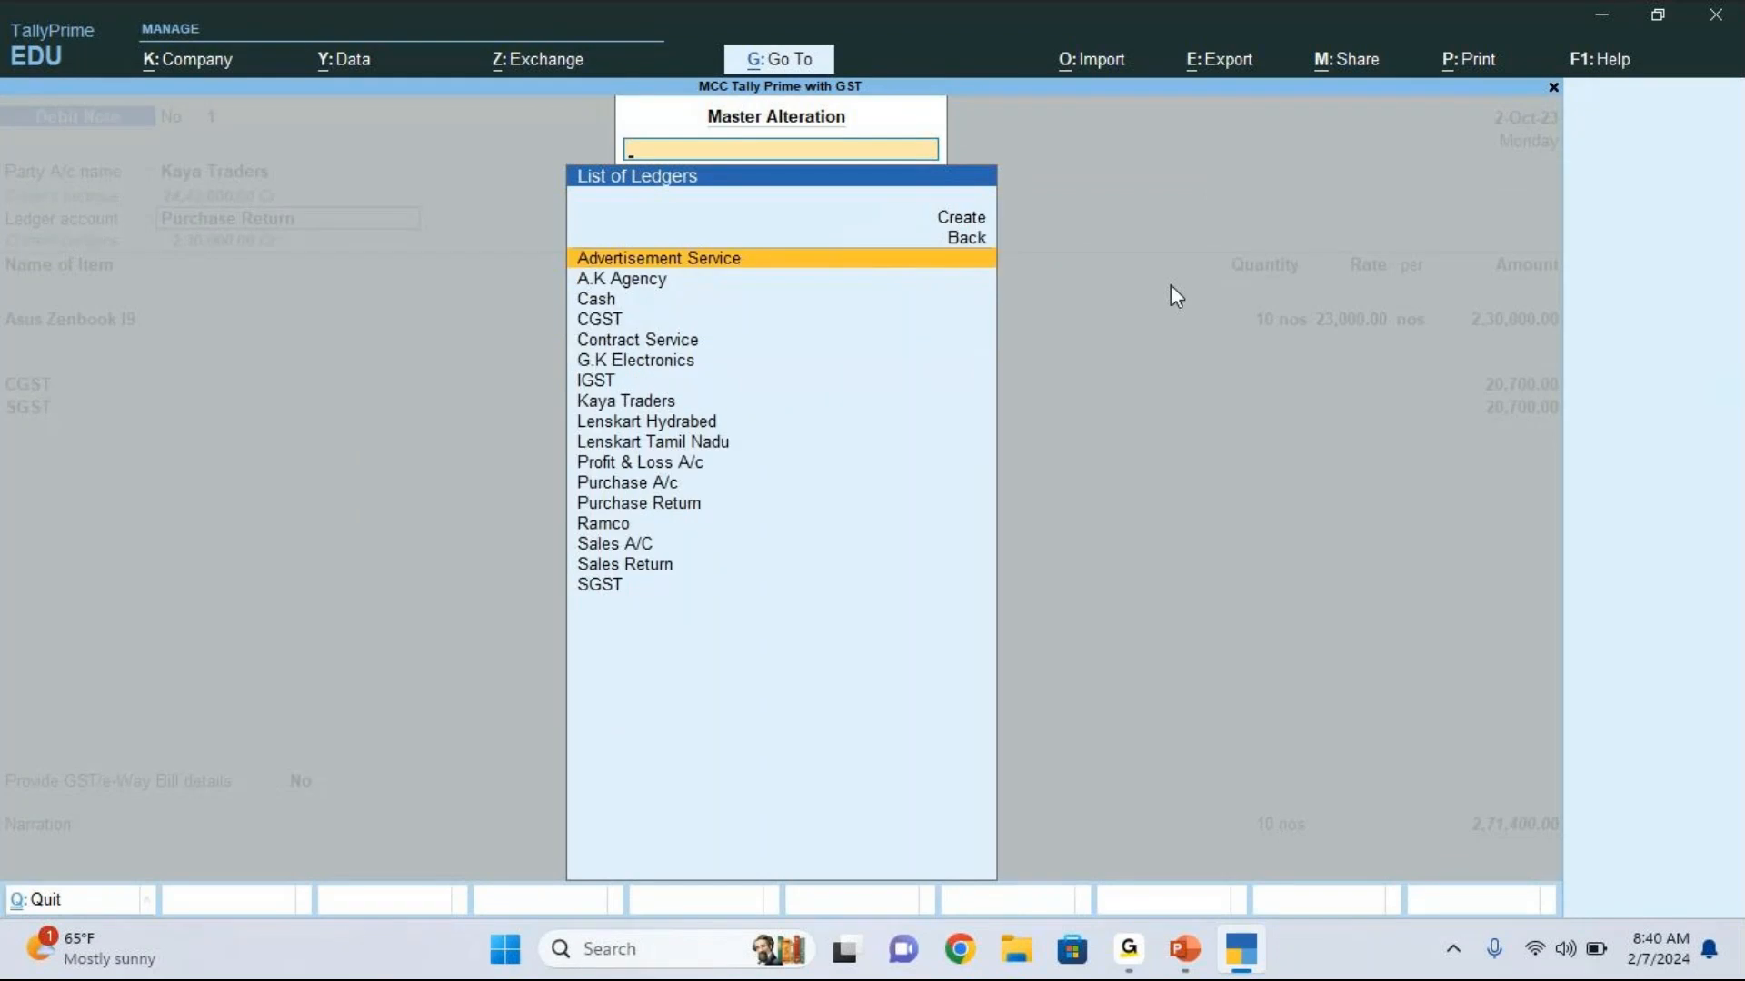
Step: Open the A.K Agency ledger for alteration
key(Down)
key(Down)
key(Down)
key(Down)
key(Down)
key(Down)
key(Down)
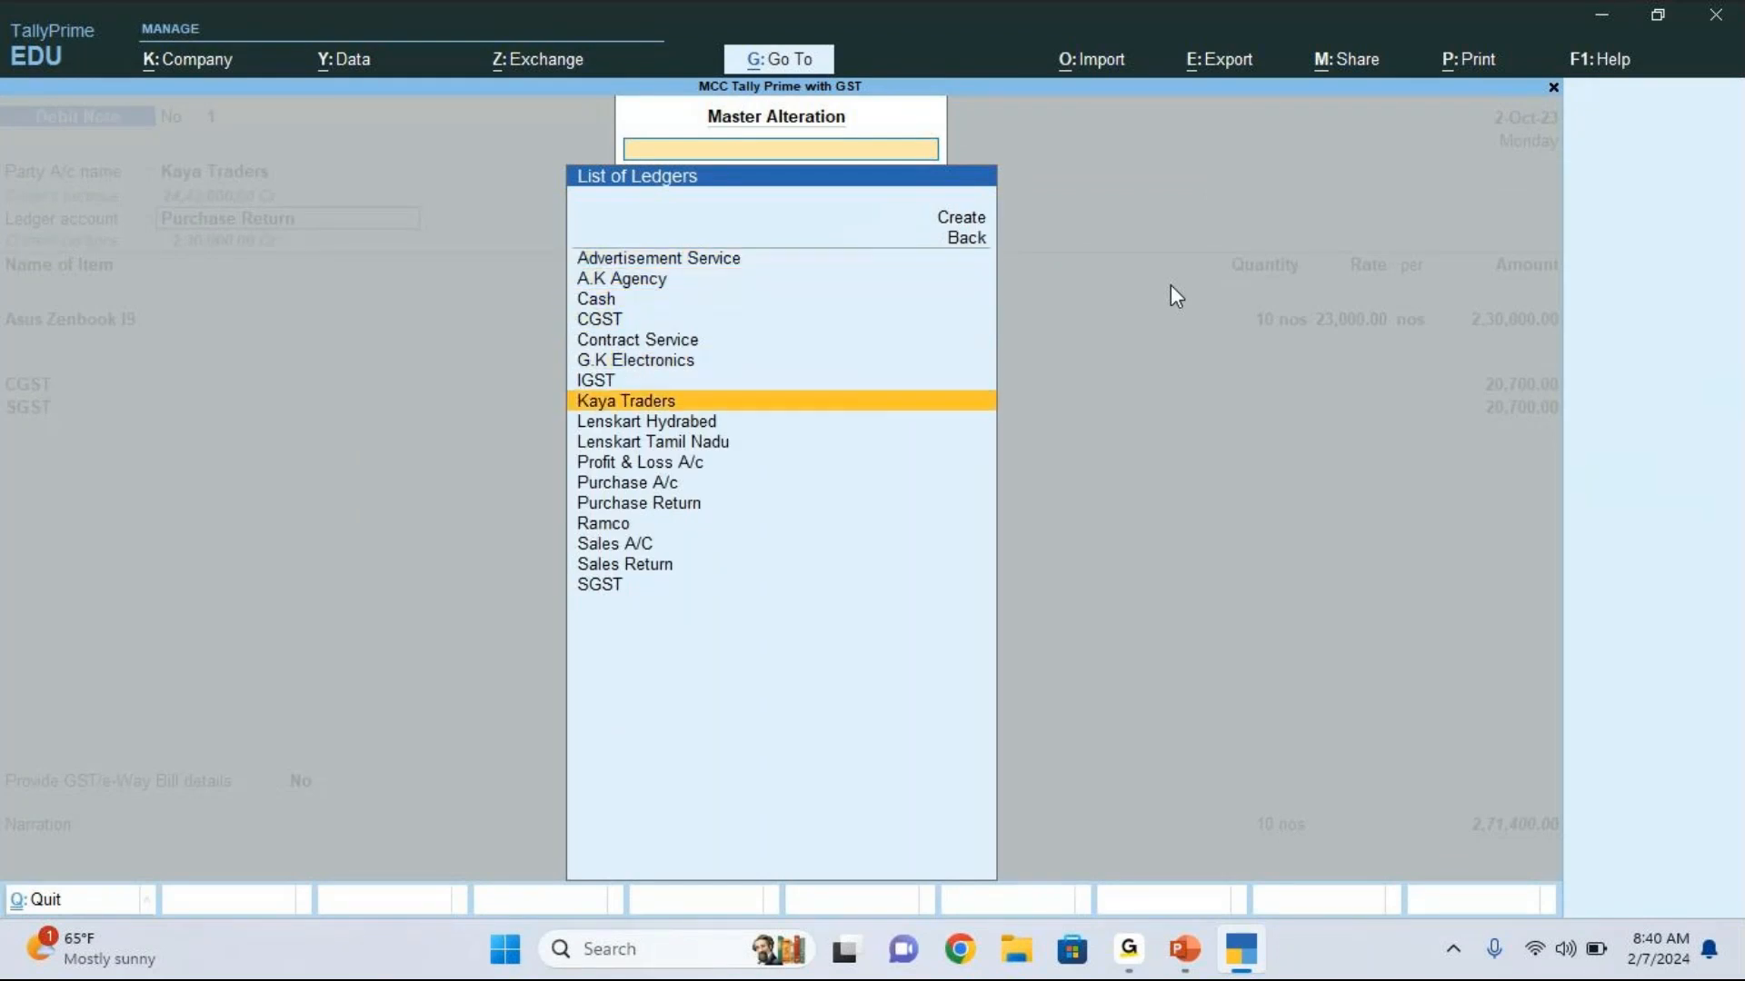
key(Down)
key(Down)
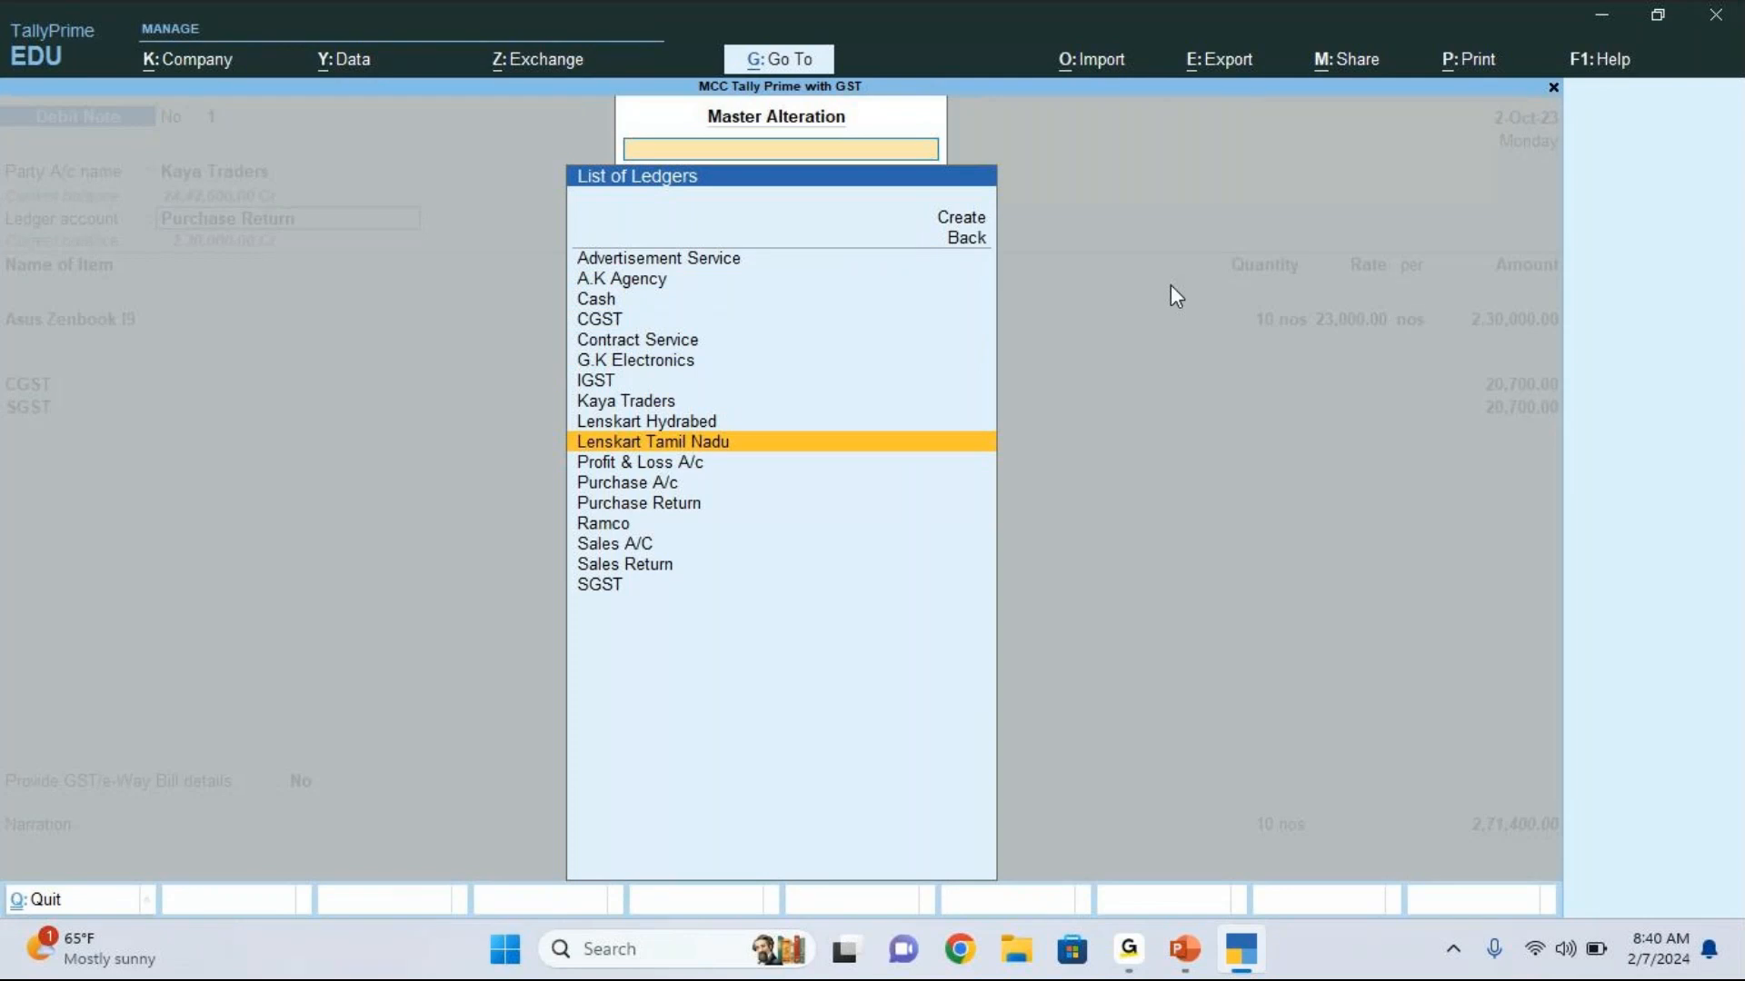
key(Up)
key(Up)
key(Up)
key(Up)
key(Up)
key(Up)
key(Up)
key(Up)
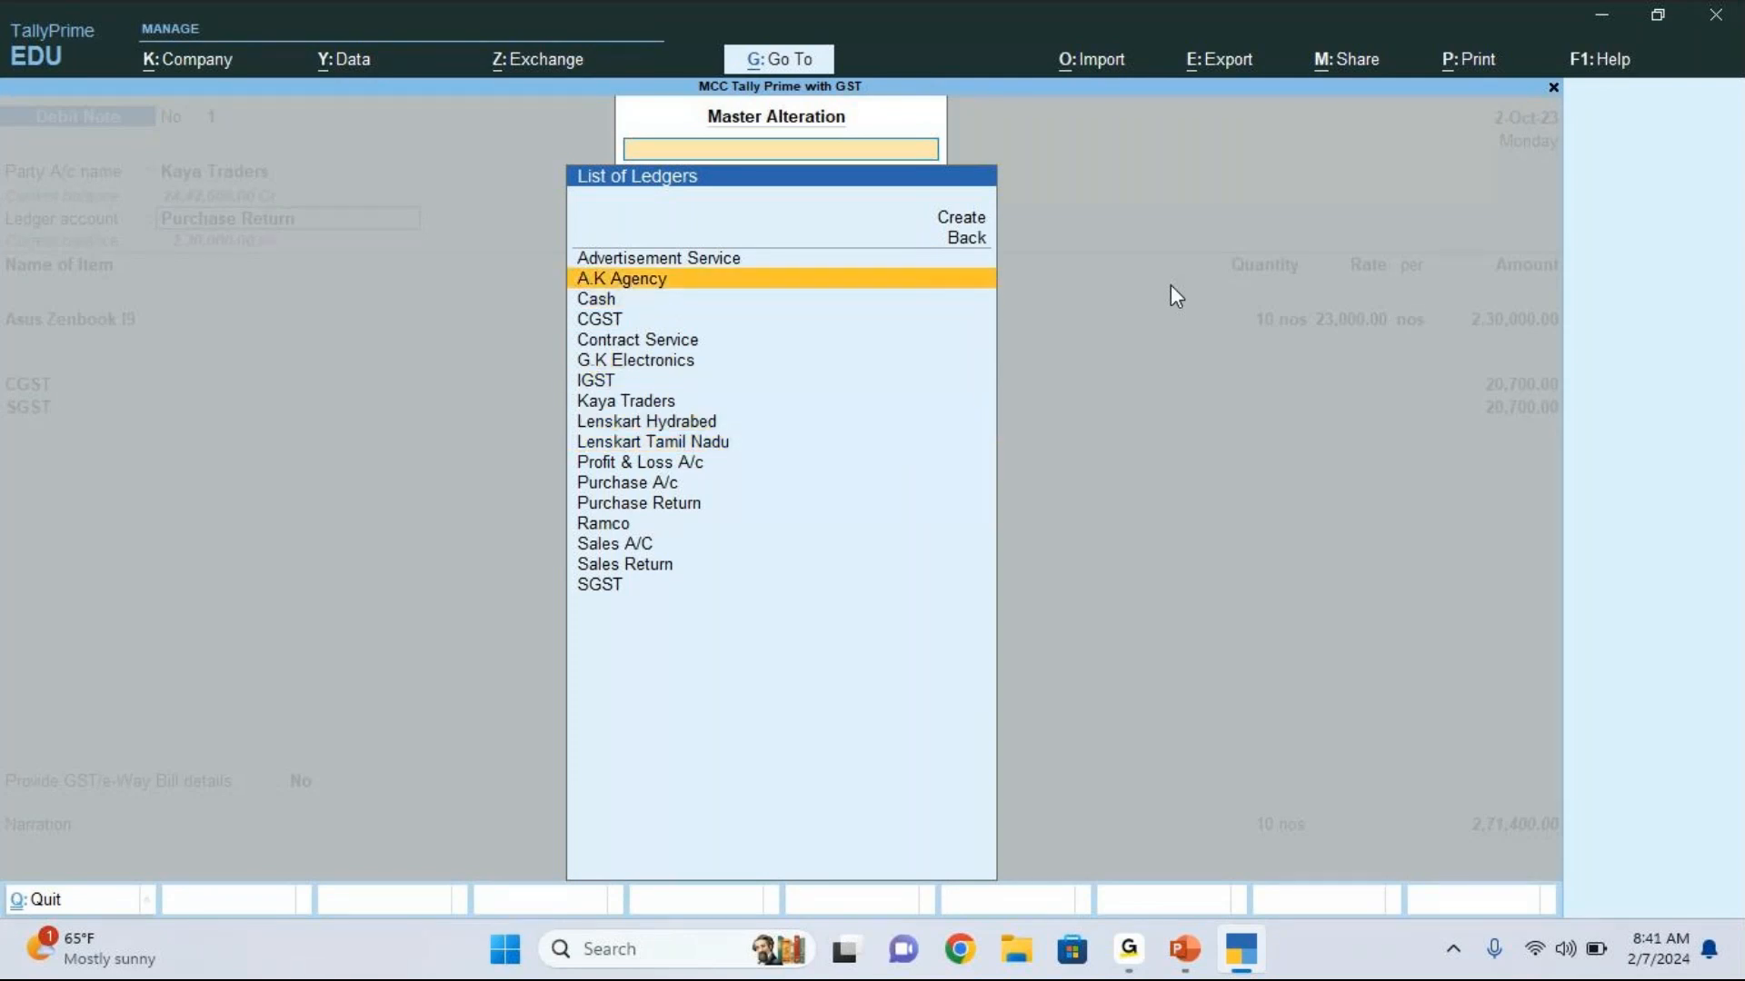
key(Return)
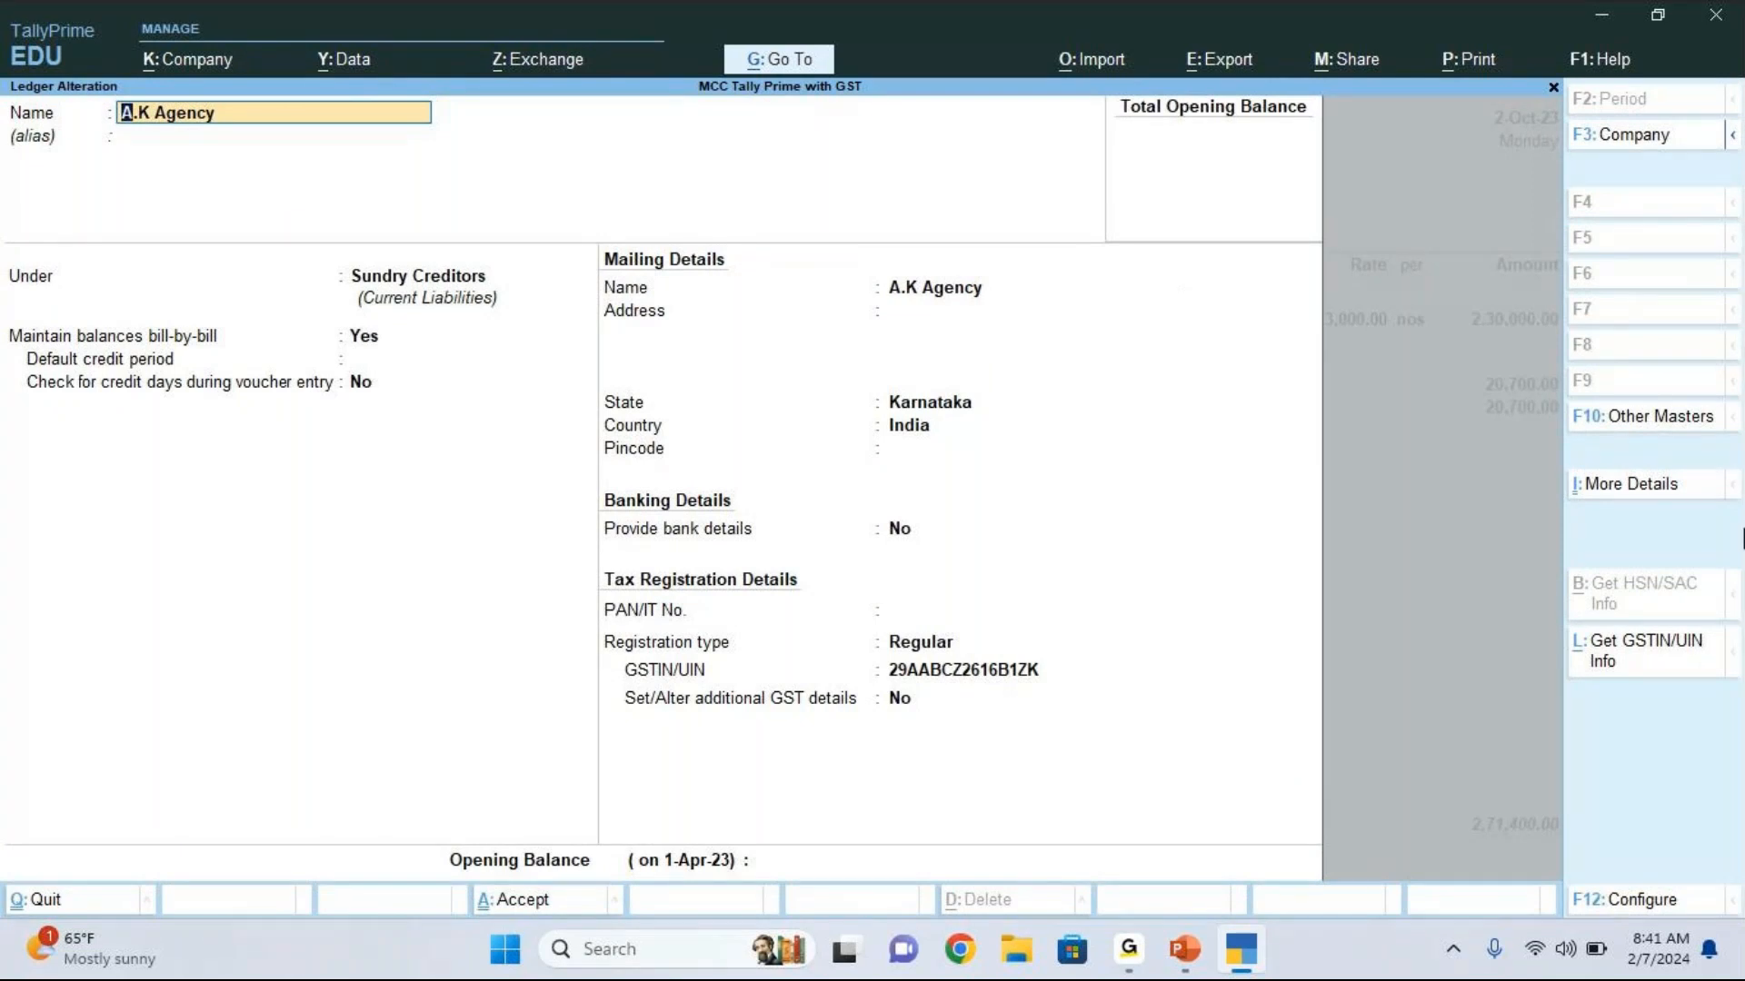
Step: View the GST registration type options in the A.K Agency ledger, and quit back to the Gateway of Tally without saving
click(1394, 878)
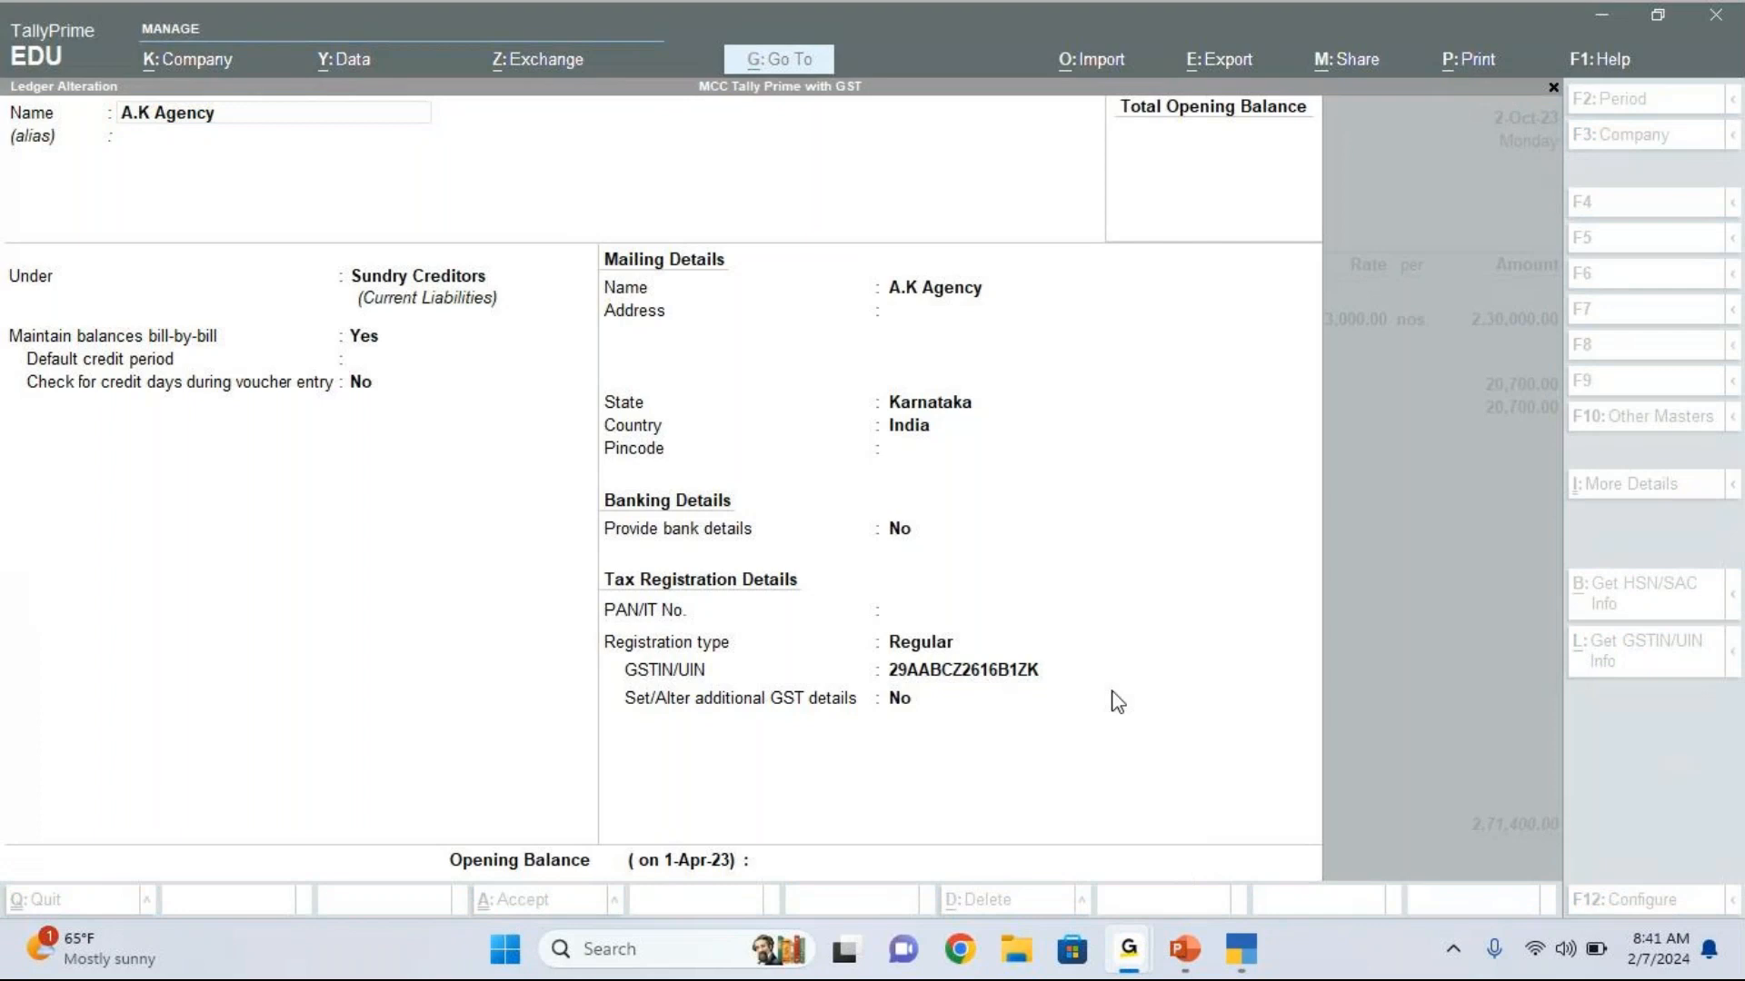
click(1175, 648)
click(1175, 649)
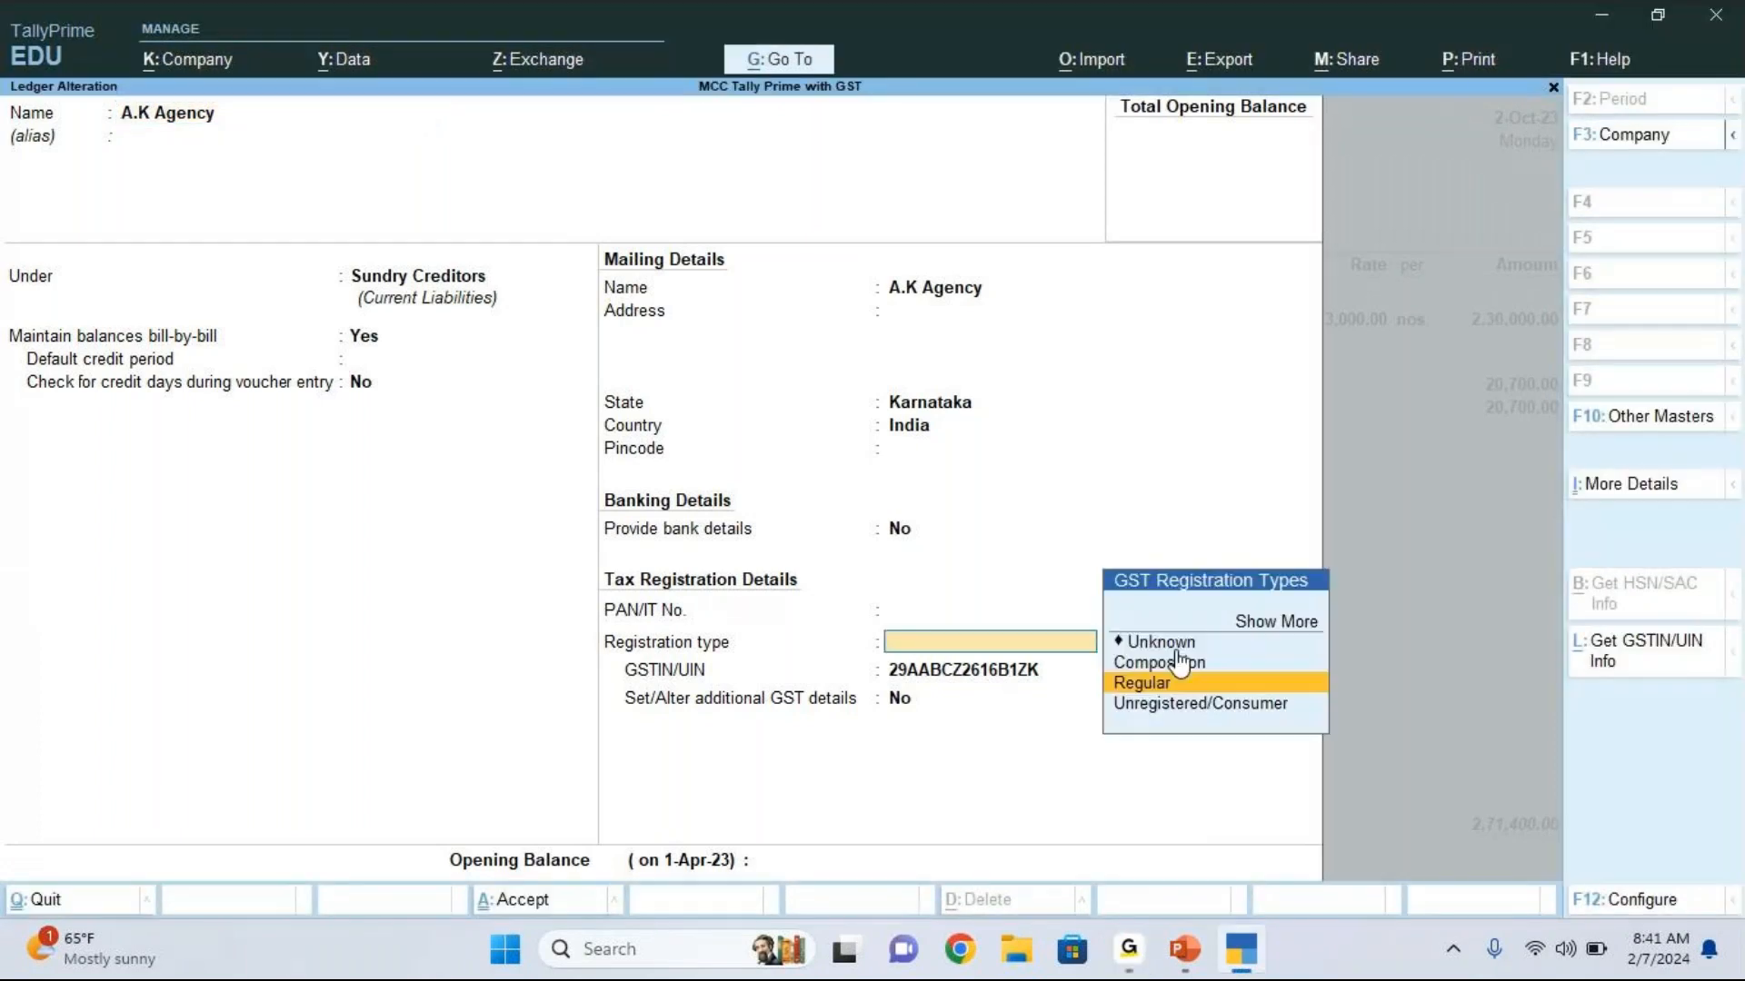
key(Escape)
key(y)
key(Escape)
key(Escape)
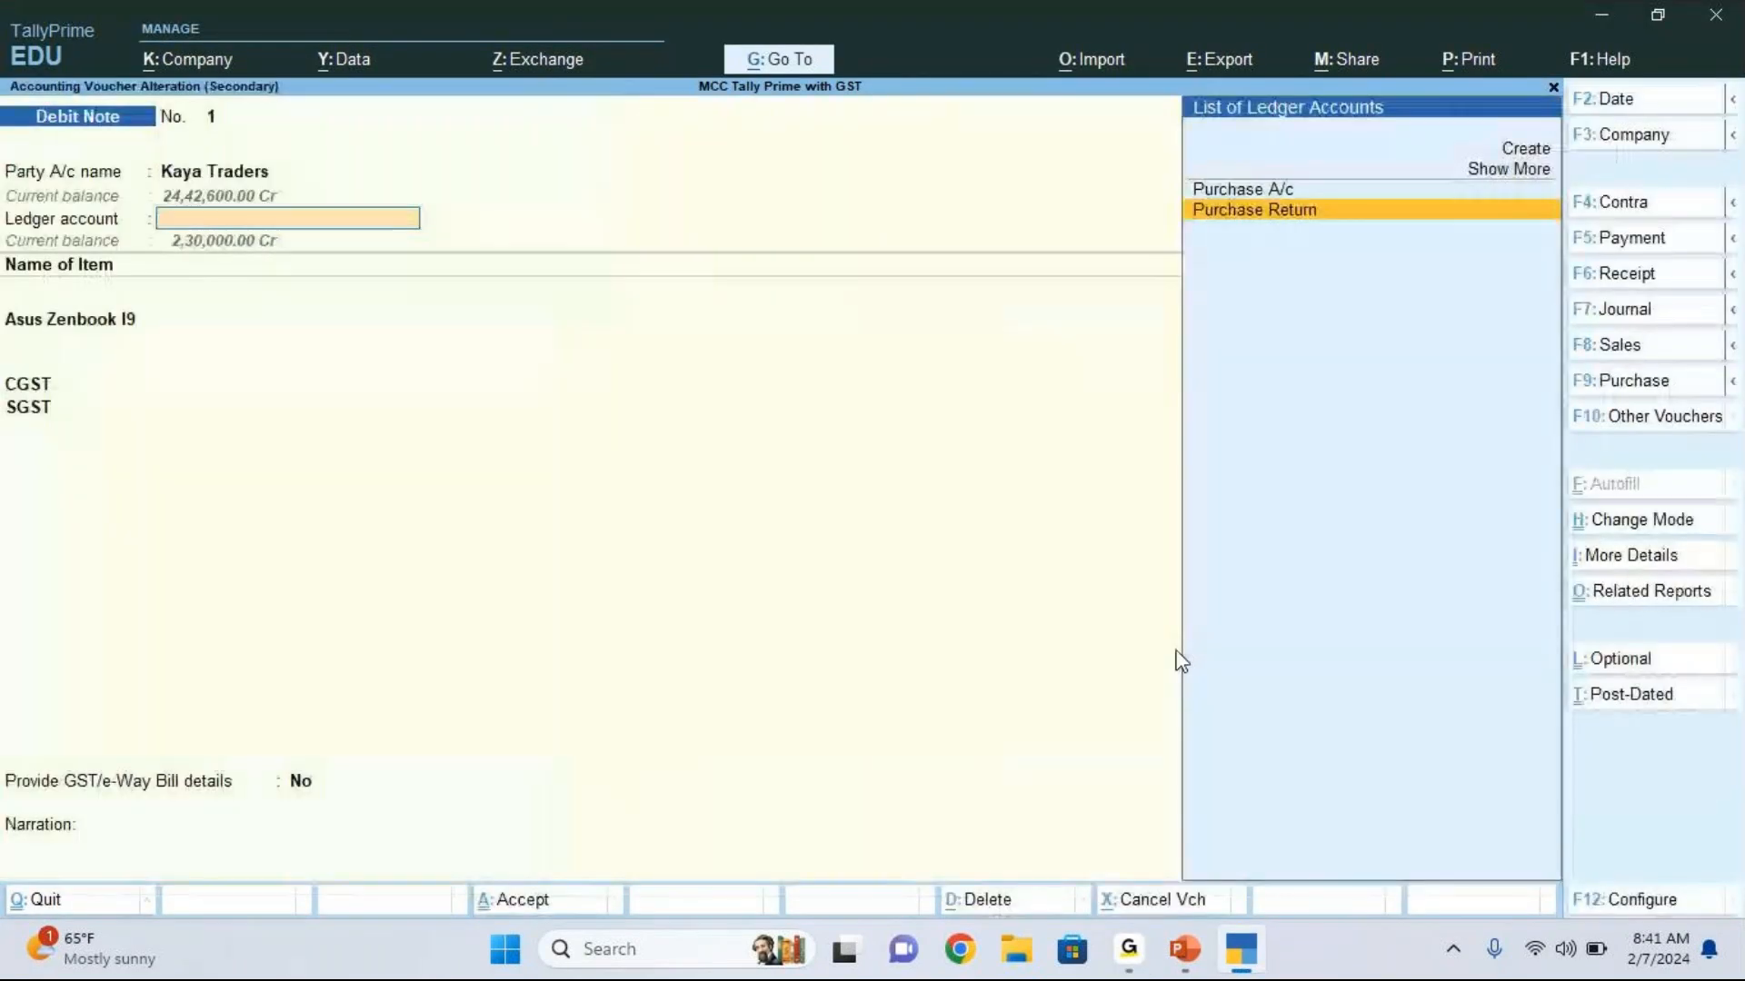
key(Escape)
key(Escape)
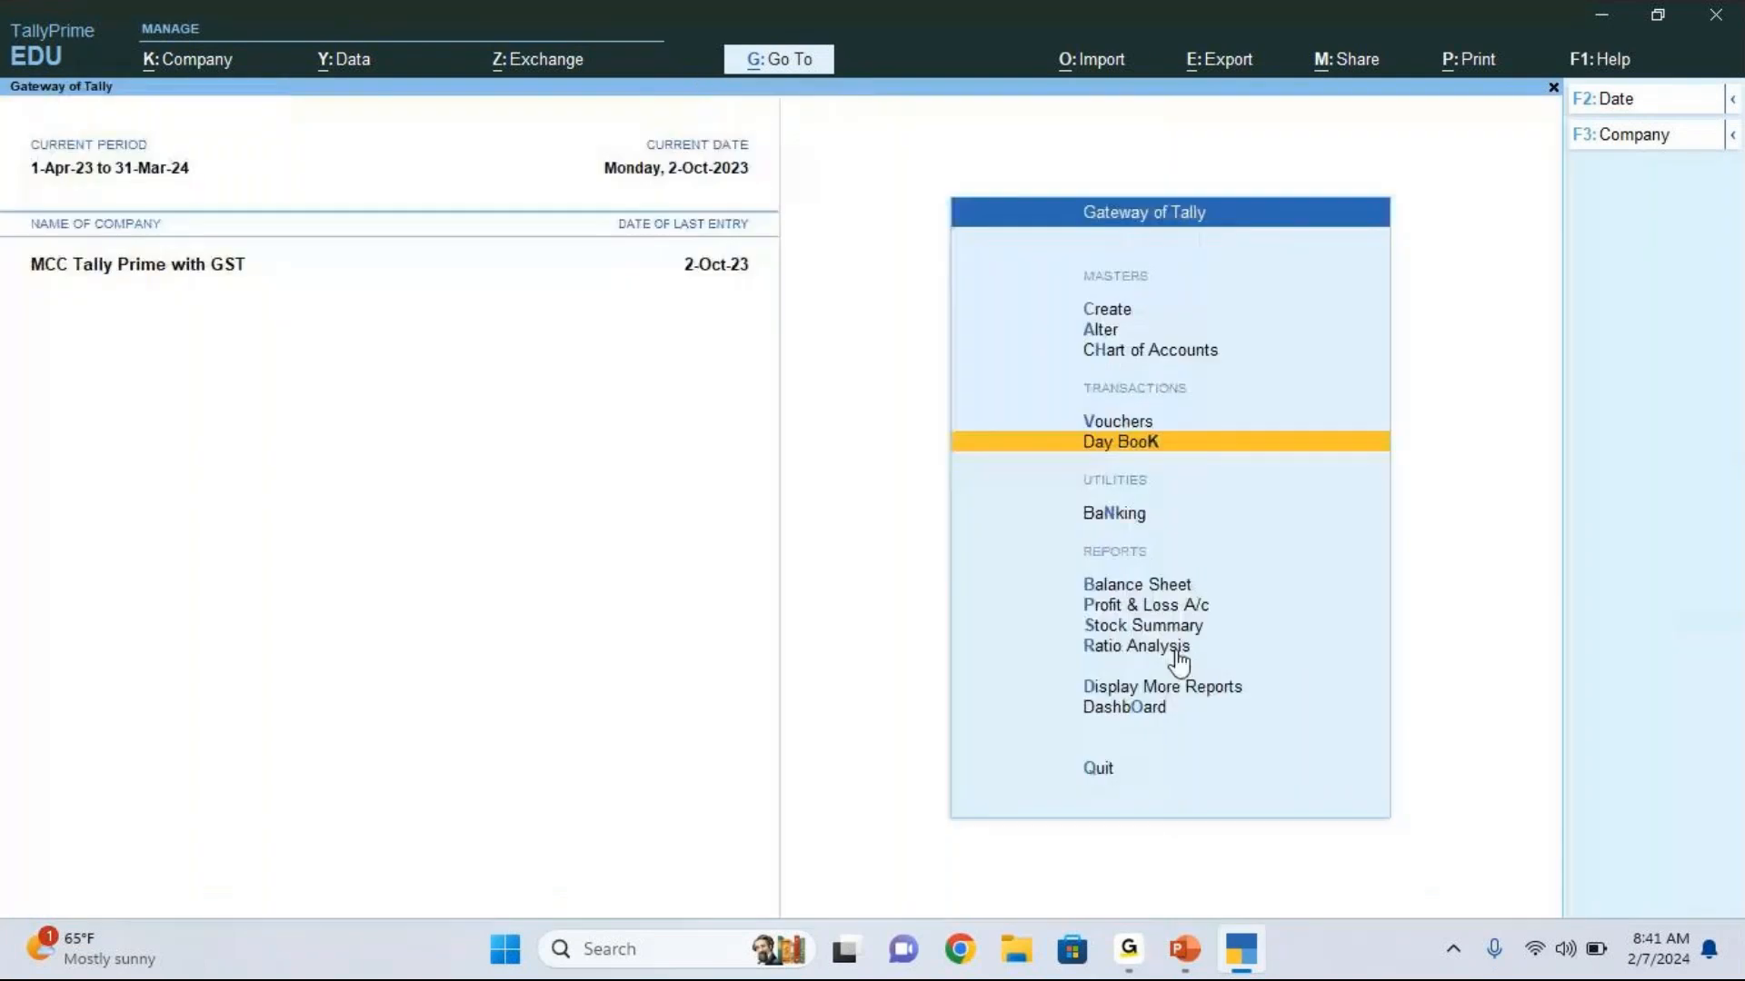
Step: Open the GSTR-3B report from the GST reports
key(Down)
key(Down)
key(Down)
key(Down)
key(Down)
key(Down)
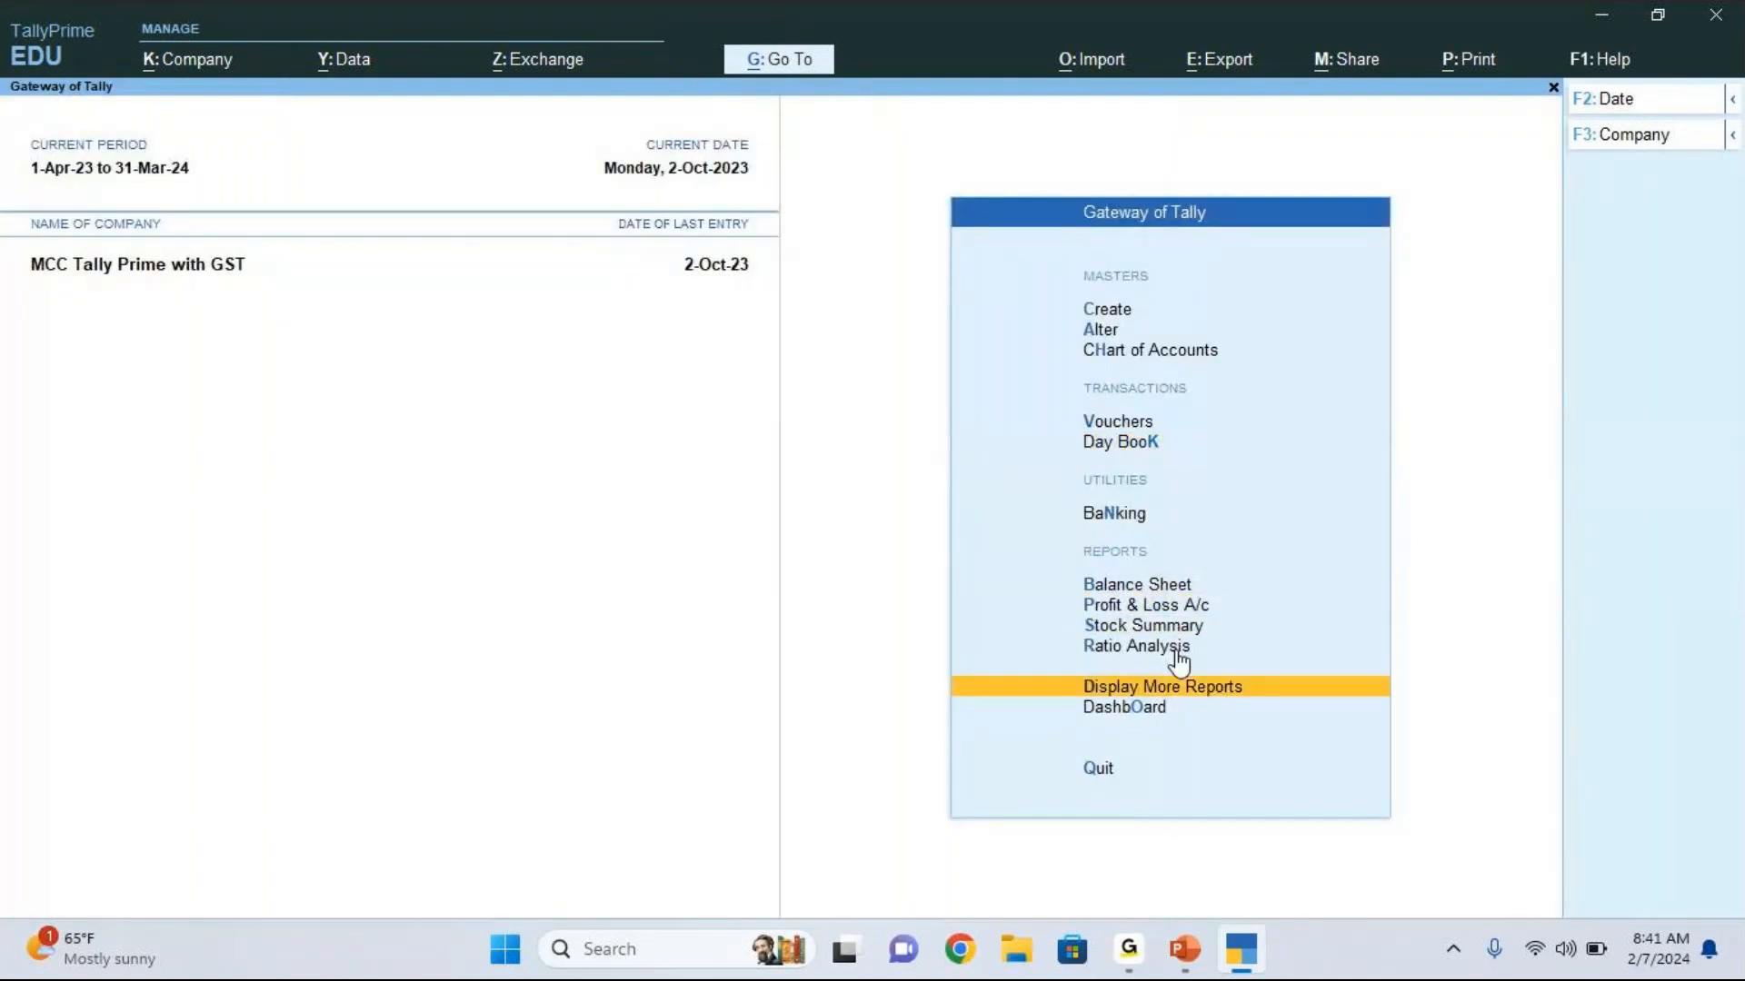
key(Return)
key(Down)
key(Down)
key(Down)
key(Down)
key(Down)
key(Down)
key(Down)
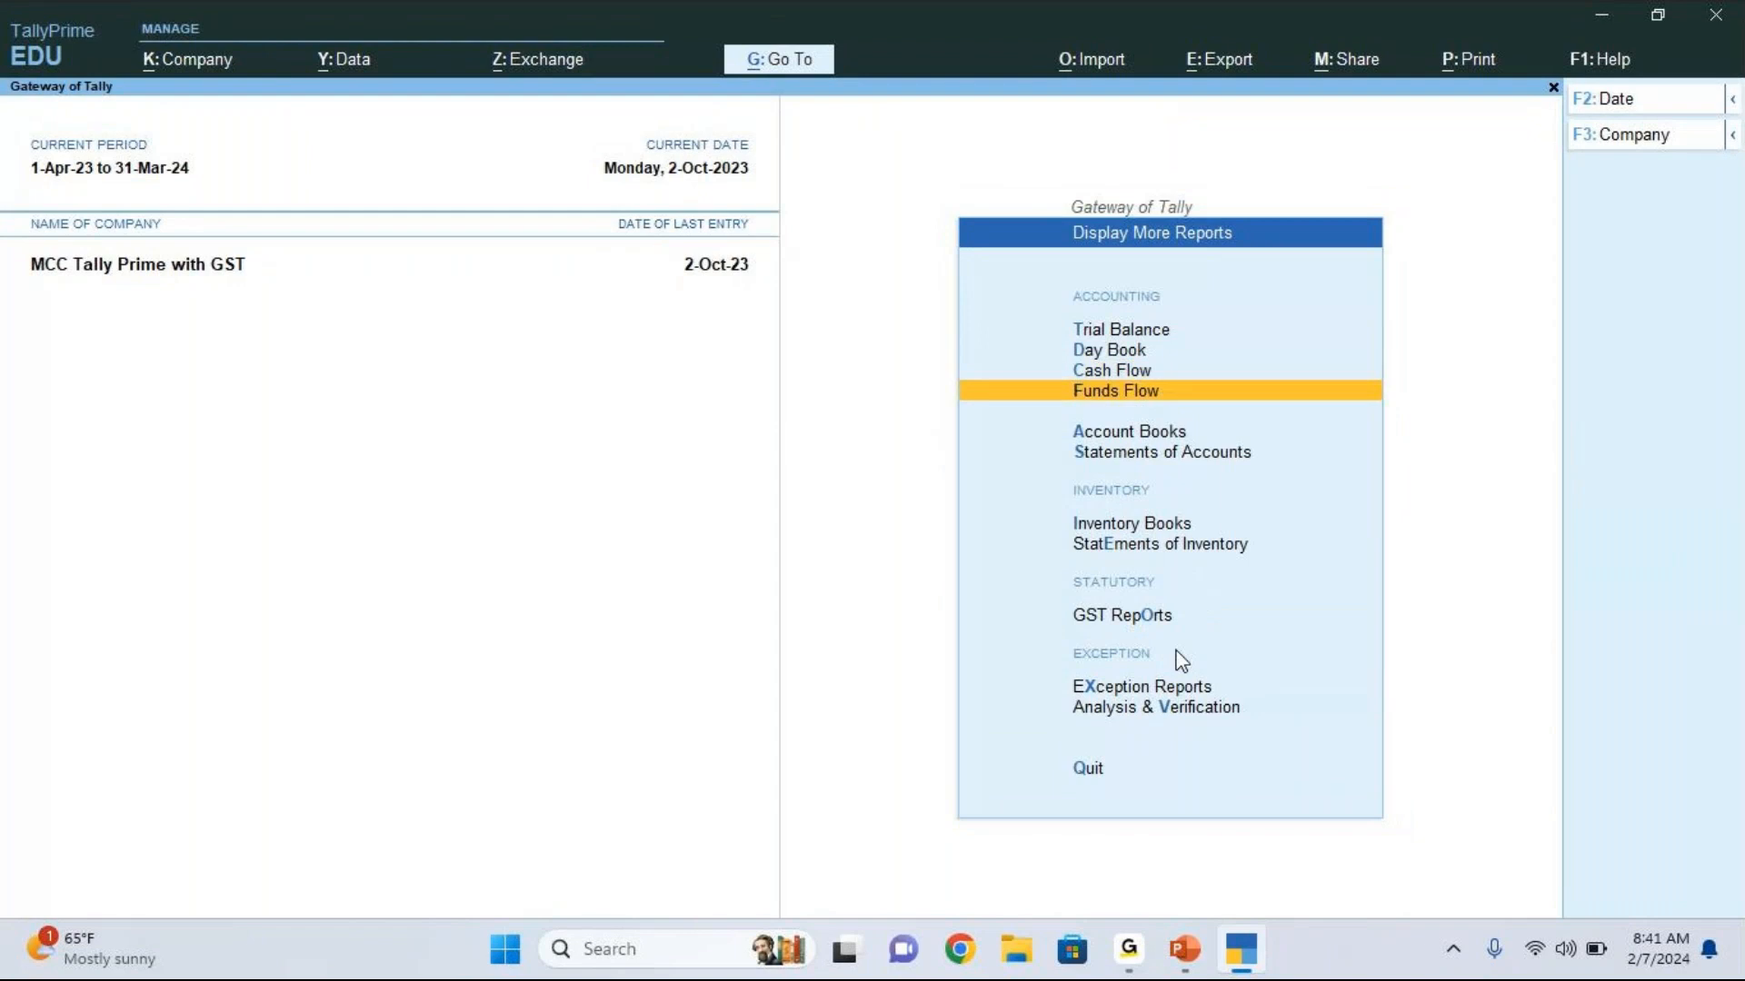
key(Down)
key(Return)
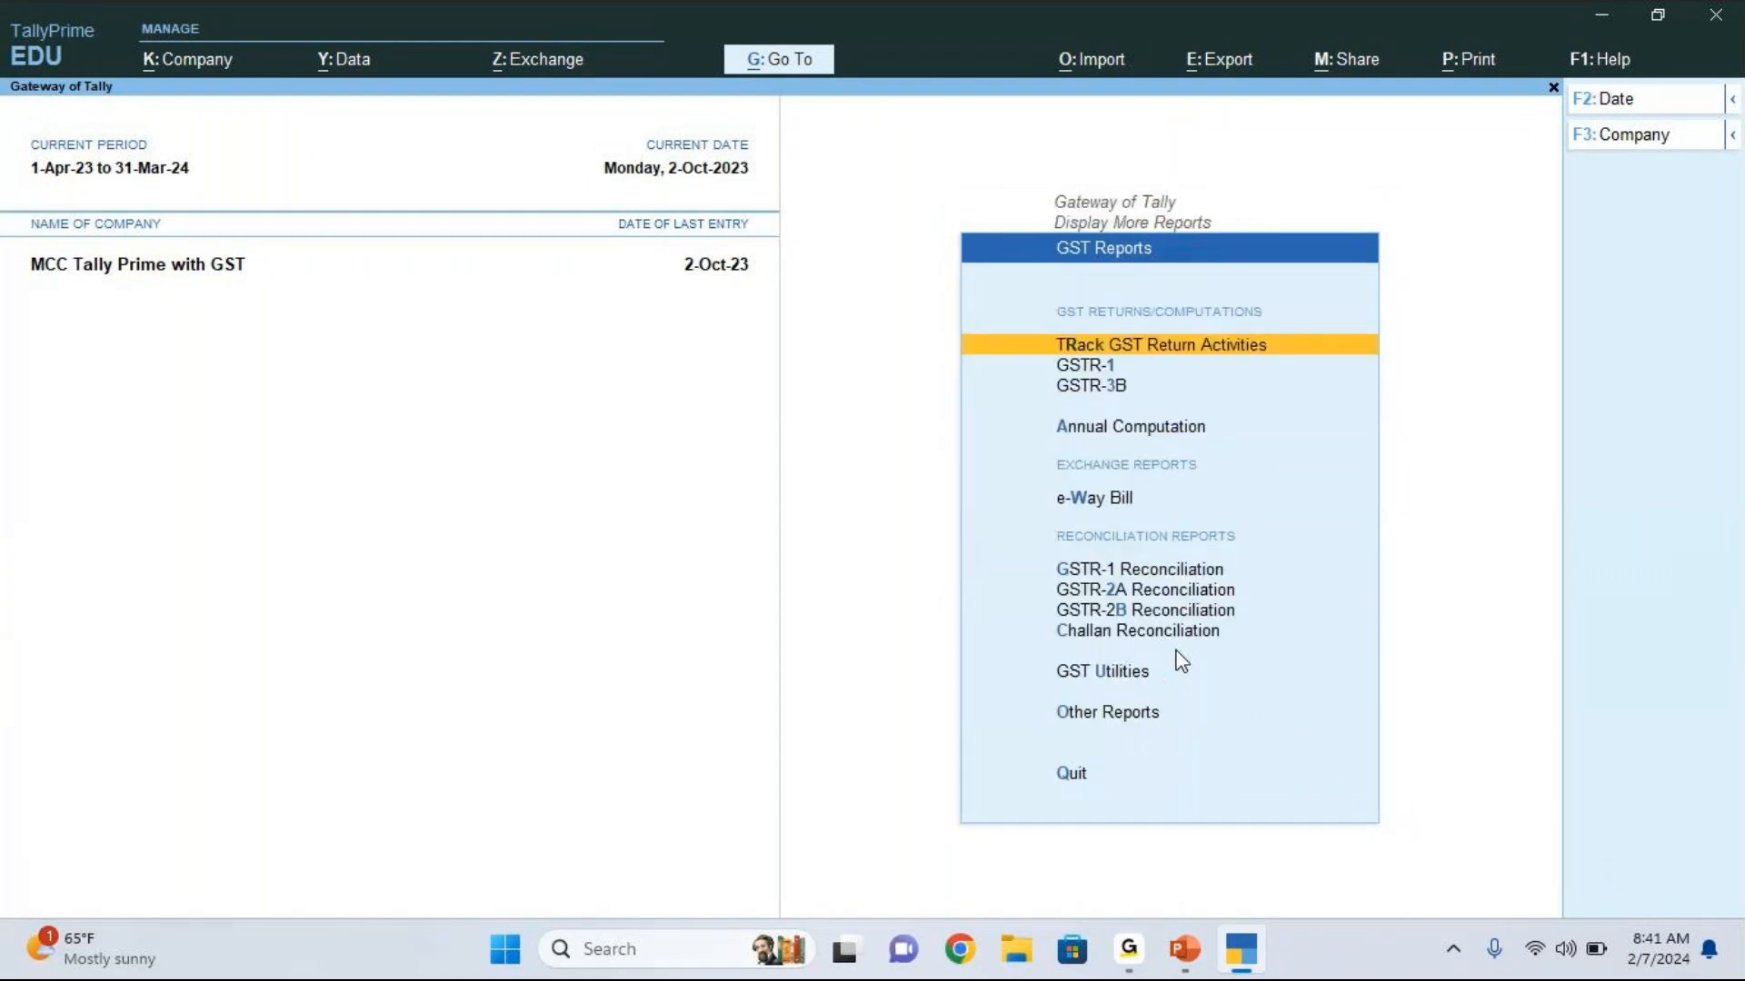
key(Down)
key(Down)
key(Return)
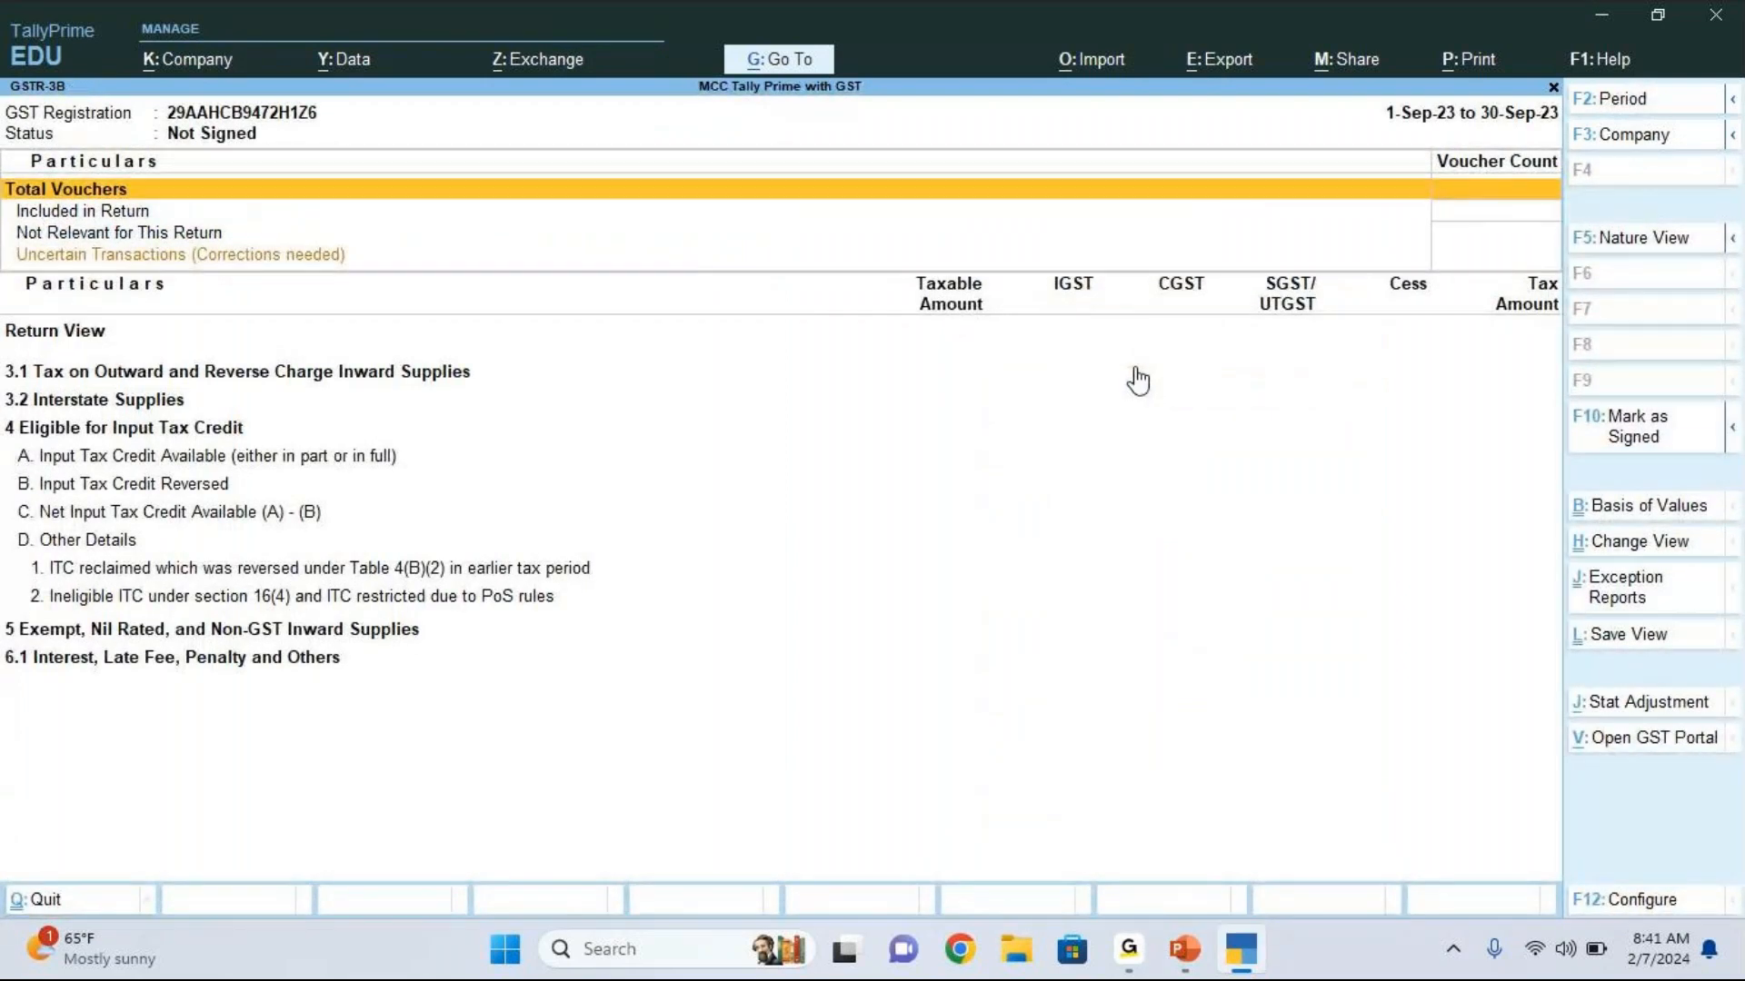
Step: Set the GSTR-3B report period to 1-10-2023 through 31-10-2023
key(F2)
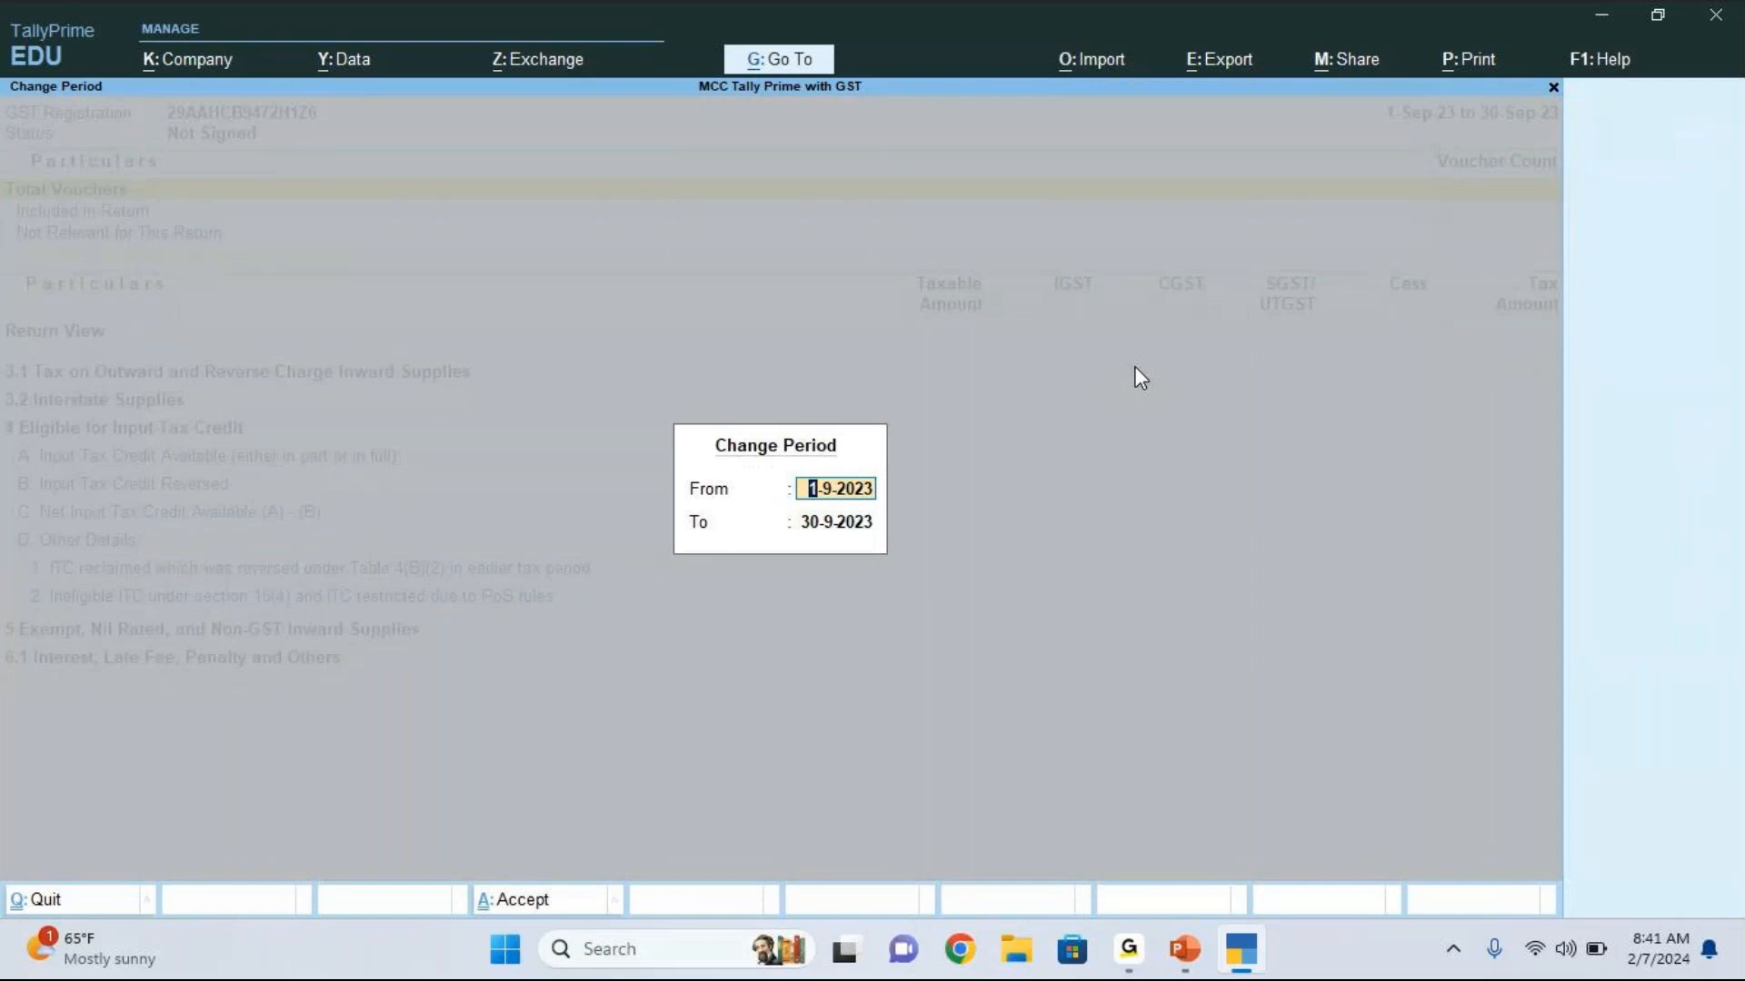
text(1.10)
key(Return)
text(31.10)
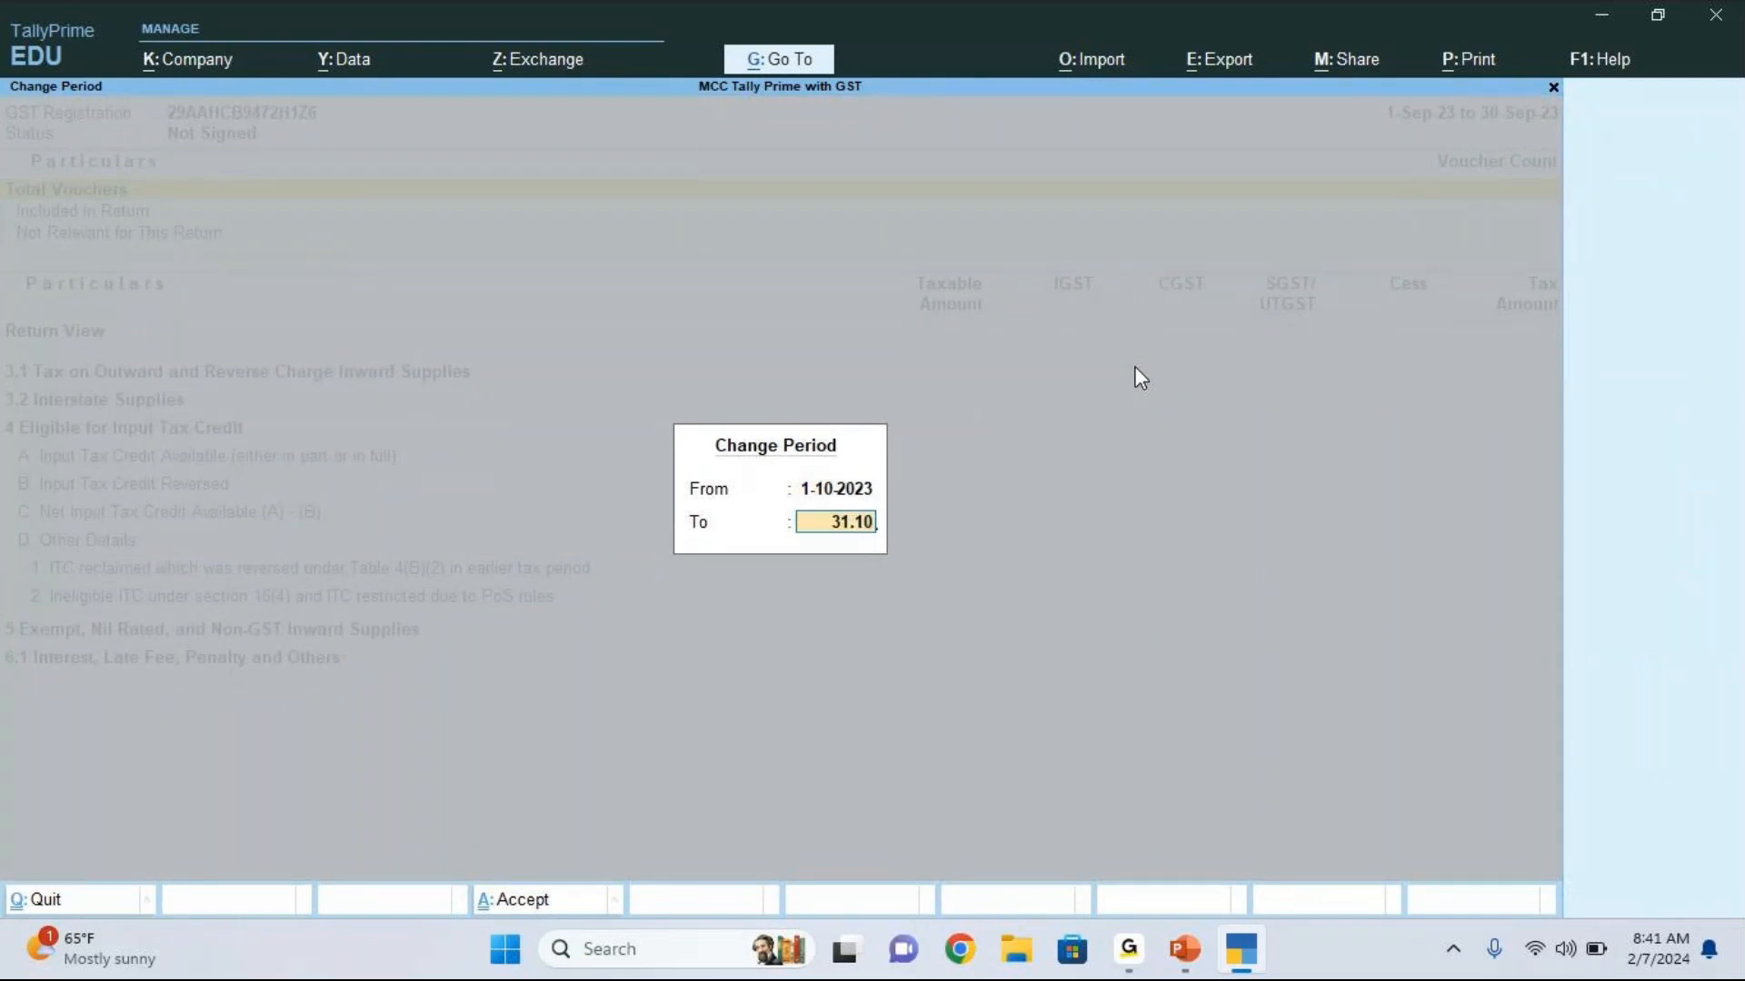
key(Return)
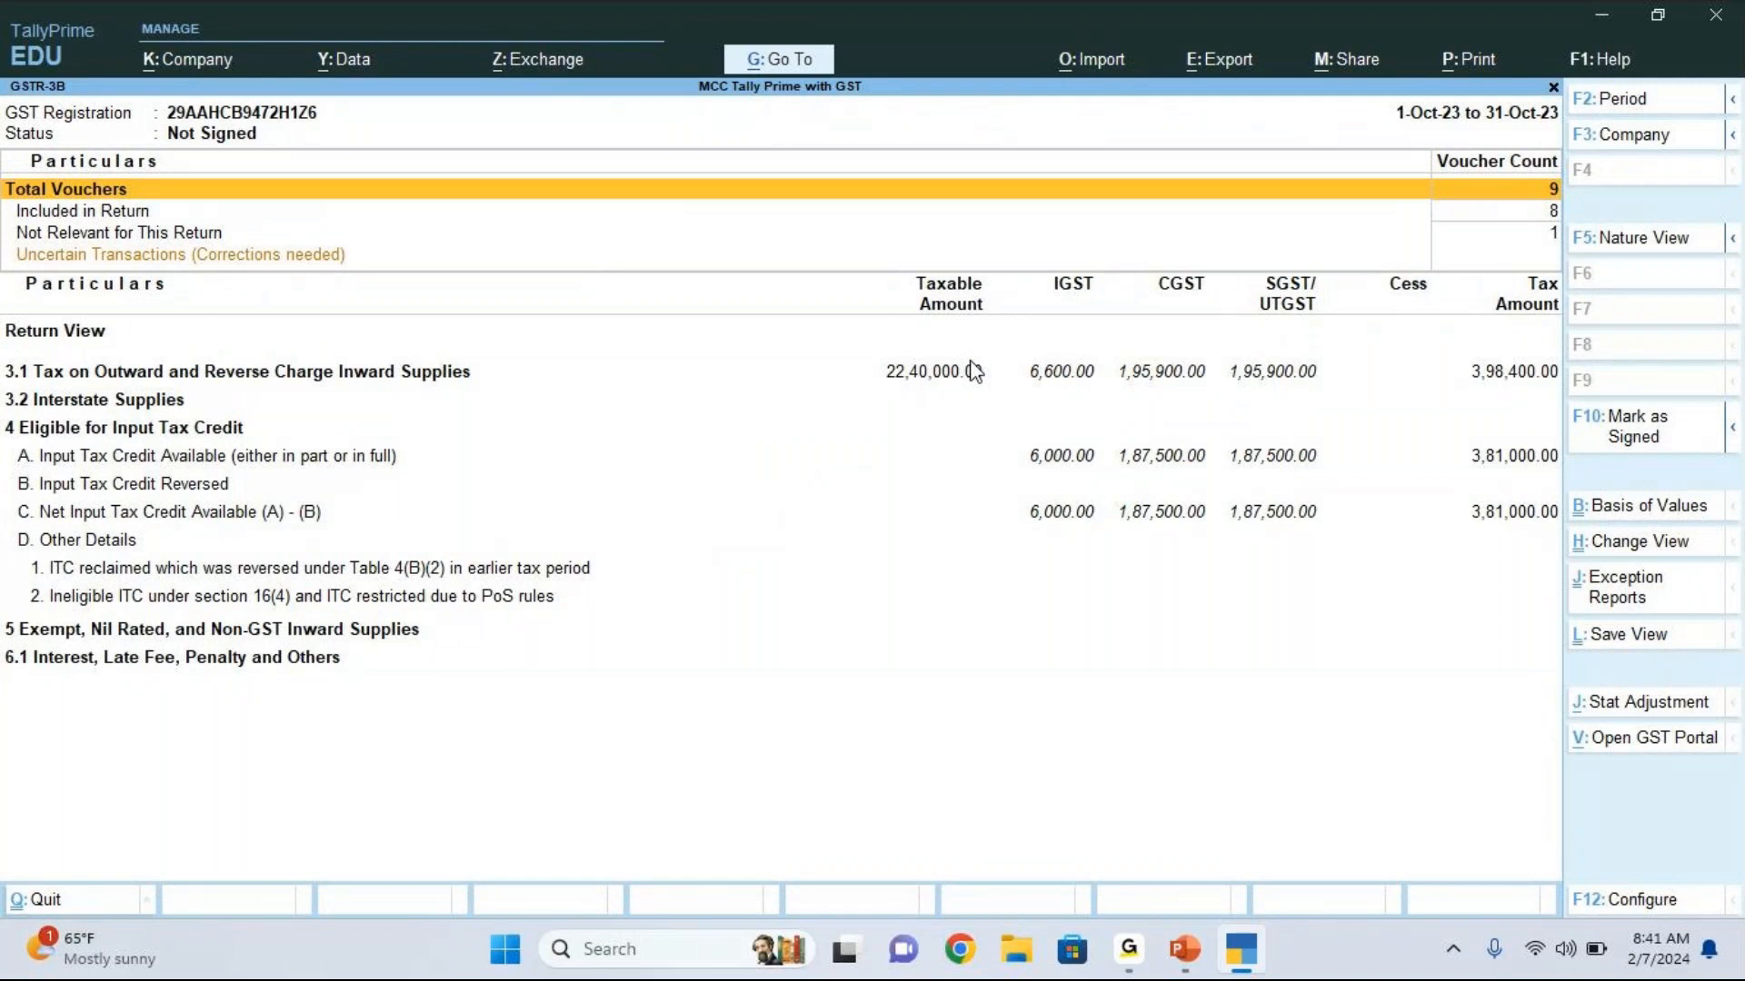
Step: Examine the voucher counts, uncertain transactions, outward supply tax and input tax credit available in the October GSTR-3B summary
key(Down)
key(Down)
key(Down)
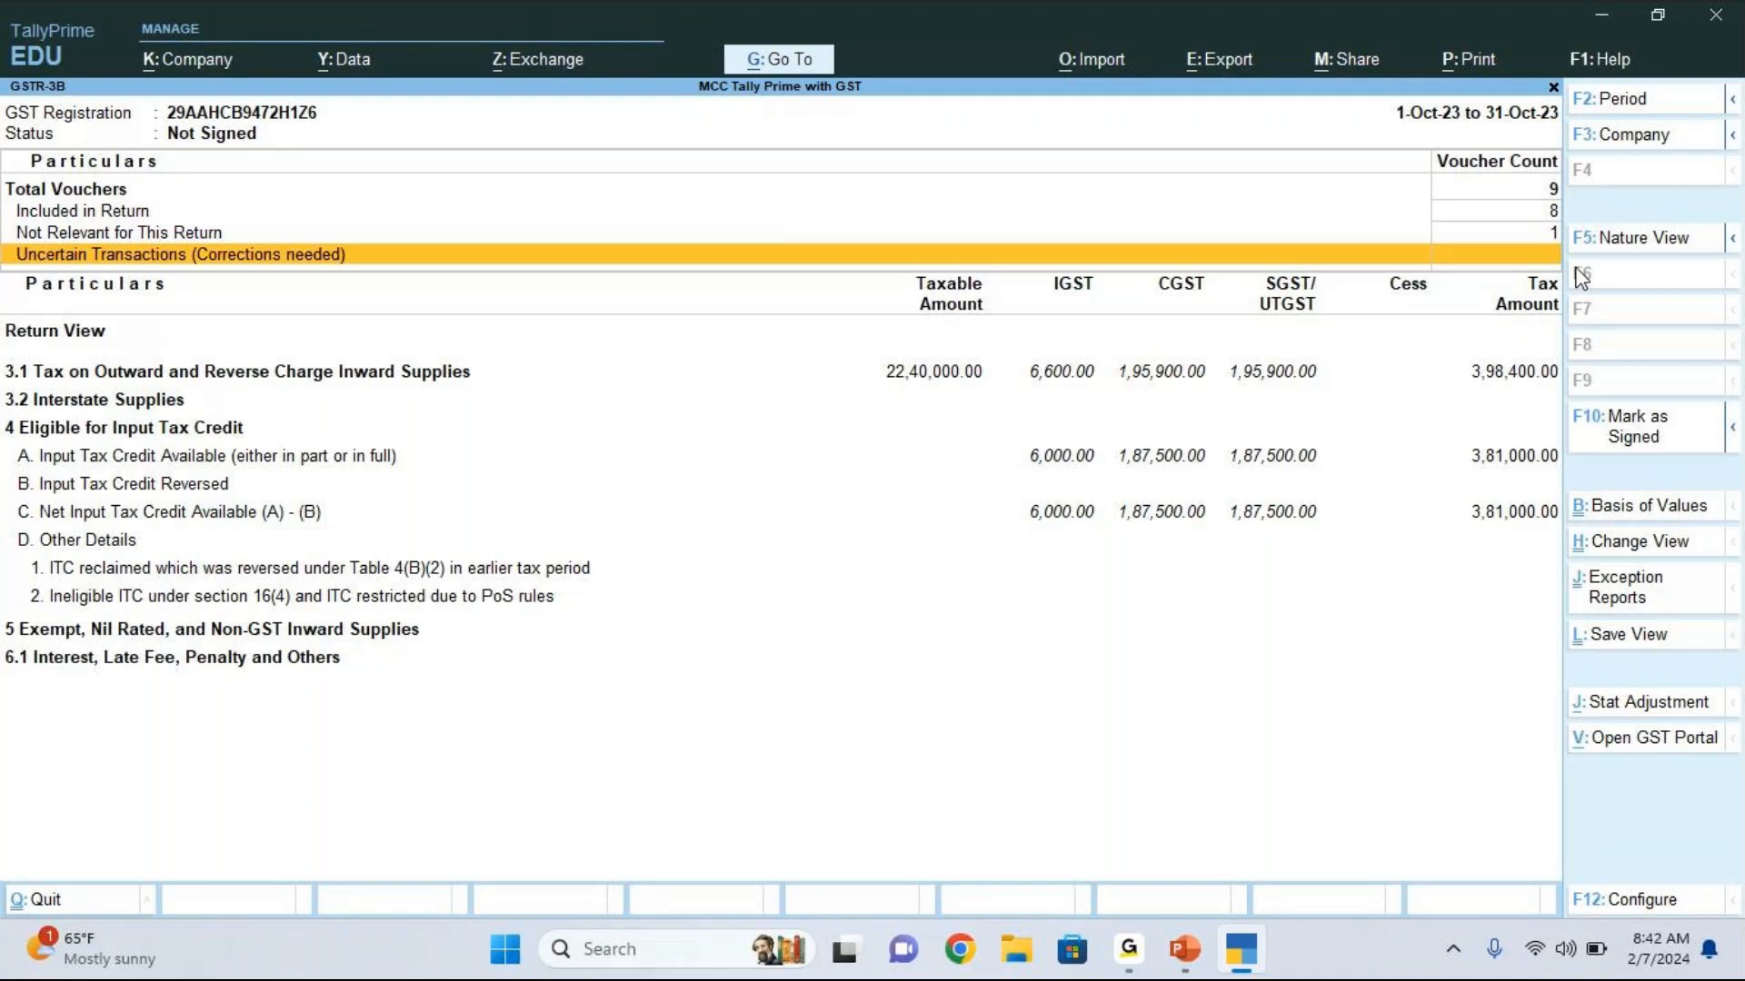
key(Down)
key(Down)
key(Down)
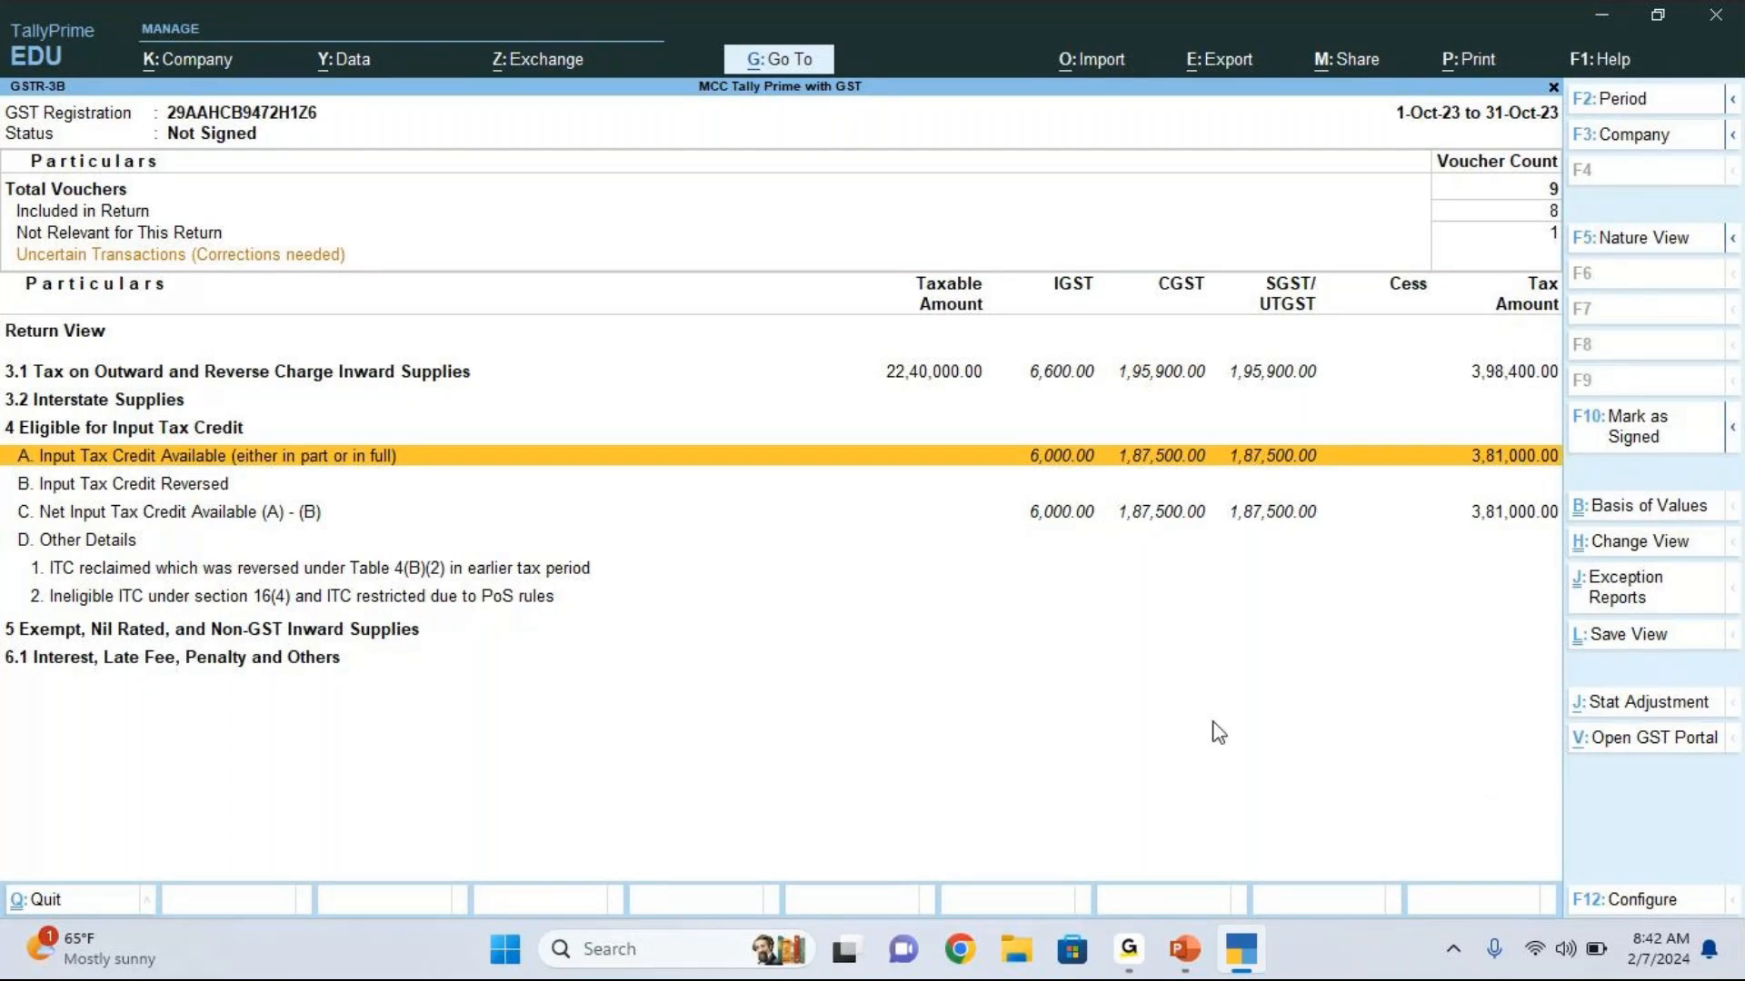
click(1439, 798)
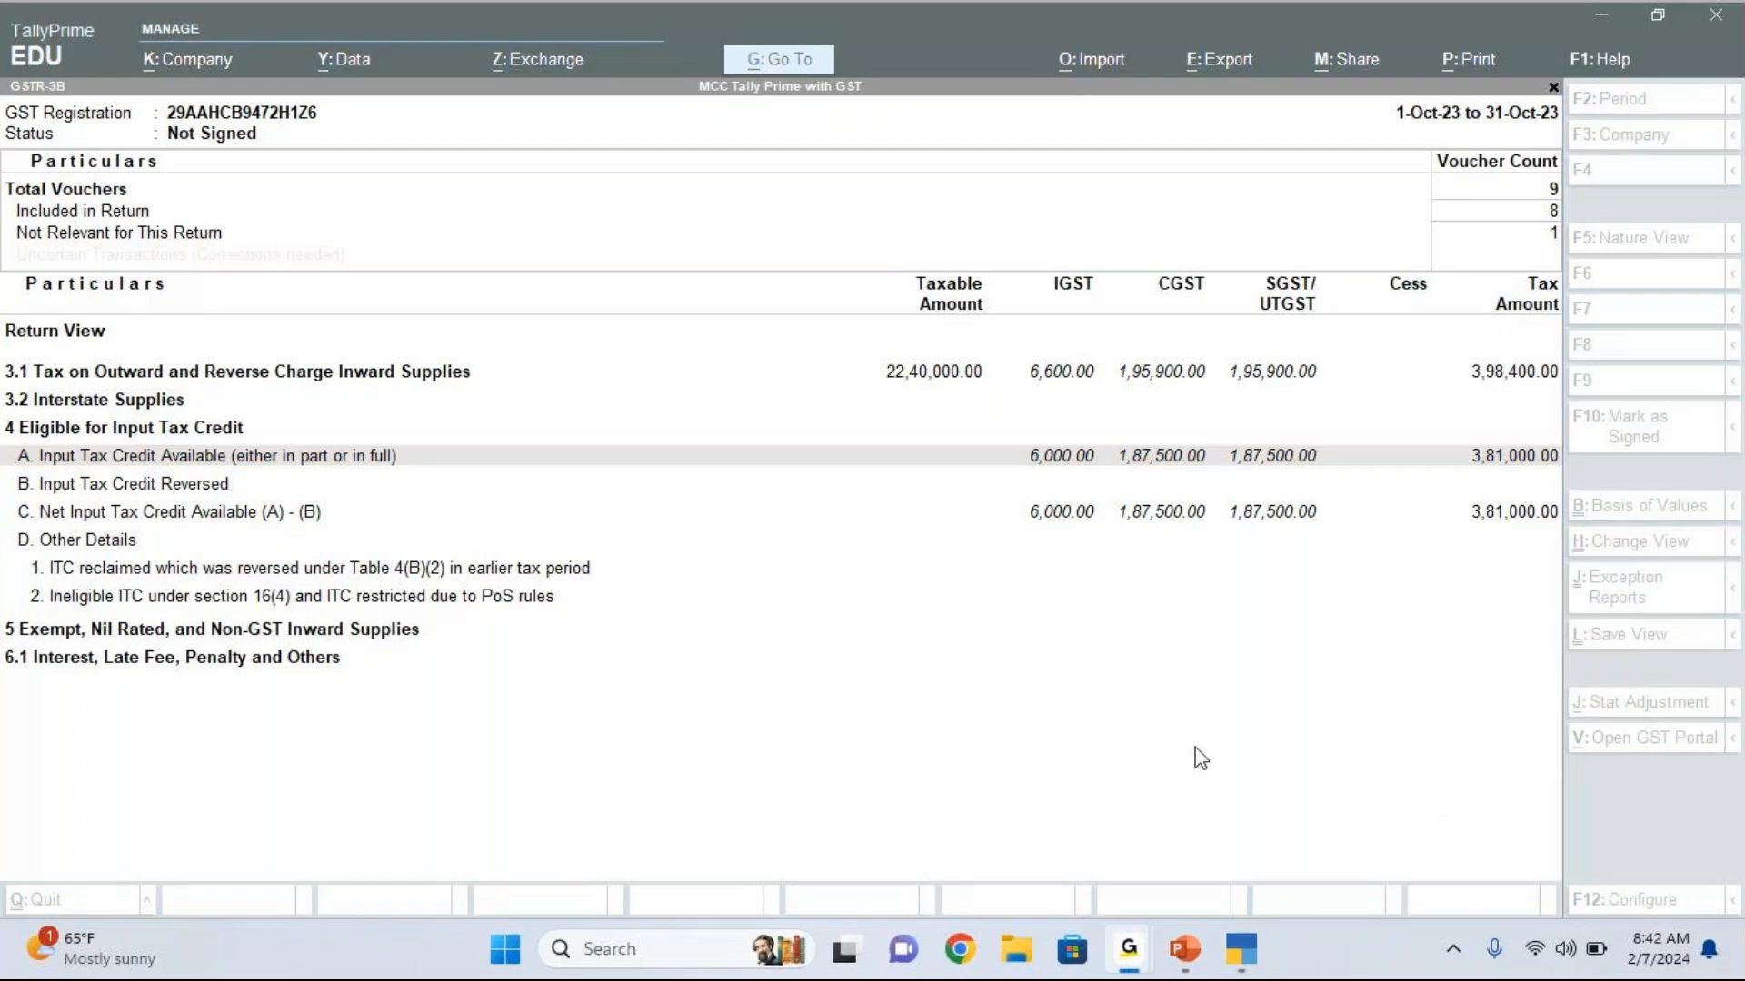
click(1495, 483)
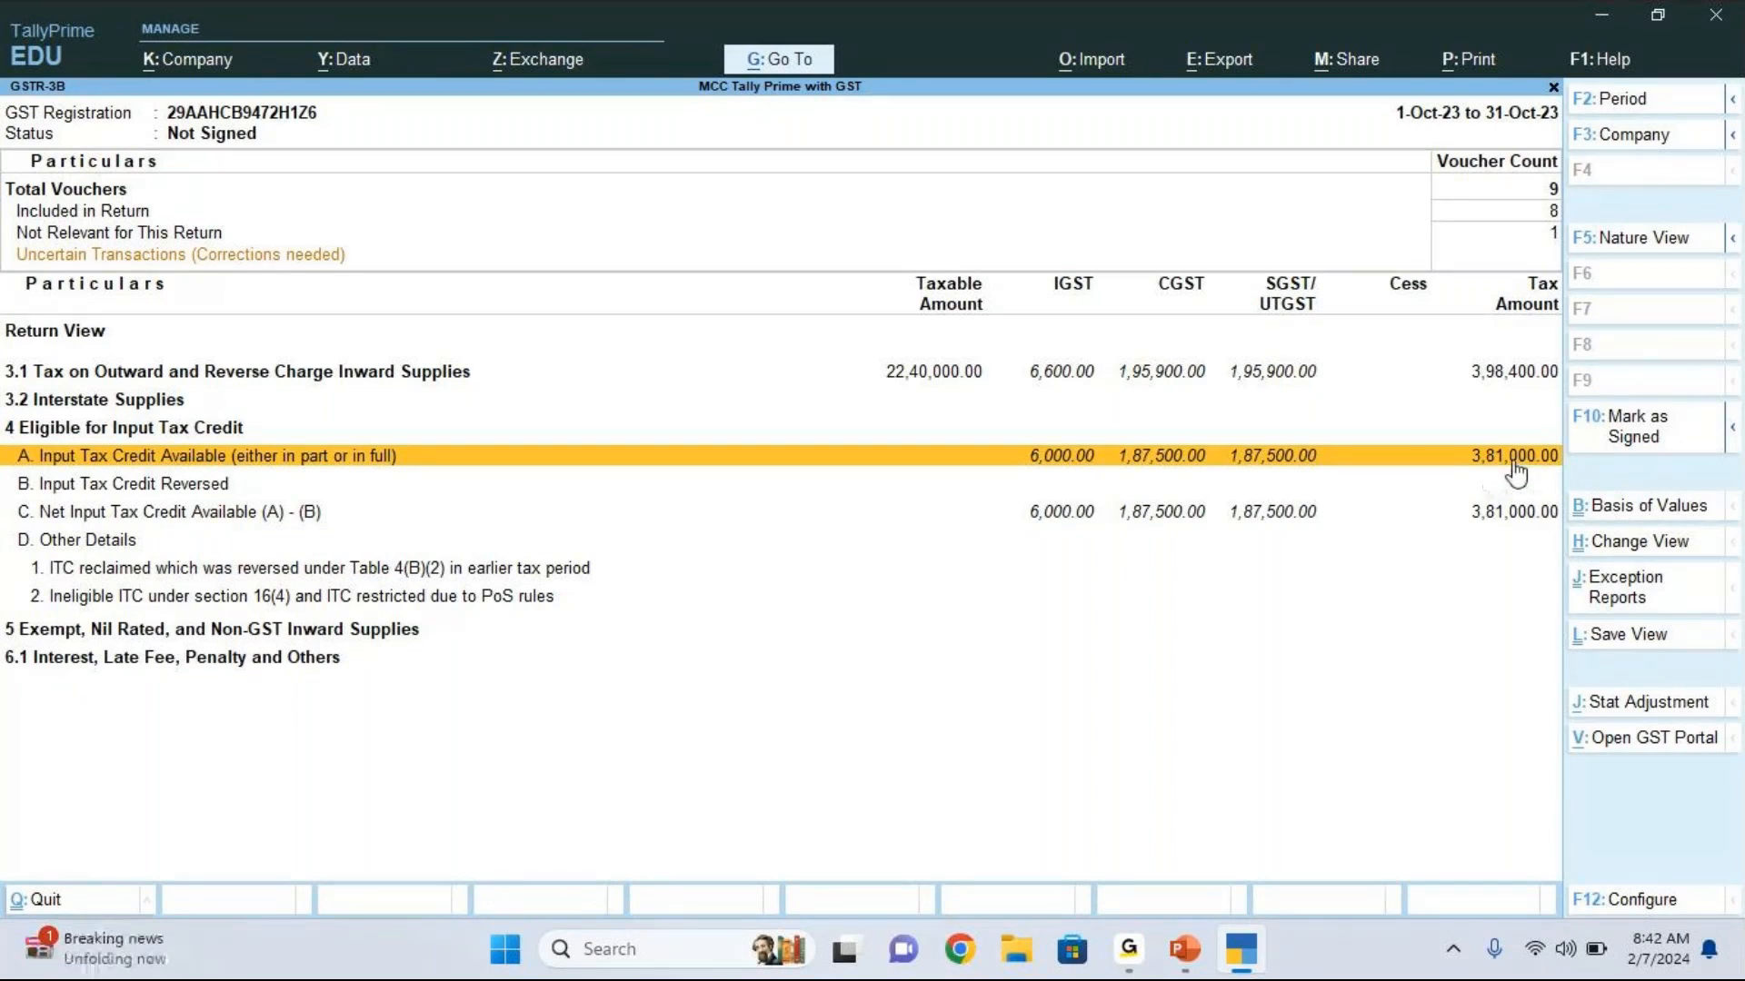
Step: Switch to the GSTR-1 report and set its period to 1-Apr-23 through 2-Oct-23
key(Escape)
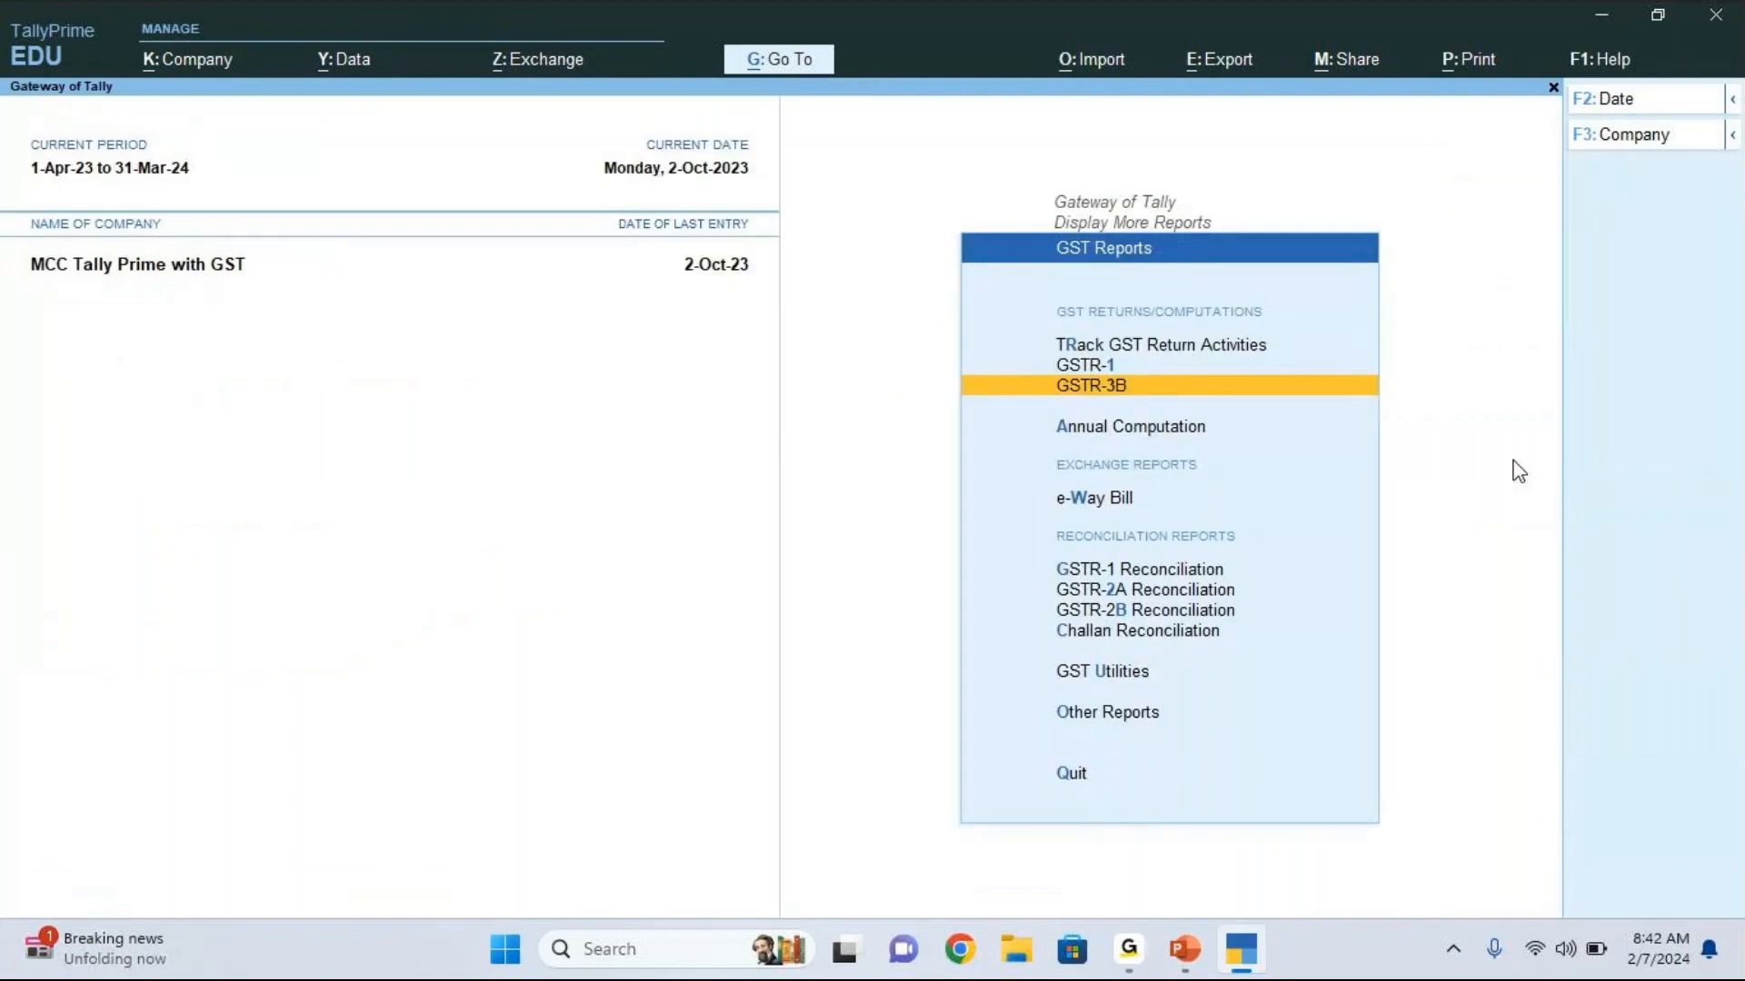
key(Up)
key(Return)
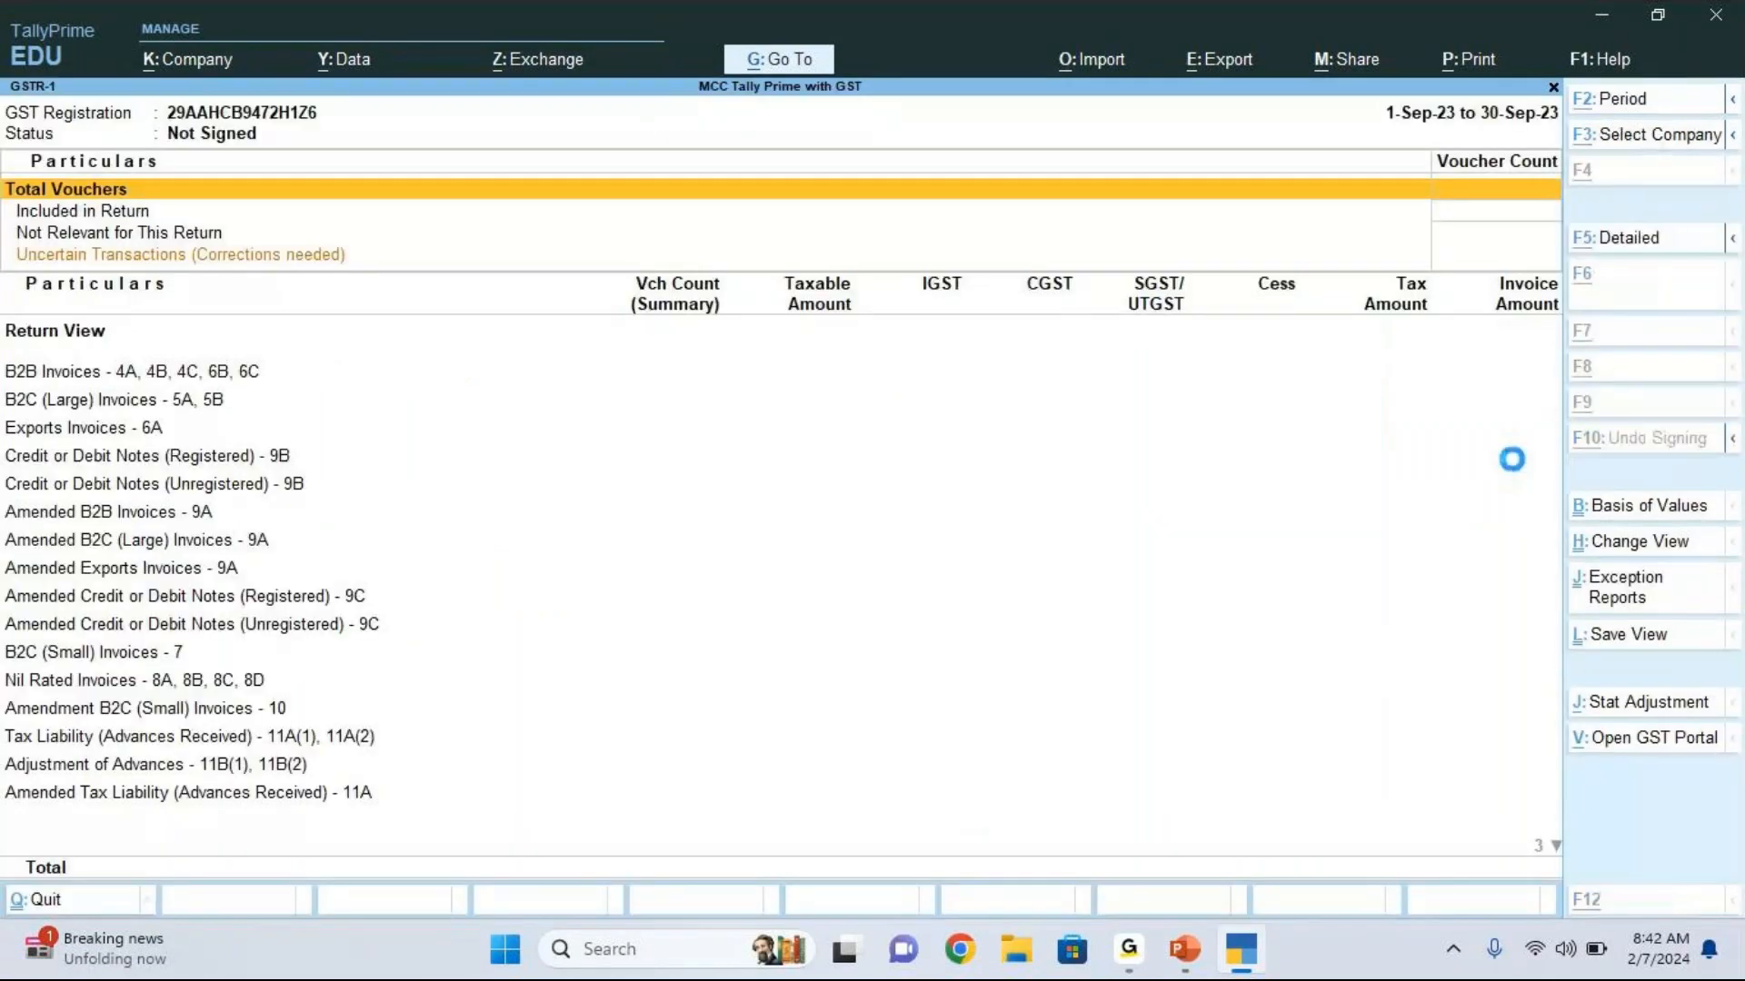
key(F2)
key(space)
key(Return)
key(space)
key(Return)
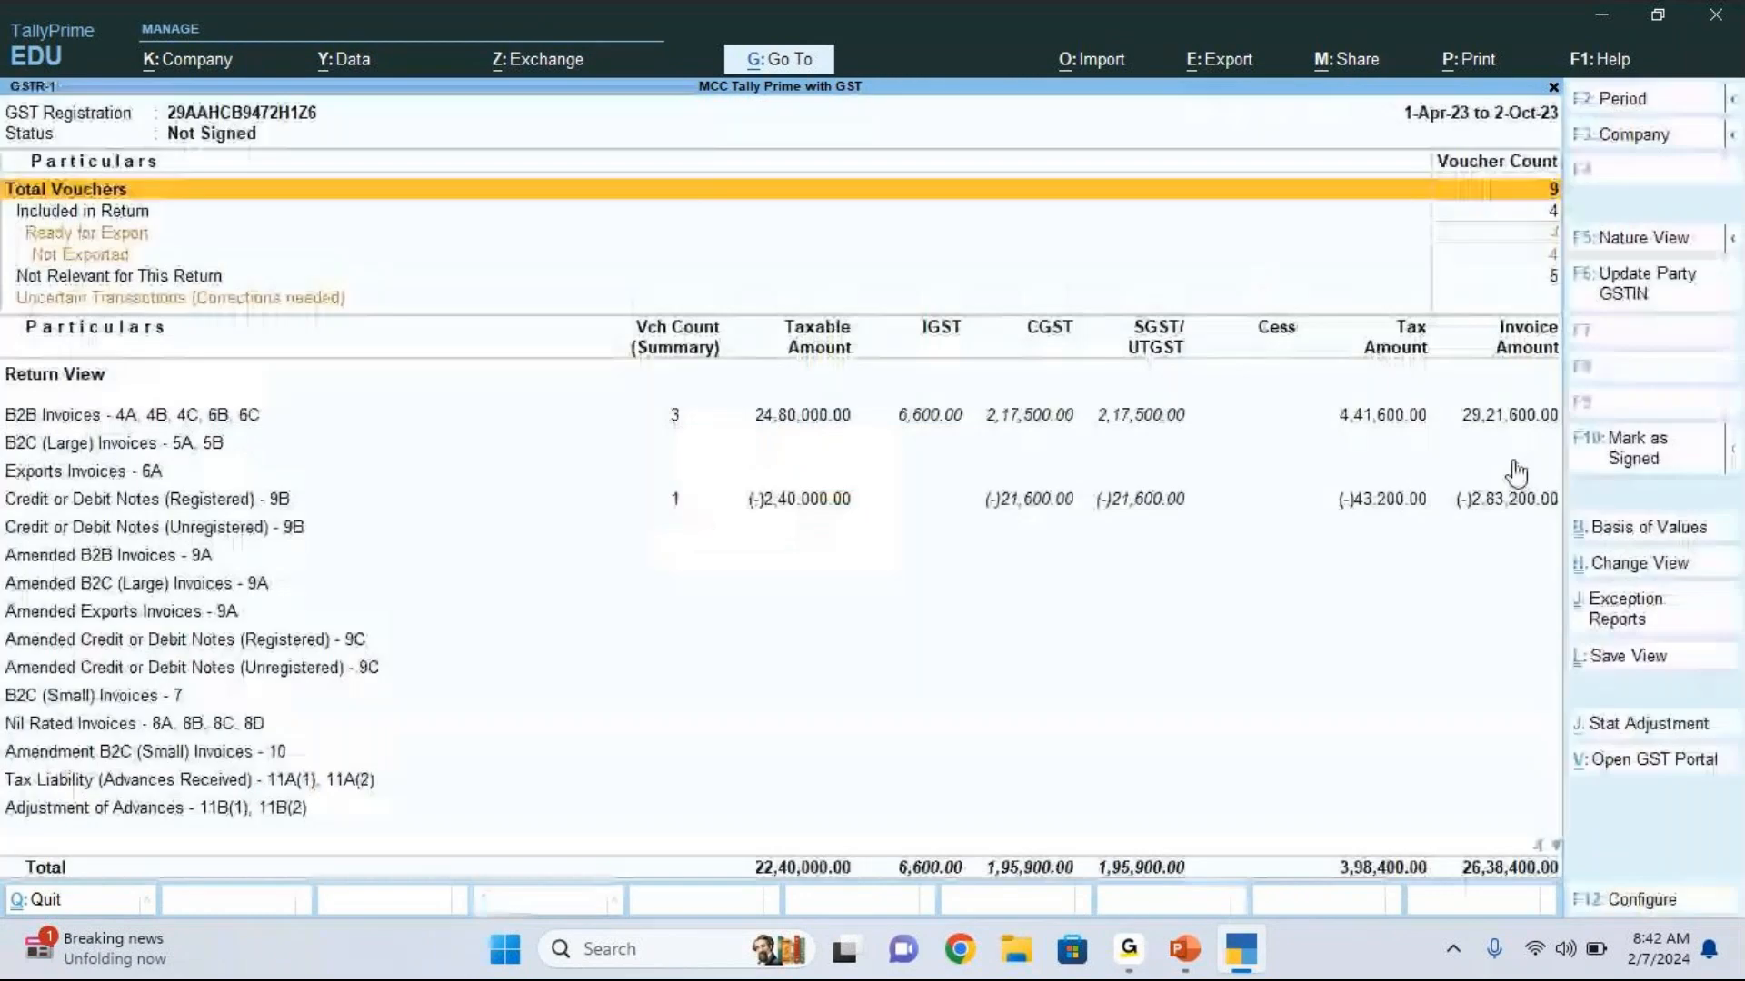
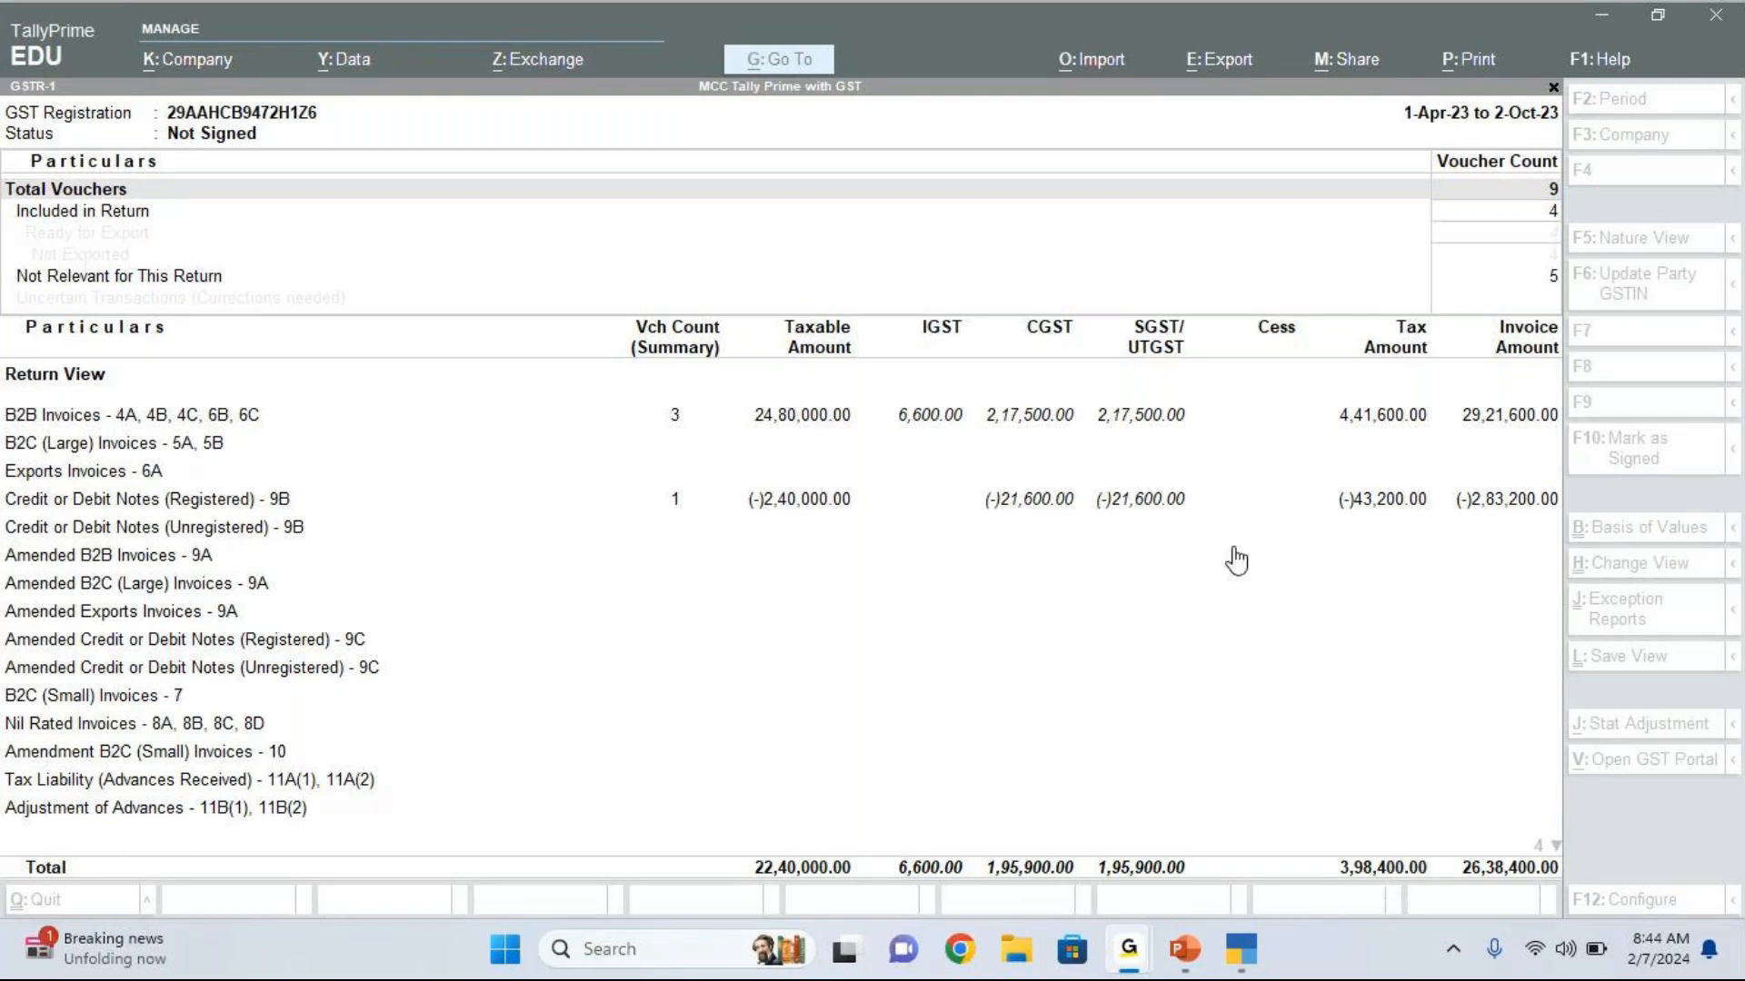
click(1425, 844)
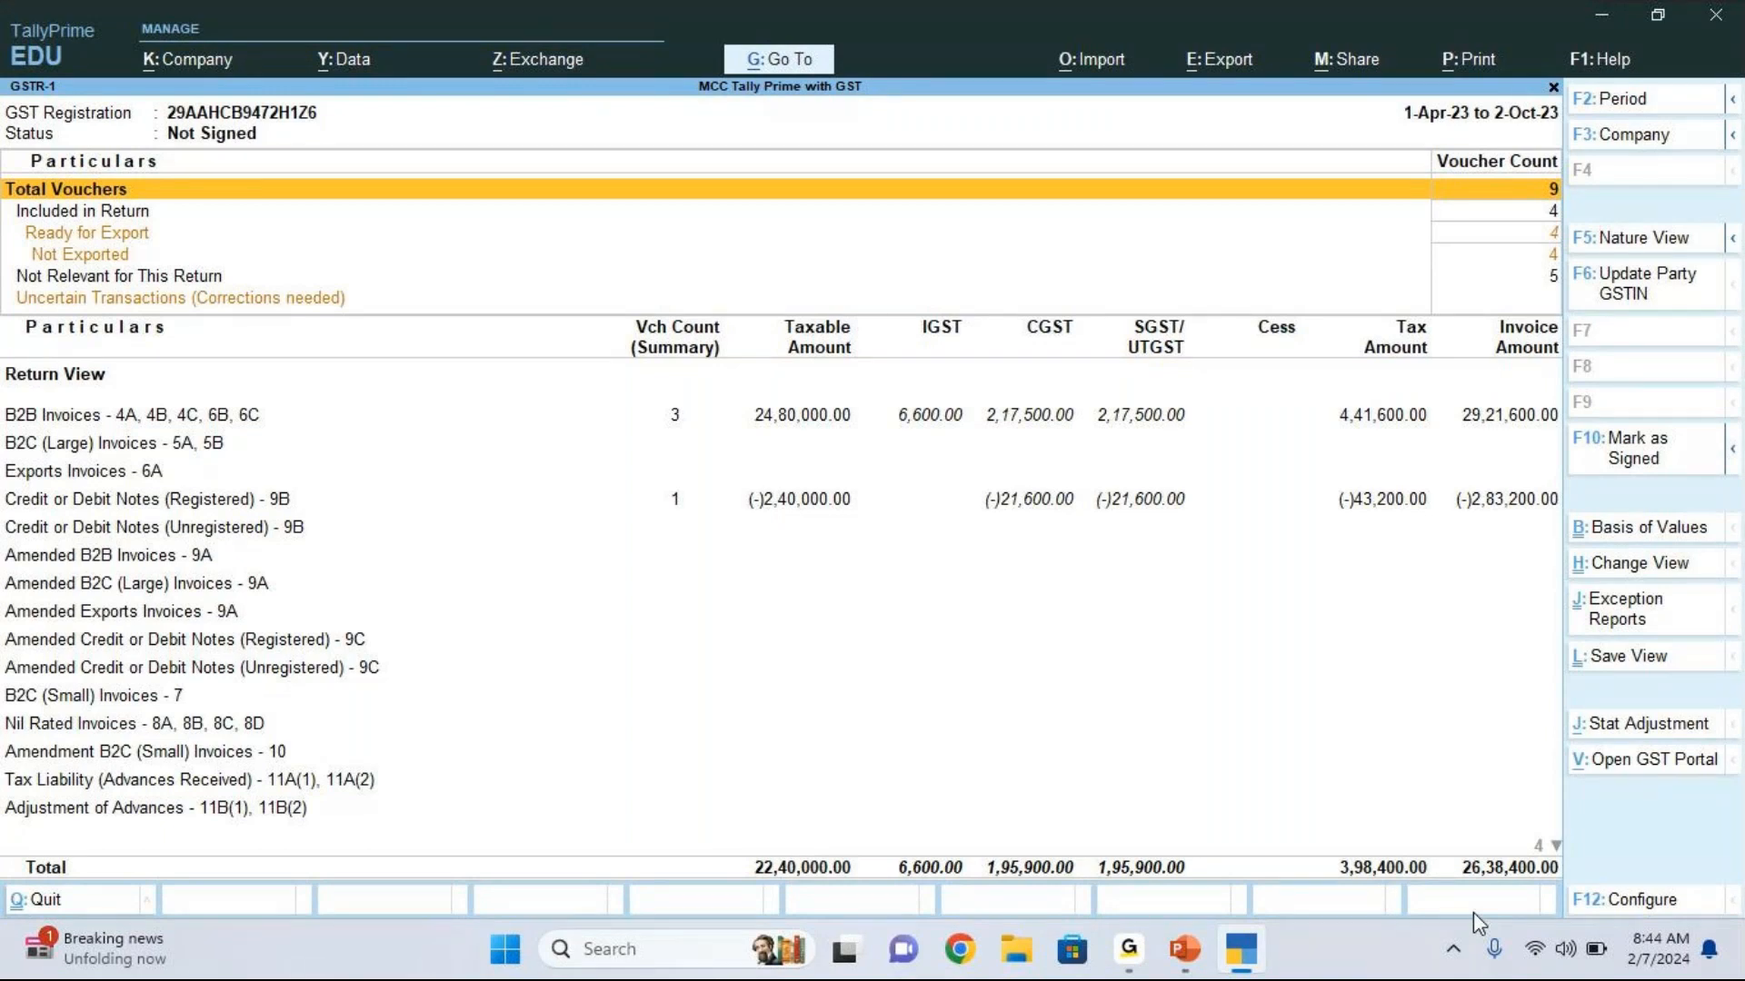
key(ctrl+n)
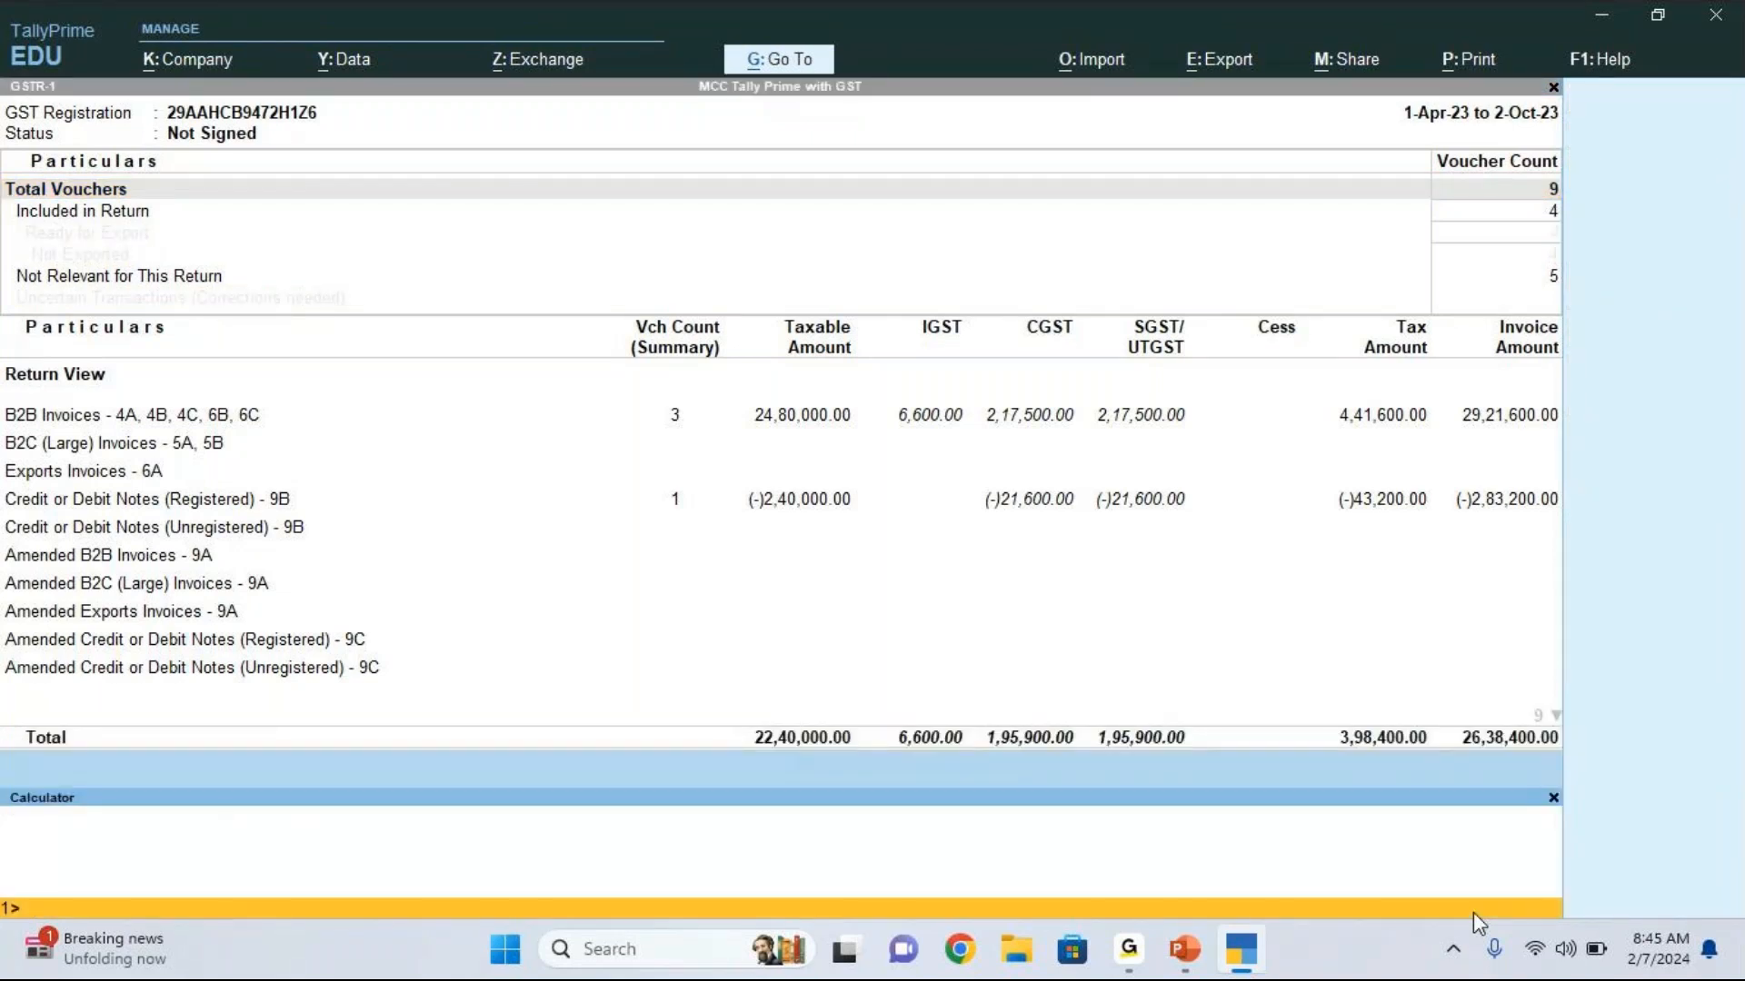
click(1553, 800)
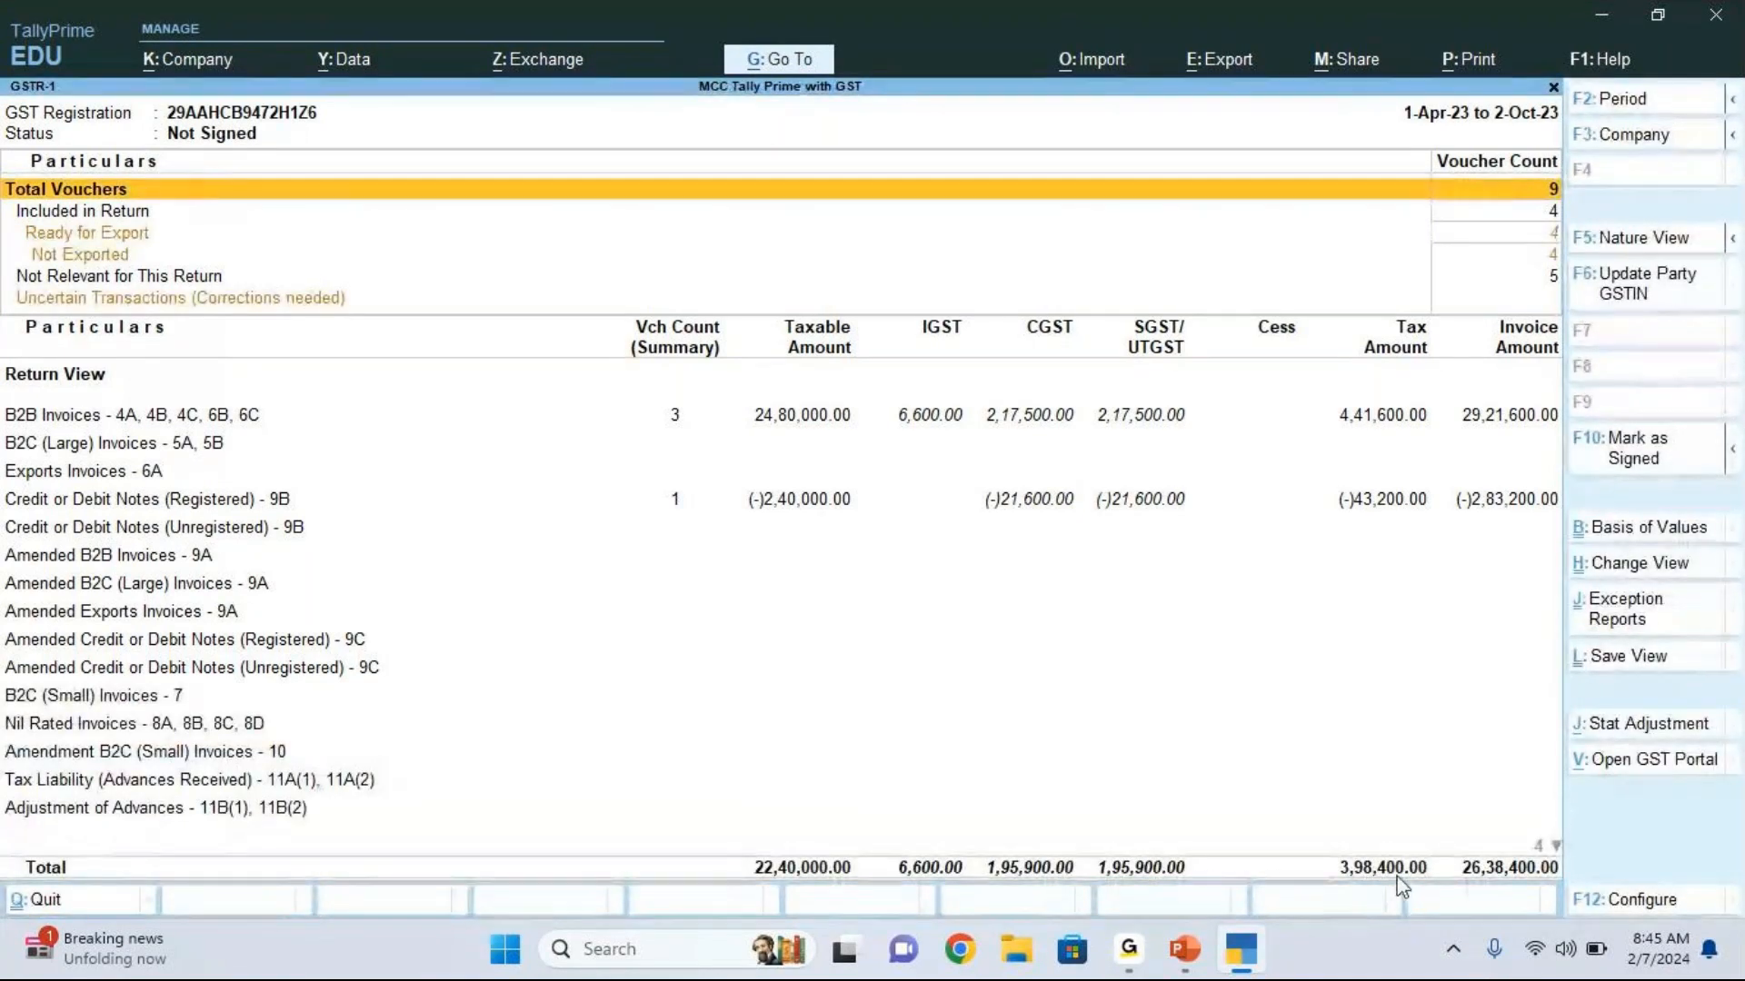
Step: Switch from GSTR-1 to the GSTR-3B report and set its period to 1-Apr-23 through 2-Oct-23
key(Escape)
key(Down)
key(Return)
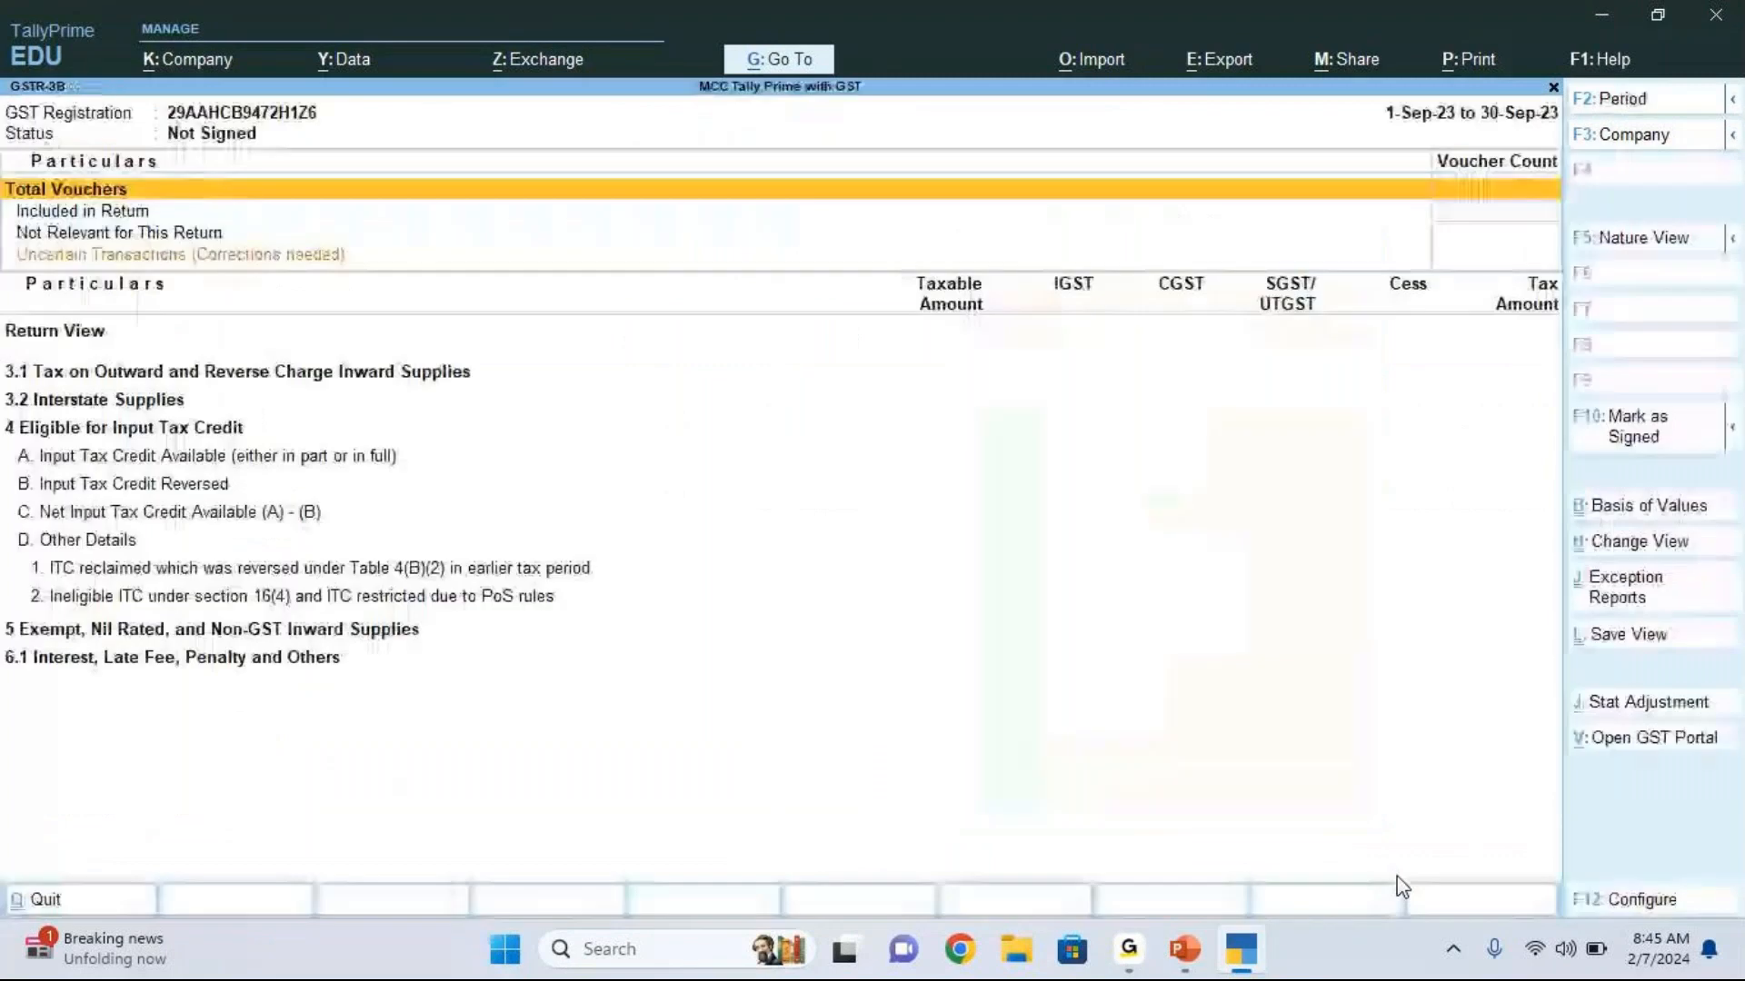
key(F2)
key(Return)
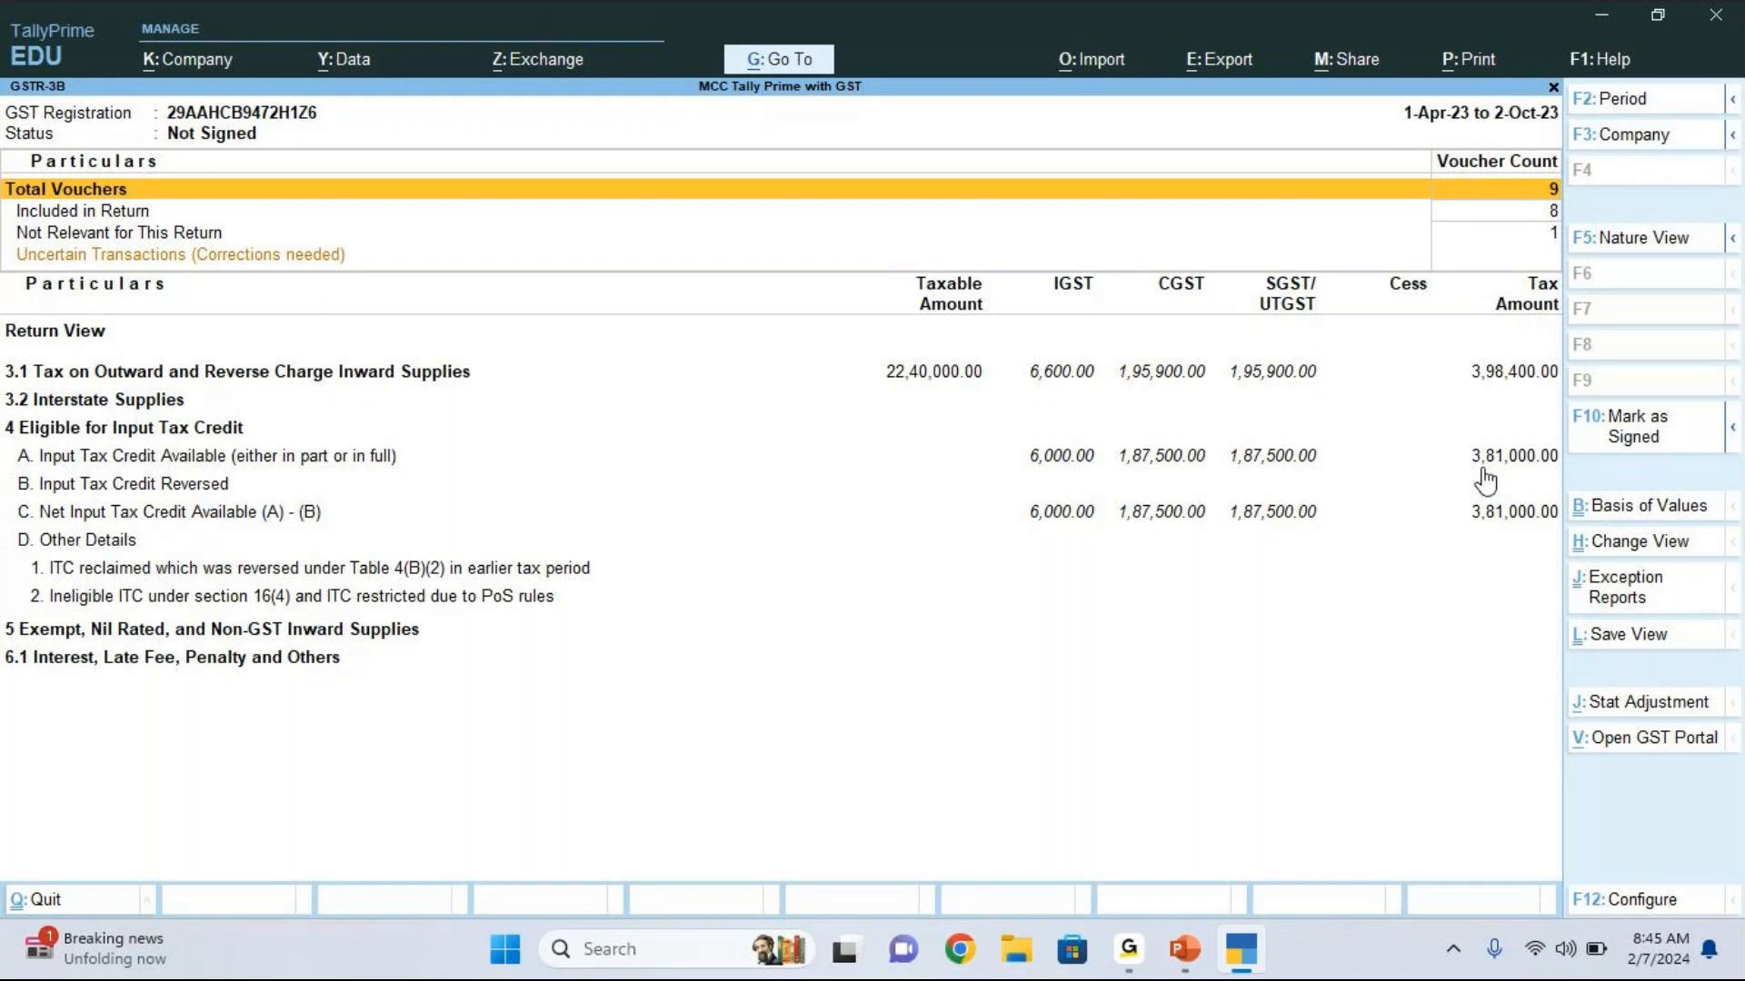
Step: Calculate 398,400-381,000 as output tax less input tax credit in the built-in calculator, and return to the GST reports list
key(ctrl+n)
text(398,400)
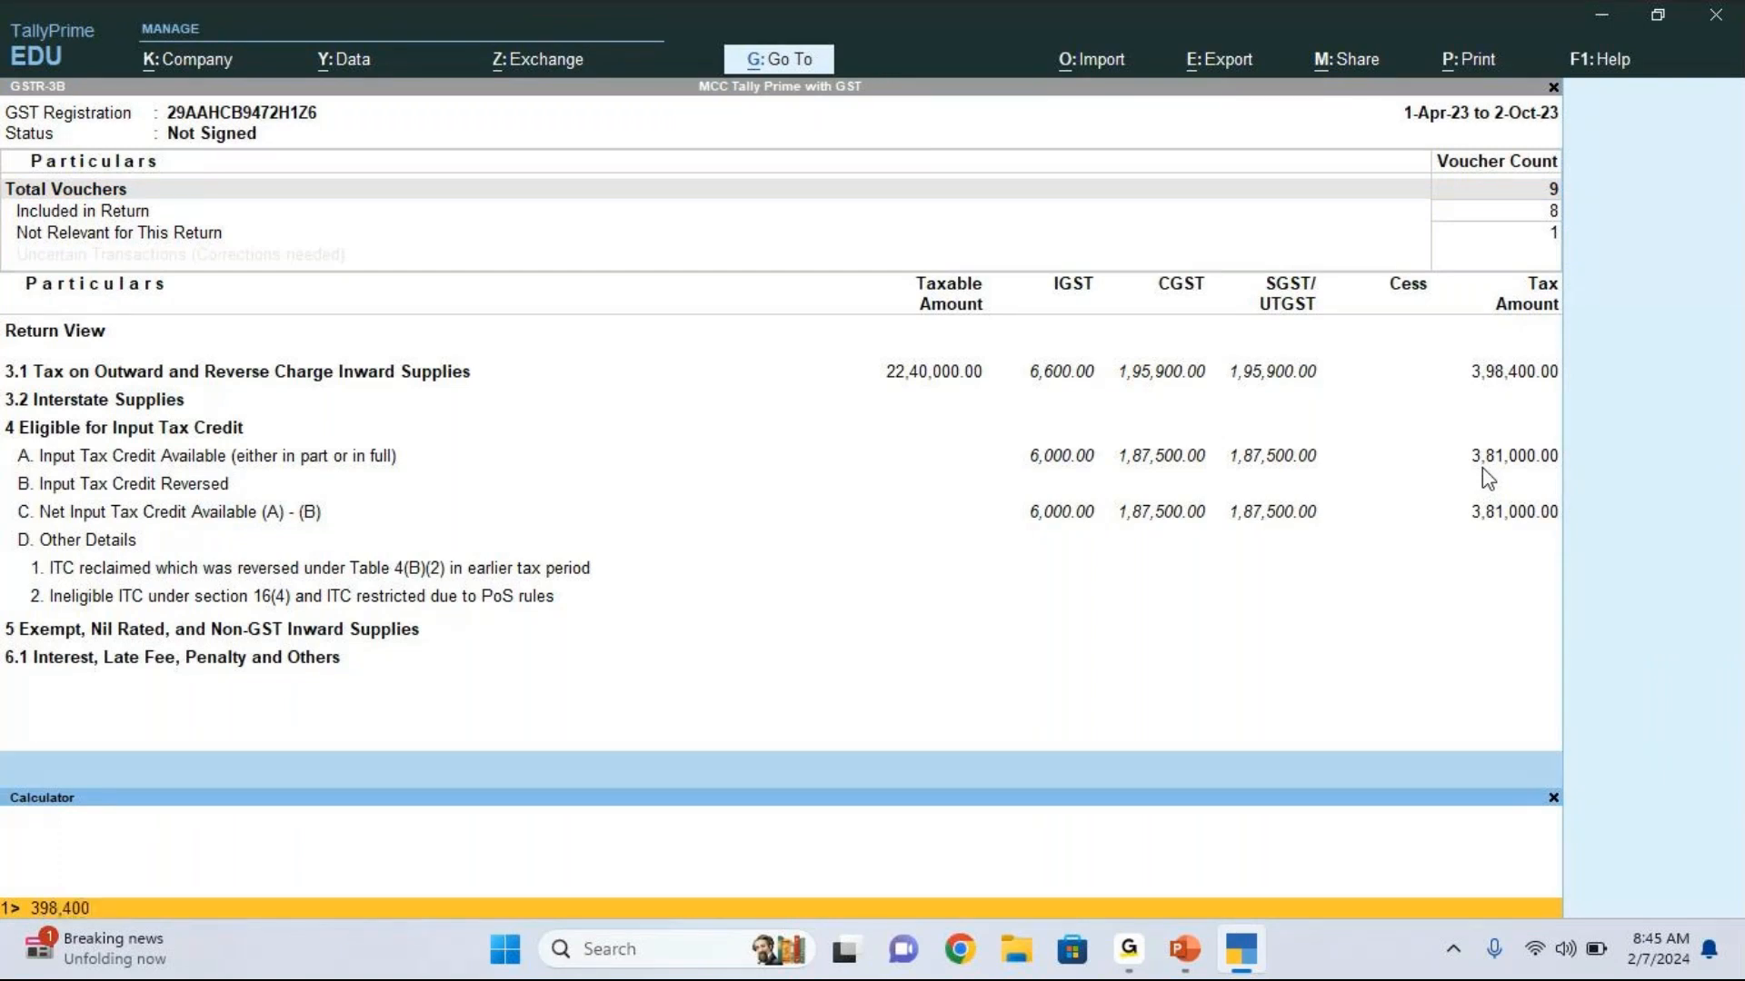
text(-381,000)
key(Return)
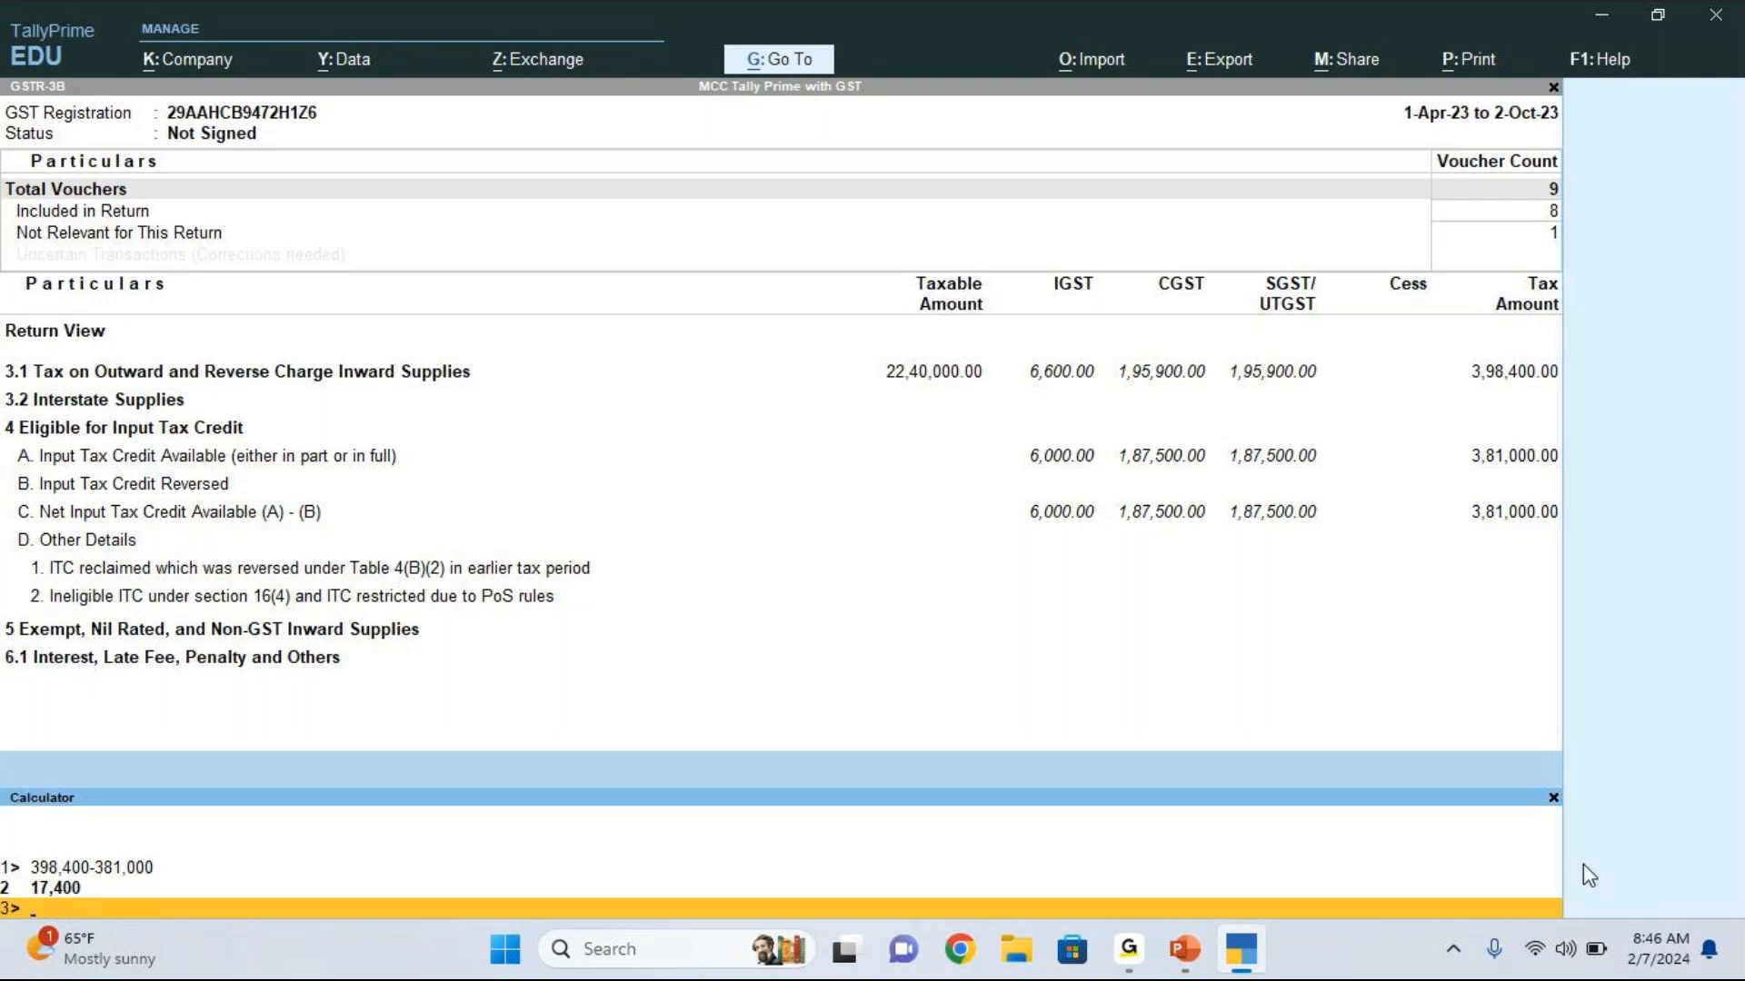
click(1554, 799)
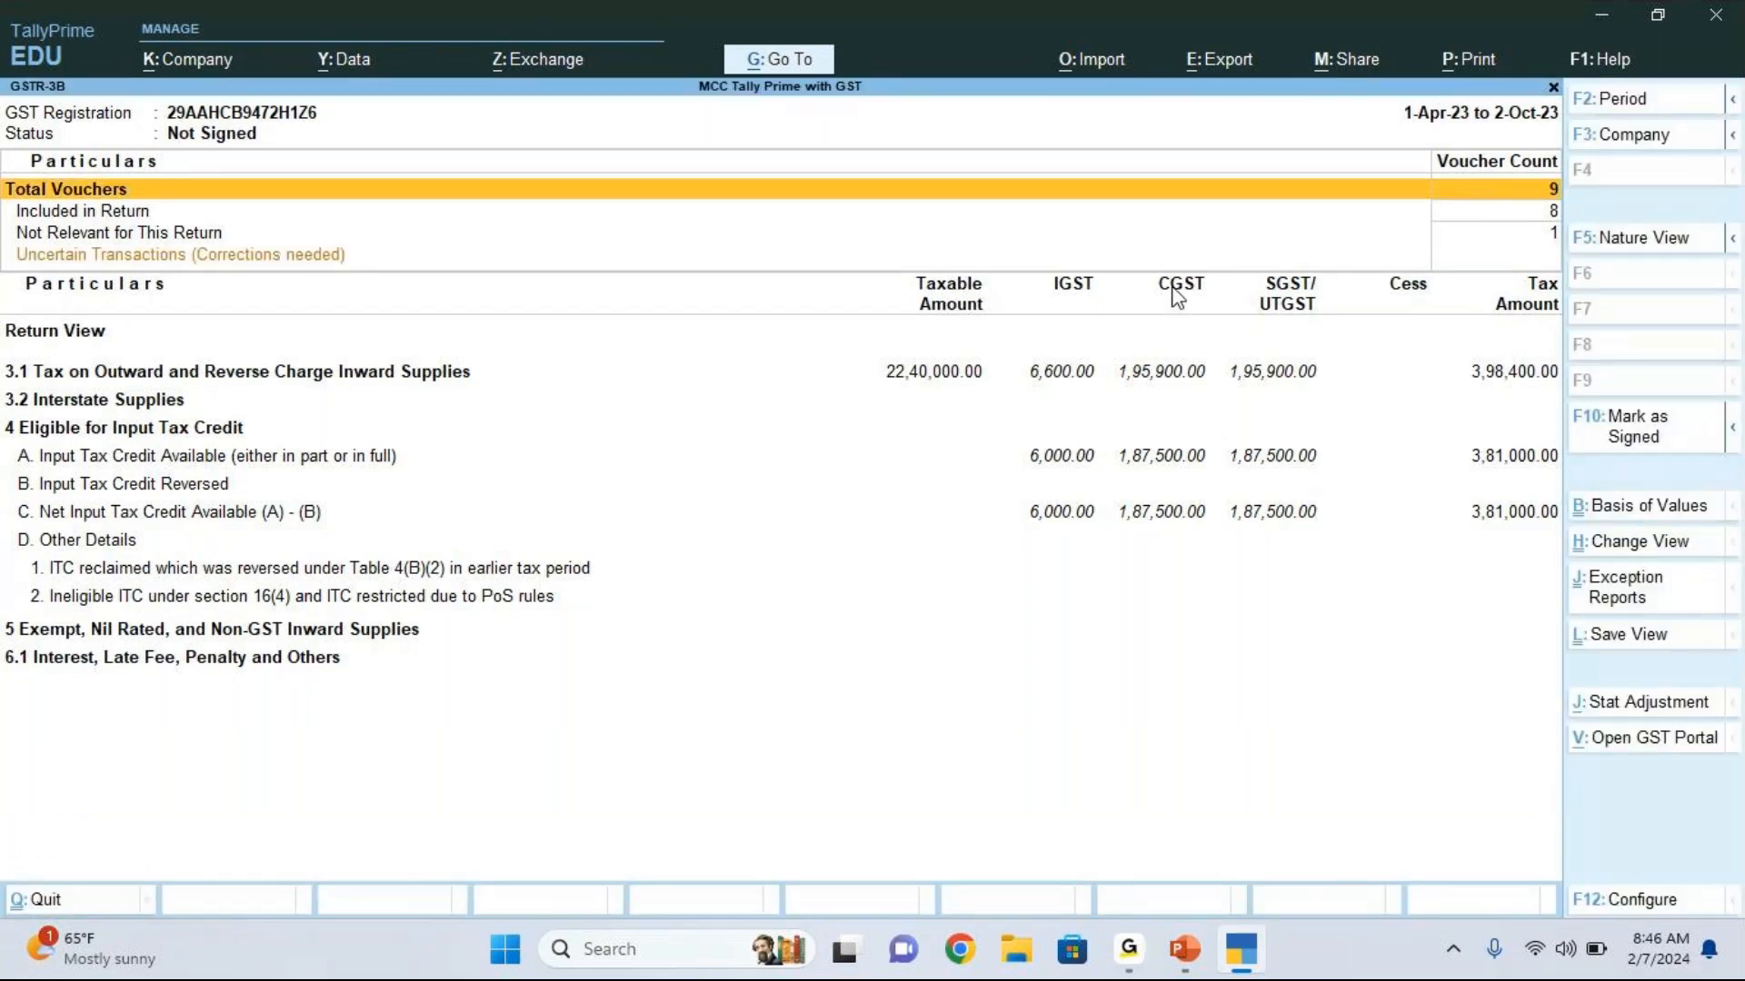
click(1200, 461)
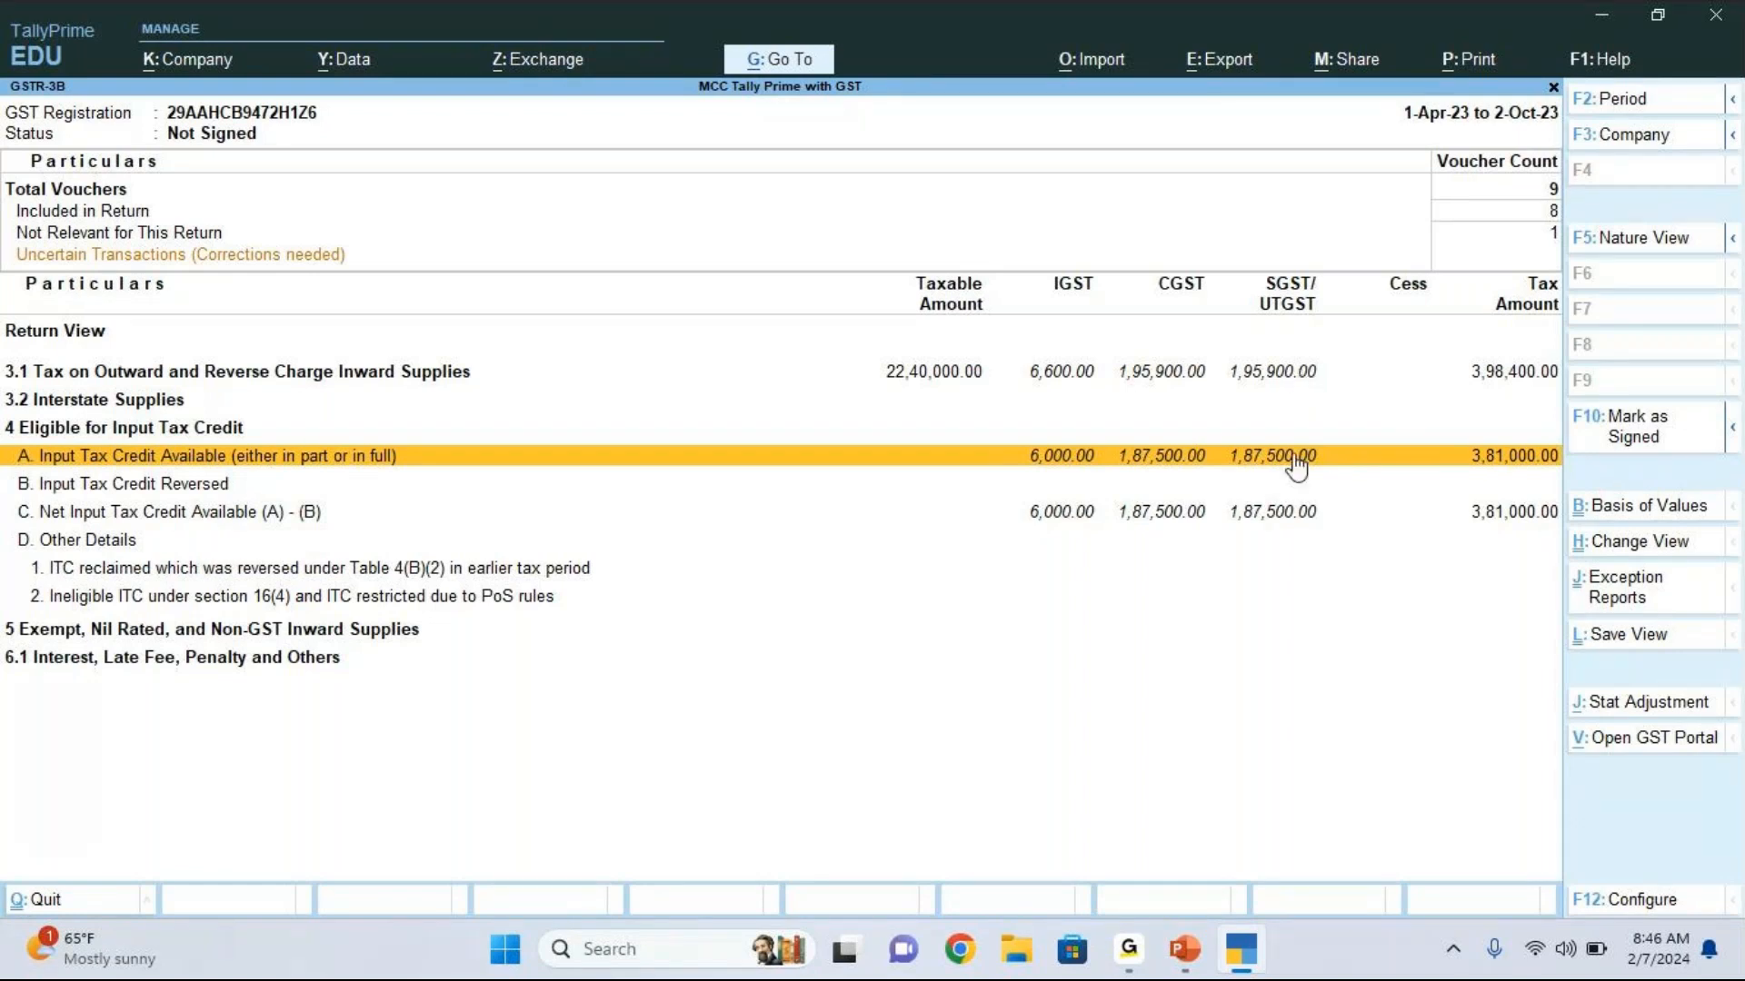
key(Escape)
key(Up)
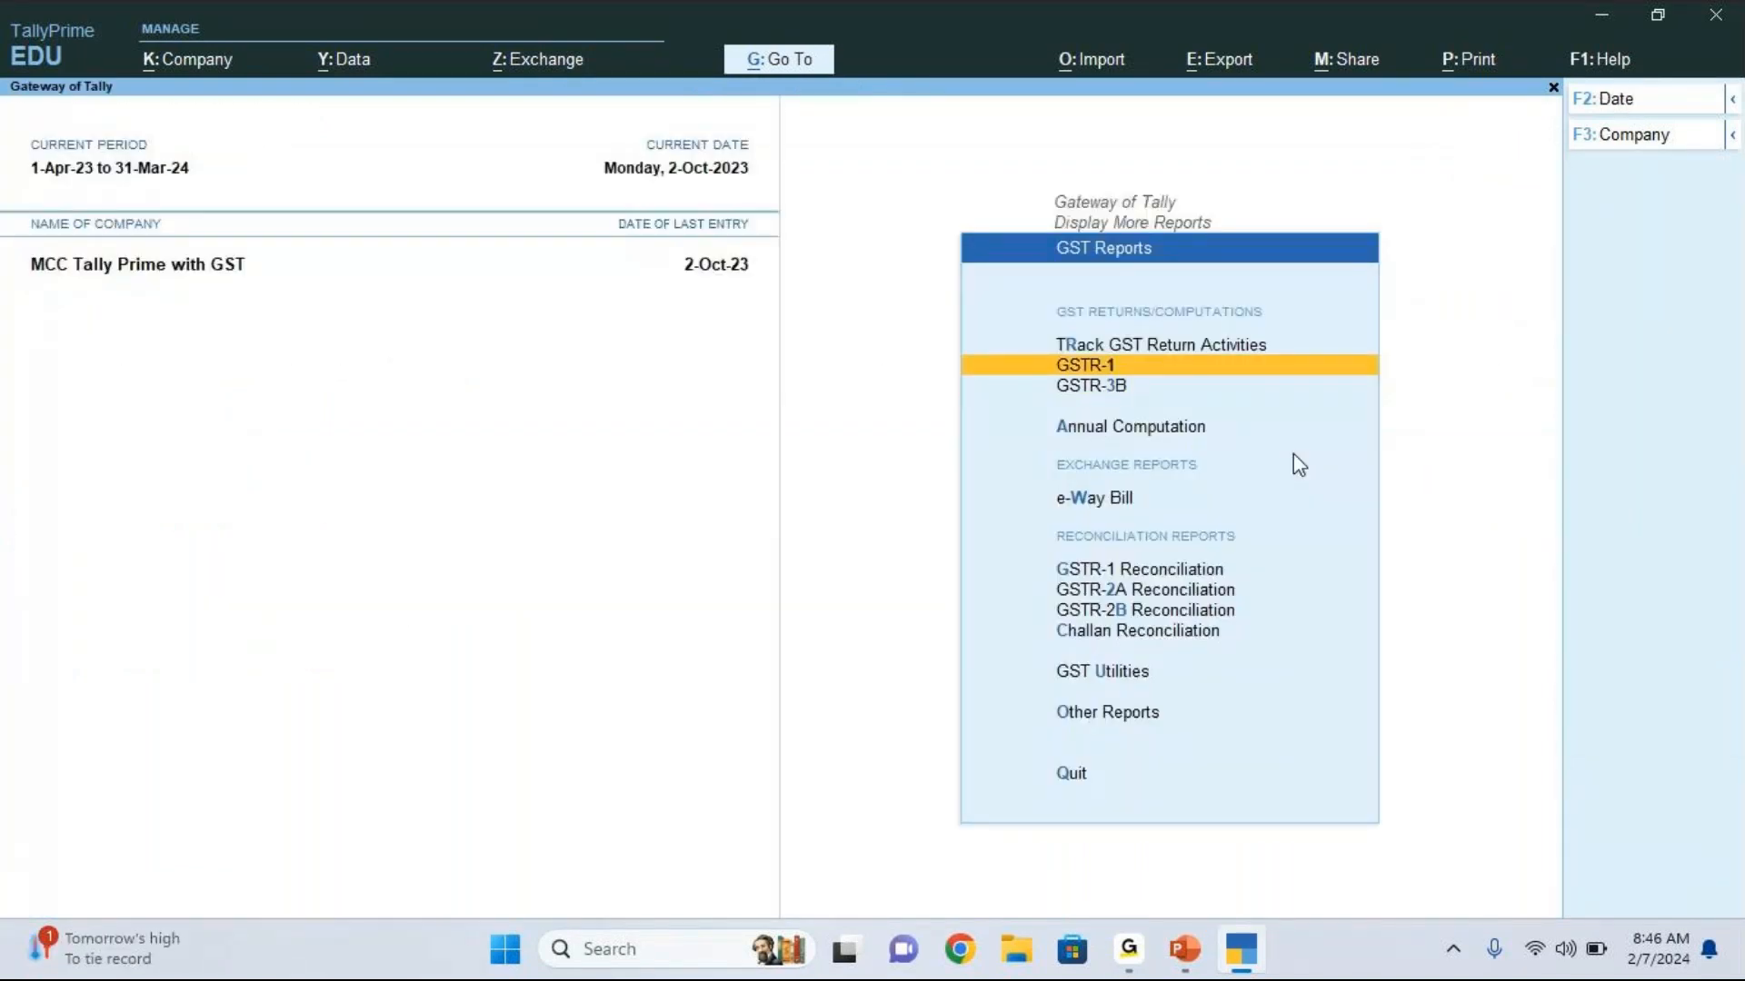
key(Down)
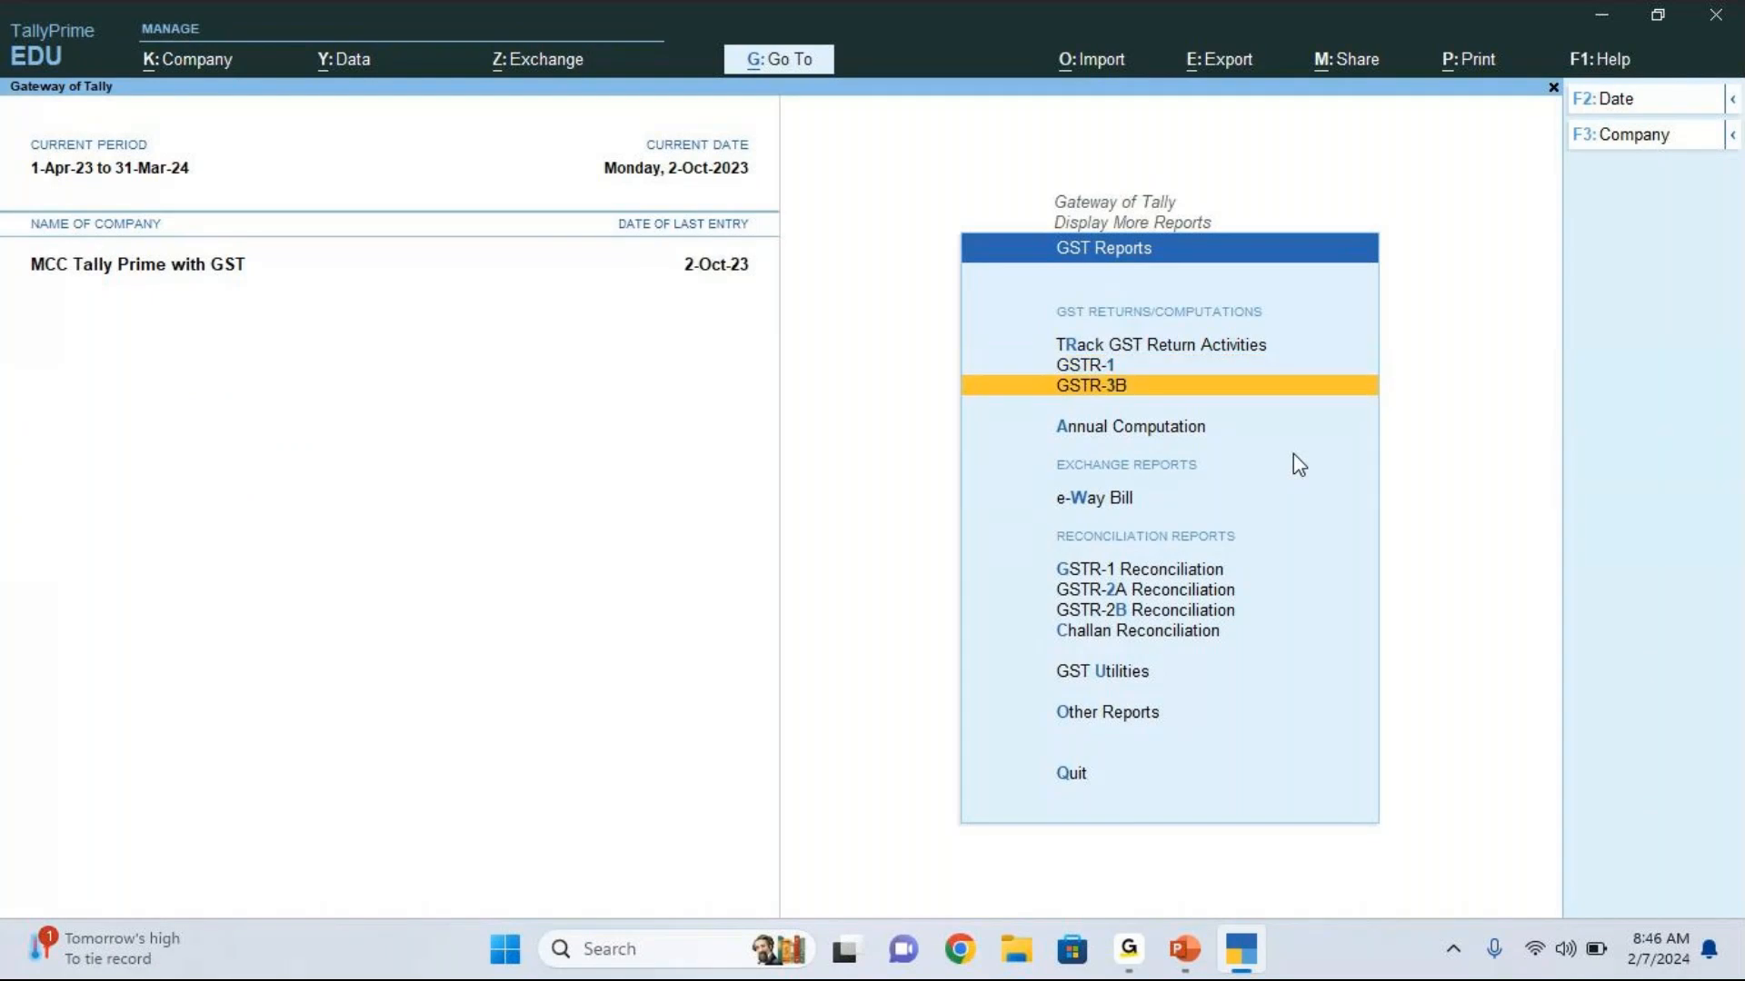
key(Return)
key(F2)
key(Escape)
key(Escape)
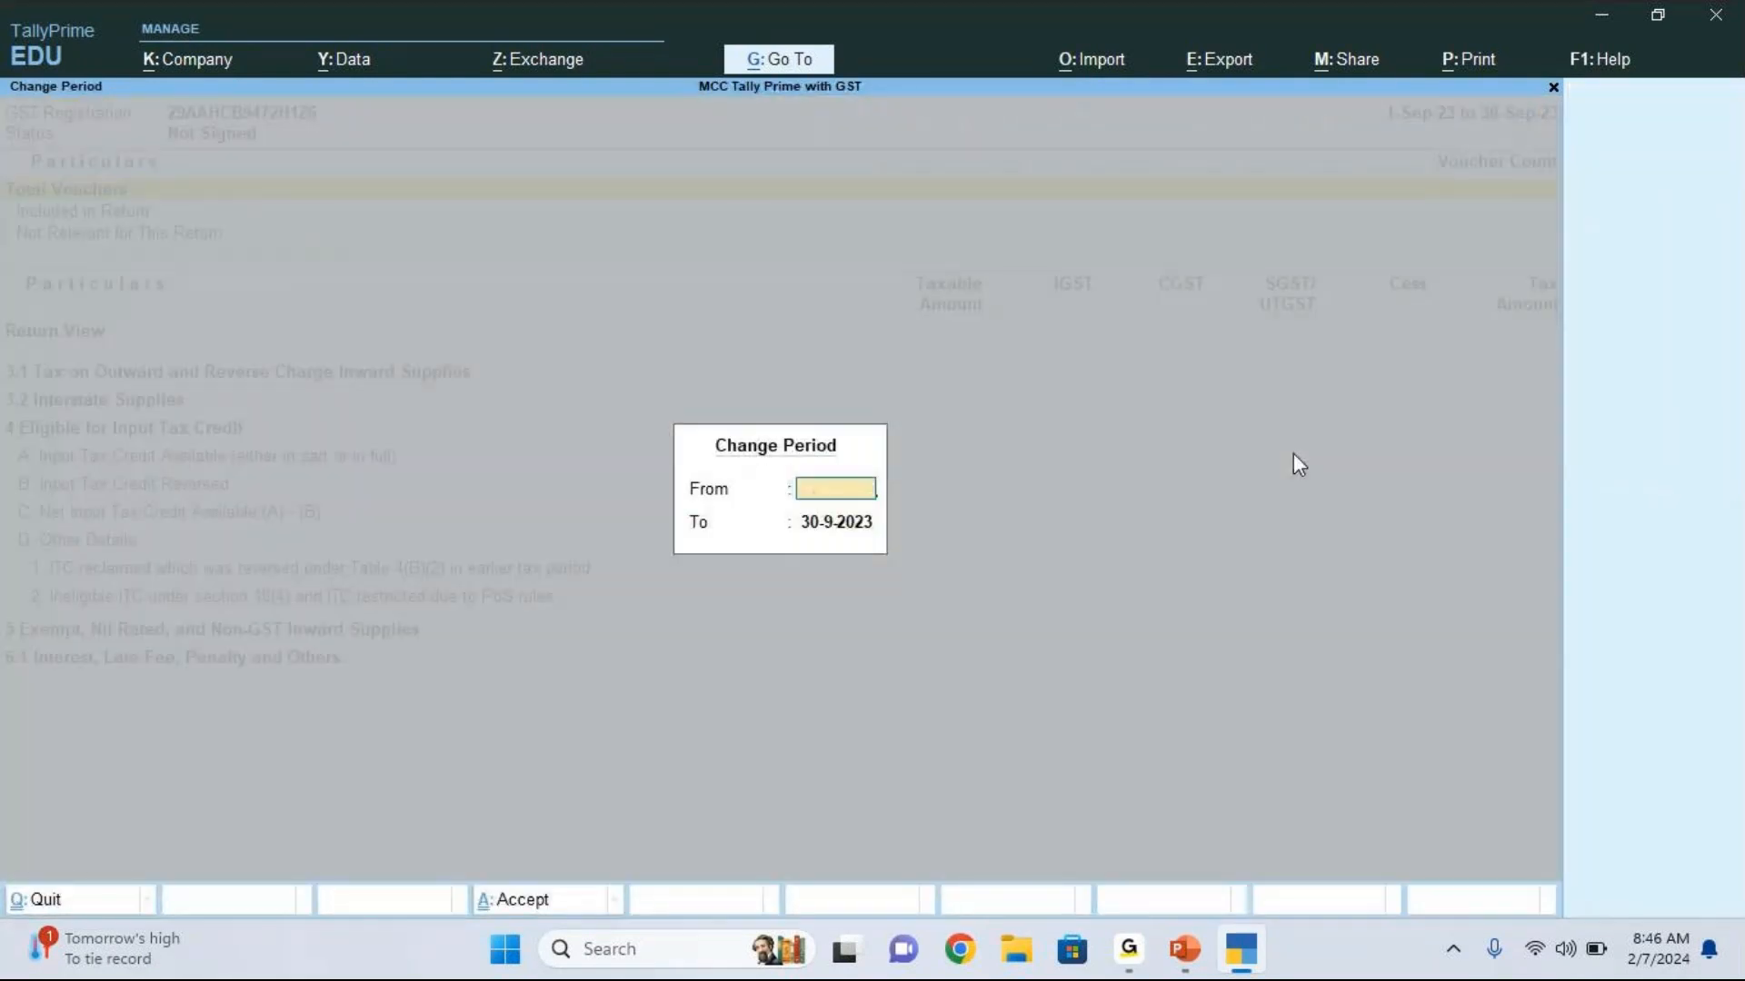
key(Escape)
key(Up)
Step: Open the GSTR-1 report and set its period to 1-Apr-23 through 2-Oct-23
key(Return)
key(F2)
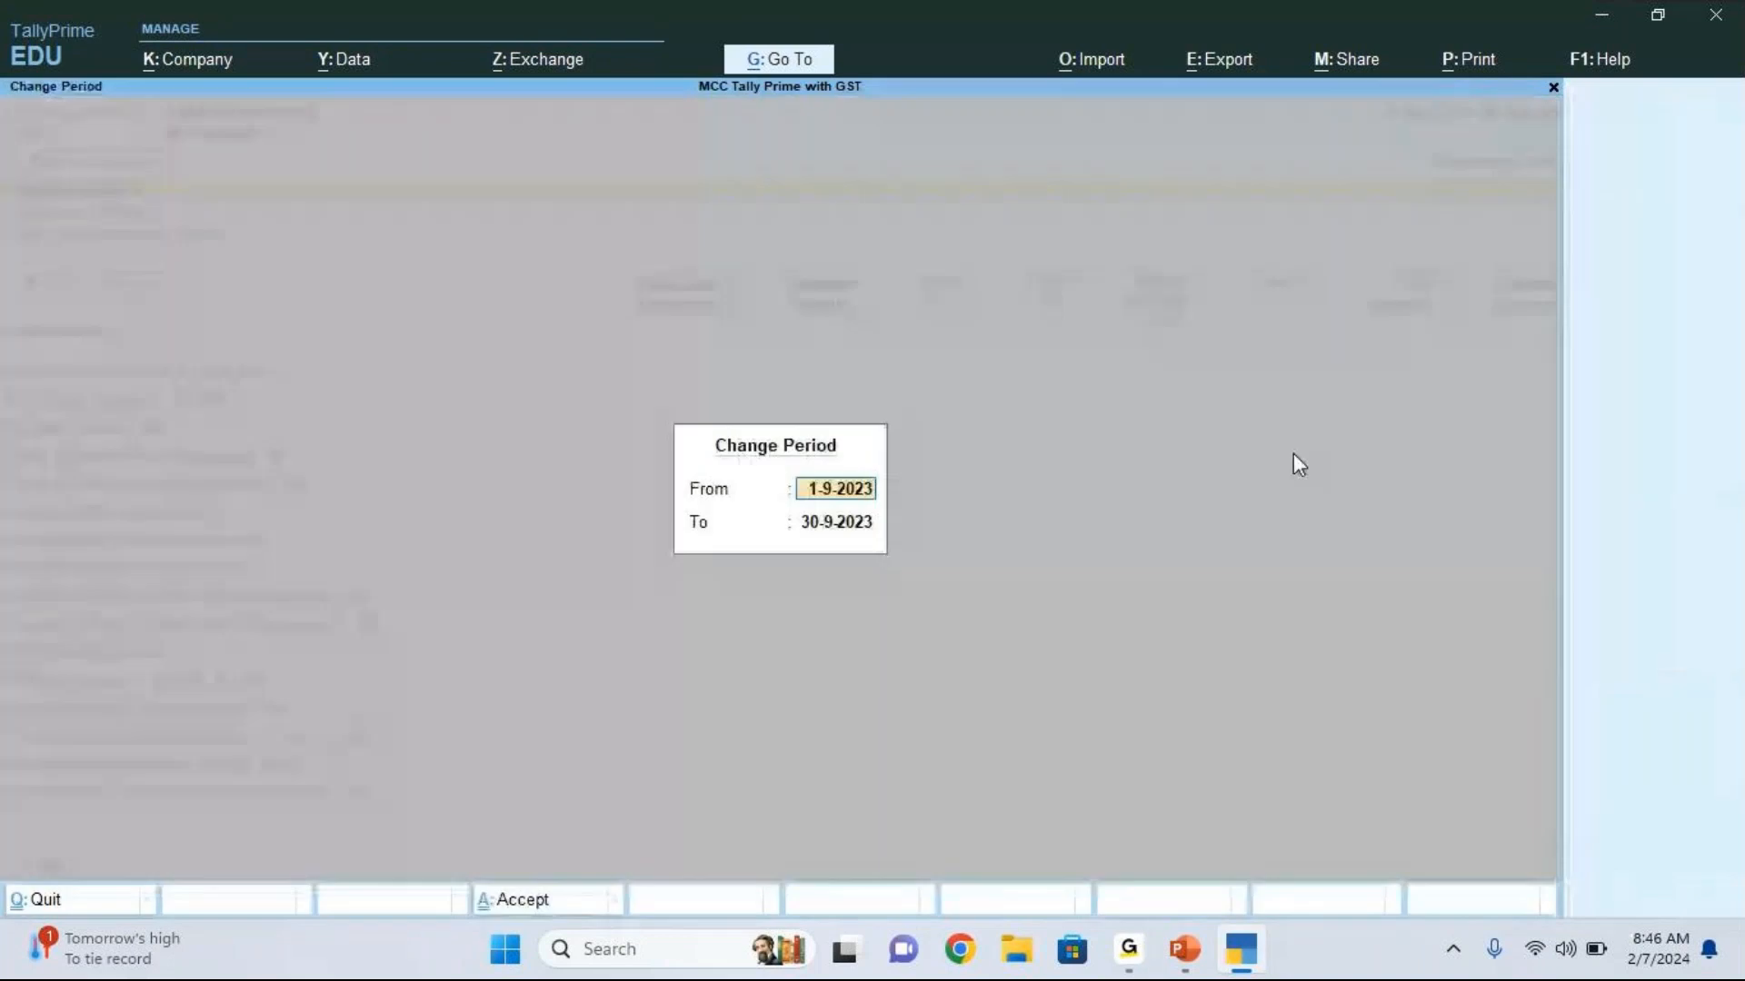
key(BackSpace)
key(Return)
key(BackSpace)
key(Return)
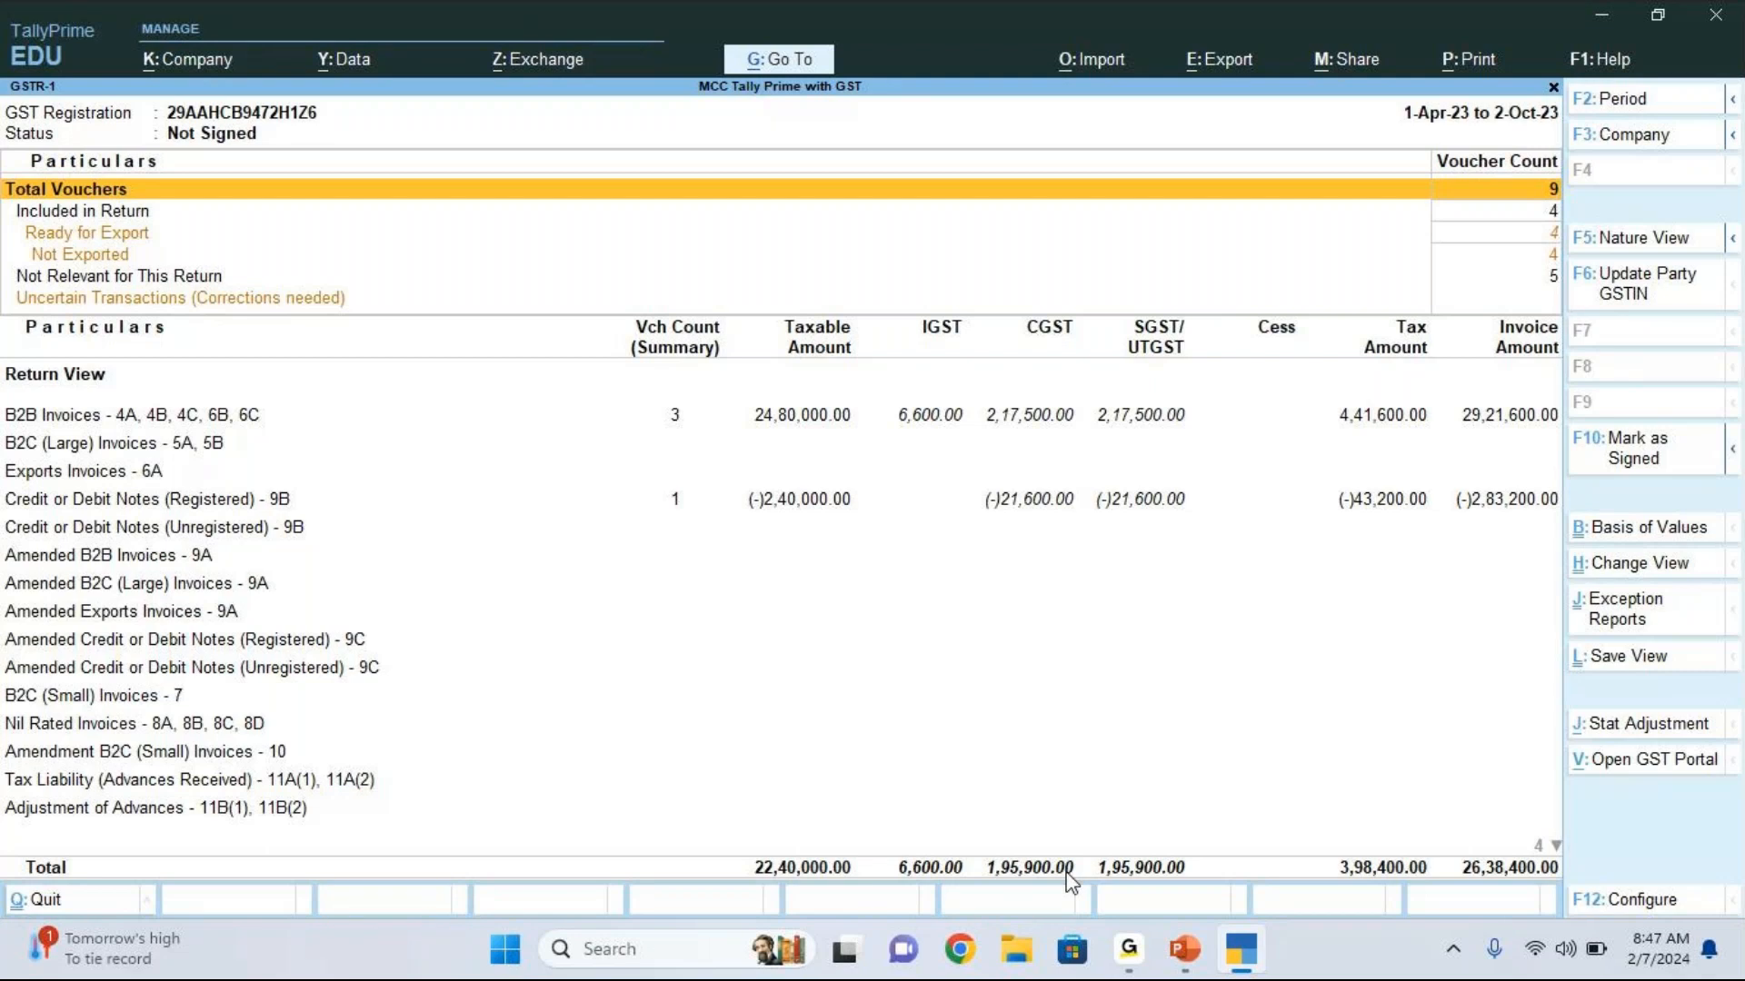
Step: Enter 195 in the built-in calculator as the start of the CGST amount and close the calculator
key(ctrl+n)
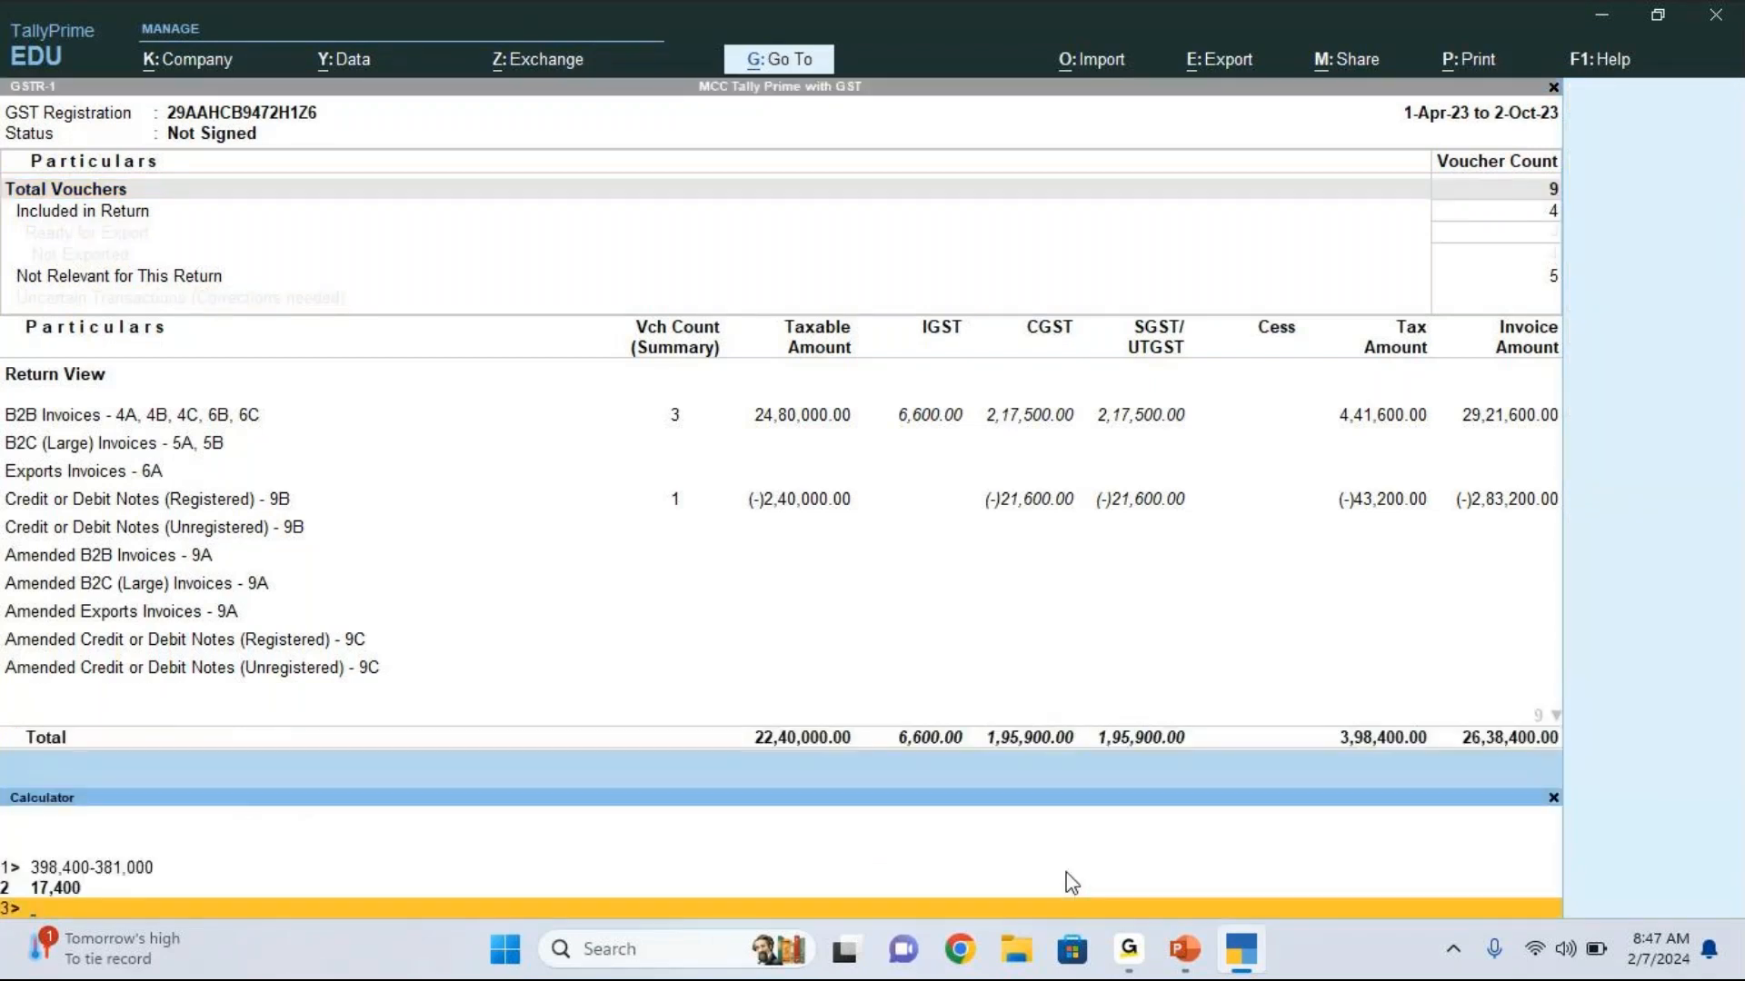
text(195)
click(1553, 797)
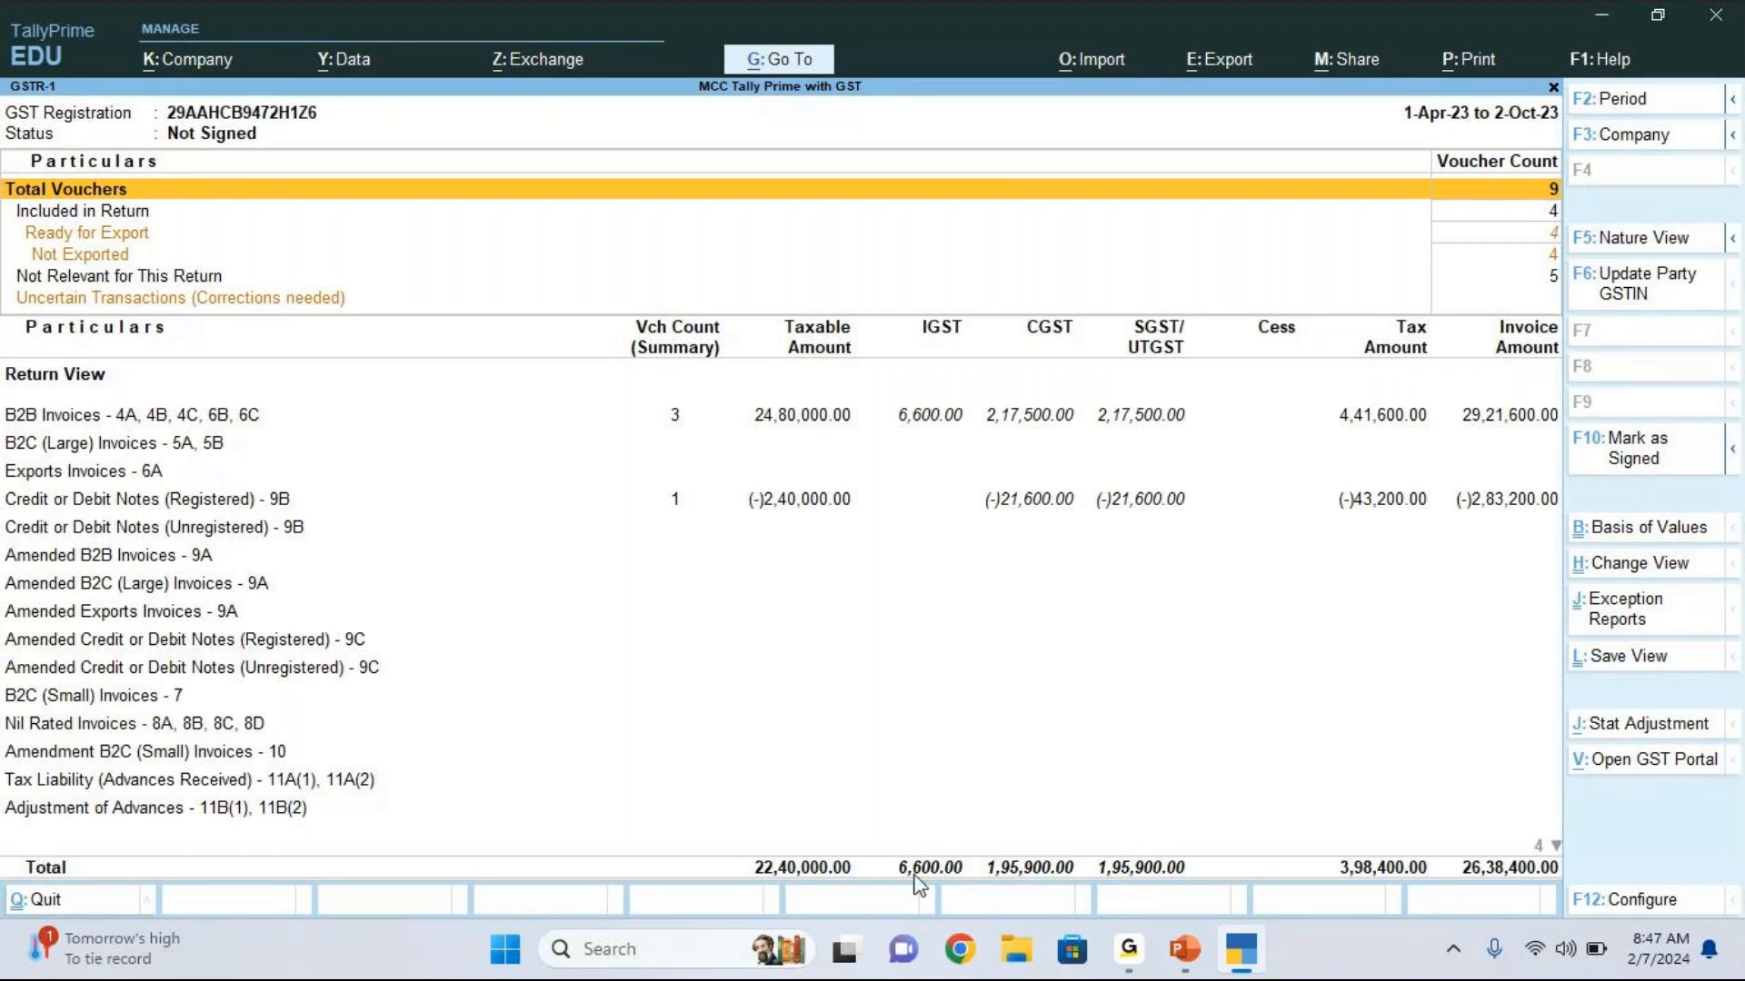
Step: Open GSTR-3B for 1-Apr-23 through 2-Oct-23 to check the CGST input tax credit available
key(Escape)
key(Down)
key(Return)
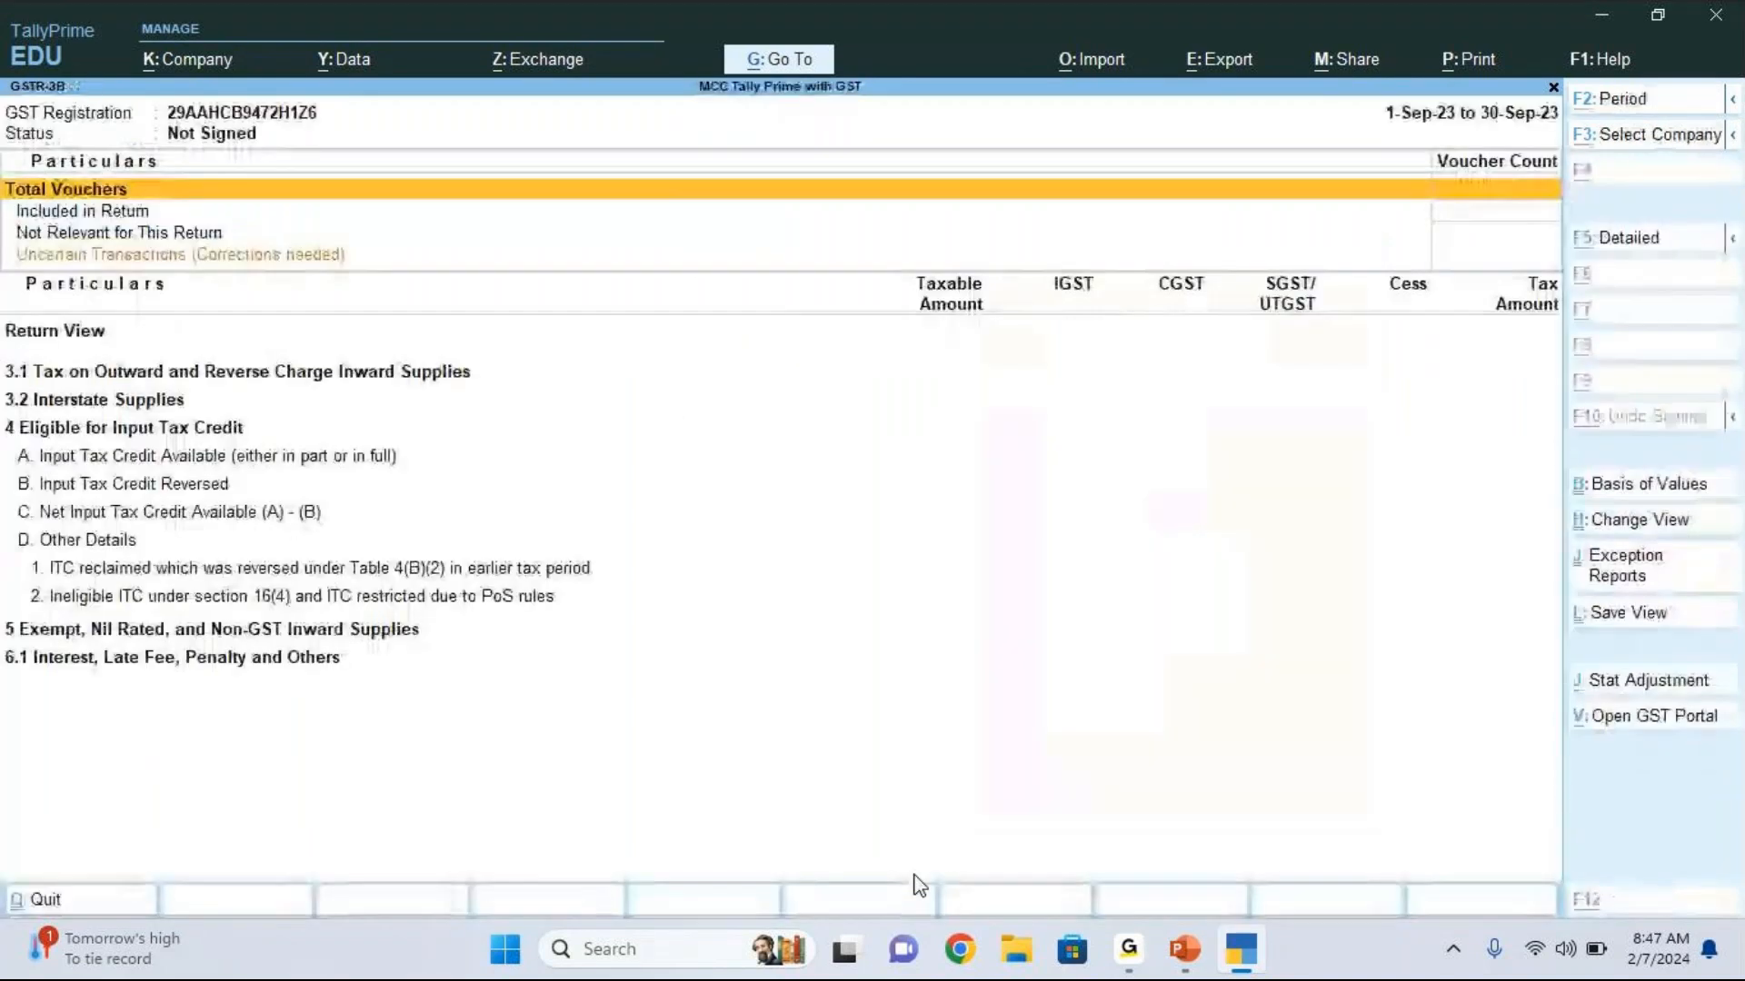
key(F2)
key(BackSpace)
key(Return)
key(BackSpace)
key(Return)
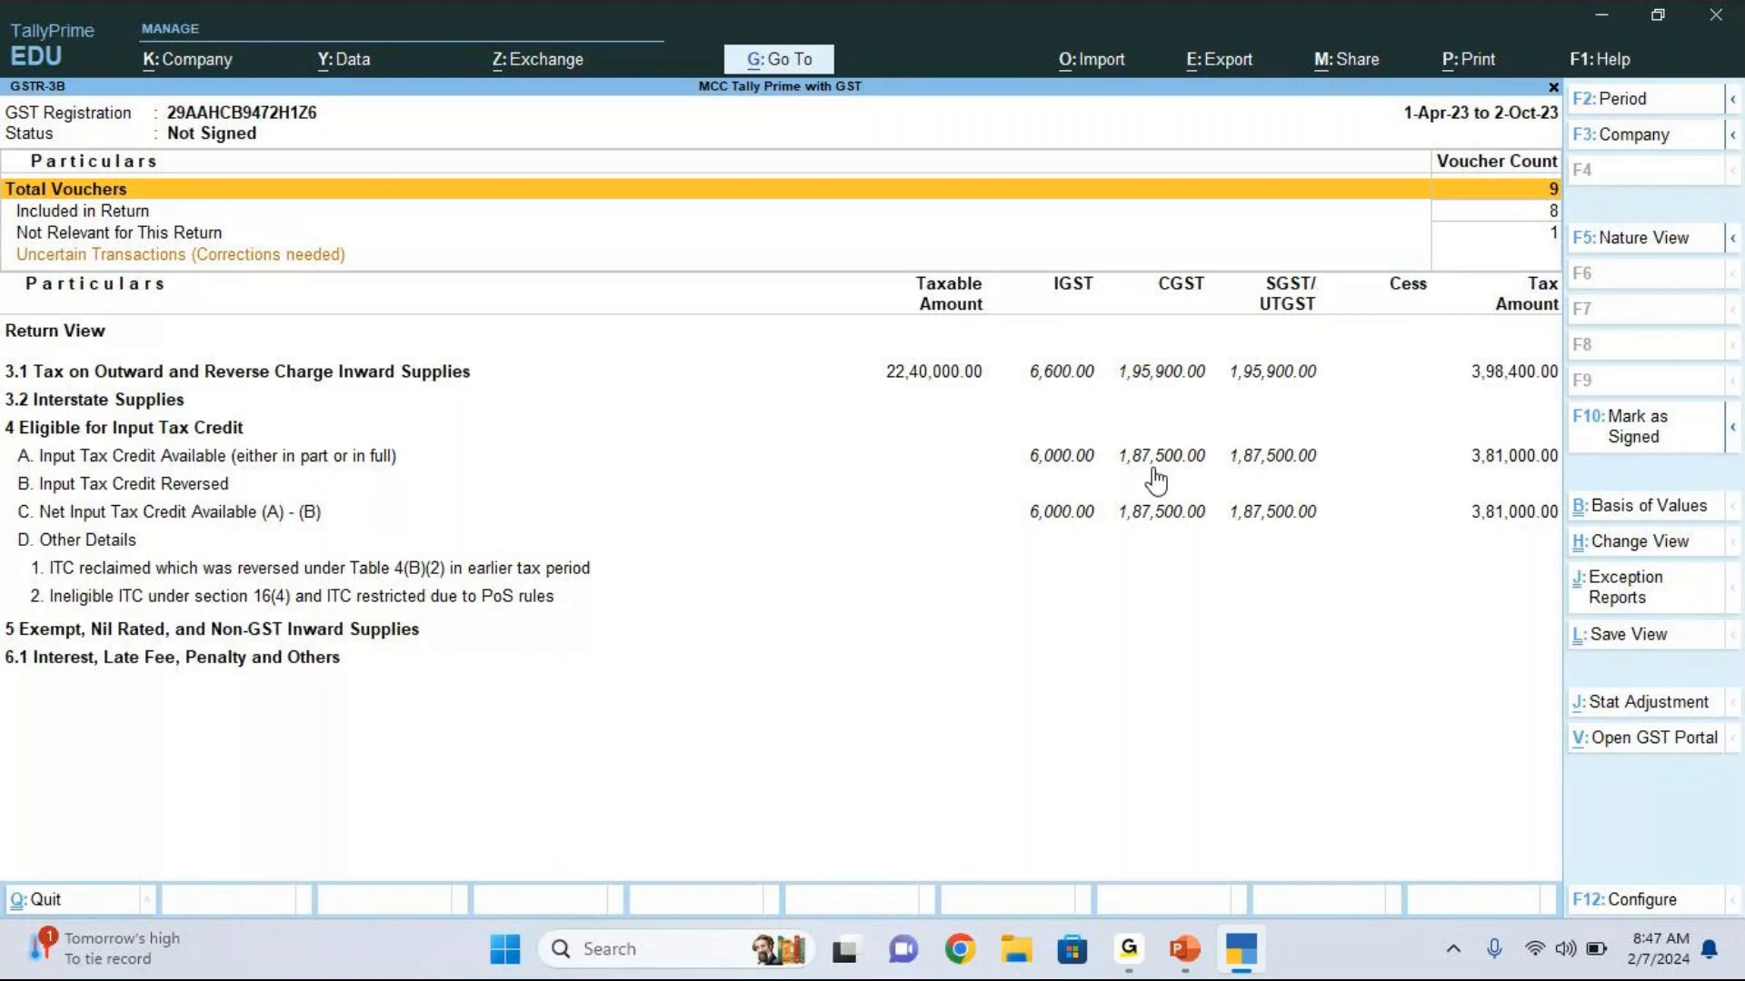
Step: Return to the GSTR-1 report and clear both period dates to cover 1-Apr-23 through 2-Oct-23
key(Escape)
key(Up)
key(Up)
key(Down)
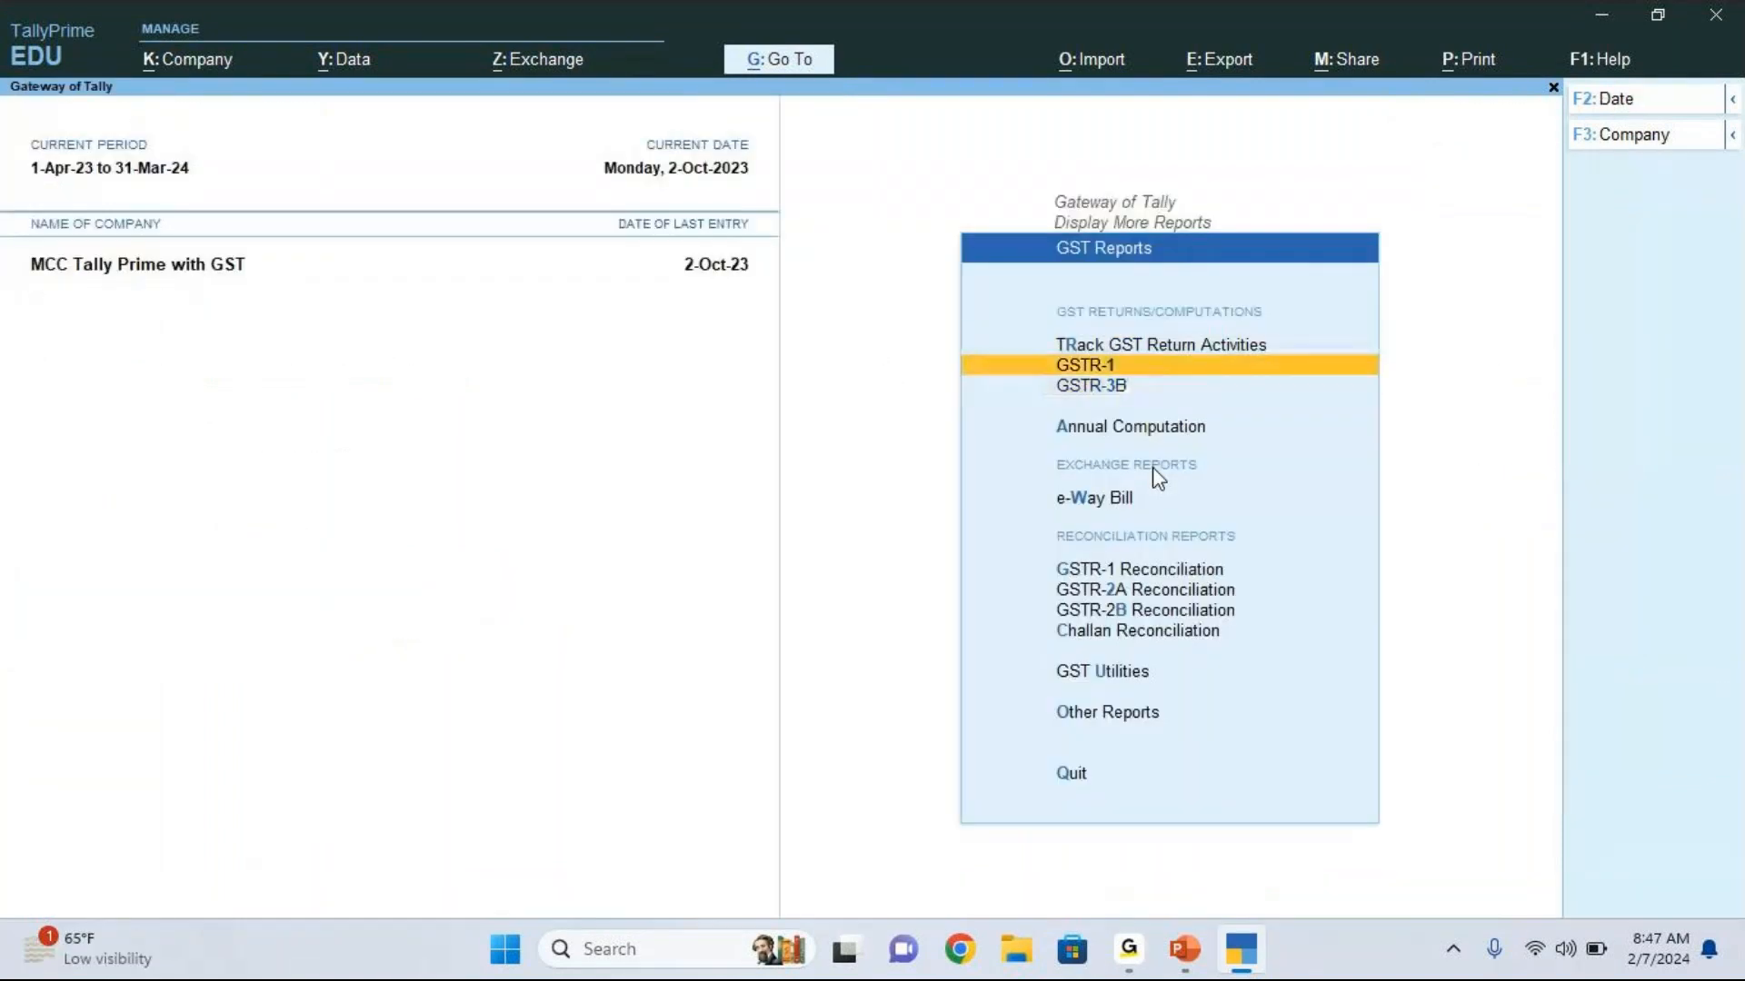
key(Return)
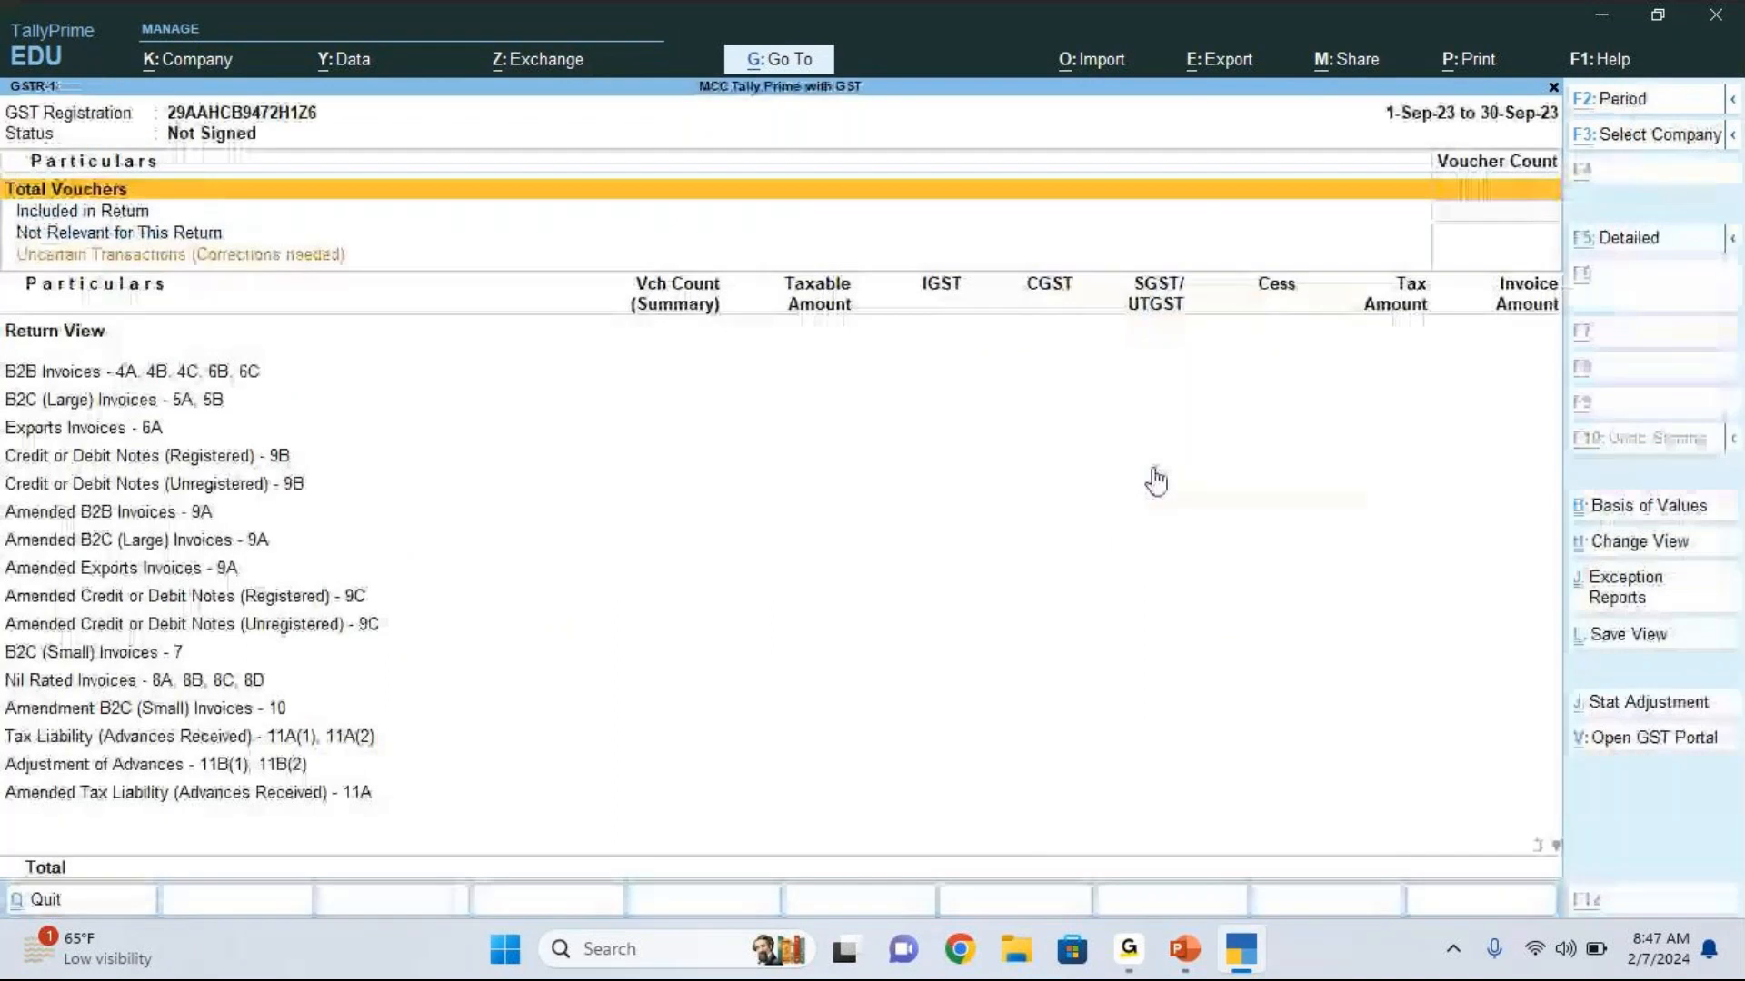
key(F2)
key(space)
key(Return)
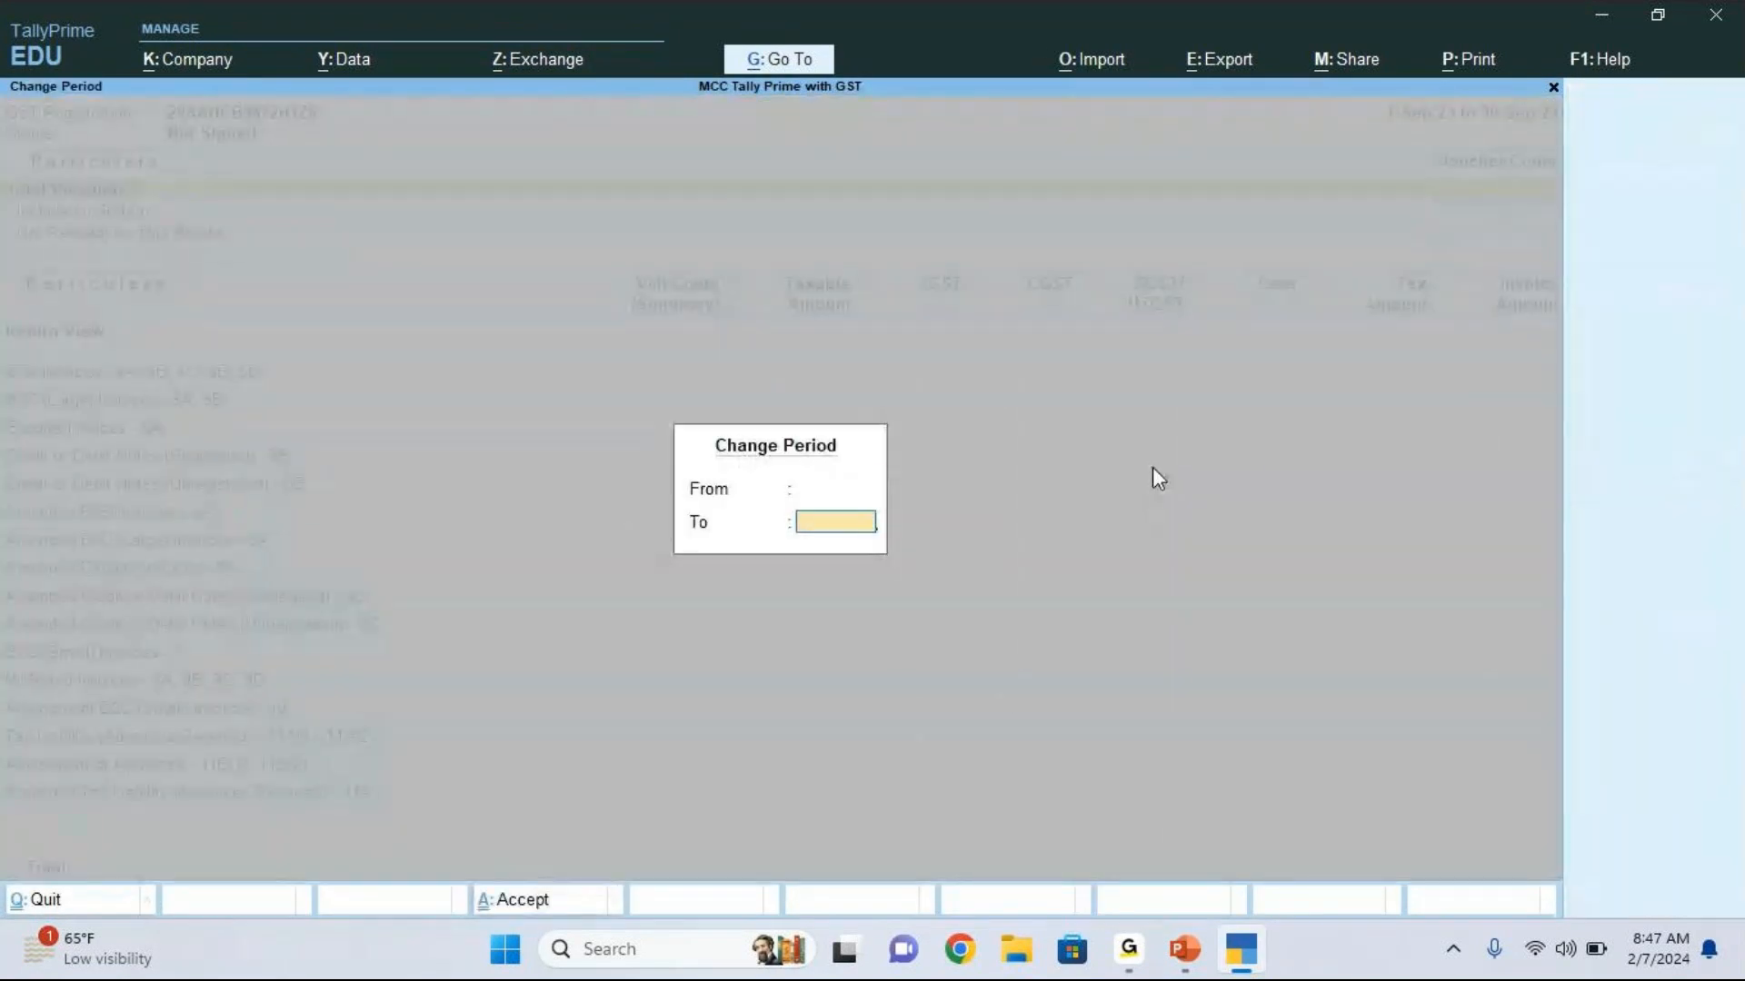
key(Return)
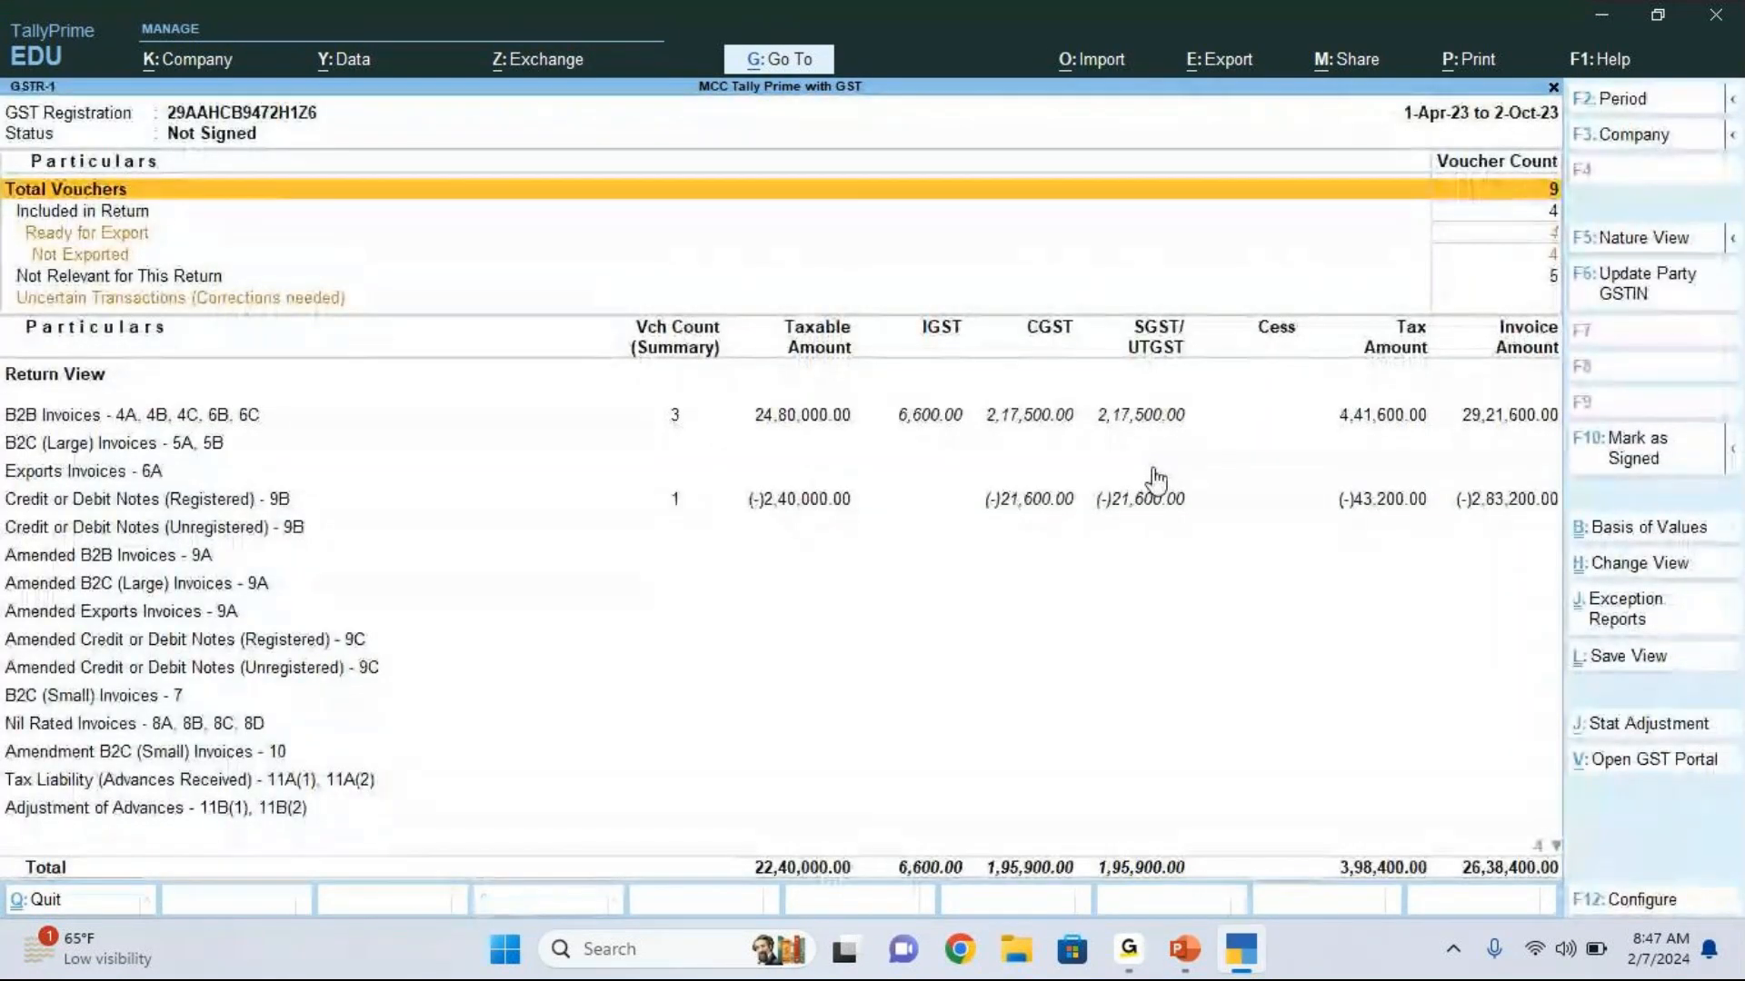
Step: Calculate the net CGST payable as 195,900-187,500 in the built-in calculator
key(ctrl+n)
text(195)
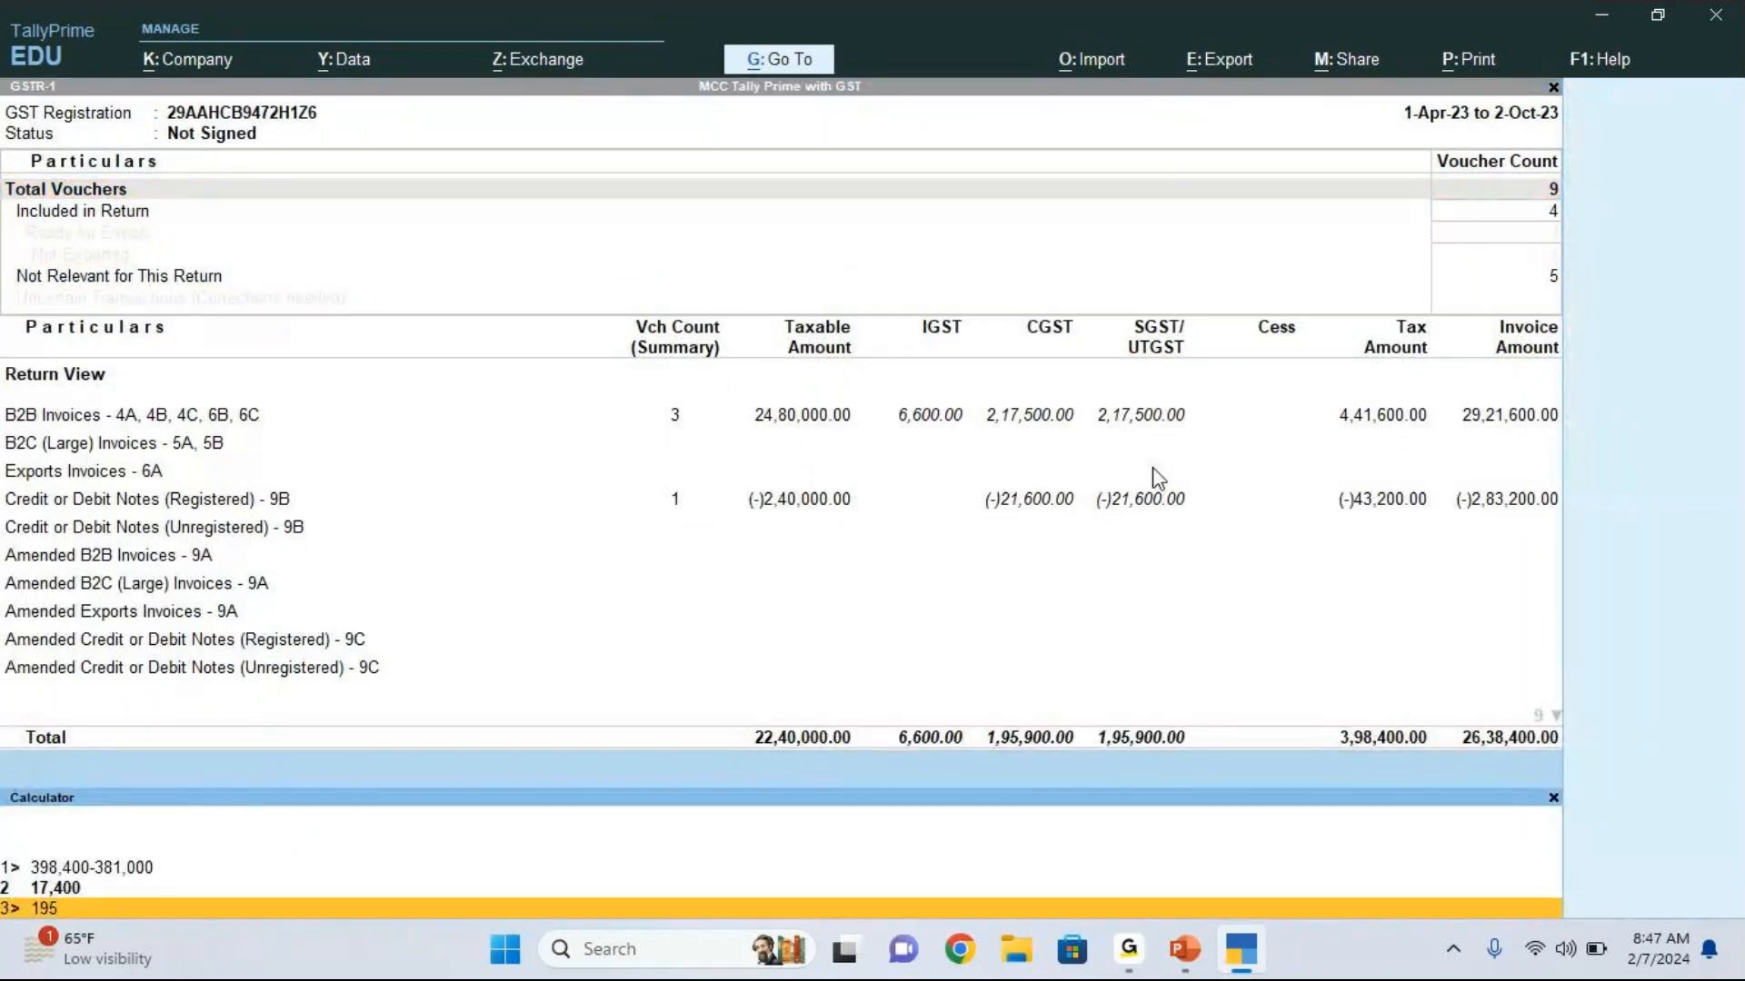
click(1553, 797)
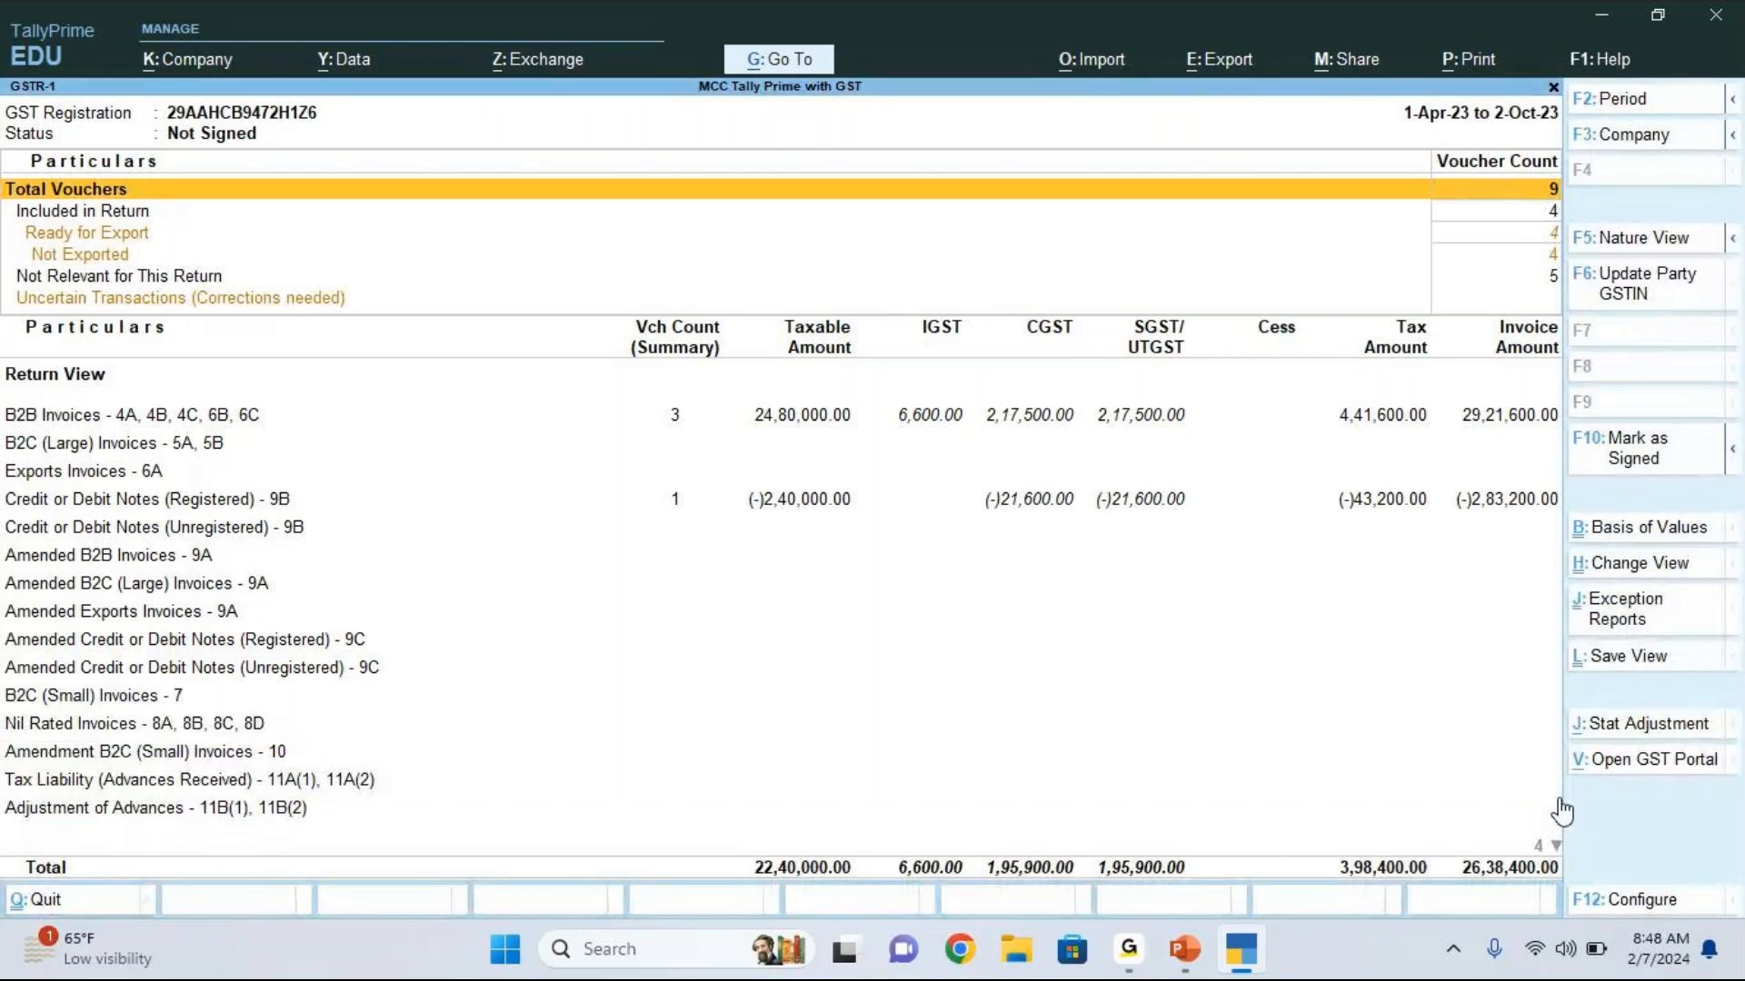
key(ctrl+n)
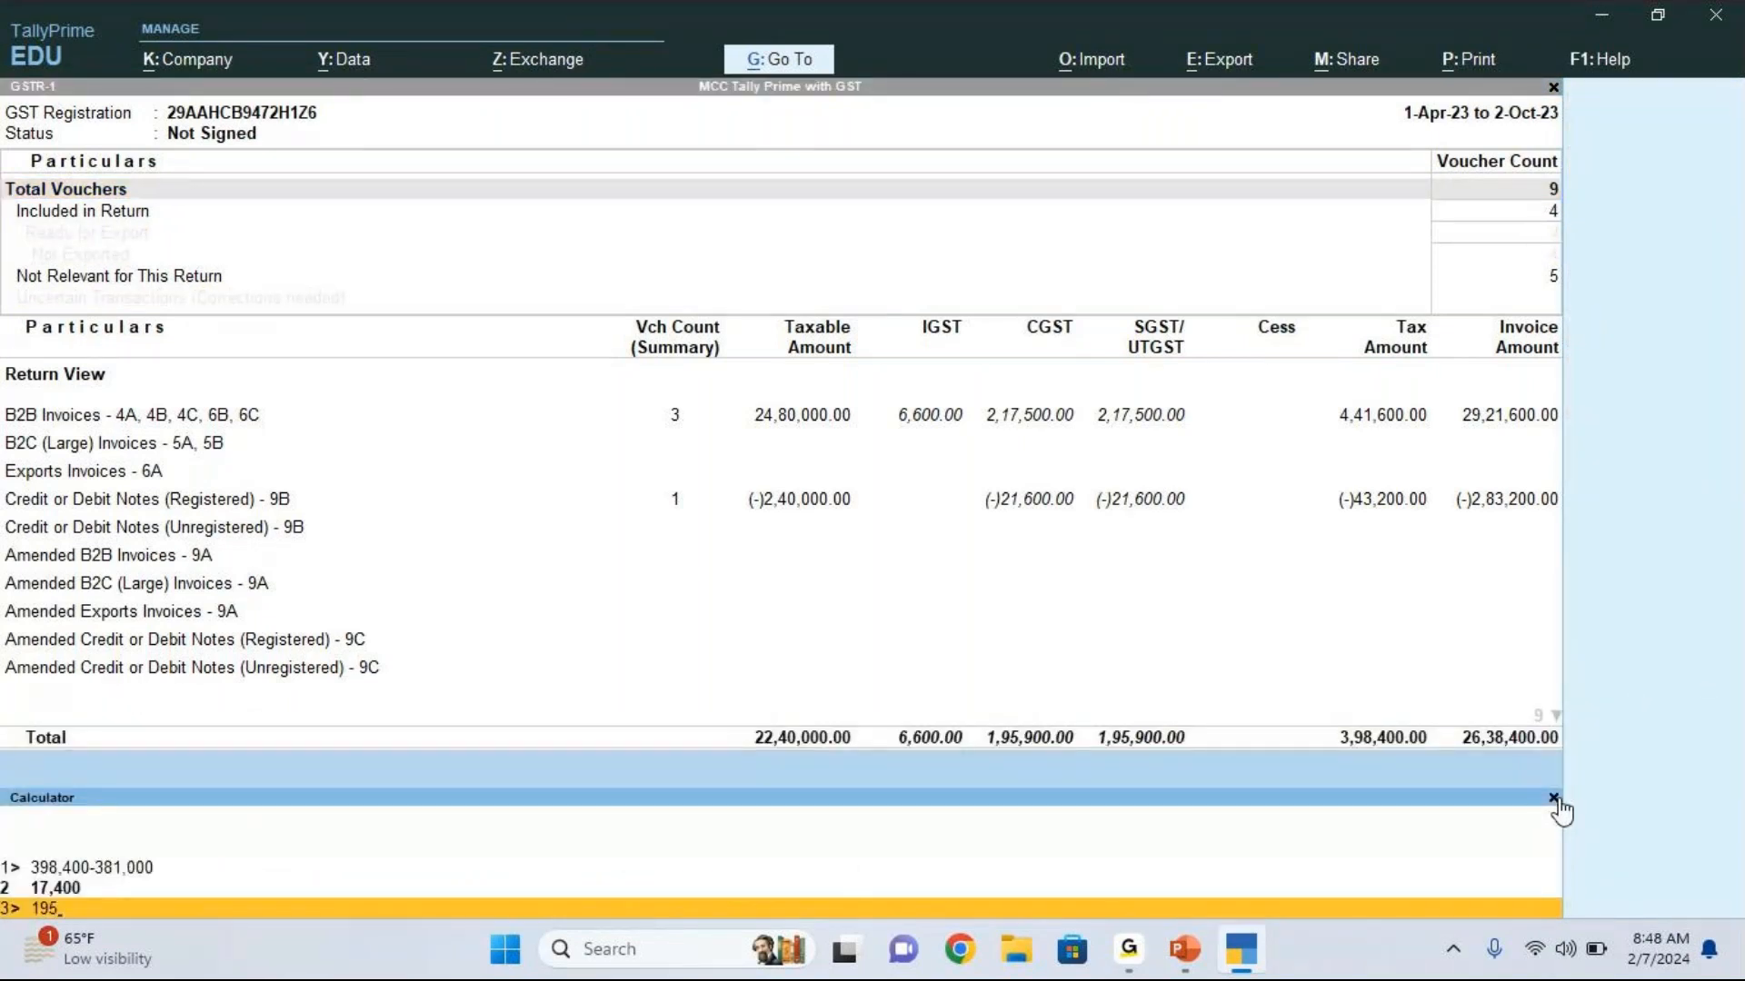
text(,900-)
text(187,500)
key(Return)
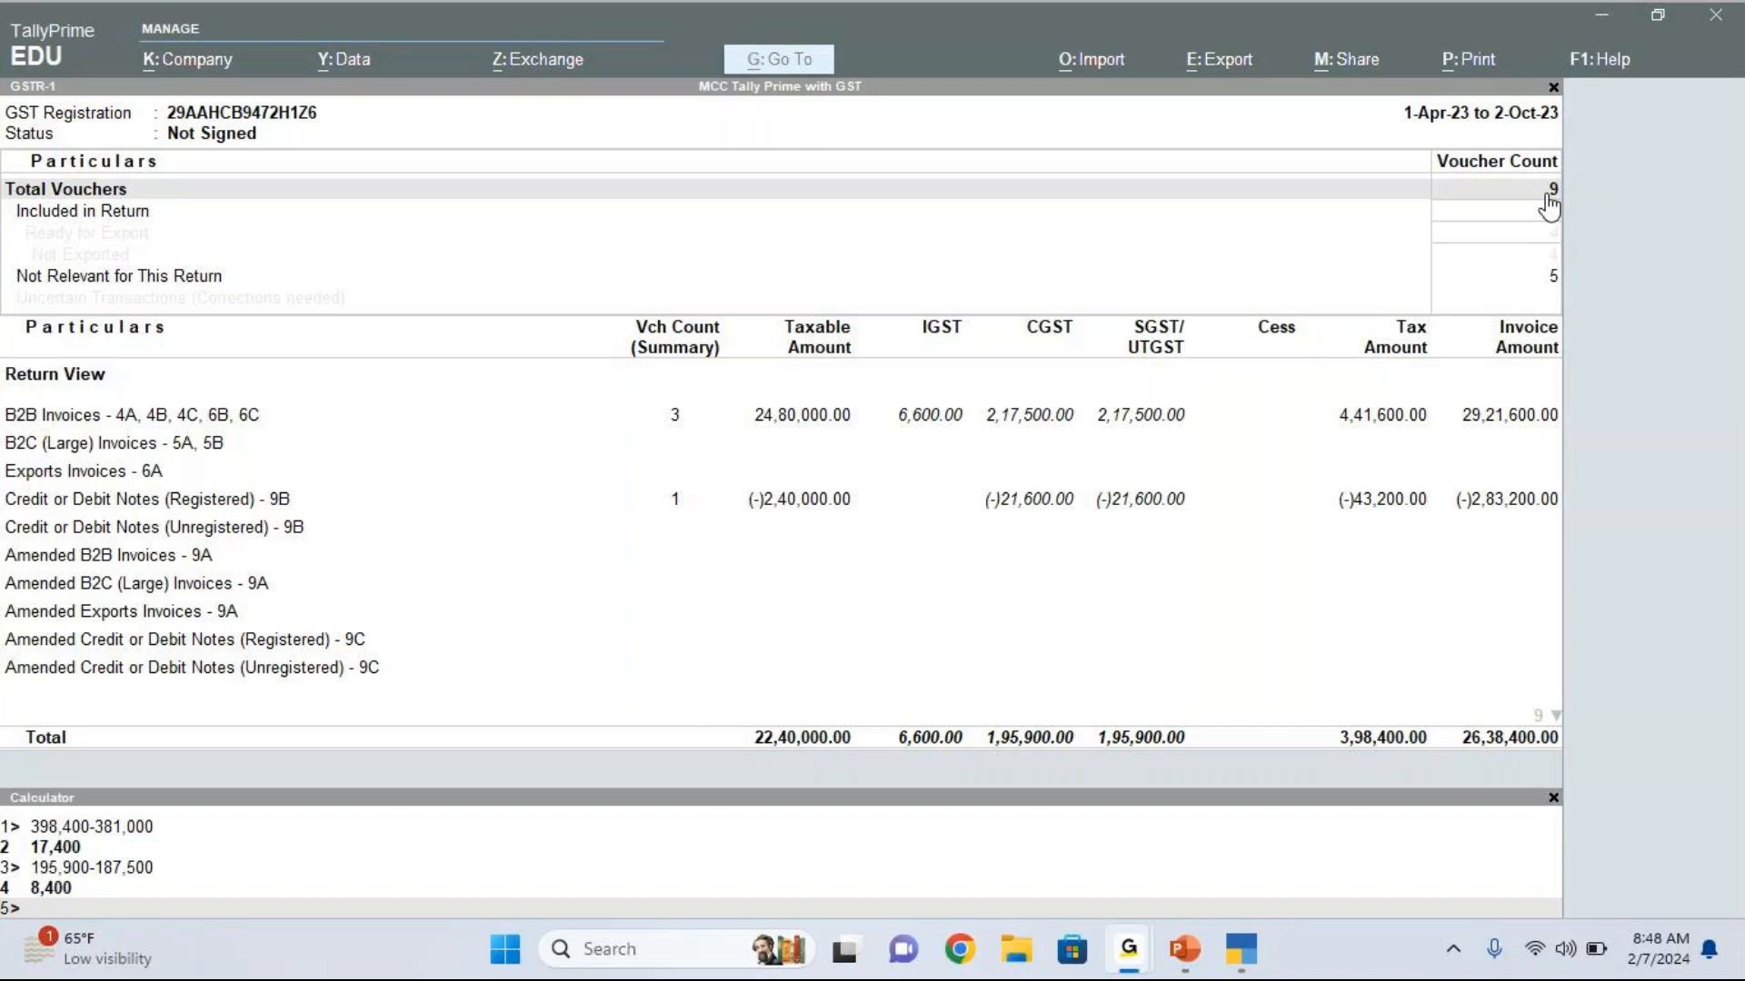
Step: Calculate the net IGST payable as 6,600-6000 in the calculator
text(6,600-60)
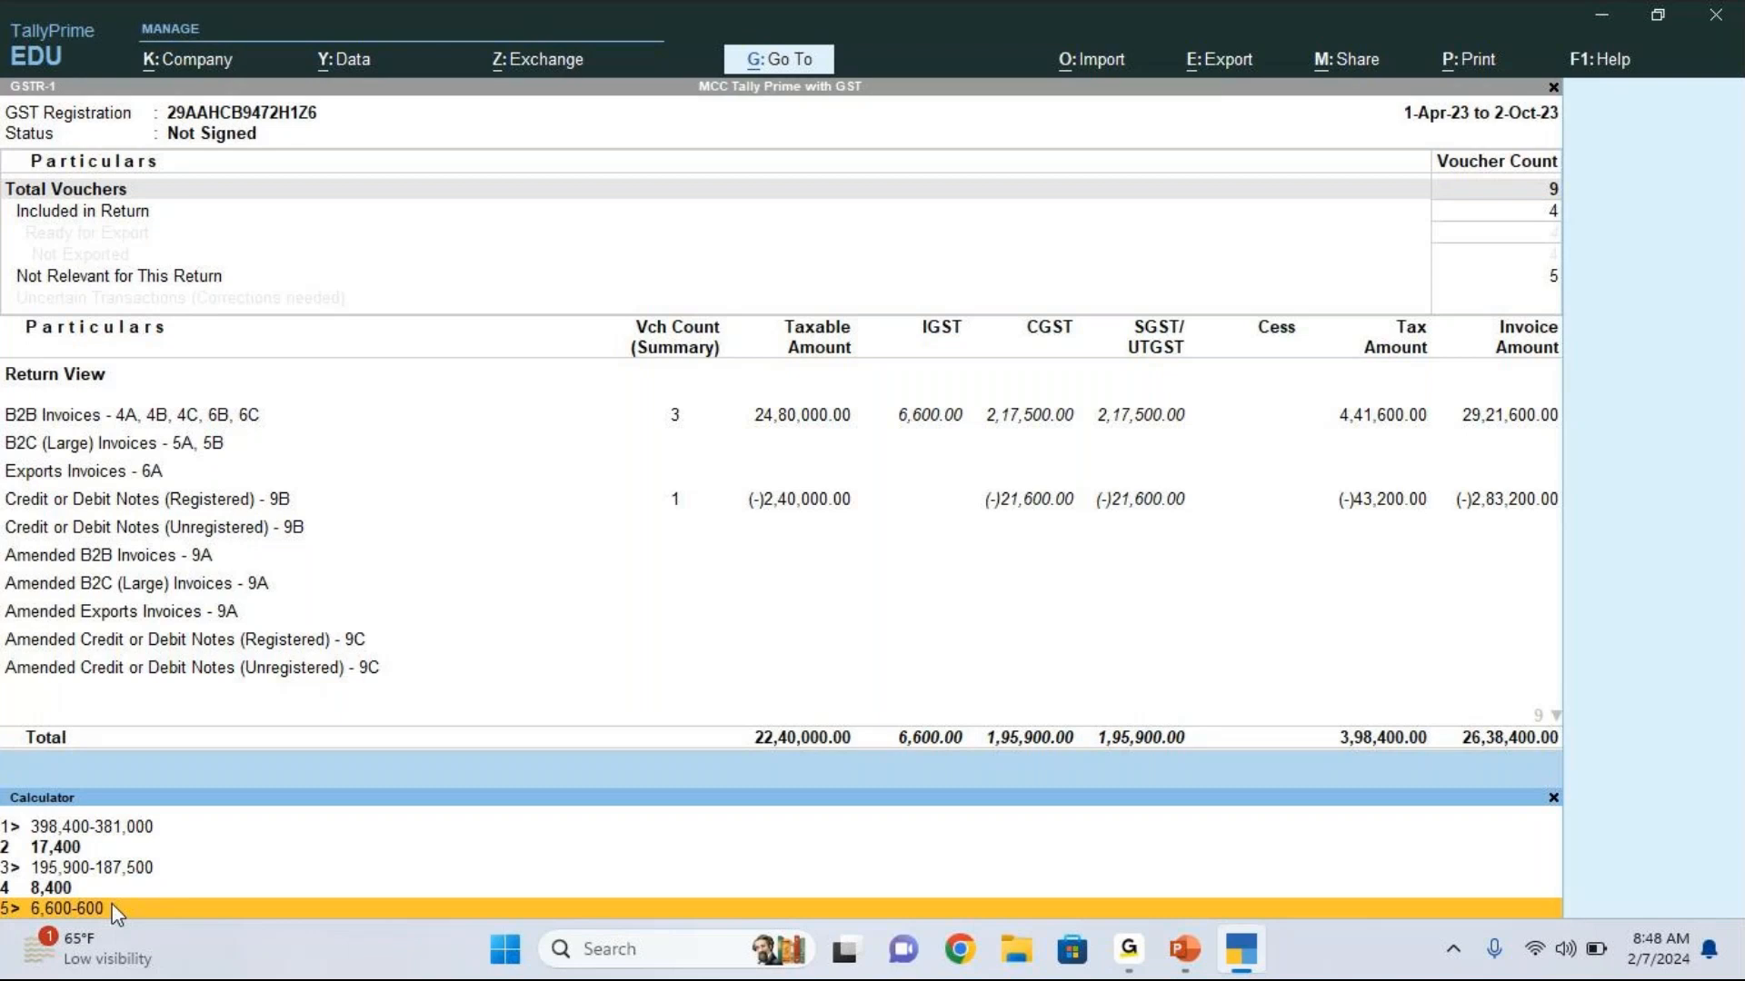
text(0)
key(Return)
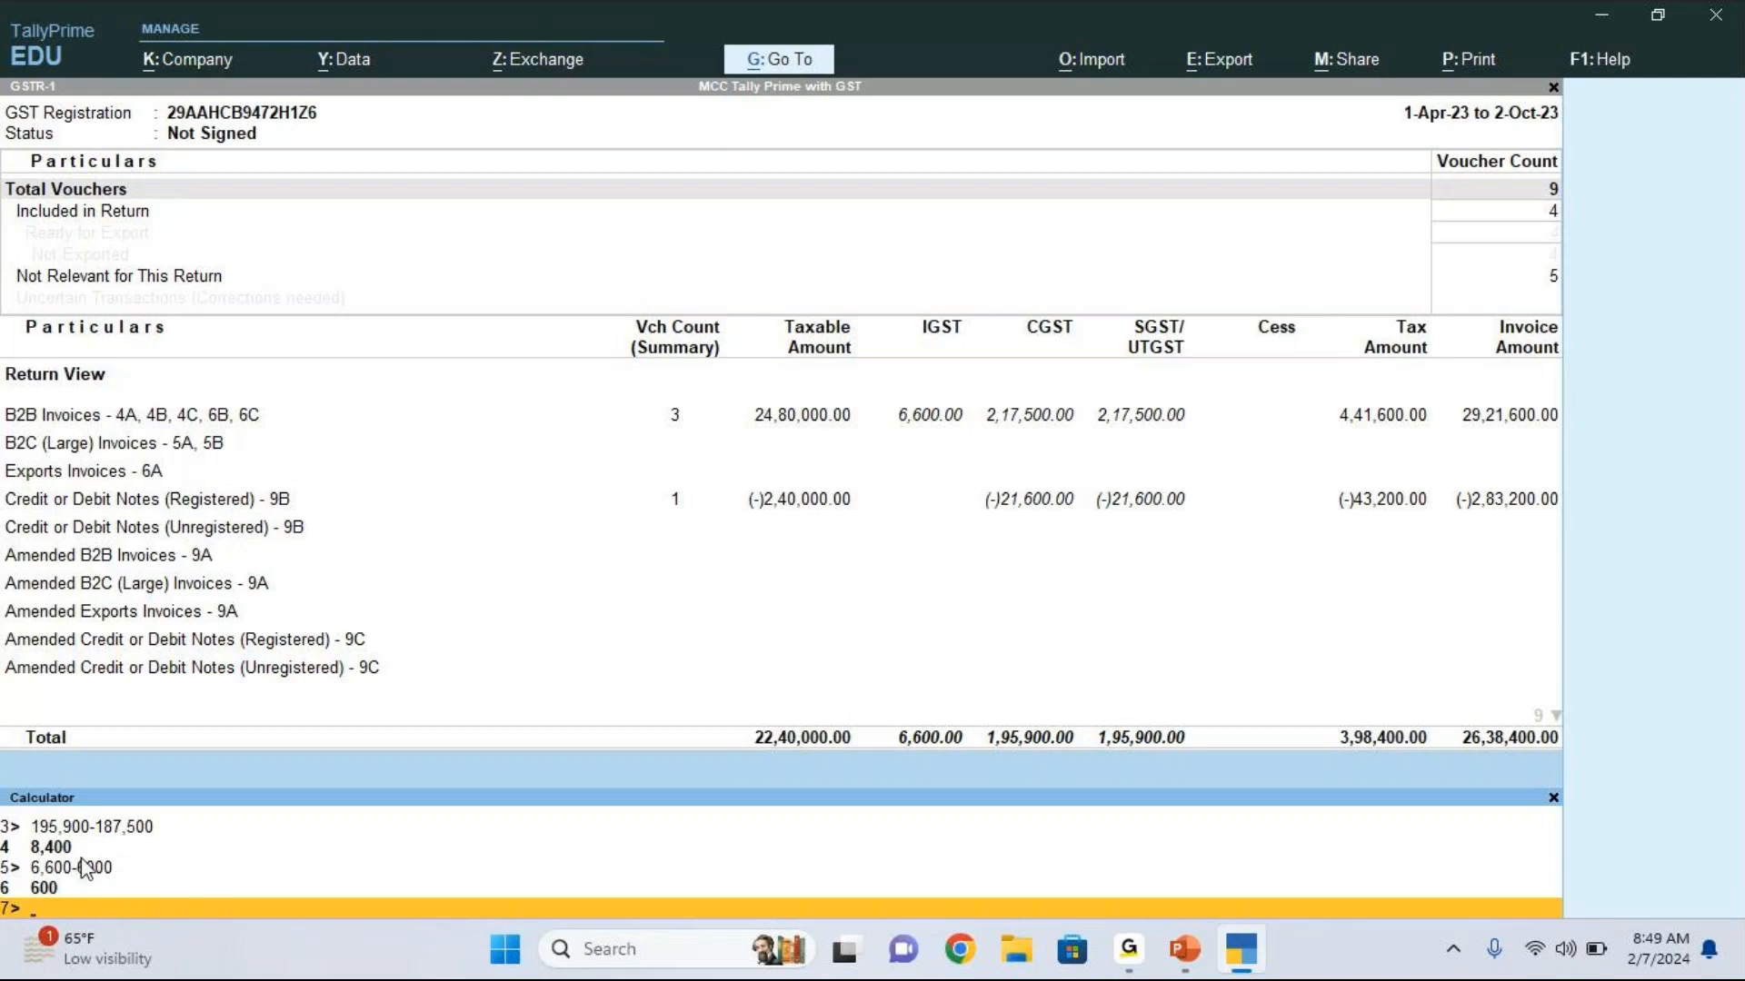
Step: Add the net CGST, SGST and IGST amounts as 8400+8400+600 in the calculator and close it
text(8400+8400+600)
key(Return)
key(Up)
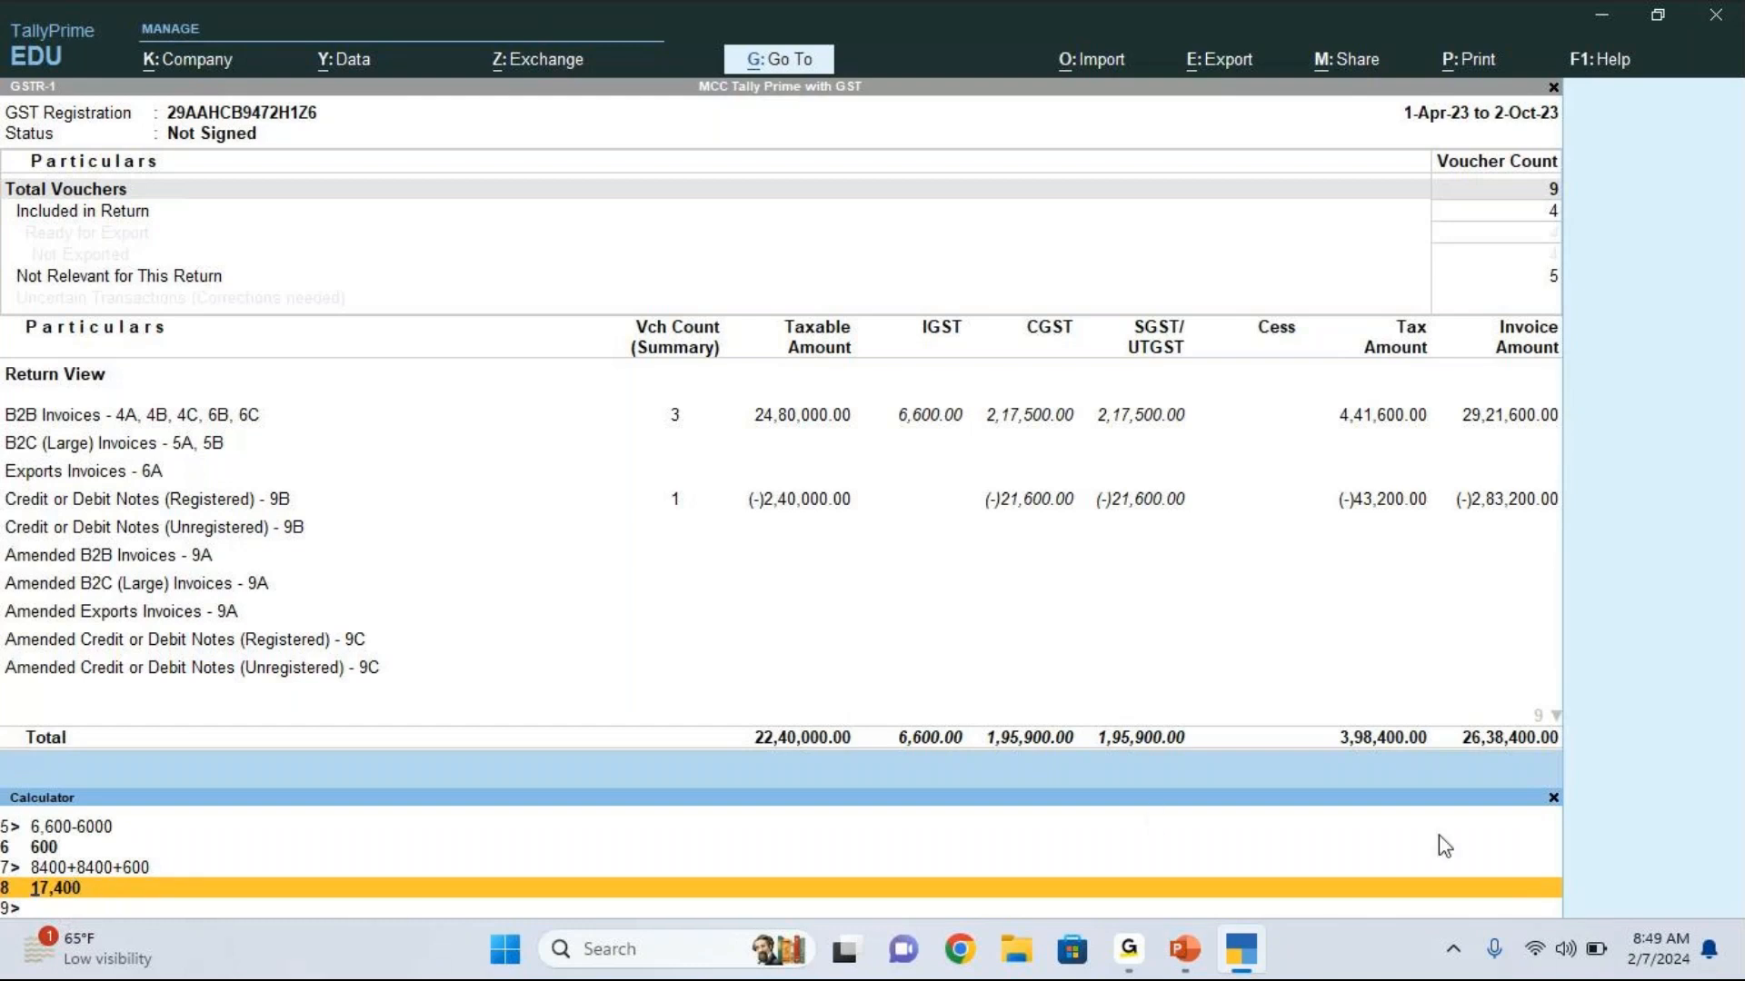
click(1554, 800)
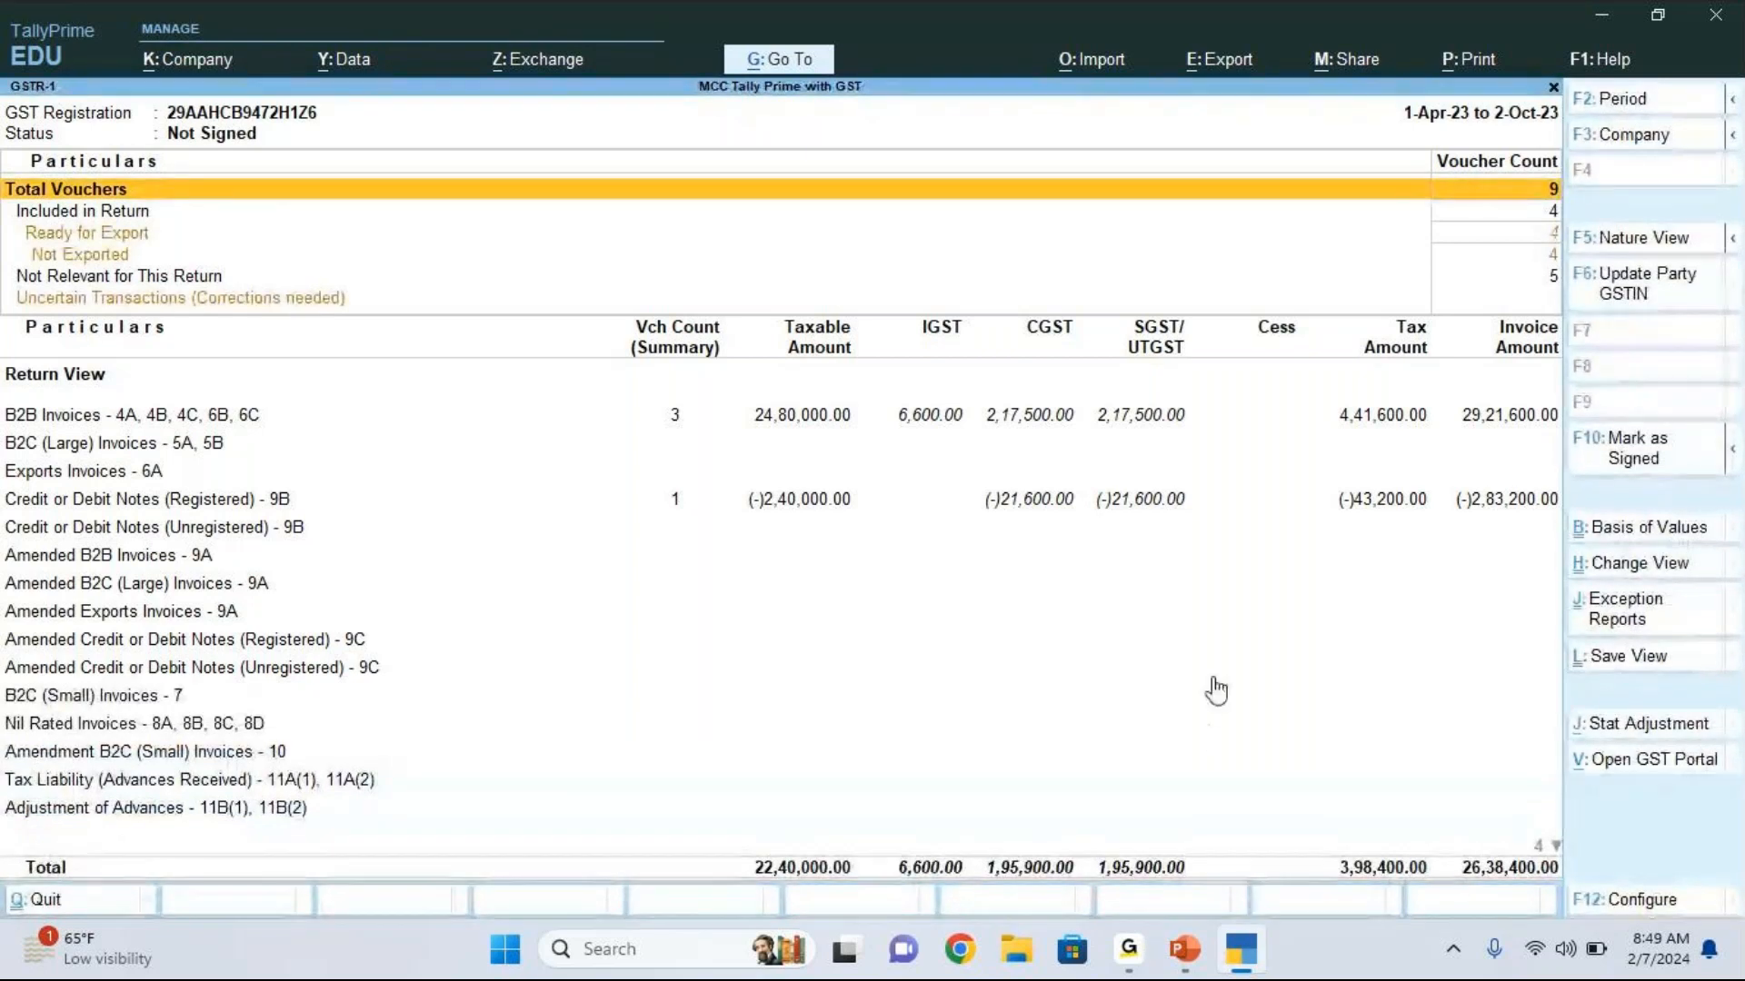
Step: Close the GSTR-1 report and return to the list of GST reports
key(alt+Tab)
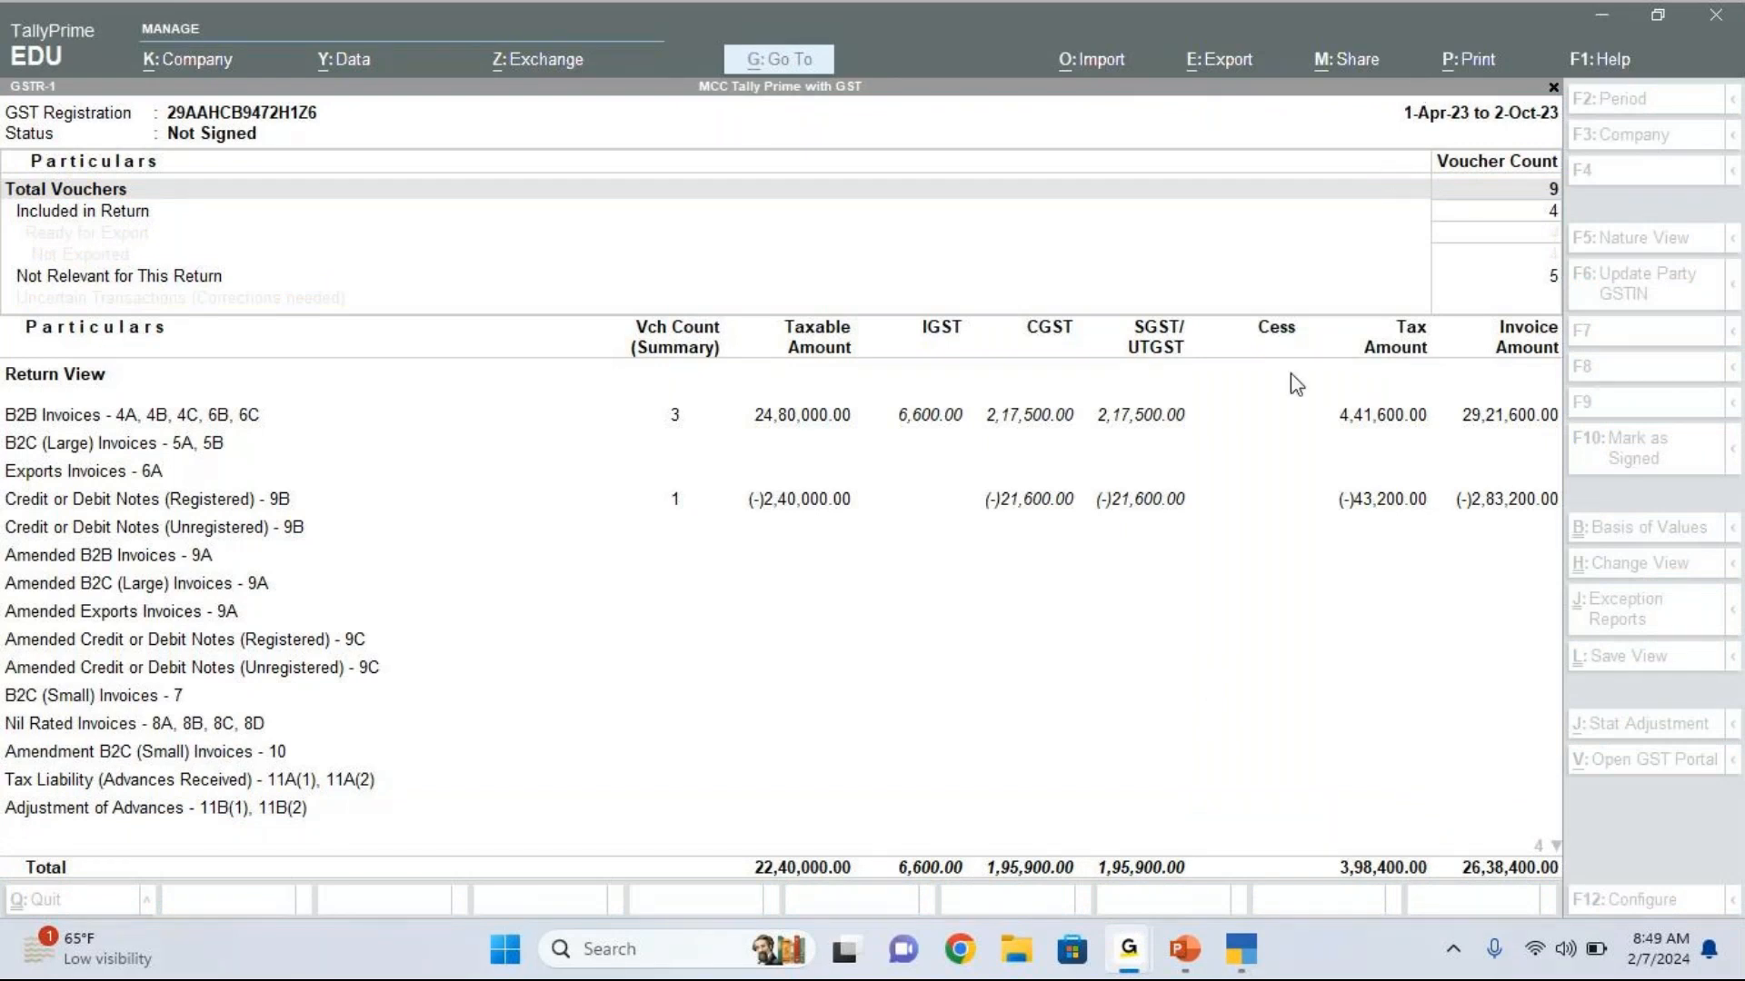
click(1537, 559)
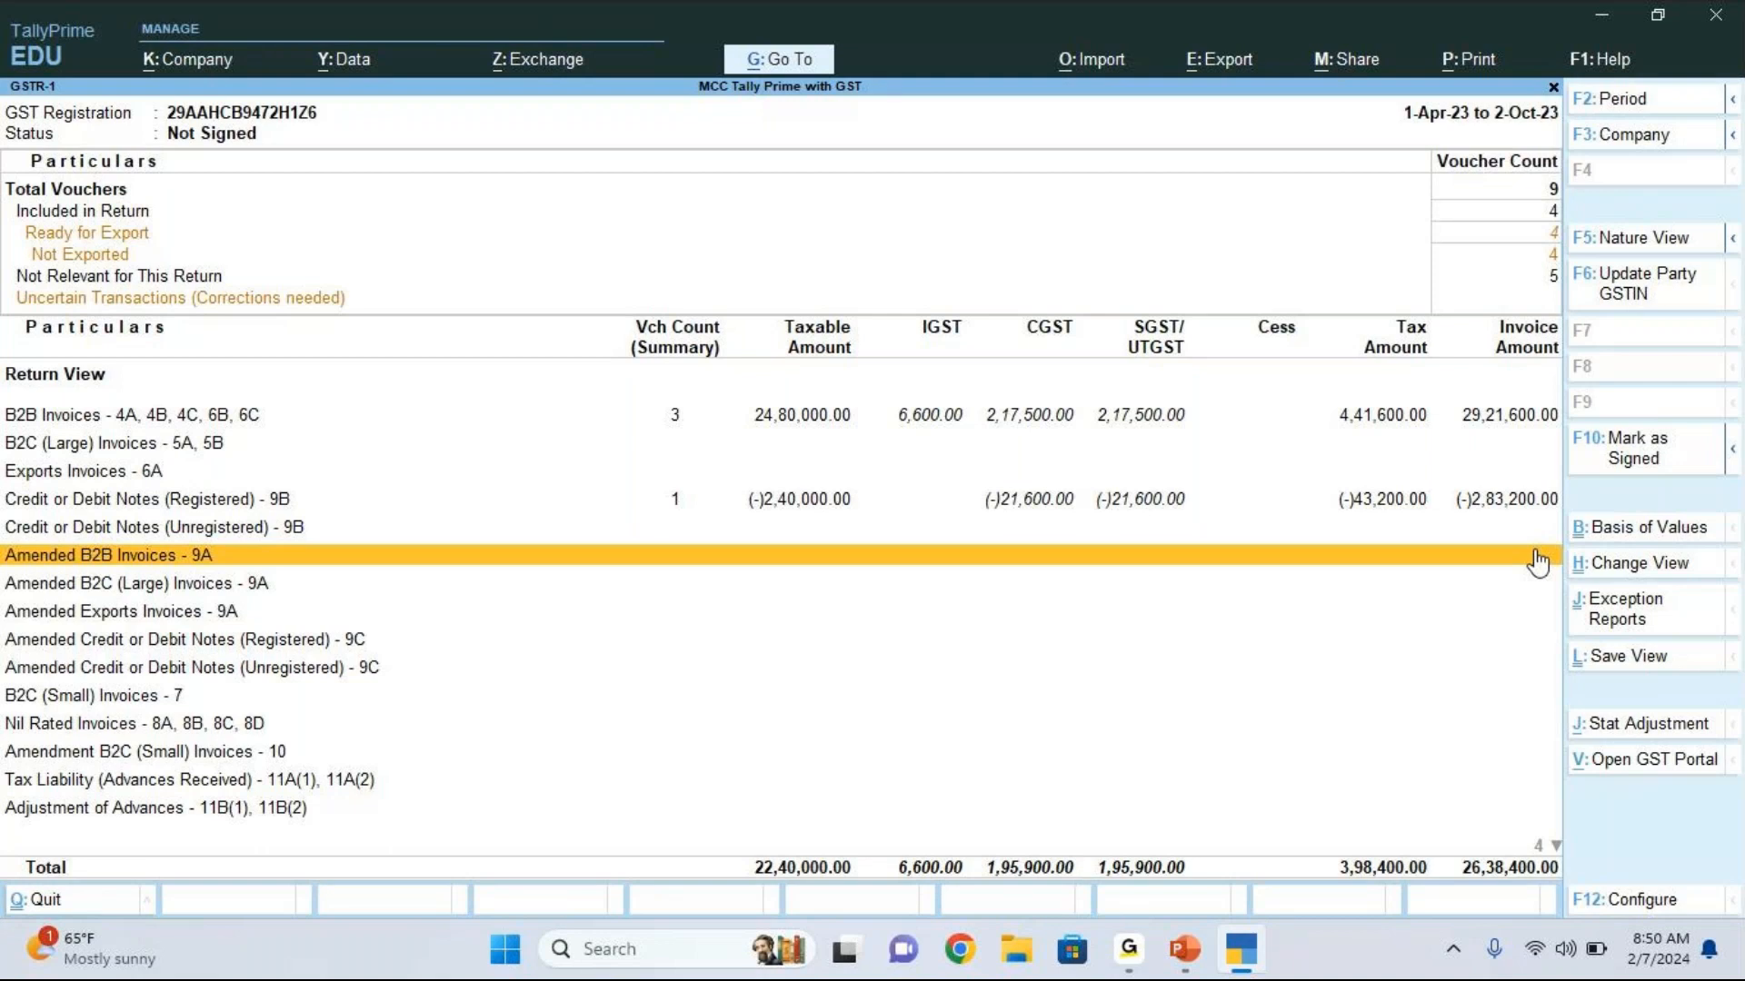
key(Escape)
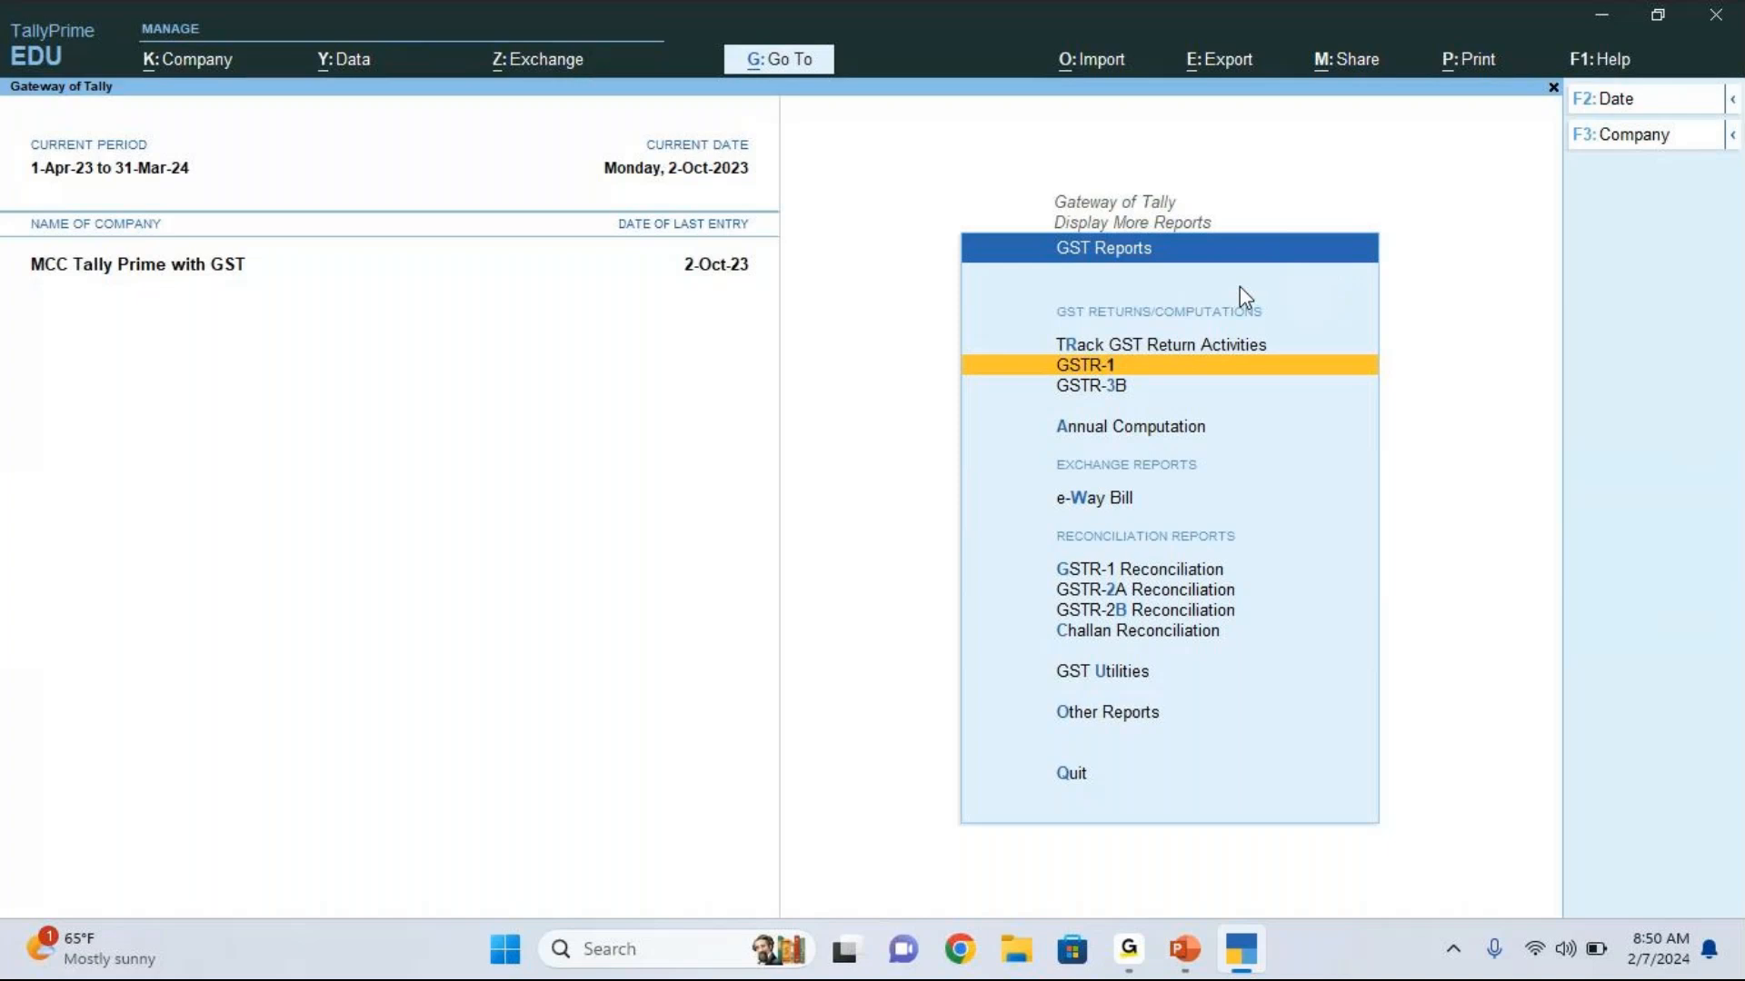
key(Return)
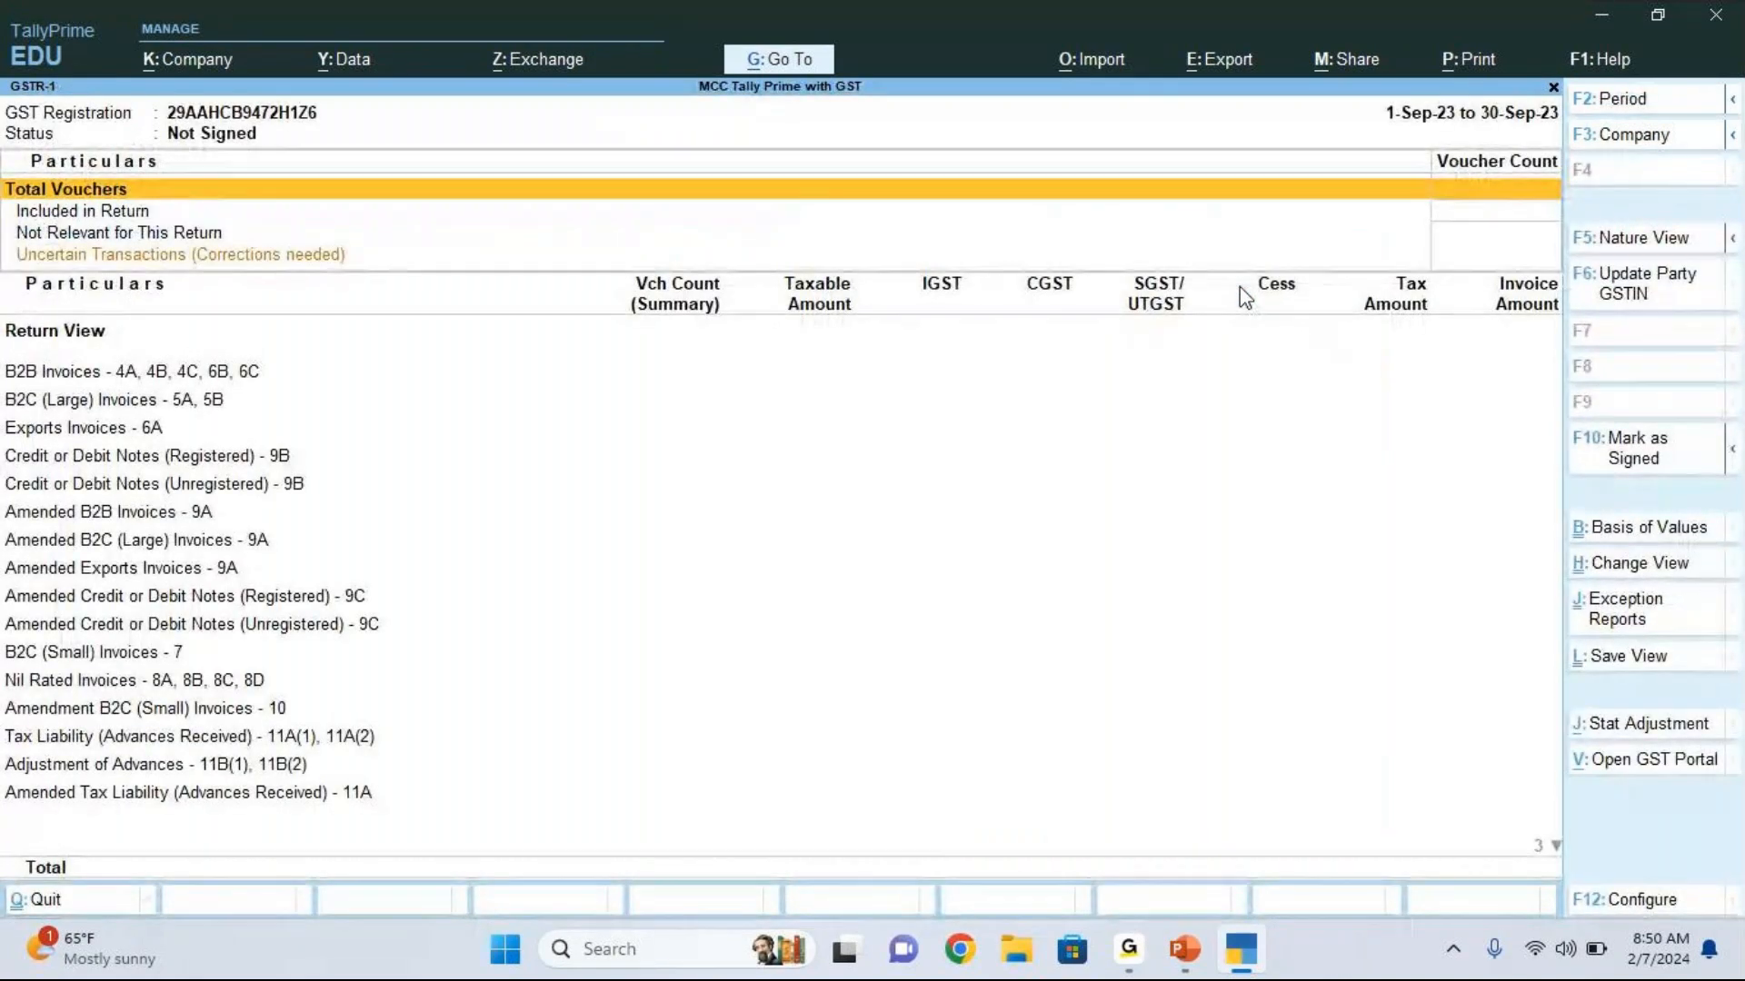
key(Escape)
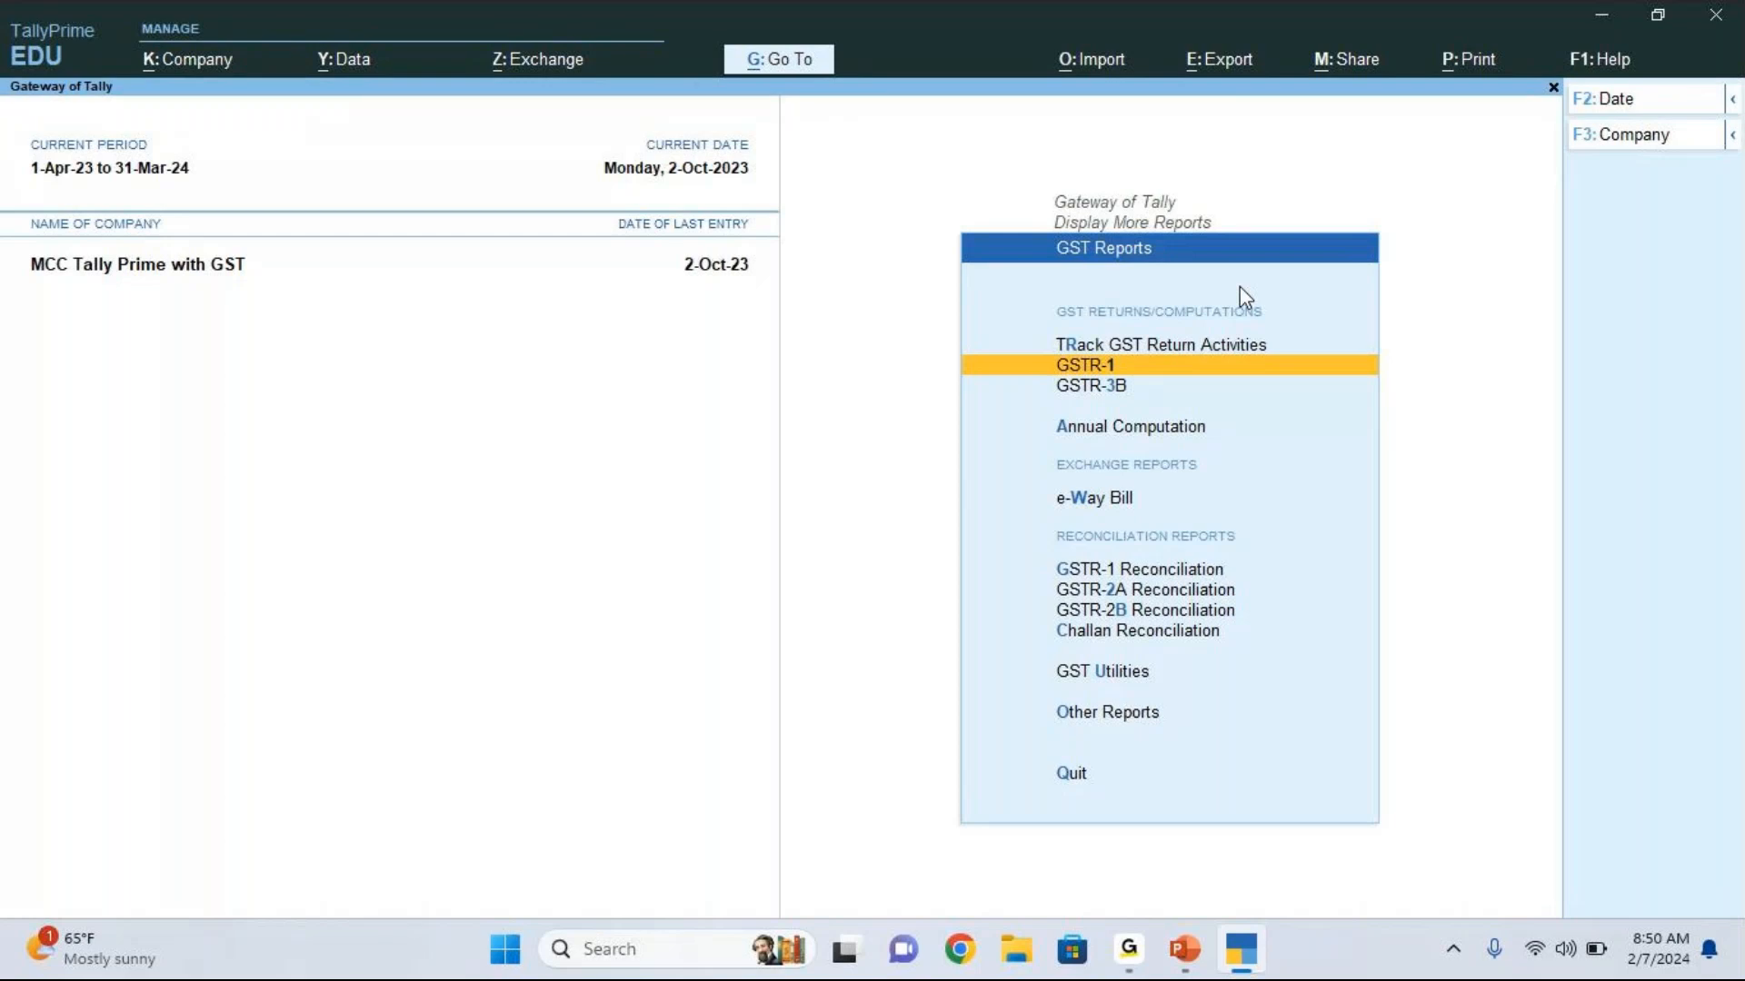
Step: Open the GSTR-1 return and change its period to 1-Apr-23 to 2-Oct-23
key(Return)
key(F2)
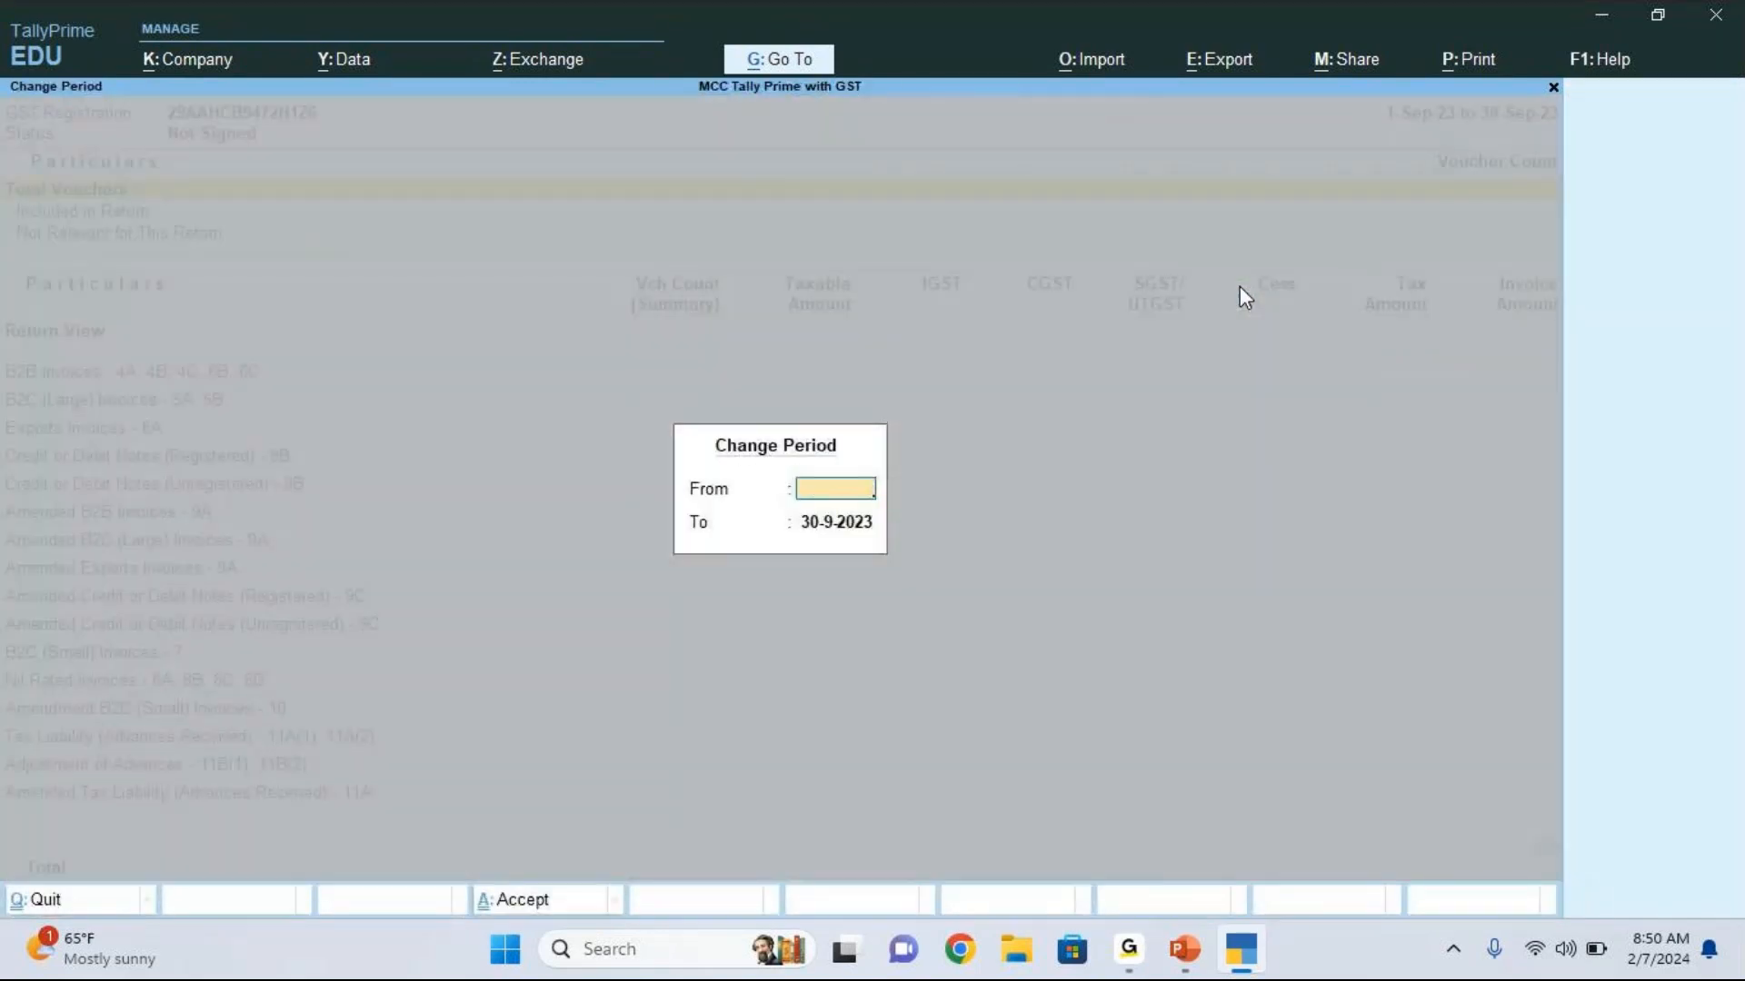
key(Return)
key(Return)
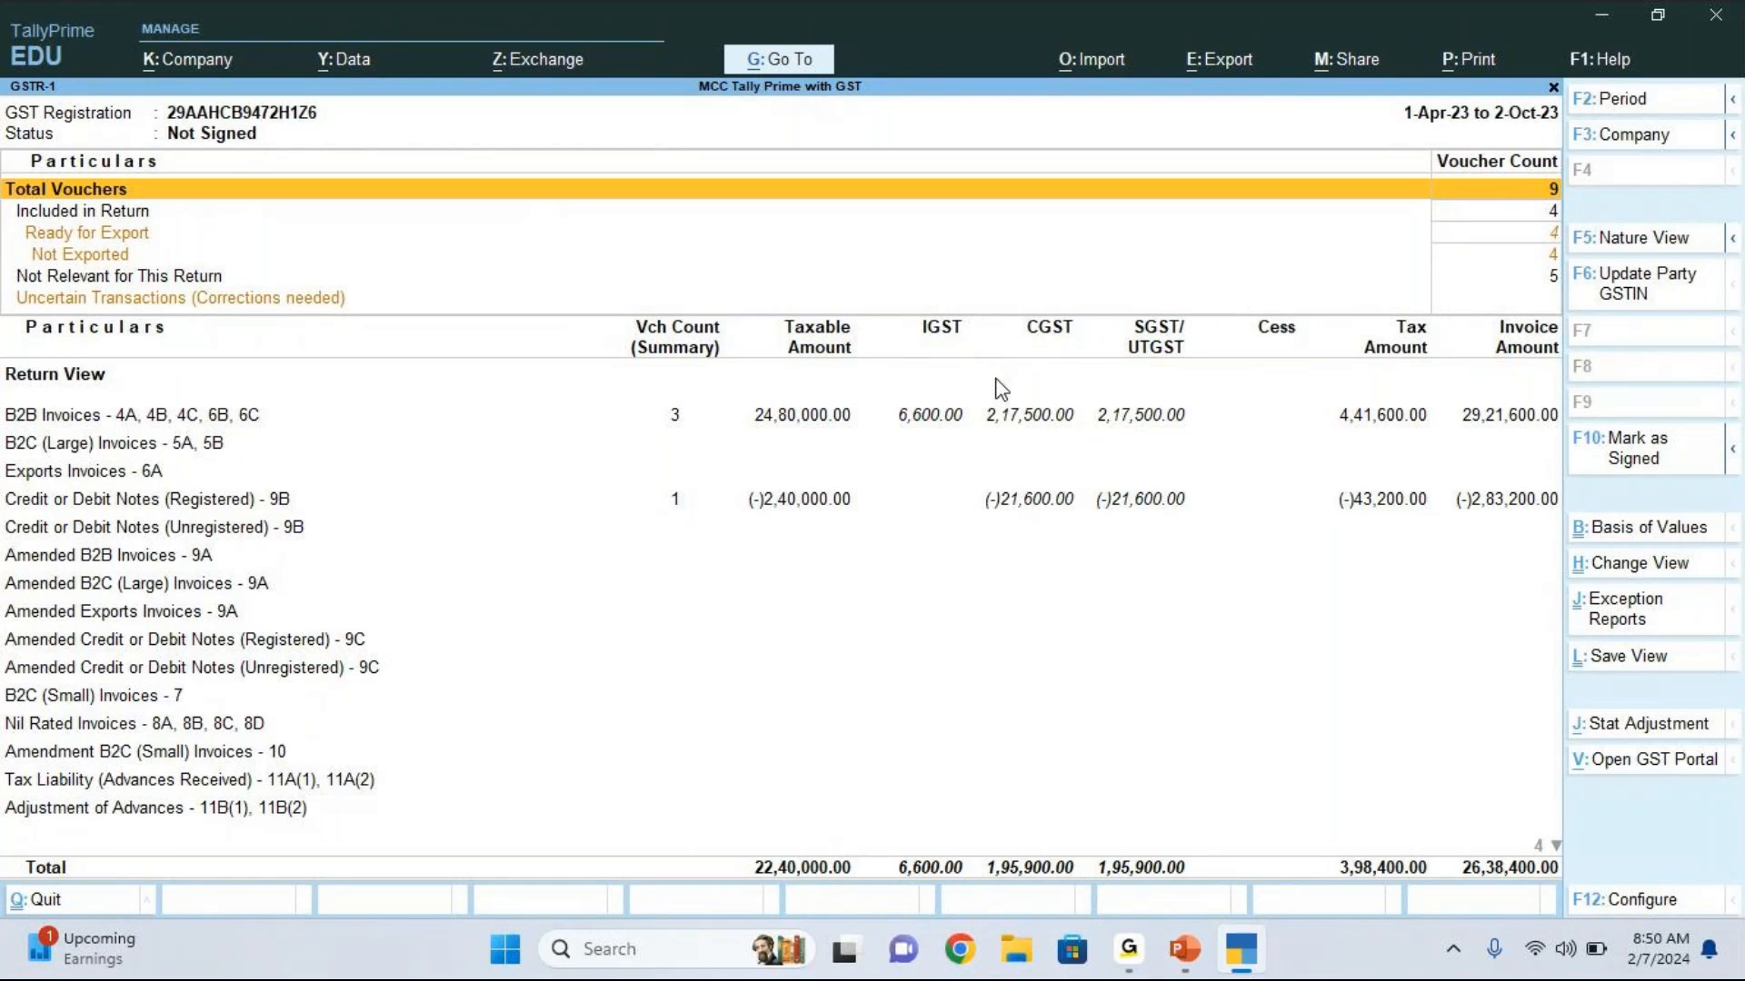
Step: Open the party-wise summary of the B2B Invoices section in the GSTR-1 return
key(Down)
key(Down)
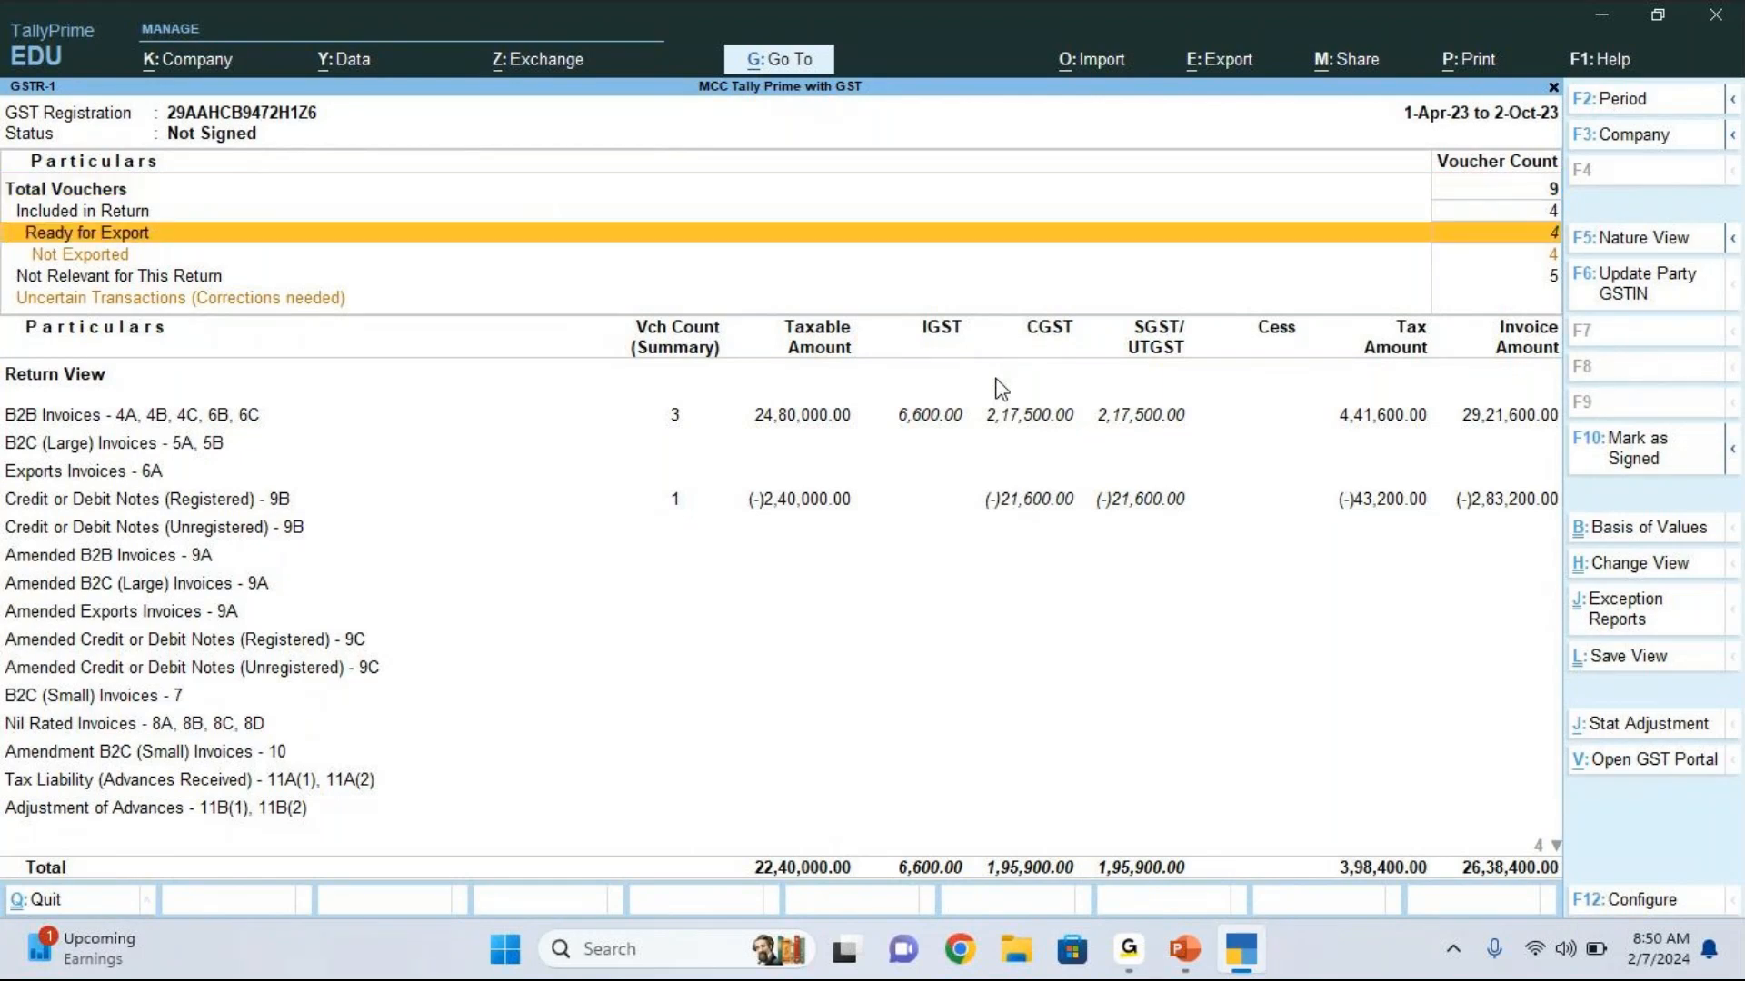
key(Down)
key(Down)
key(Down)
key(Return)
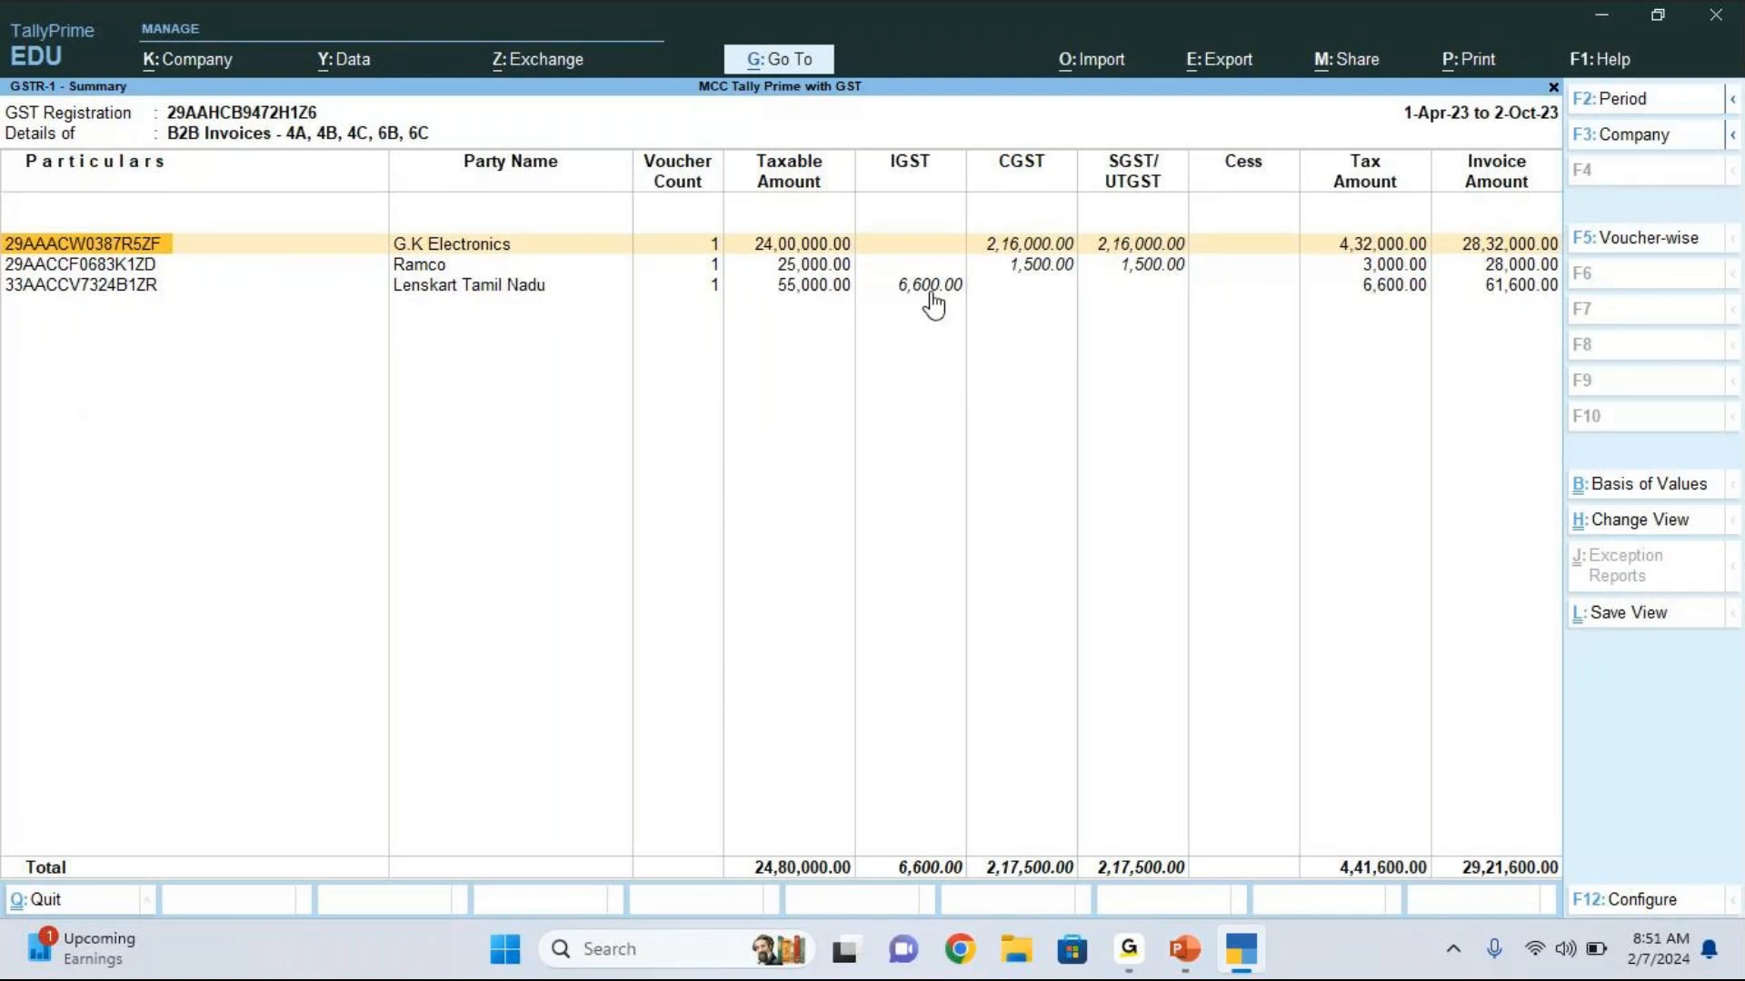
Step: Drill down to the Lenskart Tamil Nadu sales voucher to examine its IGST
key(Down)
key(Down)
key(Return)
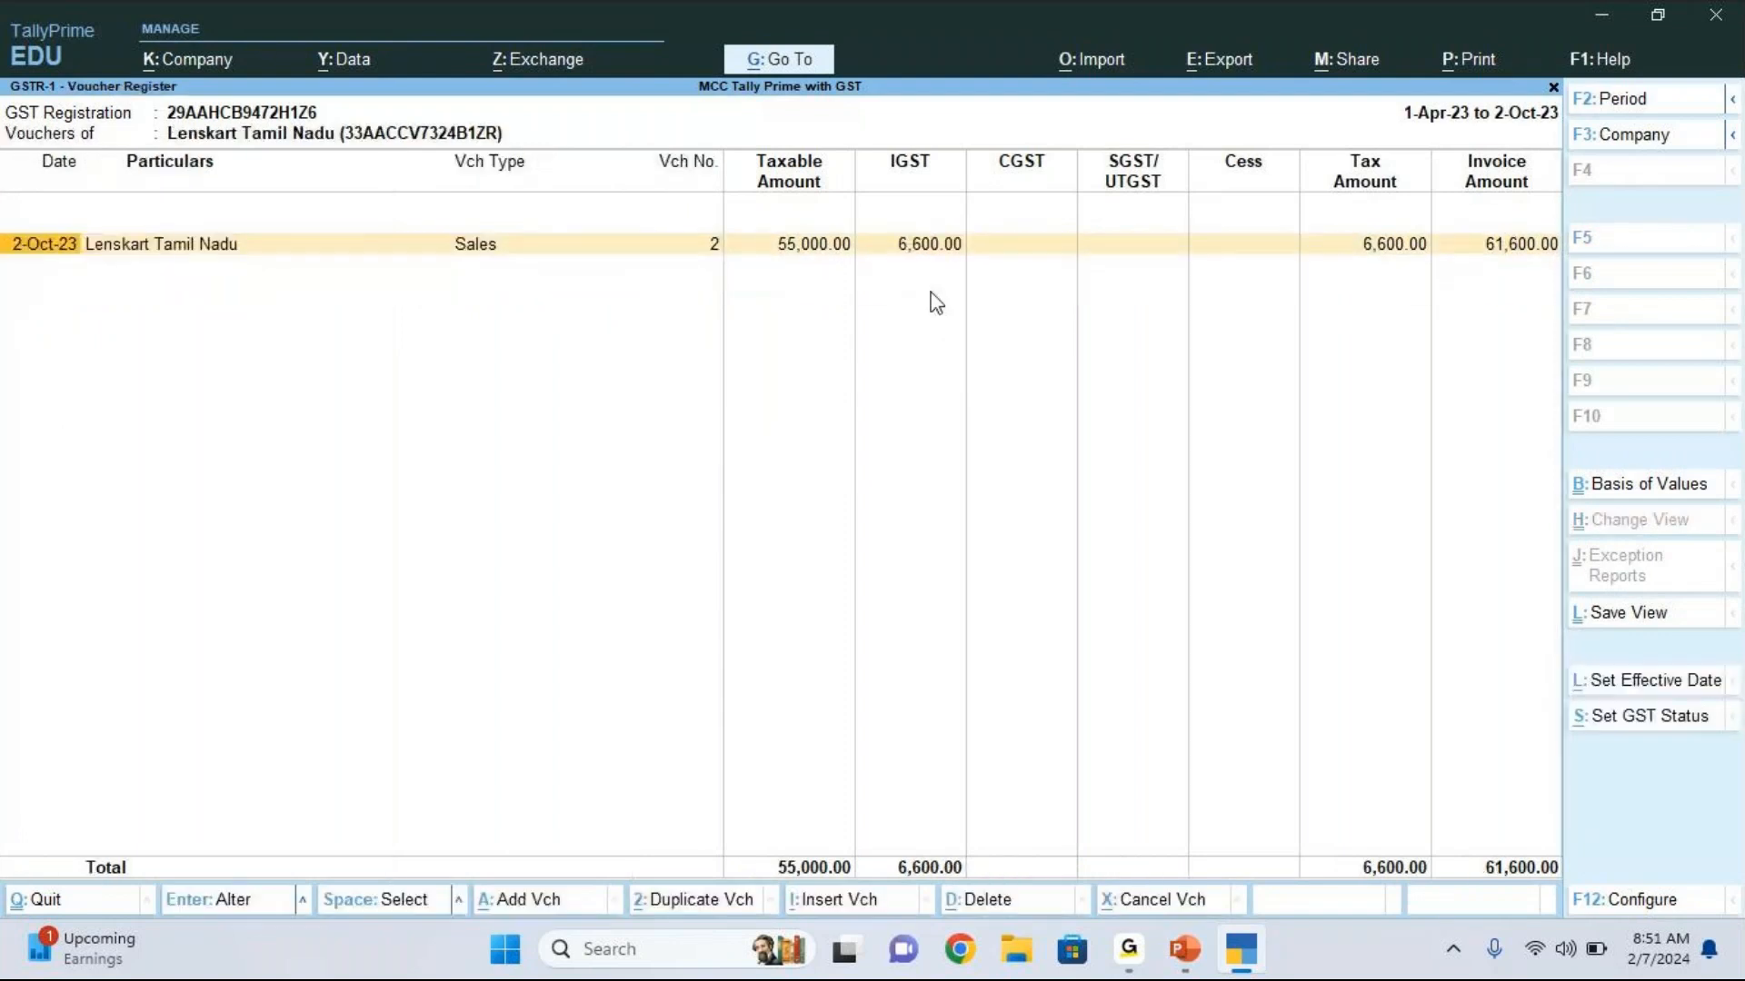
key(Return)
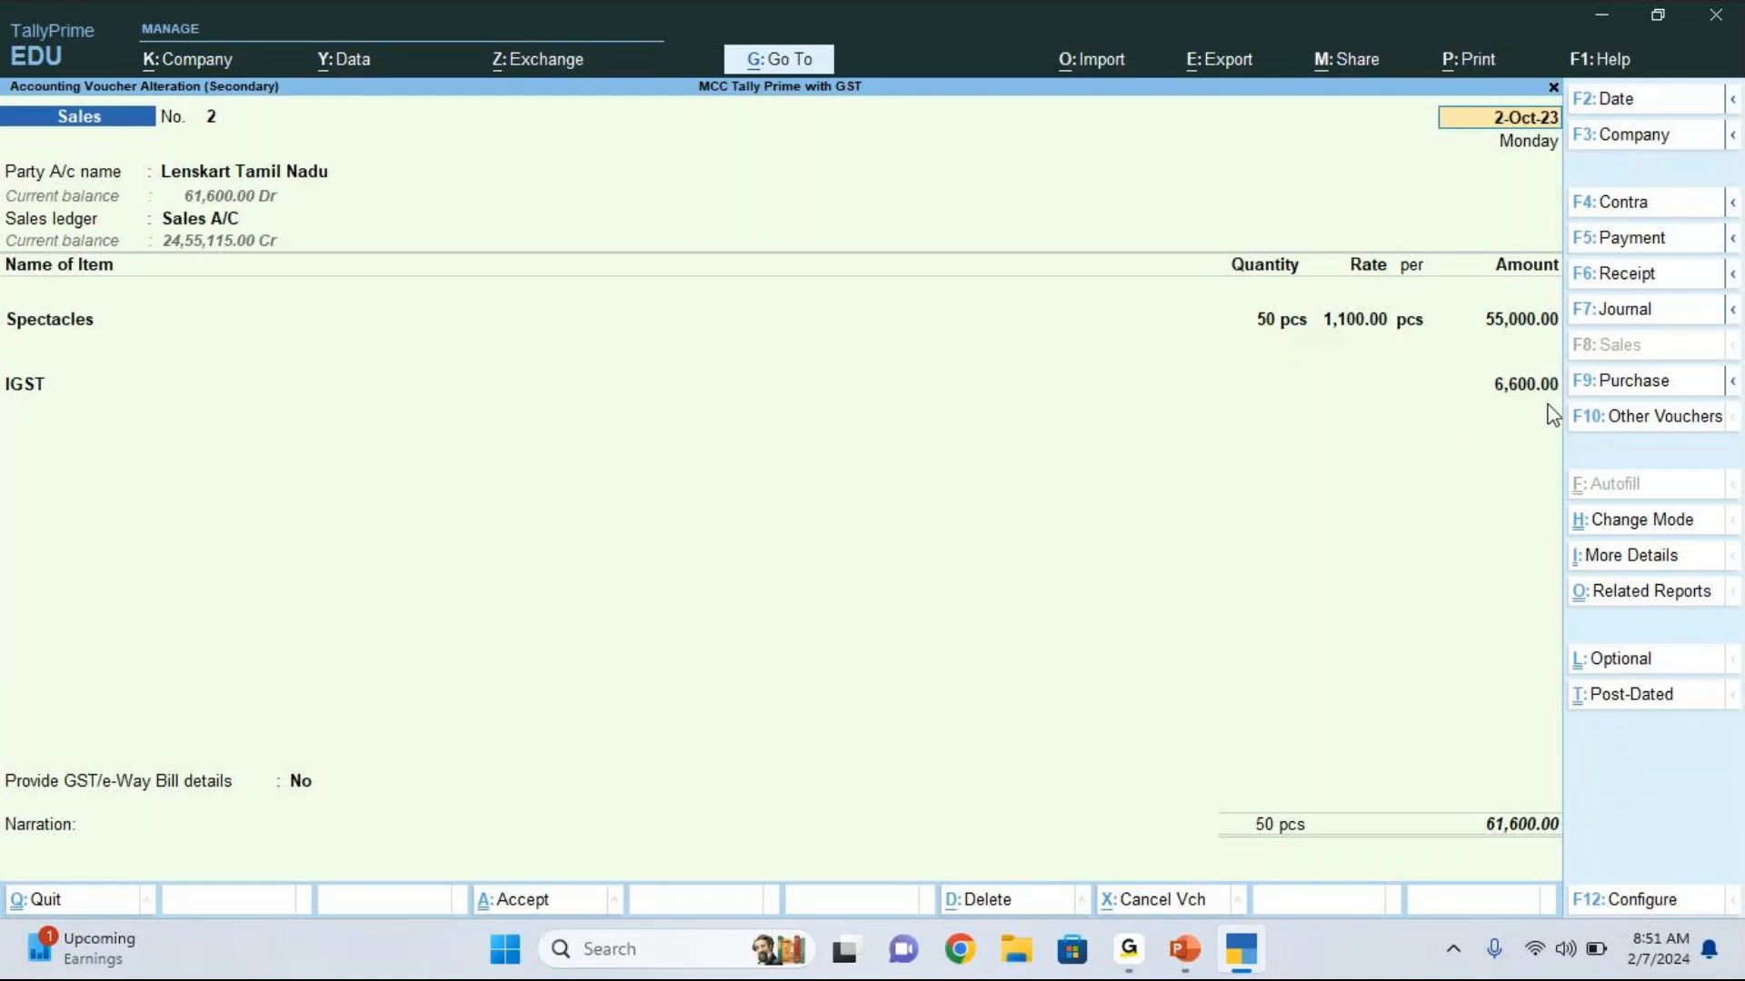
Step: Quit the sales voucher without saving changes and return to the GSTR-1 overview
key(BackSpace)
key(Escape)
key(y)
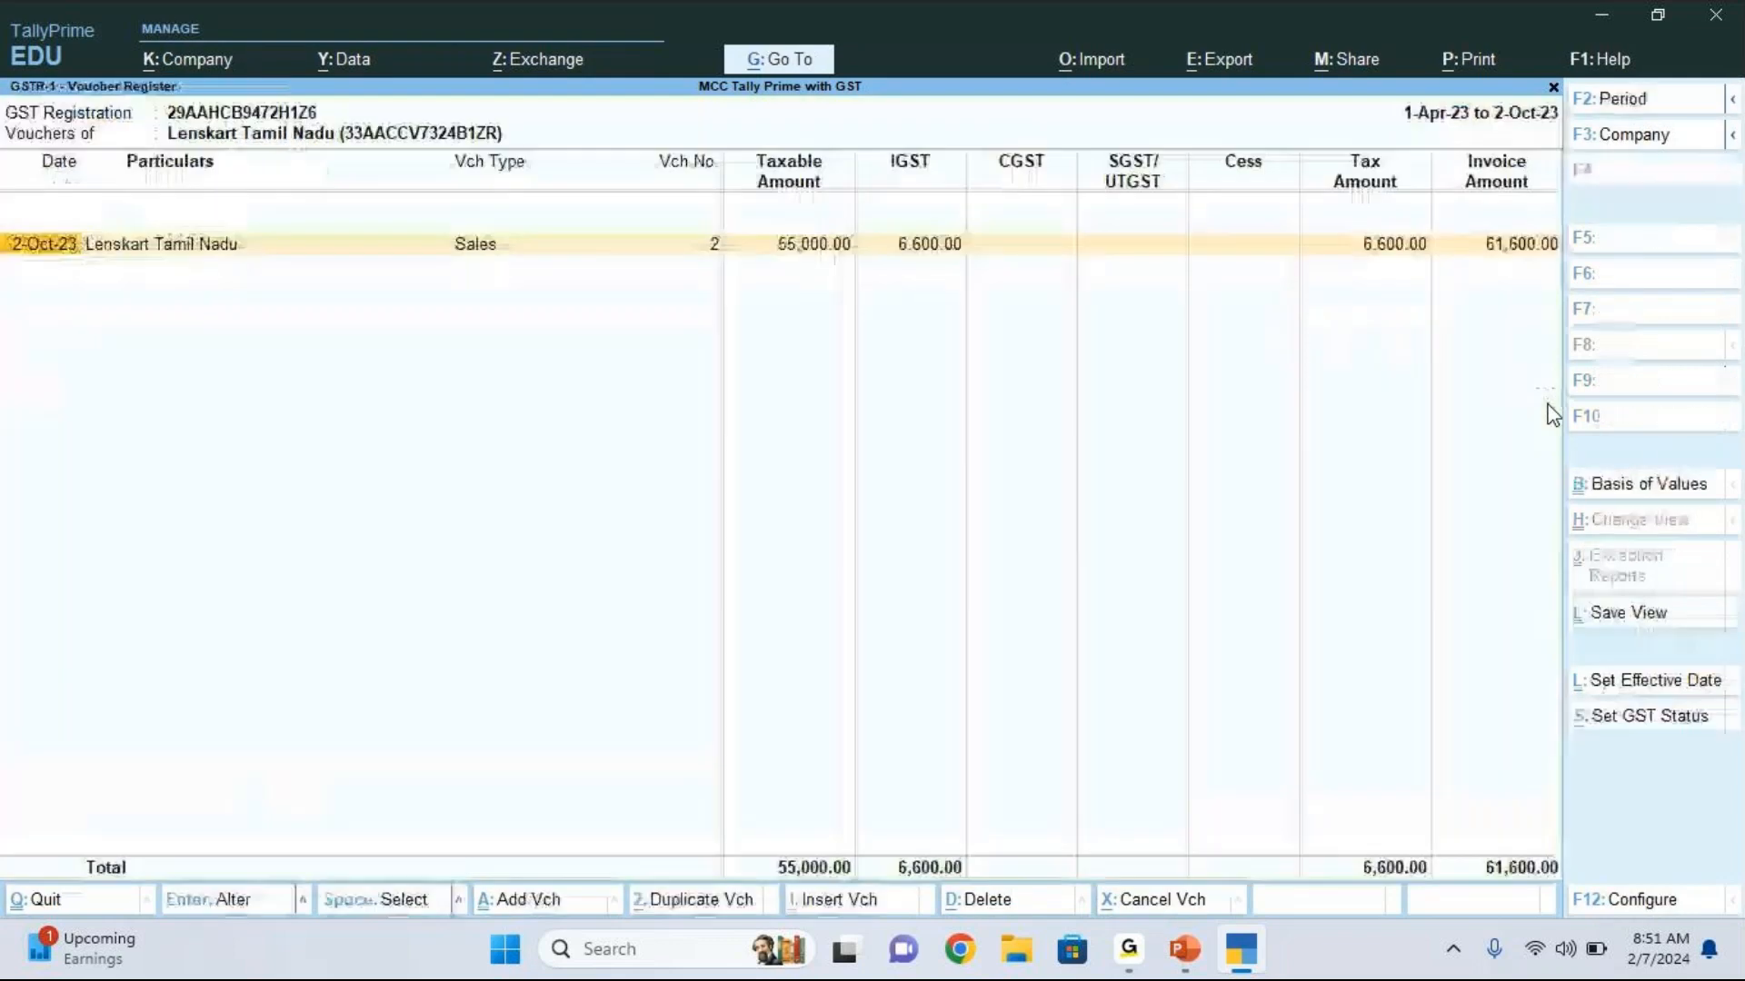
key(Escape)
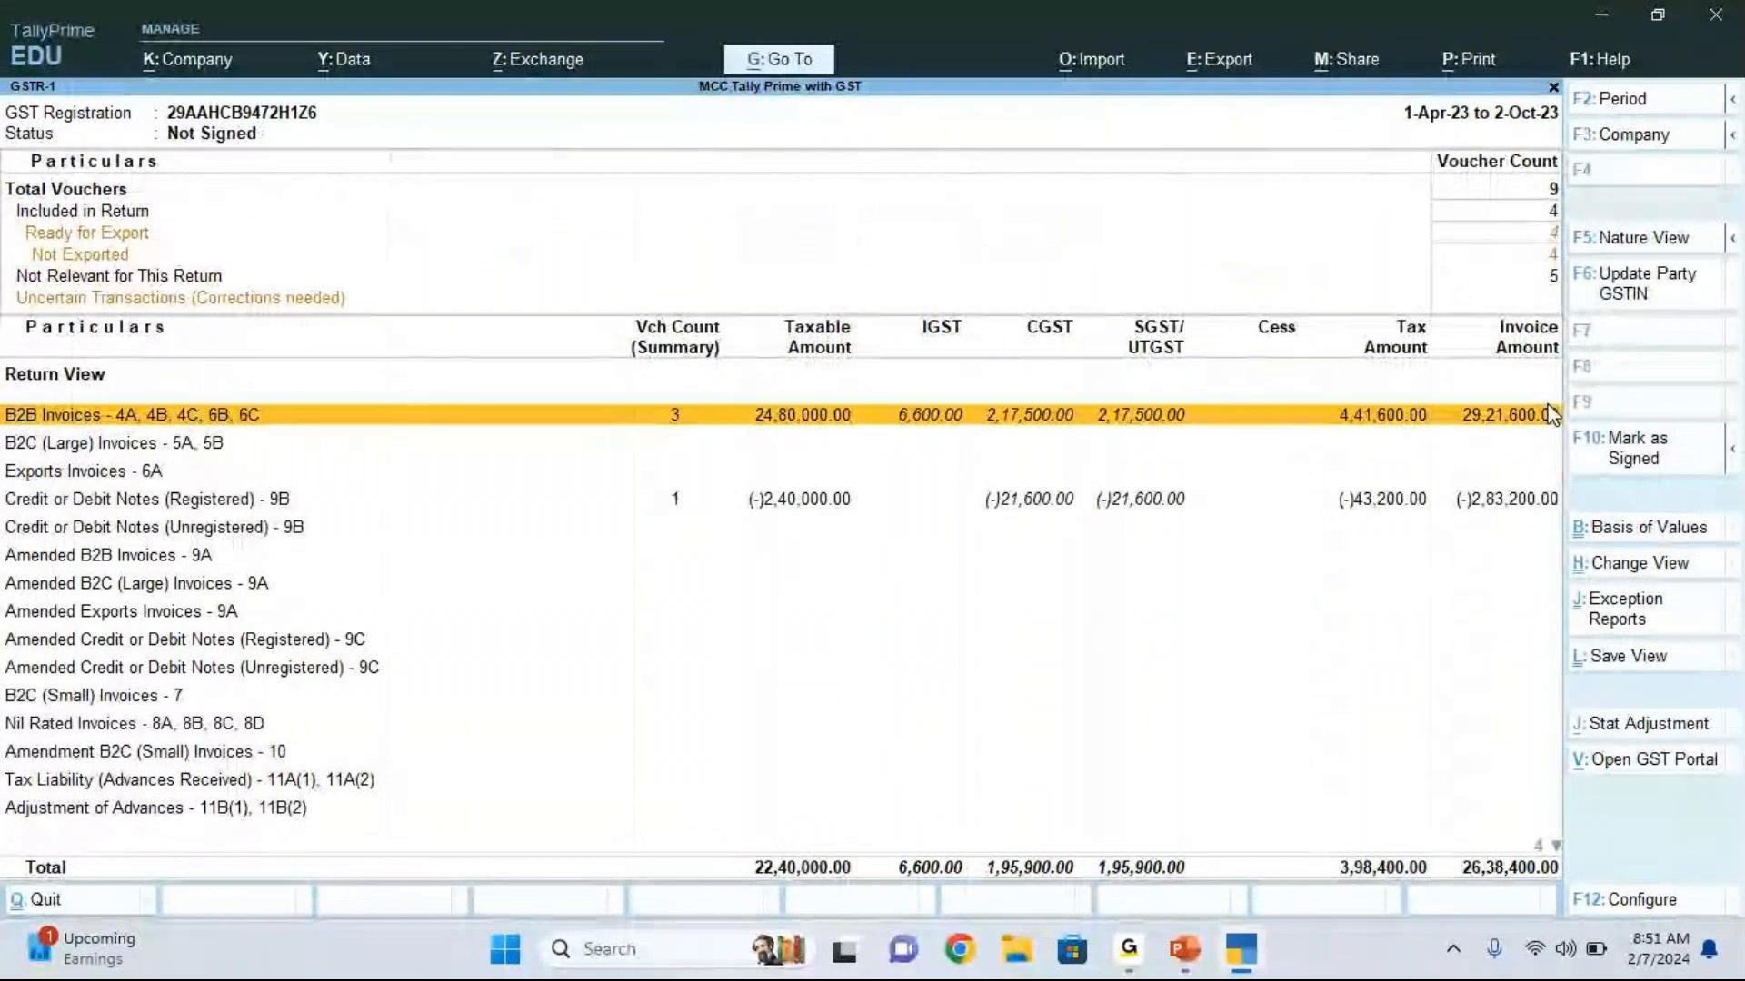
click(1214, 702)
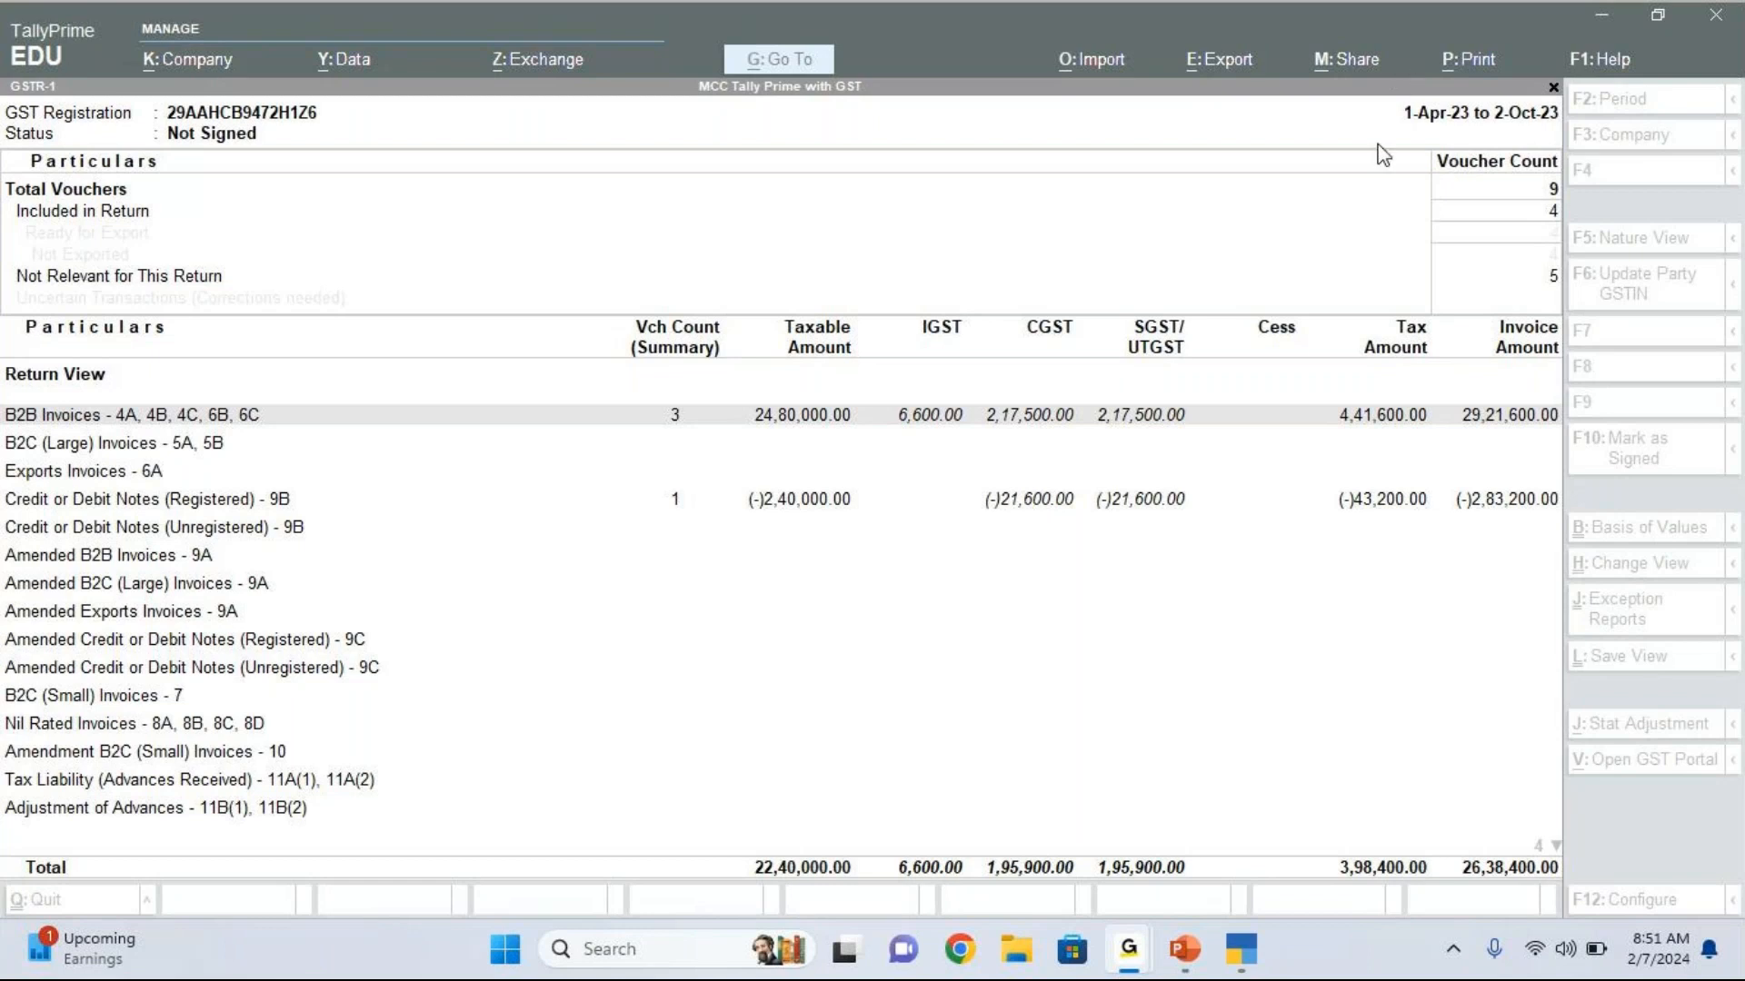
click(1160, 589)
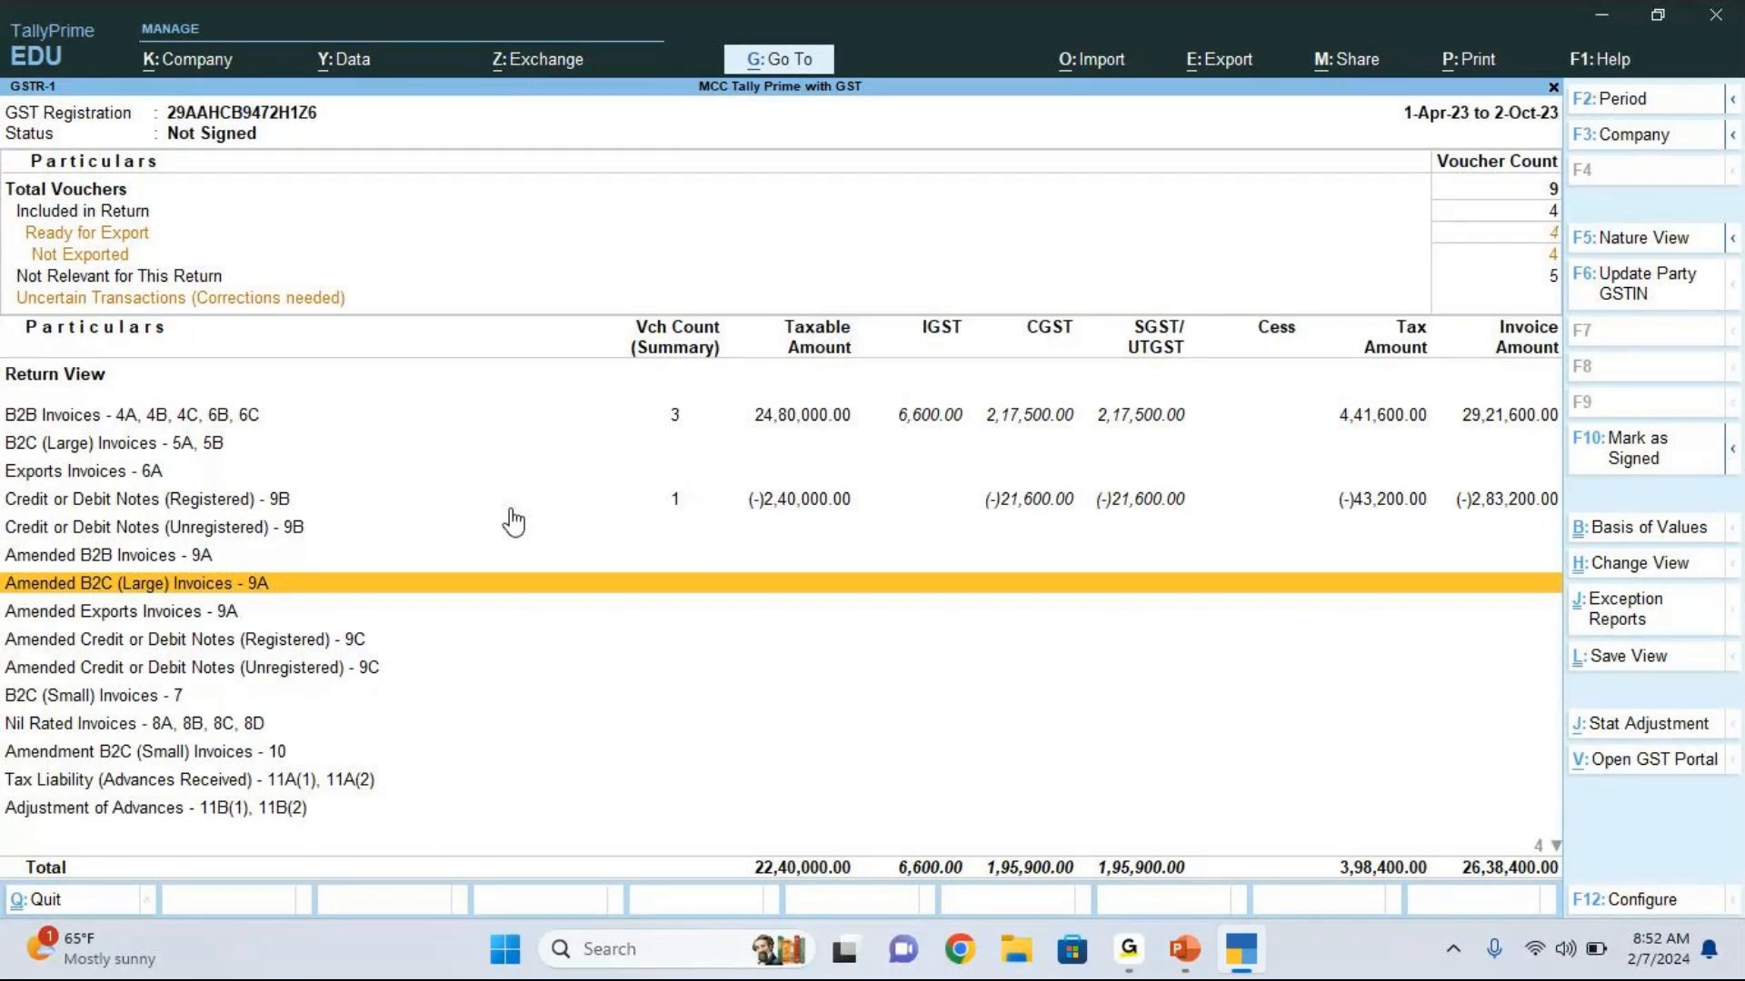
Step: Leave the GST reports, go back to the Gateway of Tally and open voucher creation
key(Escape)
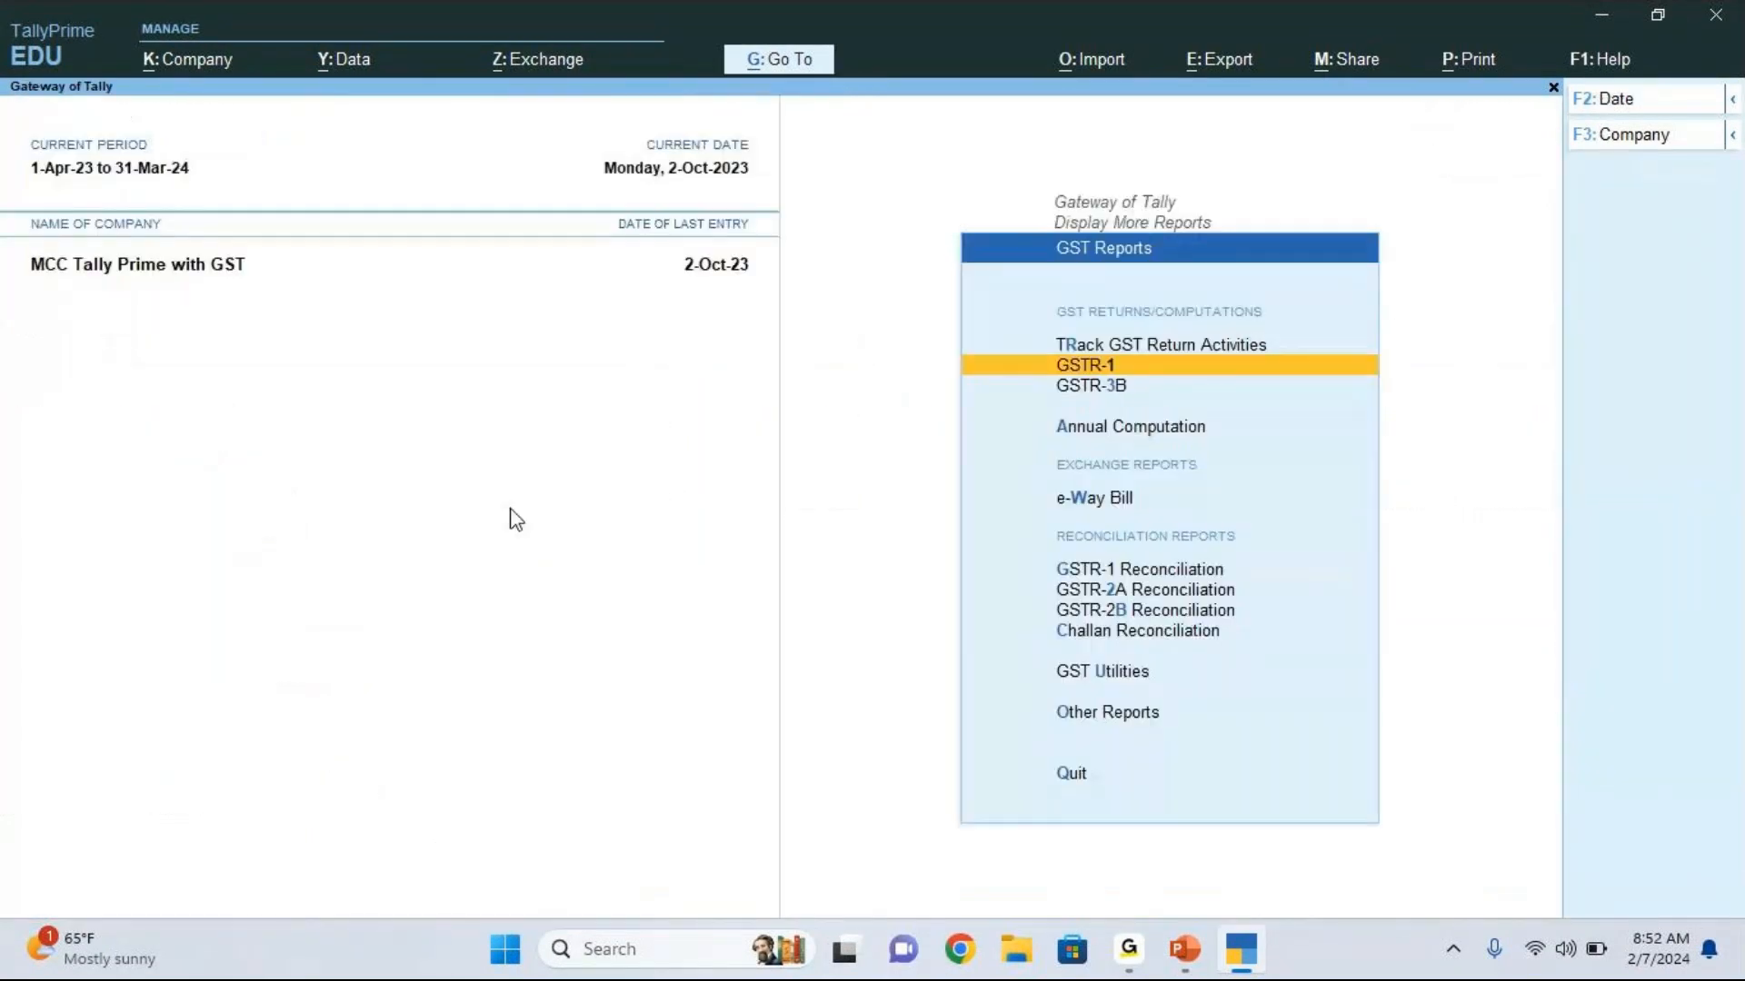
key(Escape)
key(Escape)
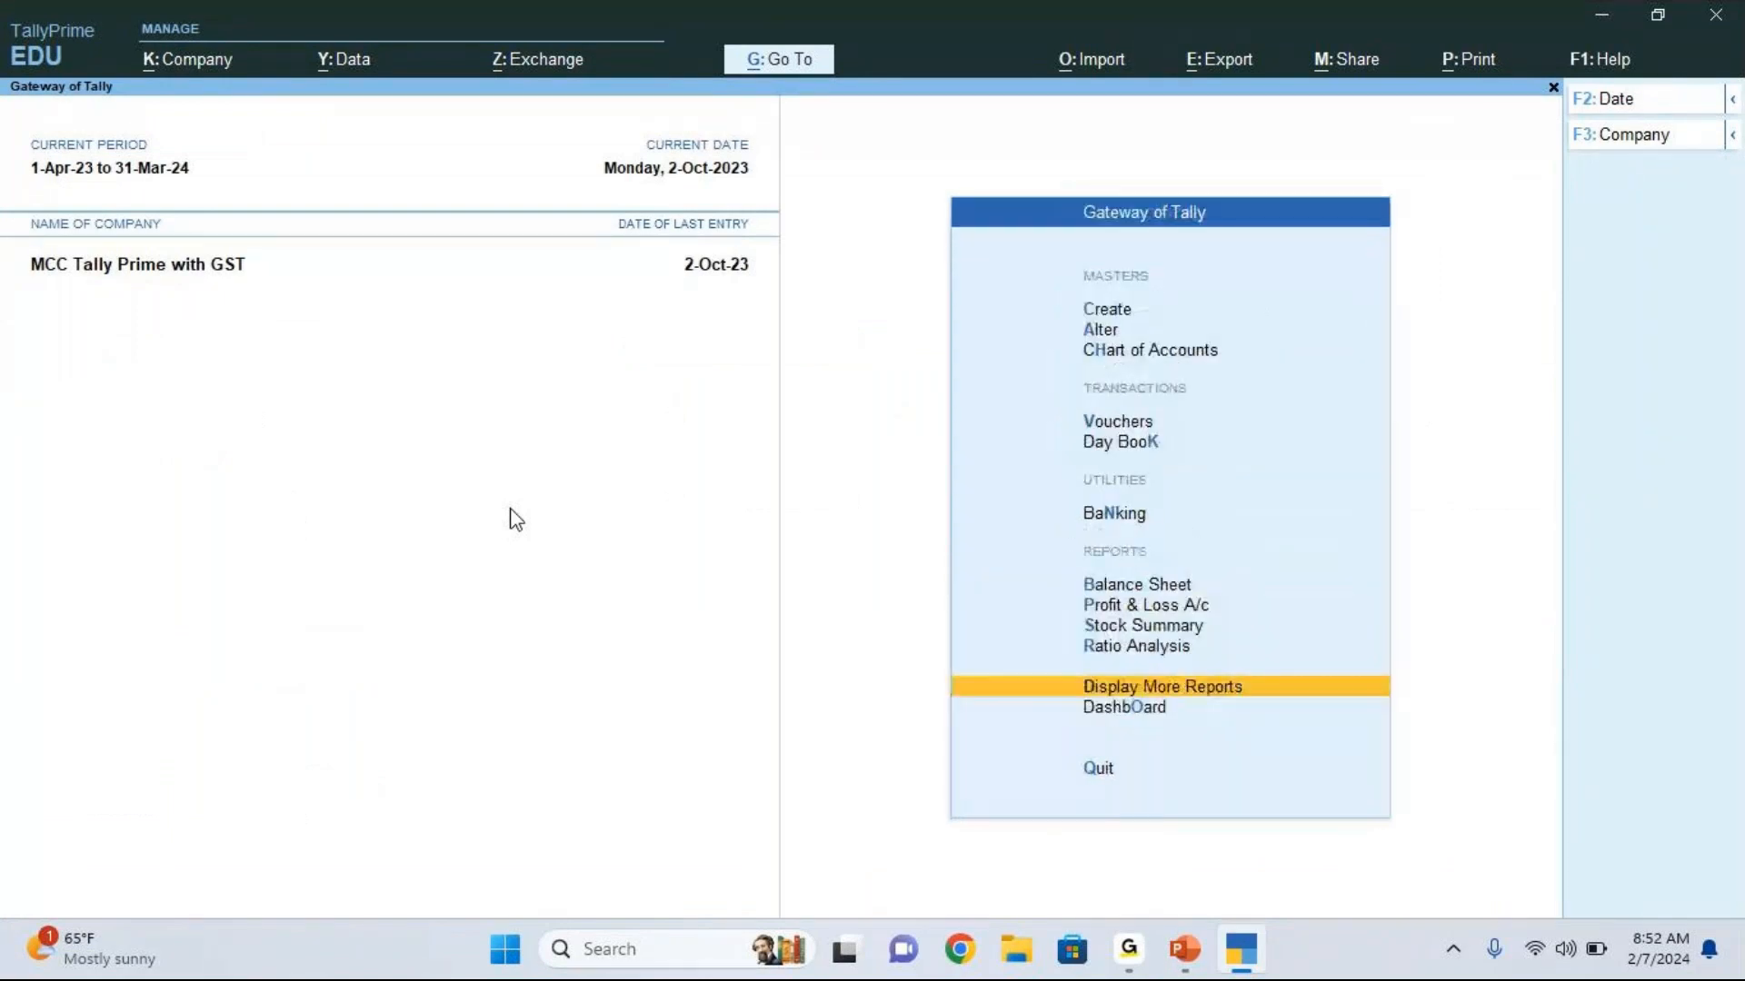
click(1131, 424)
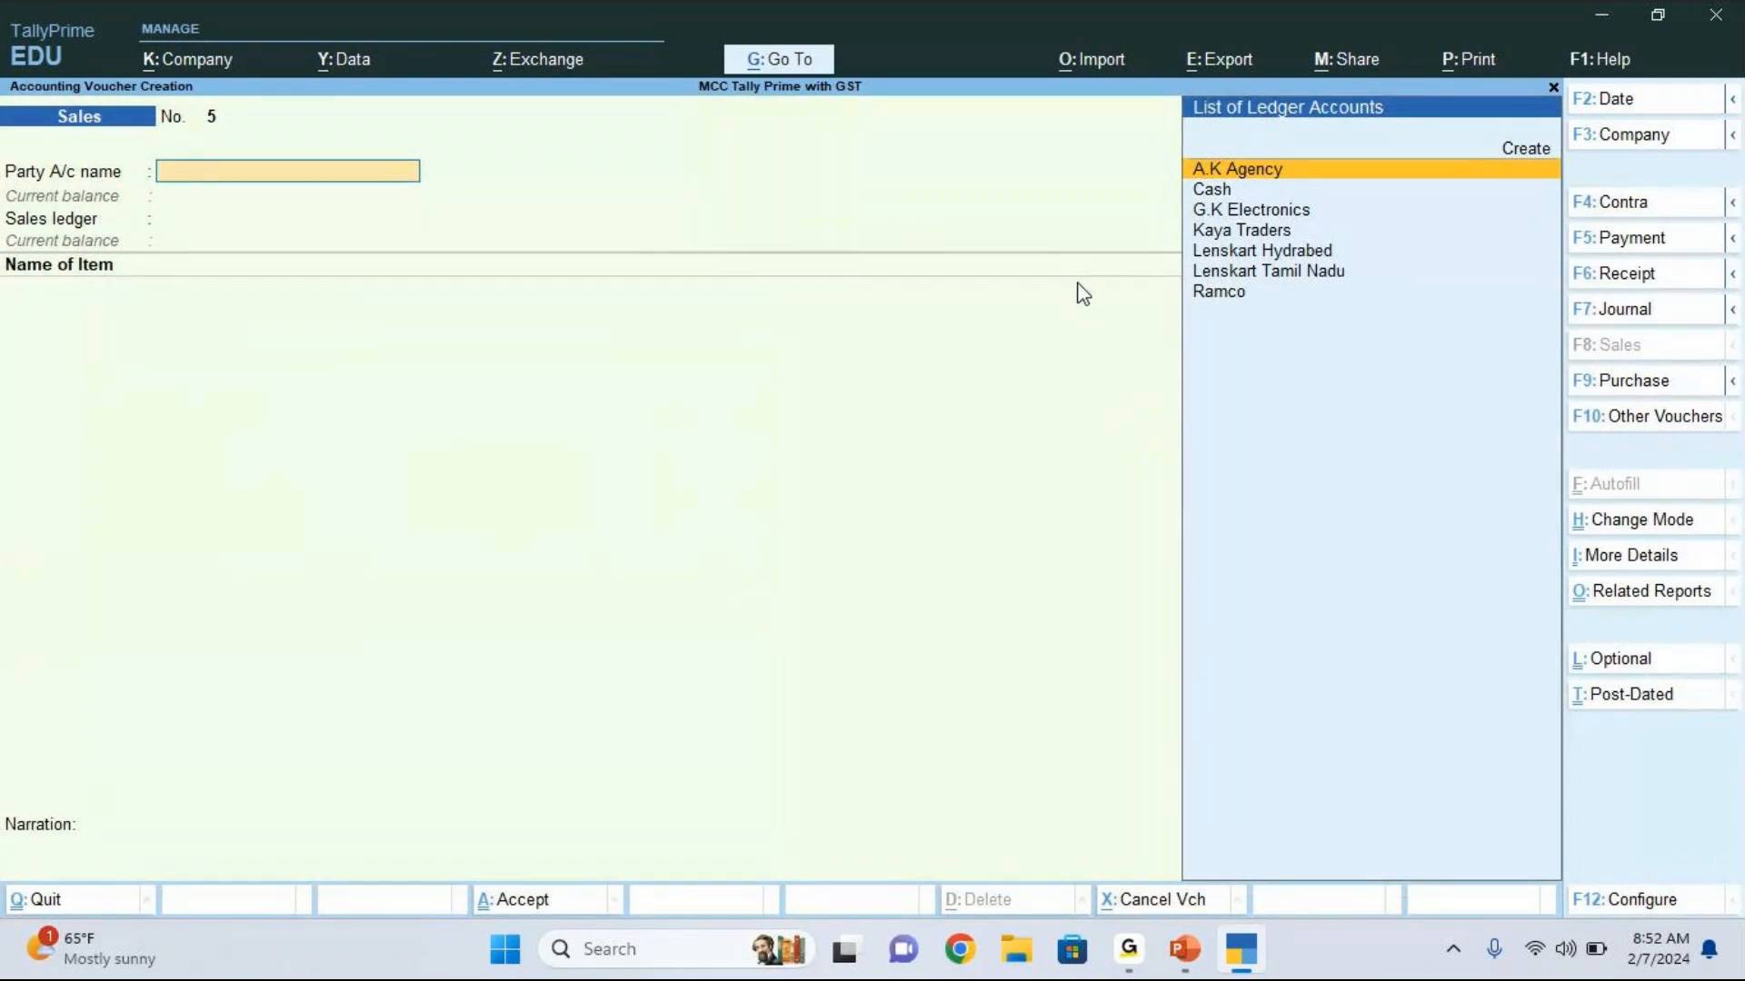
Step: Set the voucher date to 1-Nov-23 and change the voucher type to Journal
key(F2)
text(1.11)
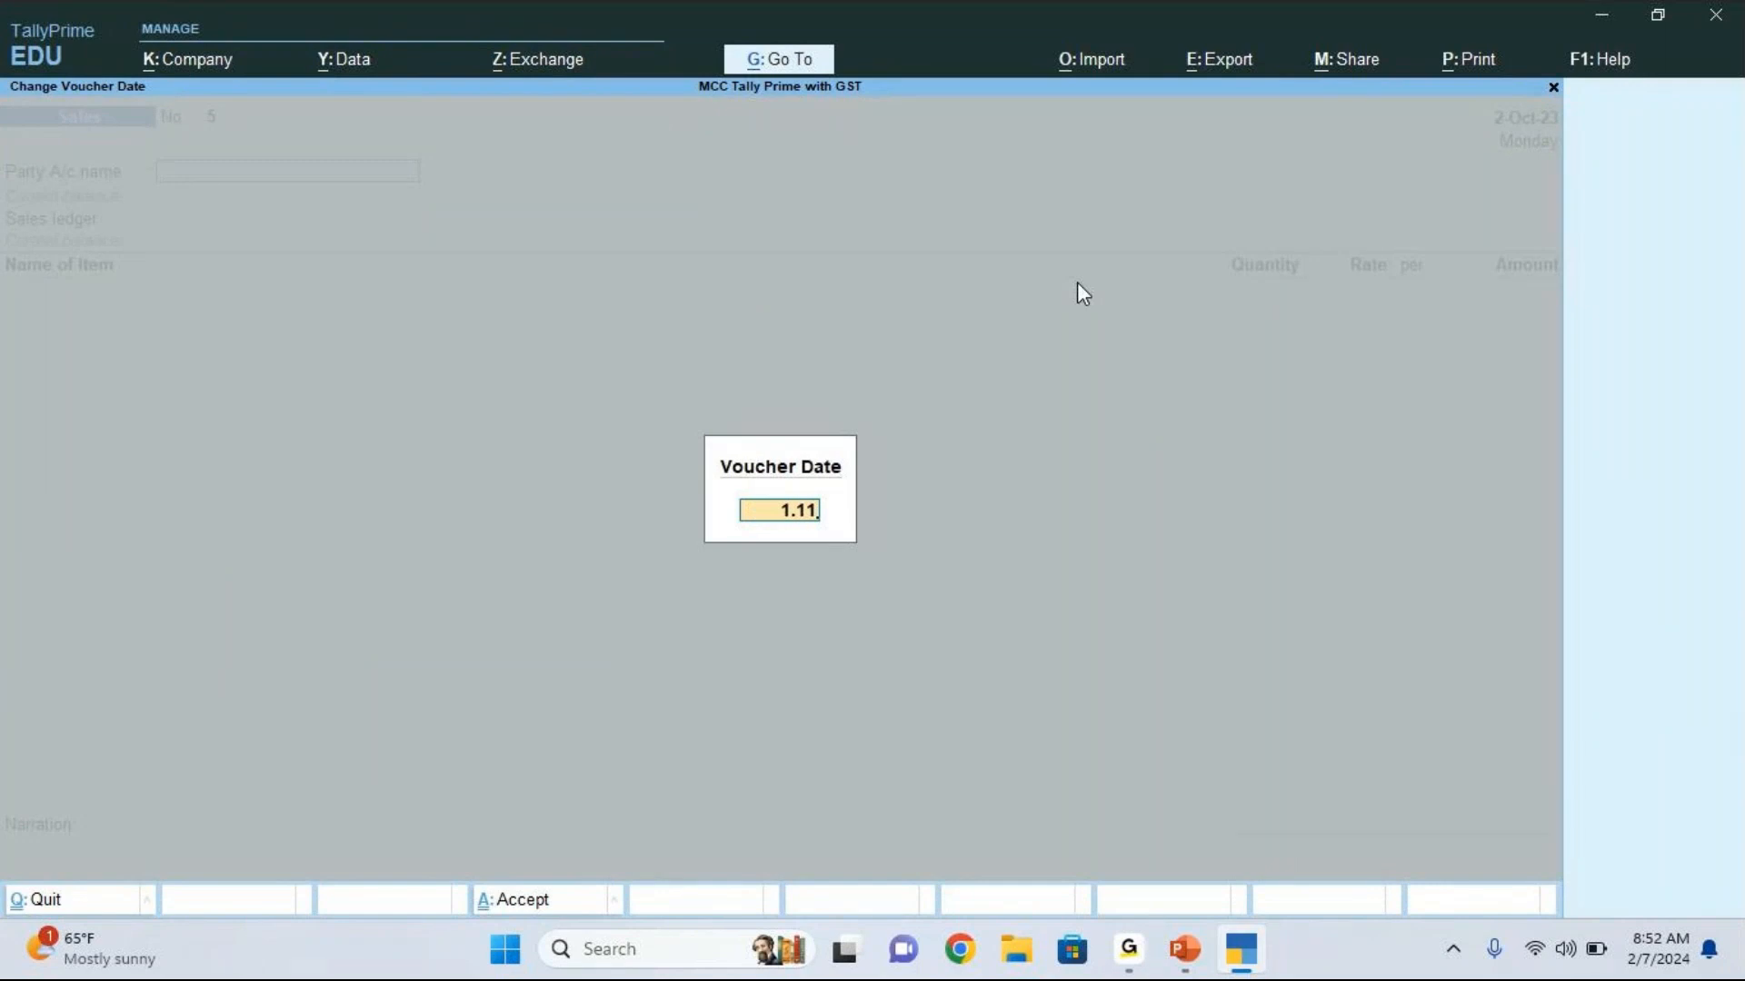
key(Return)
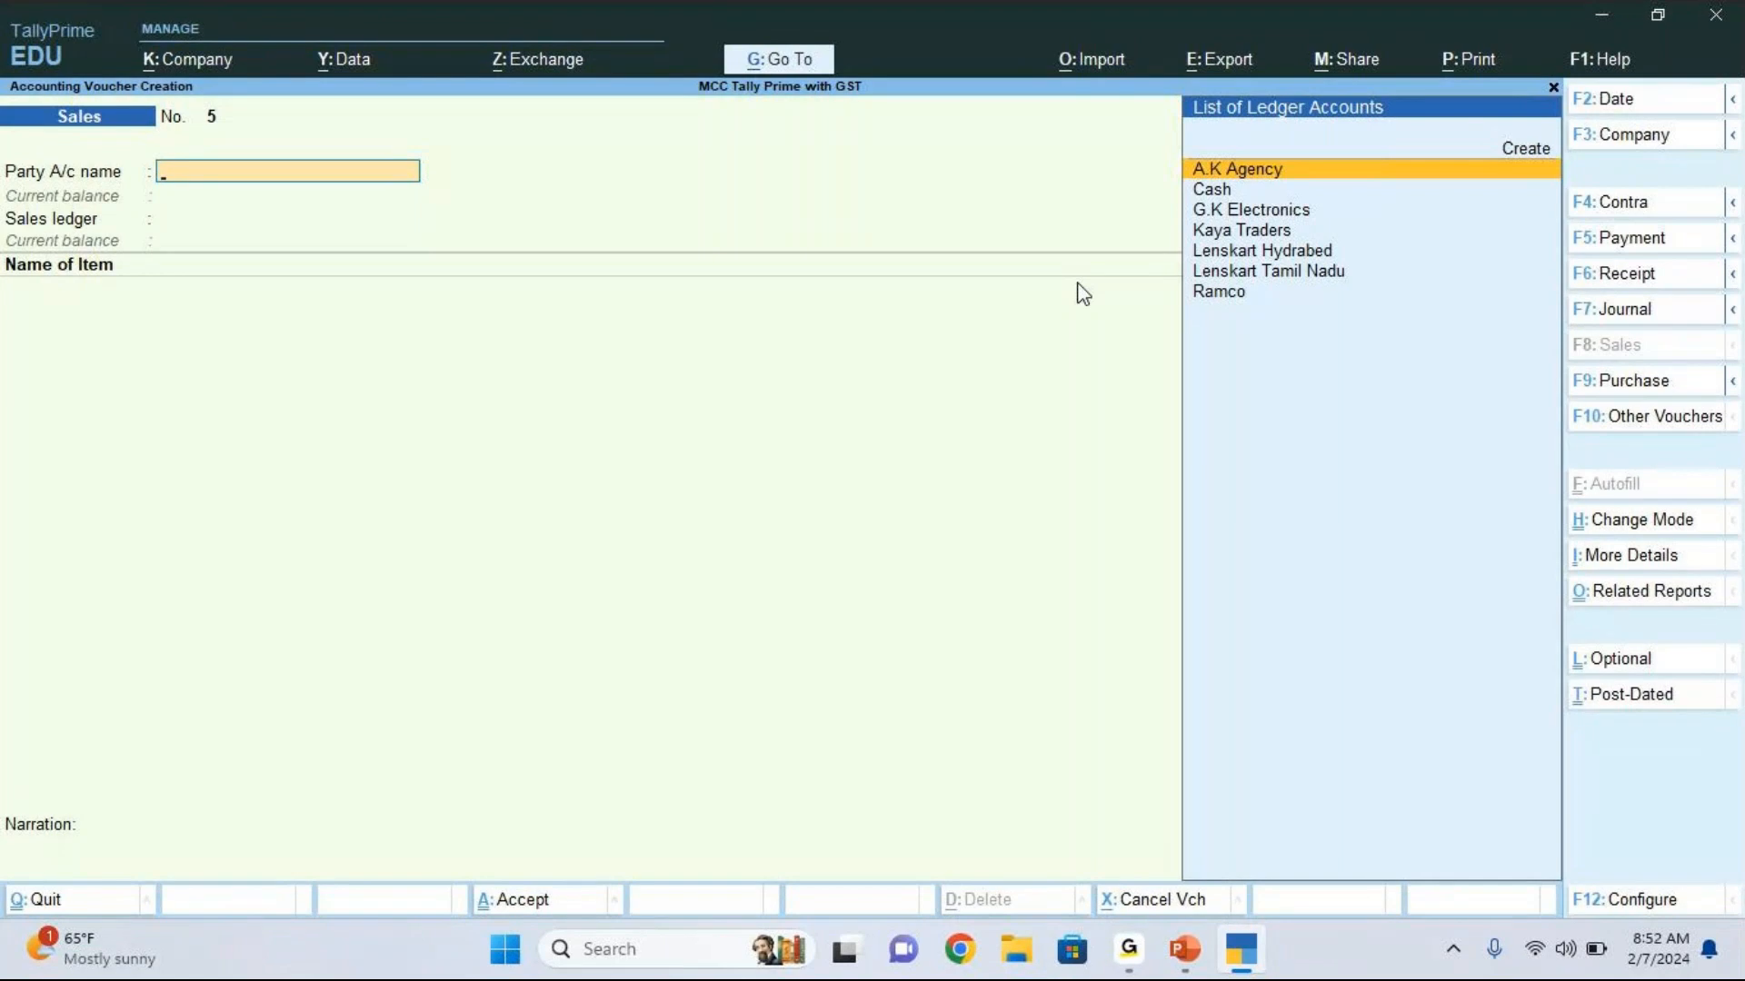
click(1608, 314)
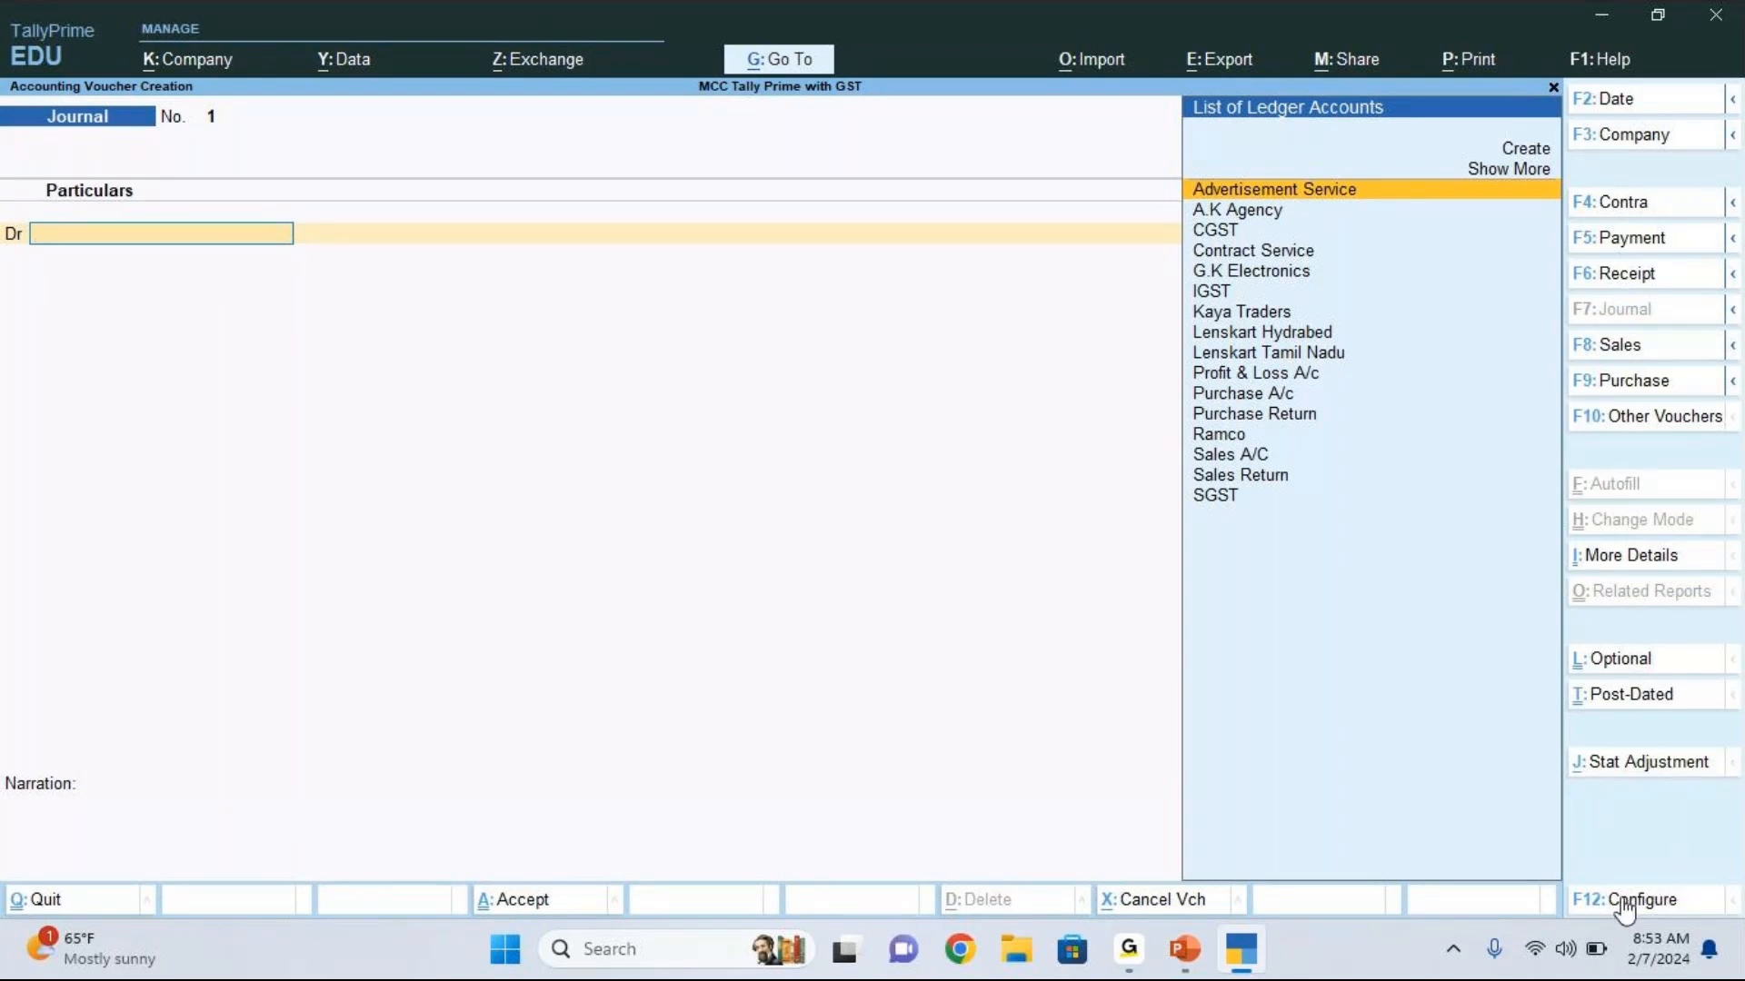
Step: Set the journal's statutory adjustment to GST, Decrease in Tax Liability, with Others as the additional nature of adjustment
click(1628, 768)
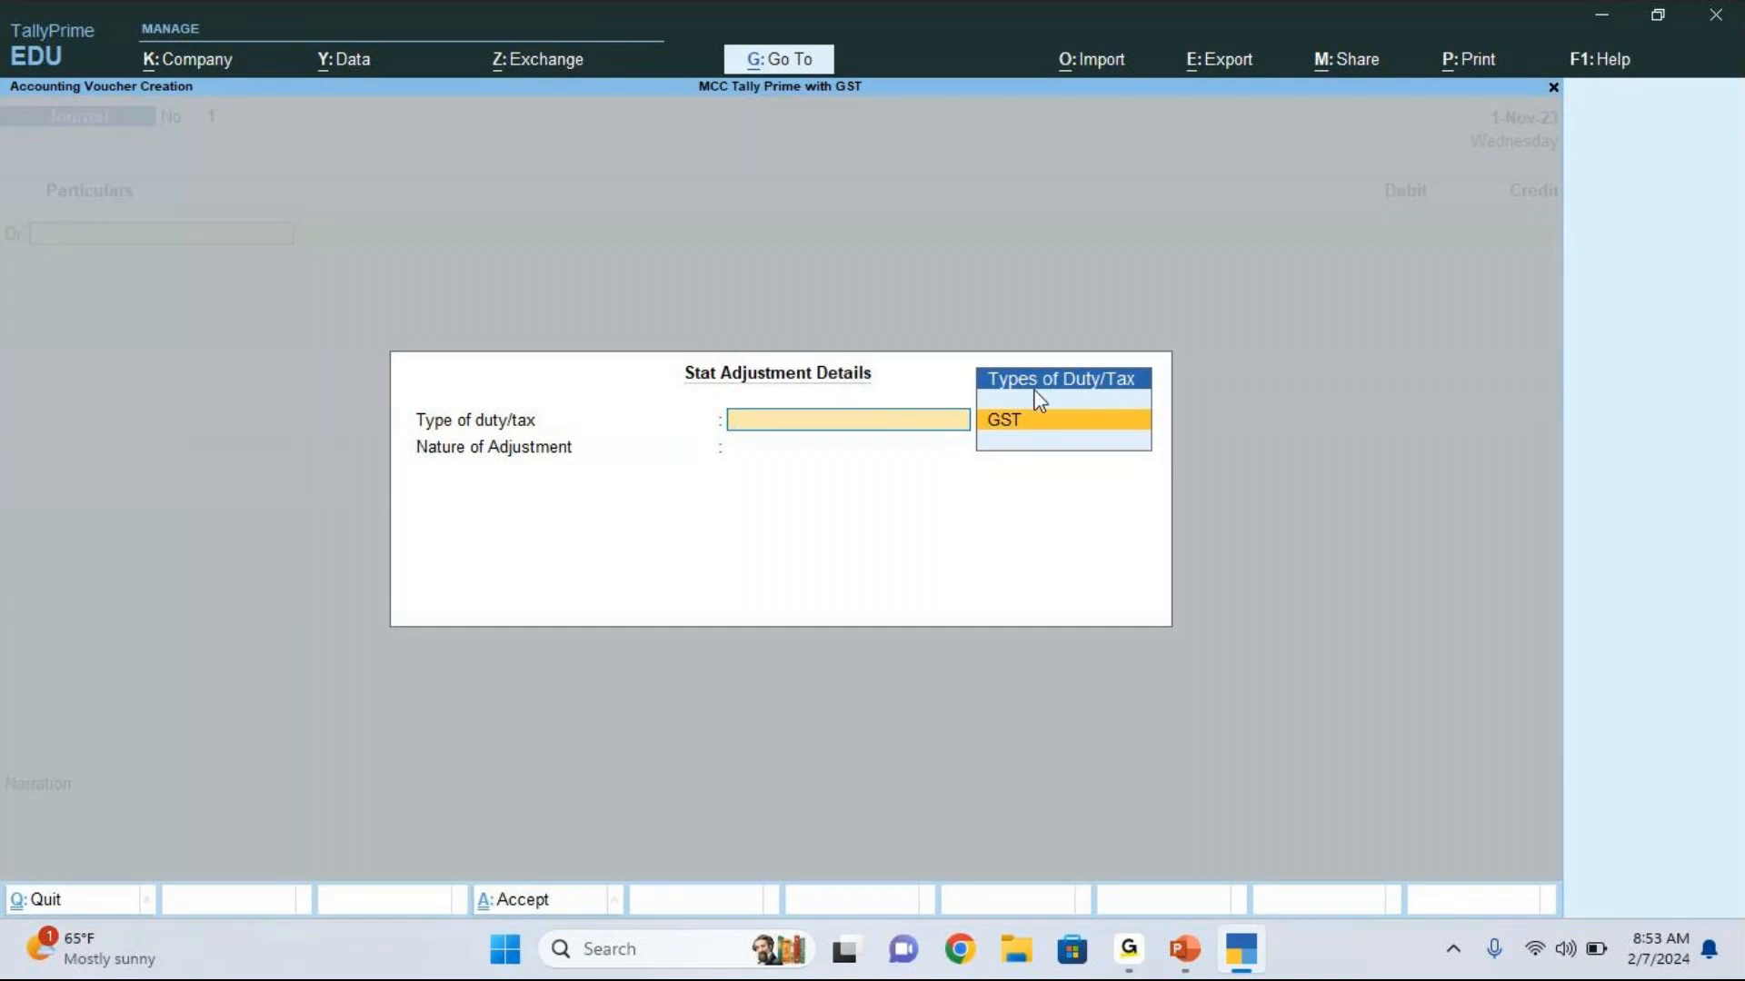
click(1011, 436)
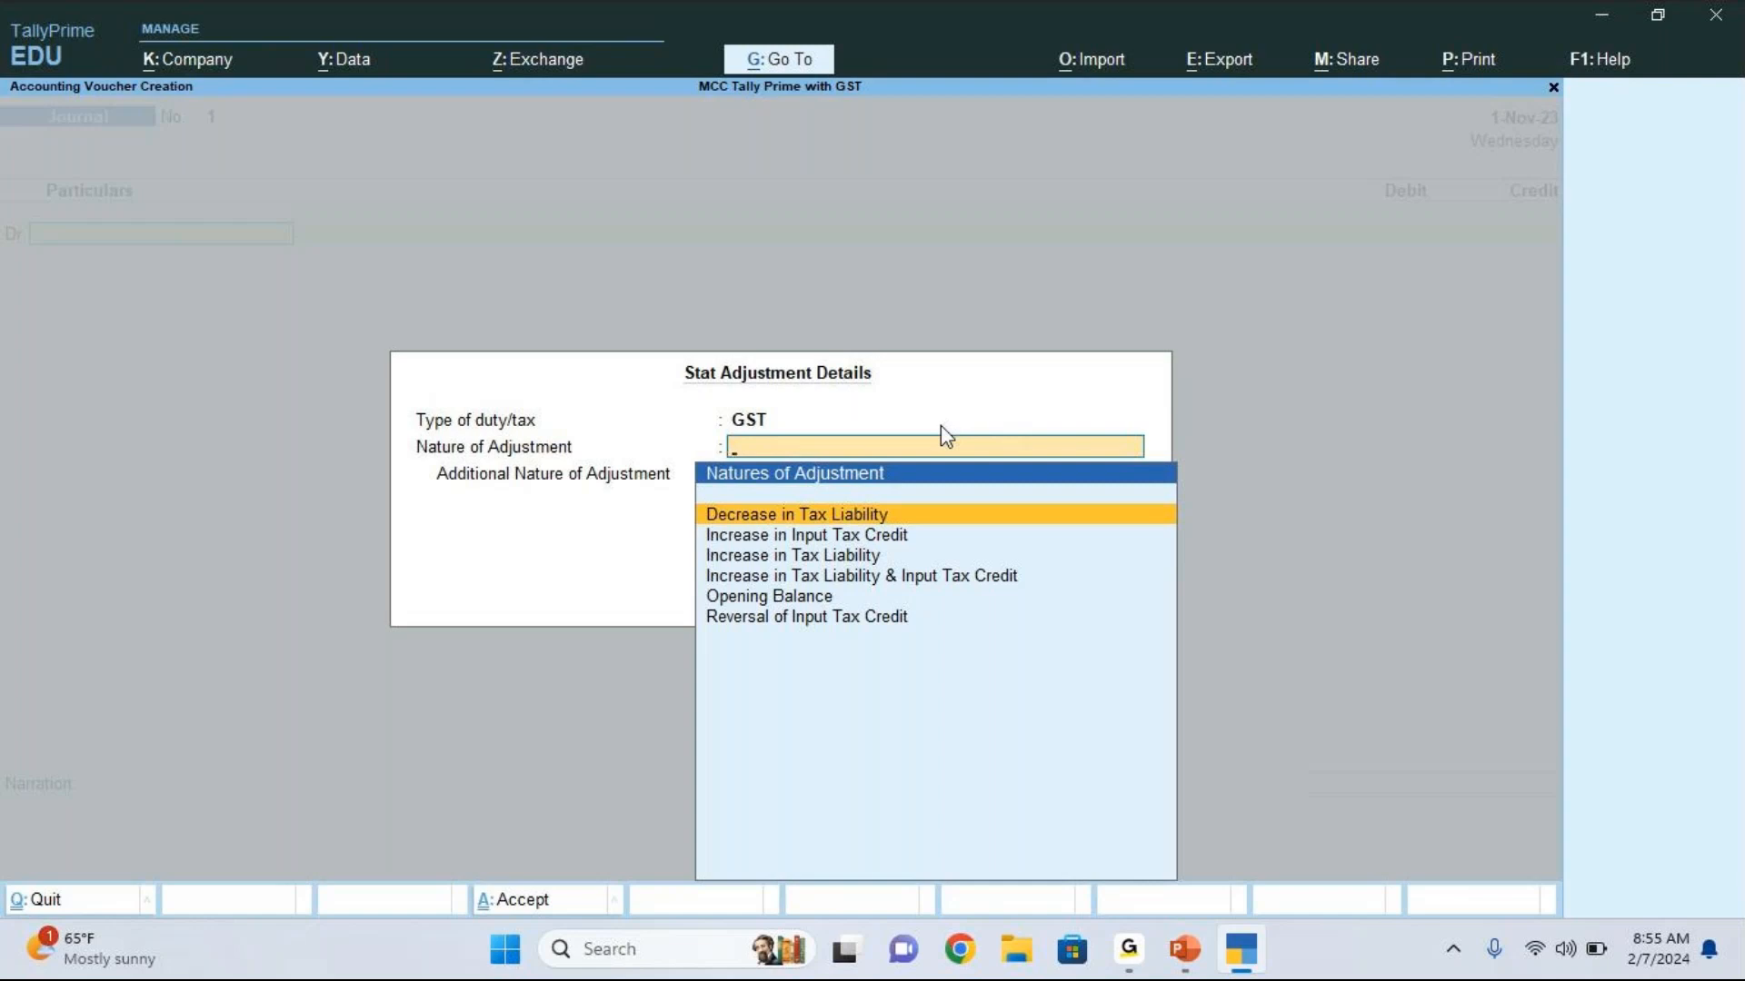
click(810, 518)
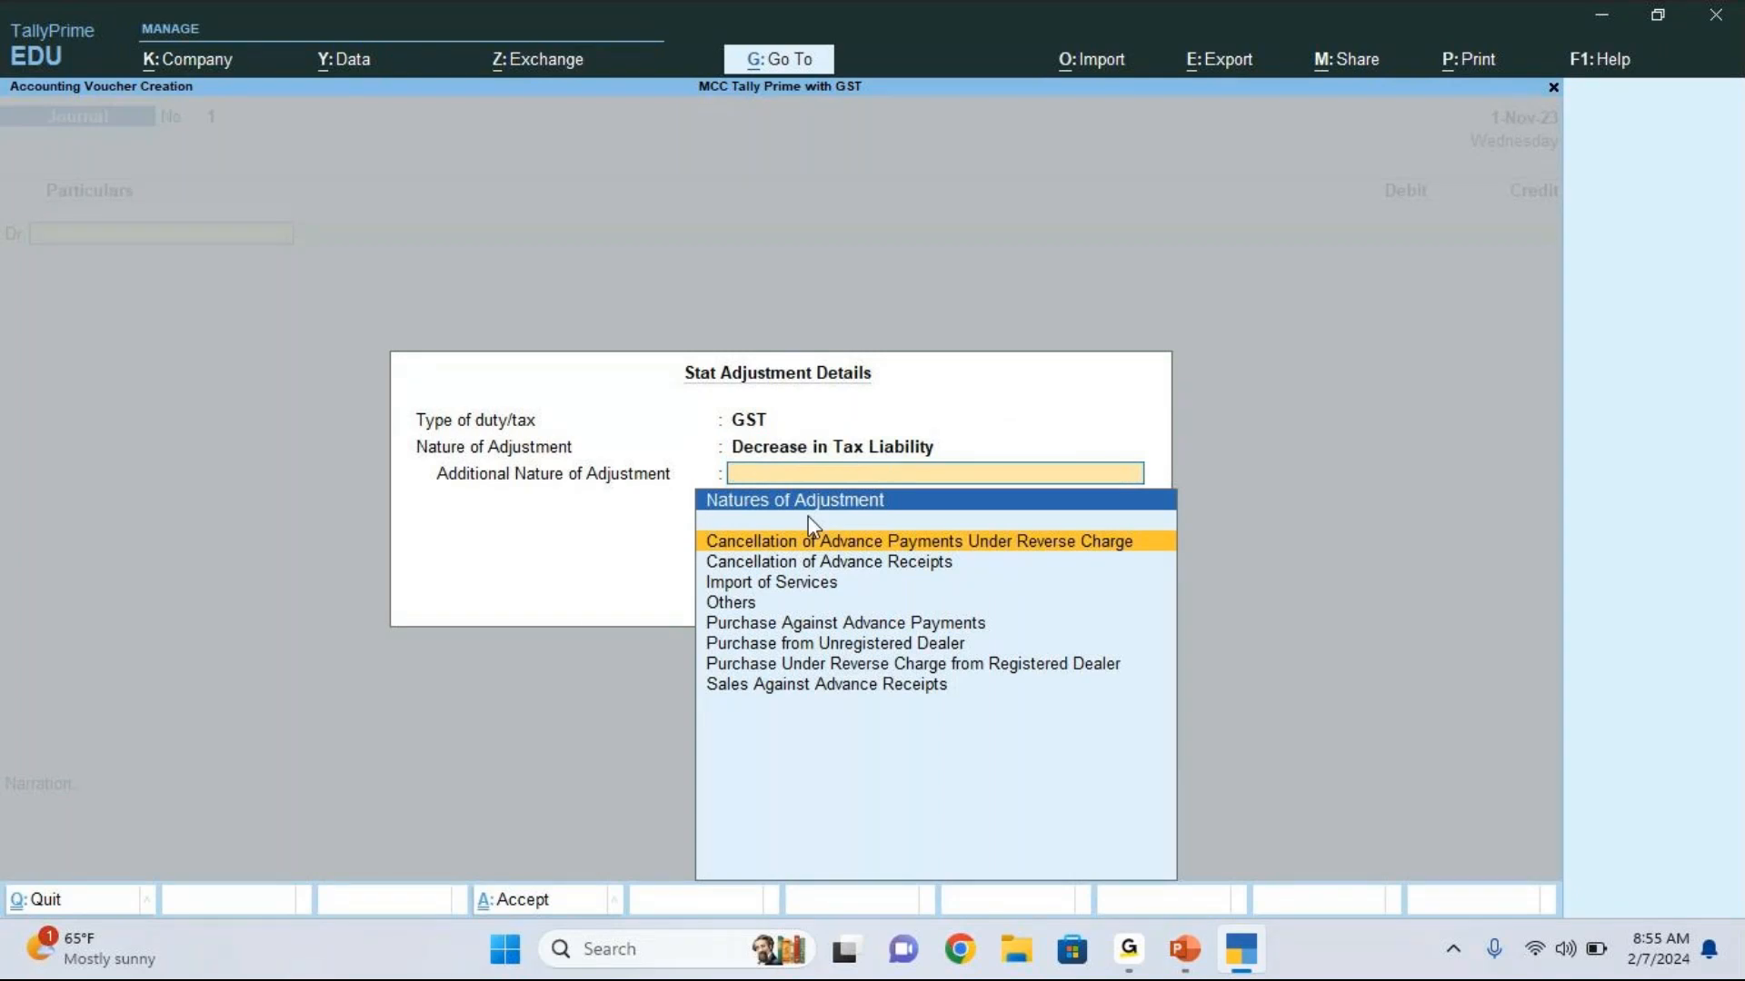
click(1250, 730)
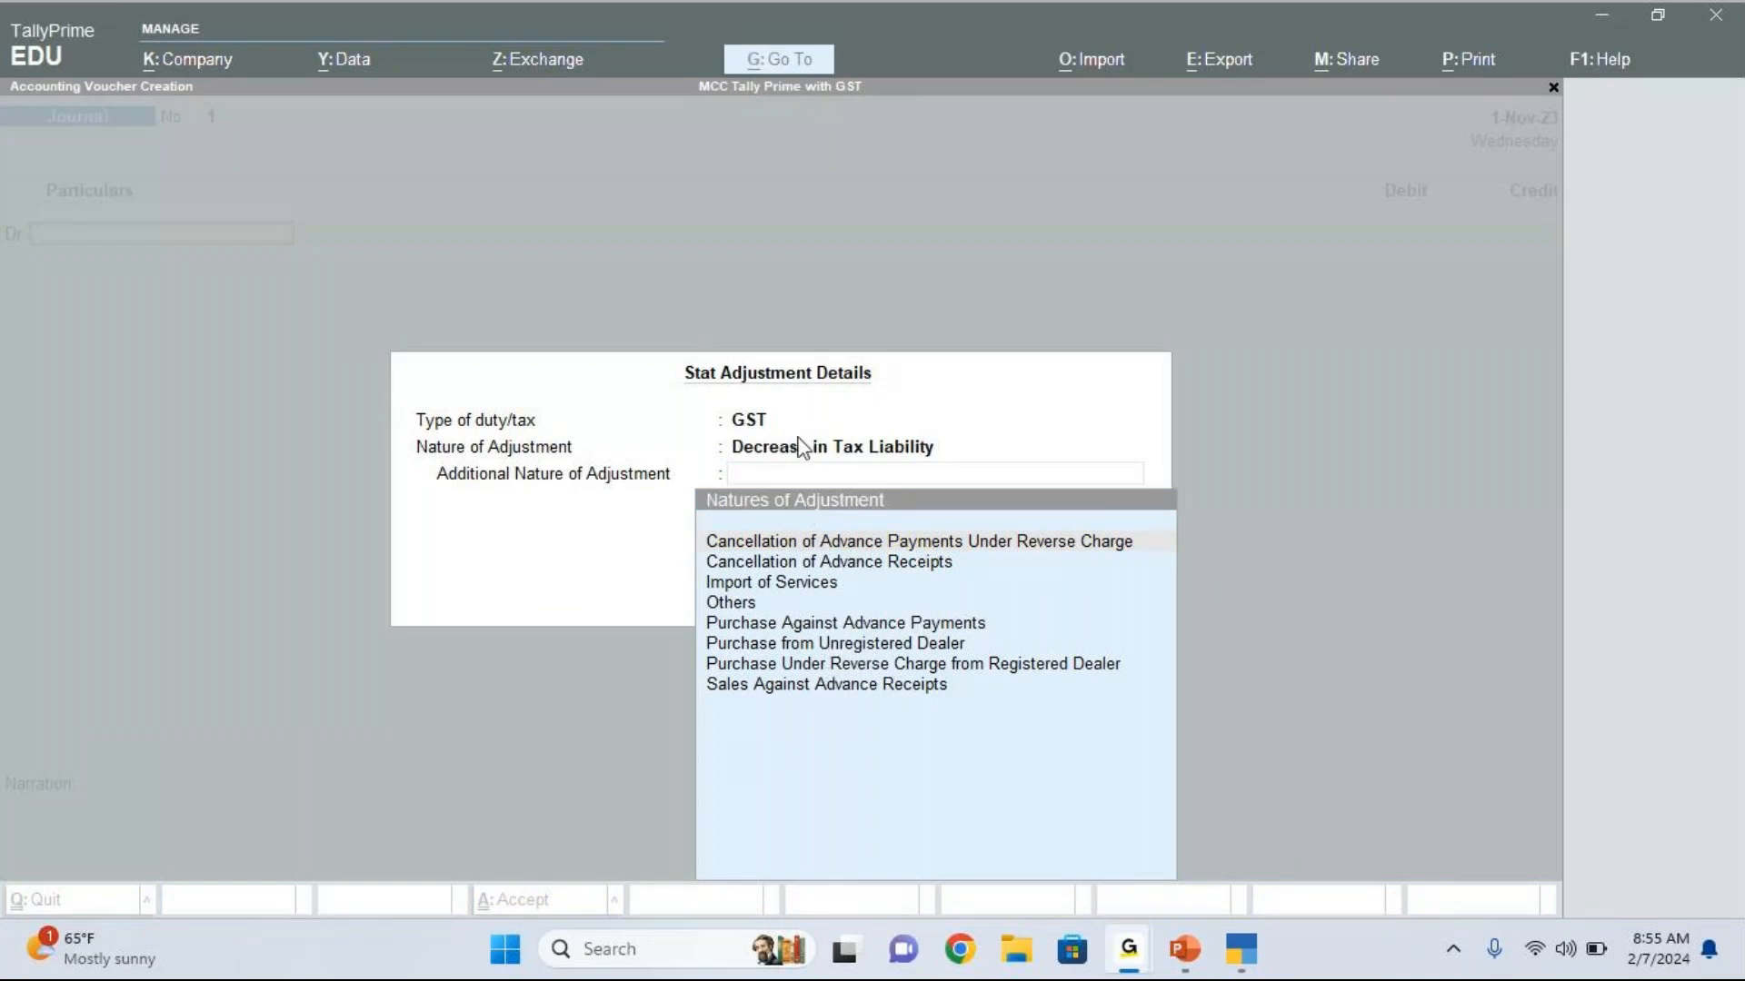
click(752, 618)
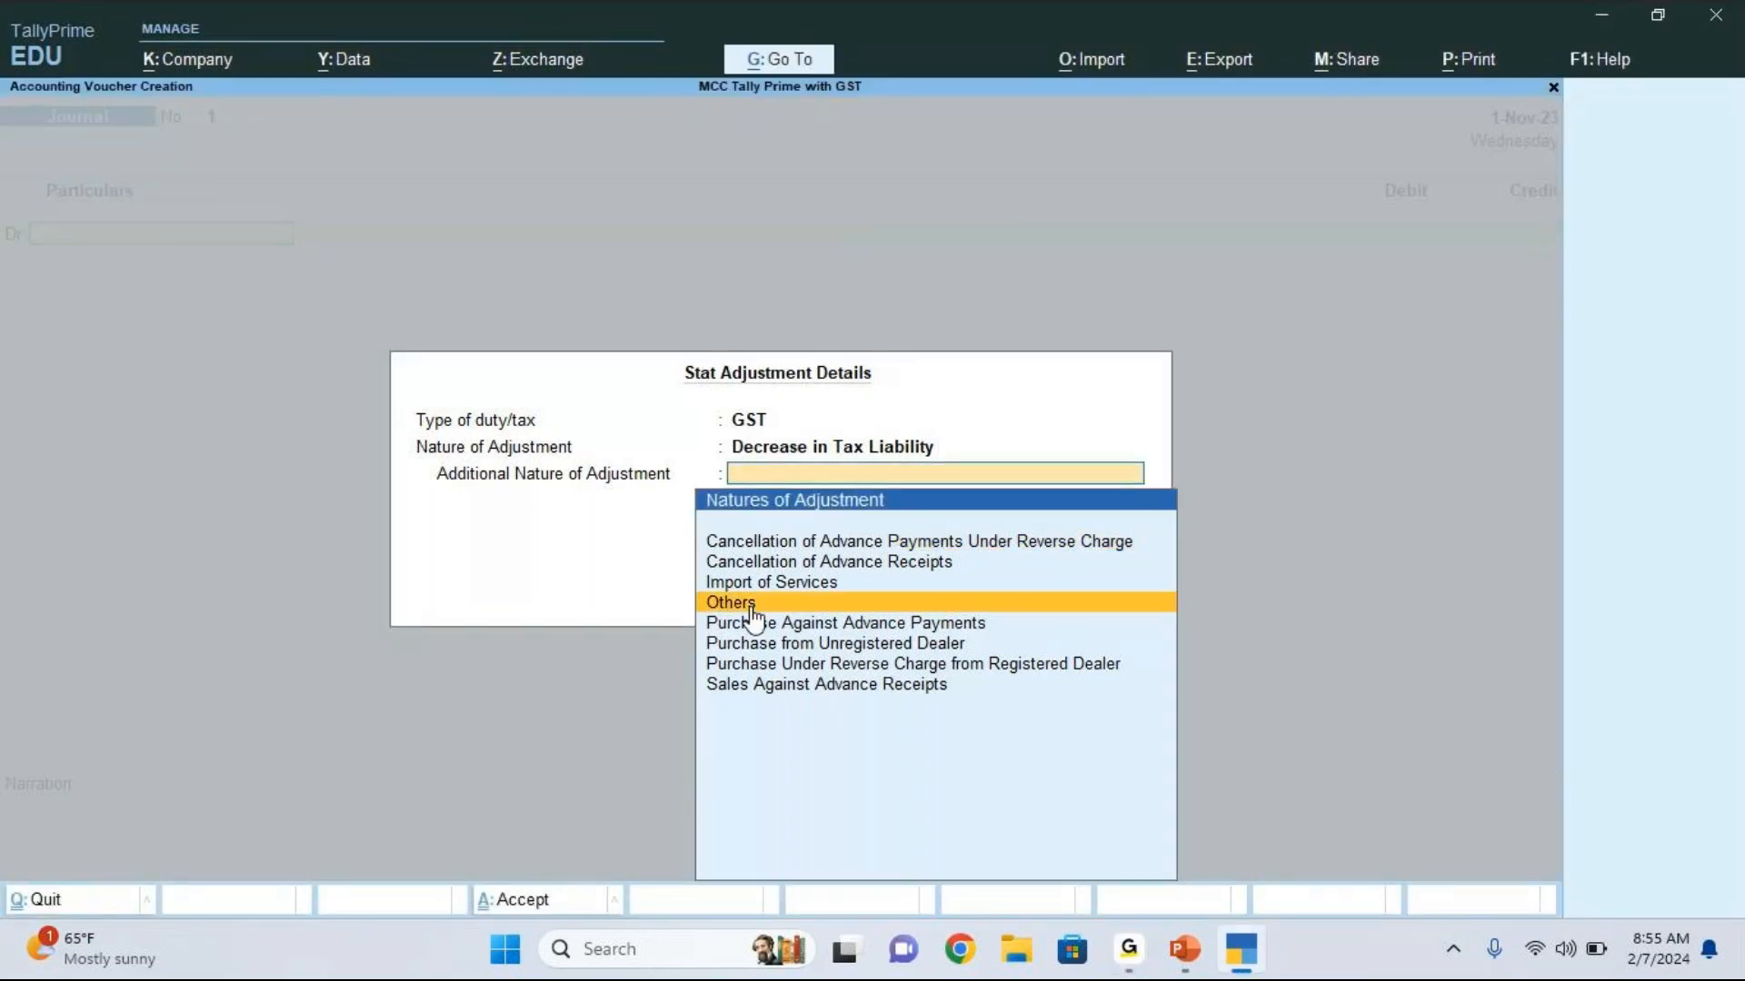
click(751, 607)
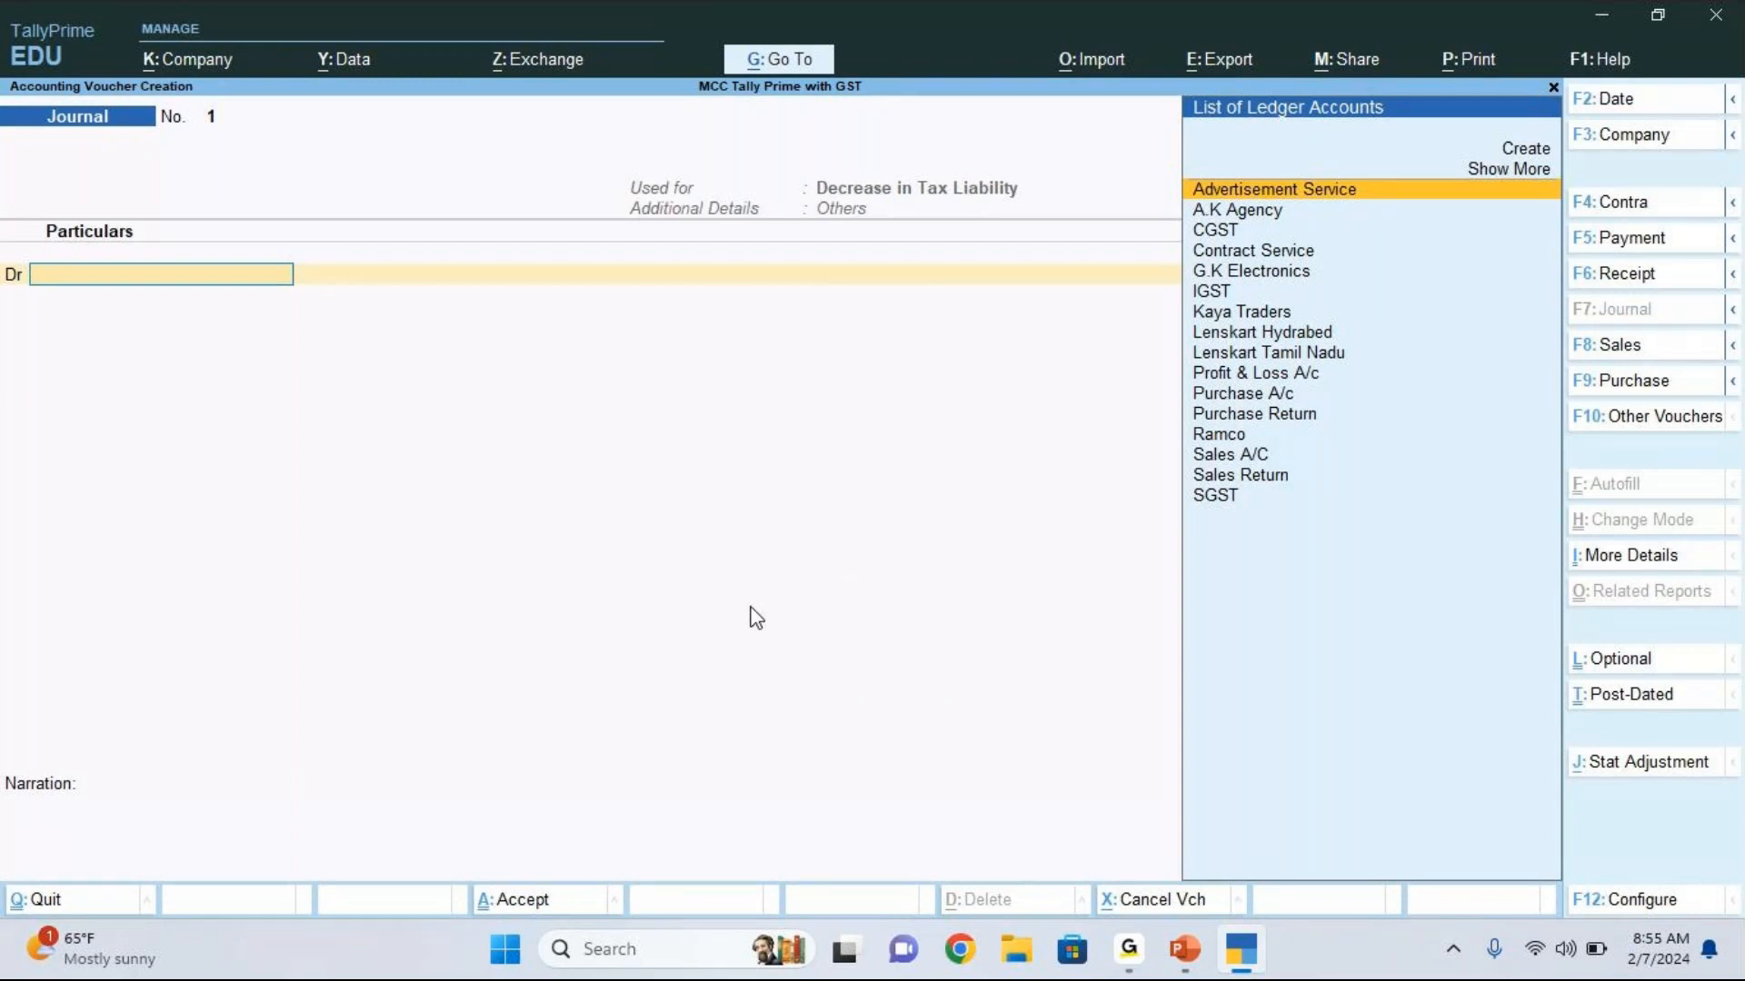
Step: Debit the CGST ledger with 8,400 after checking the calculator, keeping the GST rate at 0% and the taxable value blank
key(Down)
key(Down)
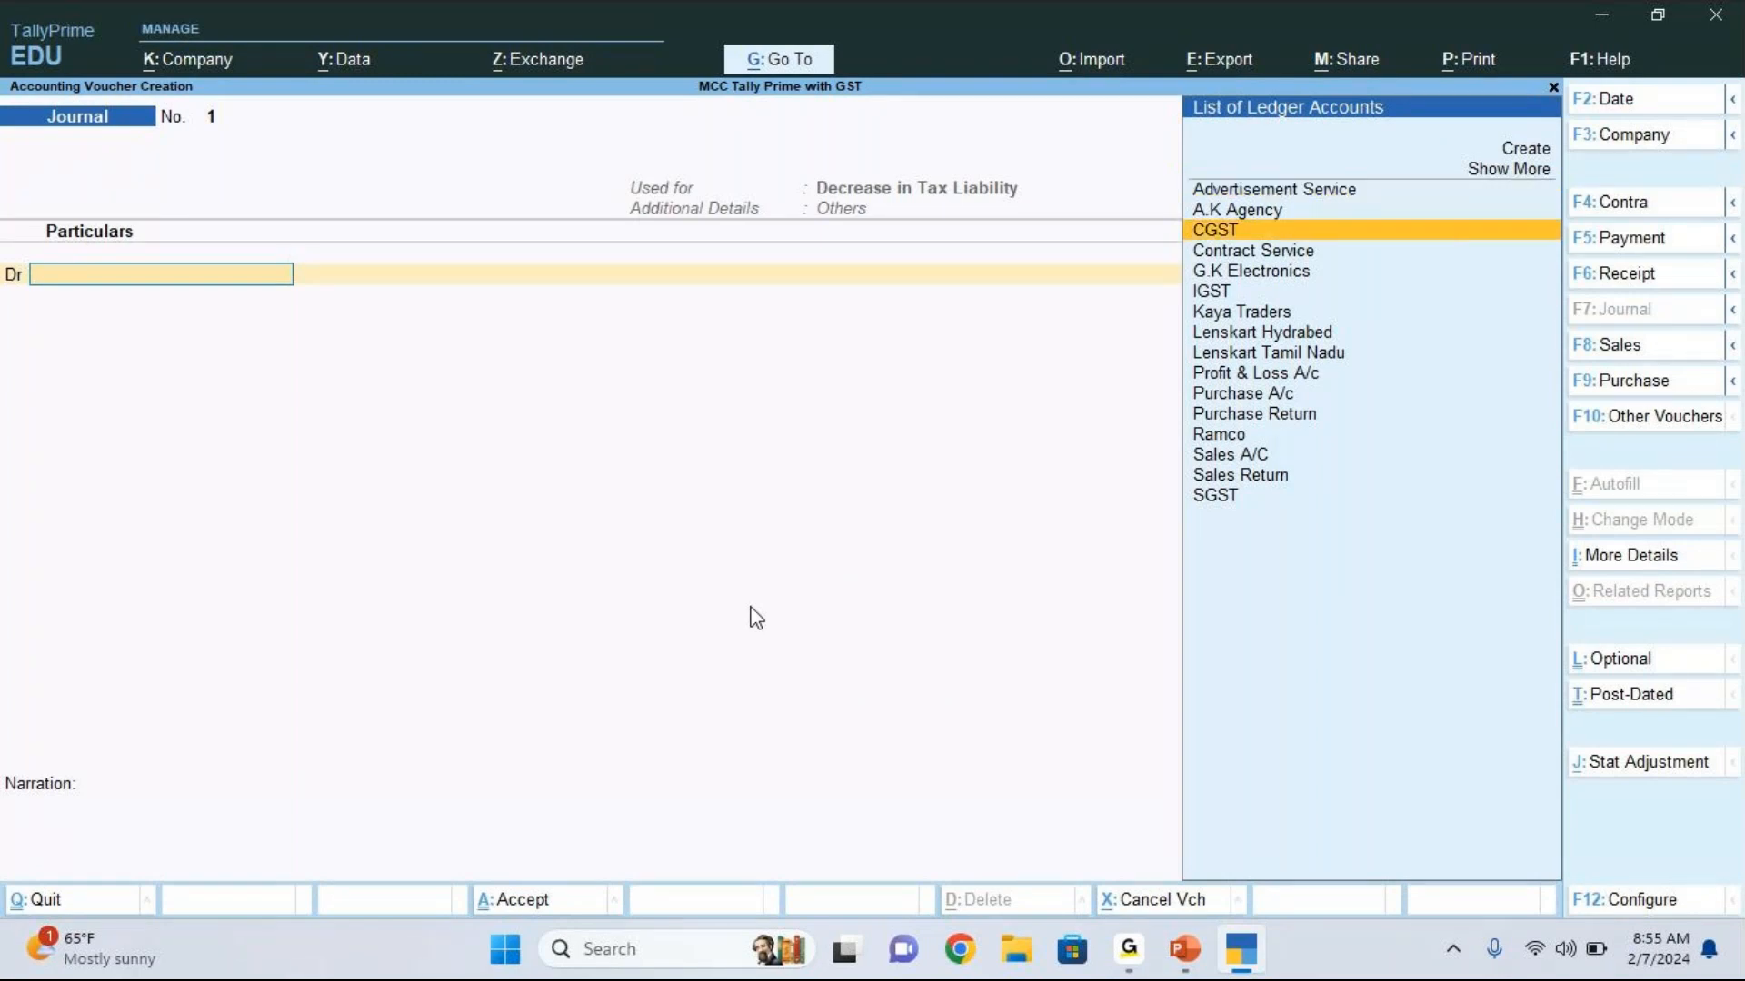
key(Return)
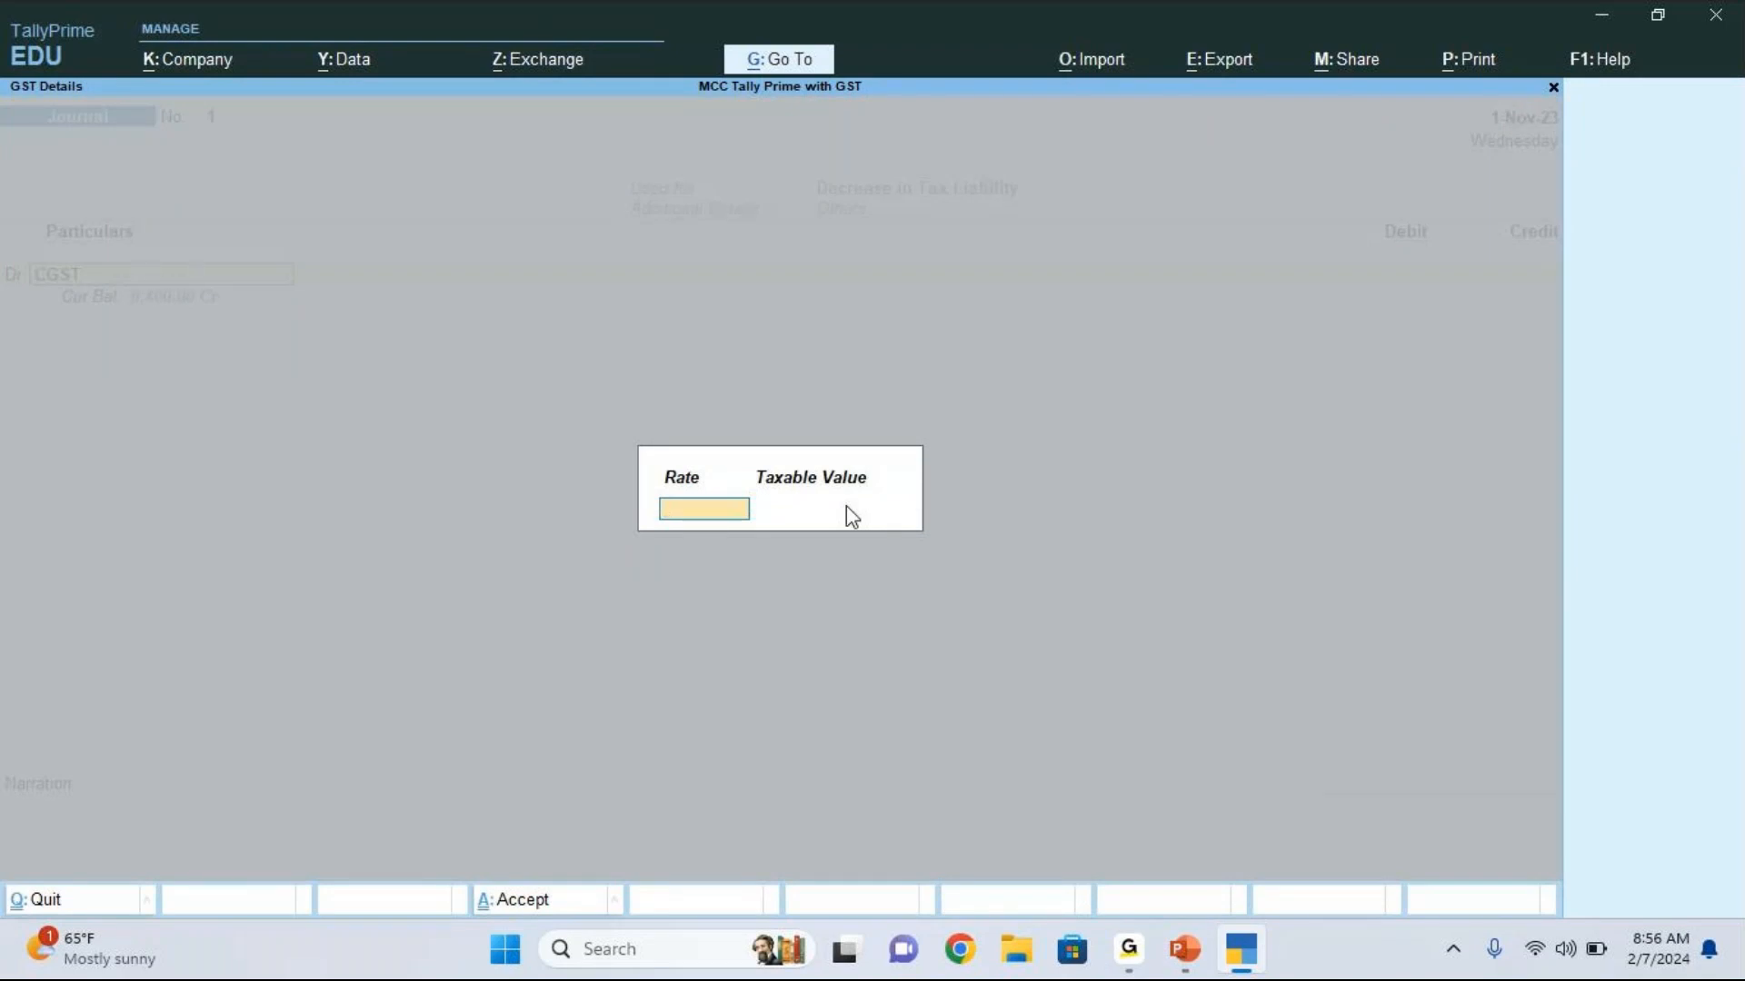
key(Return)
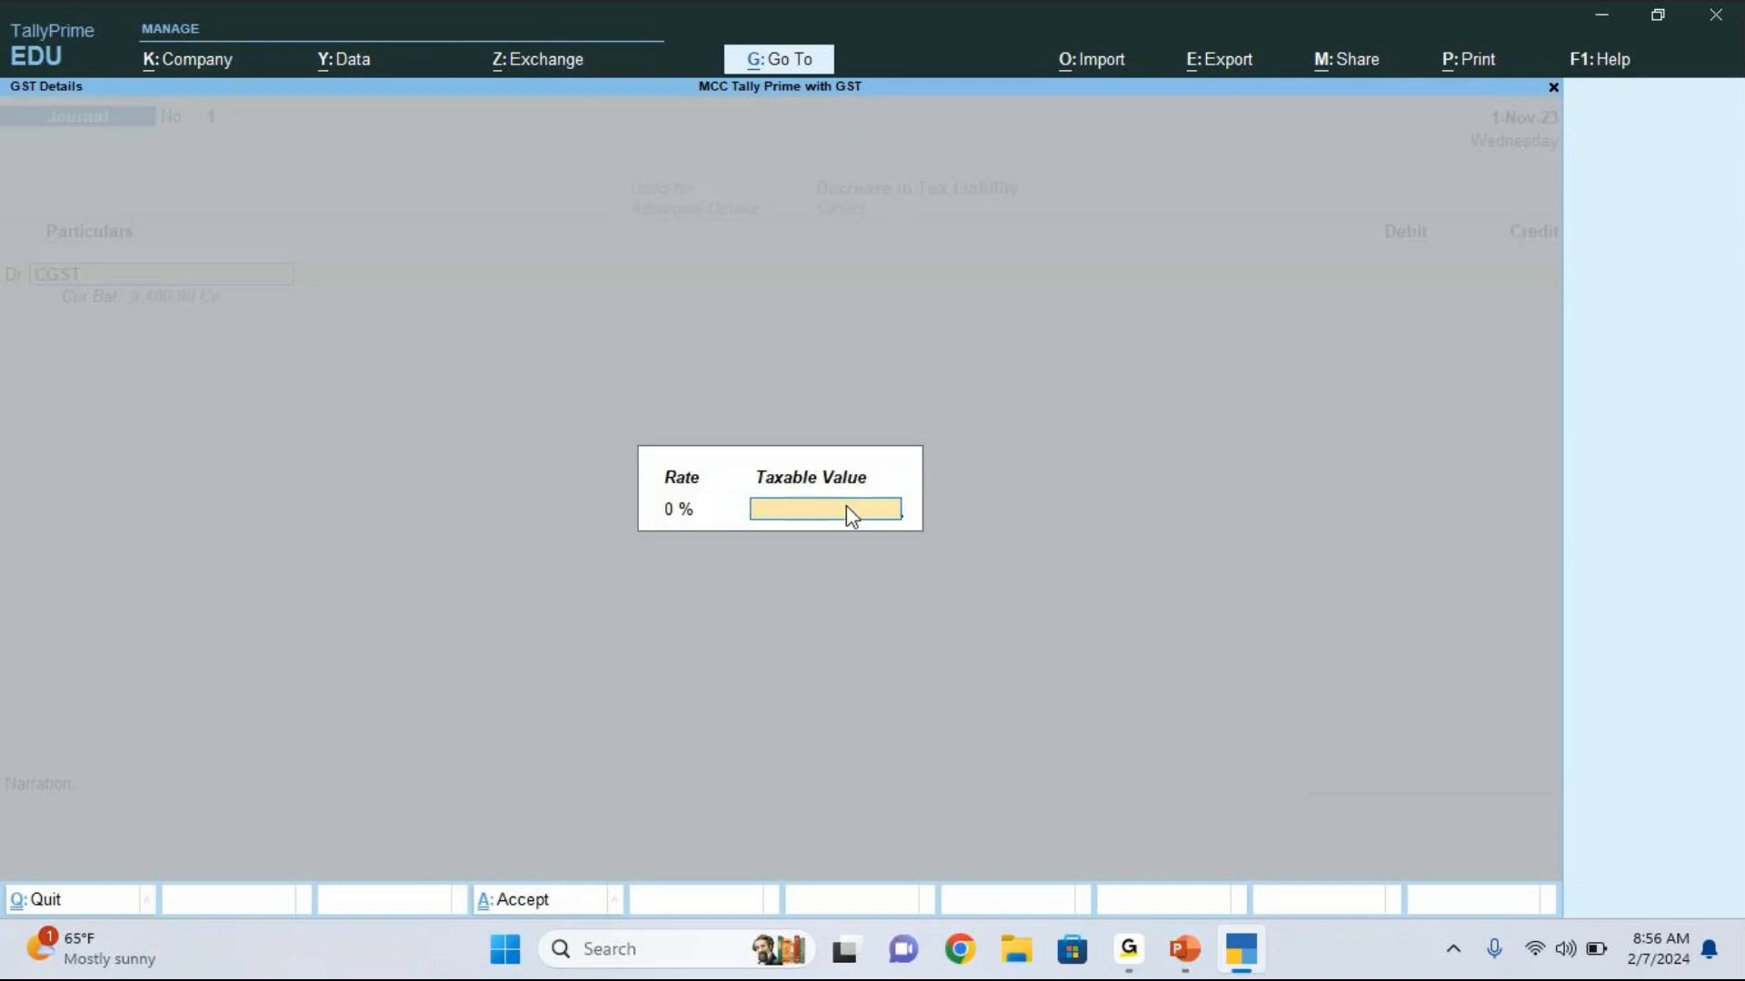
key(Return)
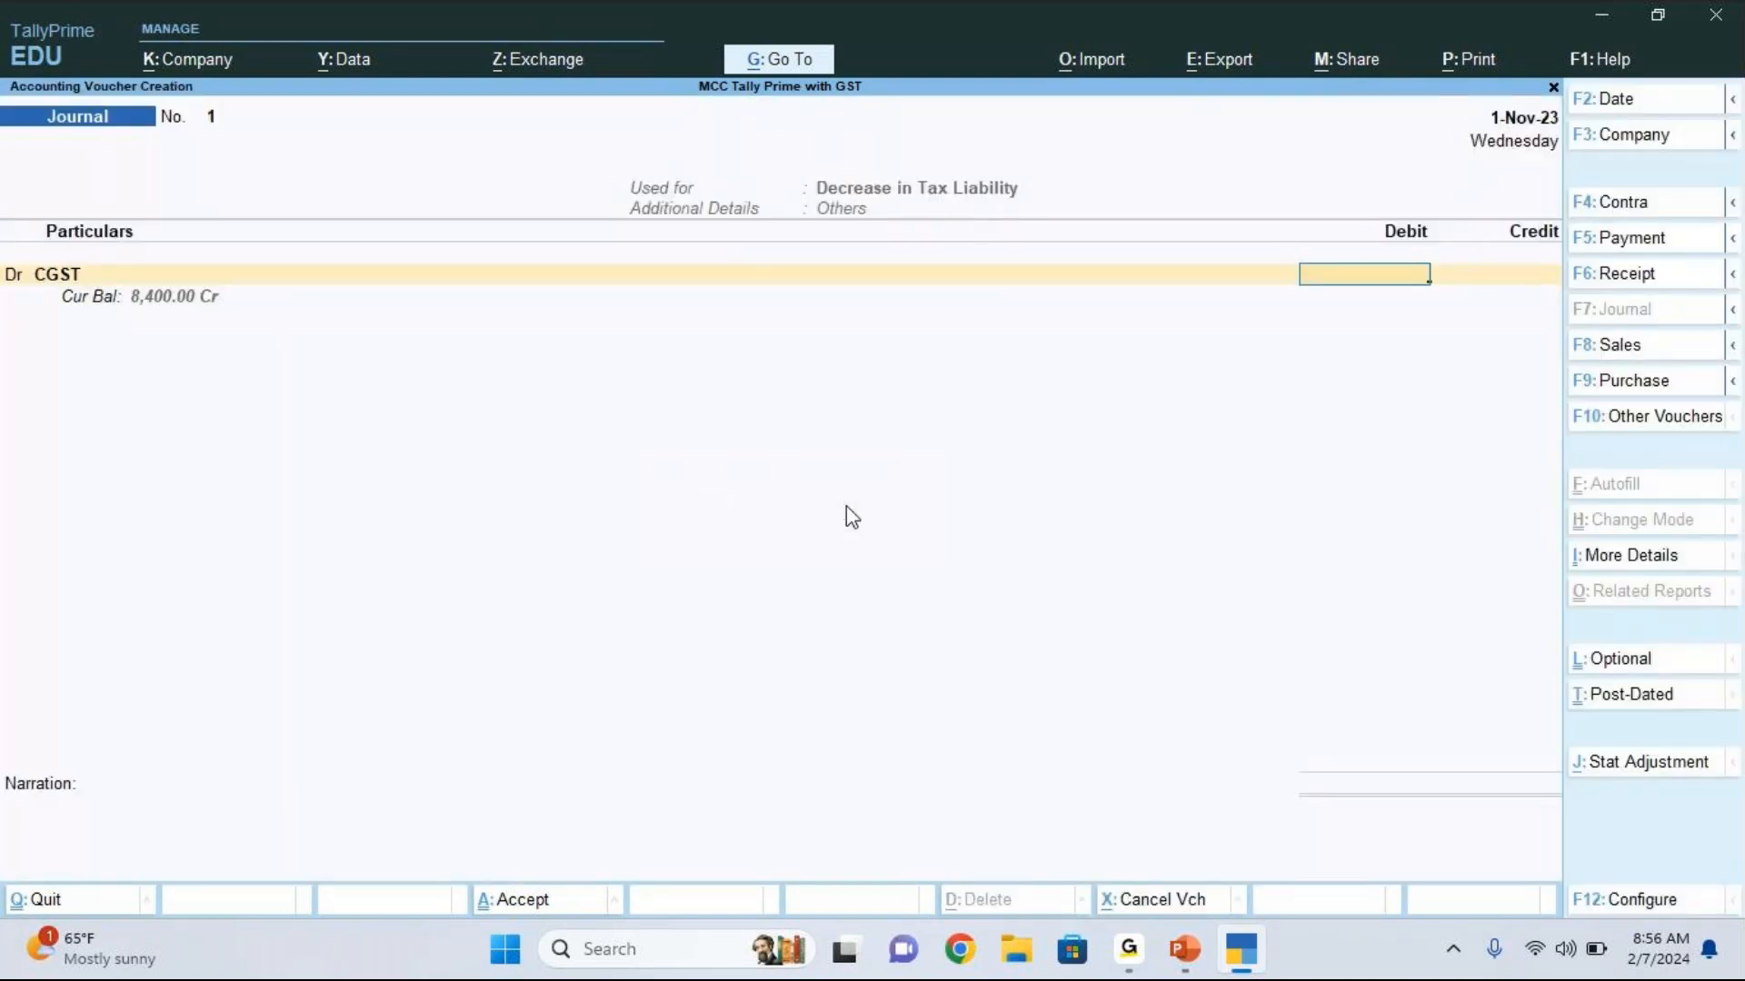
key(ctrl+n)
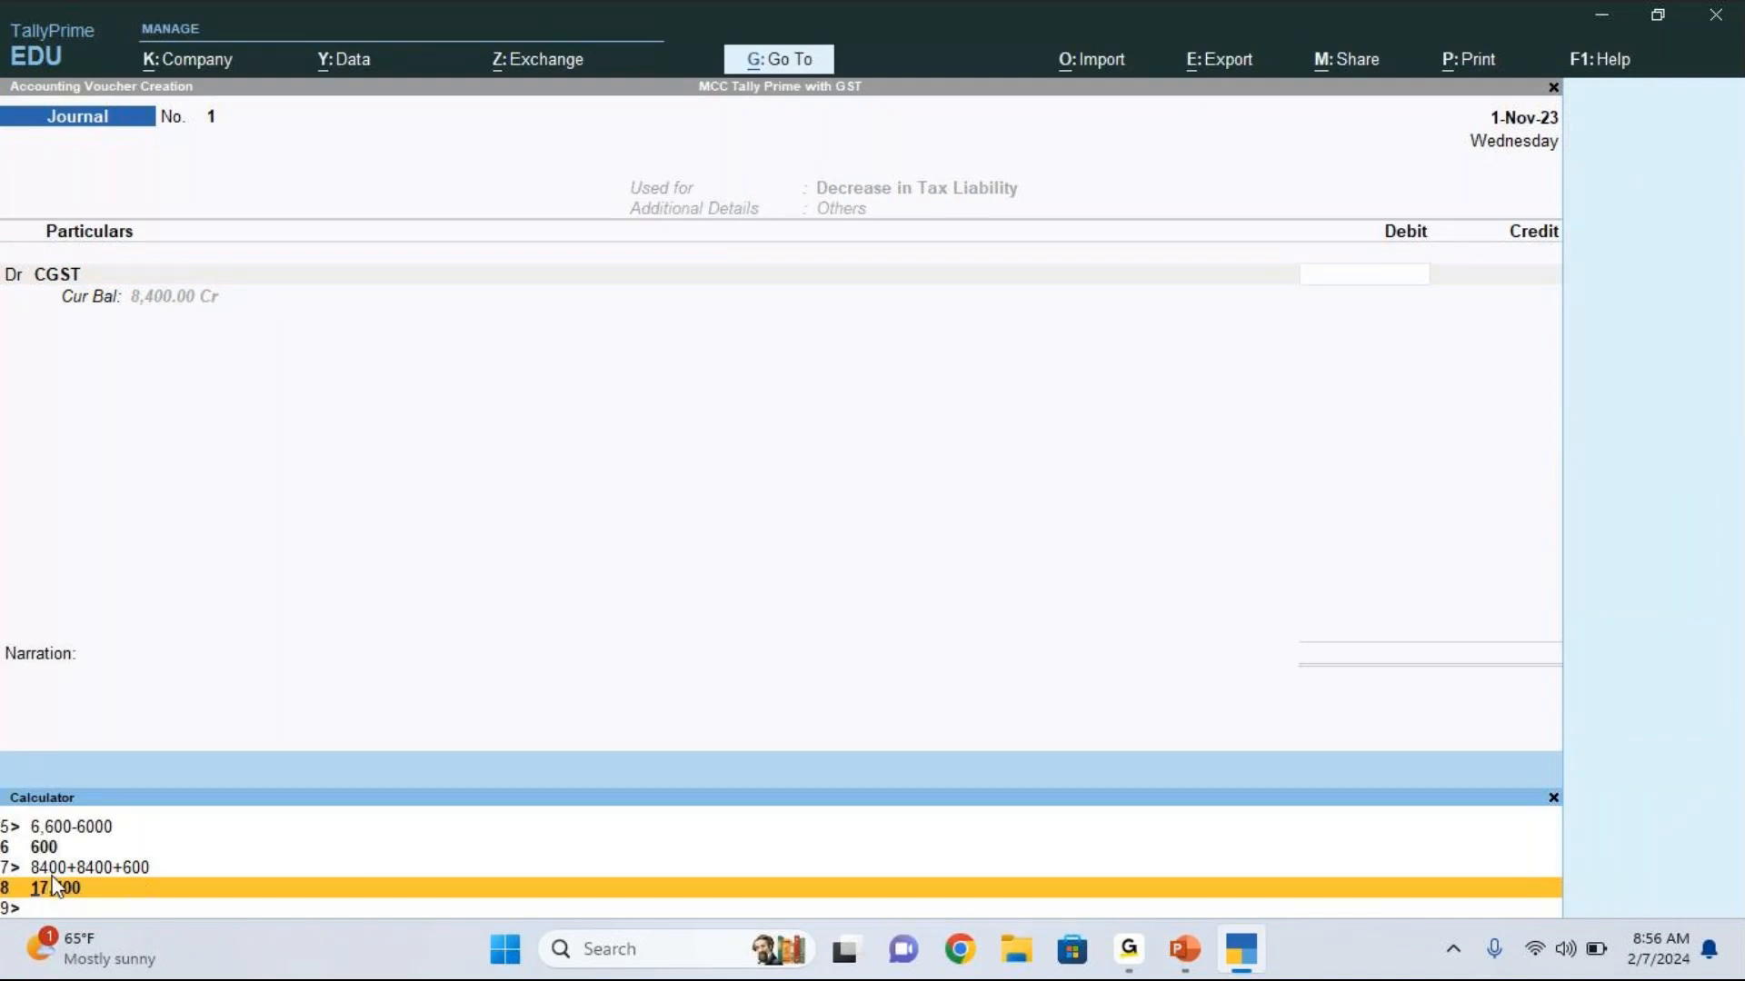
key(Escape)
click(1554, 799)
text(8400)
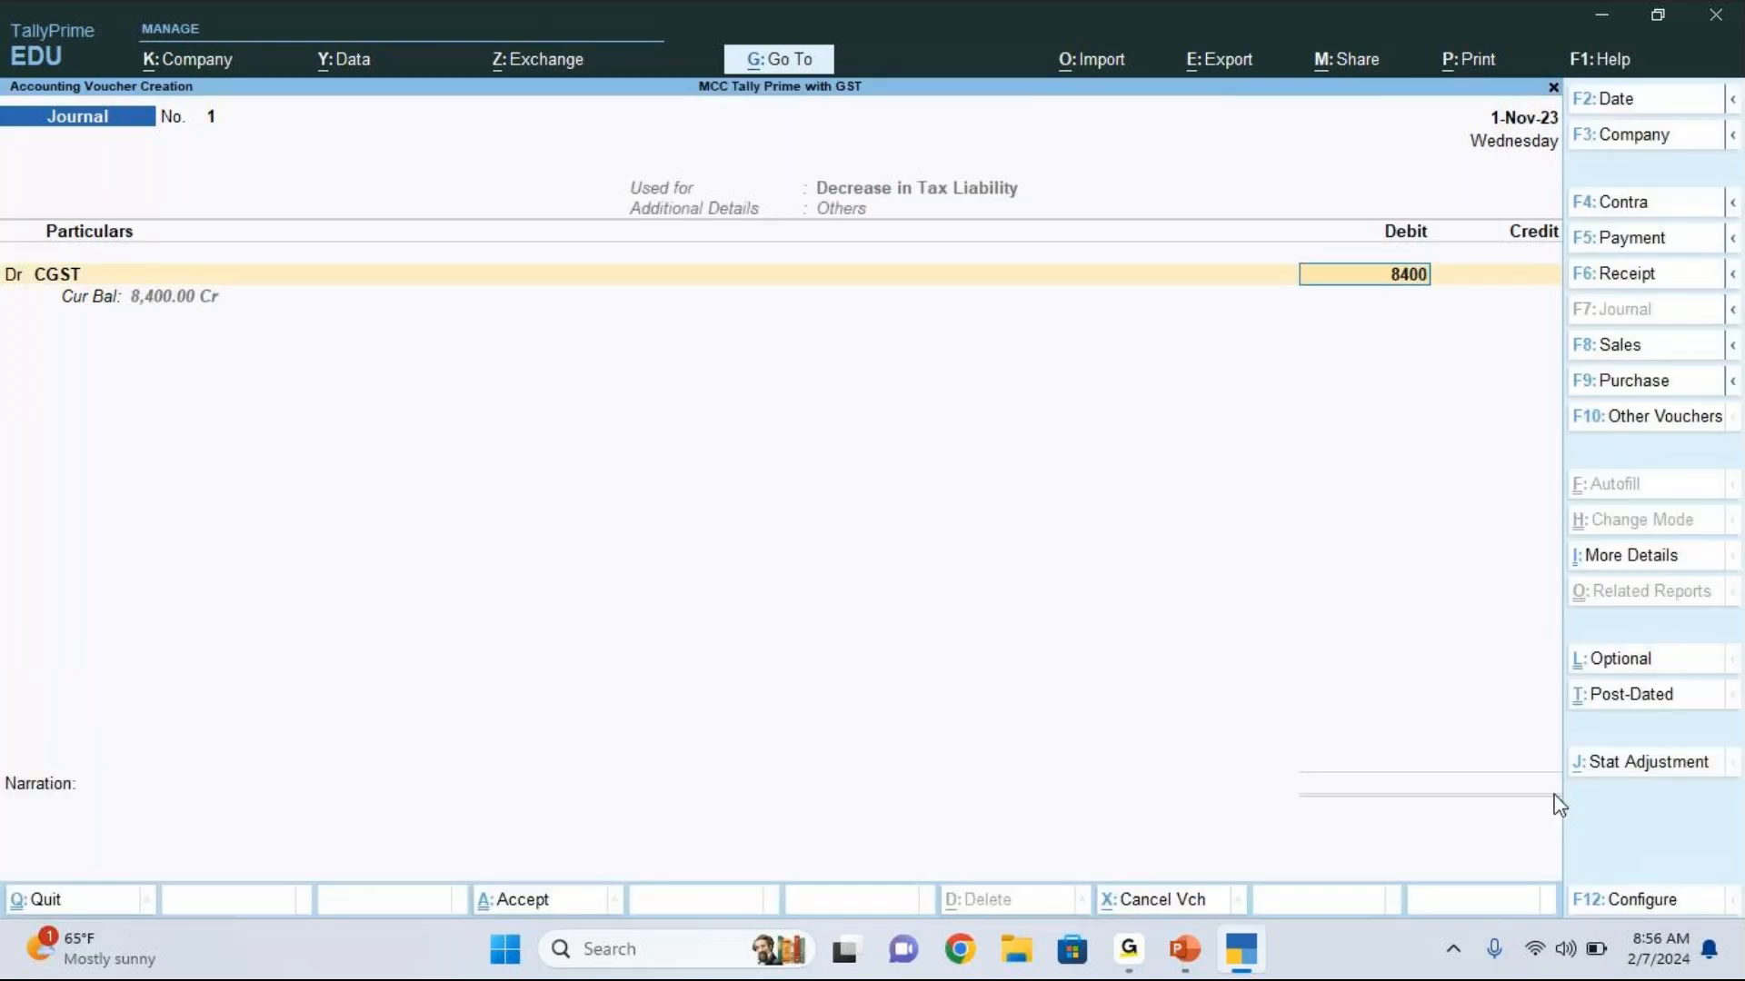
key(Return)
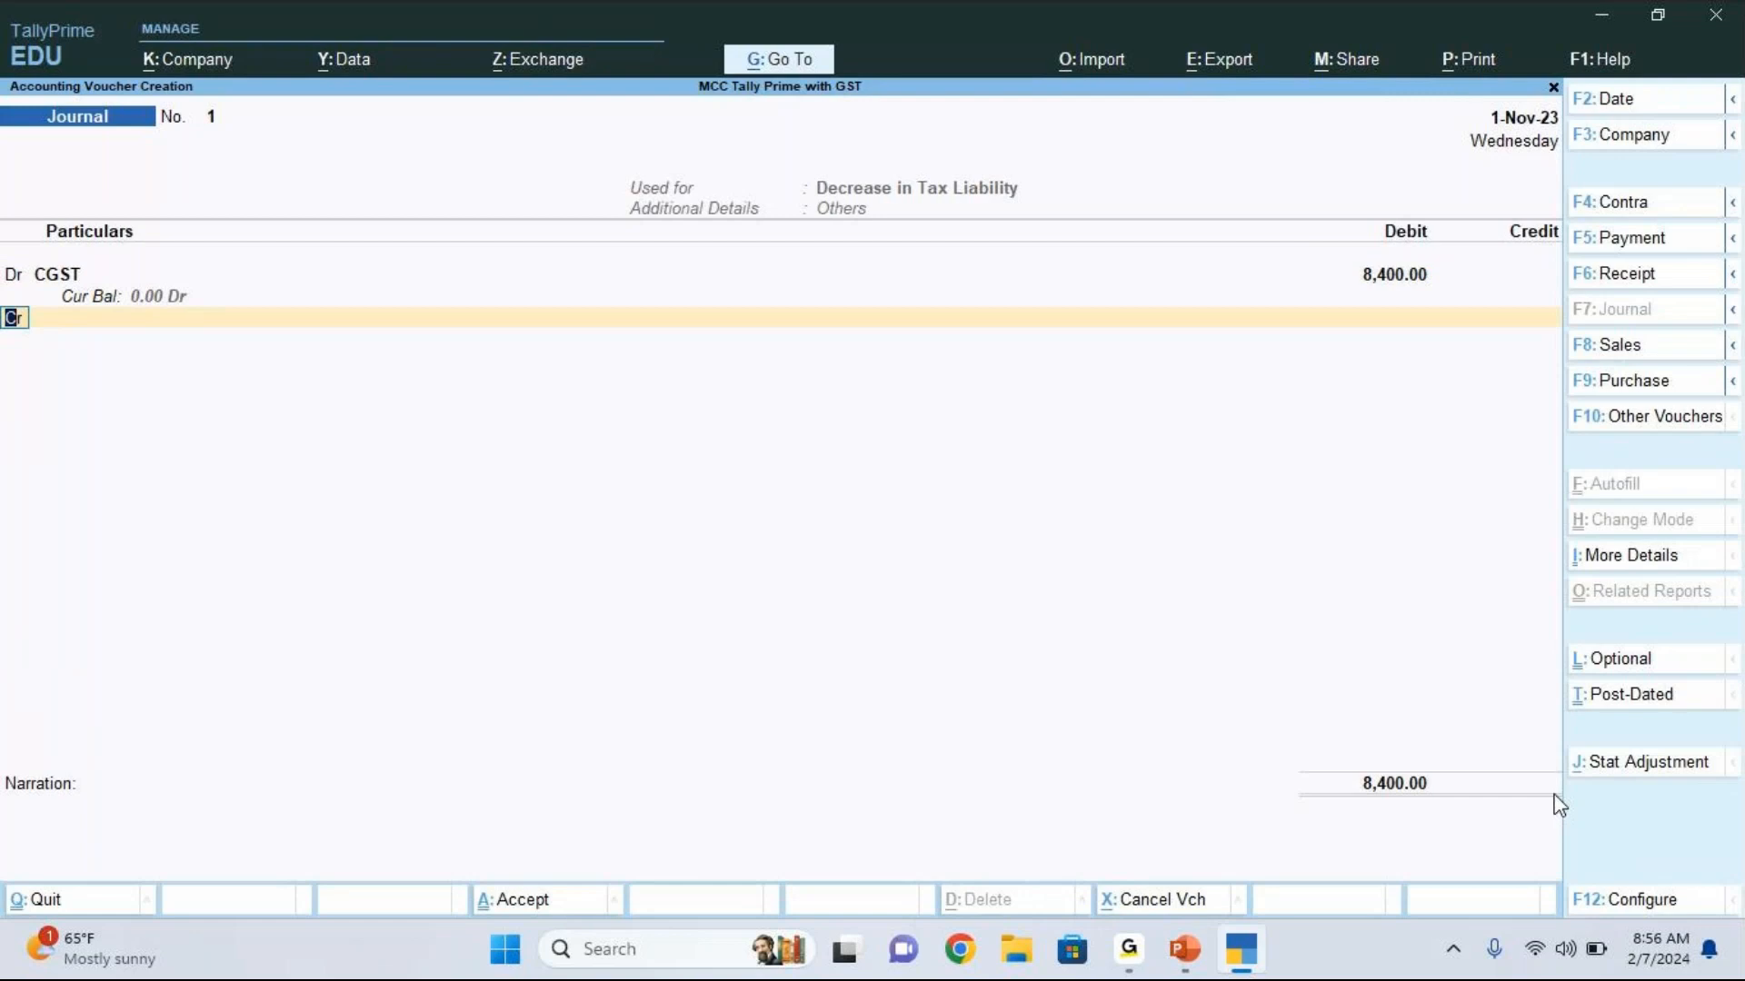
Step: Add a second debit line for the SGST ledger with 8,400, keeping the rate at 0% and the taxable value blank
key(d)
key(Return)
key(Down)
key(Down)
key(Down)
key(Down)
key(Down)
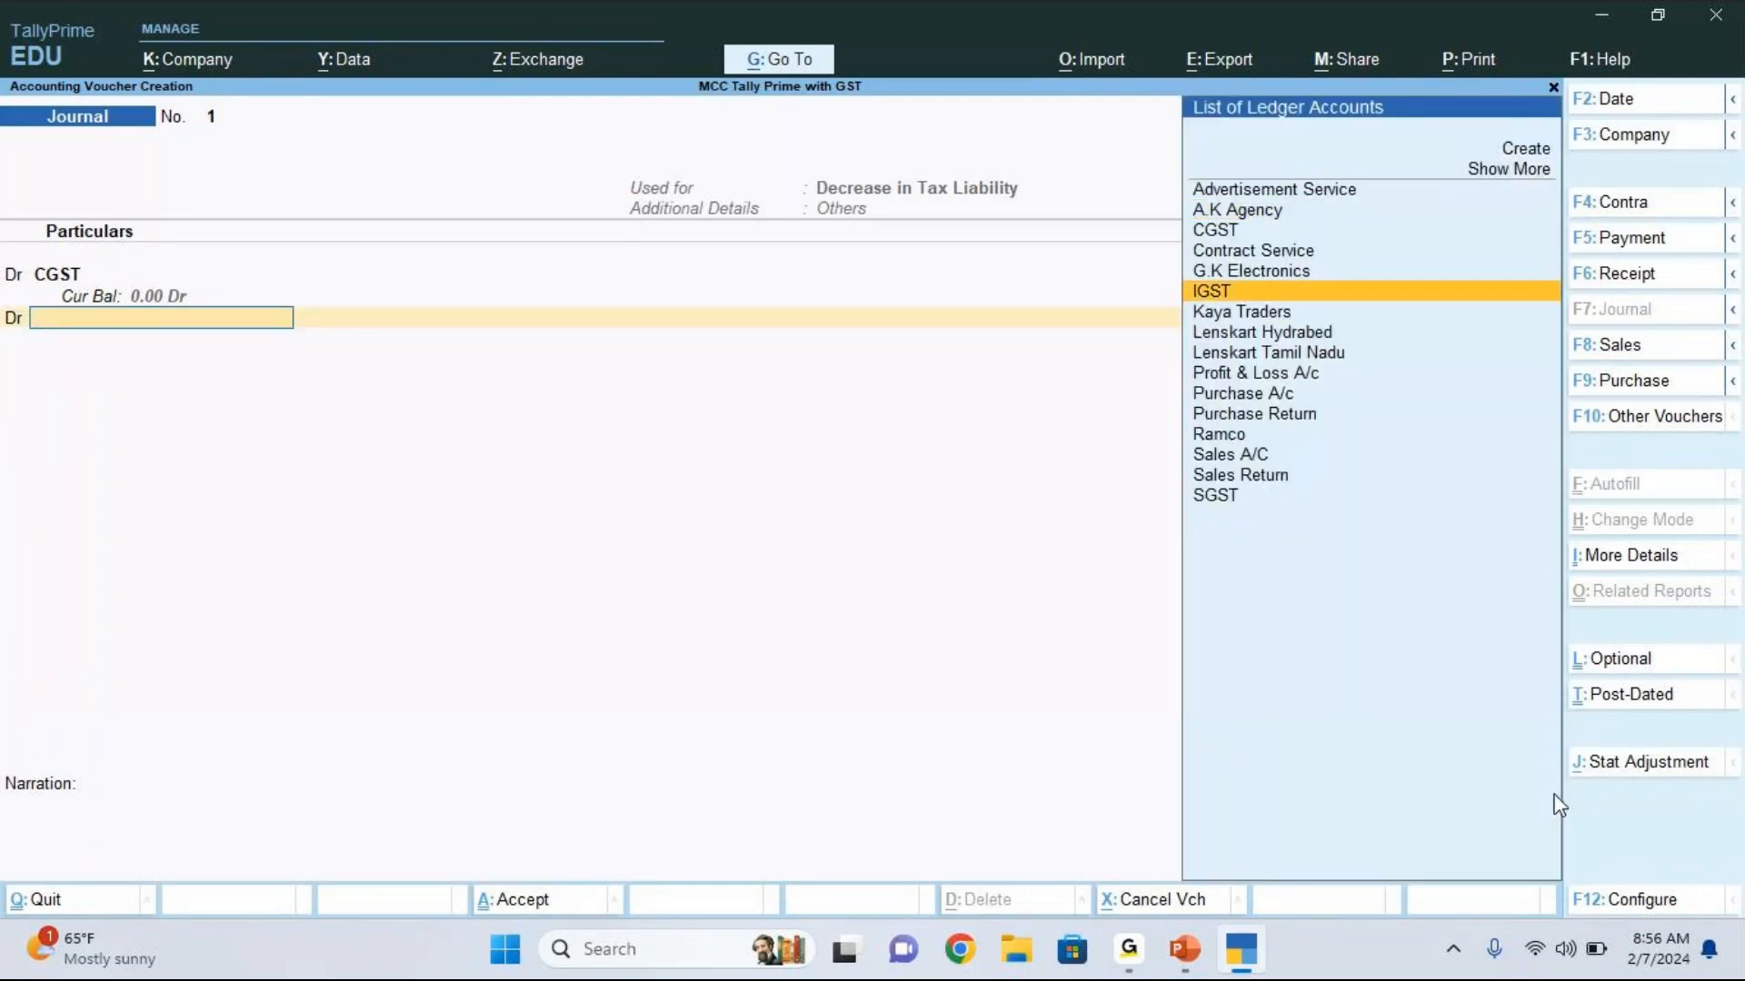
key(Down)
key(Down)
key(End)
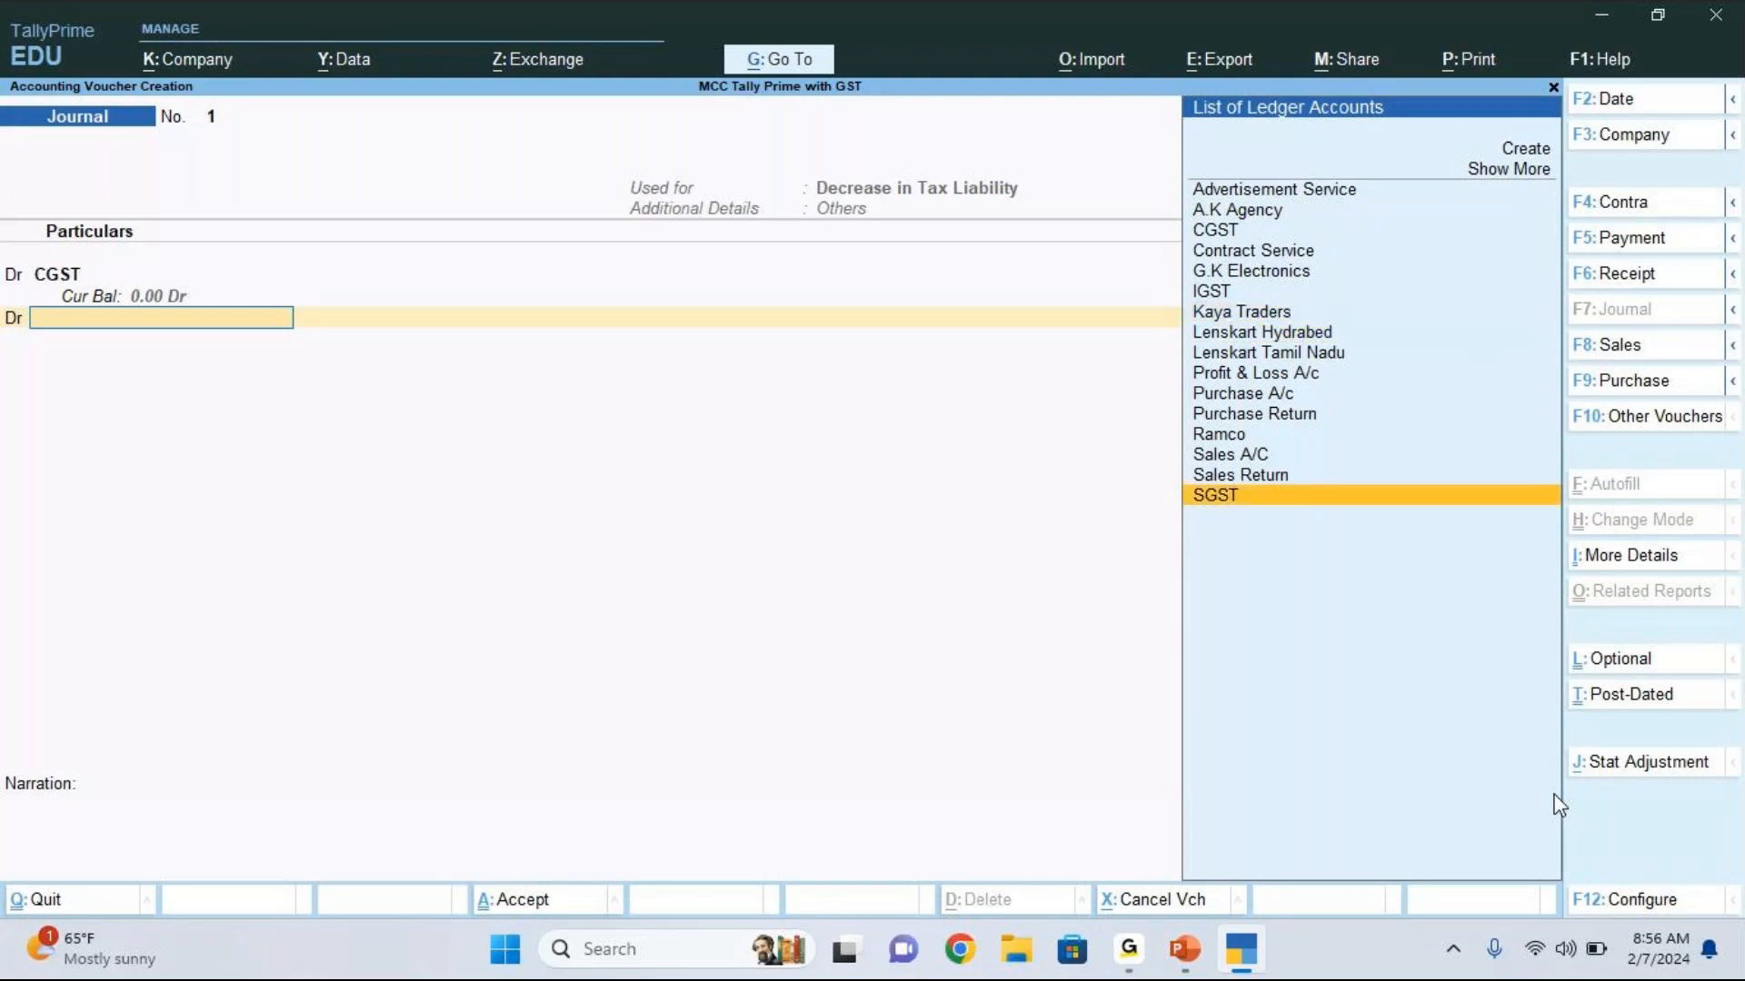
key(Return)
key(Return)
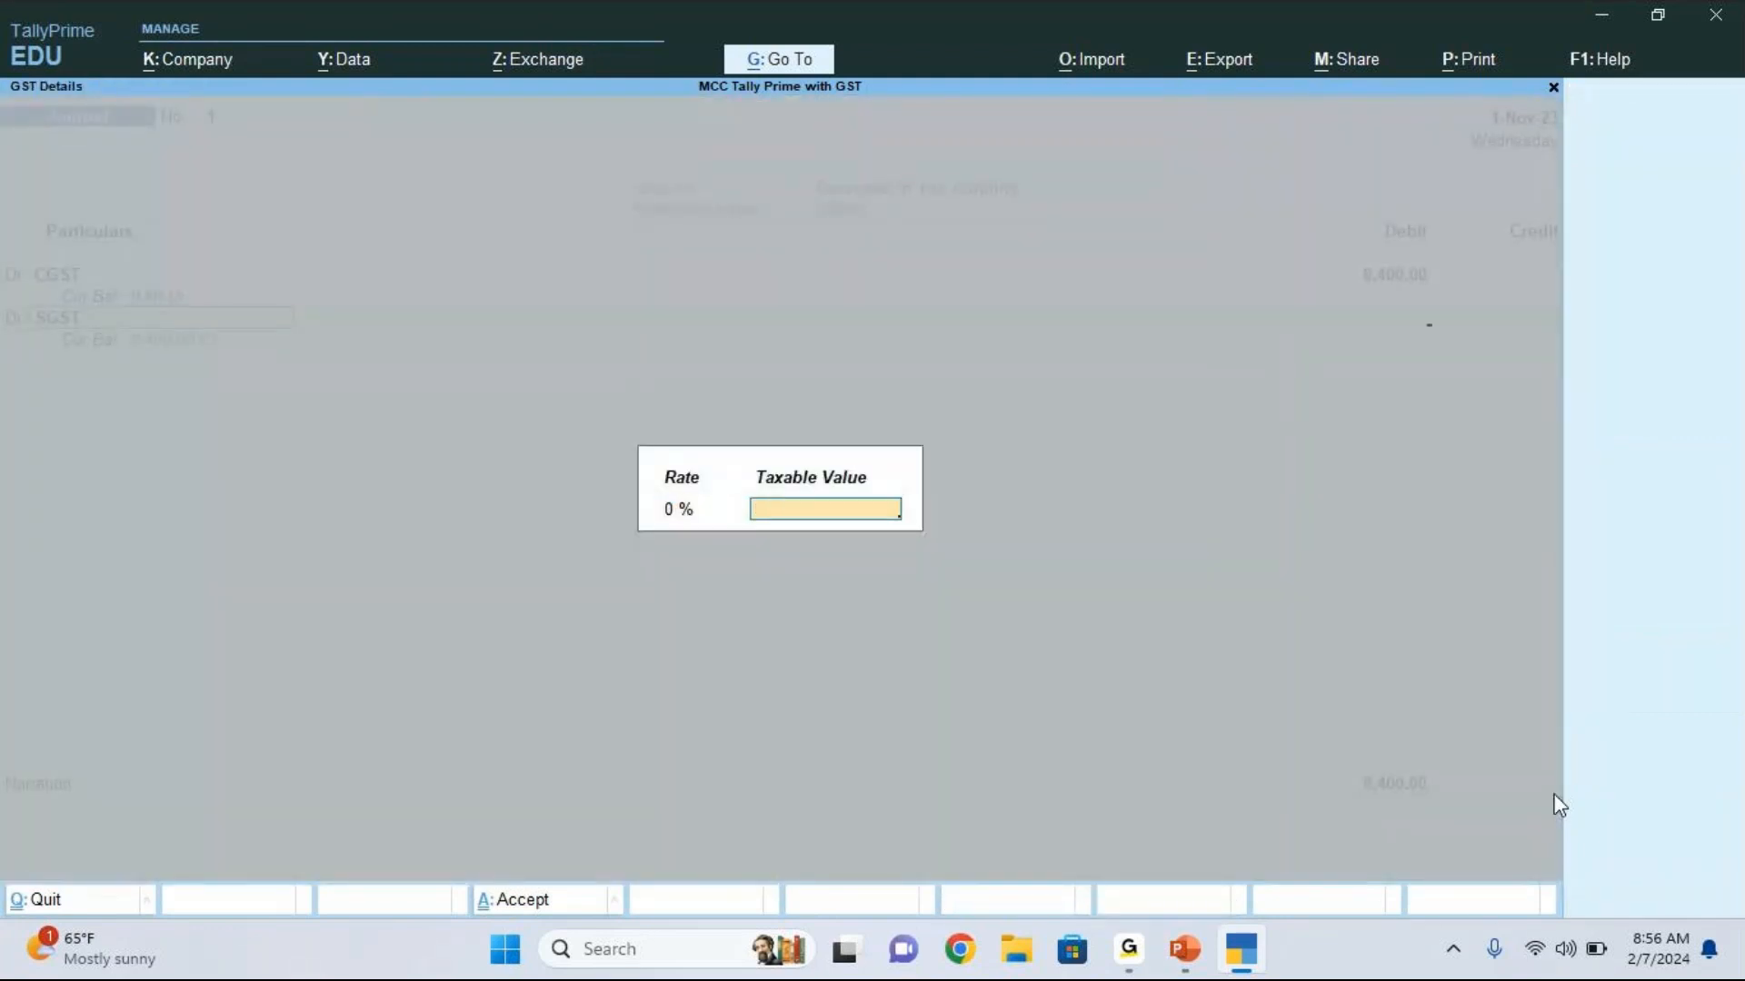
key(Return)
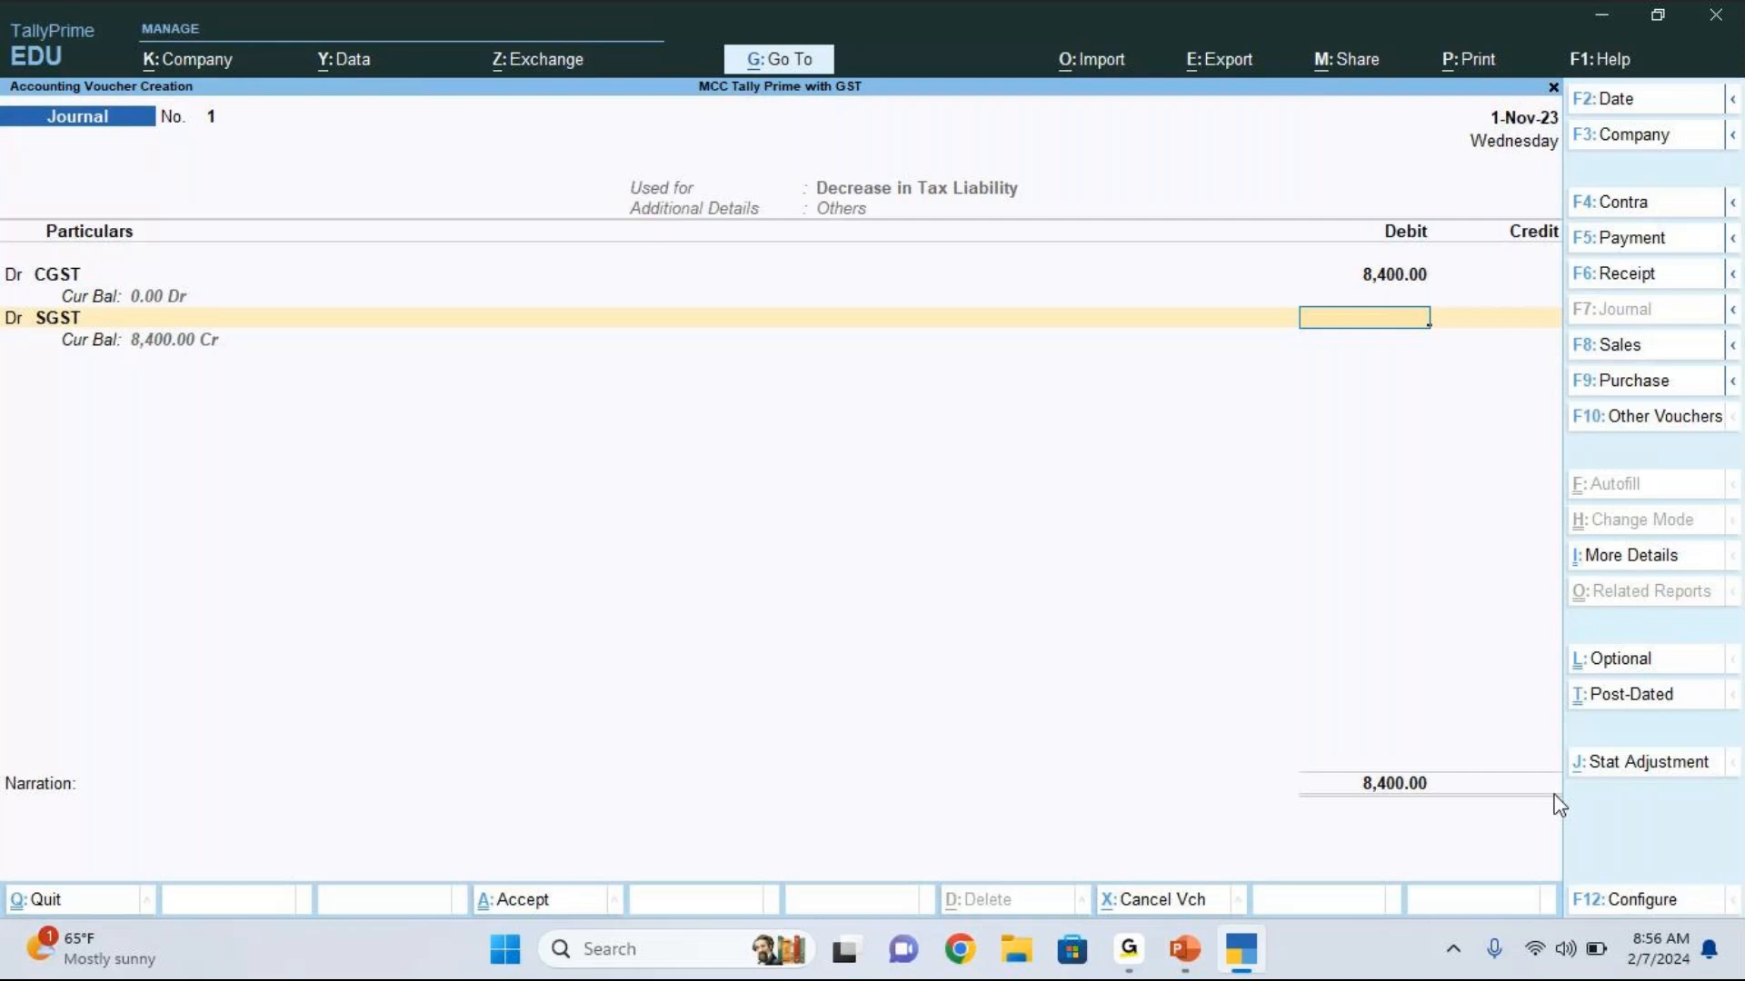
text(8,40)
text(00)
key(Return)
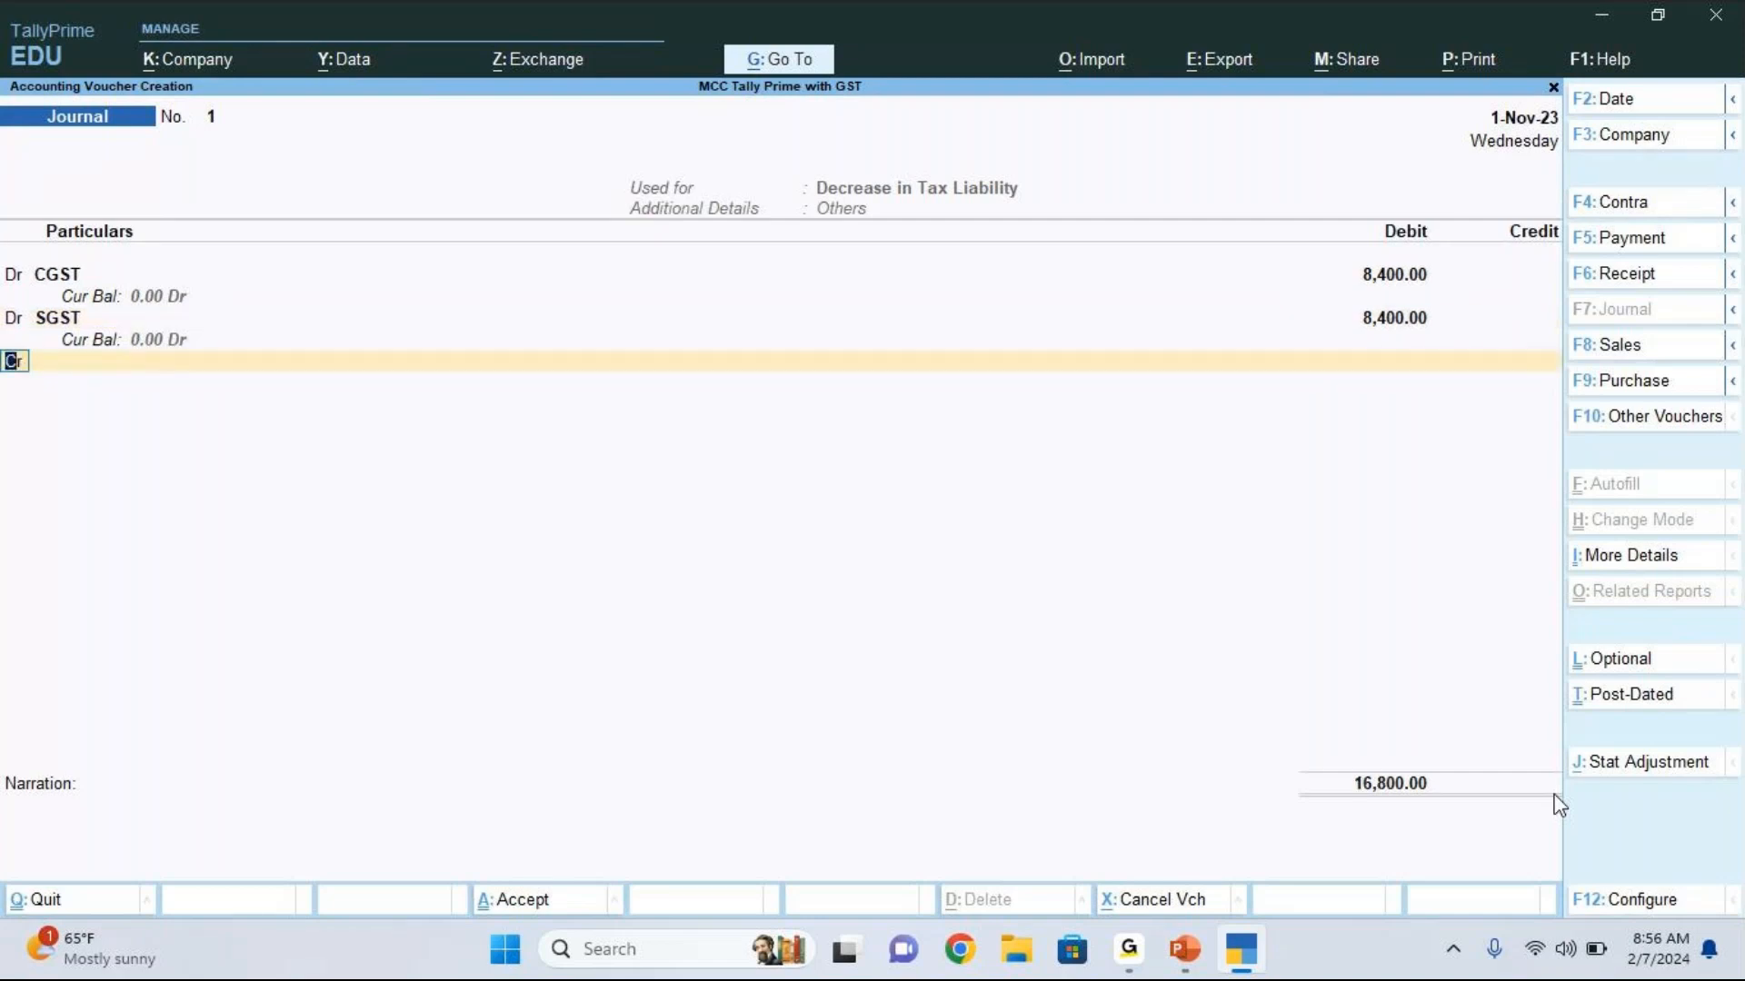
Step: Add a third debit line for the IGST ledger with 600, keeping the GST rate at 0% and the taxable value blank
key(BackSpace)
text(d)
key(Return)
key(Down)
key(Down)
key(Down)
key(Down)
key(Down)
key(Return)
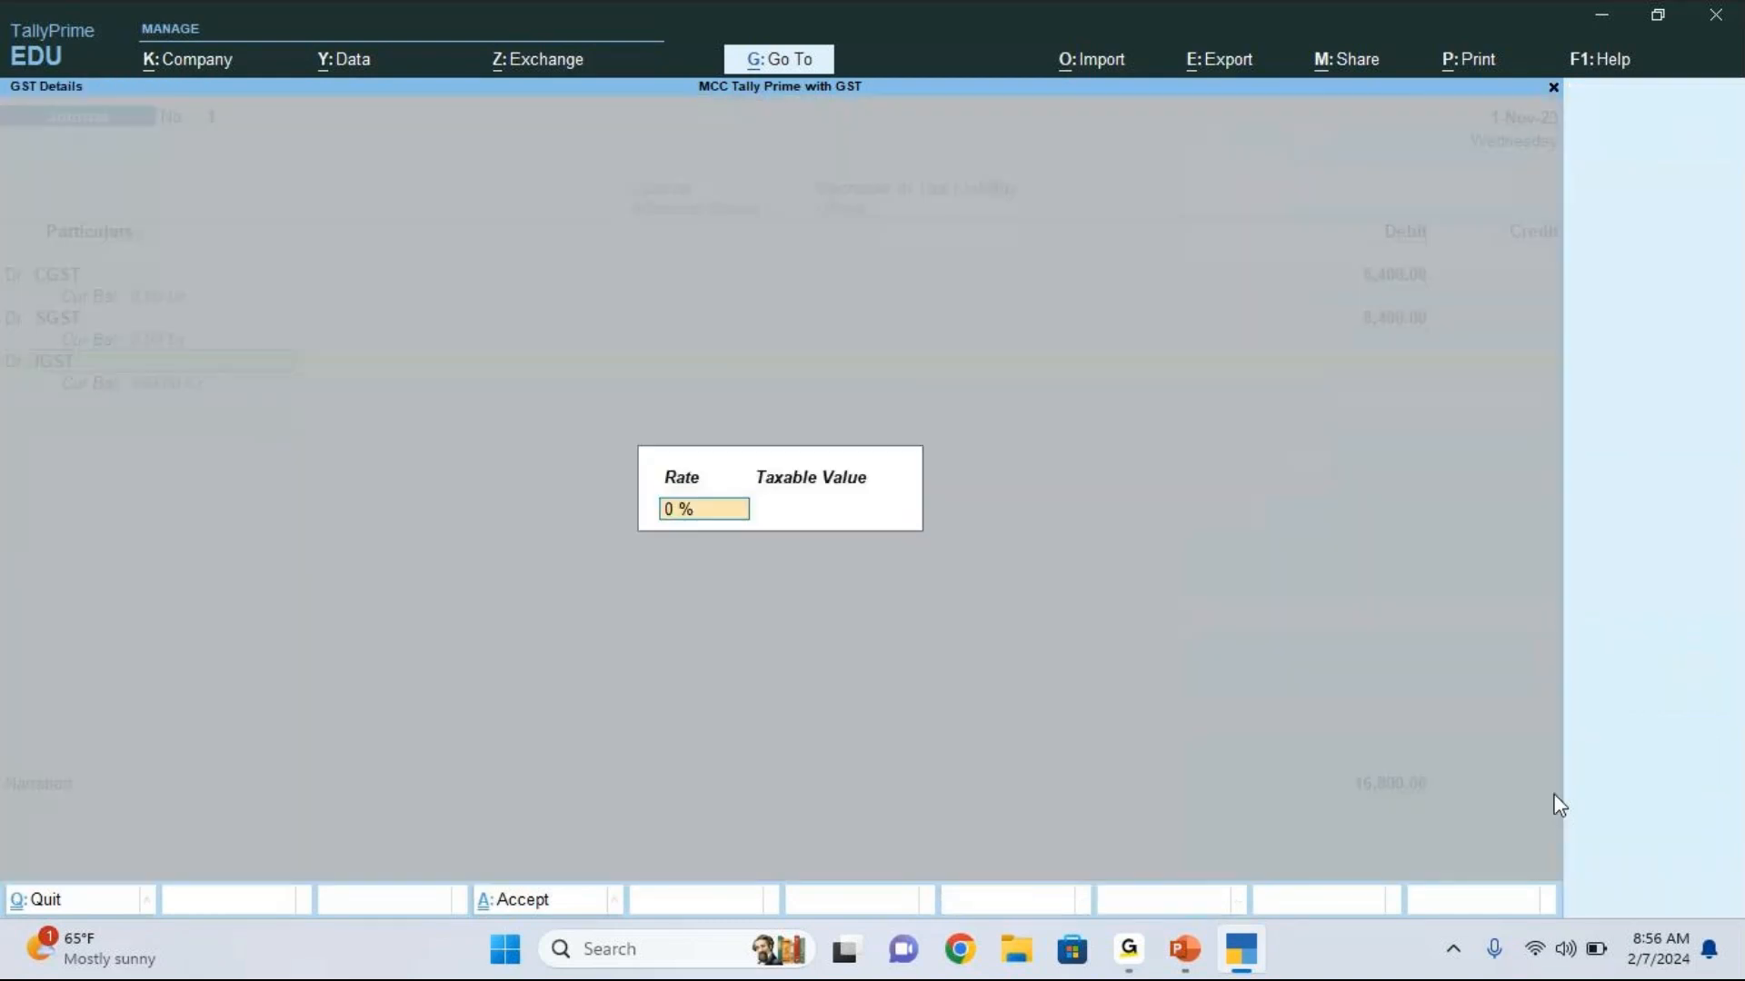
key(Return)
key(Return)
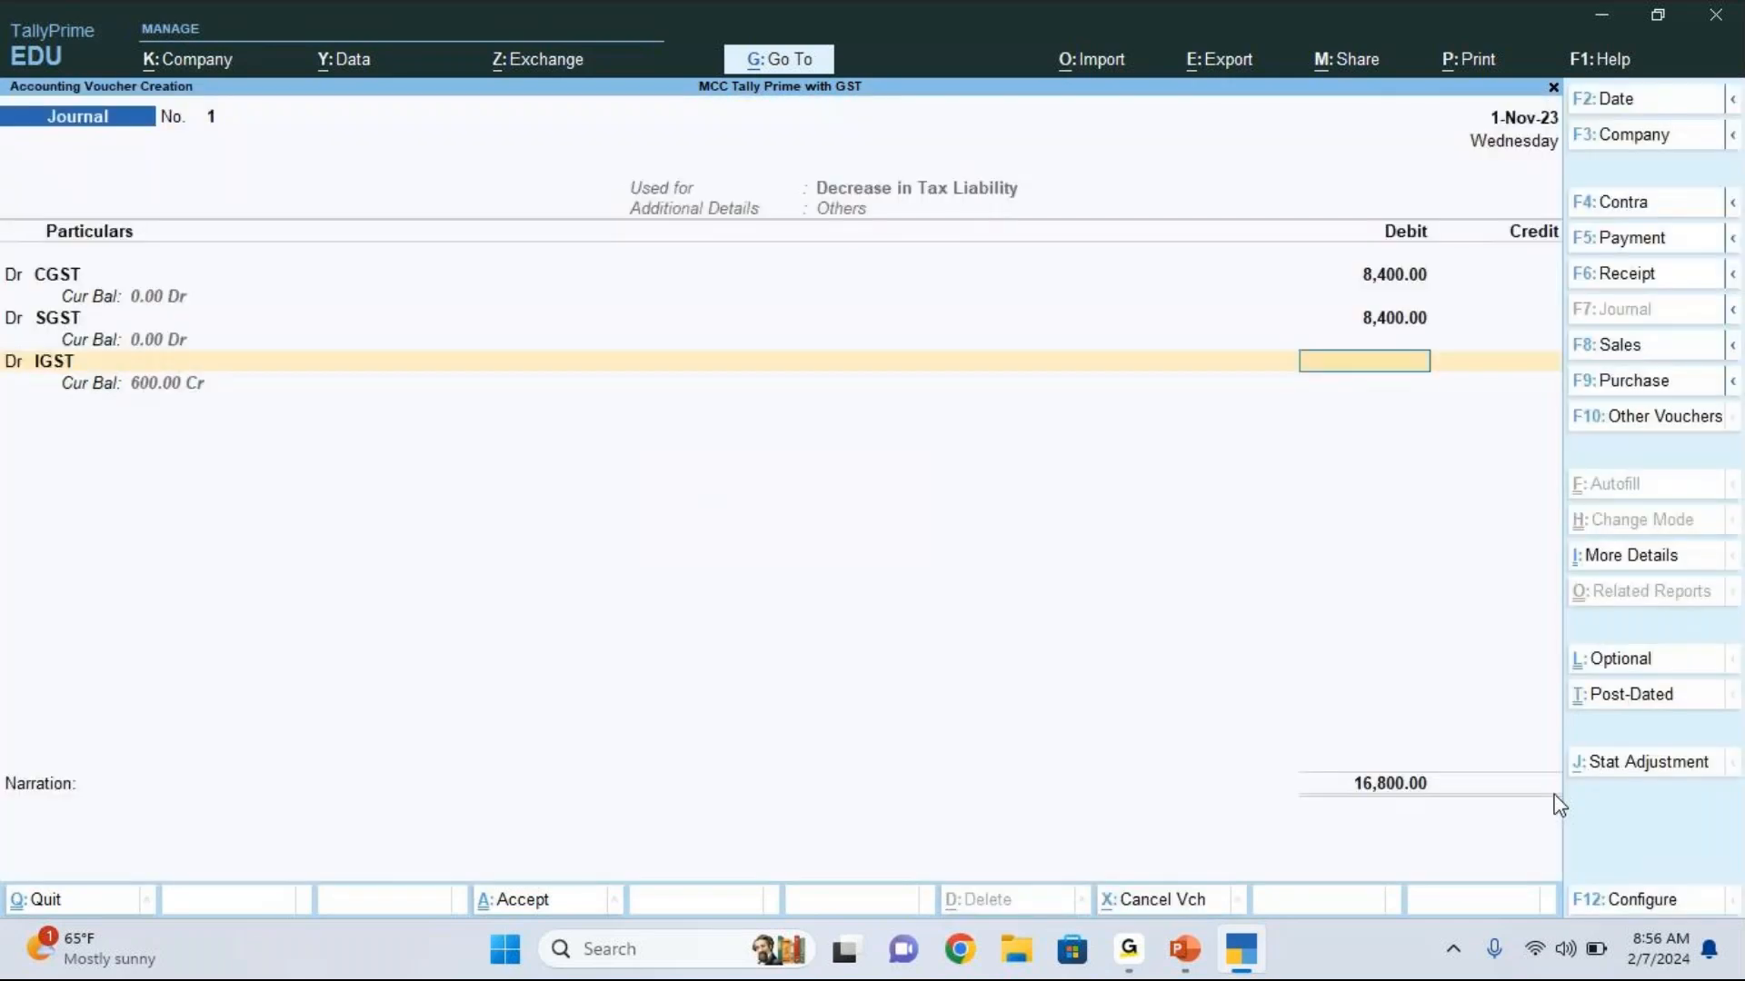
text(600)
key(Return)
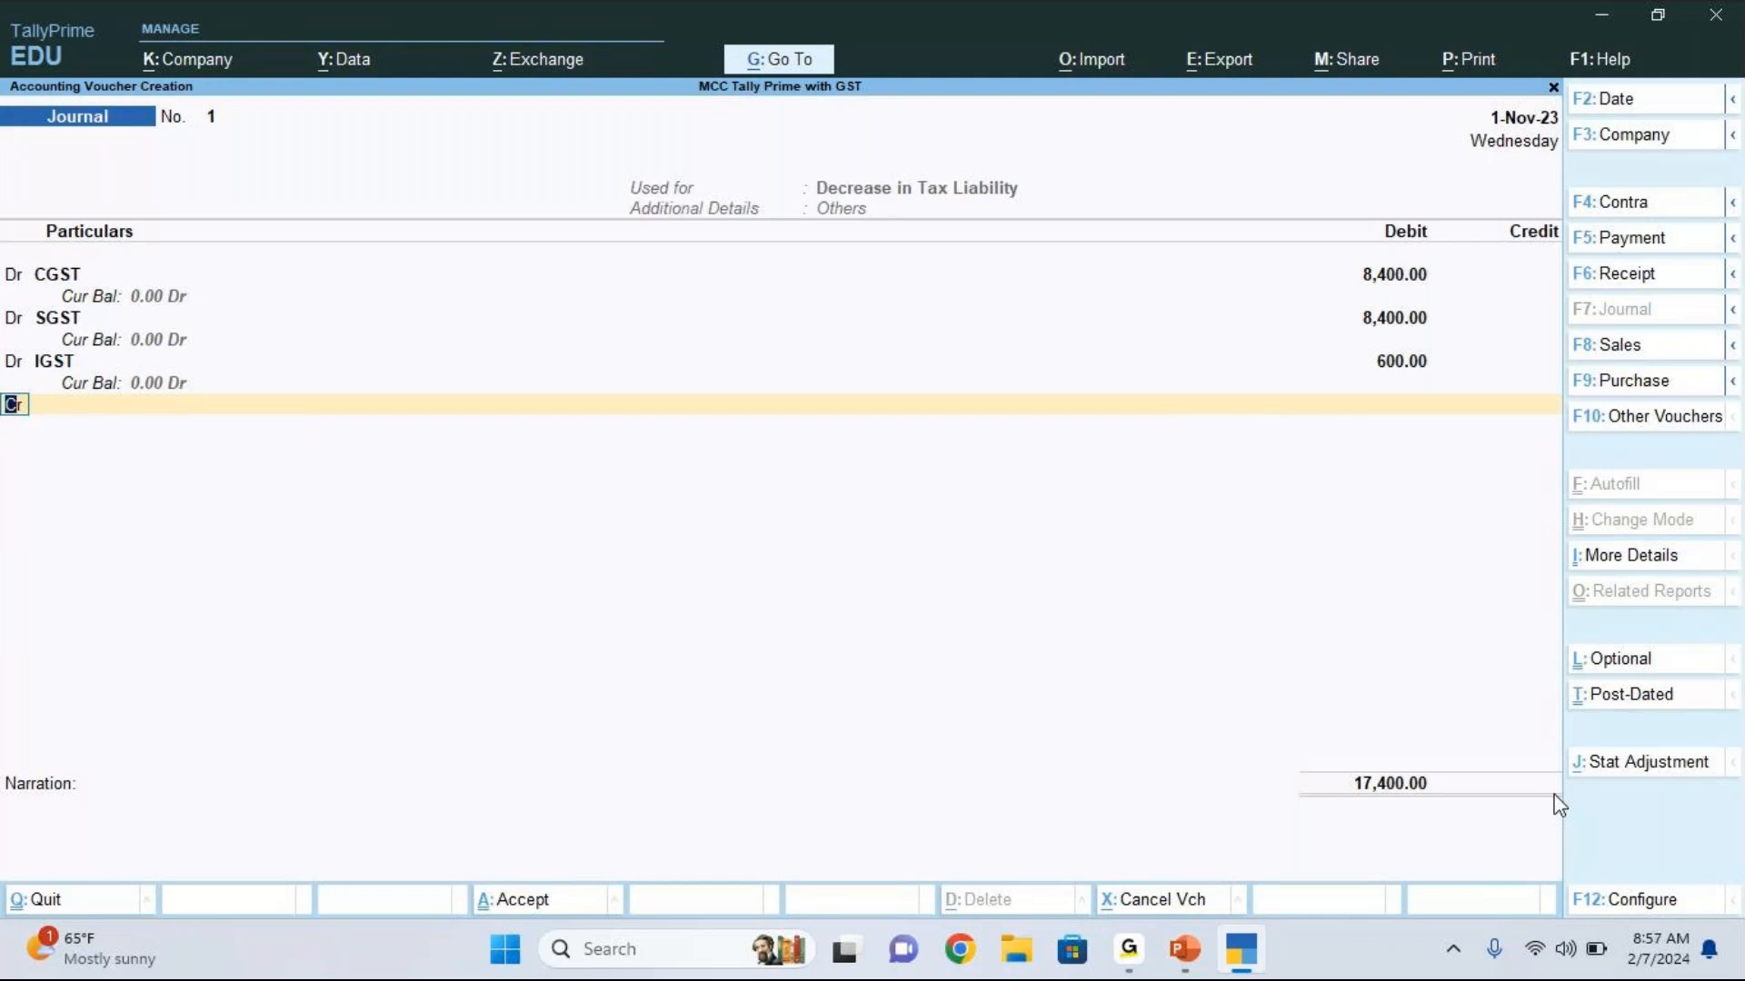
Step: Credit the CGST ledger with 8,400 on the journal's fourth line
key(Return)
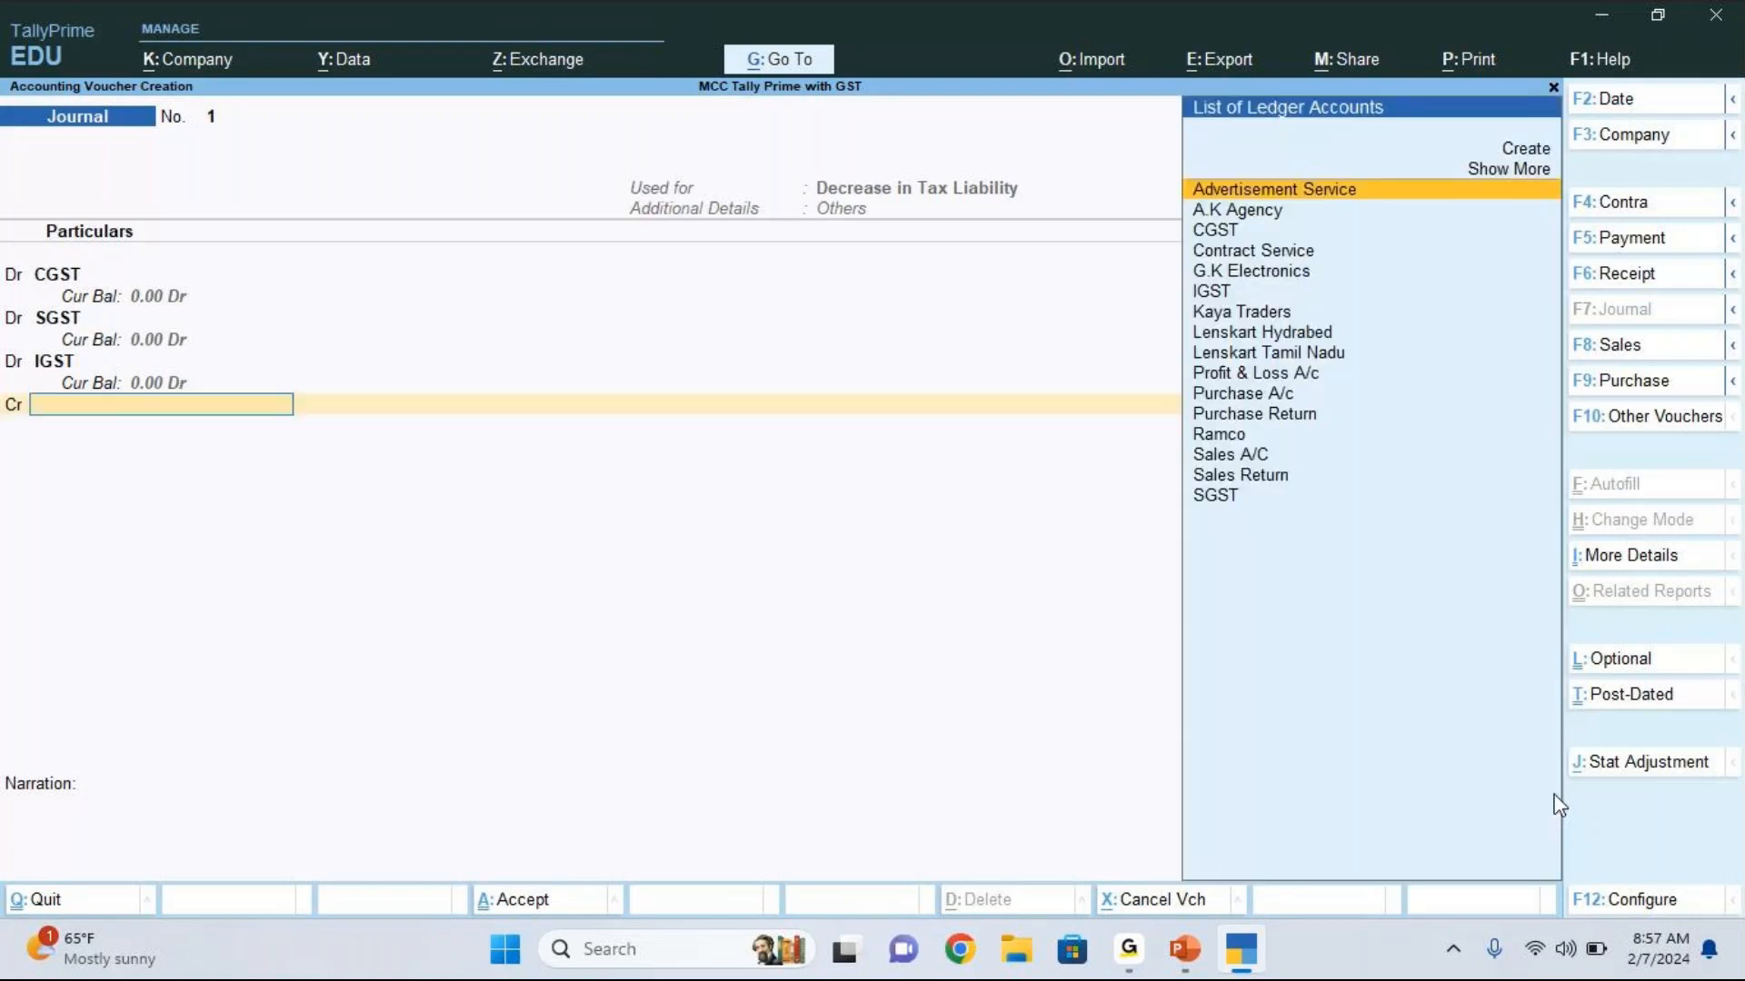
key(Down)
key(Down)
key(Return)
text(8)
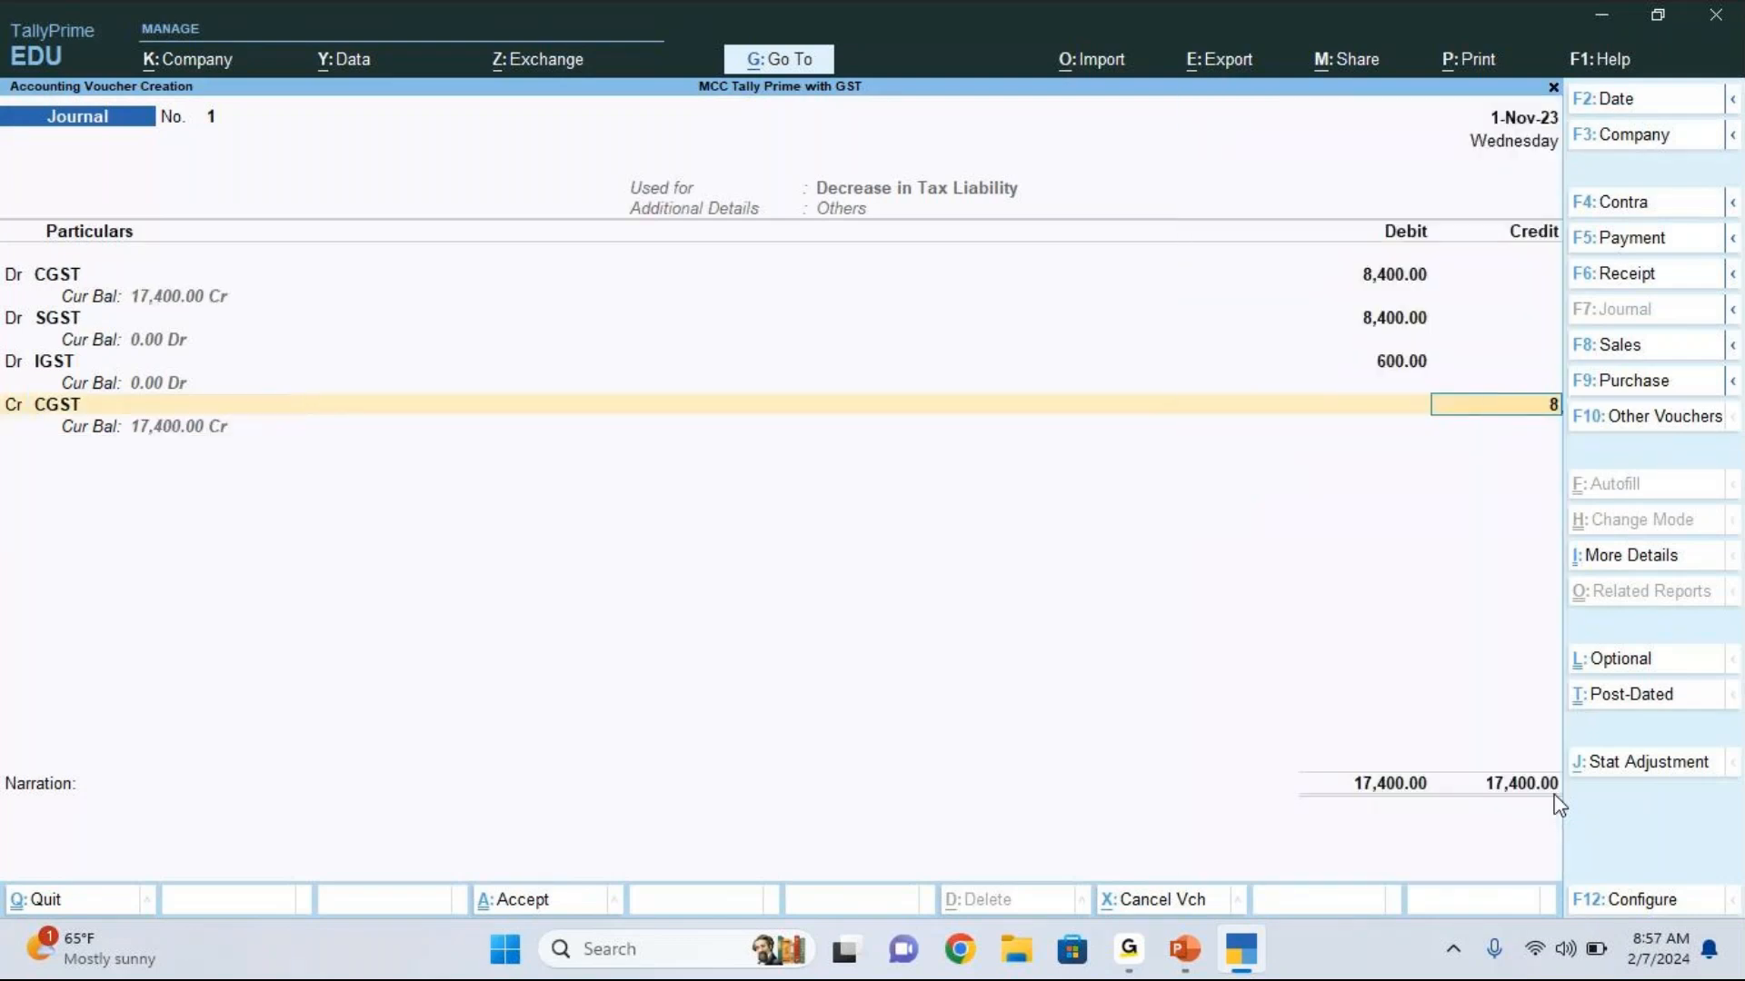
text(,400)
key(Return)
key(Return)
Step: Add a second credit line for the SGST ledger with 8,400
key(Down)
key(Down)
key(Down)
key(Down)
key(Down)
key(Down)
key(Down)
key(Down)
key(Down)
key(Down)
key(Down)
key(Down)
key(Down)
key(Down)
key(Down)
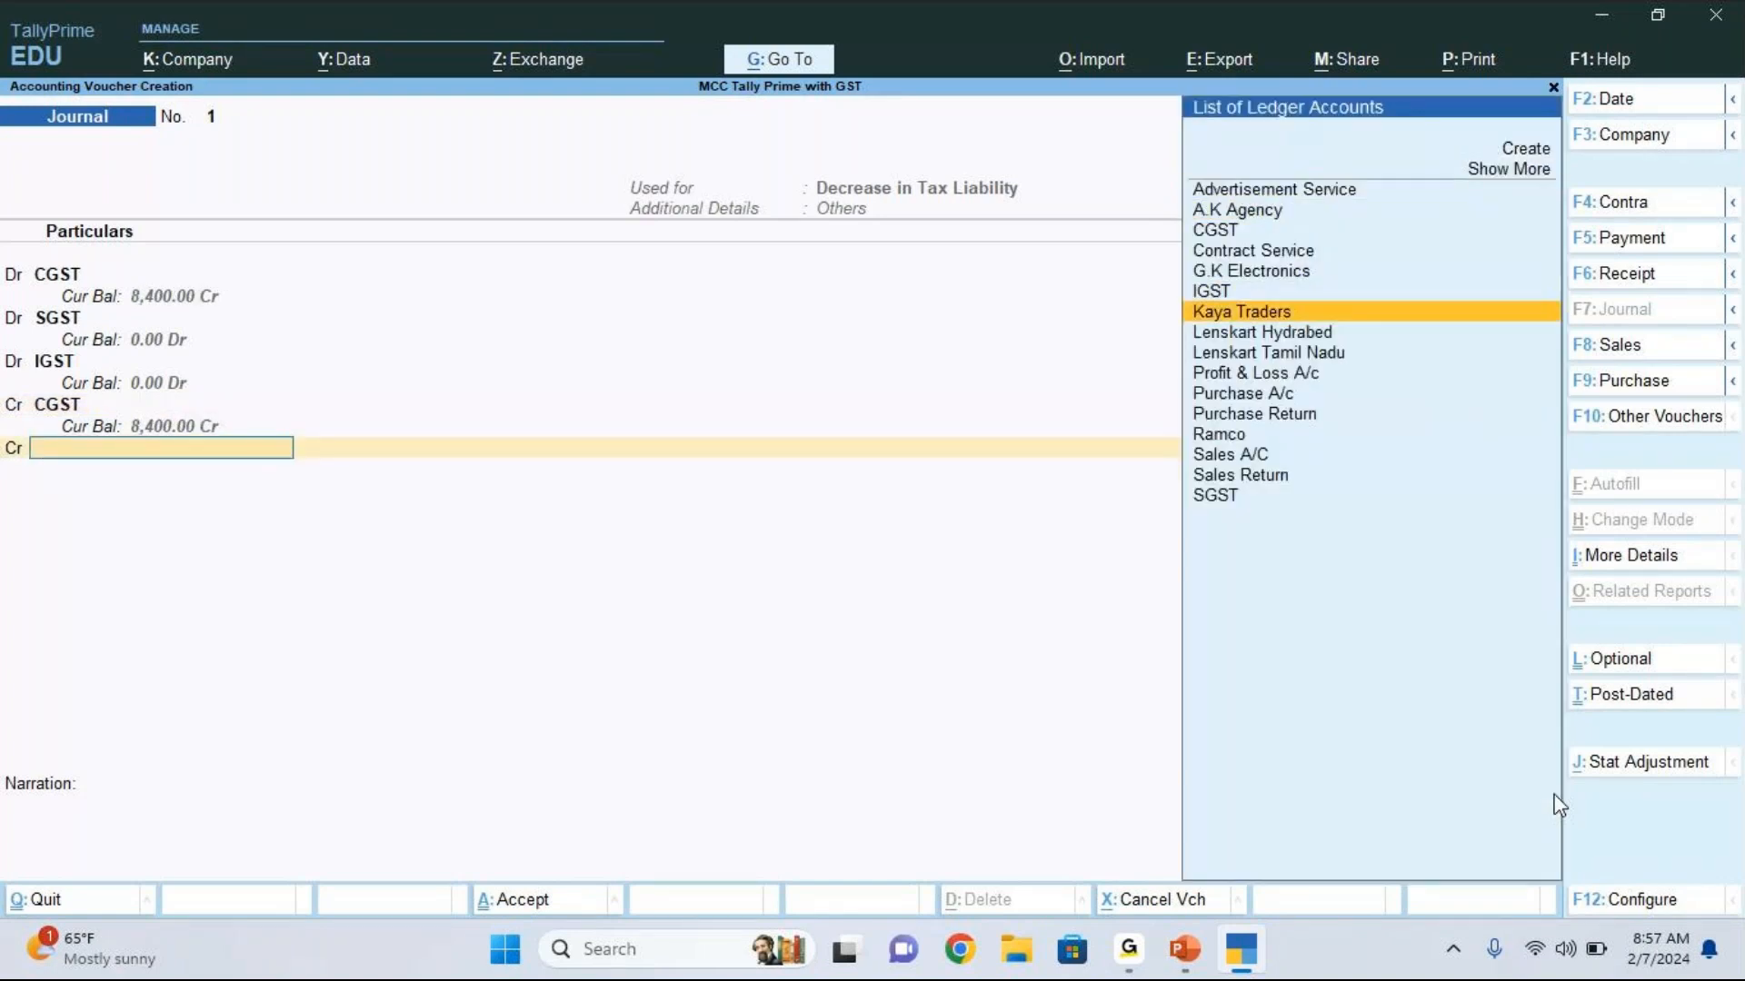
key(Return)
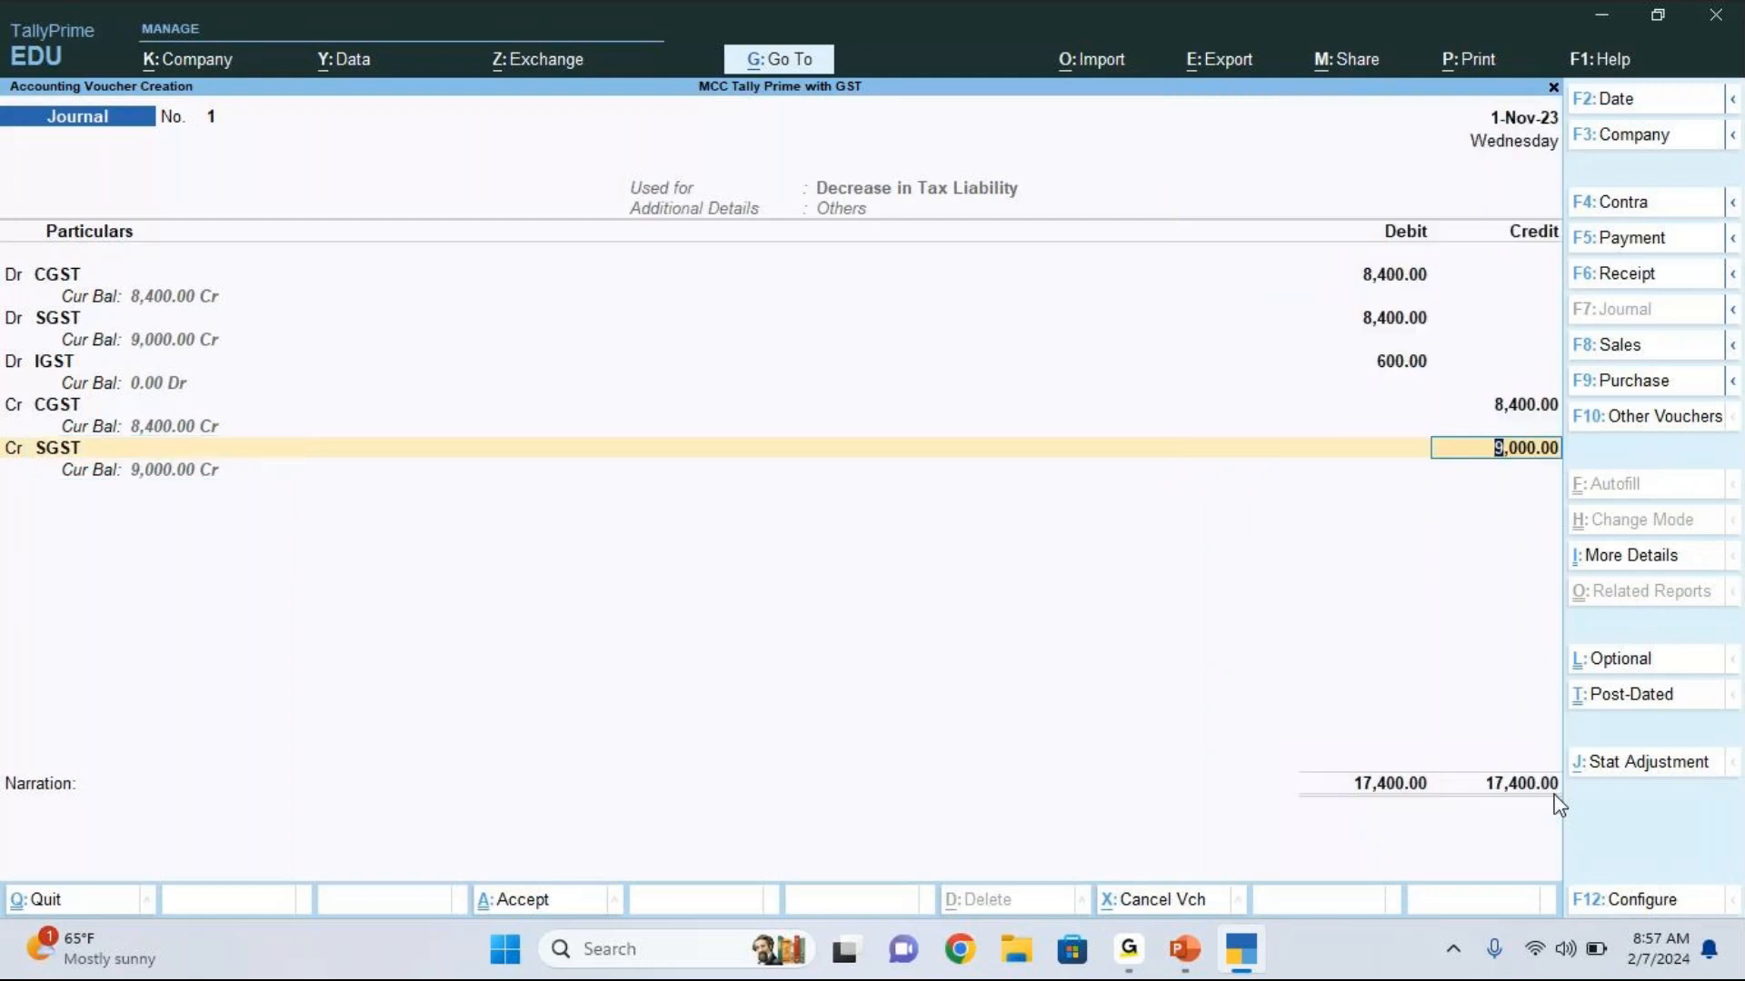
text(8)
text(400)
key(Return)
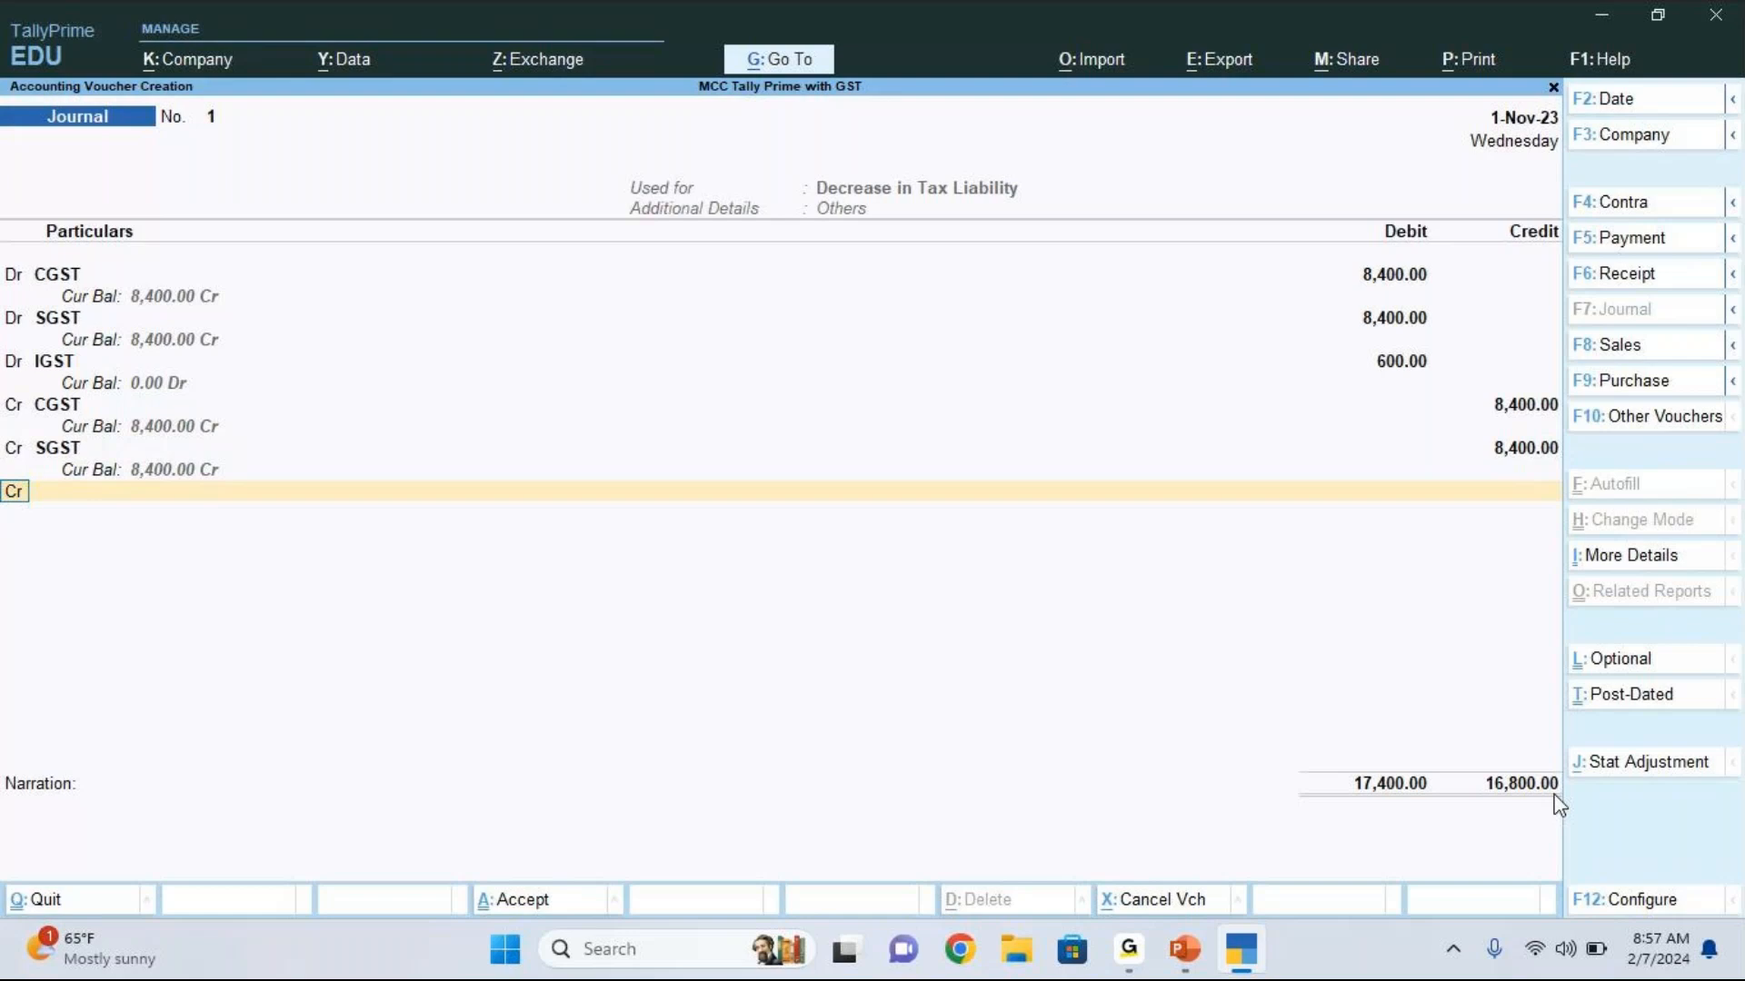
Step: Add a third credit line for the IGST ledger with 600 to balance the journal
key(Return)
key(Down)
key(Down)
key(Down)
key(Down)
key(Down)
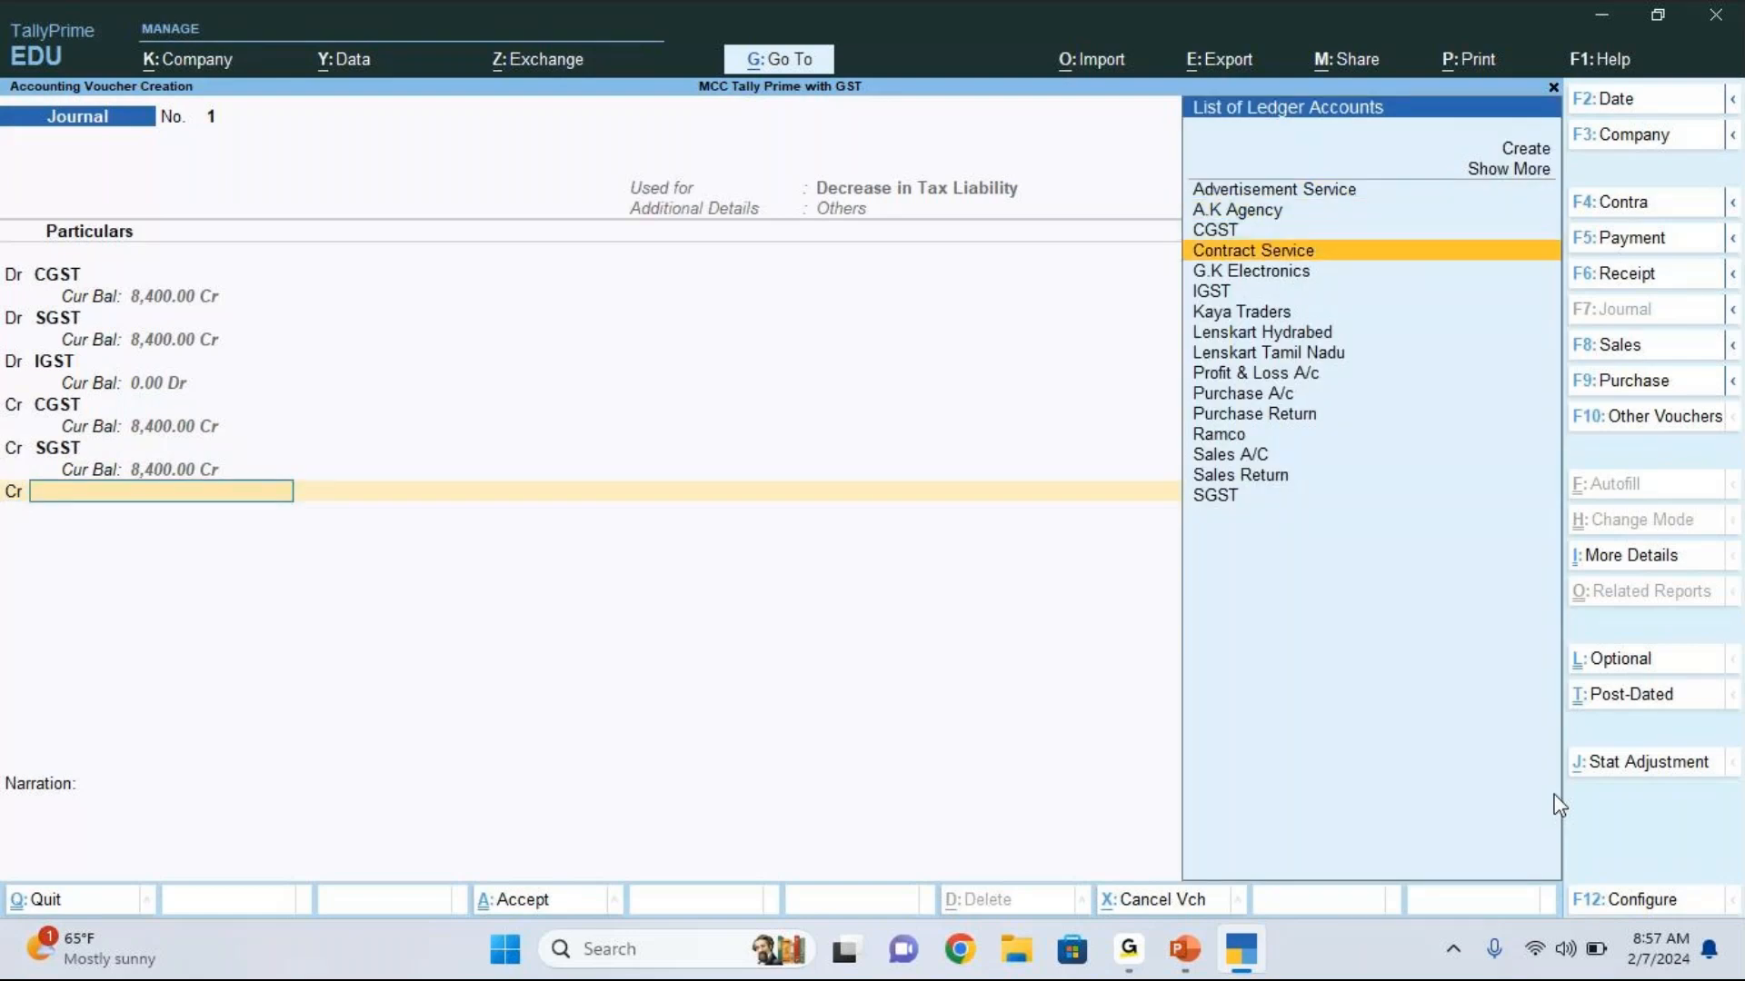
key(Return)
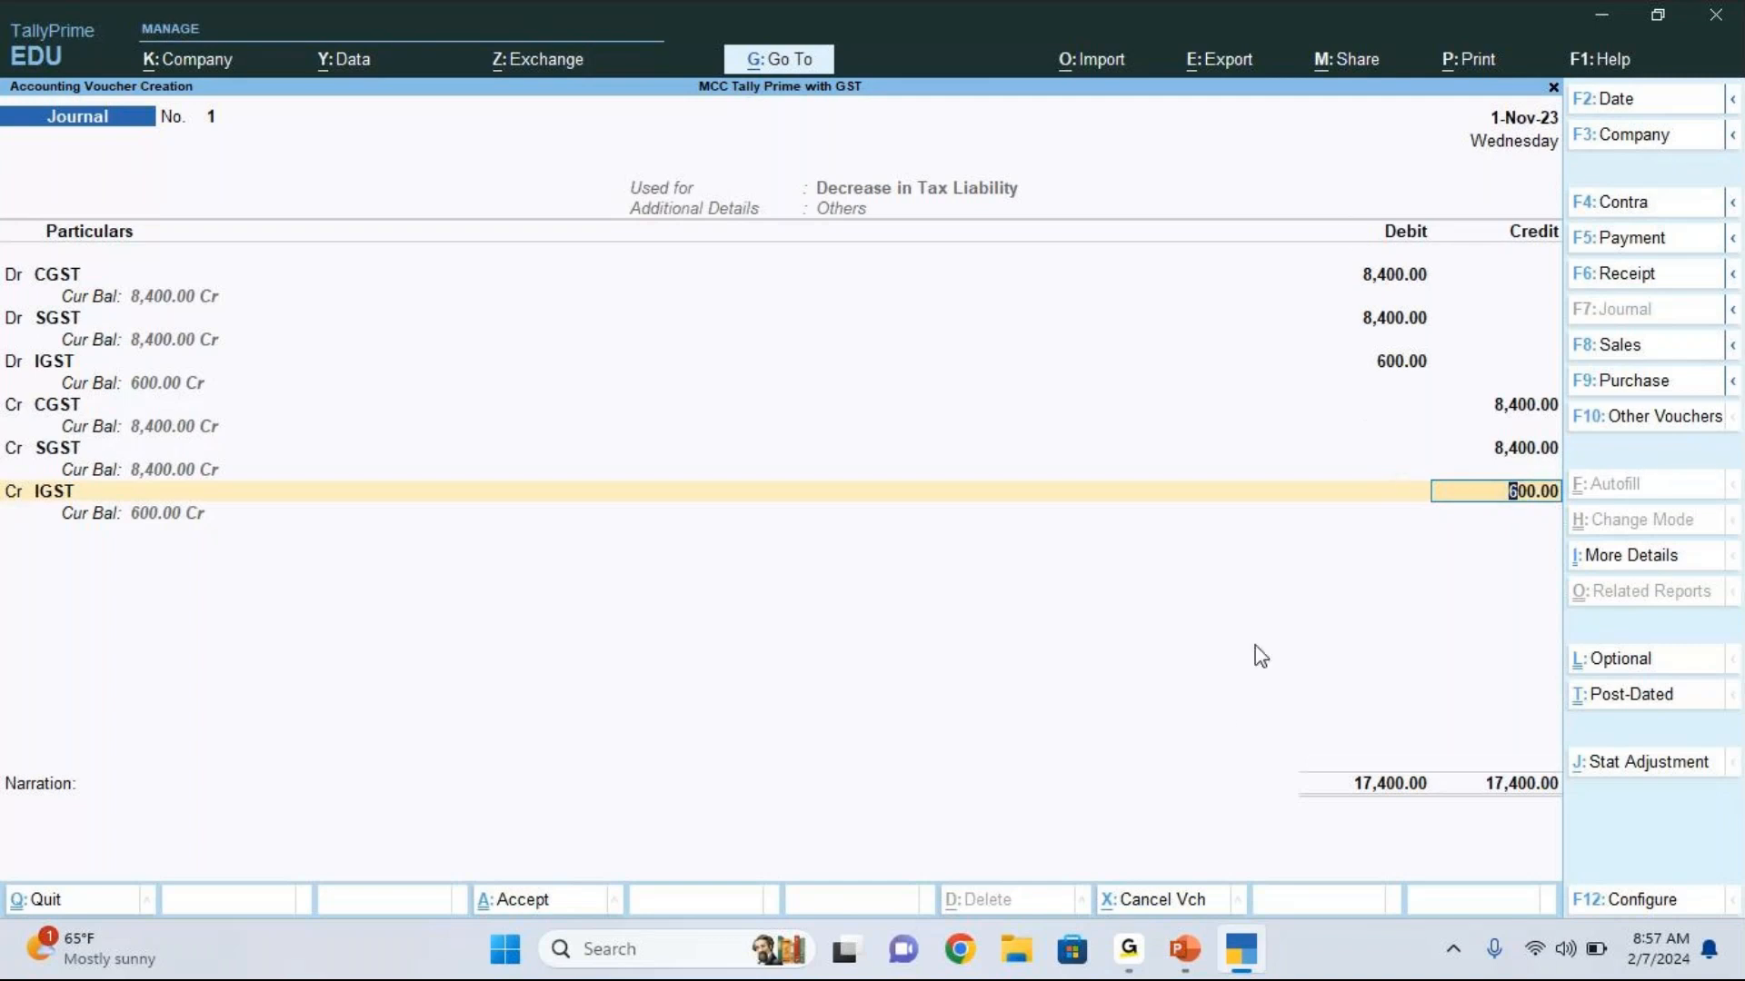
key(Return)
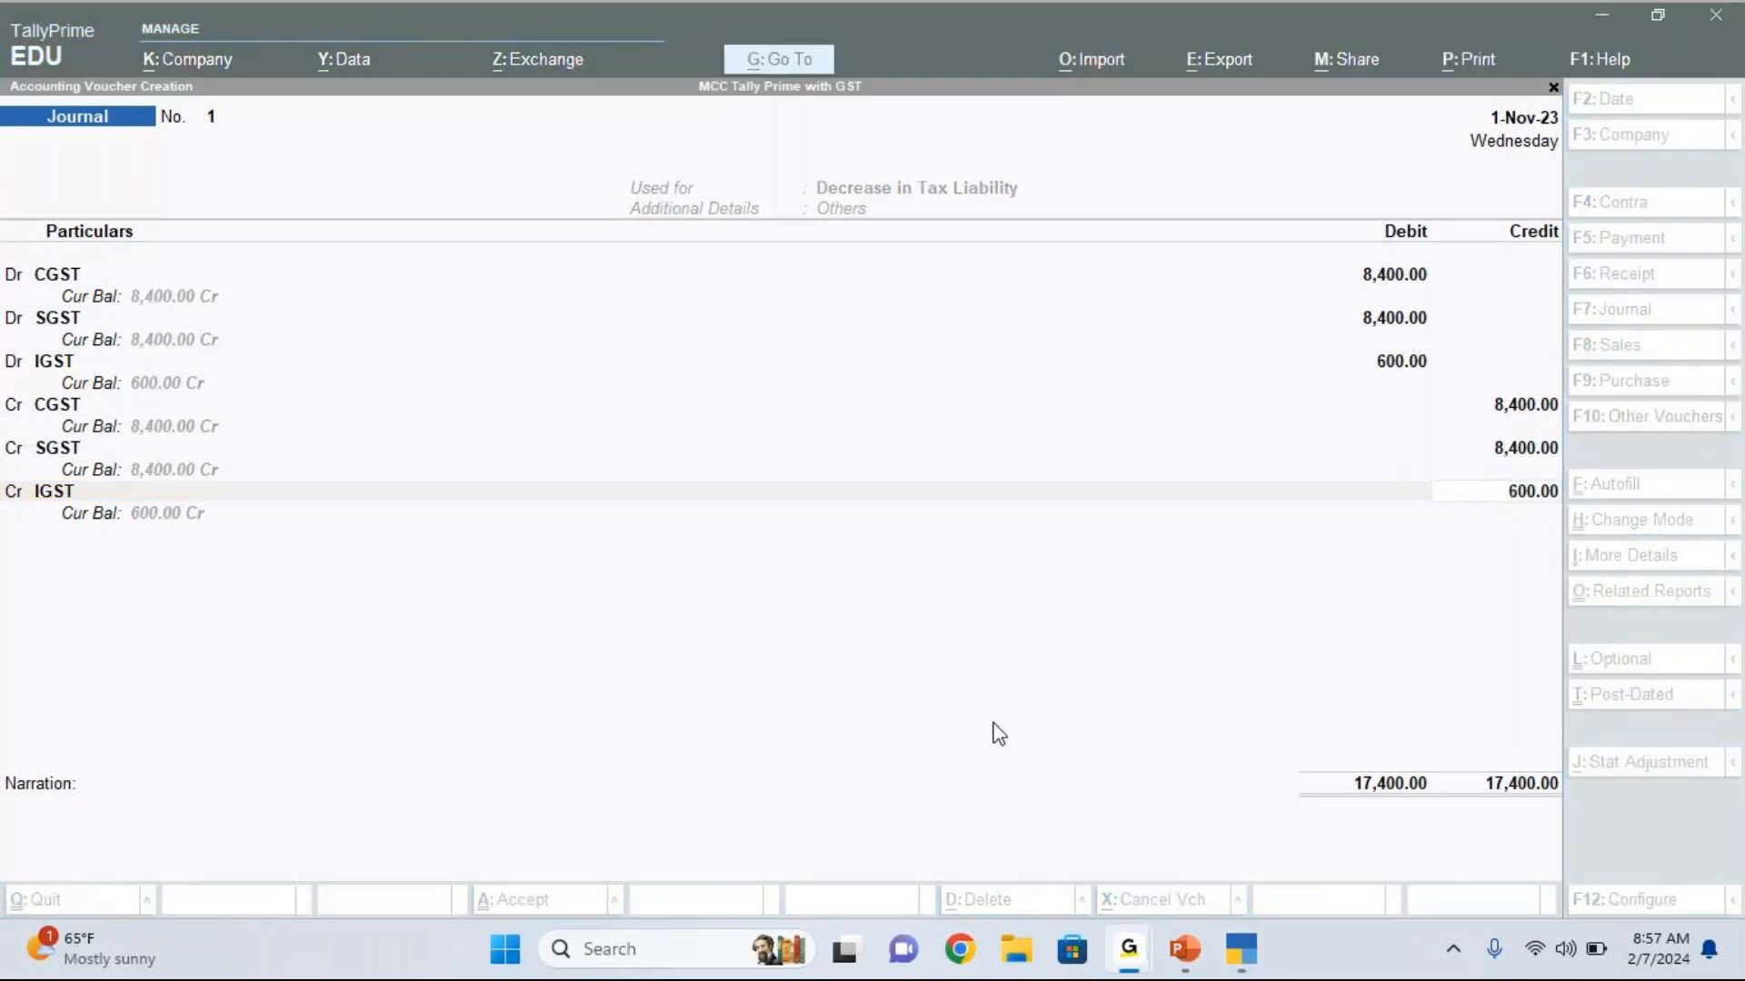
click(1548, 493)
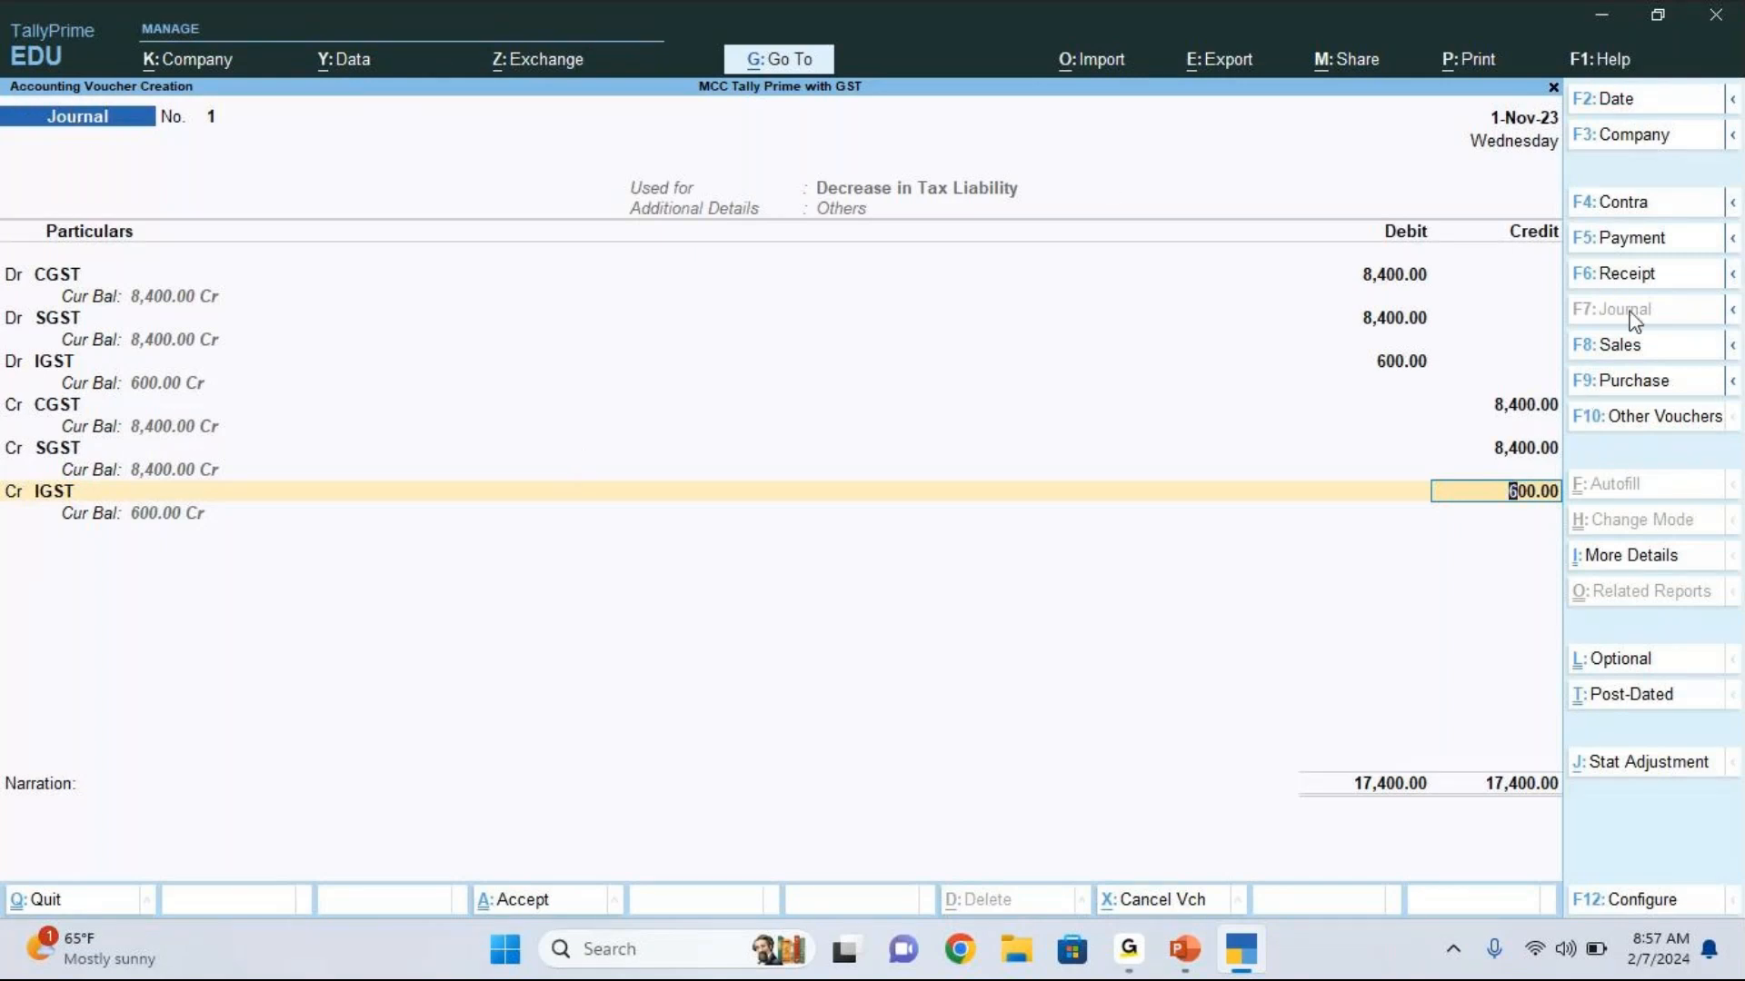
Step: Review the journal's statutory adjustment details, keeping GST, Decrease in Tax Liability and Others
click(1680, 768)
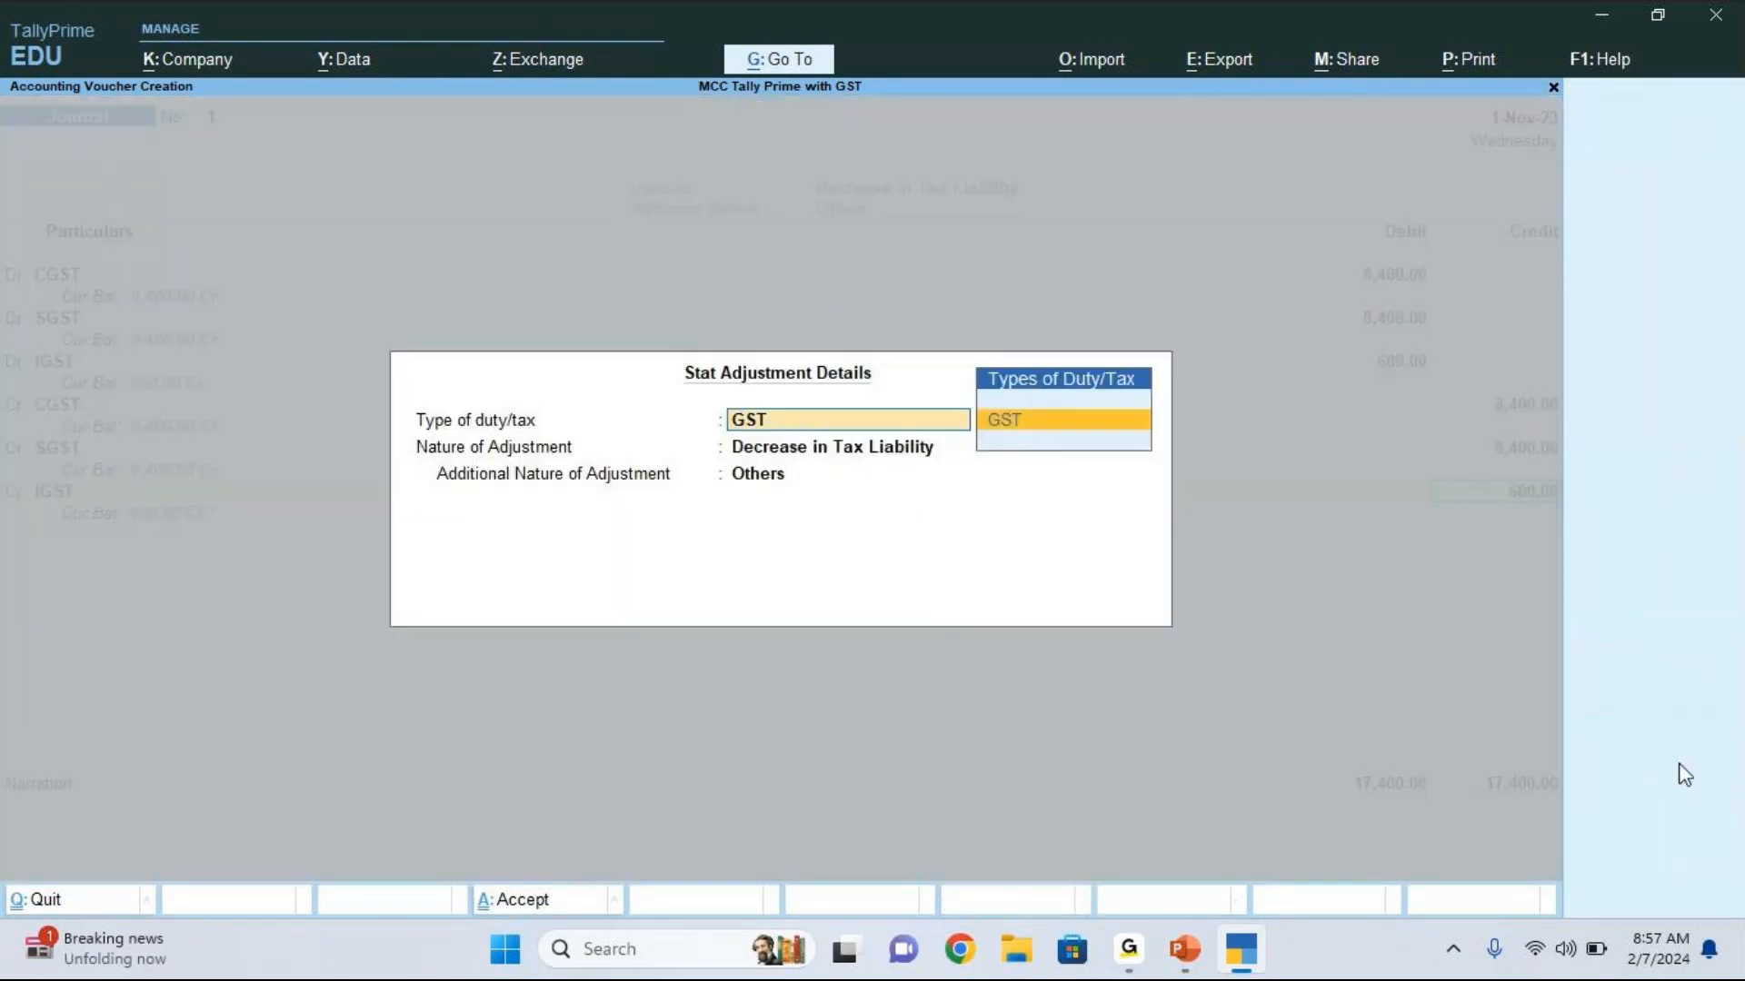
key(Return)
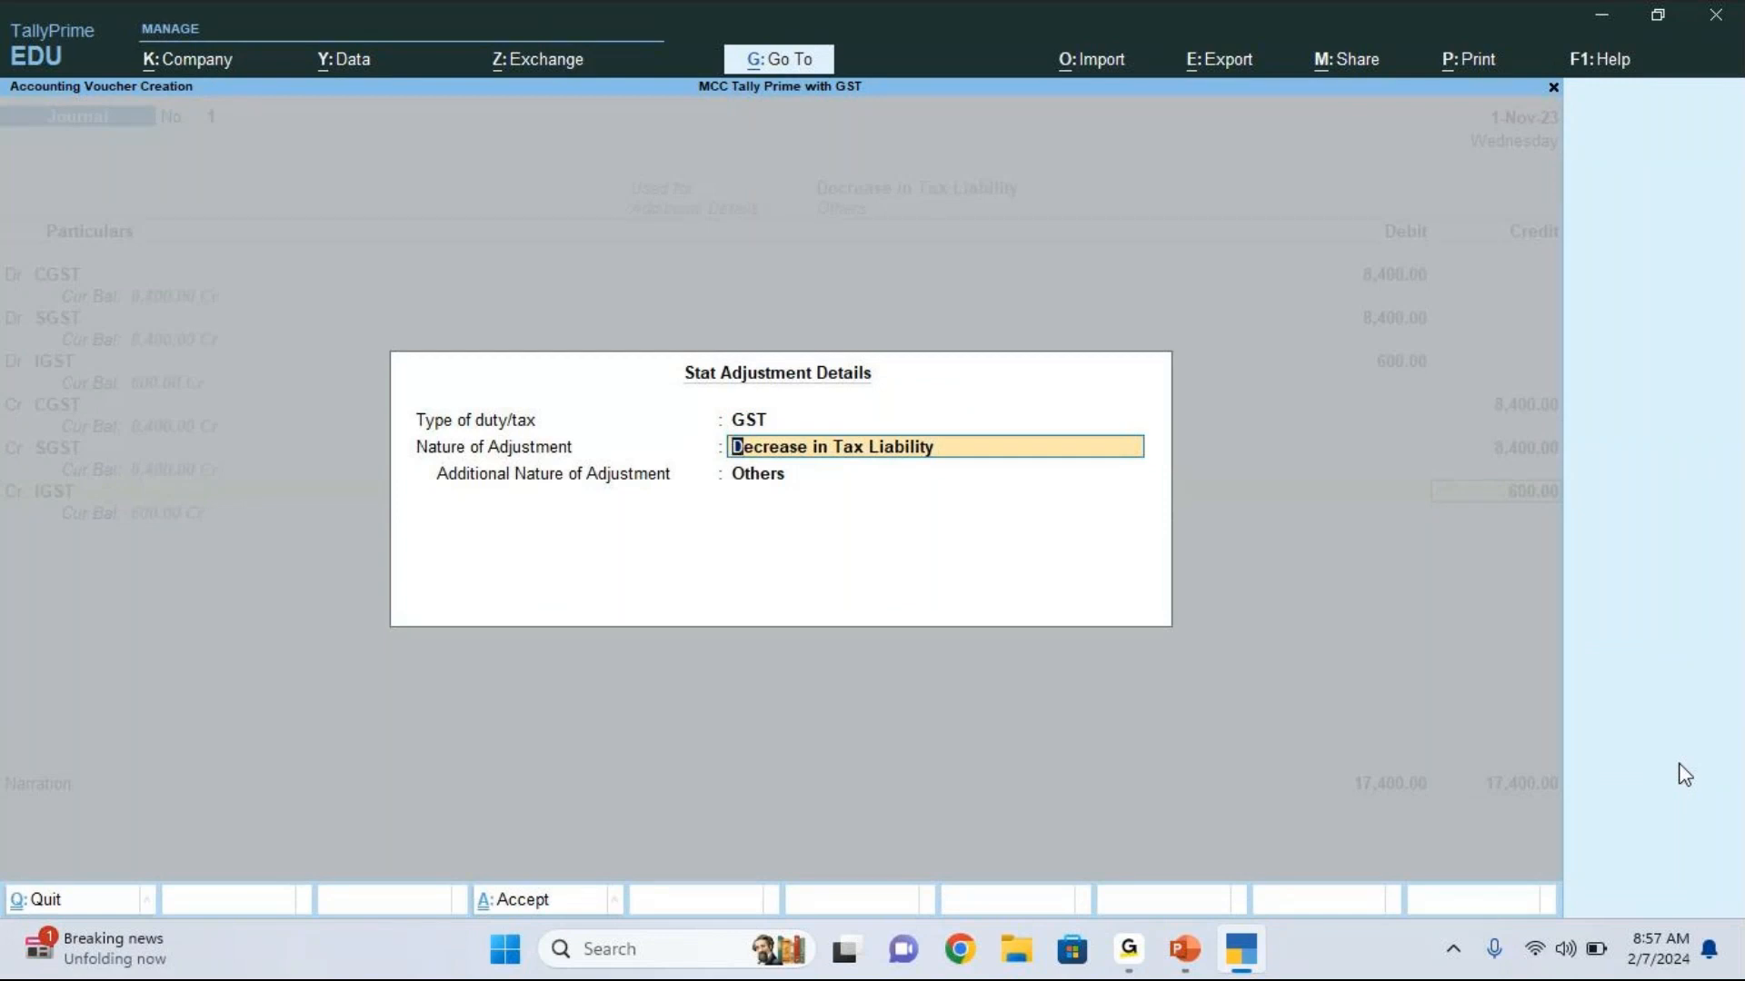
key(Return)
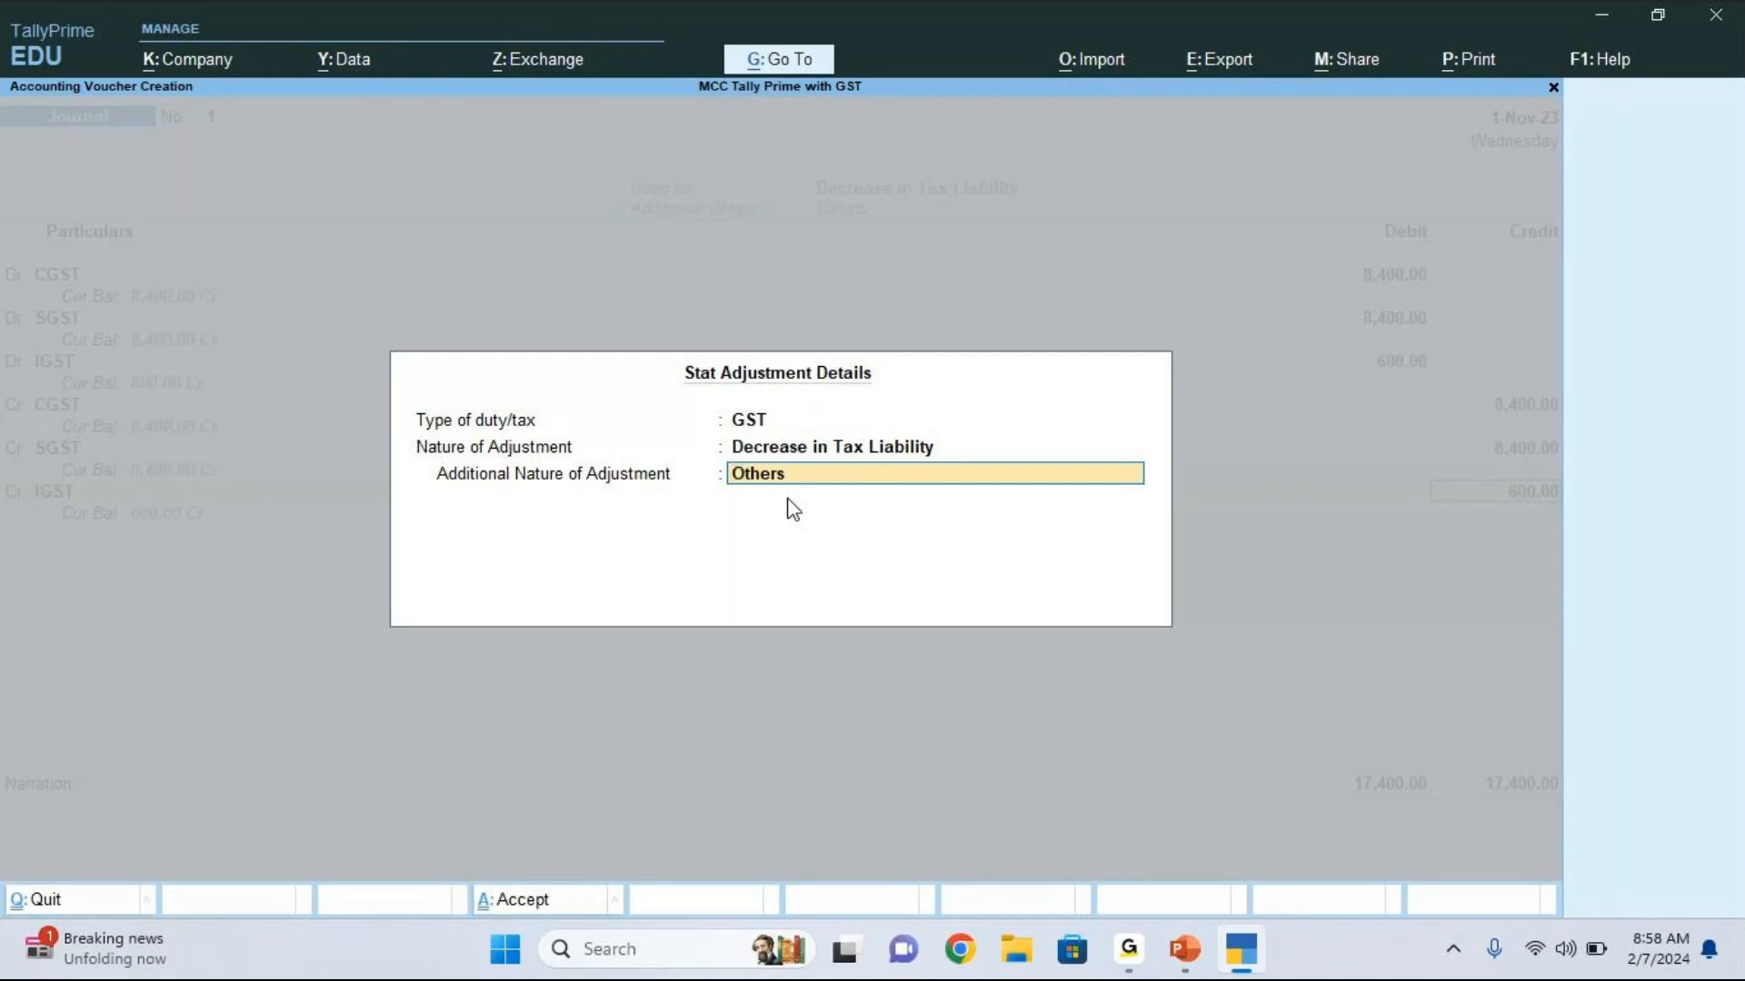
key(Return)
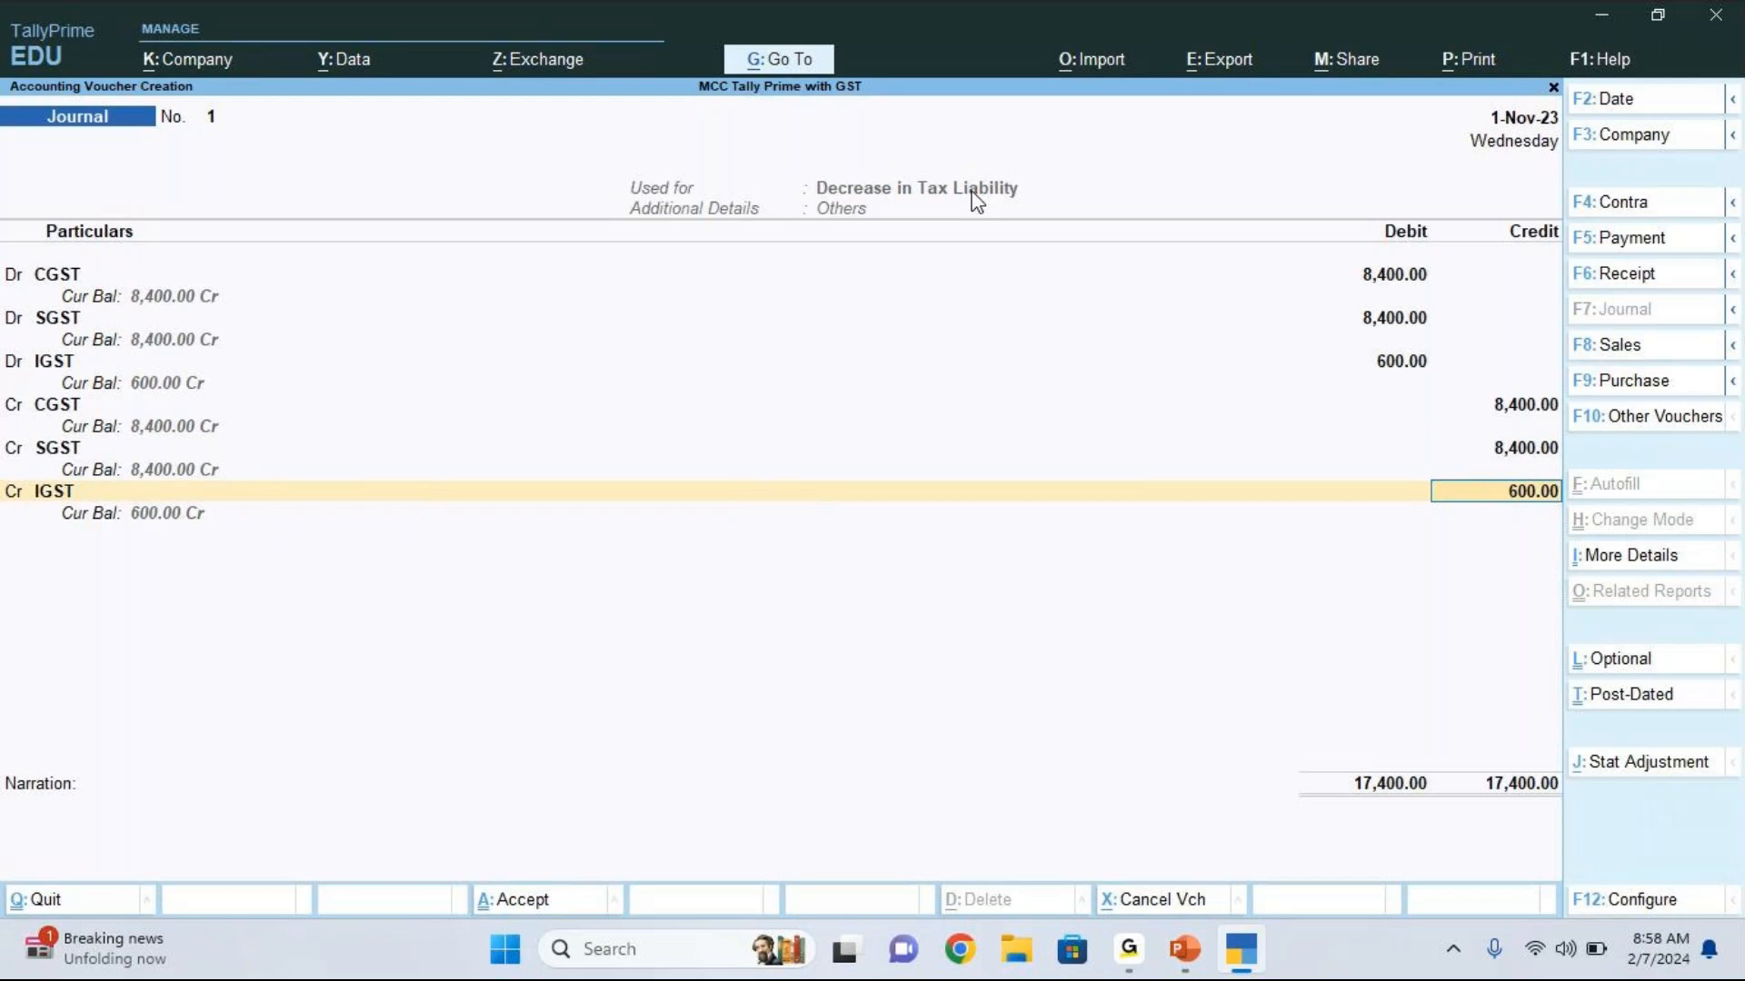
Step: Save the GST adjustment journal with the narration left blank
key(Return)
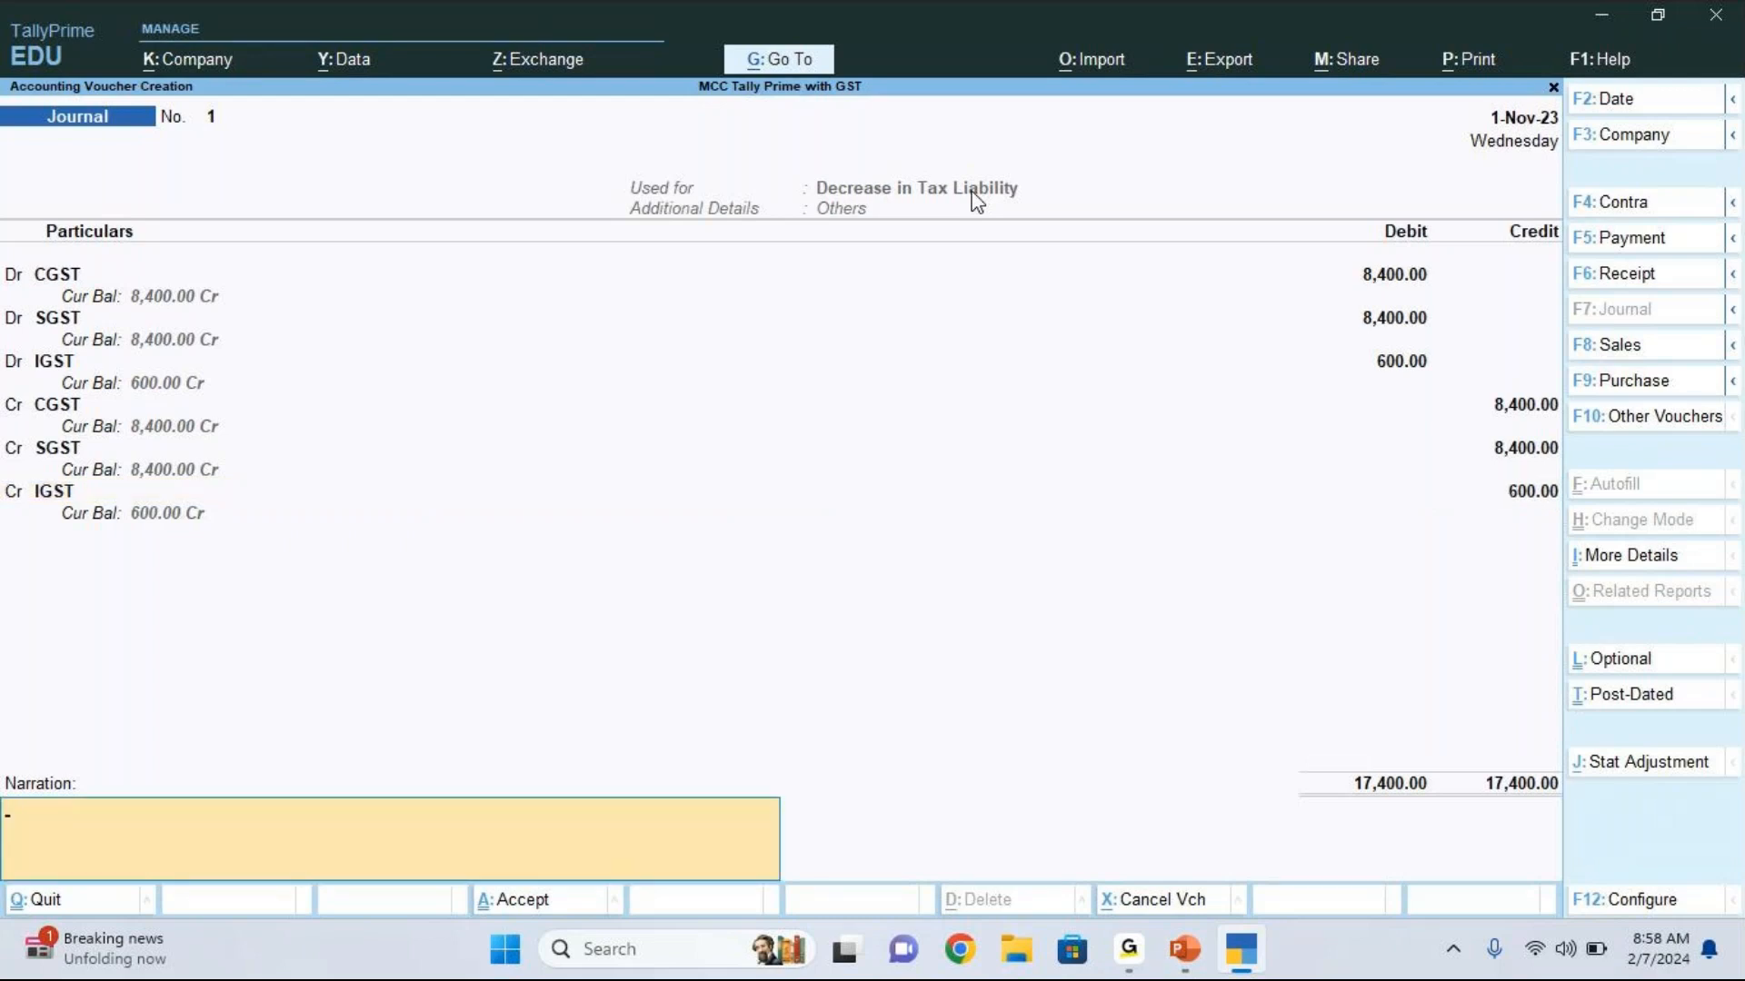
key(Return)
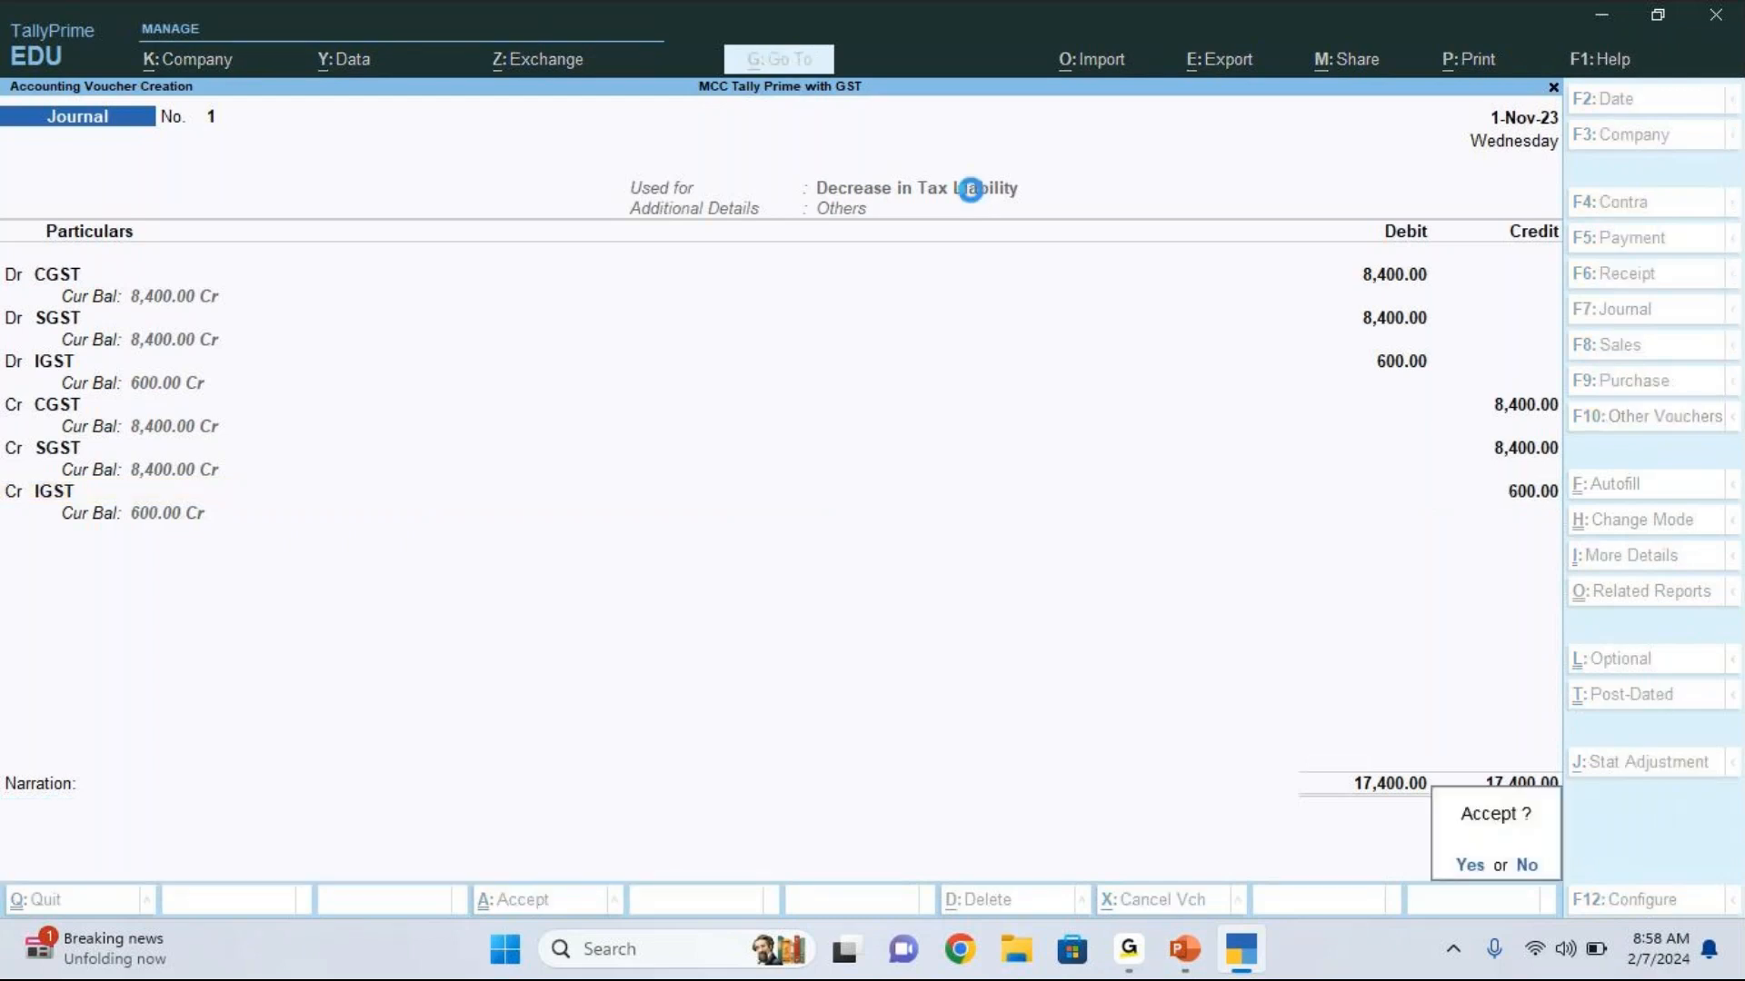
key(Return)
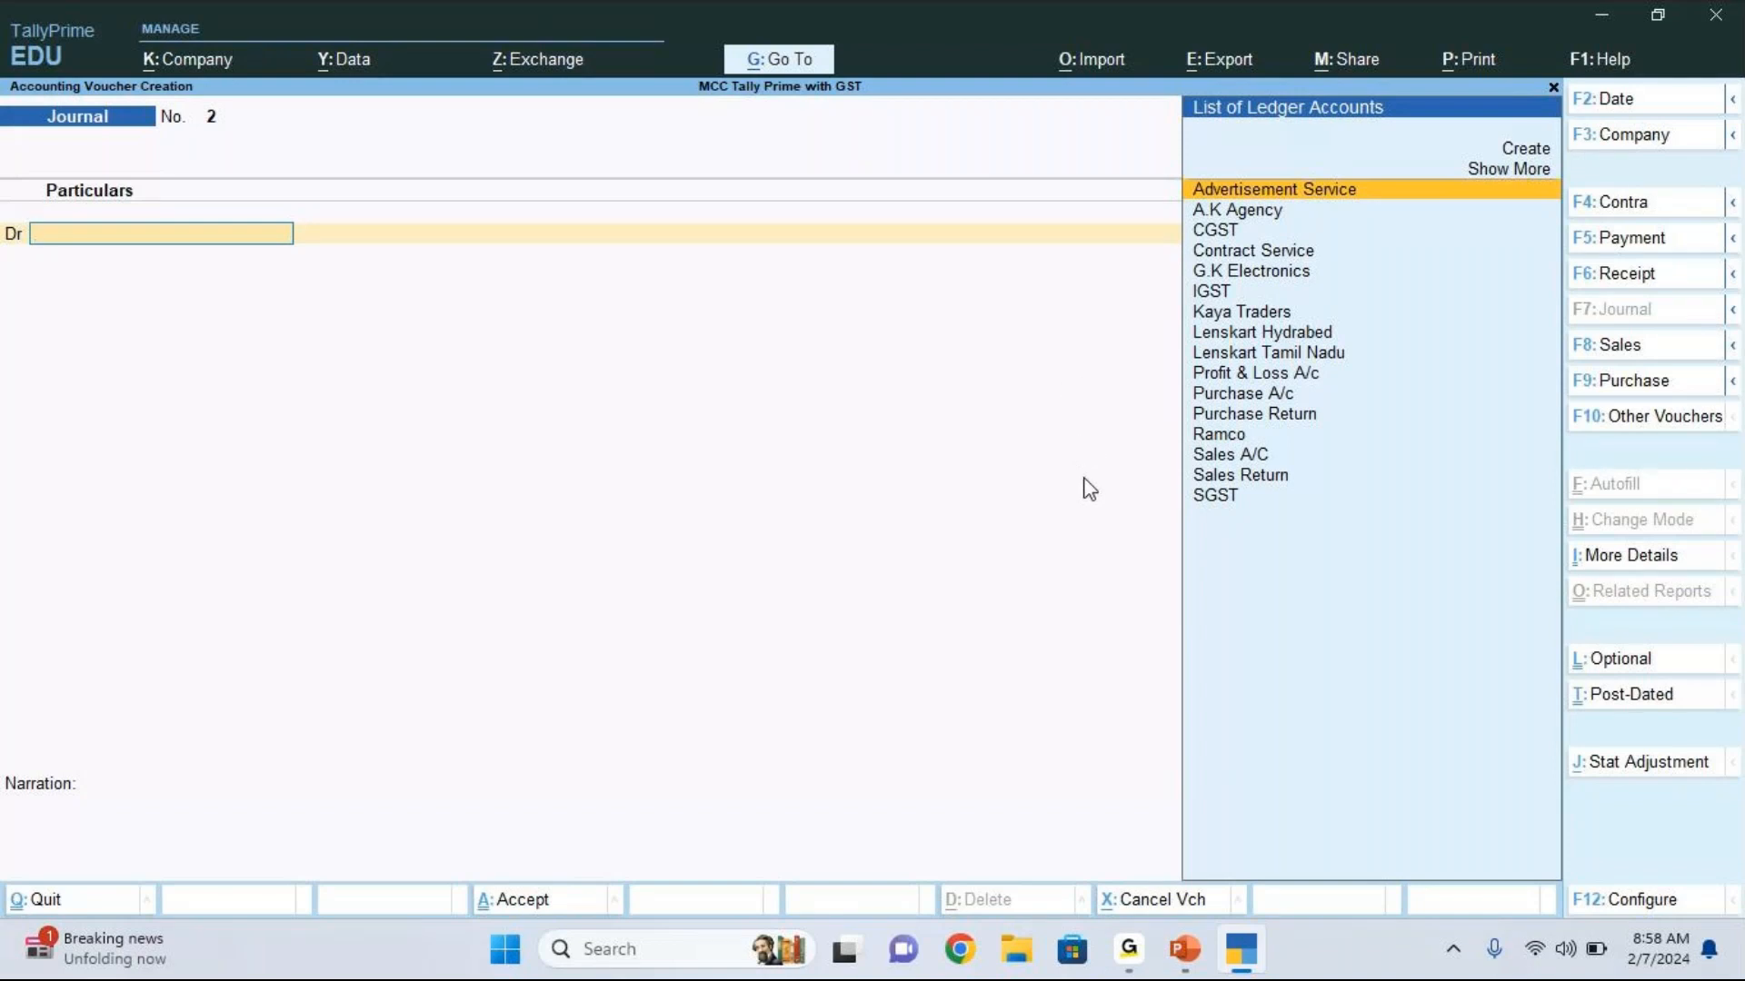
Step: Leave voucher entry and examine the GSTR-1 return's tax totals for the period 1-10-2023 to 31-10-2023
click(1094, 751)
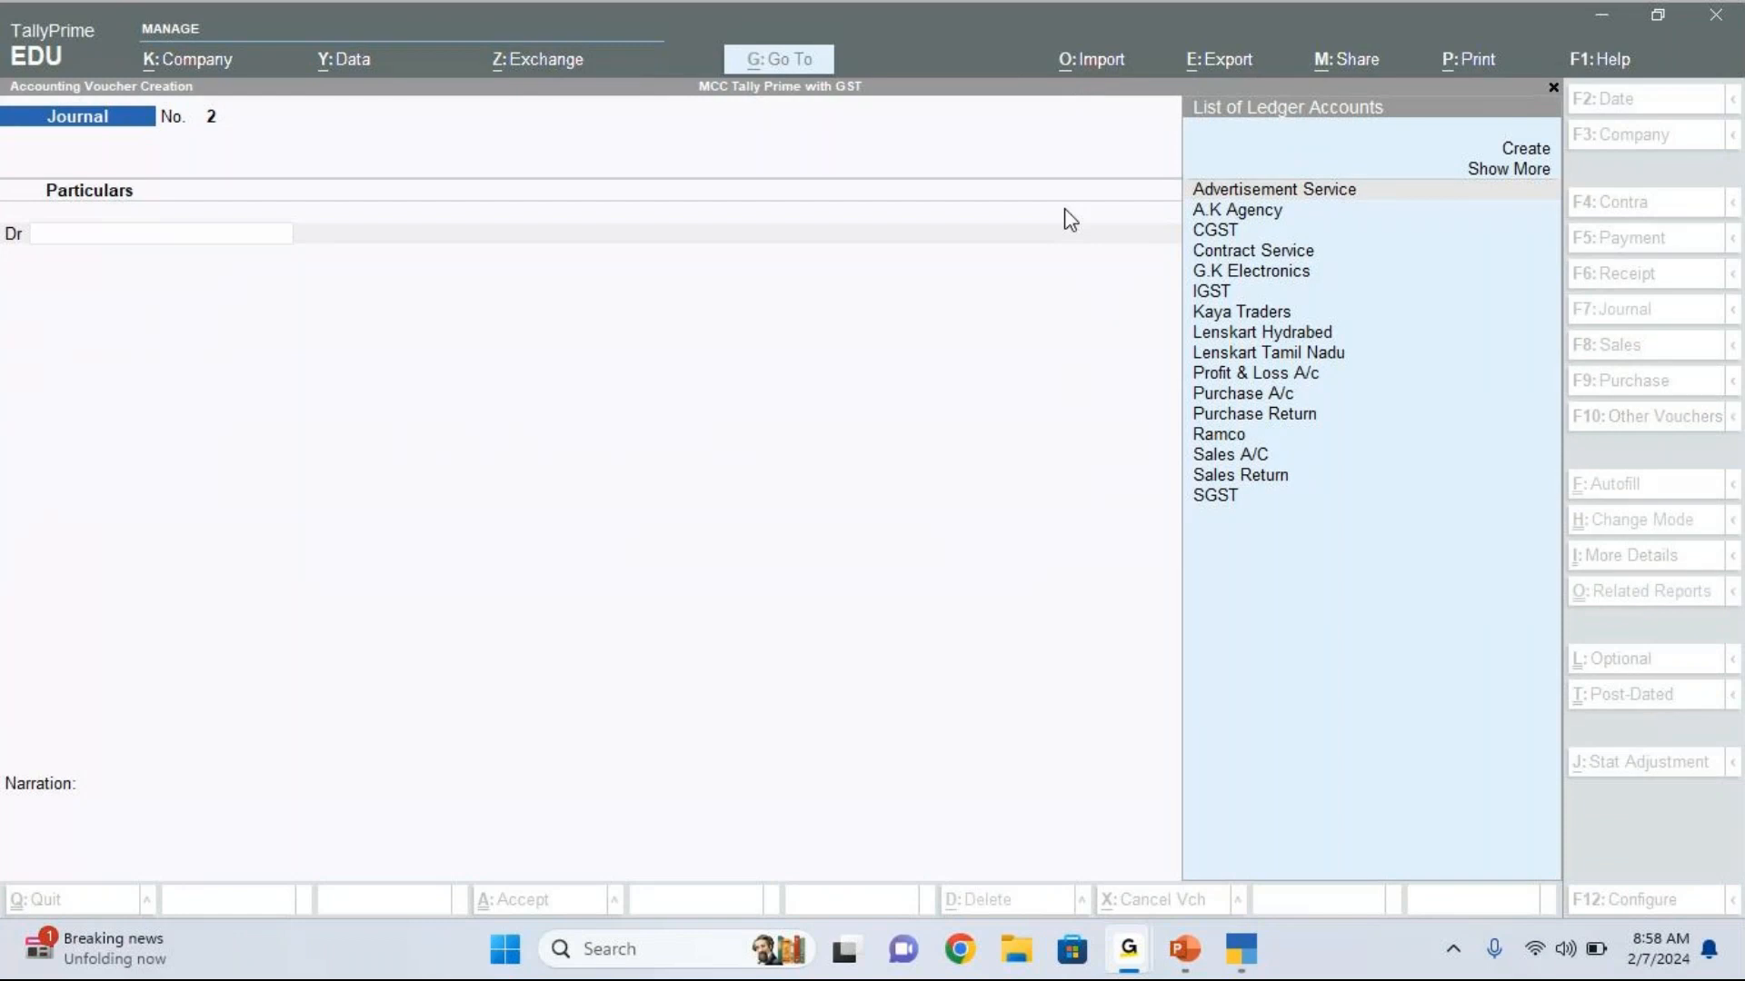
click(1024, 293)
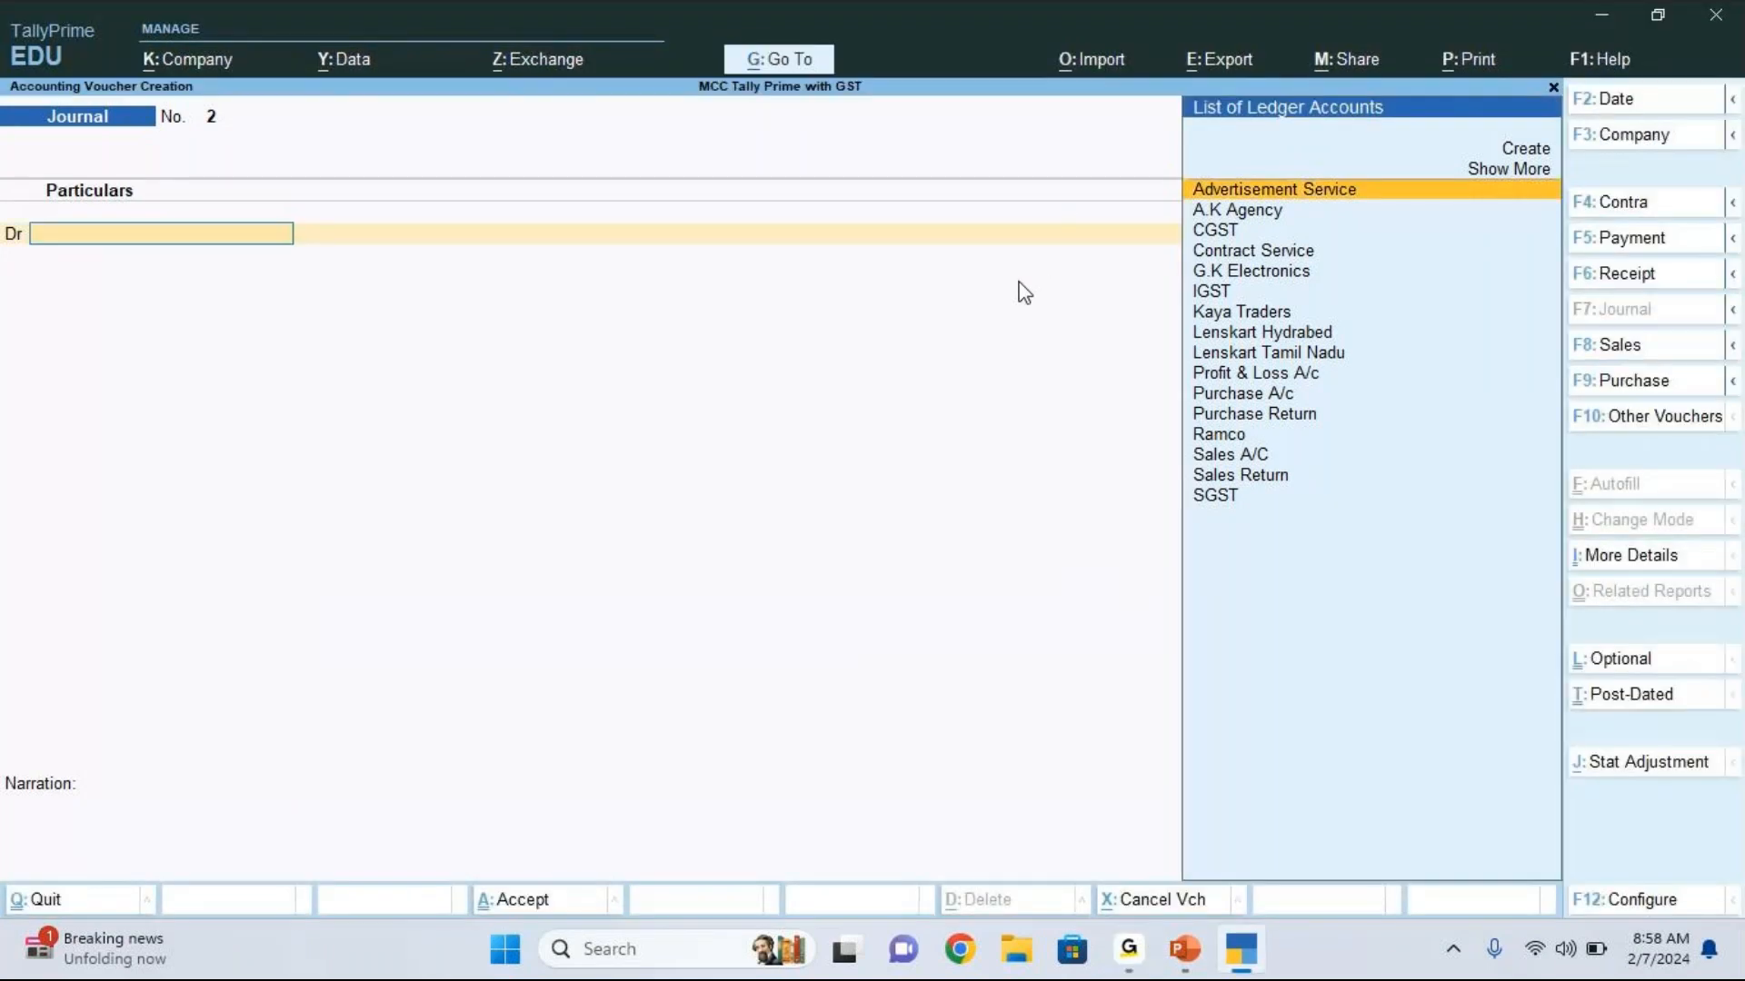
key(Escape)
key(d)
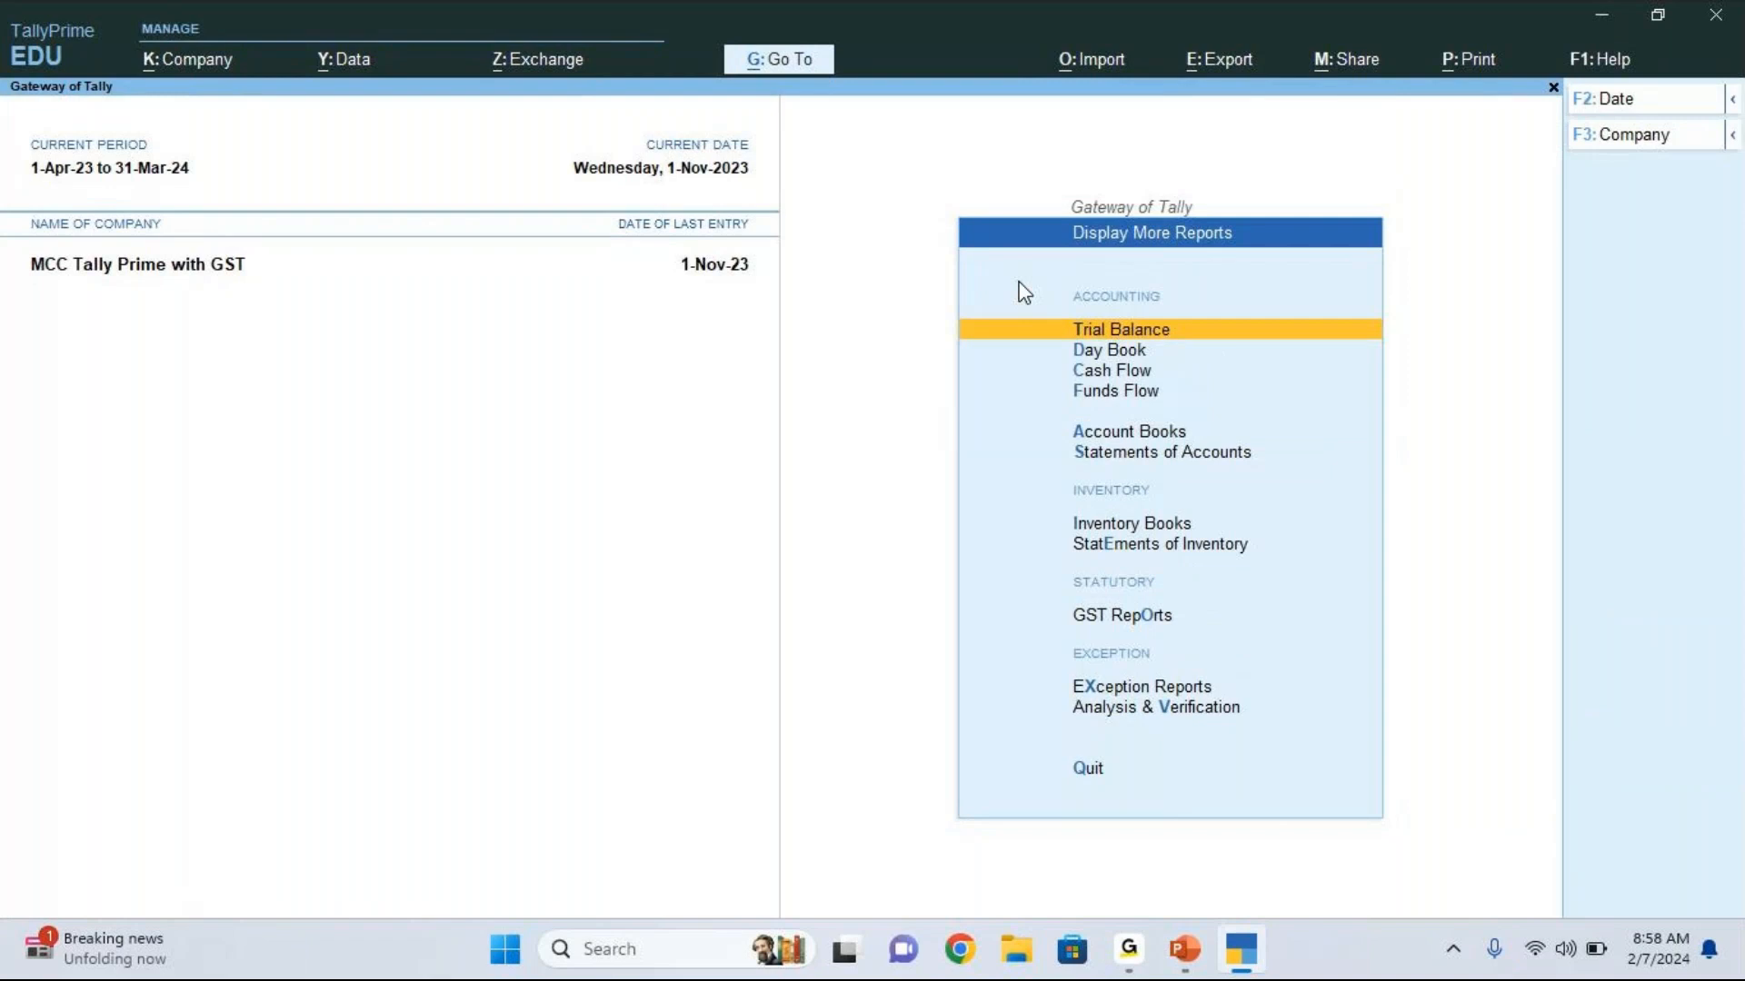
key(o)
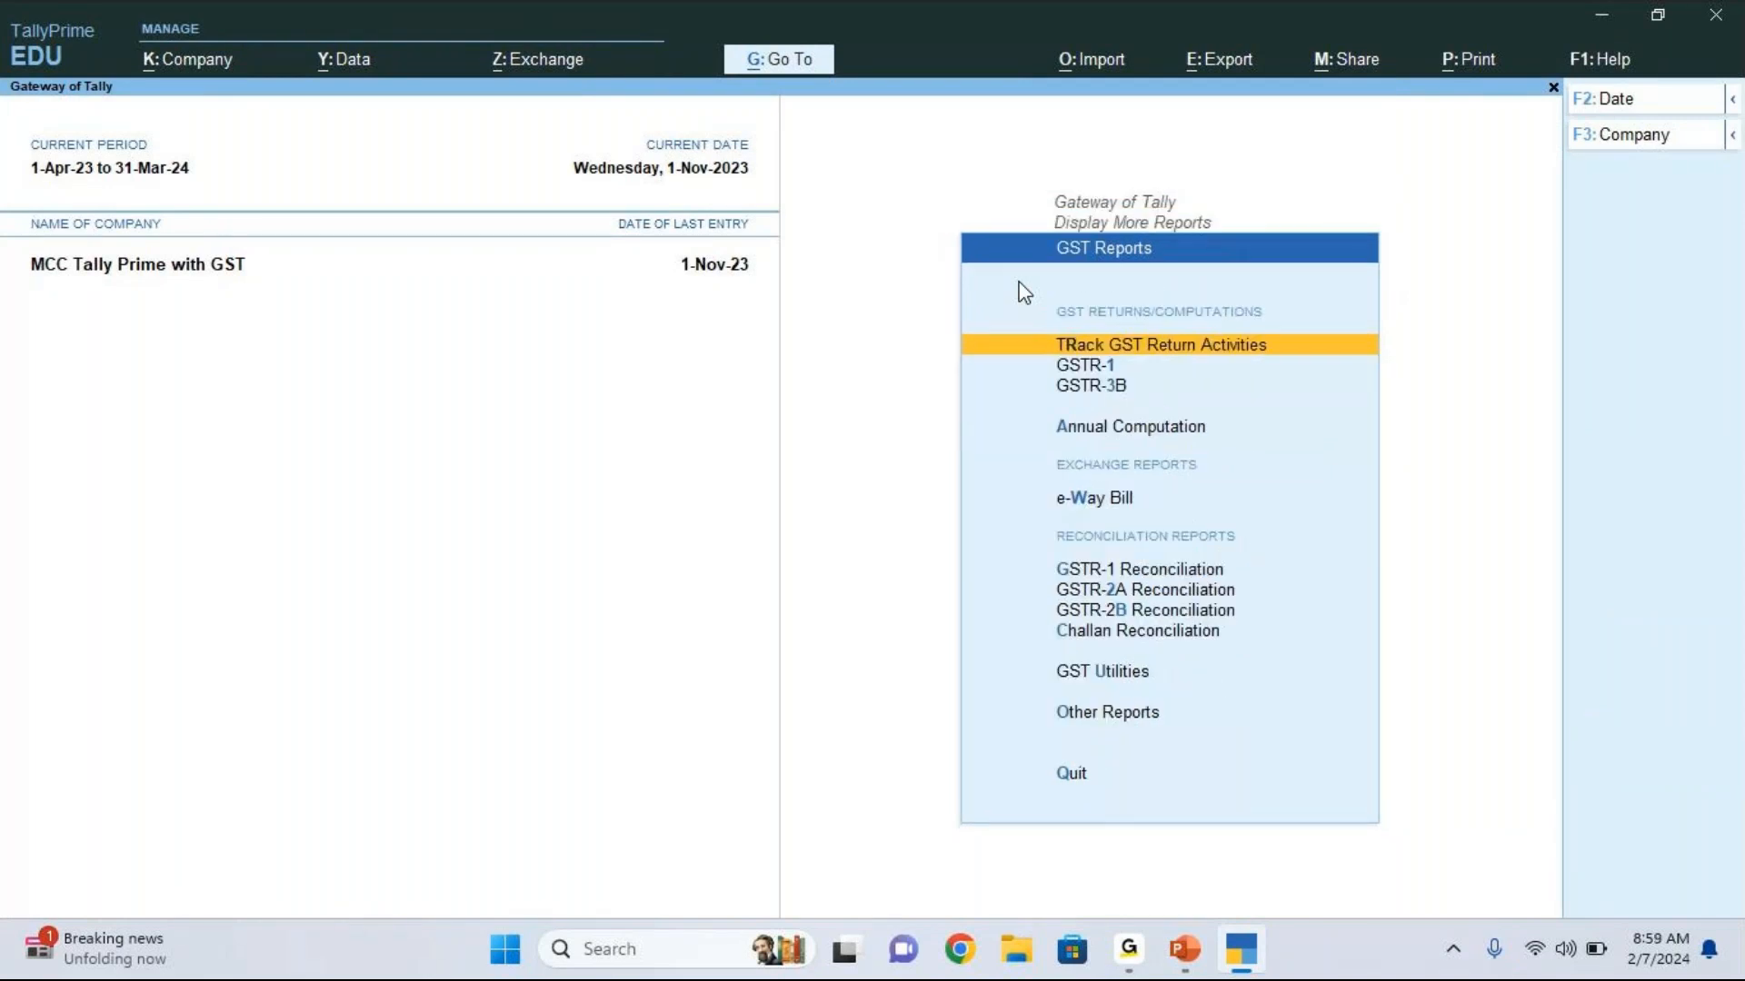
key(Down)
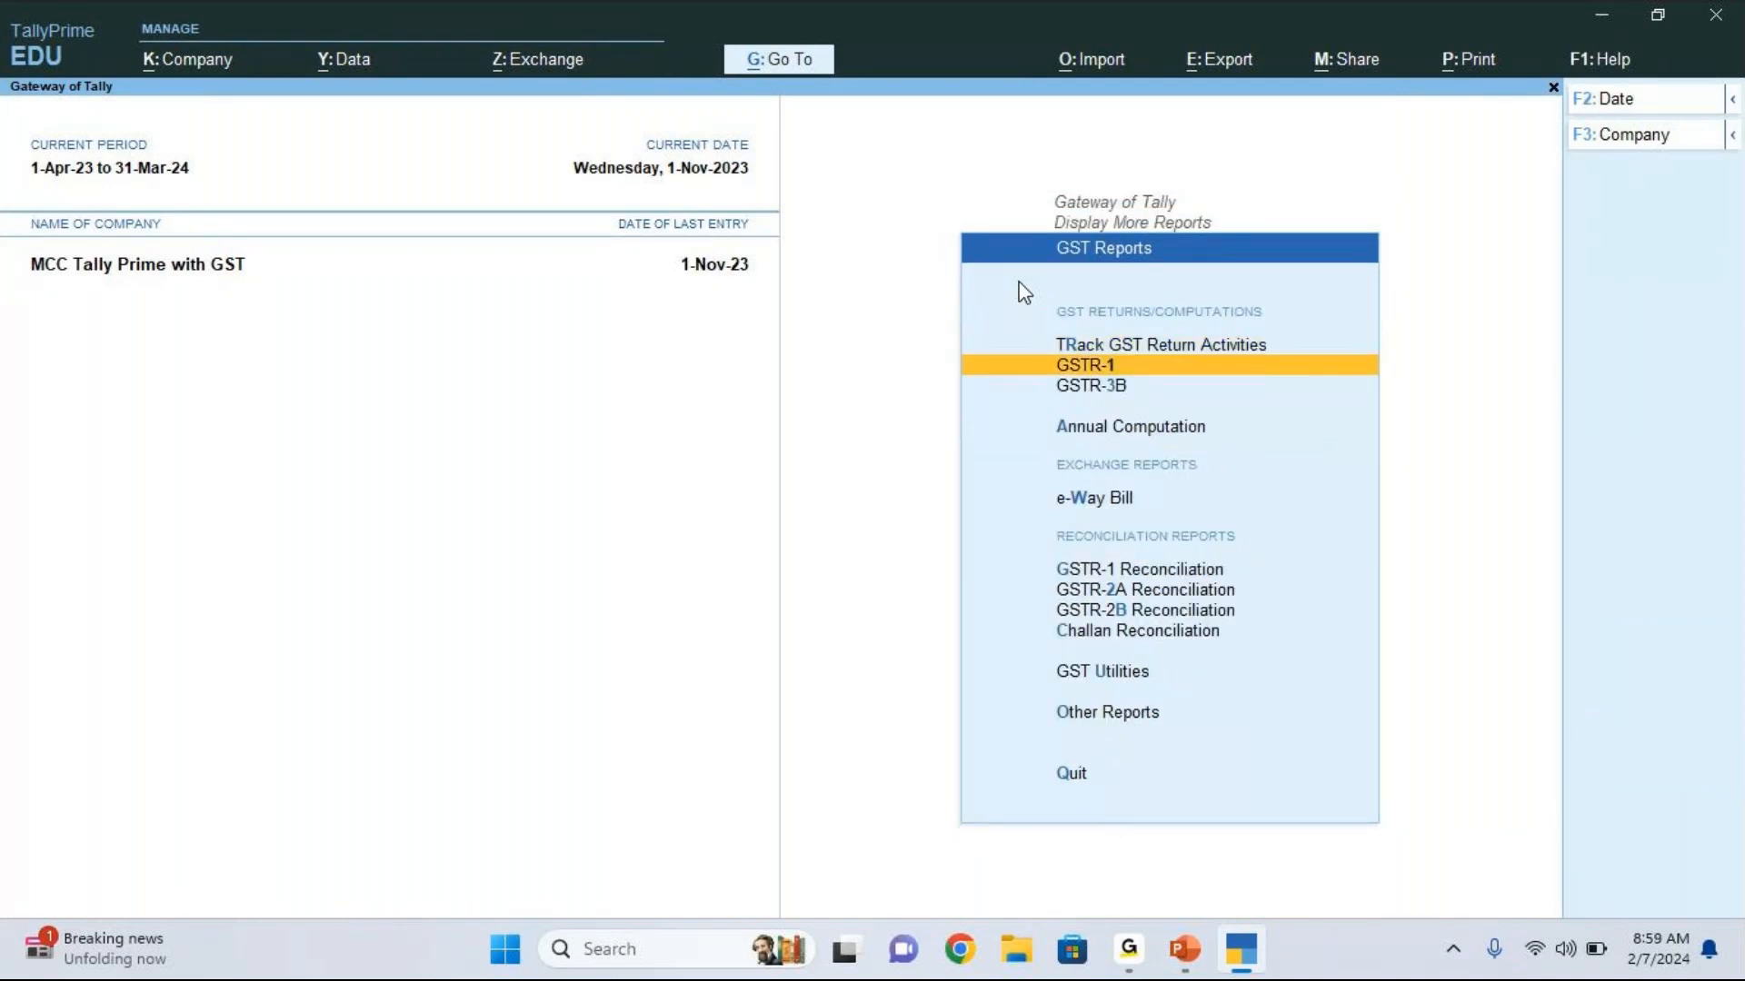
key(Return)
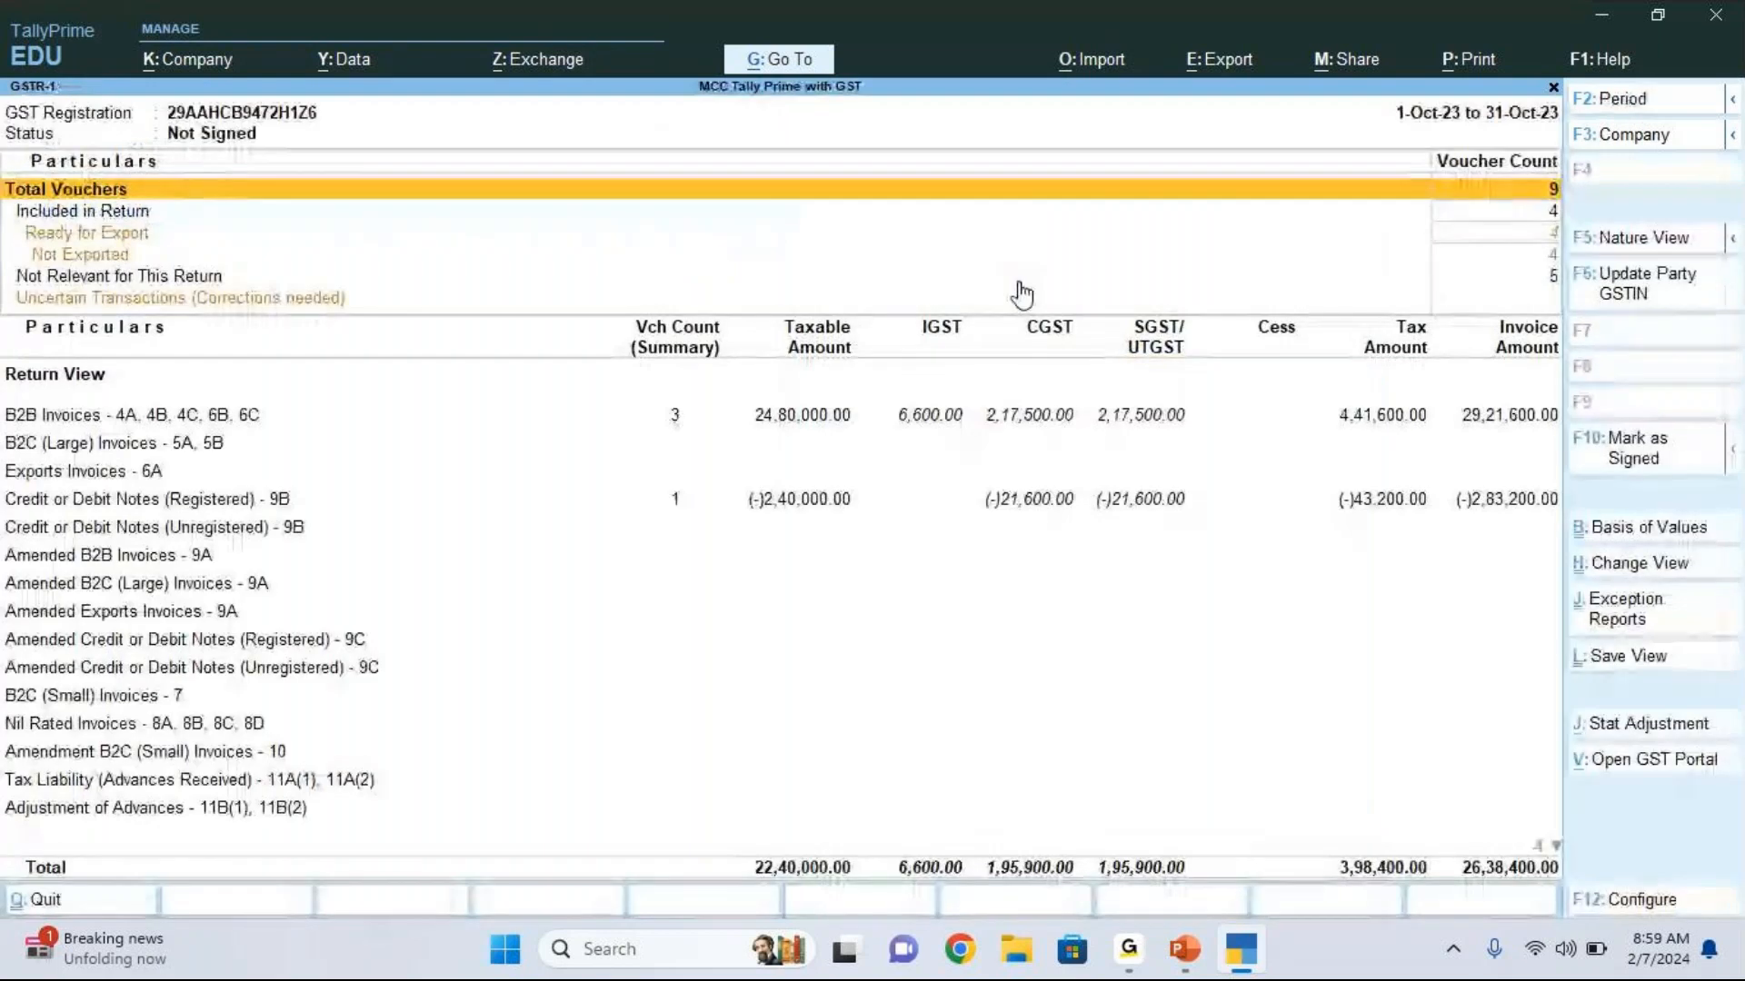
key(F2)
key(Return)
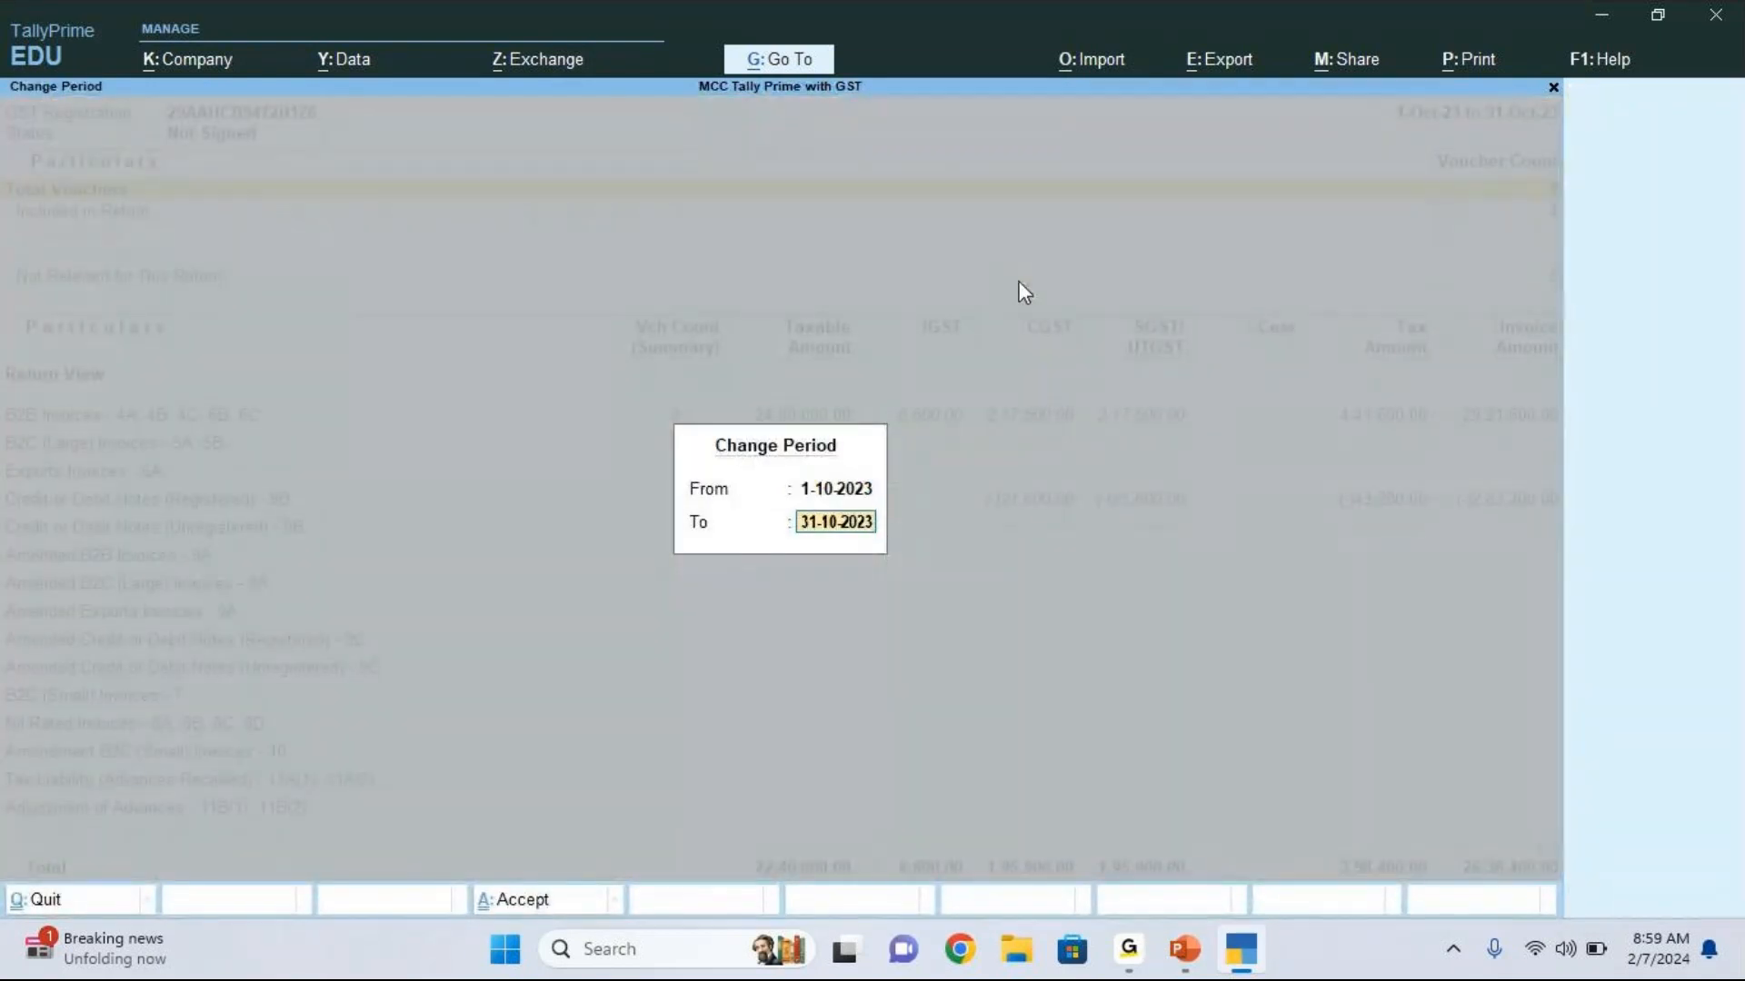
key(Return)
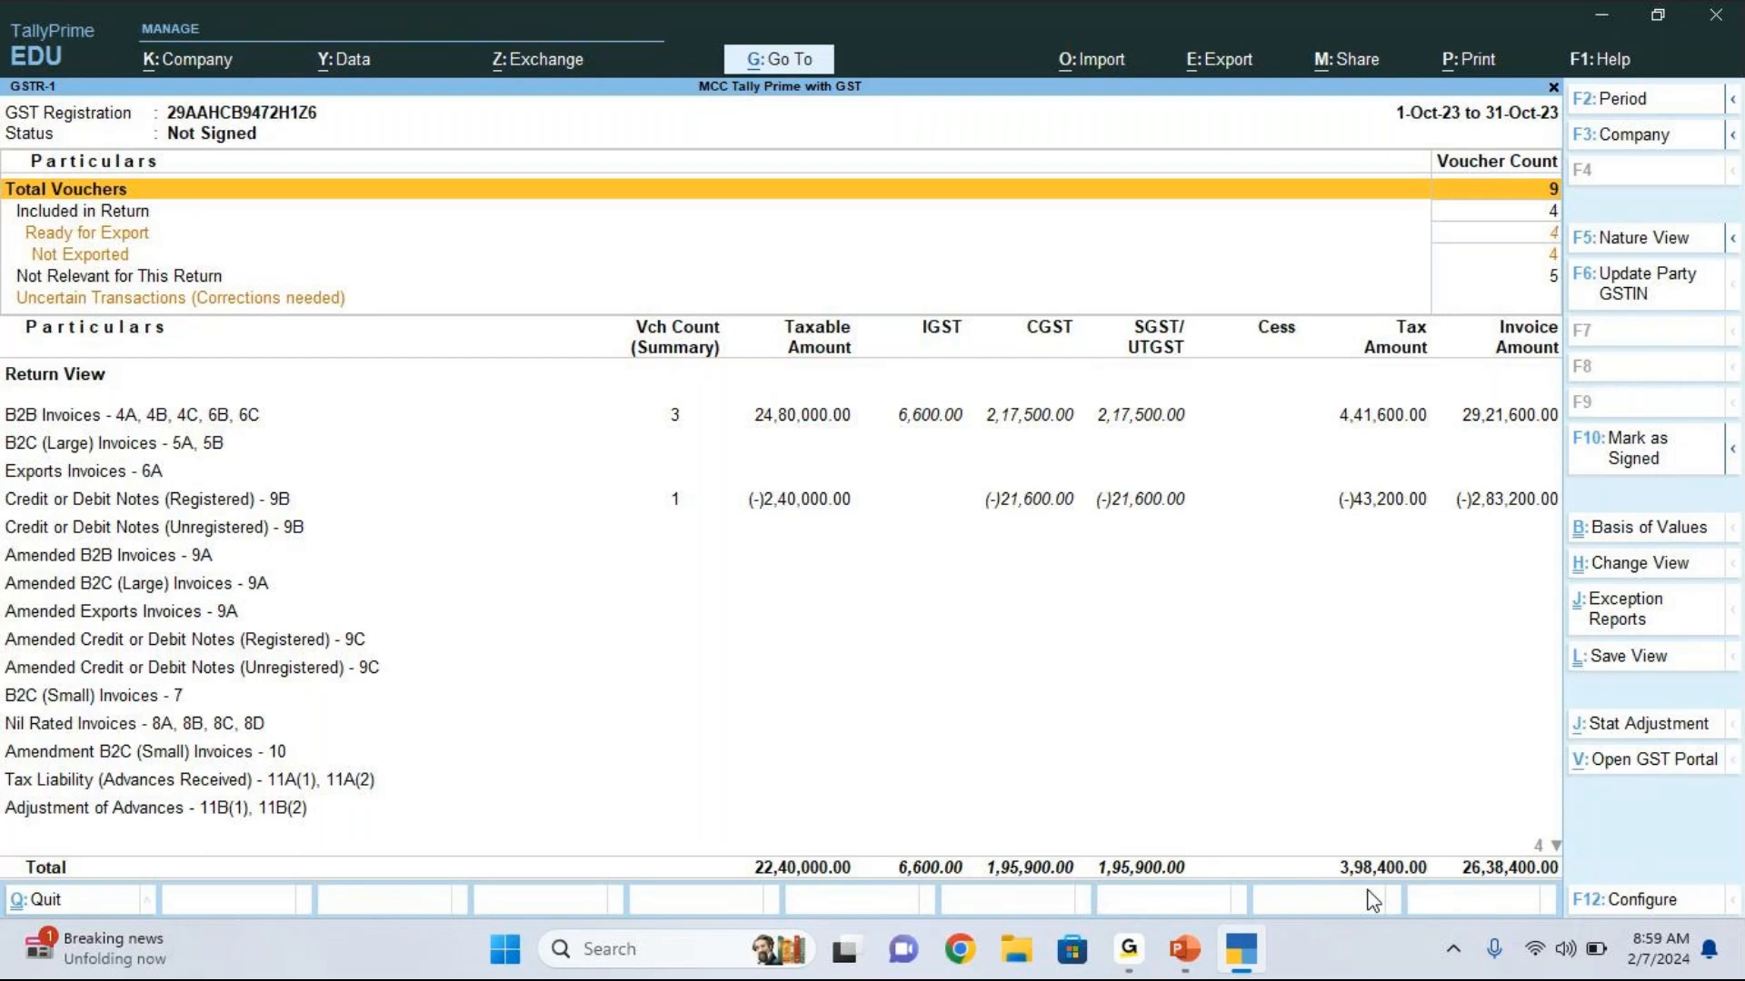
Step: Examine the outward supply tax and available input tax credit in the October 2023 GSTR-3B return
key(Escape)
key(Down)
key(Return)
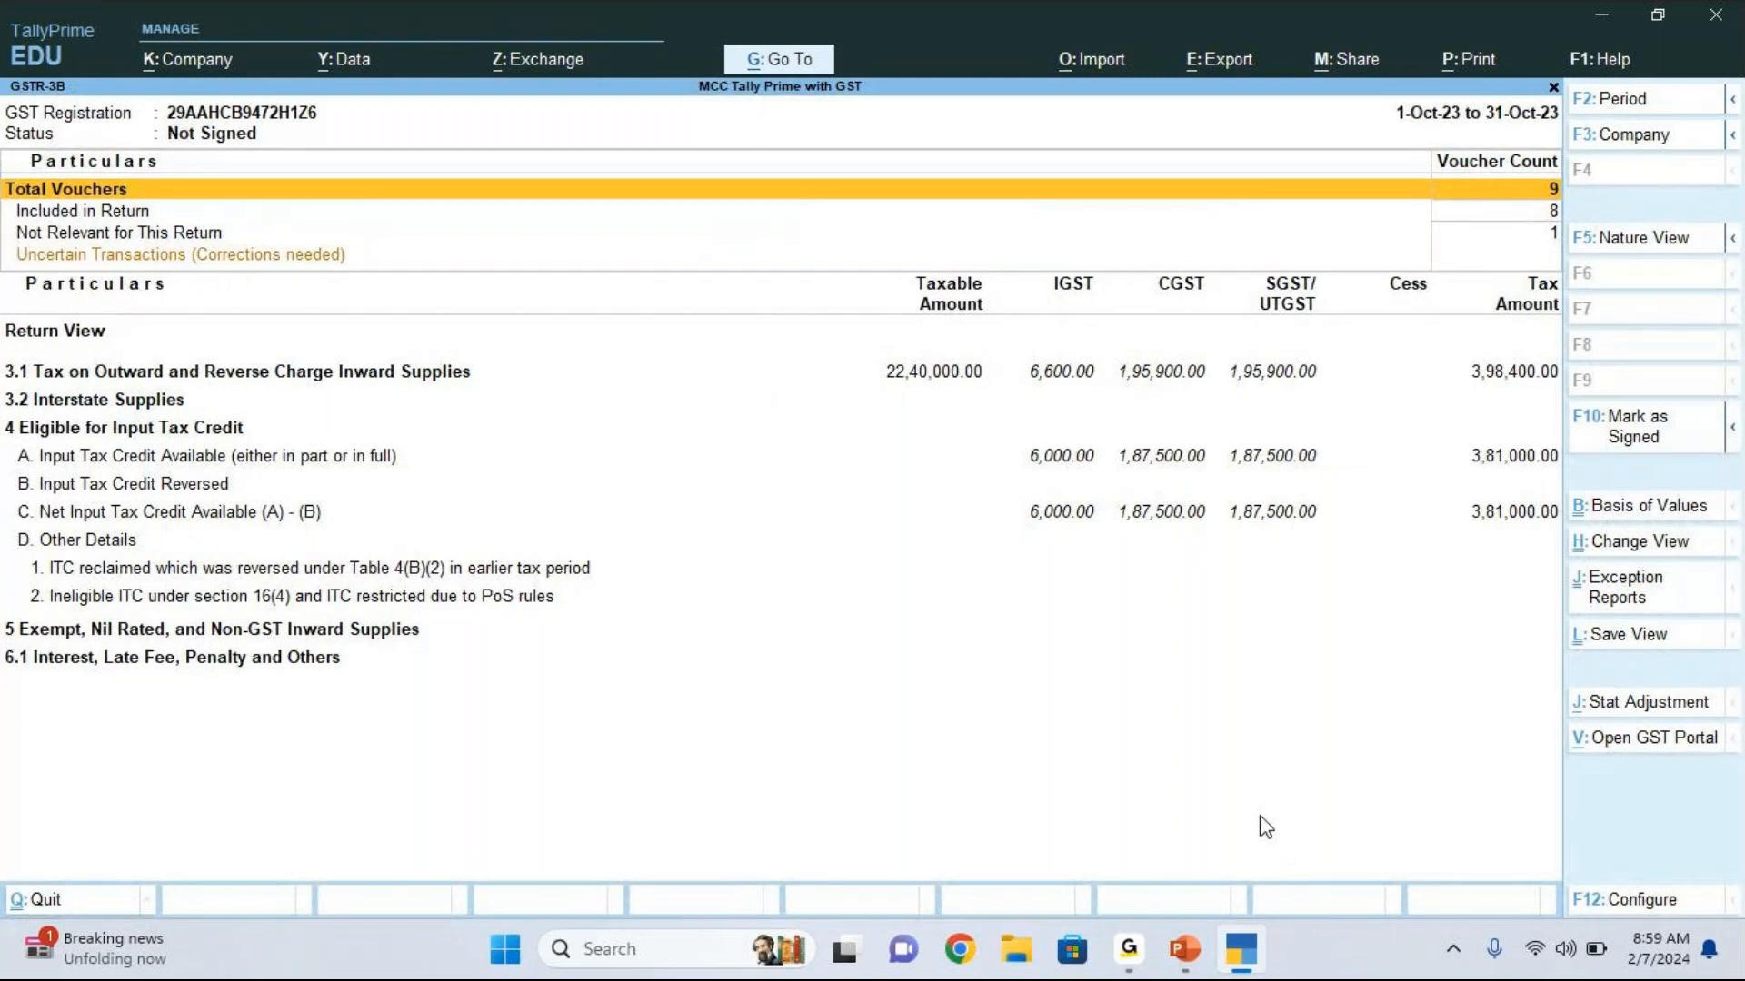
key(Down)
key(Down)
key(Down)
key(Down)
key(Down)
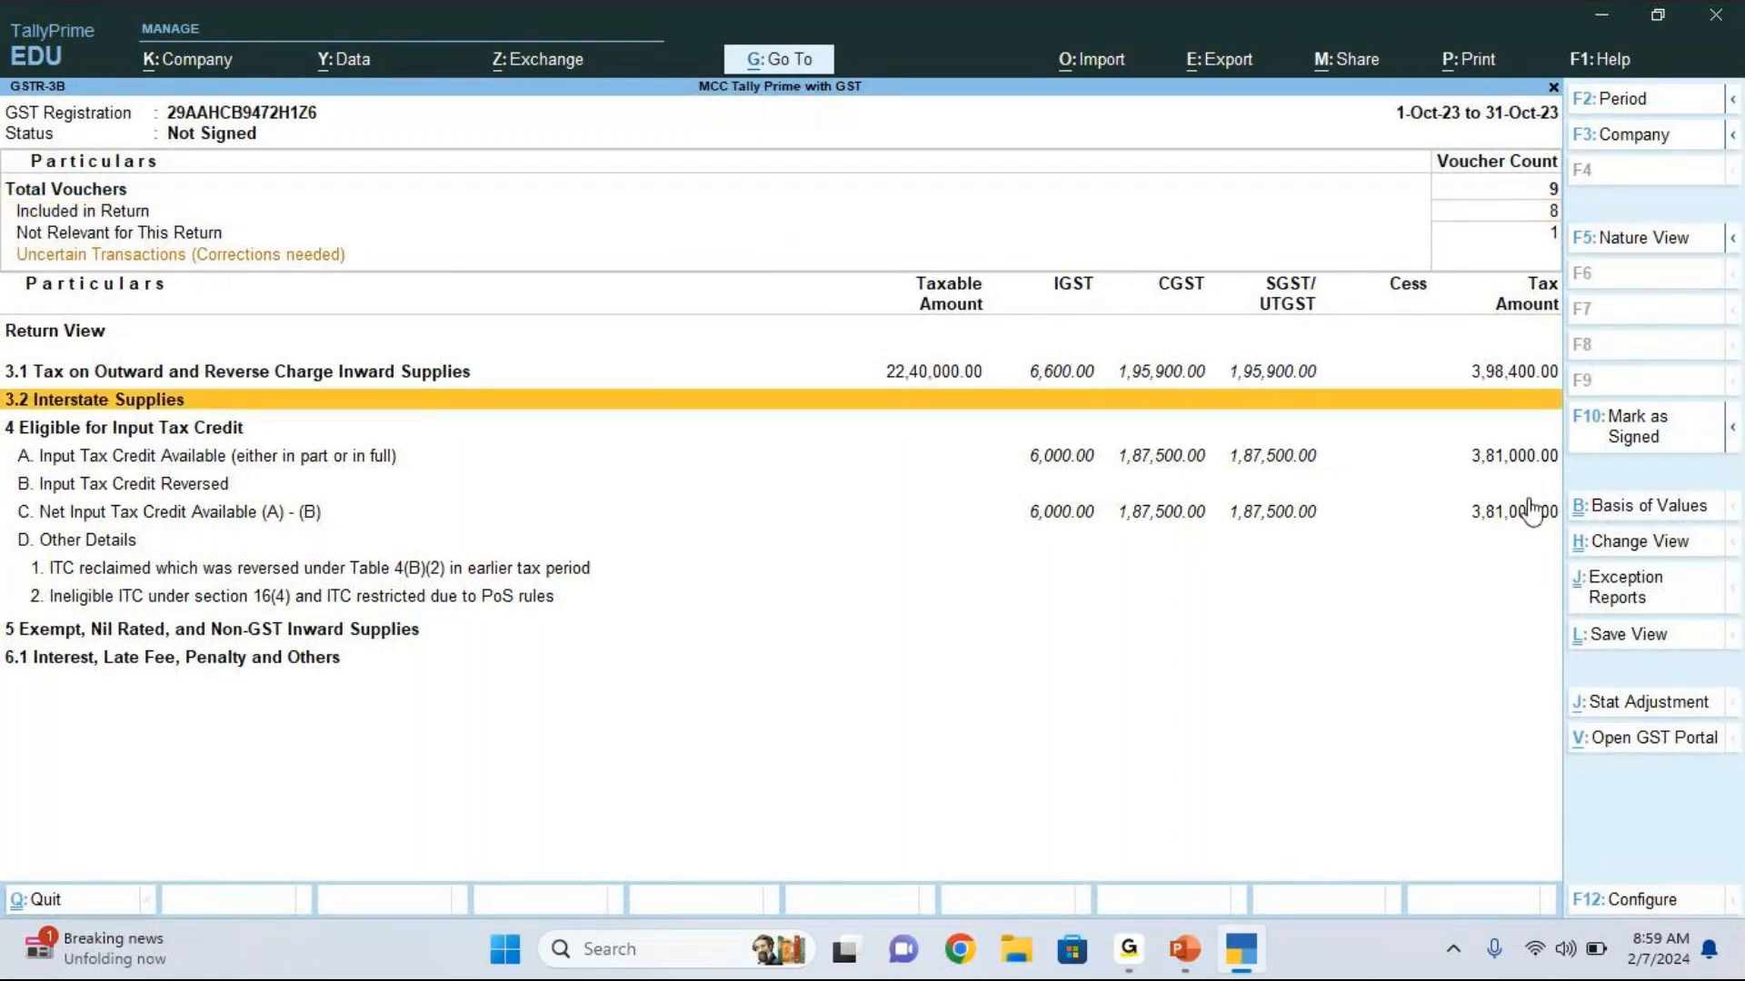
key(Down)
key(Down)
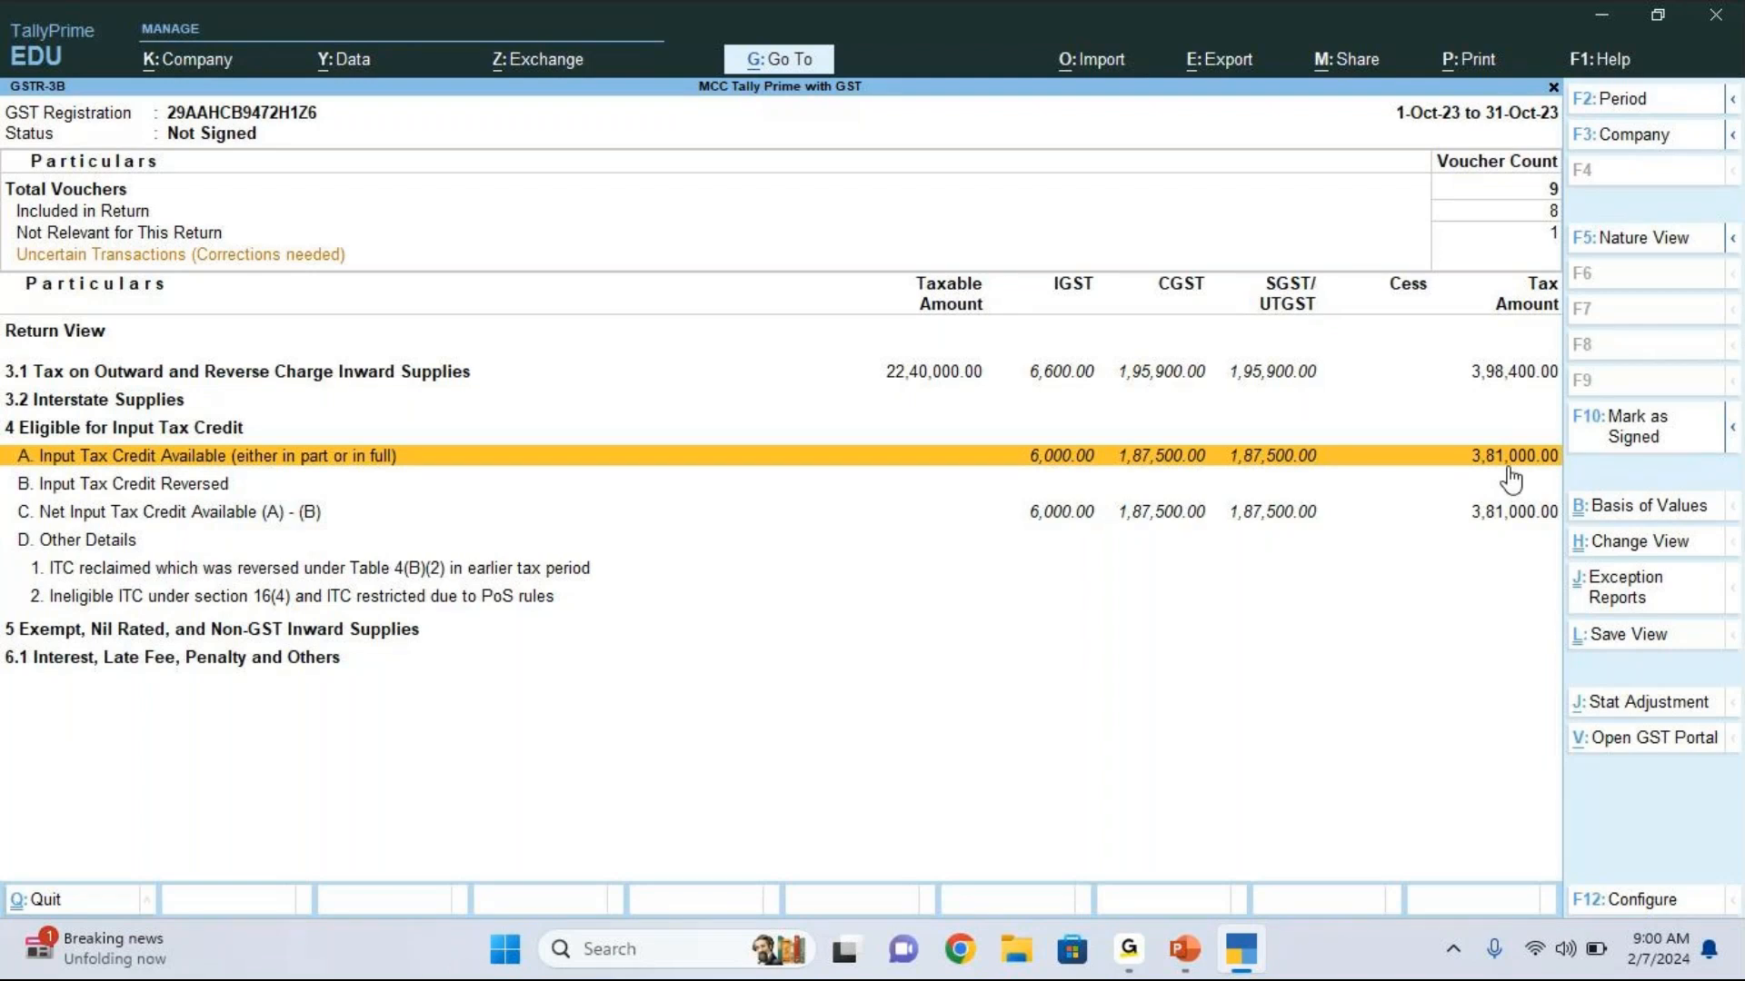
Step: Recheck the total tax amount in the GSTR-1 return, then close the GST reports
key(Escape)
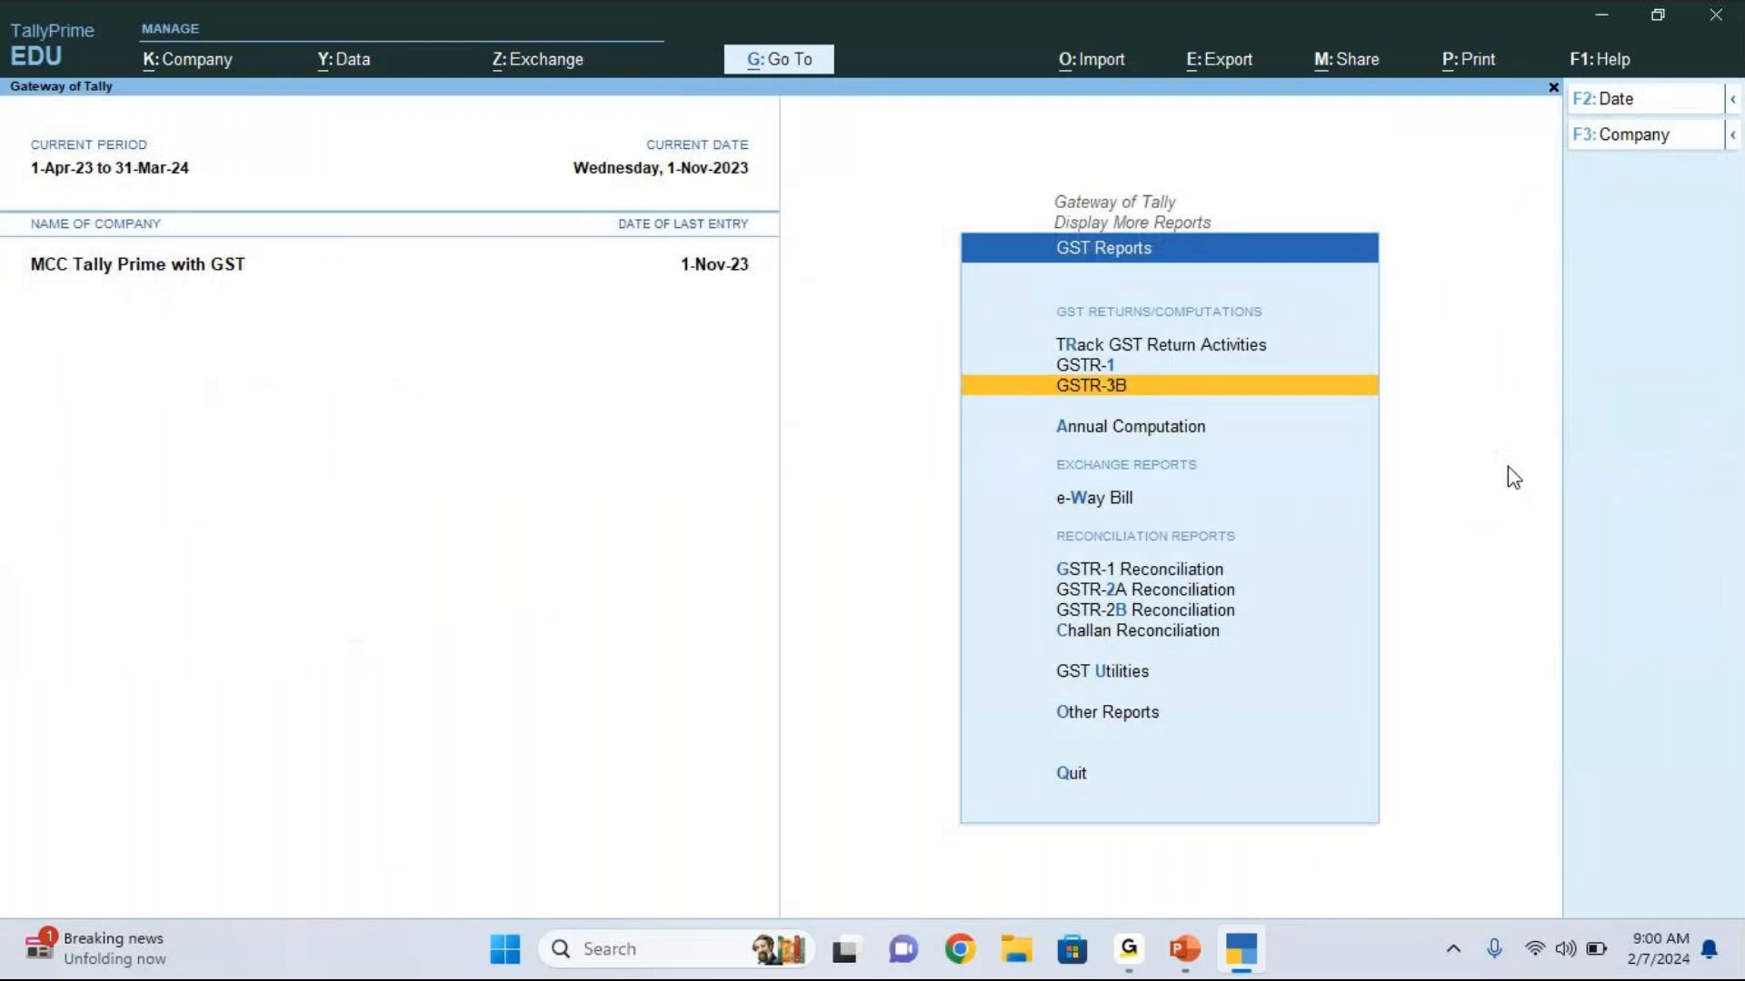
key(Up)
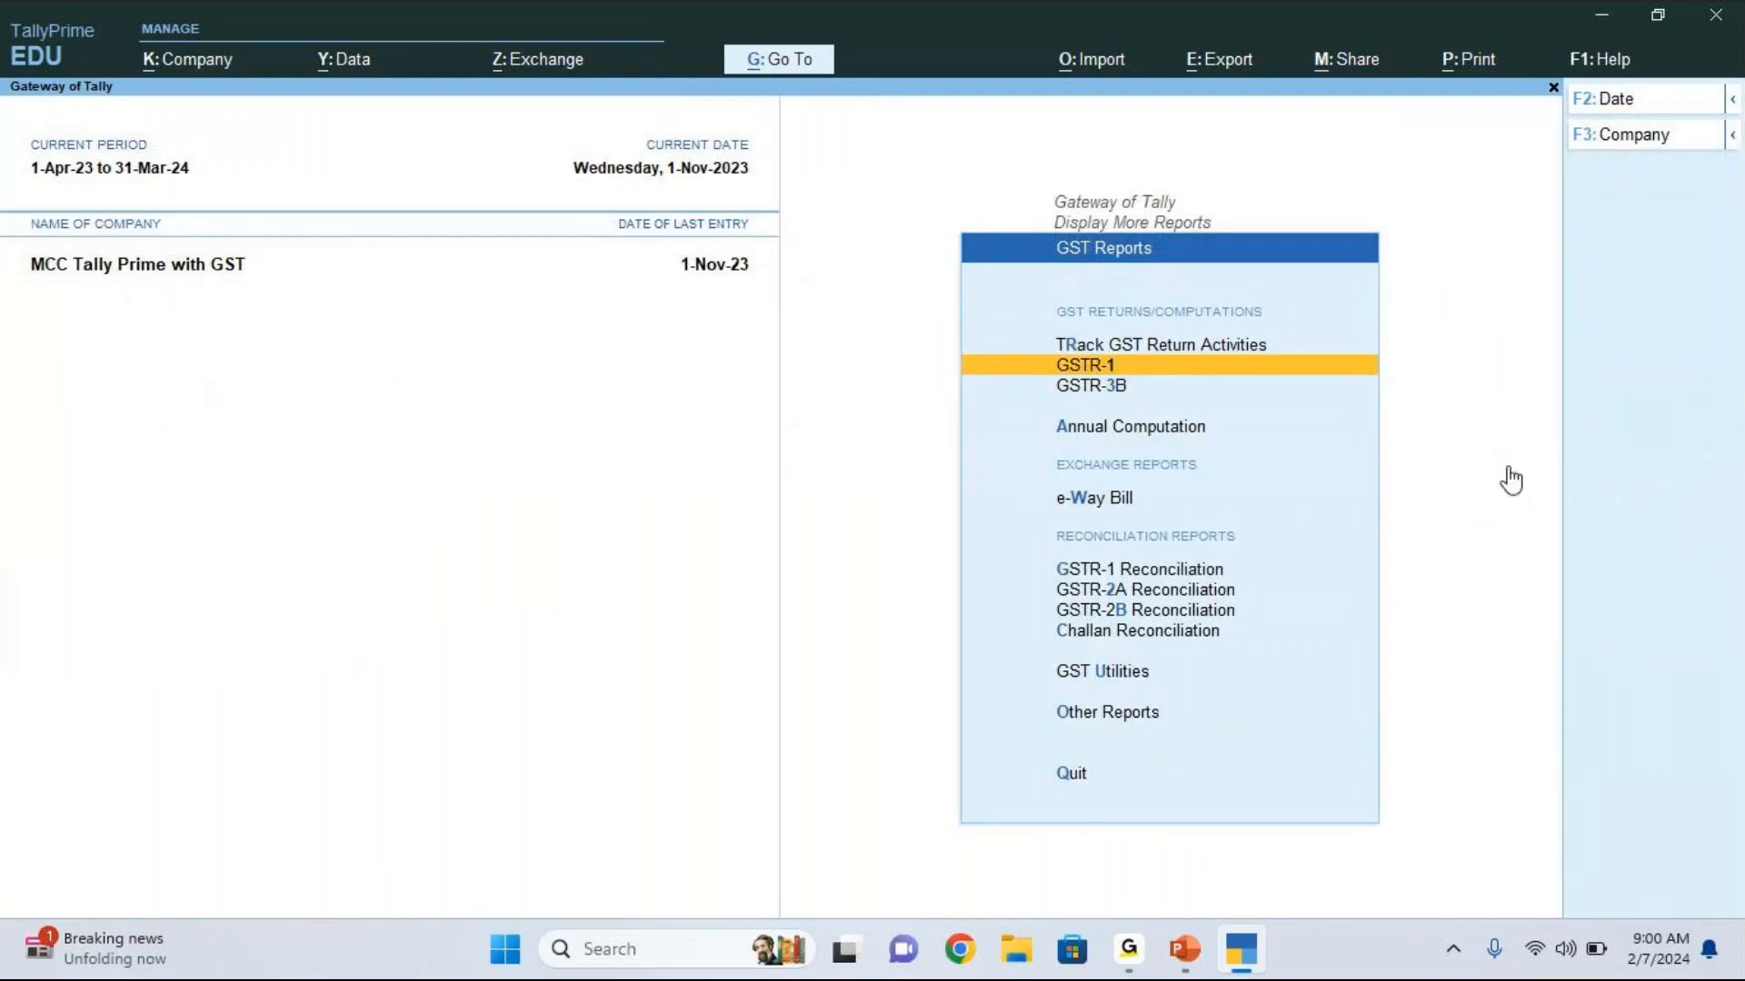
key(Return)
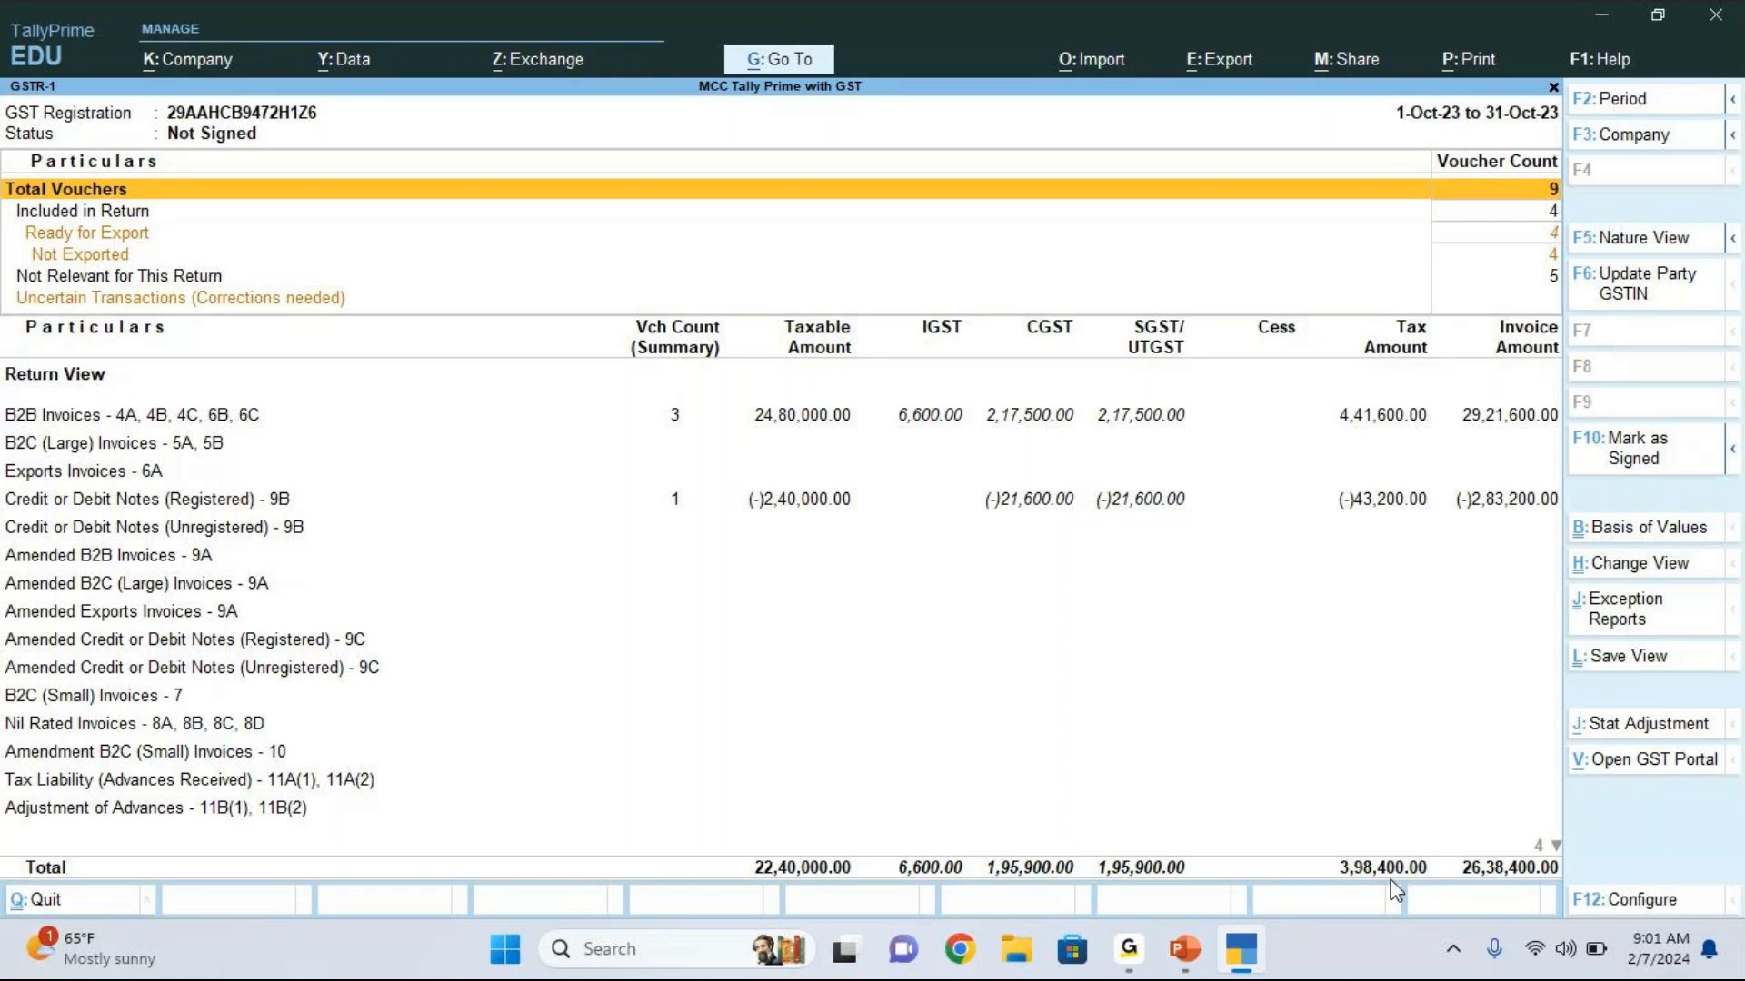
key(Escape)
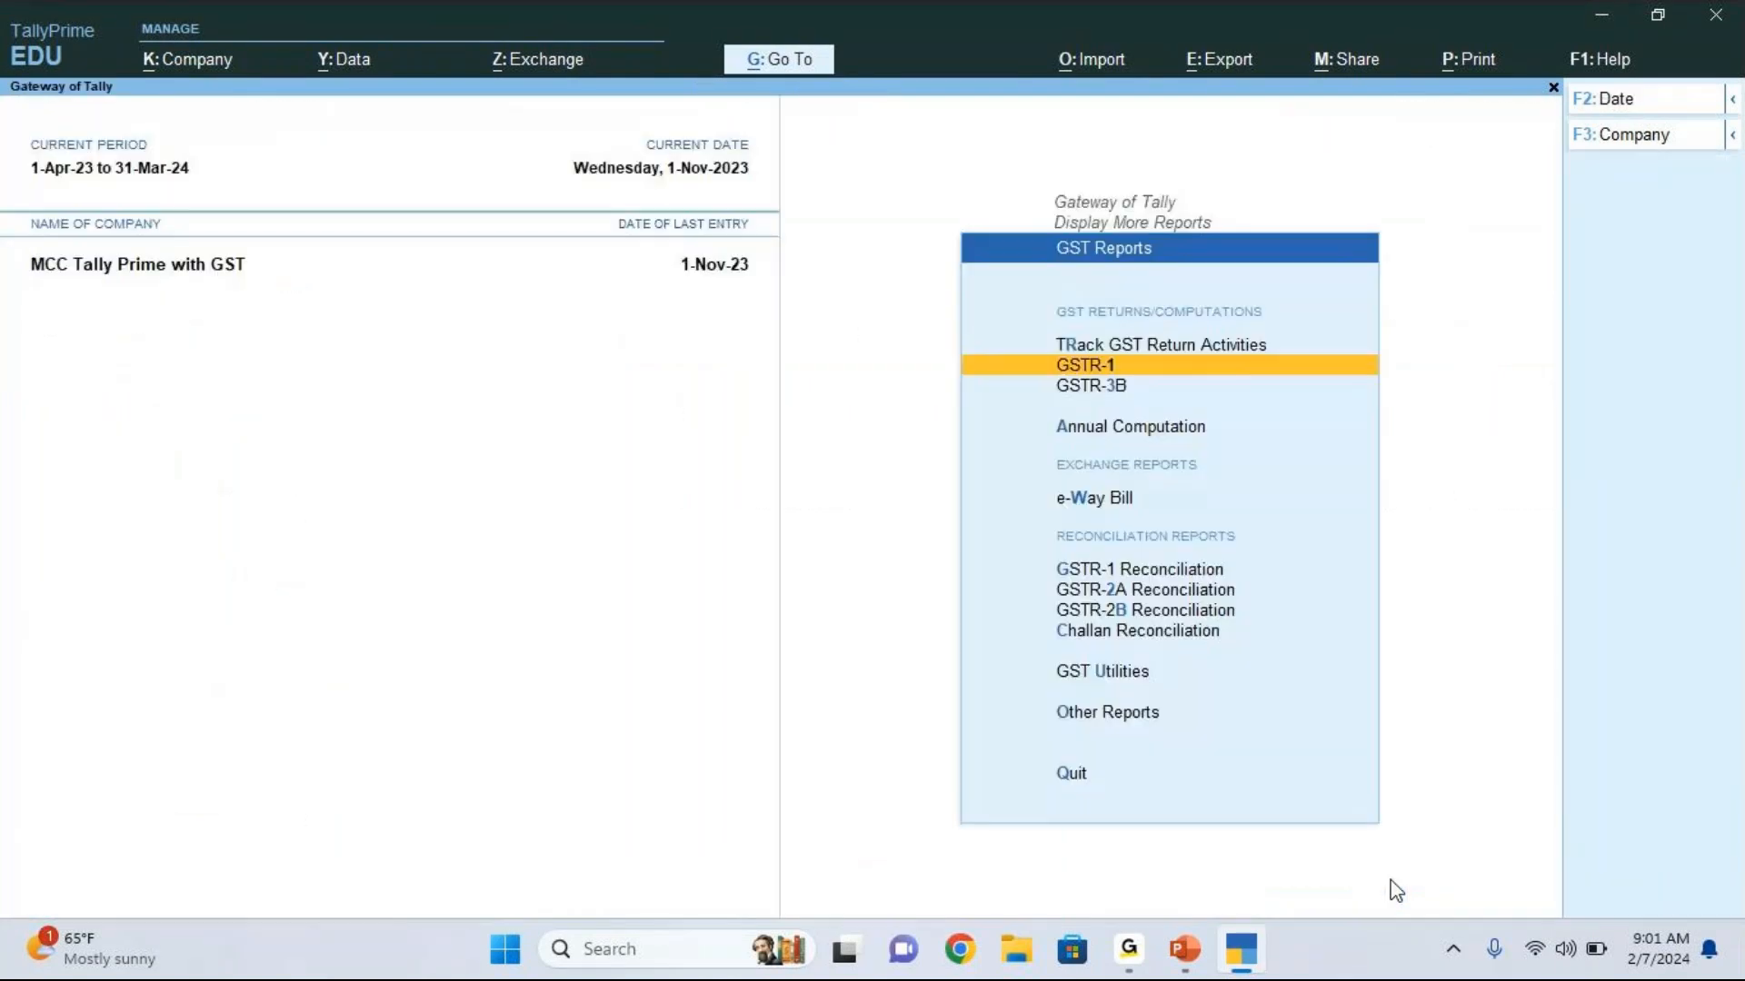
key(Escape)
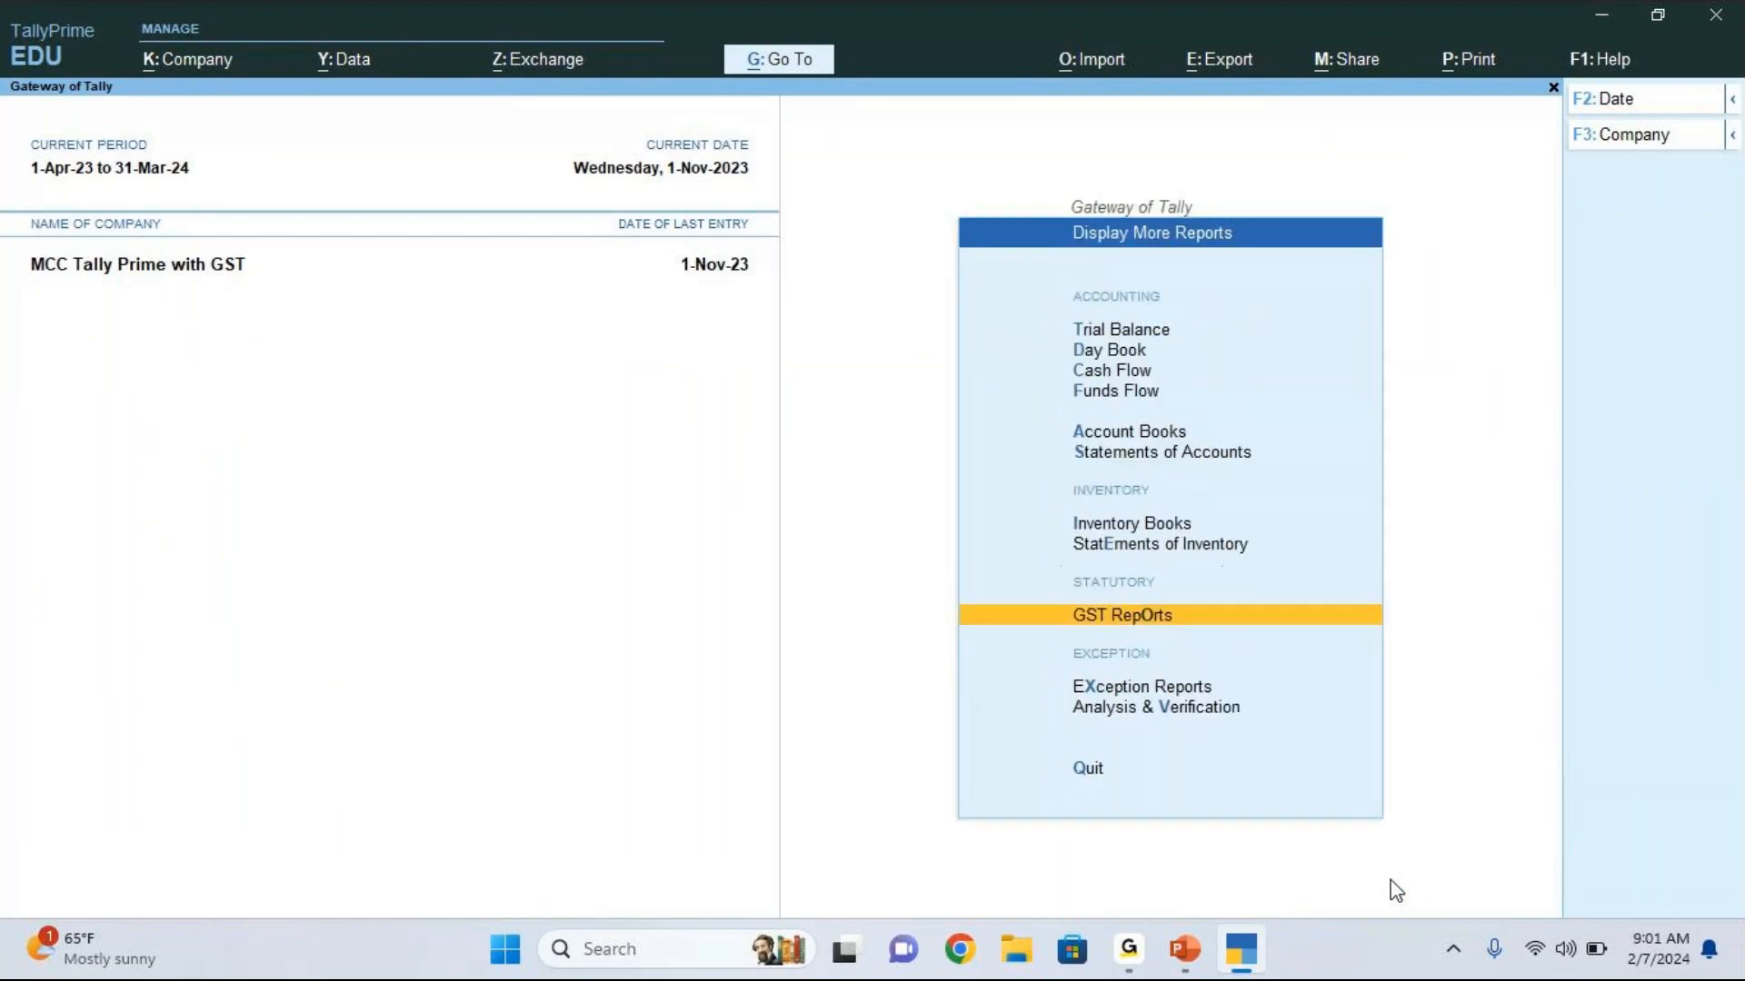
Step: Leave the reports menu, open voucher entry and start a new payment voucher
key(Up)
key(Up)
key(Up)
key(Up)
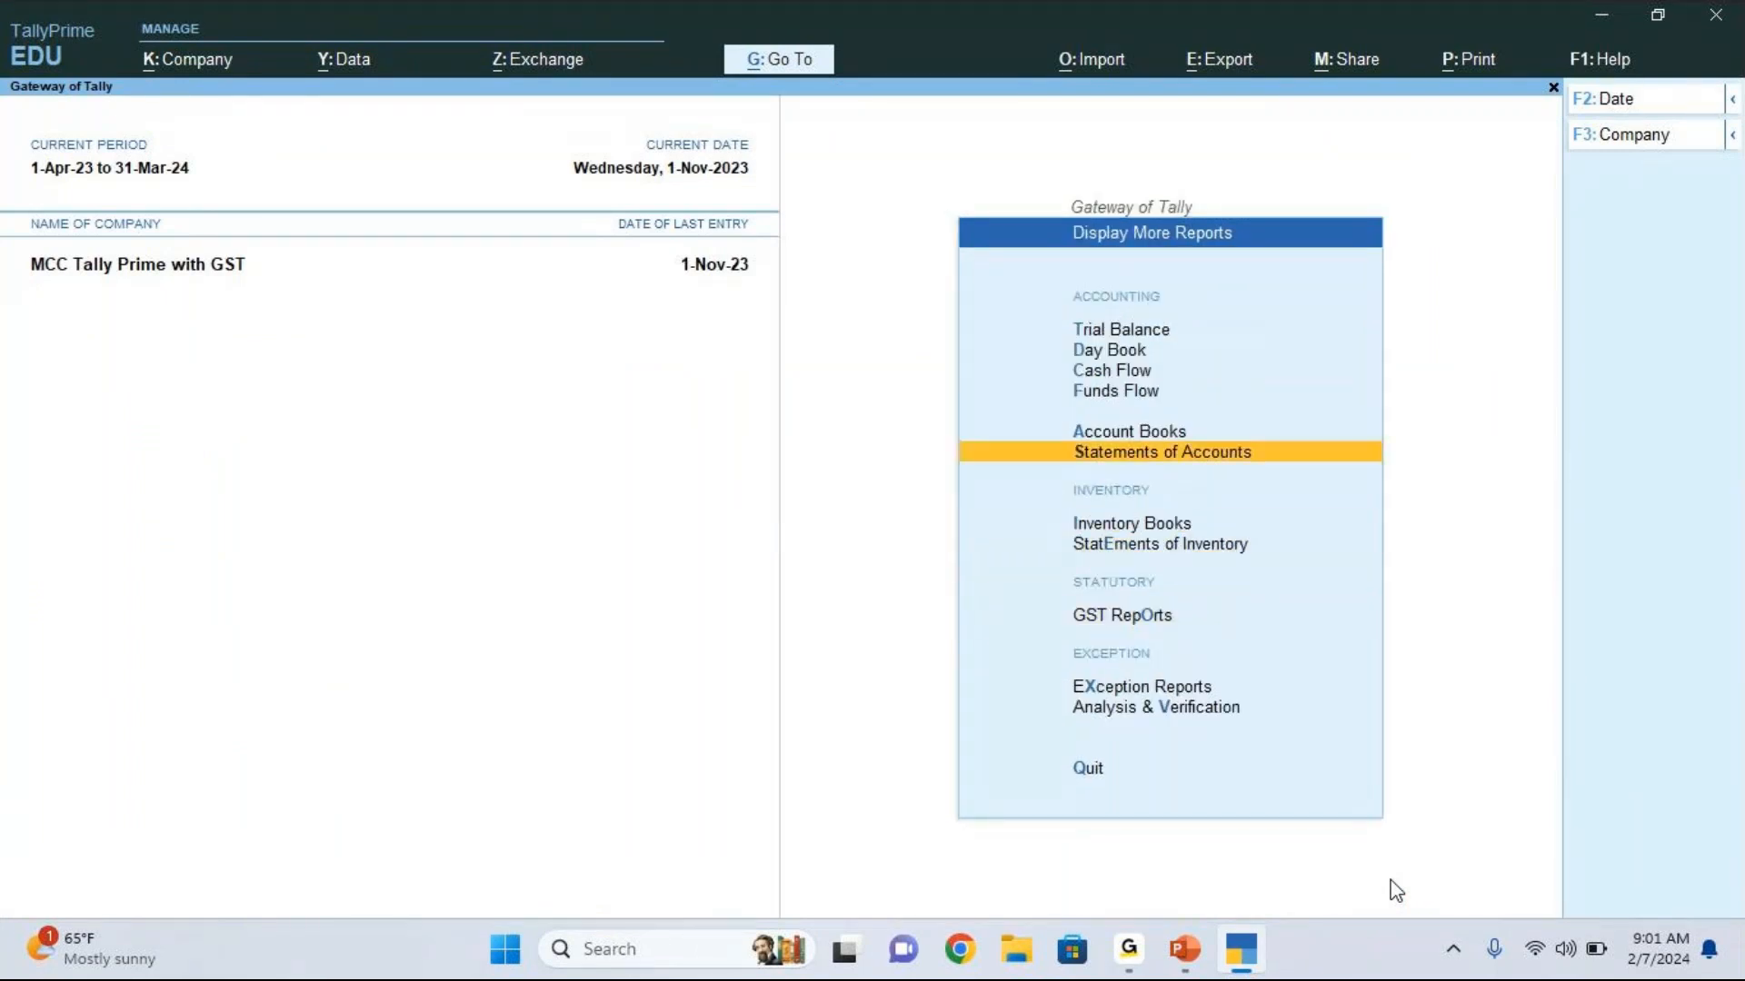
key(Escape)
key(Up)
key(Up)
key(Up)
key(Up)
key(Up)
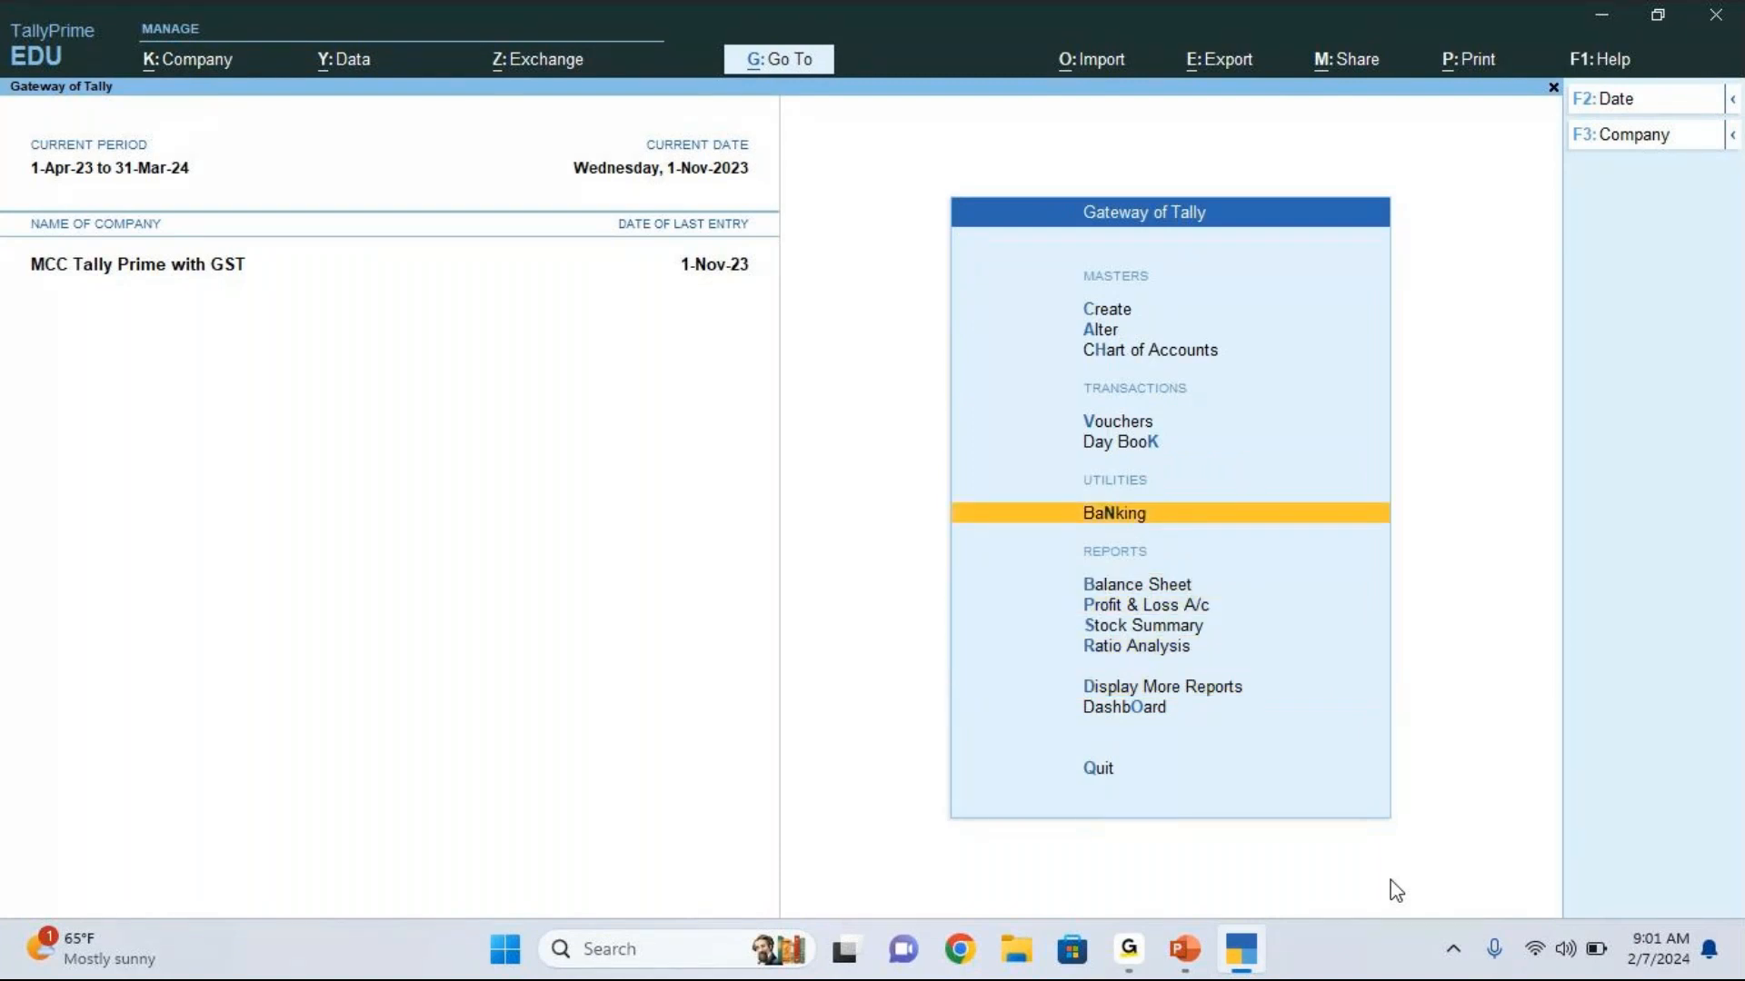
key(Up)
key(Up)
key(Return)
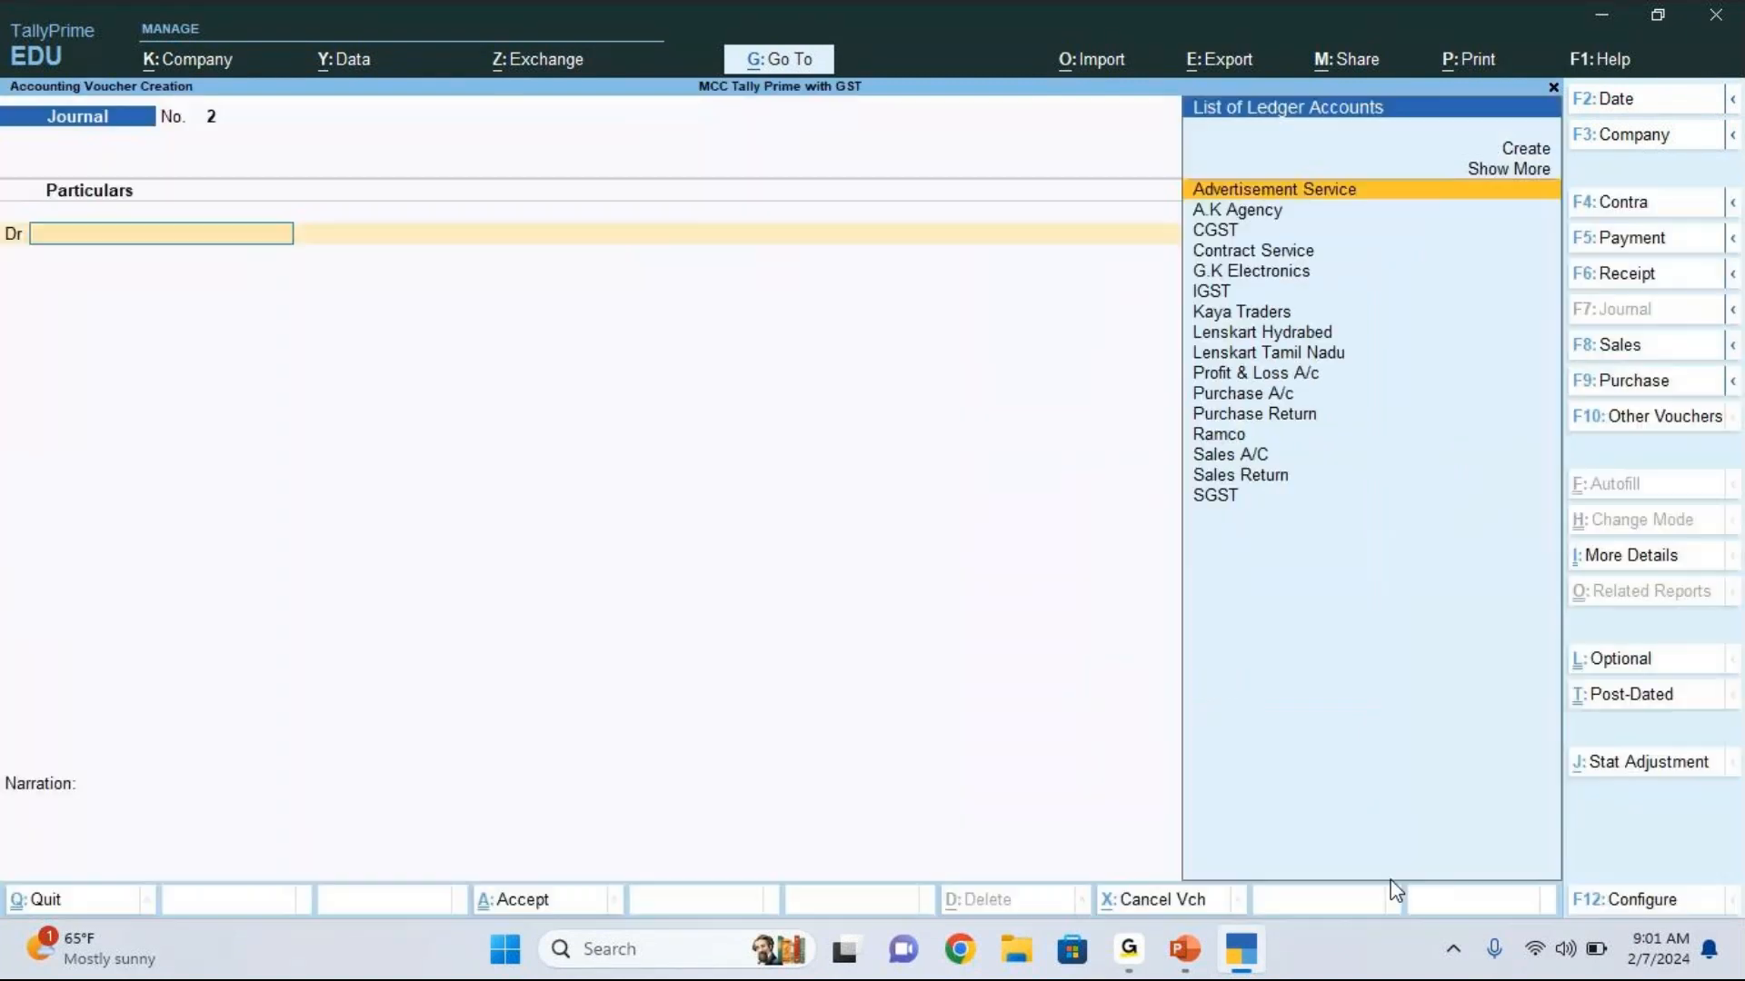
click(1623, 241)
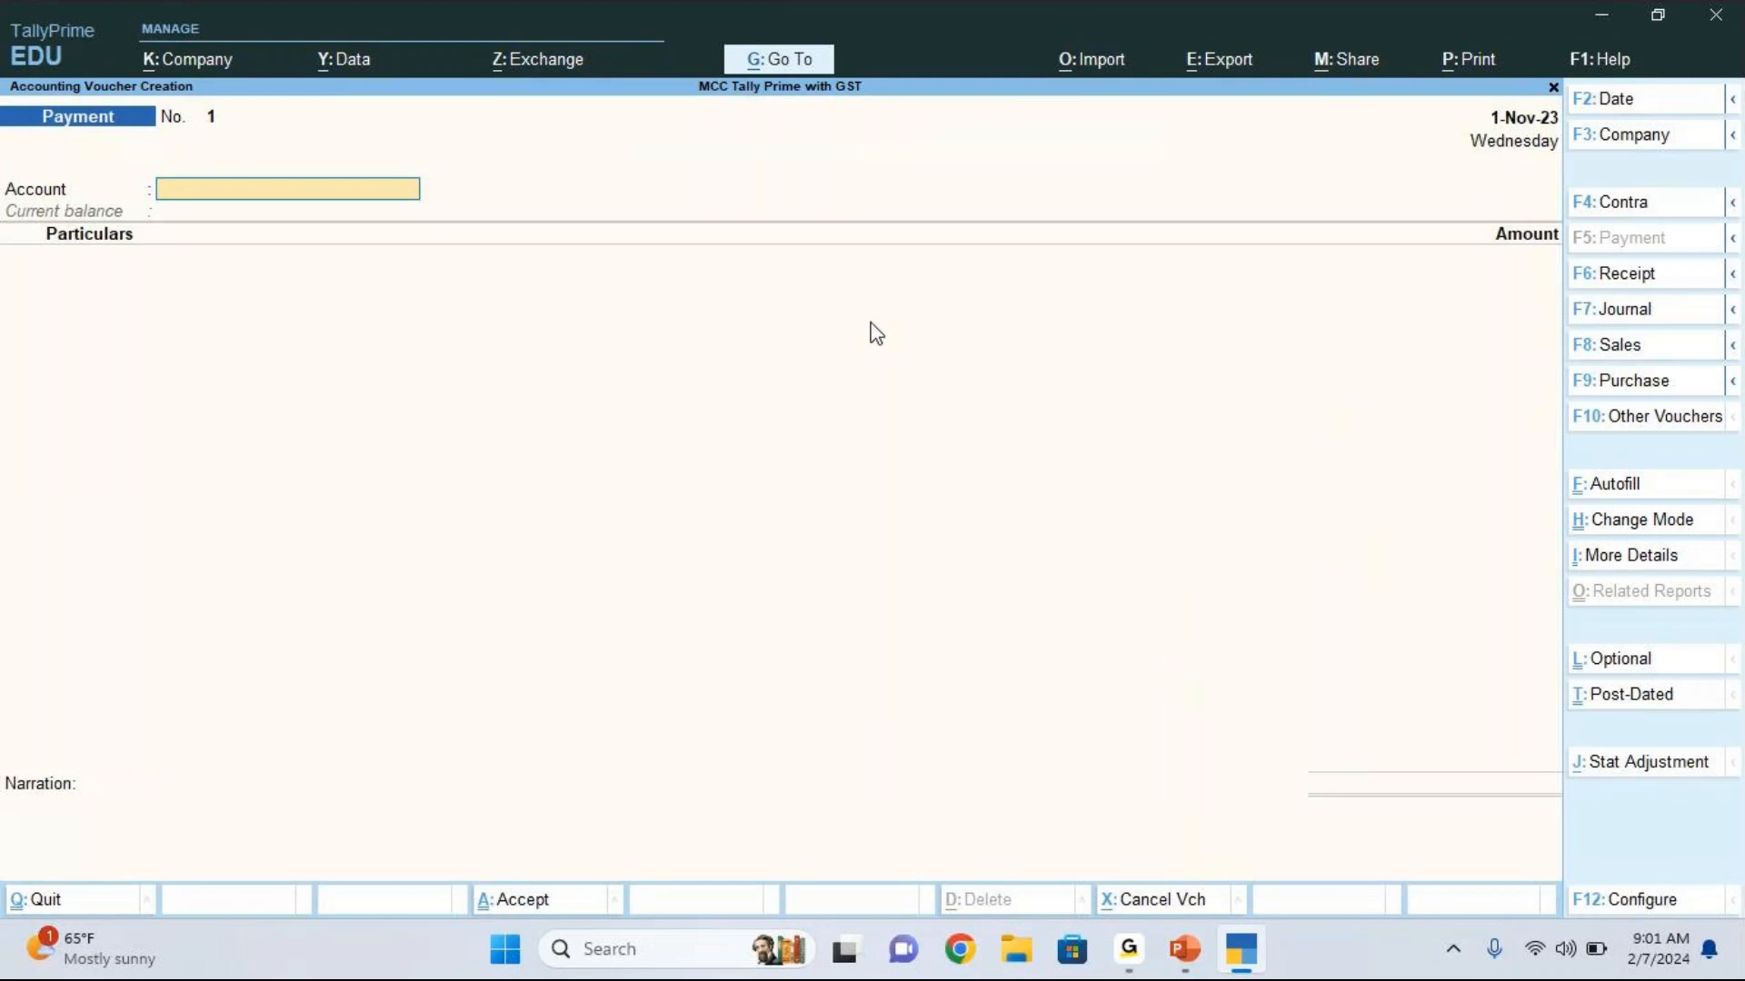
Step: Switch the payment voucher to Double Entry mode and set its date to 2-11-2023
key(ctrl+h)
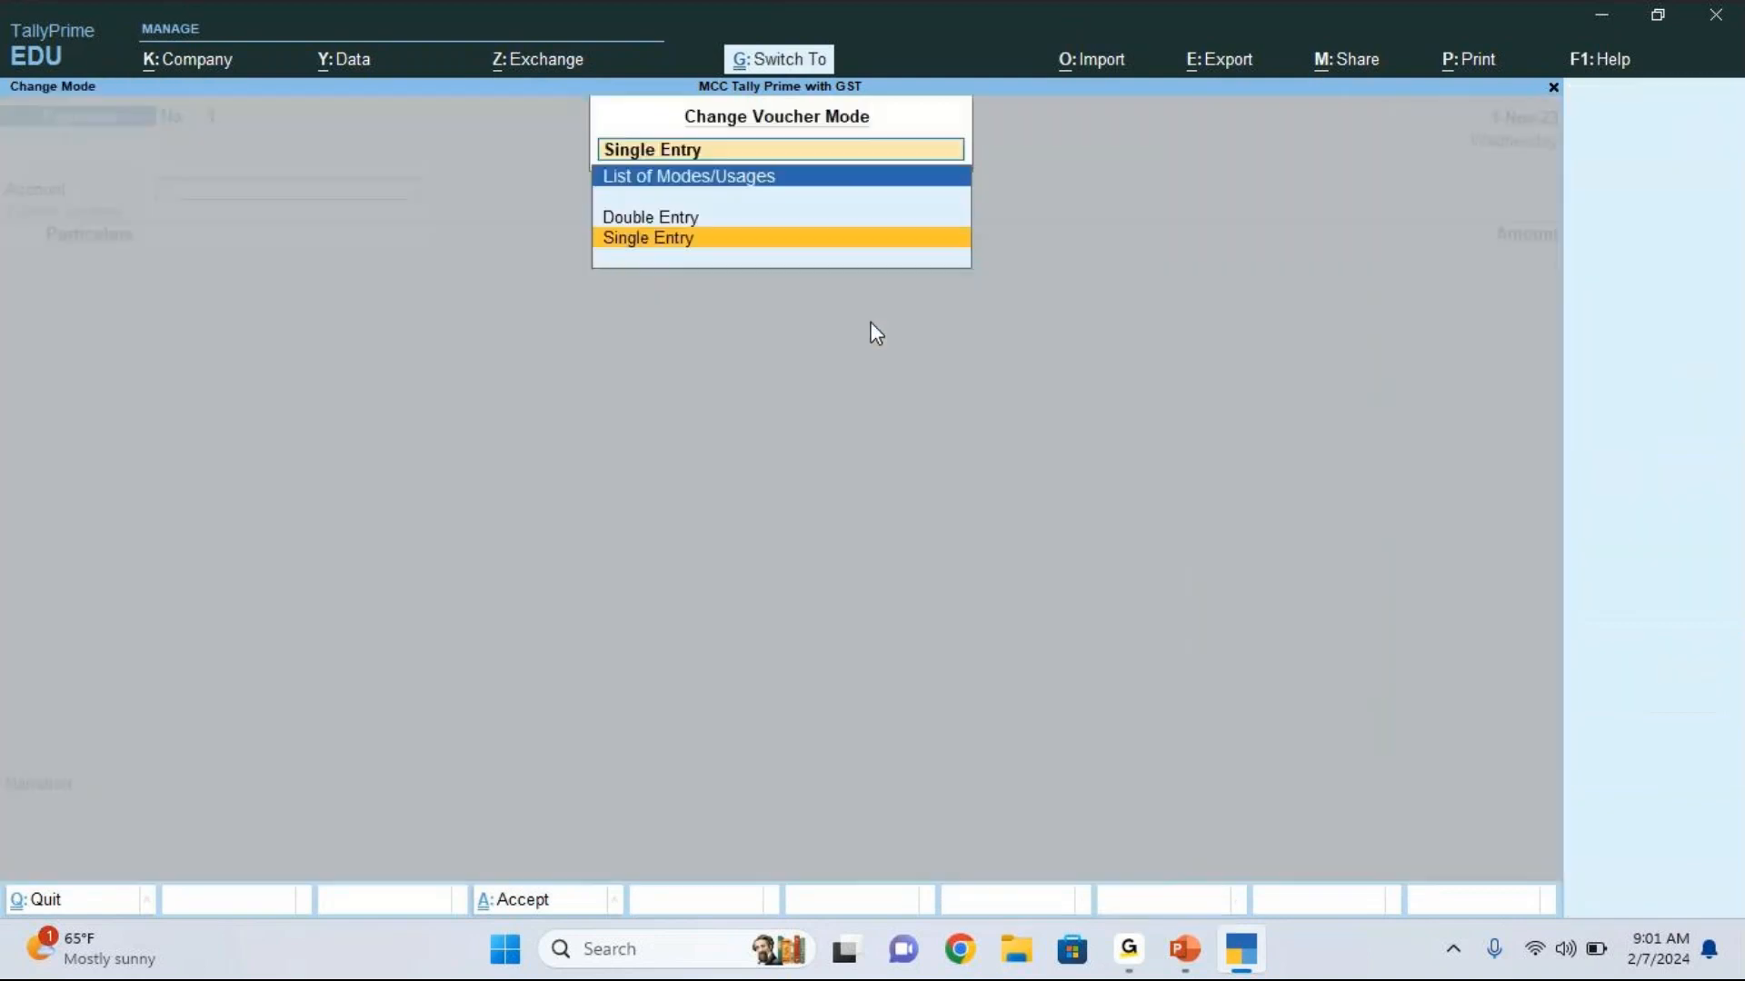
key(Up)
key(Return)
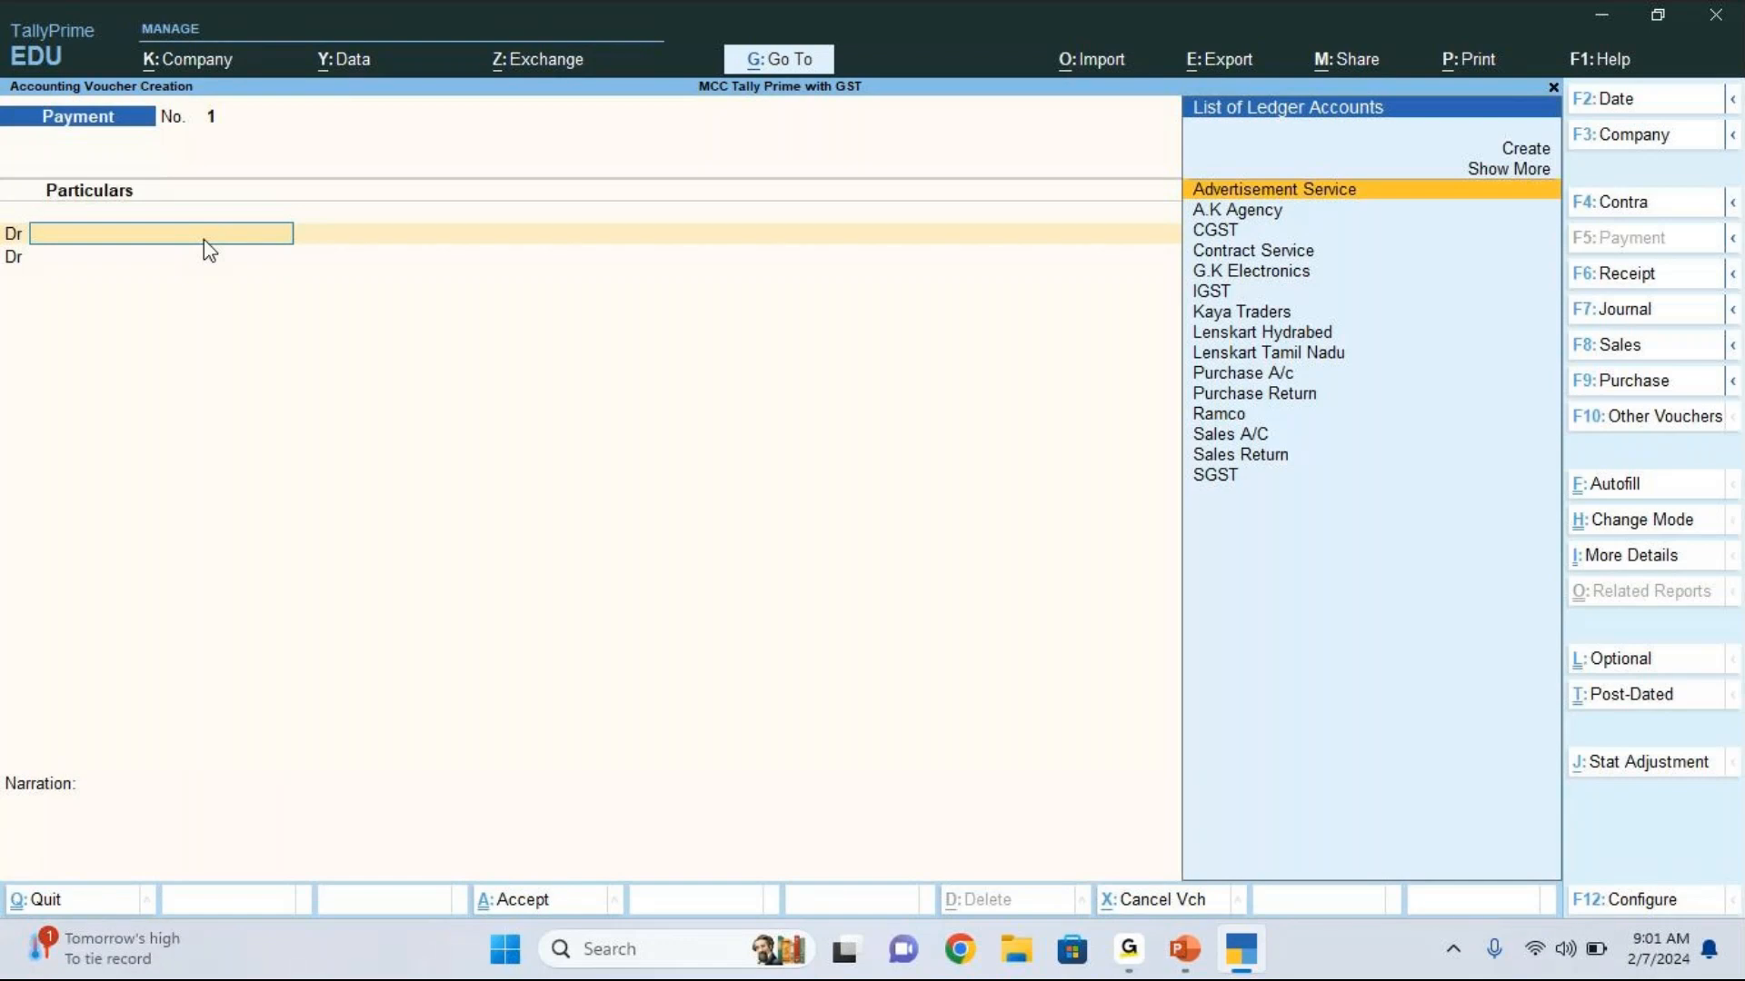
key(F2)
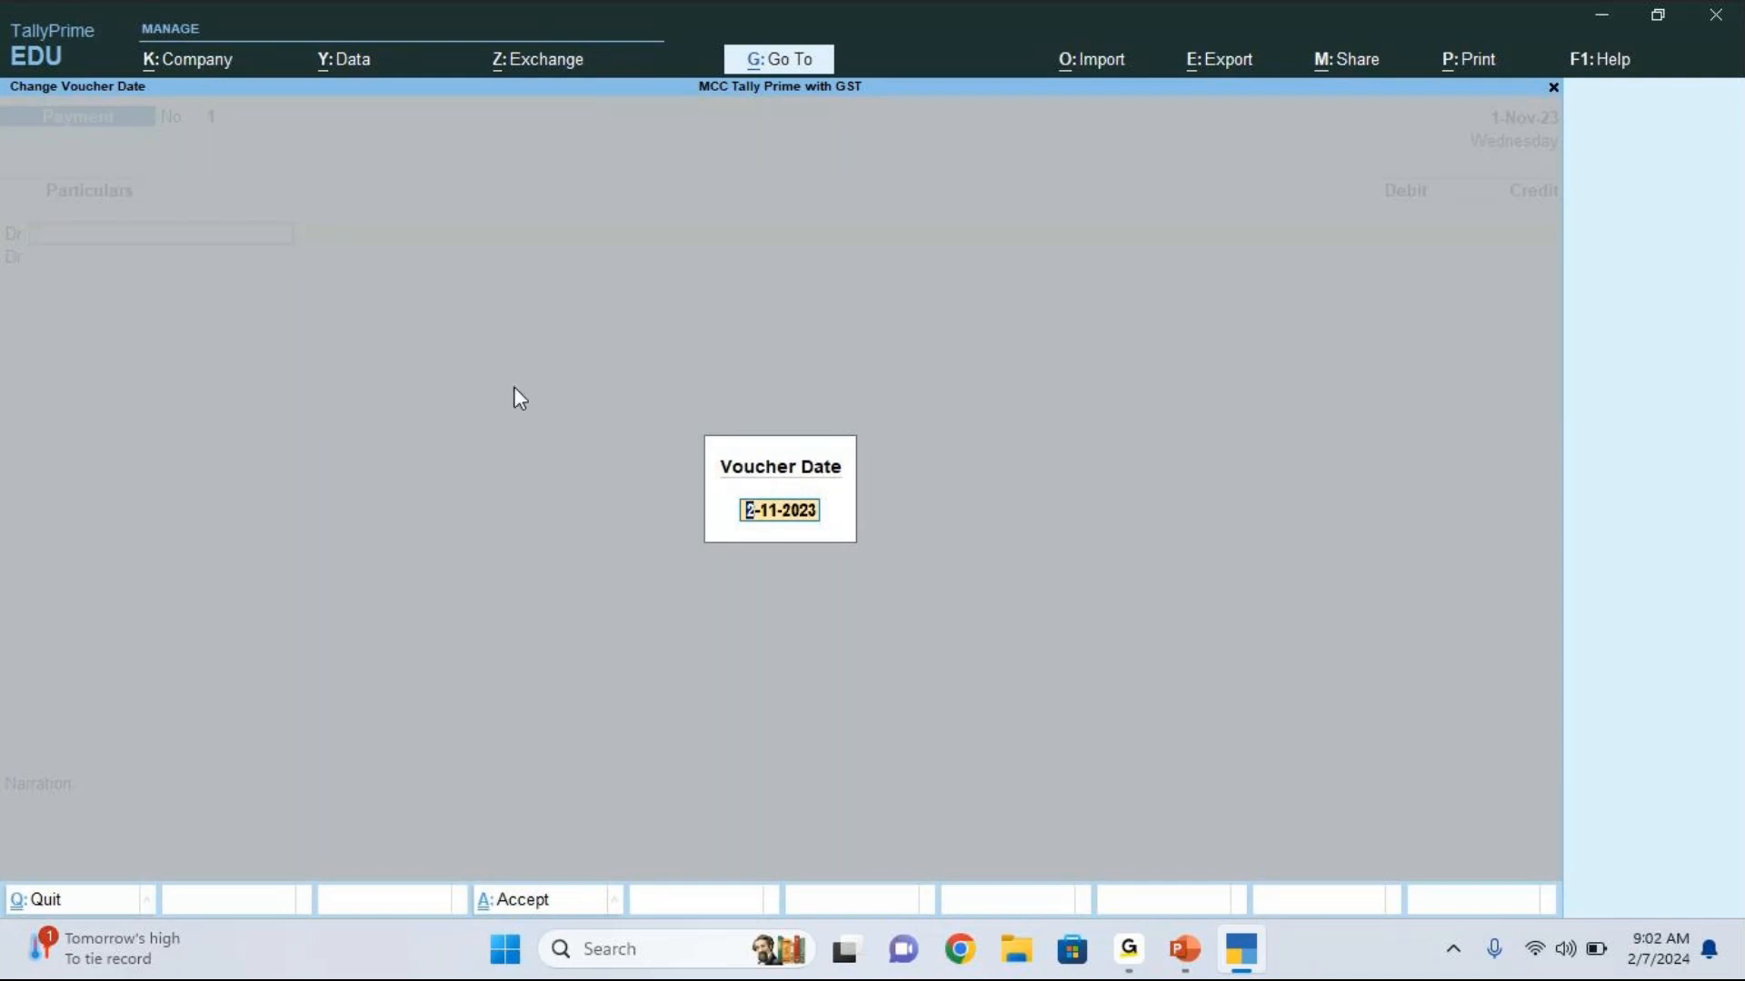
key(Return)
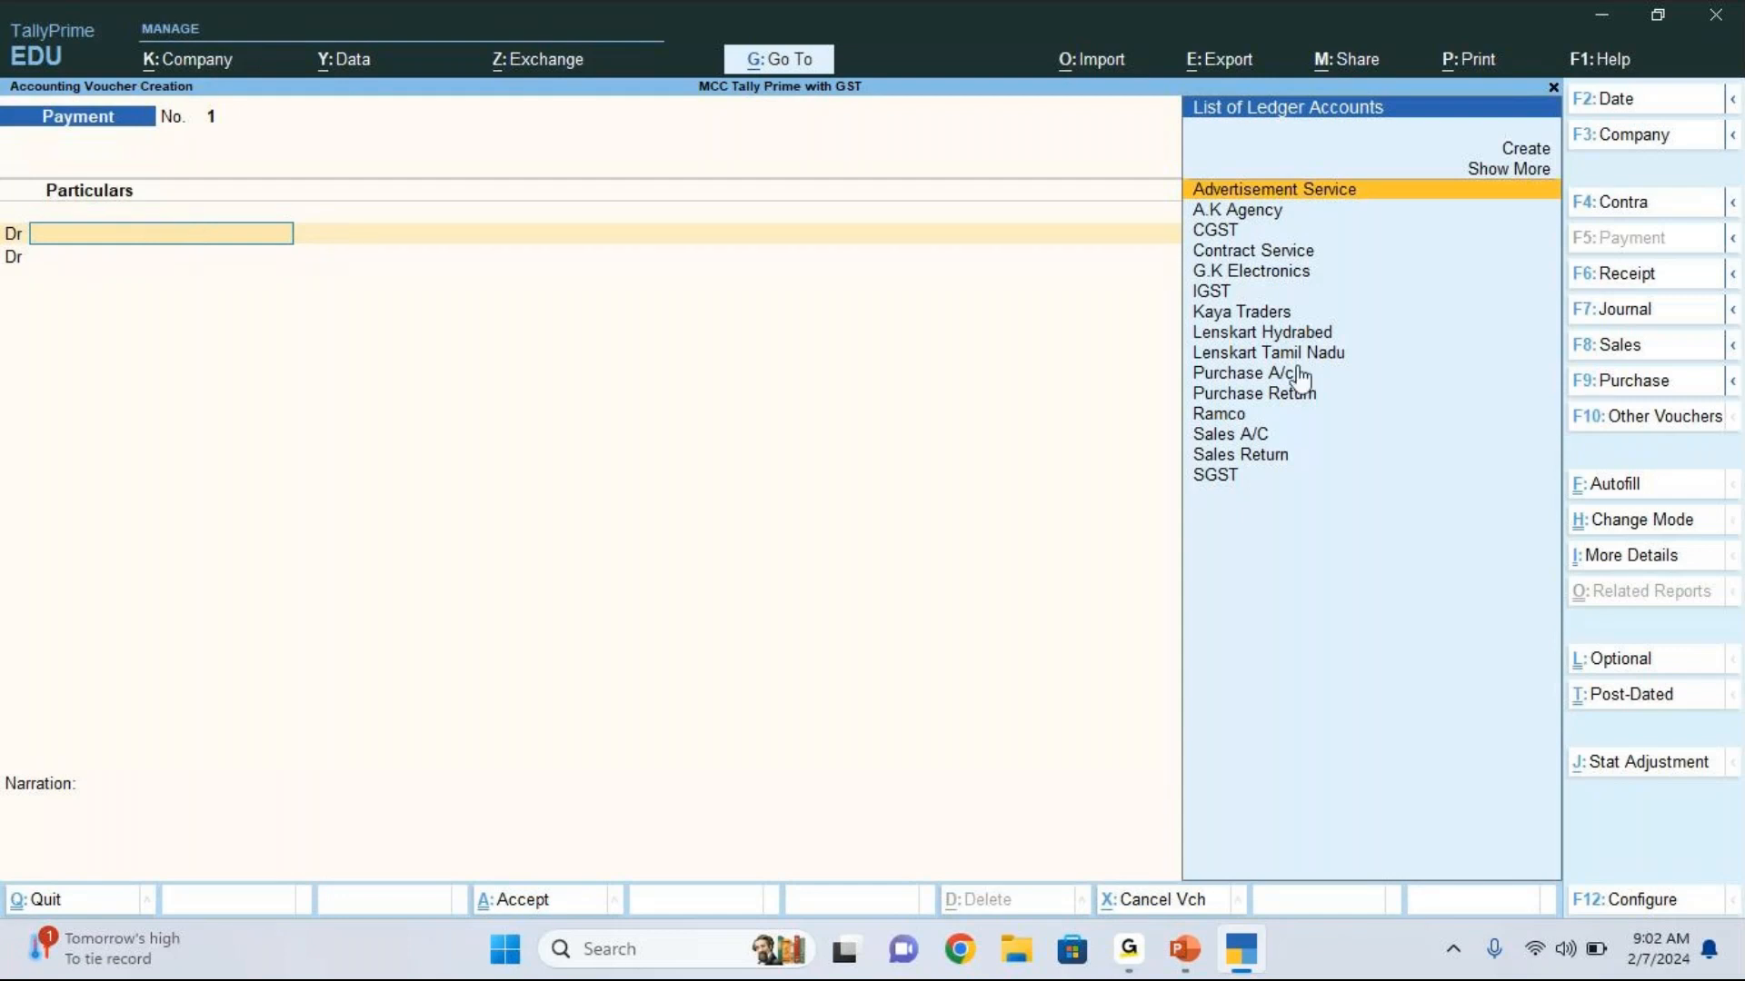
click(1641, 499)
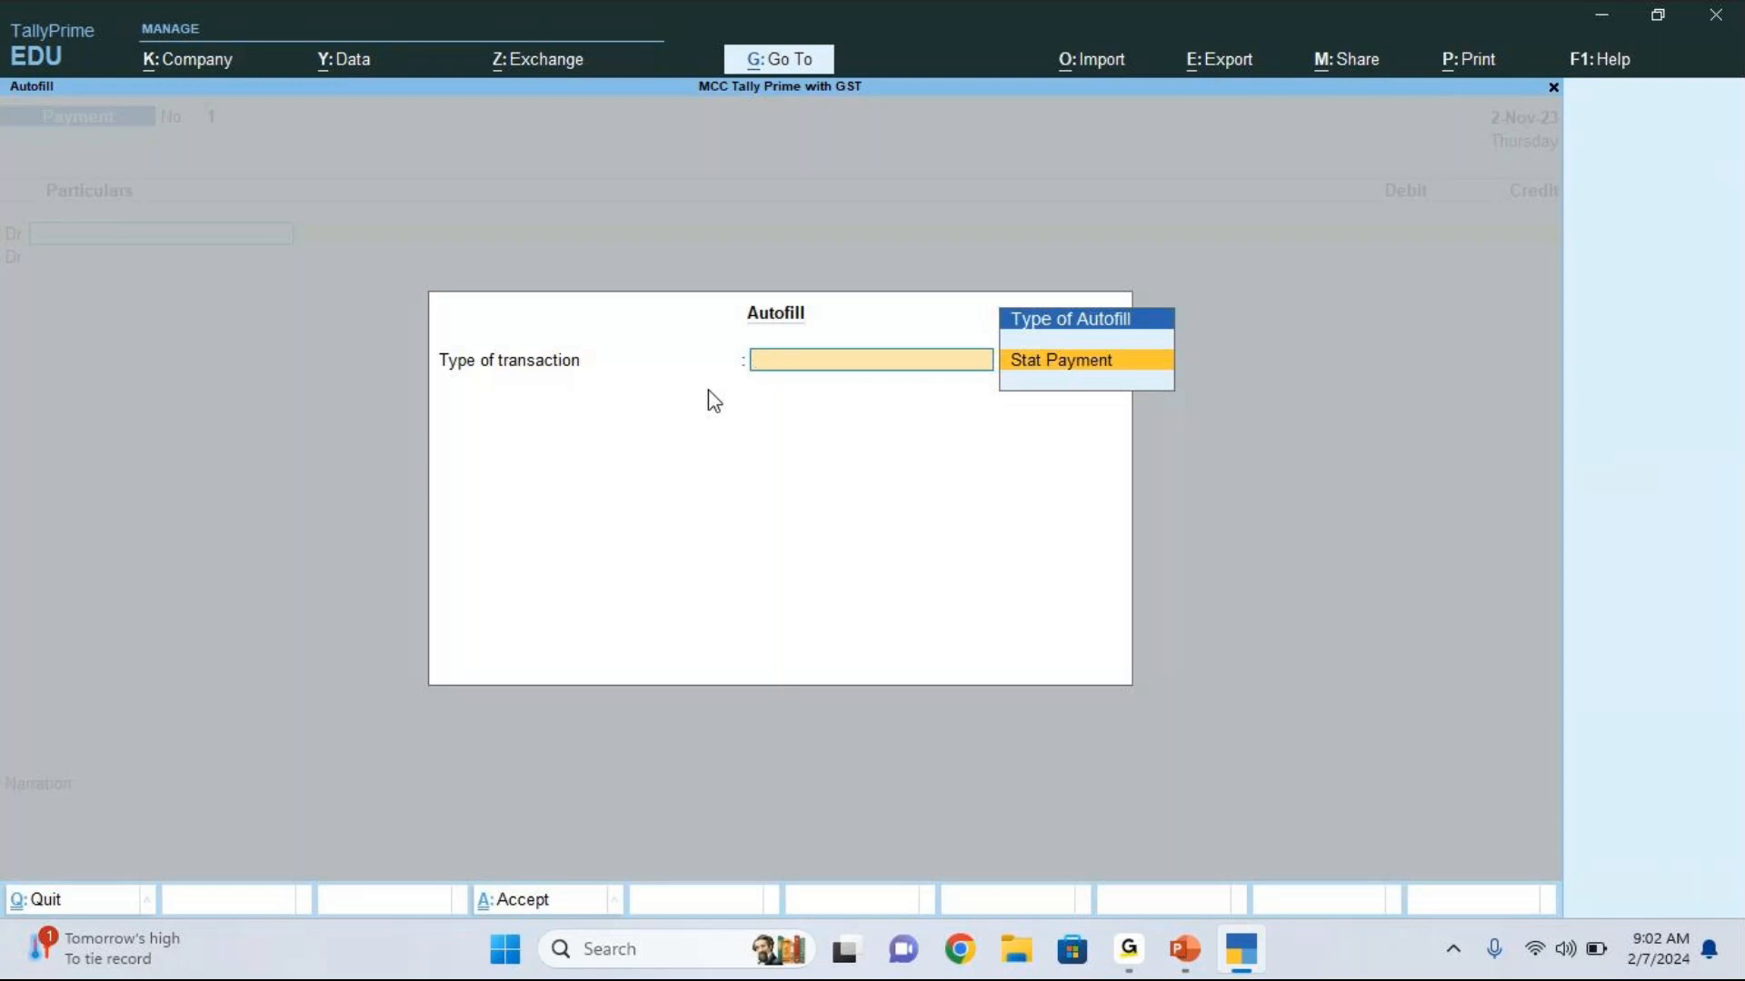
key(Return)
key(Return)
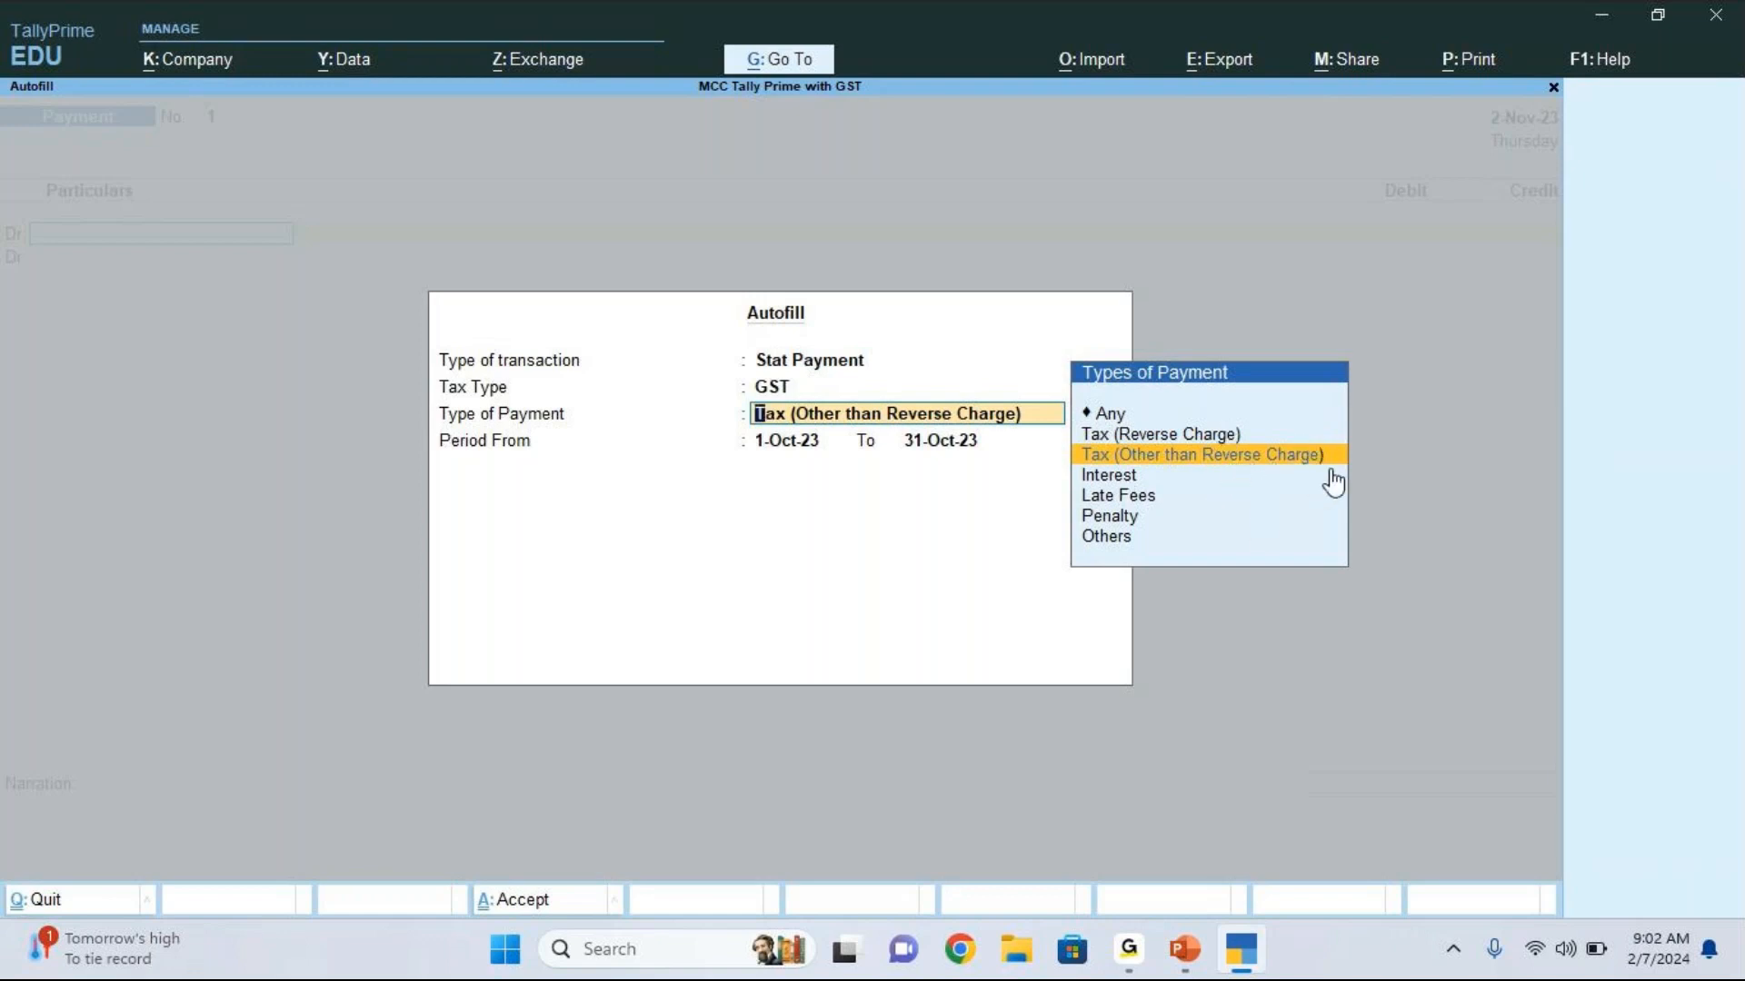
key(Up)
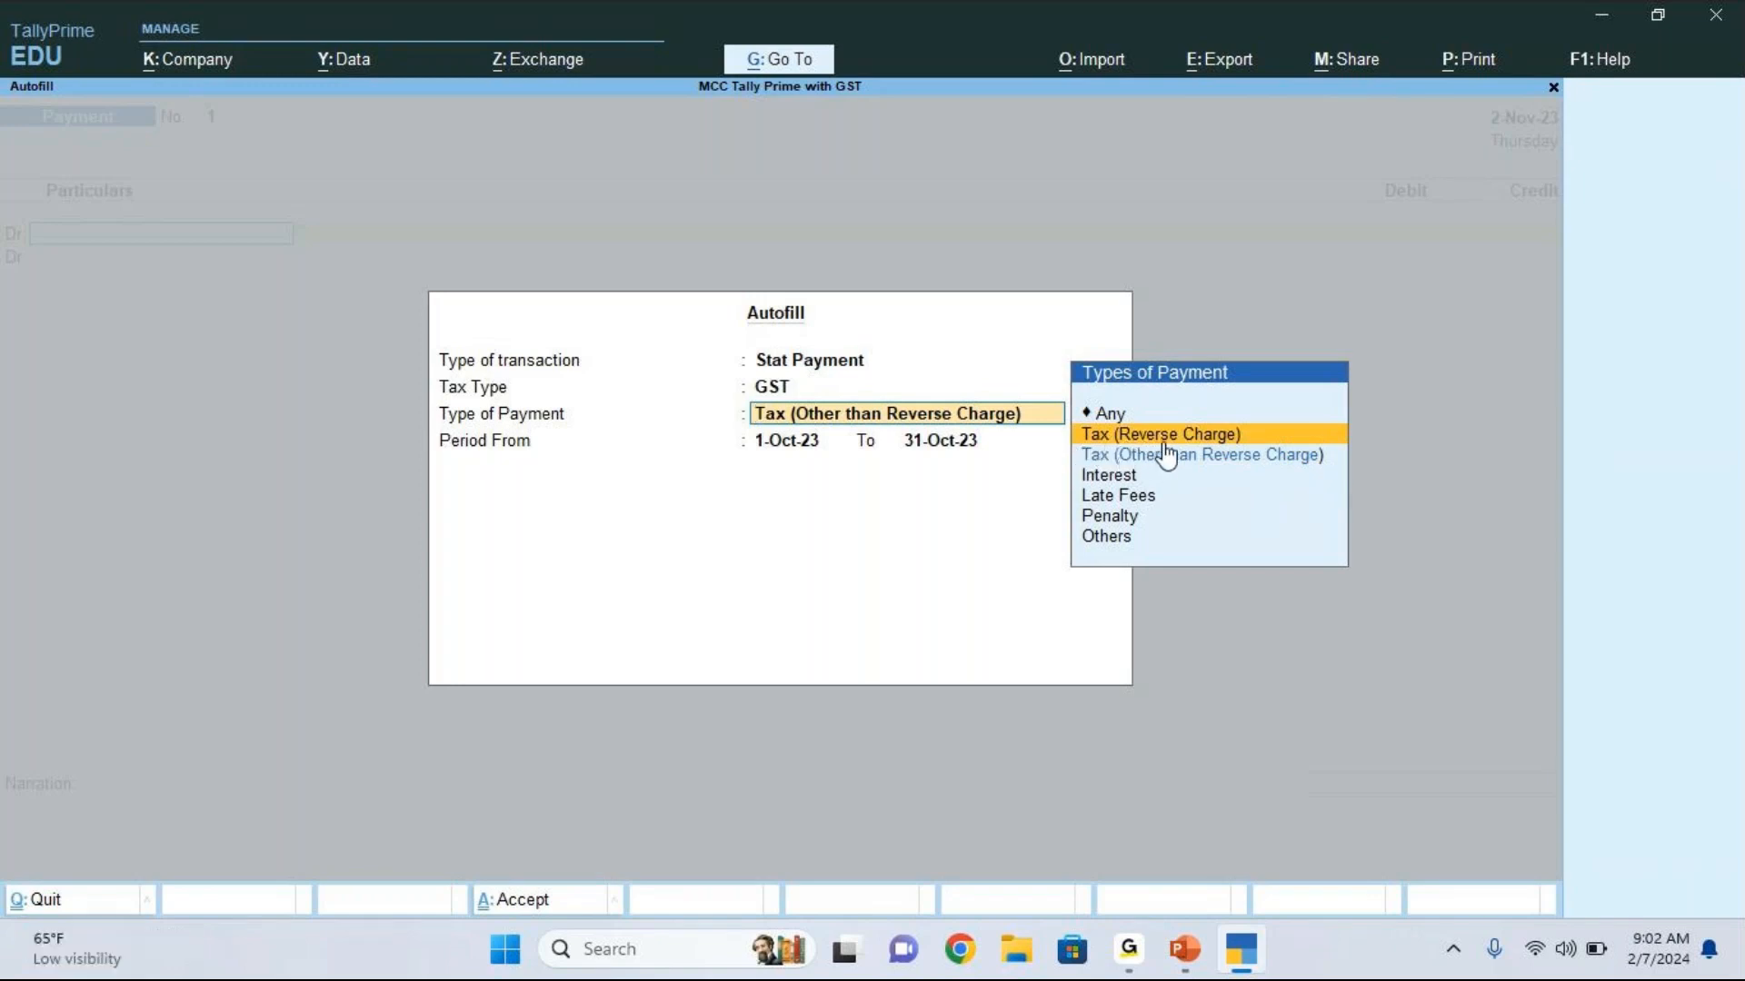
key(Down)
key(Down)
key(Down)
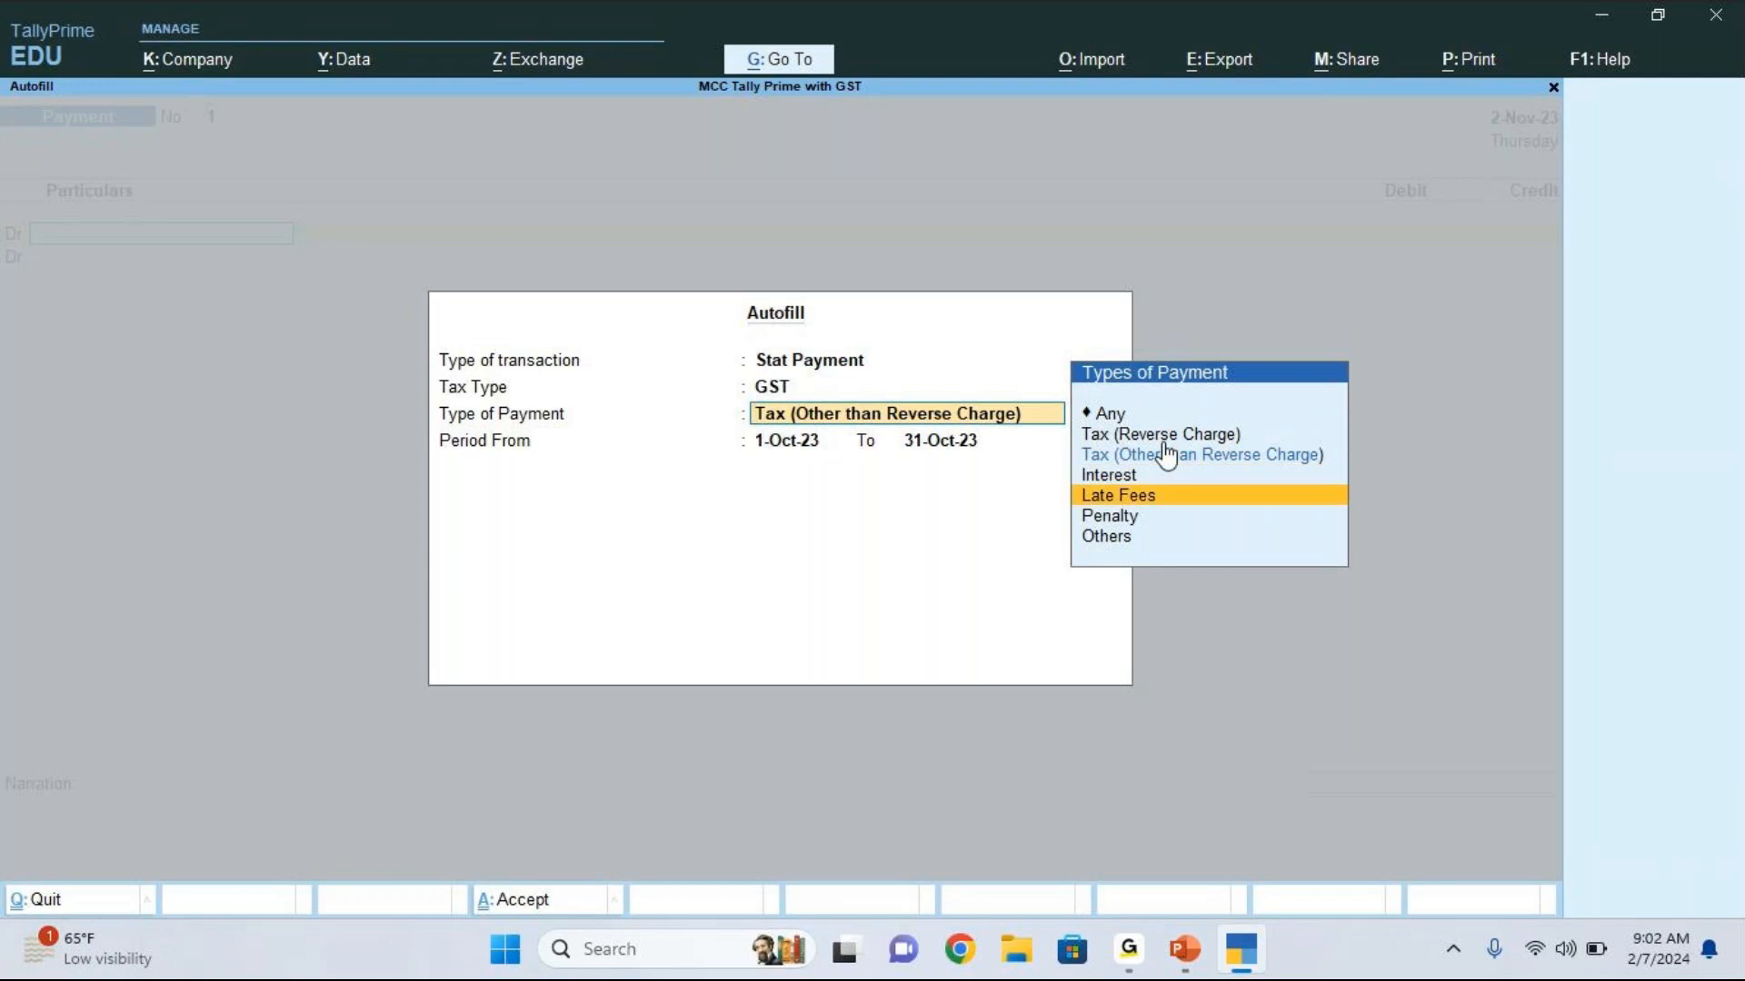
key(Down)
key(Down)
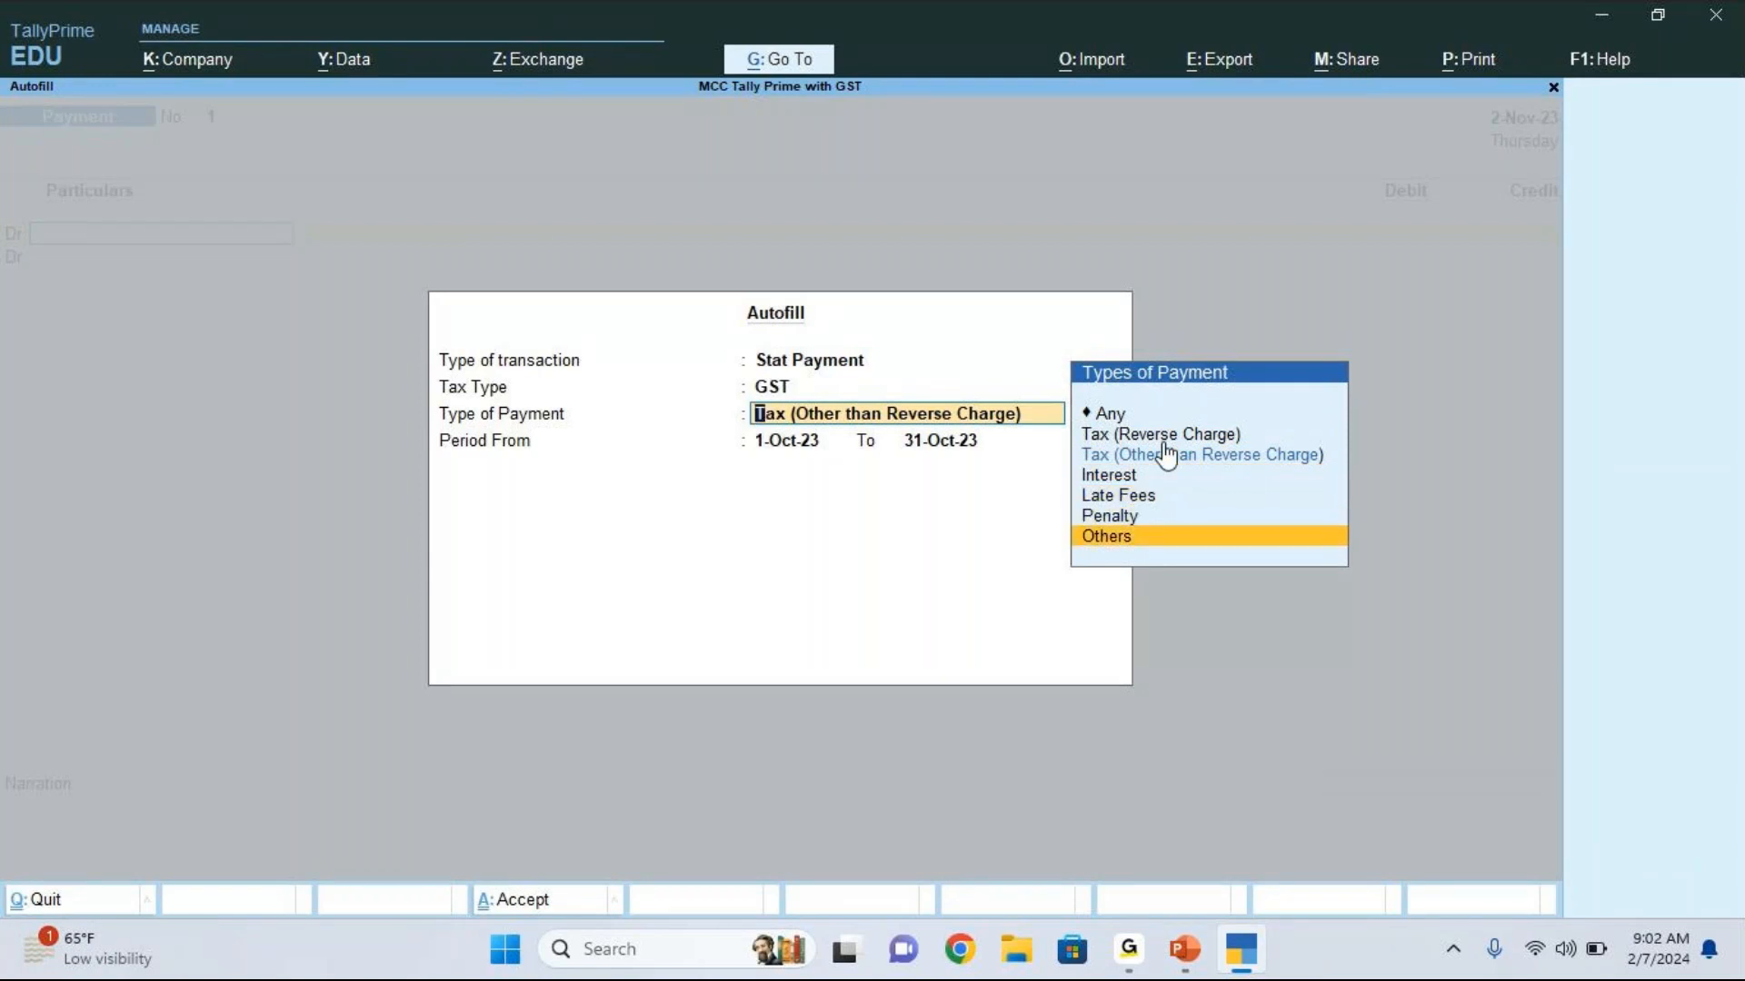
key(Up)
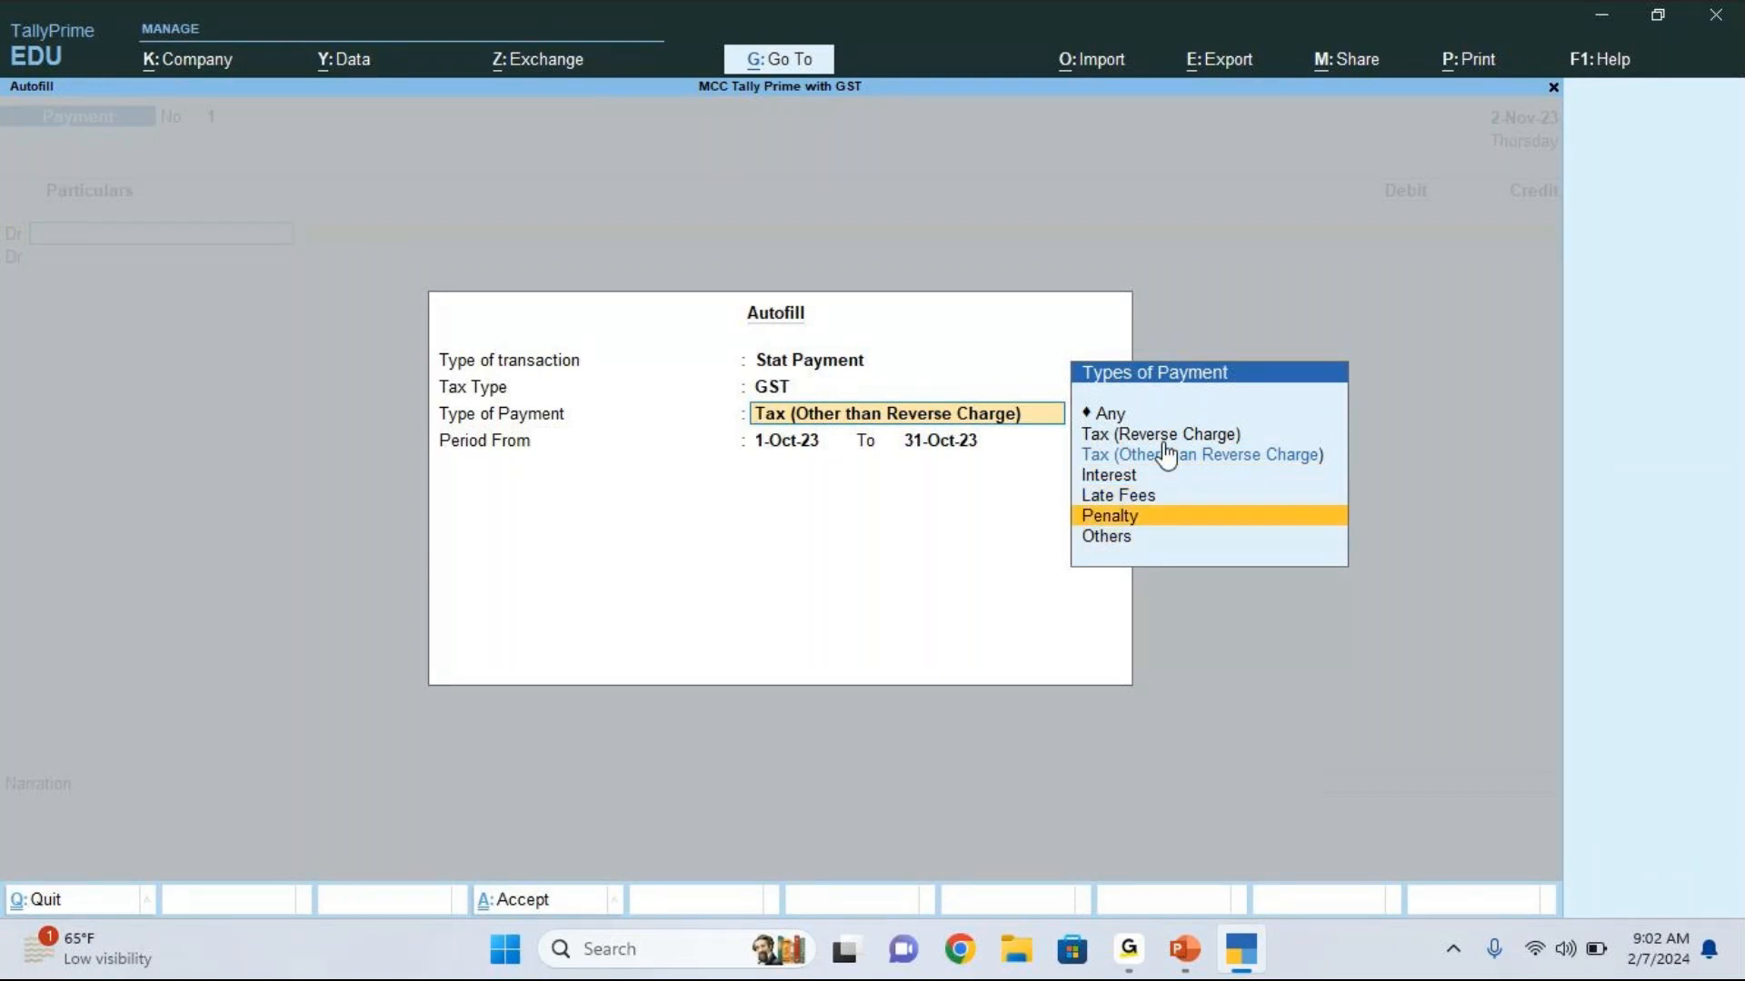
key(Up)
key(Up)
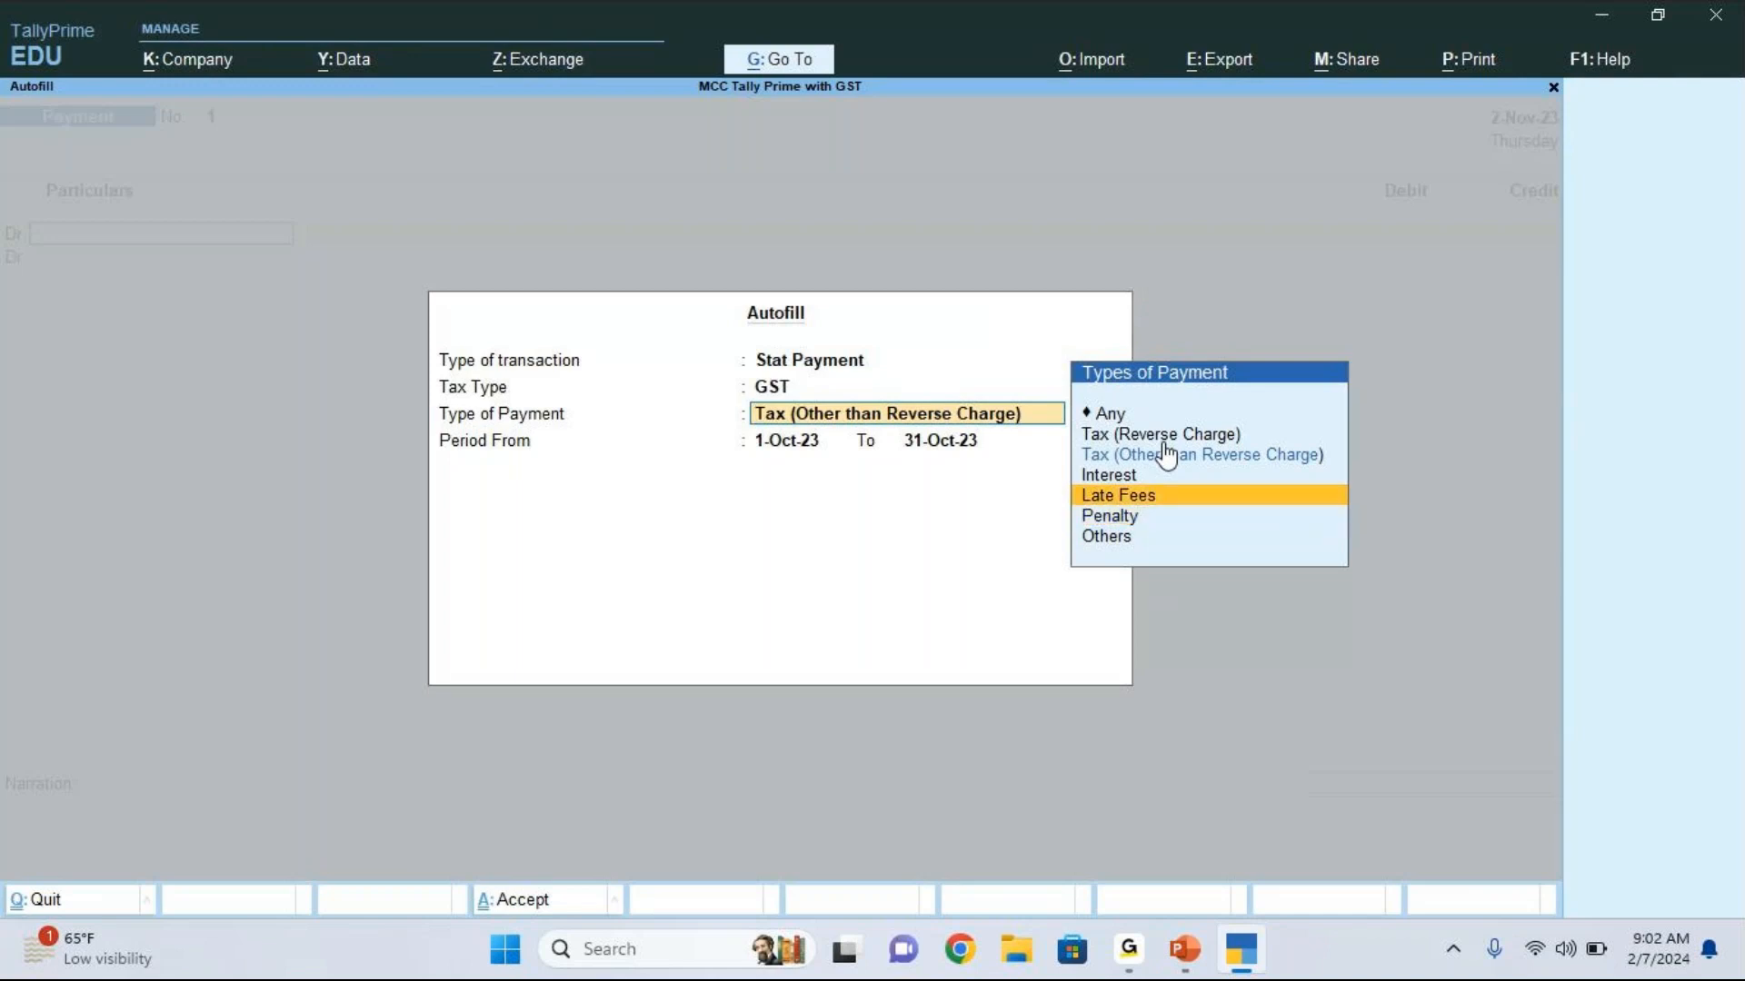
key(Up)
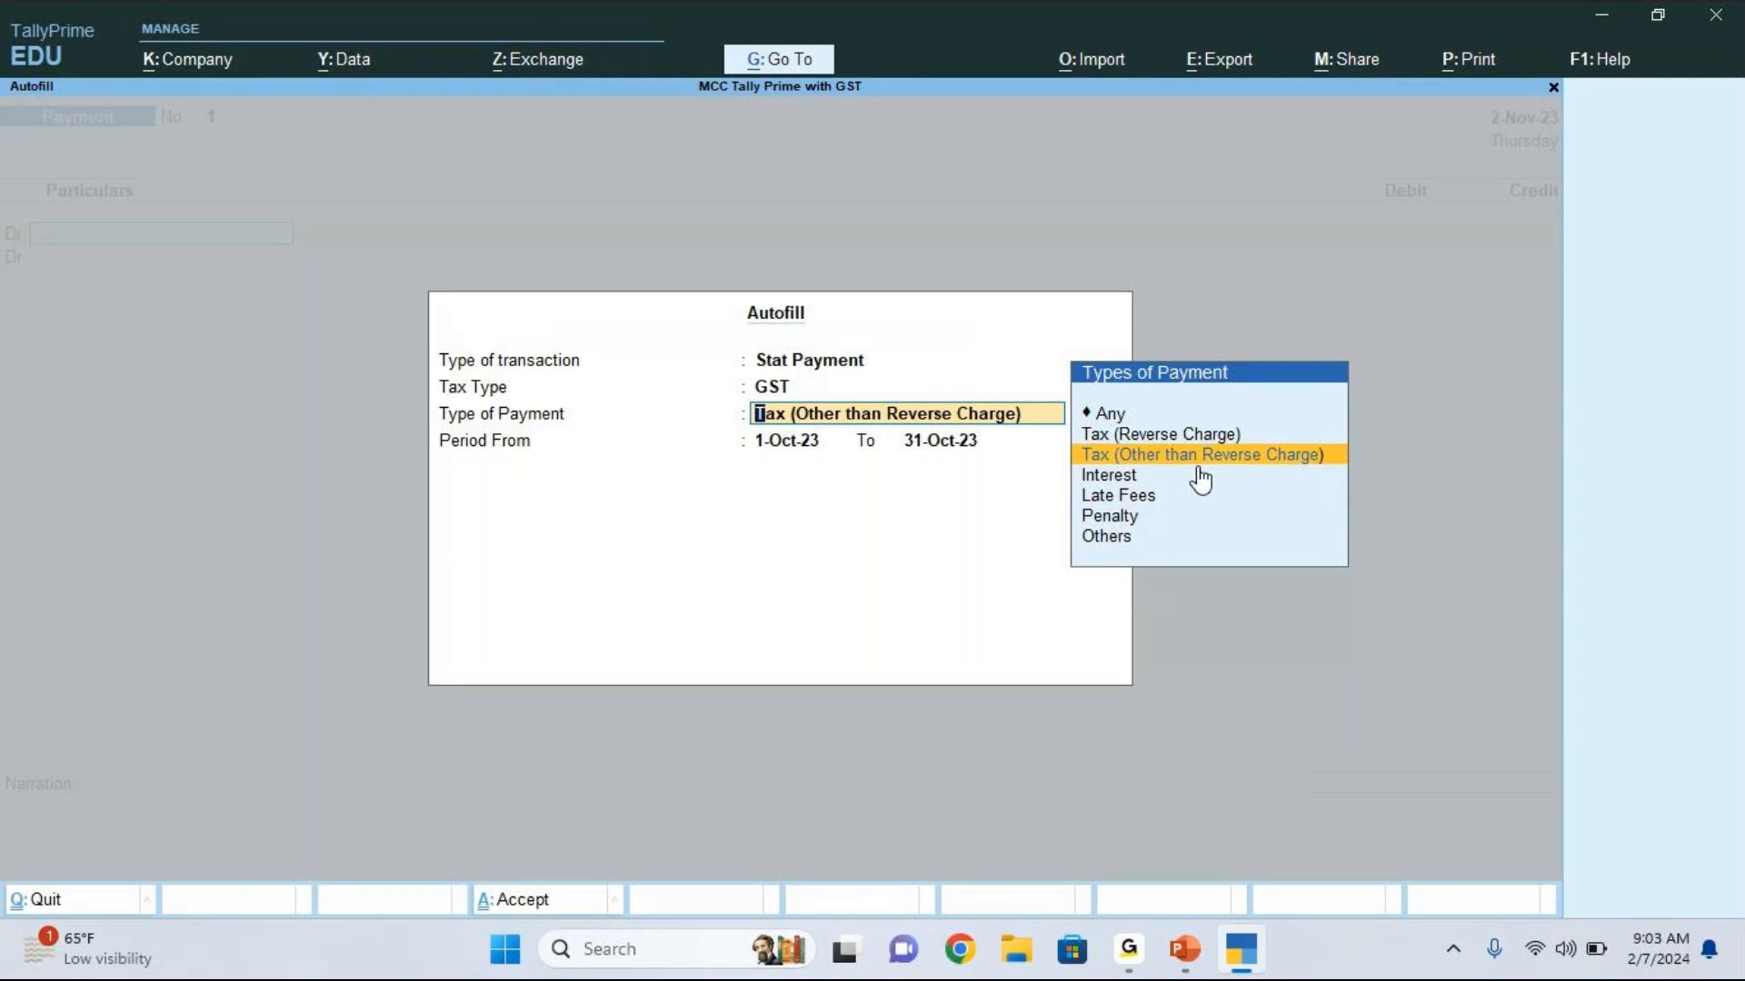
click(1267, 470)
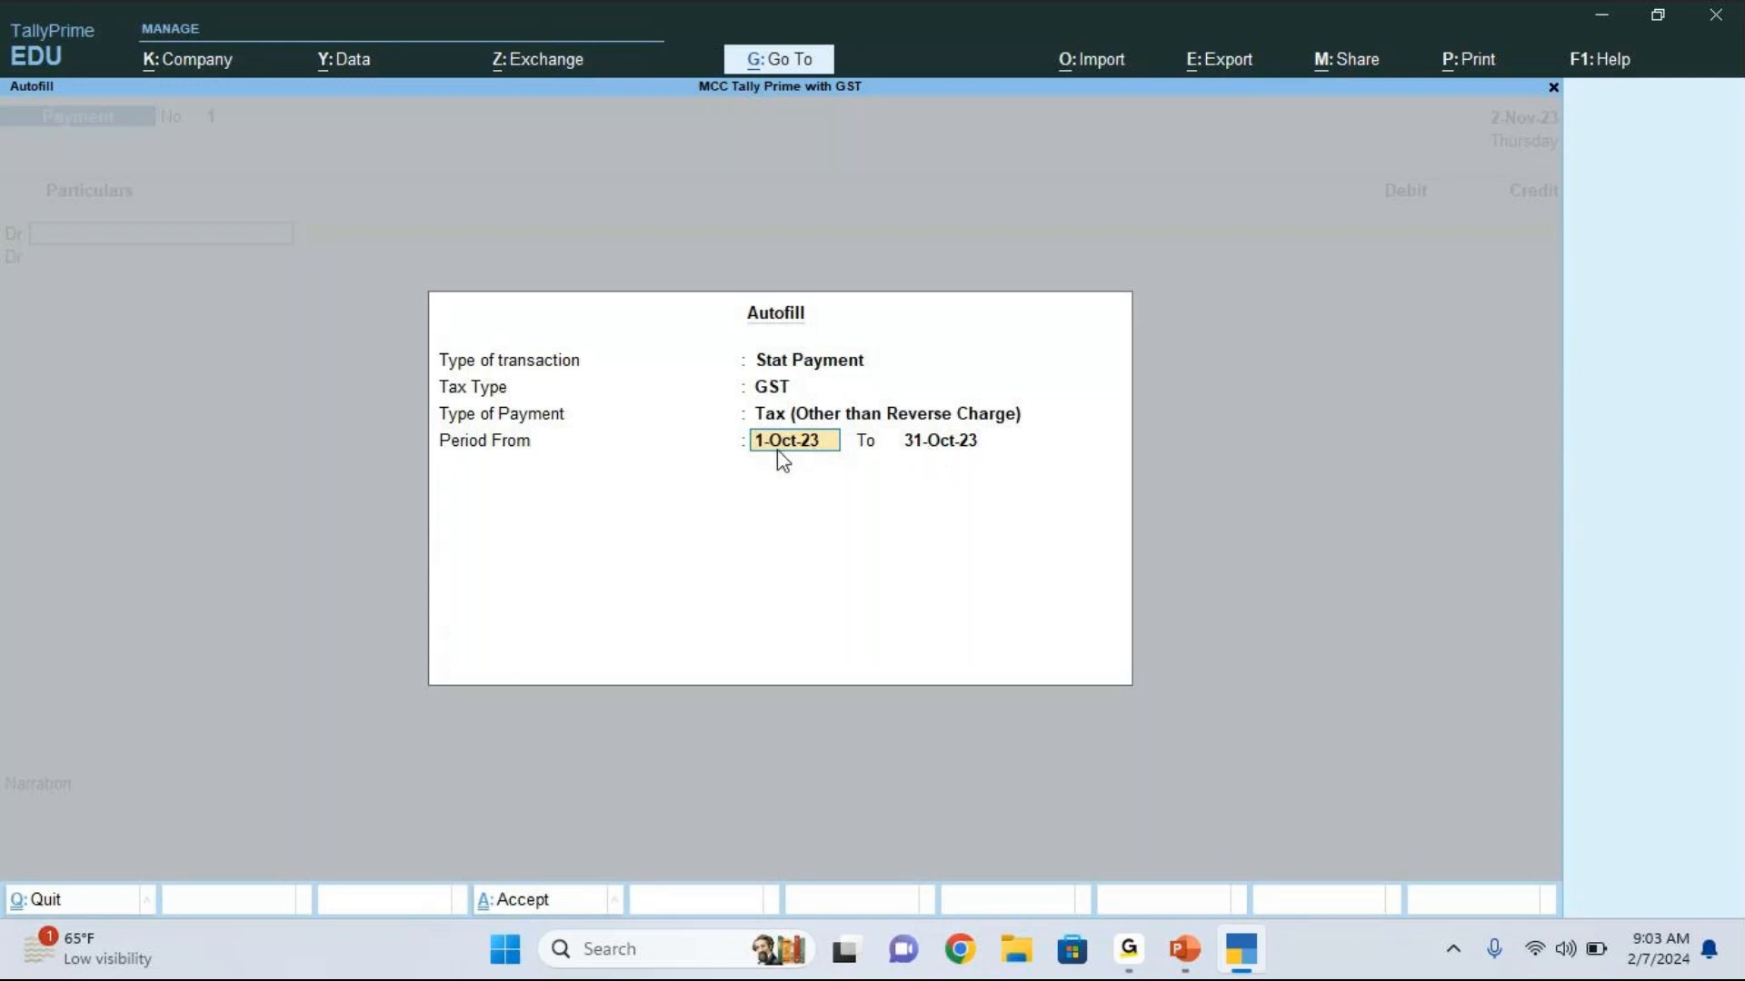
click(939, 442)
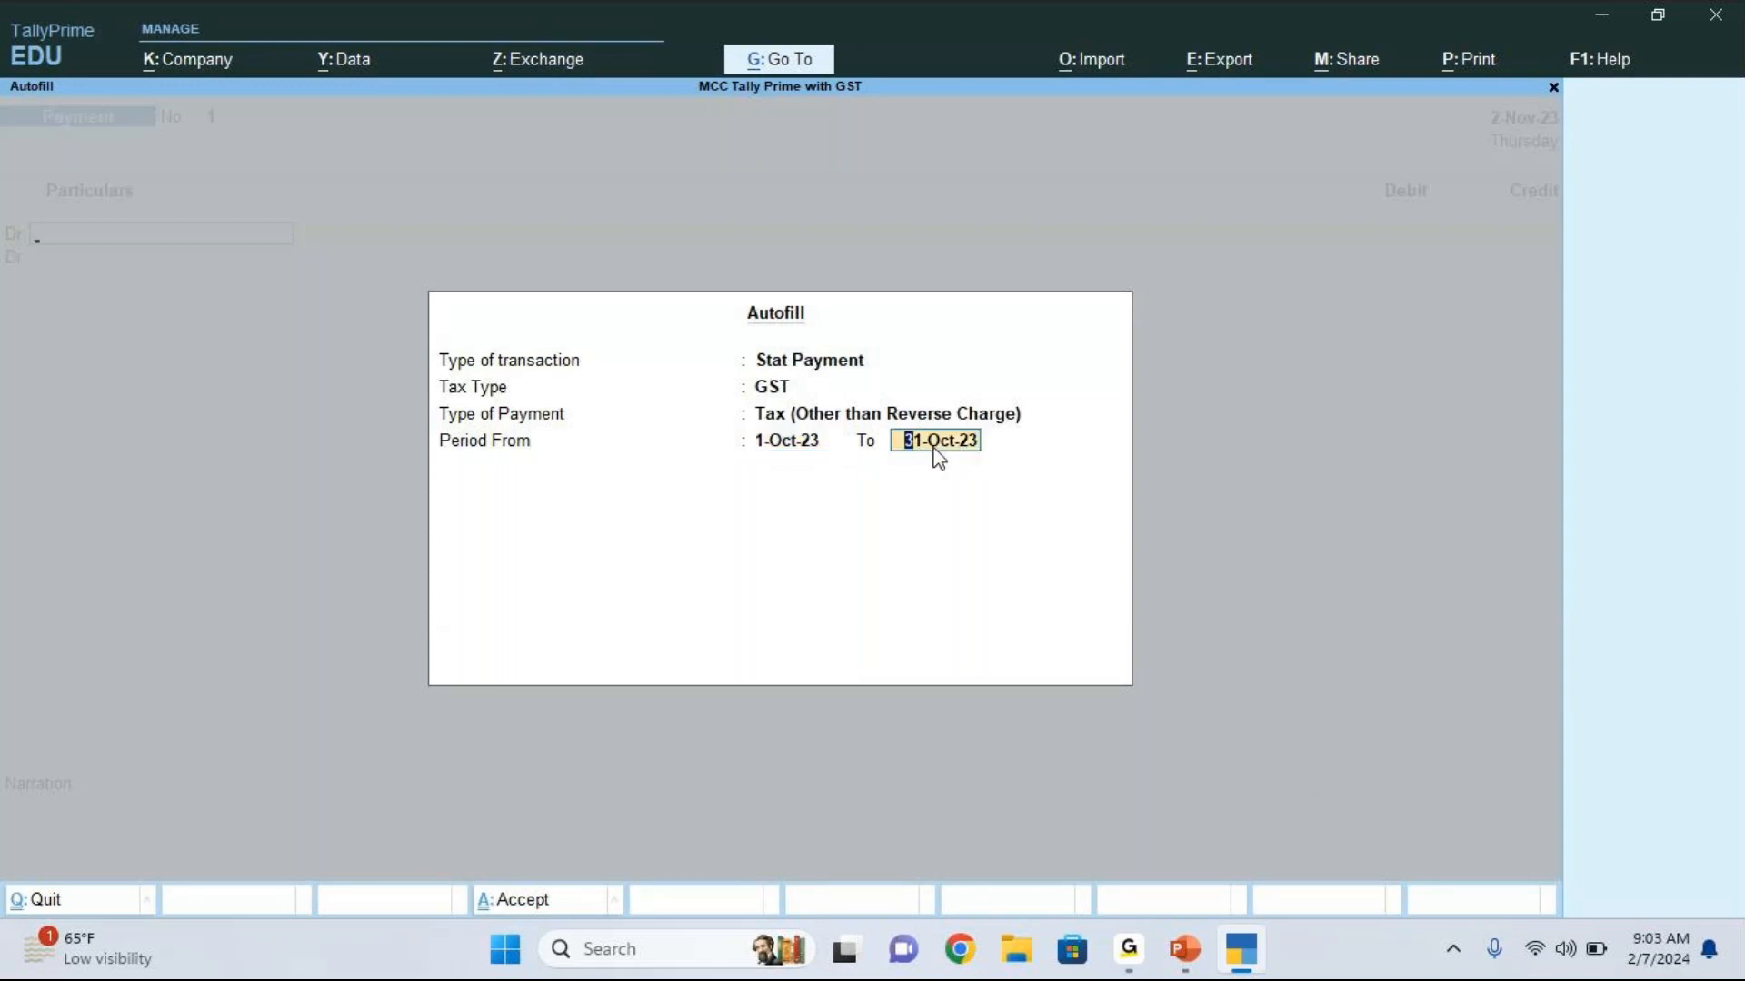
key(Return)
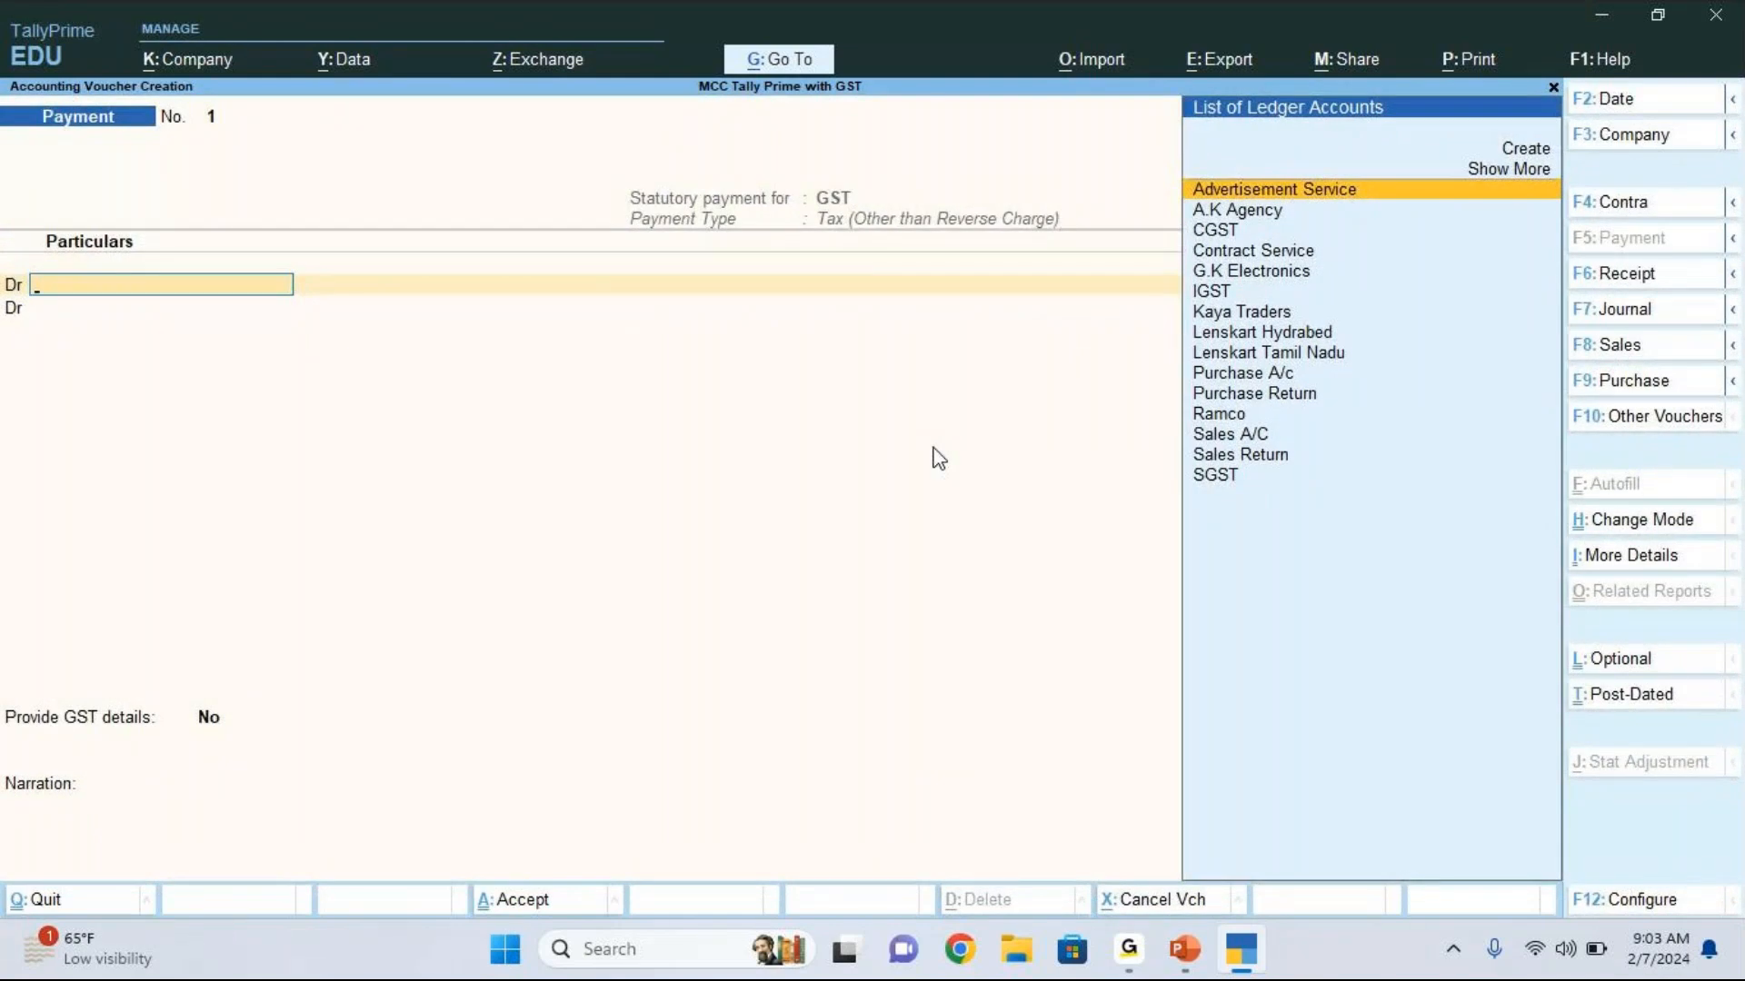
key(Escape)
key(Return)
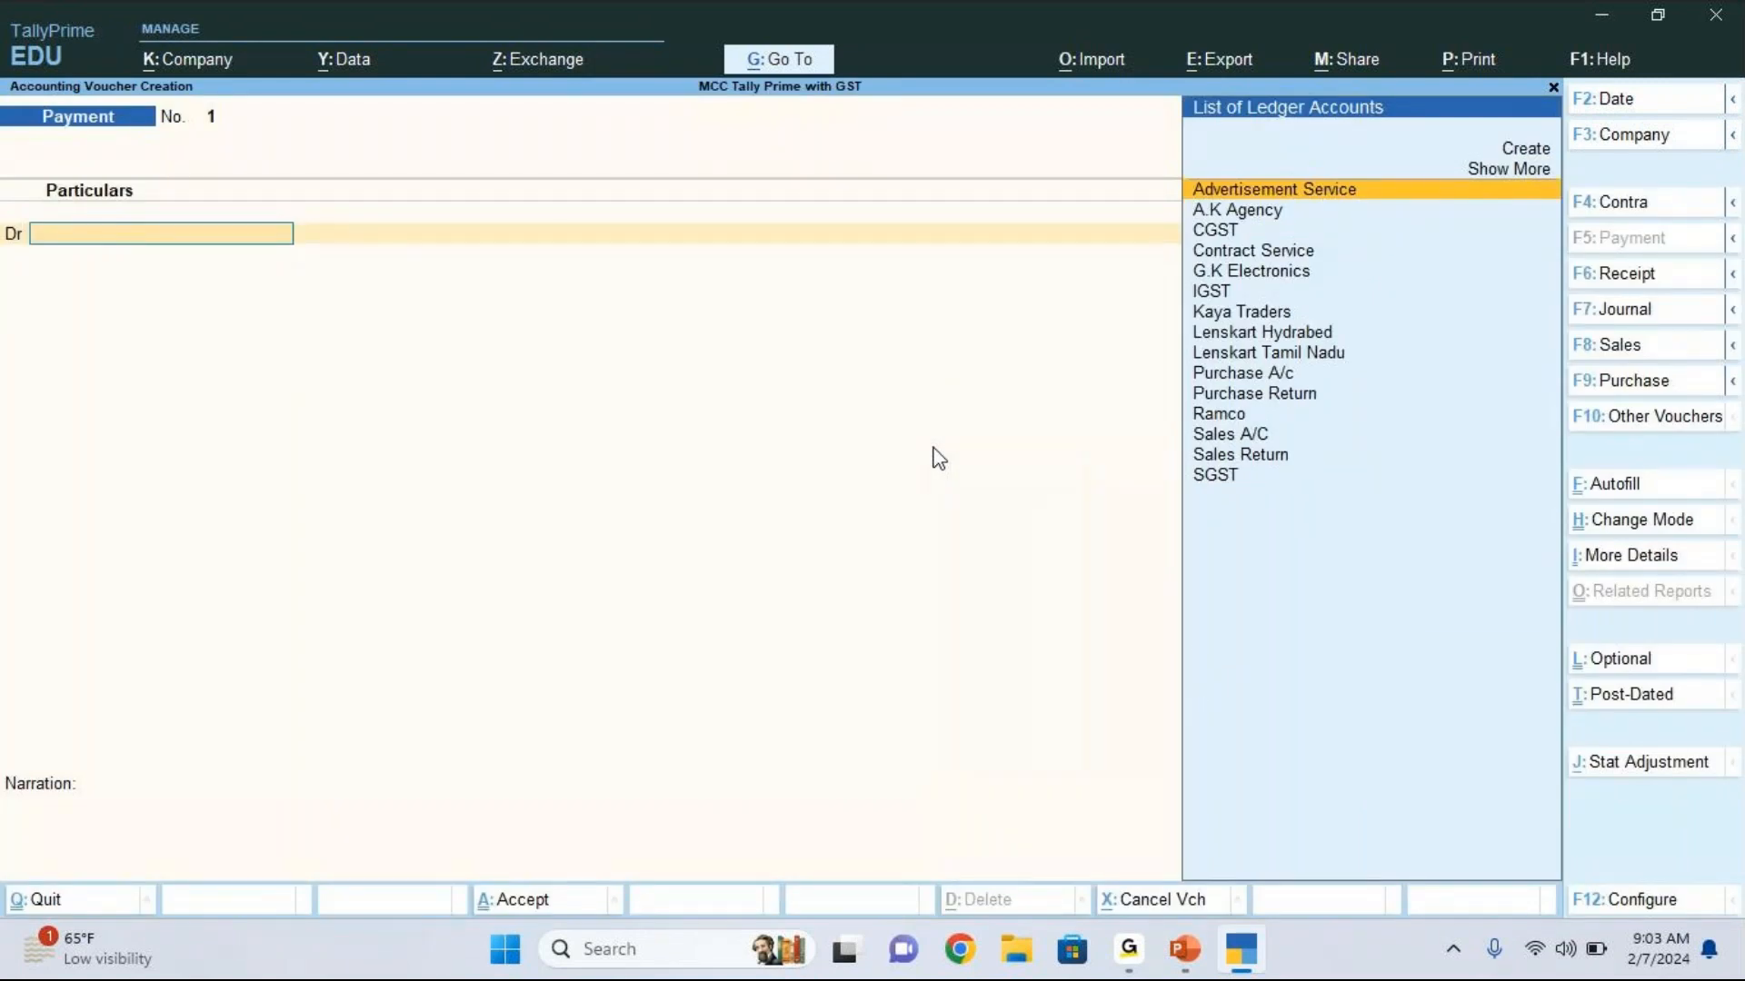
Step: Set the restarted payment voucher's date to 2.11
key(F2)
text(.)
key(F1)
key(Escape)
text(2.11)
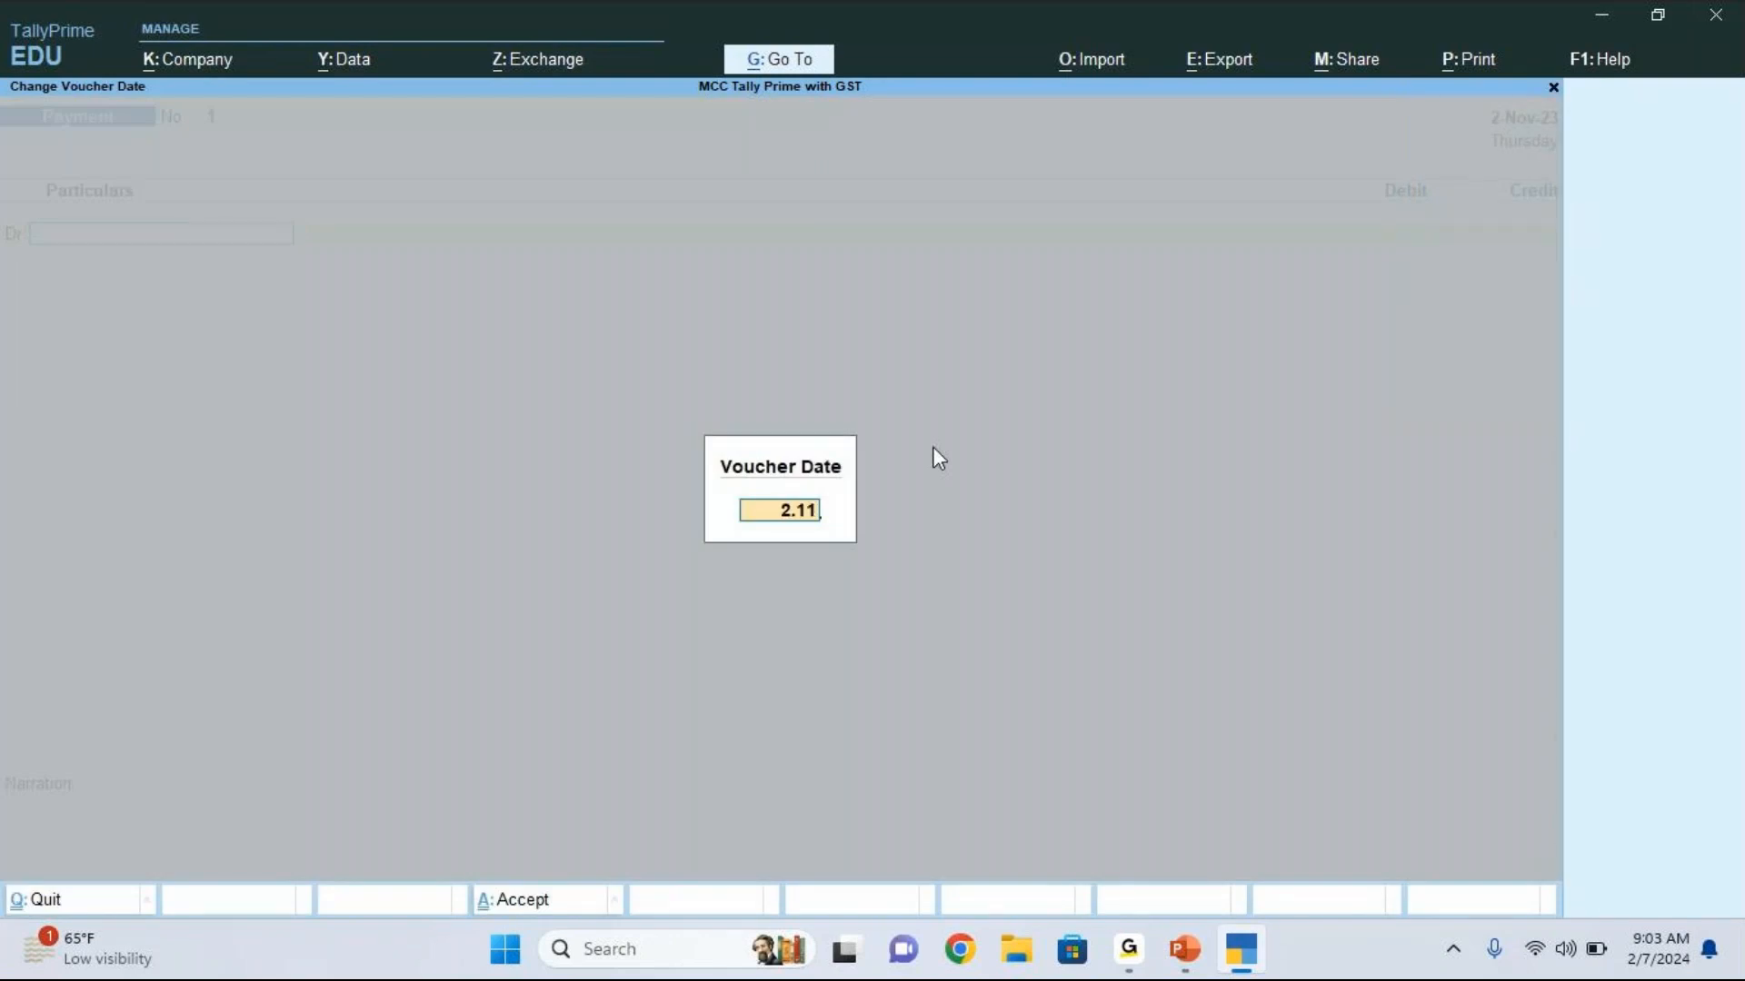
key(Return)
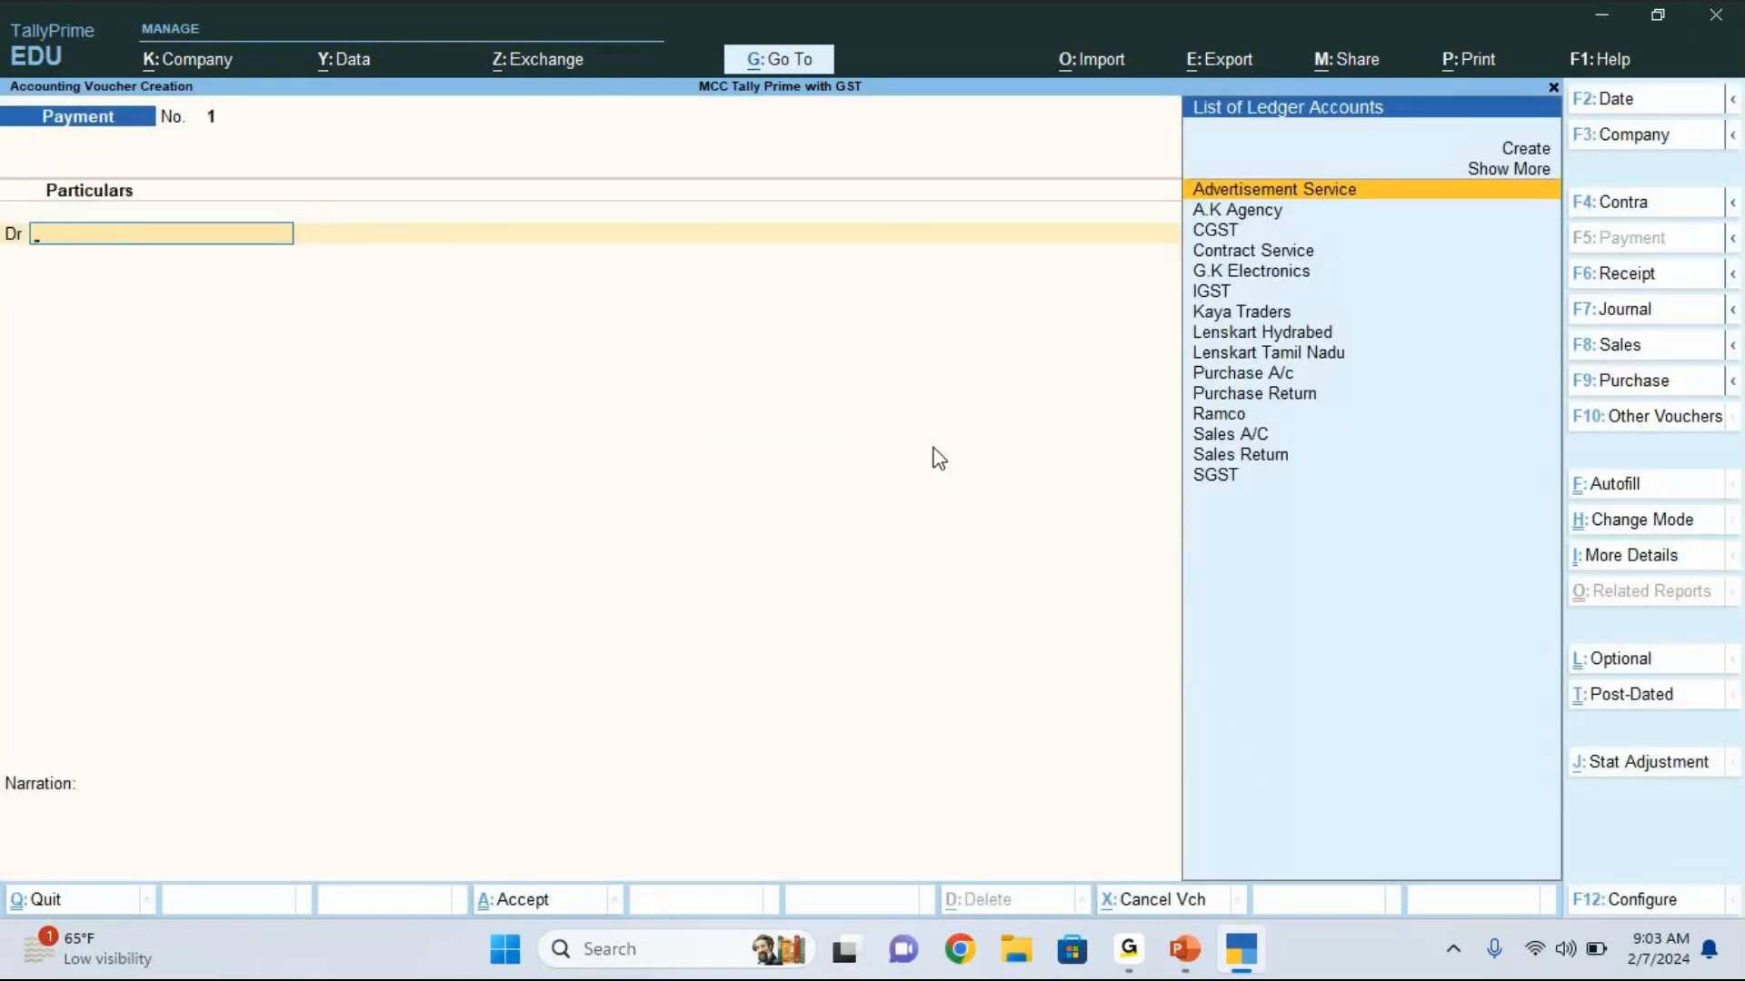
Step: Autofill the voucher as a GST Stat Payment of type Tax (Other than Reverse Charge) for 1-Oct-23 to 31-Oct-23
click(1649, 489)
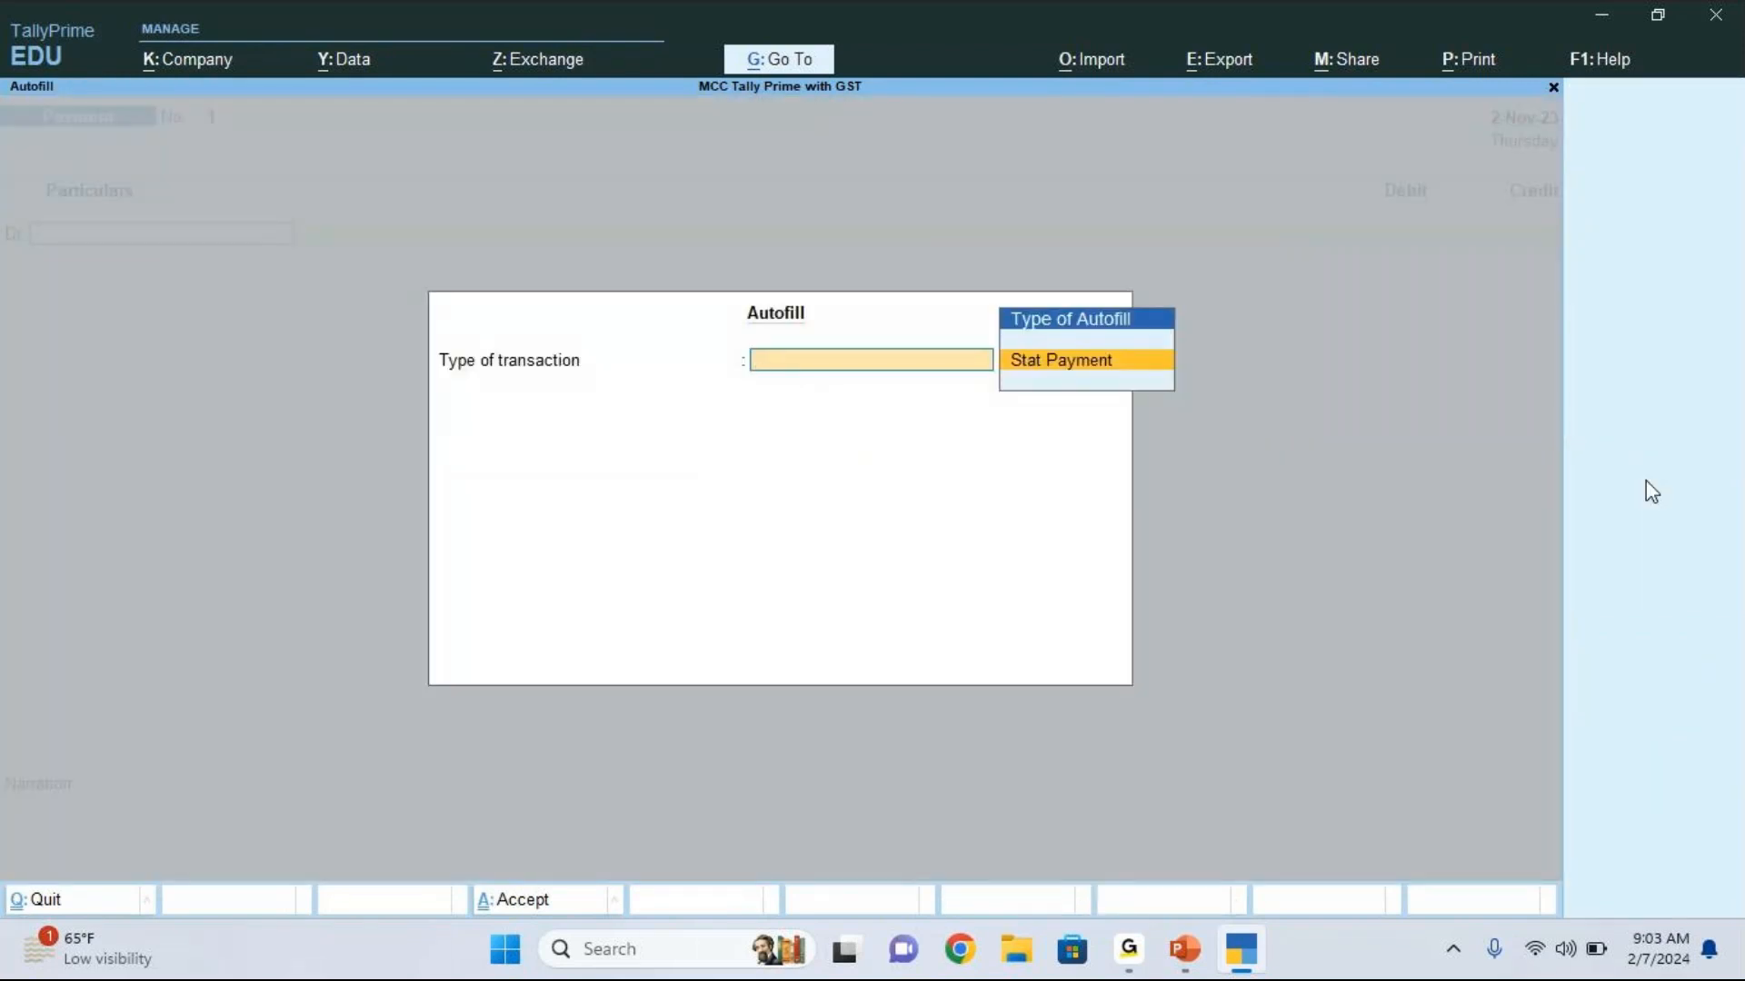
key(Return)
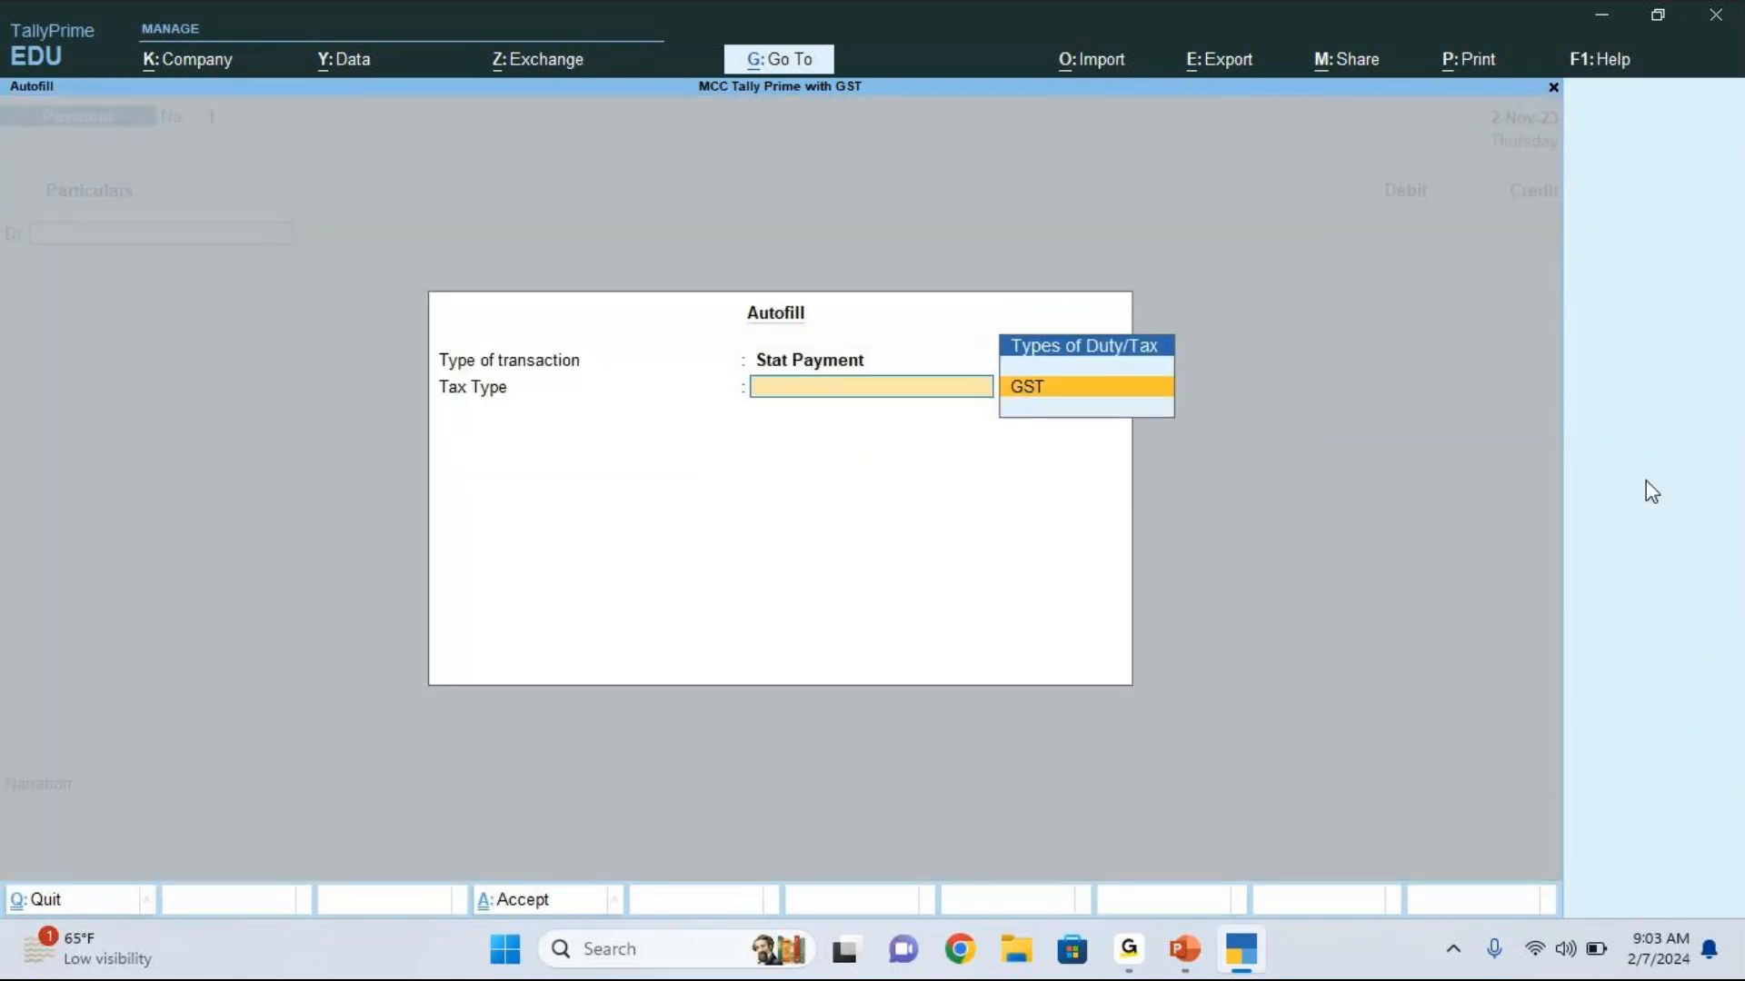
key(Return)
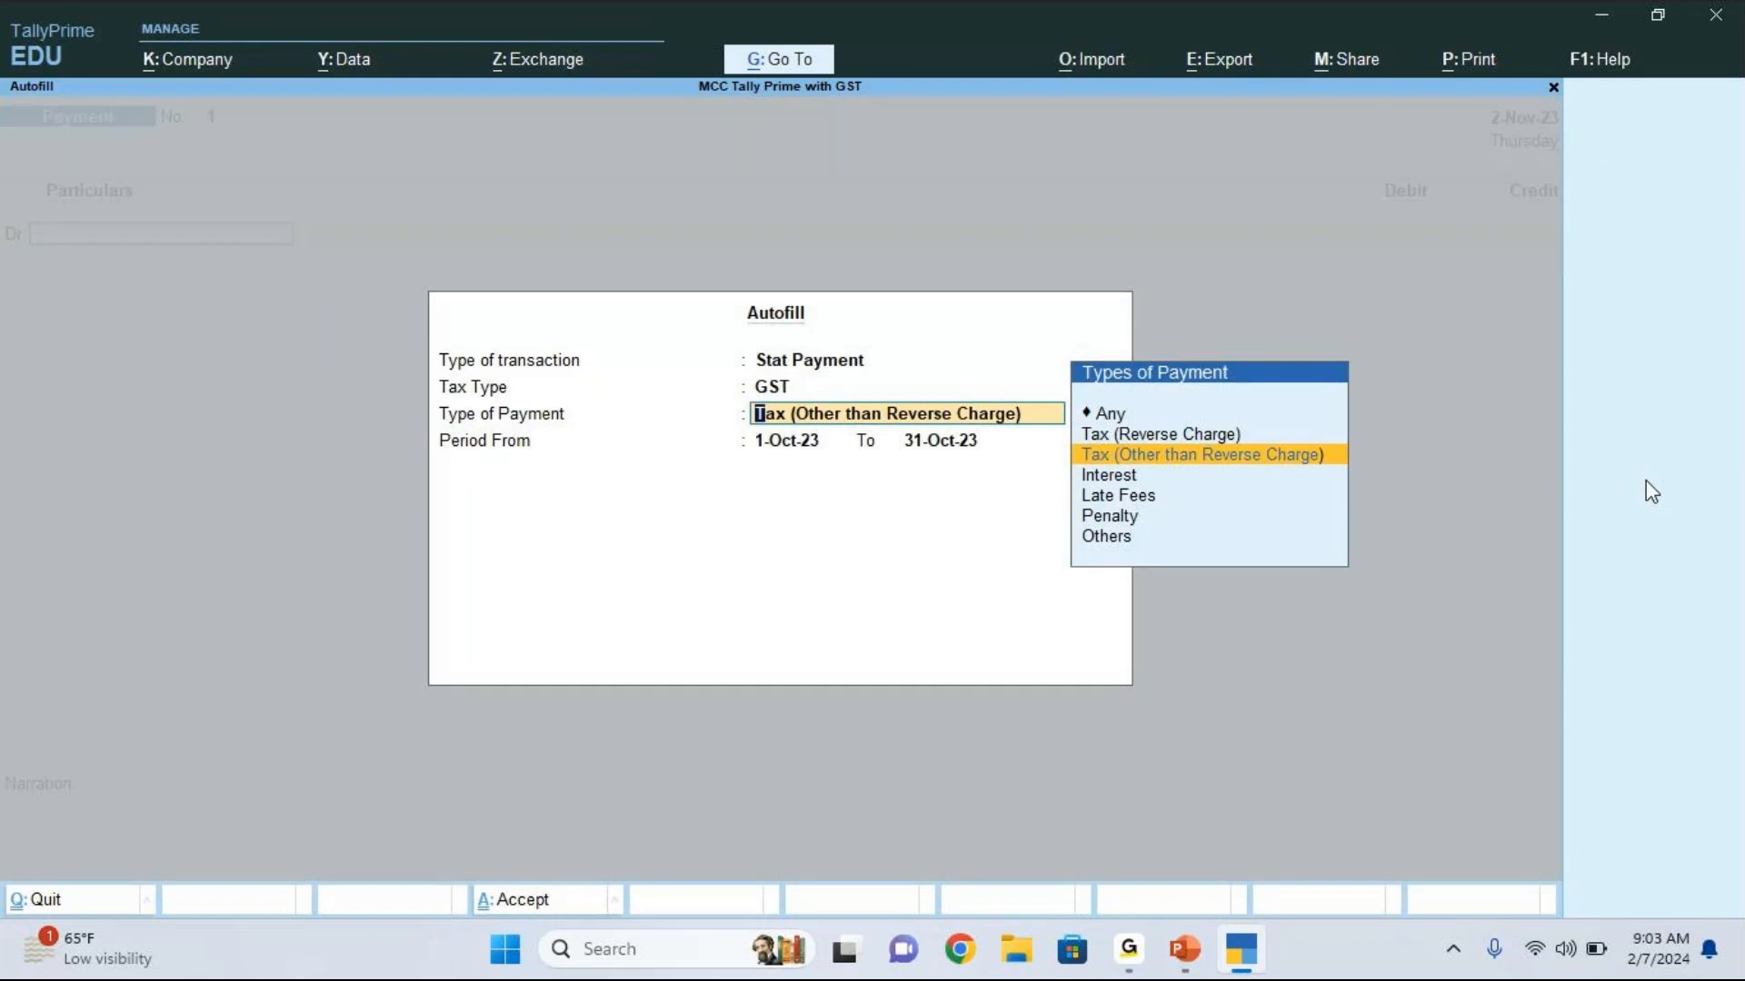
key(Return)
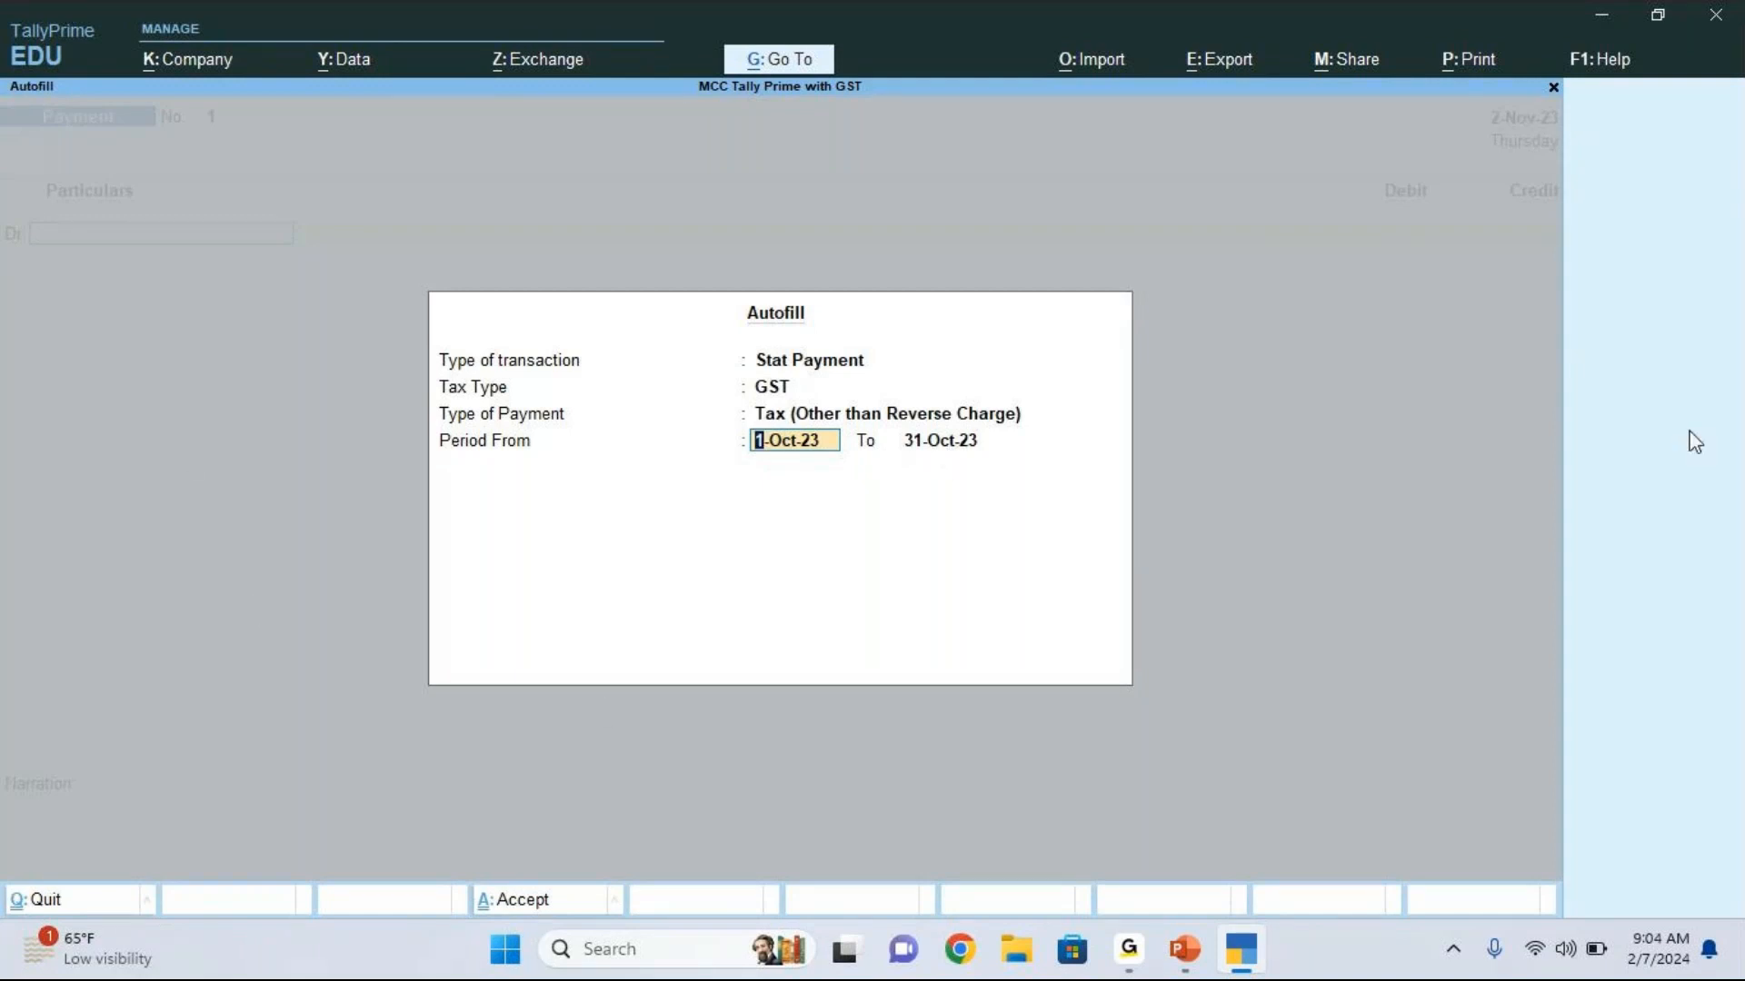
key(Return)
key(Return)
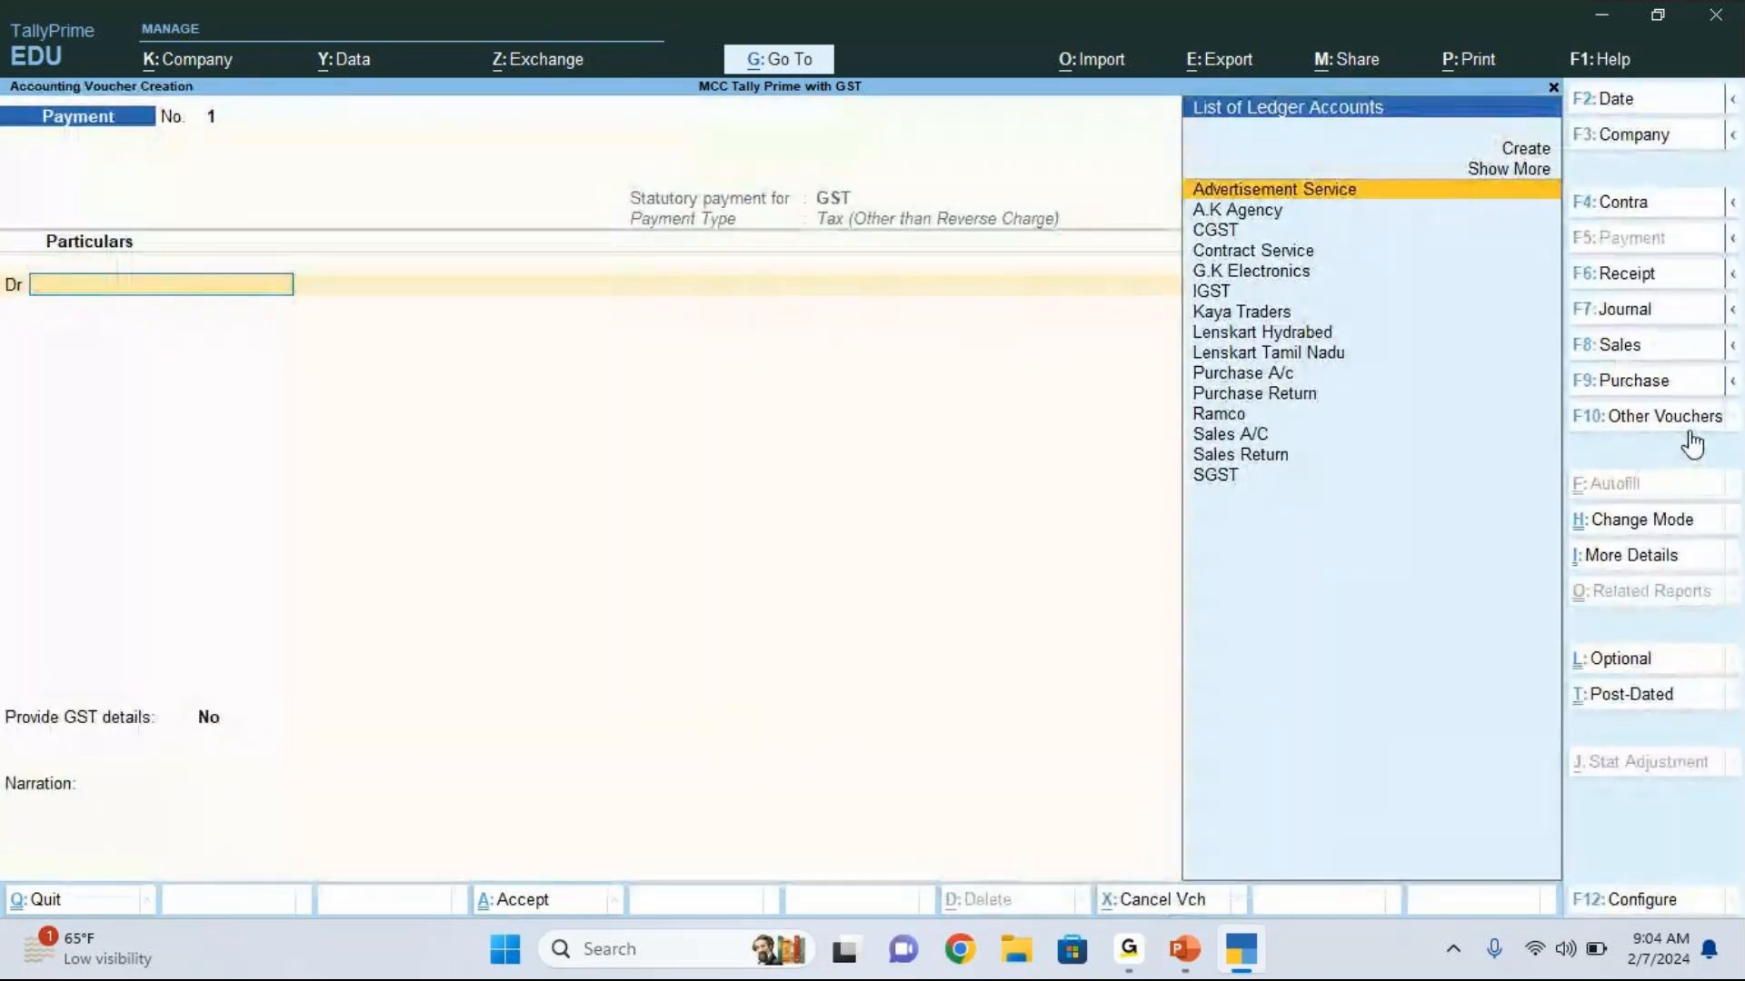
Step: Debit the CGST ledger with 8,400 in the payment voucher
key(Down)
key(Down)
key(Return)
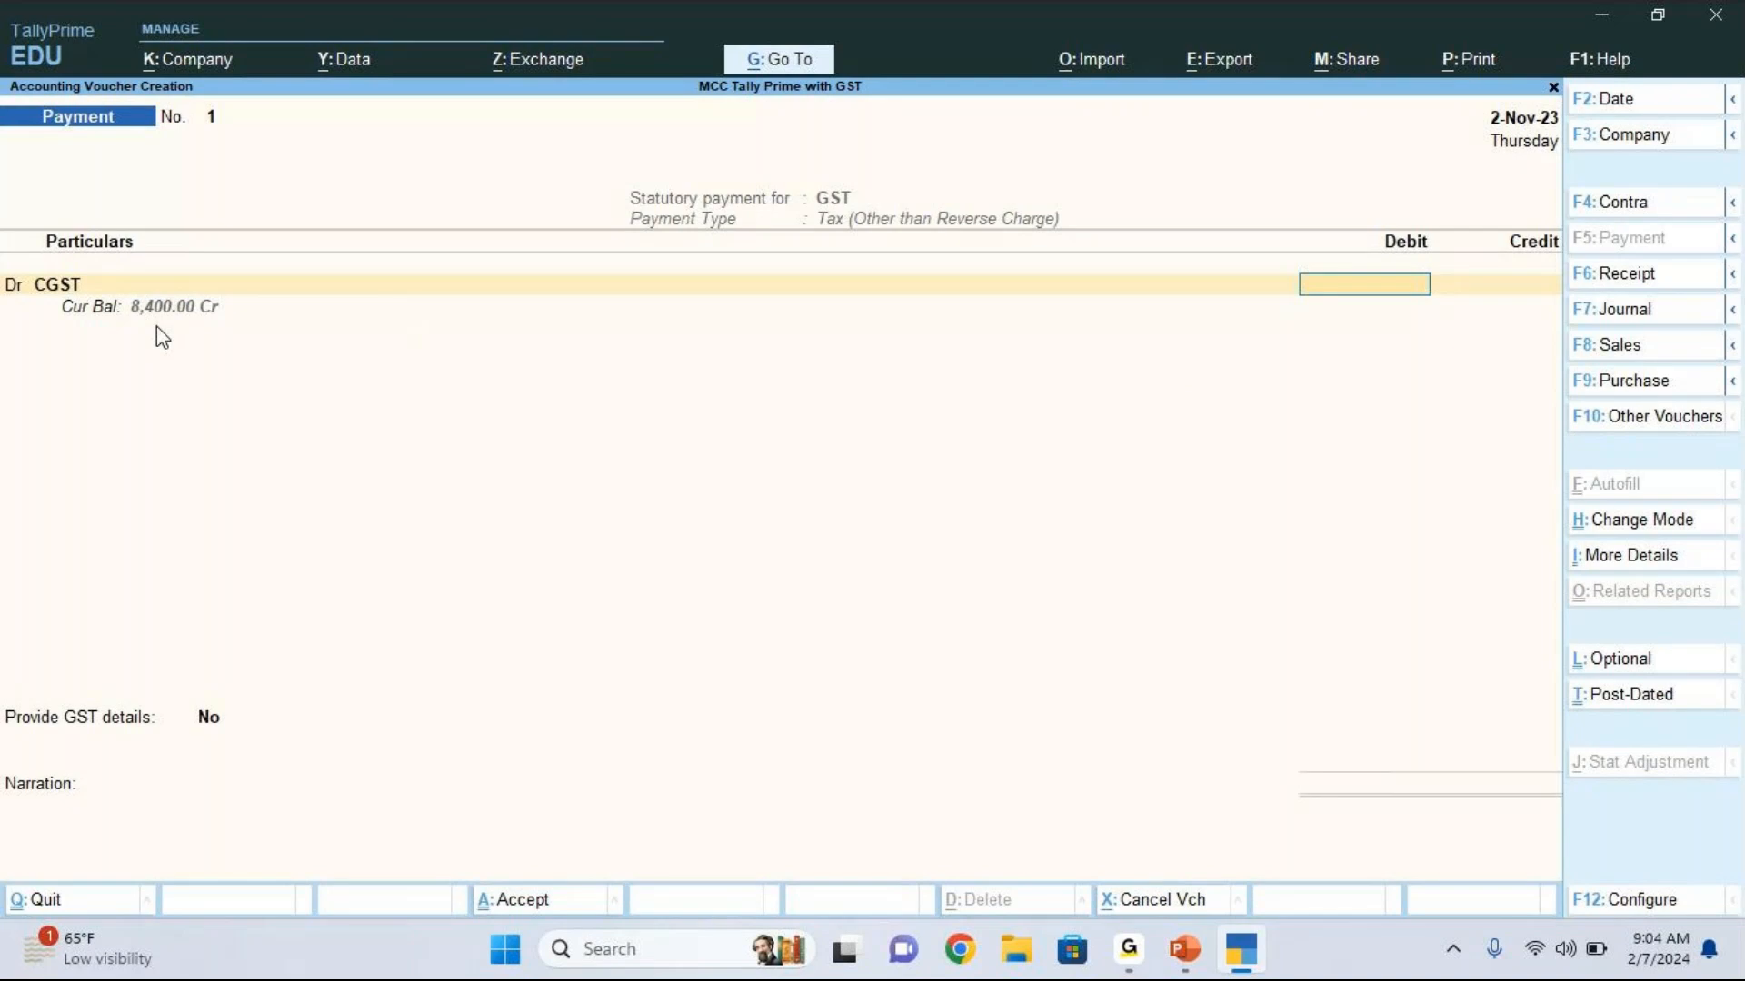
text(8400)
key(Return)
Step: Add a second debit line for the SGST ledger with 8,400
text(d)
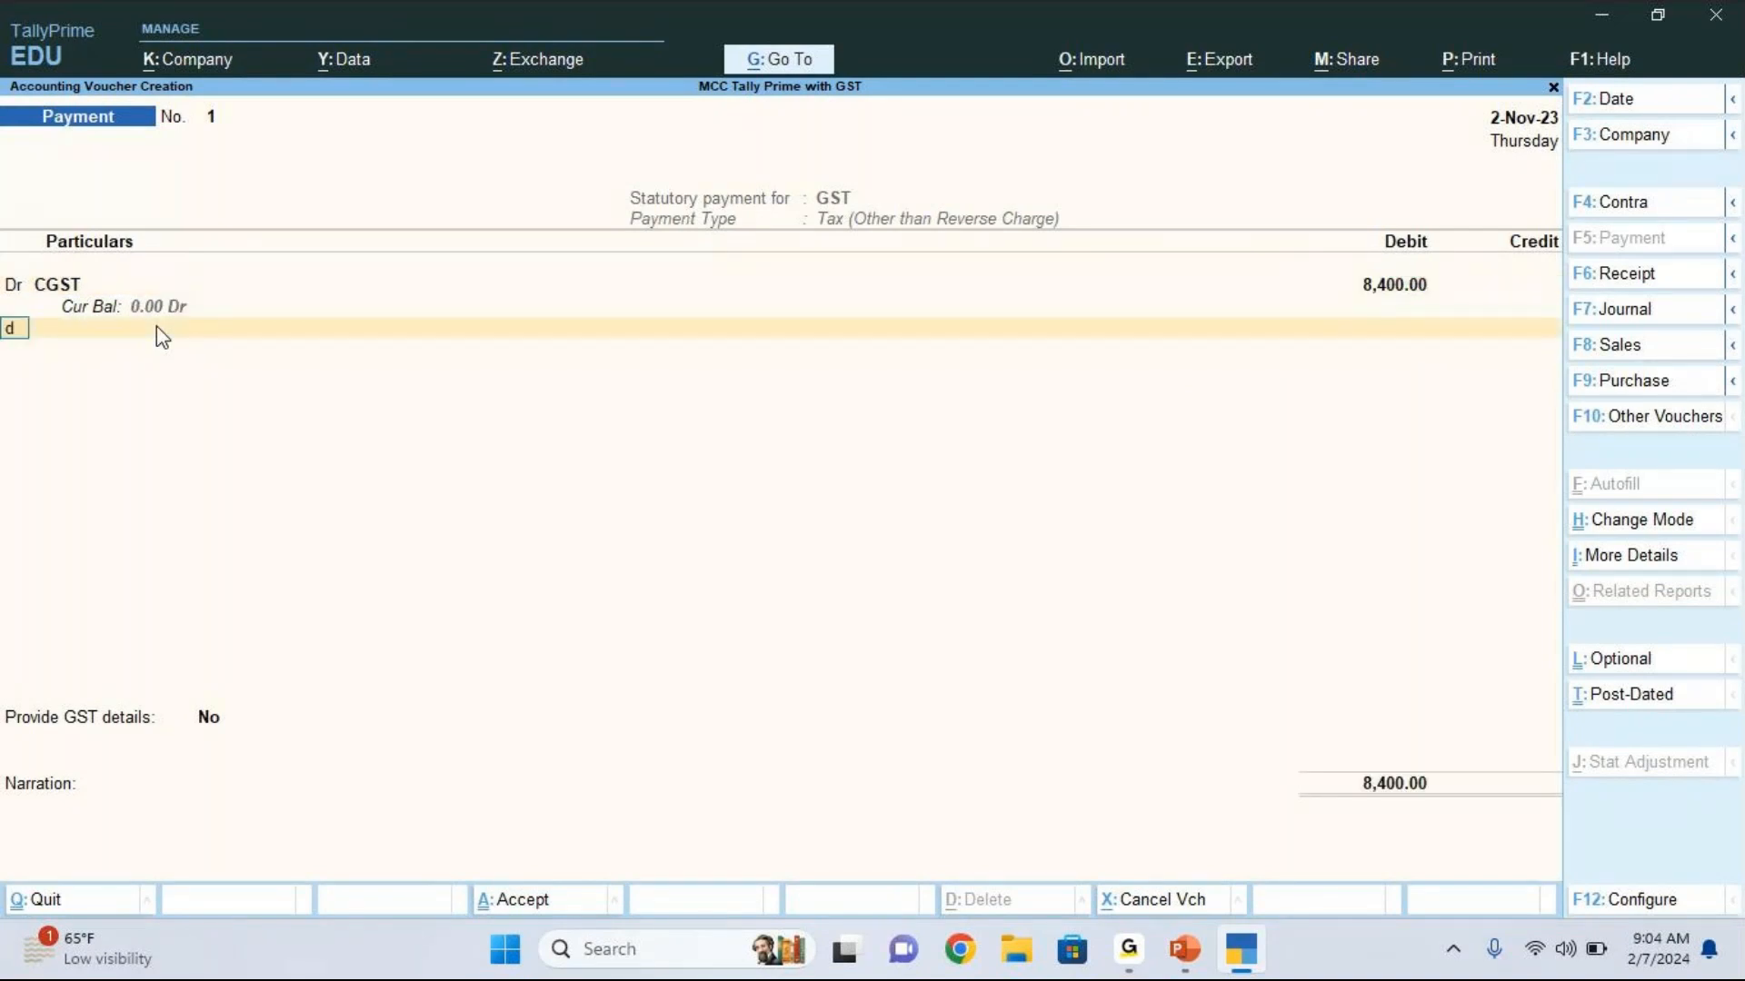
key(Return)
key(Down)
key(Down)
key(Down)
key(Down)
key(Down)
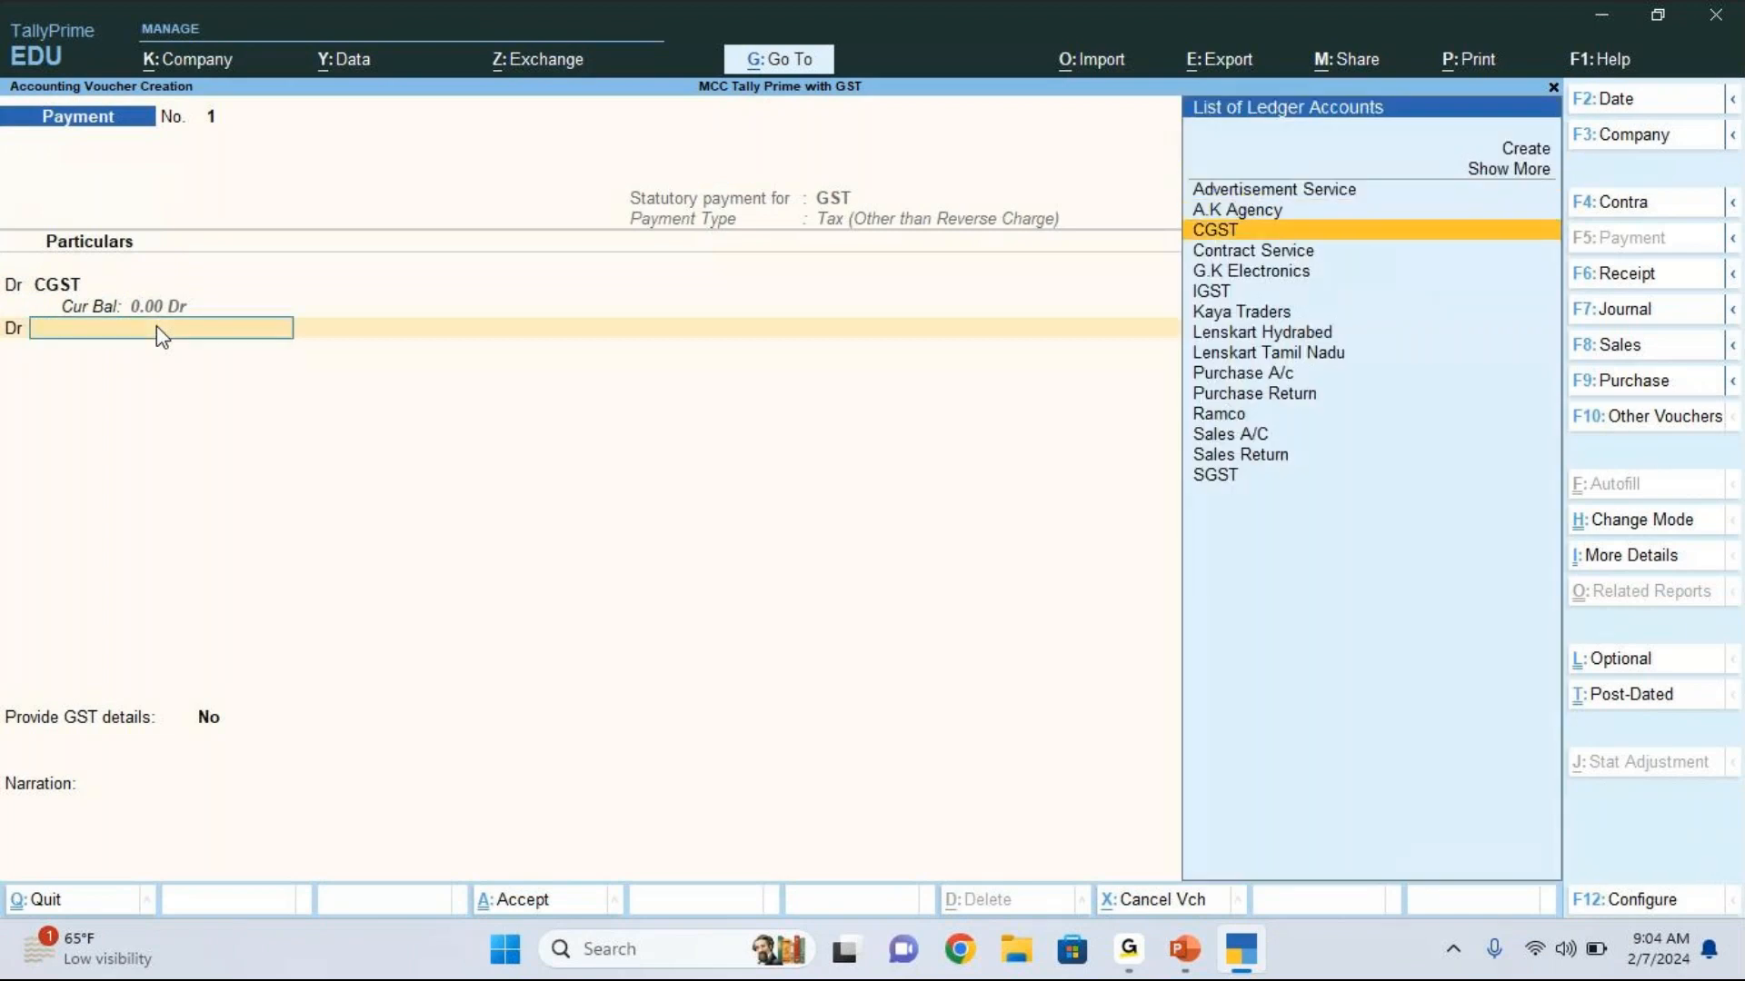
key(Down)
key(Down)
key(Down)
key(Down)
key(Down)
key(Down)
key(Down)
key(Down)
key(Down)
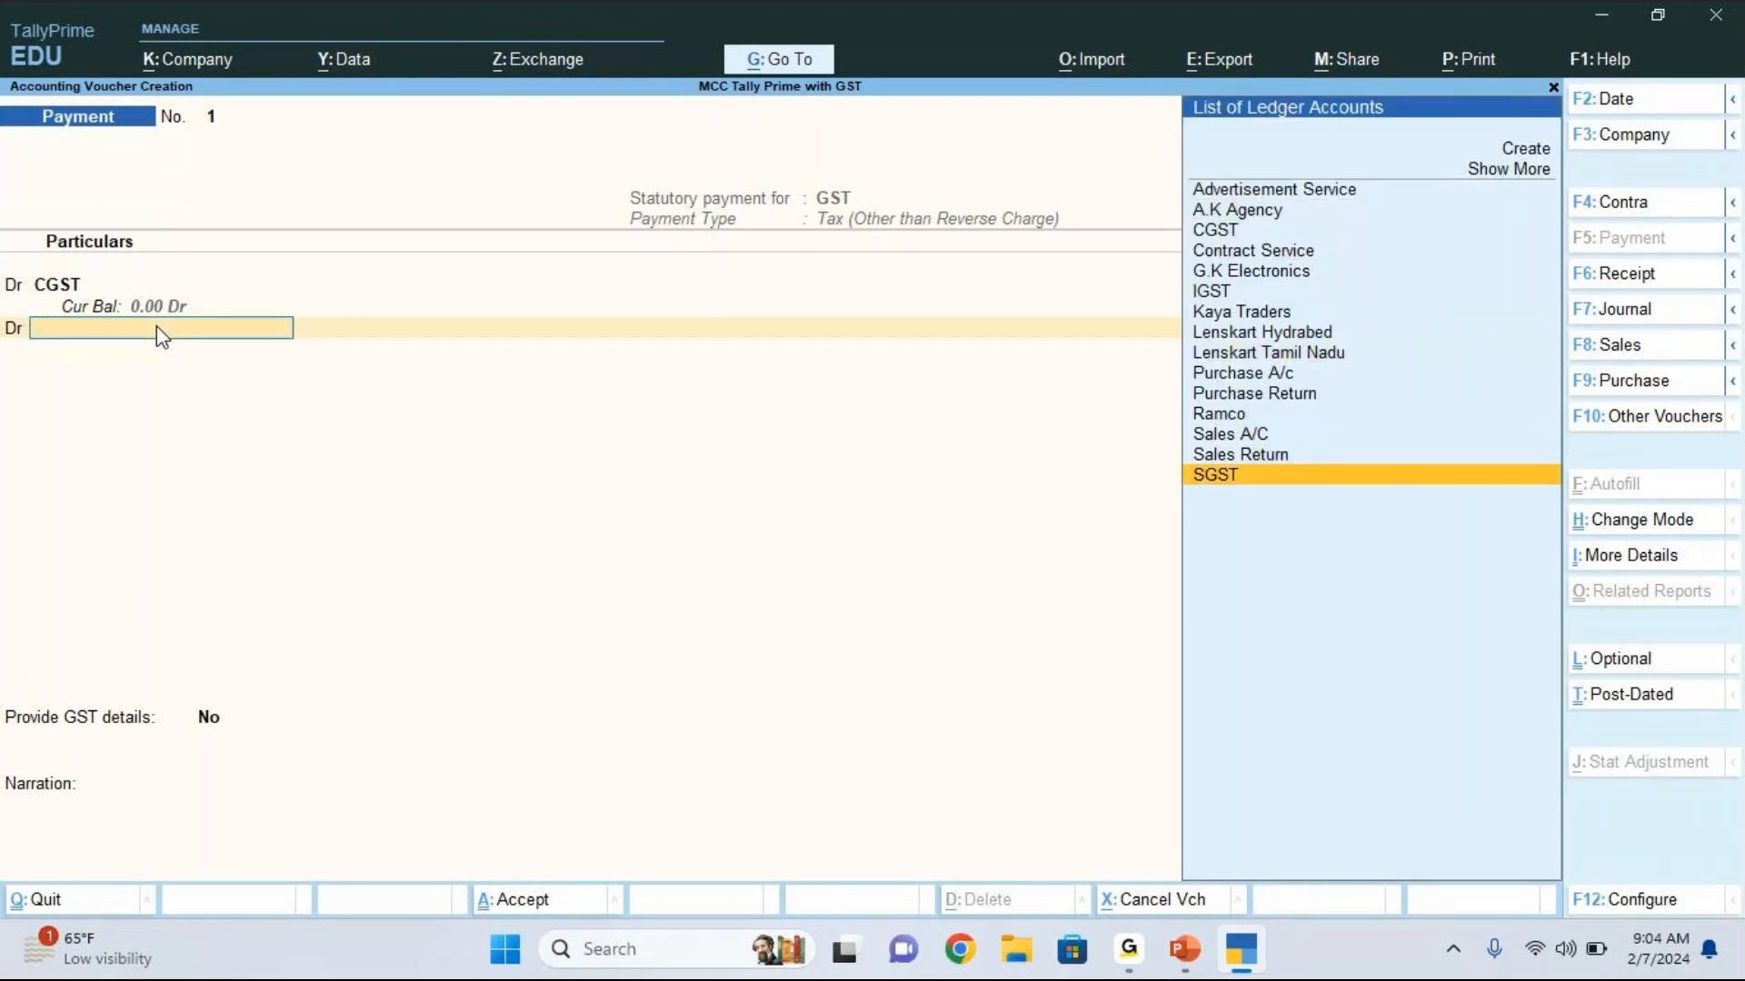
key(Return)
text(8400)
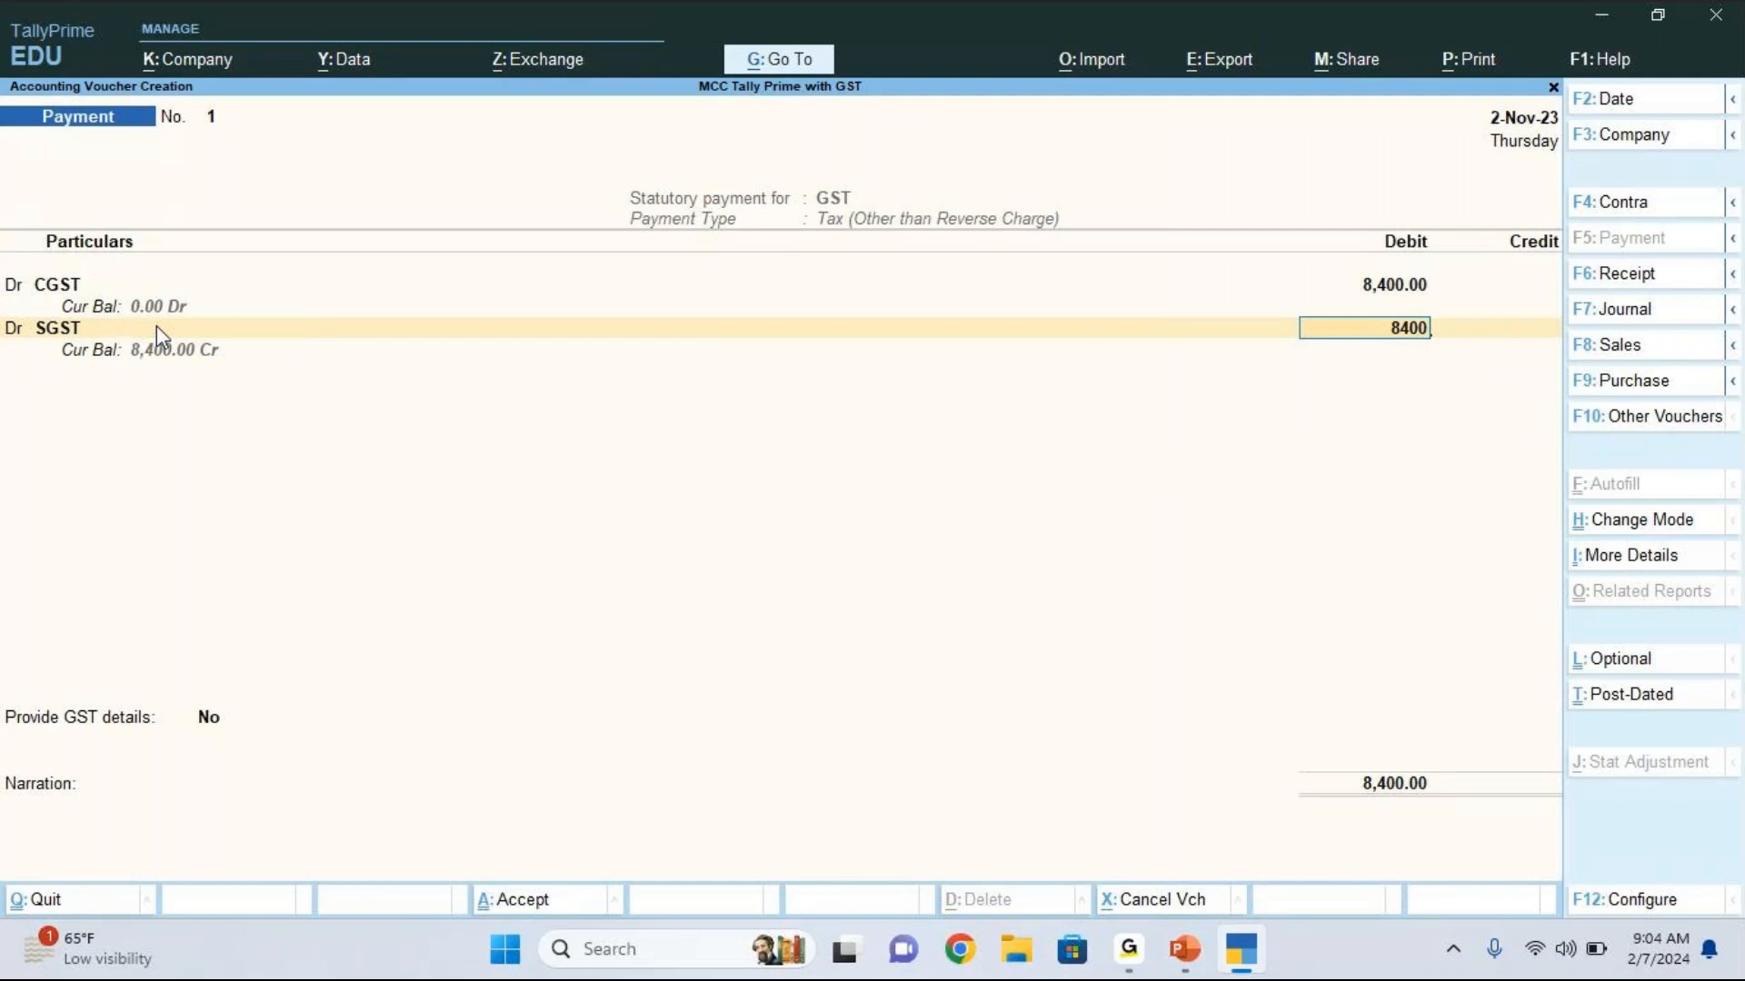
key(Return)
Step: Add a third debit line for the IGST ledger with 600
text(dr)
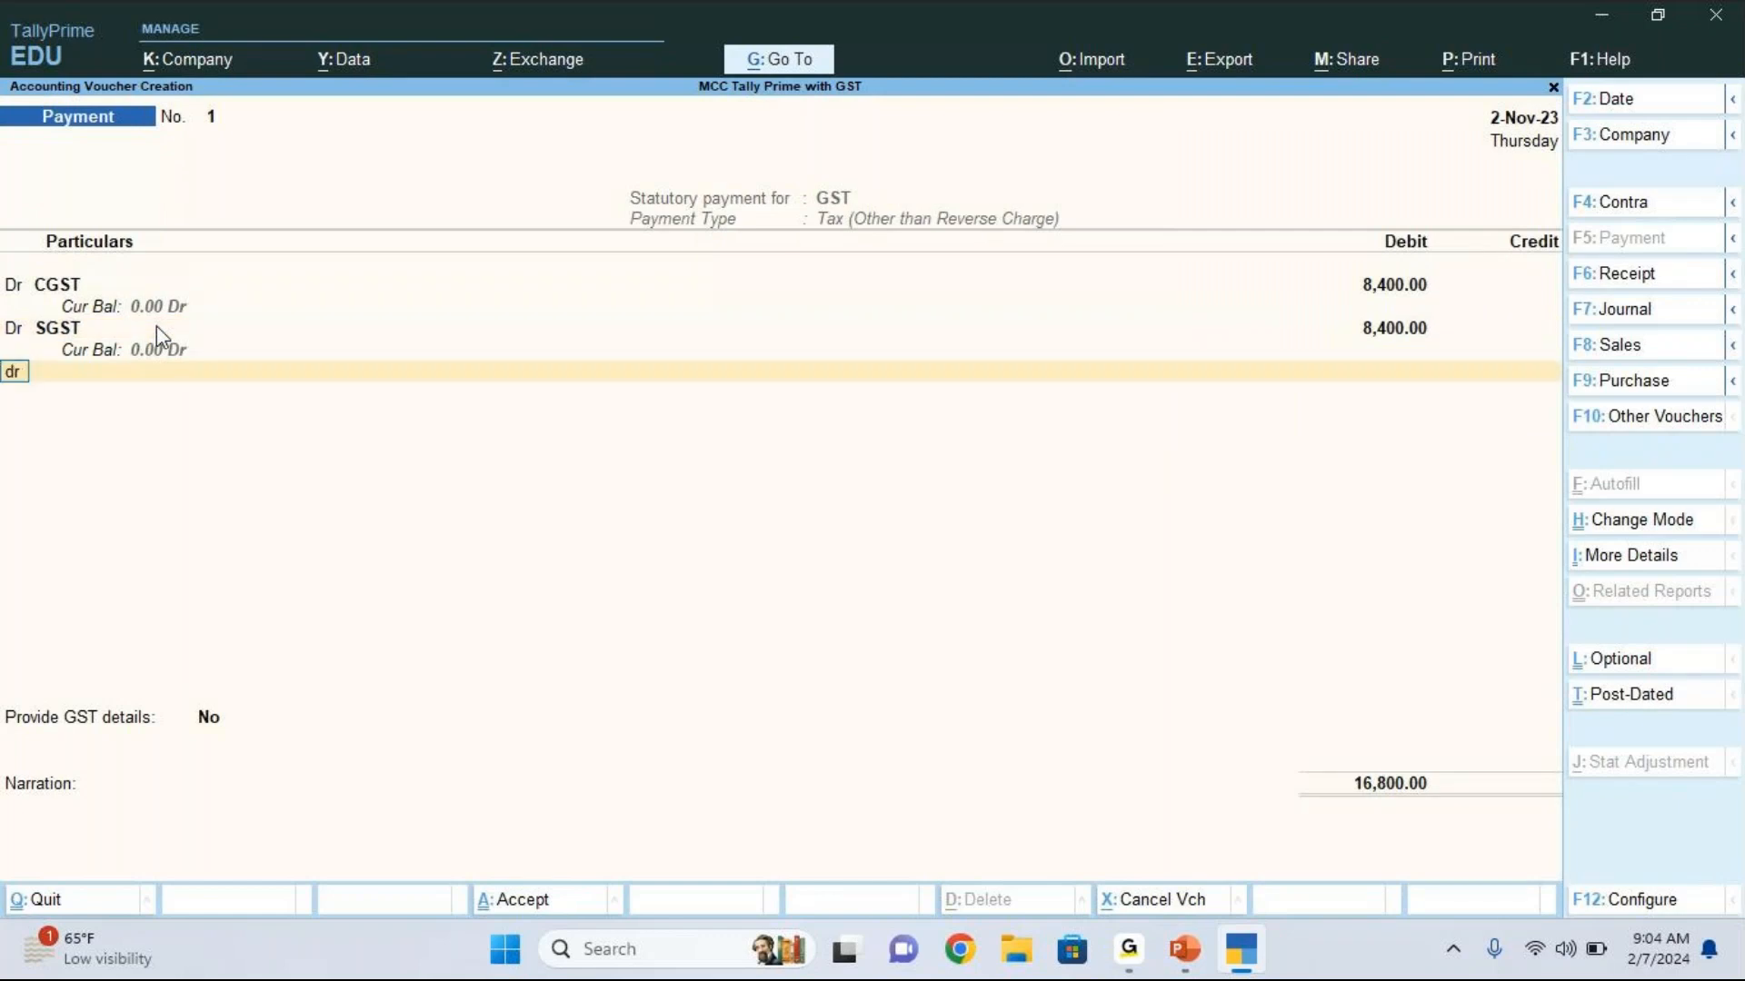
key(Return)
key(Down)
key(Down)
key(Down)
key(Down)
key(Down)
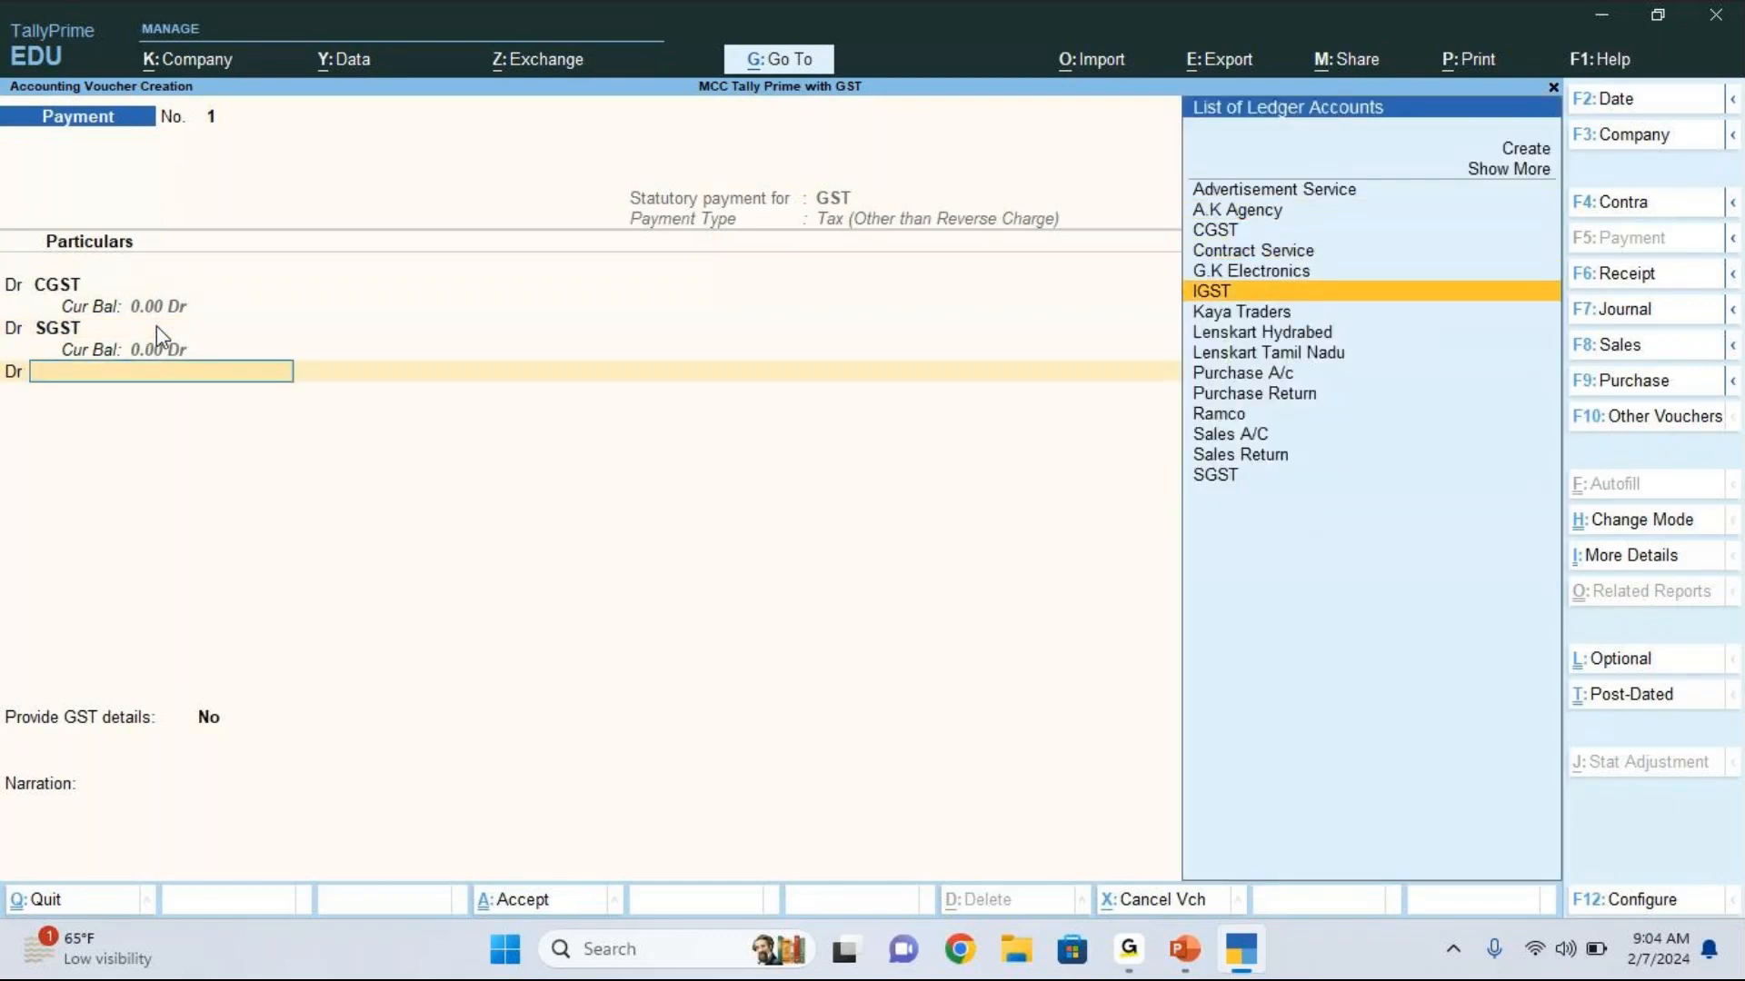
key(Return)
text(8400)
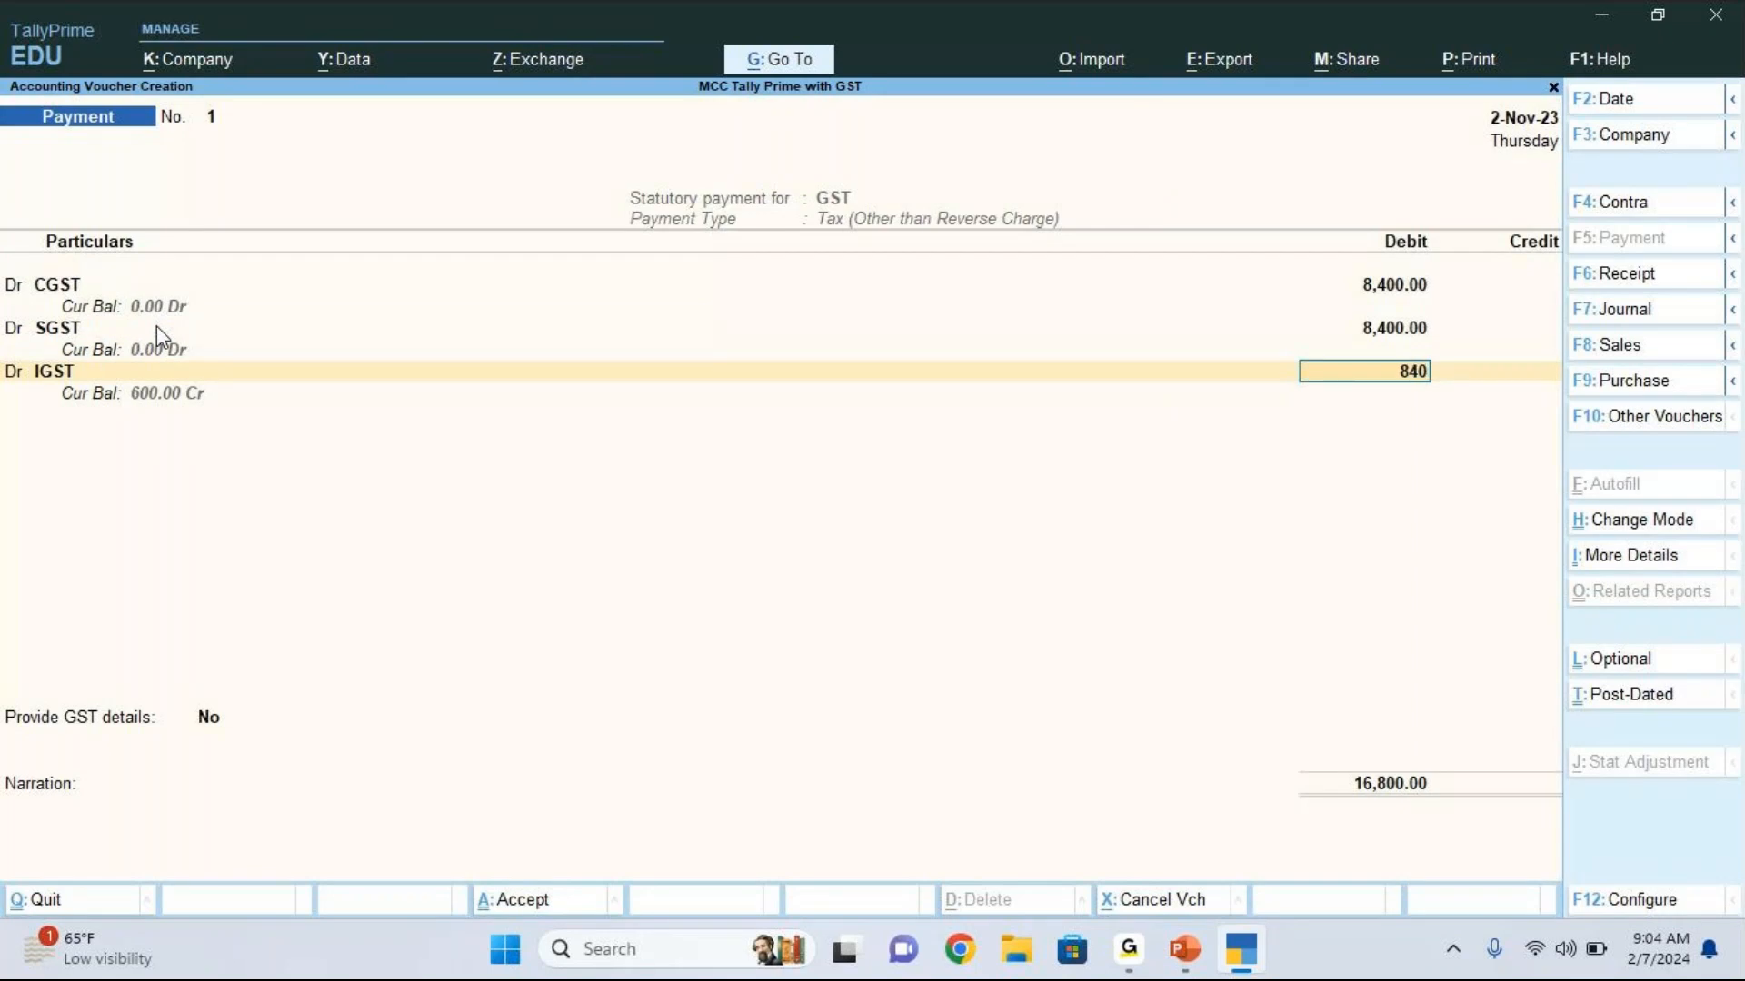
key(BackSpace)
key(BackSpace)
key(BackSpace)
key(BackSpace)
text(600)
key(Return)
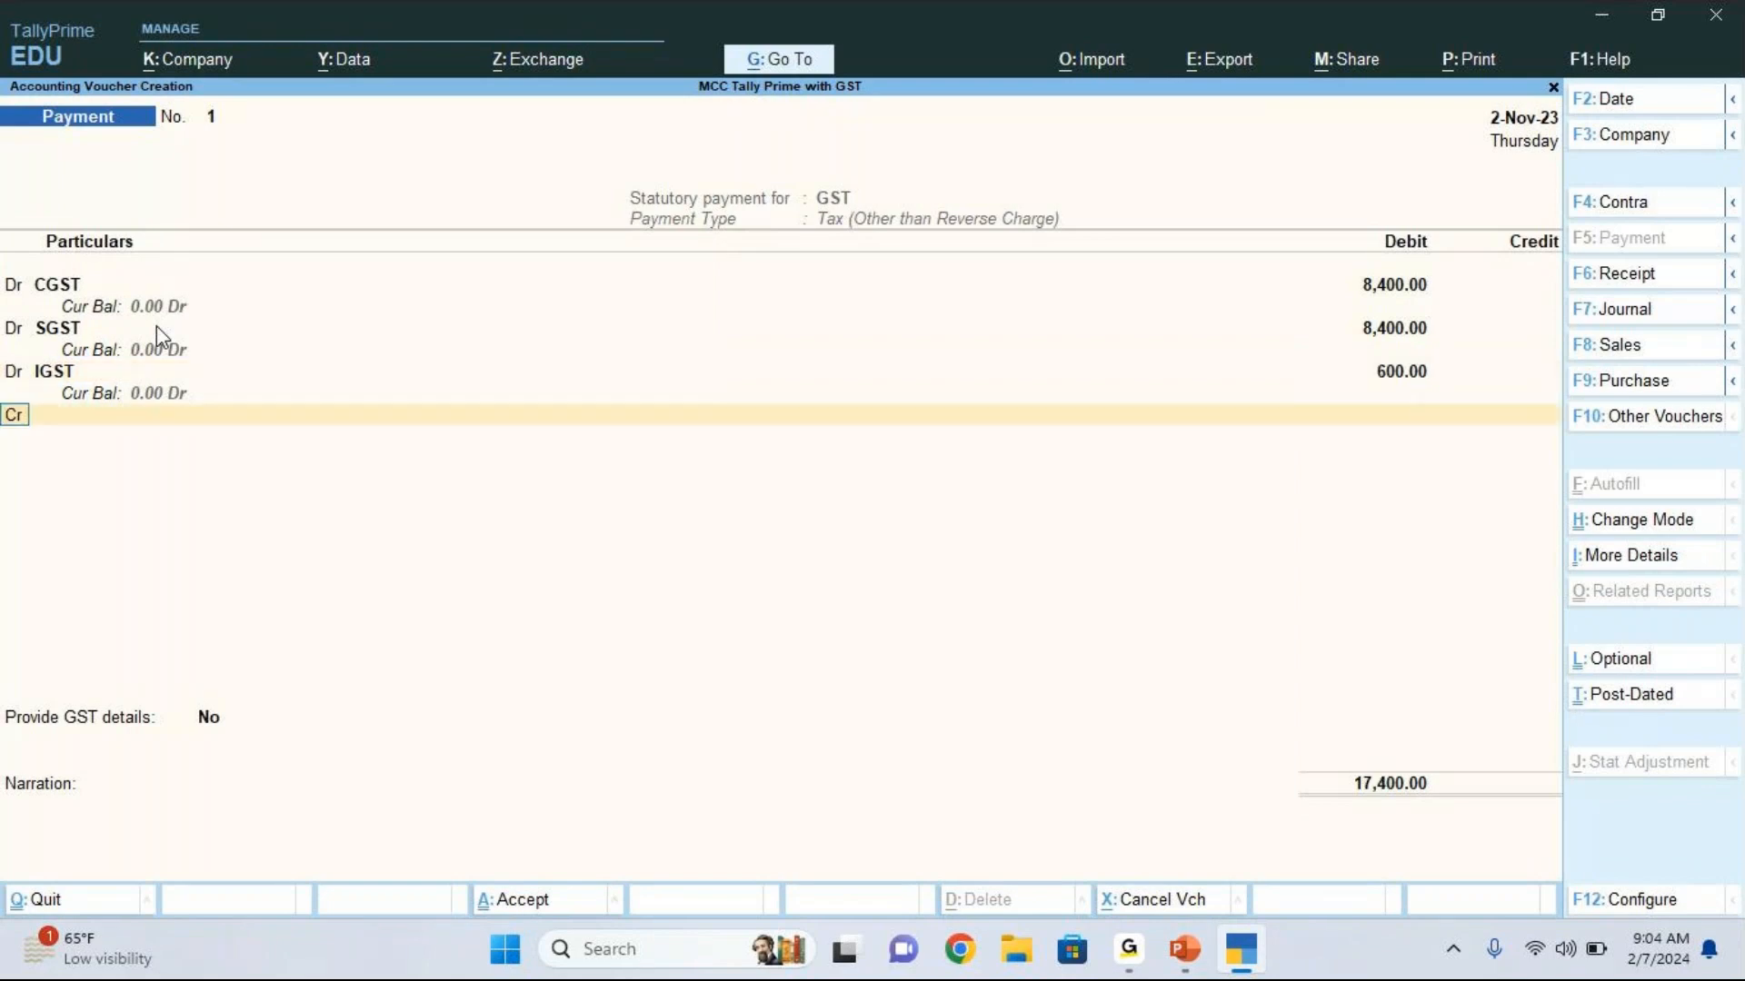
Step: Start a new ledger for the voucher's credit line and name it HDFC Bank A/c
key(Down)
key(Down)
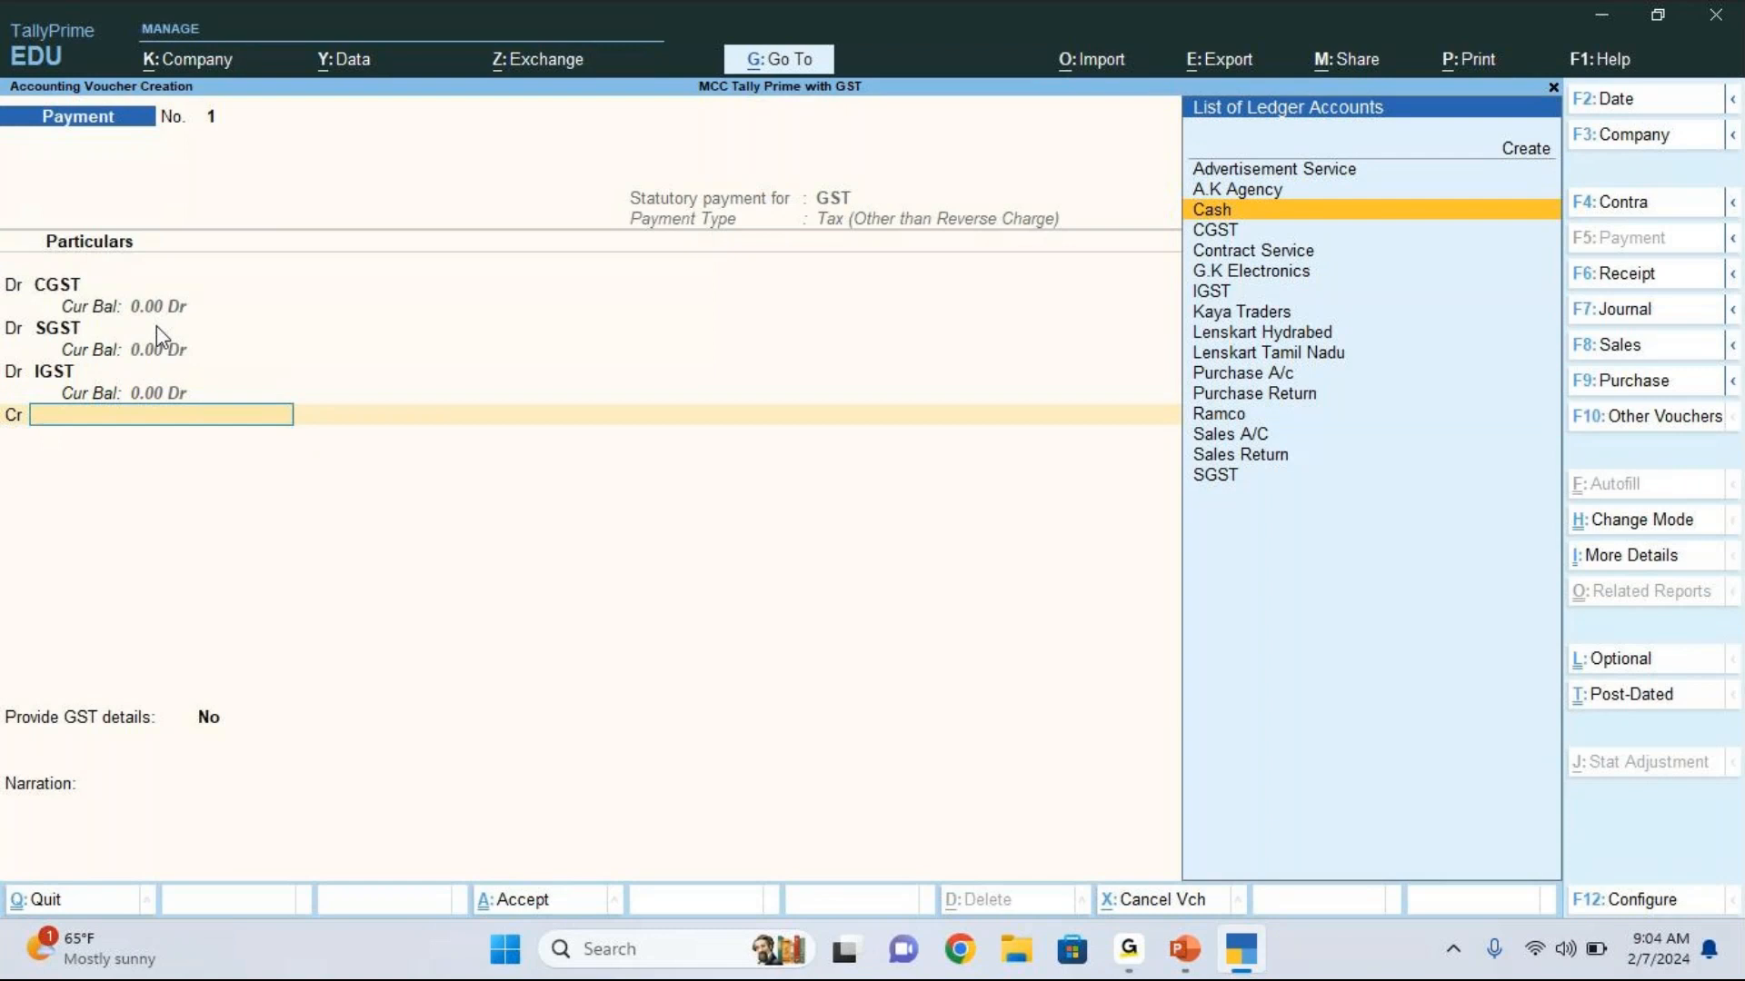
key(Up)
key(Up)
key(Up)
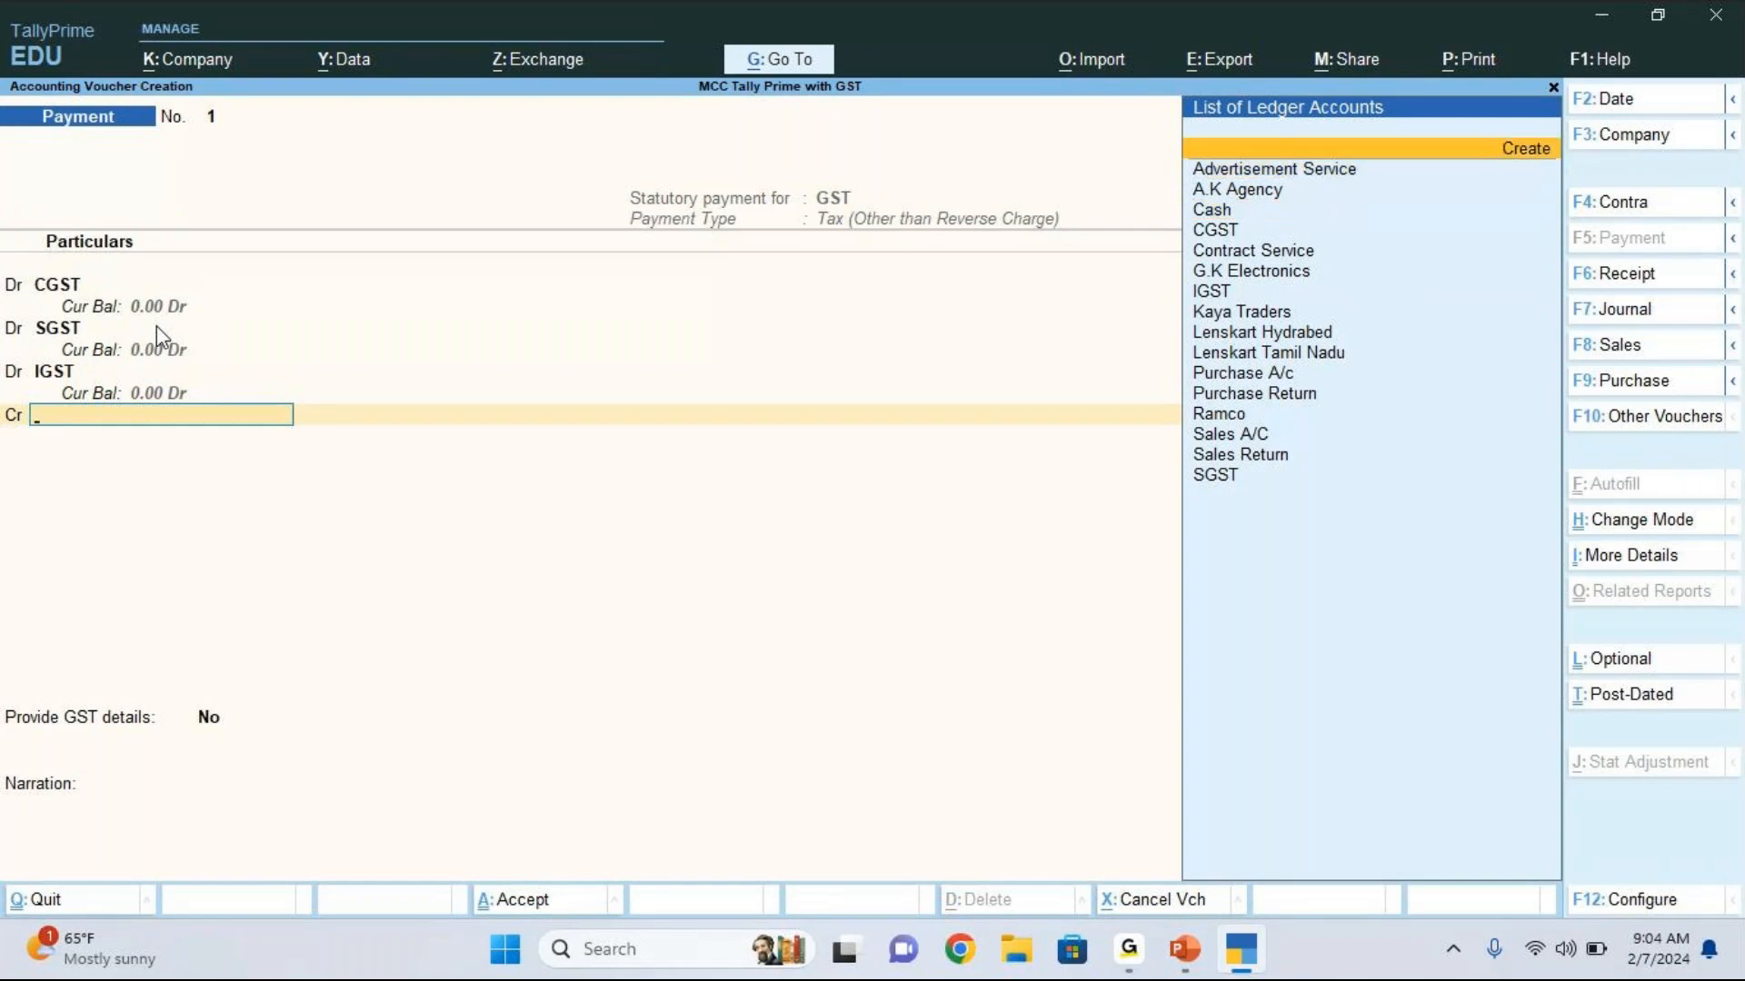
key(Return)
text(GDFC)
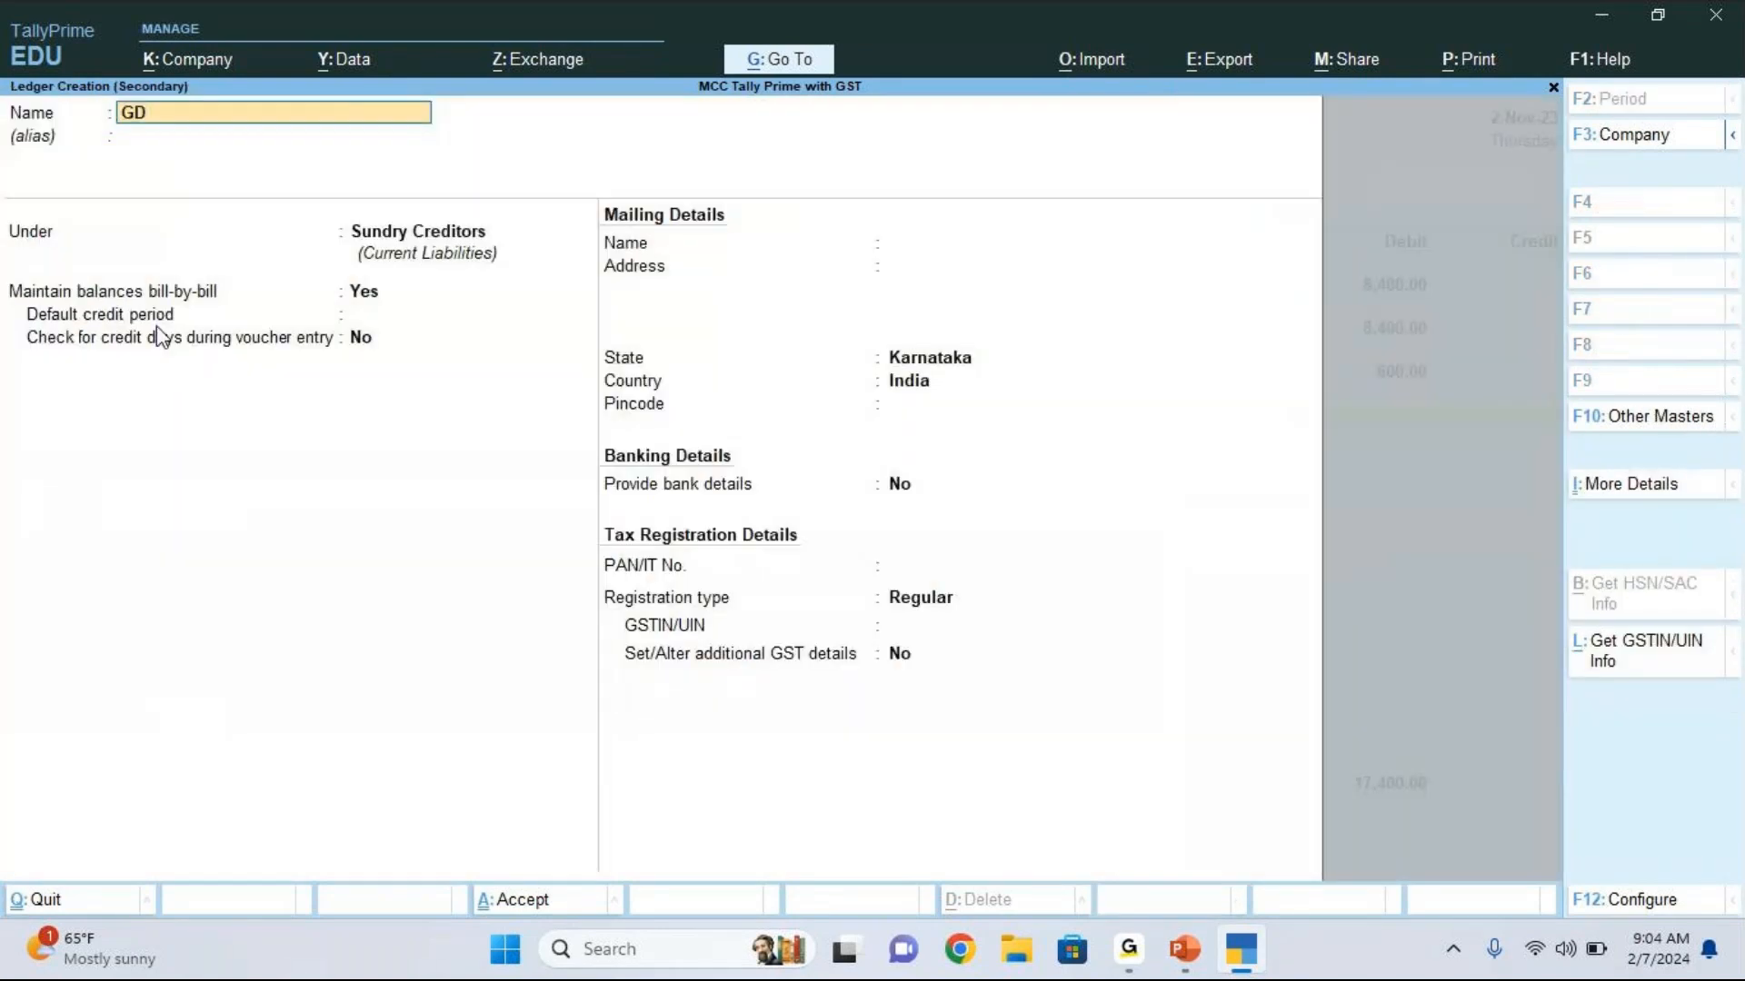
key(BackSpace)
key(BackSpace)
key(BackSpace)
key(BackSpace)
text(HDFC Bank A/c)
key(Return)
key(Return)
Step: Place the new ledger under the Bank Accounts group and save it with the other bank details left at their defaults
key(Up)
key(Up)
key(Up)
key(Up)
key(Up)
key(Up)
key(Up)
key(Up)
key(Up)
key(Up)
key(Up)
key(Up)
key(Up)
key(Up)
key(Up)
key(Up)
key(Up)
key(Up)
key(Up)
key(Up)
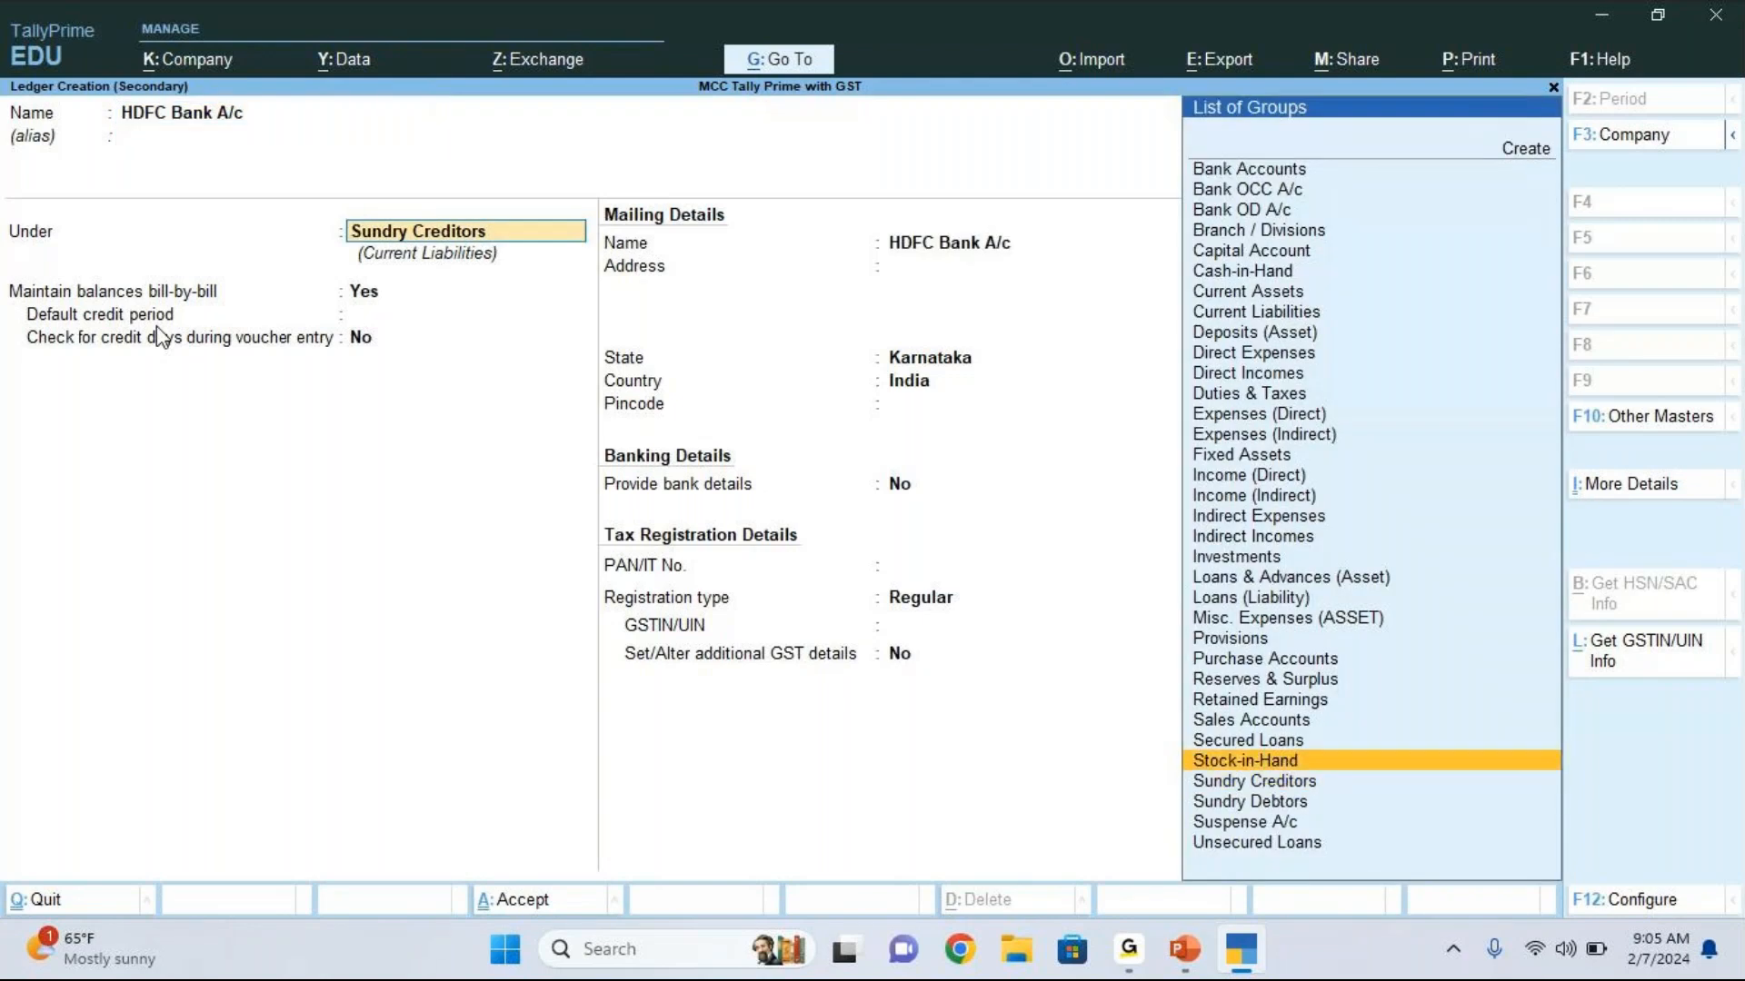
key(Up)
key(Up)
key(Up)
key(Up)
key(Up)
key(Up)
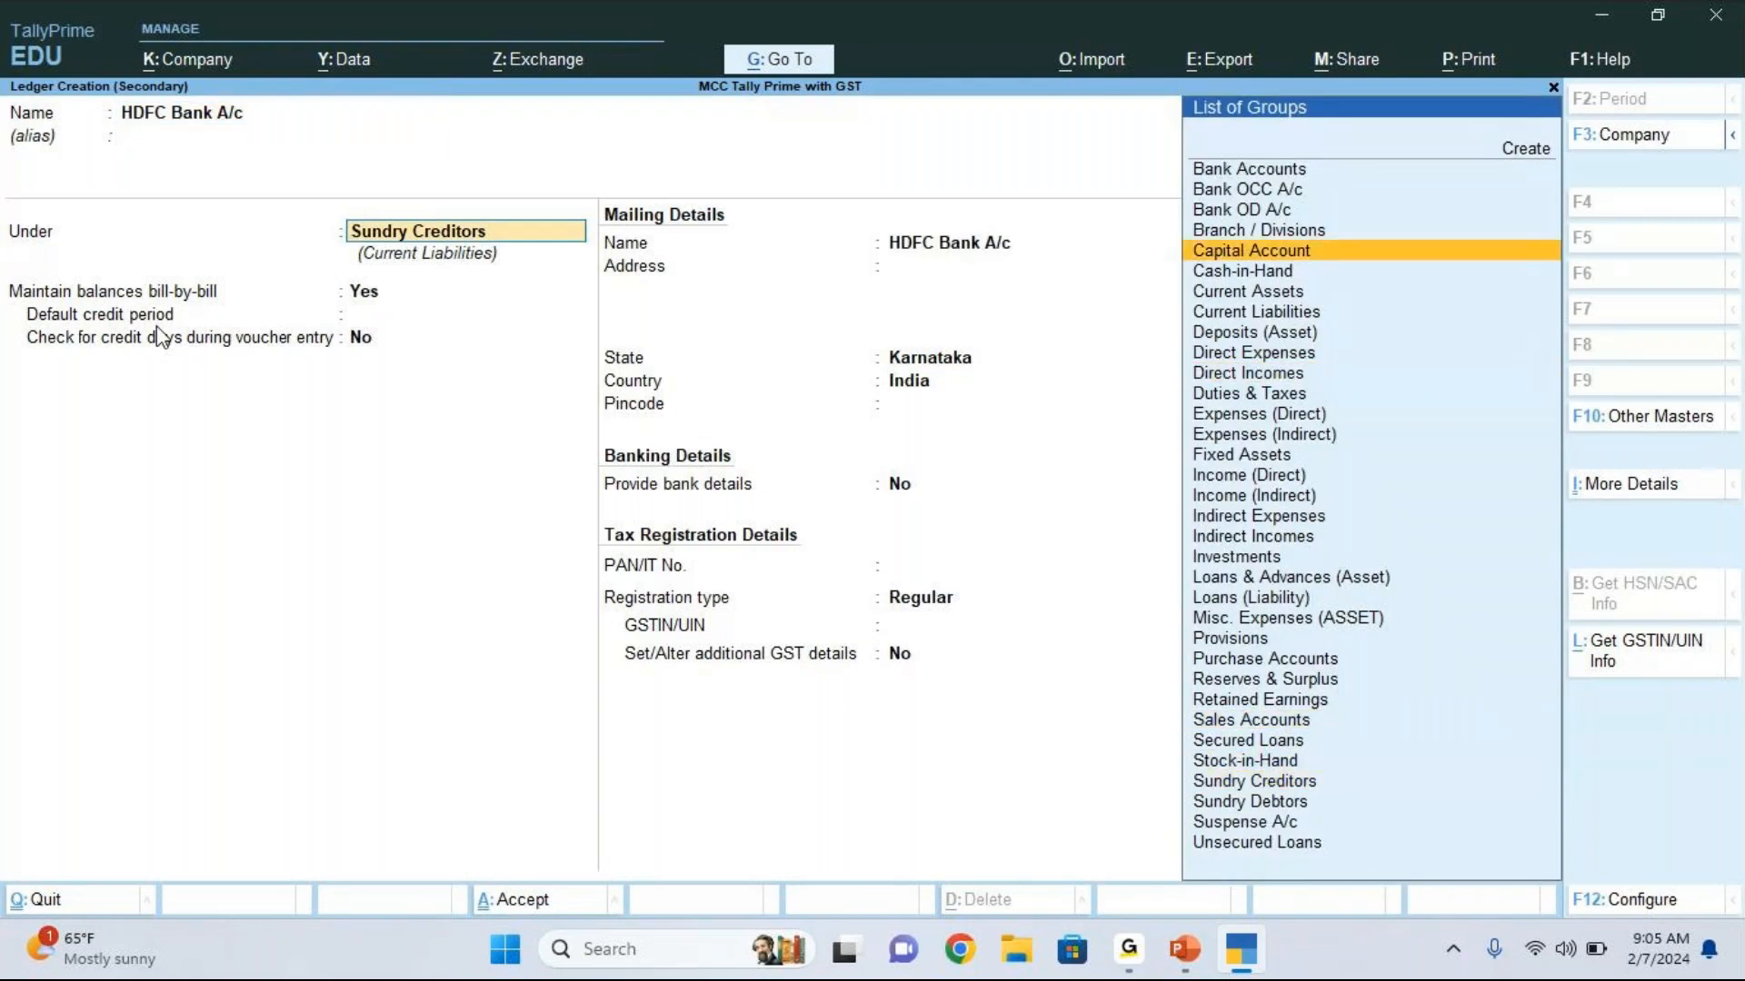
key(Up)
key(Up)
key(Up)
key(Up)
key(Return)
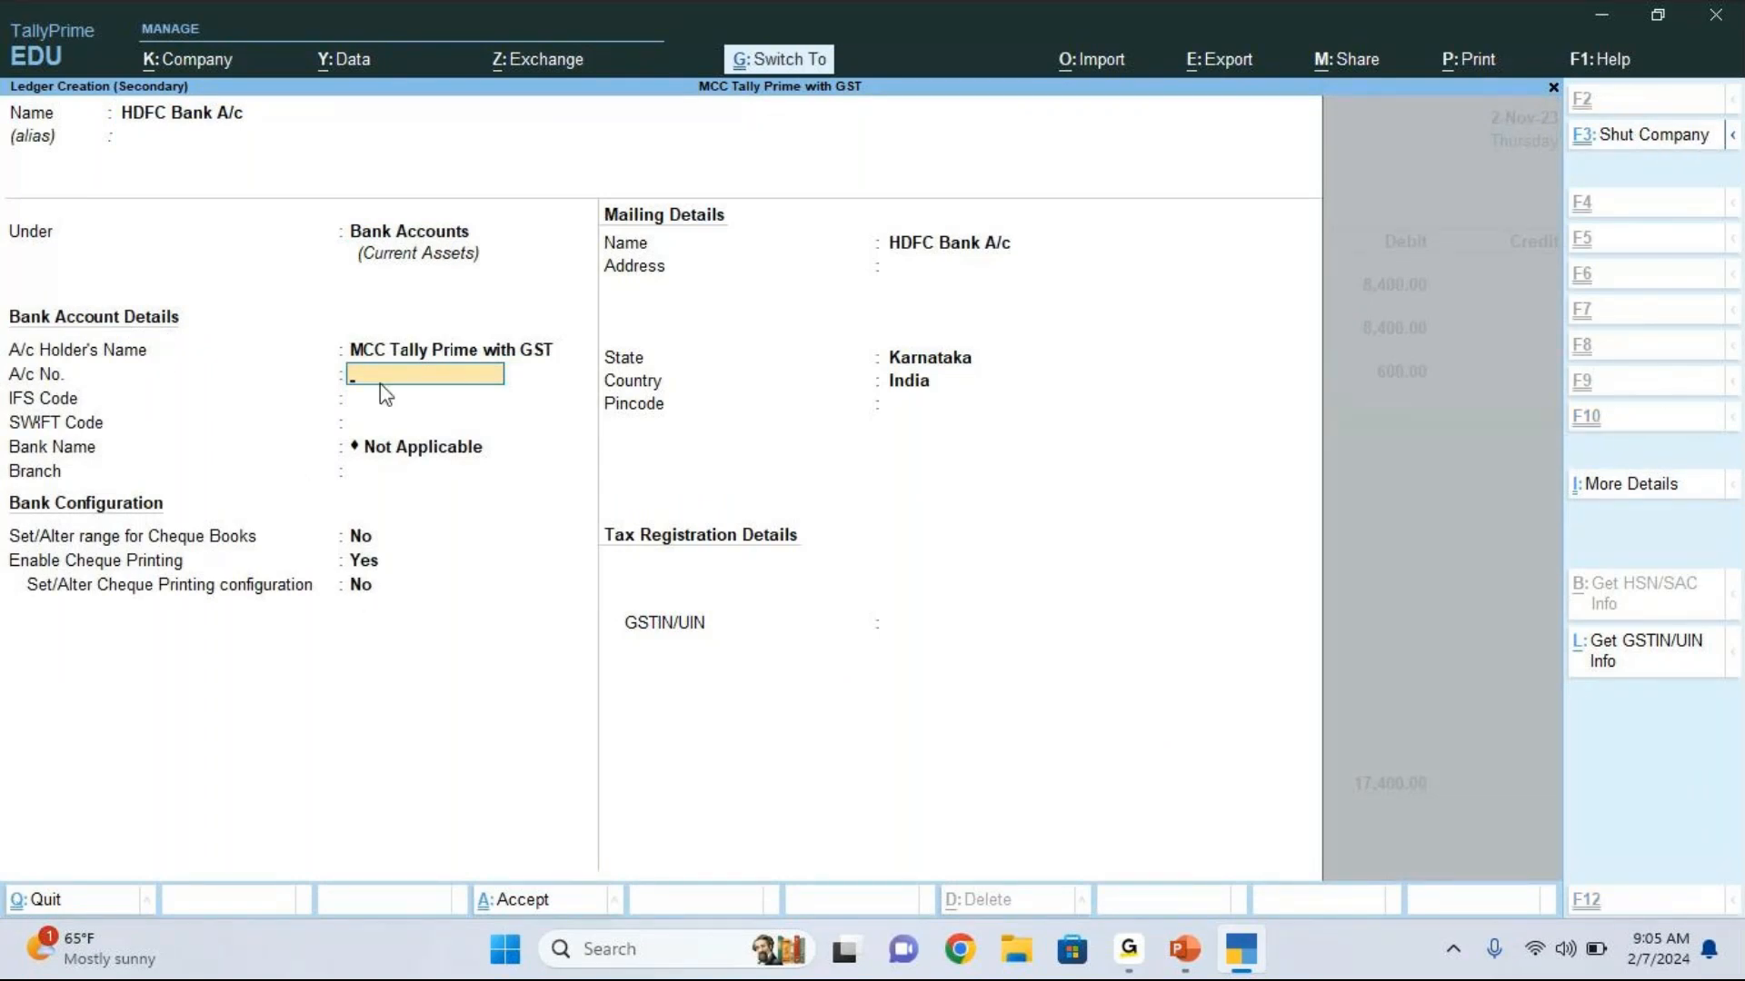
key(ctrl+a)
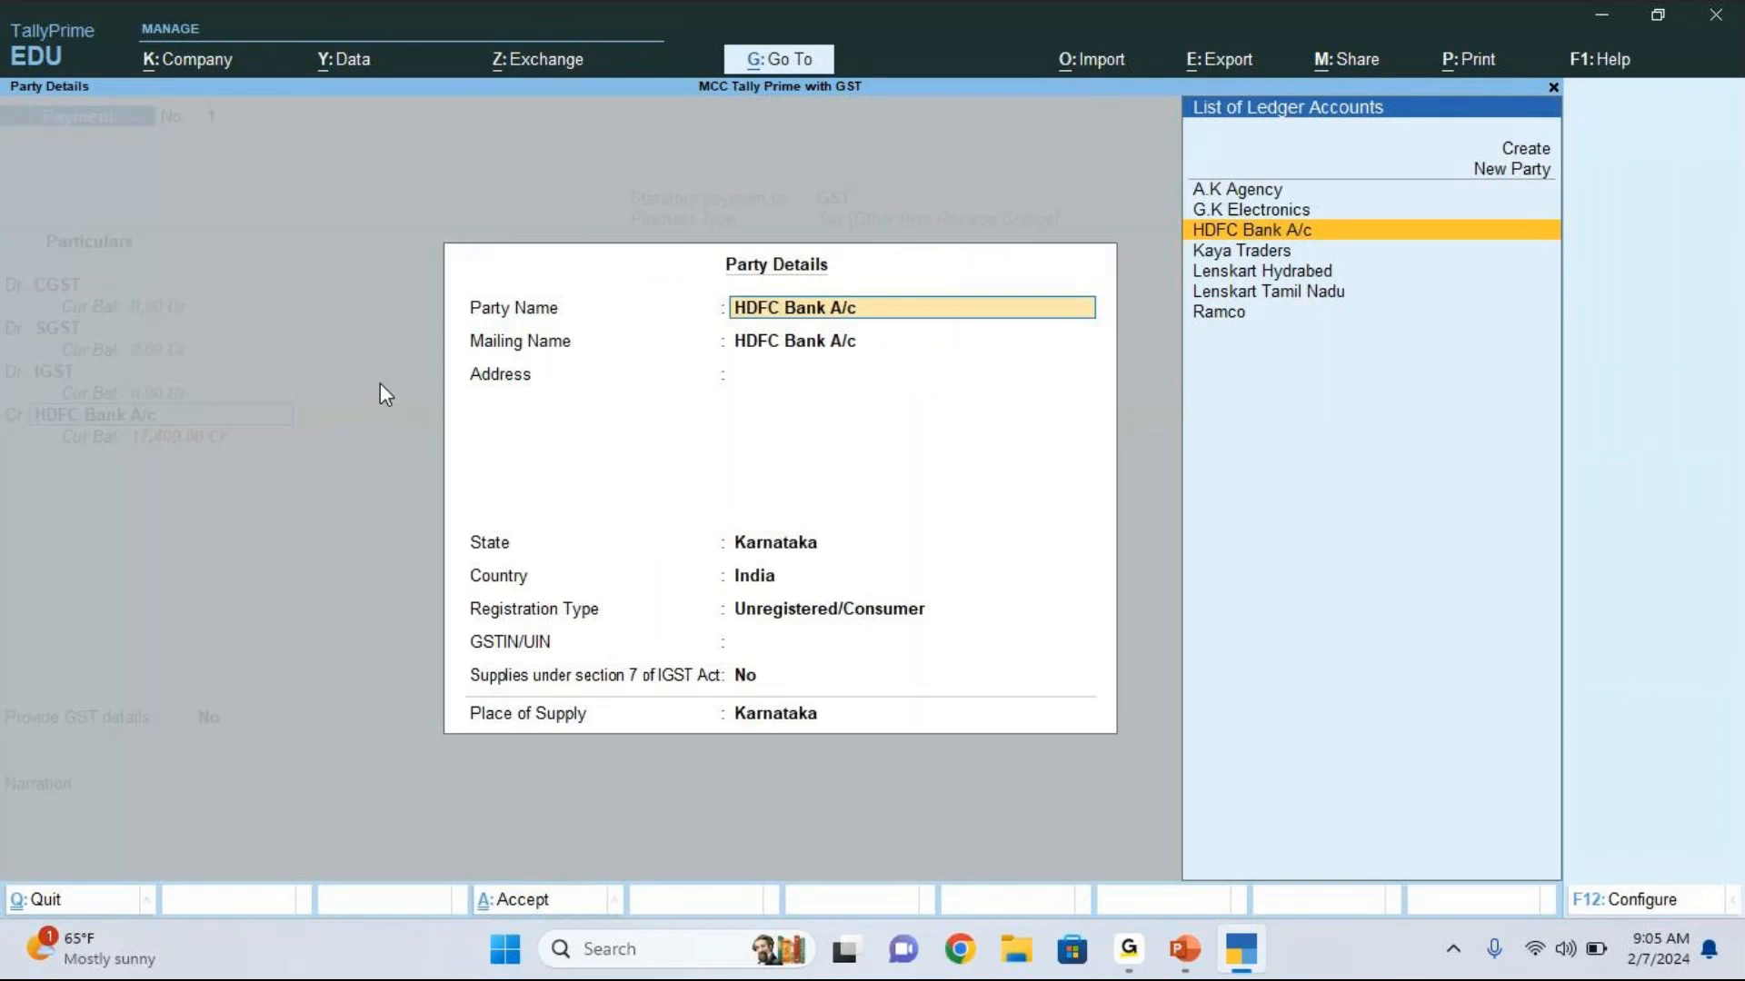
Step: Accept the default party details and credit HDFC Bank A/c with 17,400
key(ctrl+a)
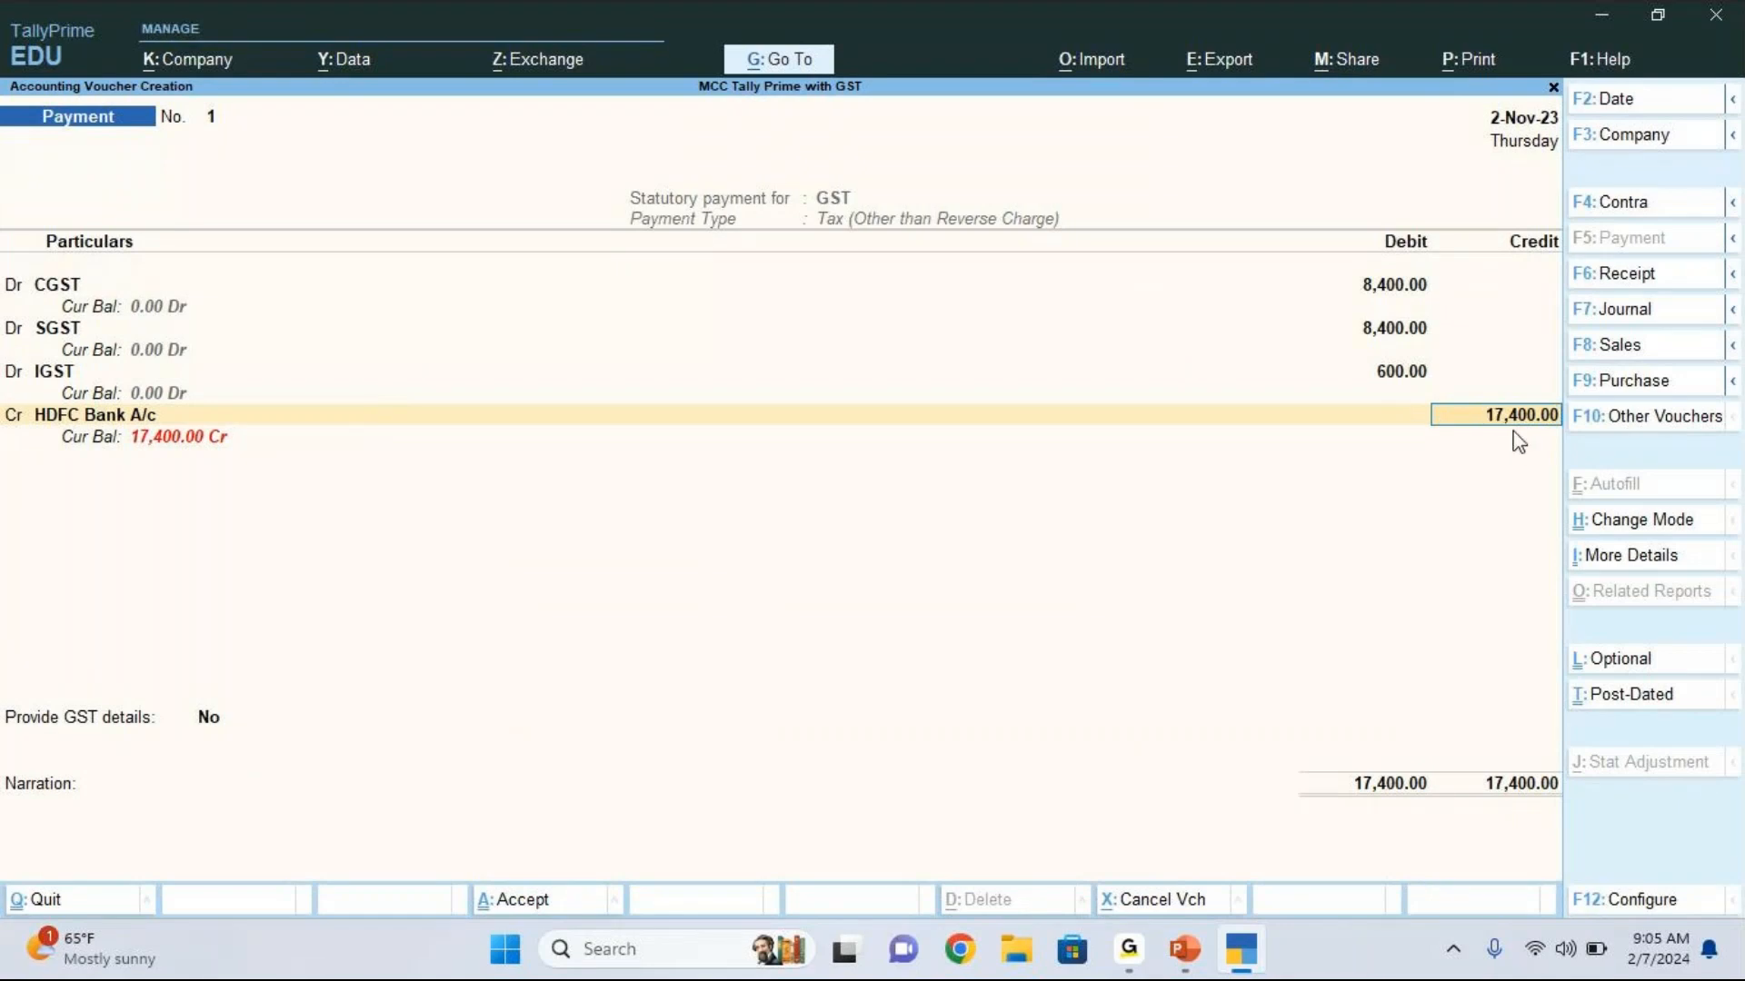
click(1129, 948)
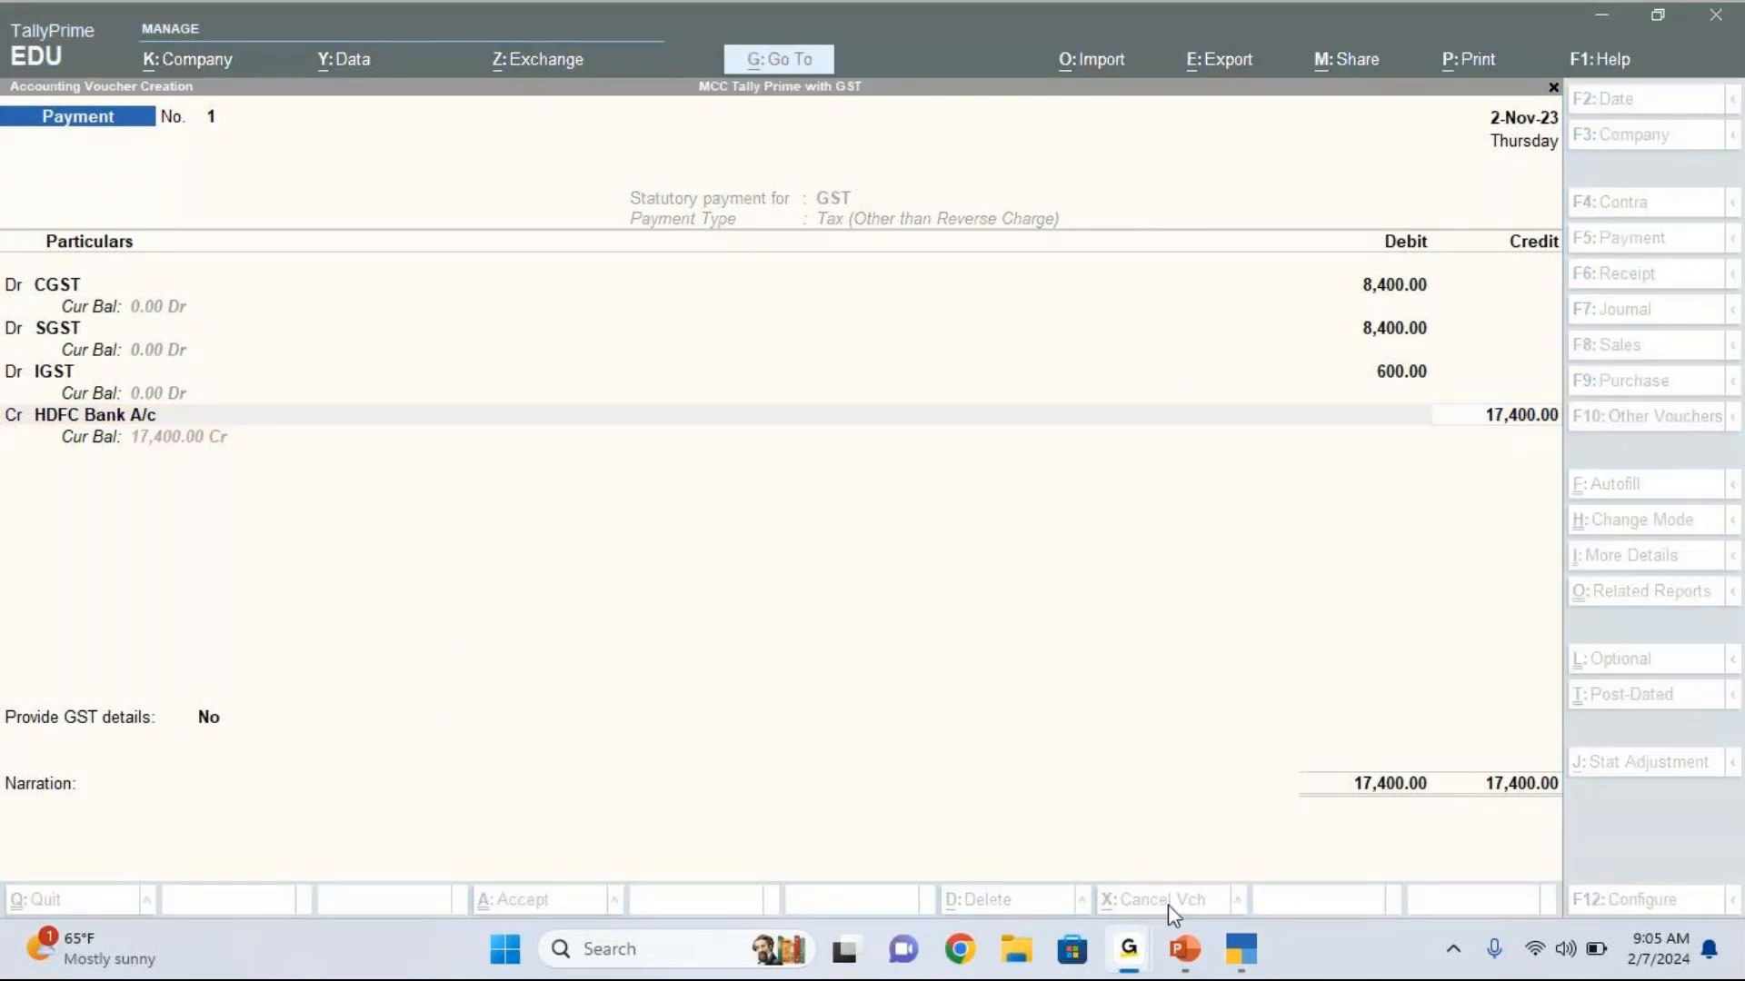
click(1505, 434)
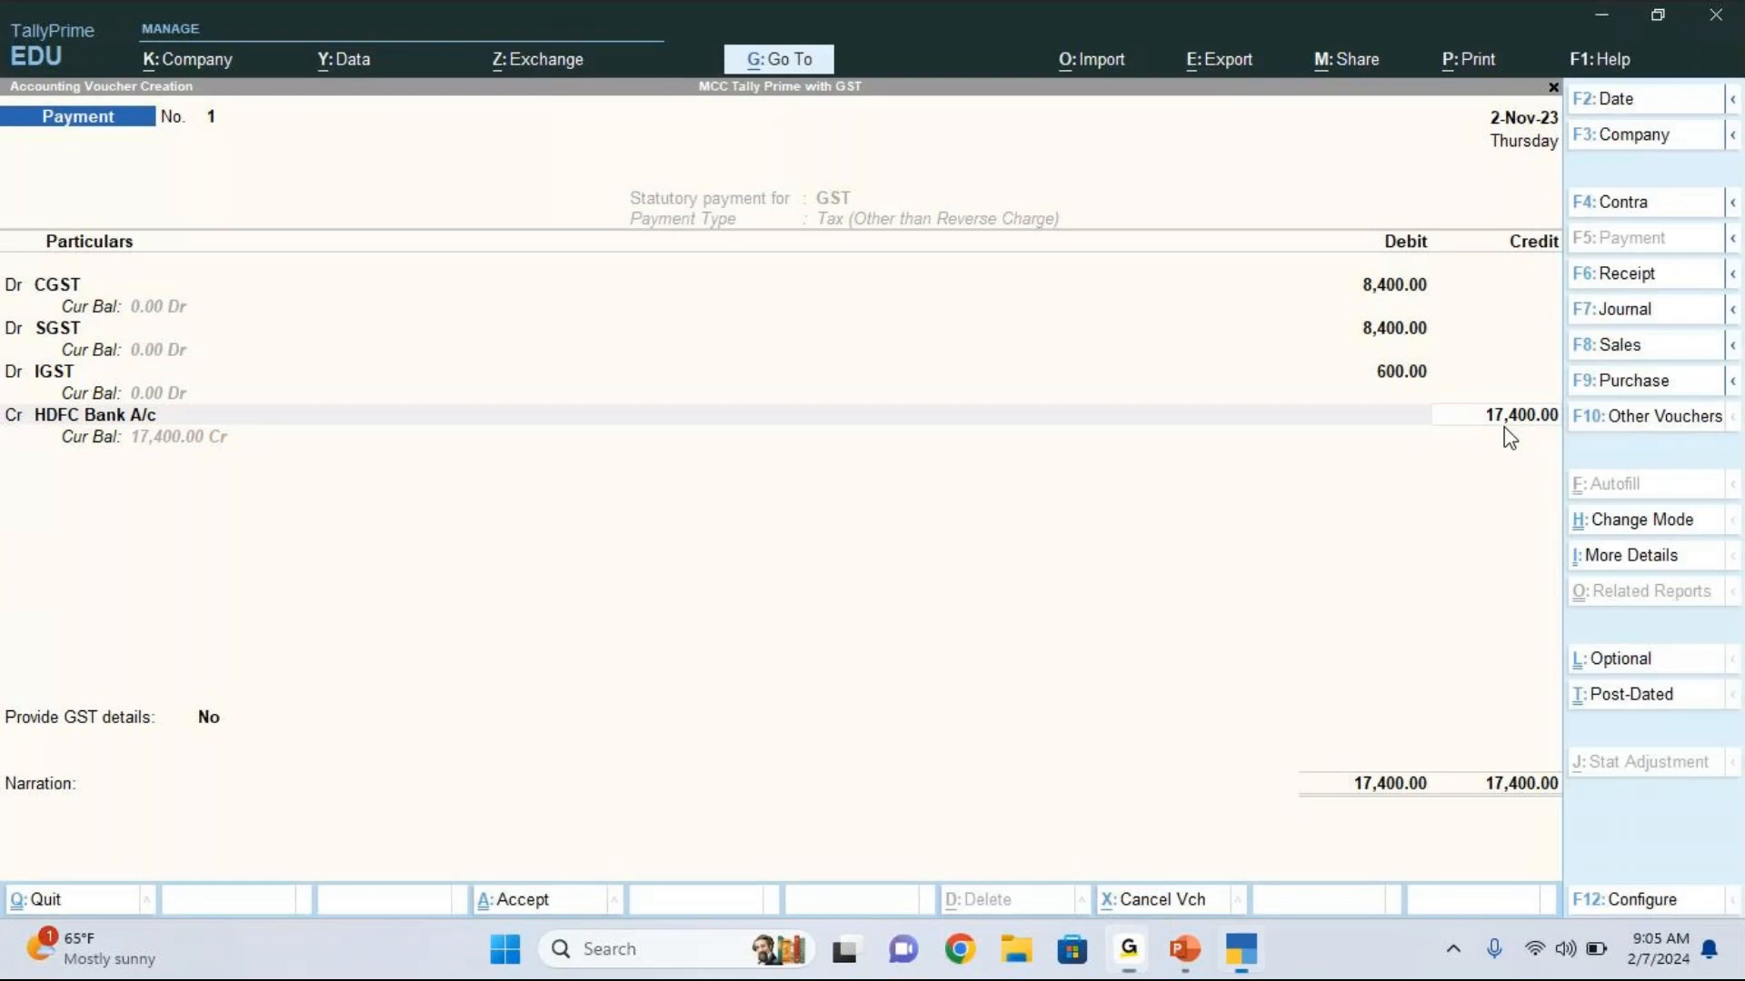
key(Return)
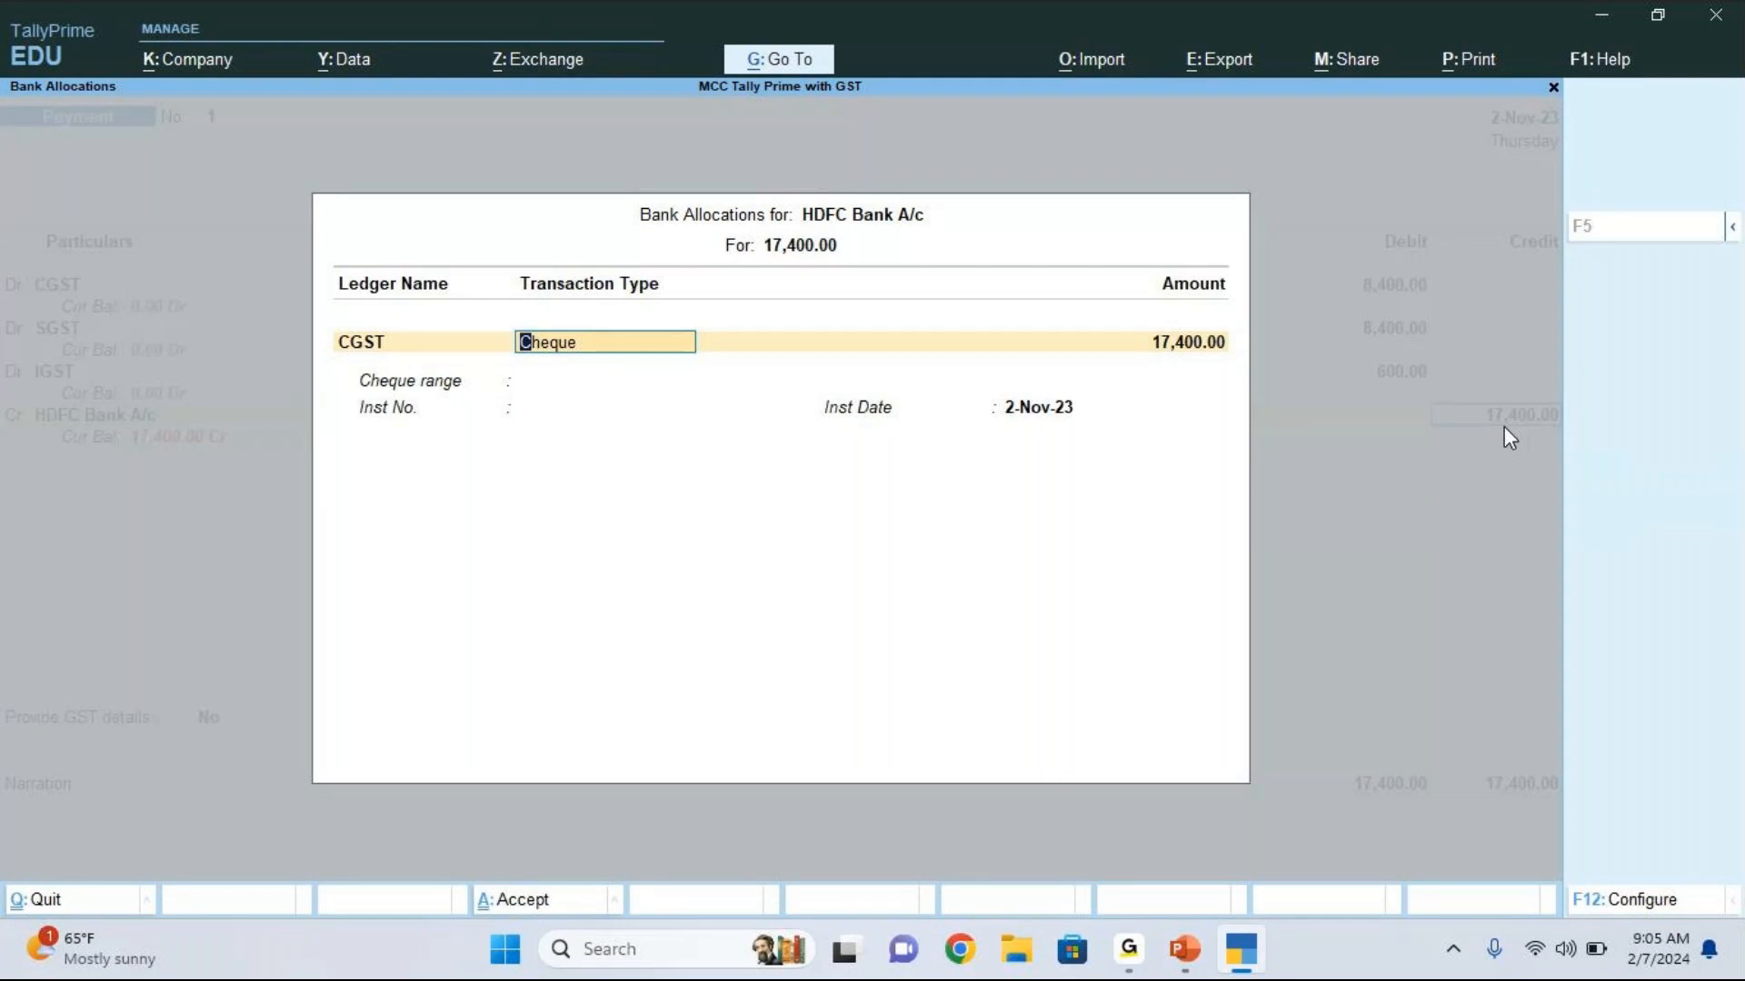
Step: Set the bank allocation's transaction type to e-Fund Transfer
key(BackSpace)
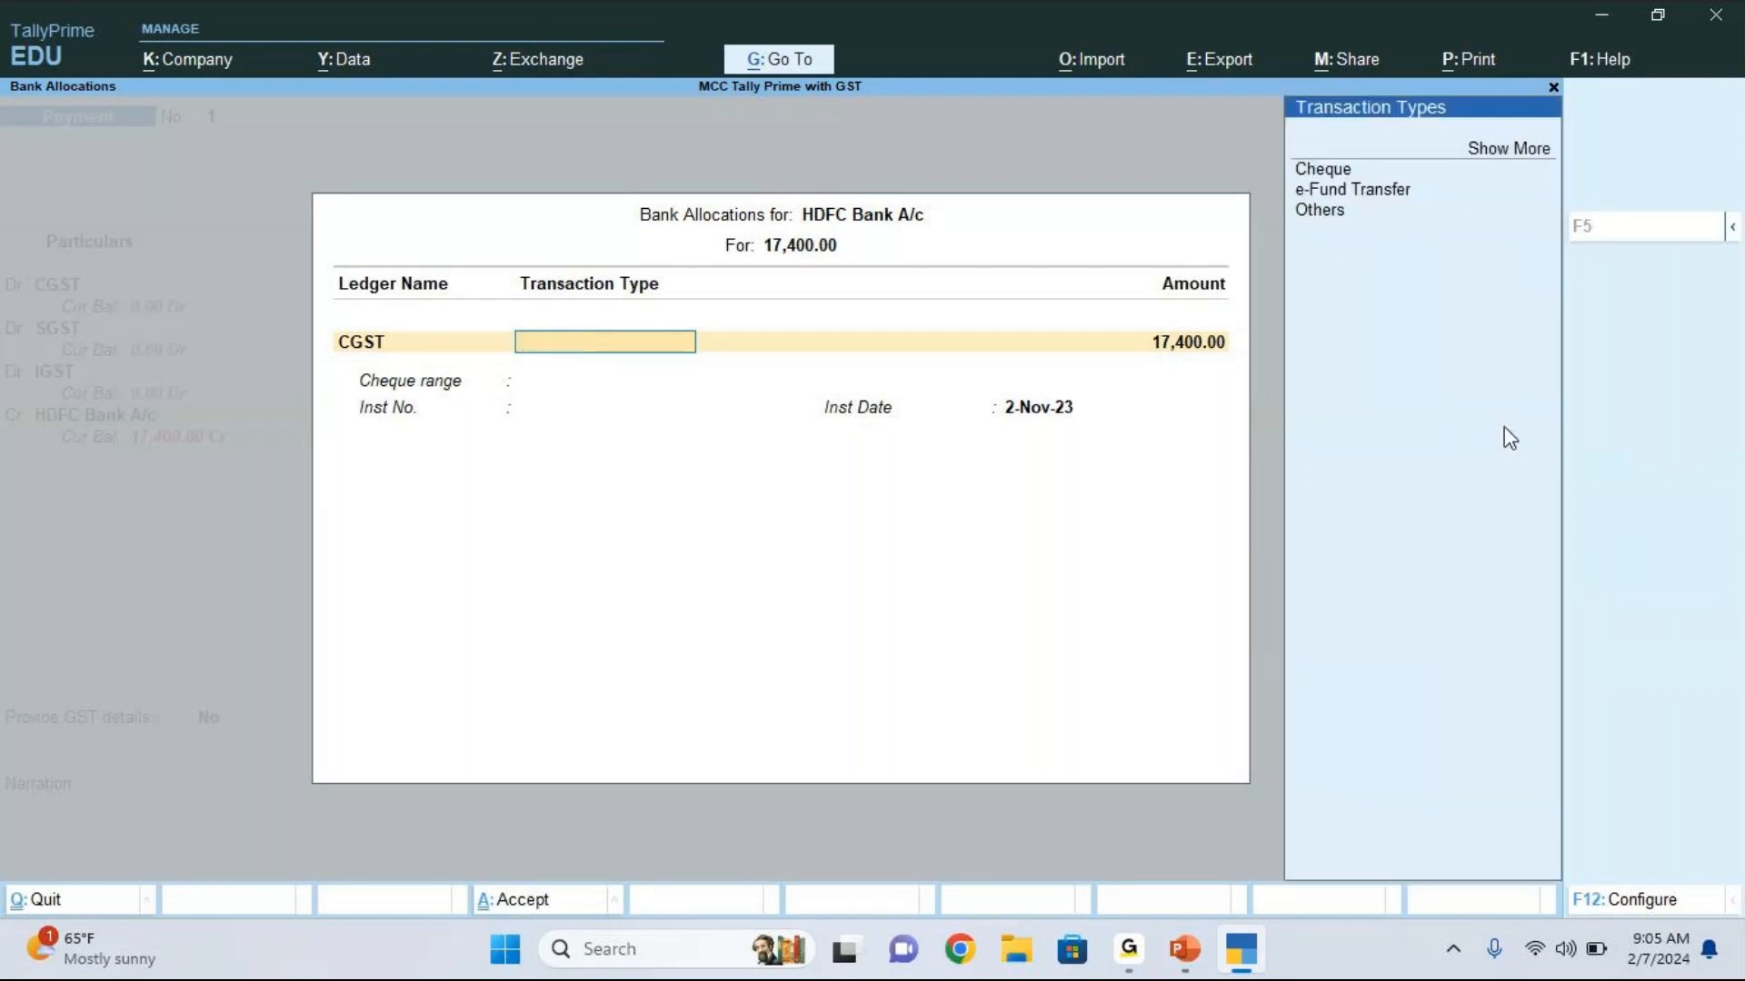
key(Down)
key(Down)
key(Down)
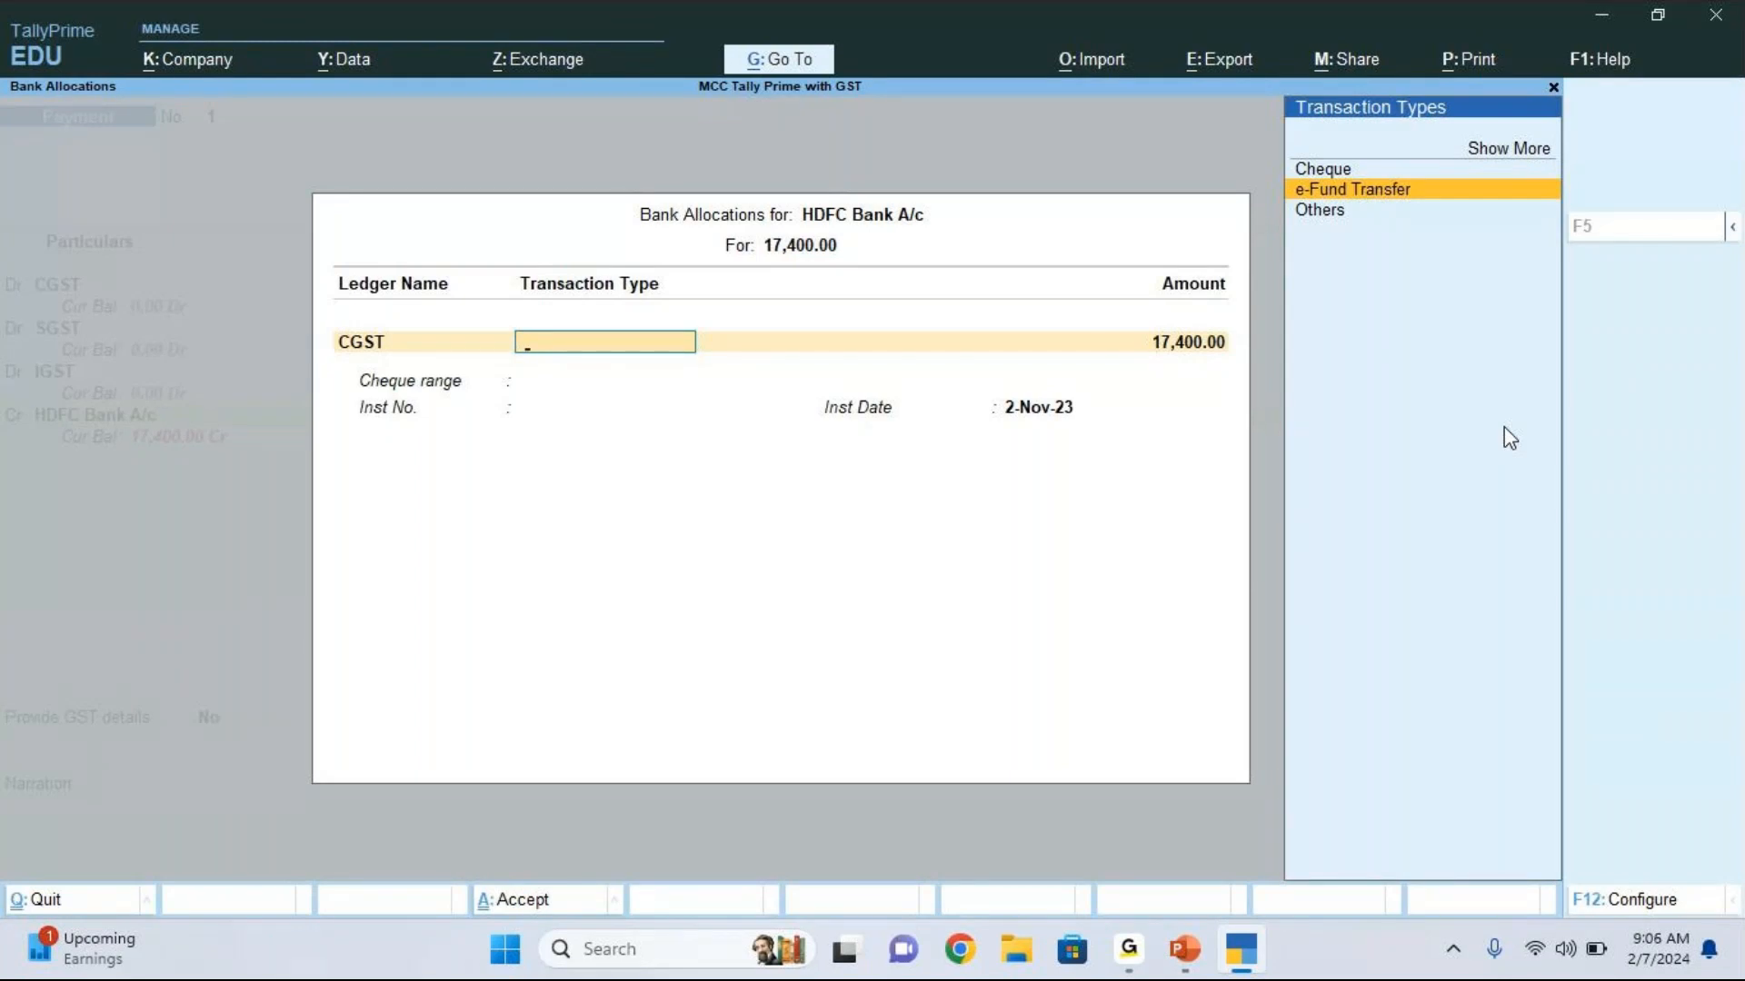
click(1093, 861)
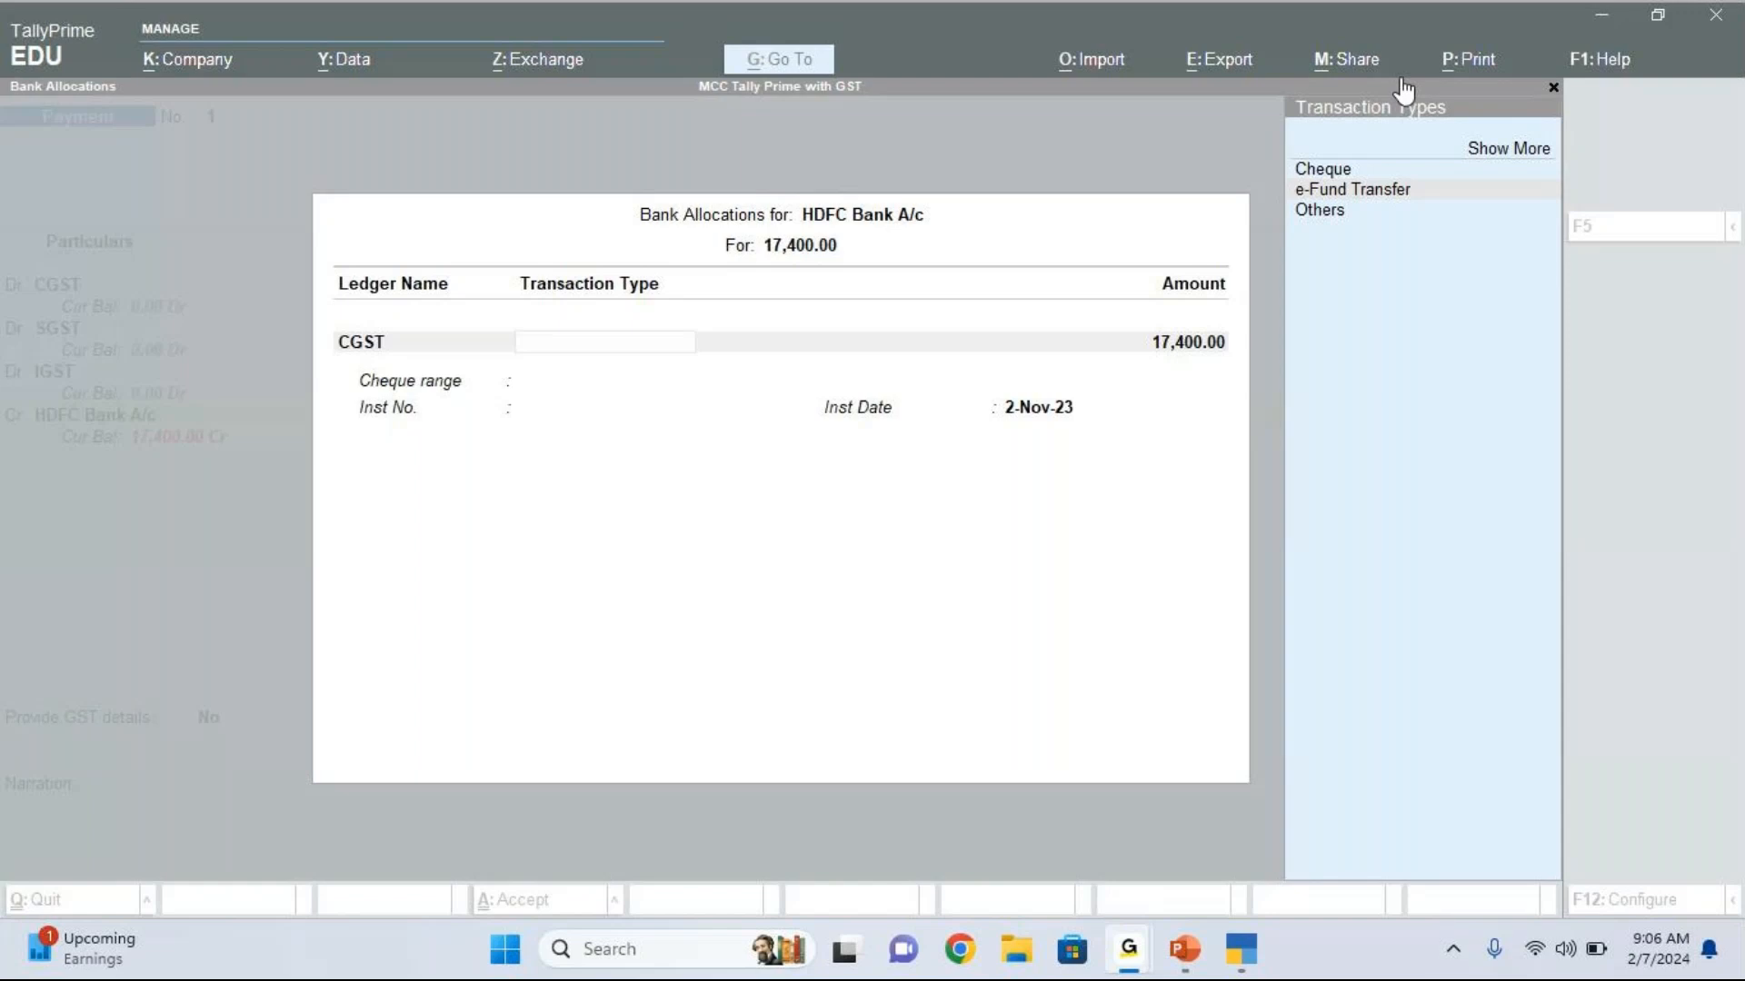
click(675, 346)
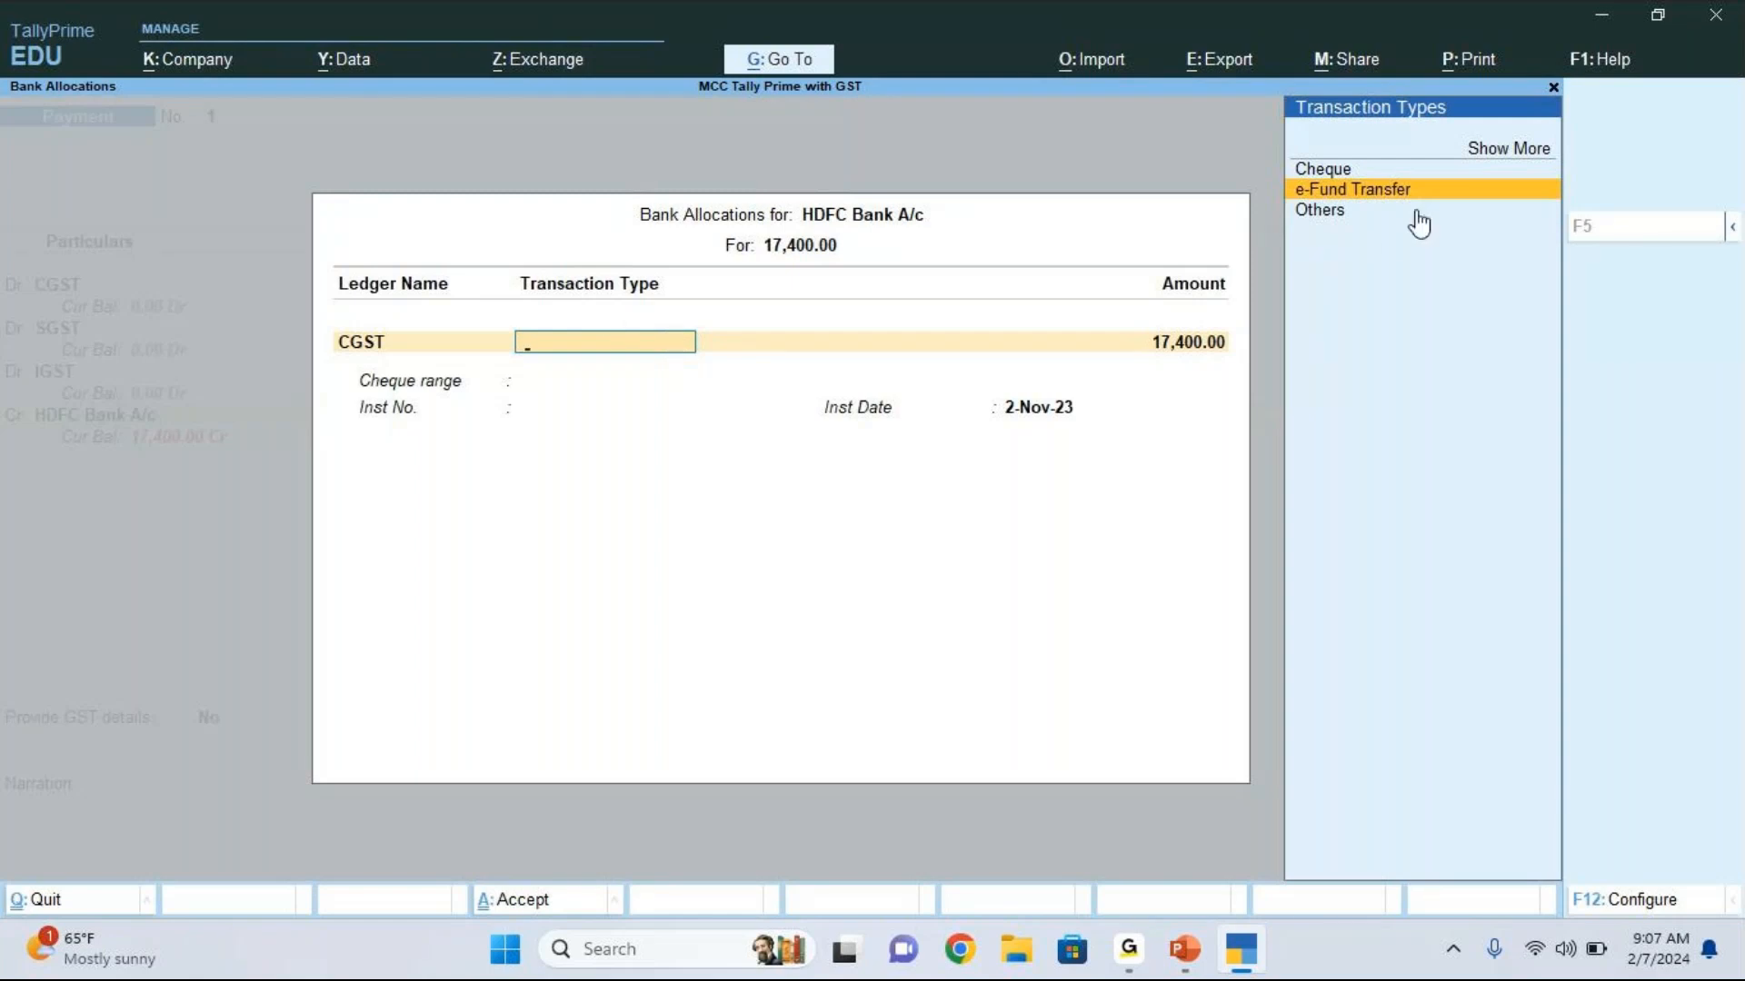
key(Return)
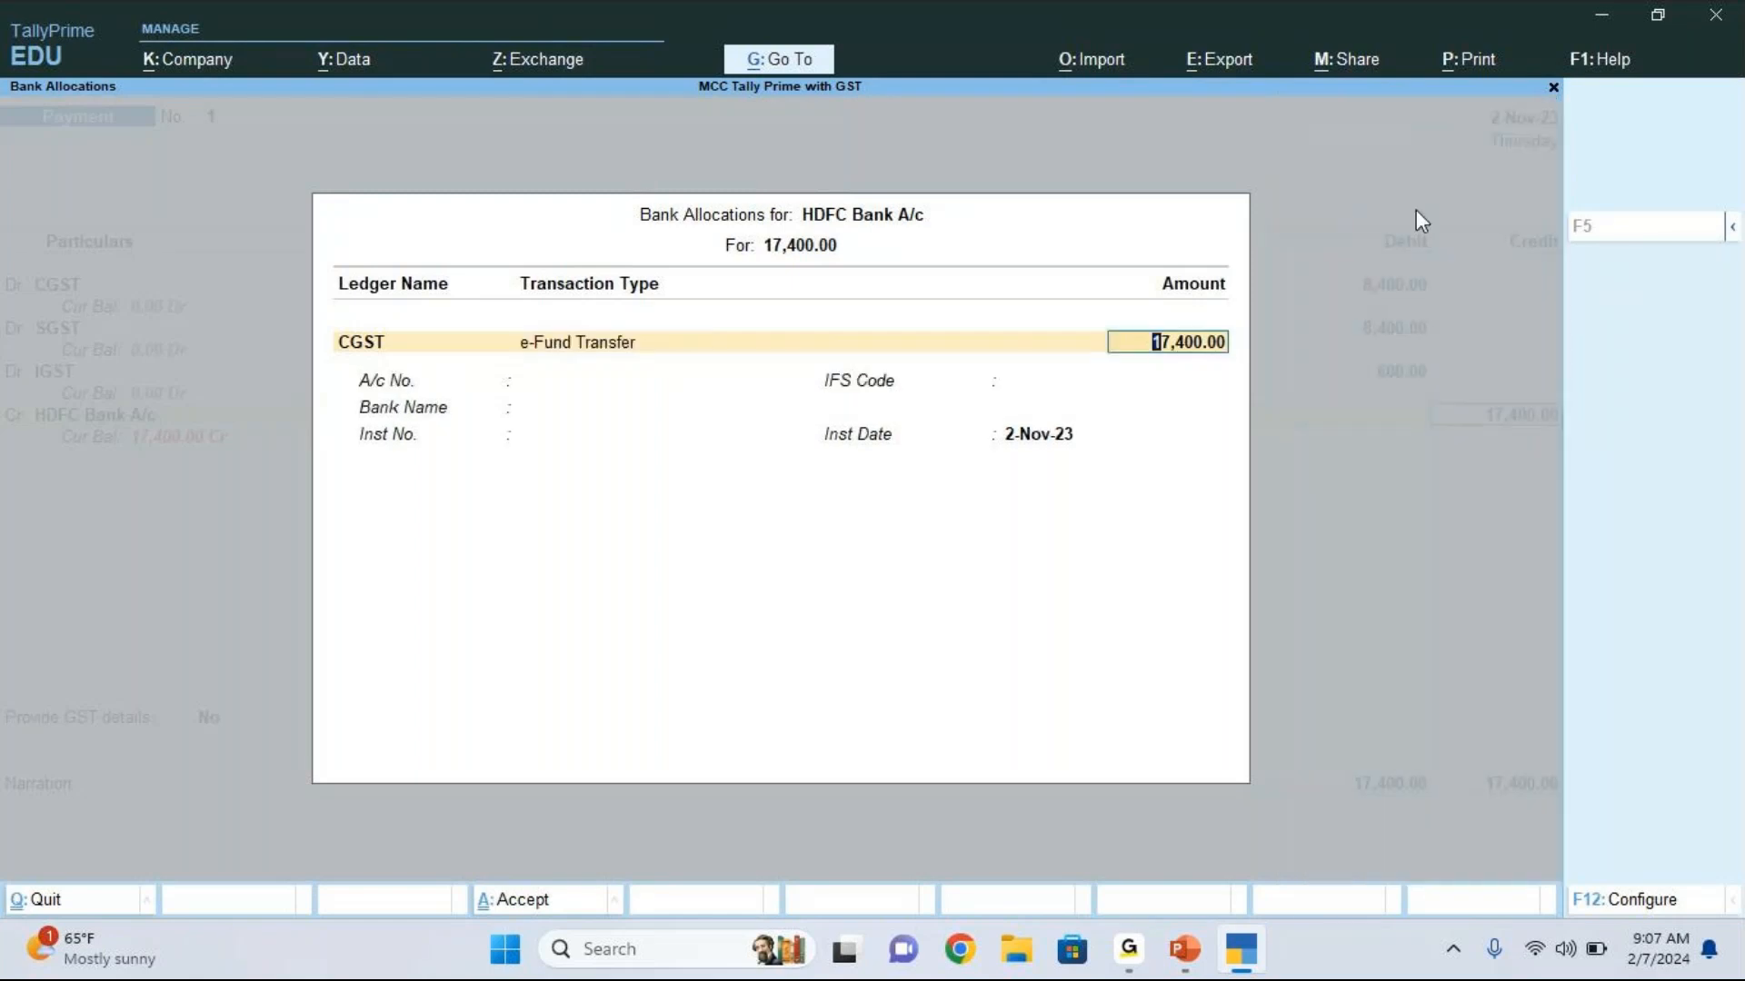
Step: Complete the bank allocation for 17,400 with bank name Not Applicable, no instrument number and instrument date 2-Nov-23
key(Return)
key(Return)
key(Return)
key(Return)
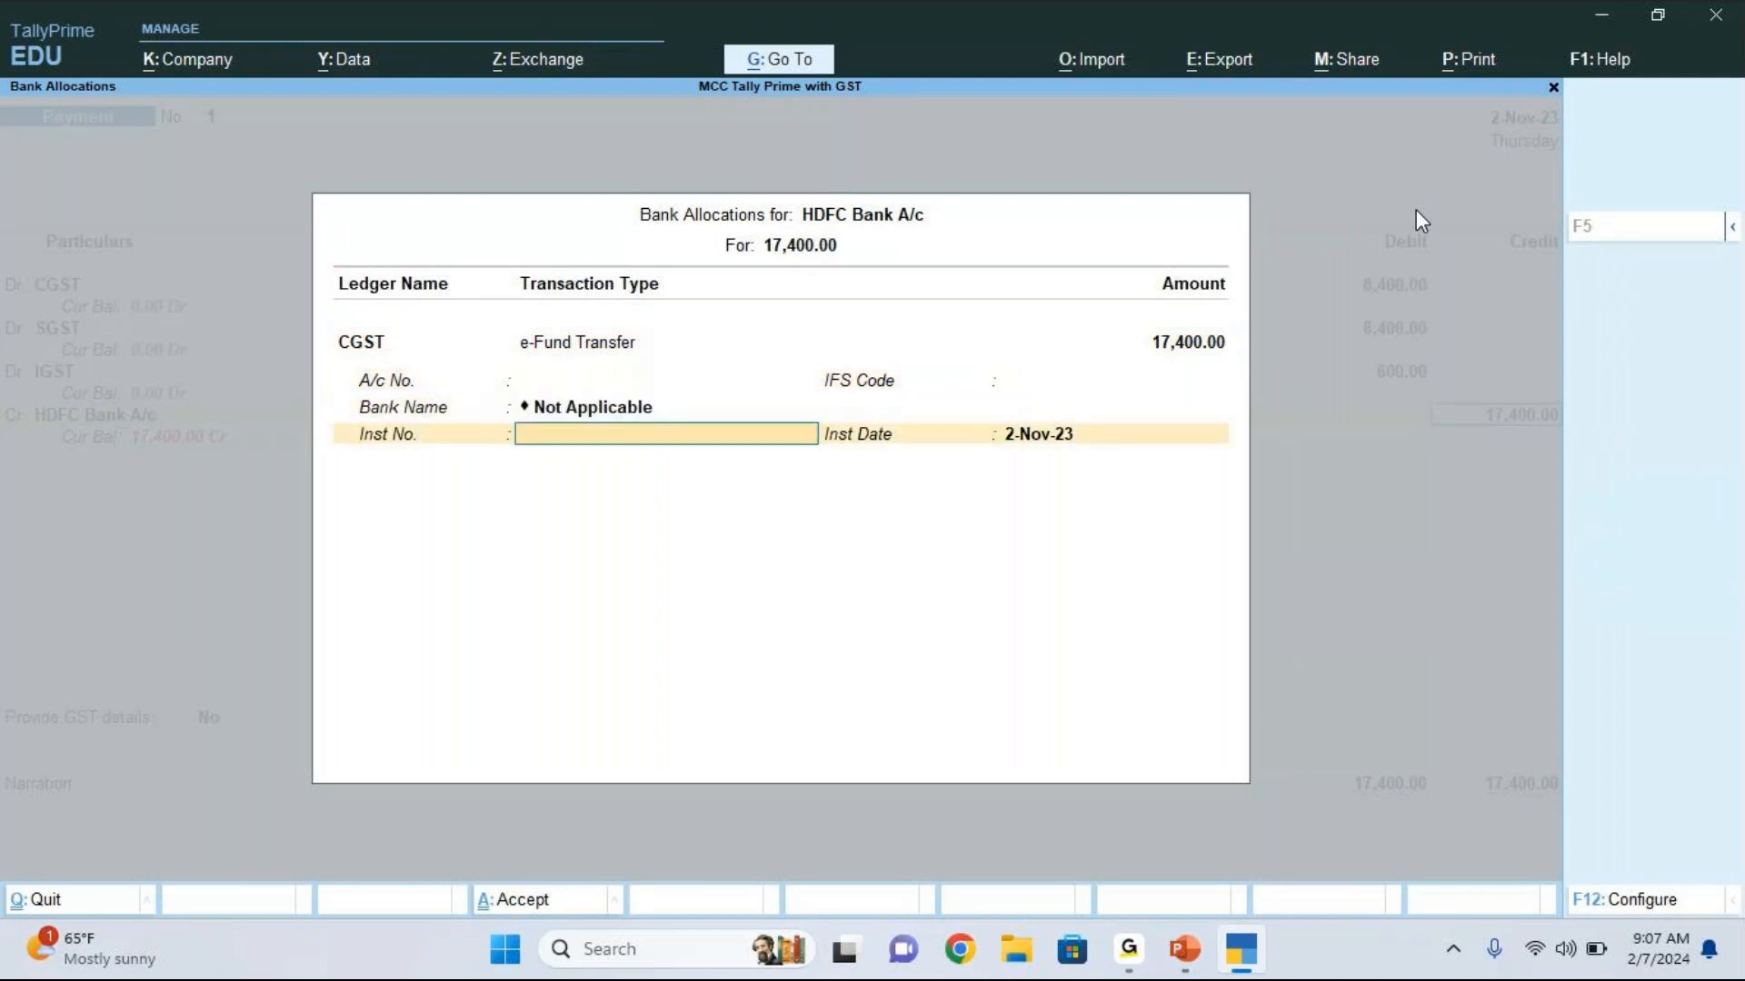
key(Return)
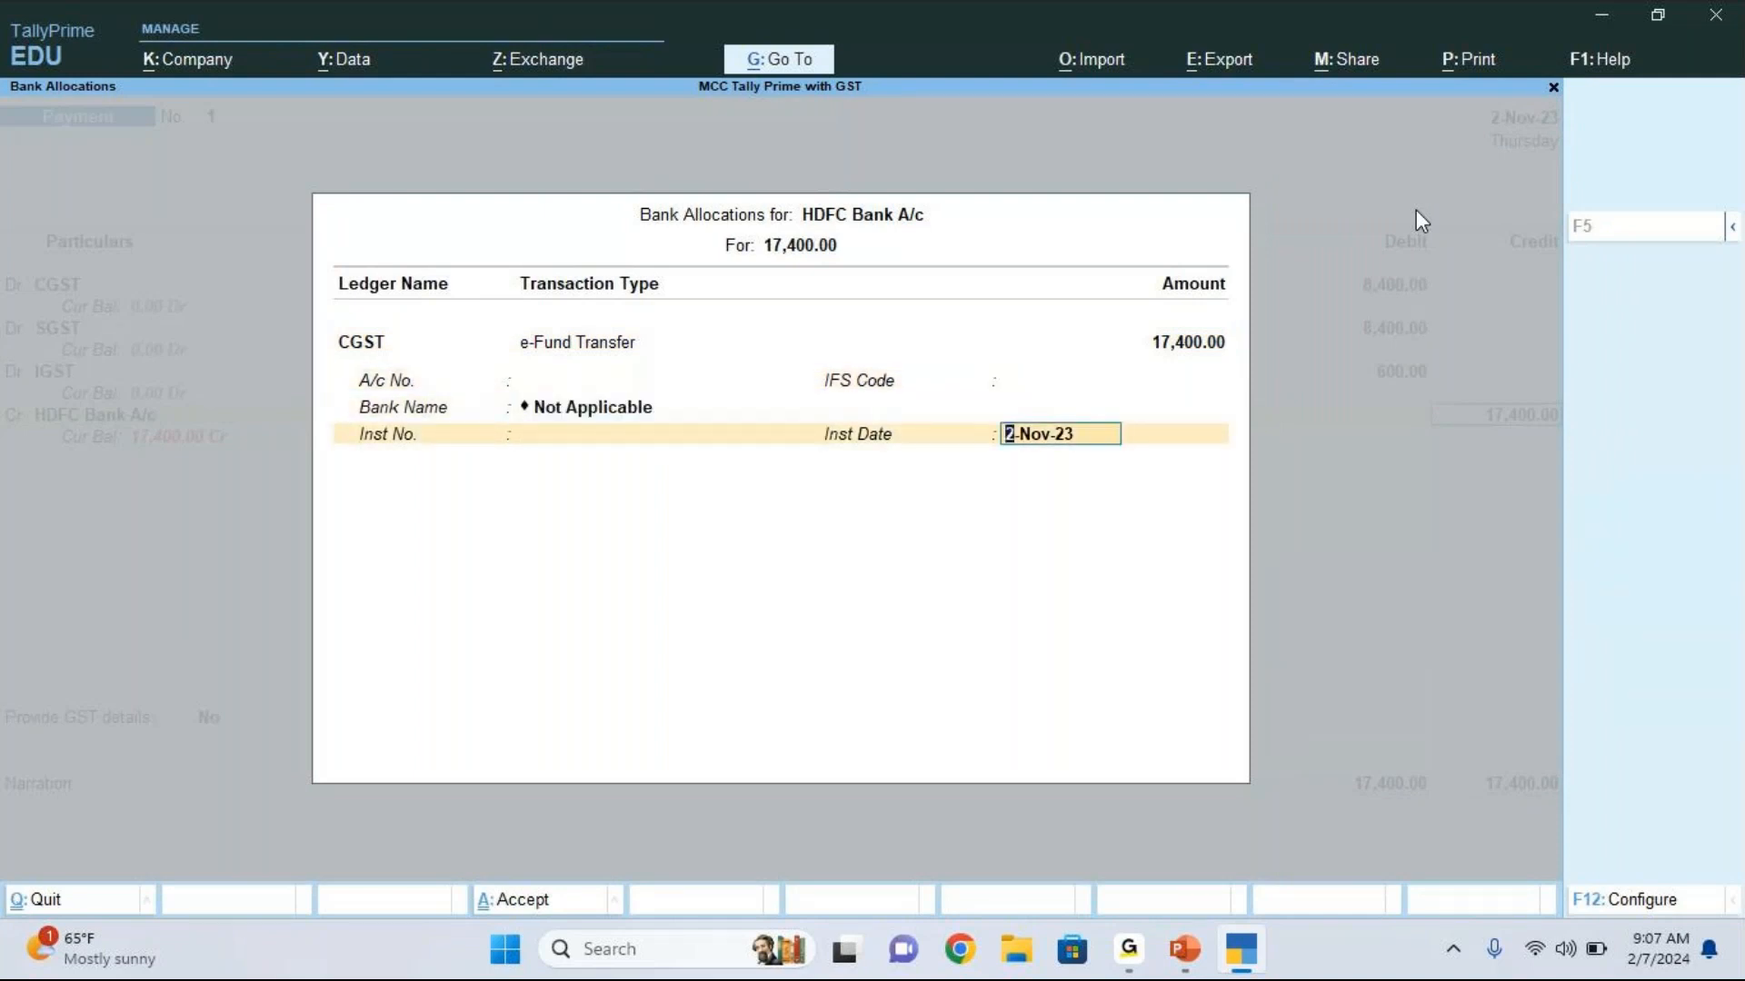
key(Return)
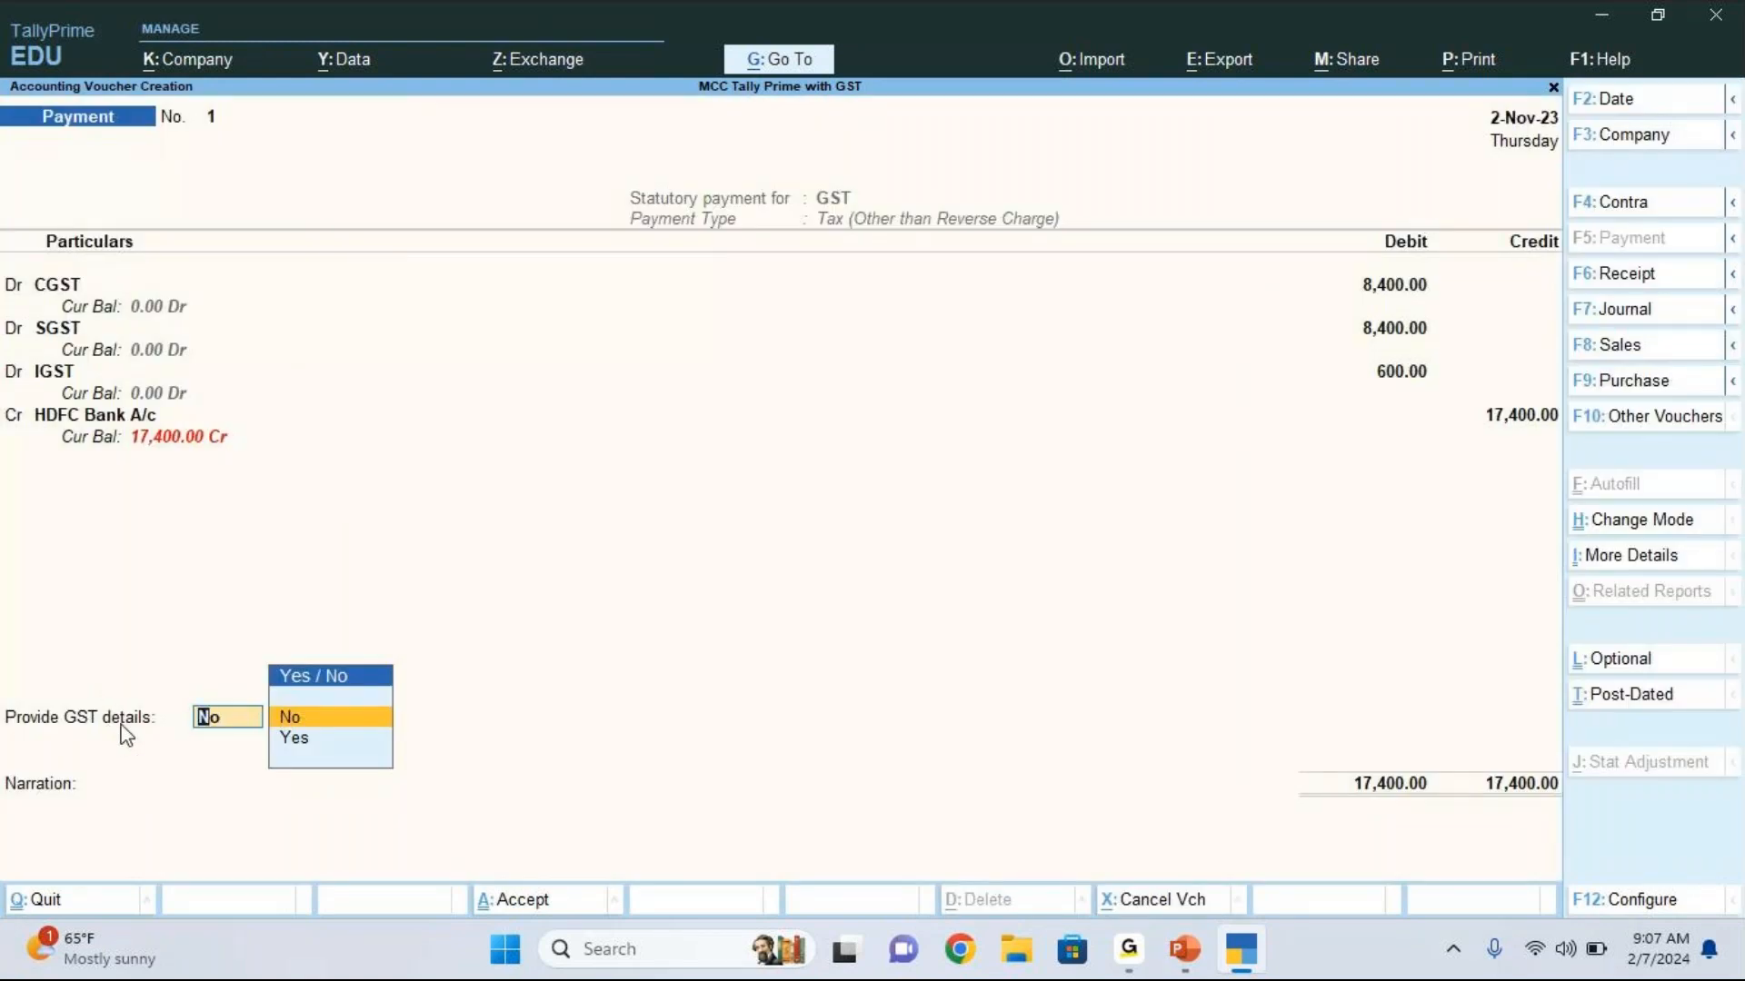
Step: Set Provide GST details to Yes to open the voucher's bank details, and dismiss the chat notification
key(Down)
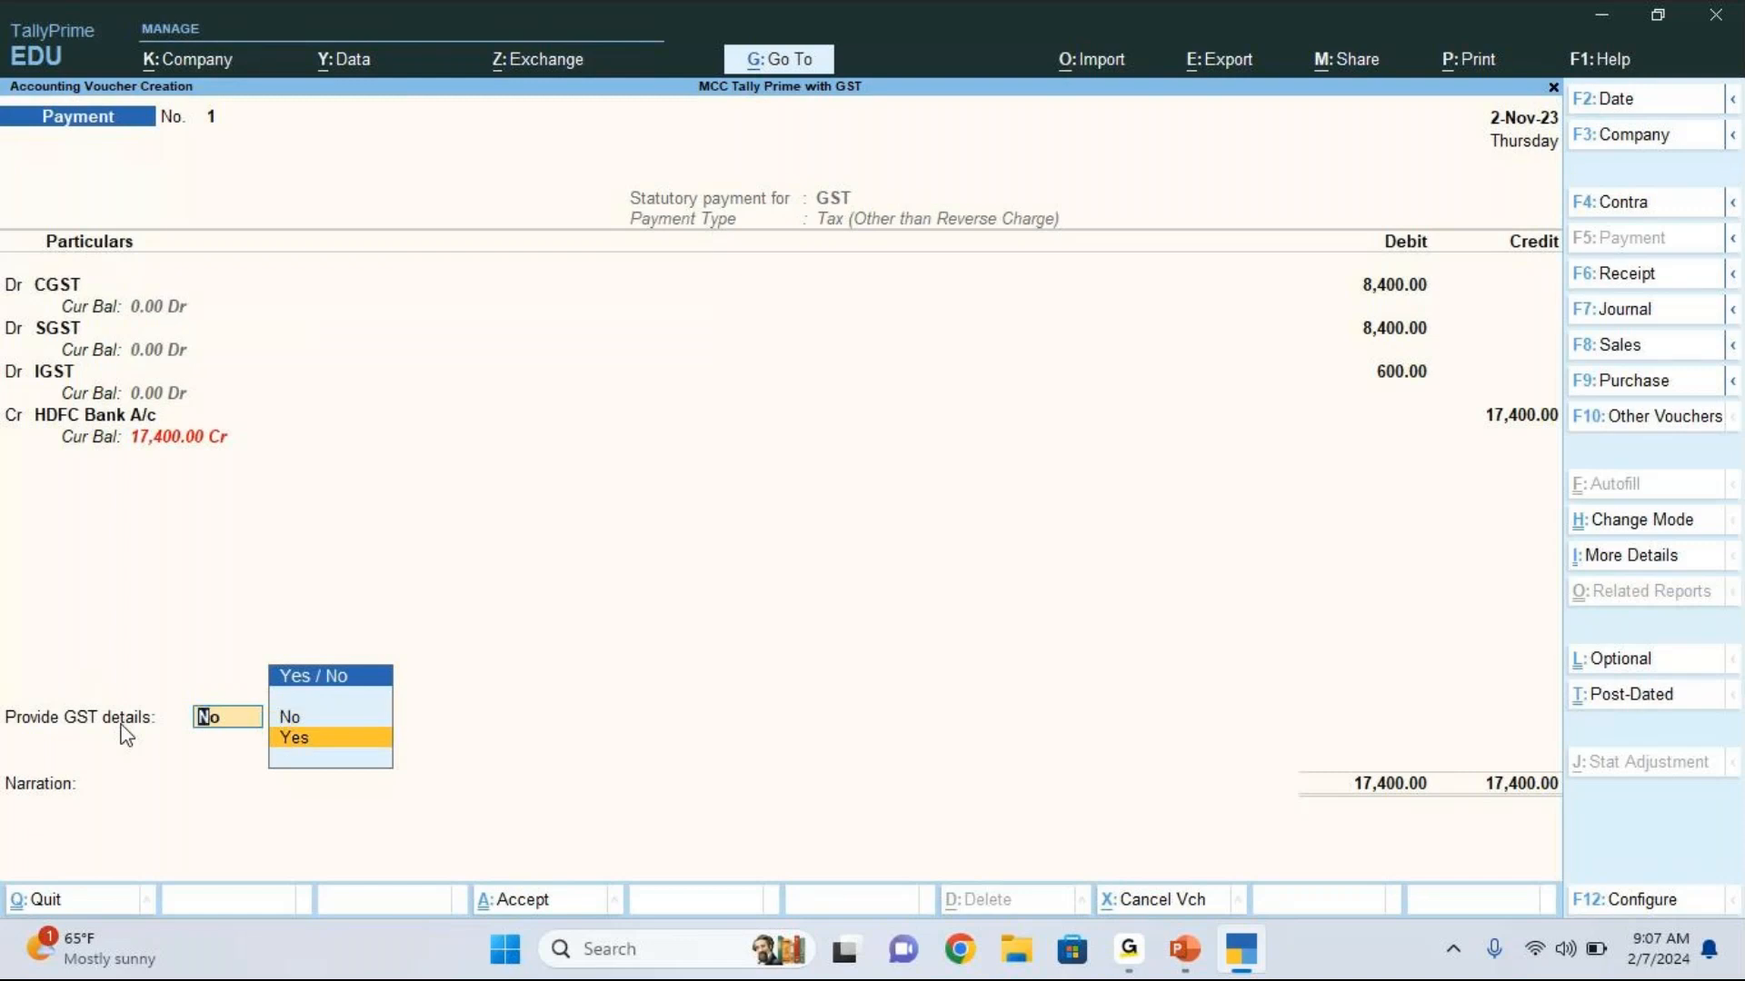
key(Return)
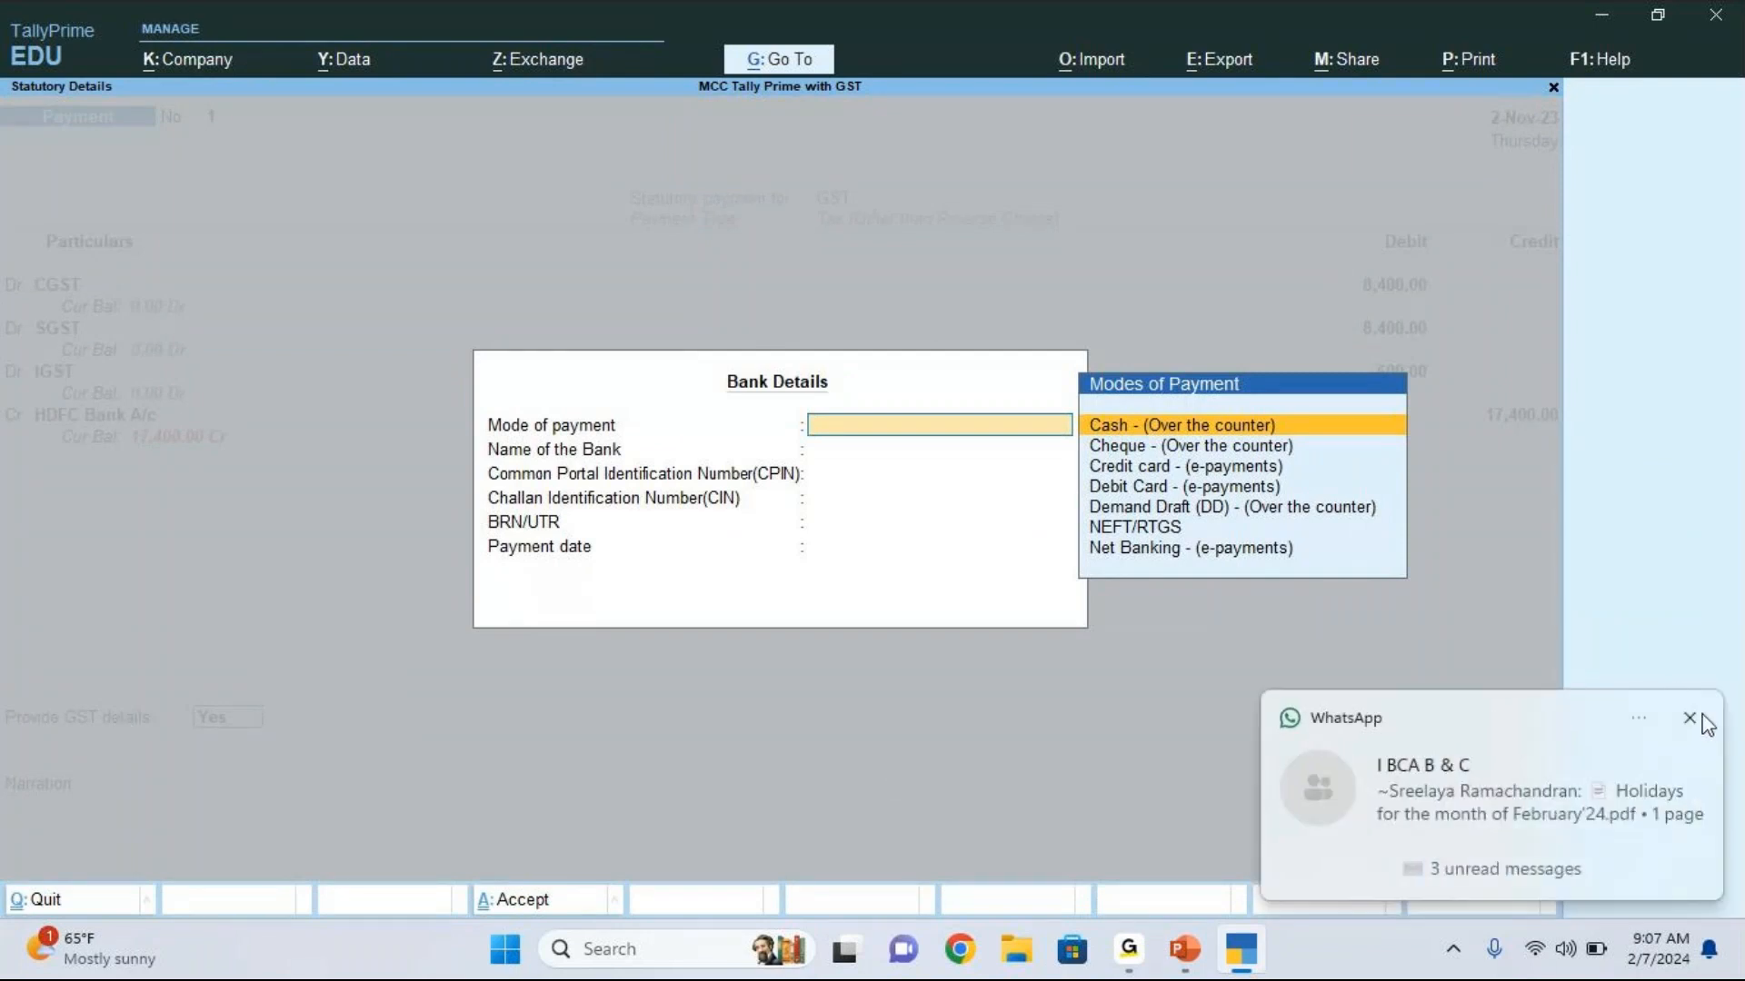
click(1692, 719)
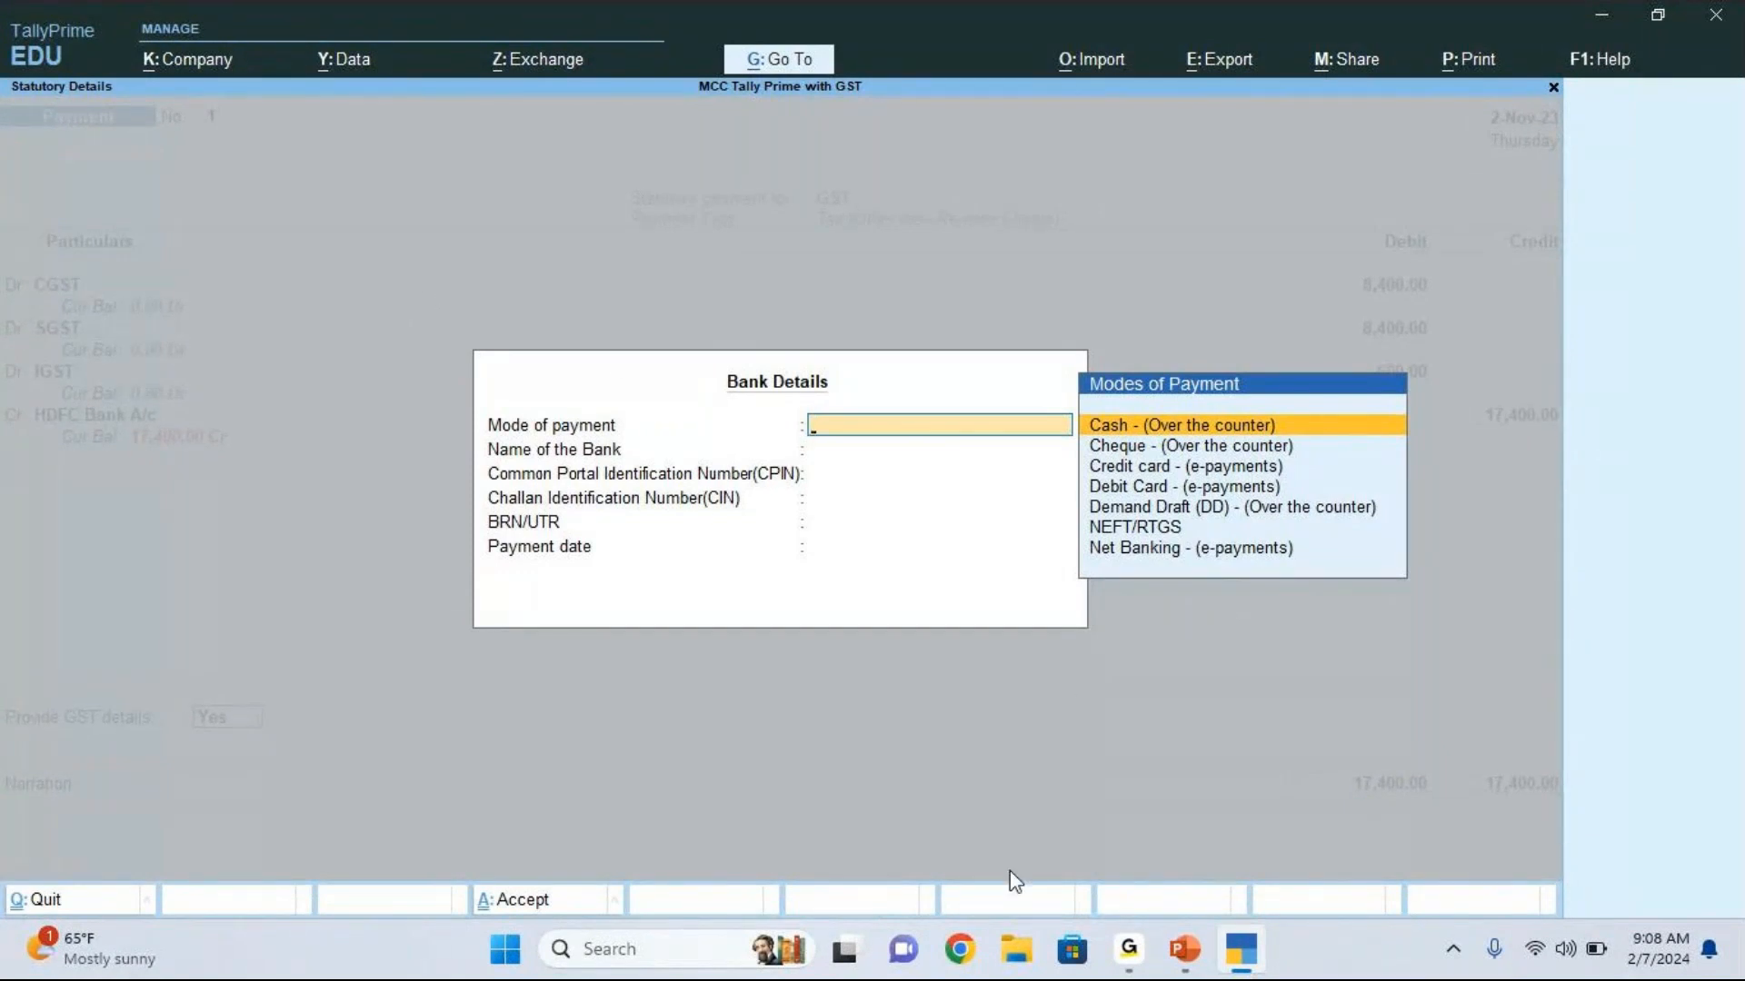
Step: Switch to Chrome and search Google for "gst tax challan"
click(963, 959)
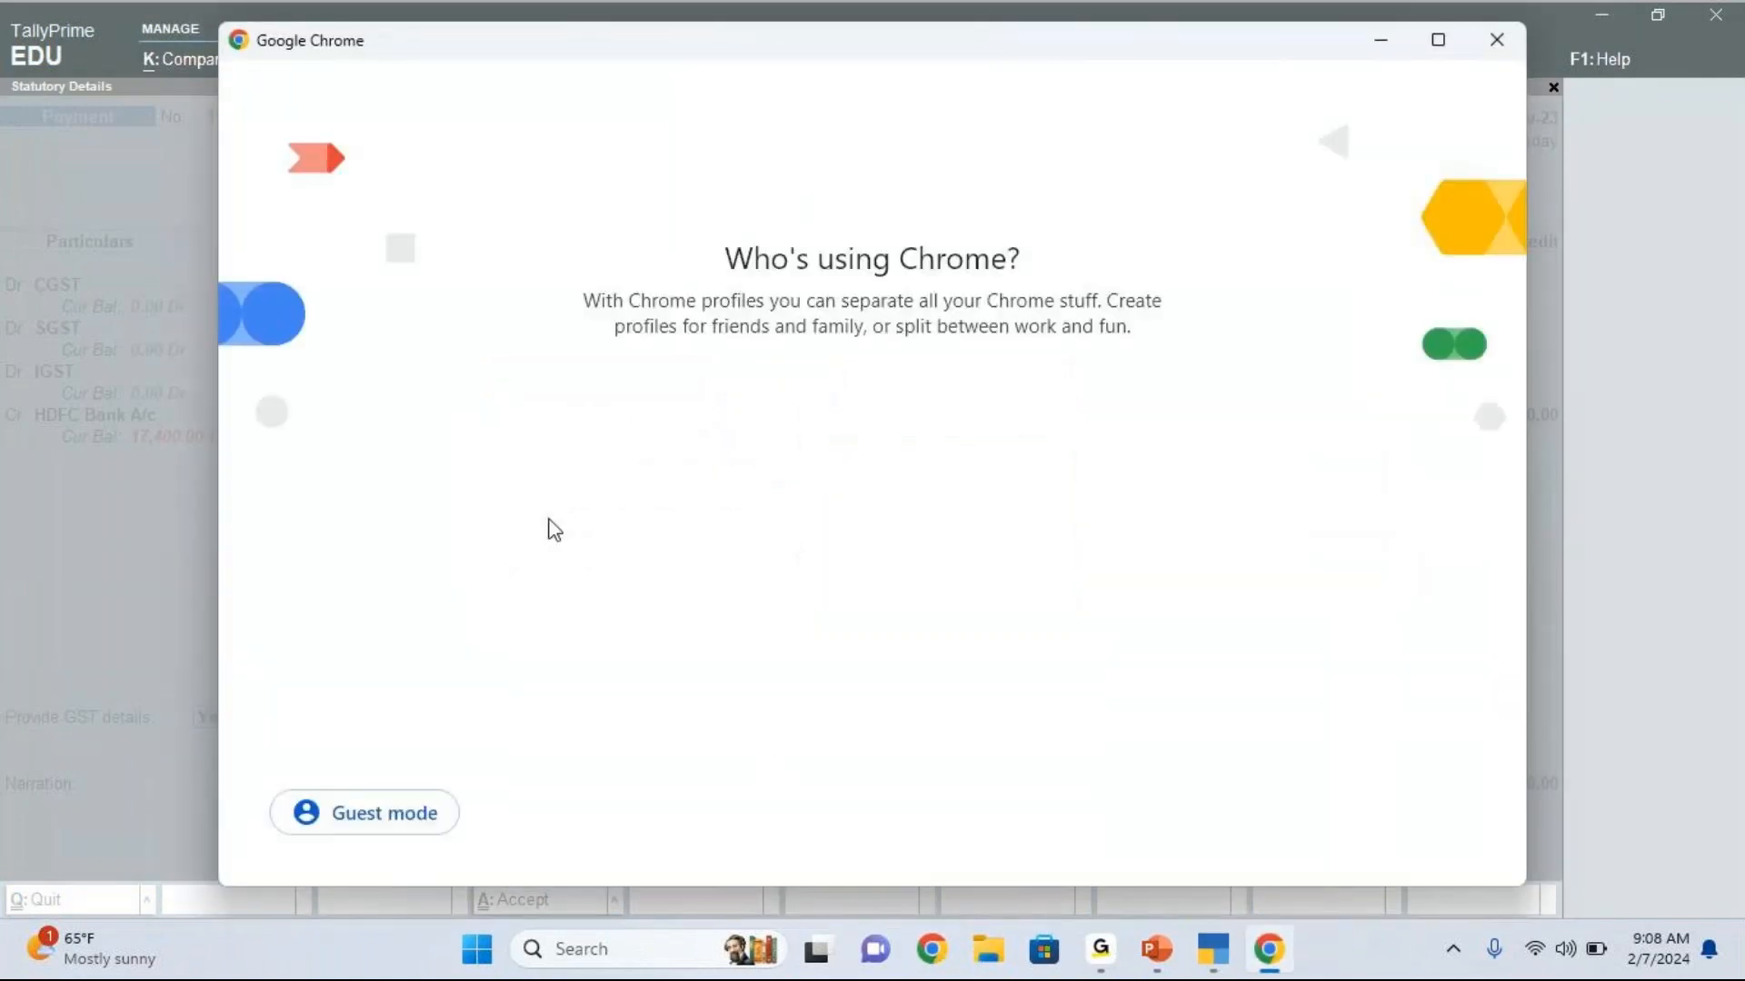
click(543, 467)
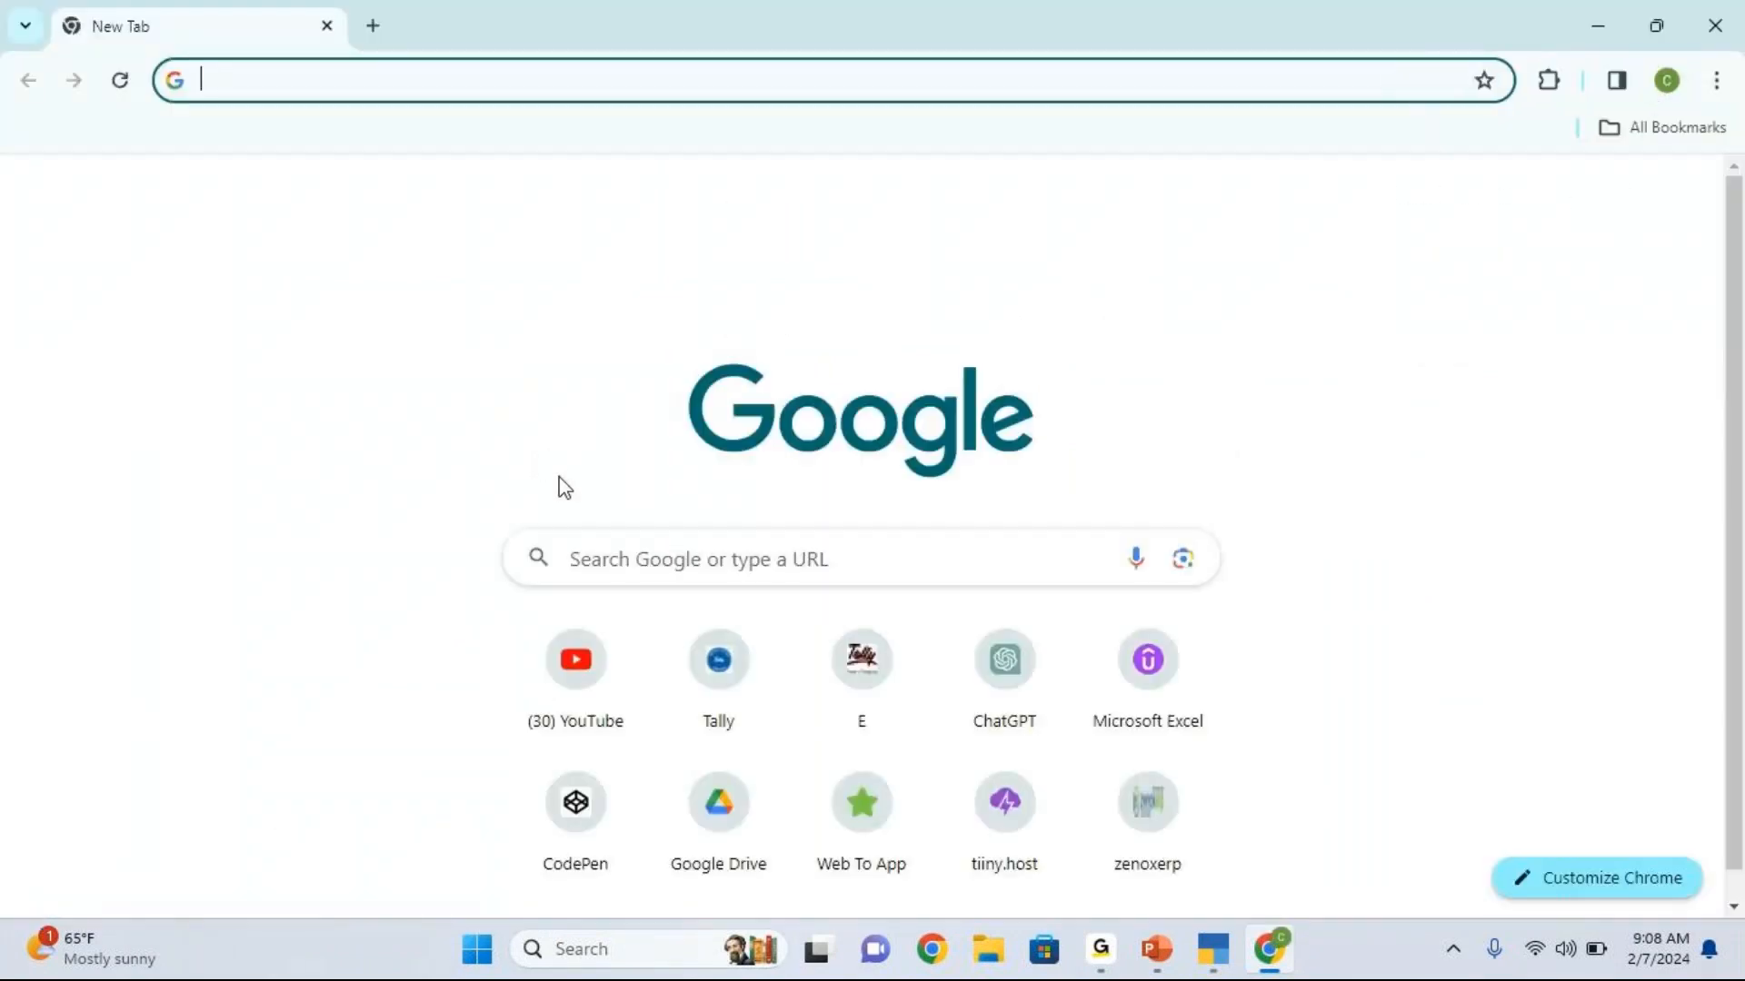
click(610, 555)
text(gsts)
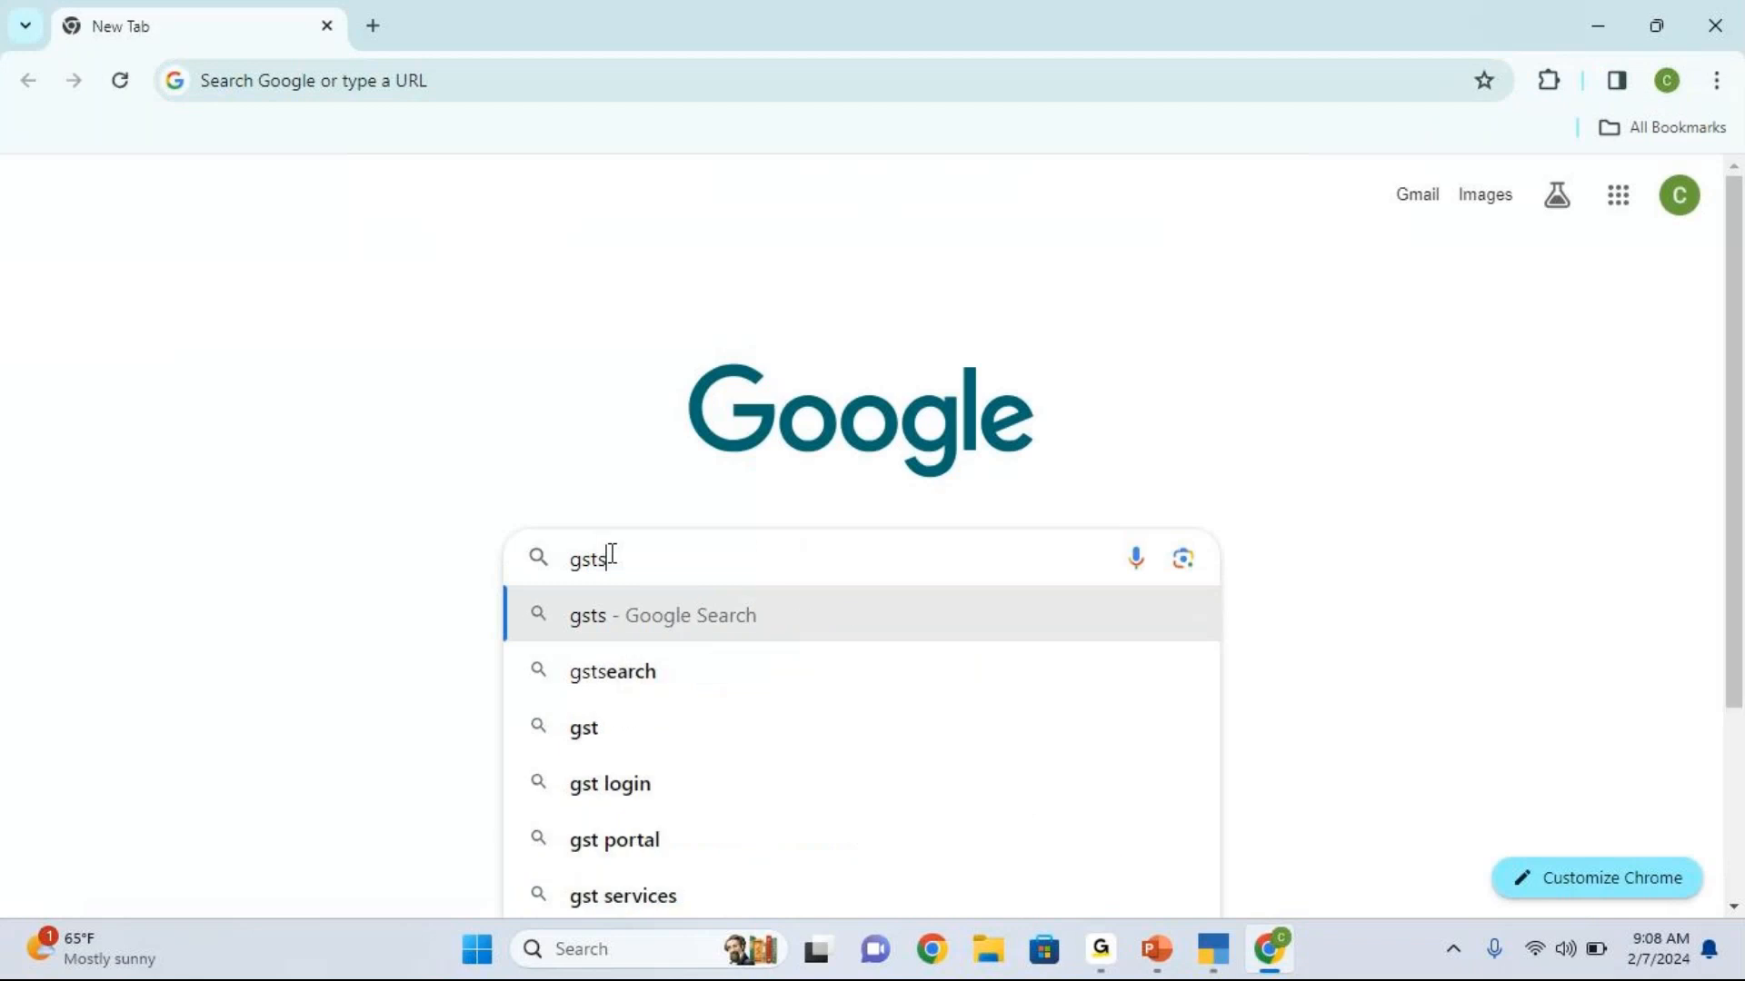
key(BackSpace)
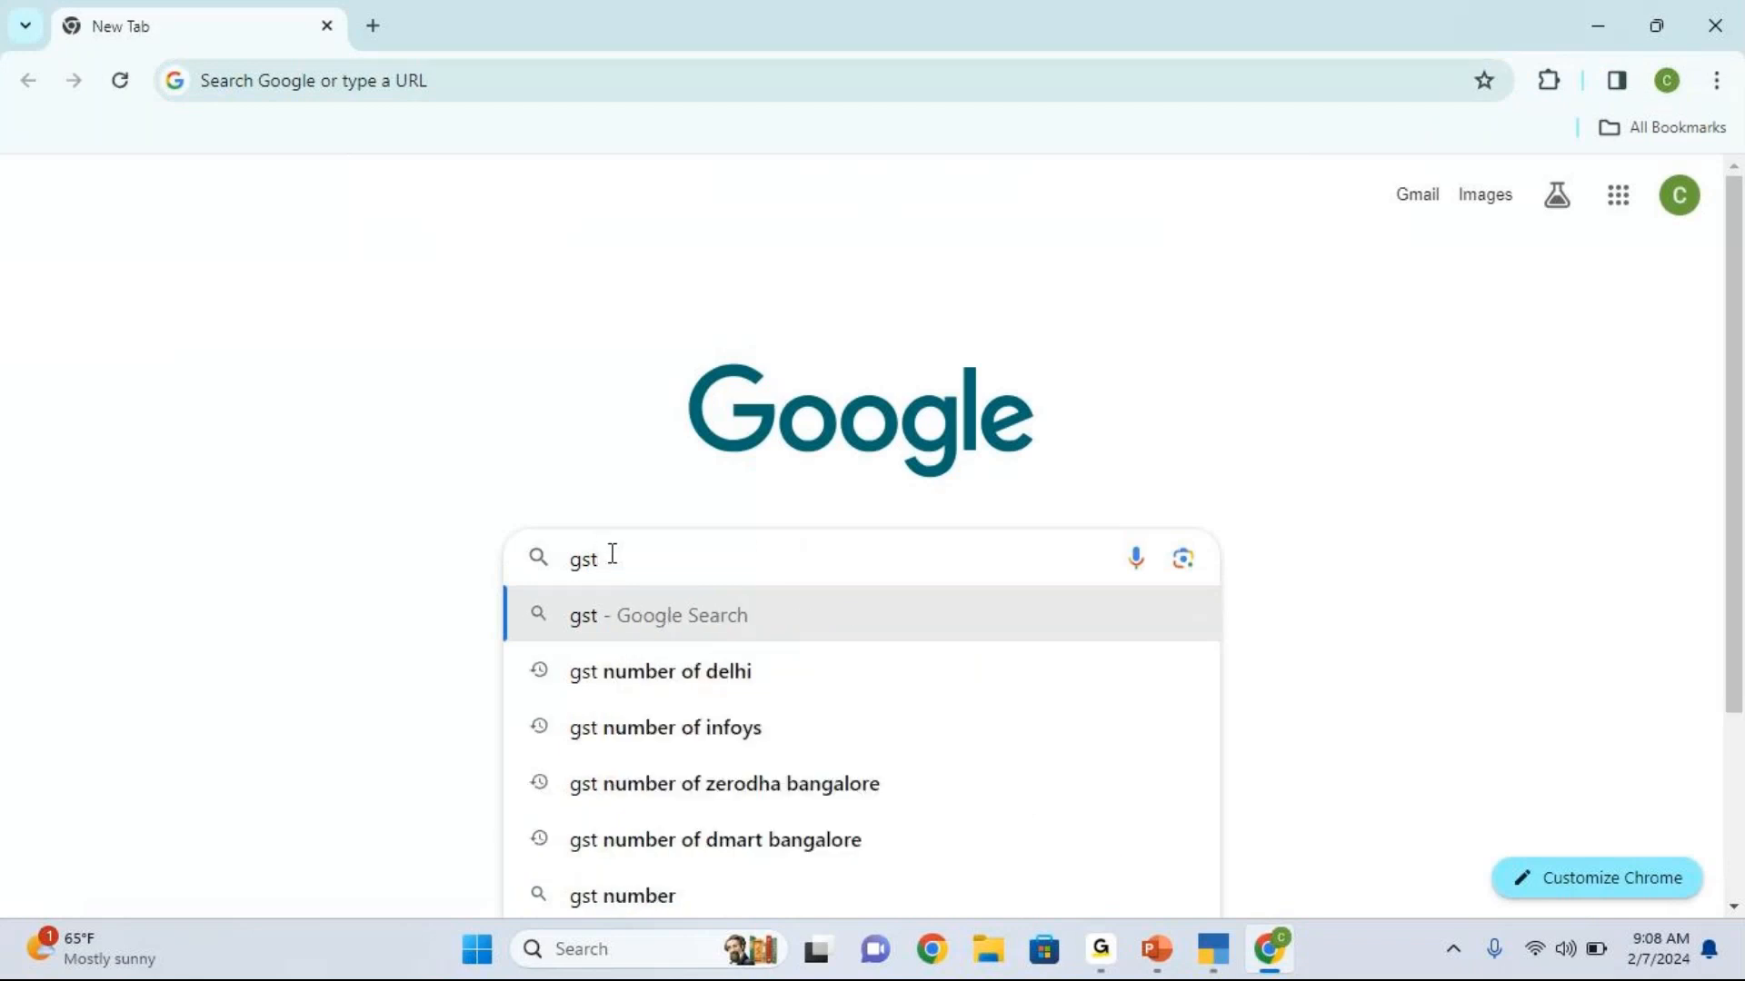
text(t)
key(BackSpace)
text(t)
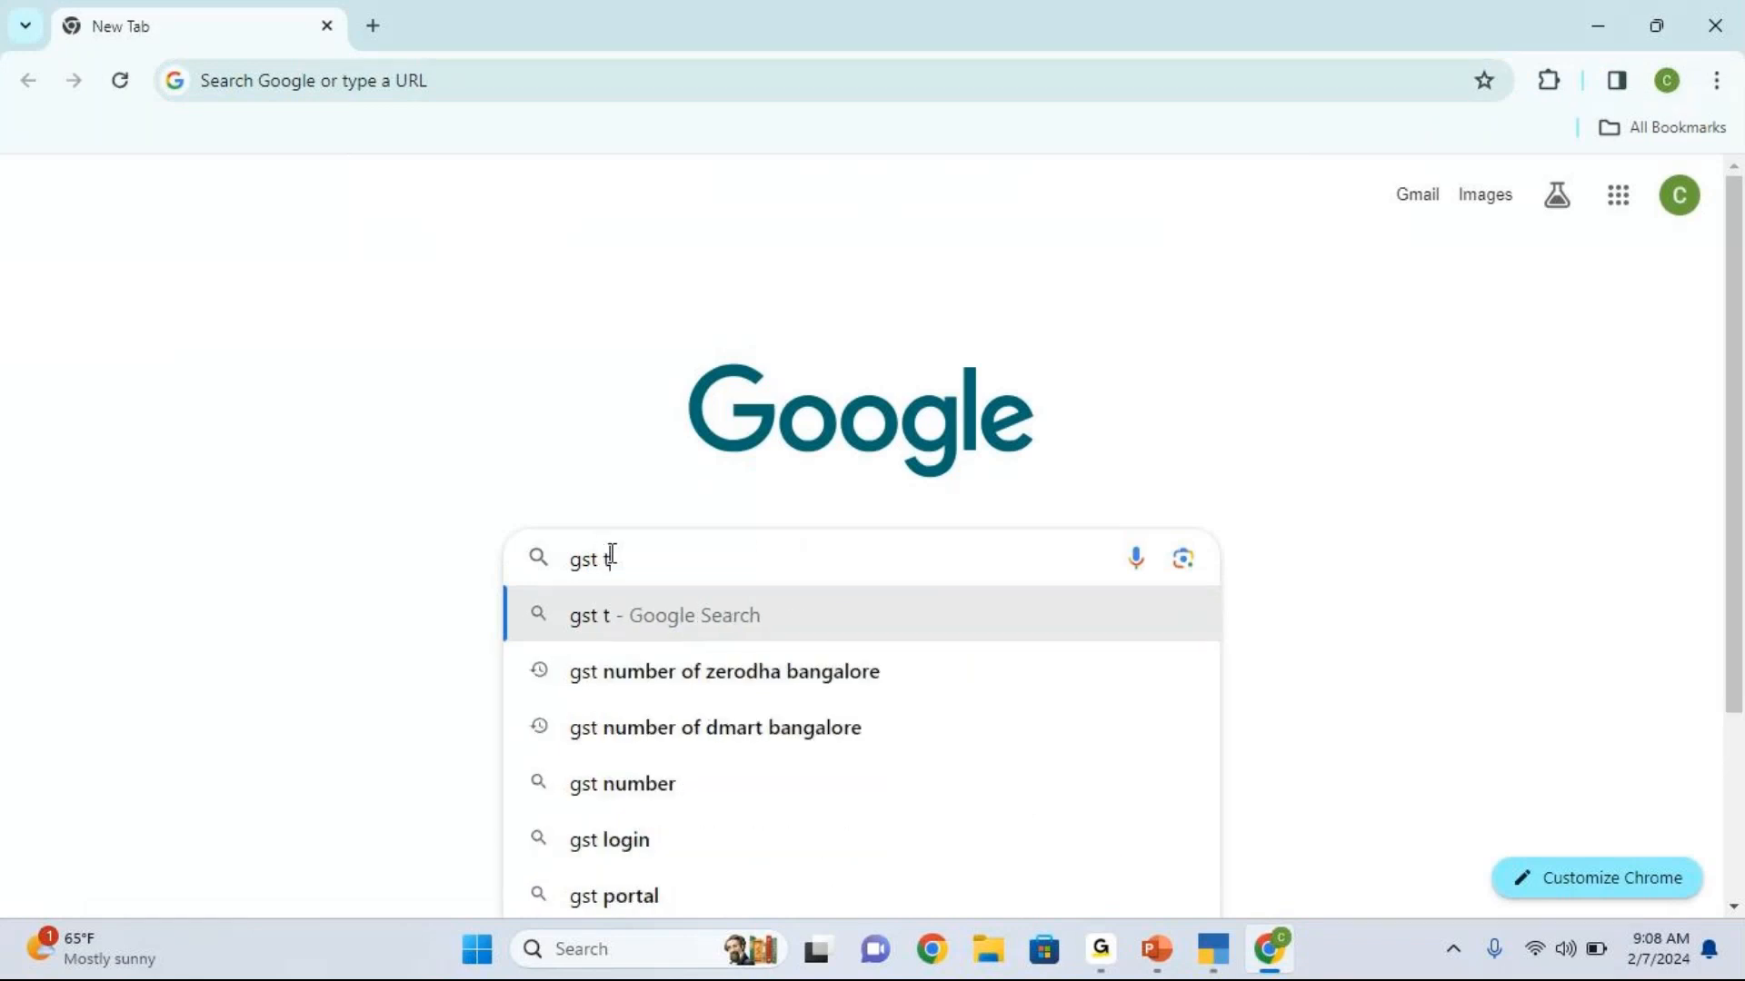
text(ax cha)
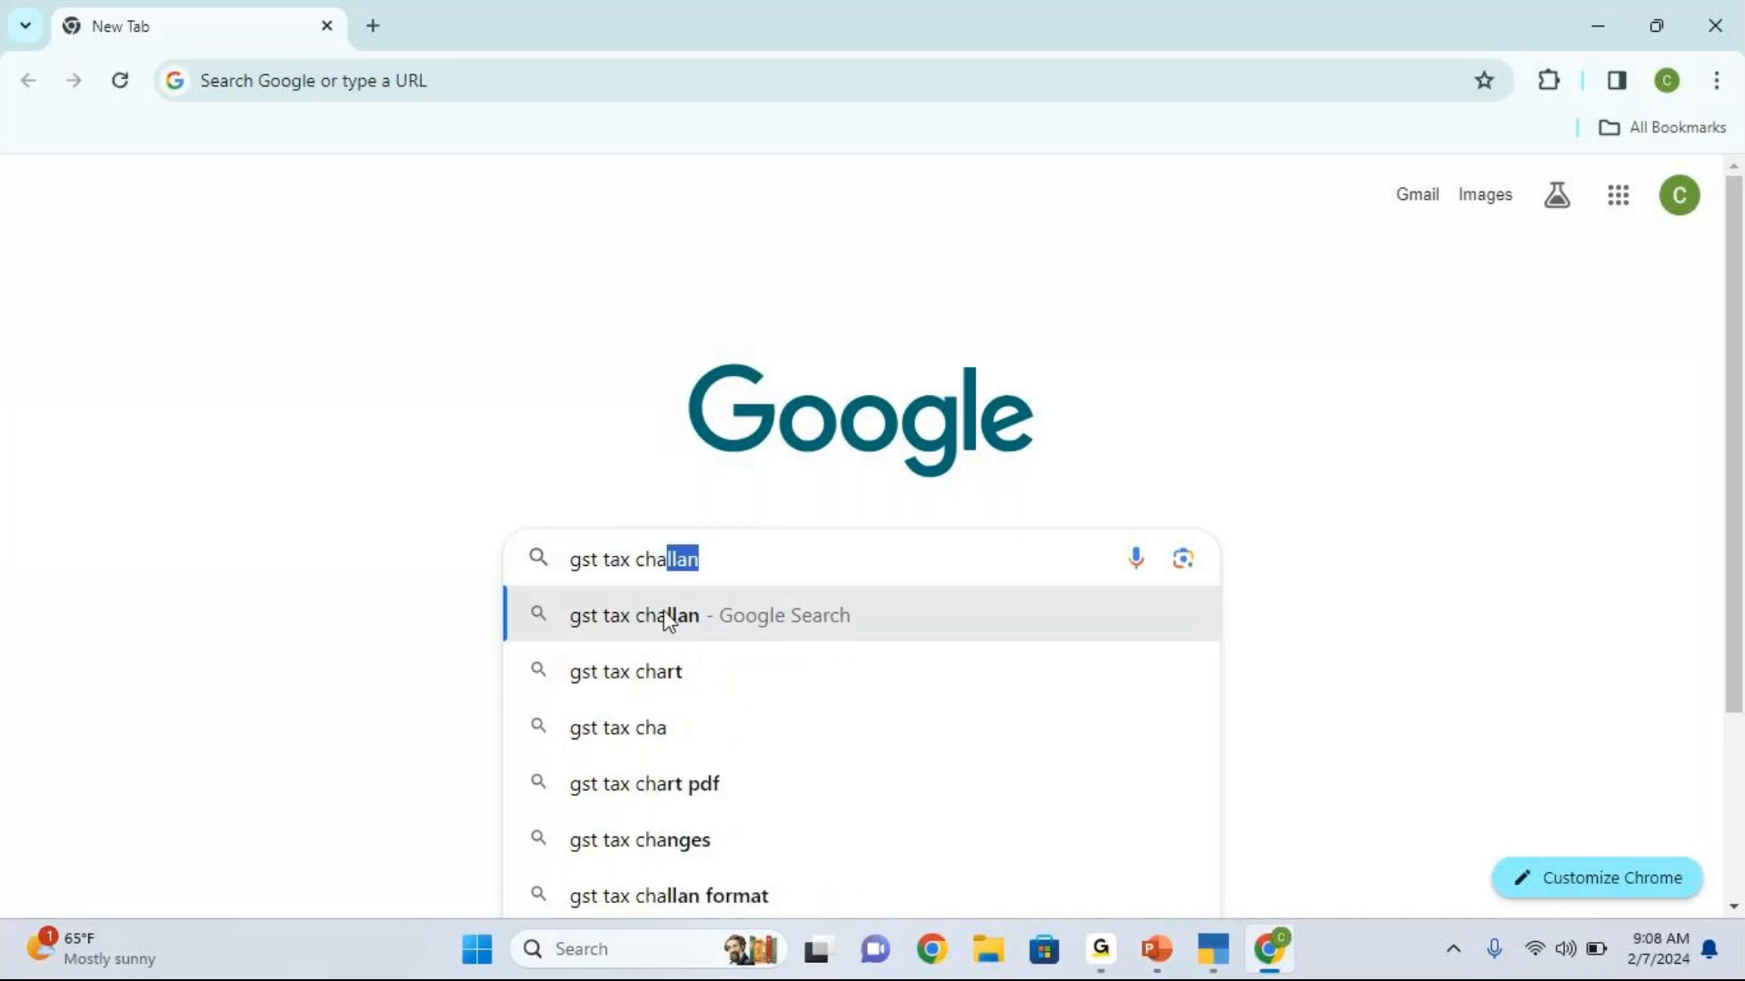
key(Return)
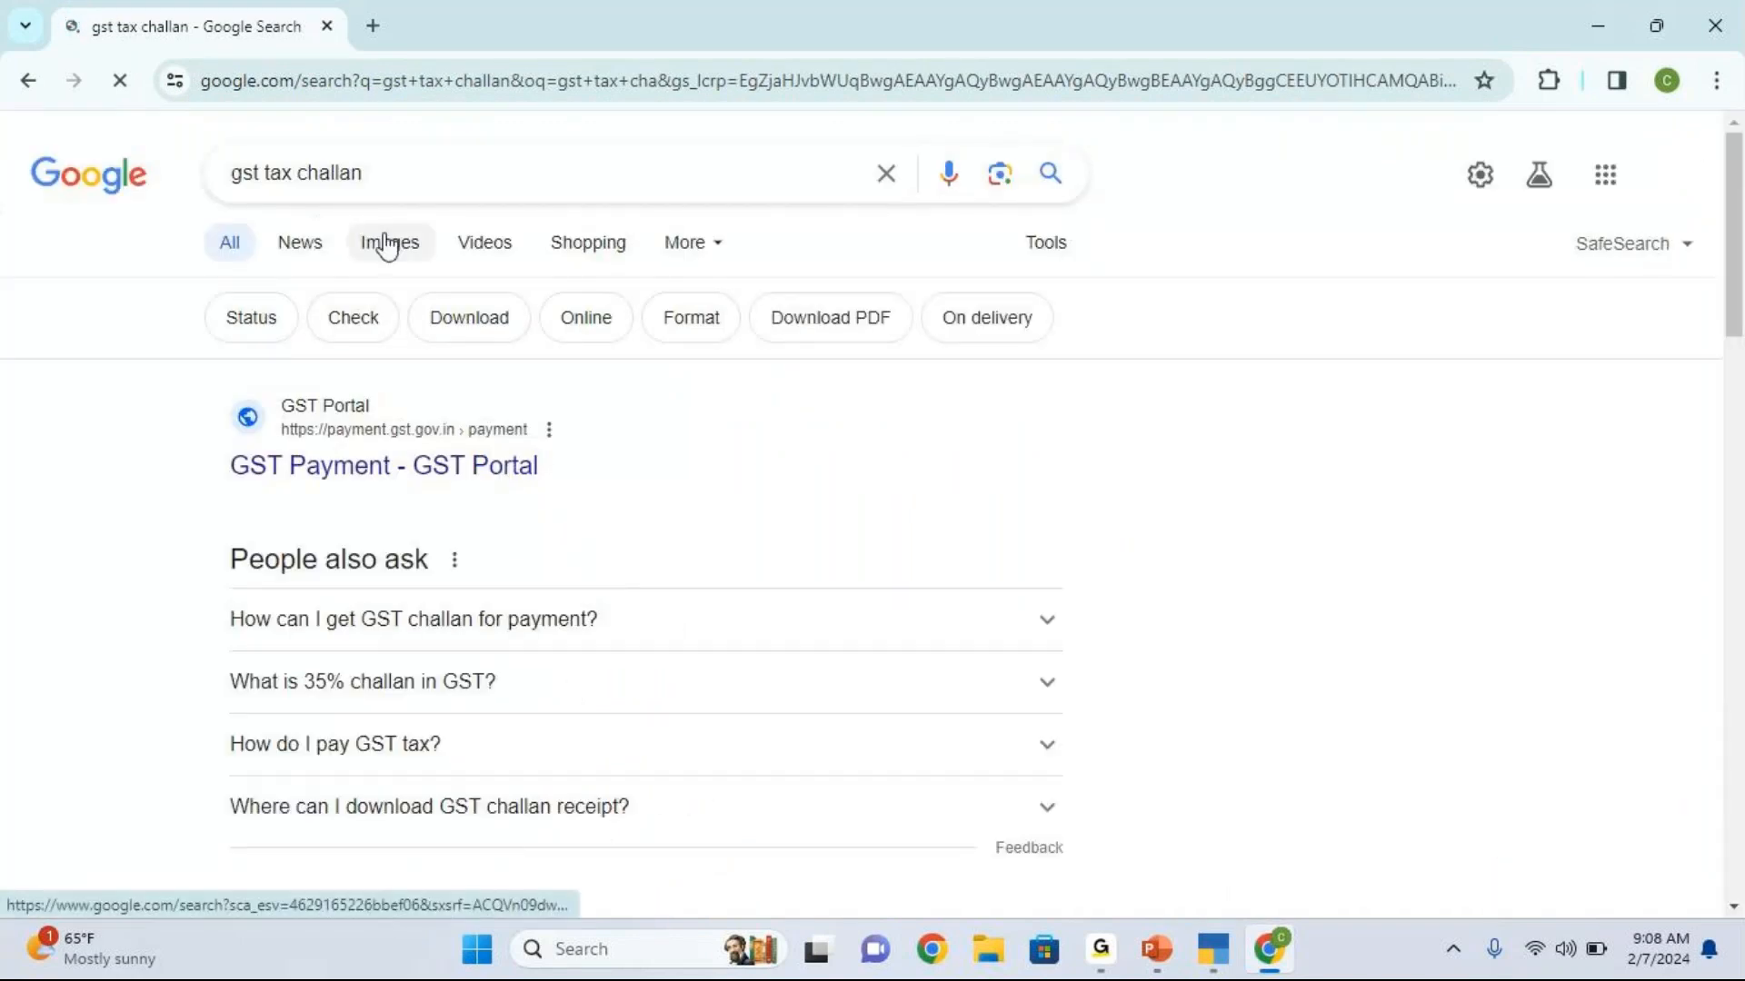
Step: Open TaxGuru's GST payment challan sample from the image results
click(390, 245)
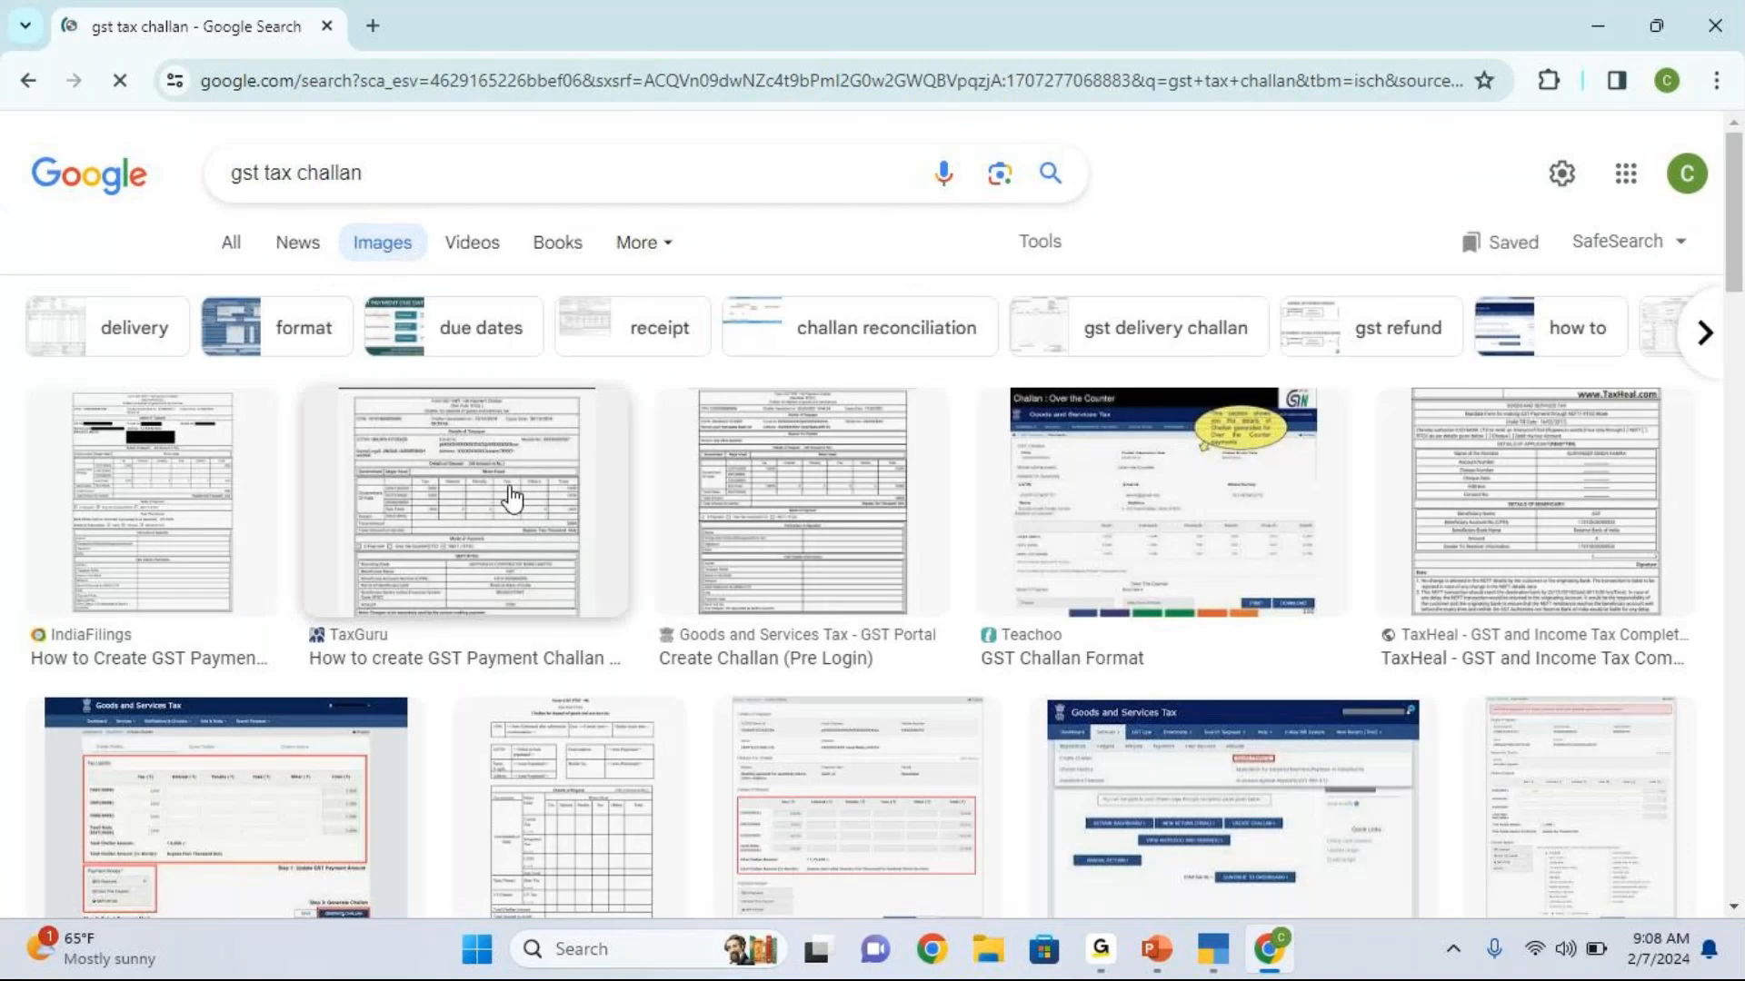
click(511, 498)
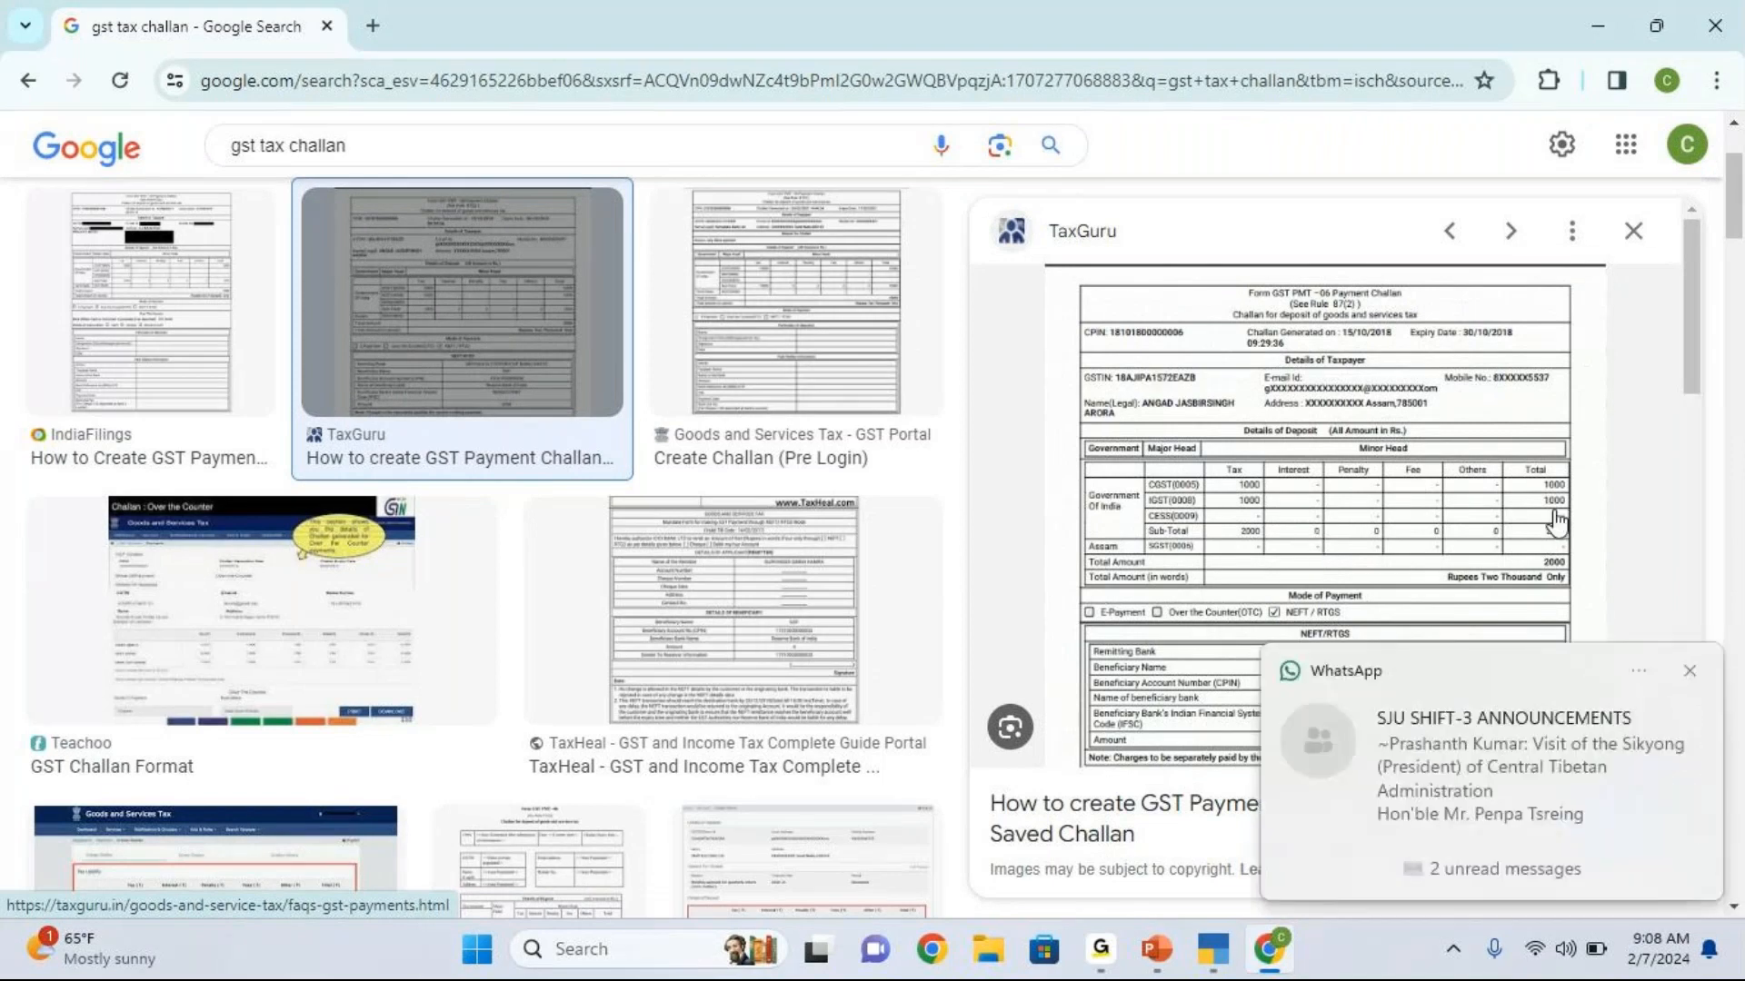
Step: Dismiss the chat notification and open TaxGuru's full GST payment challan article to examine the Create Challan tax liability form
click(1689, 670)
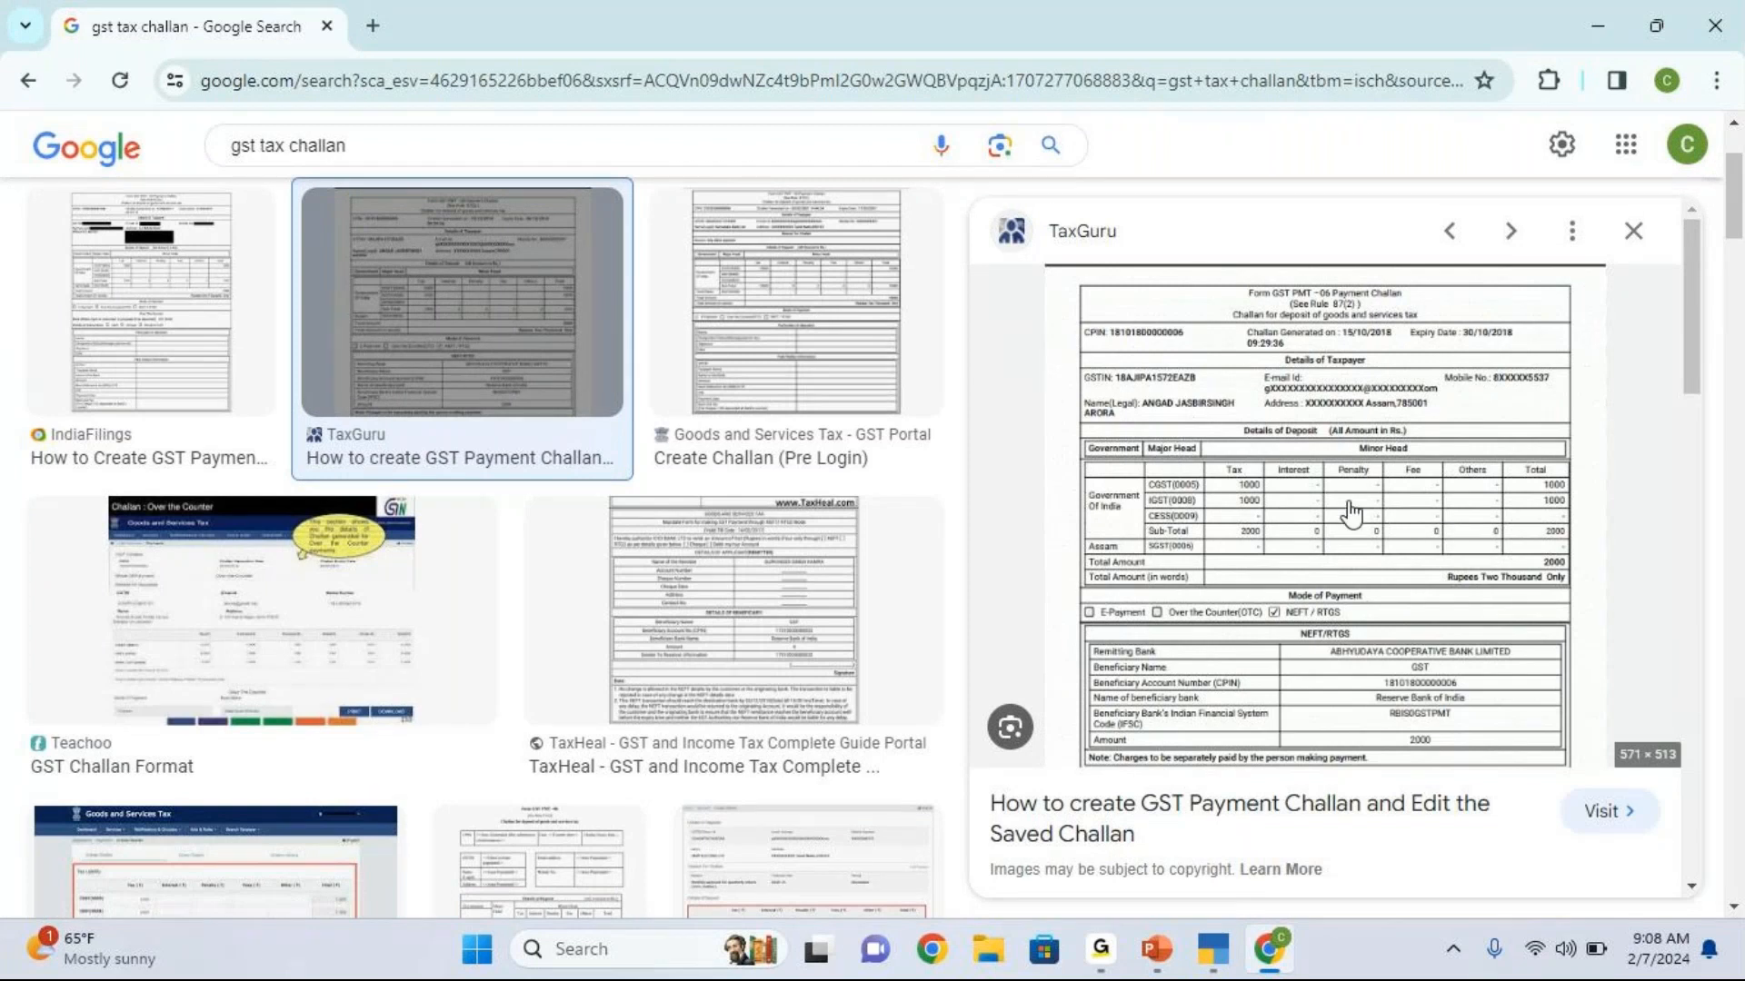
click(1292, 550)
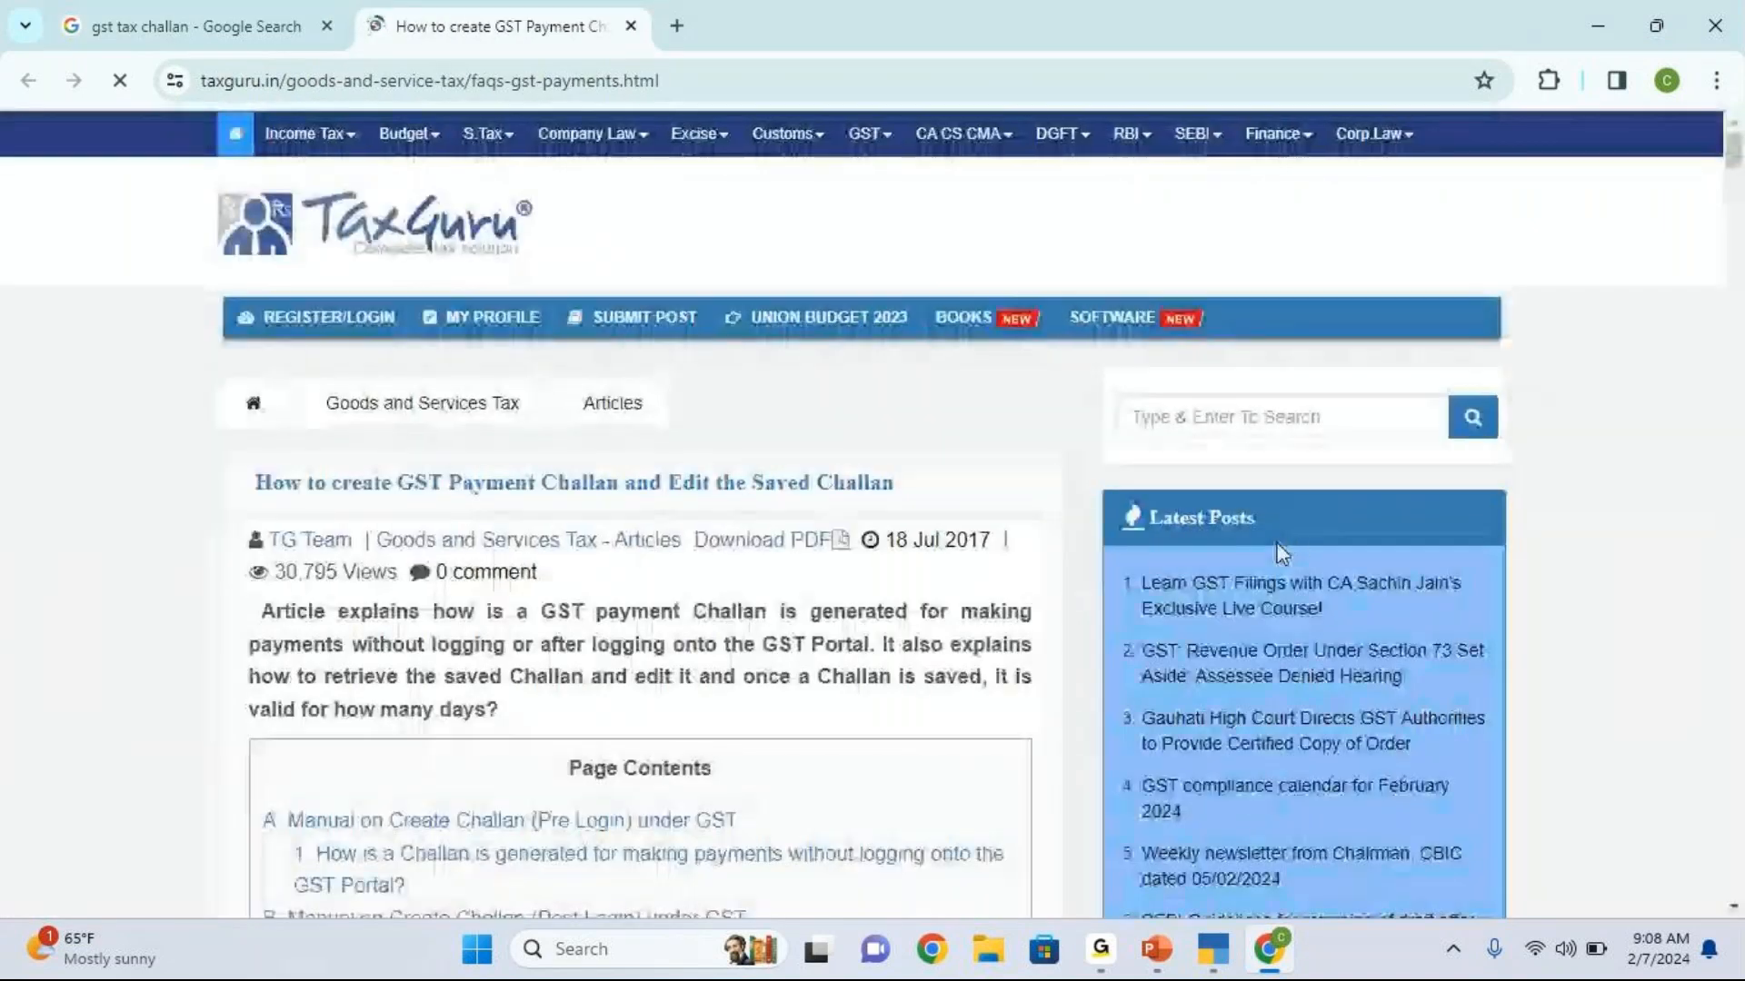
scroll(1065, 586, down, 3)
scroll(1068, 589, down, 12)
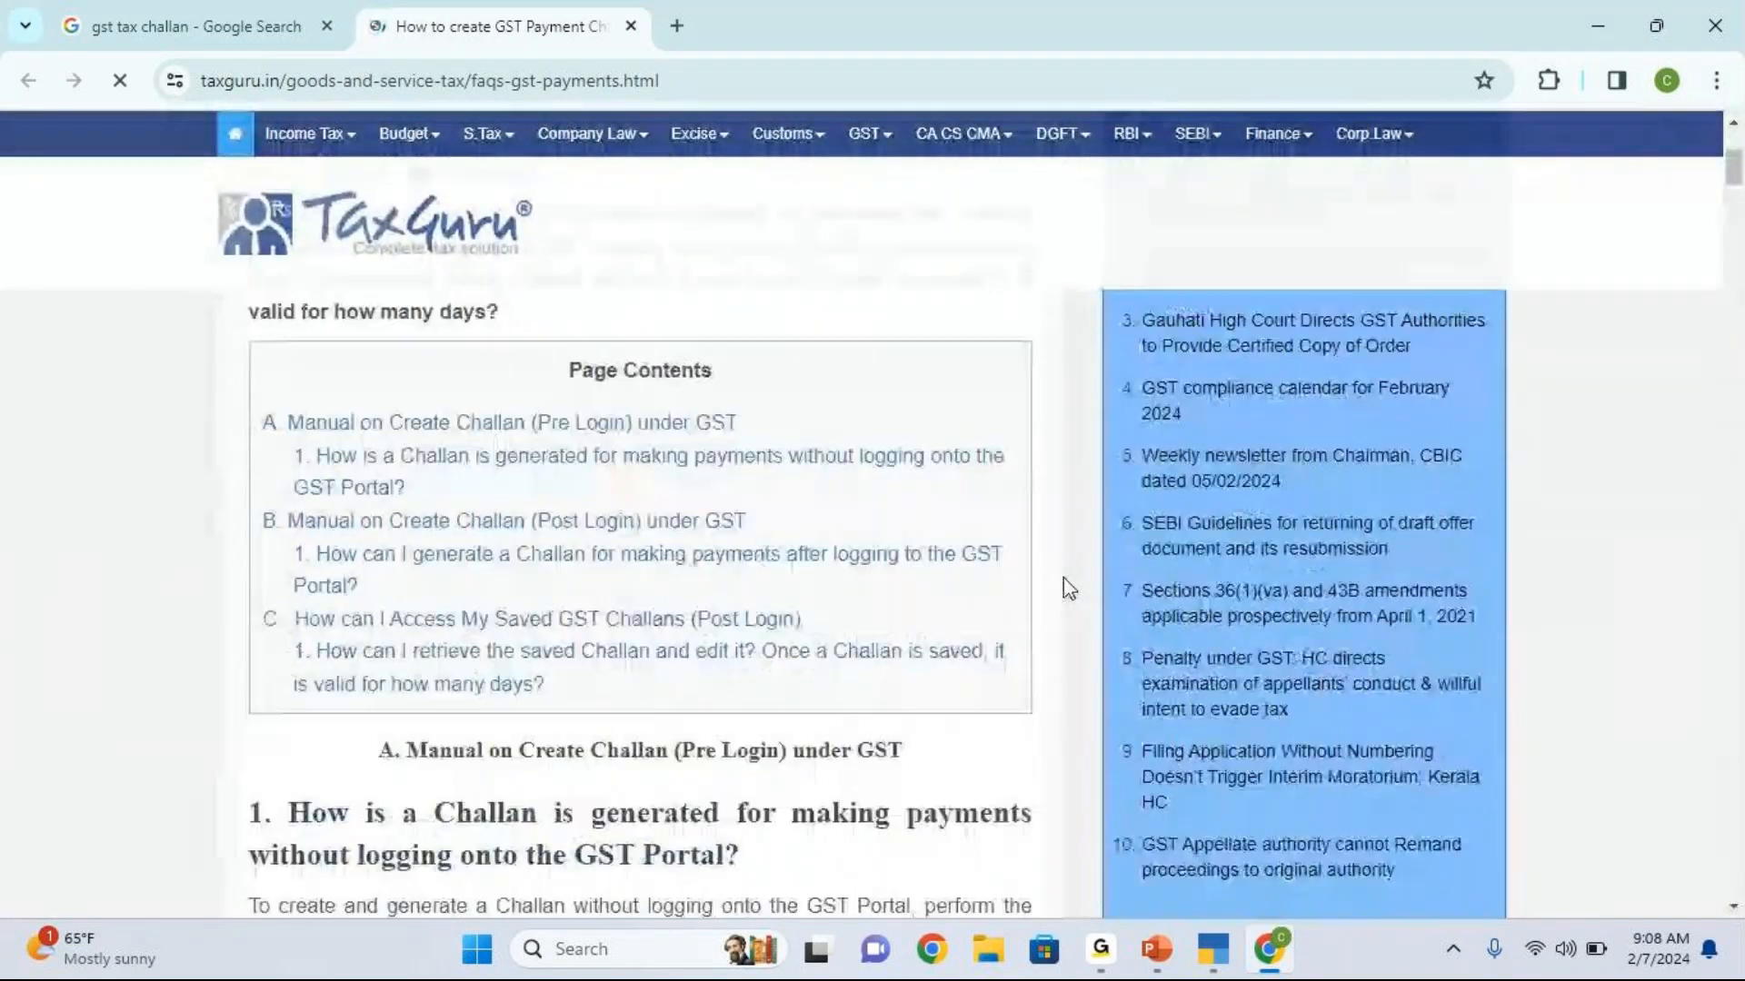
scroll(1063, 576, down, 12)
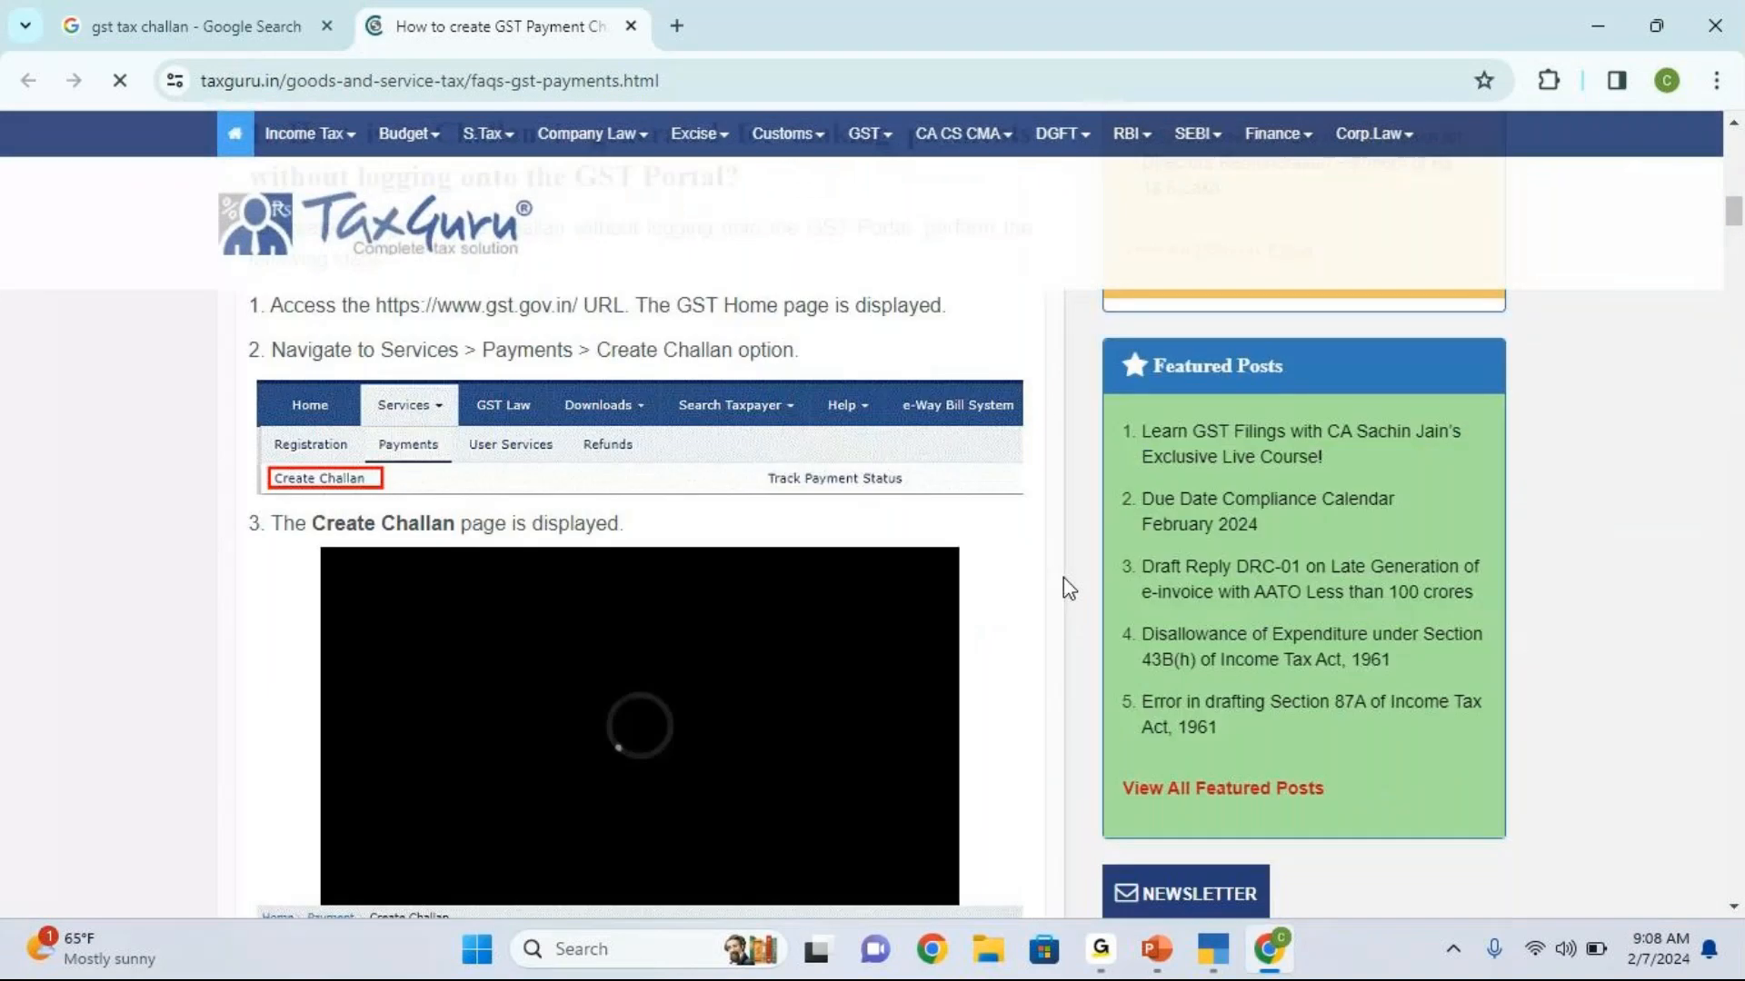
scroll(1063, 576, down, 6)
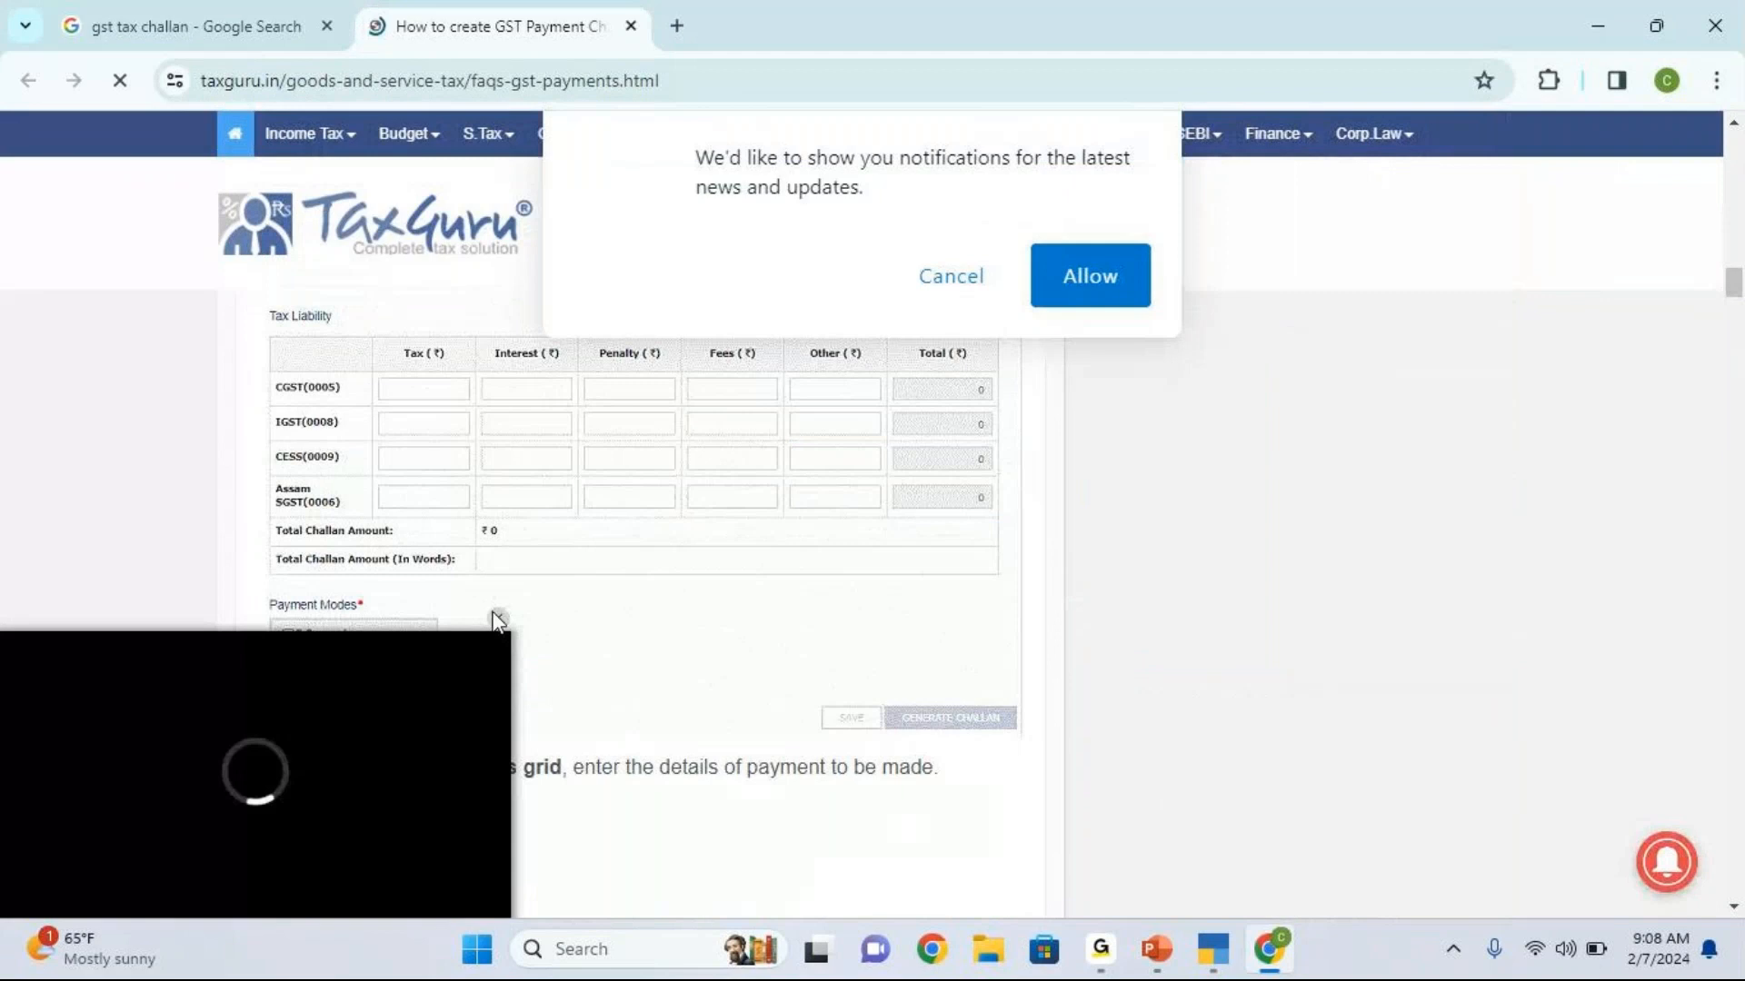
Step: Decline the site's notification request and return to the challan sample in the Google image results
click(942, 301)
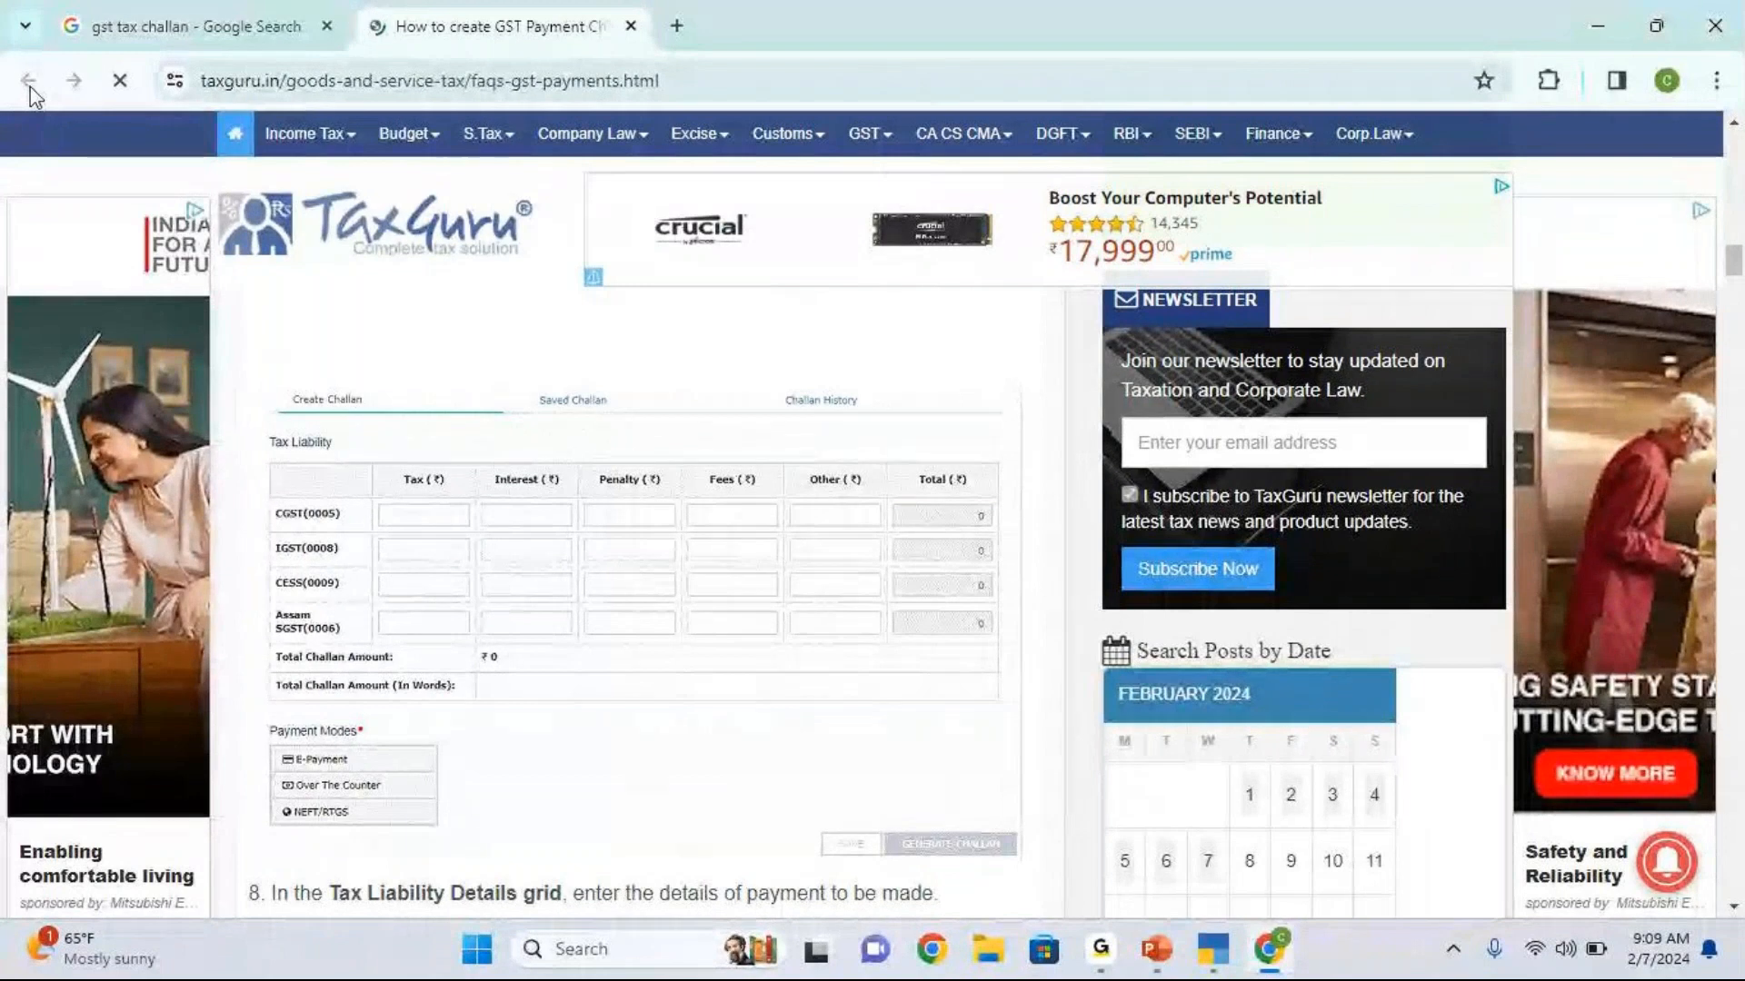
click(113, 25)
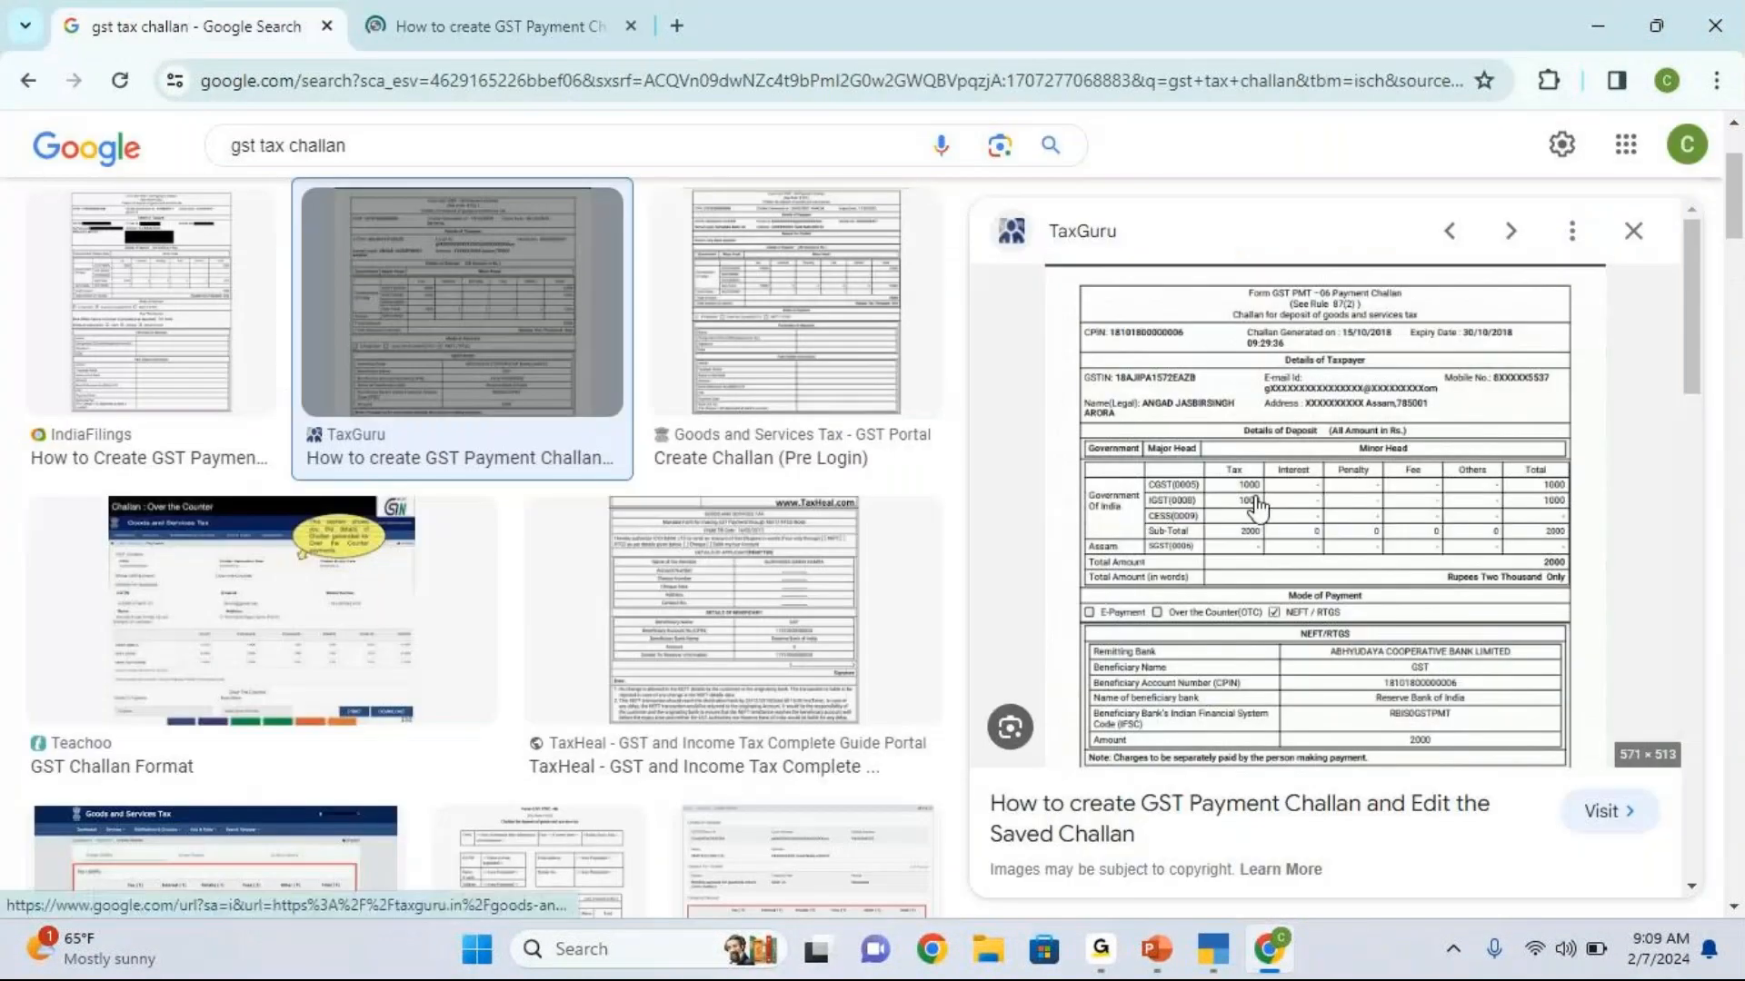
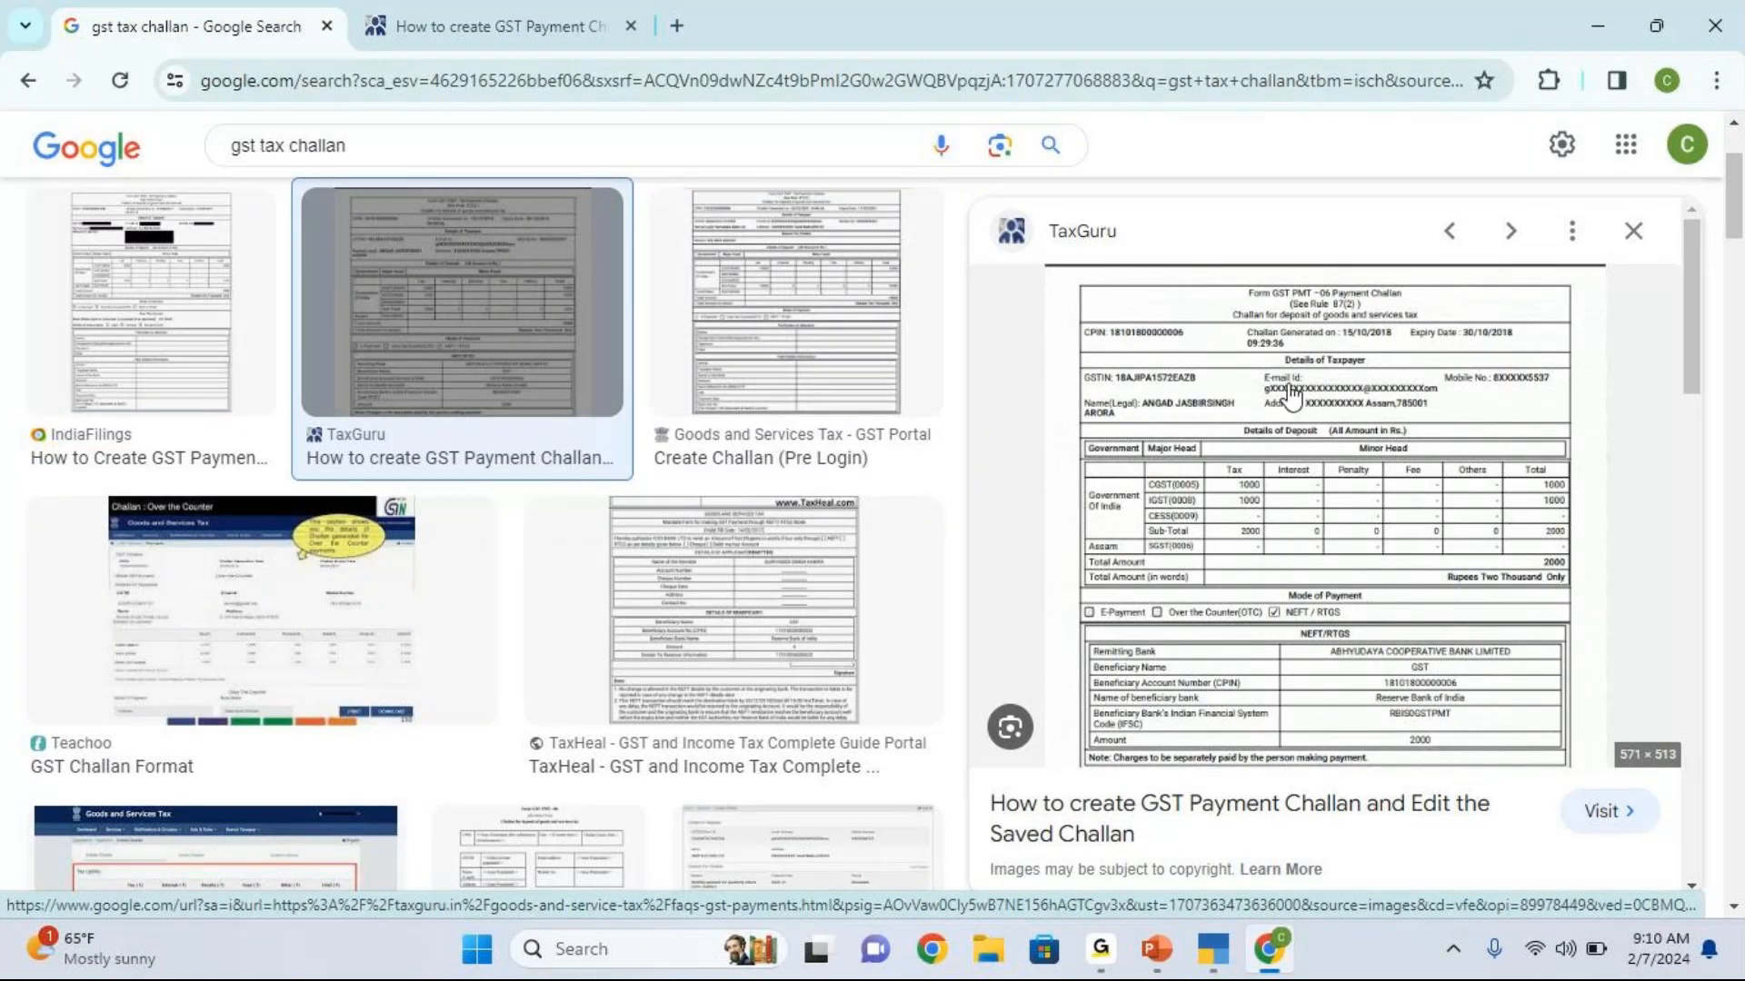
Step: Switch to TallyPrime and set the GST payment's bank details to mode NEFT/RTGS and bank name HDFC
click(1209, 951)
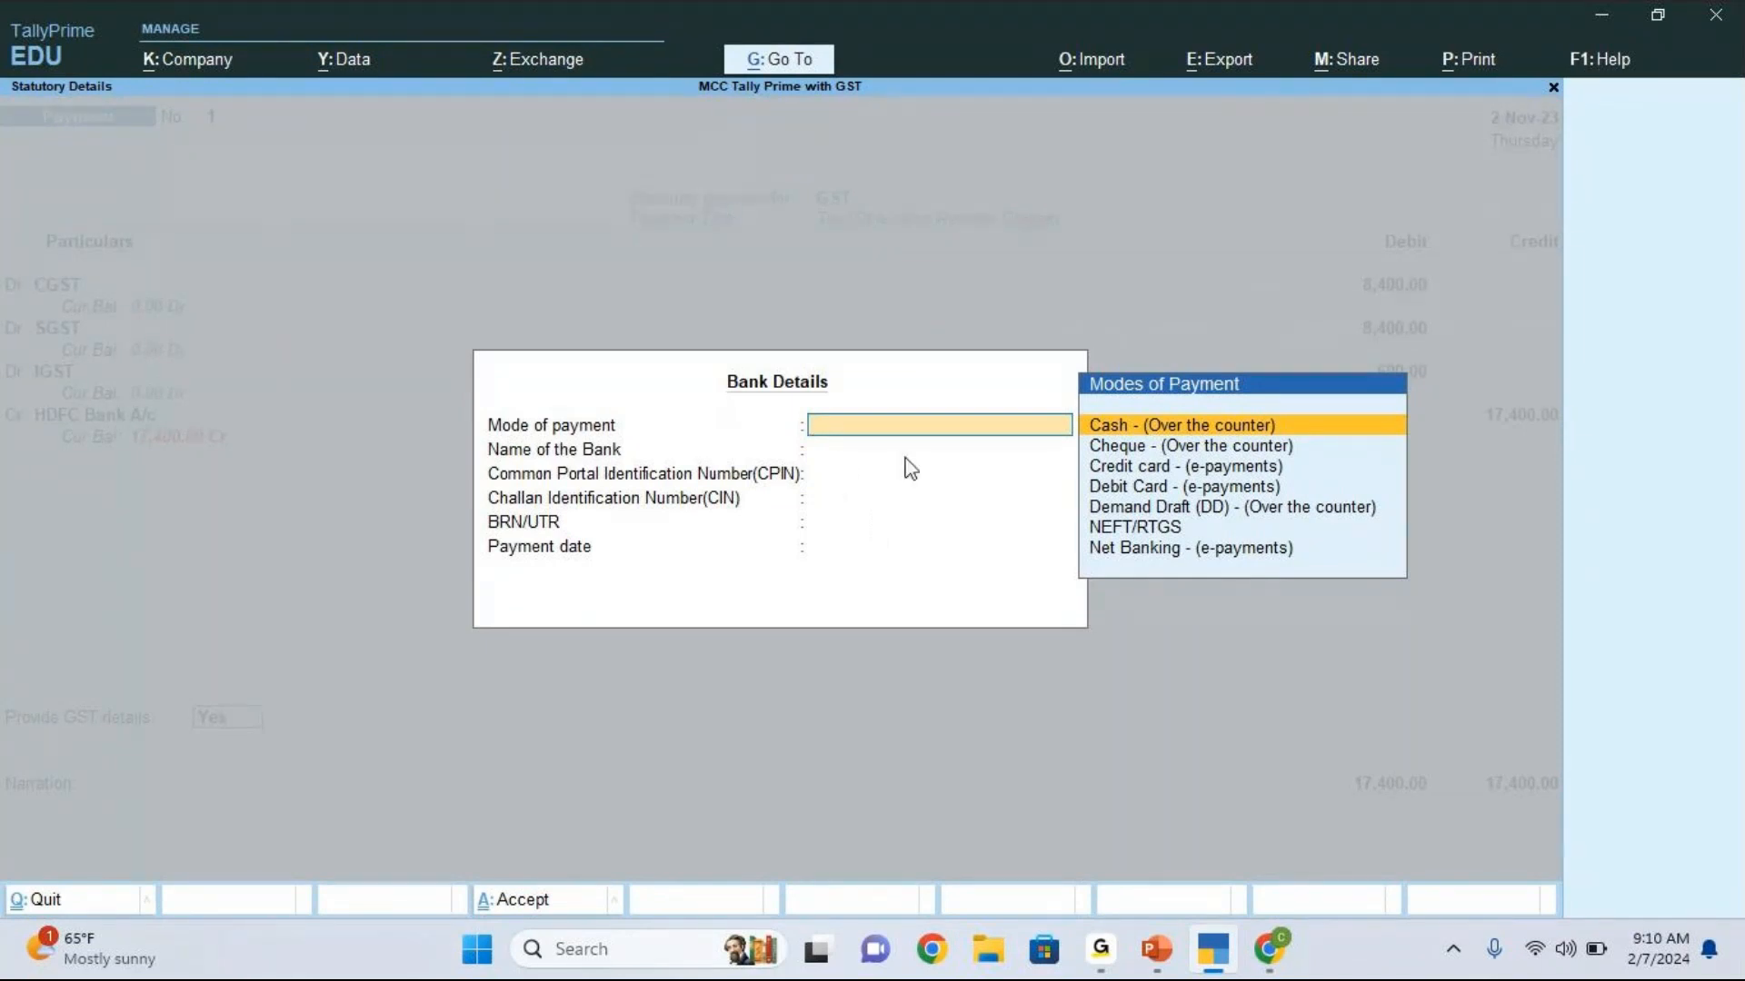
key(Down)
key(Down)
key(Down)
key(Down)
key(Down)
key(Return)
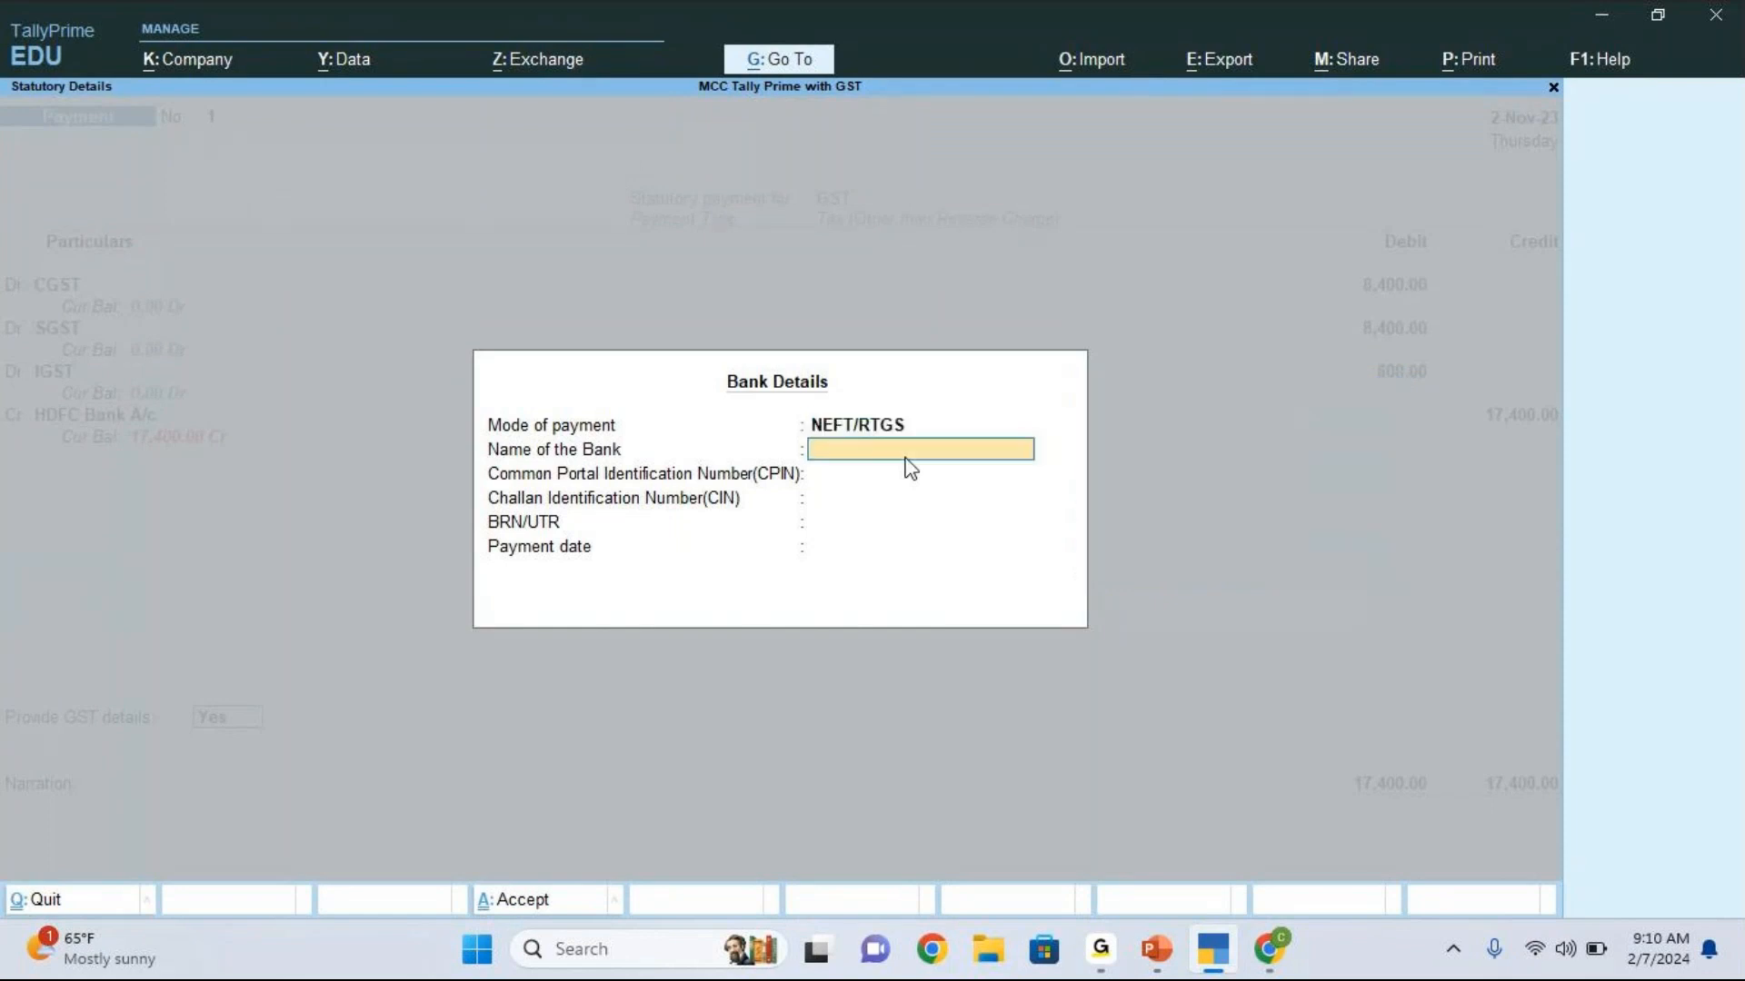
text(HDFC)
key(Return)
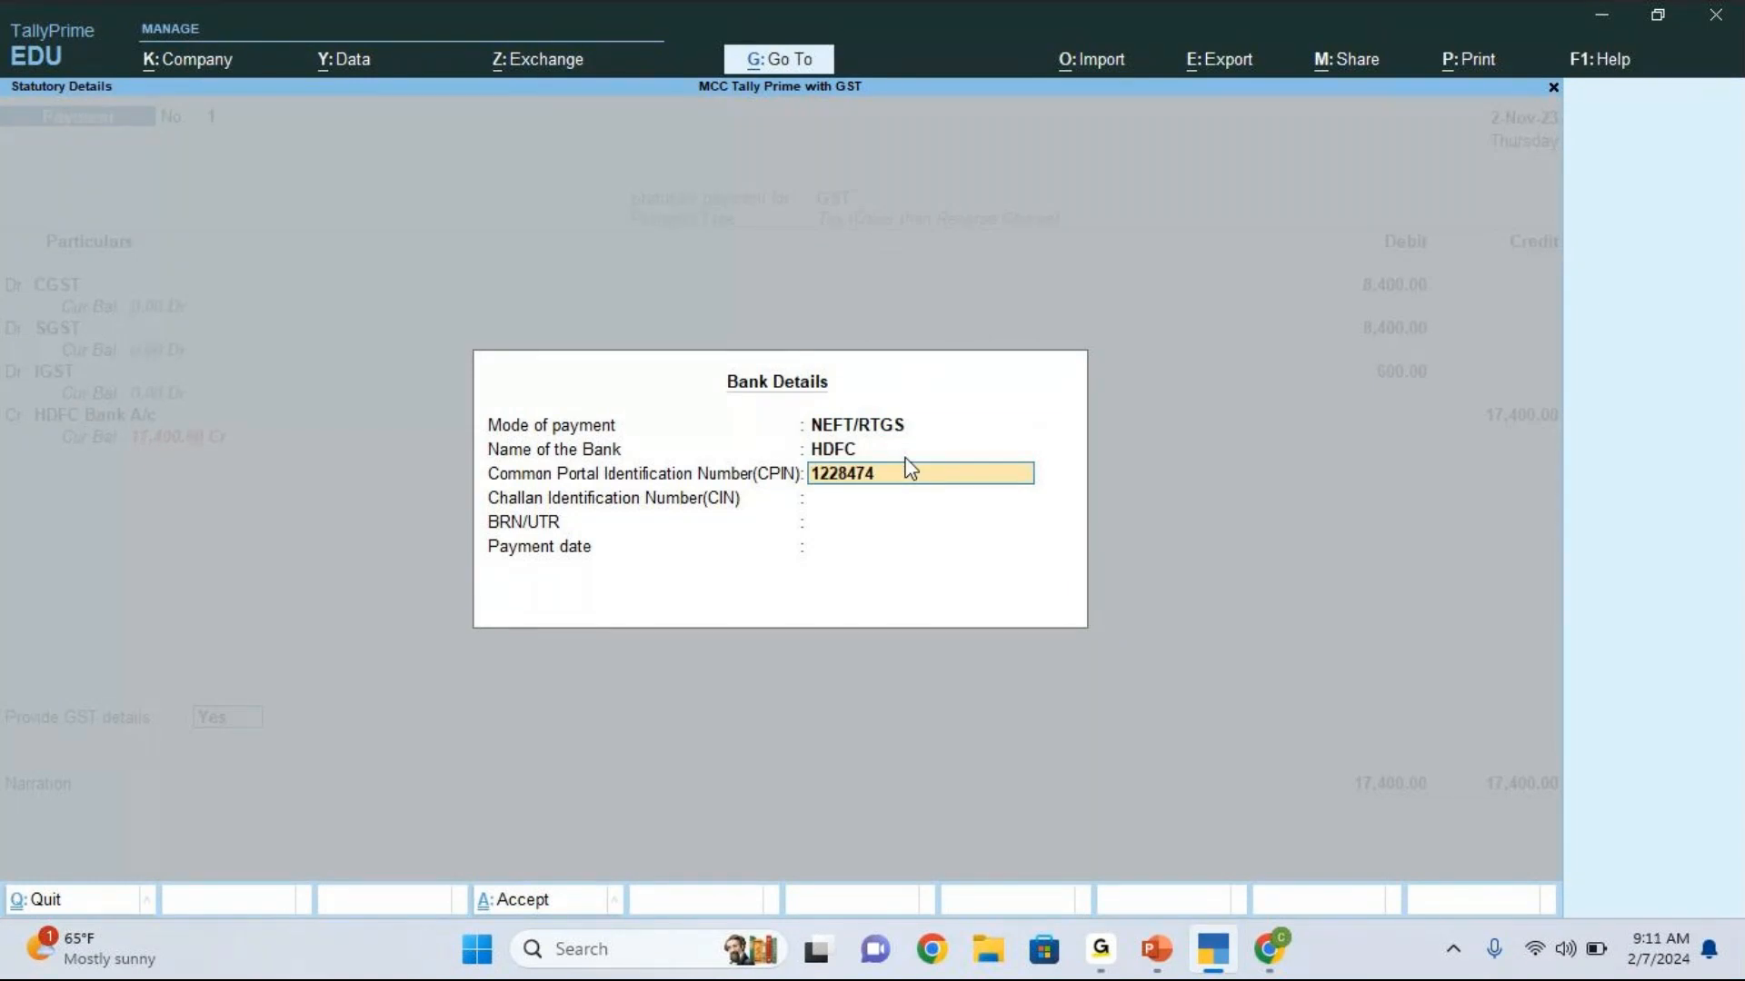
Step: Enter the Common Portal Identification Number (CPIN) and the Challan Identification Number (CIN) in the bank details
key(Return)
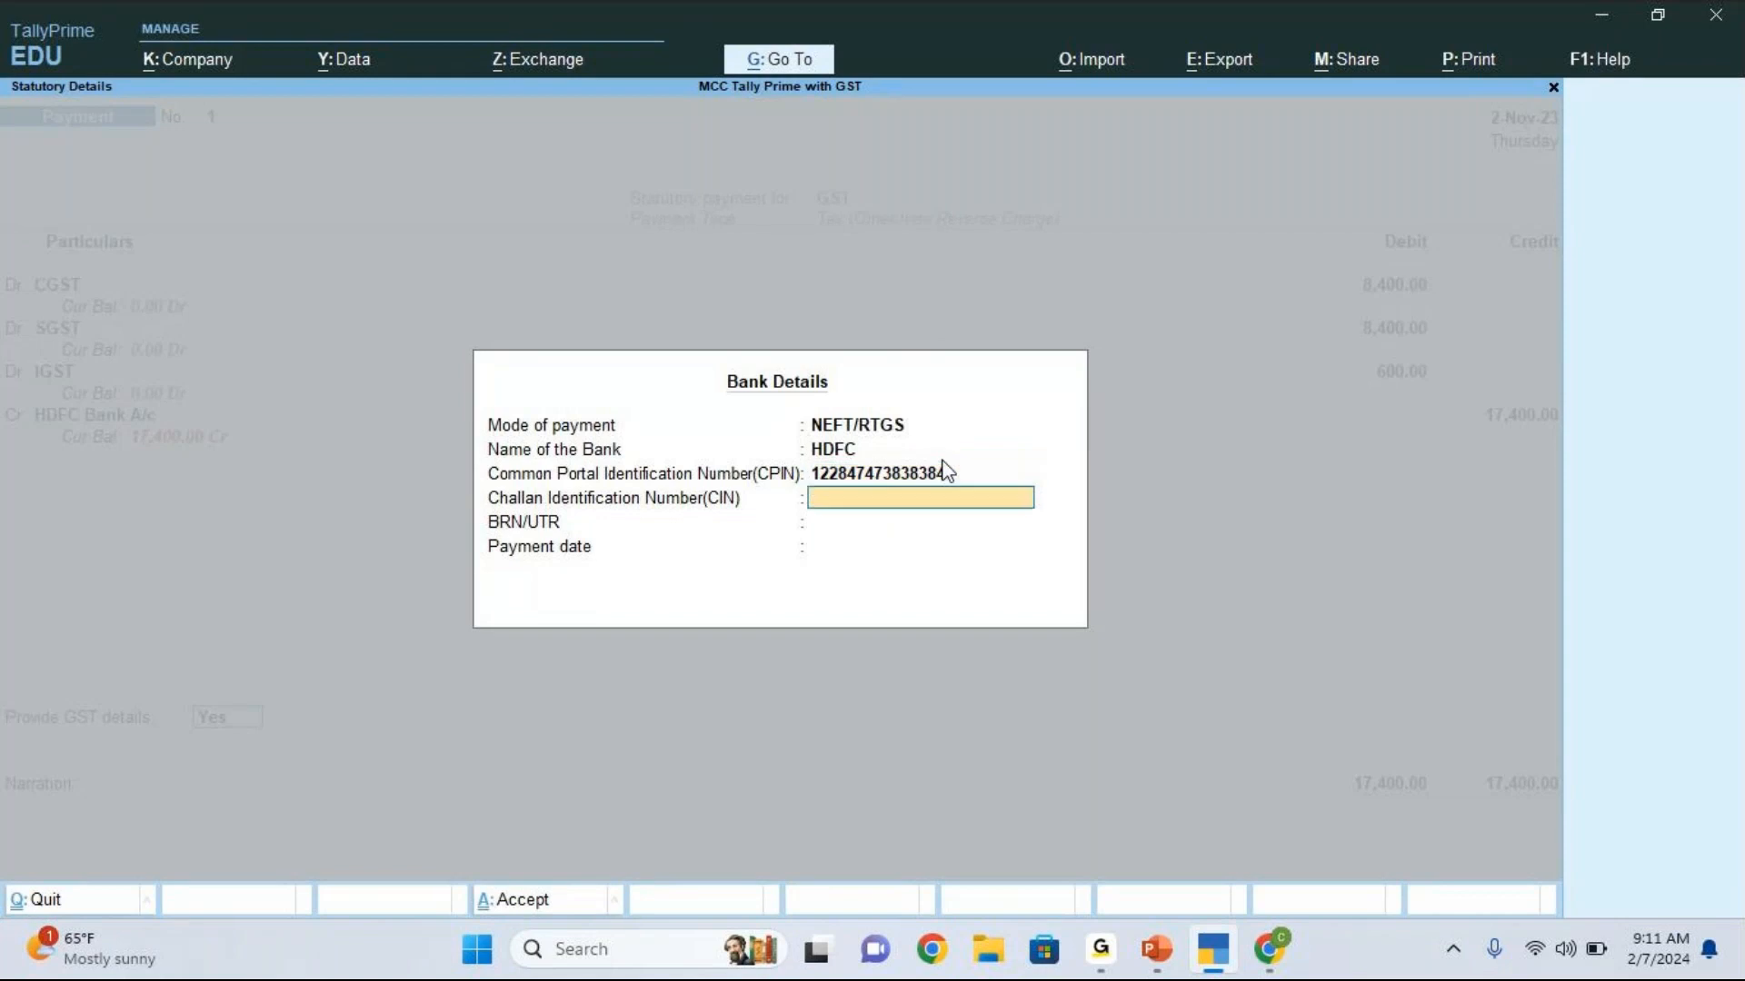
key(Return)
Step: Enter the BRN/UTR reference number and set the payment date to 2-Nov-23, completing the bank details
text(123455)
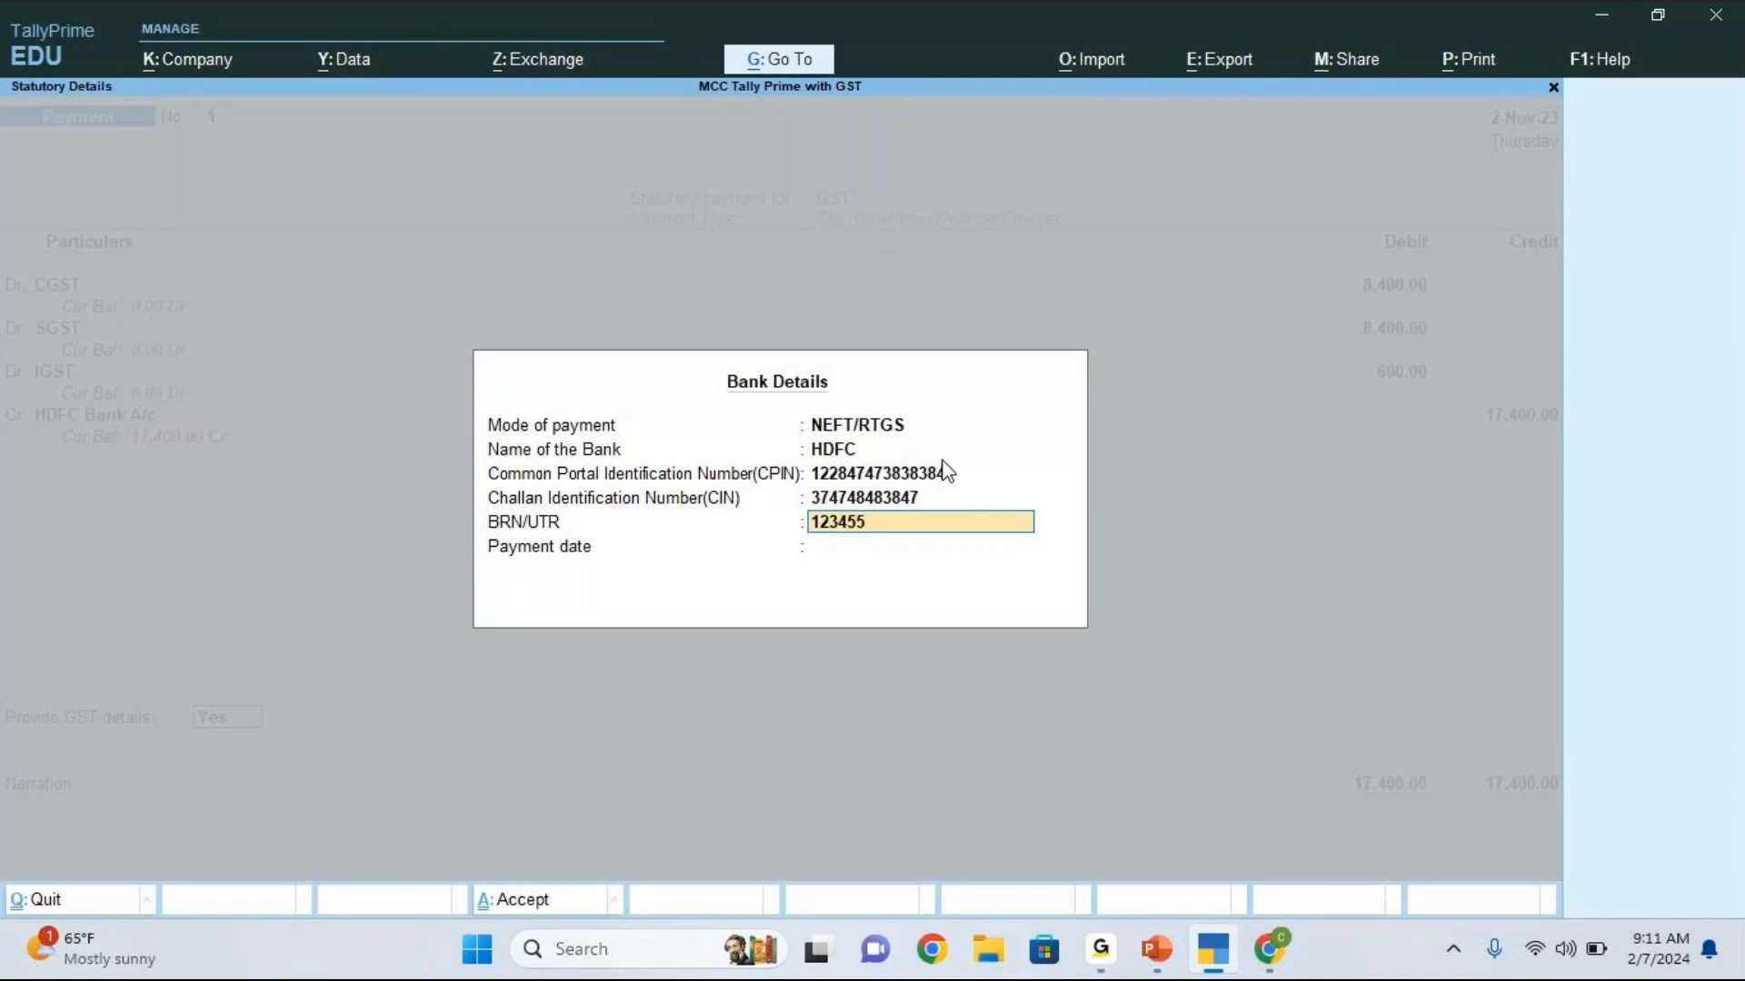
key(BackSpace)
text(67)
key(Return)
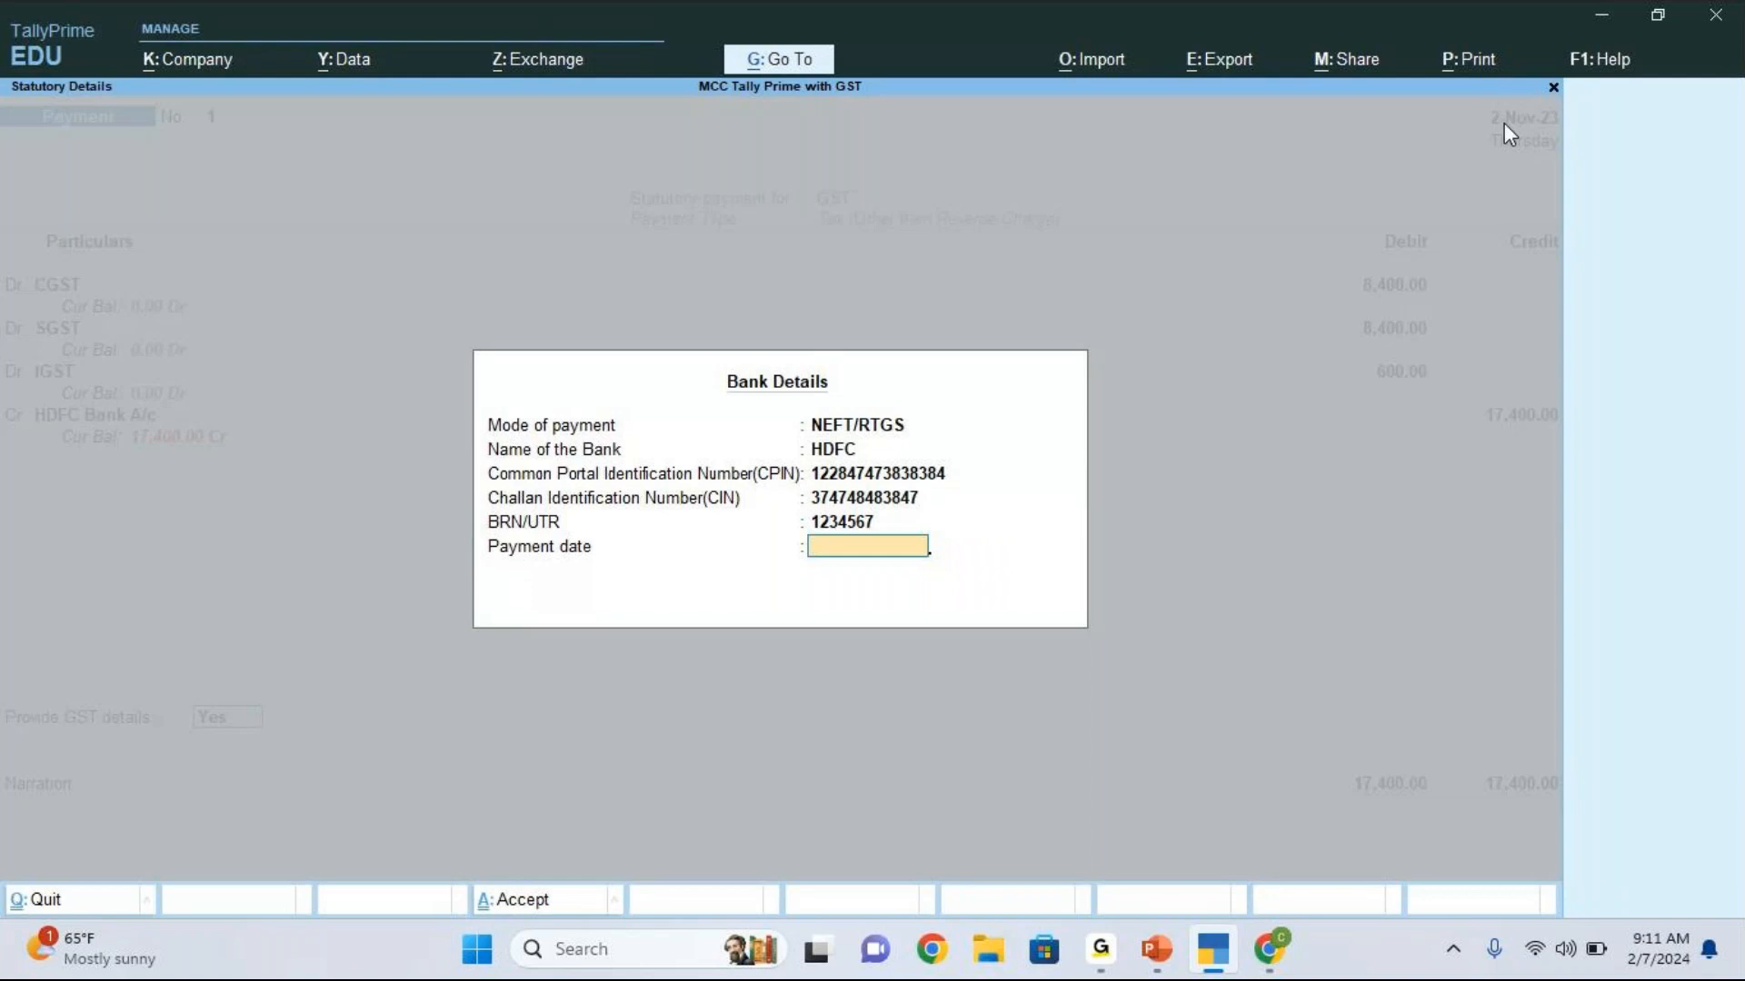
text(2.11)
key(Return)
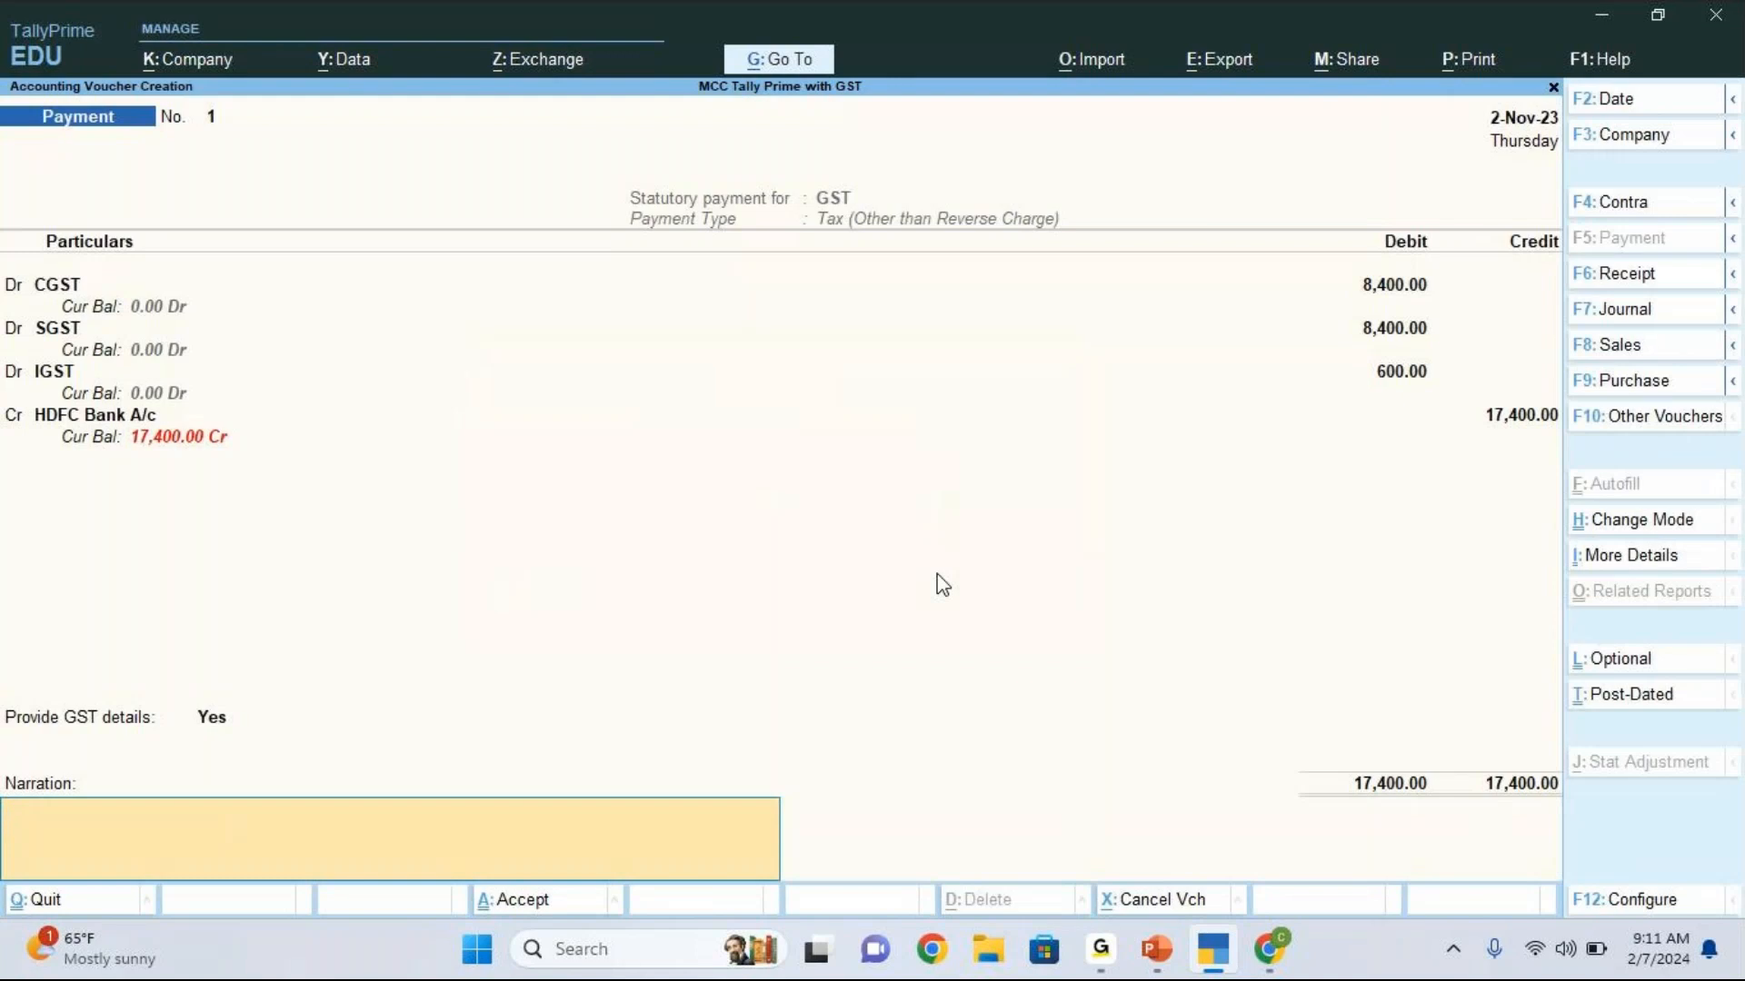
Step: Preview the printed GST payment voucher and return to the voucher entry
key(ctrl)
key(ctrl+p)
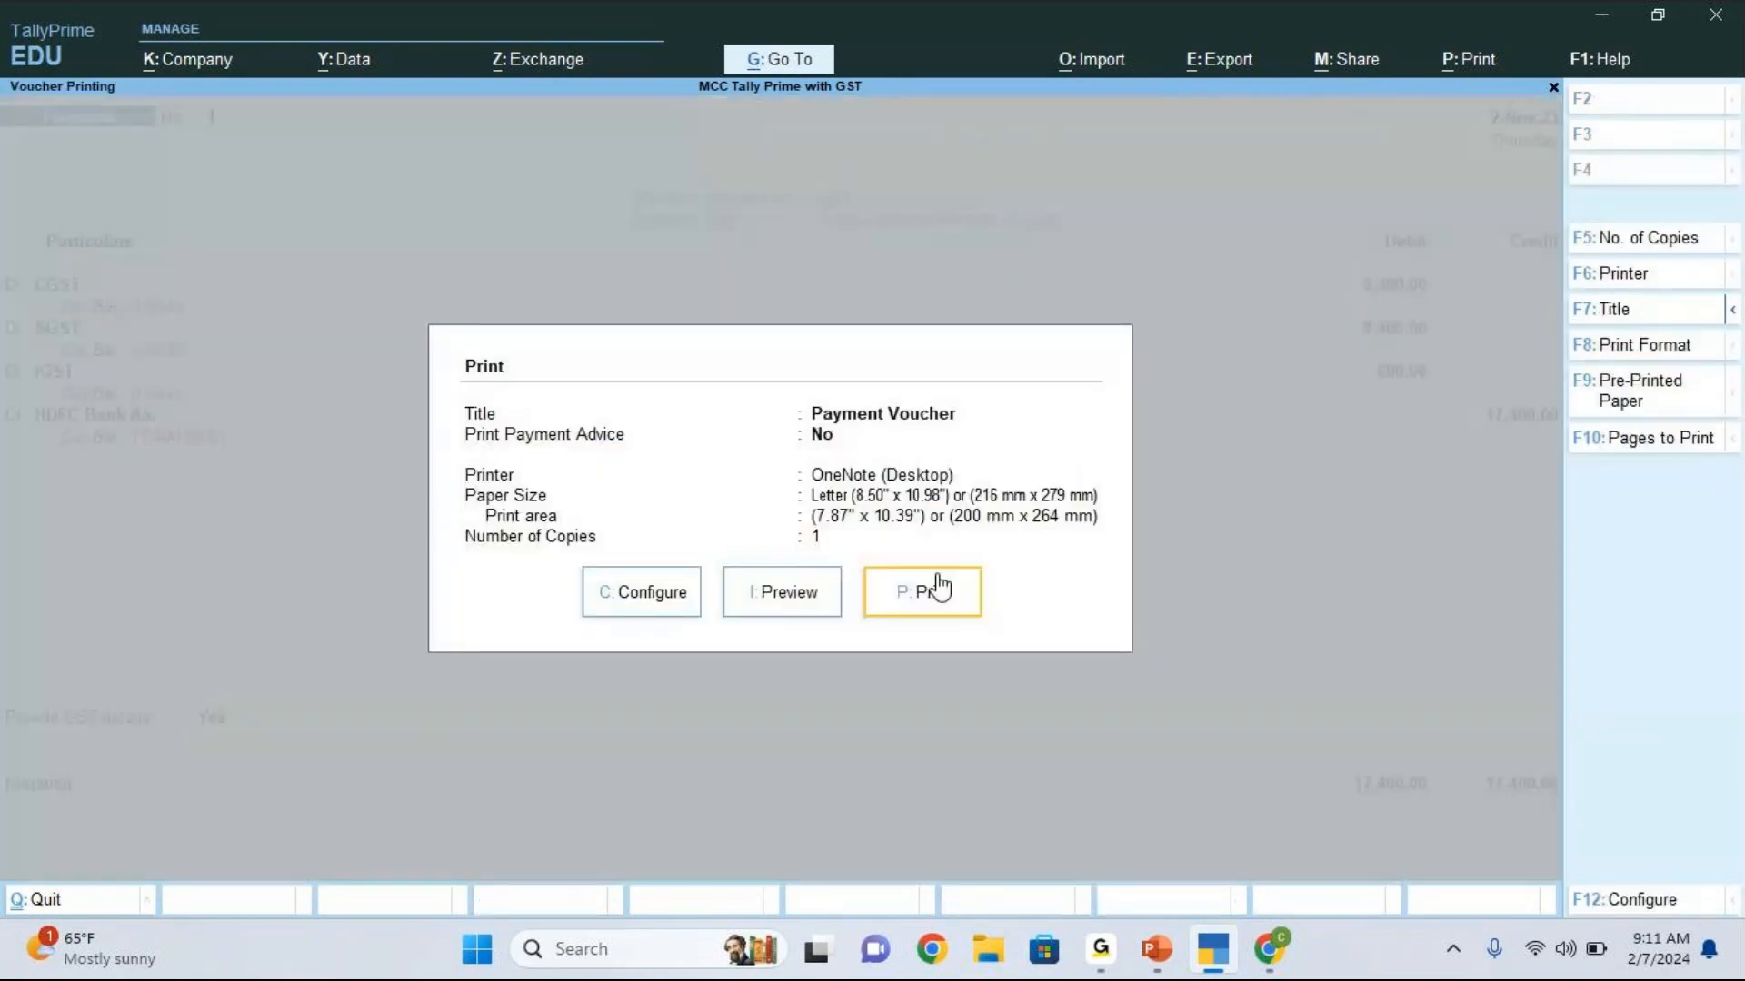
key(i)
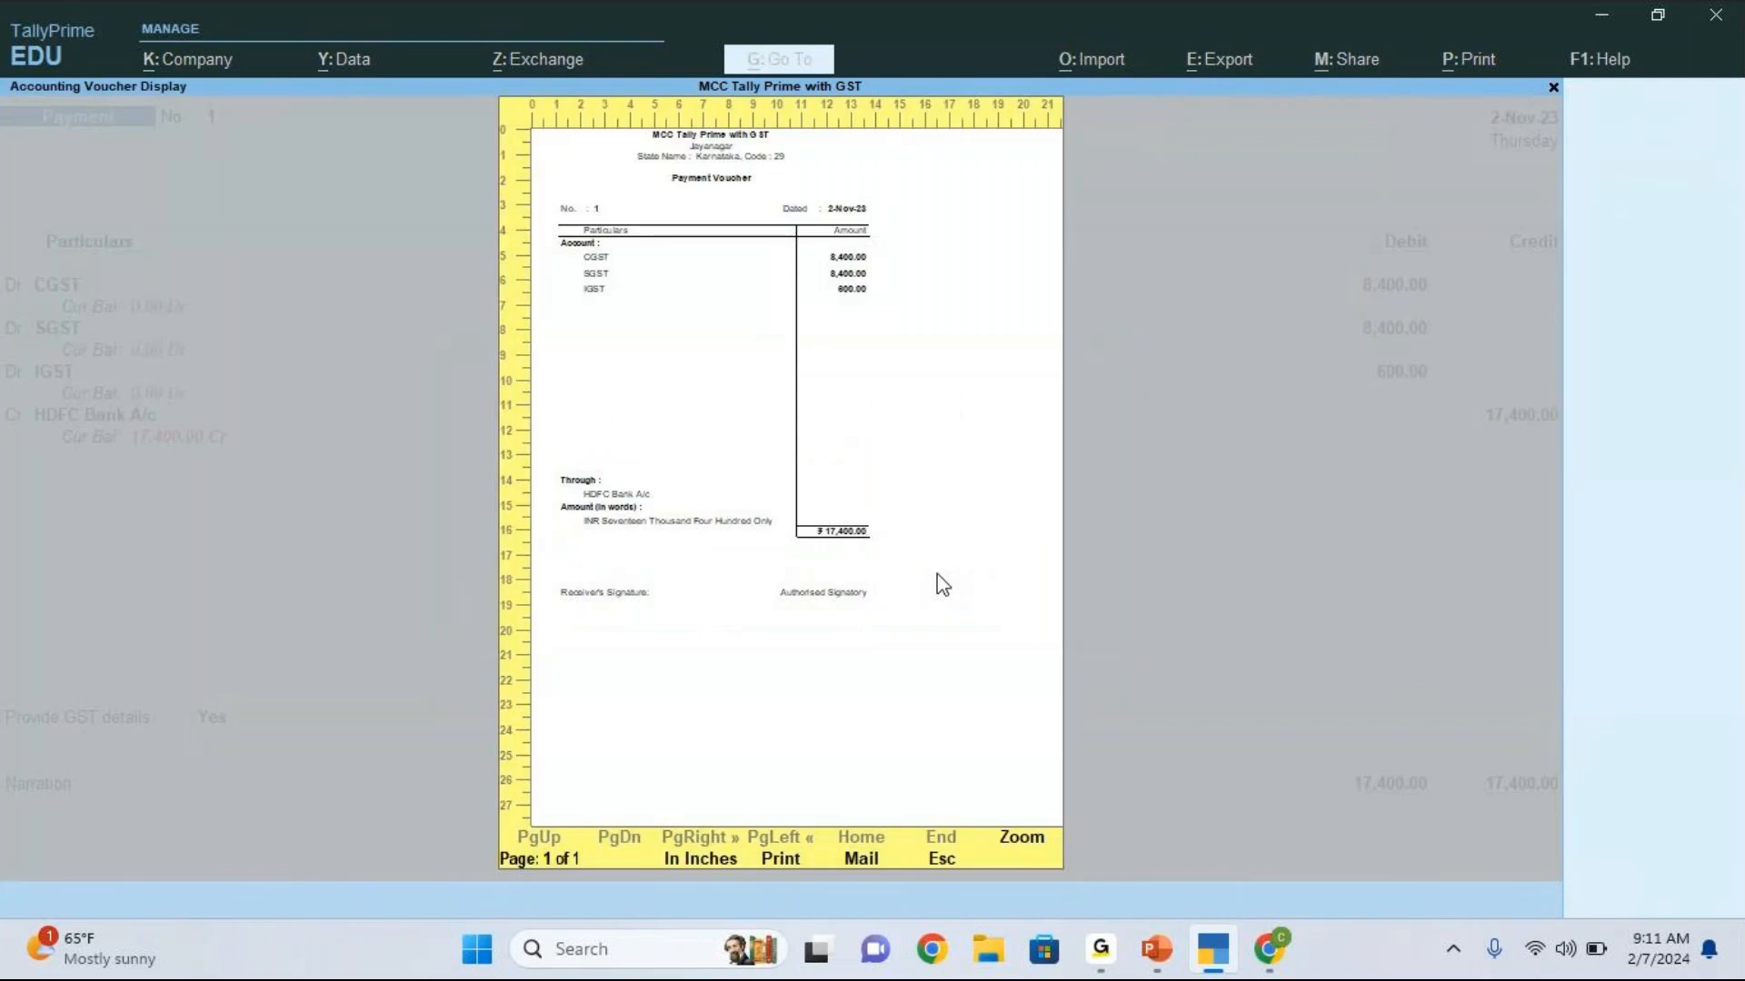
key(Escape)
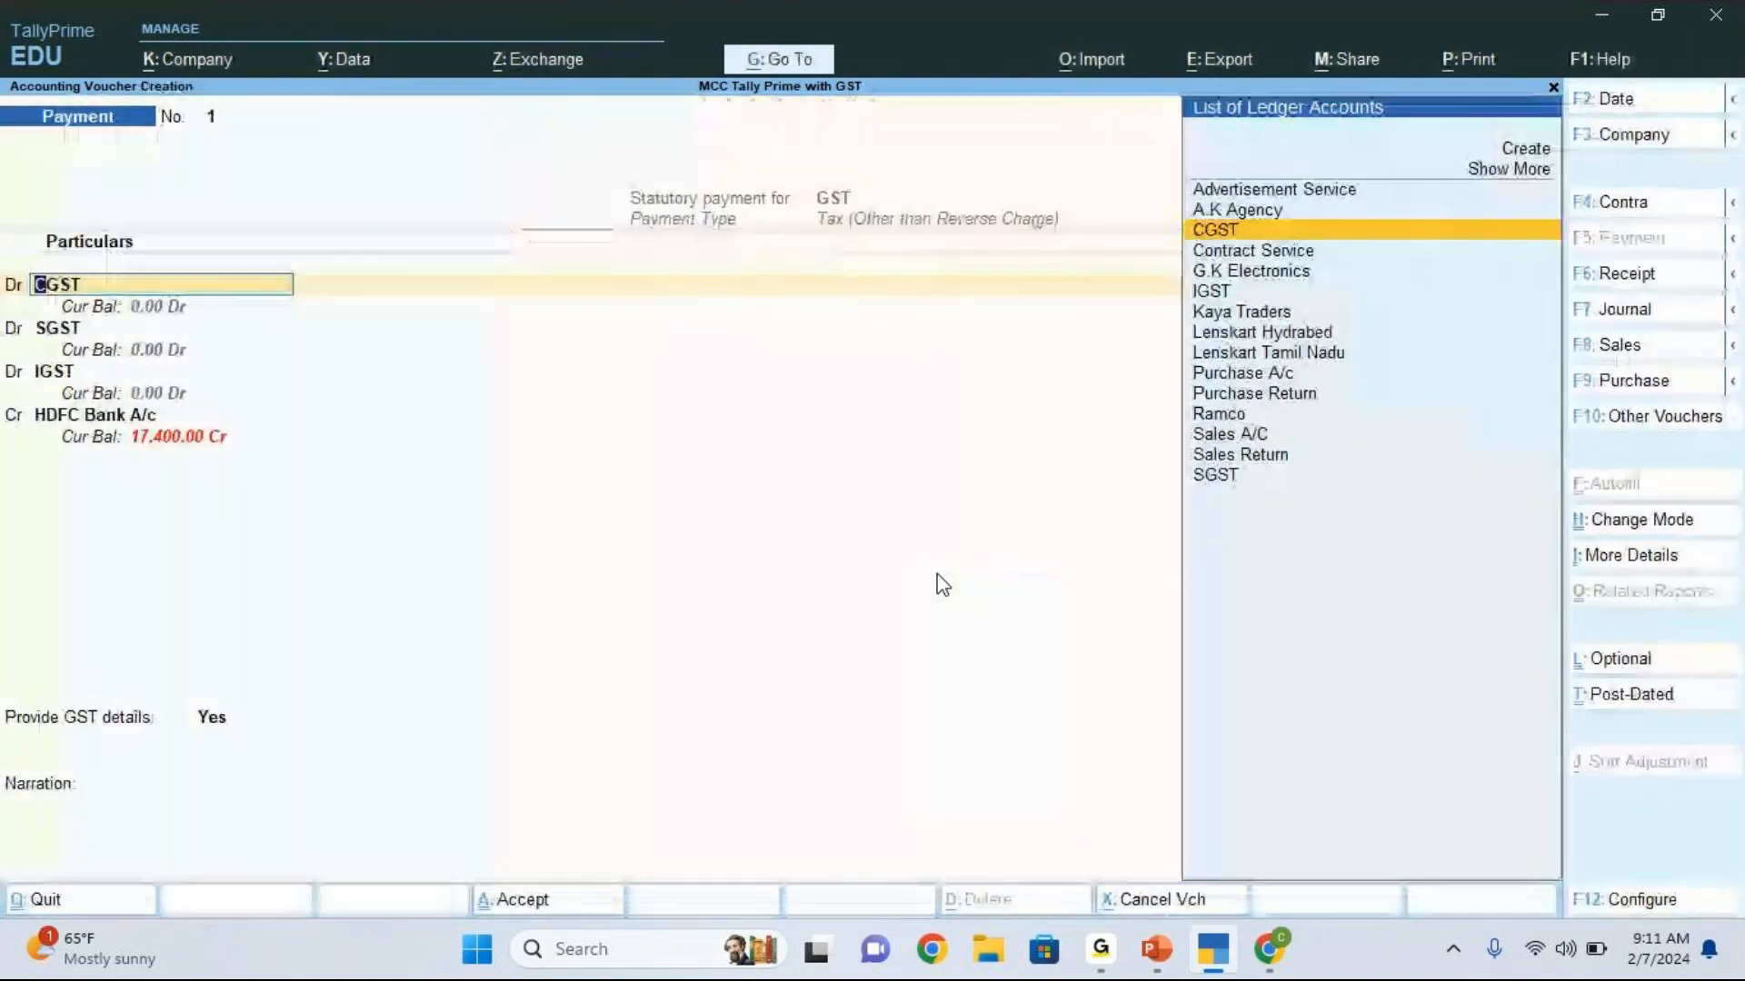
Step: Go through the voucher's CGST, SGST, IGST and HDFC Bank lines, keep Provide GST details at Yes and accept the bank details
key(Return)
key(Return)
key(Return)
key(Return)
key(Return)
key(Return)
key(Return)
key(Return)
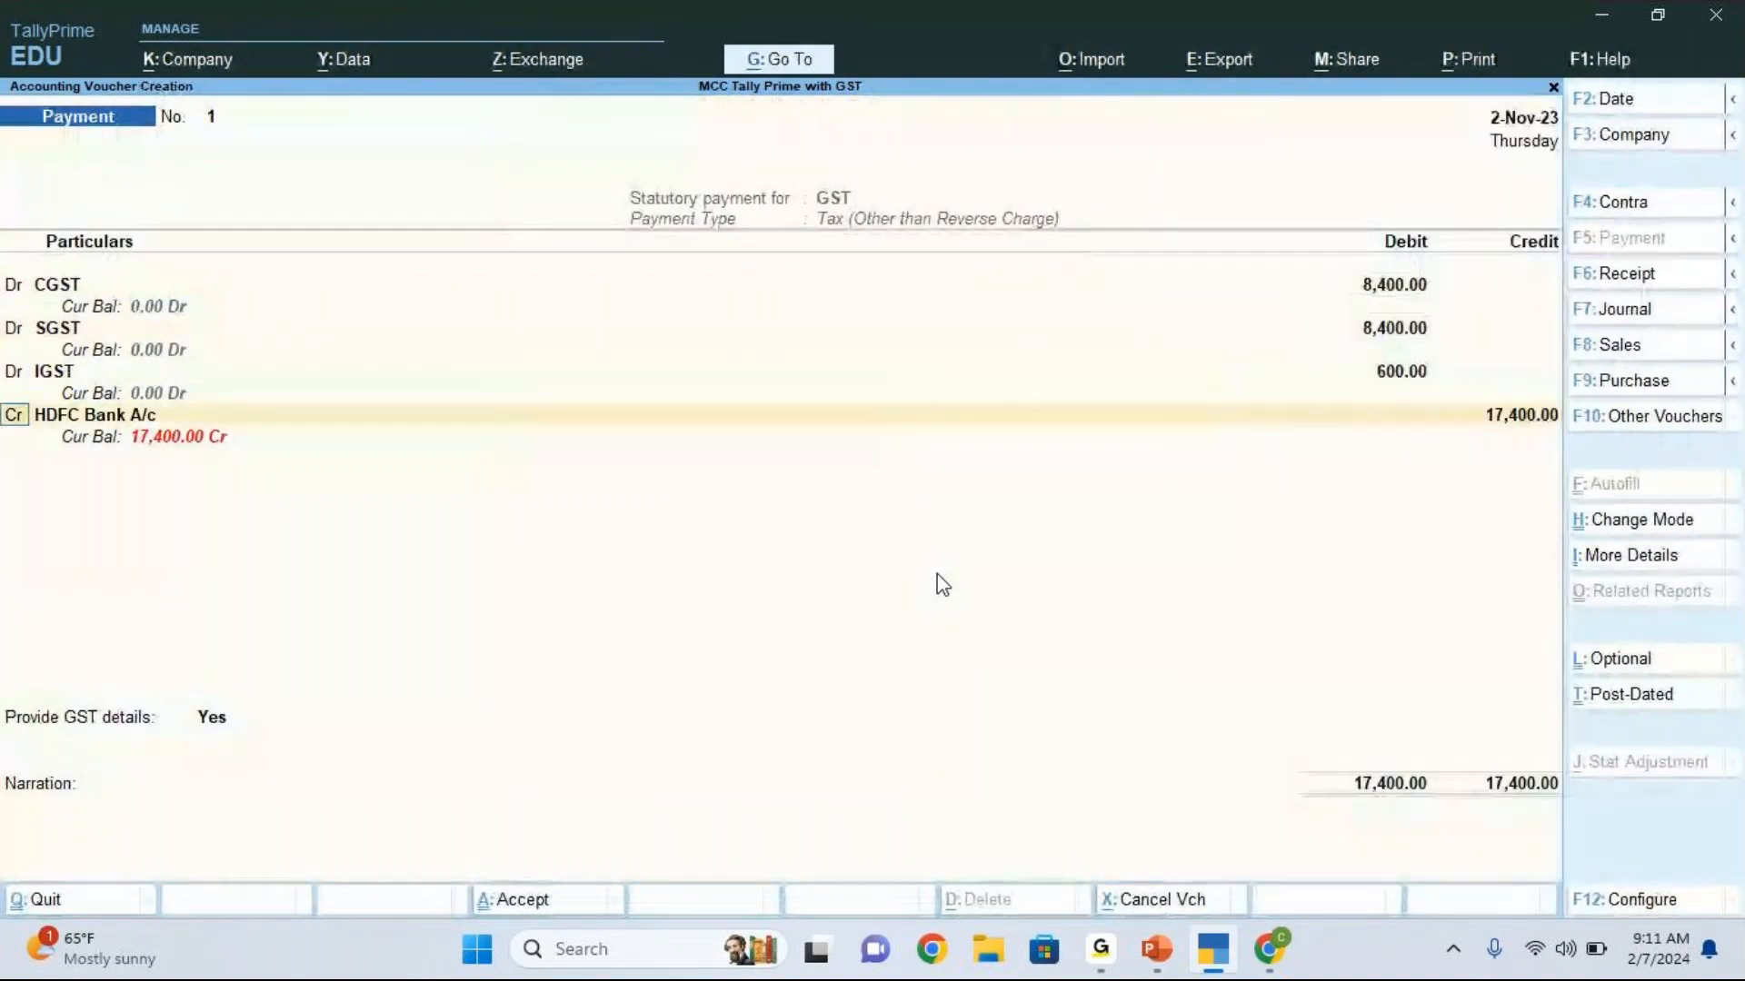
key(Return)
key(Return)
key(Return)
key(Return)
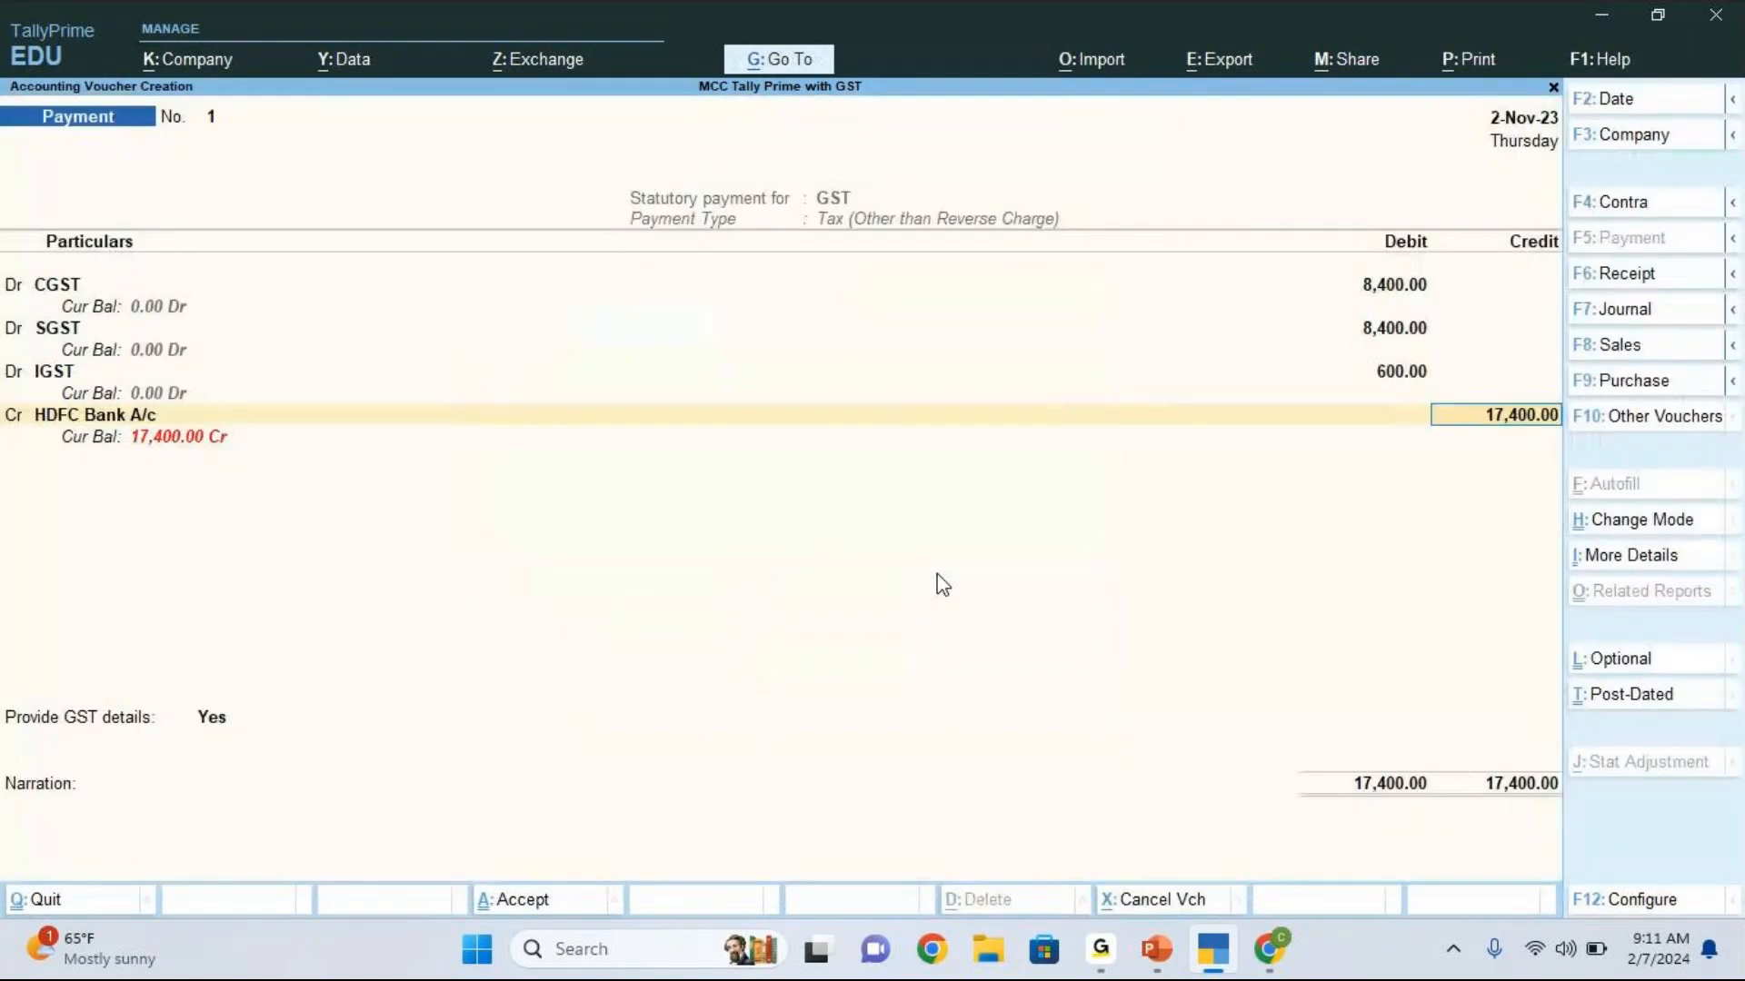
key(Return)
key(Return)
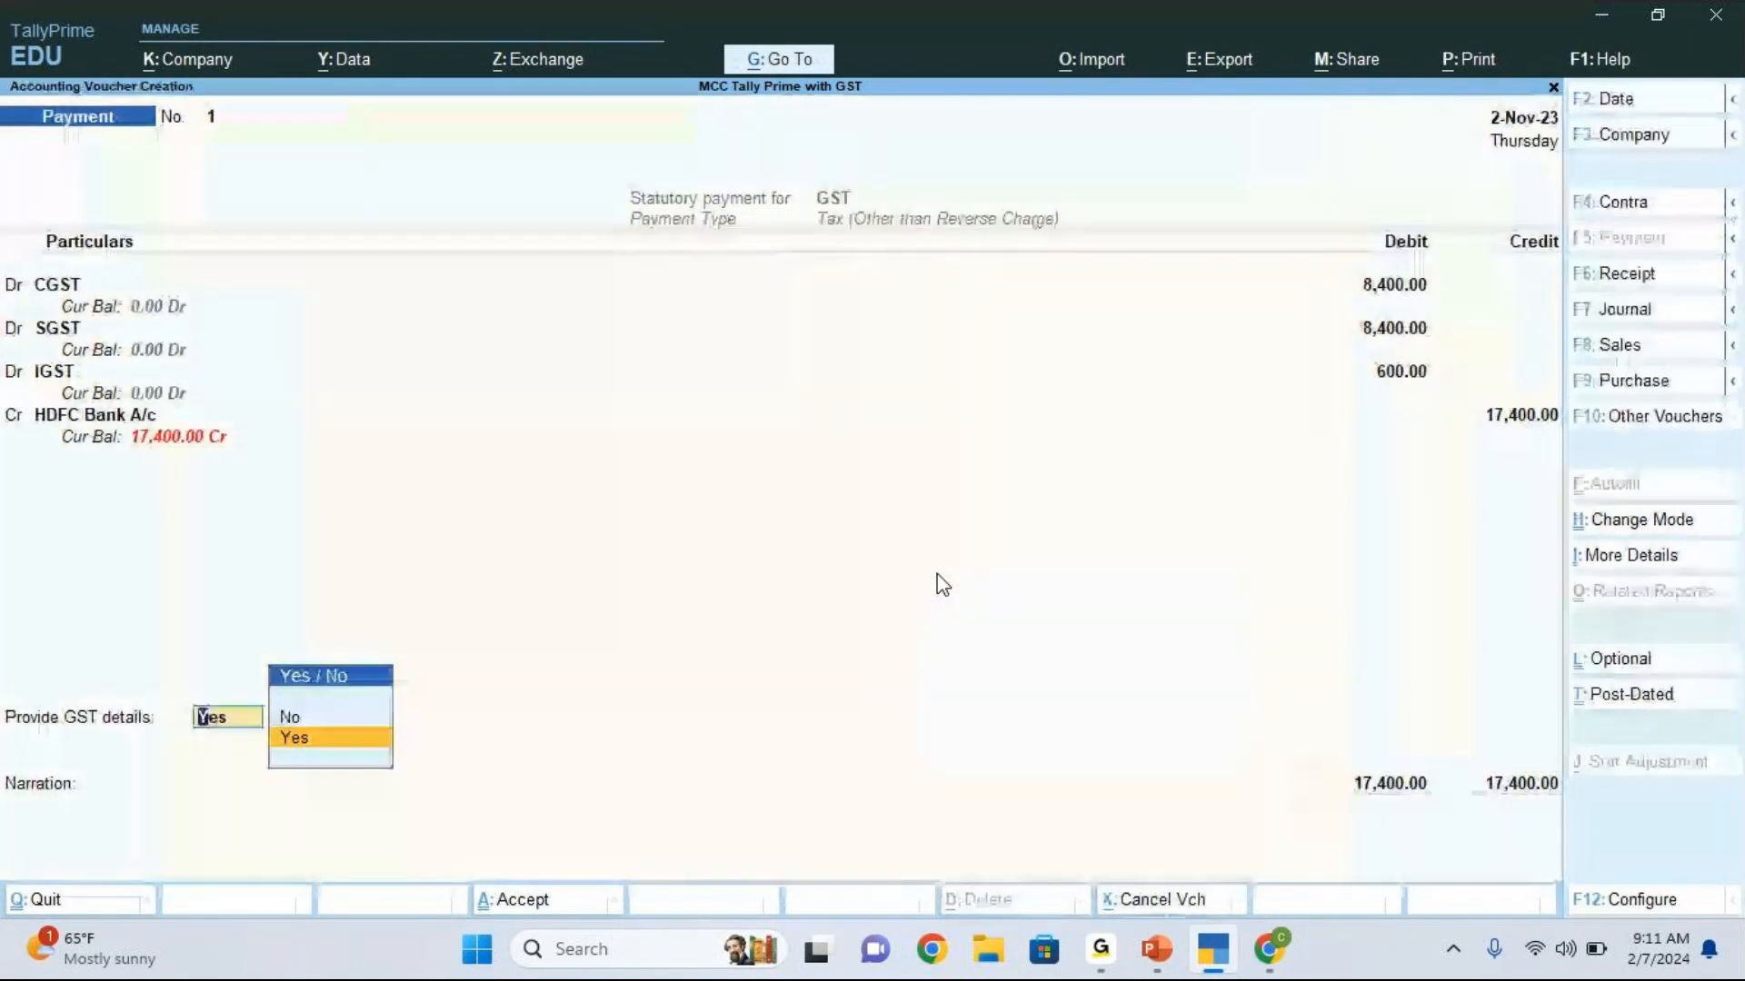
key(Return)
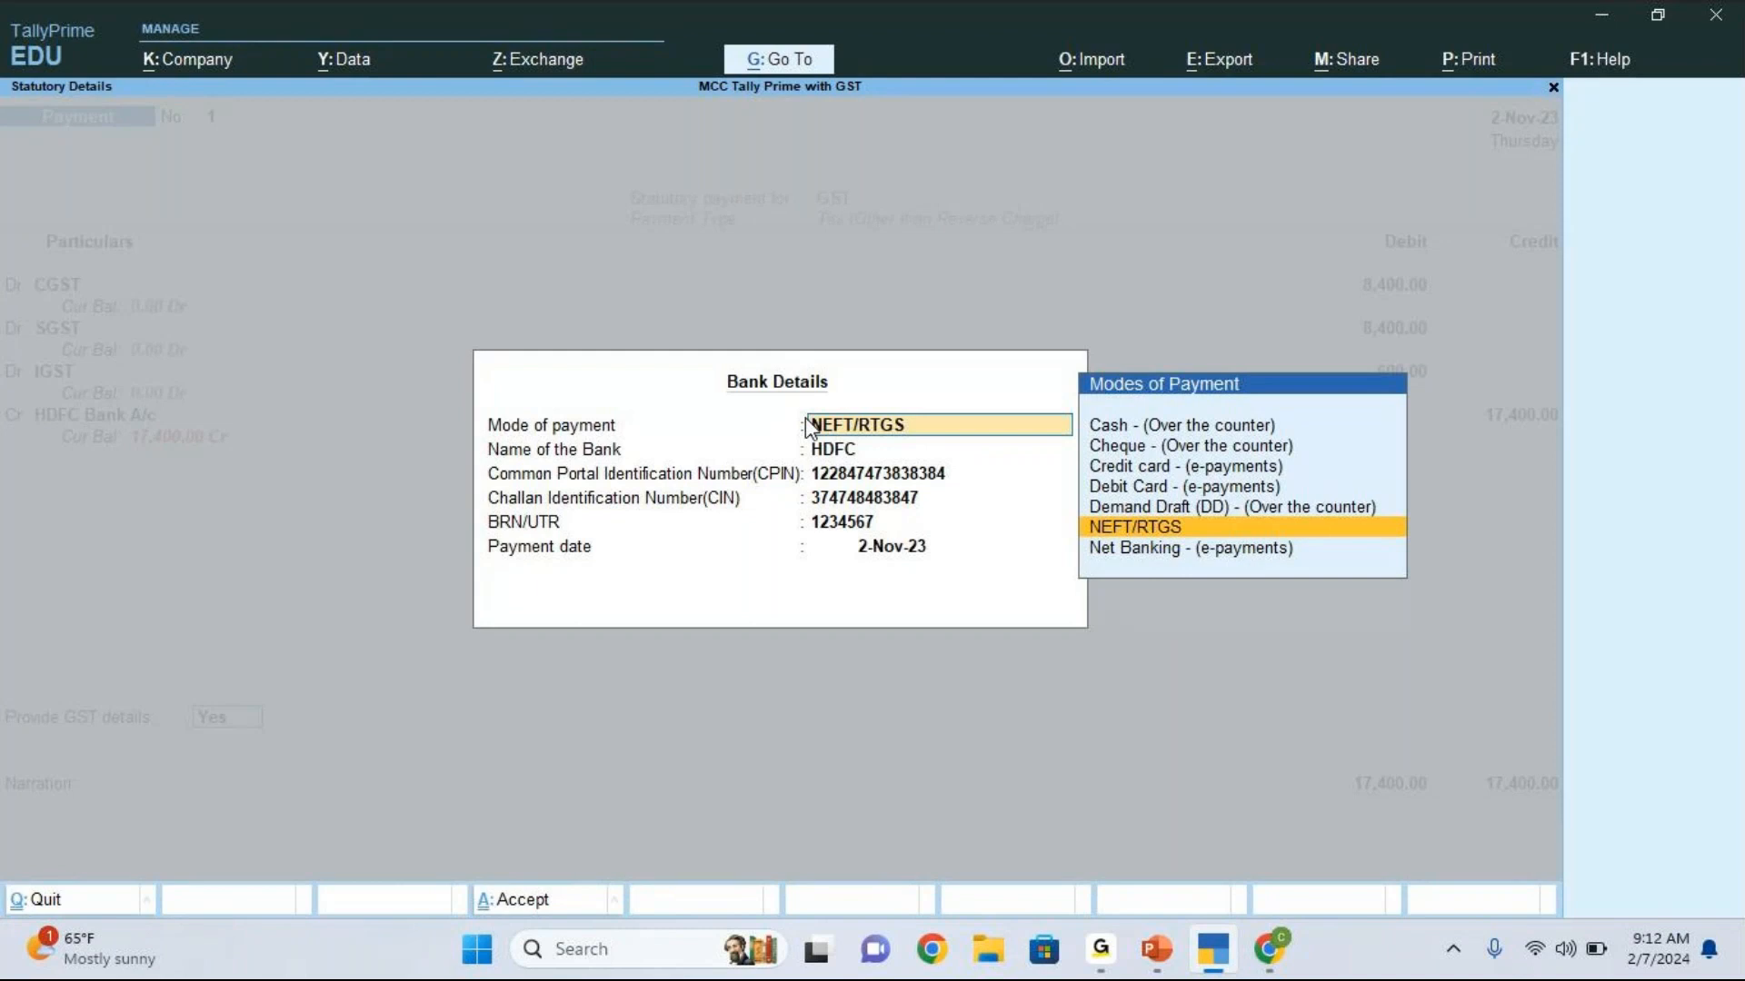
key(ctrl+a)
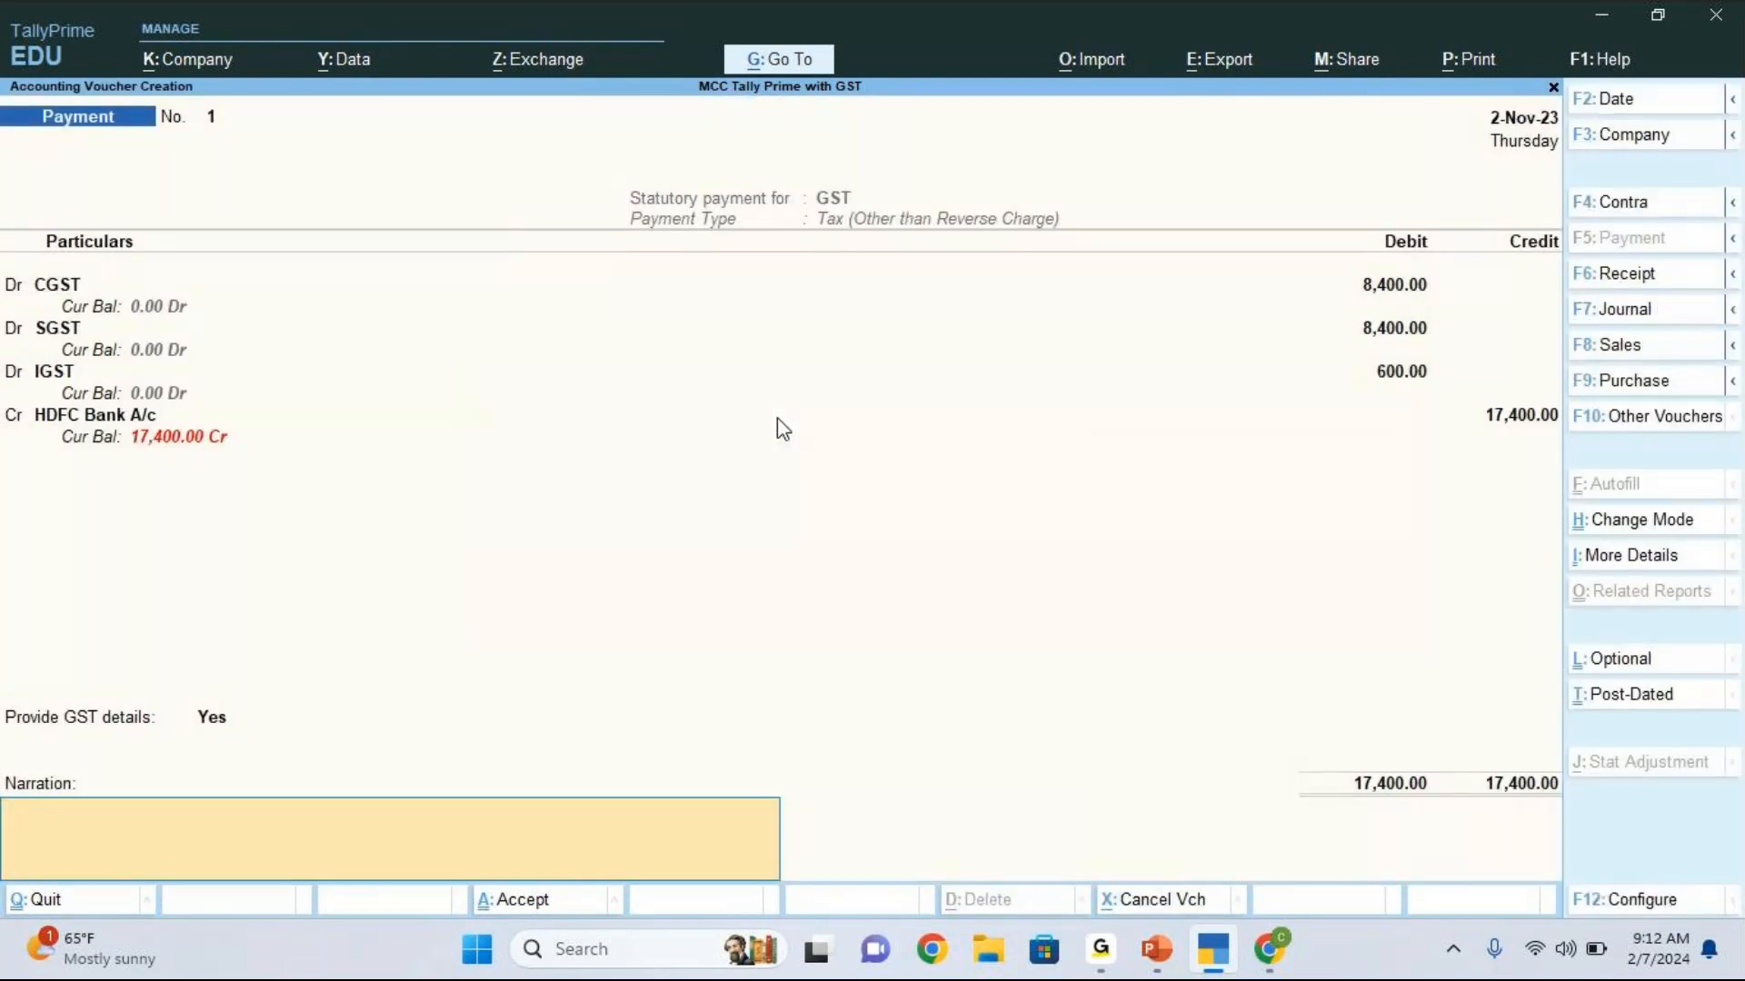
Step: Save the GST payment voucher without a narration and return to the Gateway of Tally
key(Return)
key(Return)
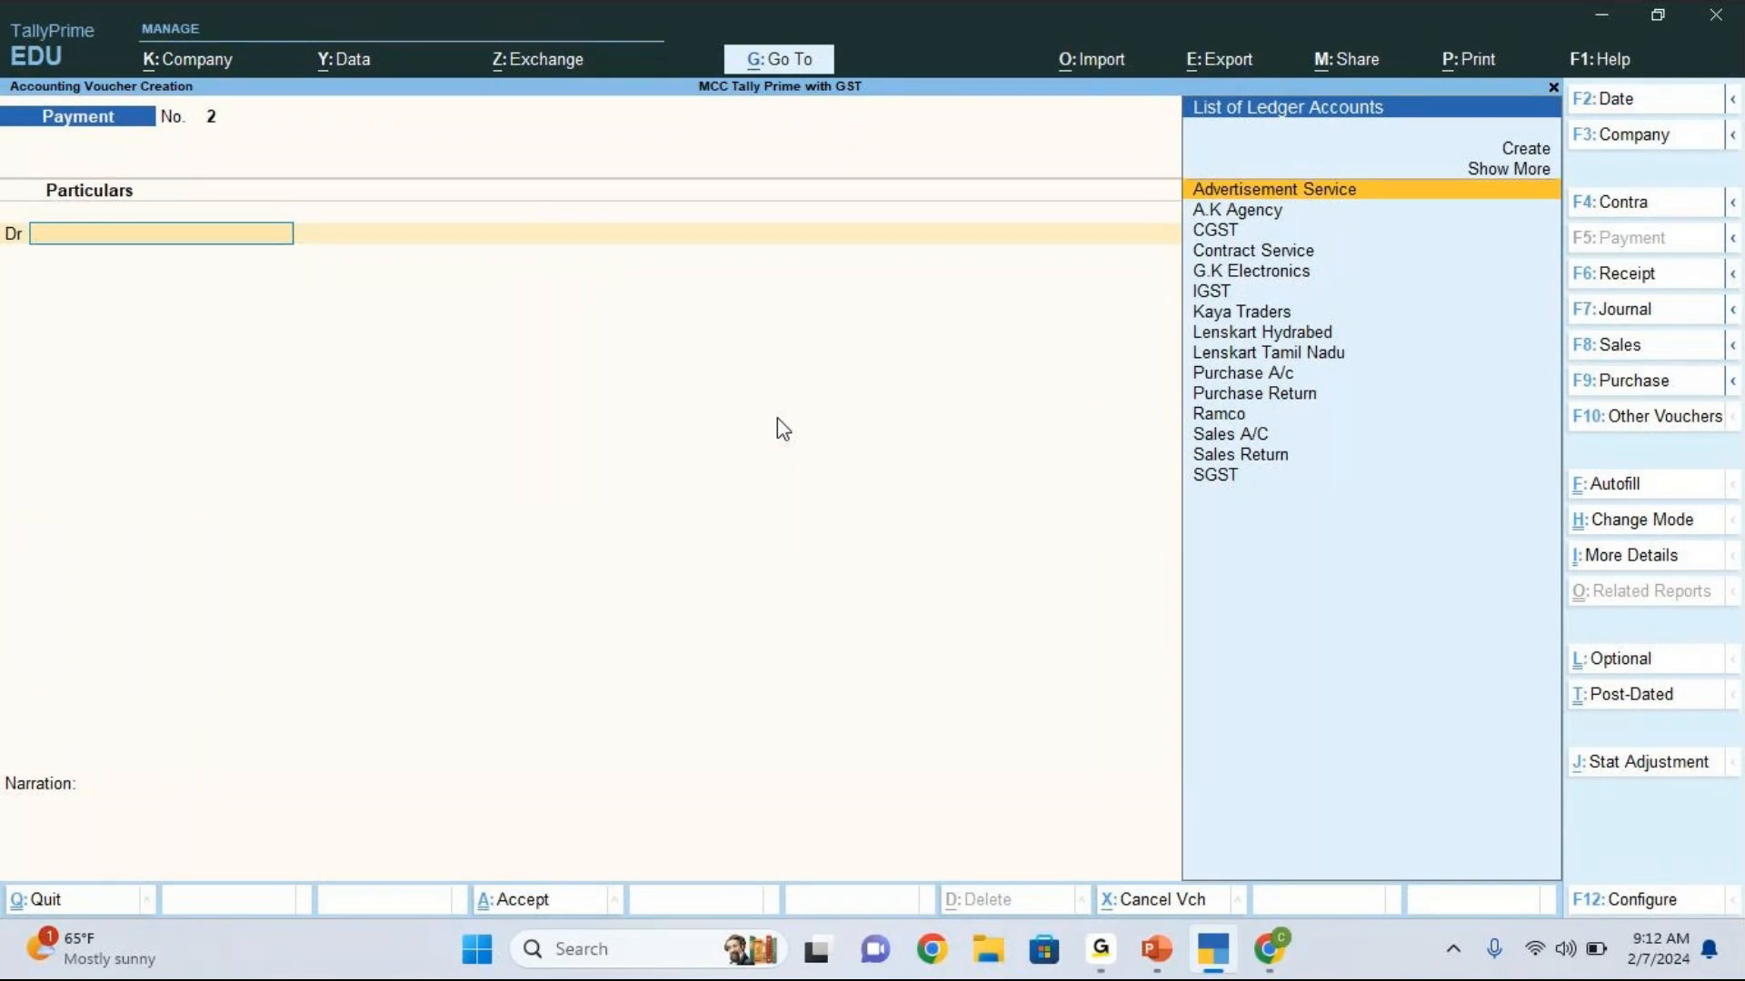
key(Escape)
key(Return)
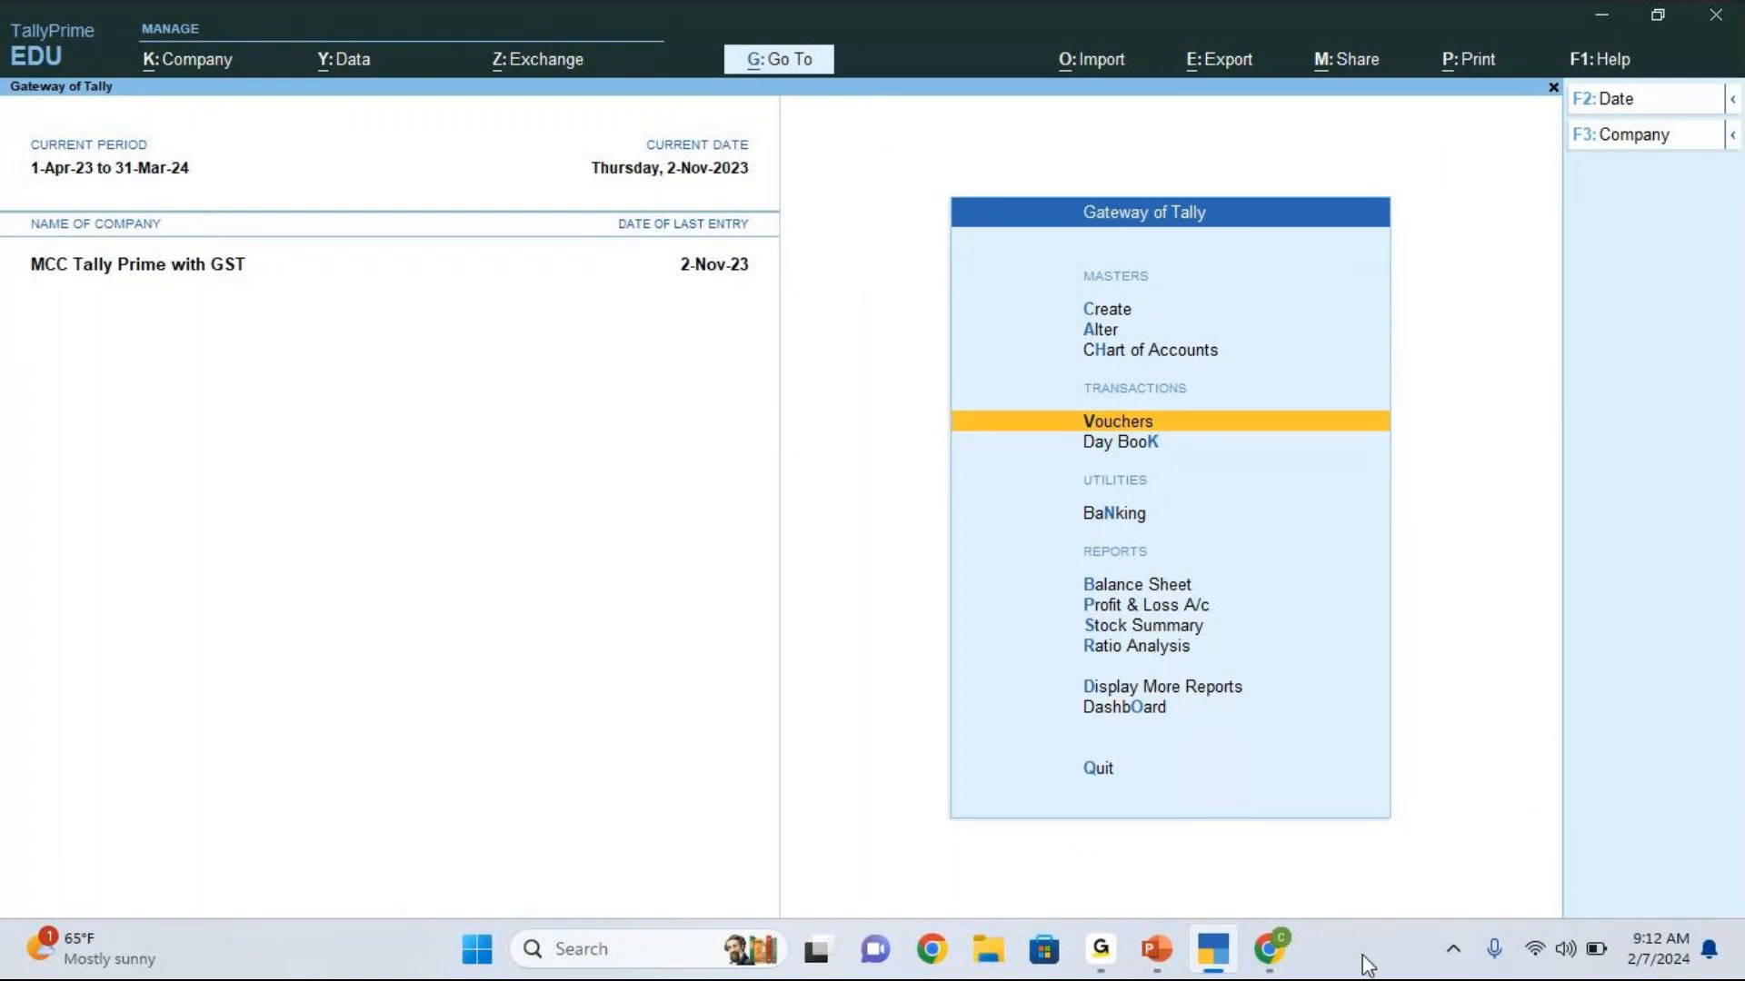
Step: Recheck the sample GST challan in Chrome, return to TallyPrime and open the list of GST Reports
click(1282, 956)
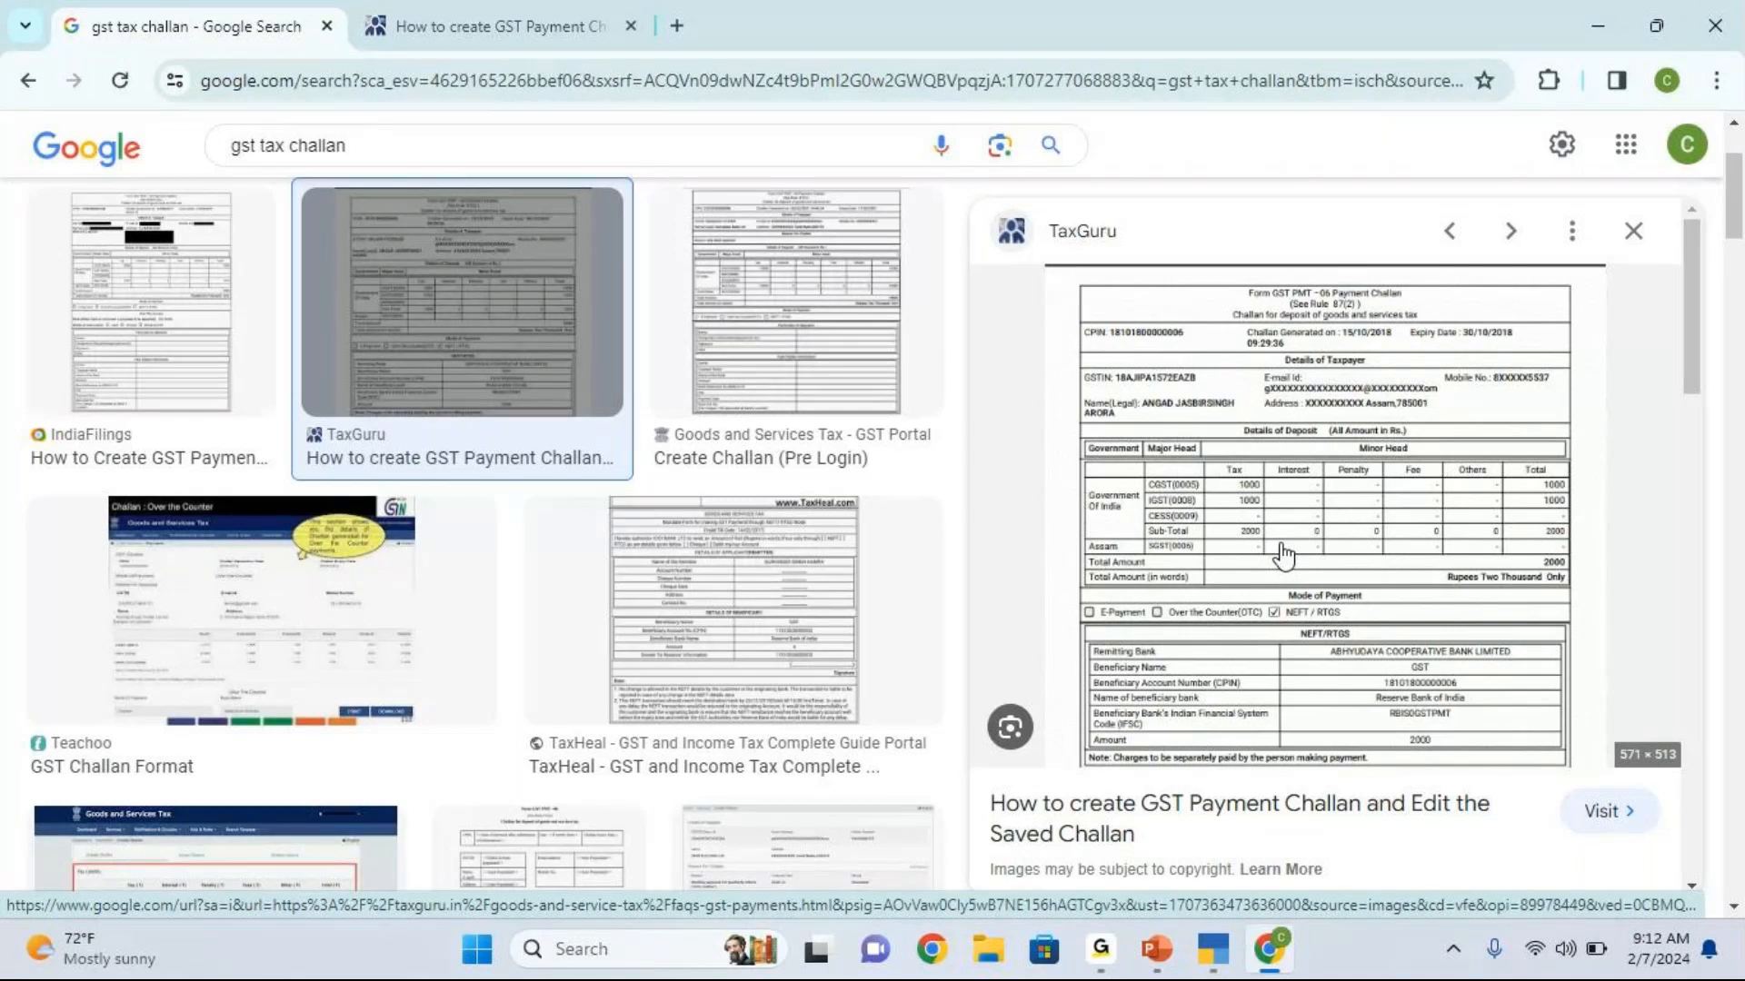
click(1213, 948)
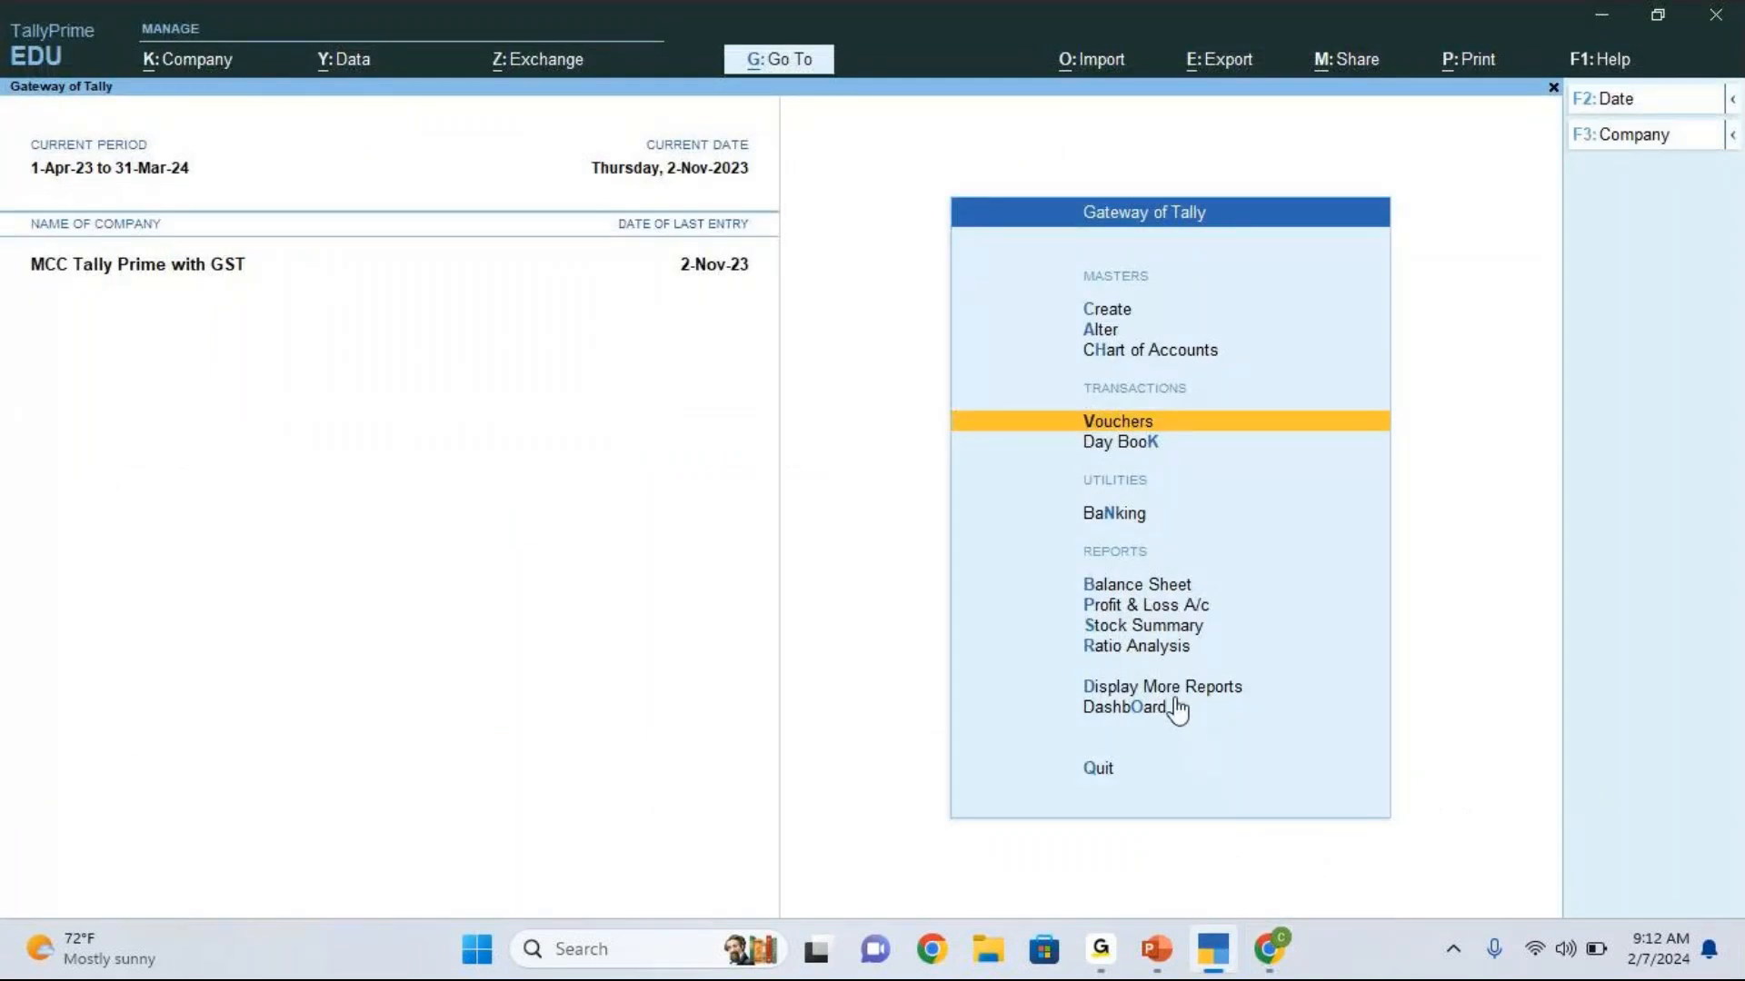
key(Down)
key(Down)
key(Down)
key(Down)
key(Down)
key(Down)
key(Down)
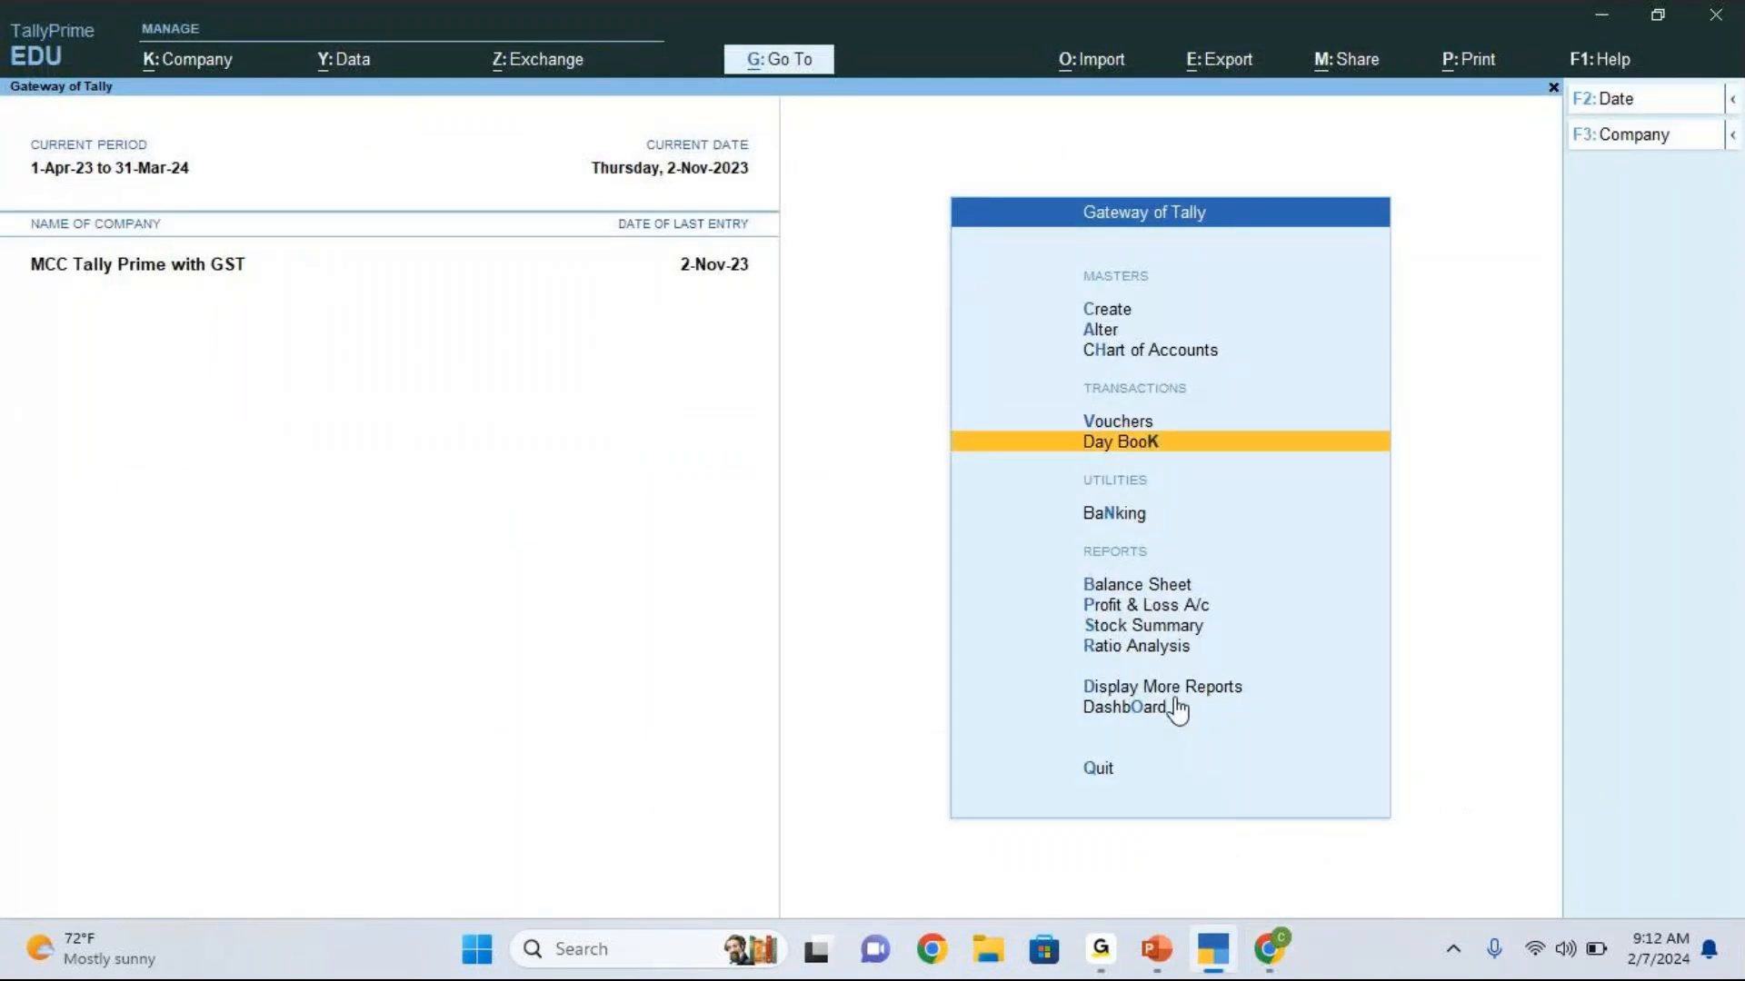
key(Return)
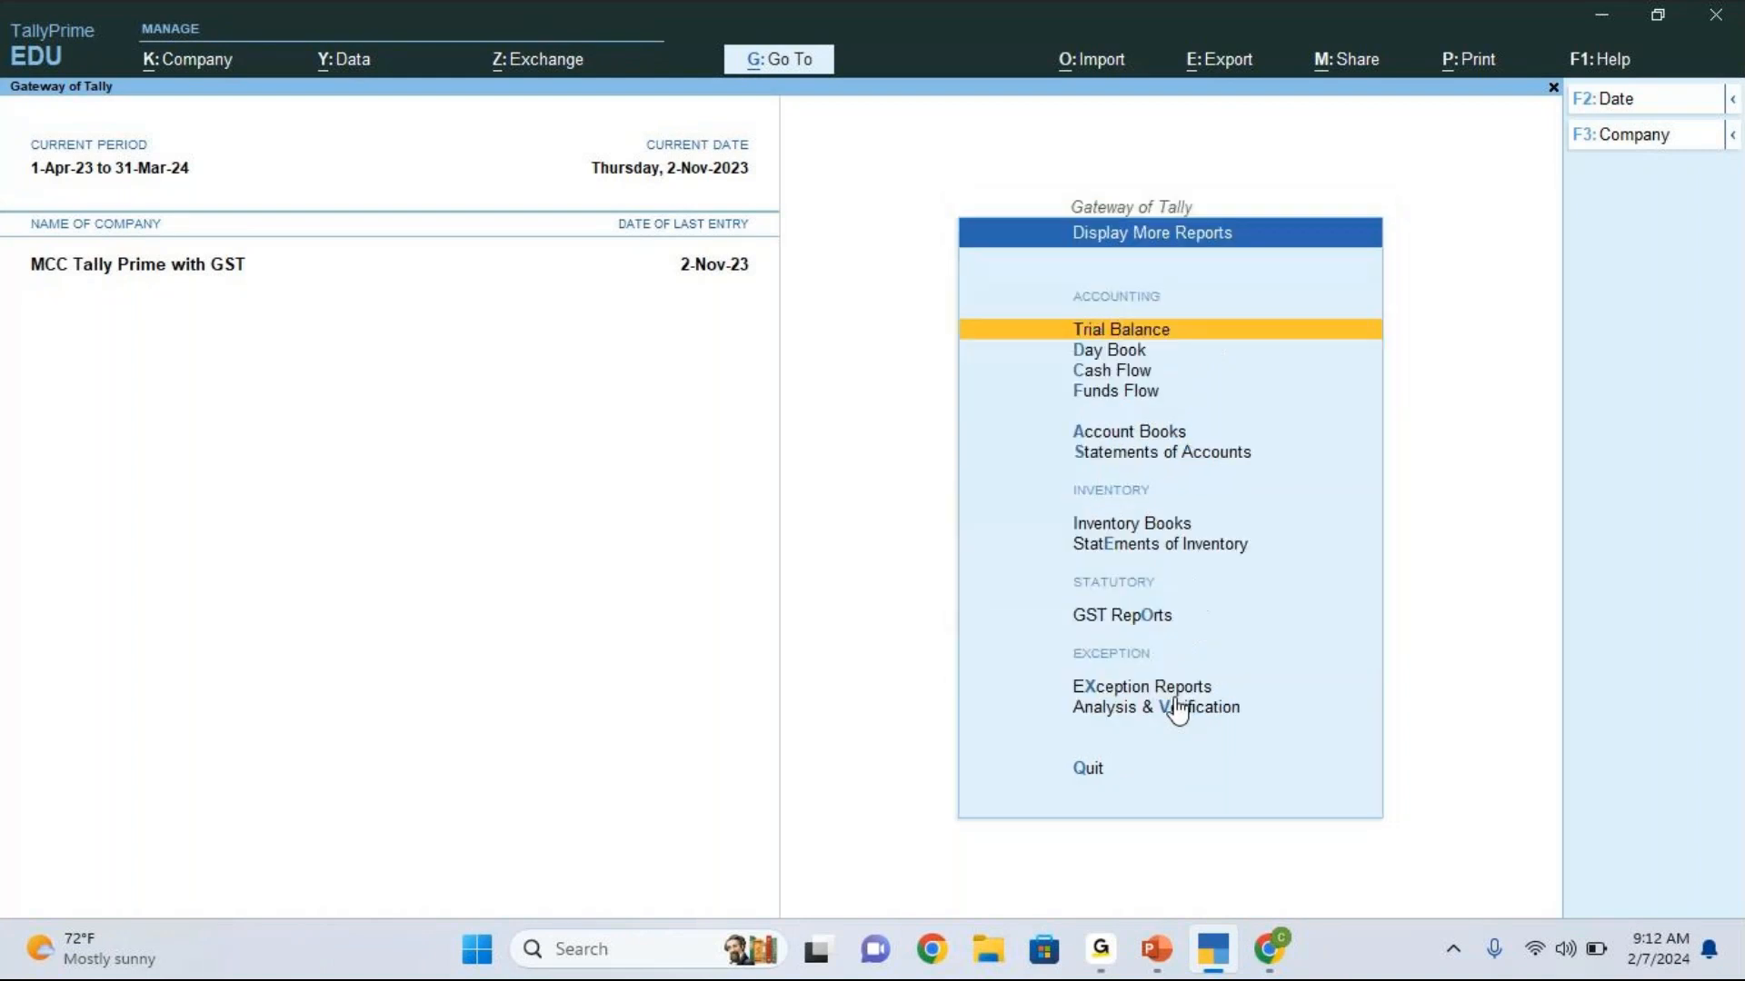
key(Down)
key(Down)
key(Down)
key(Down)
key(Down)
key(Down)
key(Down)
key(Down)
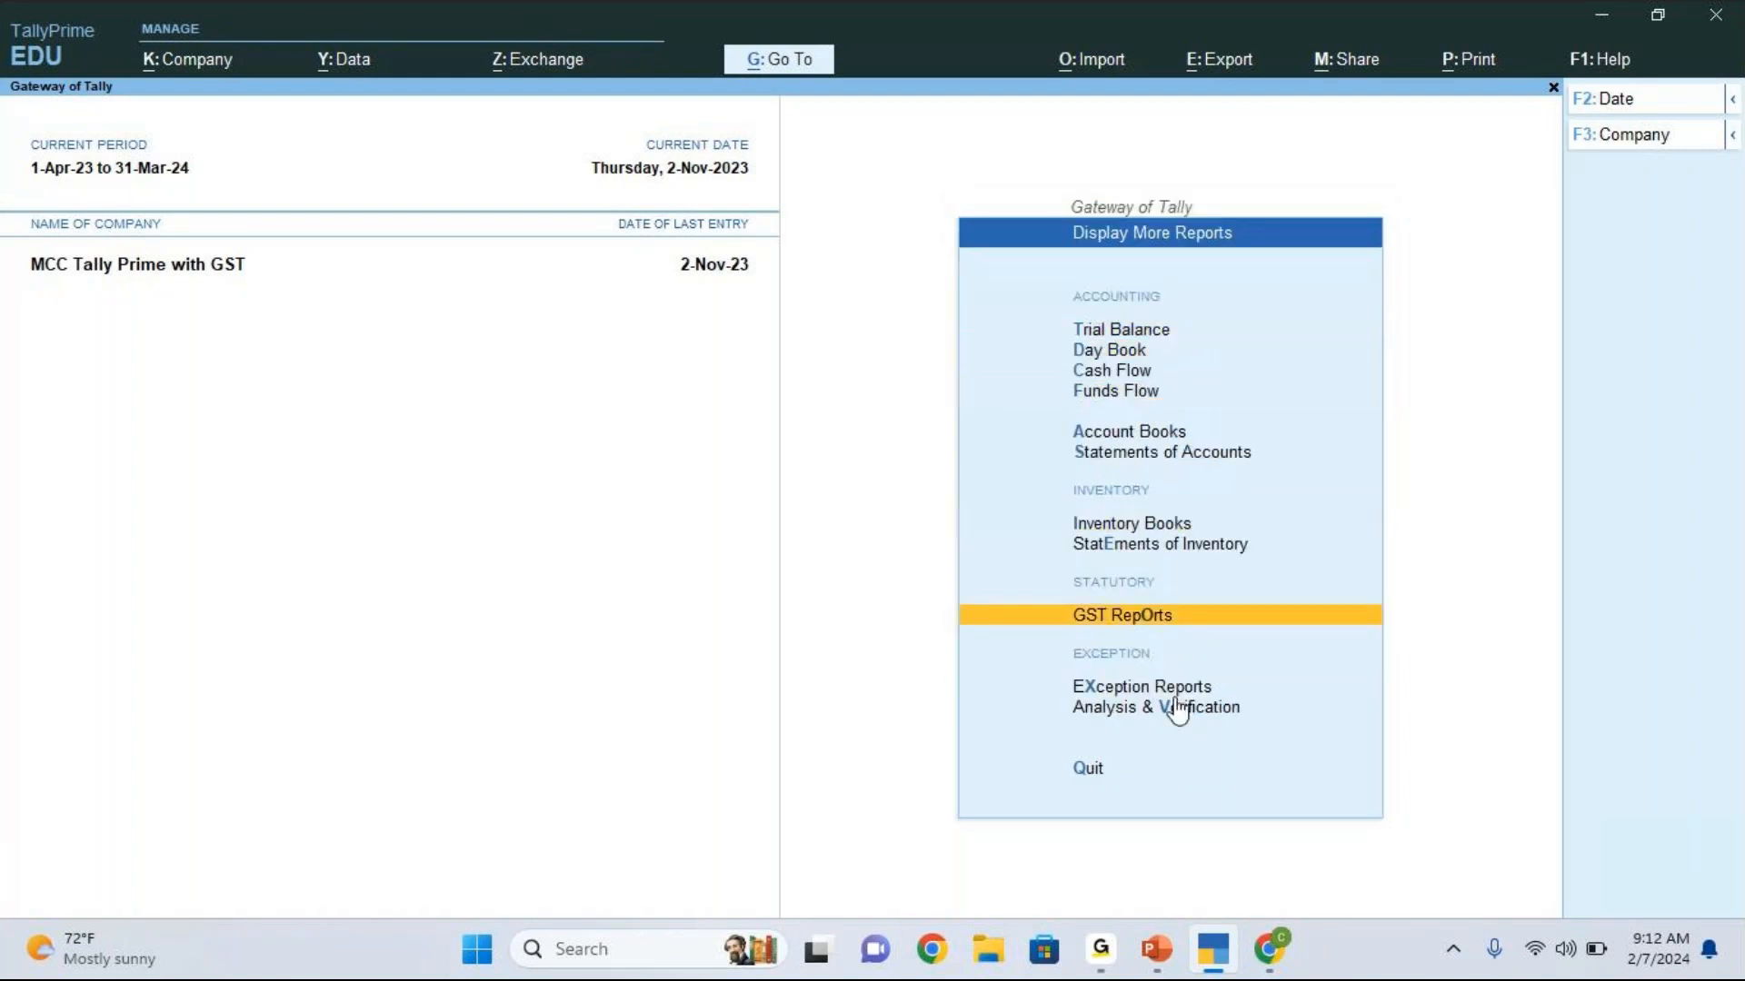
key(Return)
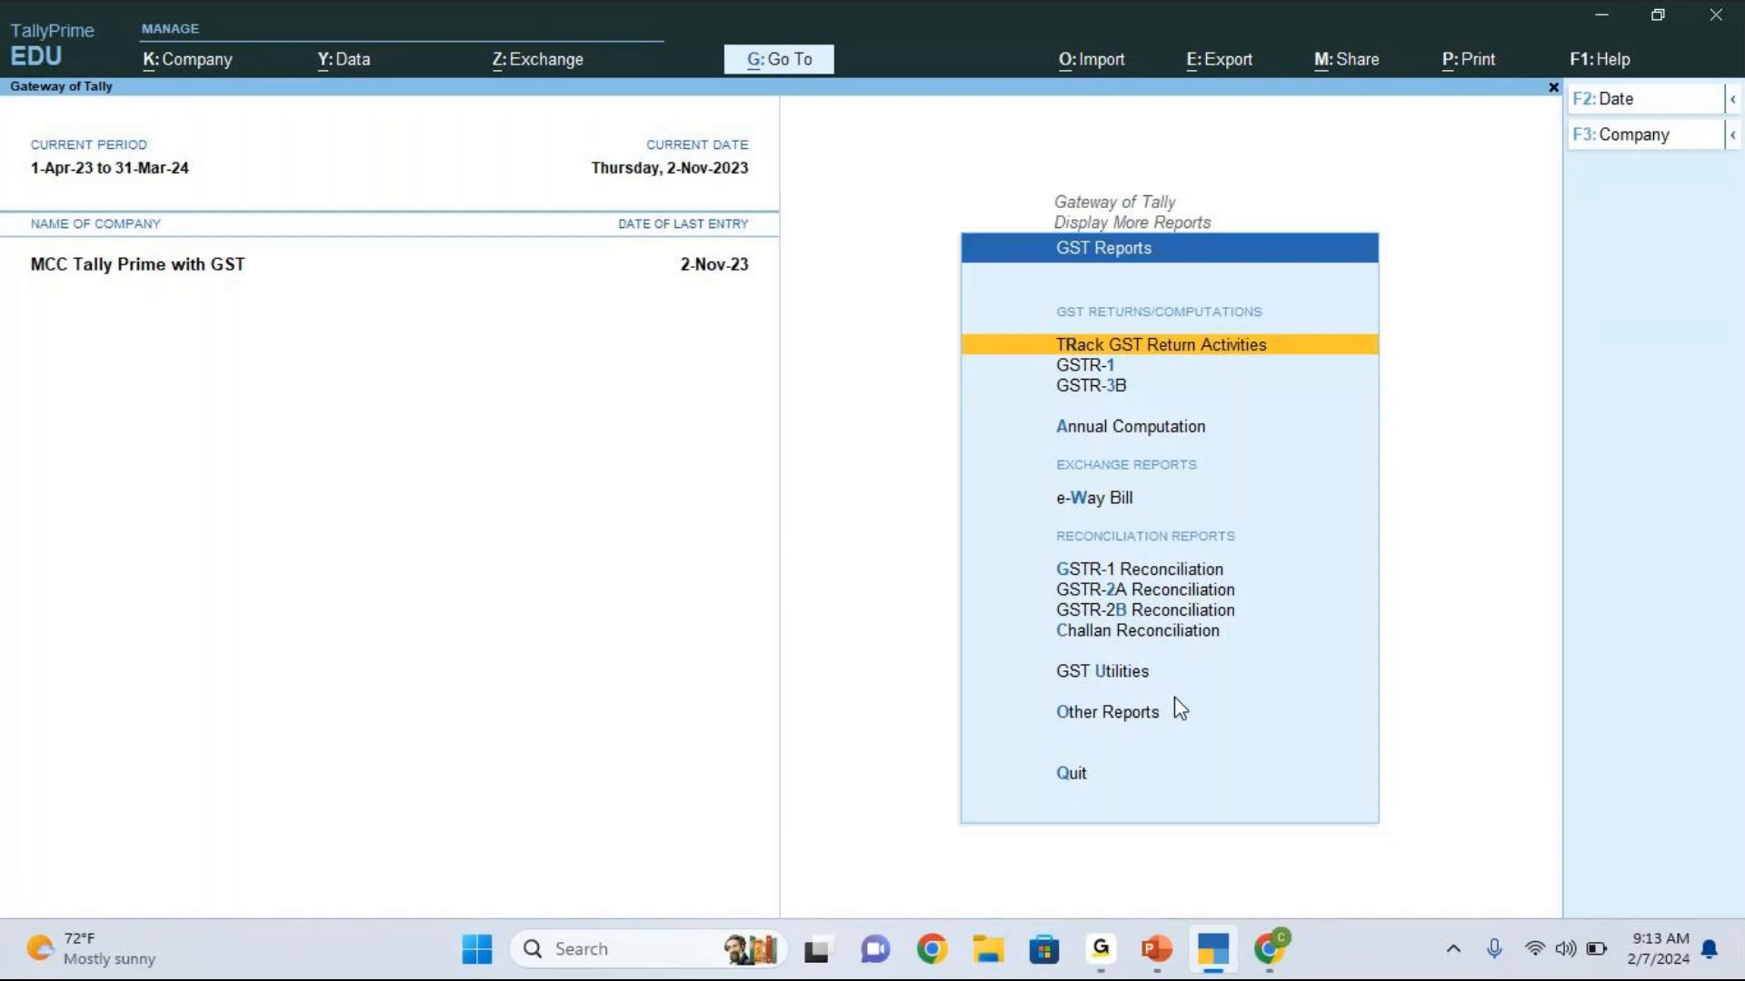
Step: Open the GSTR-1 report and examine its voucher summary down to Uncertain Transactions
key(Down)
key(Return)
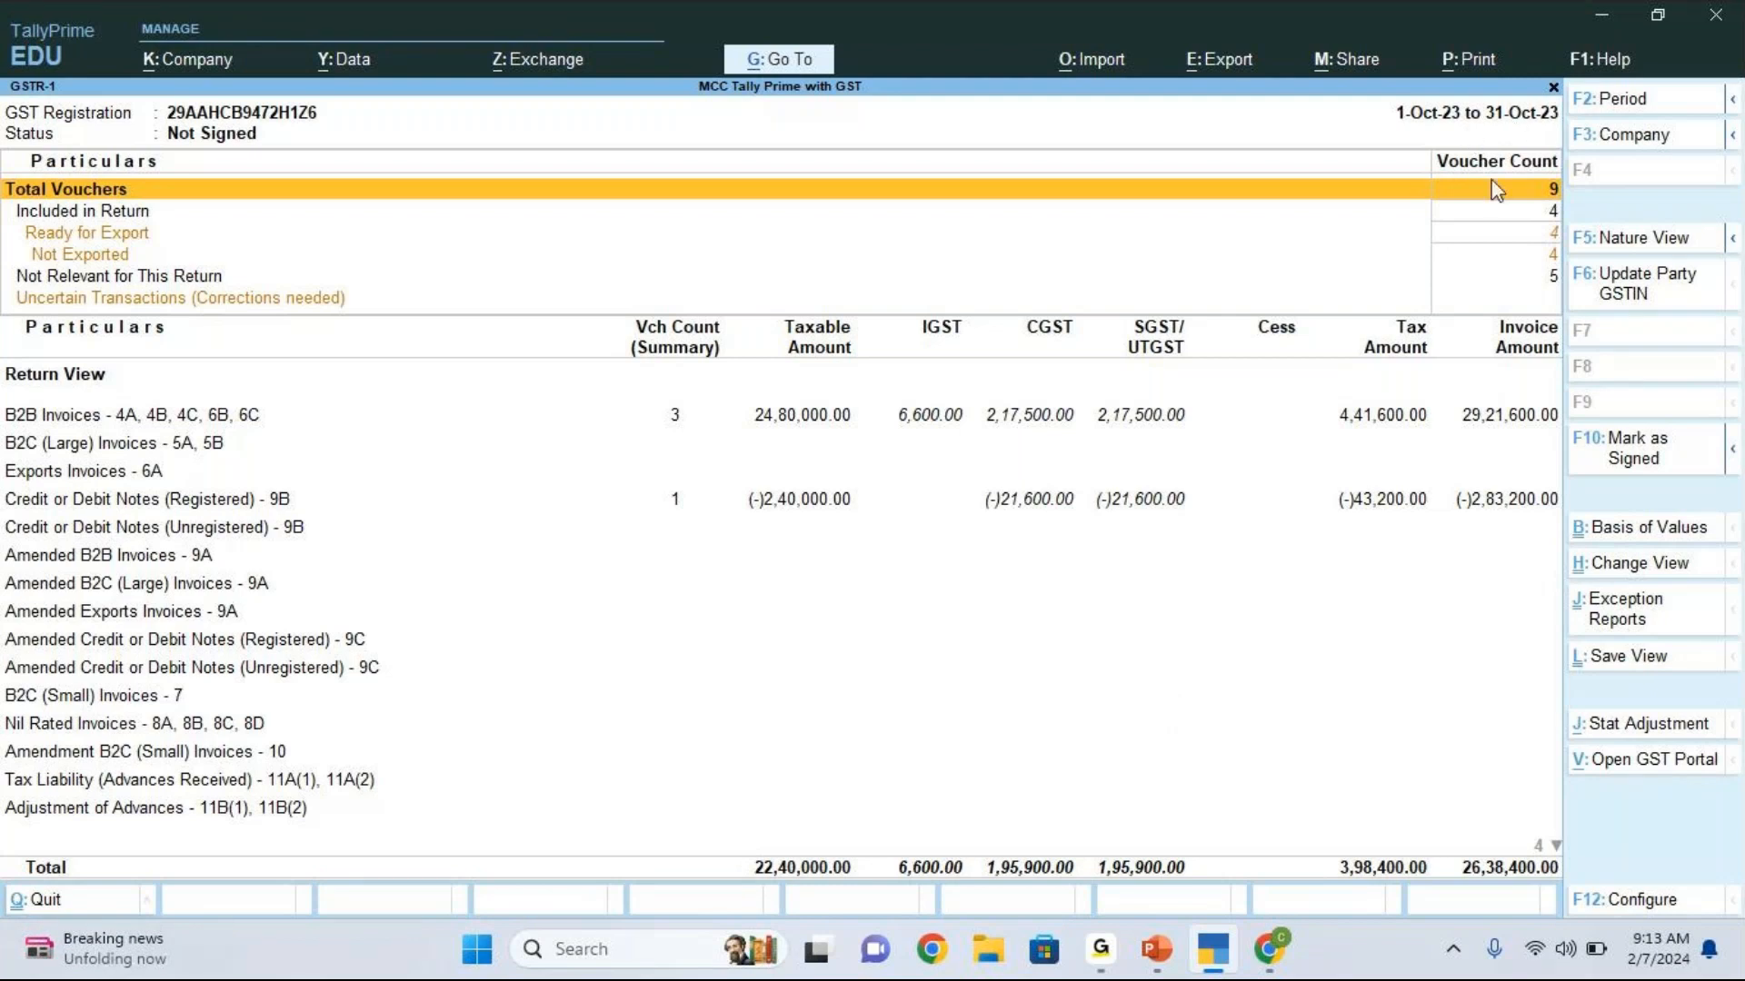
key(Down)
key(Down)
key(Down)
key(Down)
key(Down)
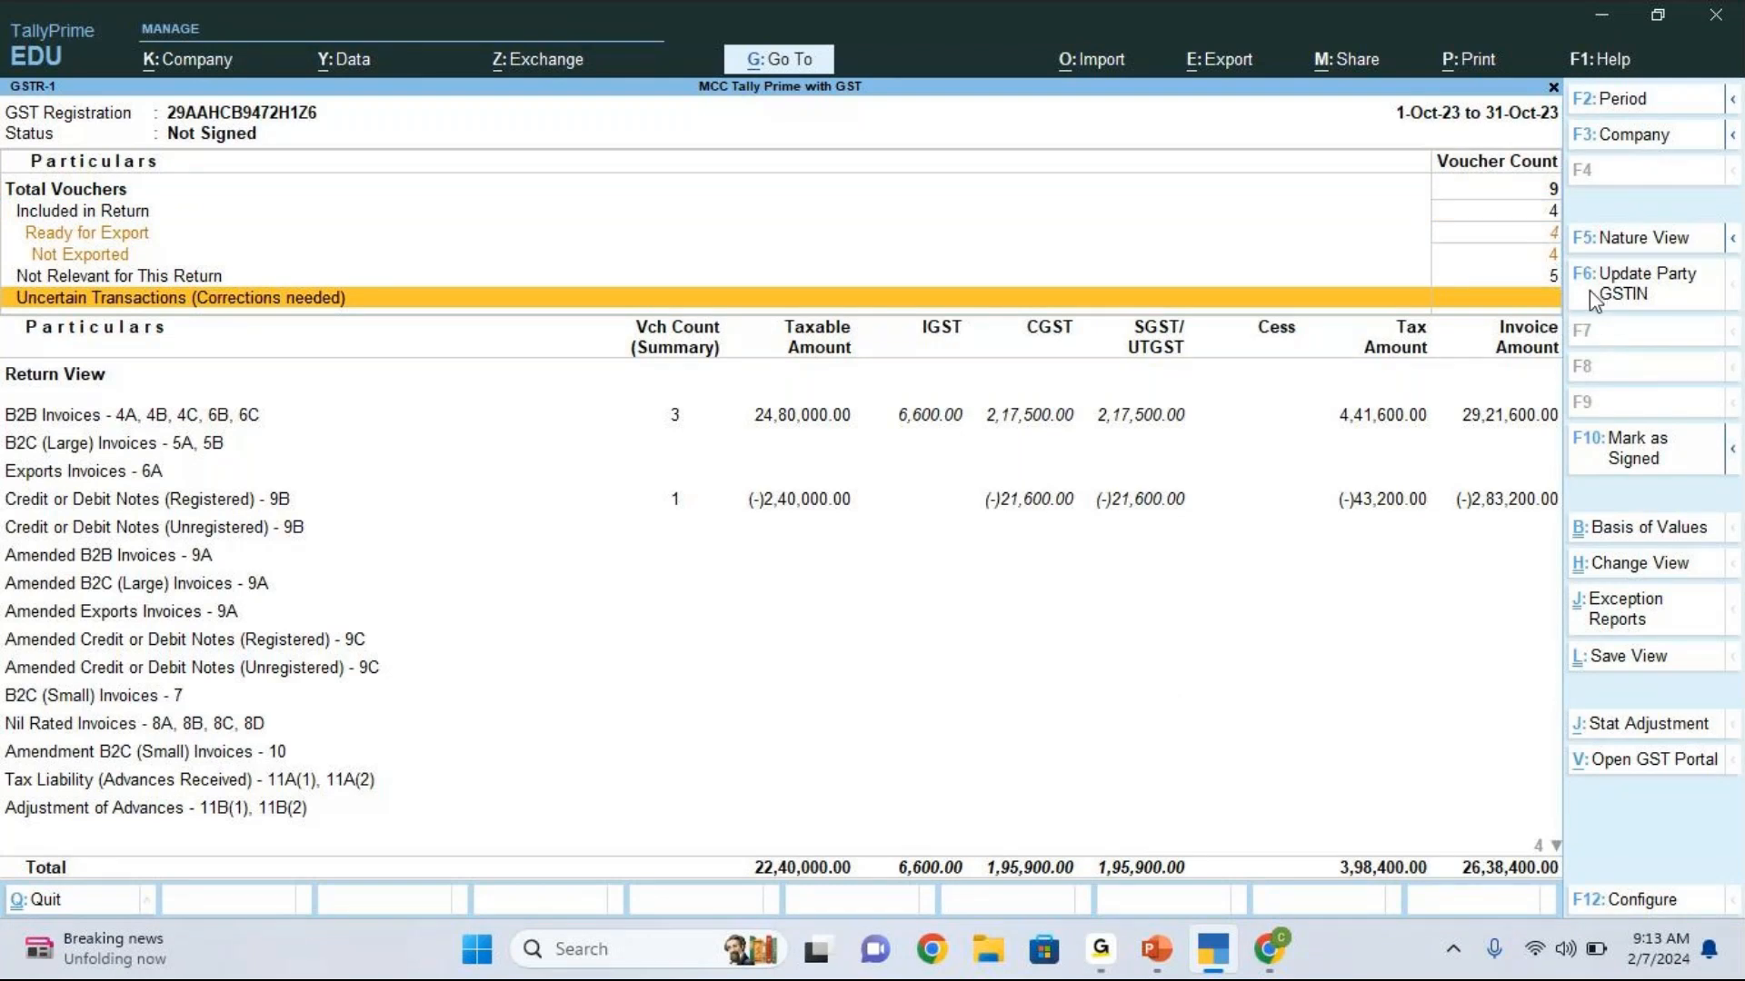
click(1573, 175)
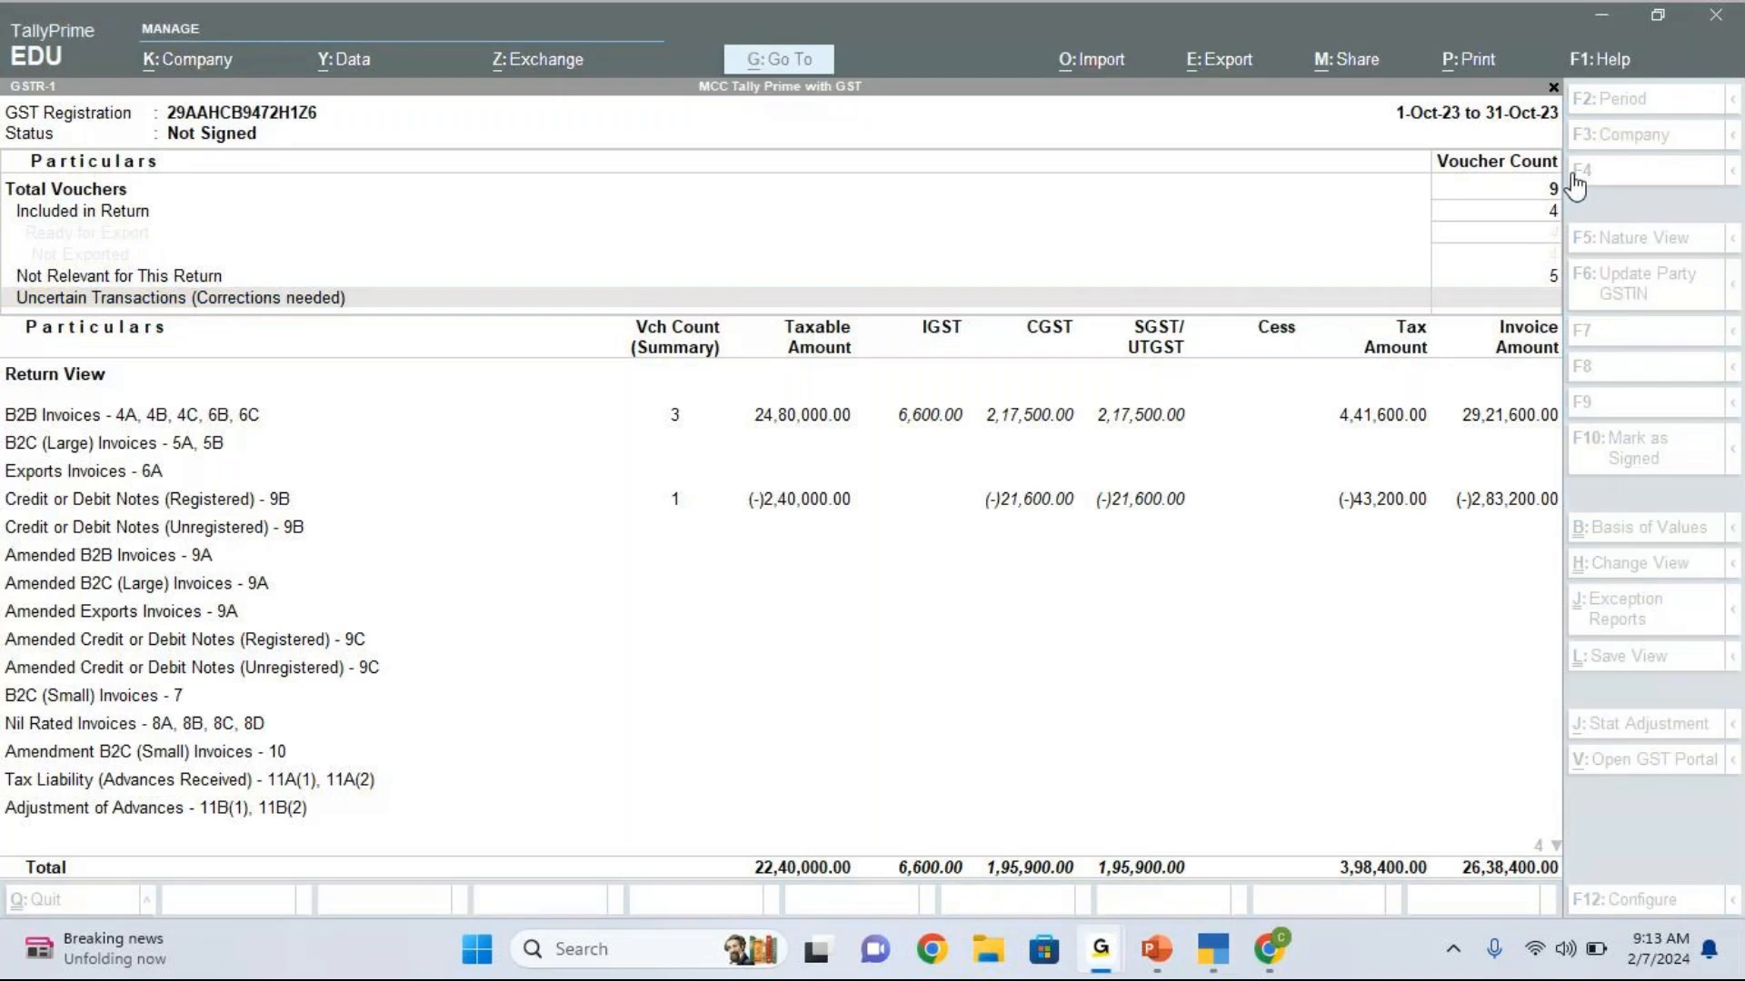
click(1581, 191)
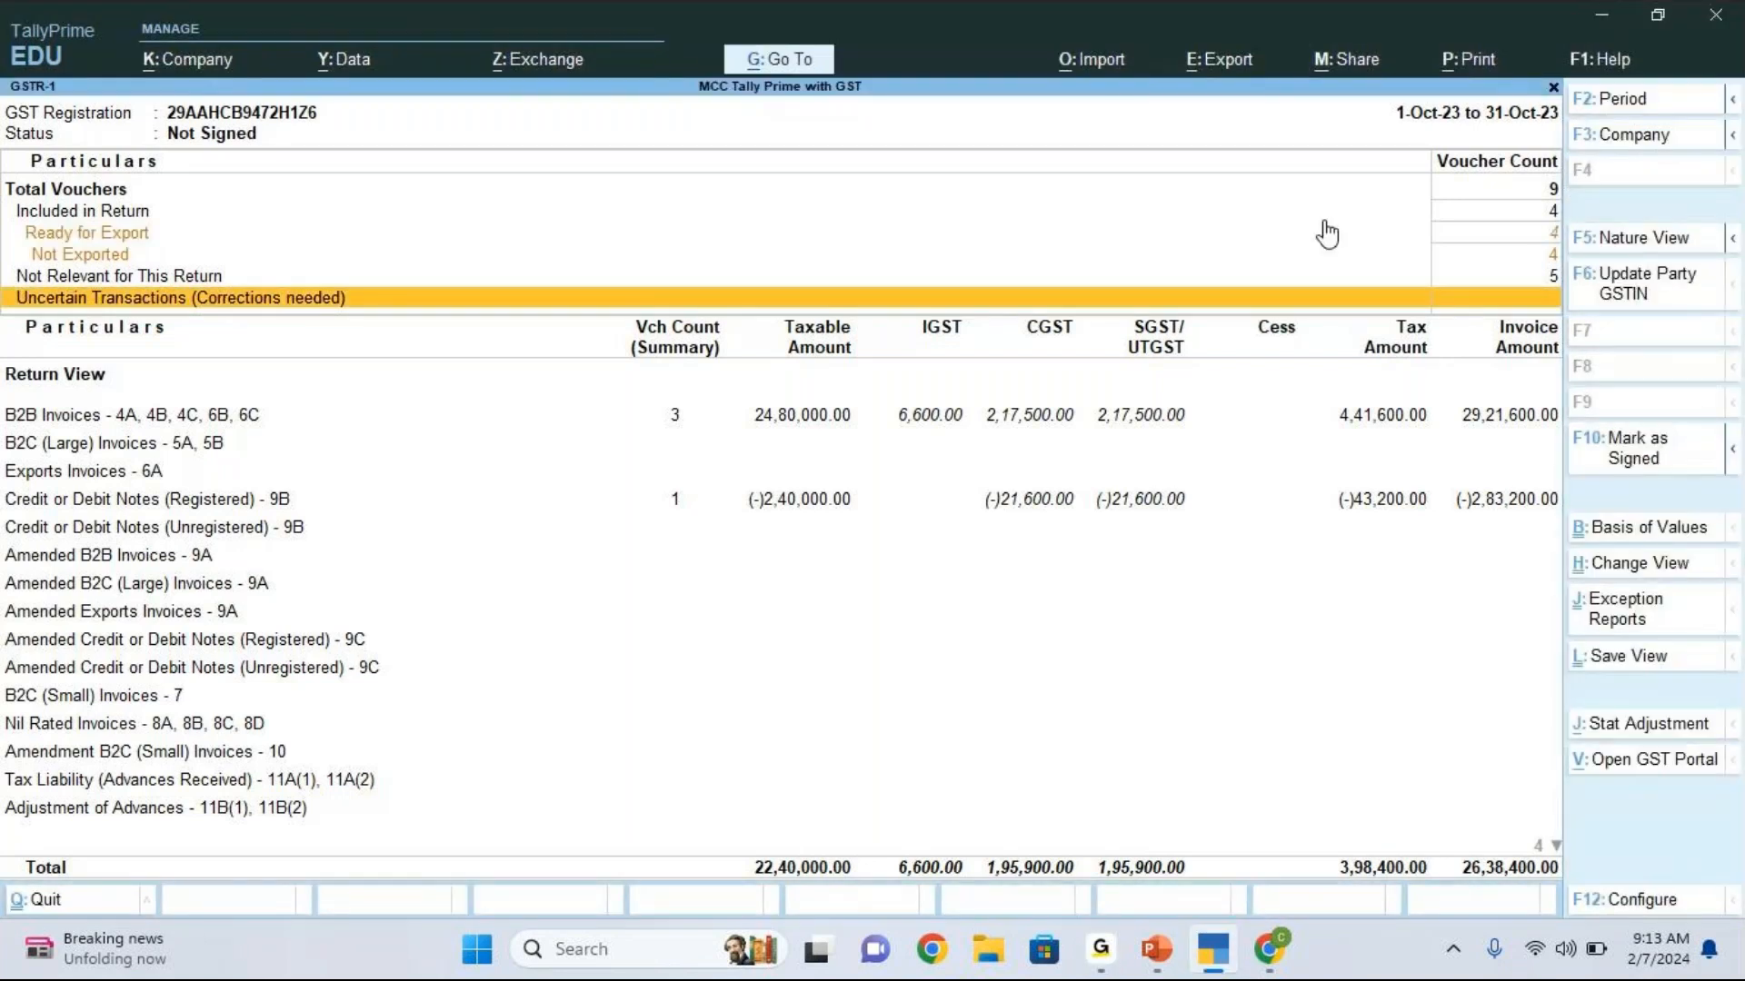
Step: Start exporting the October 2023 GSTR-1 return, covering the pending vouchers and summaries of the Karnataka registration
click(1219, 60)
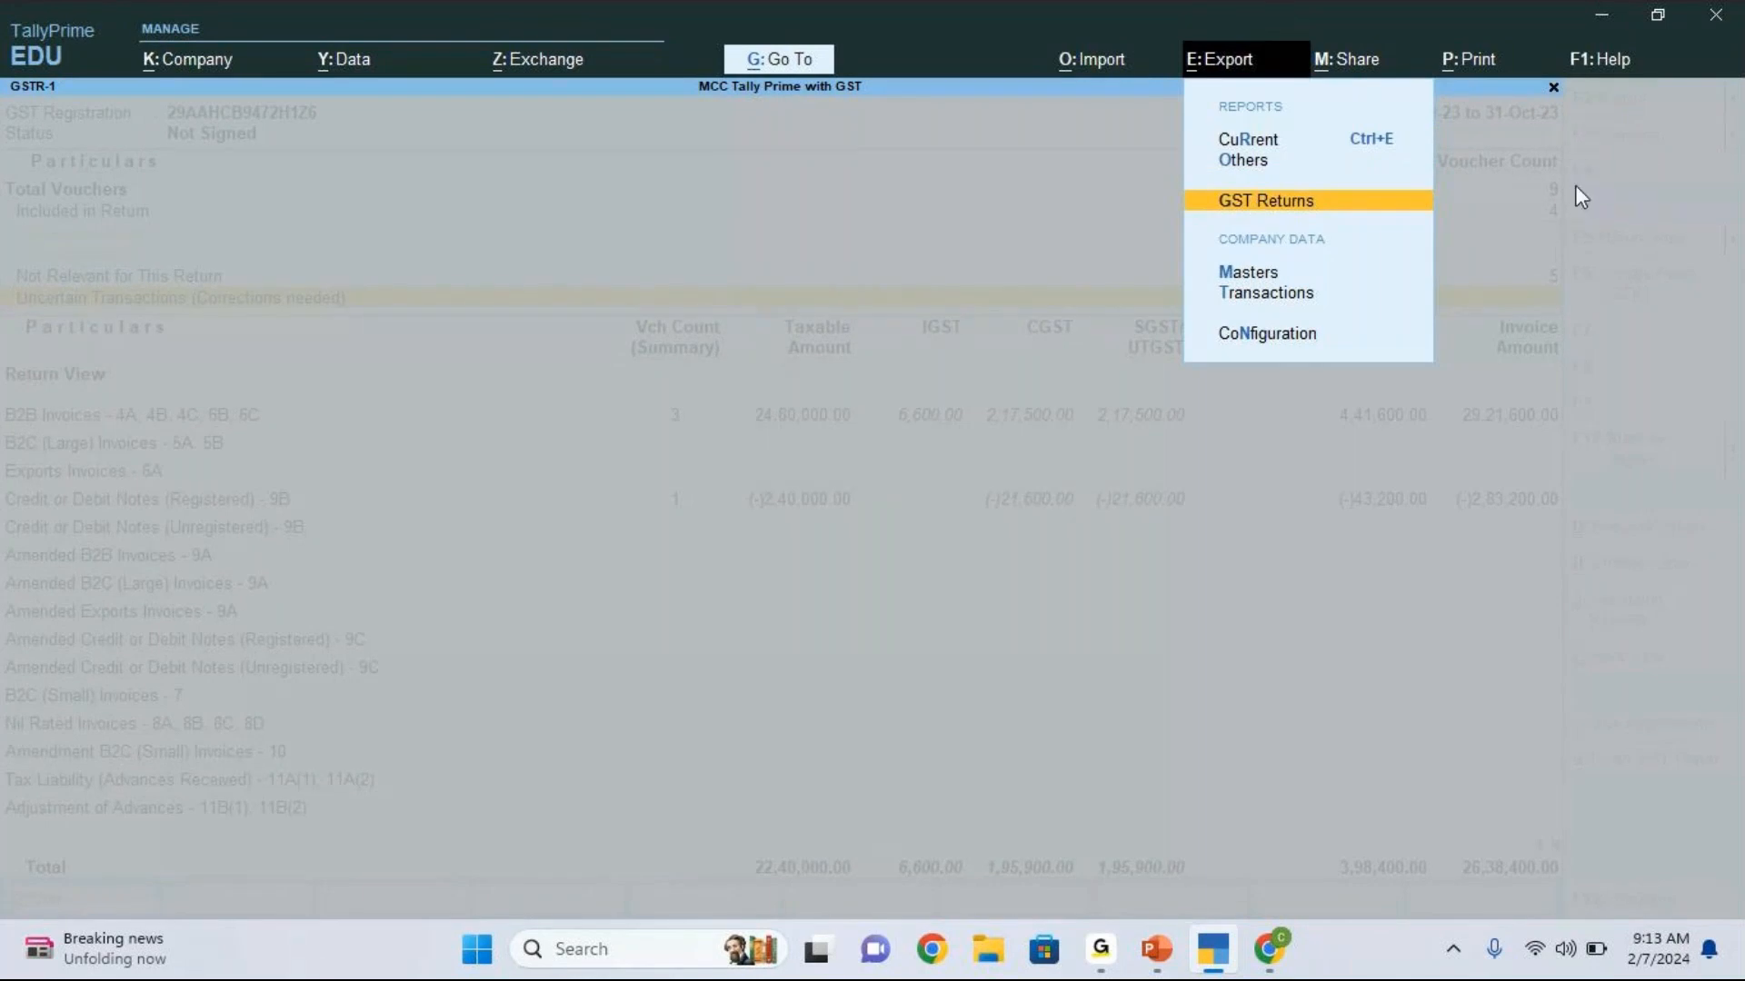
key(Return)
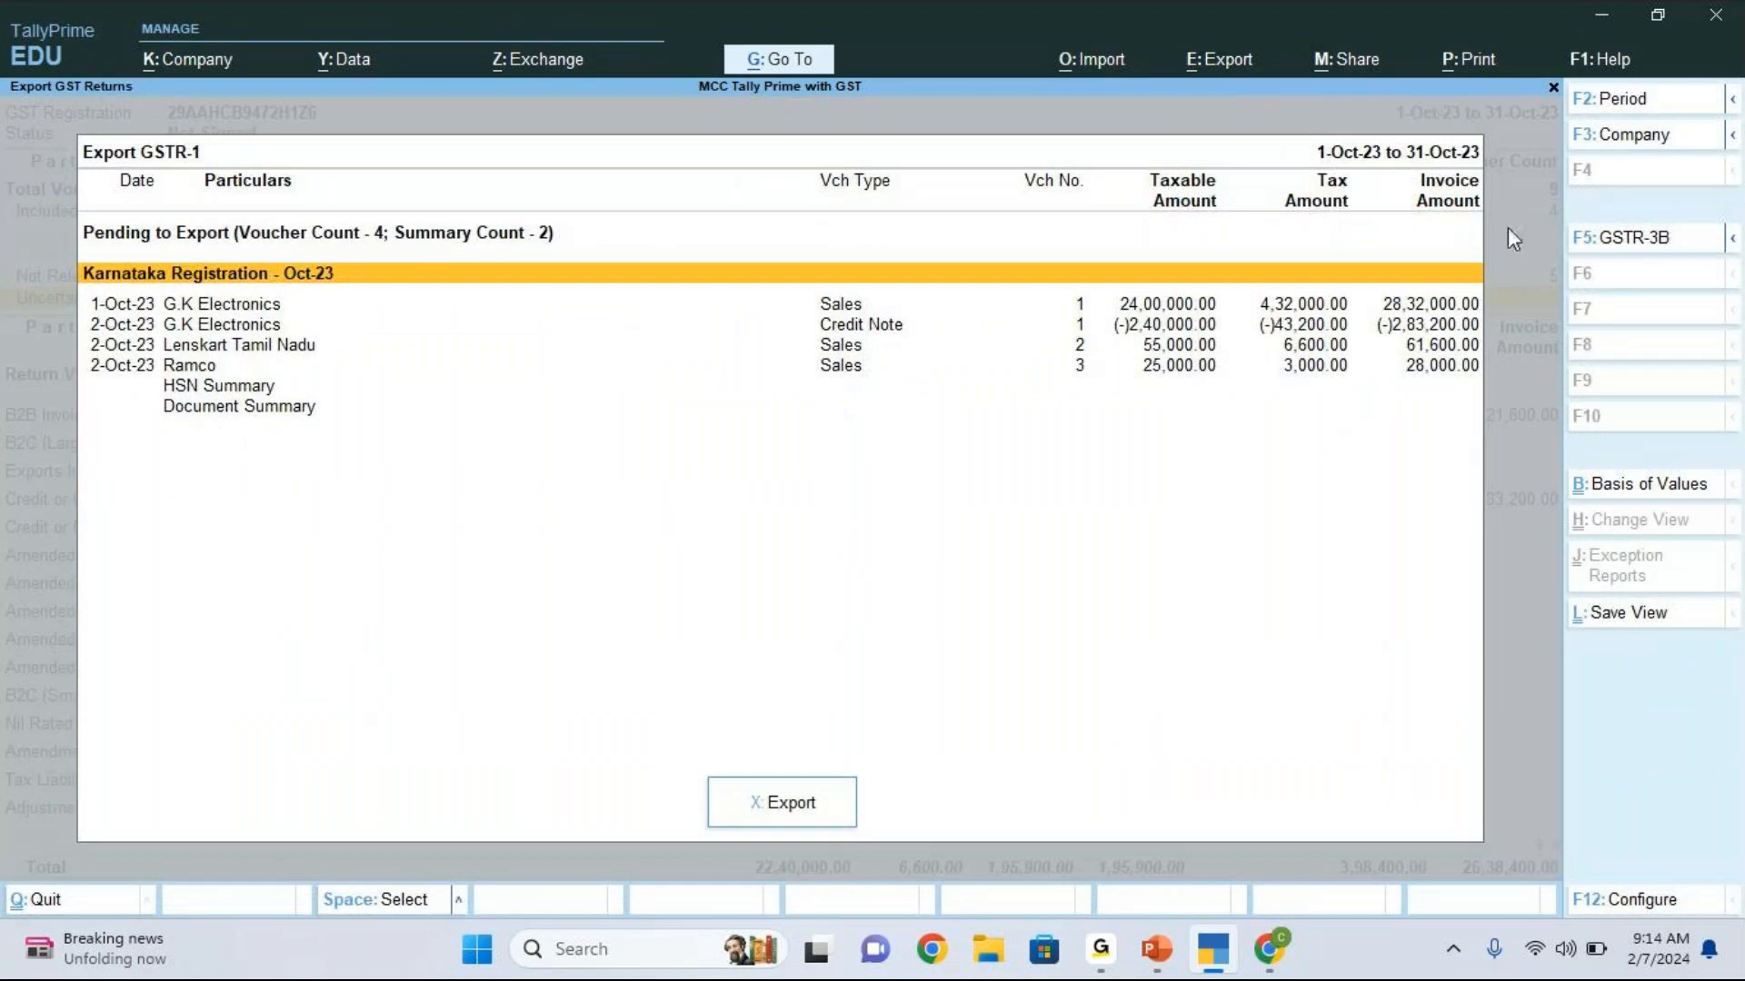
click(1010, 818)
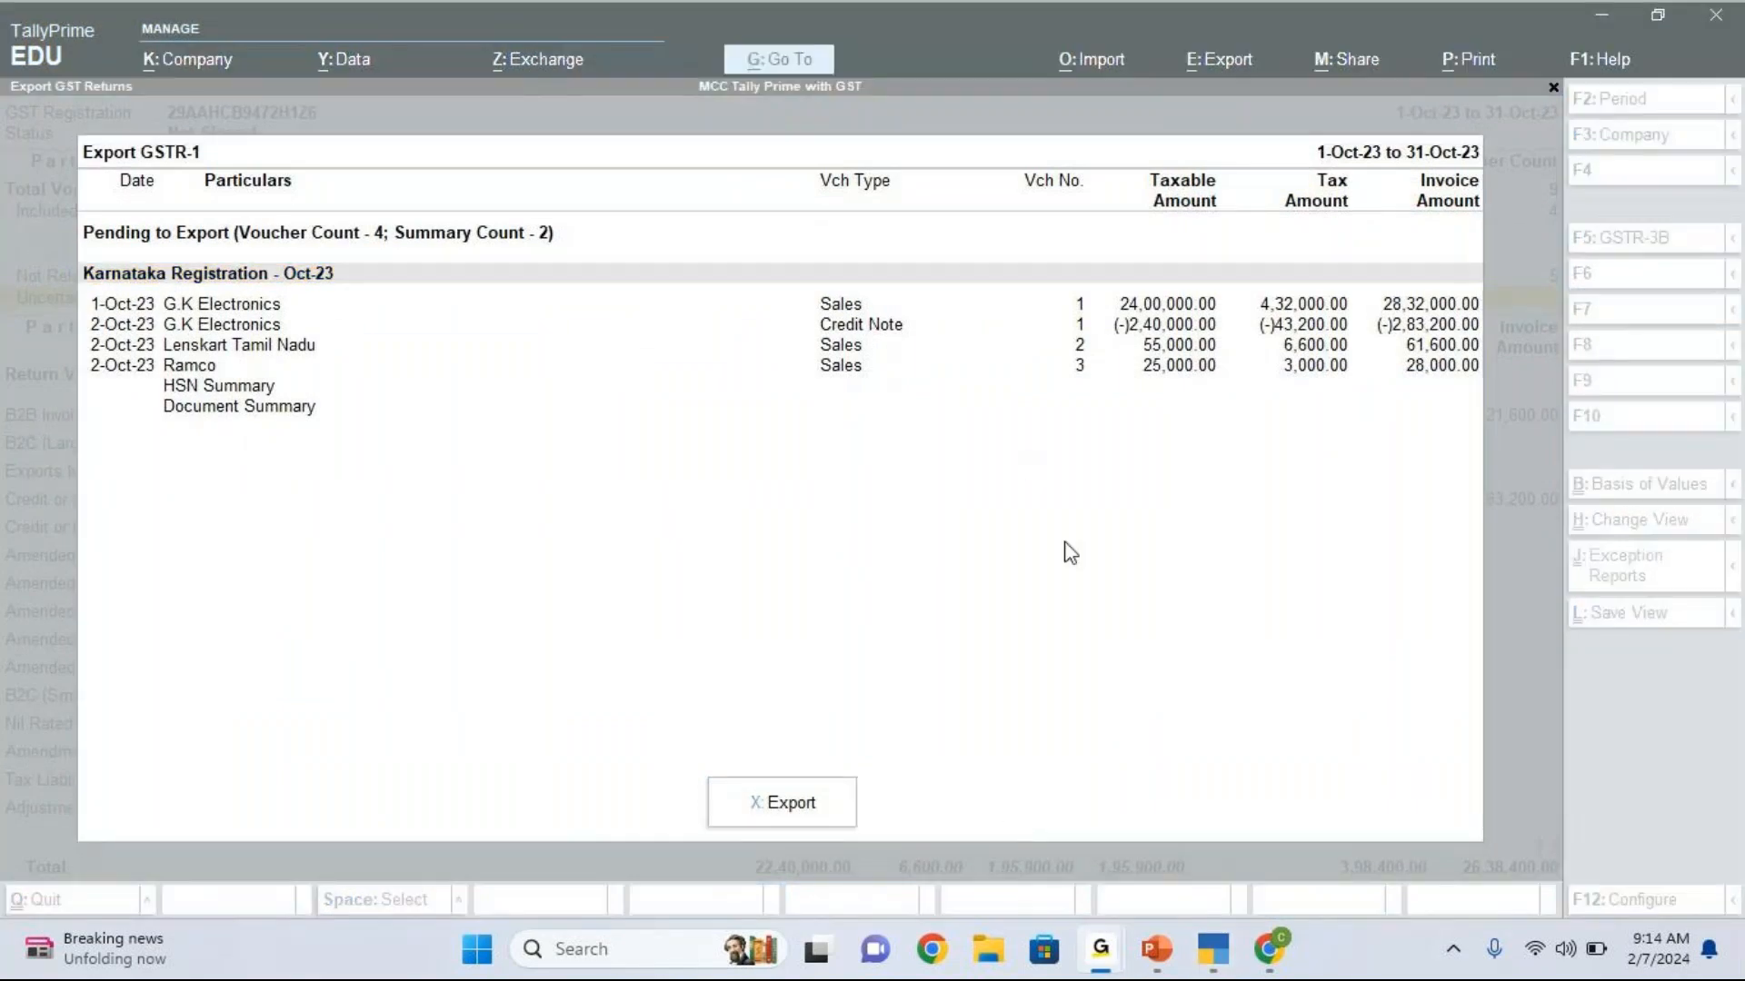
click(682, 411)
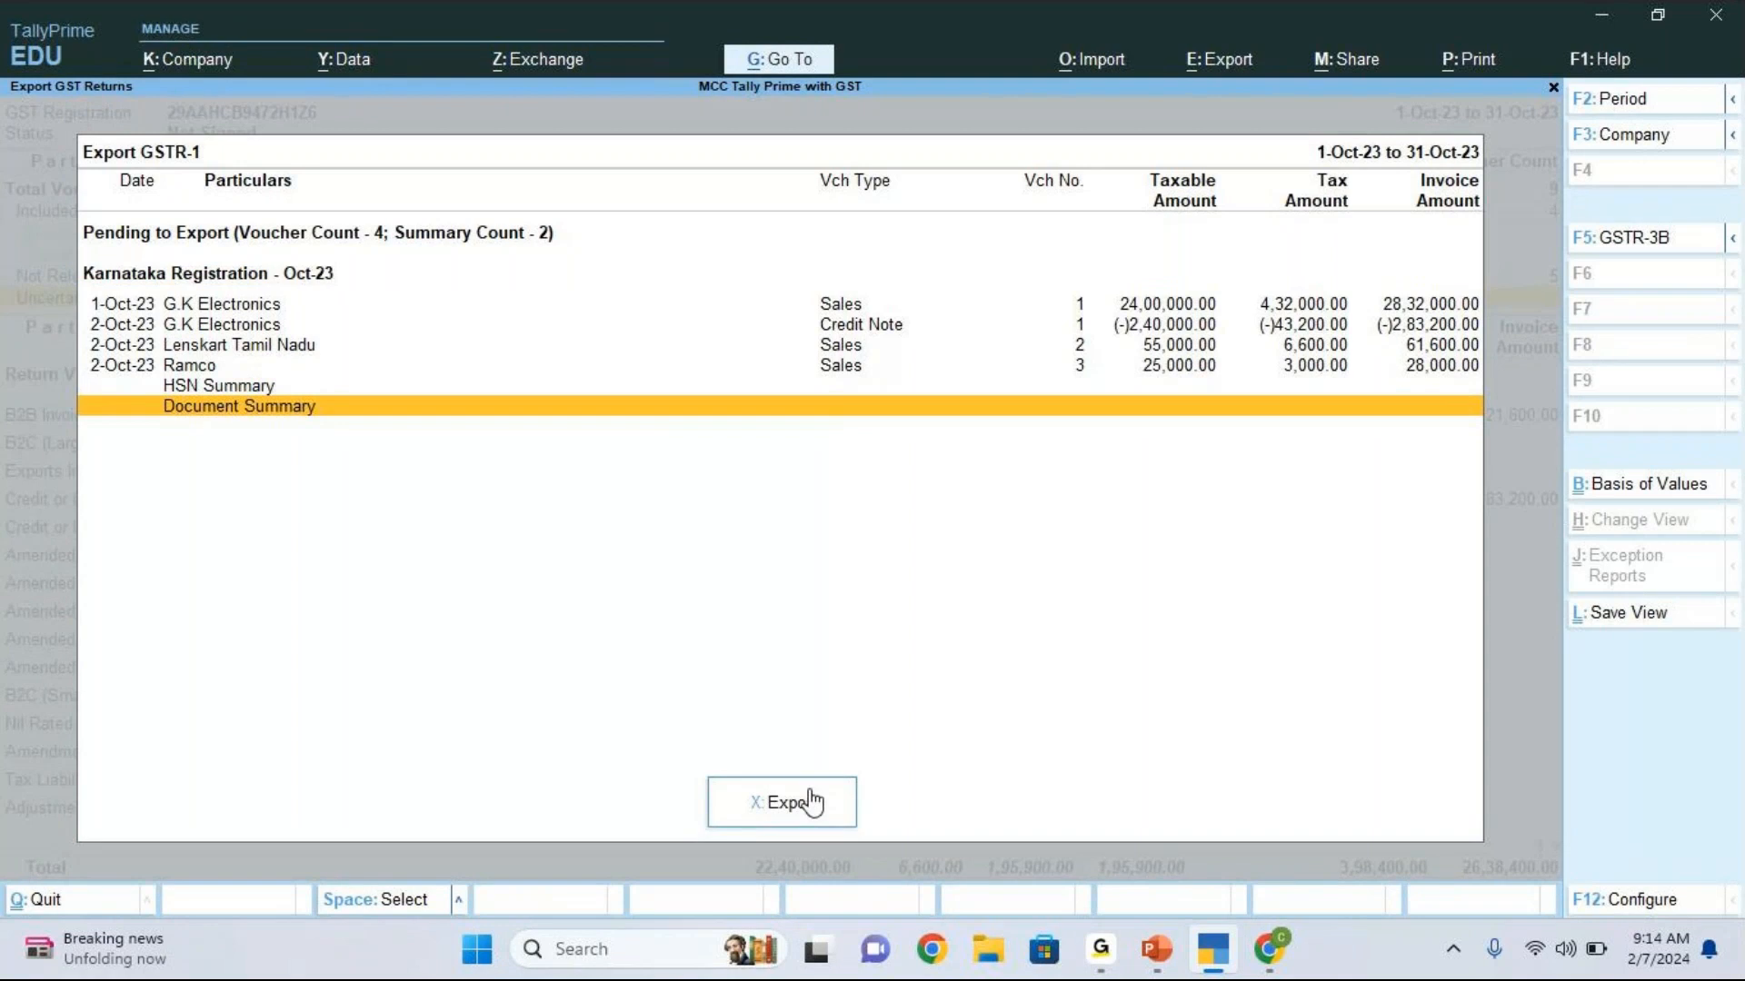
click(787, 803)
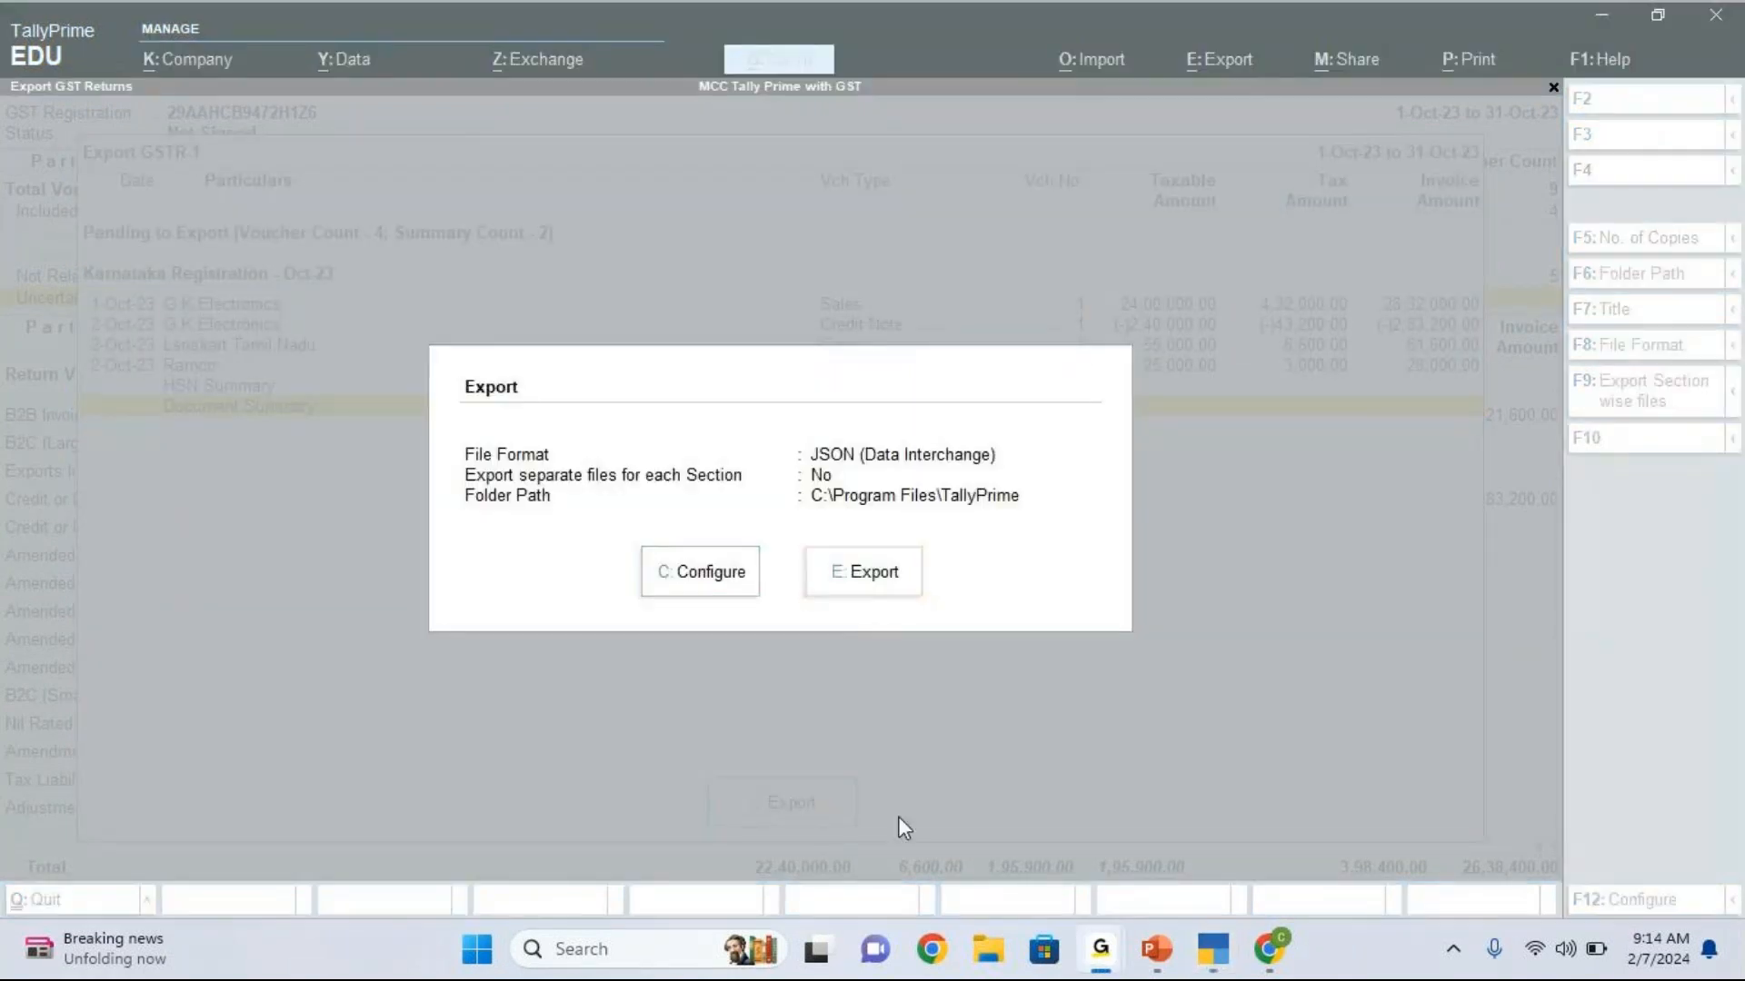
Step: Set the GSTR-1 export's file format to Excel (Spreadsheet) and return to the Gateway of Tally without exporting
click(824, 468)
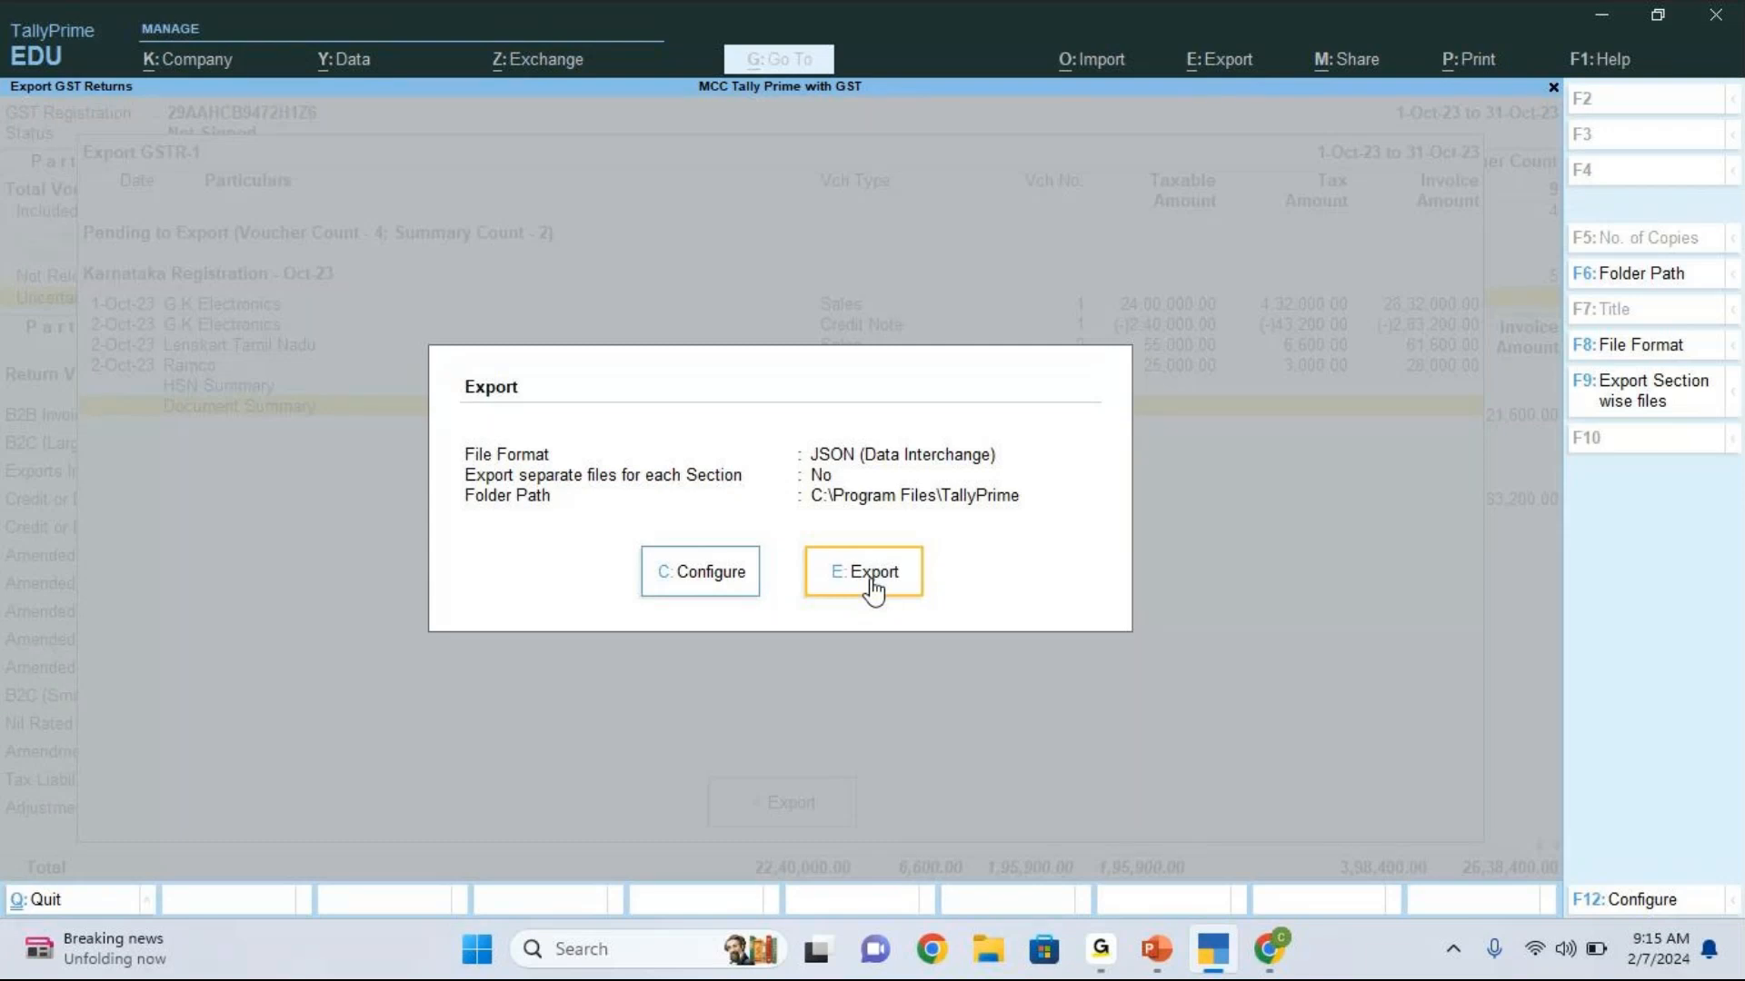
key(Left)
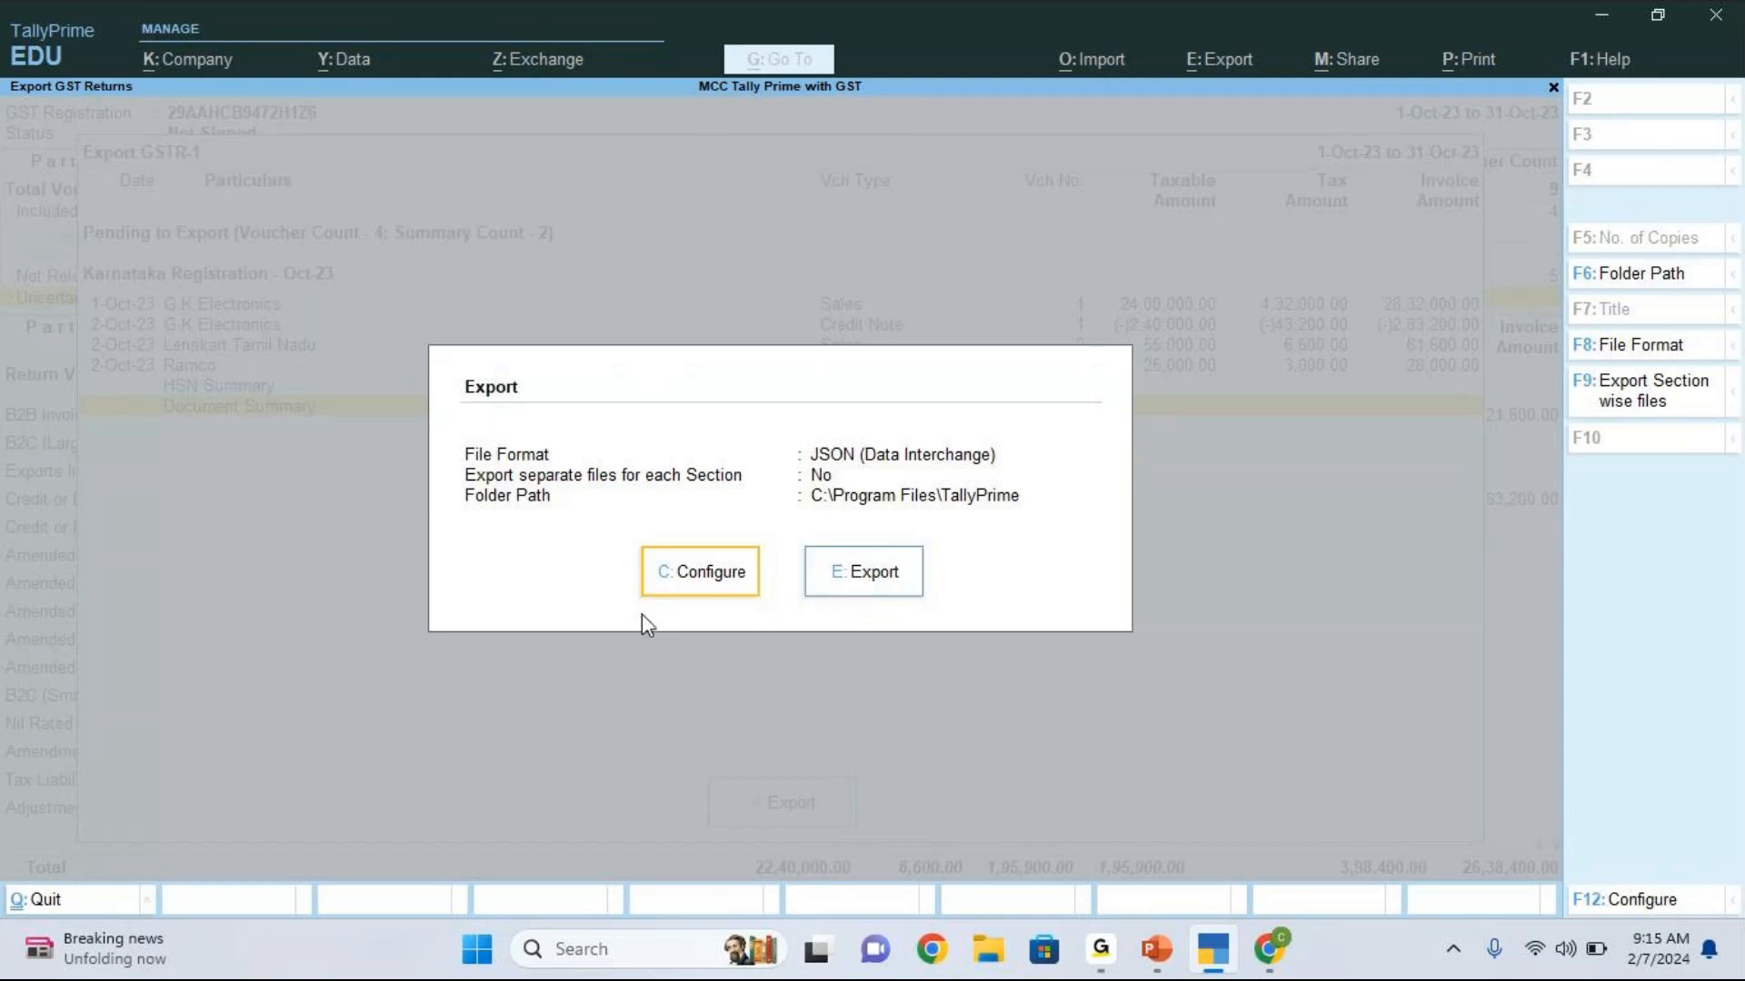
click(709, 572)
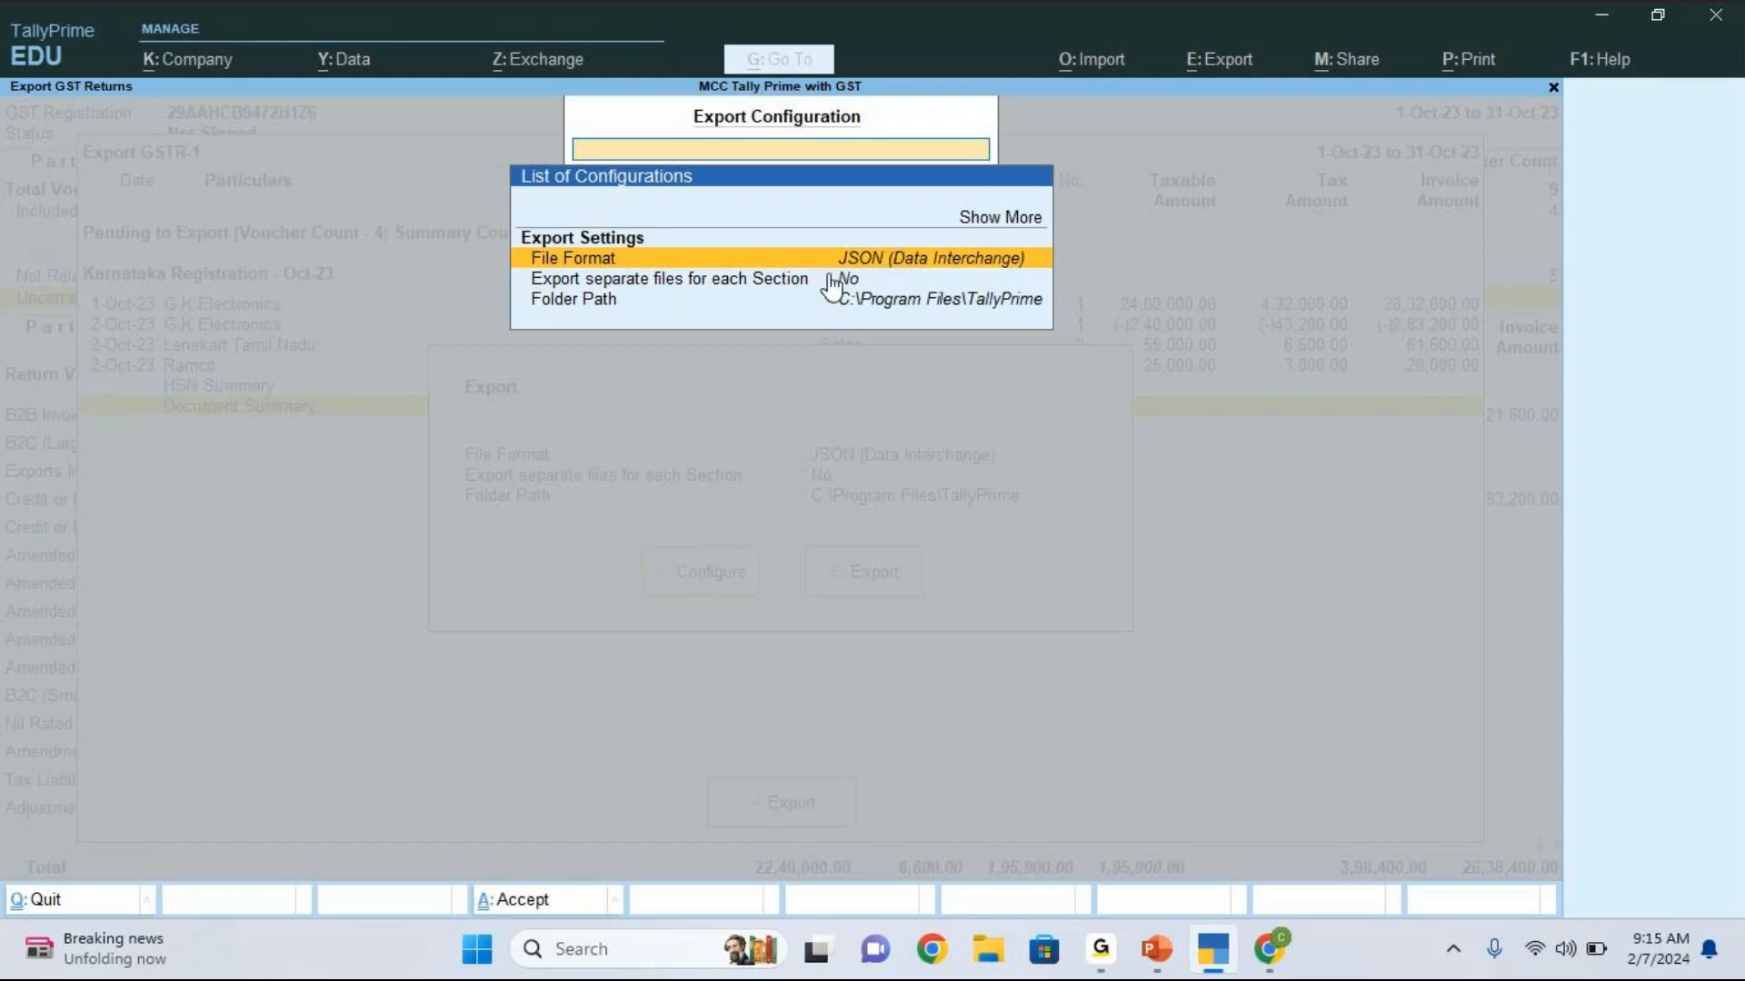
key(Return)
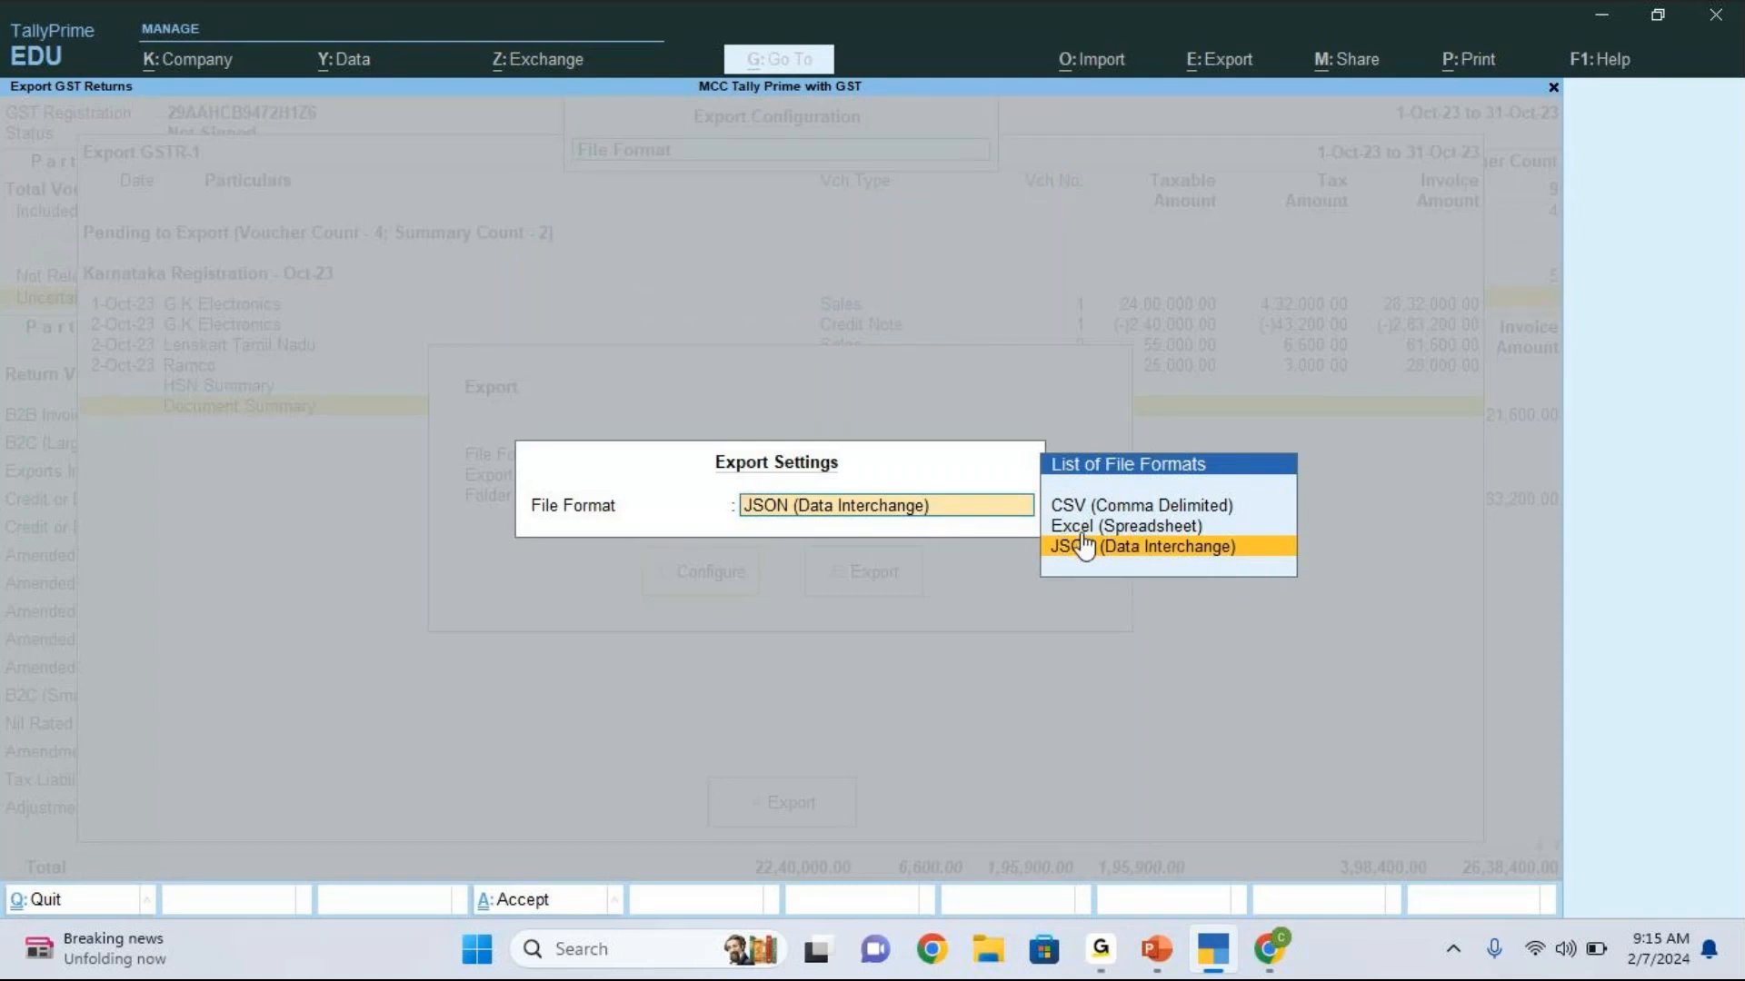
key(Up)
key(Return)
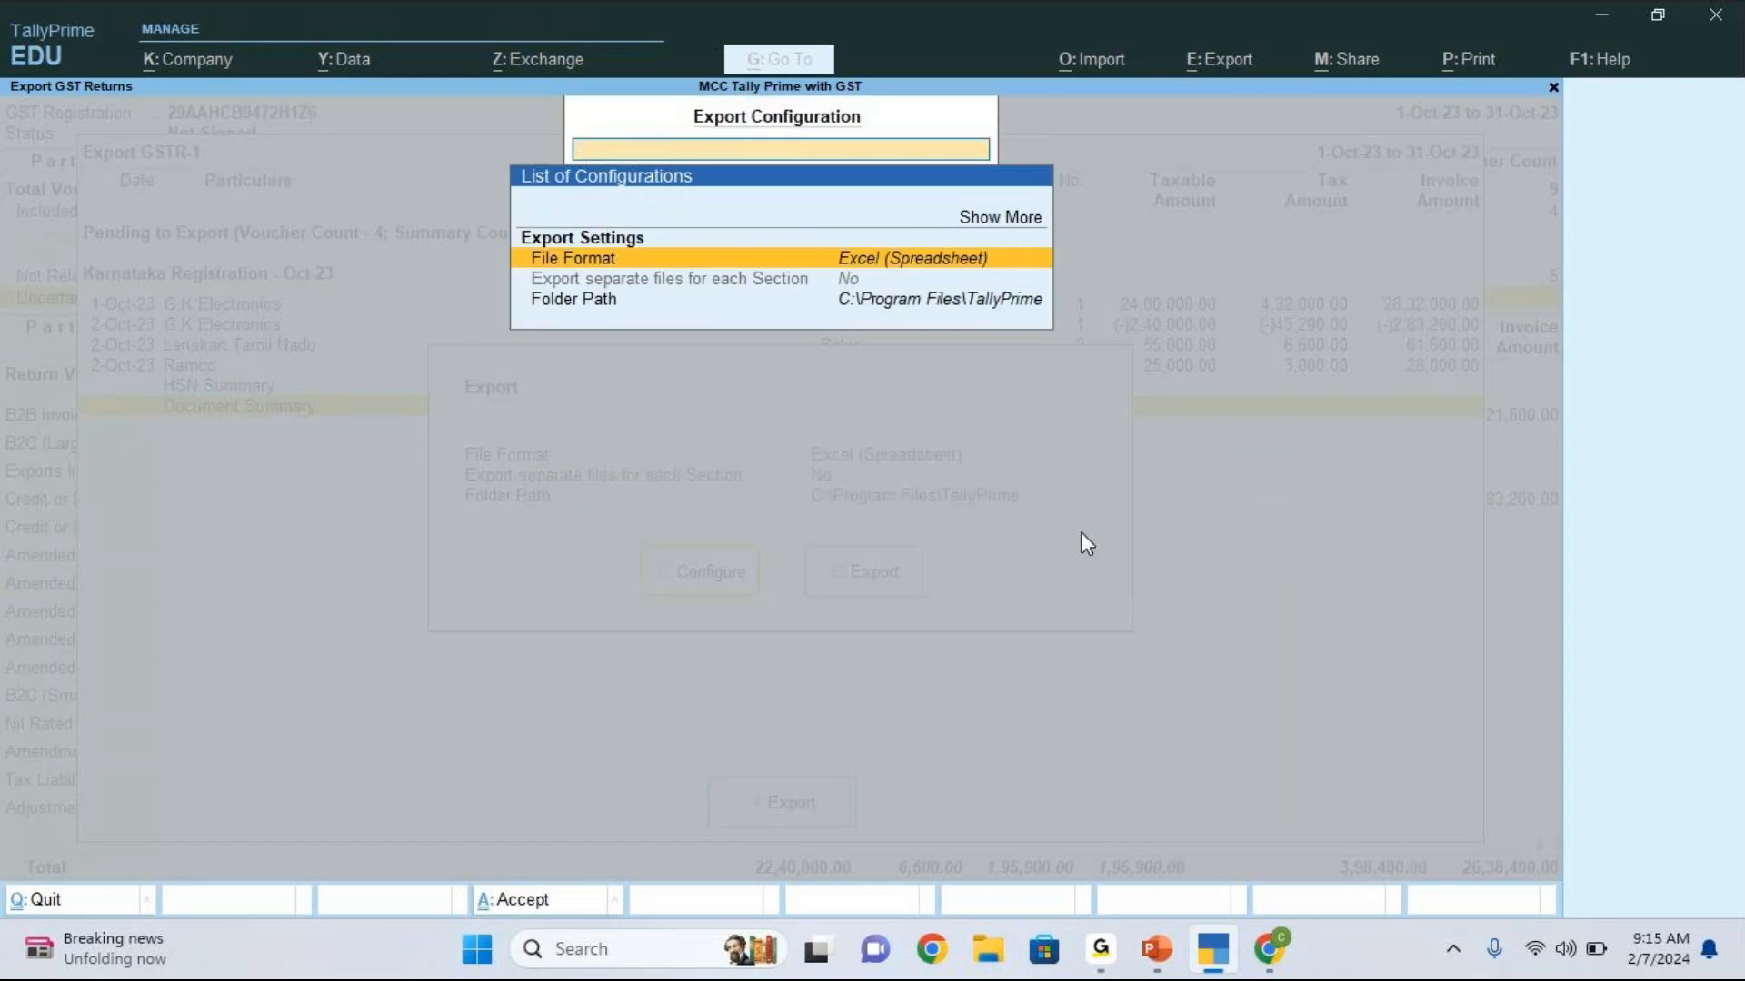
key(ctrl+a)
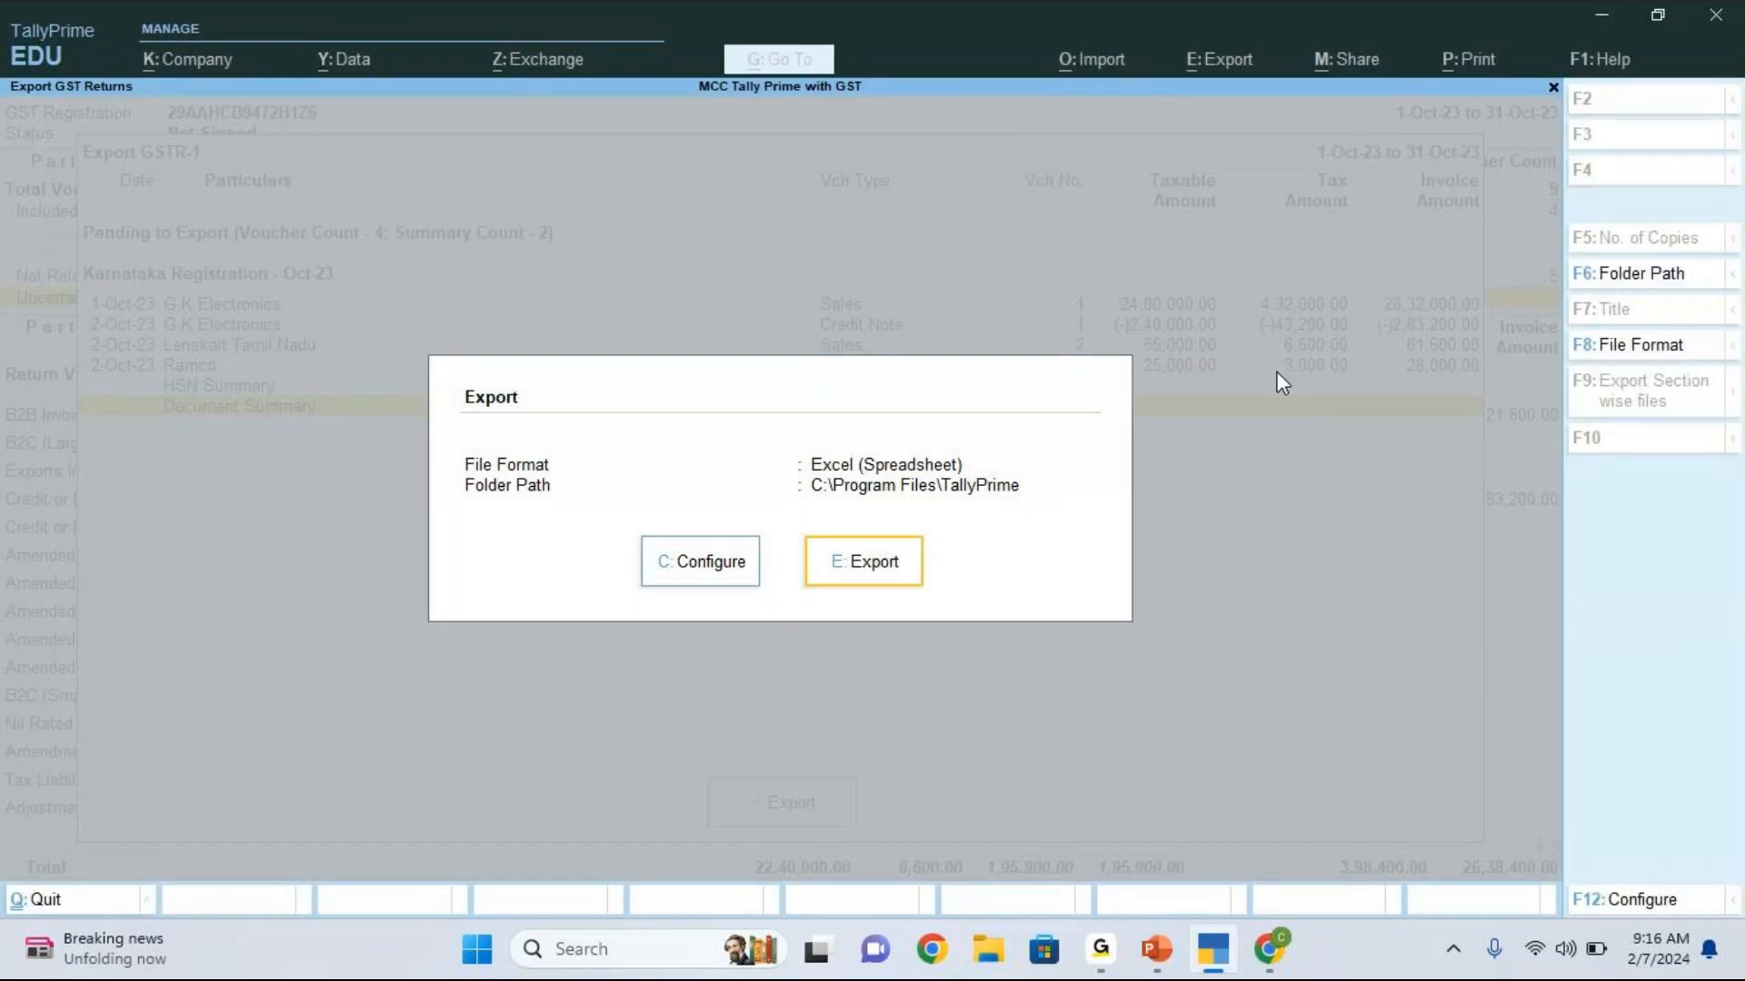
key(Escape)
key(Escape)
key(Escape)
key(Escape)
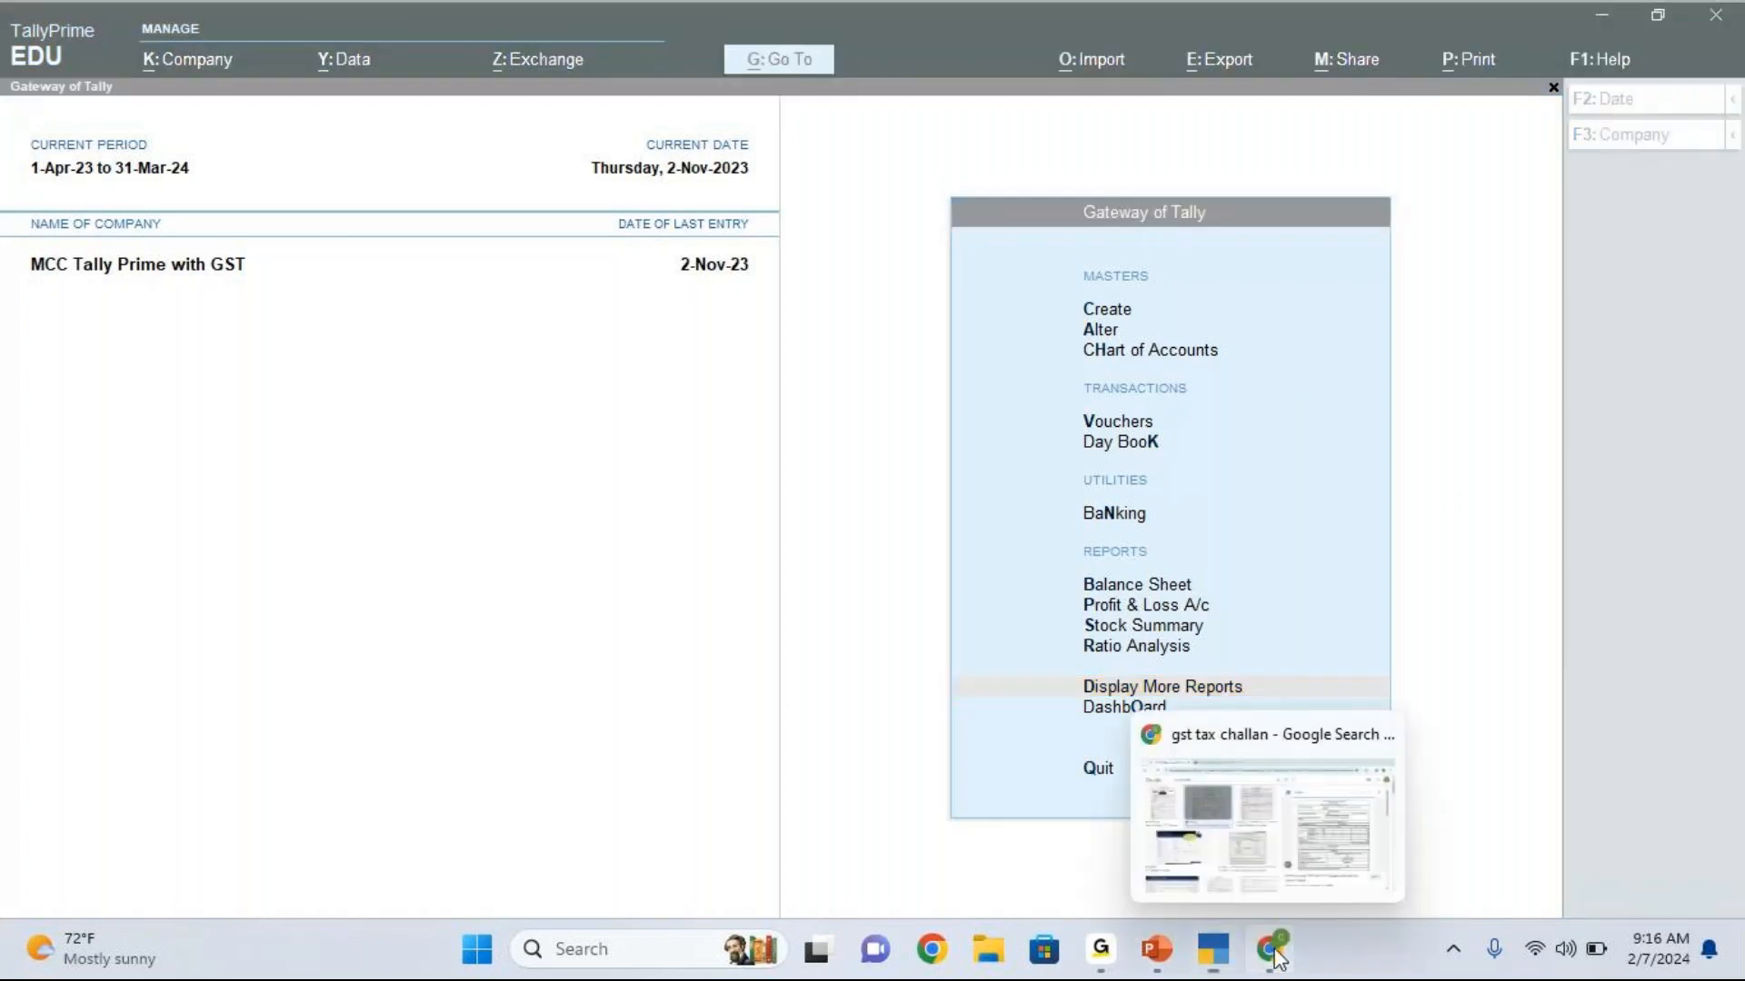
Step: Switch to Chrome and open the GST portal at gst.gov.in in a new tab
click(1191, 886)
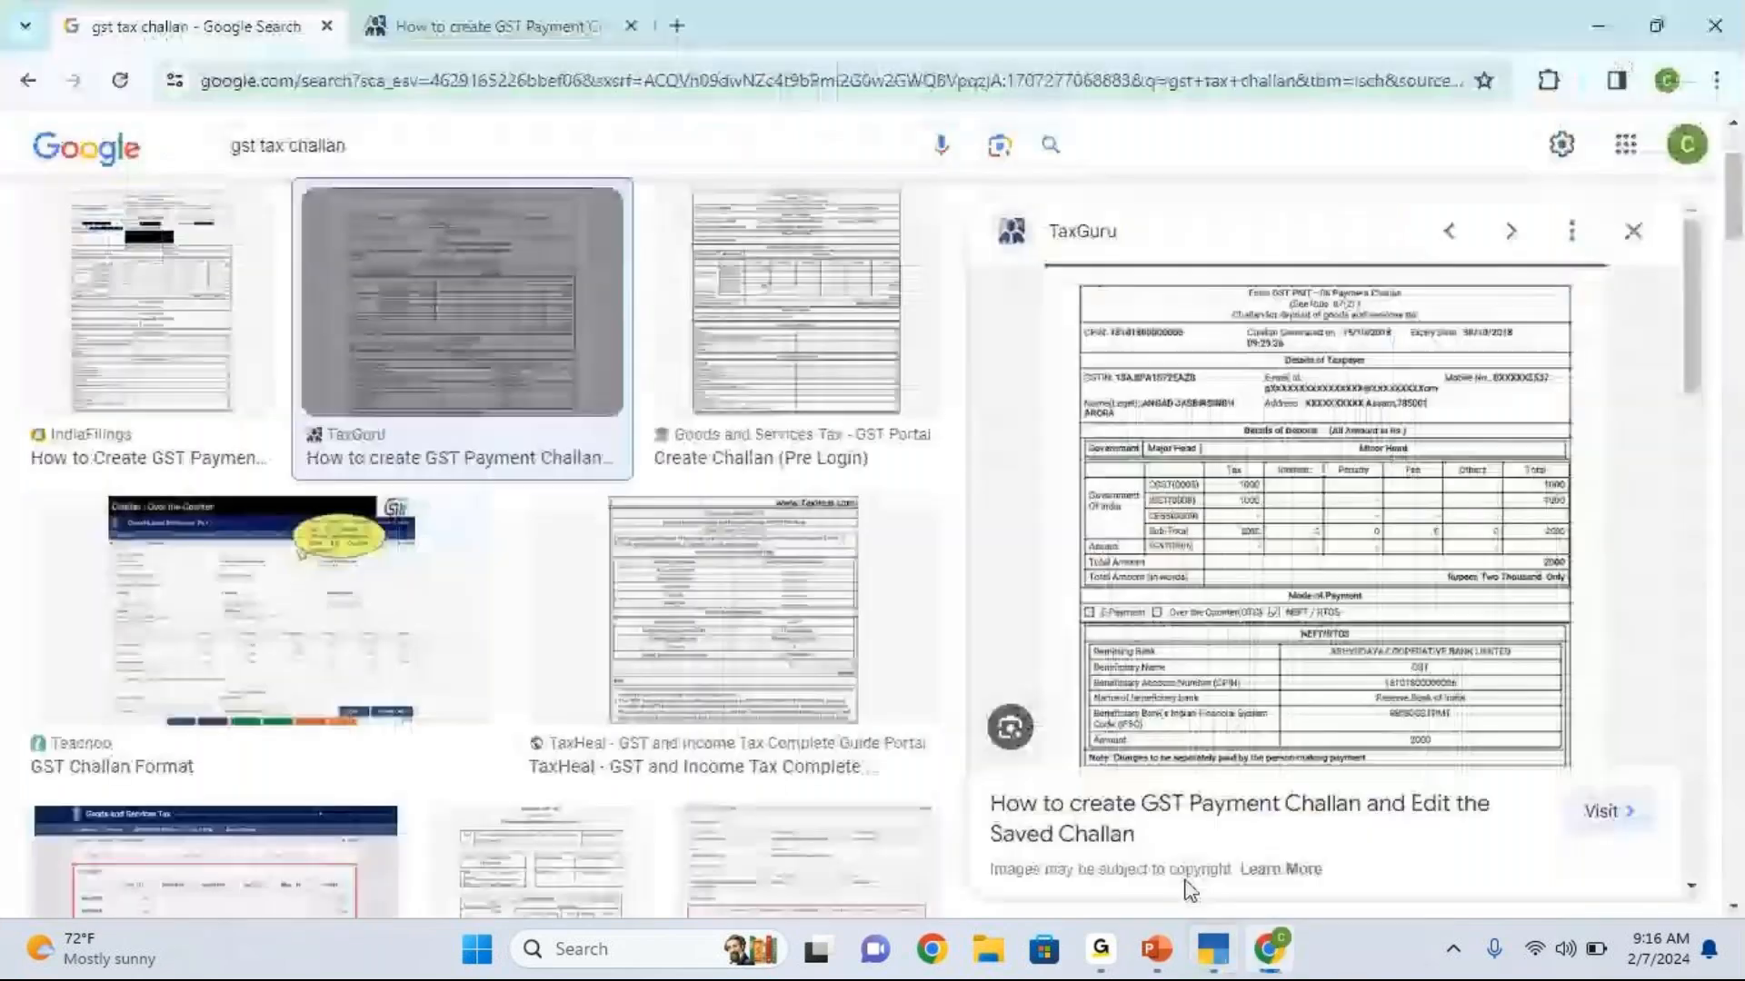
click(680, 32)
text(gst.go)
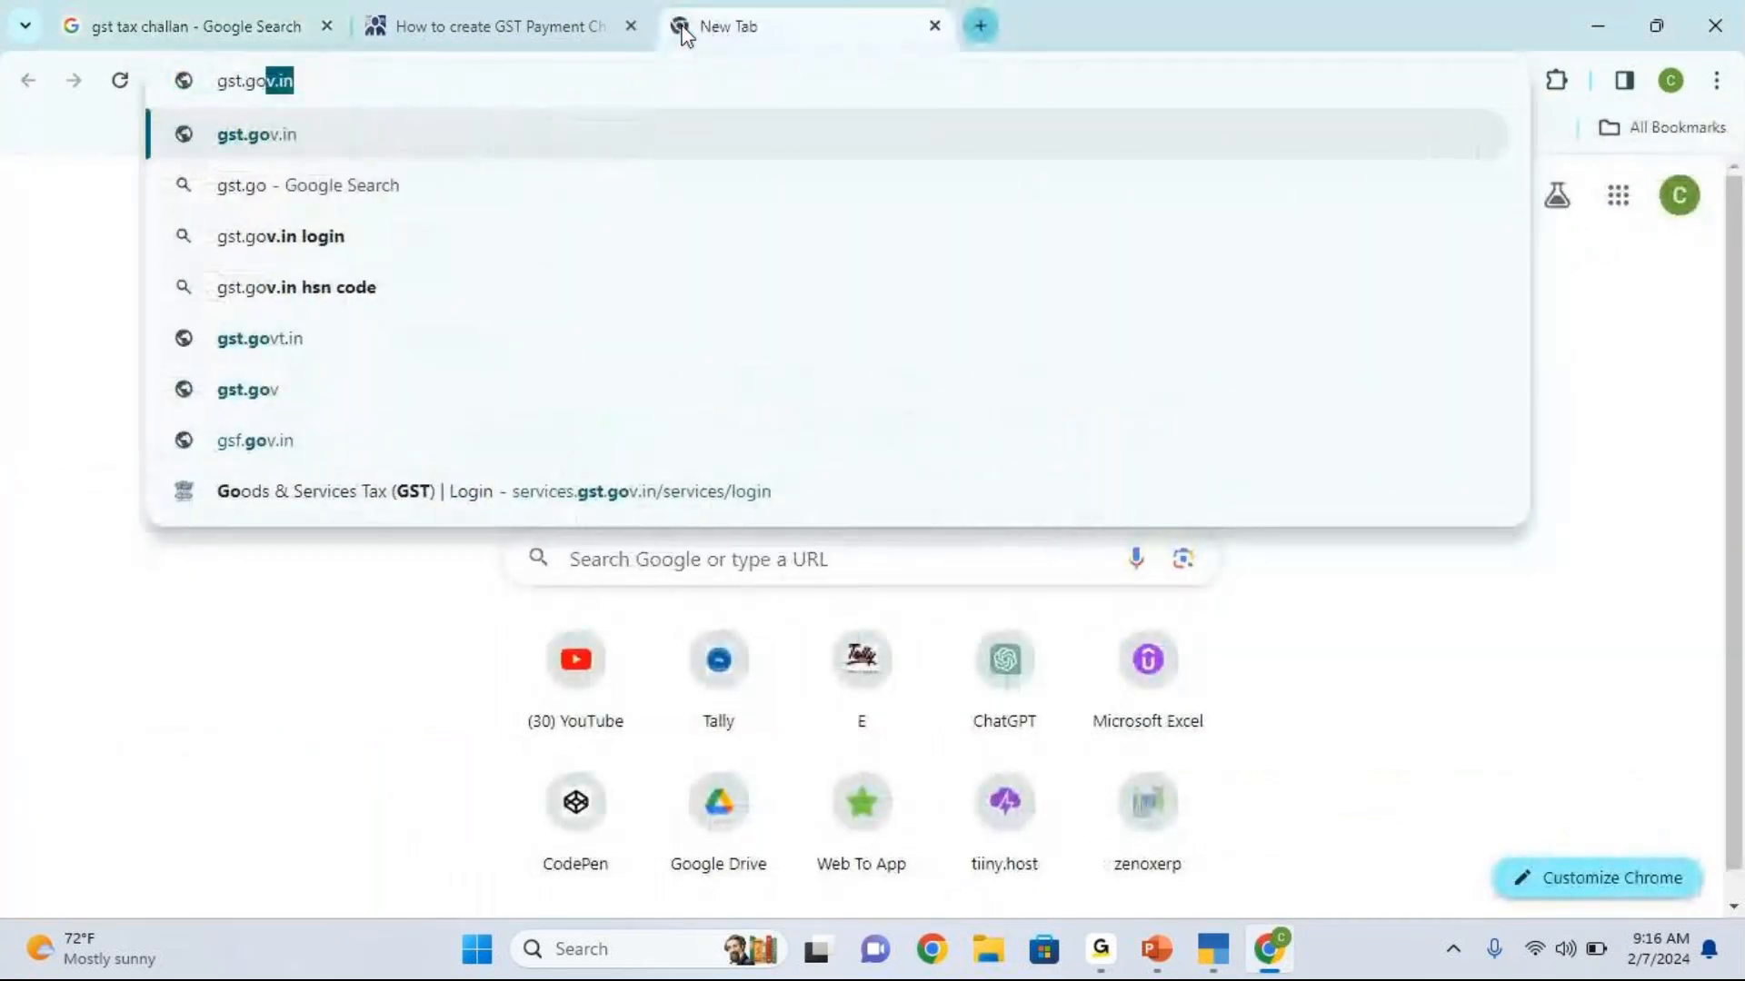
text(v.in)
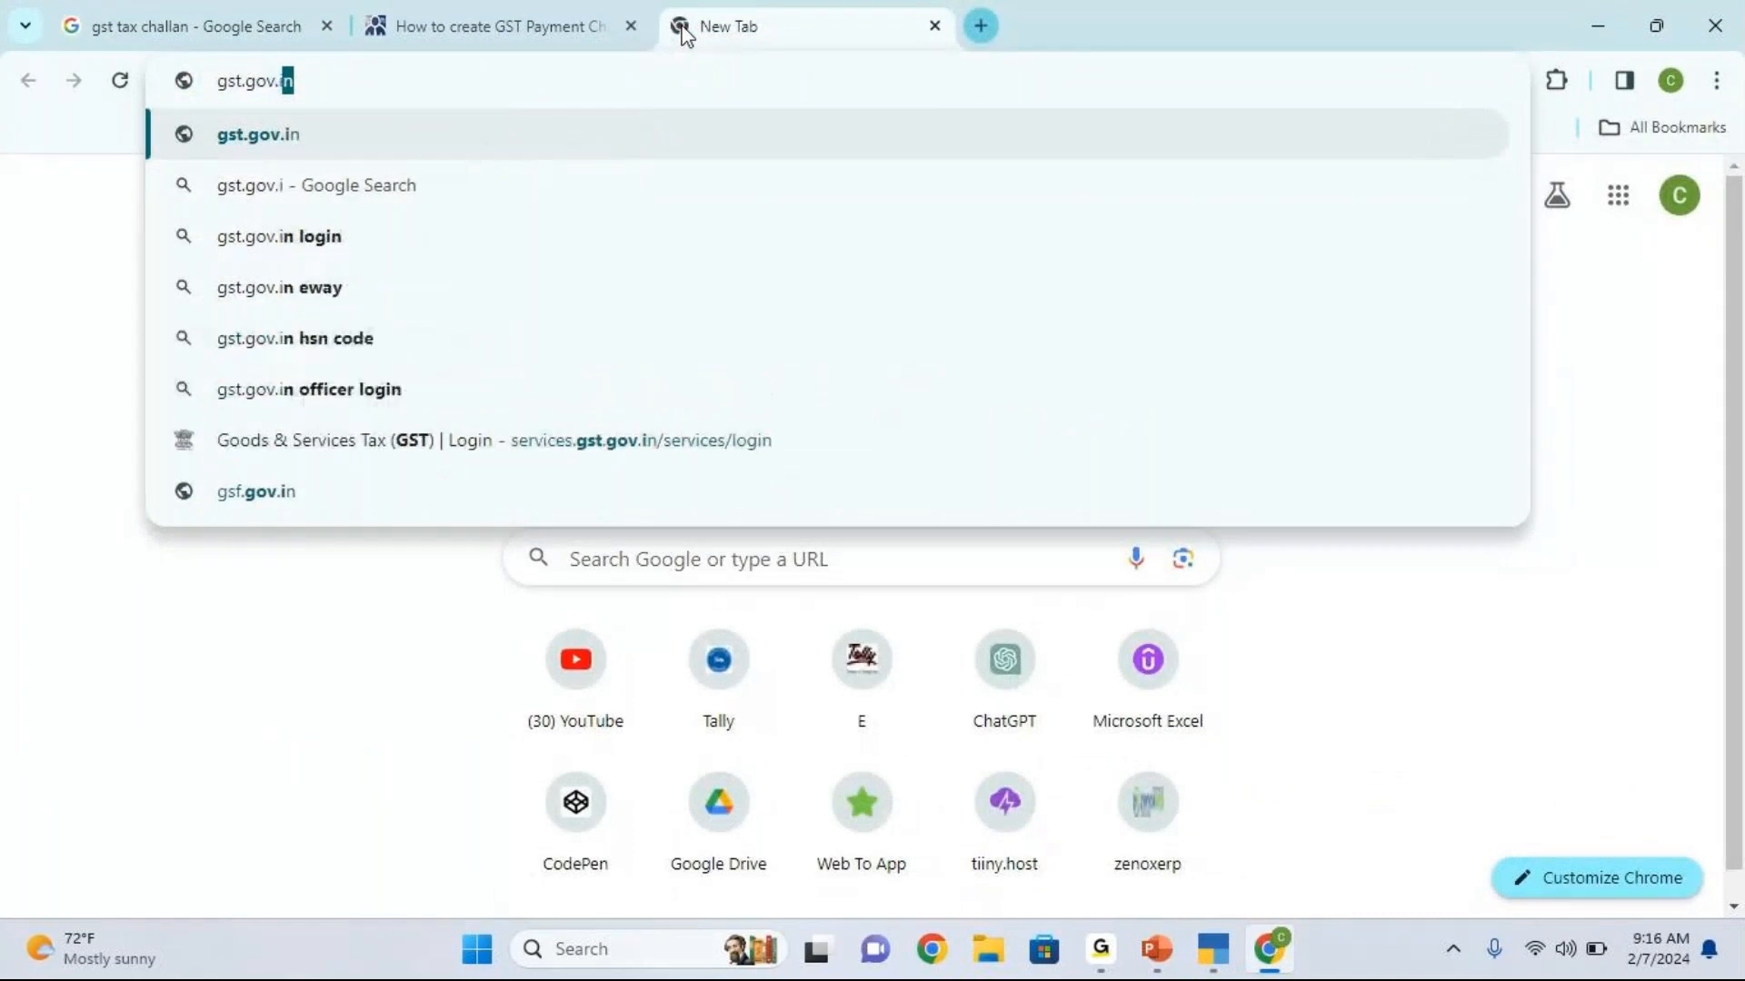
click(345, 144)
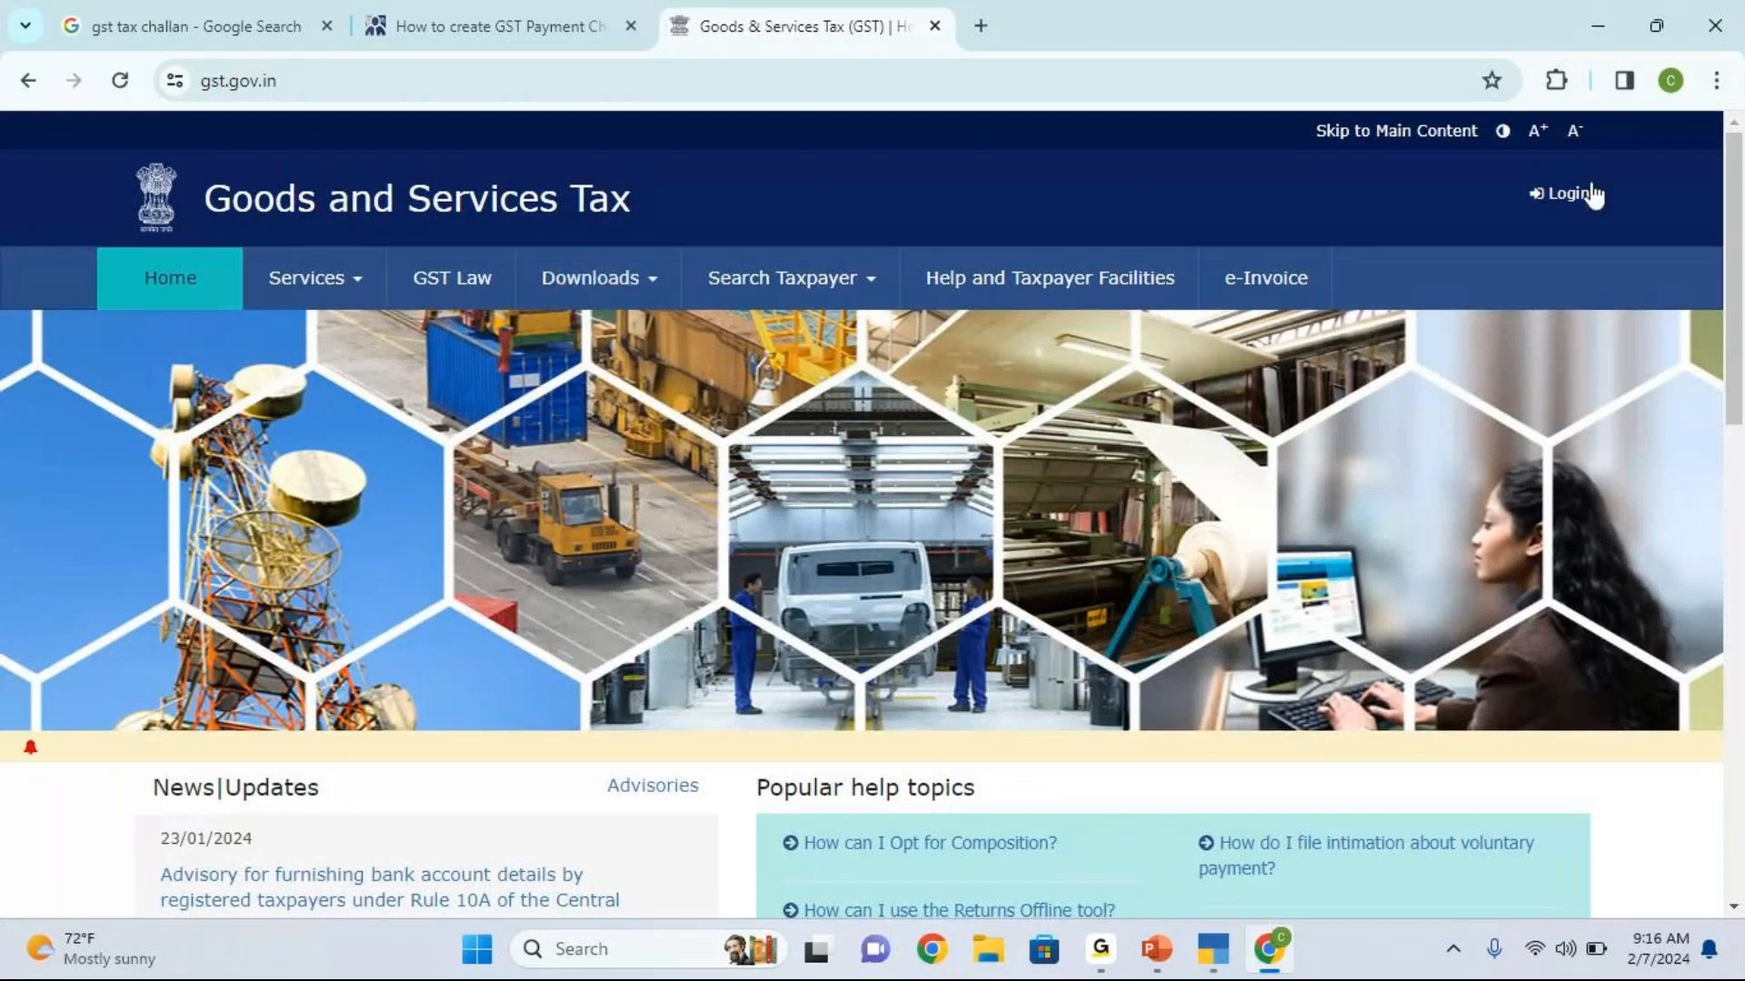
Step: Return to TallyPrime, open the GSTR-1 report from the GST Reports and go down to Uncertain Transactions
click(1213, 948)
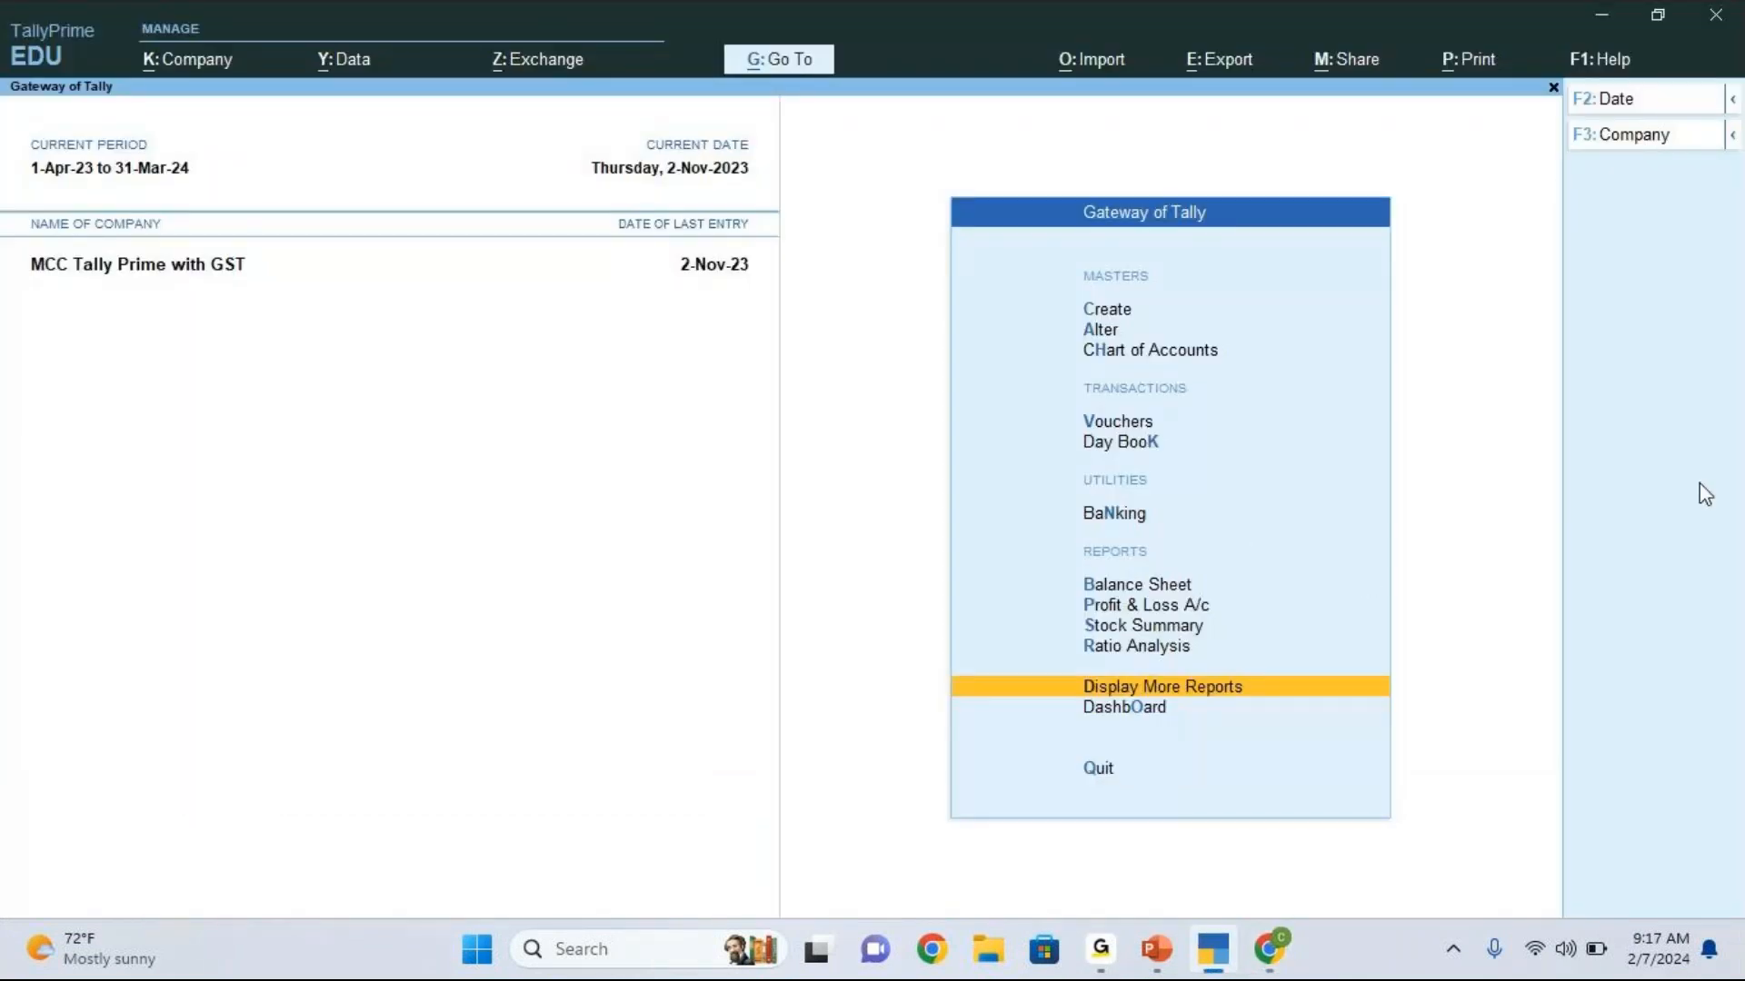
key(Return)
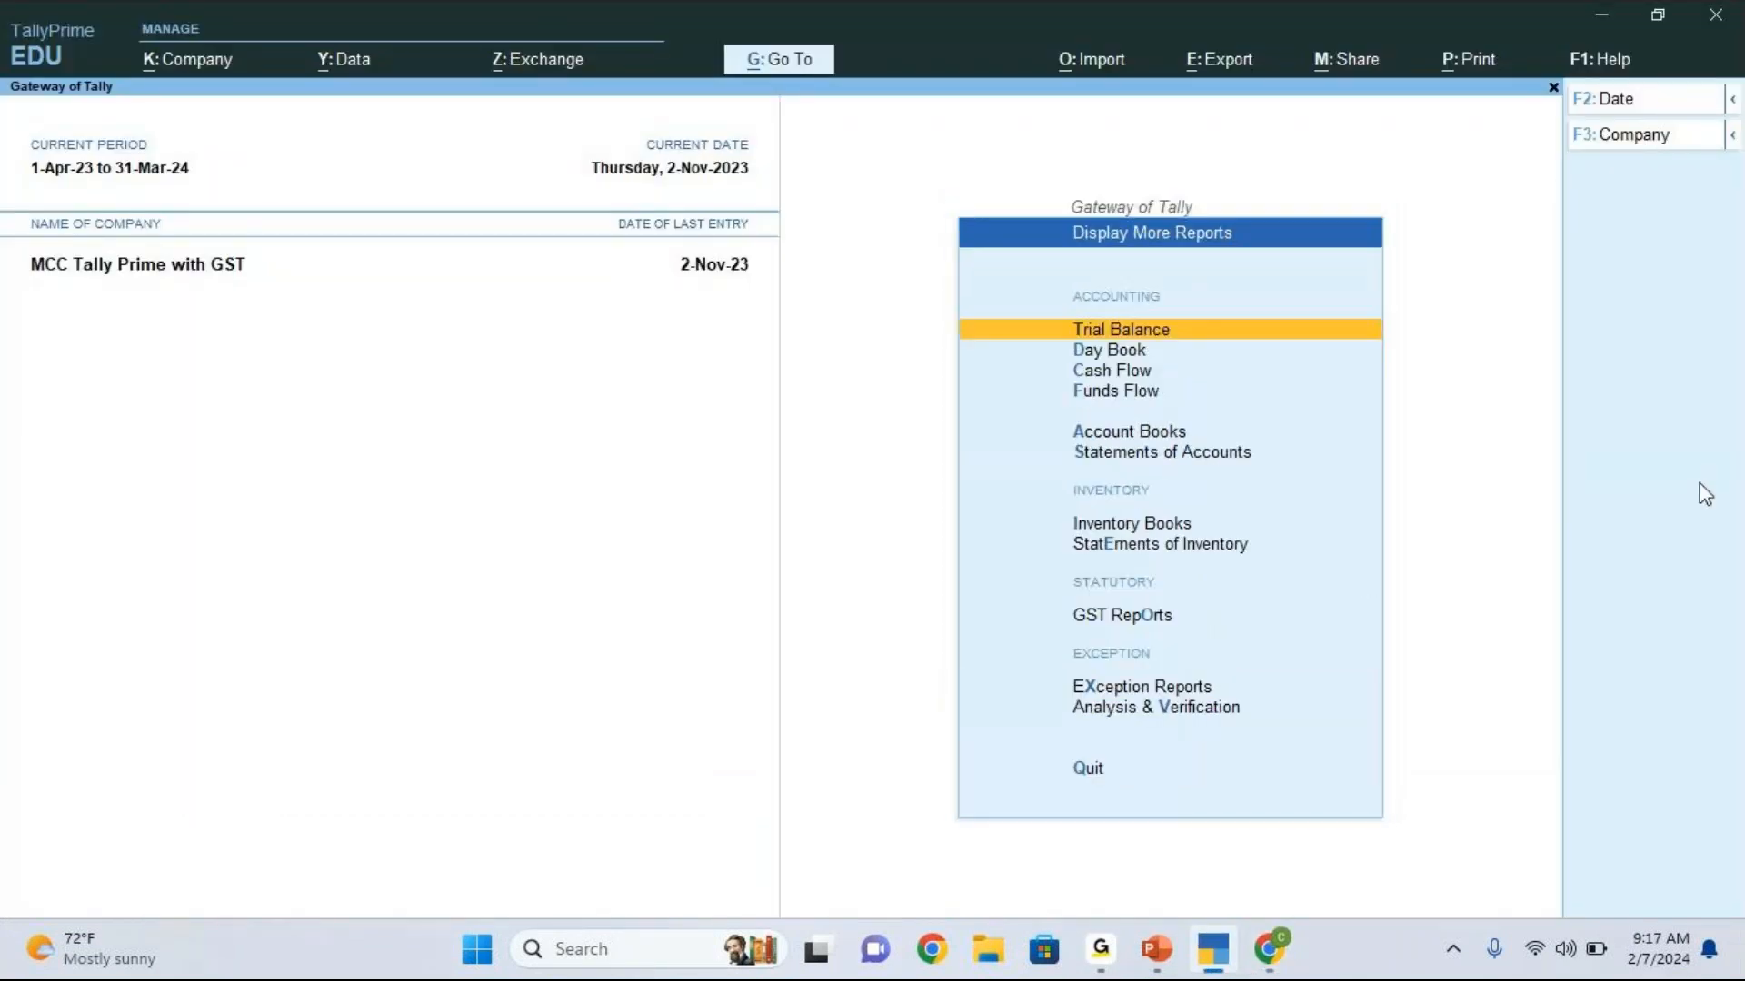
key(Down)
key(Down)
key(Down)
key(Down)
key(Down)
key(Down)
key(Down)
key(Down)
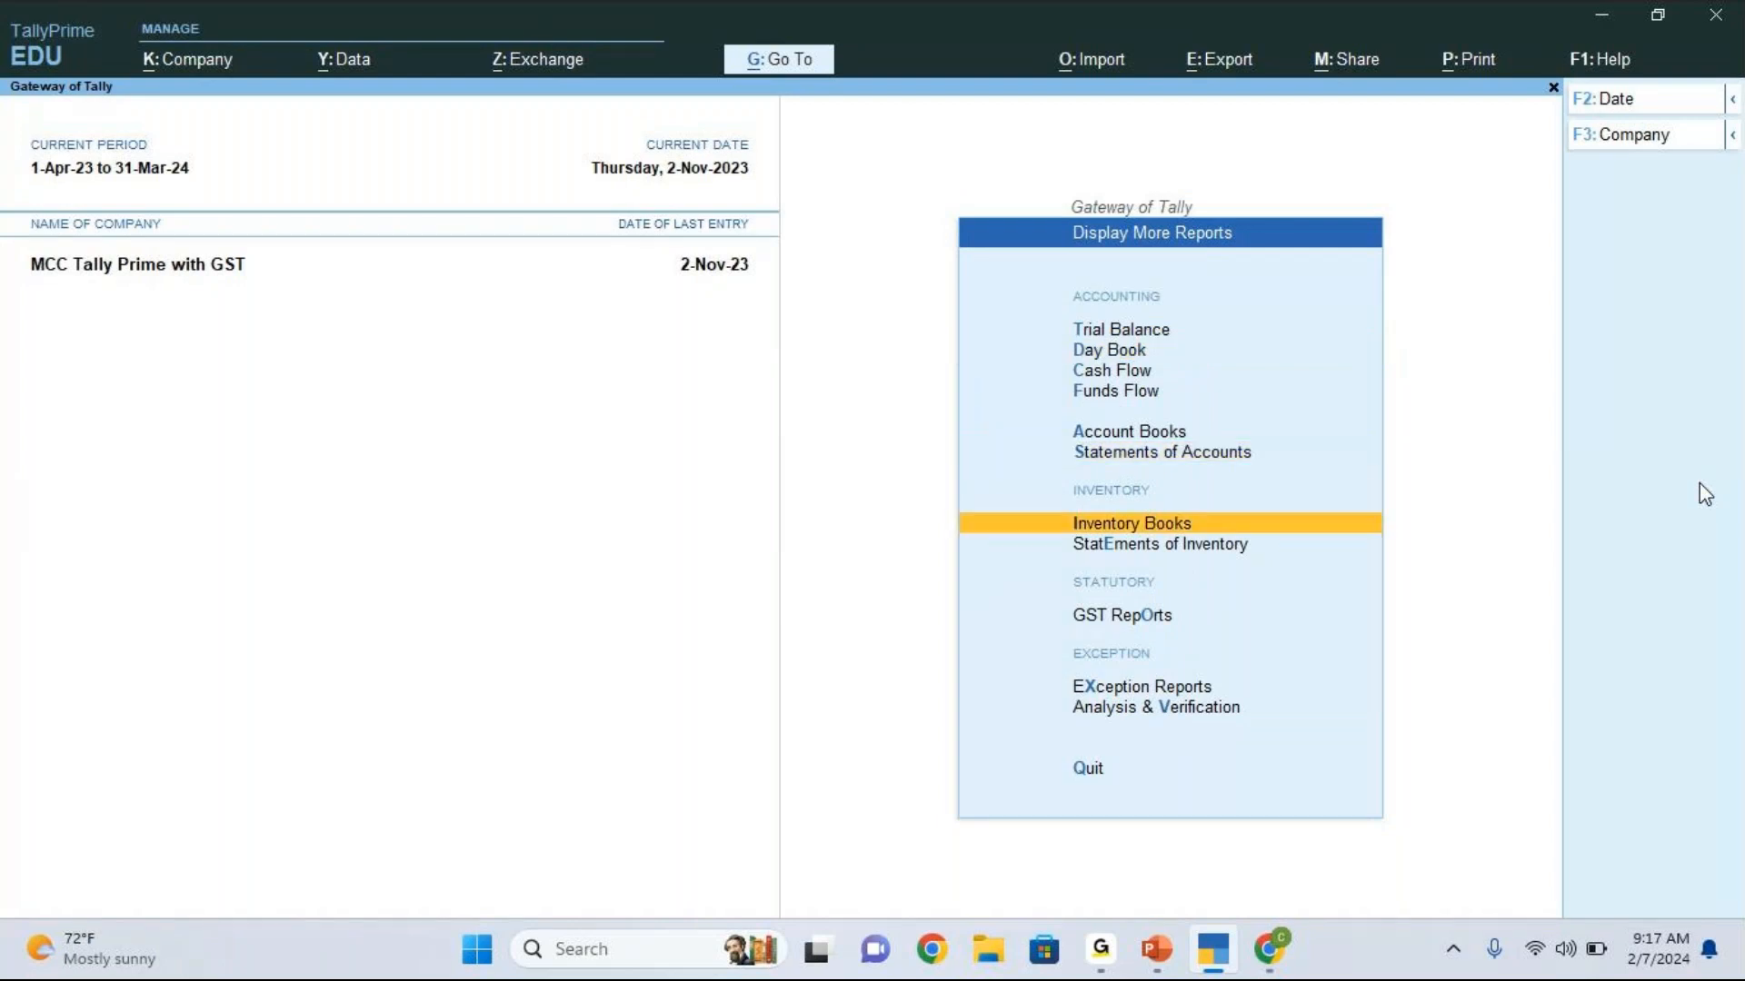
key(Return)
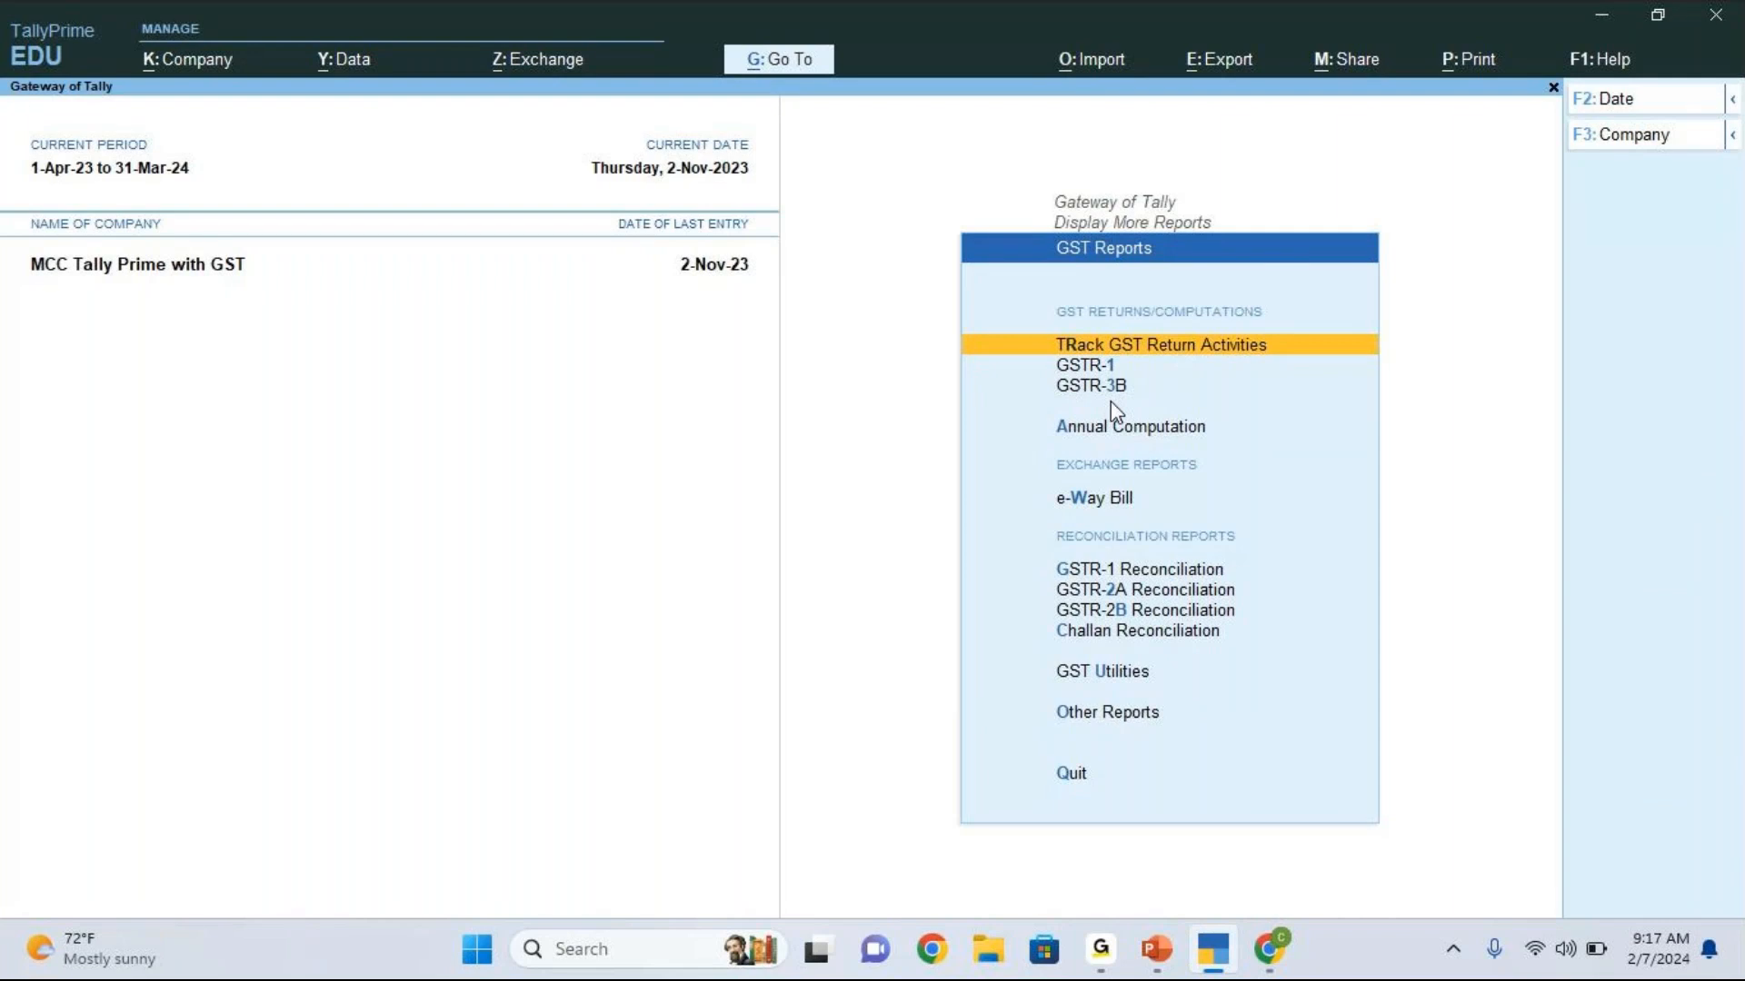
key(Down)
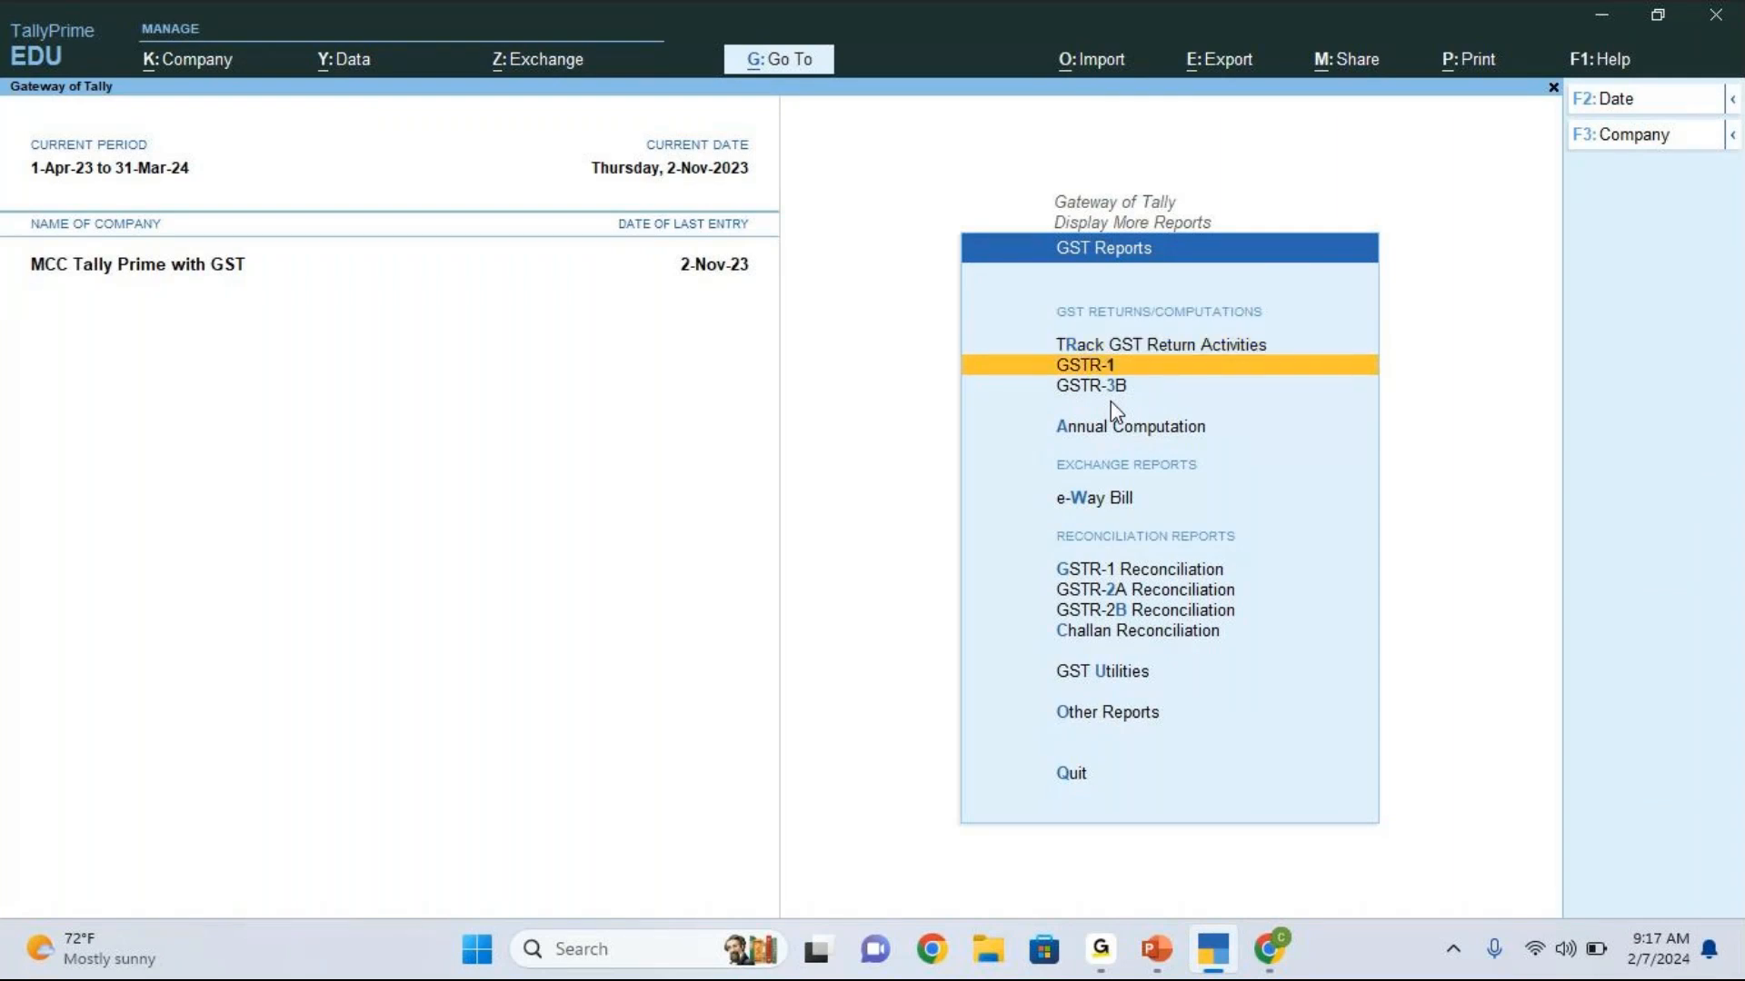
key(Return)
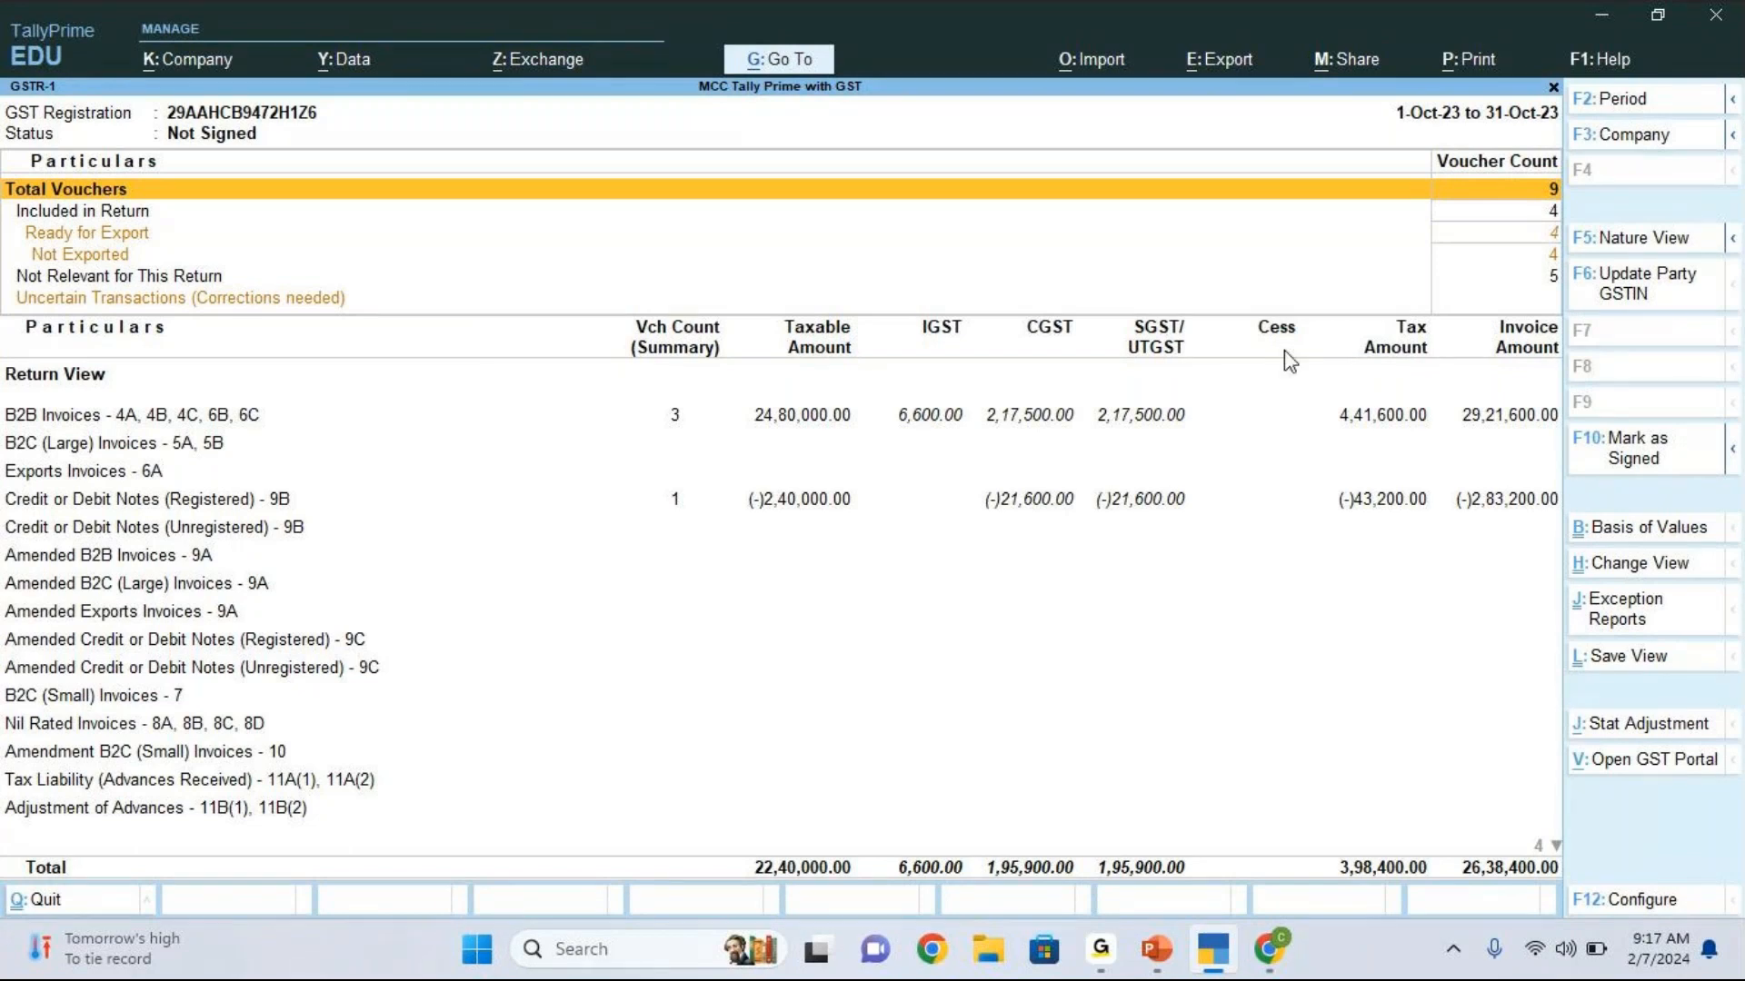
key(Down)
key(Down)
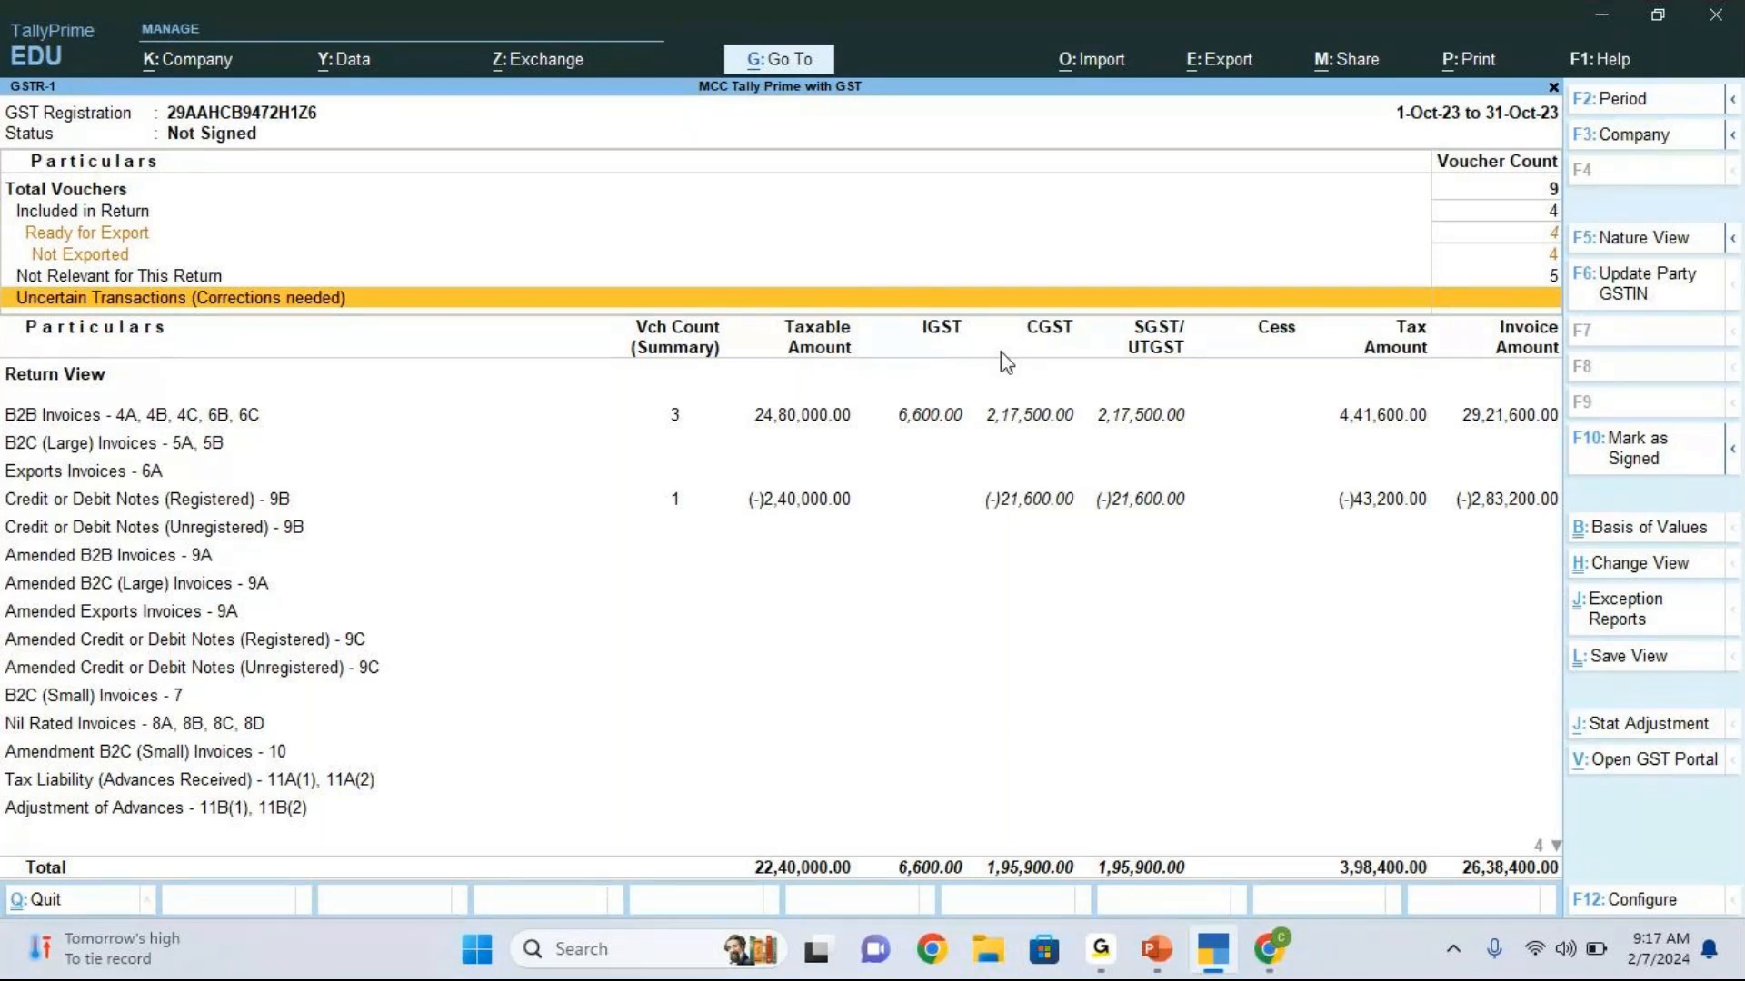
Step: Start a GST Returns export of the October 2023 GSTR-1 data for the Karnataka registration
click(1291, 954)
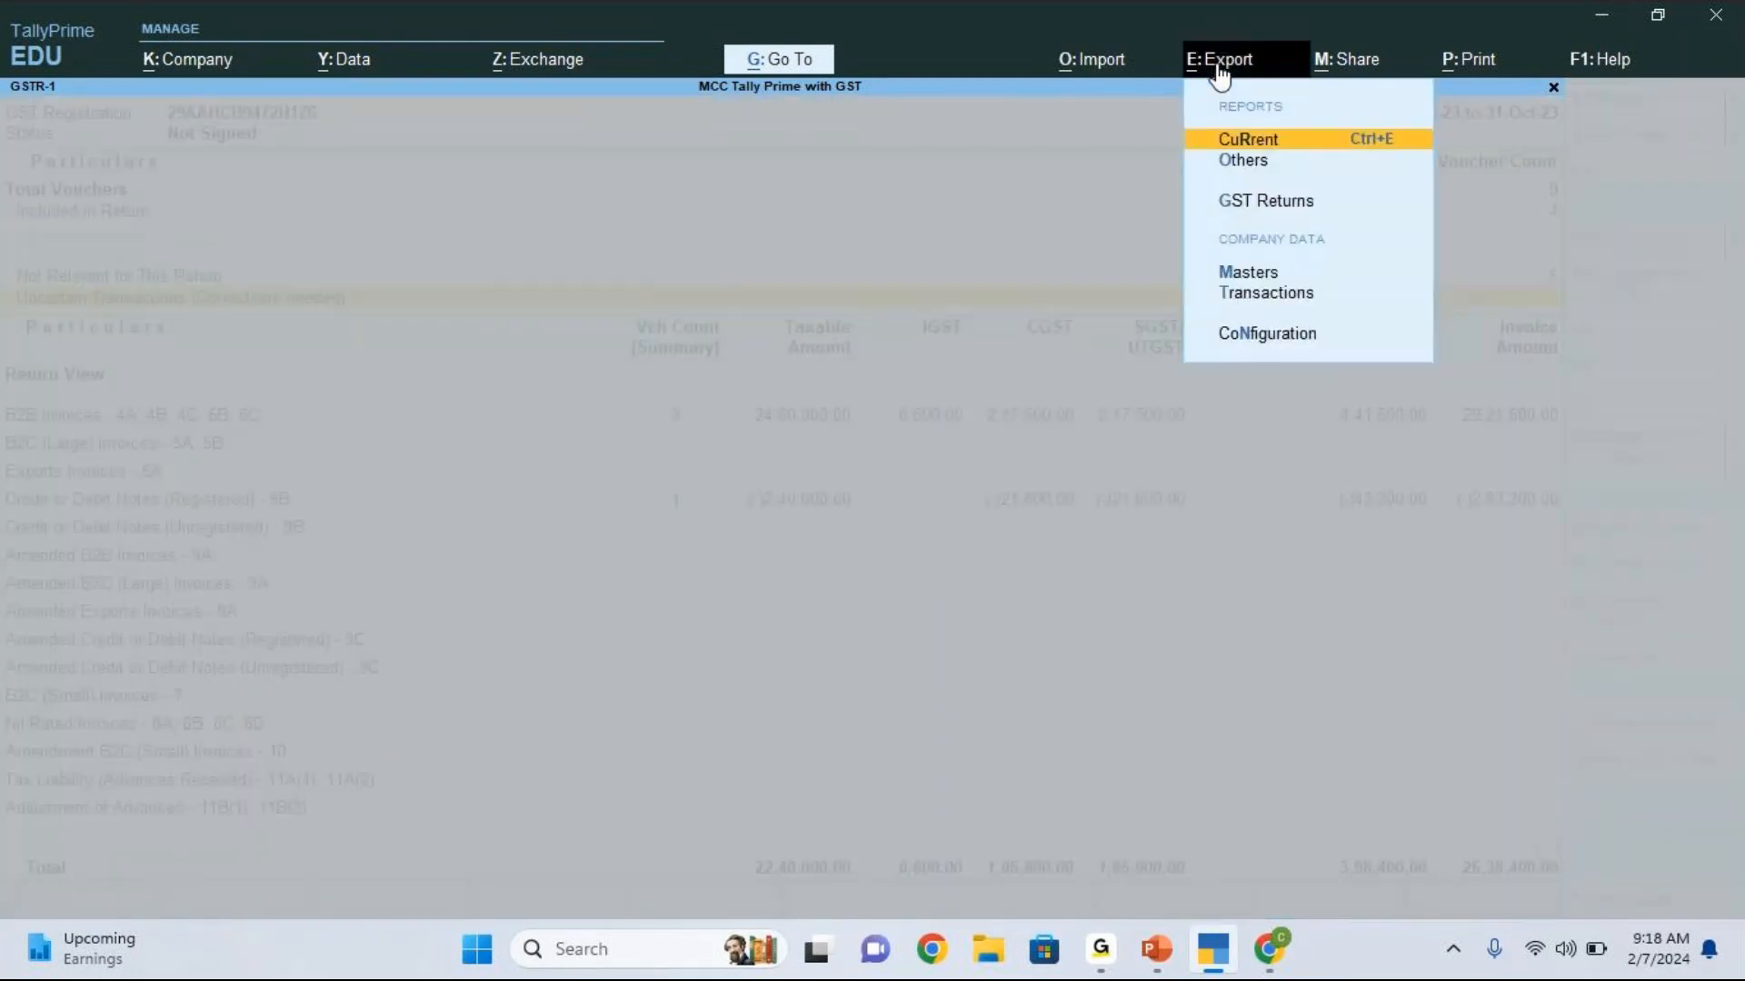
click(1285, 209)
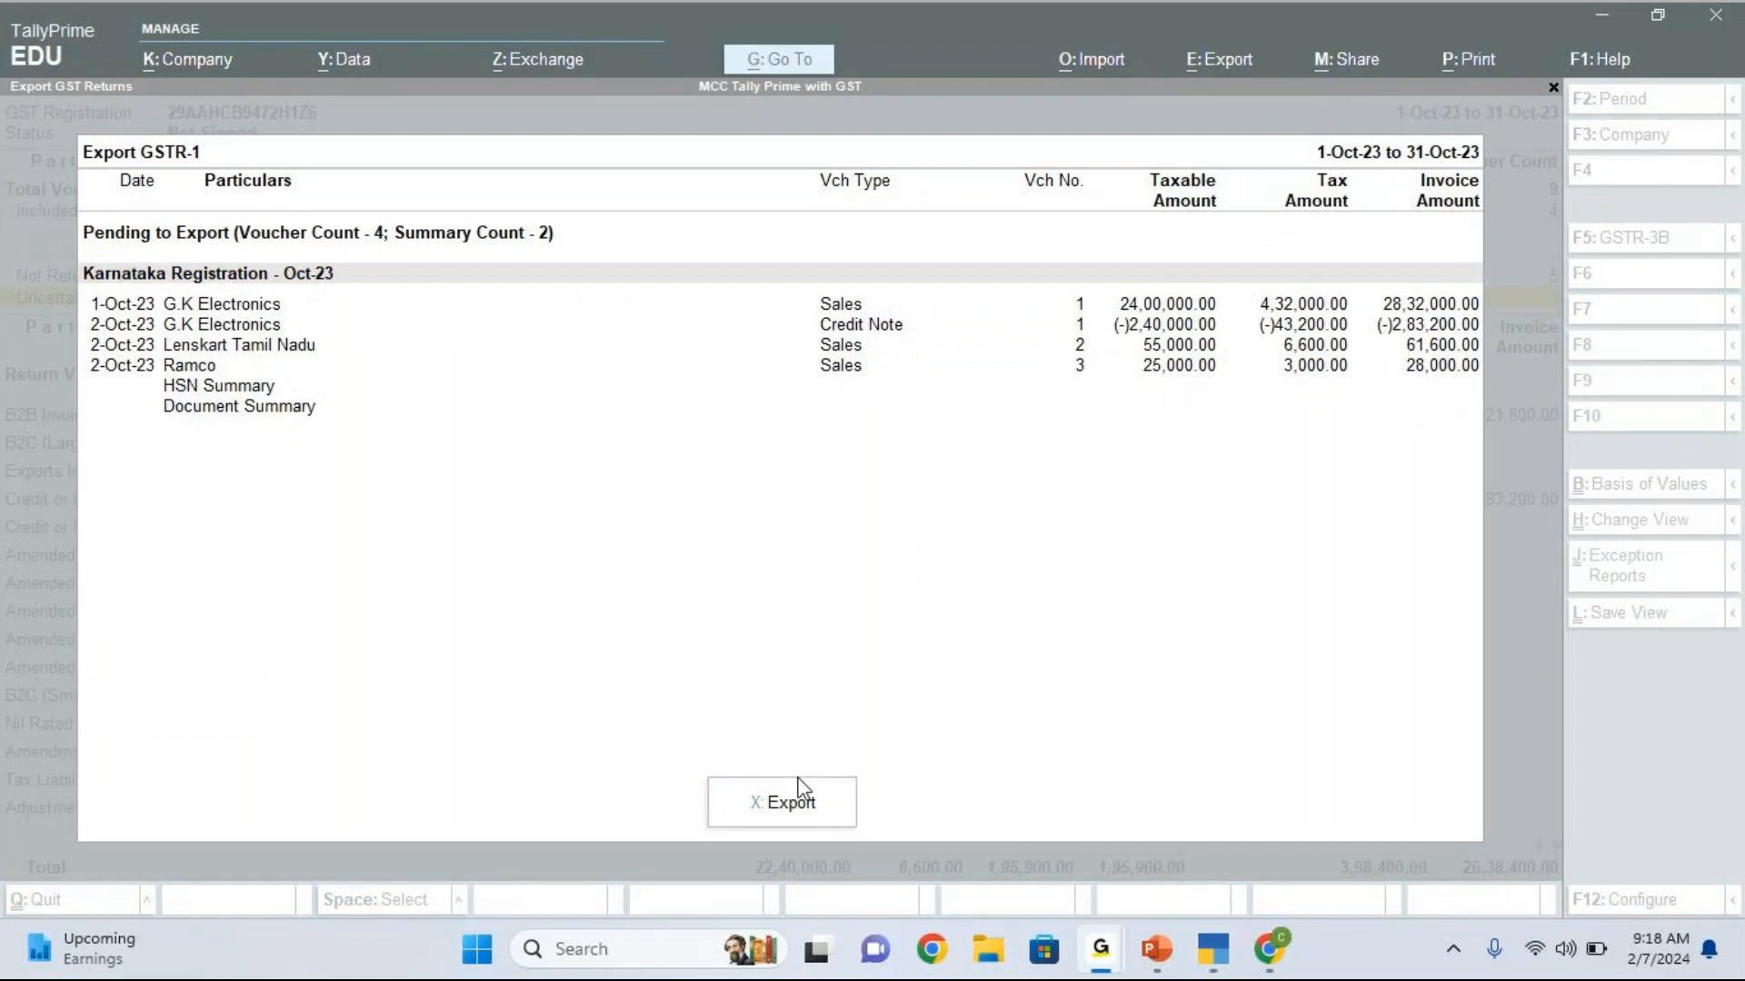
click(790, 806)
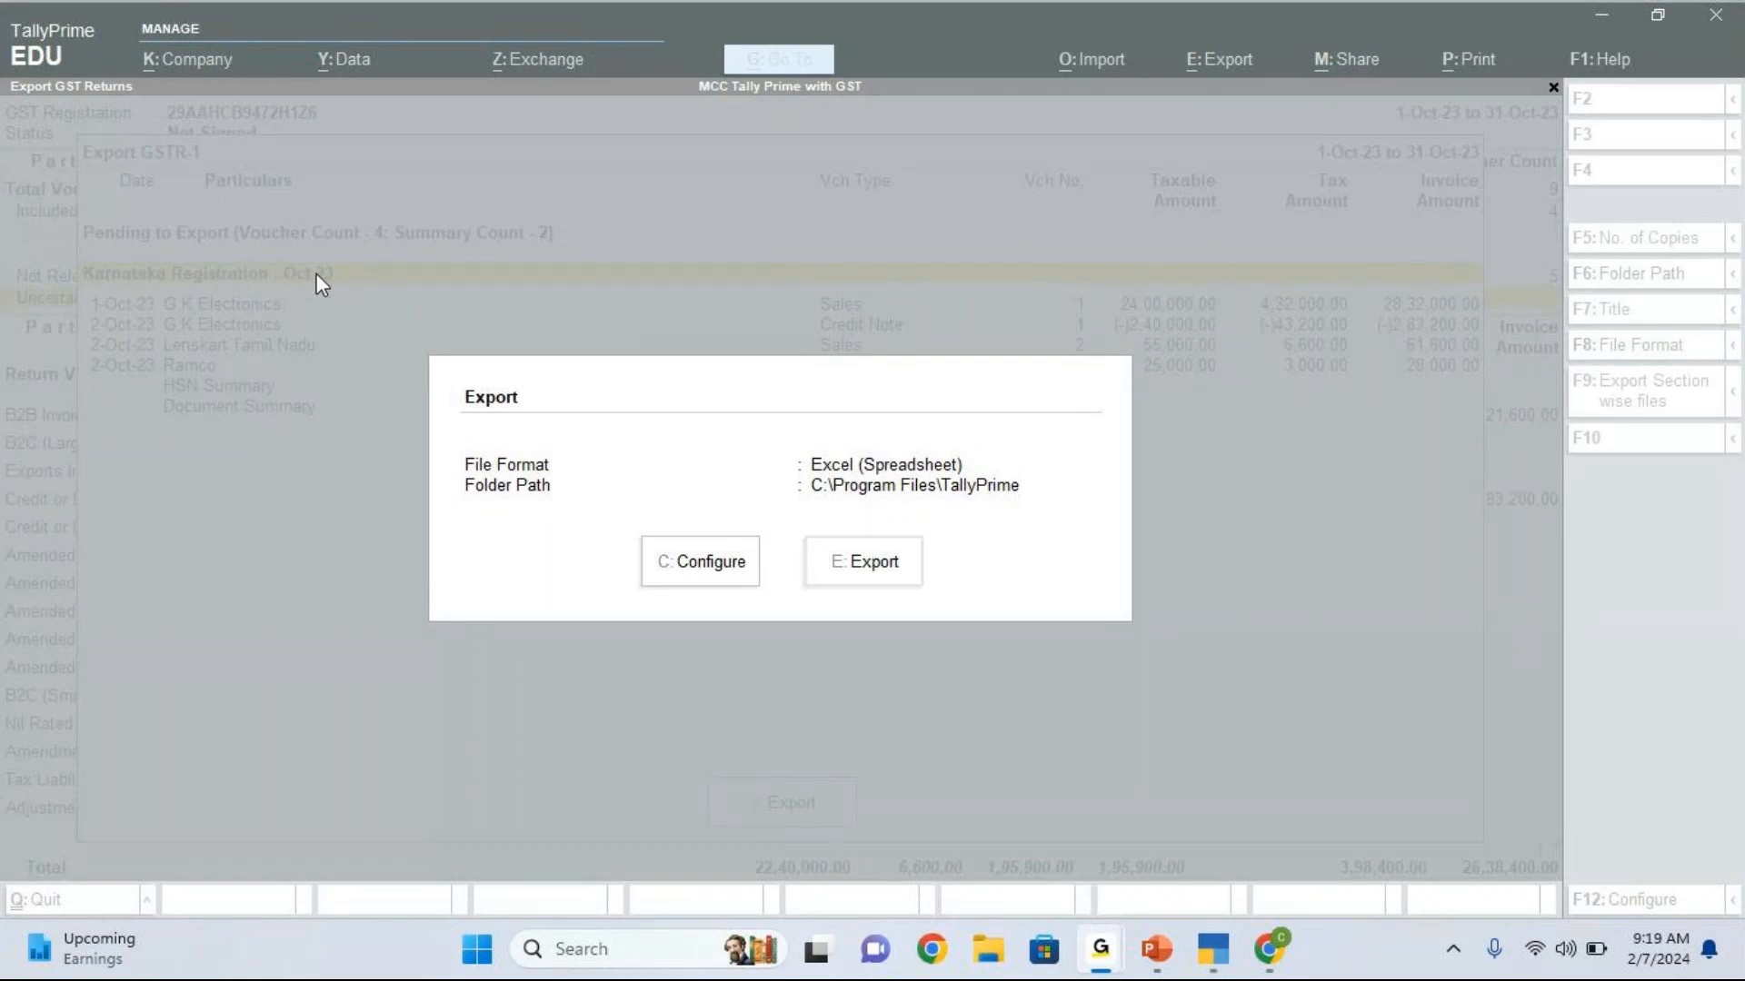
Step: Review the available export file formats and keep Excel (Spreadsheet) selected
click(709, 561)
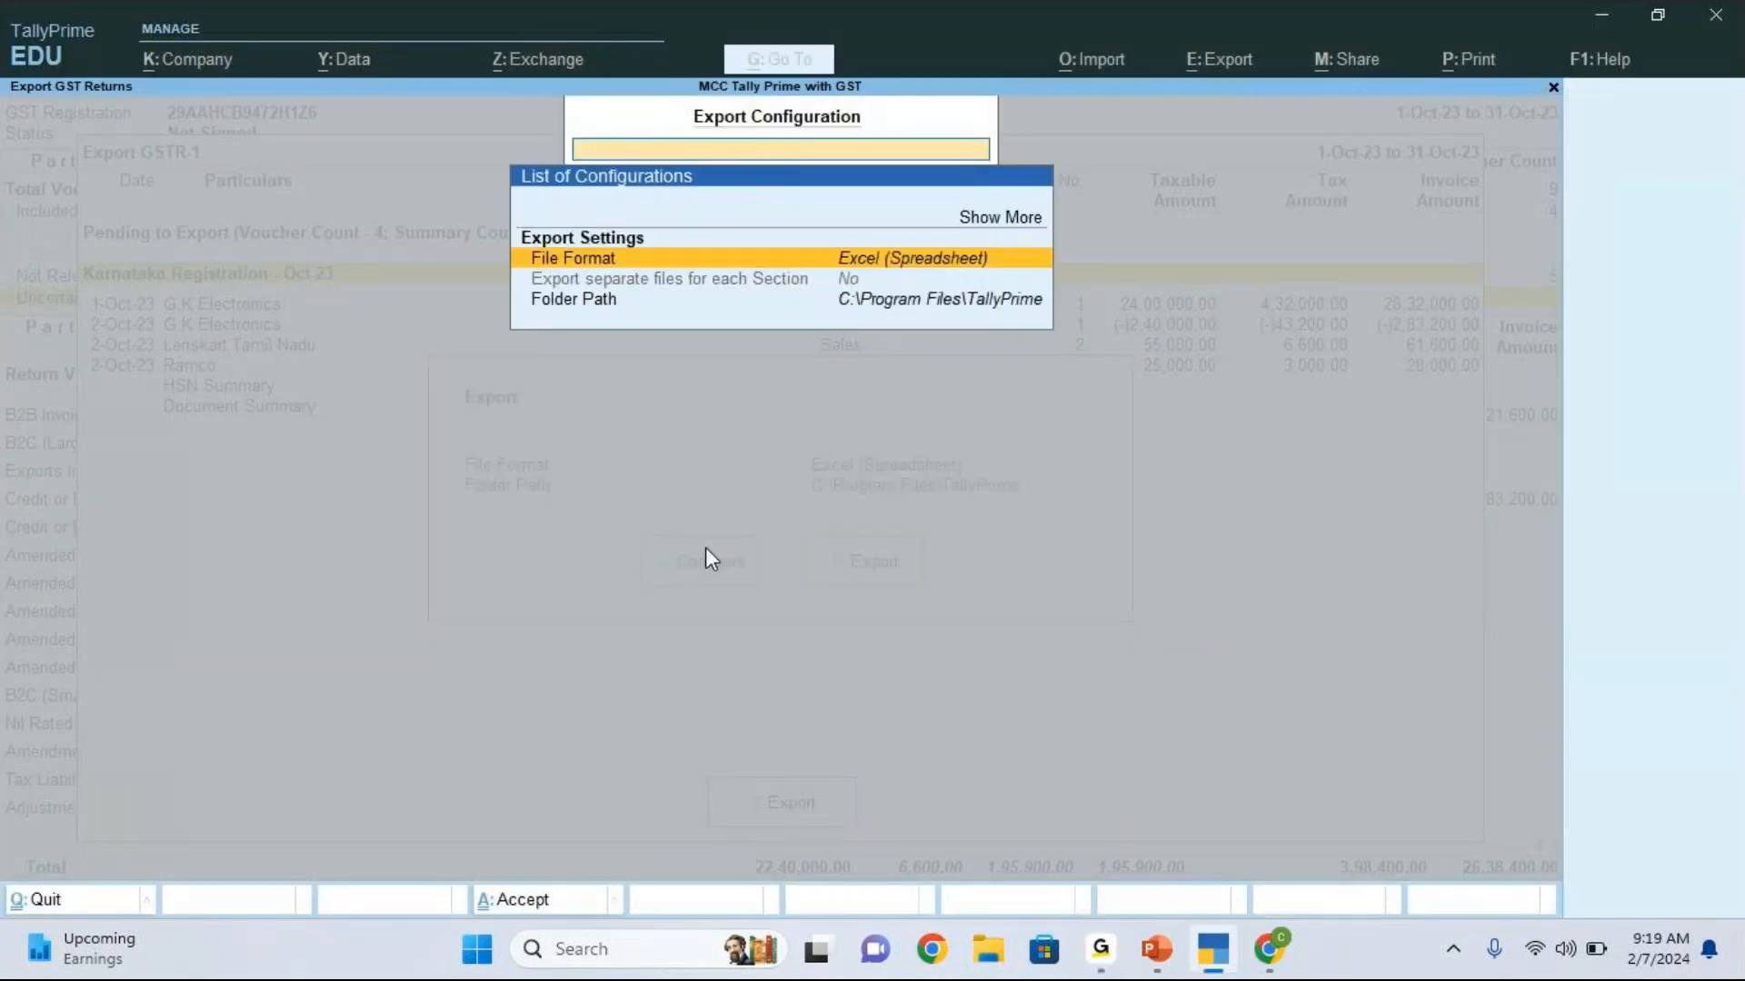
key(Return)
key(Down)
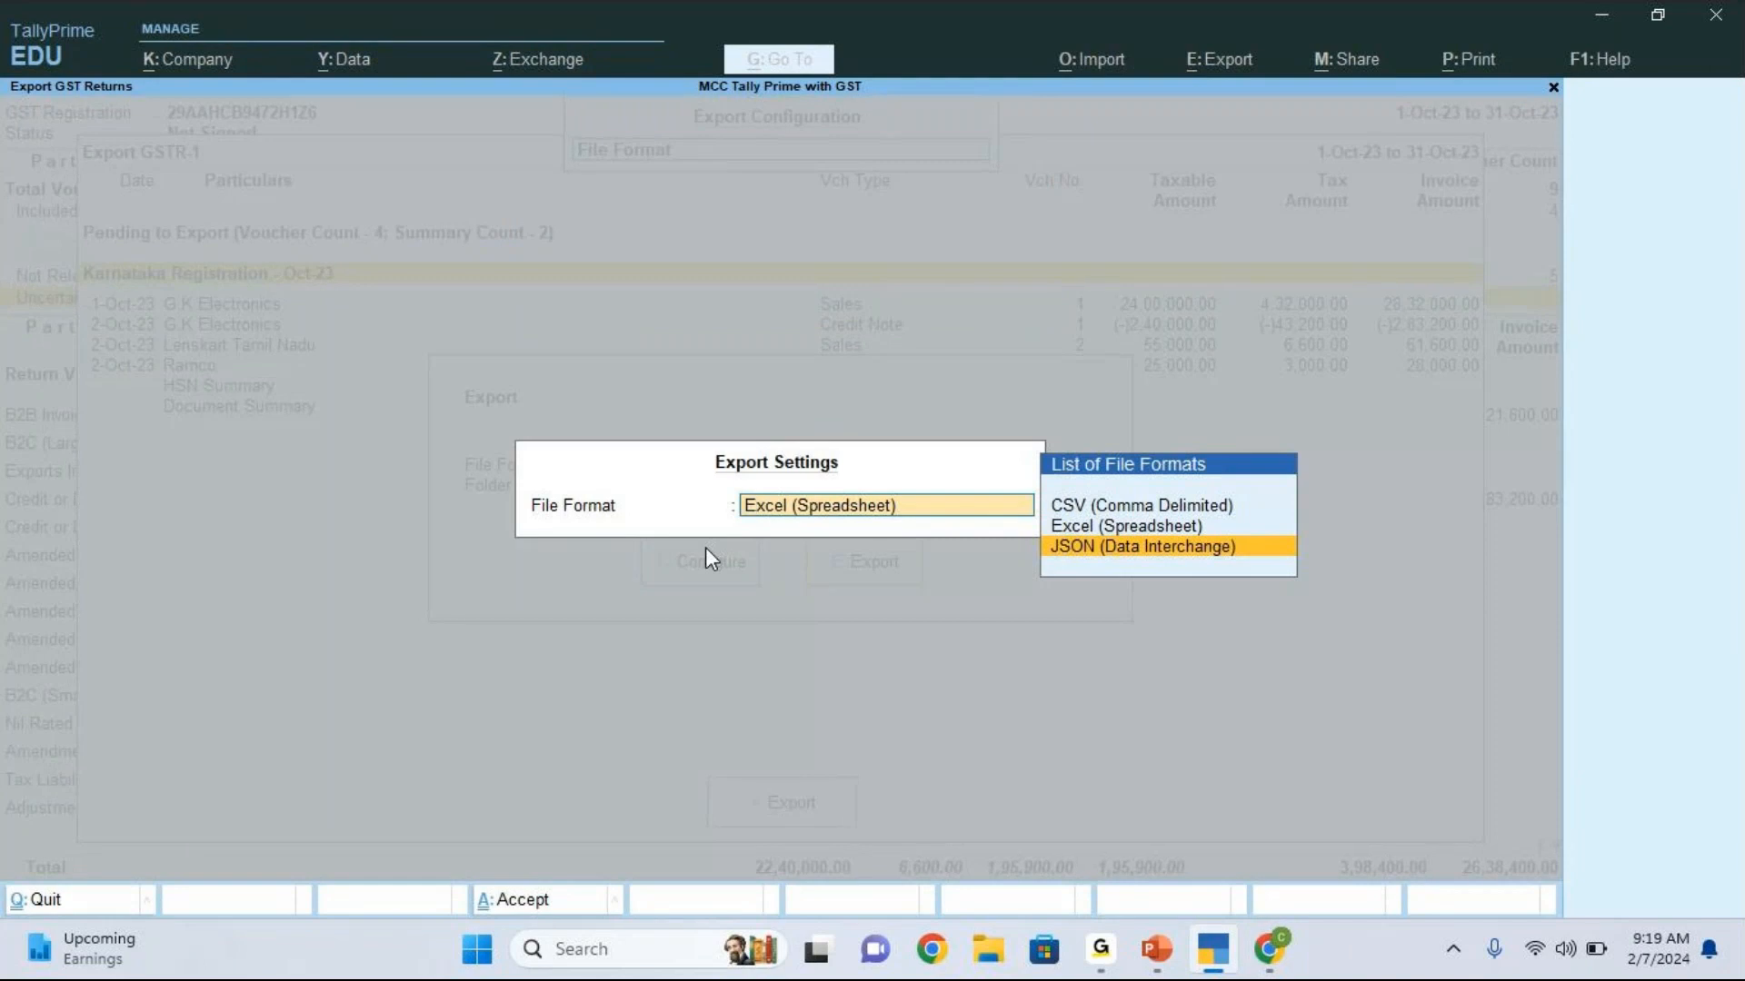
key(Up)
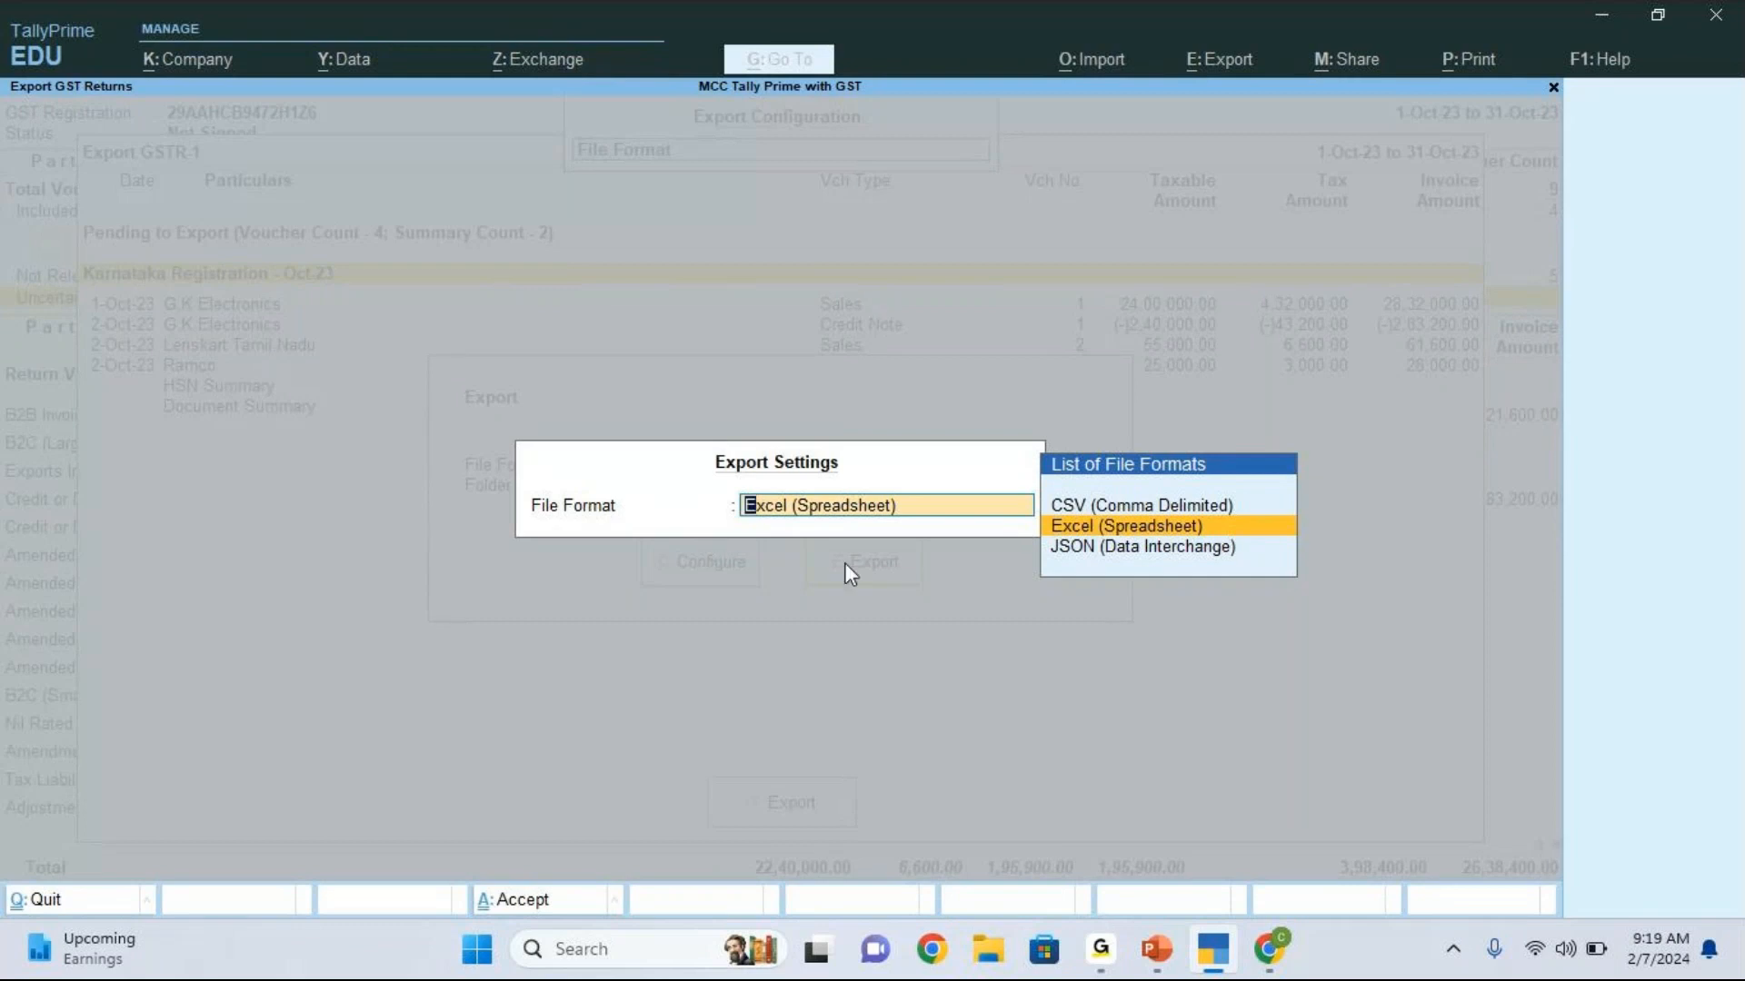
key(Return)
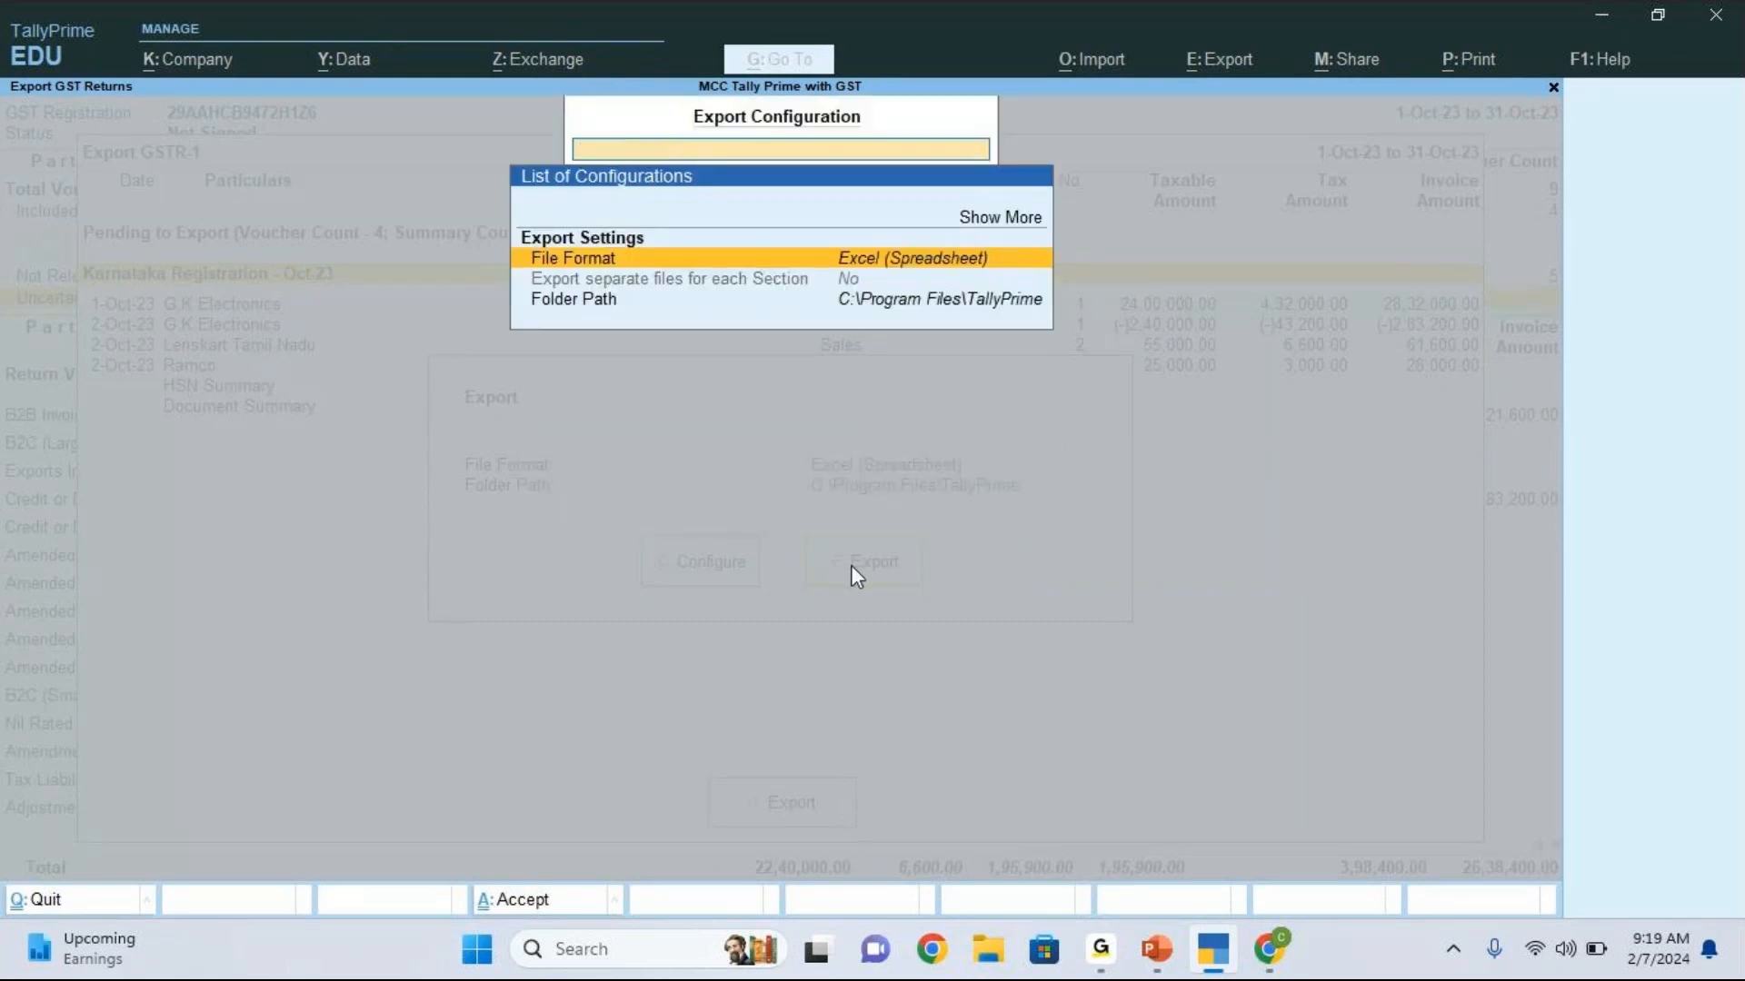
key(ctrl+a)
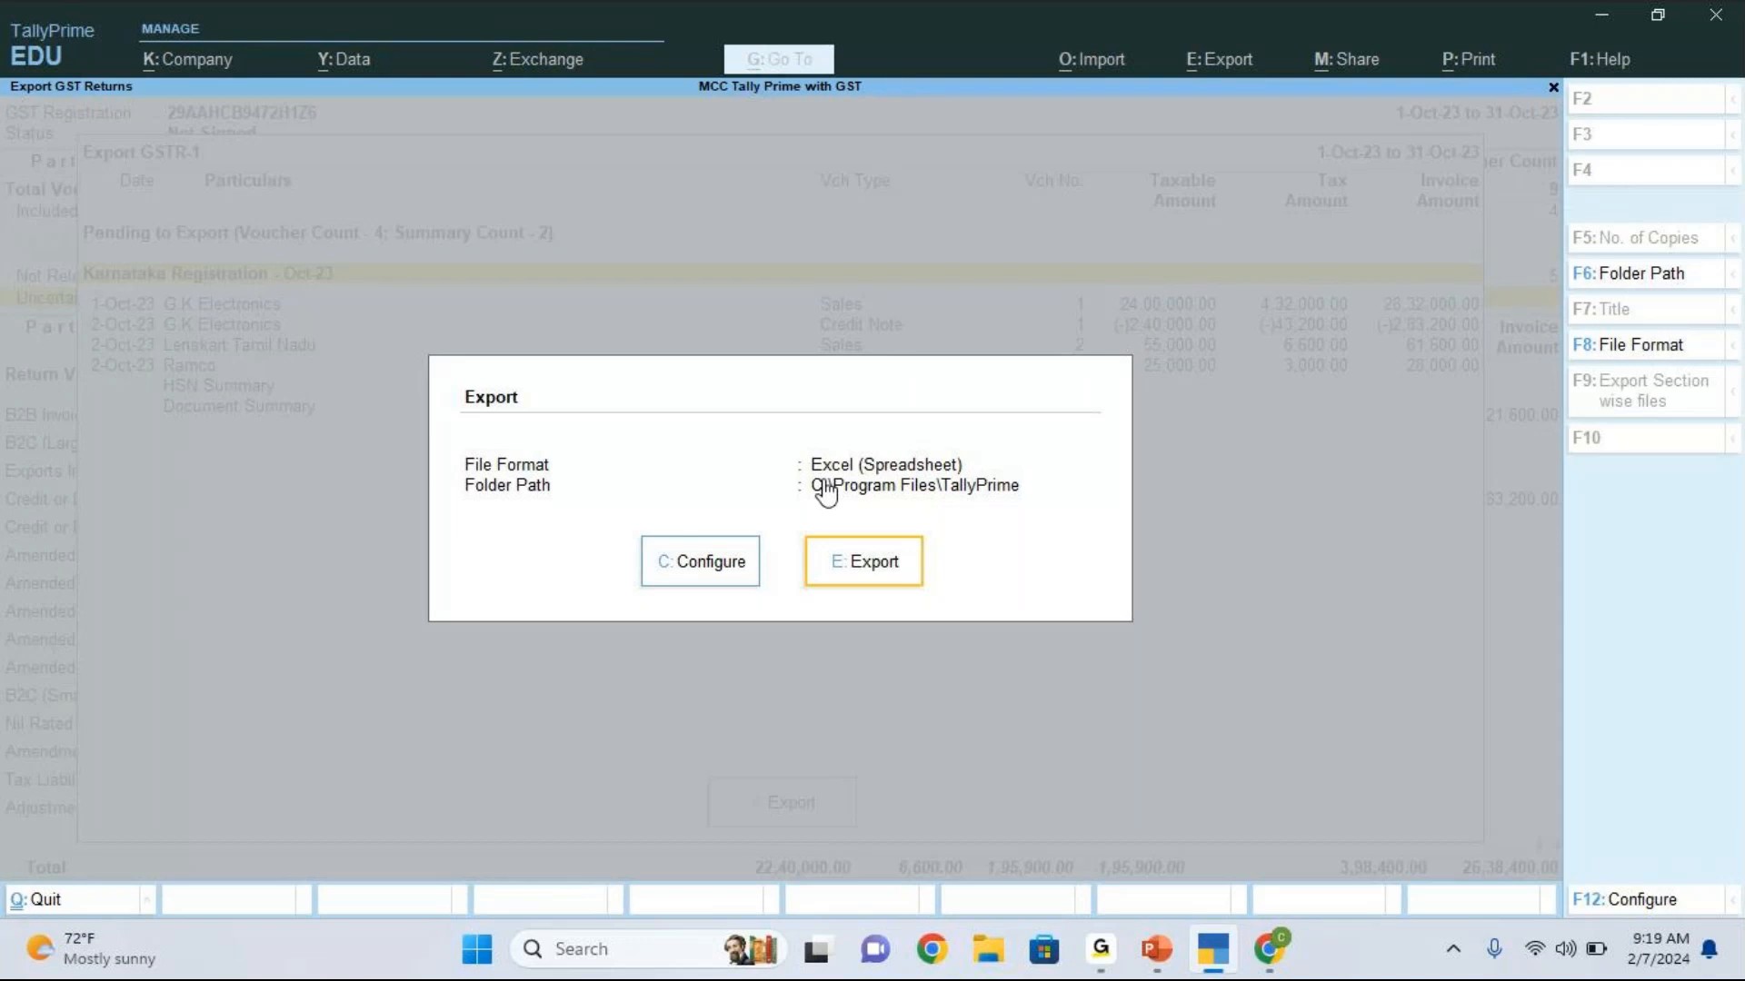
Step: Change the export file format to JSON (Data Interchange) and switch it back to Excel (Spreadsheet)
key(Left)
key(Return)
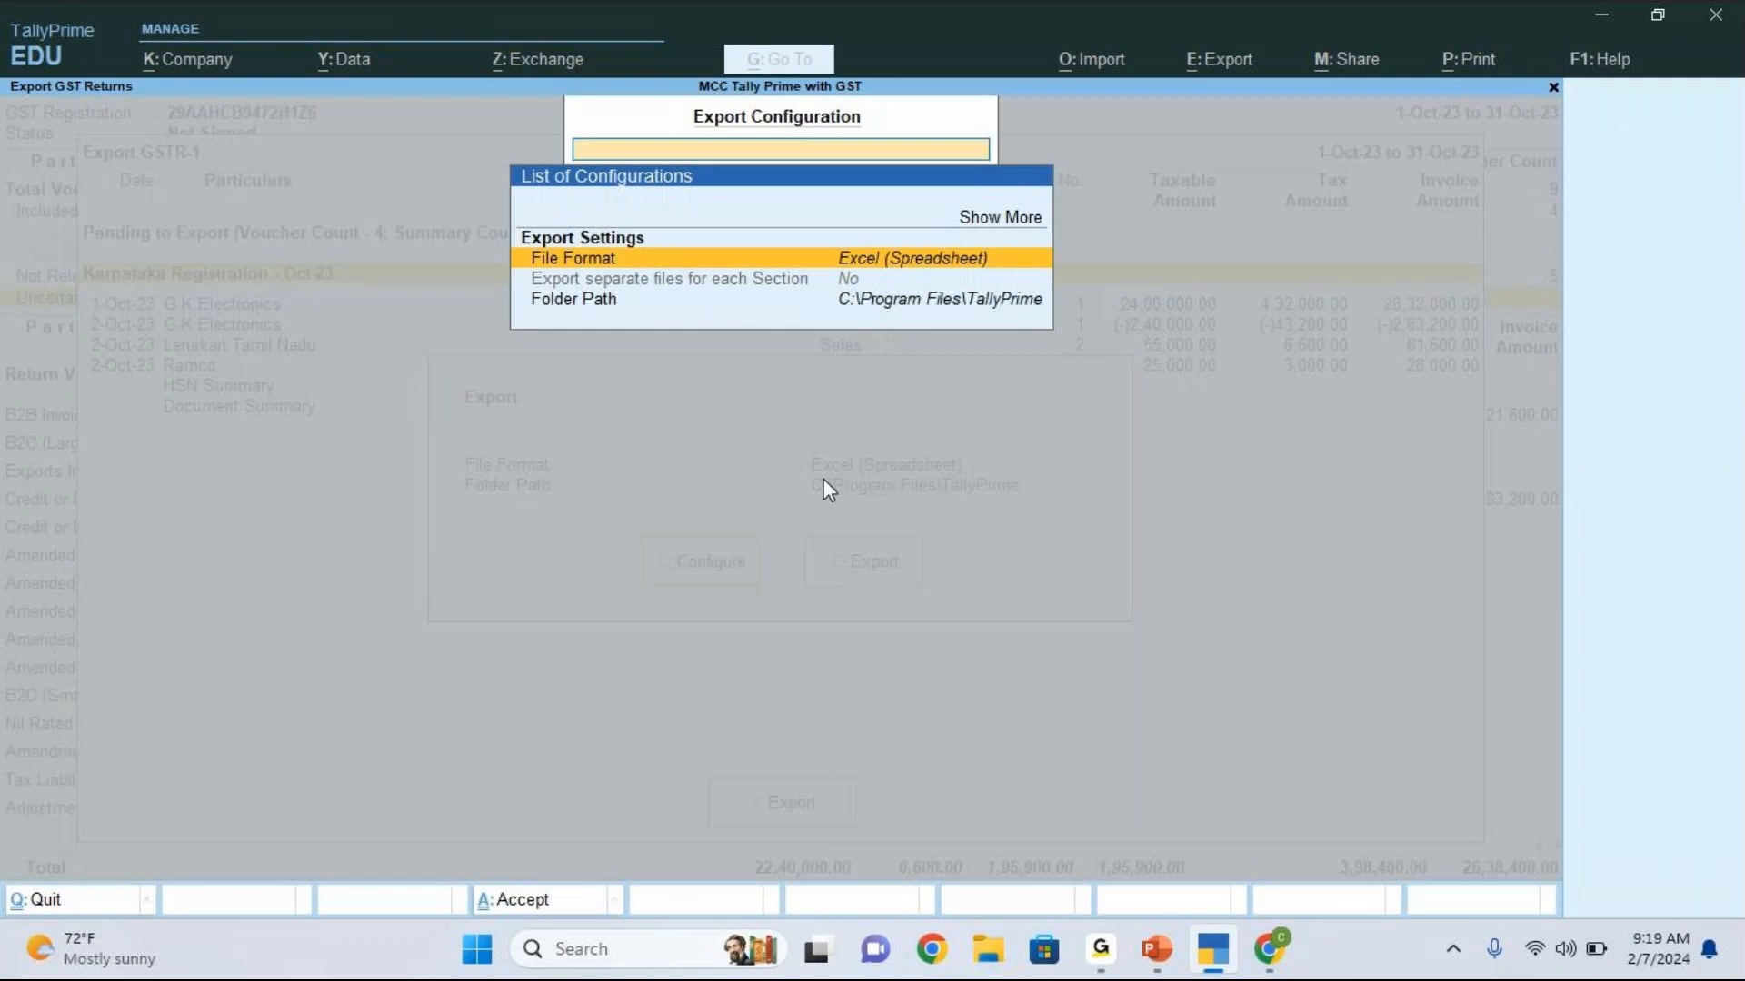
key(Return)
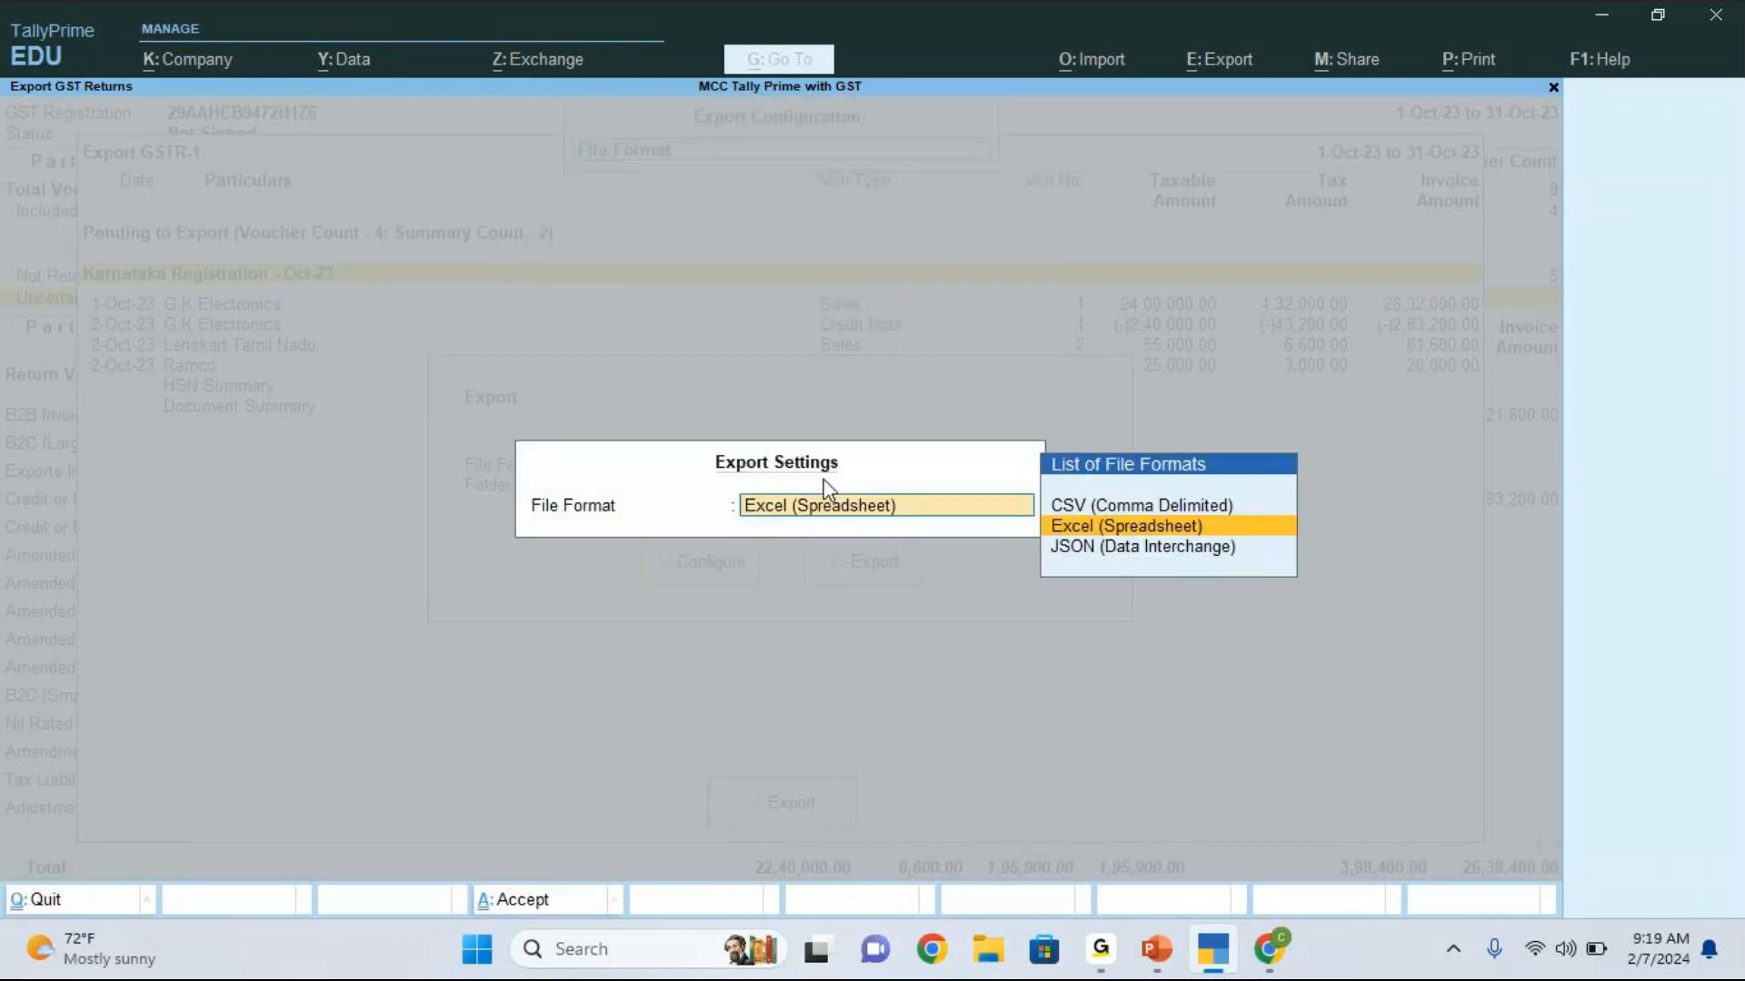
key(Down)
key(Return)
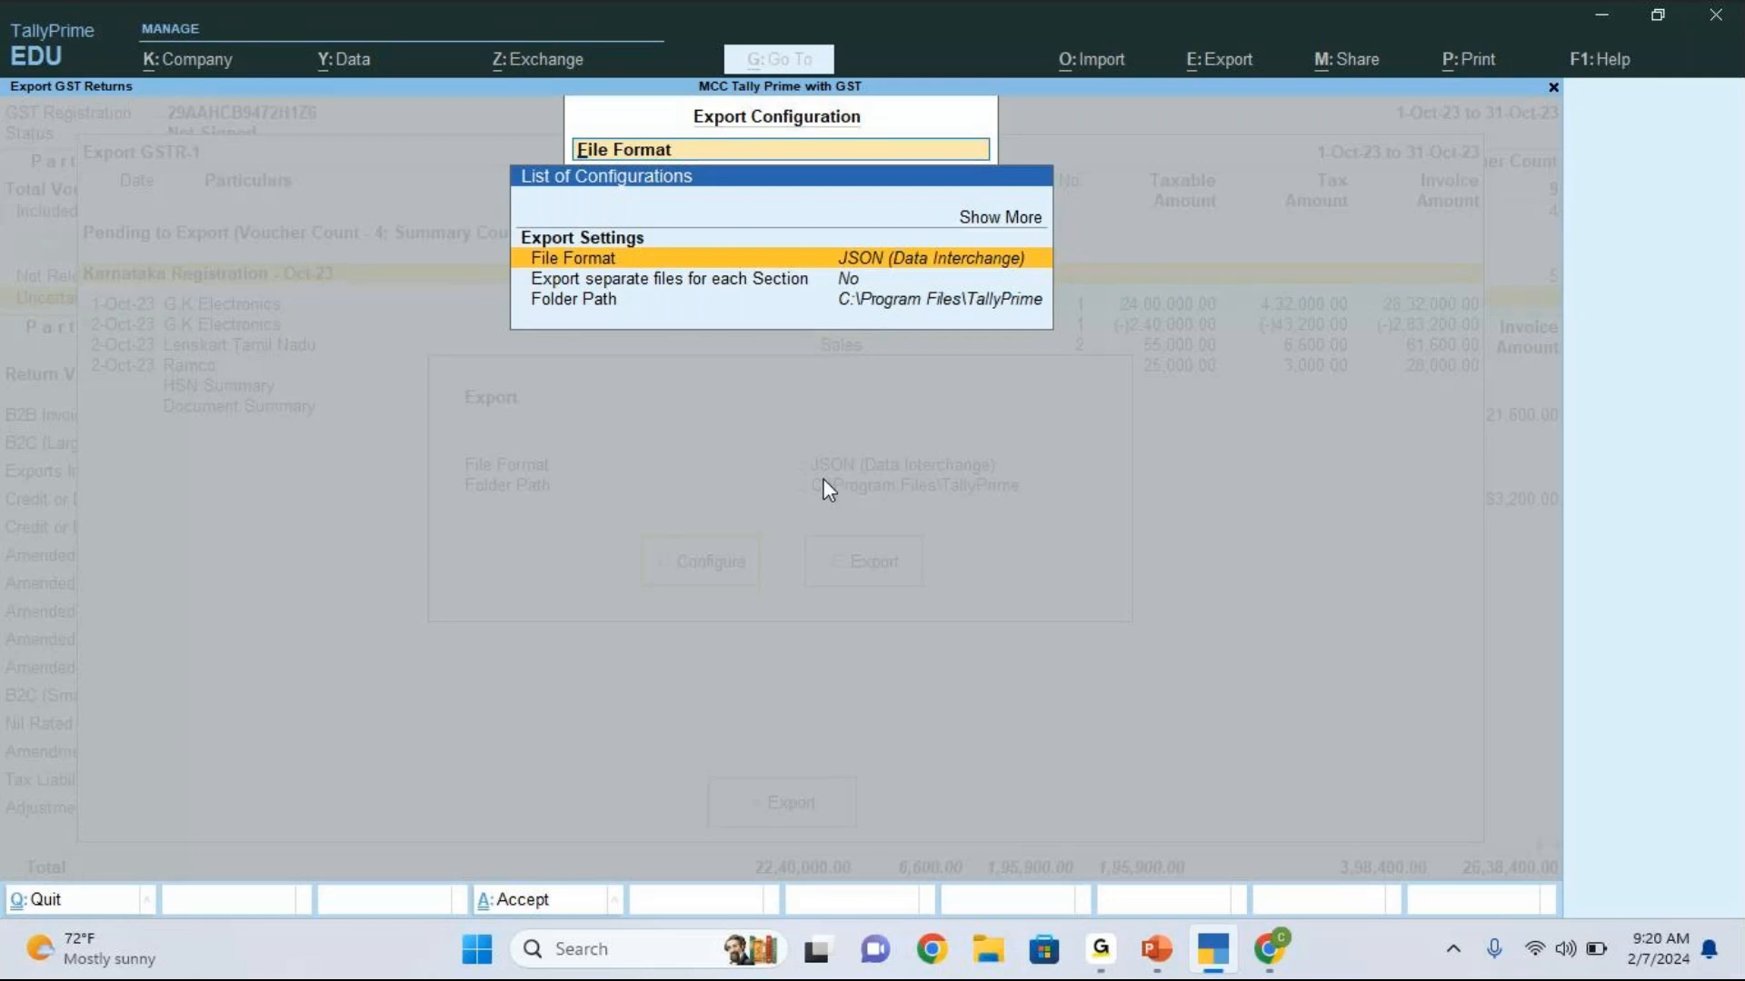
key(Return)
key(Up)
key(Return)
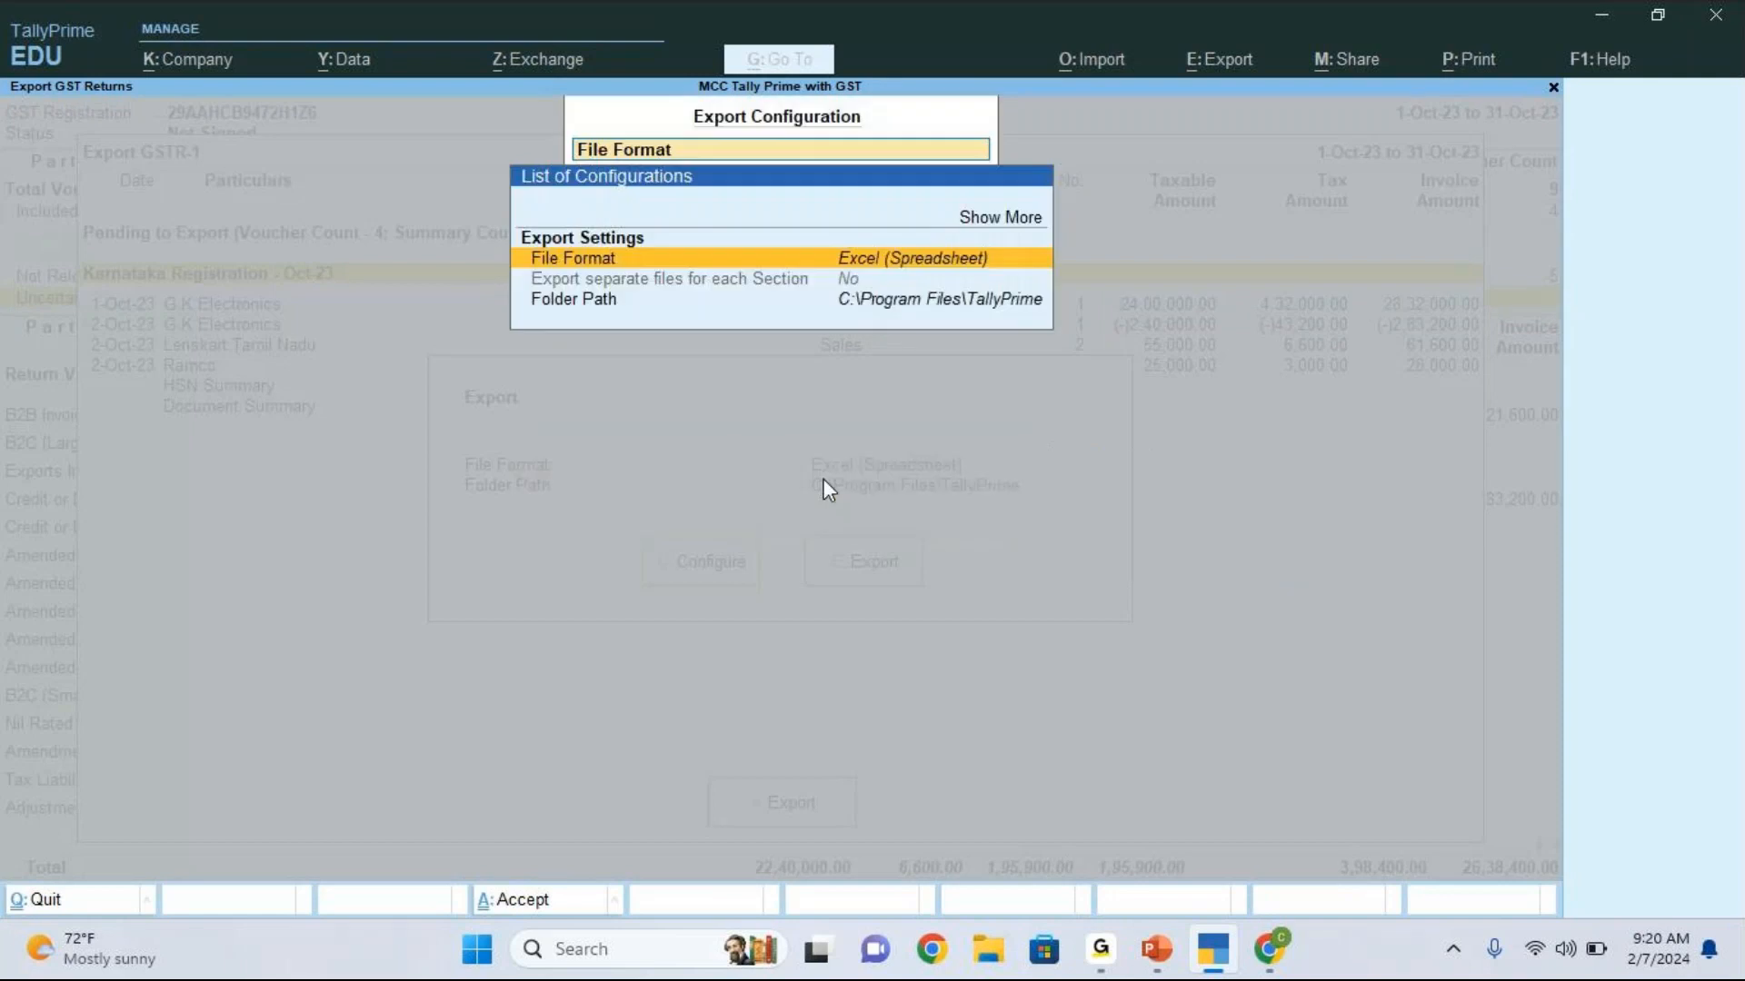
key(Escape)
key(Escape)
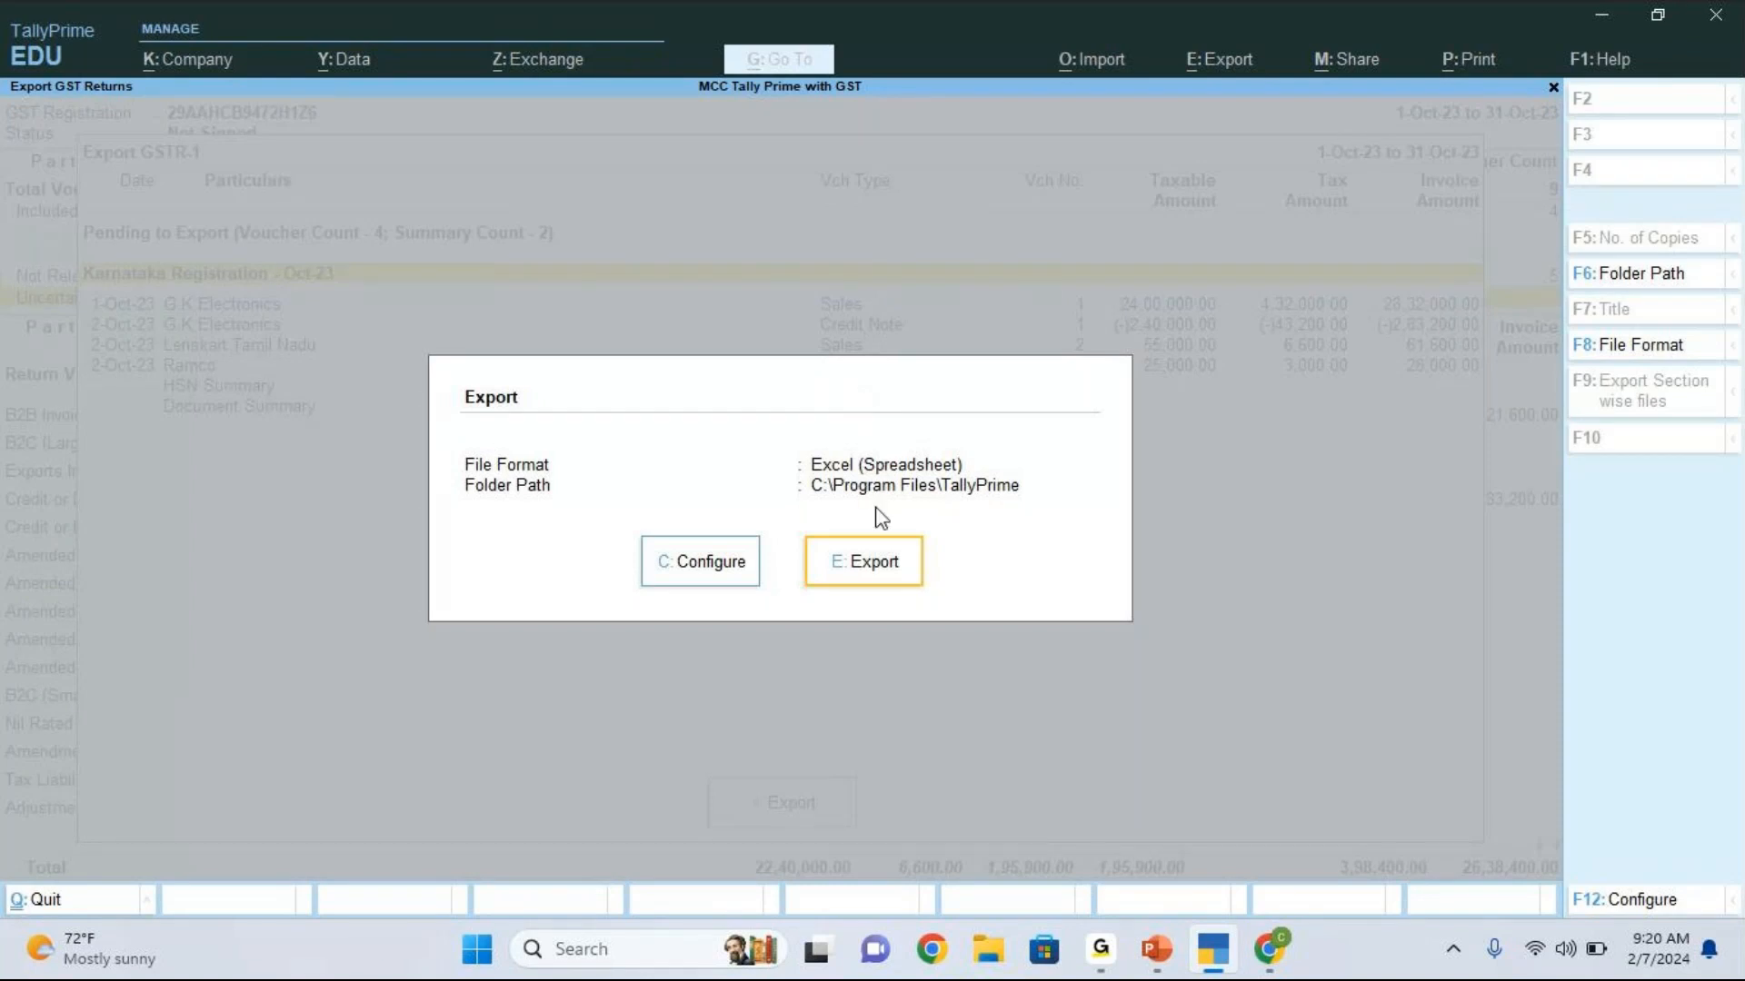
Step: Try to export the GSTR-1 return as an Excel spreadsheet and return to the list of pending vouchers
click(875, 563)
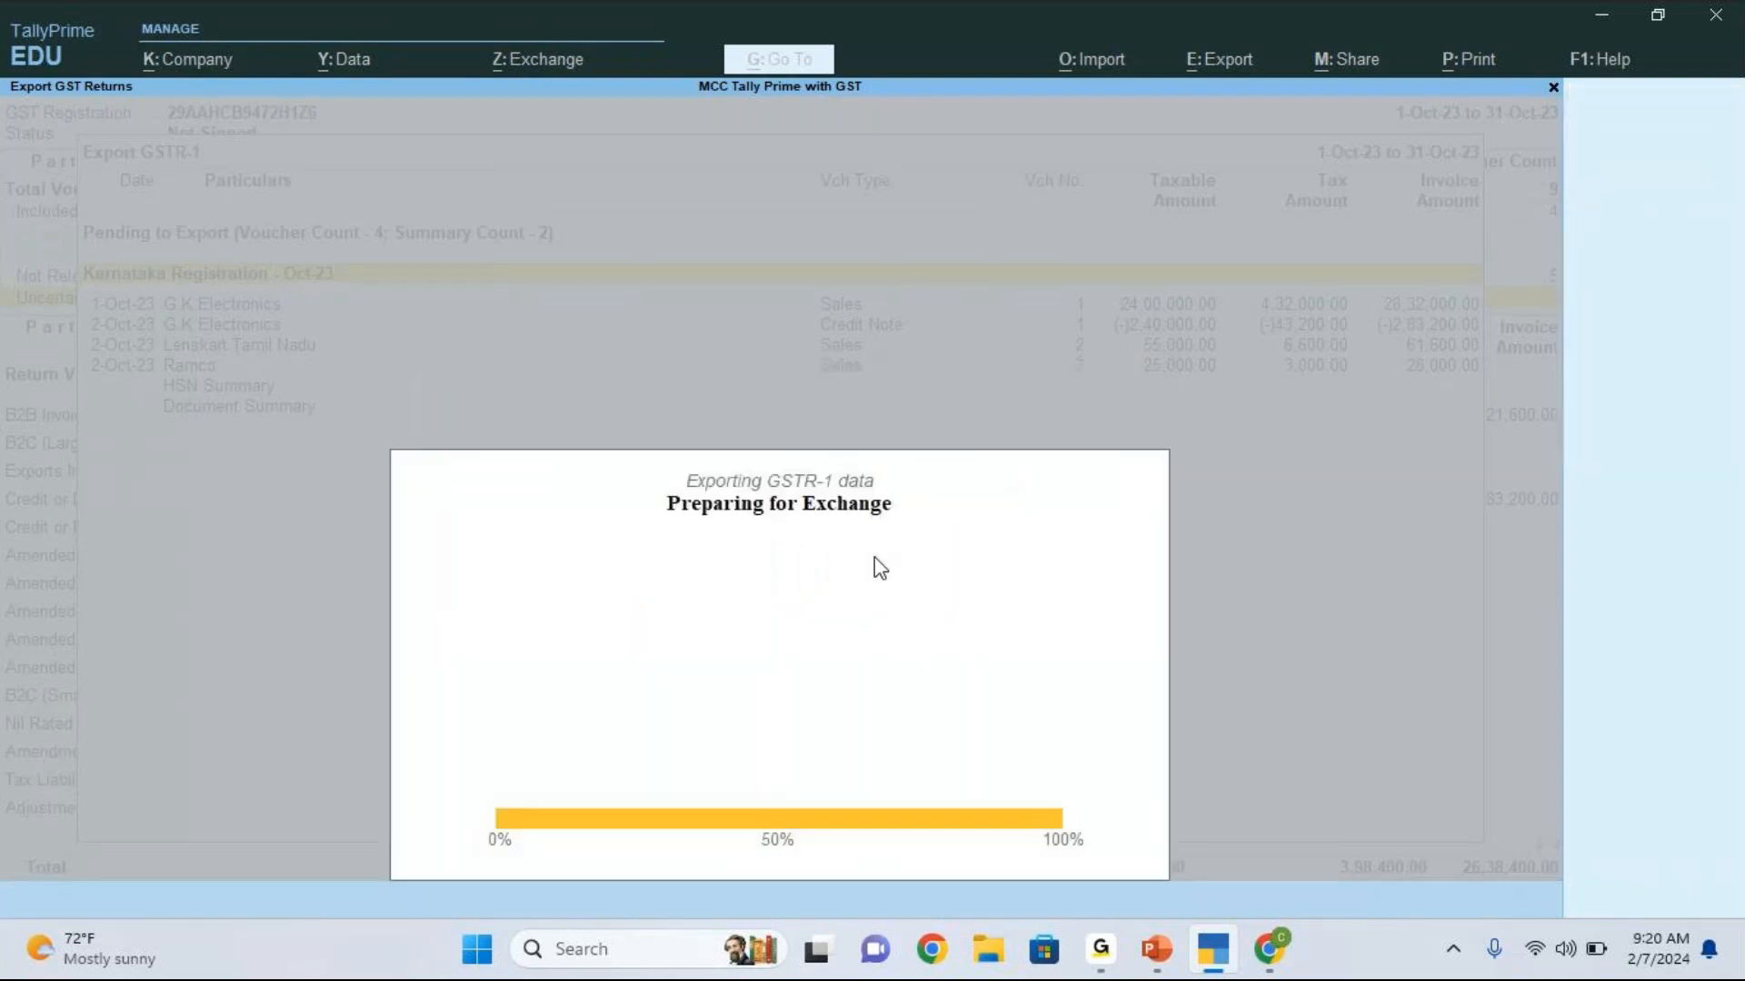
click(1268, 695)
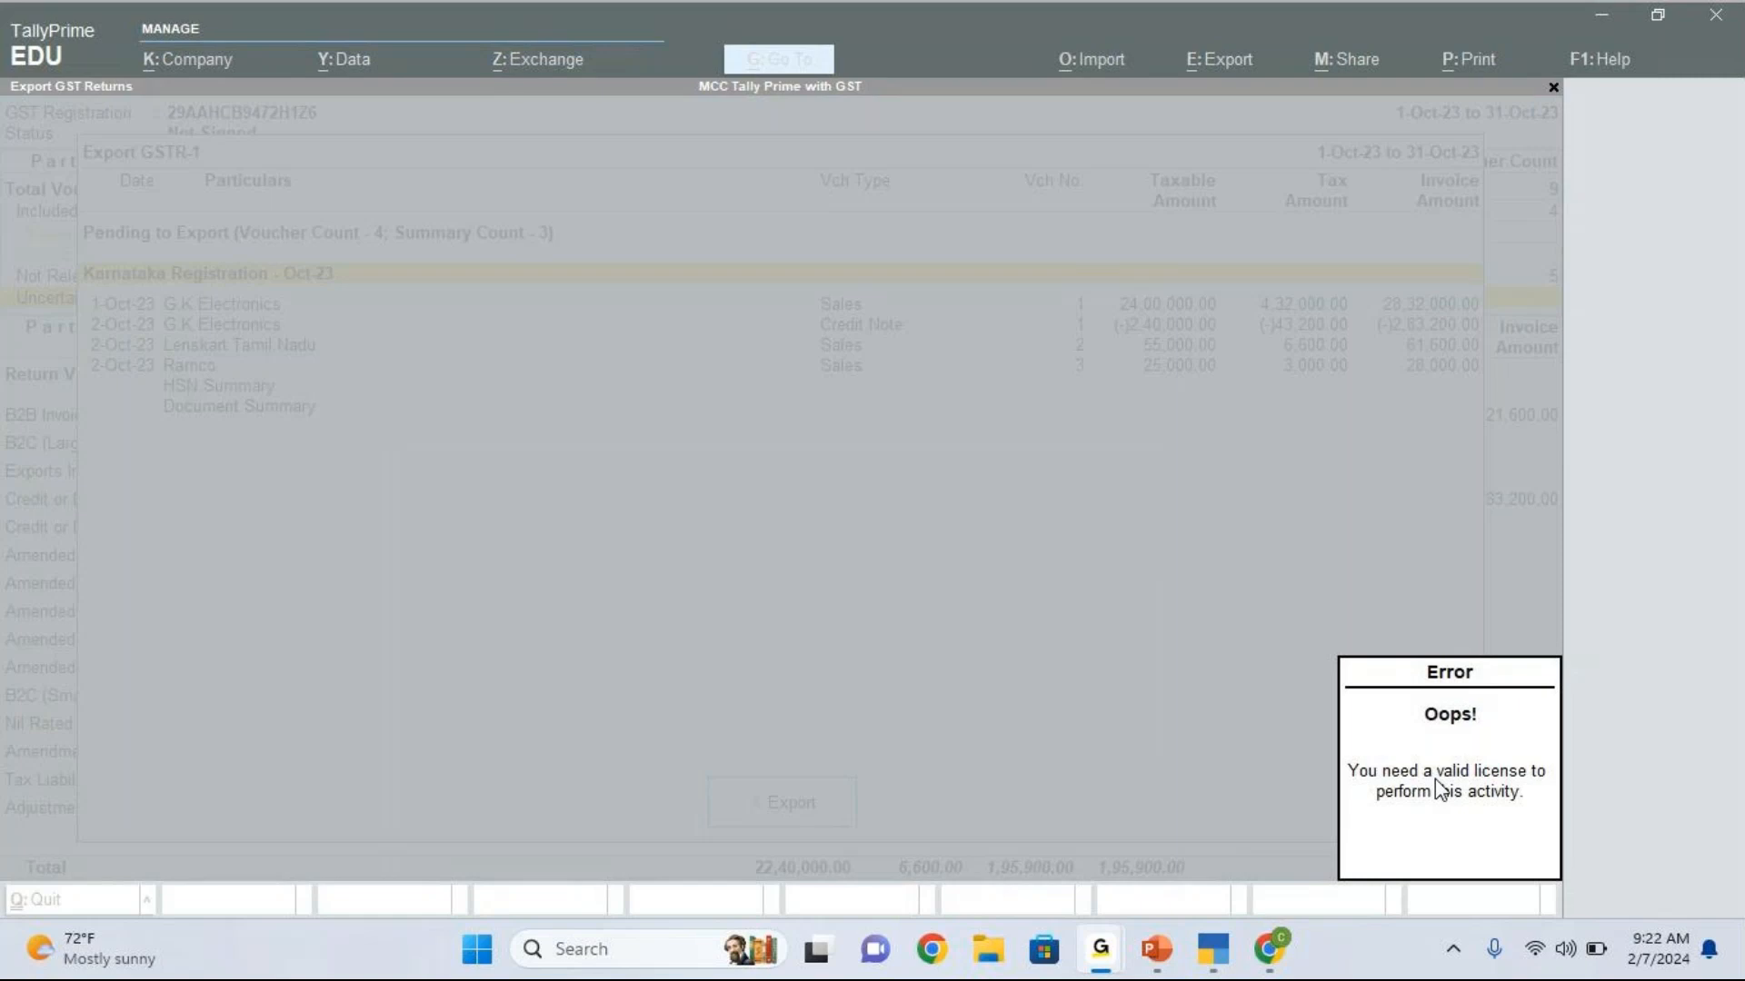
click(1409, 551)
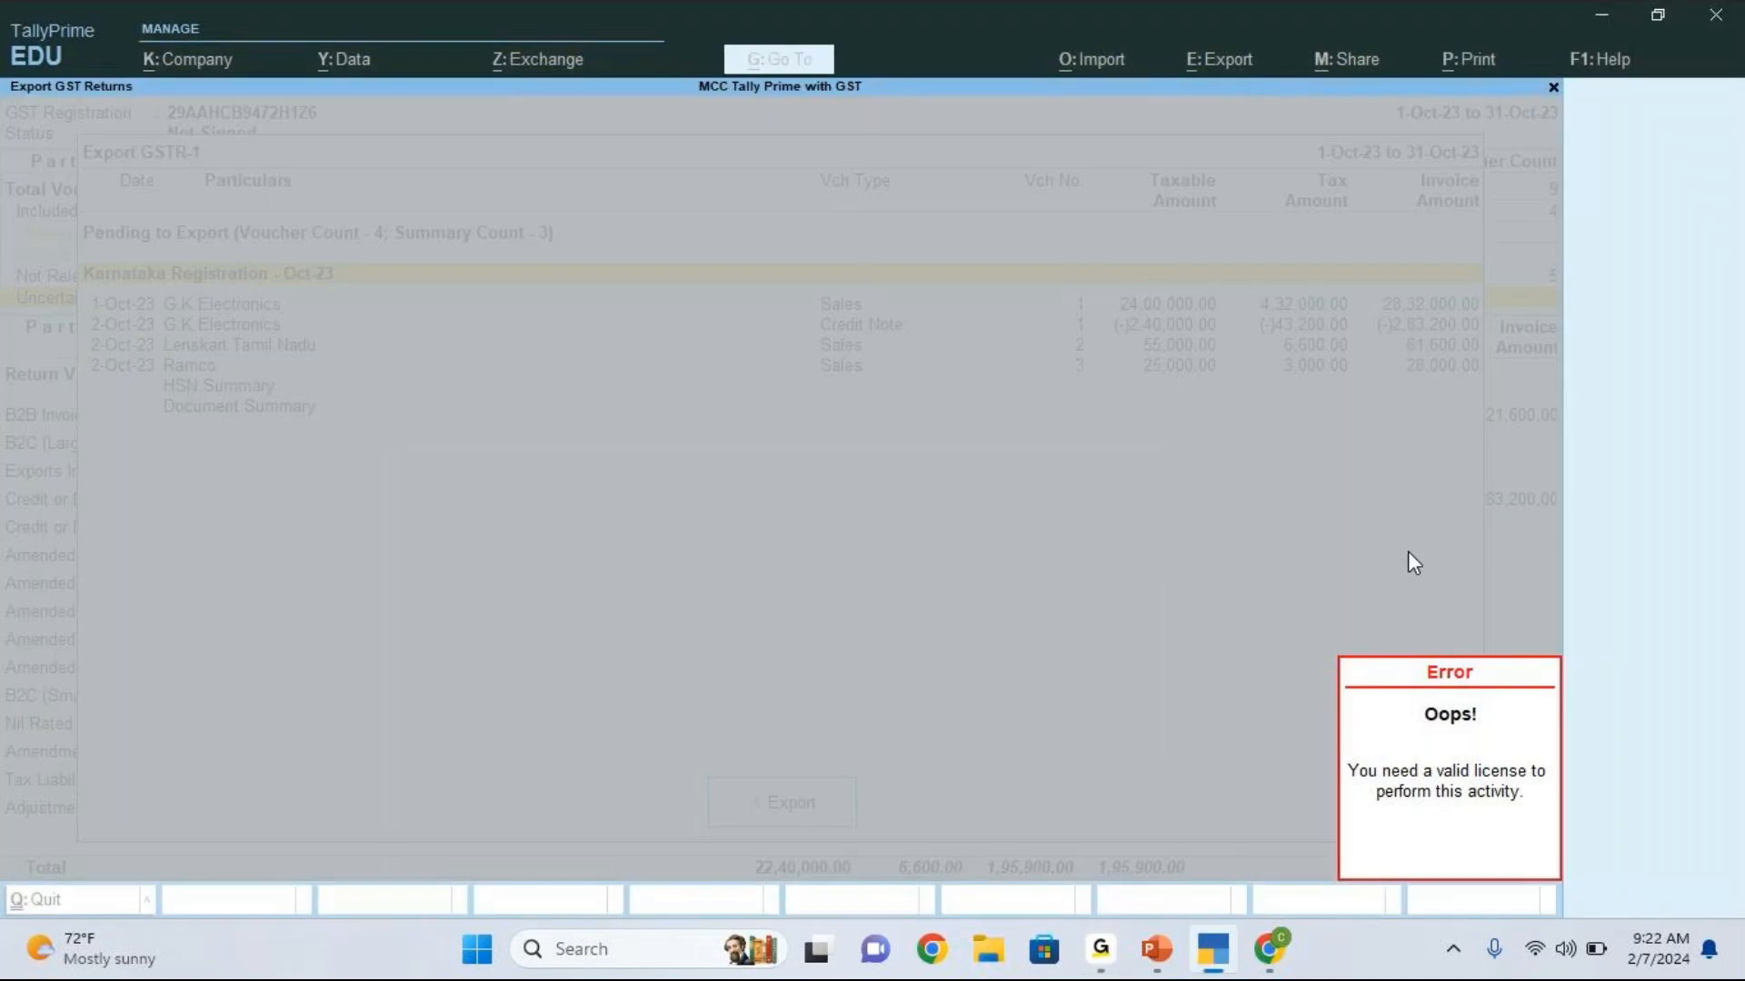
key(Escape)
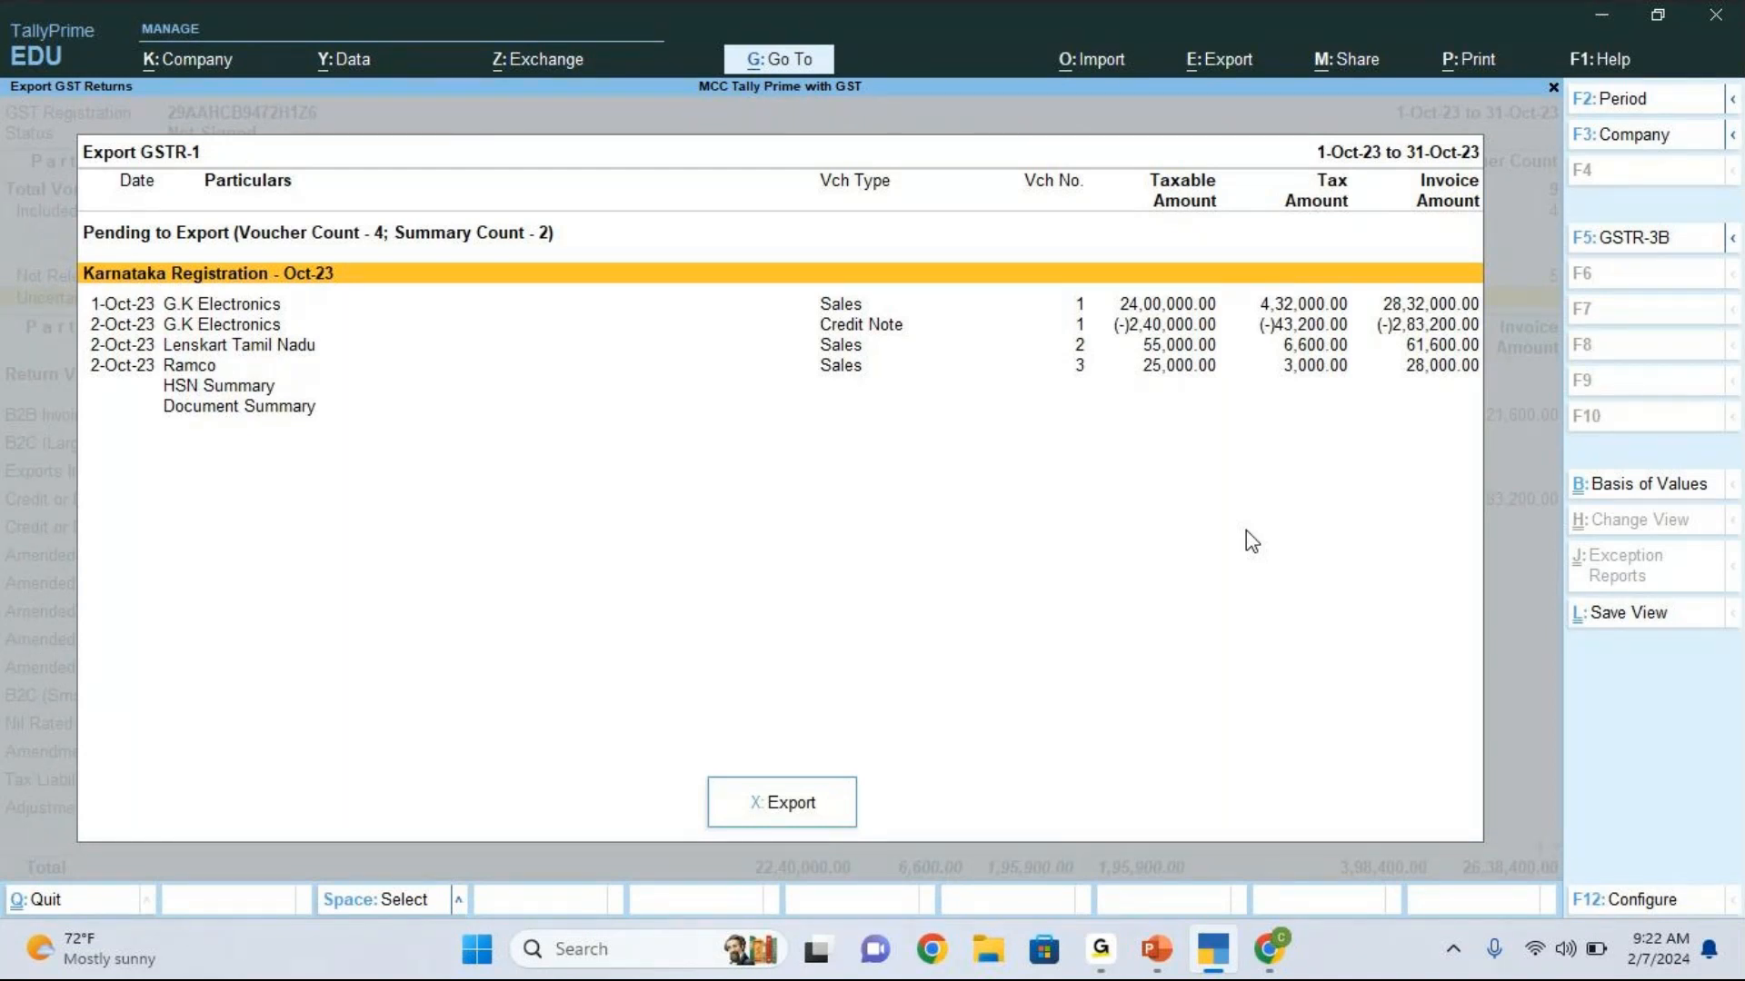
Step: Leave the GSTR-1 export and report, and open the October 2023 GSTR-3B report to review its voucher summary down to Uncertain Transactions
key(Escape)
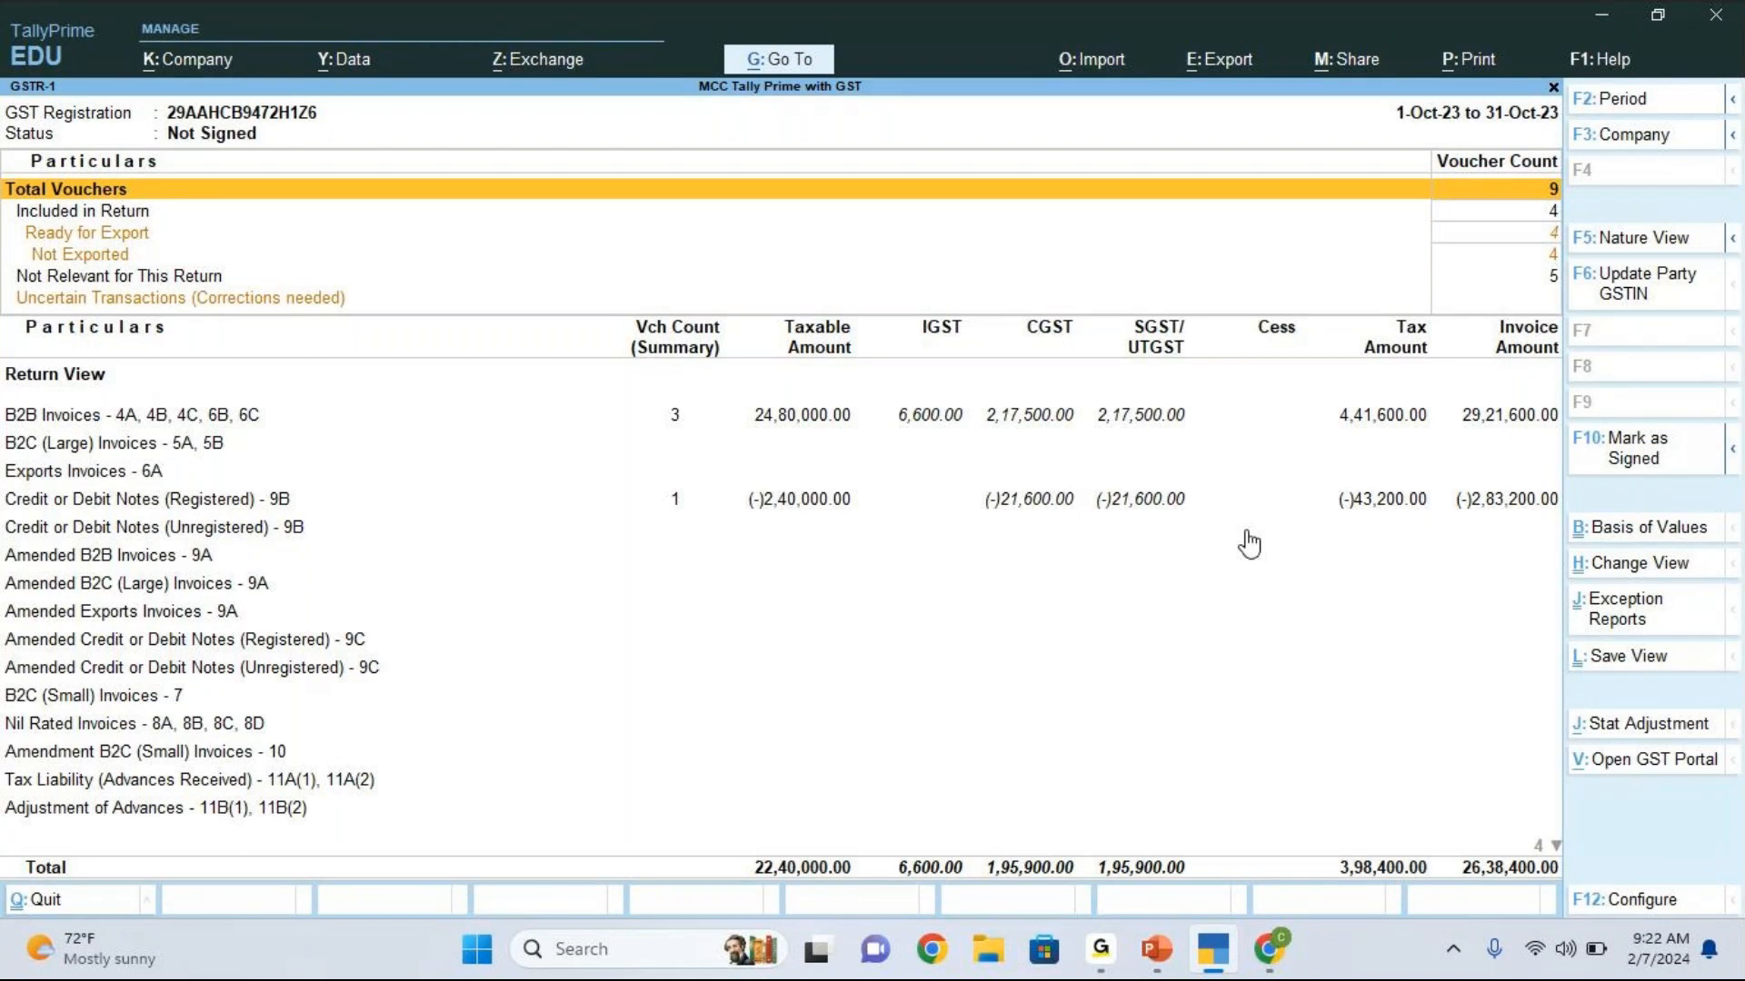
key(Escape)
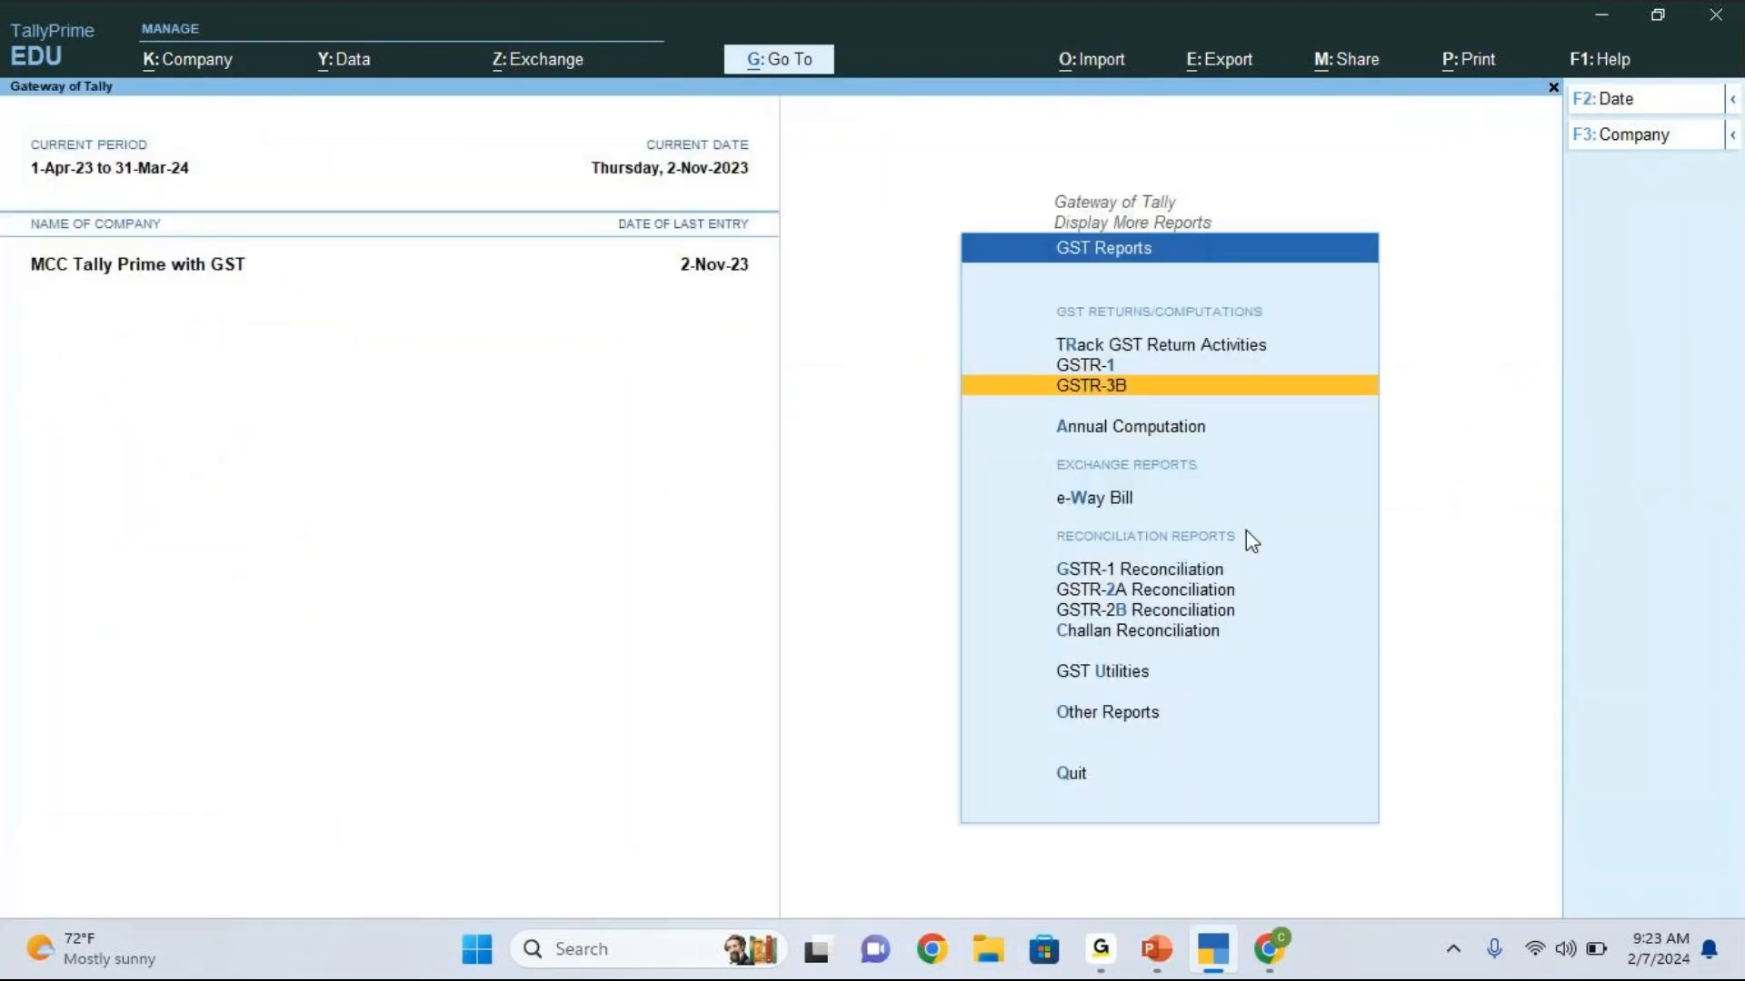
key(Return)
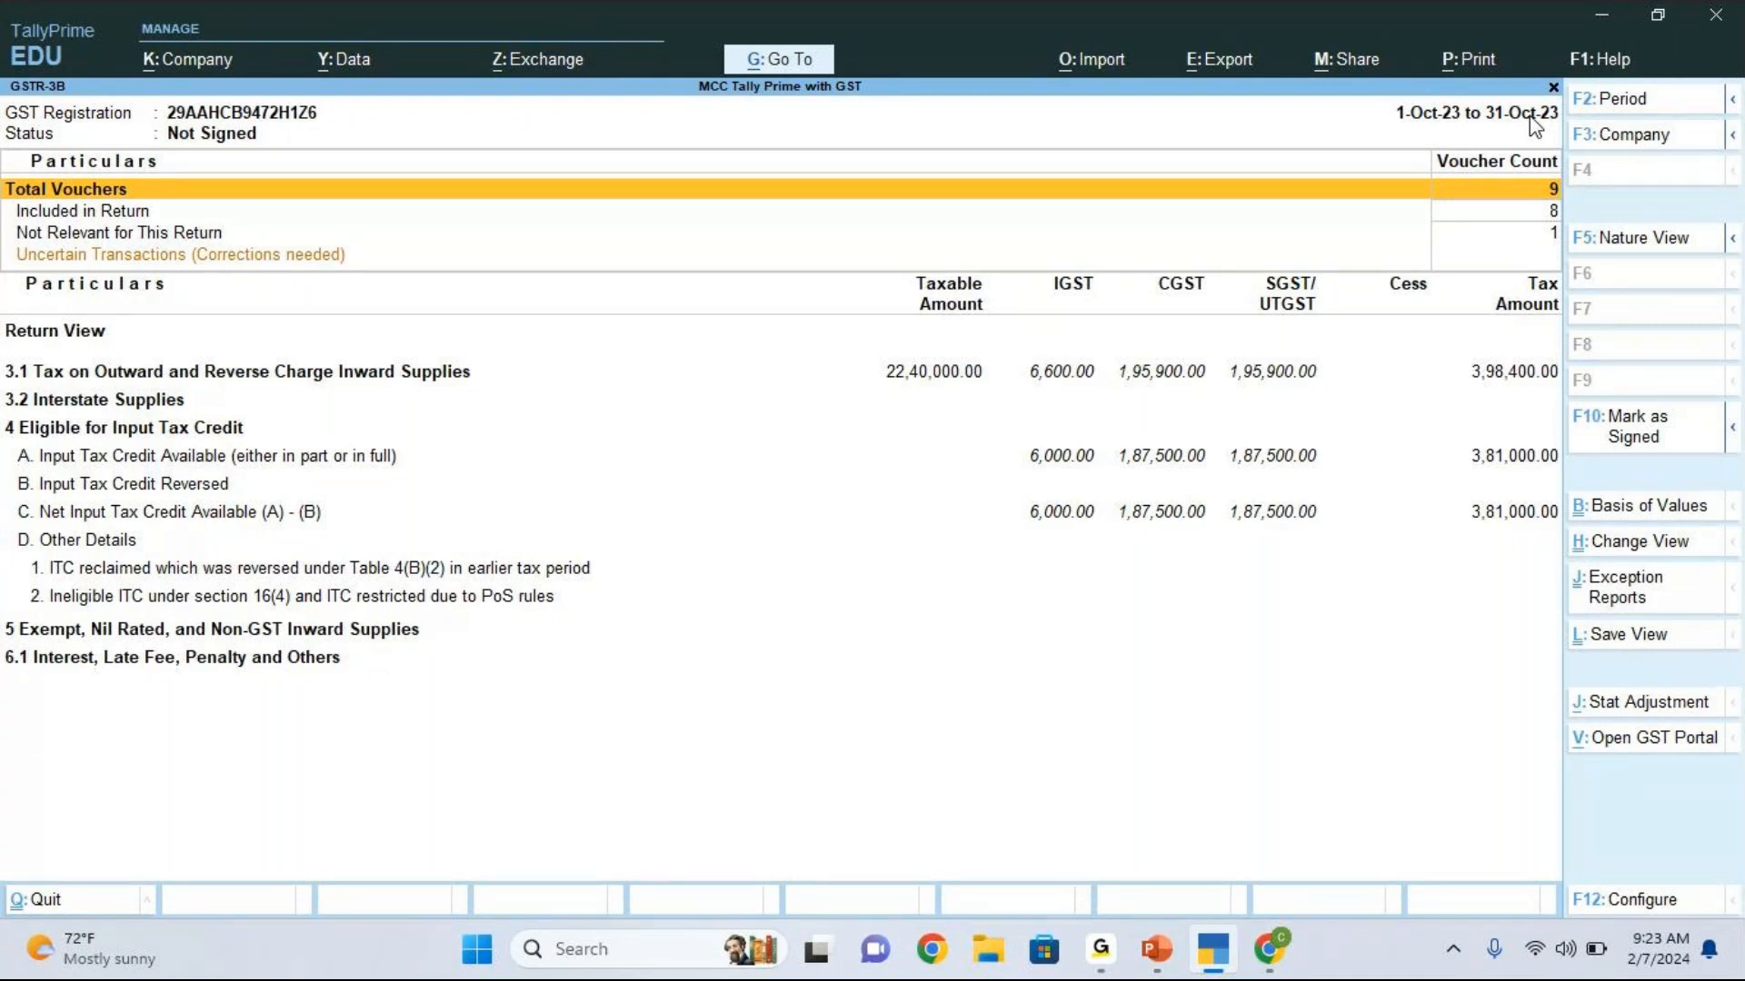
key(Down)
key(Down)
key(Down)
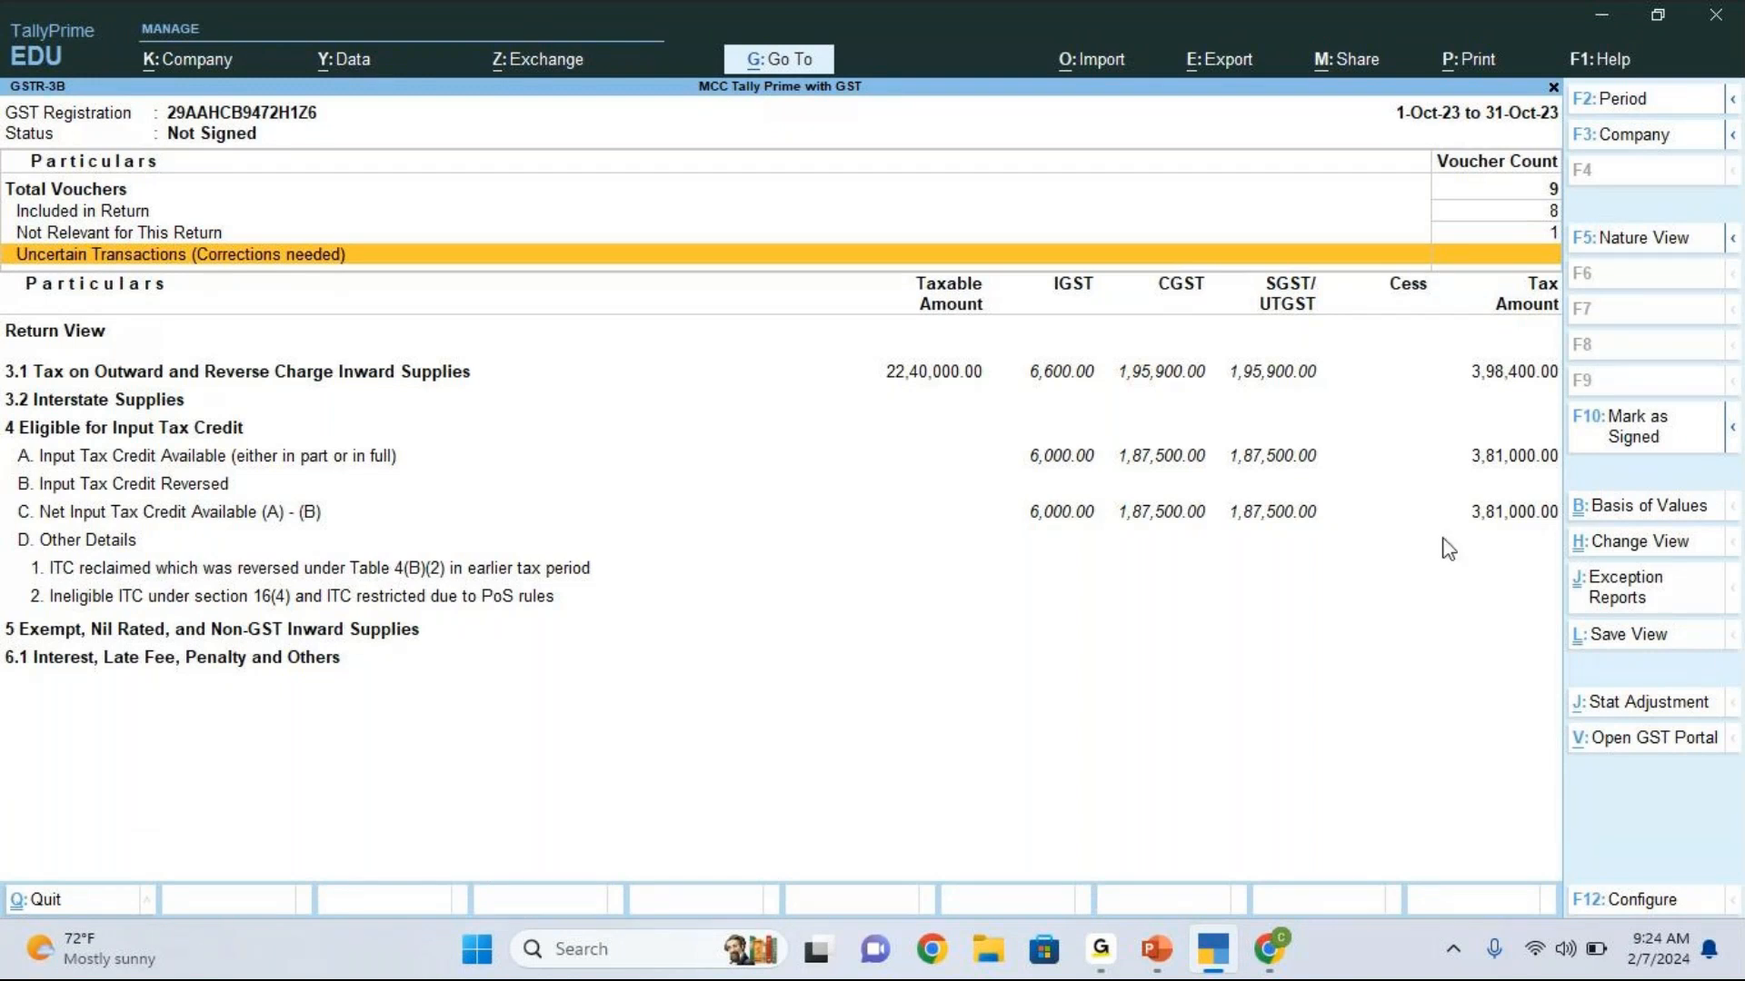
Step: Switch to Chrome to check the GST portal address gst.gov.in and return to the GSTR-3B report in TallyPrime
click(1284, 950)
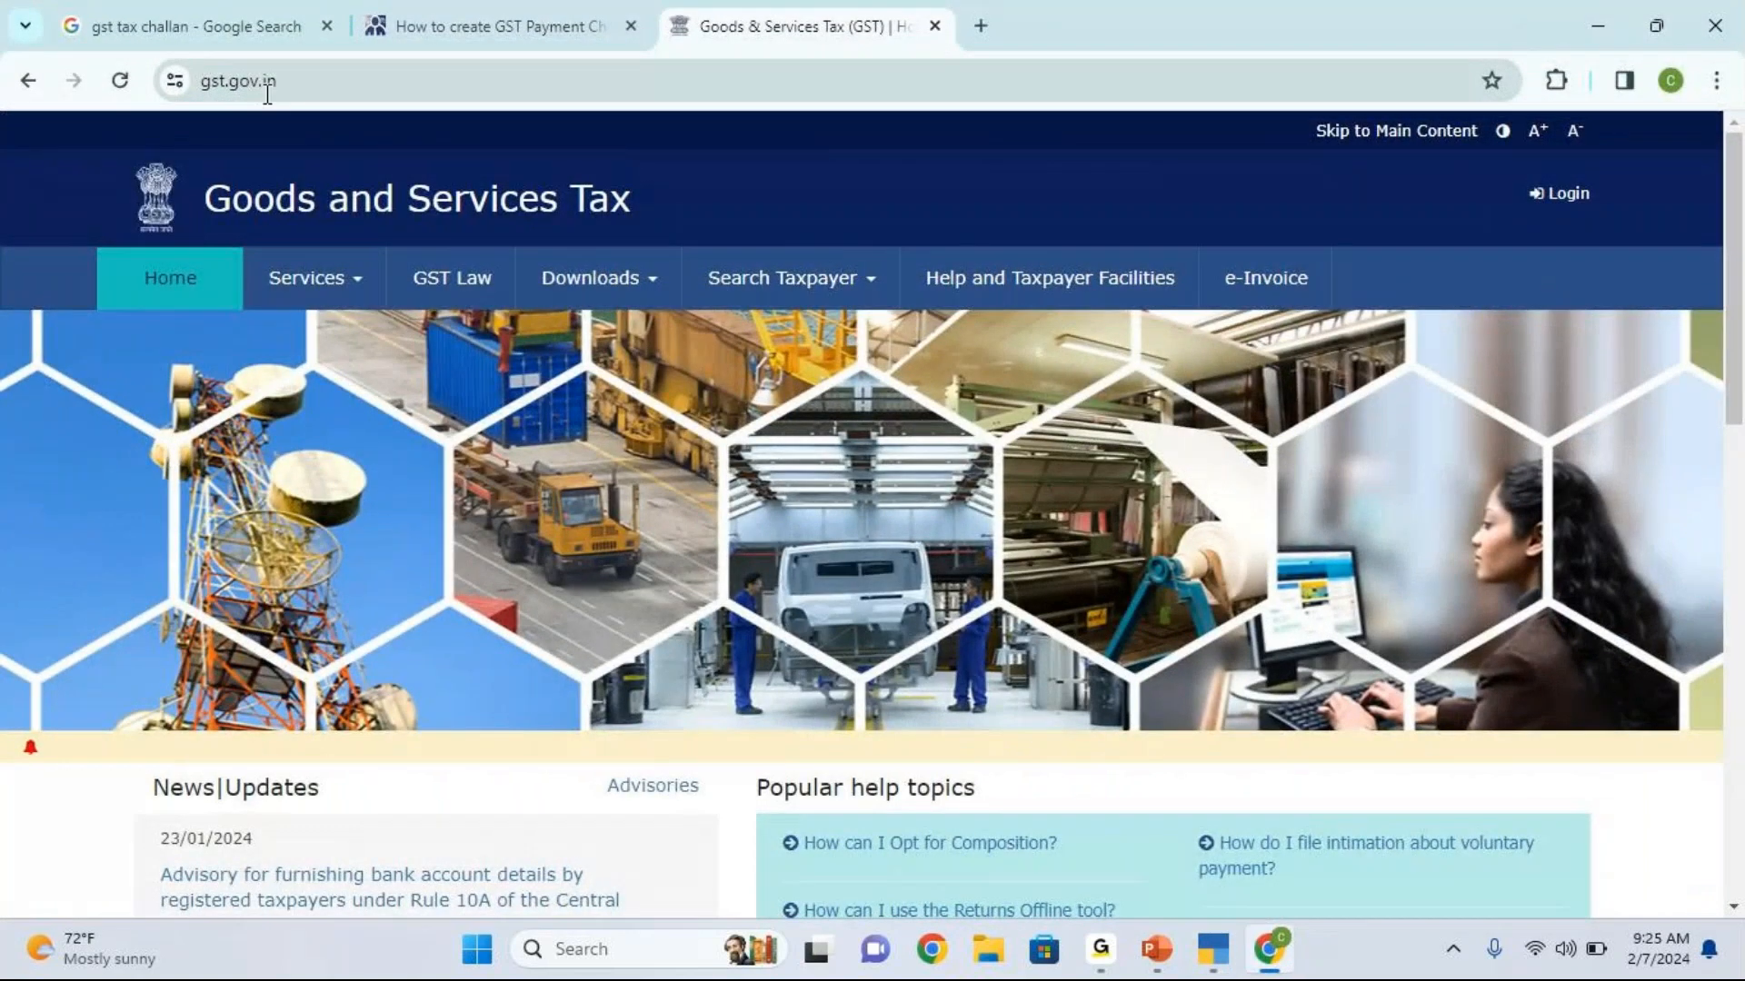
click(244, 72)
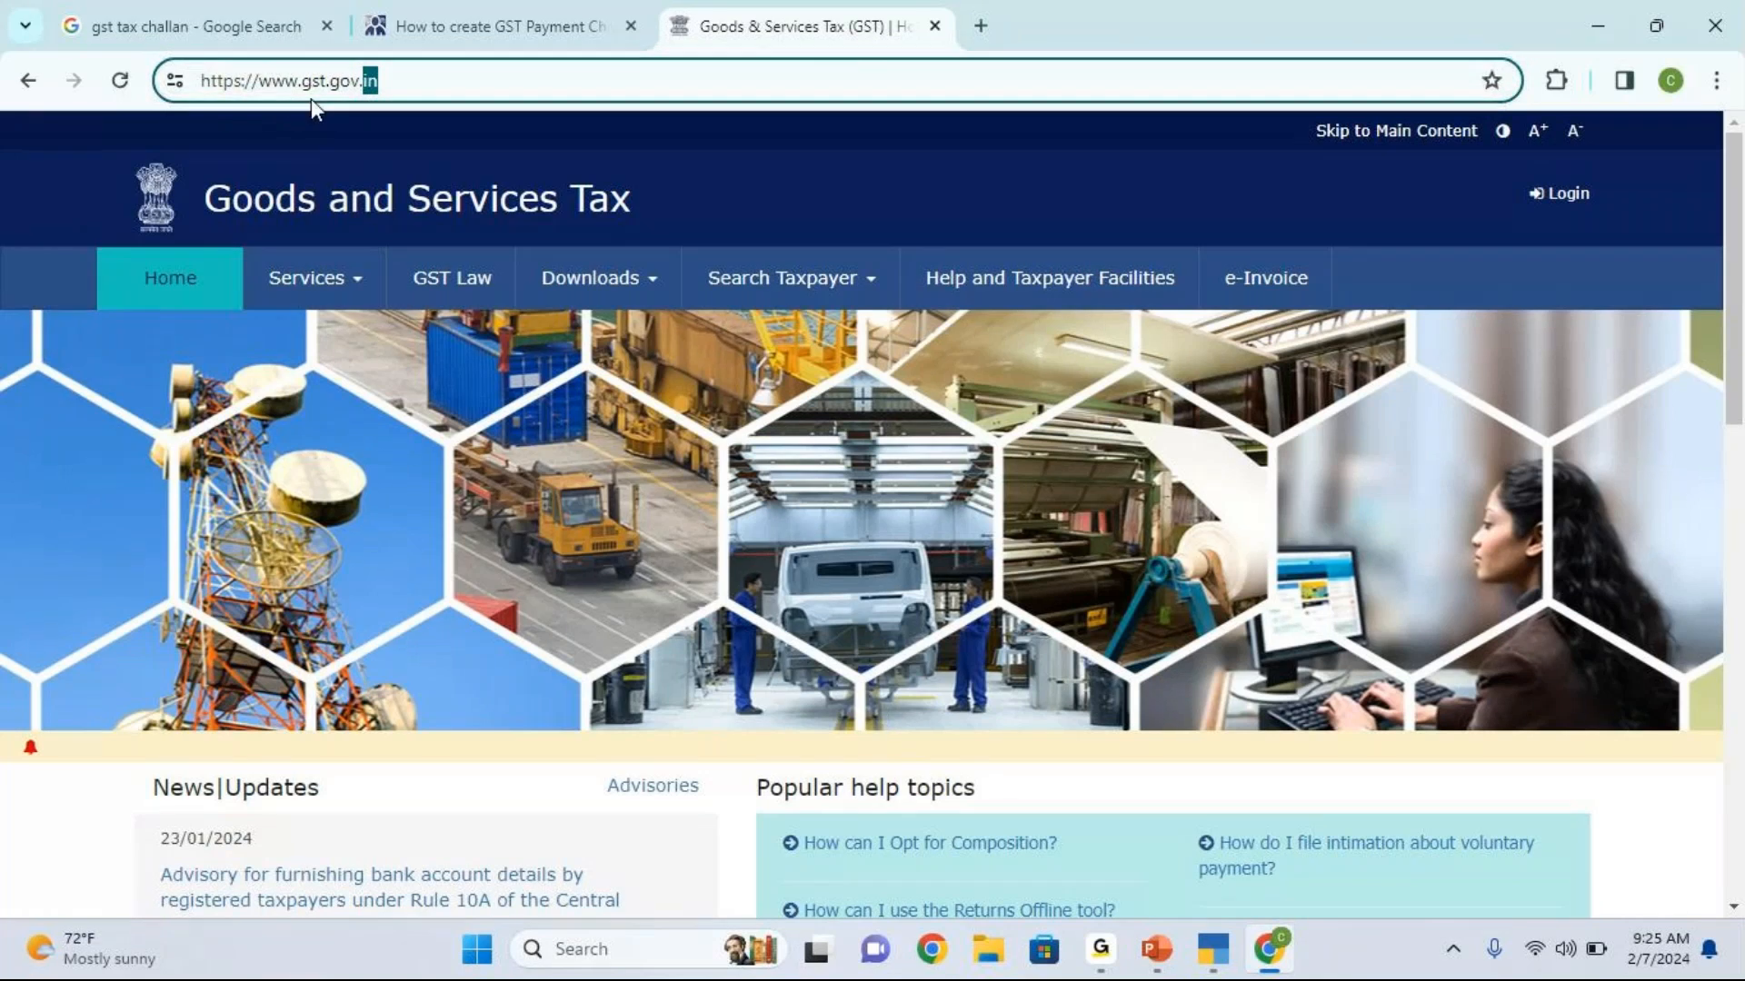
click(404, 91)
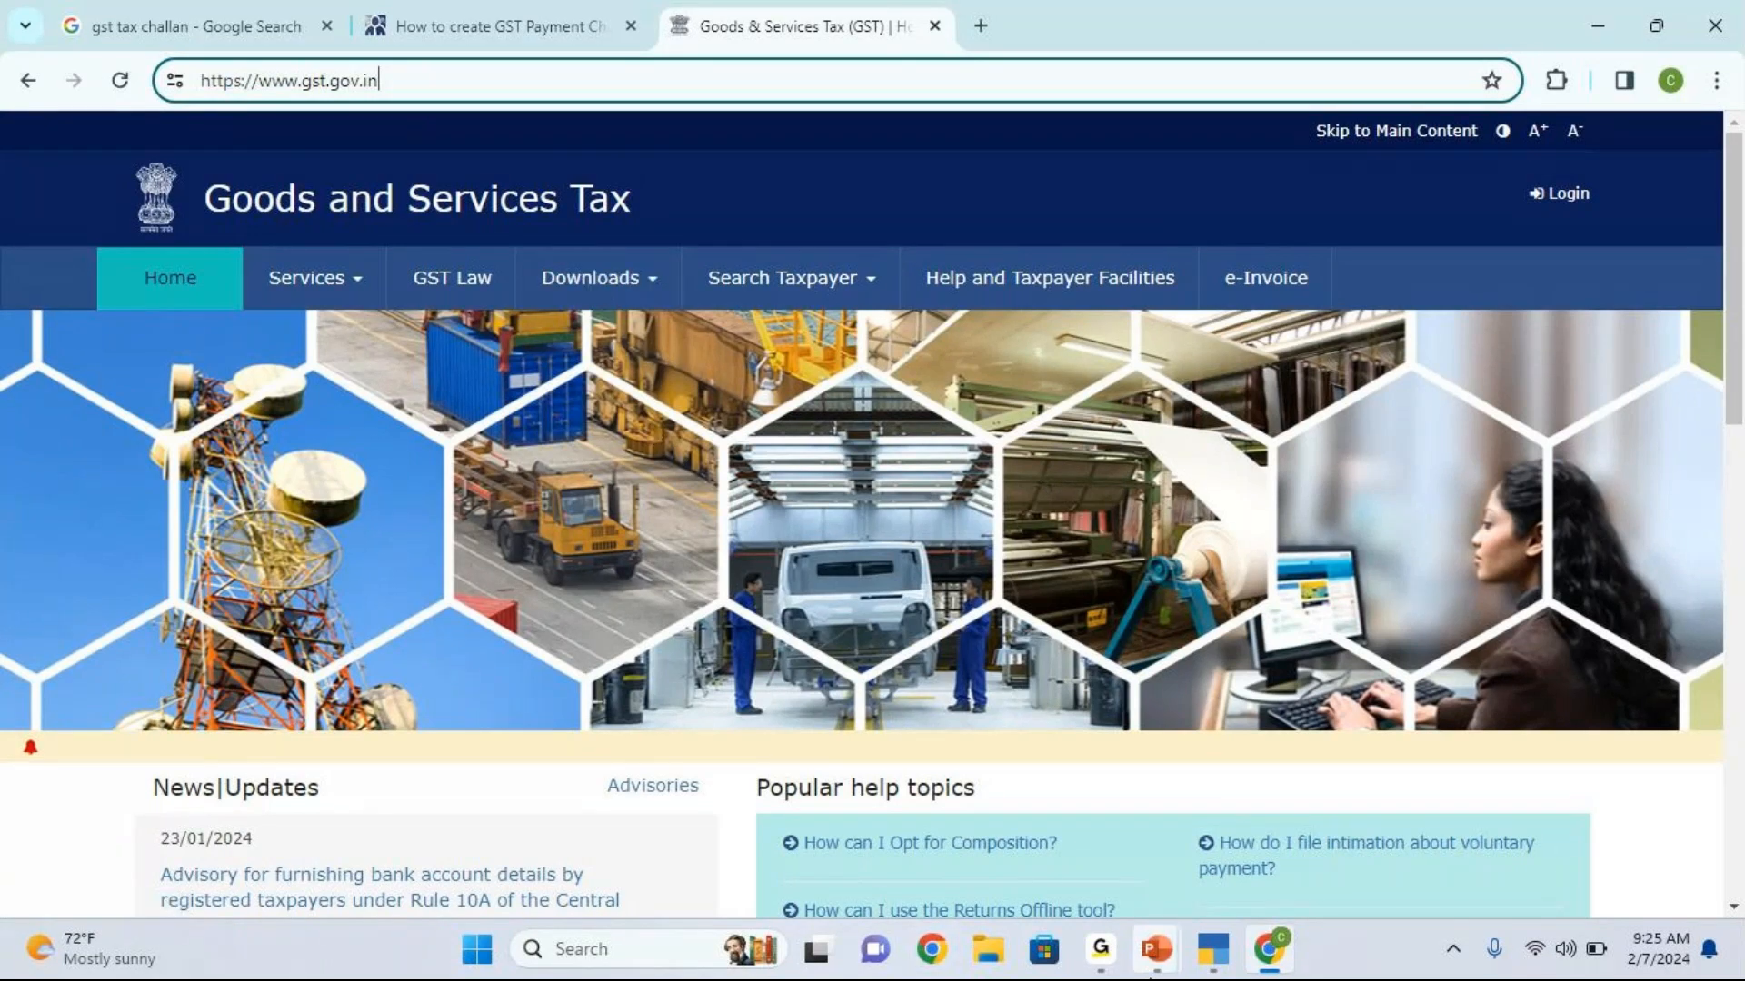
mouse_move(1213, 948)
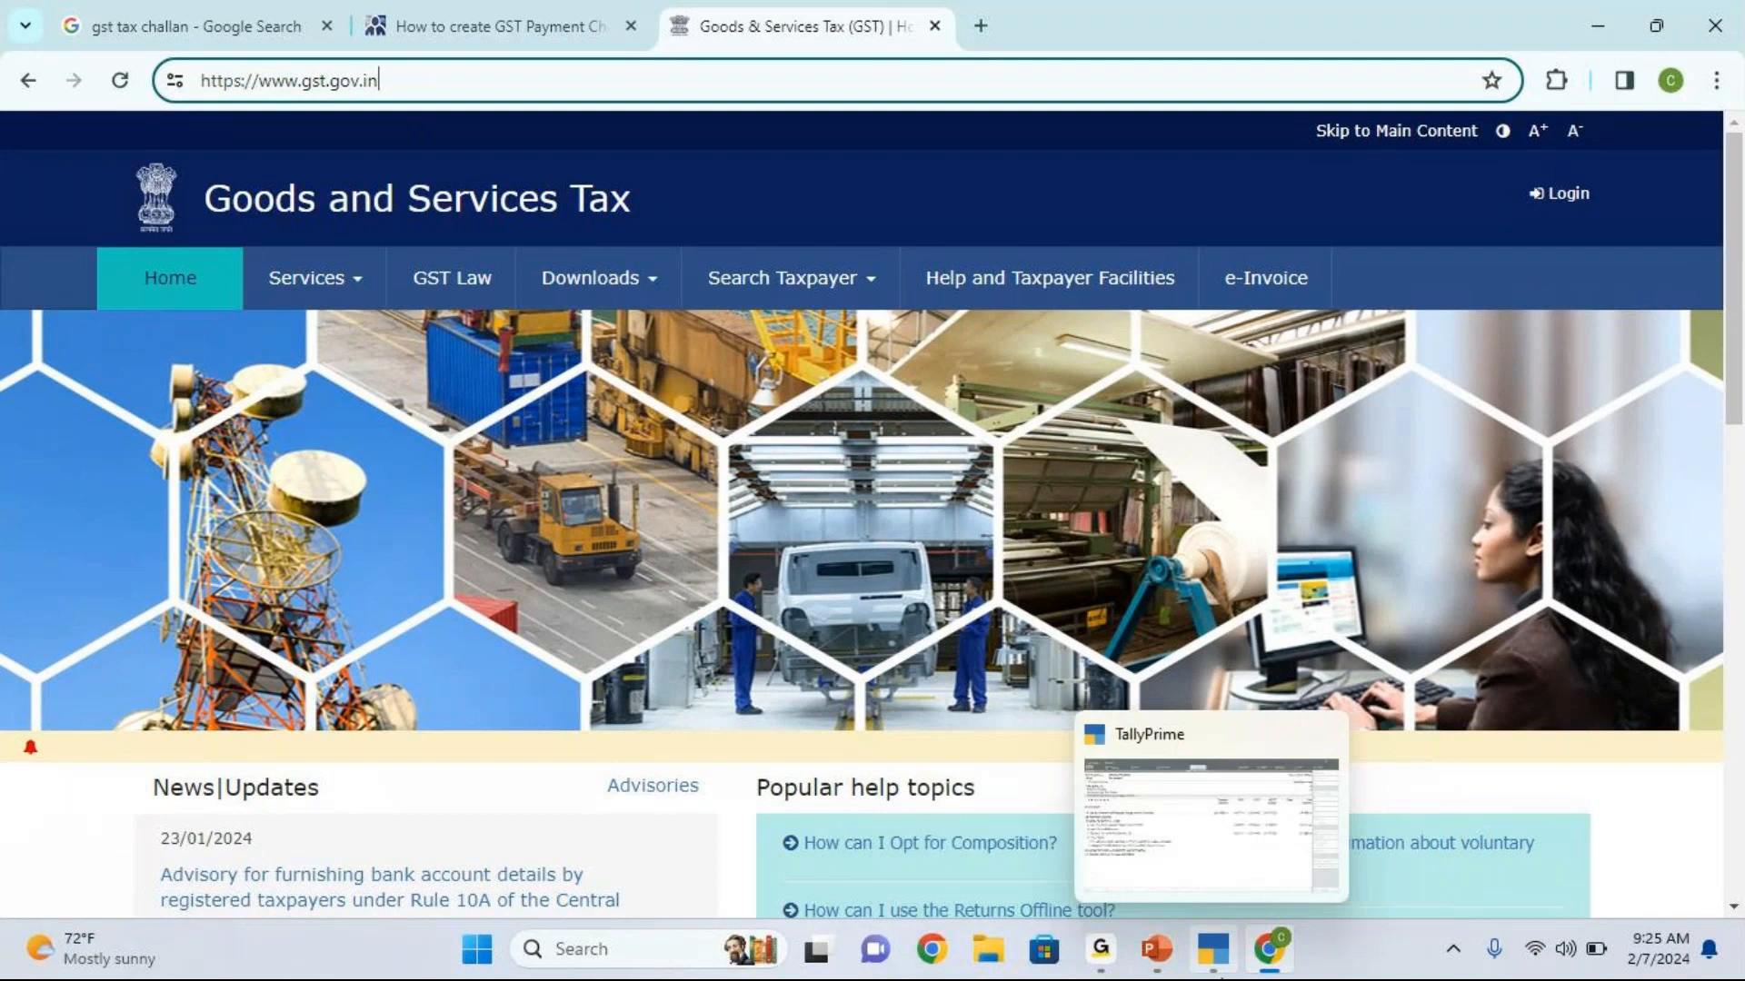
click(1218, 949)
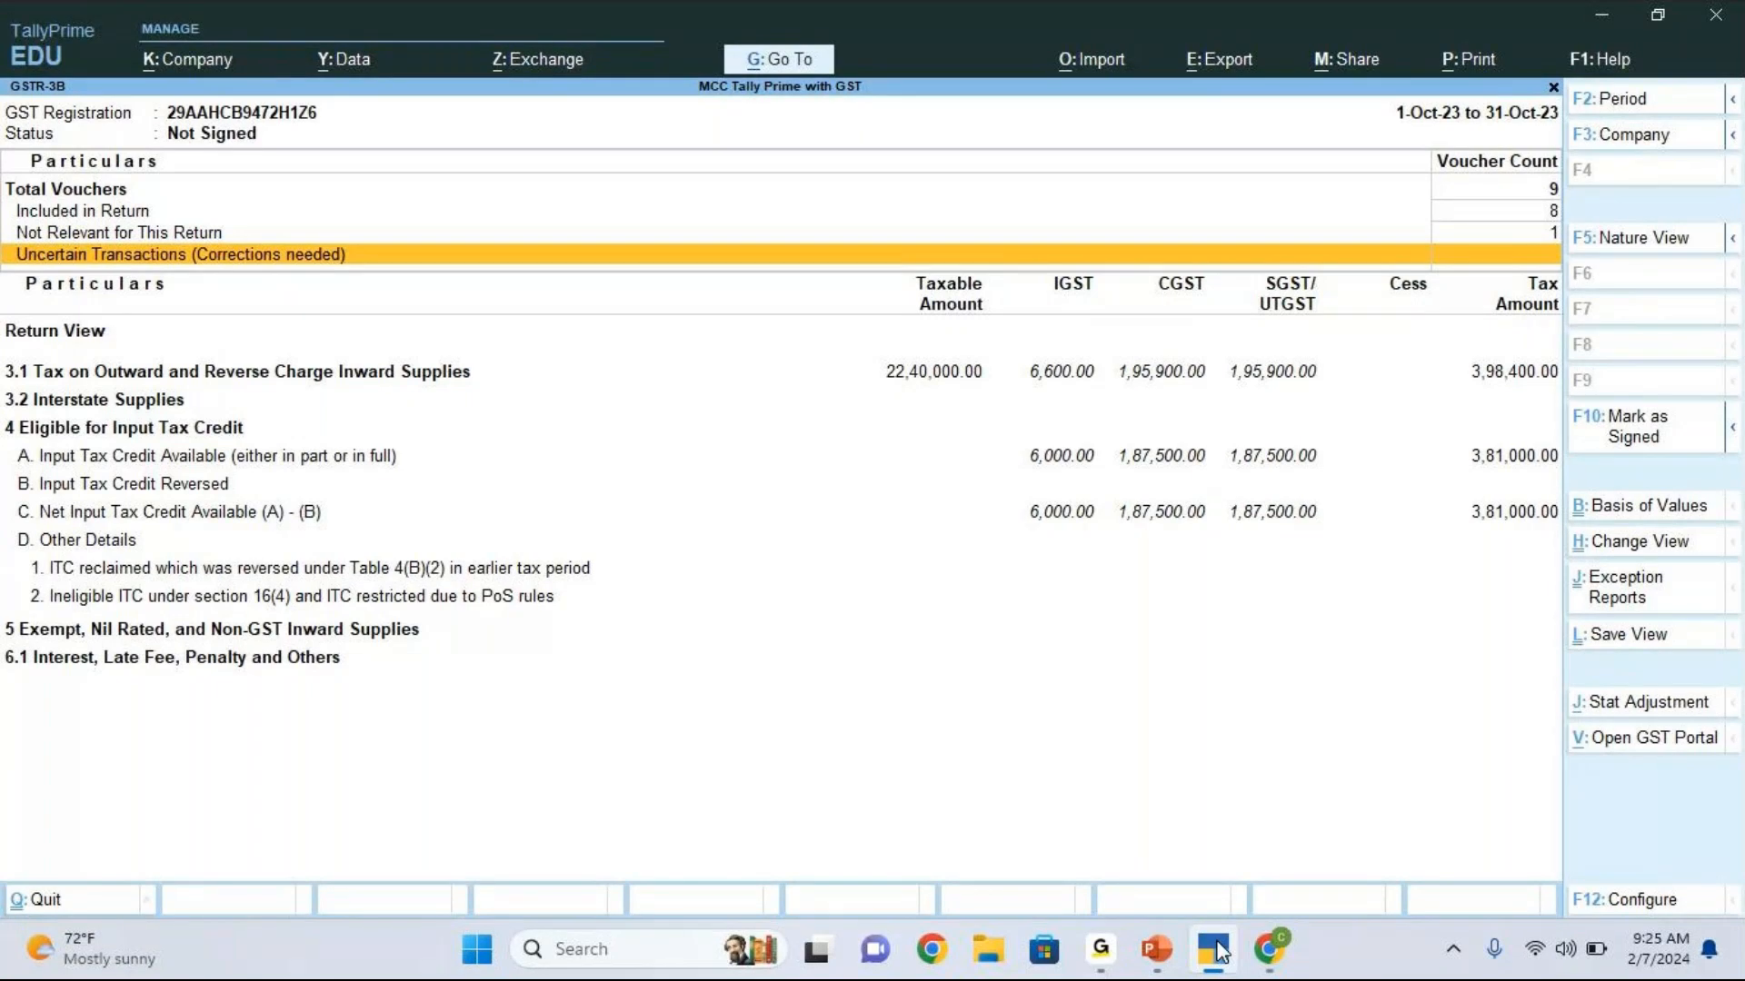
click(1045, 717)
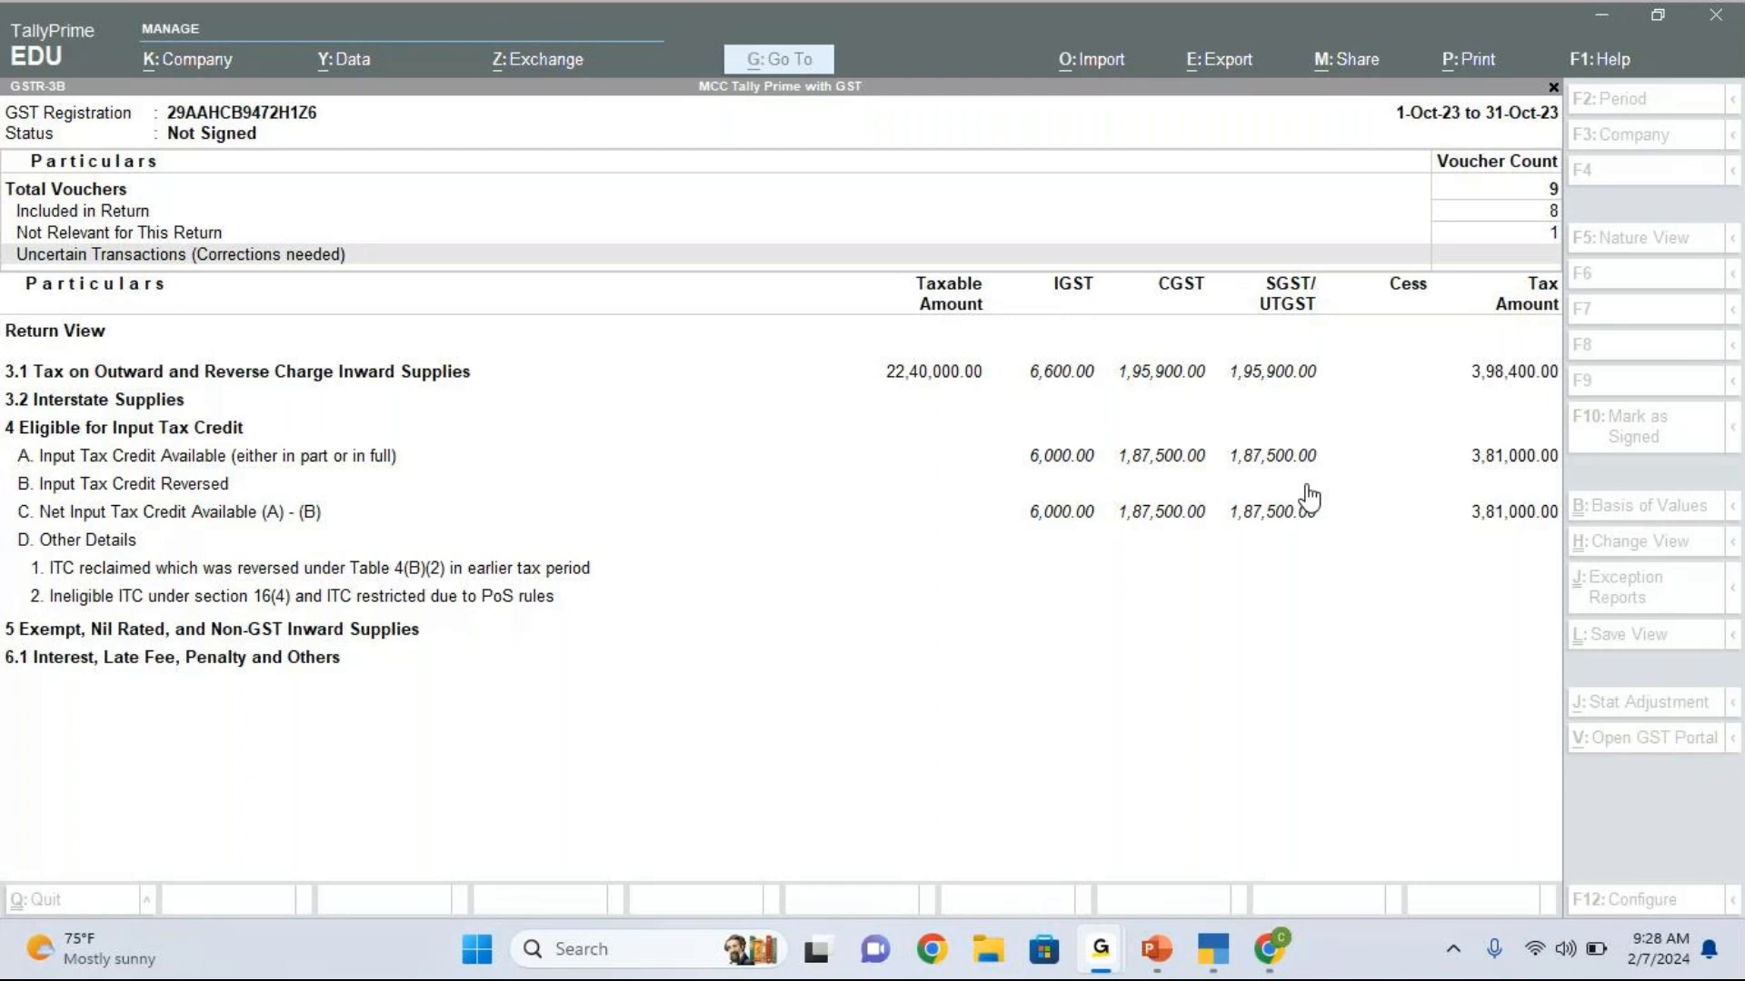
Step: Close GSTR-3B, view the GSTR-1 report again and return to the GST Reports list
click(1383, 593)
key(Escape)
key(Up)
key(Return)
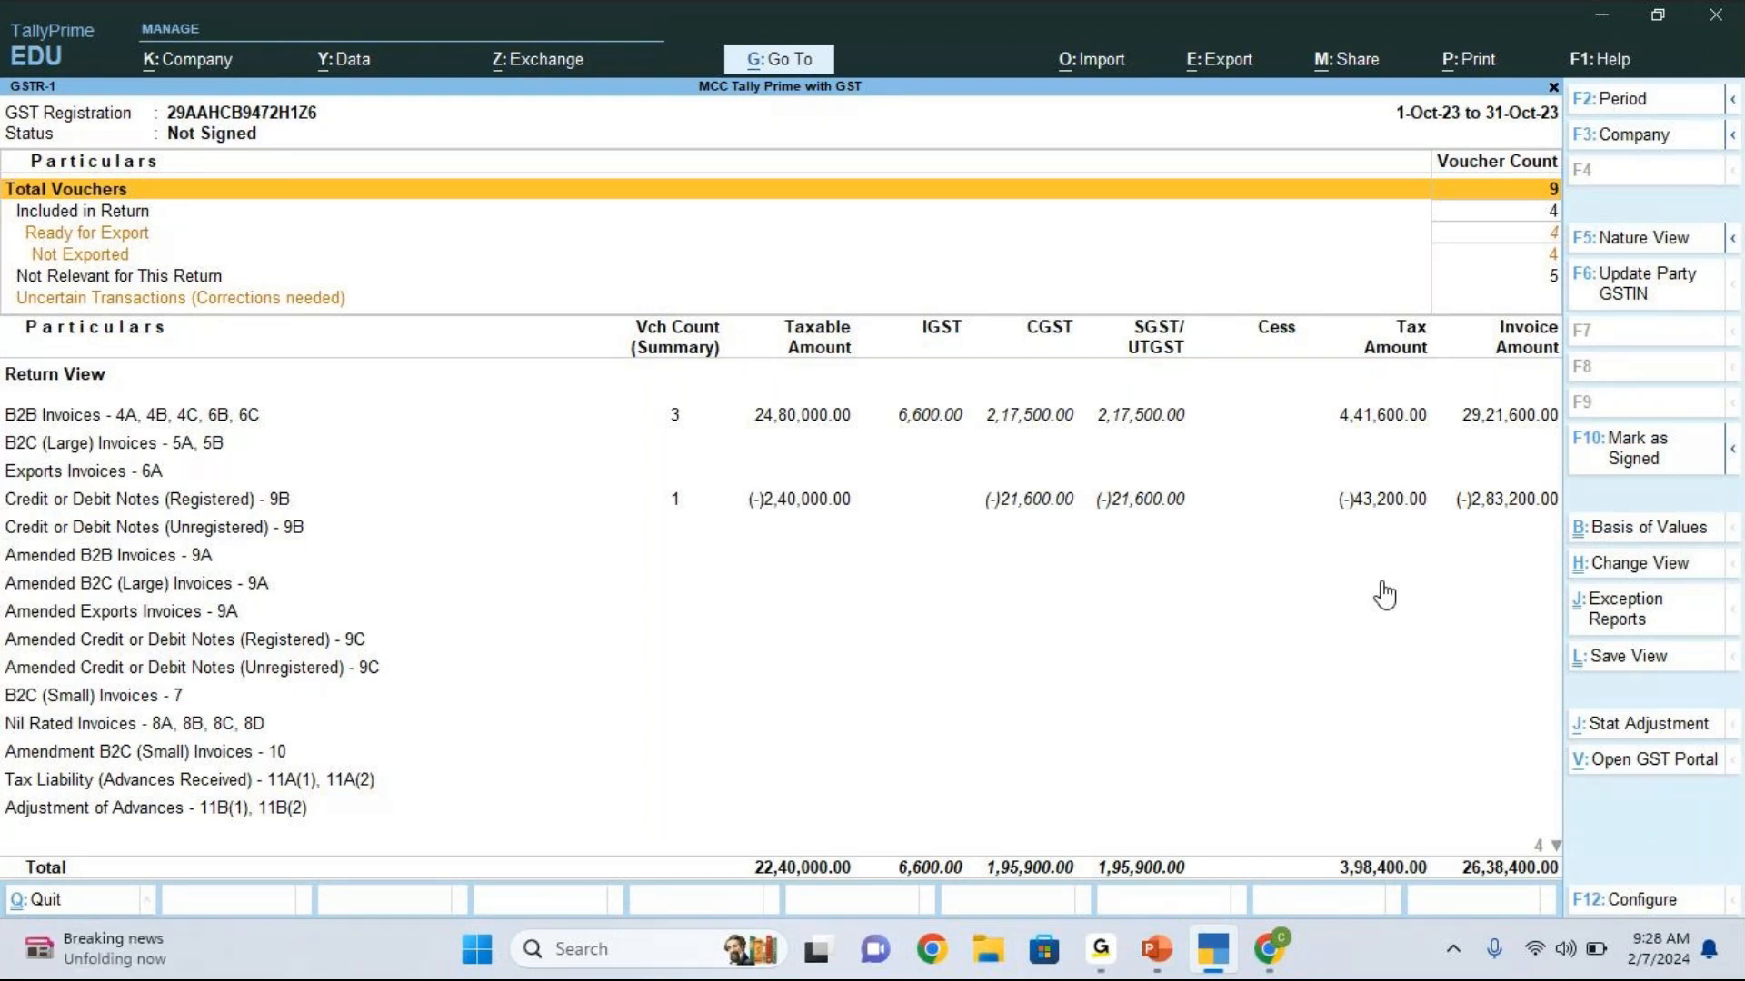
key(Escape)
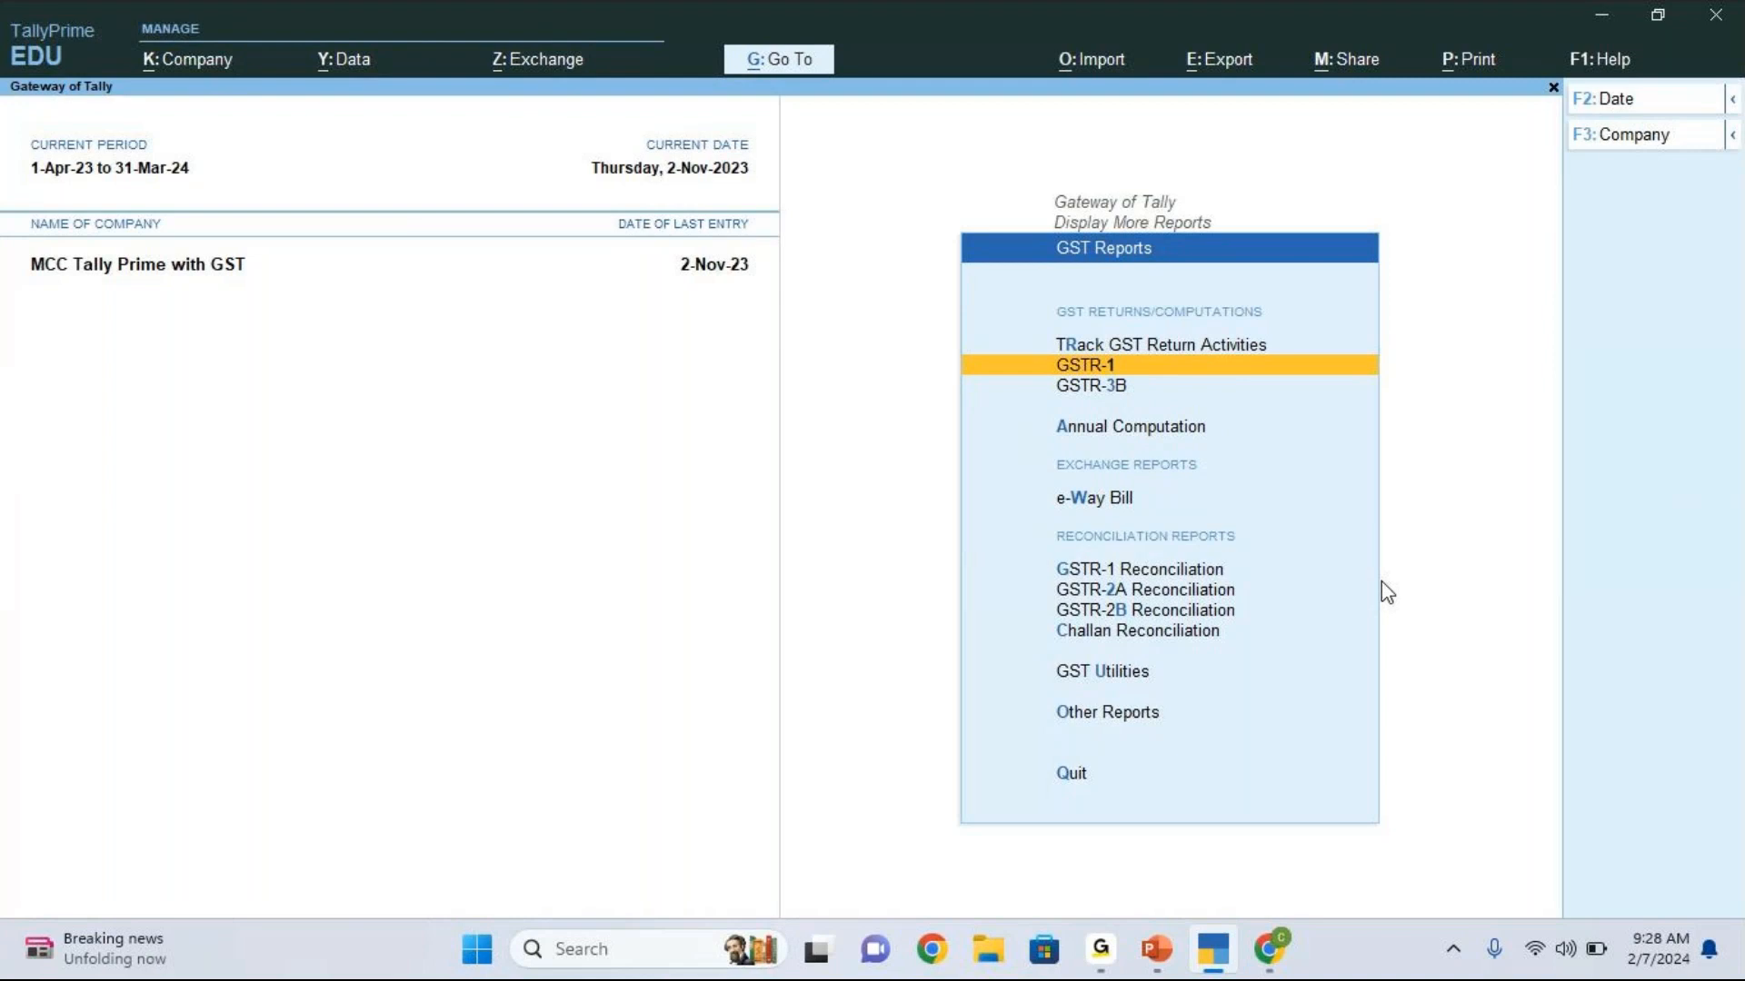
Step: Go through the GSTR-1, GSTR-2A and GSTR-2B entries under Reconciliation Reports, ending on GSTR-2B Reconciliation
key(Down)
key(Down)
key(Down)
key(Down)
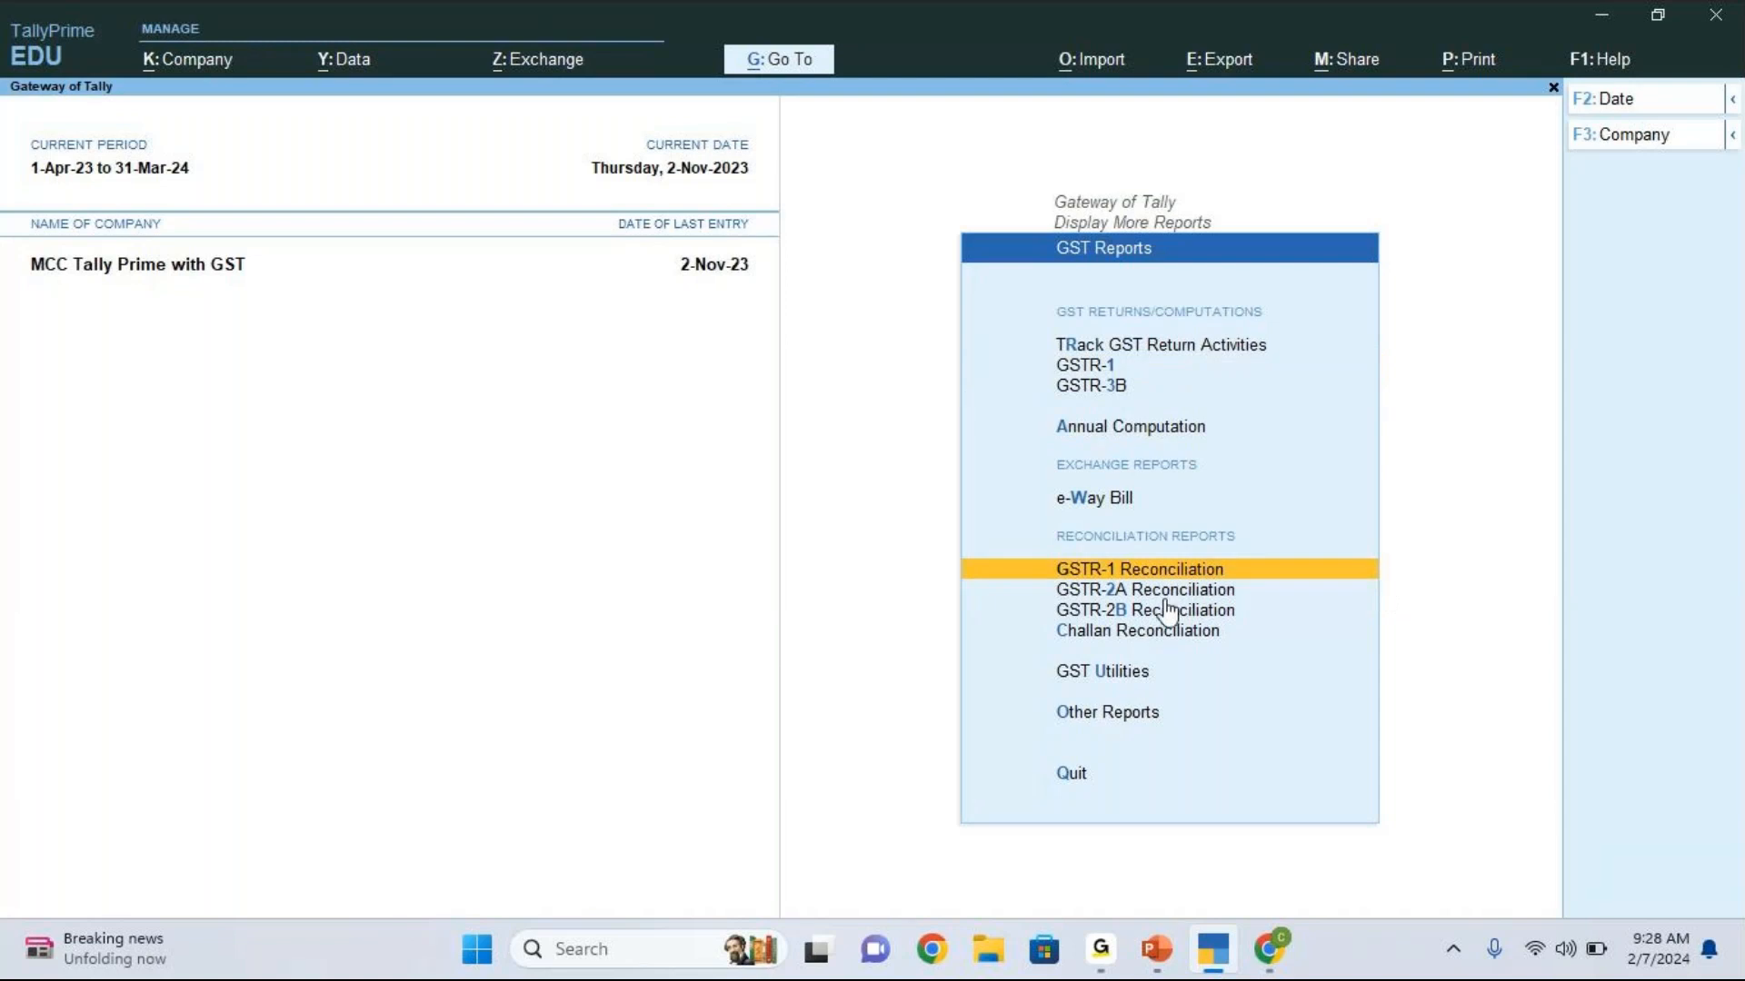
key(Down)
key(Down)
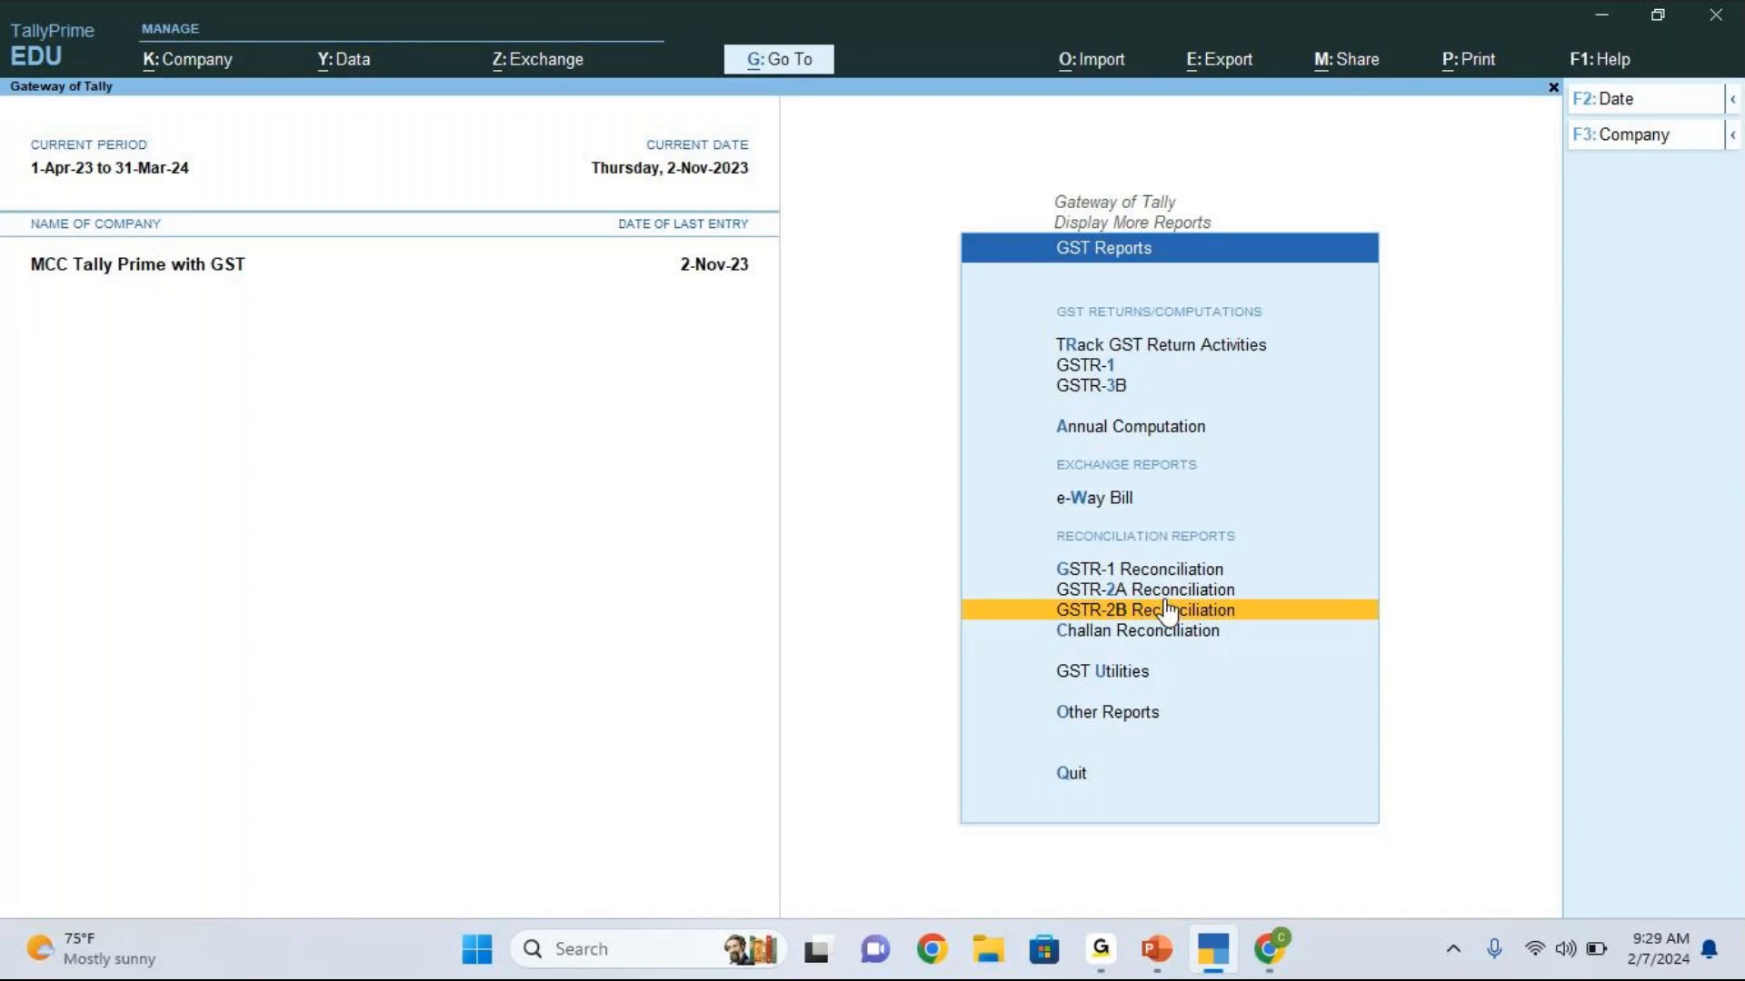
key(Up)
key(Up)
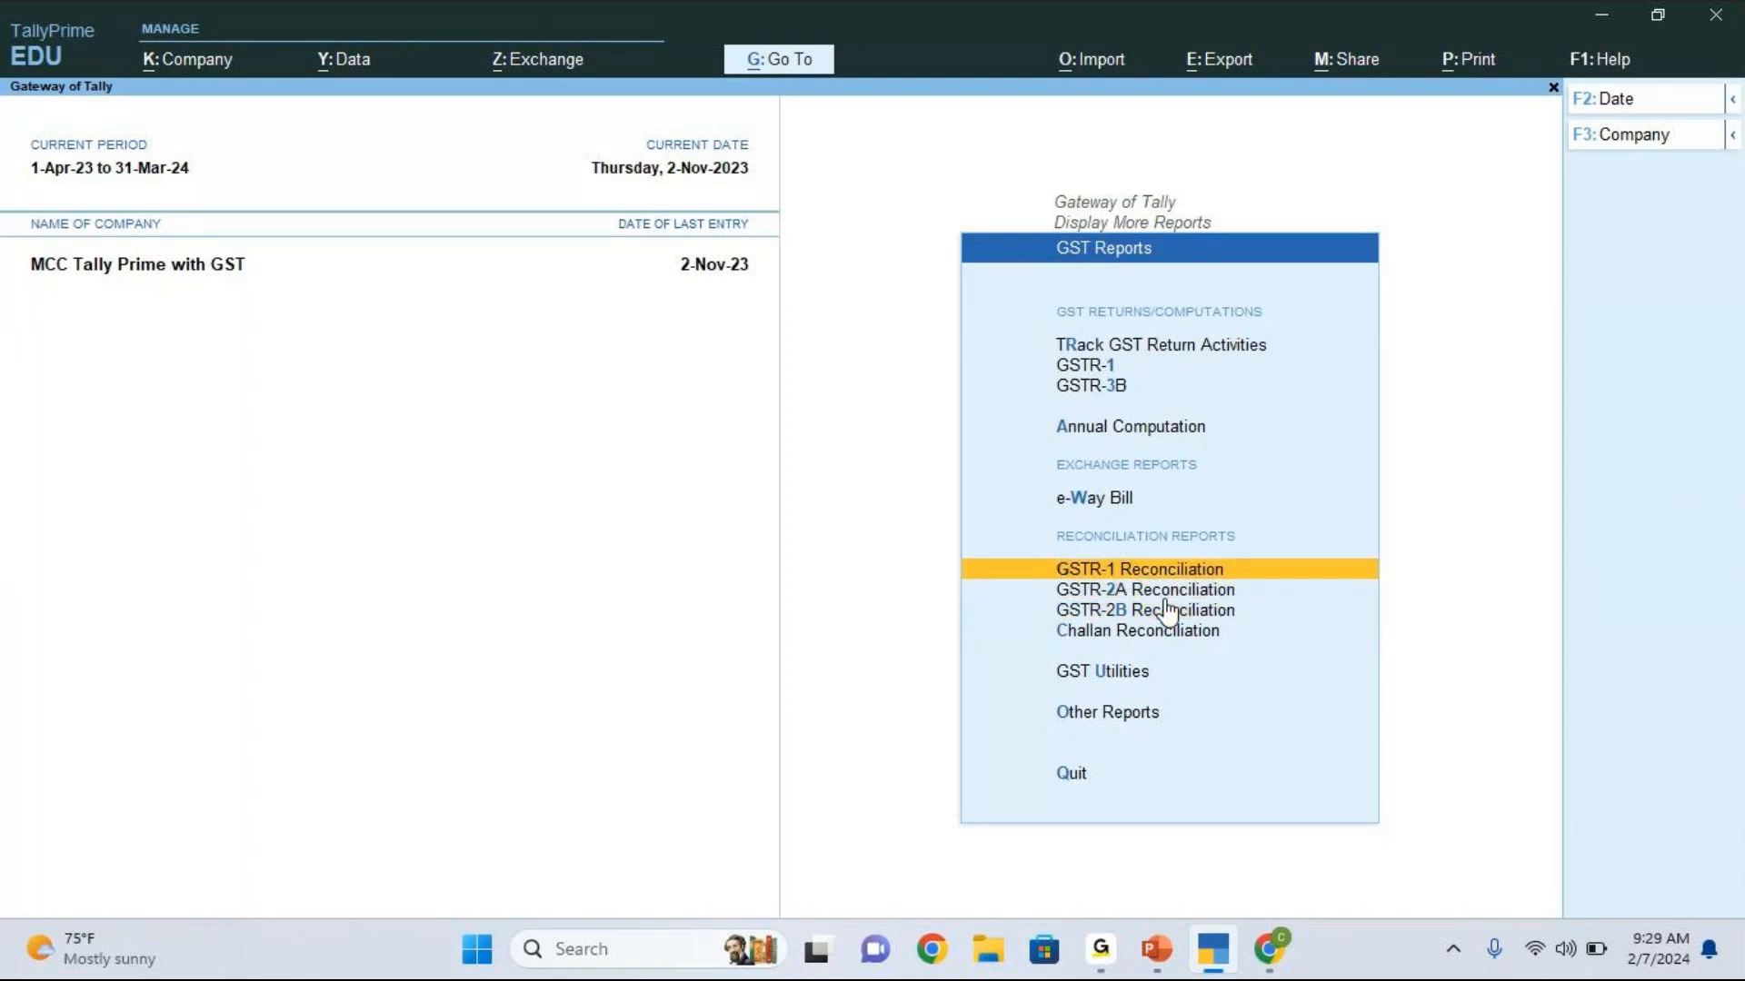
key(Down)
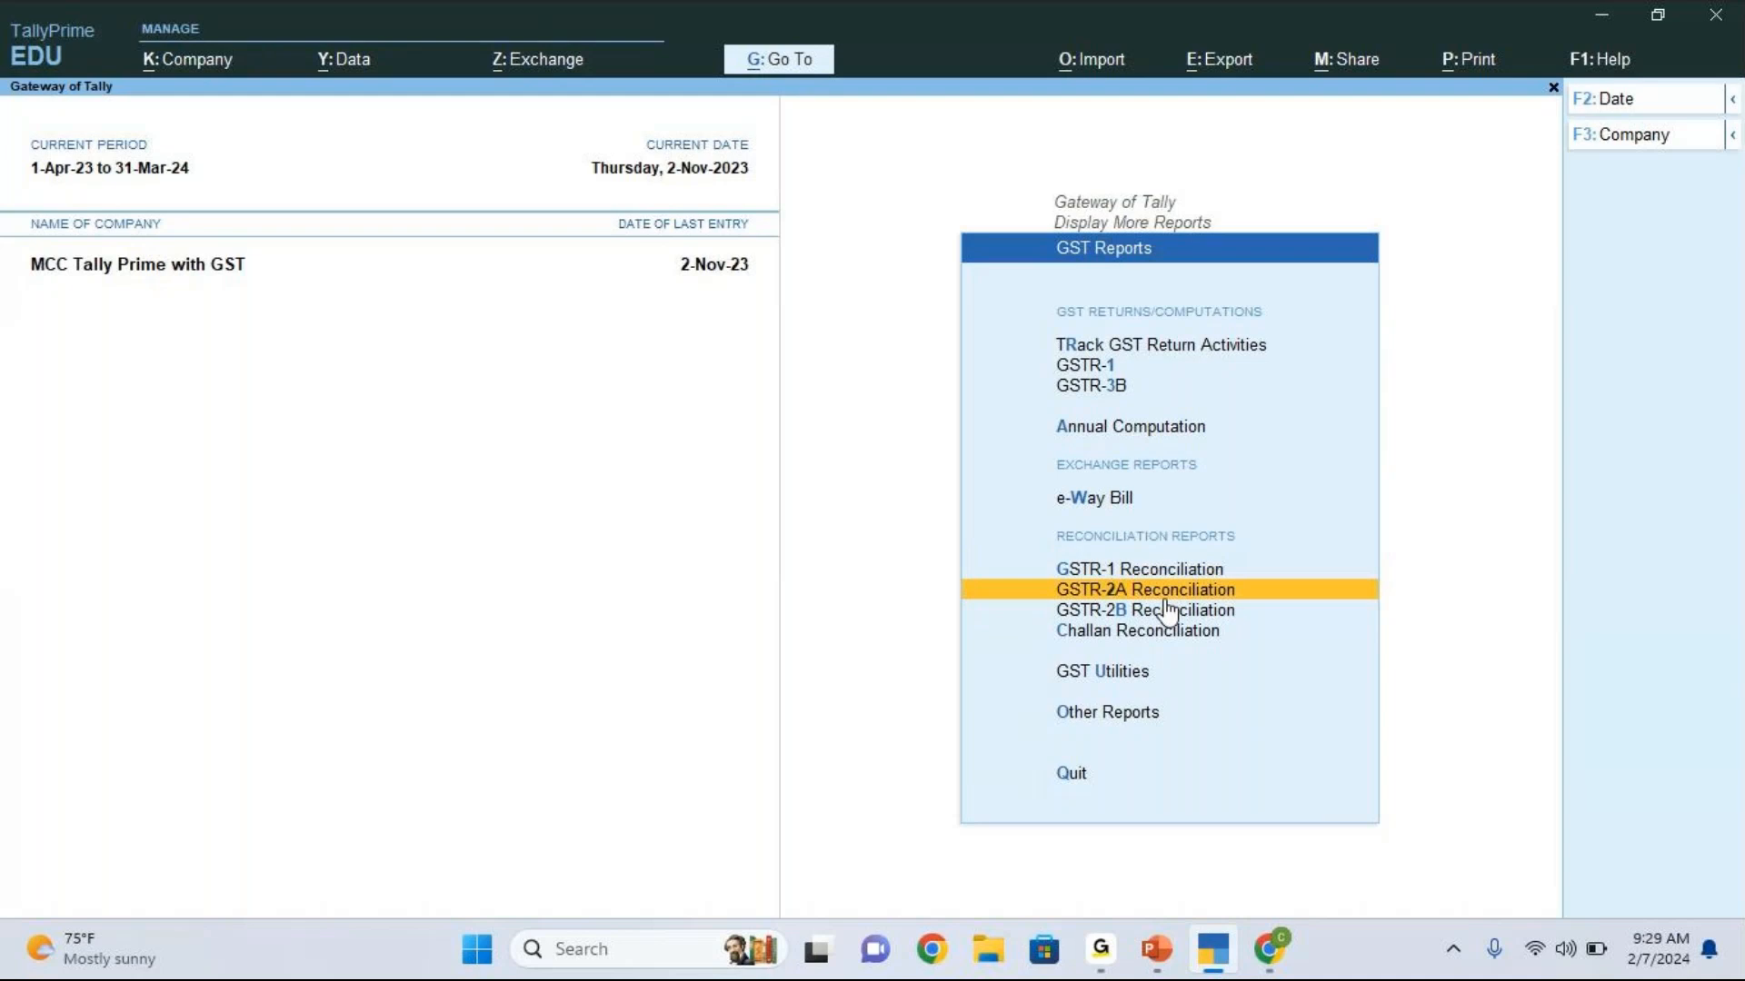
key(Down)
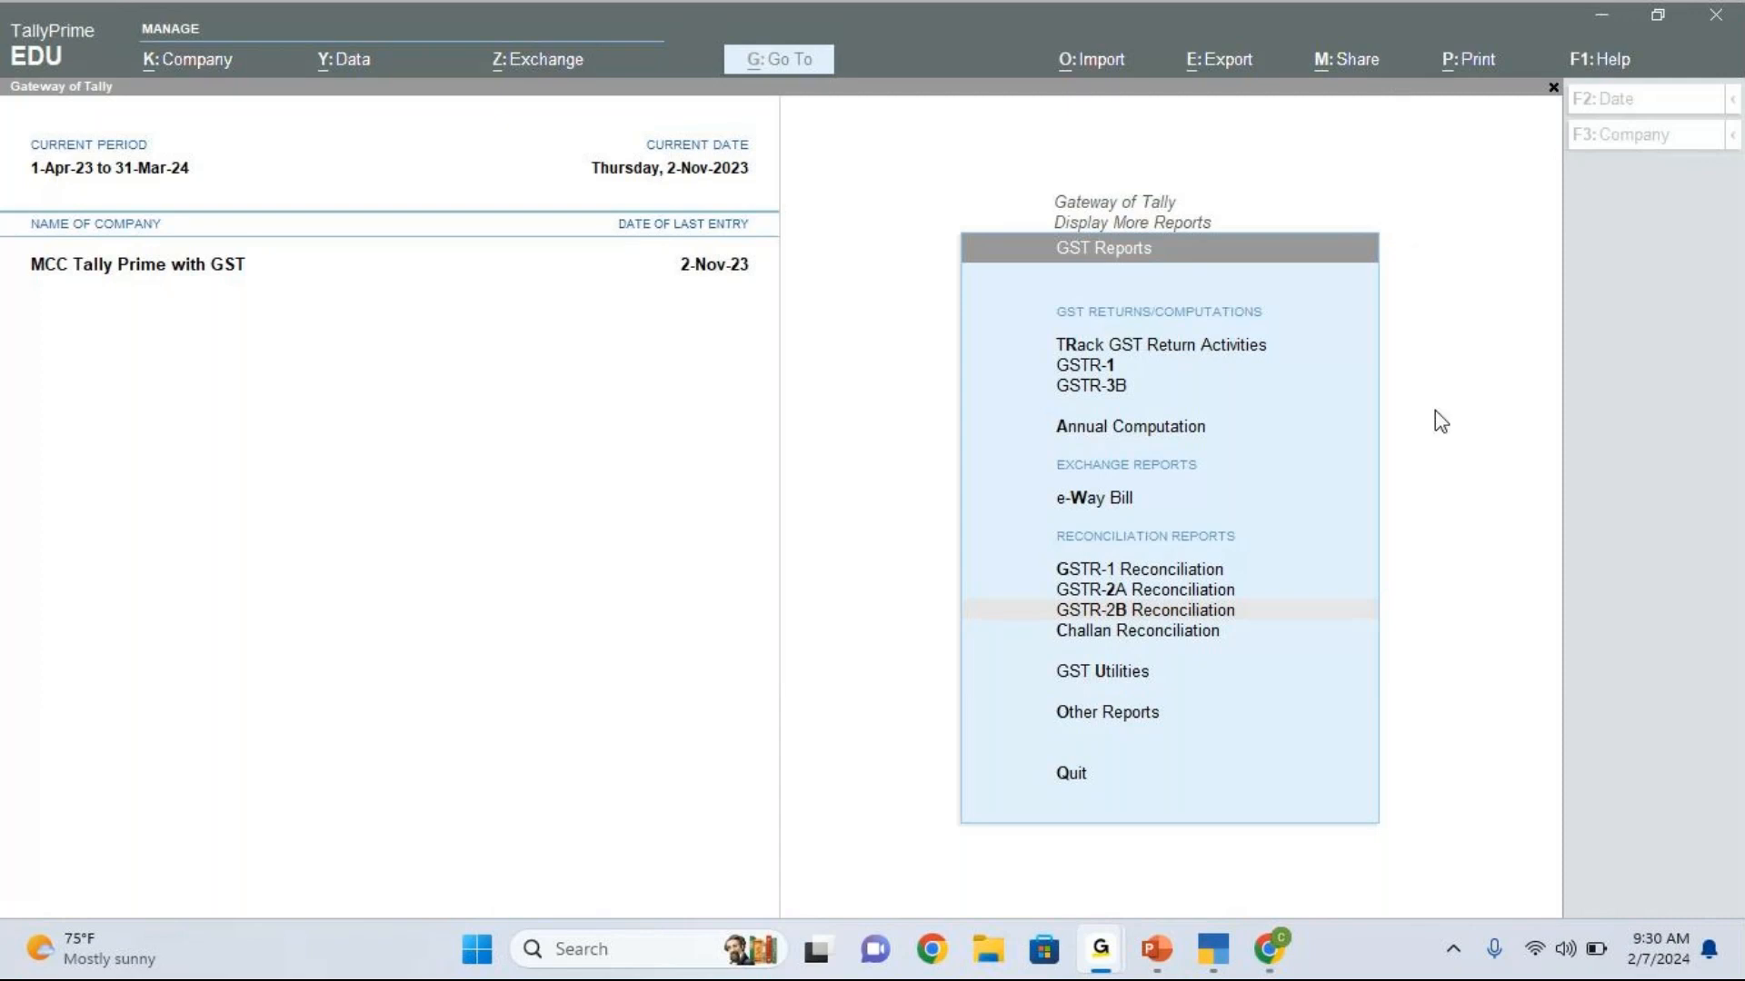
click(734, 430)
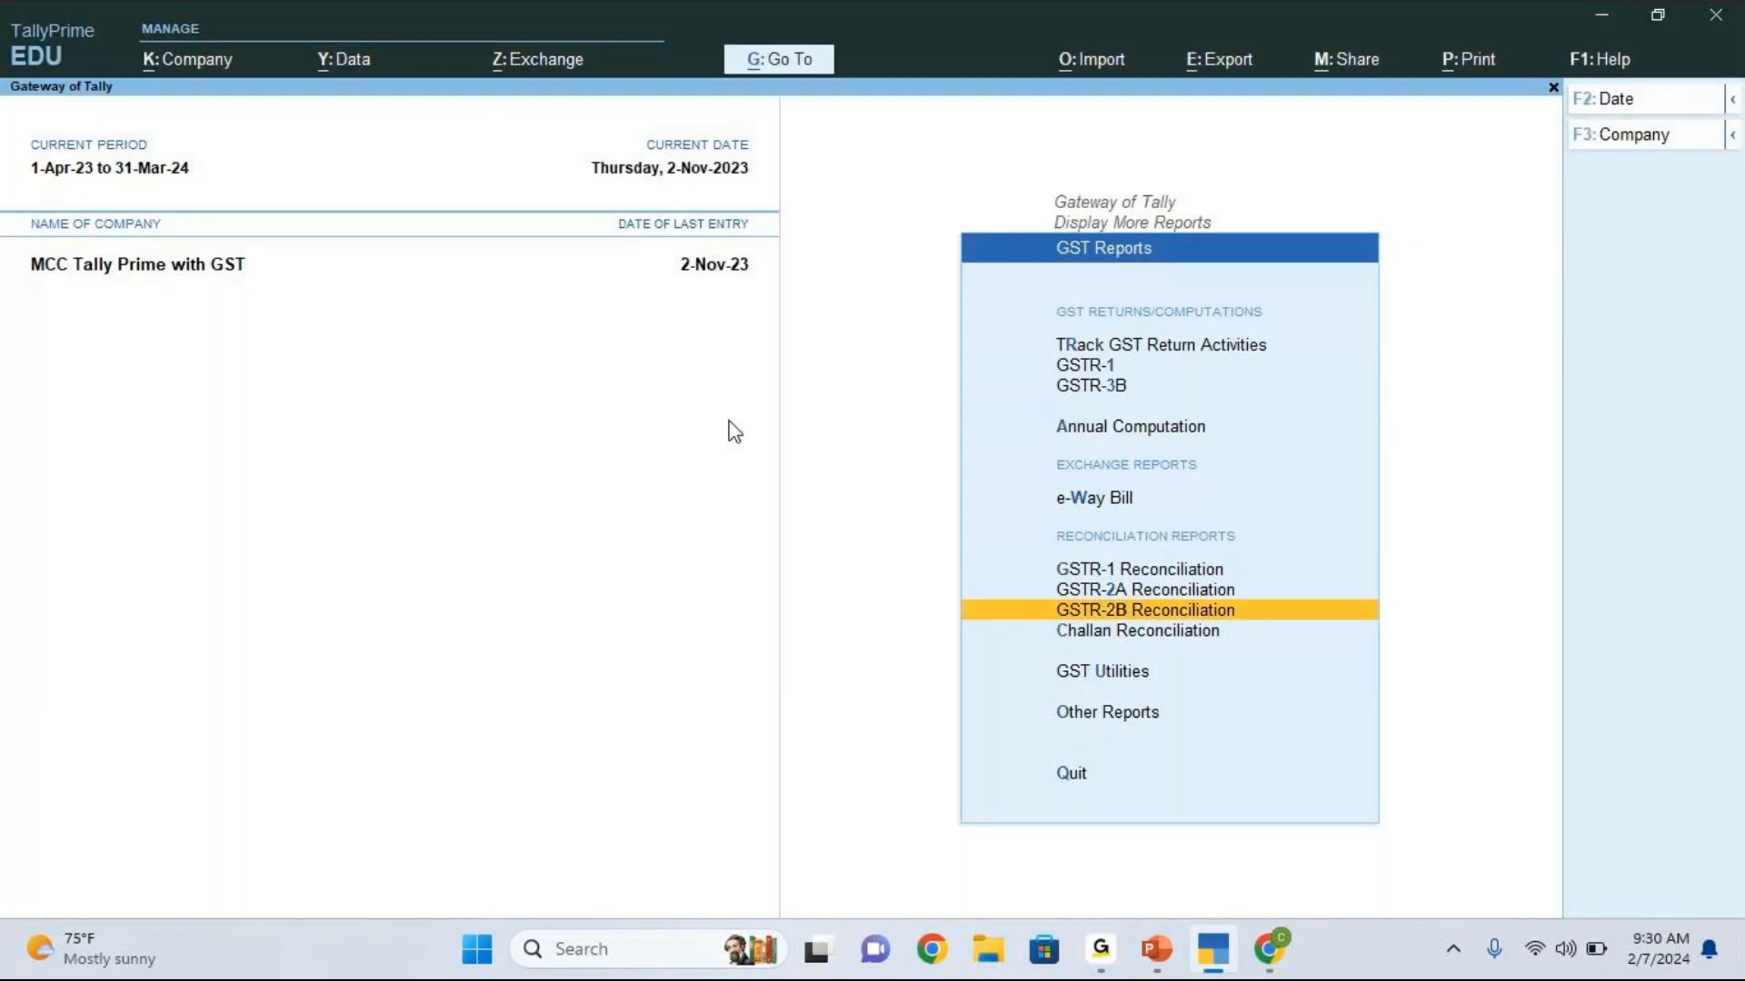